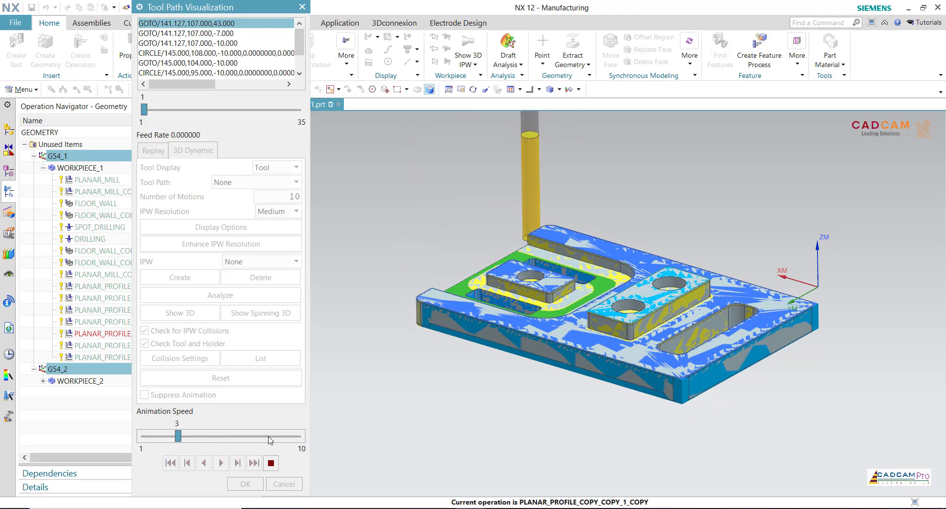
Orbit the plate part to a near-front view and back to isometric to inspect the toolpath
{"action": "middle_click_drag", "start_coordinate": [413, 412], "coordinate": [485, 425]}
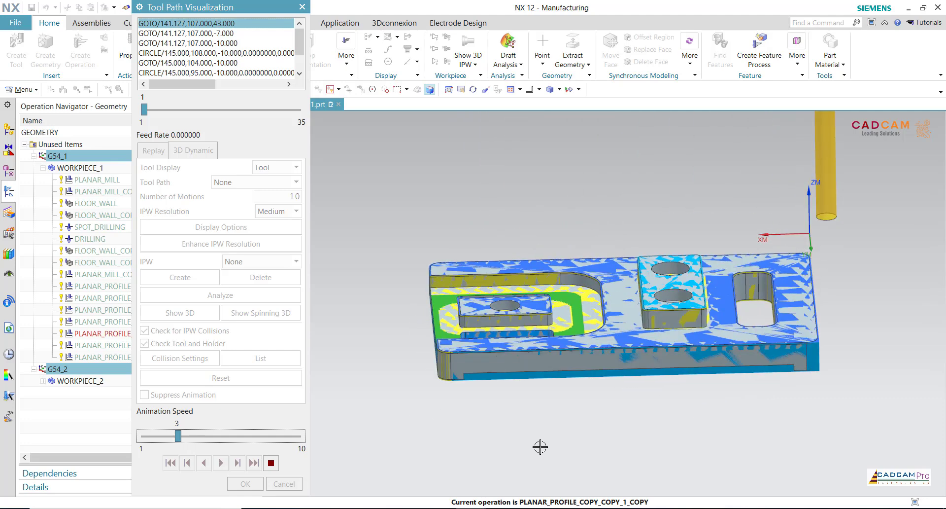
{"action": "middle_click_drag", "start_coordinate": [532, 446], "coordinate": [481, 435]}
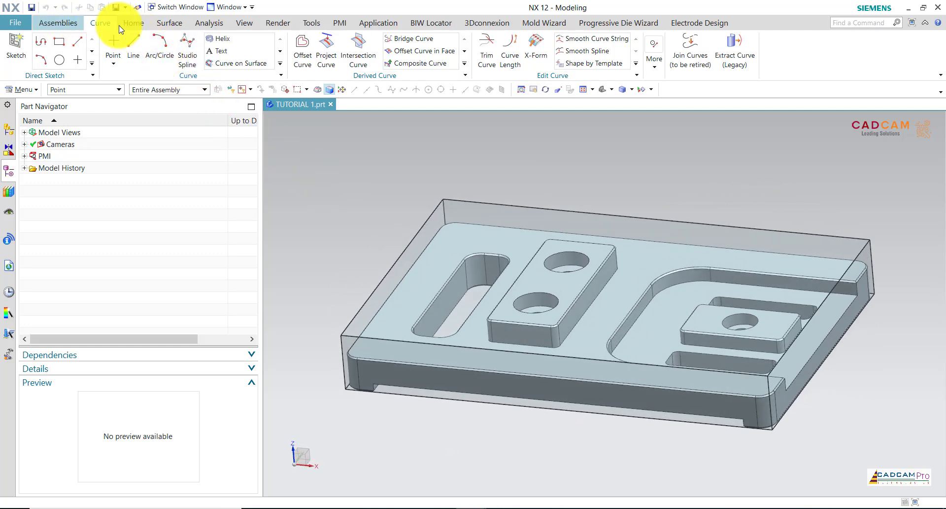
Measure the first stock edge with Simple Distance, reading 100 mm
{"action": "left_click", "coordinate": [213, 26]}
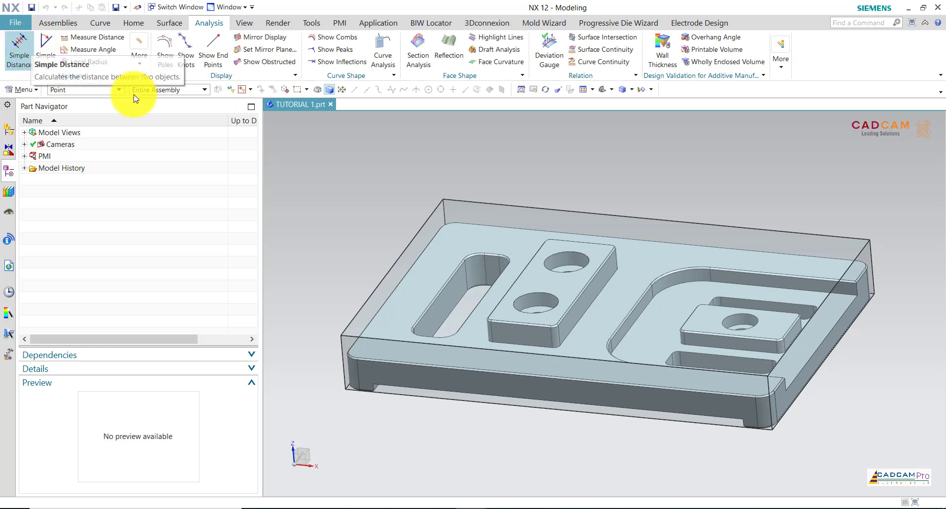
{"action": "left_click", "coordinate": [32, 48]}
{"action": "left_click", "coordinate": [377, 348]}
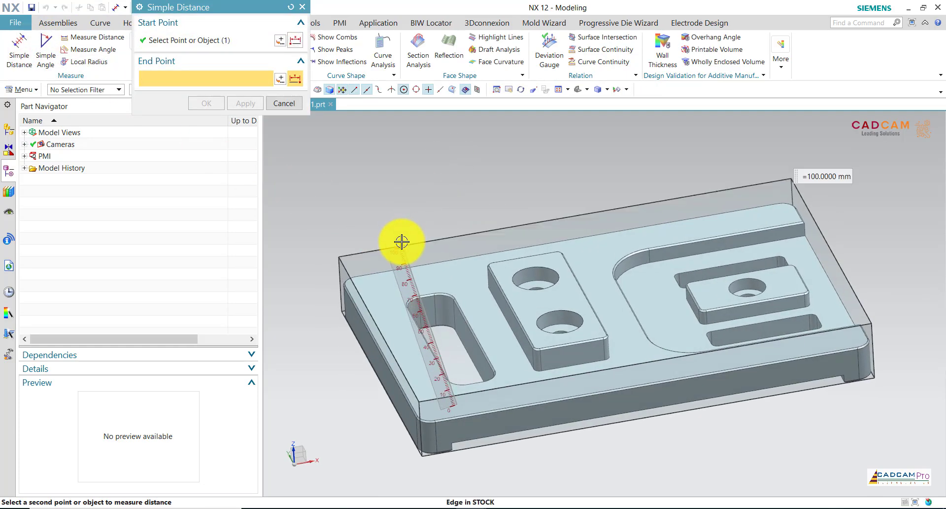
{"action": "left_click", "coordinate": [401, 241]}
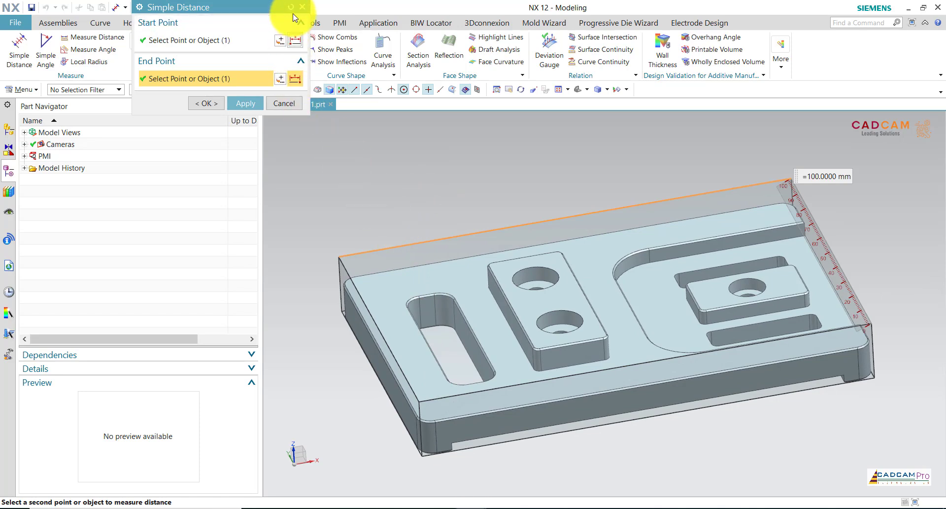
{"action": "left_click", "coordinate": [251, 103]}
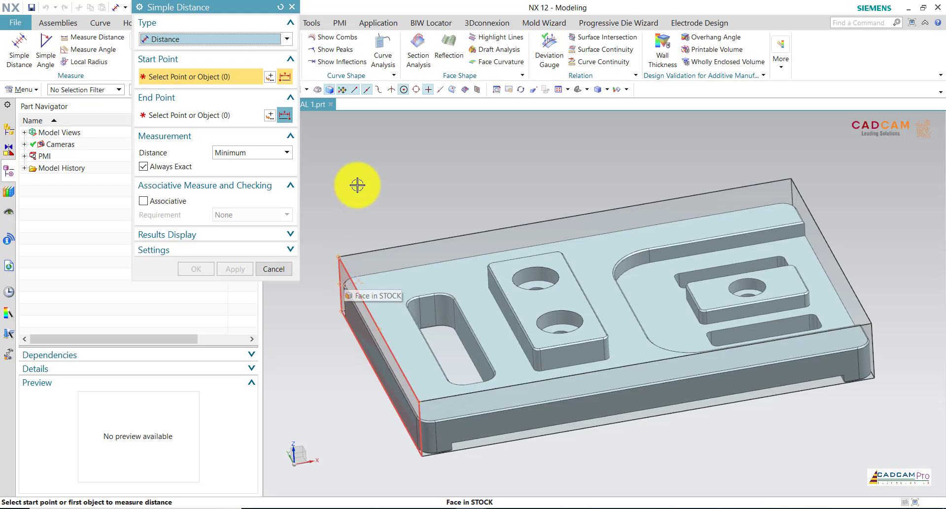
Measure the stock's 150 mm length and 20 mm height, then close the distance tool
{"action": "middle_click_drag", "start_coordinate": [358, 184], "coordinate": [360, 338]}
{"action": "left_click", "coordinate": [360, 339]}
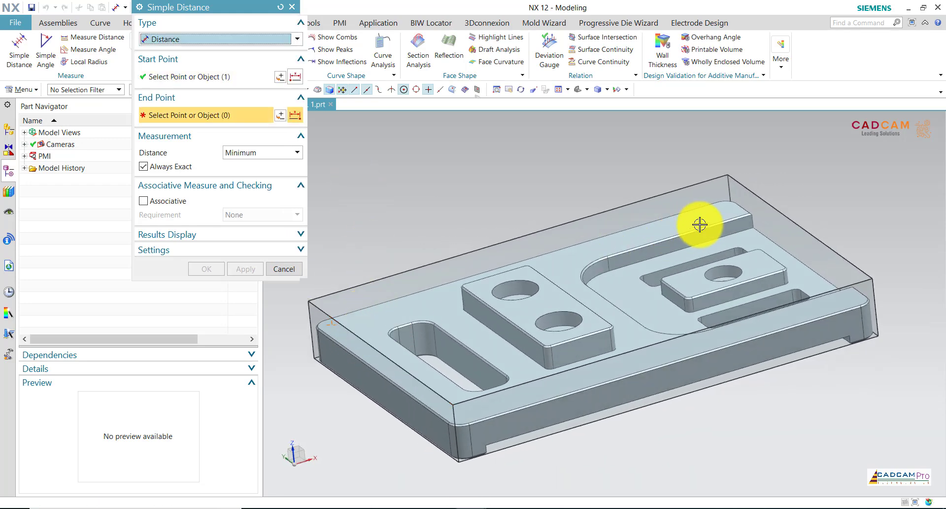
{"action": "left_click", "coordinate": [774, 207]}
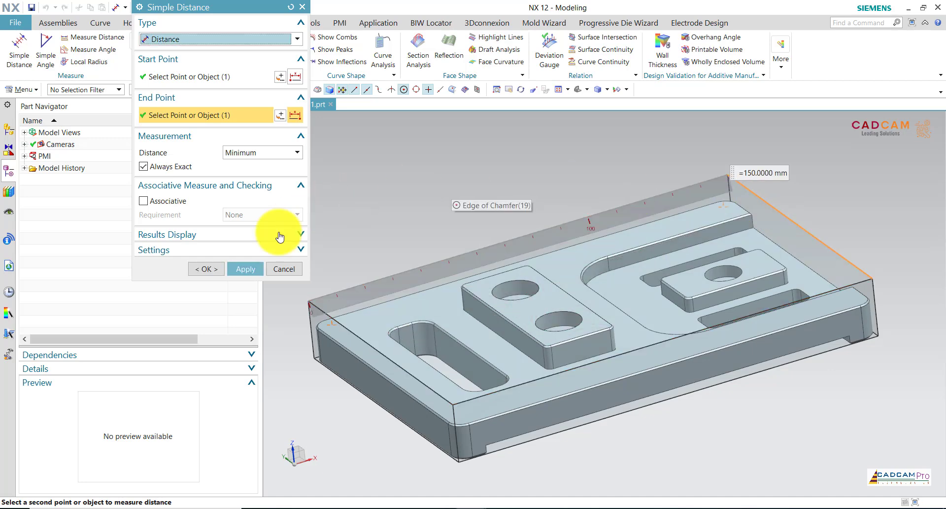
{"action": "left_click", "coordinate": [256, 272]}
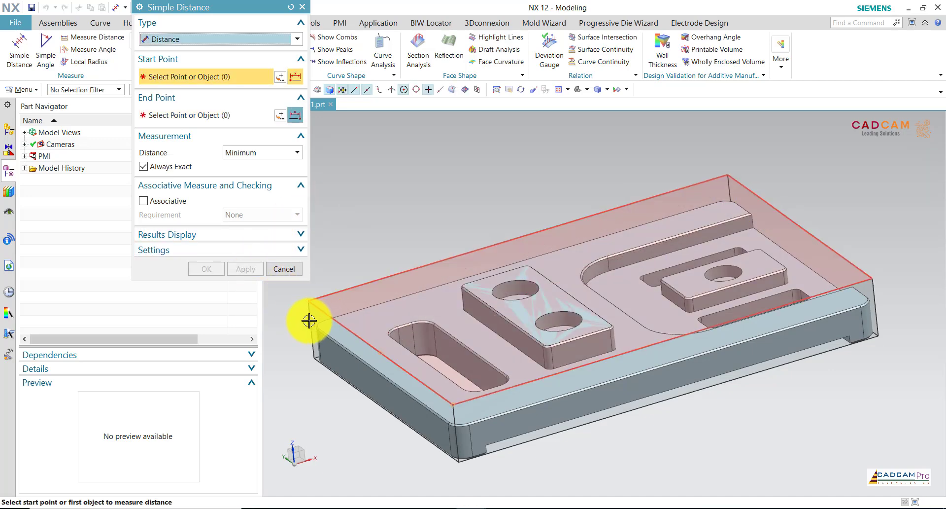
{"action": "left_click", "coordinate": [335, 319]}
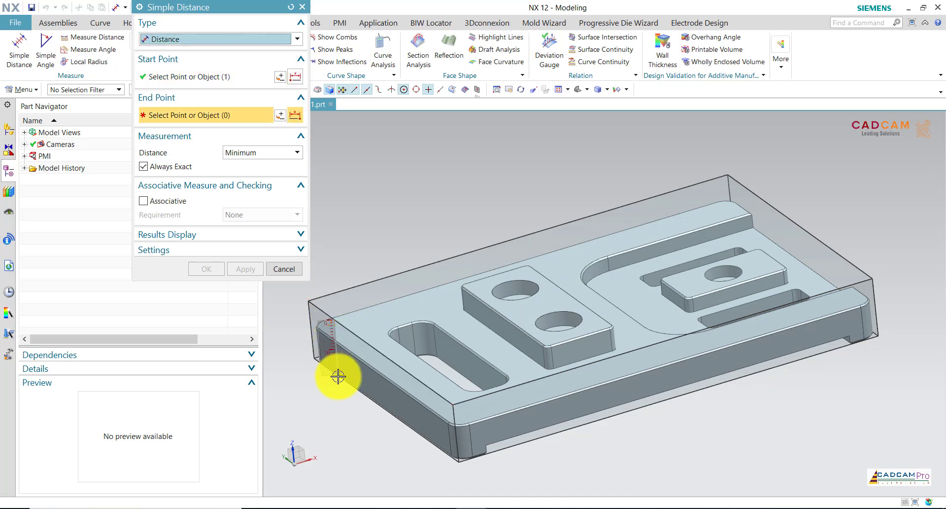
{"action": "left_click", "coordinate": [338, 379]}
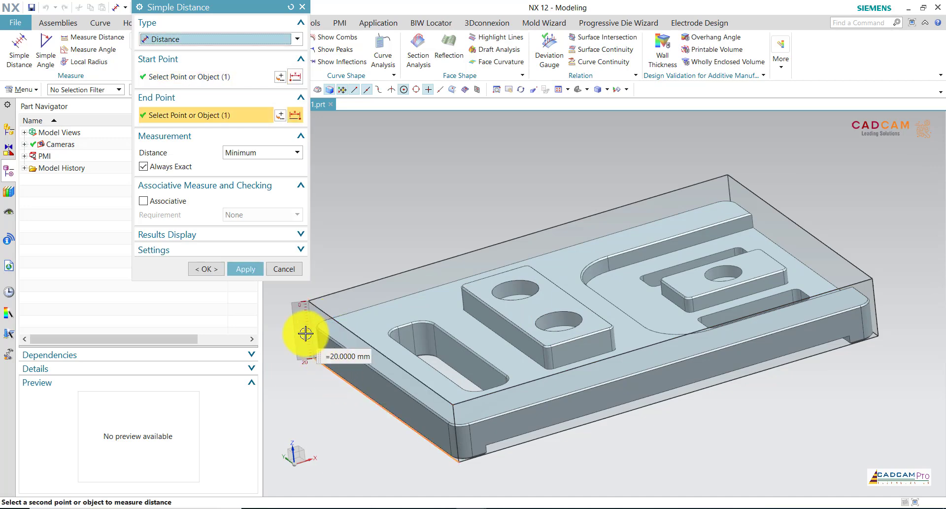
{"action": "left_click", "coordinate": [284, 269]}
{"action": "scroll", "coordinate": [393, 212], "scroll_direction": "down", "scroll_amount": 1}
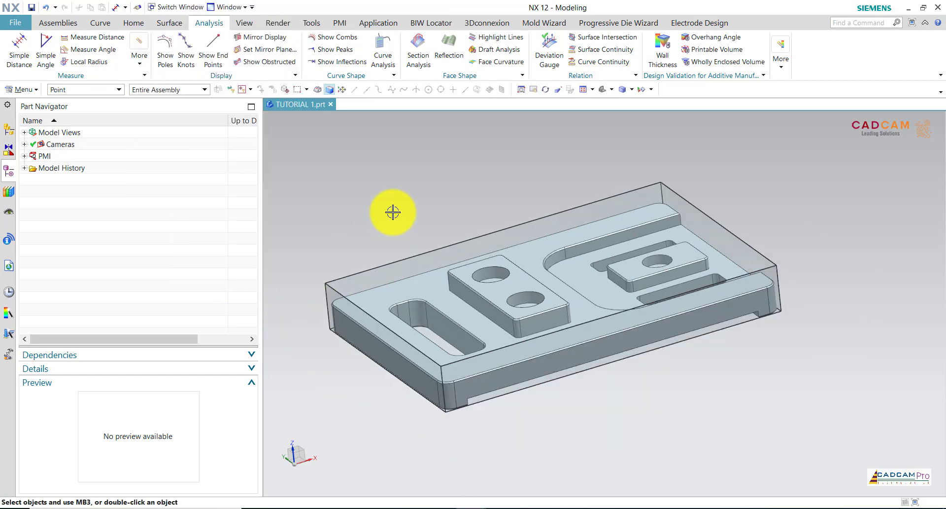
{"action": "scroll", "coordinate": [392, 212], "scroll_direction": "down", "scroll_amount": 1}
Switch from Modeling to the Manufacturing application
{"action": "key", "text": "ctrl+alt+f"}
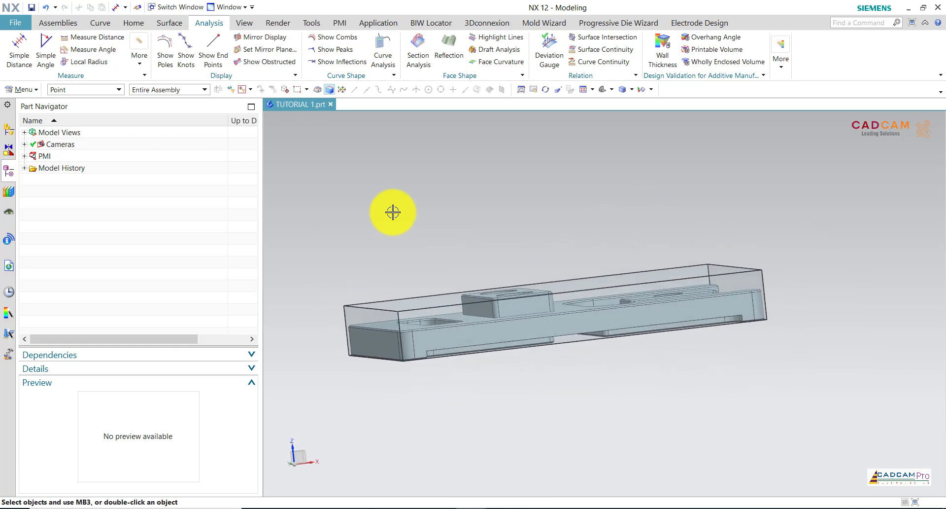
{"action": "key", "text": "Home"}
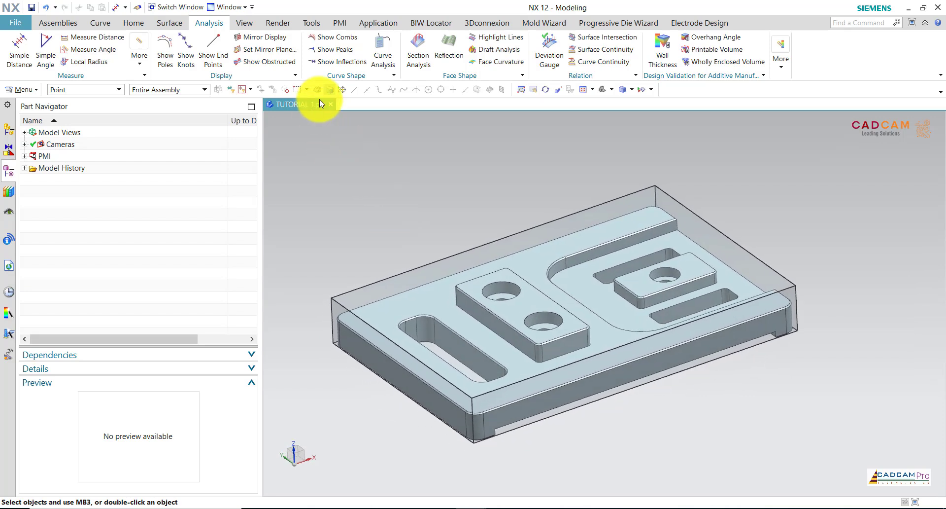
{"action": "left_click", "coordinate": [377, 24]}
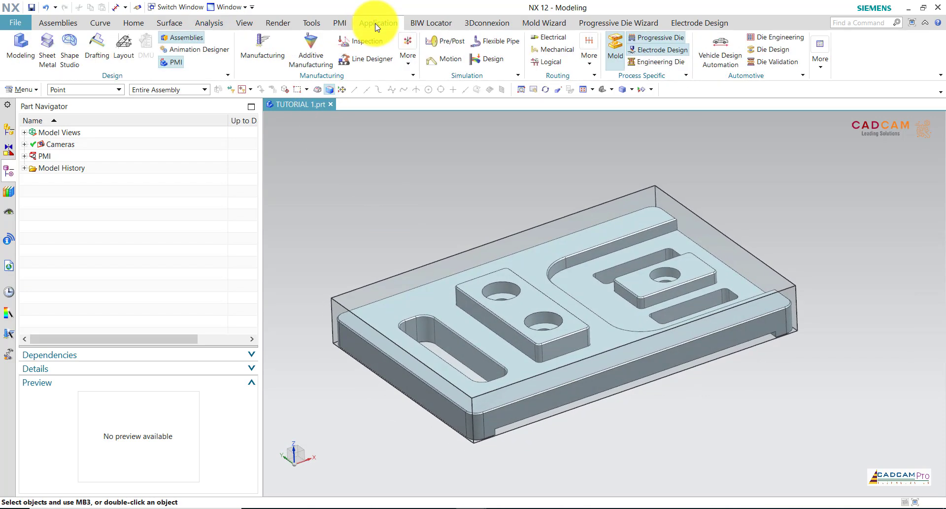
{"action": "left_click", "coordinate": [272, 58]}
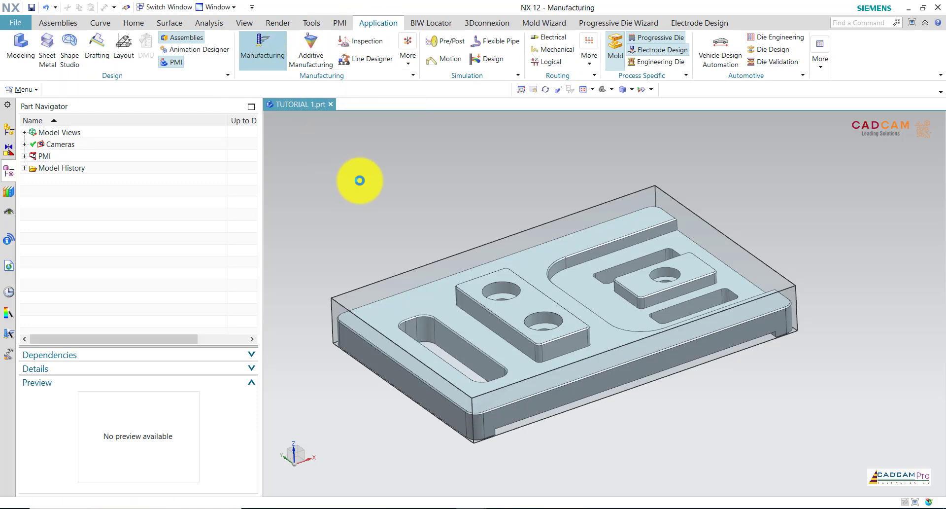
{"action": "scroll", "coordinate": [369, 179], "scroll_direction": "down", "scroll_amount": 1}
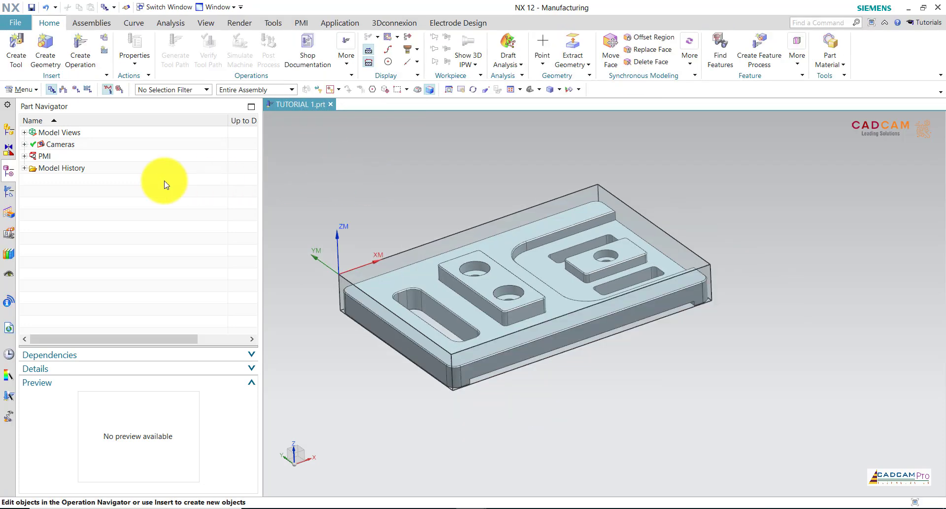
Cycle the Operation Navigator through its views, settling on Geometry View
{"action": "left_click", "coordinate": [11, 187]}
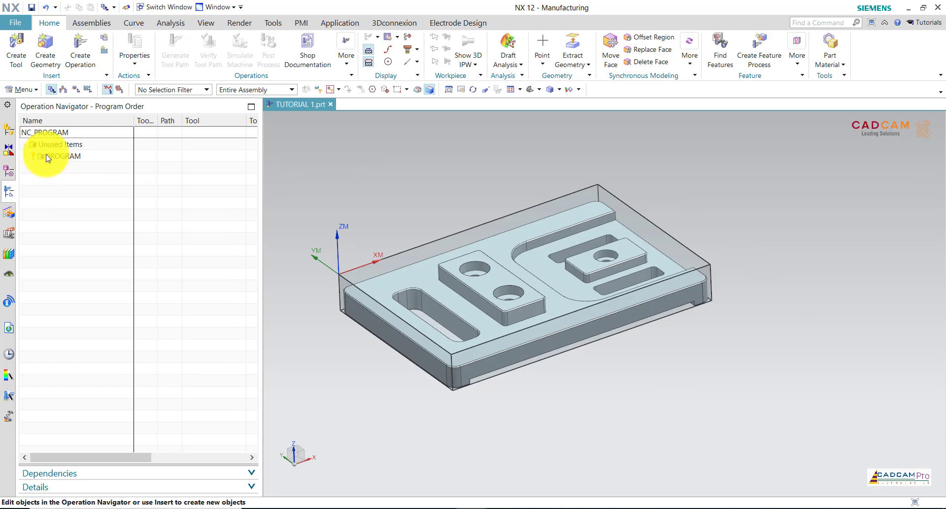
{"action": "left_click", "coordinate": [76, 92]}
{"action": "left_click", "coordinate": [63, 89]}
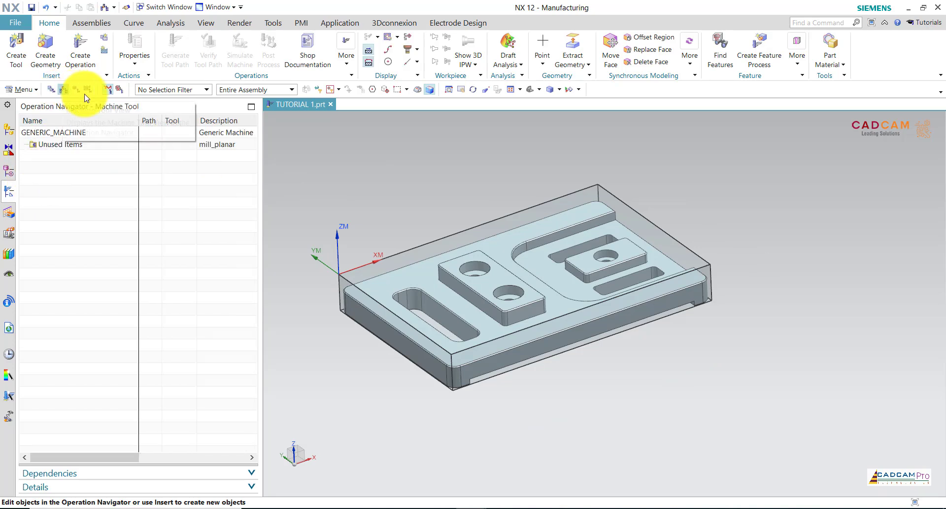
{"action": "left_click", "coordinate": [74, 91]}
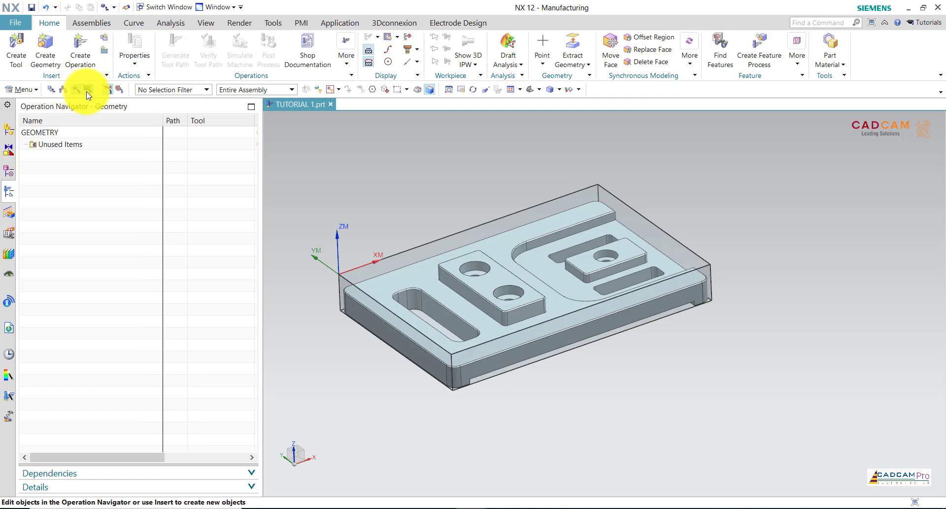
{"action": "left_click", "coordinate": [87, 91]}
{"action": "left_click", "coordinate": [77, 93]}
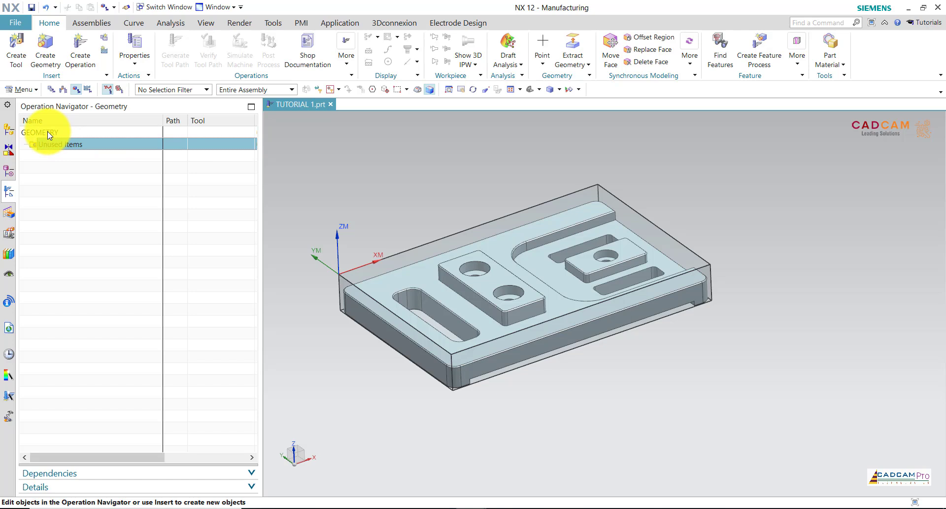
{"action": "left_click", "coordinate": [63, 89]}
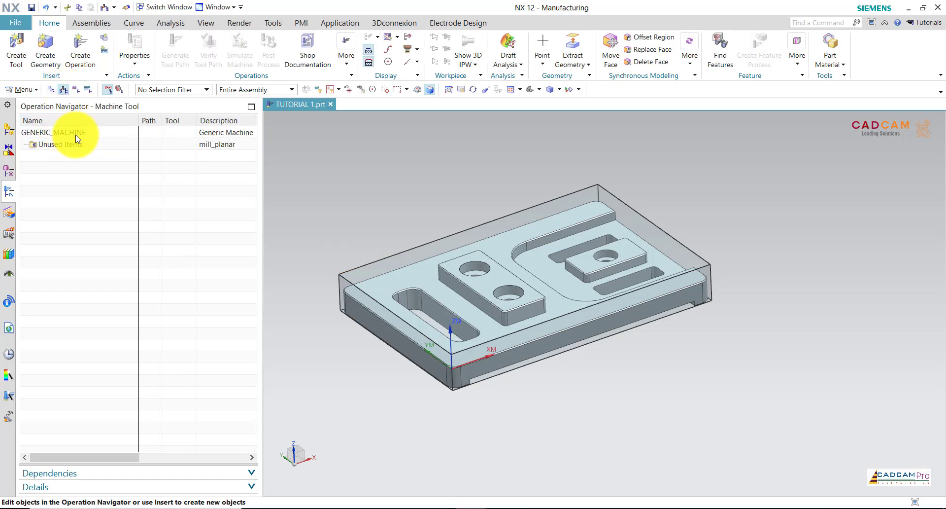
{"action": "left_click", "coordinate": [51, 92]}
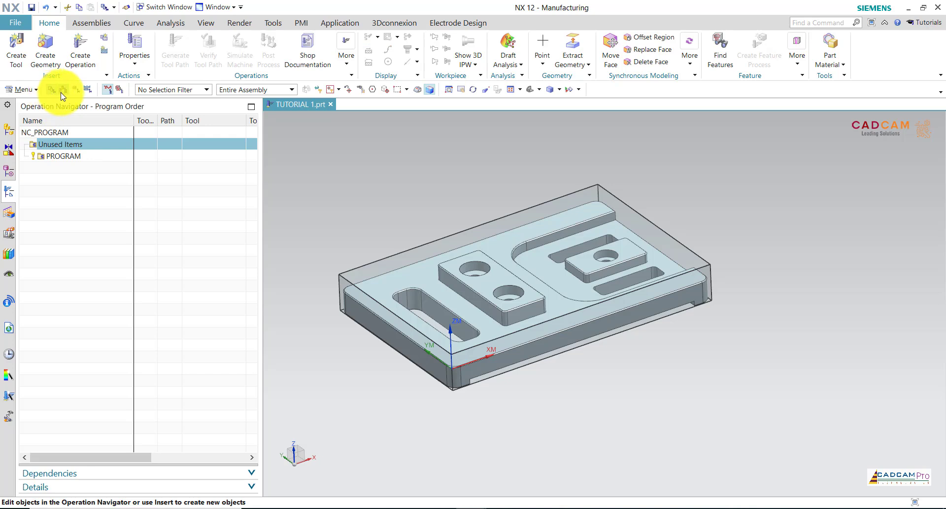
{"action": "left_click", "coordinate": [62, 90]}
{"action": "left_click", "coordinate": [74, 91]}
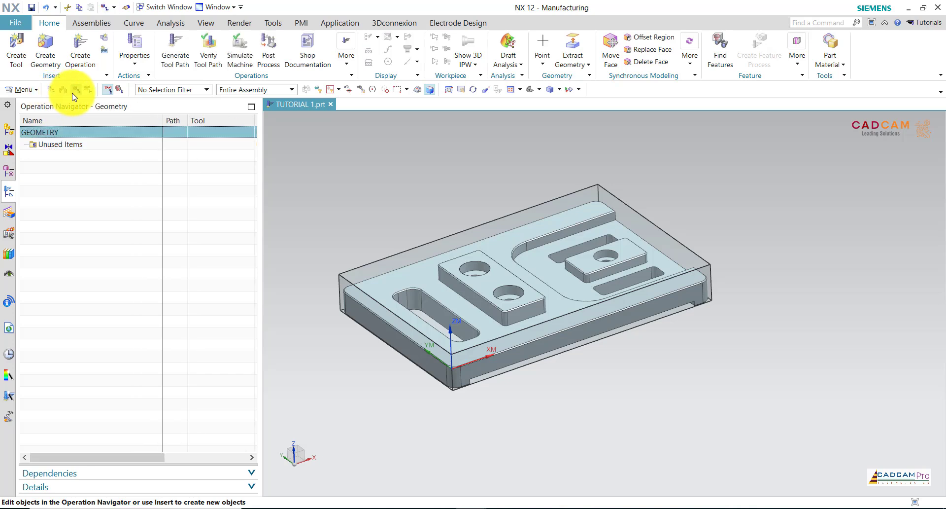
Check the GEOMETRY group's actions without choosing one, then clear the selection
{"action": "right_click", "coordinate": [50, 136]}
{"action": "key", "text": "Escape"}
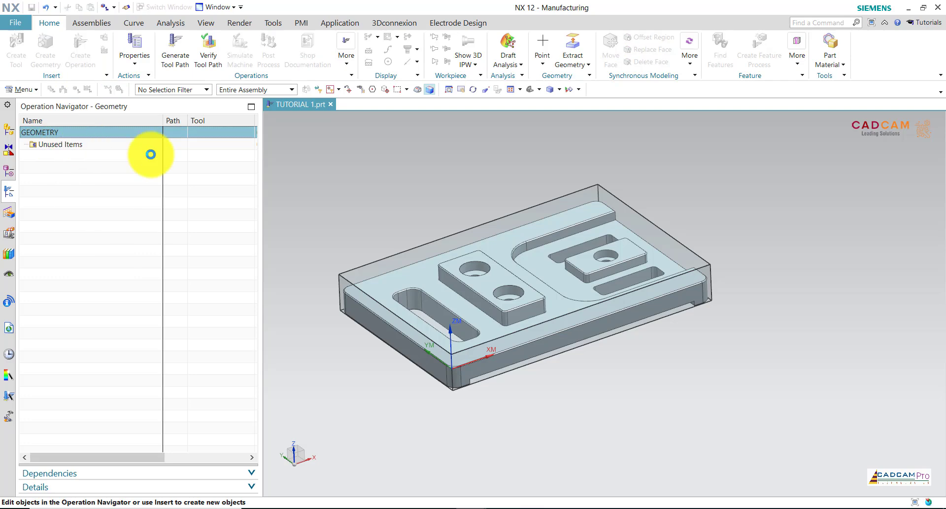
{"action": "scroll", "coordinate": [404, 300], "scroll_direction": "up", "scroll_amount": 1}
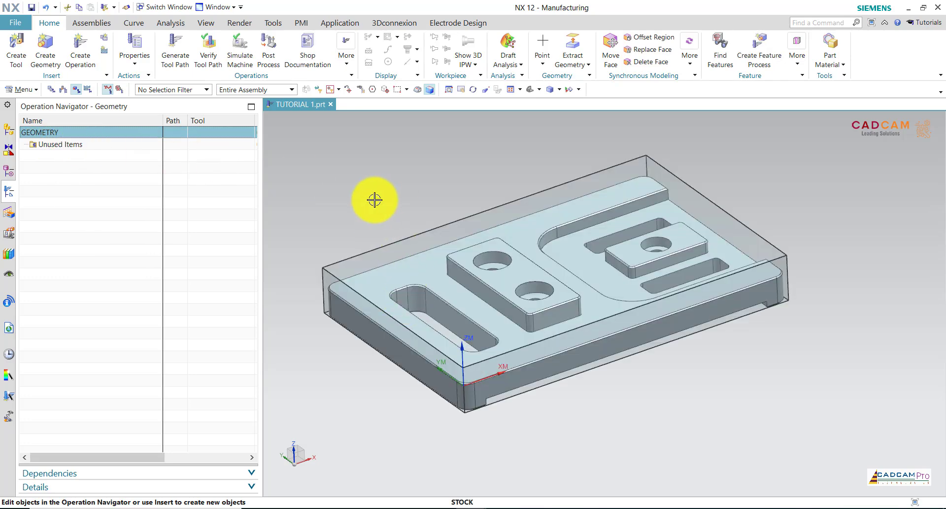
{"action": "middle_click_drag", "start_coordinate": [375, 200], "coordinate": [382, 196]}
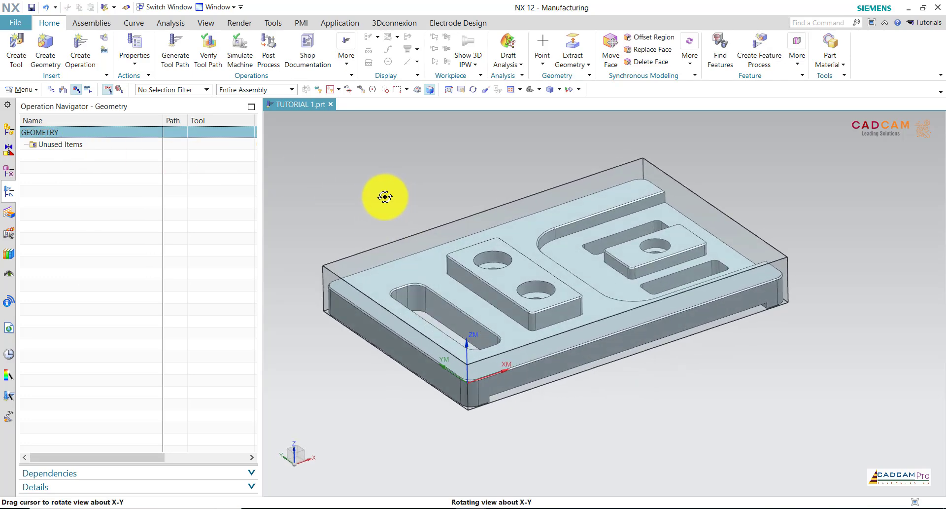
{"action": "left_click", "coordinate": [224, 178]}
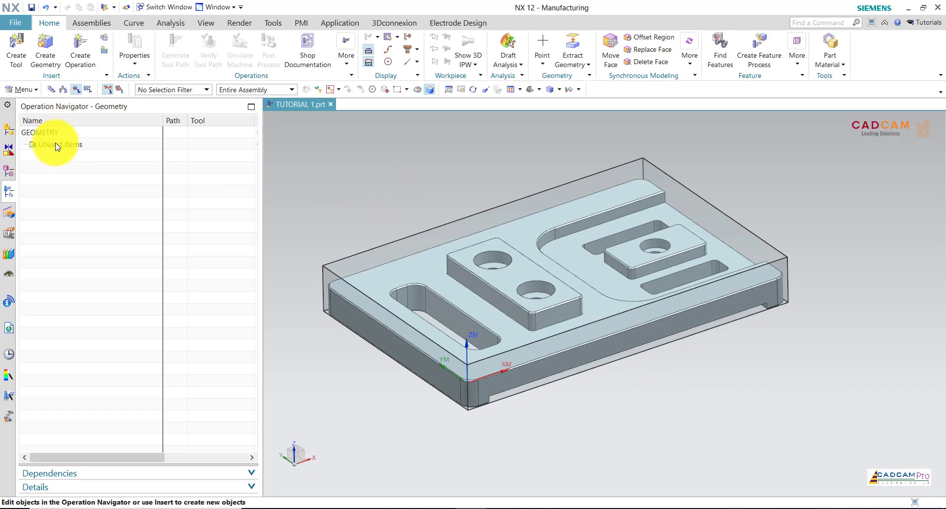
Insert a new G54_1 geometry group under Unused Items
{"action": "right_click", "coordinate": [56, 143]}
{"action": "mouse_move", "coordinate": [79, 149]}
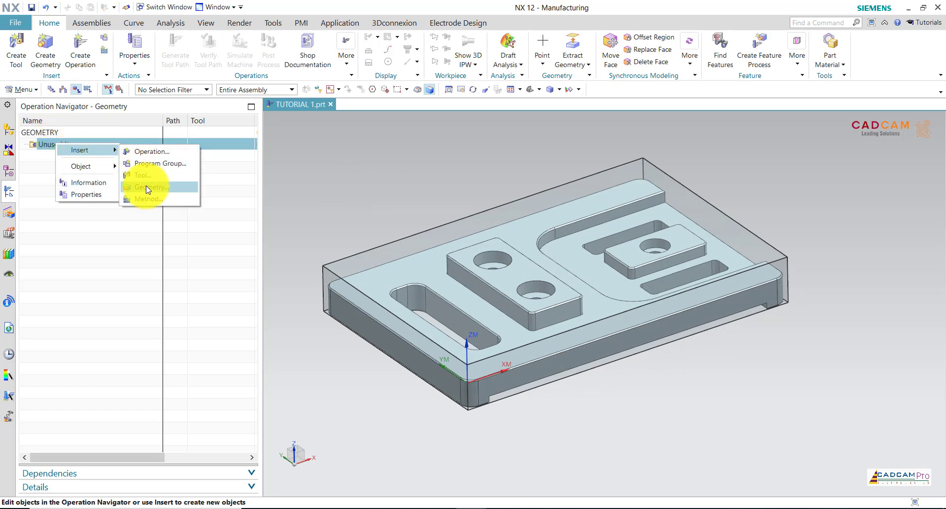
{"action": "left_click", "coordinate": [147, 186]}
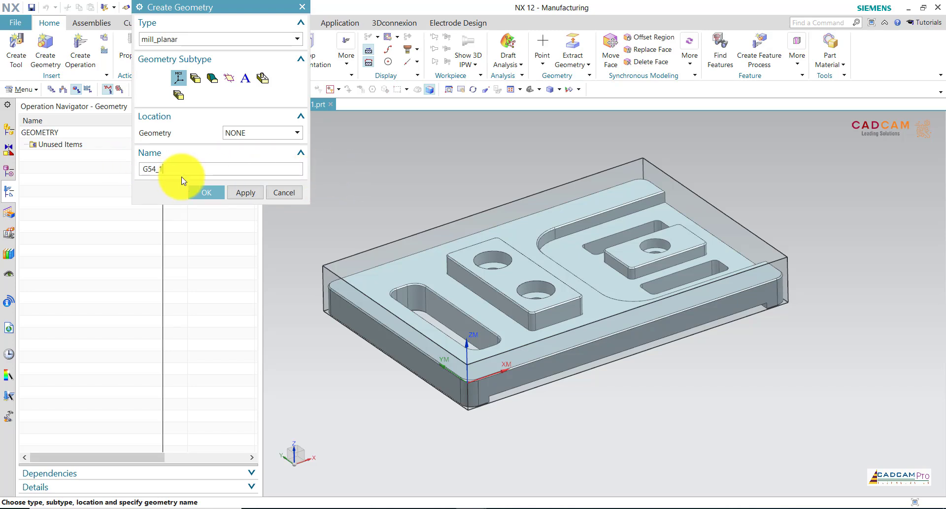
{"action": "left_click", "coordinate": [207, 193]}
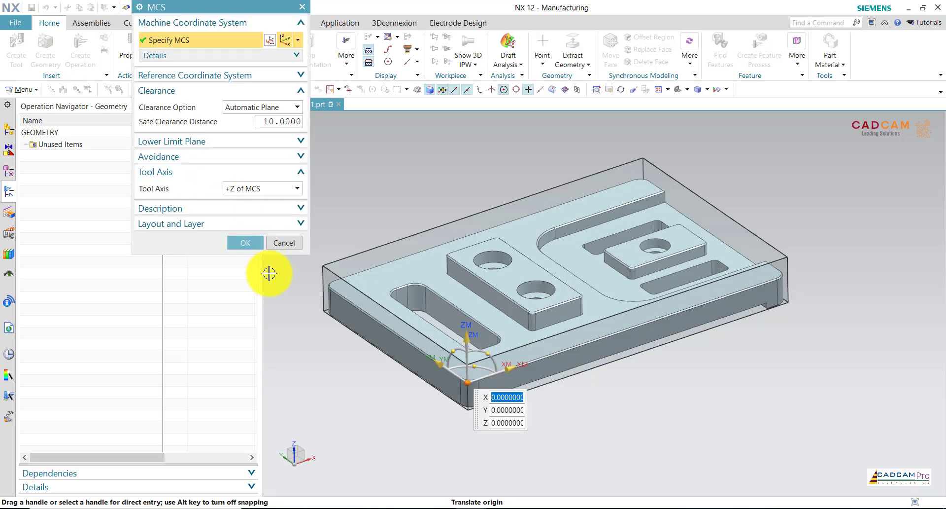
{"action": "scroll", "coordinate": [311, 346], "scroll_direction": "up", "scroll_amount": 1}
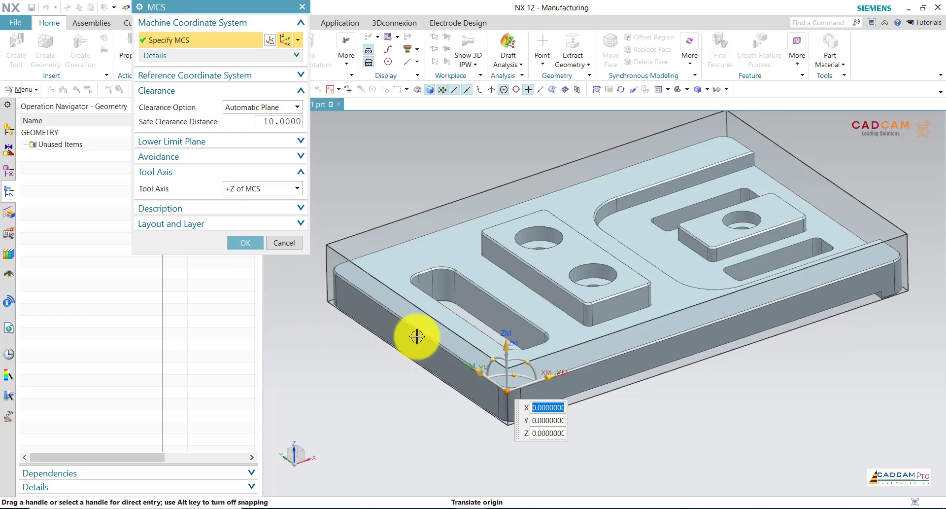
Snap the MCS origin to the chamfer end point and raise it to Z 8
{"action": "left_click_drag", "start_coordinate": [507, 389], "coordinate": [389, 344]}
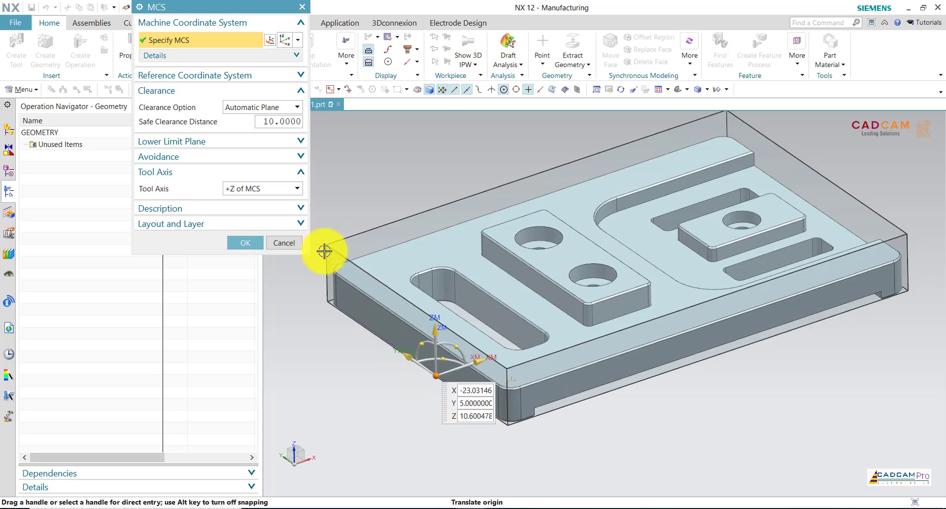
{"action": "middle_click_drag", "start_coordinate": [438, 307], "coordinate": [438, 297]}
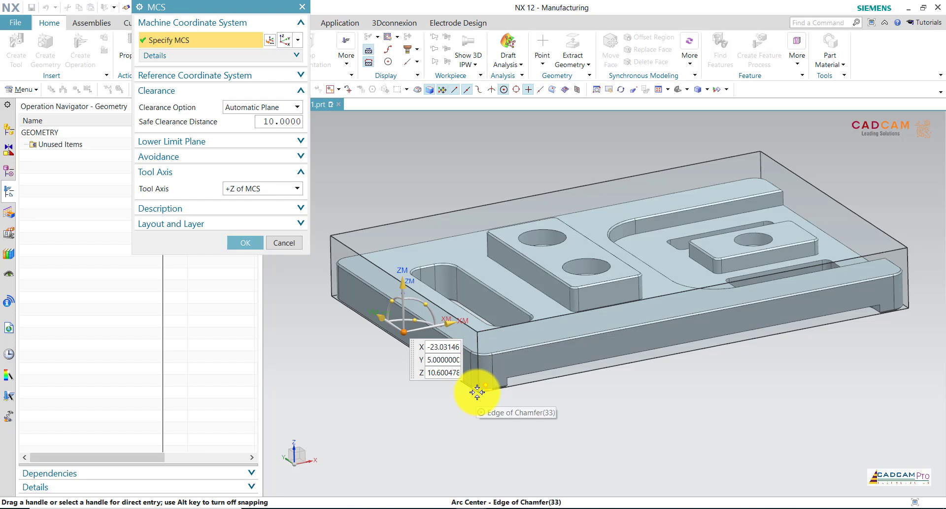
{"action": "type", "text": "0"}
{"action": "left_click", "coordinate": [439, 348]}
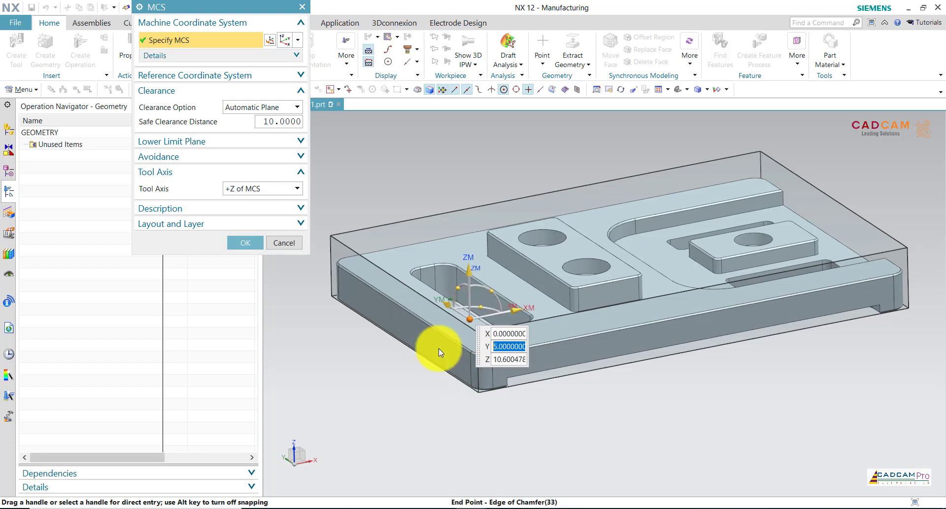
{"action": "type", "text": "0"}
{"action": "key", "text": "Return"}
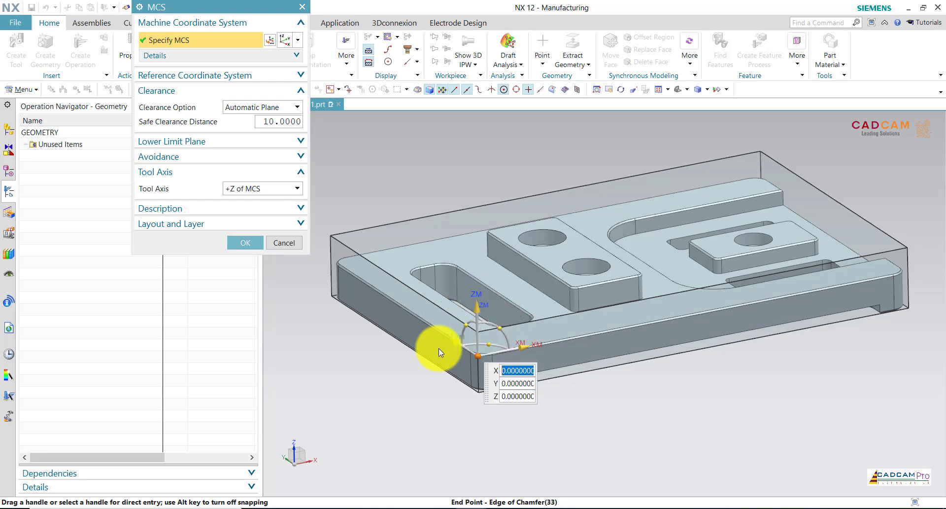
{"action": "key", "text": "Tab"}
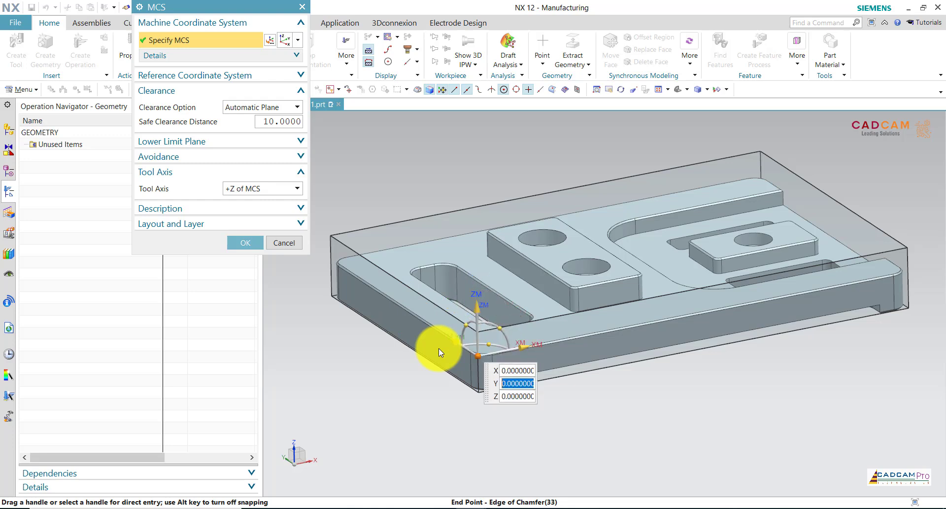
{"action": "key", "text": "Tab"}
{"action": "type", "text": "8"}
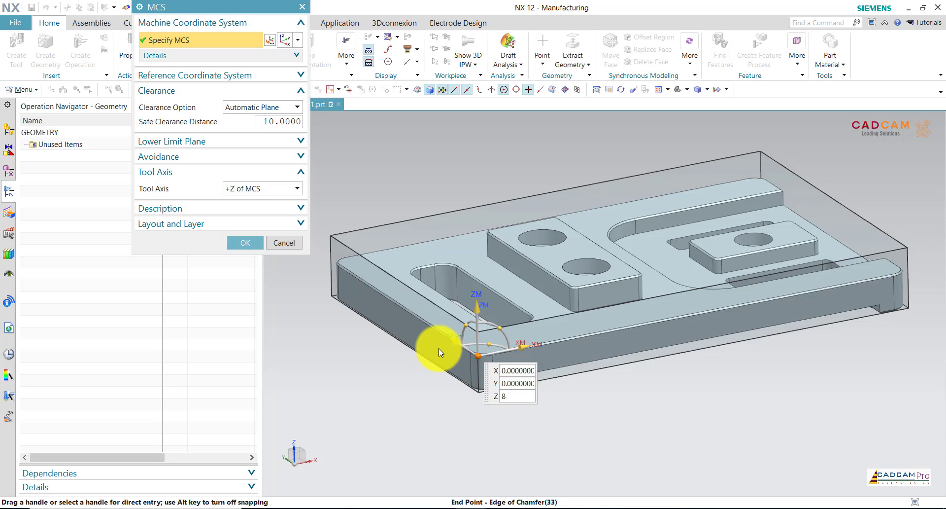
{"action": "key", "text": "Return"}
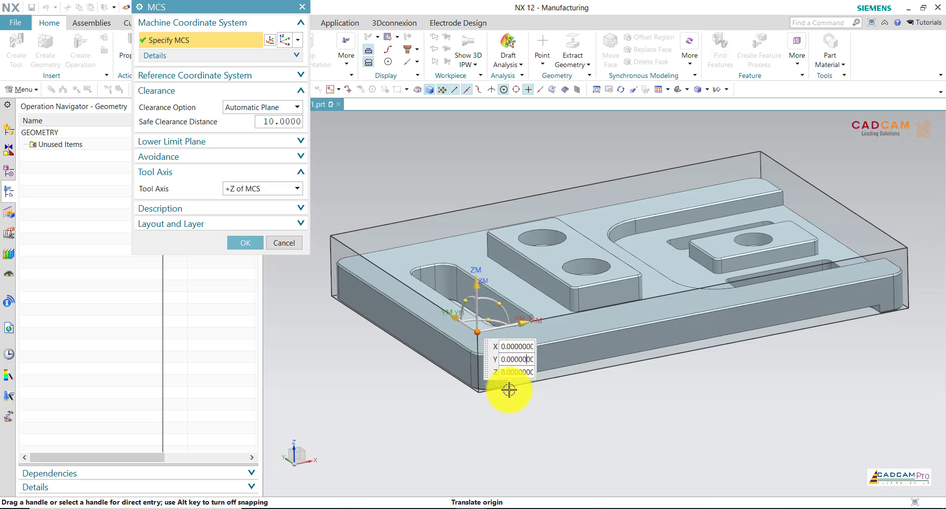
{"action": "scroll", "coordinate": [450, 340], "scroll_direction": "up", "scroll_amount": 2}
{"action": "scroll", "coordinate": [474, 320], "scroll_direction": "up", "scroll_amount": 3}
{"action": "mouse_move", "coordinate": [474, 320]}
{"action": "middle_mouse_down"}
{"action": "mouse_move", "coordinate": [457, 293]}
{"action": "mouse_move", "coordinate": [434, 285]}
{"action": "mouse_move", "coordinate": [467, 307]}
{"action": "mouse_move", "coordinate": [458, 408]}
{"action": "middle_mouse_up"}
{"action": "scroll", "coordinate": [456, 397], "scroll_direction": "down", "scroll_amount": 2}
{"action": "scroll", "coordinate": [459, 332], "scroll_direction": "down", "scroll_amount": 2}
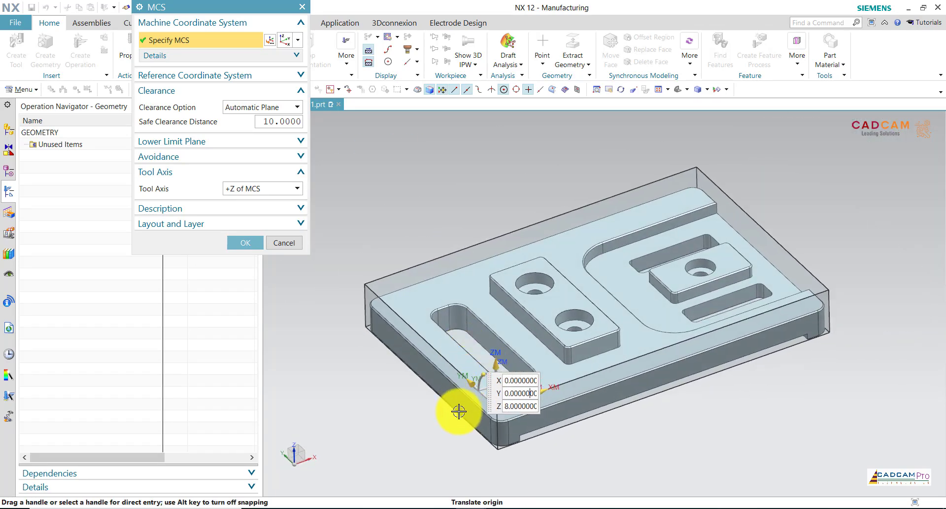
{"action": "scroll", "coordinate": [459, 408], "scroll_direction": "up", "scroll_amount": 2}
Confirm the MCS and insert a WORKPIECE geometry under G54_1
{"action": "left_click", "coordinate": [258, 244]}
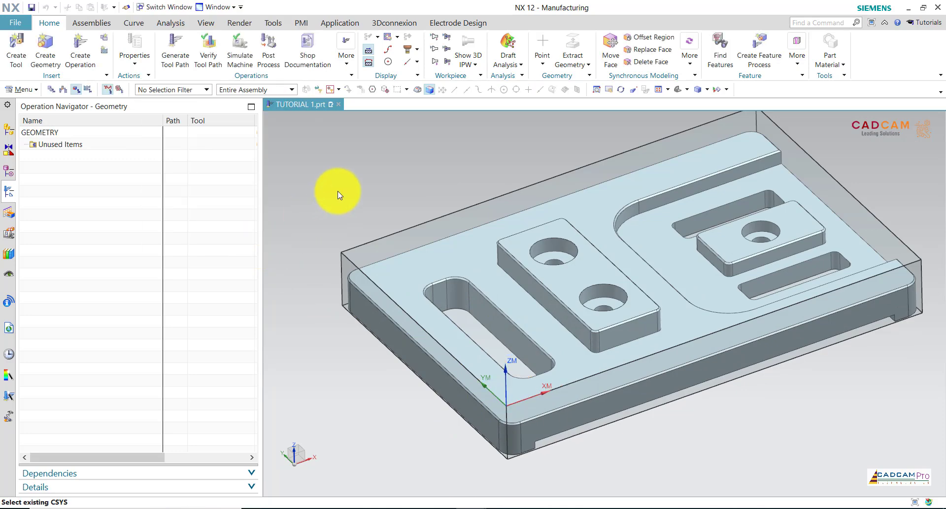
{"action": "left_click", "coordinate": [57, 155]}
{"action": "right_click", "coordinate": [58, 155]}
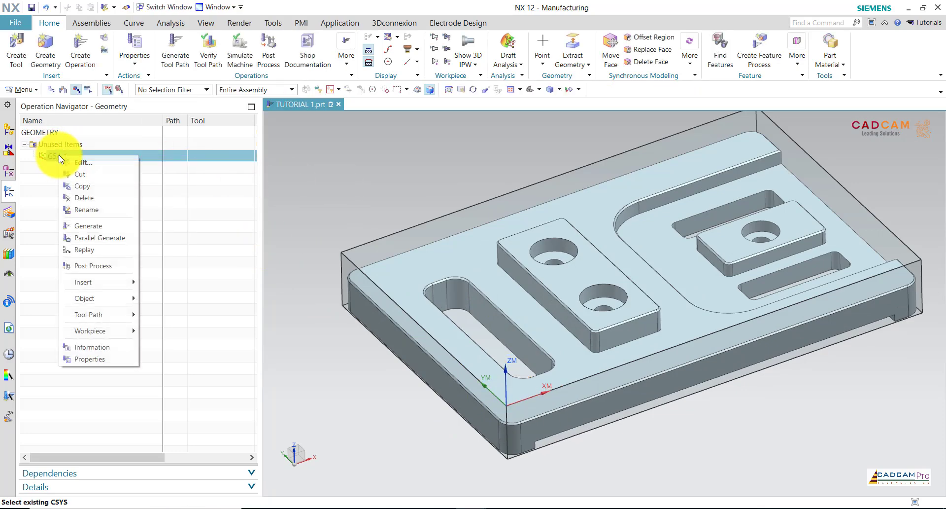
{"action": "mouse_move", "coordinate": [83, 282]}
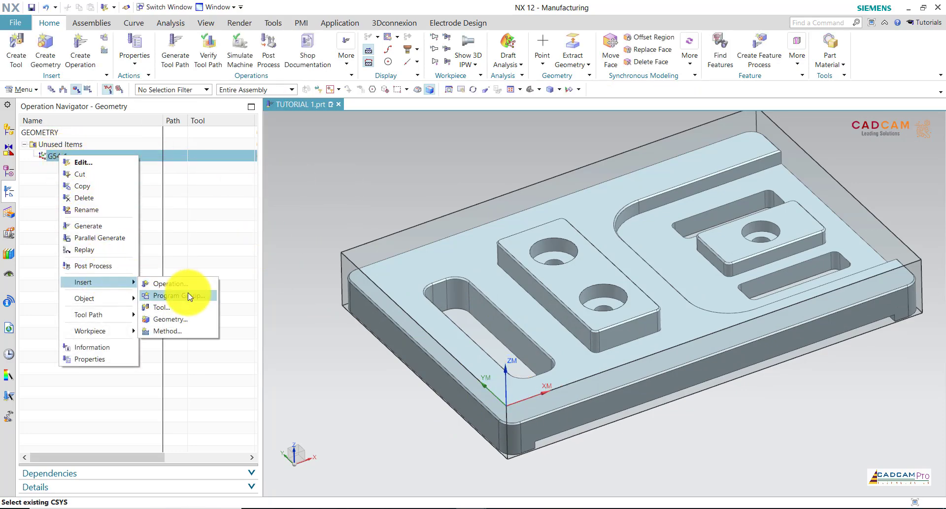
{"action": "left_click", "coordinate": [192, 318]}
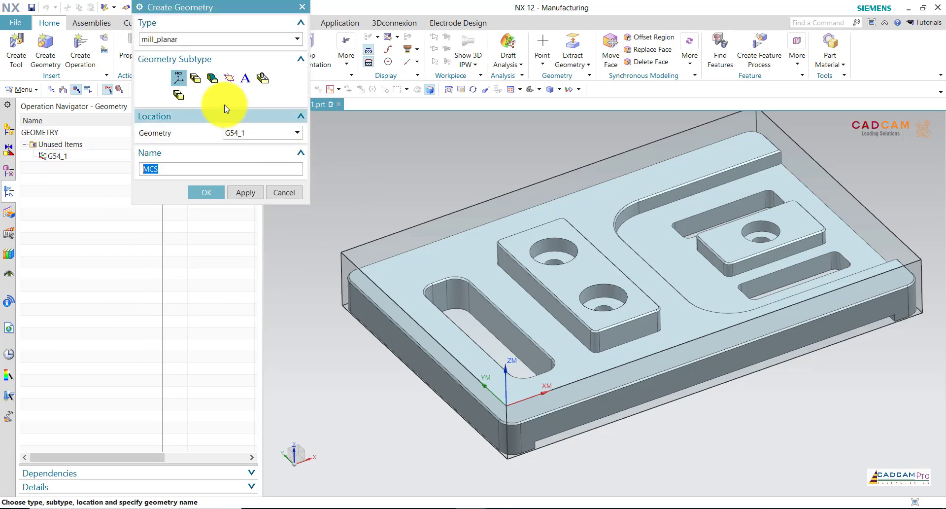
{"action": "left_click", "coordinate": [199, 83]}
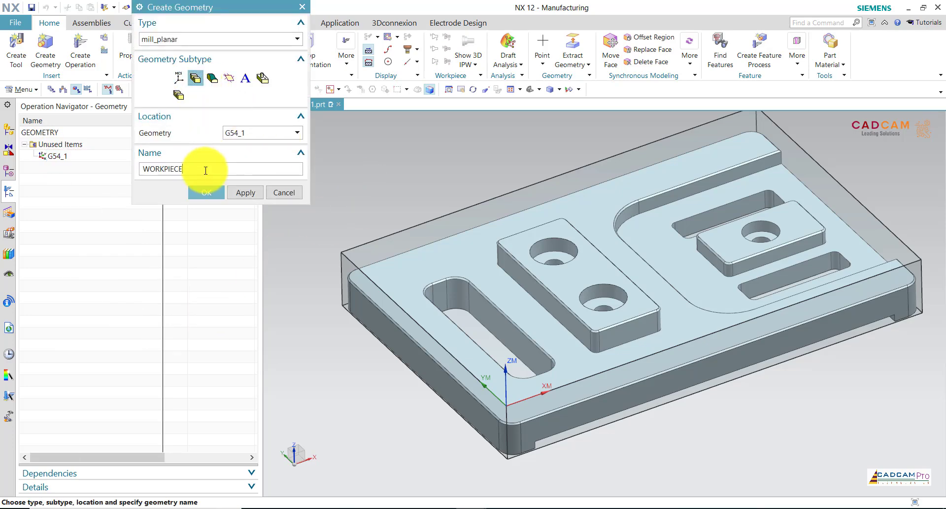
{"action": "left_click", "coordinate": [215, 196]}
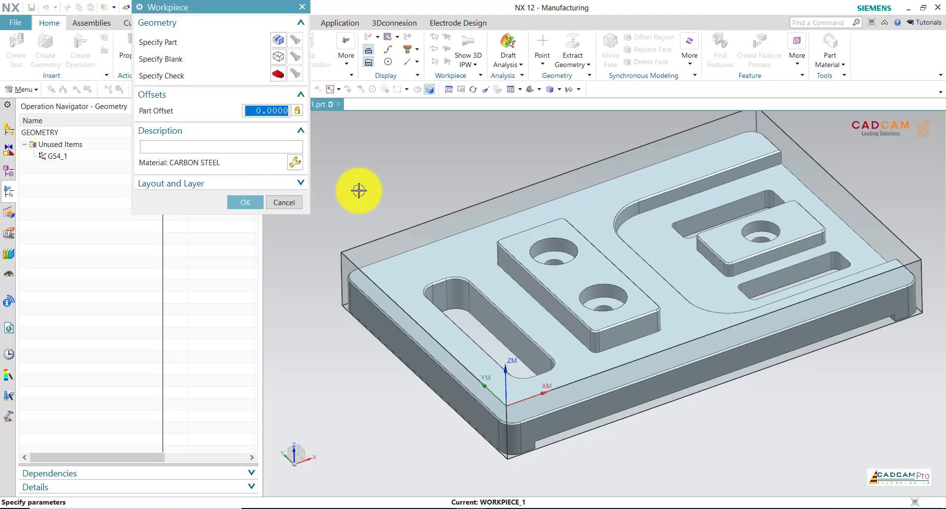
Specify the plate body as the workpiece's part geometry
{"action": "left_click", "coordinate": [278, 39]}
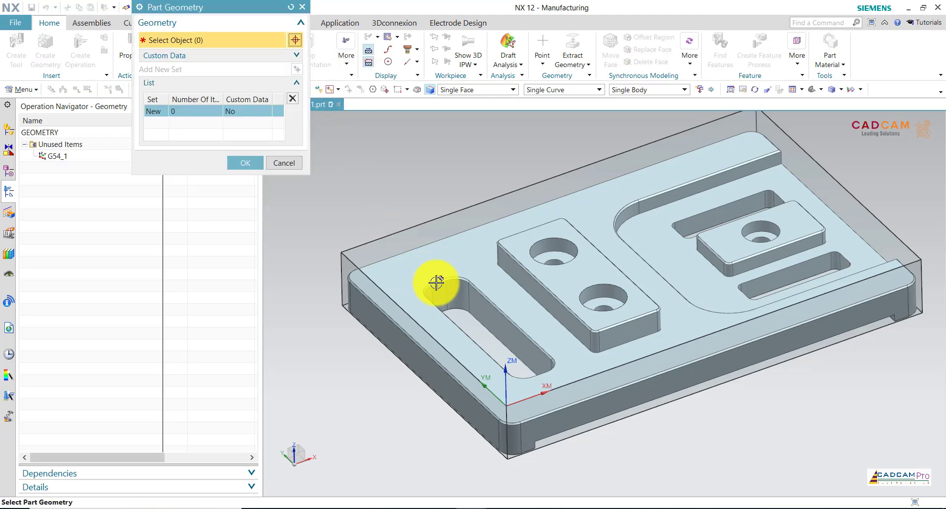
{"action": "middle_click_drag", "start_coordinate": [754, 386], "coordinate": [728, 363]}
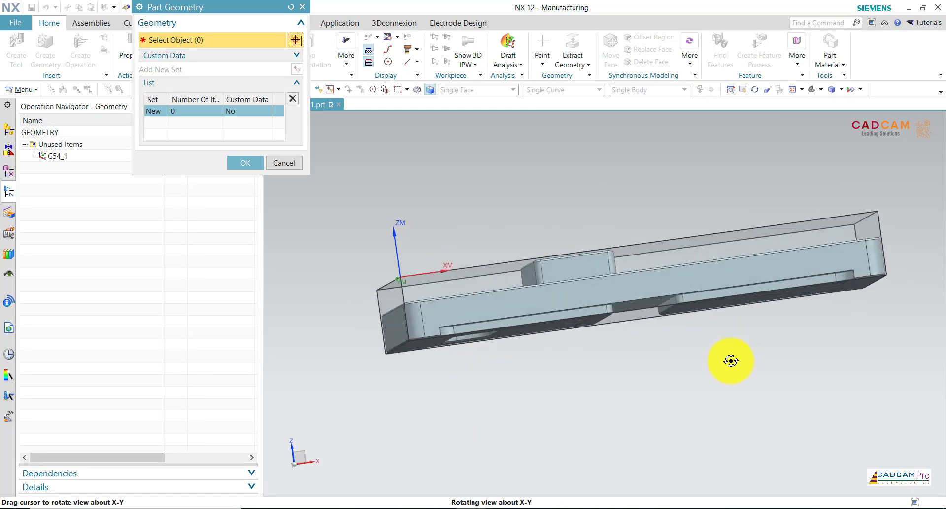
{"action": "left_click", "coordinate": [422, 343]}
{"action": "mouse_move", "coordinate": [515, 406]}
{"action": "middle_mouse_down"}
{"action": "mouse_move", "coordinate": [630, 418]}
{"action": "mouse_move", "coordinate": [611, 390]}
{"action": "middle_mouse_up"}
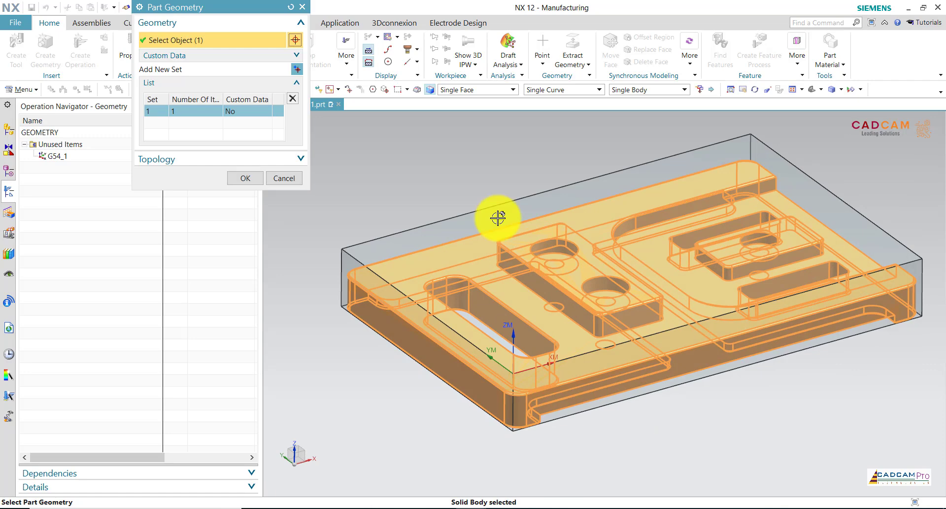
{"action": "left_click", "coordinate": [245, 178]}
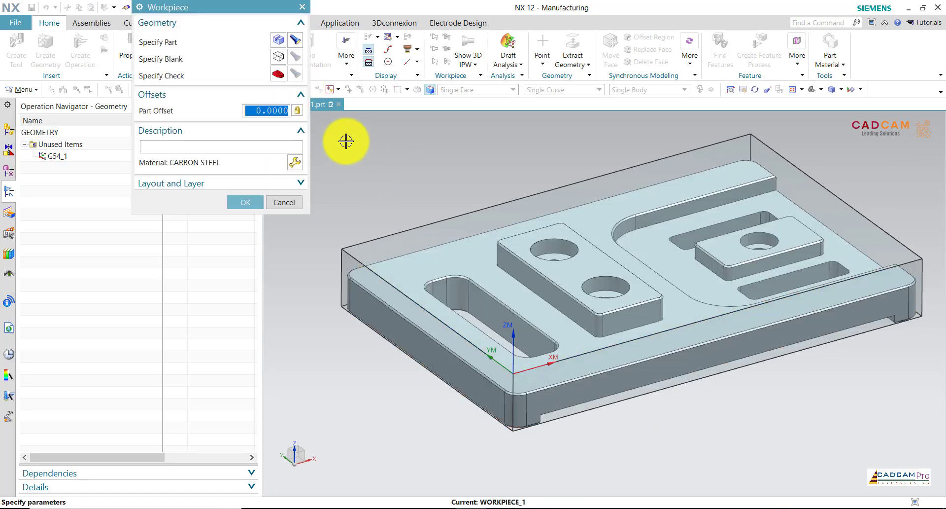
Specify the solid stock body as the blank geometry and finish WORKPIECE_1
{"action": "middle_click", "coordinate": [322, 108]}
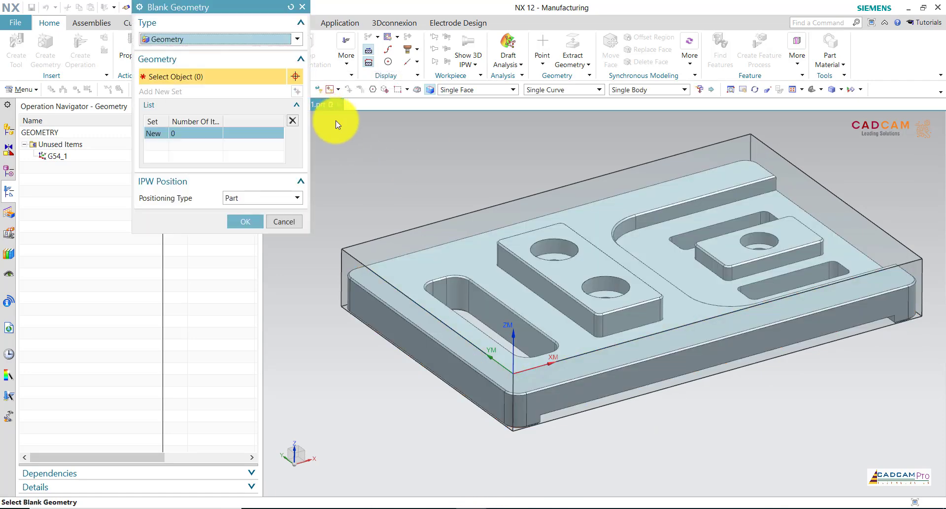
{"action": "left_click", "coordinate": [180, 38]}
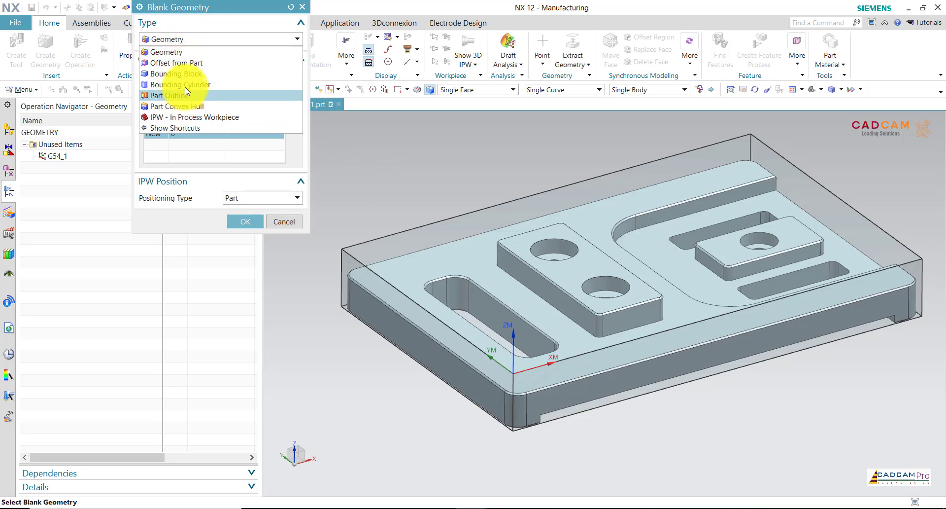
{"action": "left_click", "coordinate": [175, 51]}
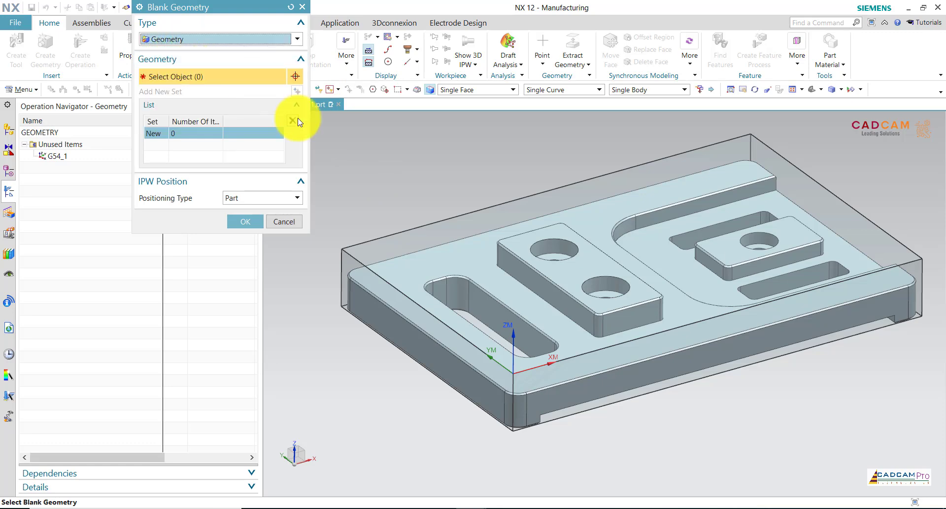
{"action": "left_click", "coordinate": [368, 244]}
{"action": "left_click", "coordinate": [255, 237]}
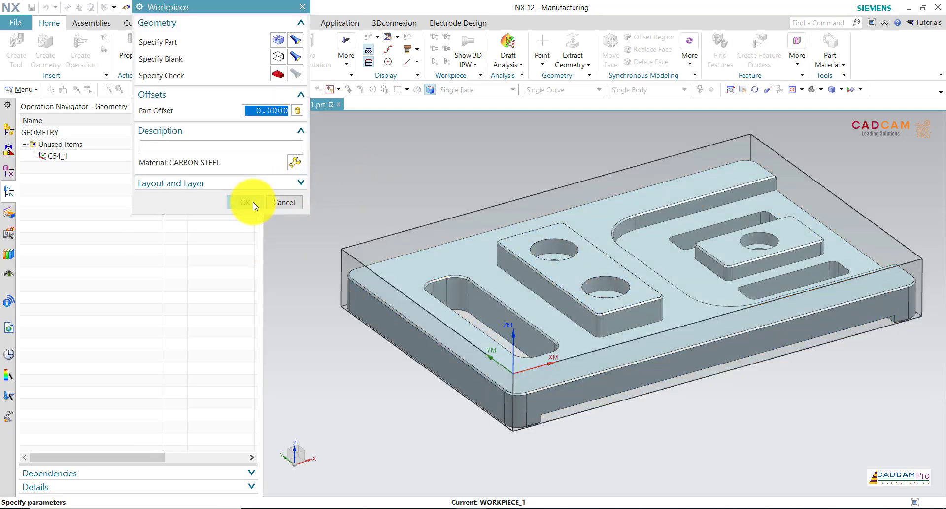
{"action": "left_click", "coordinate": [250, 202]}
{"action": "middle_click_drag", "start_coordinate": [343, 199], "coordinate": [366, 194]}
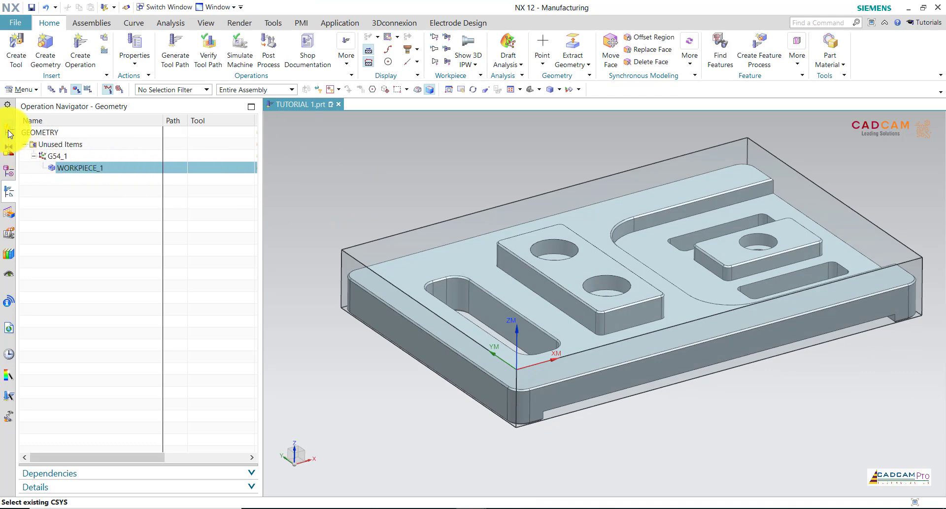
Hide the STOCK body and fit the part in view
{"action": "left_click", "coordinate": [351, 252]}
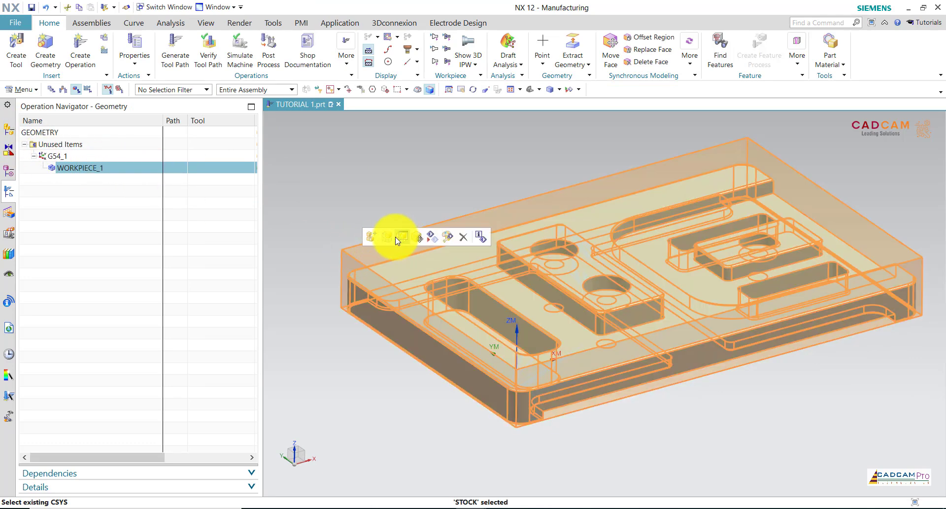
{"action": "left_click", "coordinate": [432, 238]}
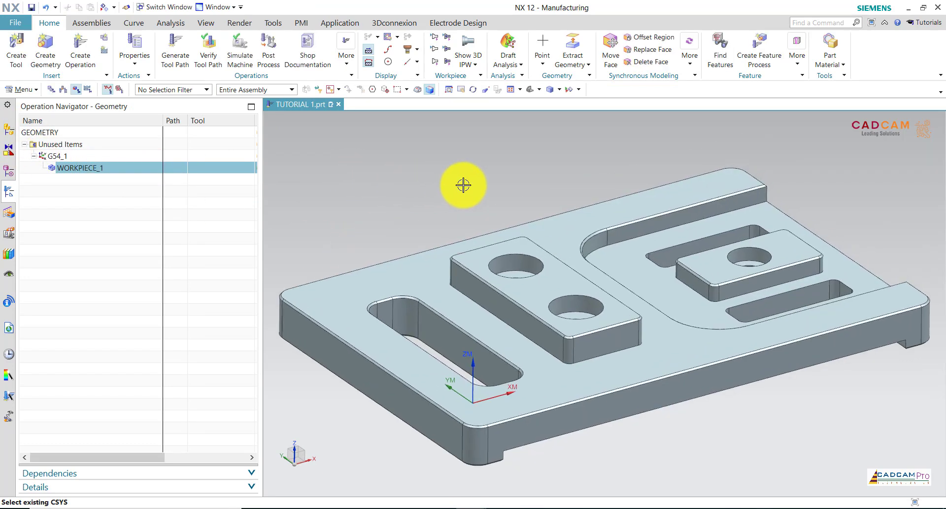
{"action": "key", "text": "ctrl+f"}
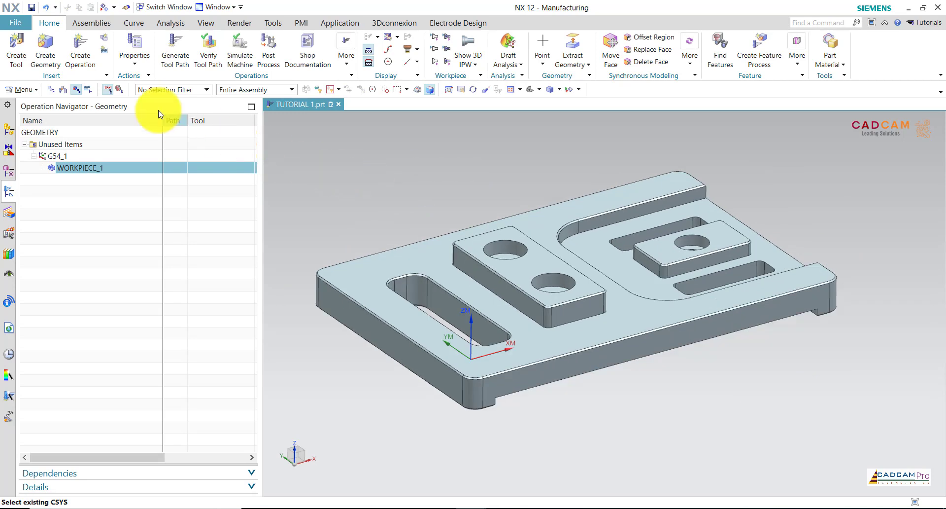
In Program Order View, rename the PROGRAM group to SETUP_1
{"action": "left_click", "coordinate": [63, 89]}
{"action": "left_click", "coordinate": [51, 90]}
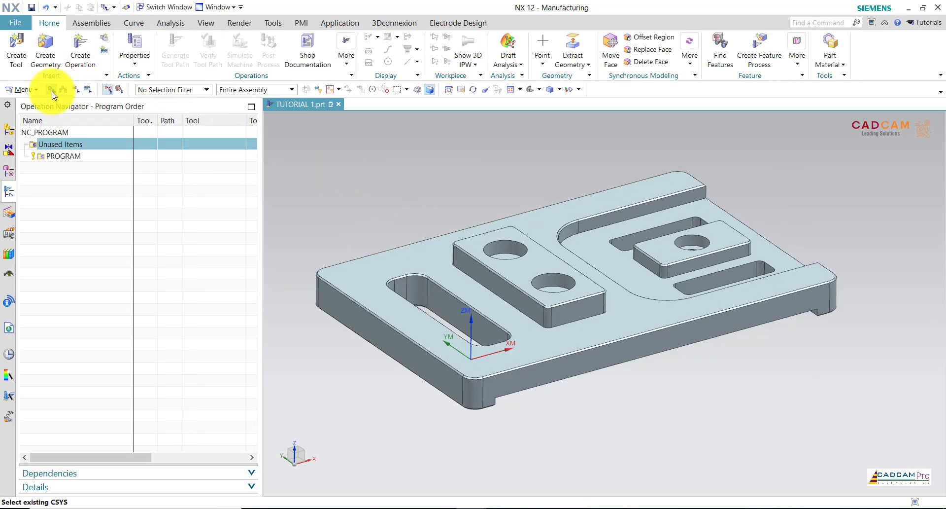
{"action": "right_click", "coordinate": [65, 156]}
{"action": "left_click", "coordinate": [91, 217]}
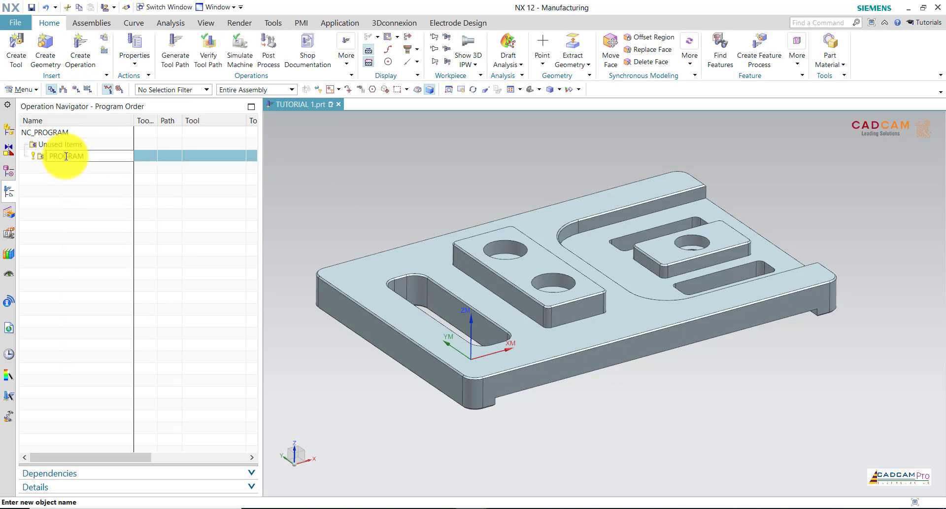
{"action": "double_click", "coordinate": [92, 157]}
{"action": "type", "text": "SETUP_1"}
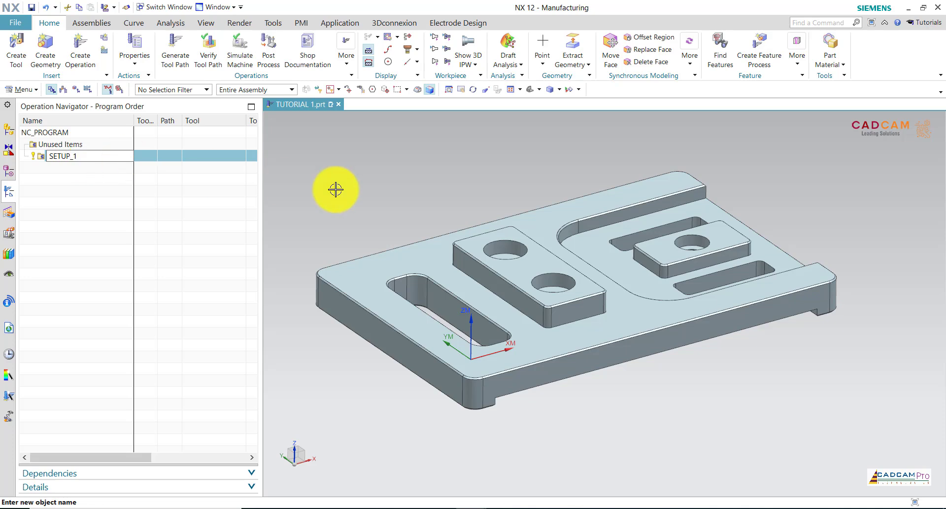
{"action": "key", "text": "Return"}
{"action": "left_click", "coordinate": [411, 198]}
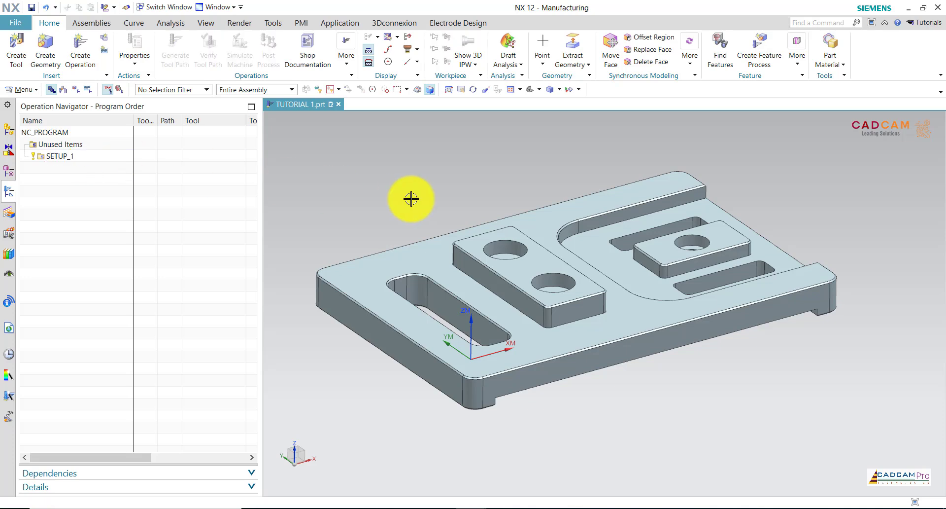
{"action": "left_click", "coordinate": [58, 157]}
Create a mill_planar program named ROUGH inside SETUP_1
{"action": "right_click", "coordinate": [58, 157]}
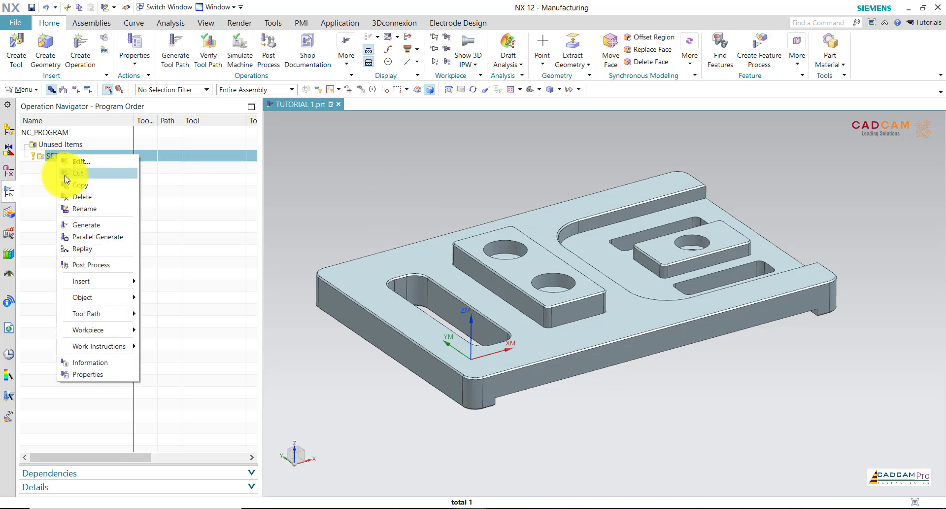
{"action": "mouse_move", "coordinate": [82, 281]}
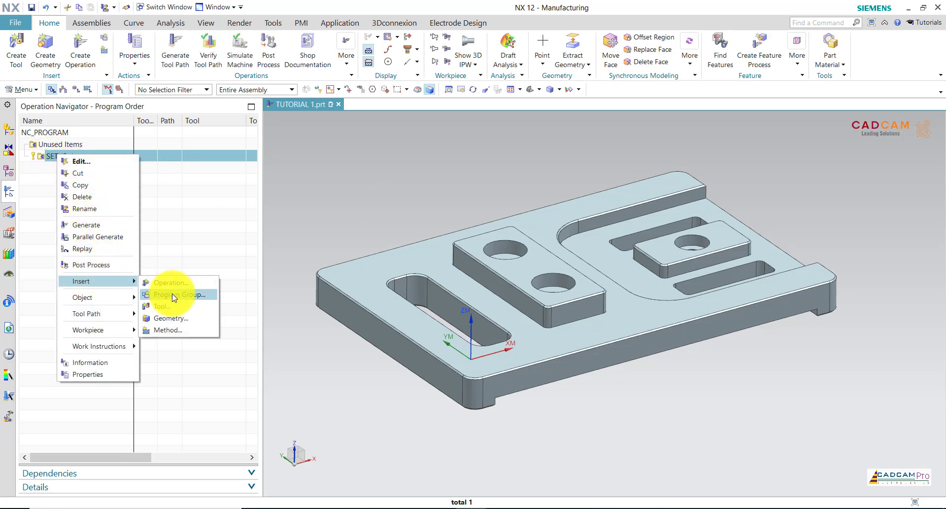
{"action": "left_click", "coordinate": [172, 294]}
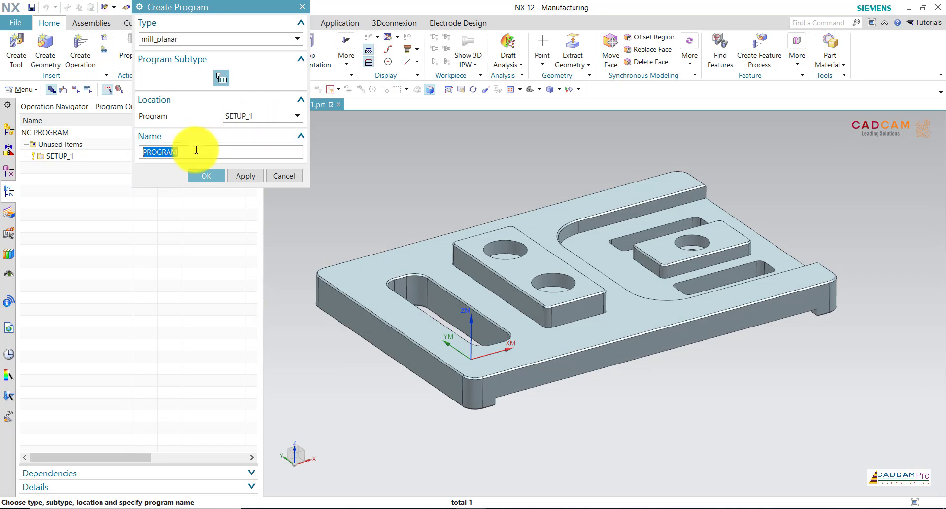
{"action": "left_click_drag", "start_coordinate": [196, 150], "coordinate": [108, 156]}
{"action": "type", "text": "ROUGH"}
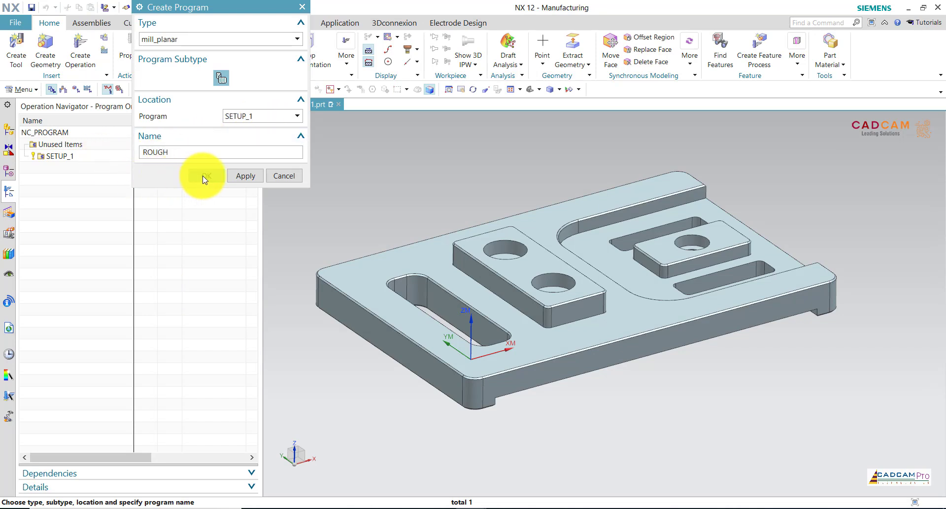
{"action": "left_click", "coordinate": [203, 176]}
{"action": "left_click", "coordinate": [246, 139]}
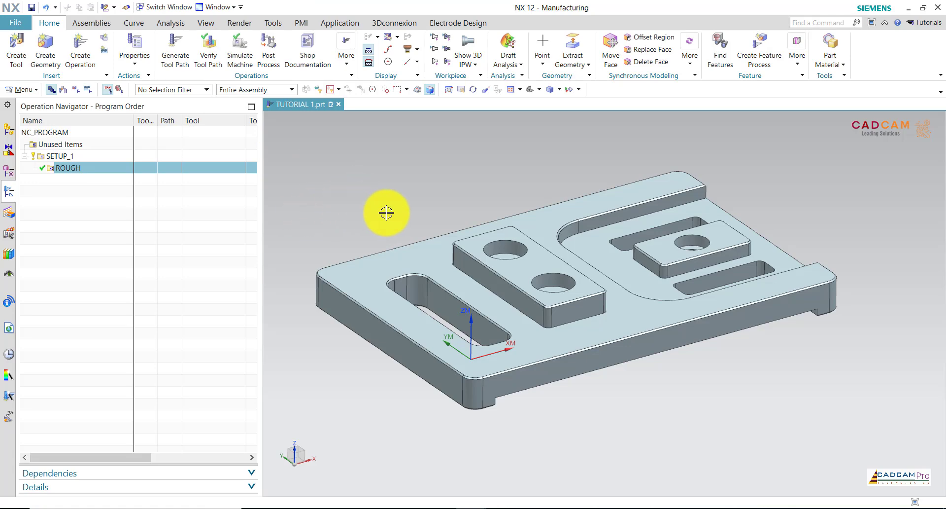
{"action": "mouse_move", "coordinate": [386, 214]}
{"action": "middle_mouse_down"}
{"action": "mouse_move", "coordinate": [452, 338]}
{"action": "mouse_move", "coordinate": [662, 376]}
{"action": "mouse_move", "coordinate": [638, 291]}
{"action": "mouse_move", "coordinate": [554, 268]}
{"action": "mouse_move", "coordinate": [571, 200]}
{"action": "mouse_move", "coordinate": [597, 303]}
{"action": "mouse_move", "coordinate": [626, 331]}
{"action": "middle_mouse_up"}
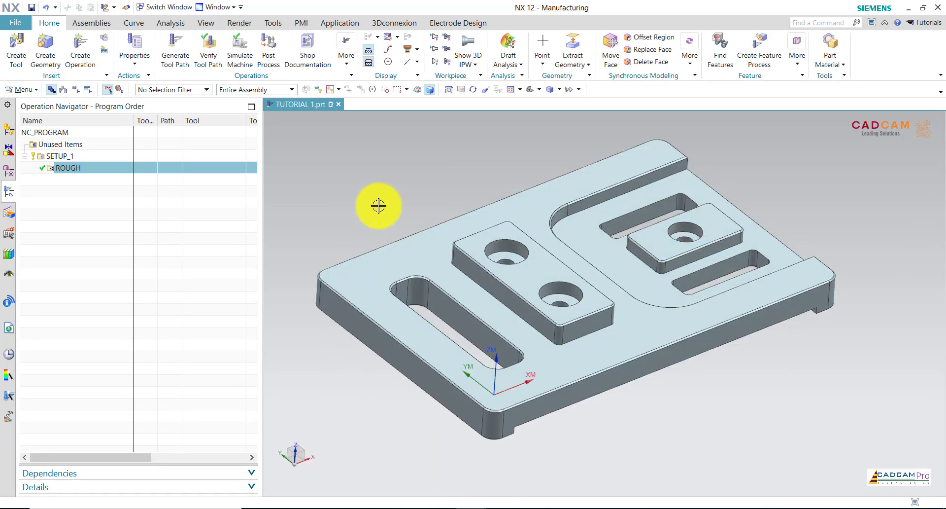
Create a new mill_planar end mill tool from the Machine Tool view
{"action": "left_click", "coordinate": [64, 91]}
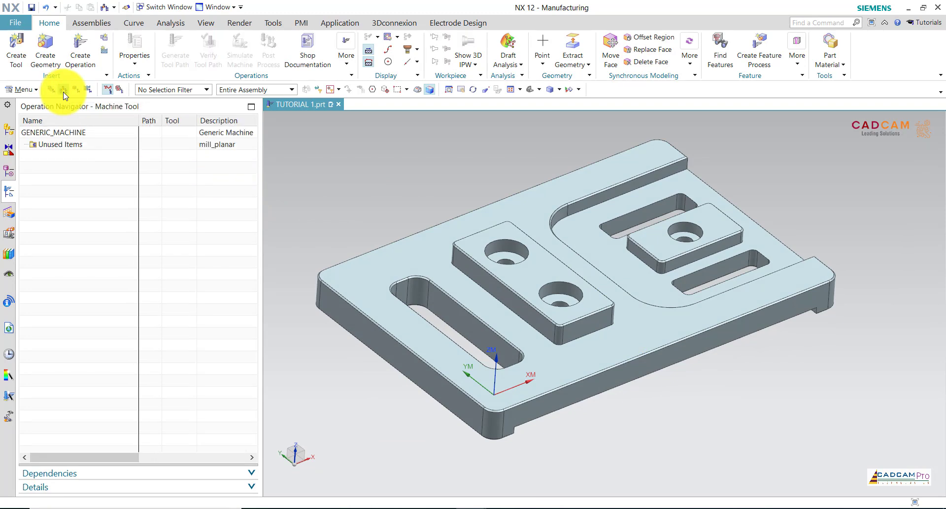
{"action": "left_click", "coordinate": [16, 52]}
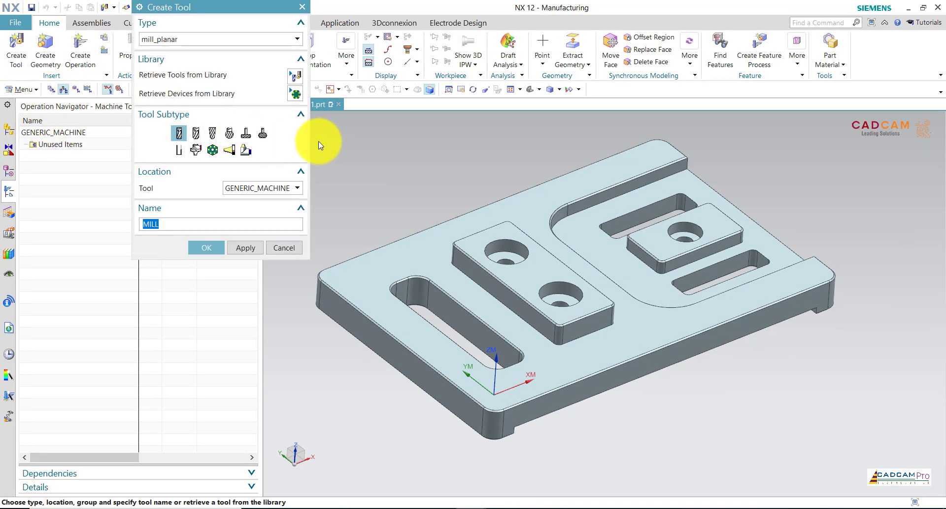
{"action": "left_click", "coordinate": [176, 42]}
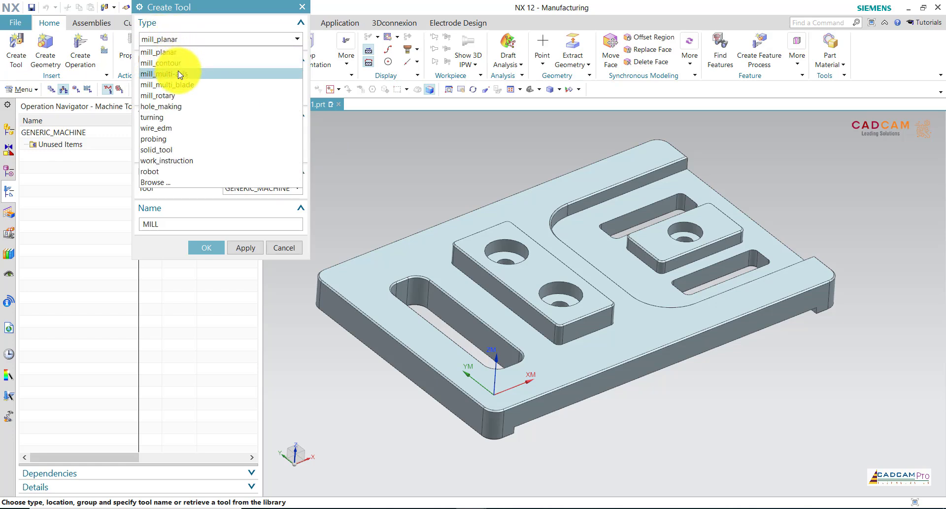
{"action": "left_click", "coordinate": [176, 51]}
{"action": "left_click", "coordinate": [177, 223]}
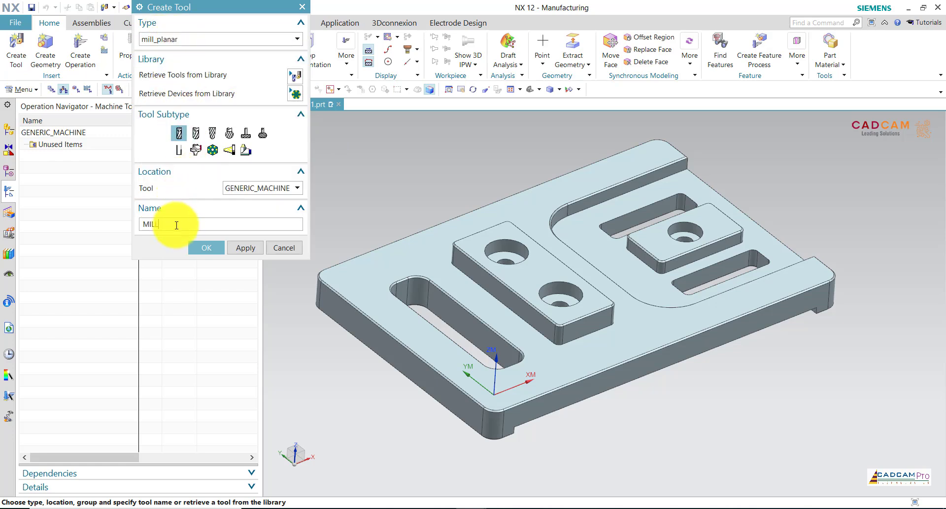
{"action": "left_click", "coordinate": [221, 246]}
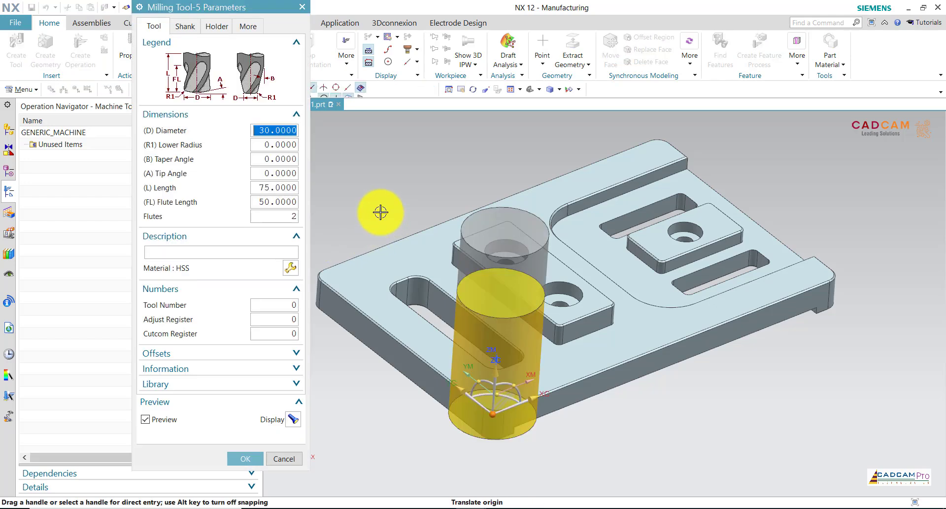
{"action": "mouse_move", "coordinate": [380, 211]}
{"action": "middle_mouse_down"}
{"action": "mouse_move", "coordinate": [376, 178]}
{"action": "mouse_move", "coordinate": [386, 195]}
{"action": "middle_mouse_up"}
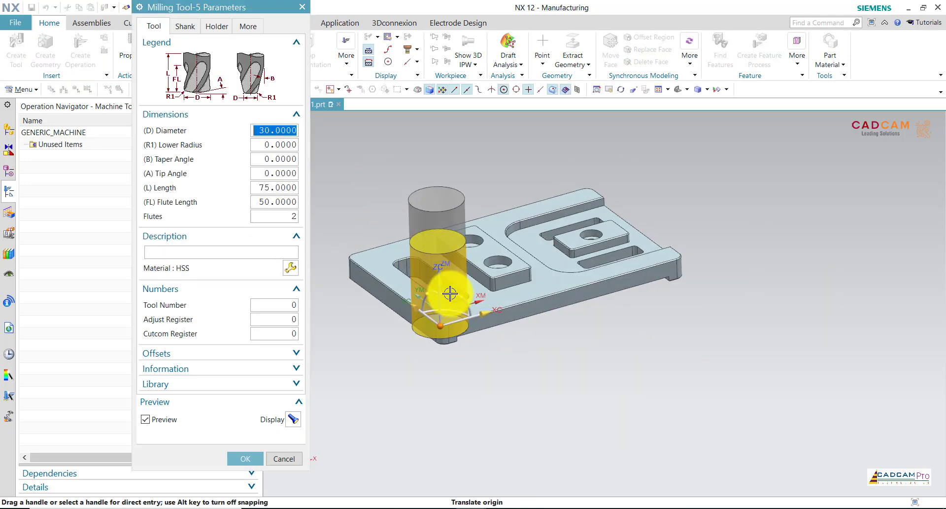
{"action": "mouse_move", "coordinate": [550, 279]}
{"action": "middle_mouse_down"}
{"action": "mouse_move", "coordinate": [634, 247]}
{"action": "mouse_move", "coordinate": [648, 283]}
{"action": "mouse_move", "coordinate": [631, 249]}
{"action": "middle_mouse_up"}
Give the end mill diameter 20 with tool, adjust and cutcom numbers 1
{"action": "left_click", "coordinate": [278, 130]}
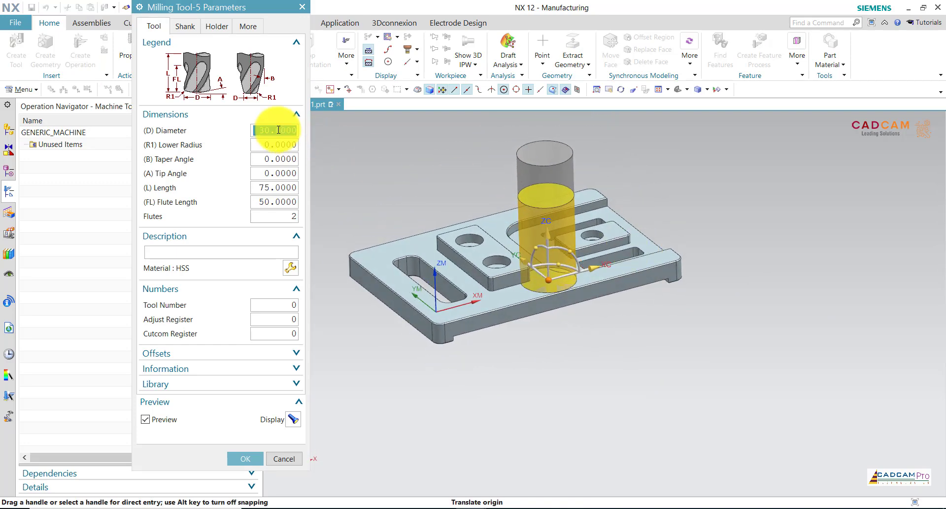
{"action": "type", "text": "20"}
{"action": "left_click", "coordinate": [277, 148]}
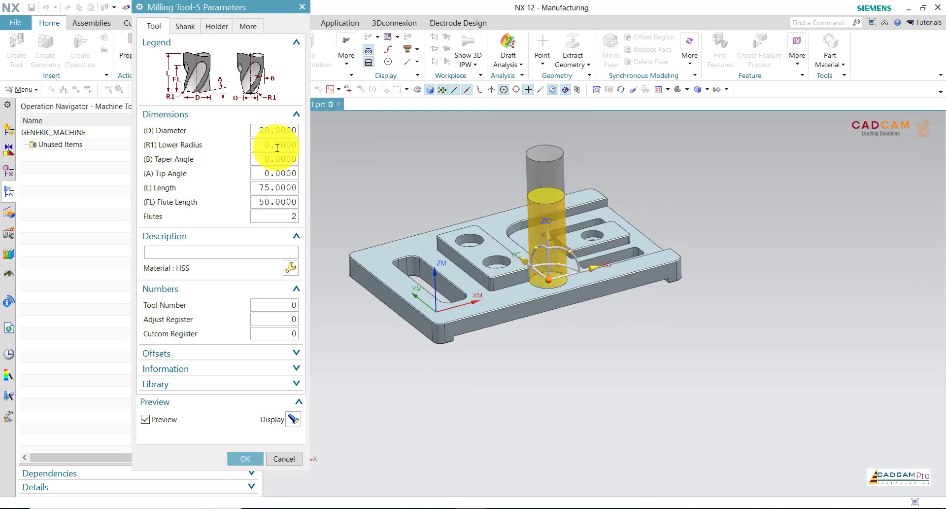
{"action": "left_click", "coordinate": [292, 318]}
{"action": "type", "text": "1"}
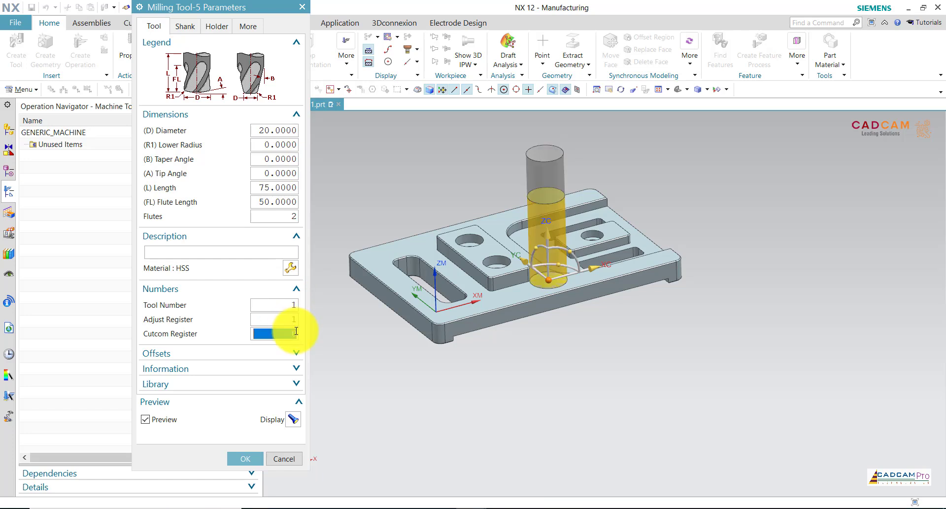
{"action": "key", "text": "Return"}
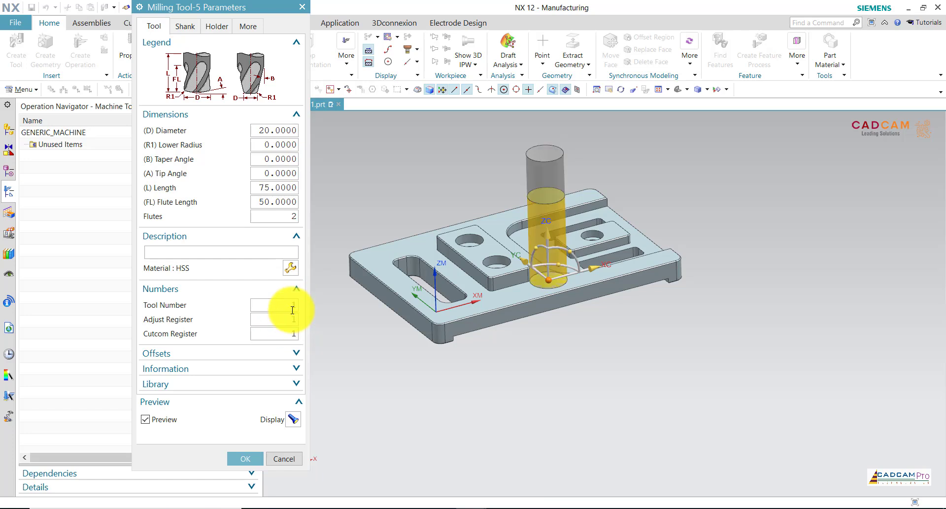
{"action": "scroll", "coordinate": [359, 310], "scroll_direction": "up", "scroll_amount": 2}
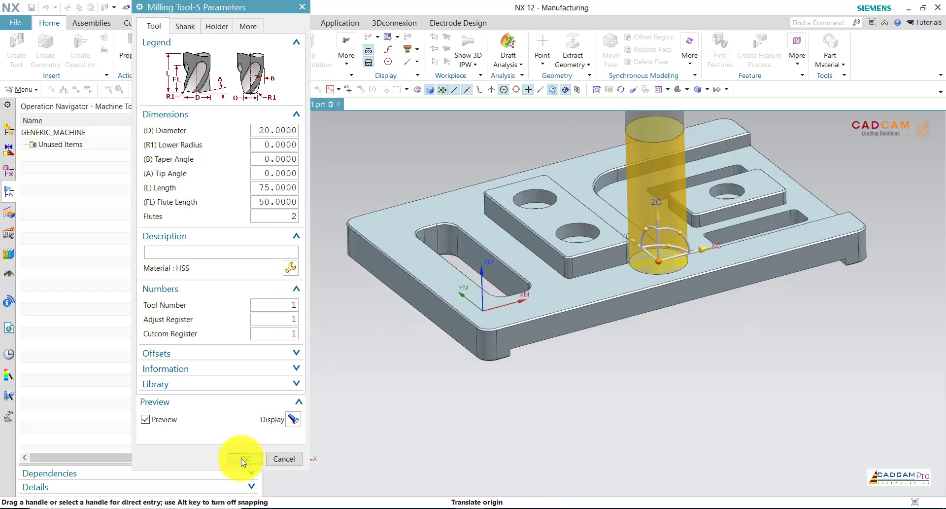
{"action": "left_click", "coordinate": [241, 458]}
{"action": "scroll", "coordinate": [488, 433], "scroll_direction": "down", "scroll_amount": 2}
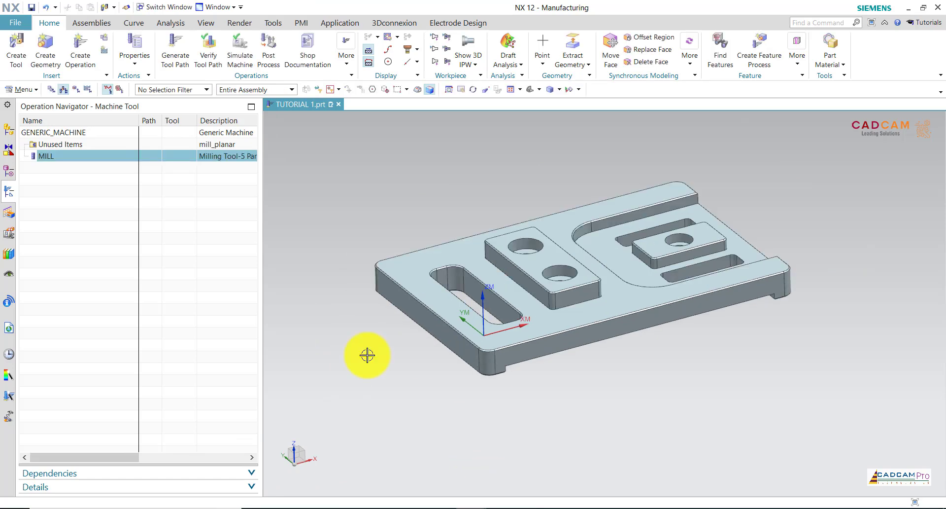
Rename the new MILL tool to D20
{"action": "right_click", "coordinate": [49, 163]}
{"action": "left_click", "coordinate": [74, 209]}
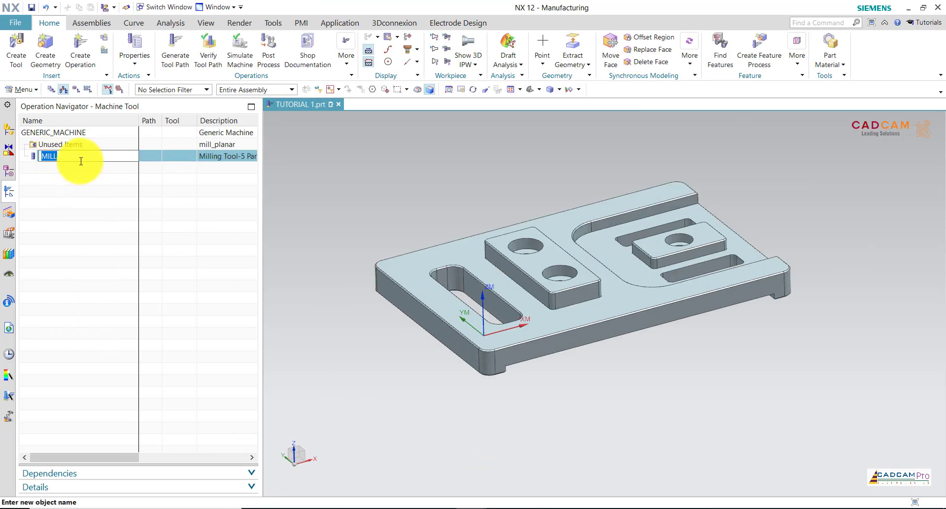
{"action": "type", "text": "D20"}
{"action": "key", "text": "Return"}
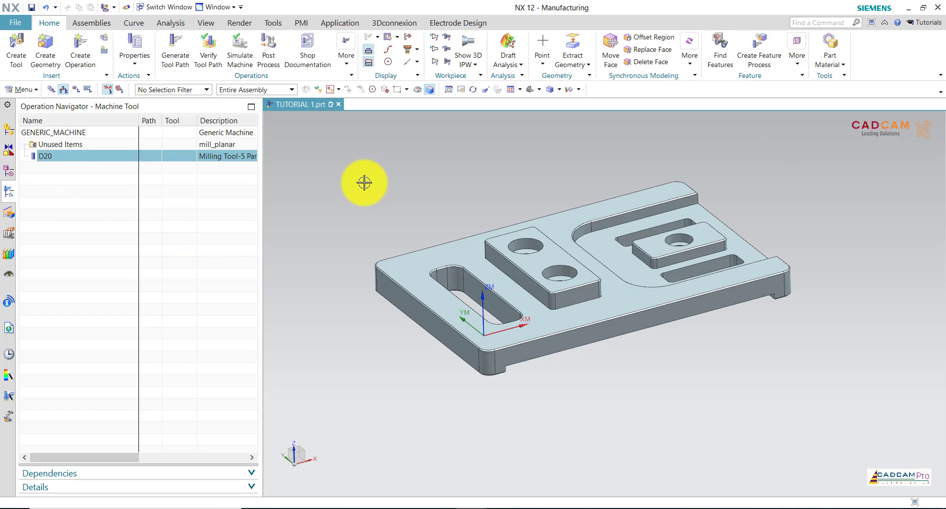
{"action": "scroll", "coordinate": [361, 203], "scroll_direction": "up", "scroll_amount": 2}
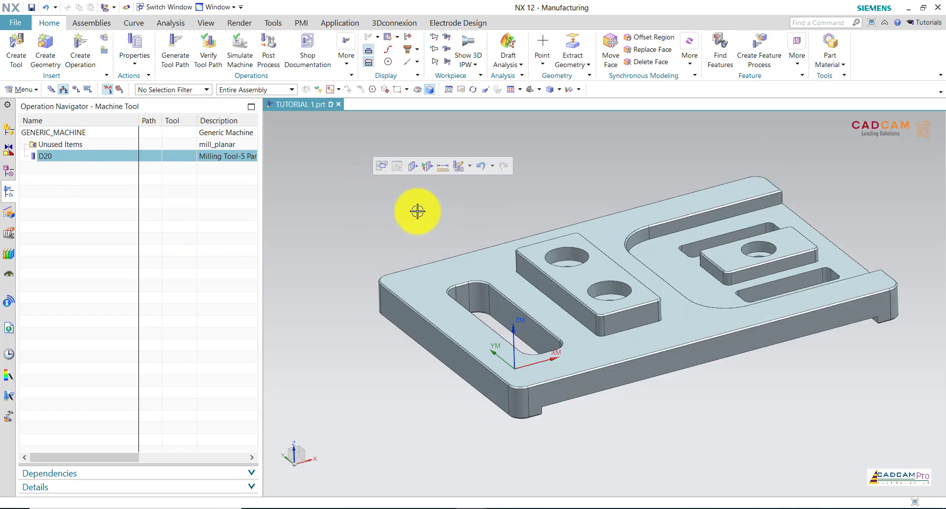
{"action": "left_click", "coordinate": [50, 90]}
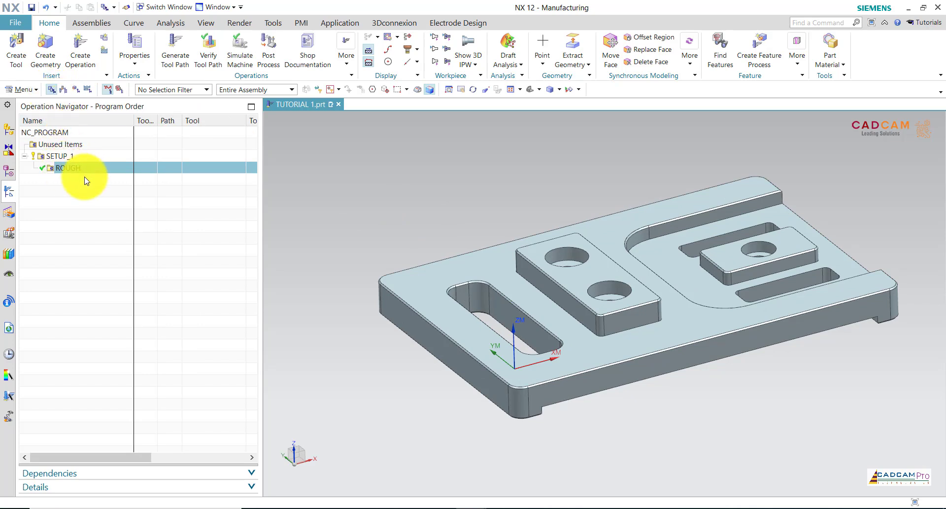
Create a Planar Mill operation in ROUGH using tool D20, WORKPIECE_1 and MILL_ROUGH
{"action": "left_click", "coordinate": [75, 90]}
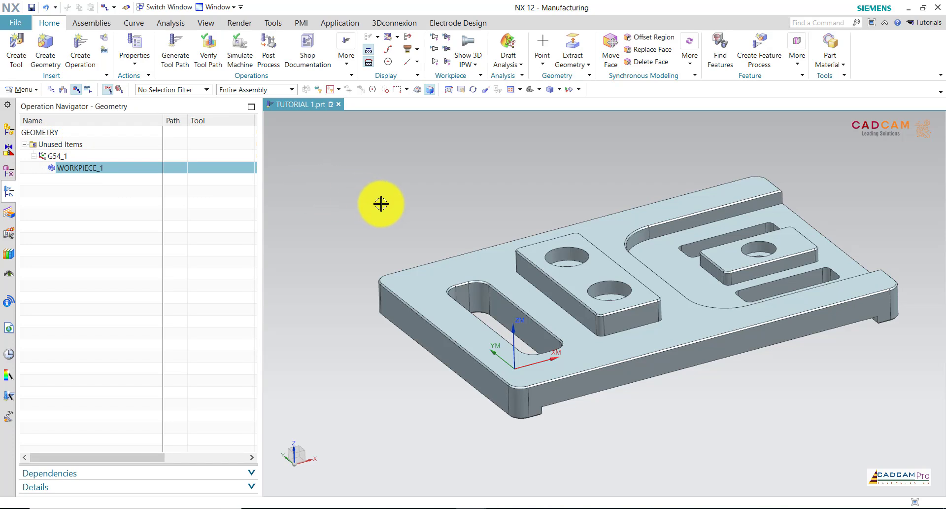
{"action": "left_click", "coordinate": [89, 71]}
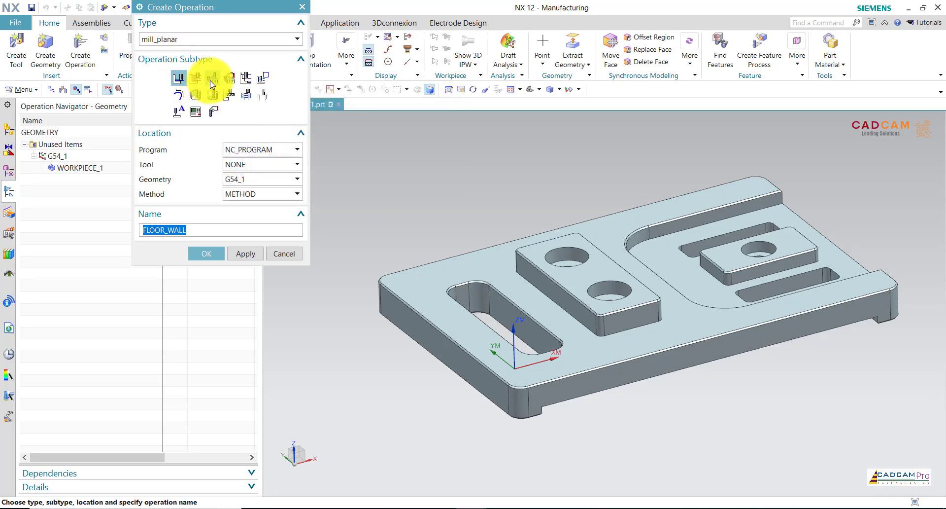
{"action": "left_click", "coordinate": [246, 79]}
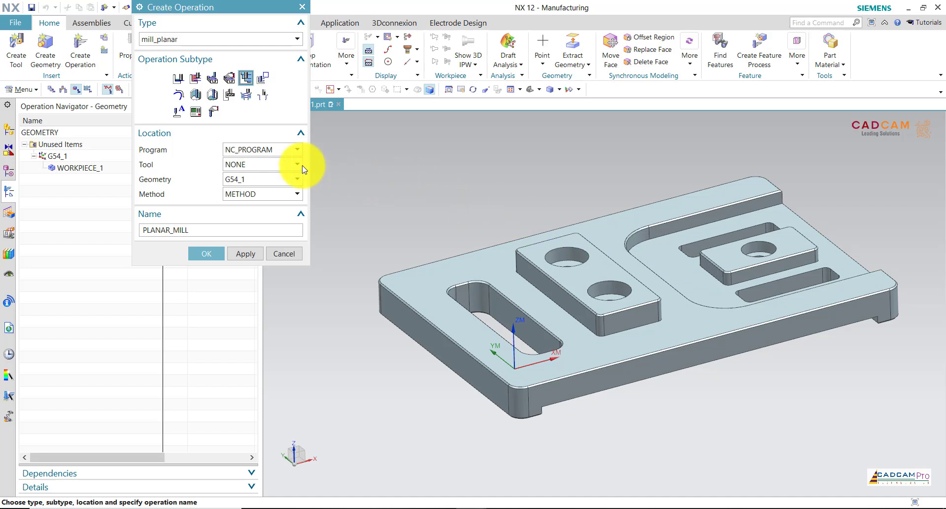
{"action": "left_click", "coordinate": [259, 155]}
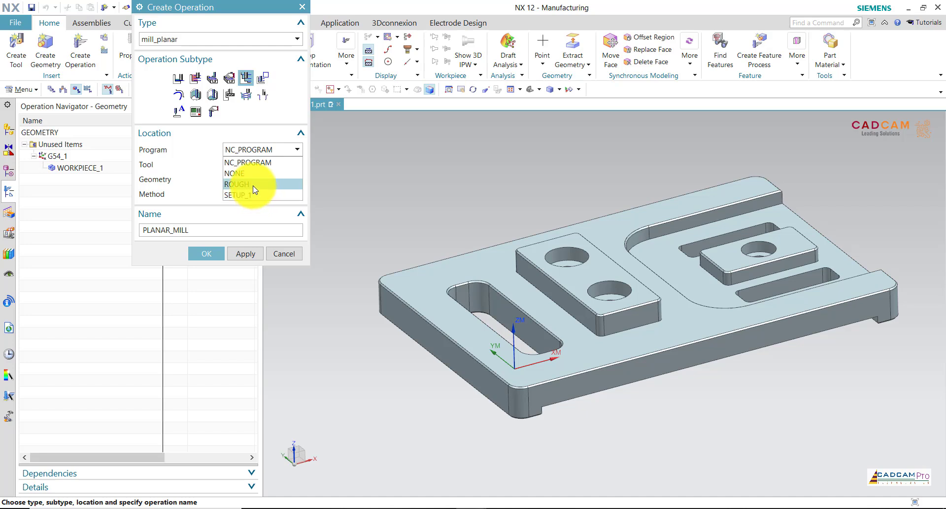
{"action": "left_click", "coordinate": [254, 184]}
{"action": "left_click", "coordinate": [250, 166]}
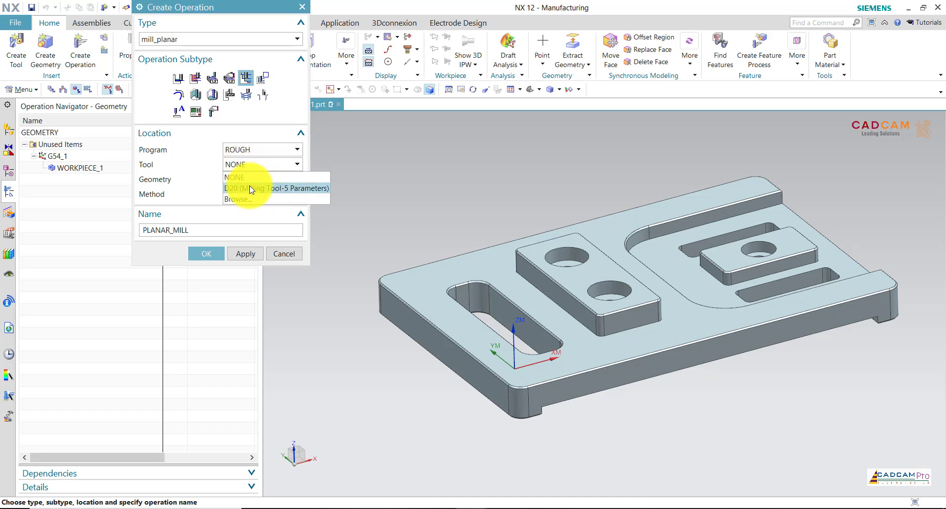
{"action": "left_click", "coordinate": [251, 188]}
{"action": "left_click", "coordinate": [253, 180]}
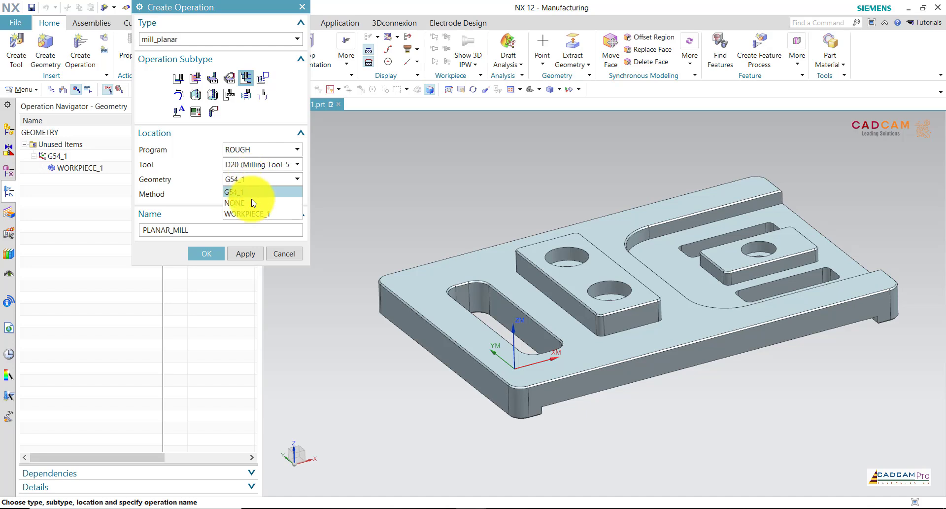
{"action": "left_click", "coordinate": [253, 210]}
{"action": "left_click", "coordinate": [250, 194]}
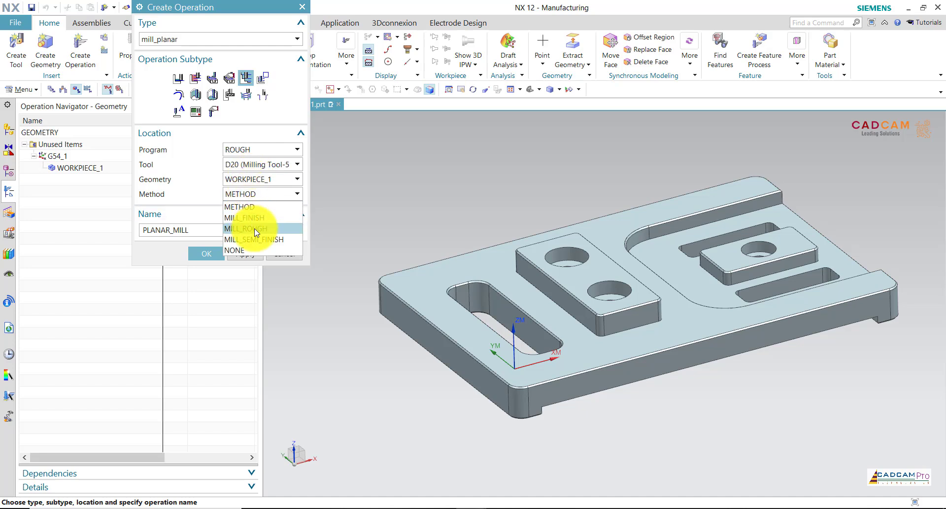
{"action": "left_click", "coordinate": [255, 228]}
{"action": "left_click", "coordinate": [234, 252]}
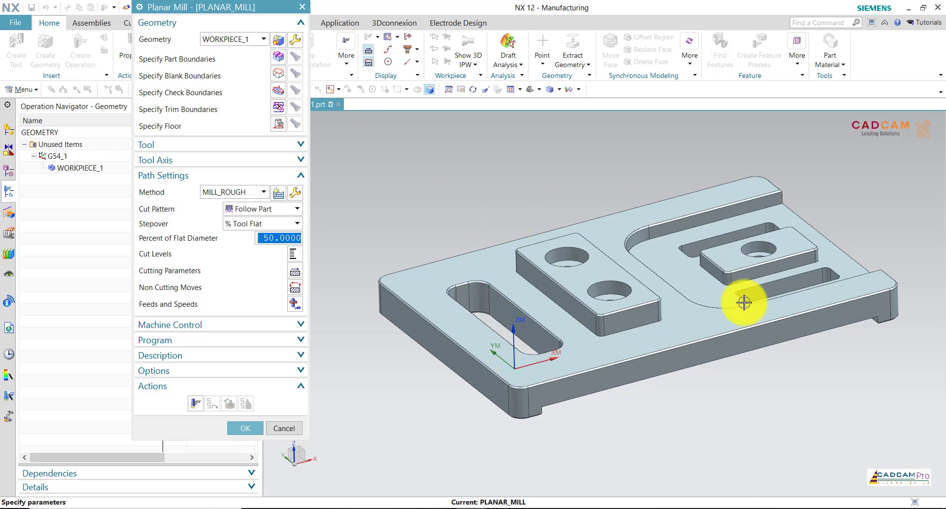
Set the blank boundary to select by Curves with the Tangent Curves rule
{"action": "left_click", "coordinate": [278, 73]}
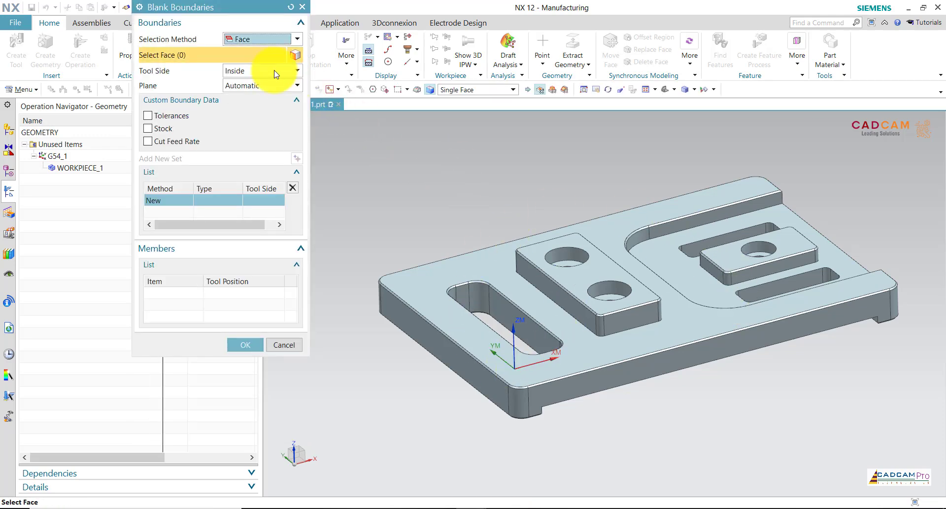
{"action": "left_click", "coordinate": [256, 41]}
{"action": "left_click", "coordinate": [250, 55]}
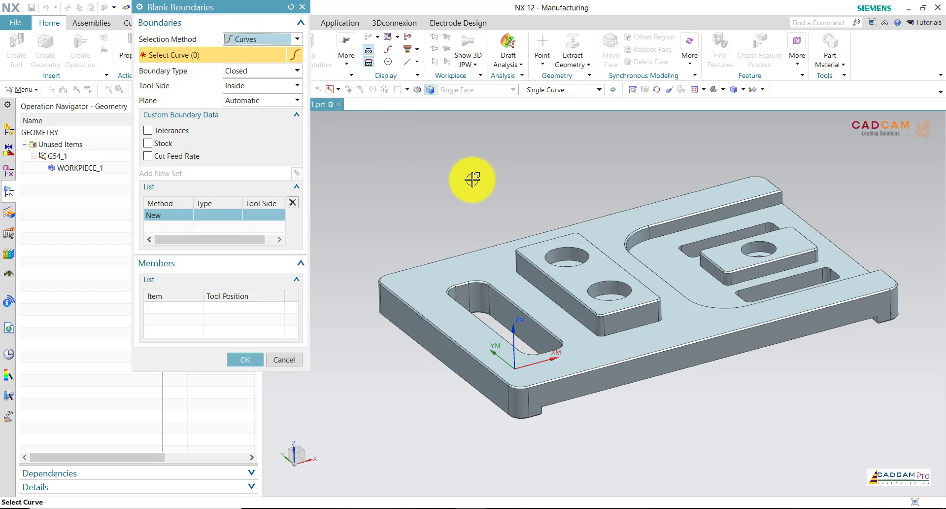
{"action": "left_click", "coordinate": [542, 90]}
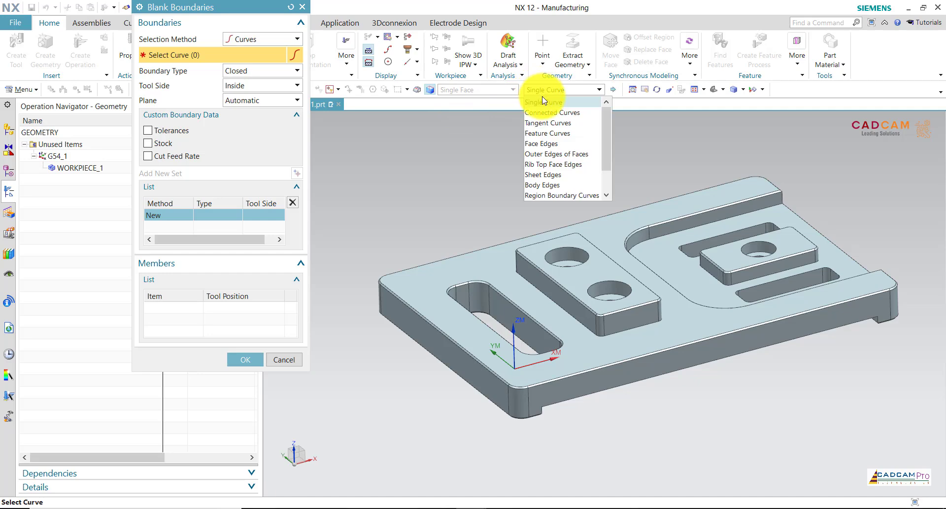
{"action": "left_click", "coordinate": [548, 122]}
Pick the outer chamfer edge chain plus the lower step edge, totalling 10 curves
{"action": "key", "text": "Home"}
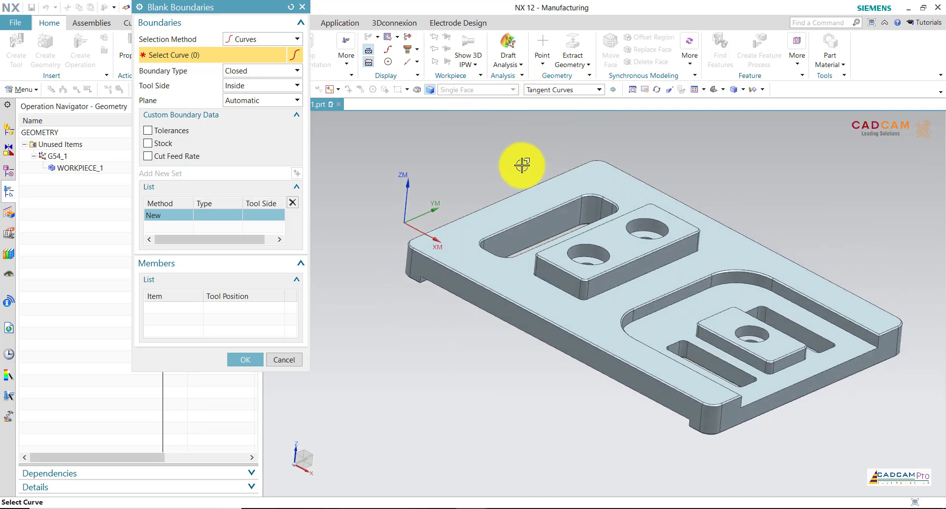
{"action": "scroll", "coordinate": [688, 445], "scroll_direction": "up", "scroll_amount": 2}
{"action": "scroll", "coordinate": [695, 445], "scroll_direction": "up", "scroll_amount": 3}
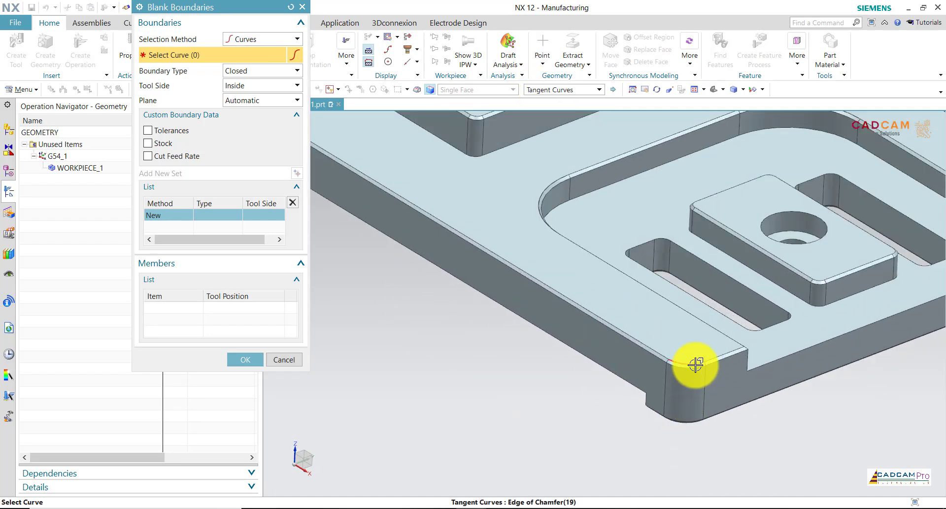
{"action": "left_click", "coordinate": [695, 366]}
{"action": "scroll", "coordinate": [719, 389], "scroll_direction": "down", "scroll_amount": 2}
{"action": "scroll", "coordinate": [578, 404], "scroll_direction": "down", "scroll_amount": 2}
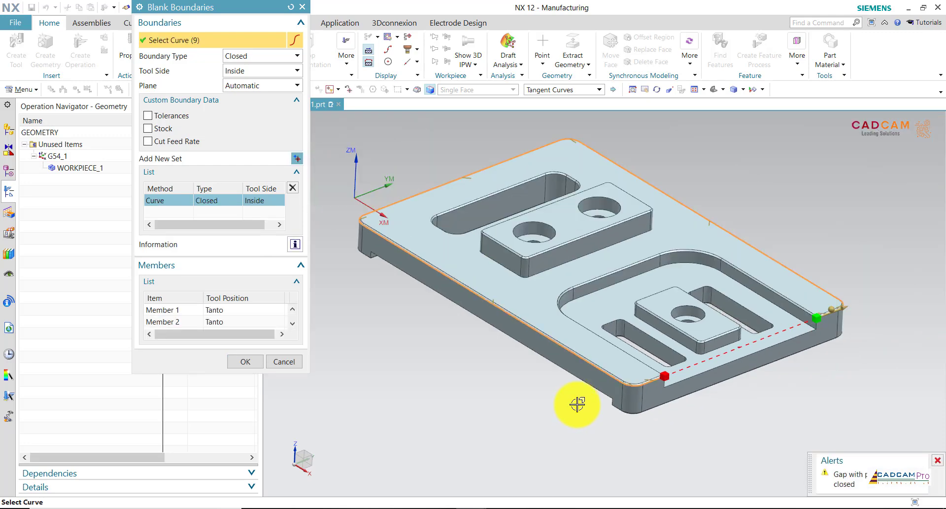
{"action": "scroll", "coordinate": [861, 319], "scroll_direction": "up", "scroll_amount": 2}
{"action": "scroll", "coordinate": [859, 316], "scroll_direction": "up", "scroll_amount": 2}
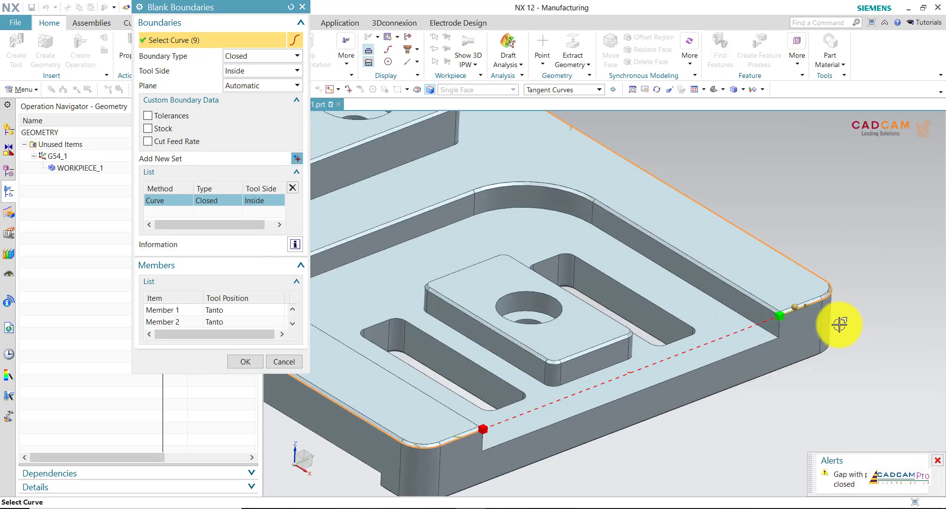
{"action": "scroll", "coordinate": [841, 327], "scroll_direction": "up", "scroll_amount": 2}
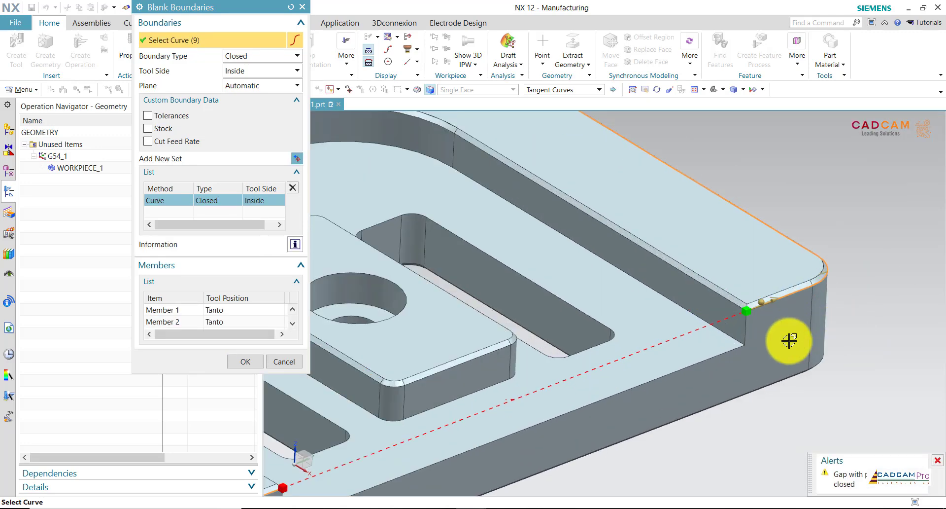
{"action": "left_click", "coordinate": [734, 345]}
{"action": "scroll", "coordinate": [788, 252], "scroll_direction": "down", "scroll_amount": 2}
{"action": "scroll", "coordinate": [823, 224], "scroll_direction": "down", "scroll_amount": 1}
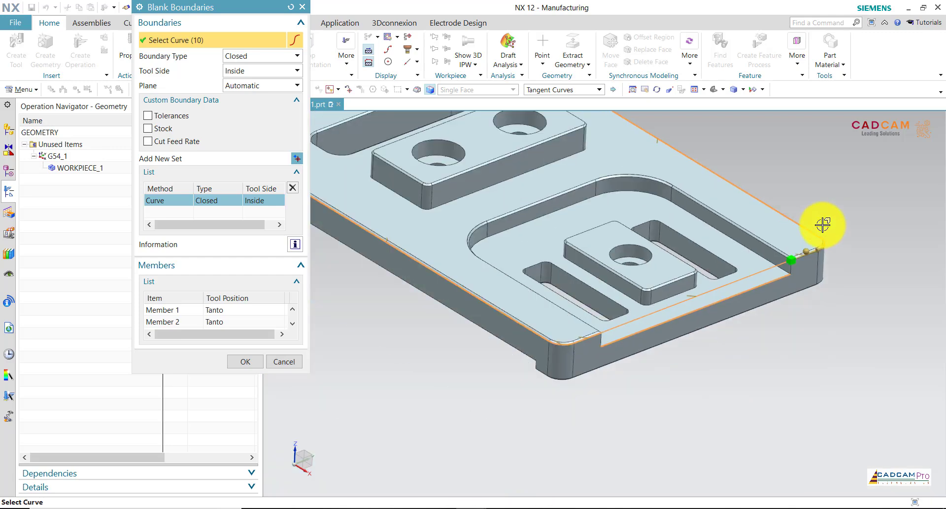
{"action": "scroll", "coordinate": [824, 224], "scroll_direction": "up", "scroll_amount": 1}
{"action": "mouse_move", "coordinate": [825, 223]}
{"action": "middle_mouse_down"}
{"action": "mouse_move", "coordinate": [875, 320]}
{"action": "mouse_move", "coordinate": [822, 312]}
{"action": "middle_mouse_up"}
{"action": "scroll", "coordinate": [822, 311], "scroll_direction": "up", "scroll_amount": 2}
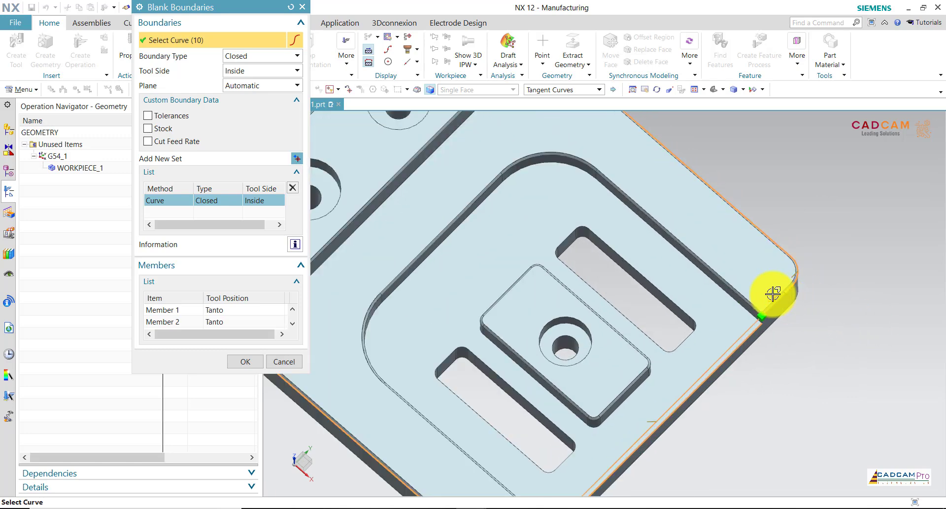
{"action": "scroll", "coordinate": [786, 292], "scroll_direction": "down", "scroll_amount": 3}
{"action": "mouse_move", "coordinate": [838, 317]}
{"action": "middle_mouse_down"}
{"action": "mouse_move", "coordinate": [807, 207]}
{"action": "mouse_move", "coordinate": [788, 198]}
{"action": "middle_mouse_up"}
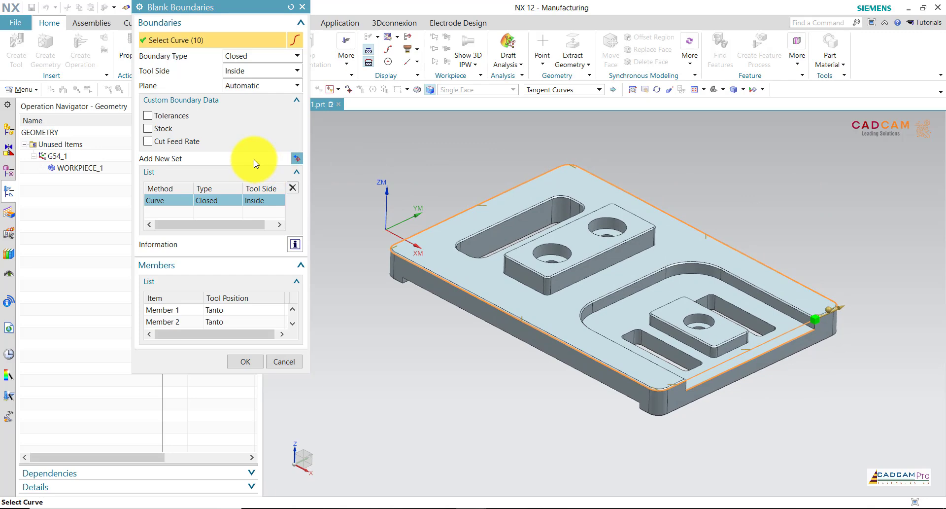
Accept the blank boundary and set check boundaries to Curves with Tangent Curves
{"action": "left_click", "coordinate": [254, 362]}
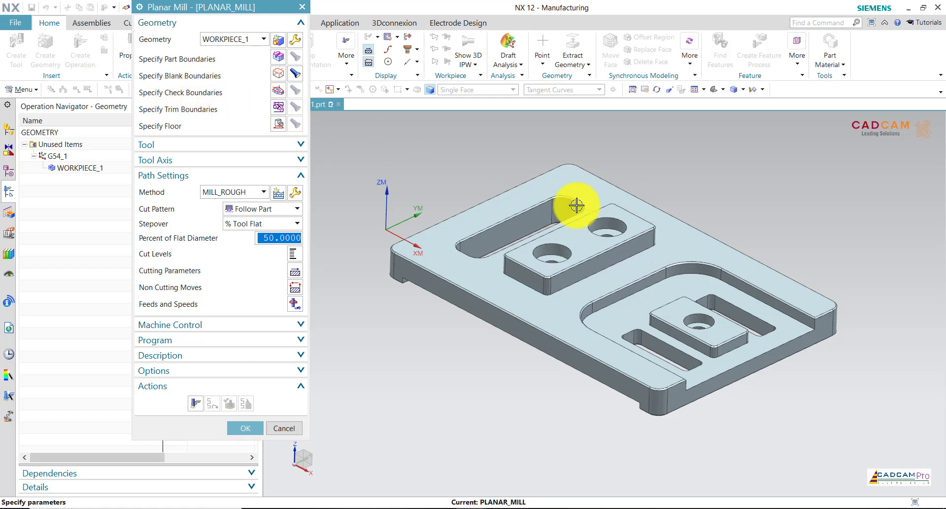
{"action": "key", "text": "Escape"}
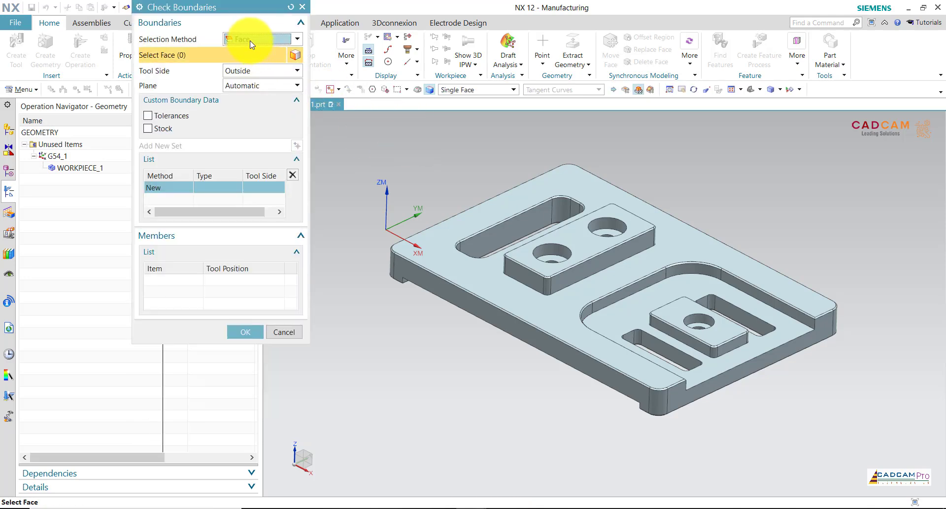
{"action": "left_click", "coordinate": [249, 42]}
{"action": "left_click", "coordinate": [249, 61]}
{"action": "left_click", "coordinate": [541, 90]}
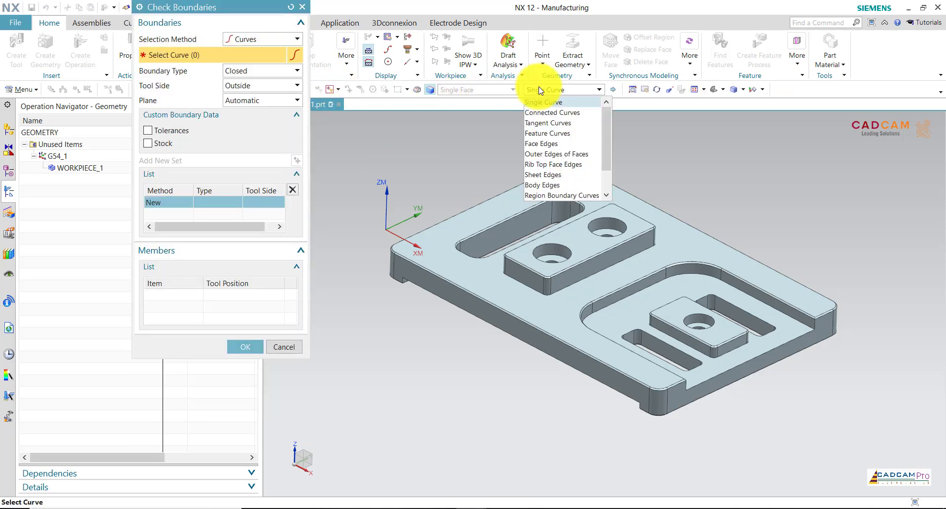
{"action": "left_click", "coordinate": [546, 124]}
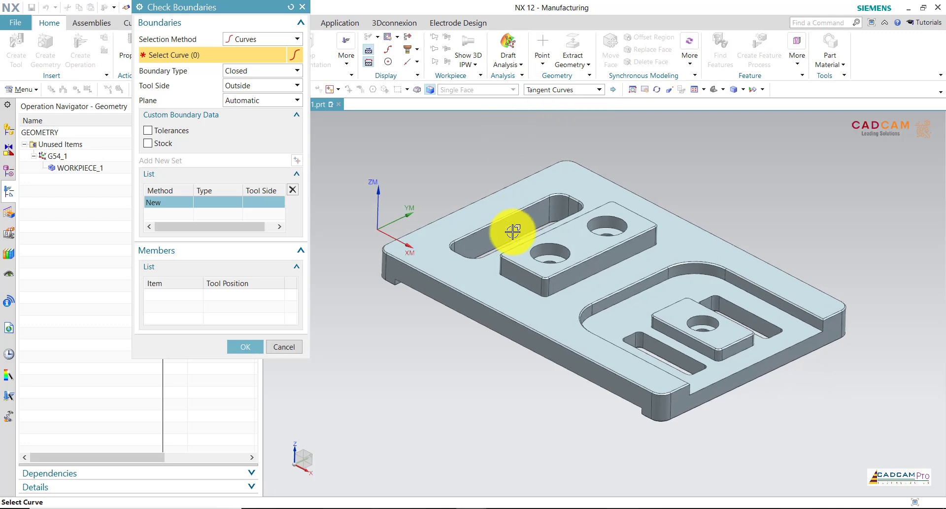
Select the island's chamfer edge as a closed 8-curve check boundary, tool side Outside
{"action": "scroll", "coordinate": [513, 281], "scroll_direction": "up", "scroll_amount": 2}
{"action": "scroll", "coordinate": [517, 281], "scroll_direction": "up", "scroll_amount": 4}
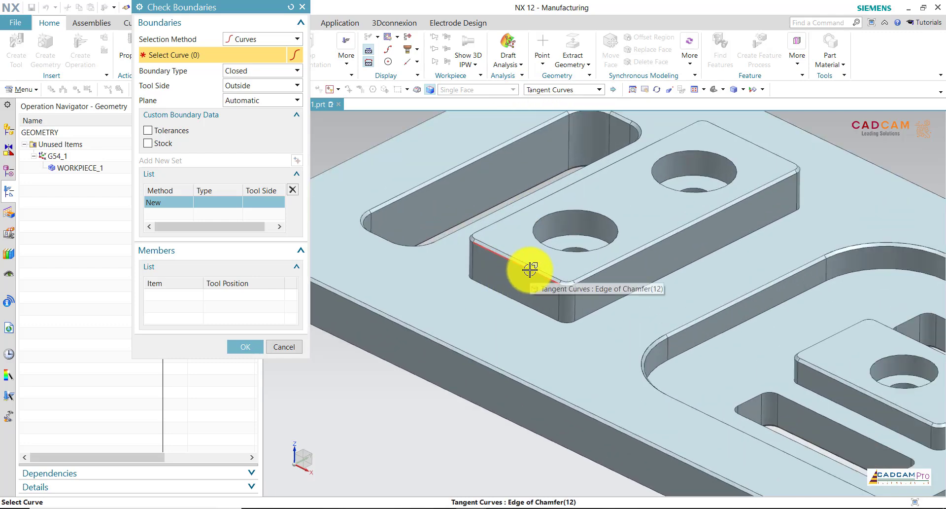
{"action": "left_click", "coordinate": [530, 270]}
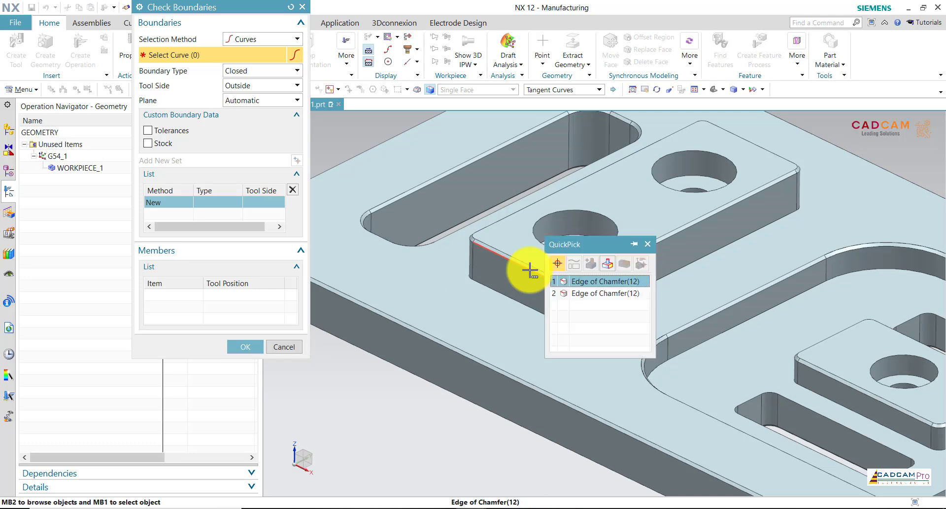
{"action": "left_click", "coordinate": [579, 286]}
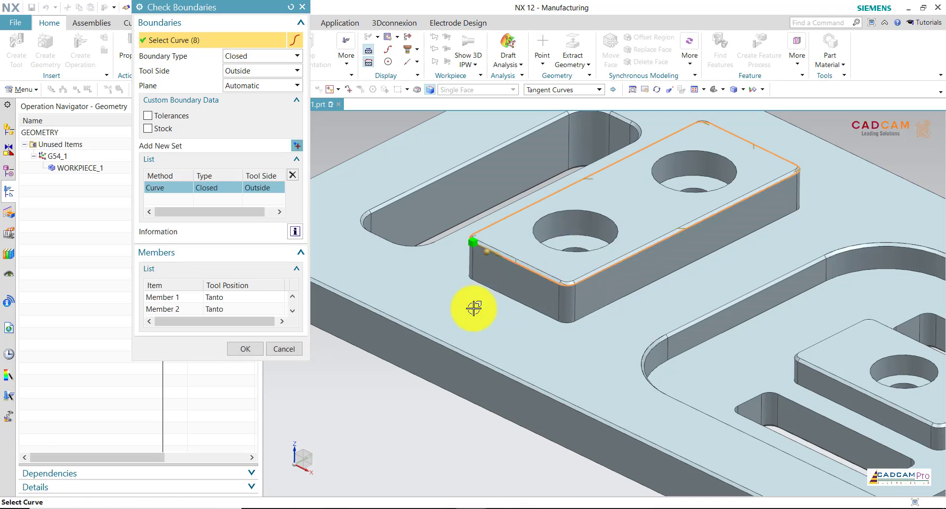
{"action": "mouse_move", "coordinate": [449, 295]}
{"action": "middle_mouse_down"}
{"action": "mouse_move", "coordinate": [450, 285]}
{"action": "mouse_move", "coordinate": [466, 285]}
{"action": "middle_mouse_up"}
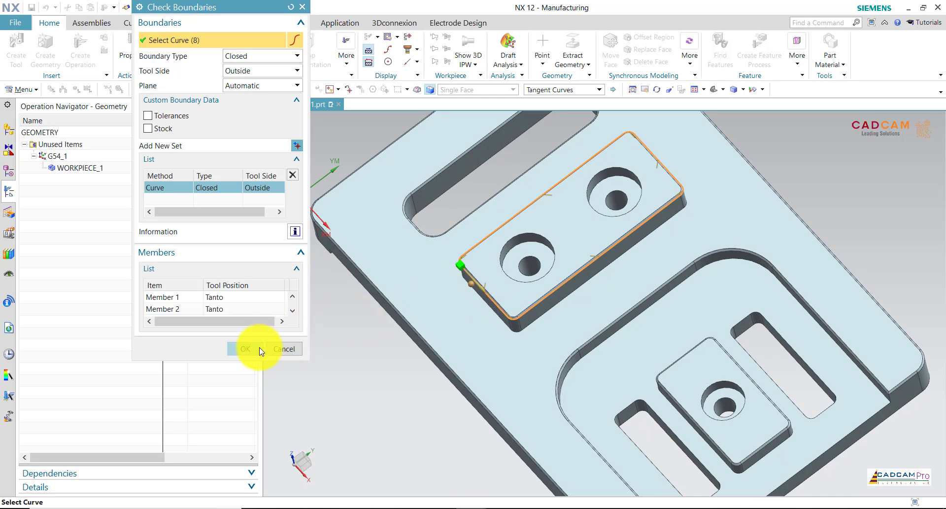
{"action": "left_click", "coordinate": [245, 349]}
{"action": "key", "text": "Escape"}
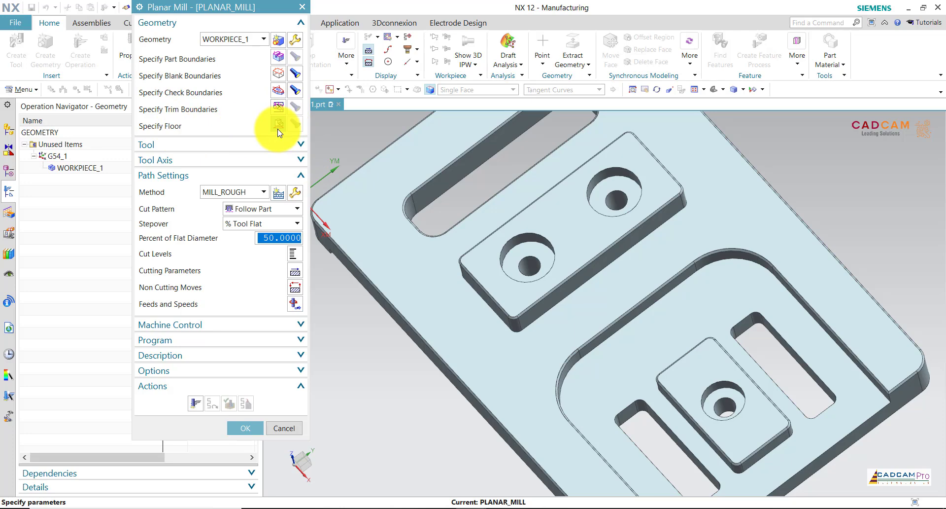
Set the floor plane on the plate's top face at 0 offset
{"action": "key", "text": "Escape"}
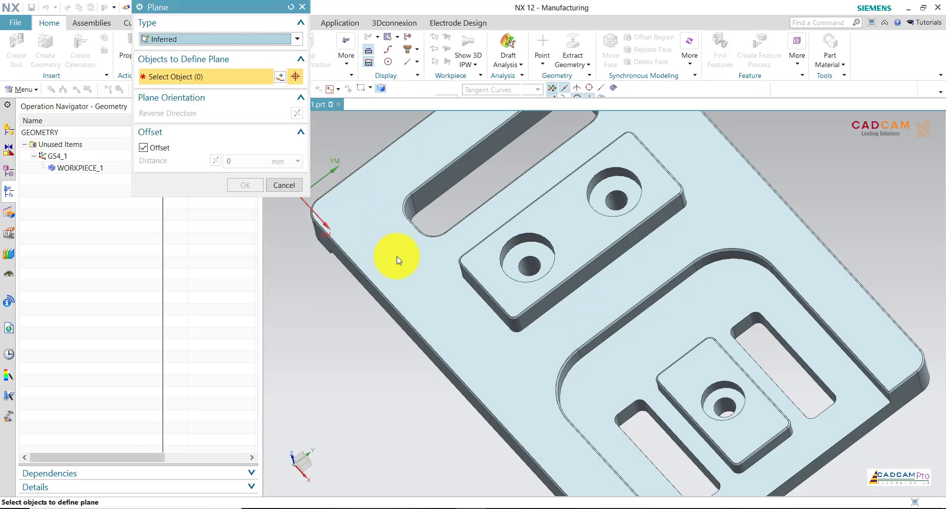
{"action": "left_click", "coordinate": [394, 257]}
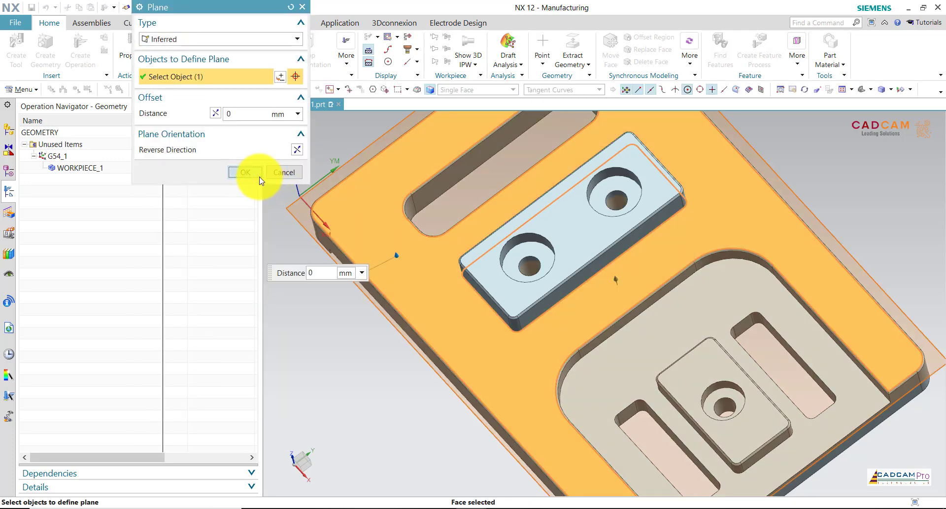
{"action": "left_click", "coordinate": [259, 177]}
Give the island check boundary a custom stock of 0.1
{"action": "mouse_move", "coordinate": [347, 337]}
{"action": "middle_mouse_down"}
{"action": "mouse_move", "coordinate": [407, 264]}
{"action": "mouse_move", "coordinate": [420, 192]}
{"action": "mouse_move", "coordinate": [557, 292]}
{"action": "middle_mouse_up"}
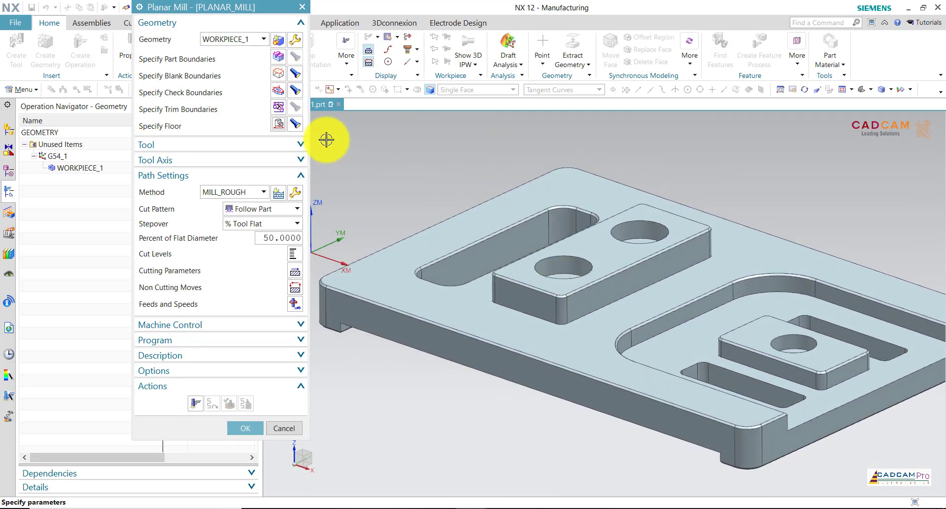
{"action": "left_click", "coordinate": [279, 95]}
{"action": "type", "text": "0.1"}
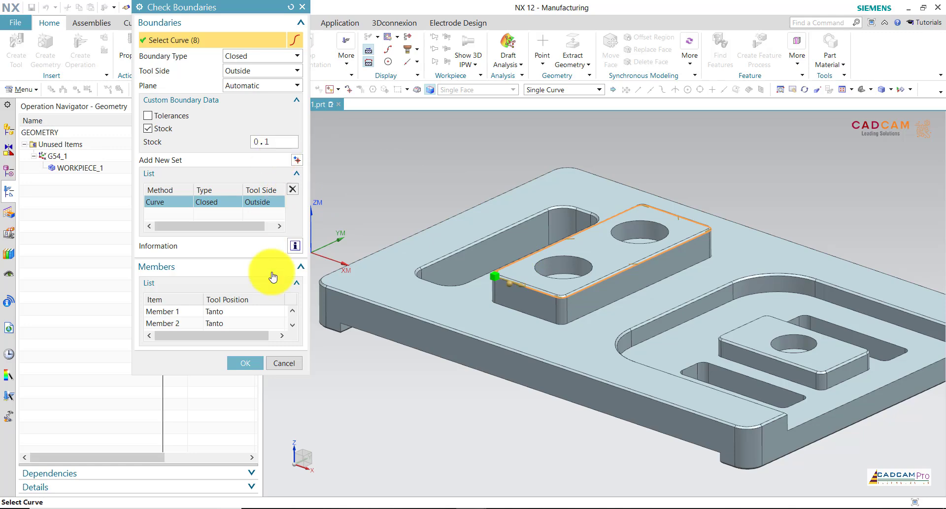
{"action": "left_click", "coordinate": [256, 361]}
{"action": "key", "text": "Escape"}
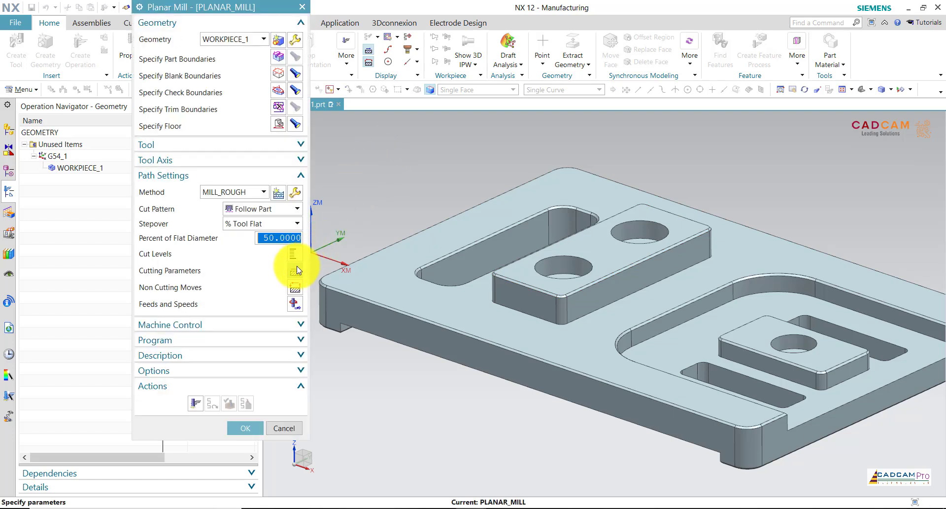
Set Part Stock to 0.1 in the cutting parameters
{"action": "left_click", "coordinate": [295, 270]}
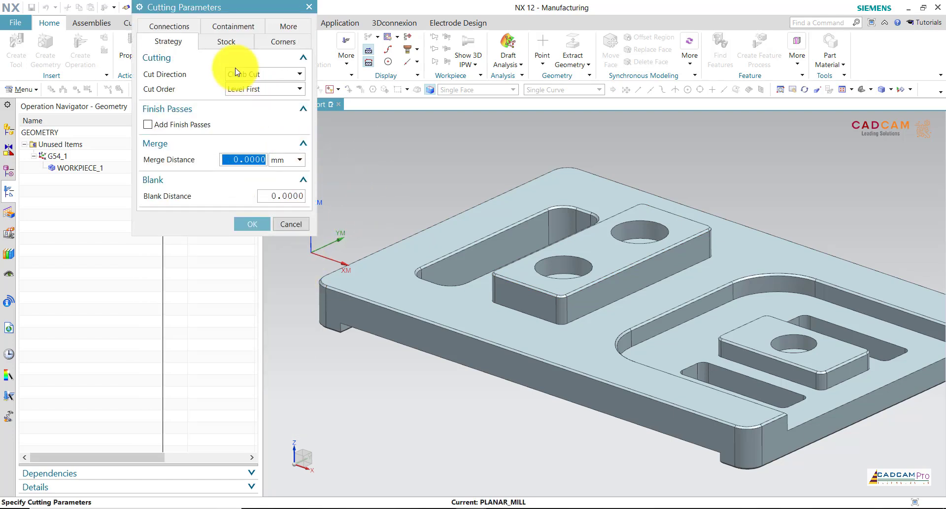
{"action": "left_click", "coordinate": [229, 41]}
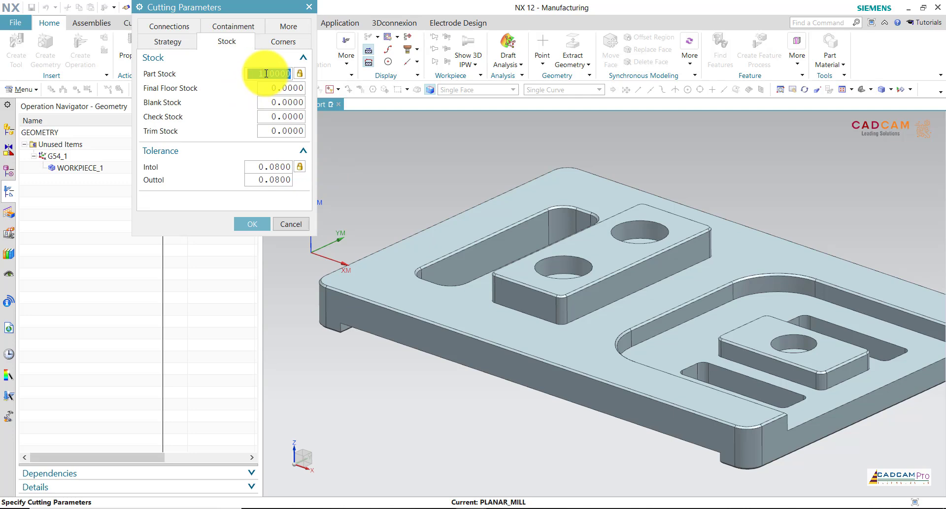
{"action": "type", "text": "0."}
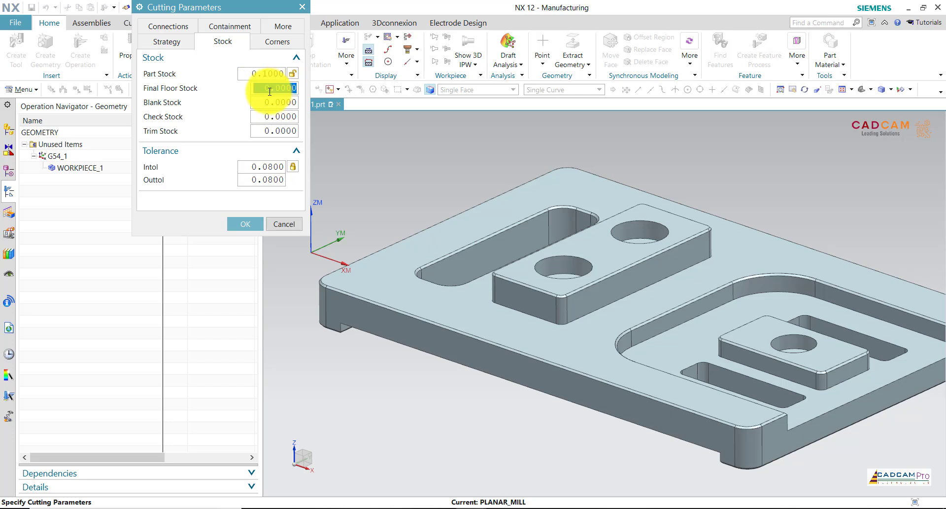
{"action": "left_click", "coordinate": [253, 223]}
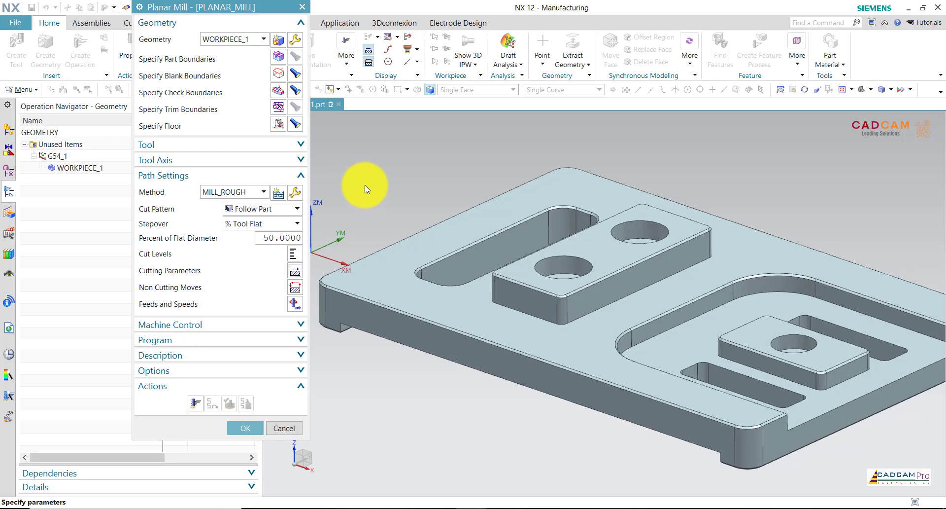
Keep the Follow Part cut pattern, generate the roughing toolpath and accept
{"action": "left_click", "coordinate": [262, 210]}
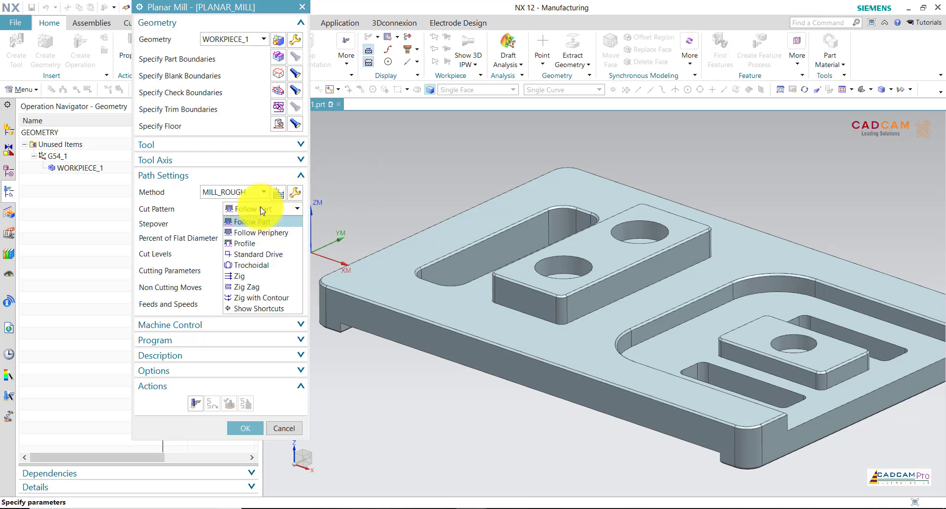
{"action": "left_click", "coordinate": [253, 221]}
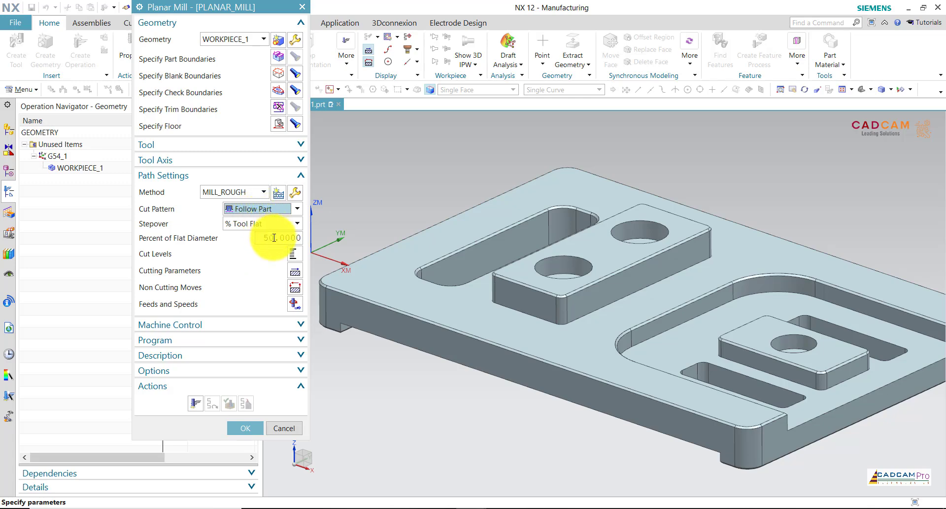
{"action": "left_click", "coordinate": [198, 405]}
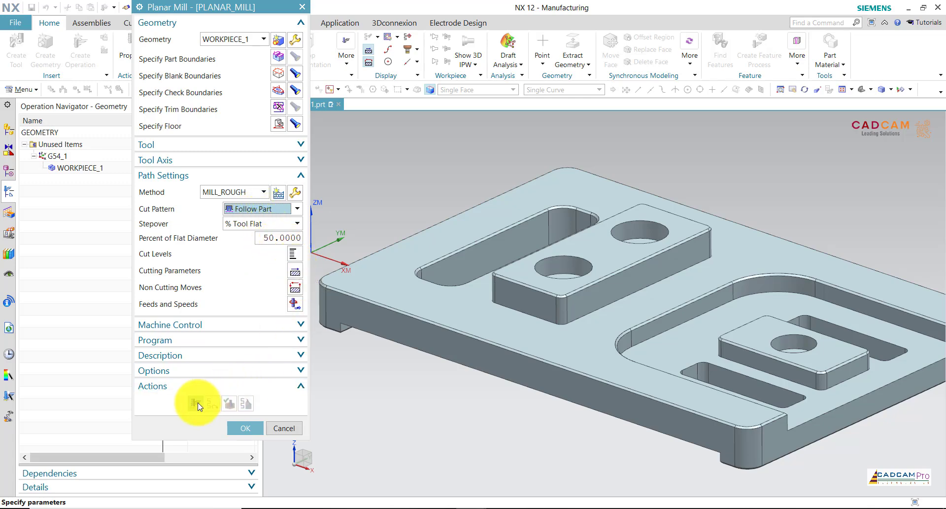
{"action": "middle_click", "coordinate": [425, 403]}
Regenerate the PLANAR_MILL toolpath with a 65% stepover and review it
{"action": "double_click", "coordinate": [468, 258]}
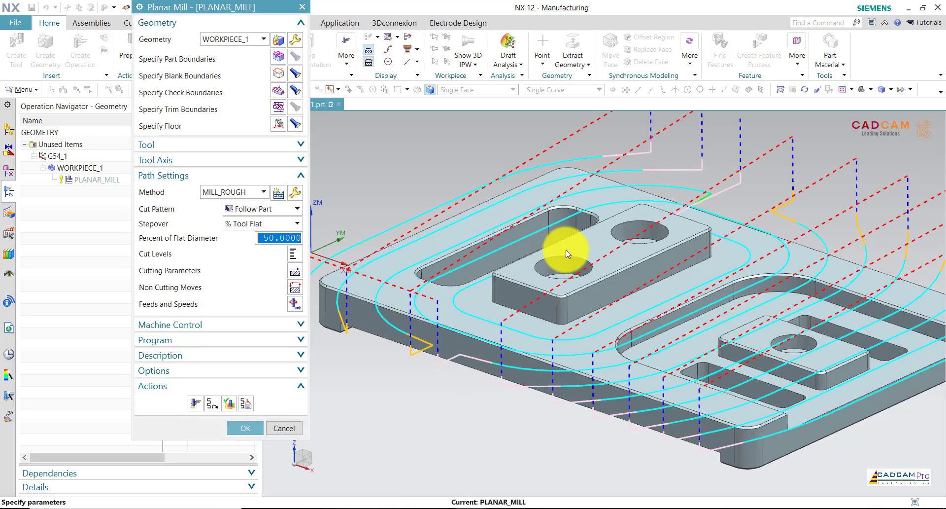
{"action": "scroll", "coordinate": [560, 247], "scroll_direction": "down", "scroll_amount": 3}
{"action": "mouse_move", "coordinate": [481, 215]}
{"action": "middle_mouse_down"}
{"action": "mouse_move", "coordinate": [484, 264]}
{"action": "mouse_move", "coordinate": [484, 205]}
{"action": "mouse_move", "coordinate": [481, 216]}
{"action": "middle_mouse_up"}
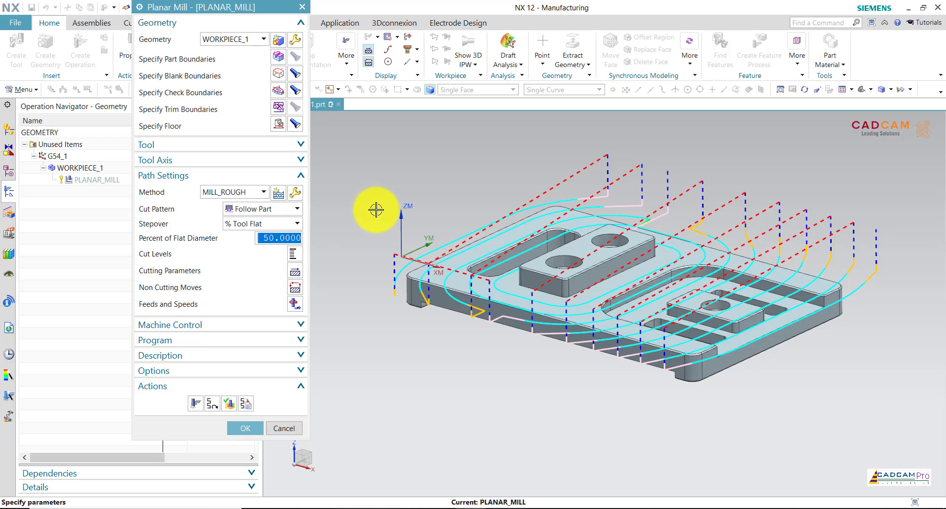
{"action": "middle_click_drag", "start_coordinate": [377, 209], "coordinate": [381, 209]}
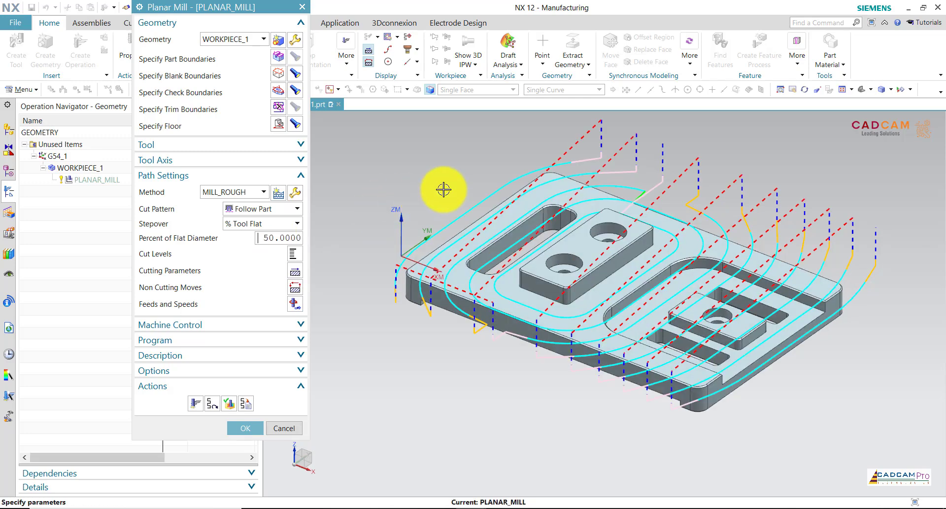
{"action": "middle_click_drag", "start_coordinate": [380, 209], "coordinate": [505, 343]}
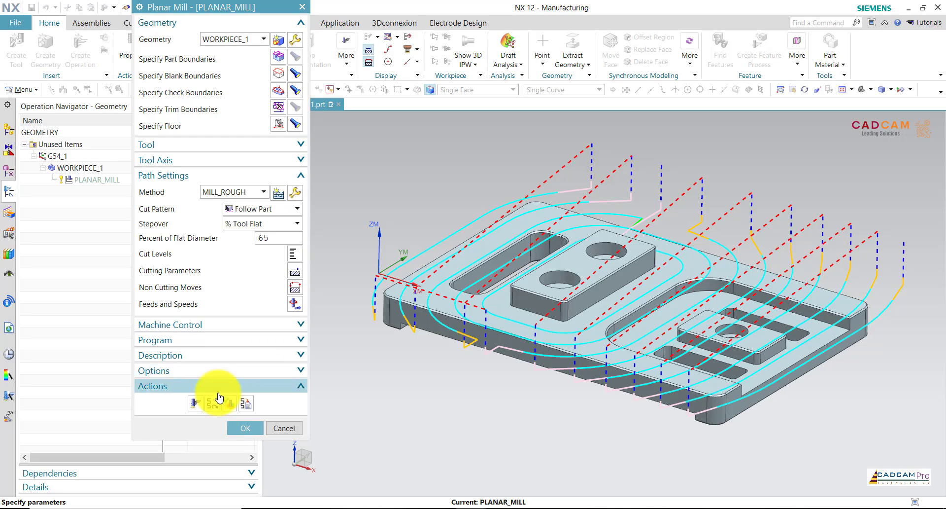
{"action": "left_click", "coordinate": [195, 403]}
{"action": "middle_click", "coordinate": [459, 399]}
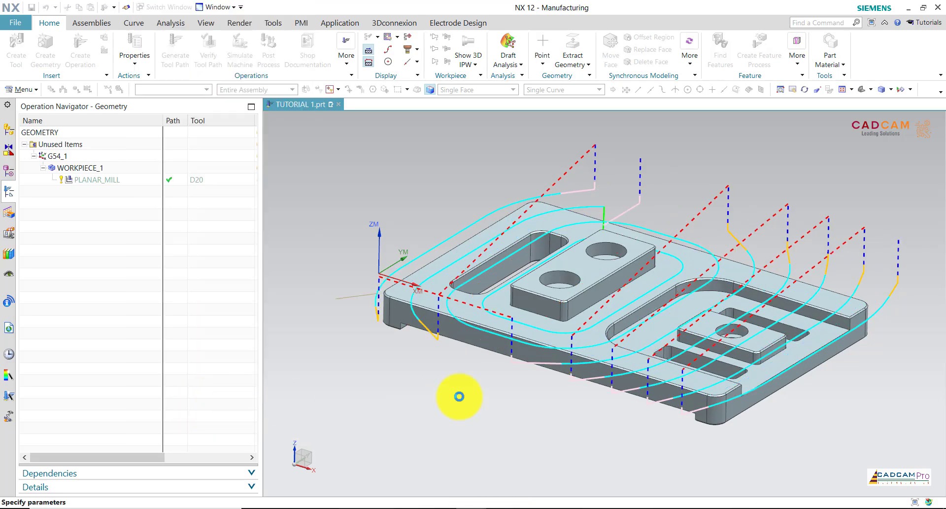
{"action": "middle_click_drag", "start_coordinate": [459, 396], "coordinate": [463, 392]}
{"action": "key", "text": "Home"}
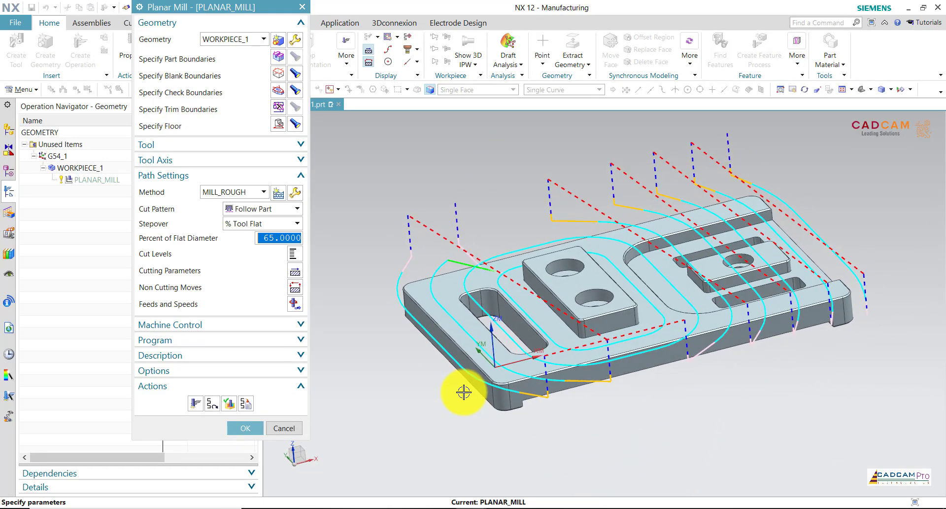
Update the Common depth per cut in Cut Levels and accept the operation
{"action": "left_click", "coordinate": [295, 254]}
{"action": "type", "text": "1.2"}
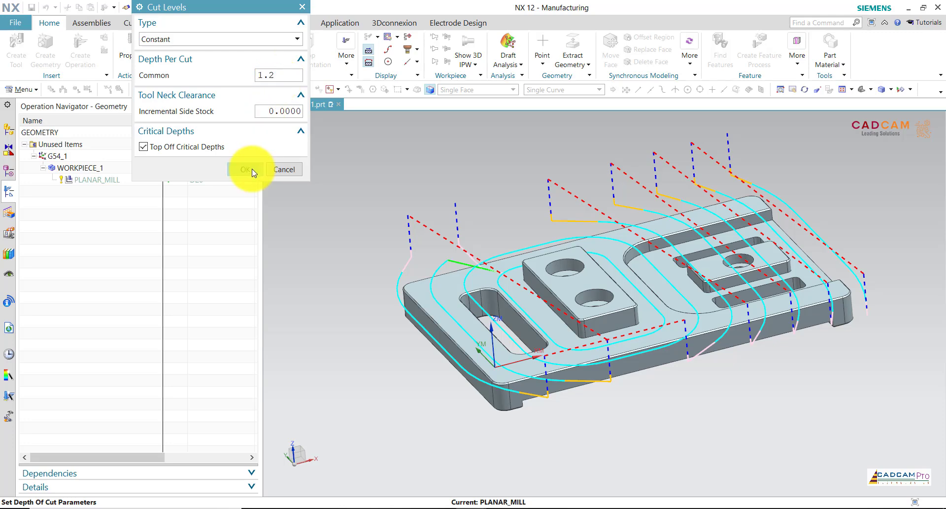
{"action": "left_click", "coordinate": [245, 169]}
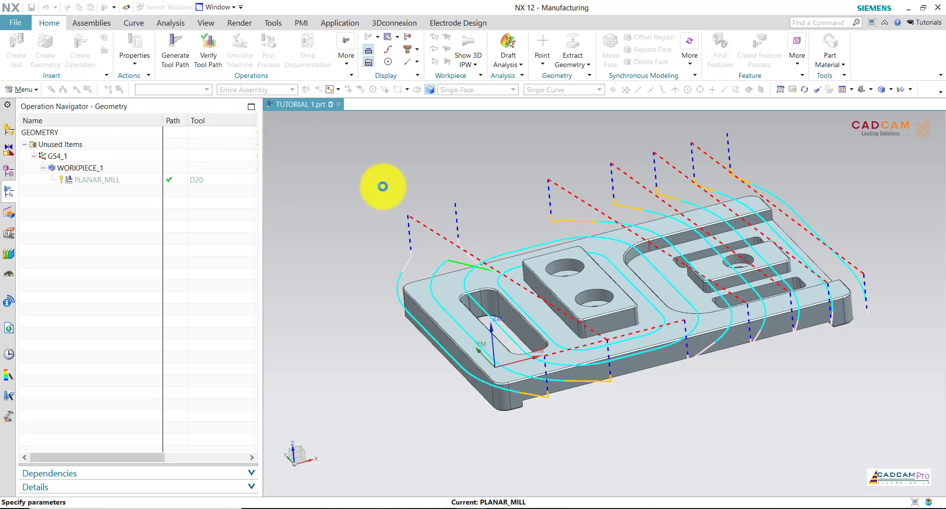
{"action": "middle_click", "coordinate": [359, 349]}
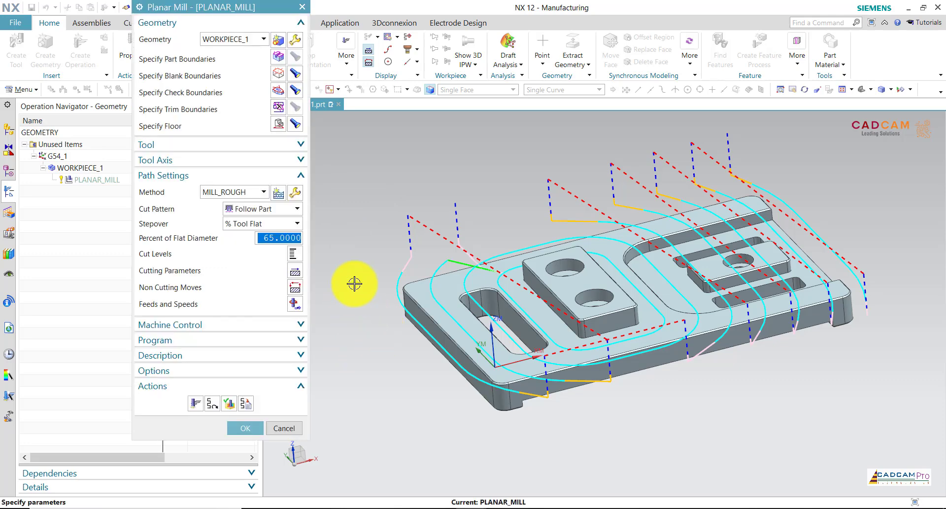
{"action": "middle_click_drag", "start_coordinate": [370, 261], "coordinate": [453, 294]}
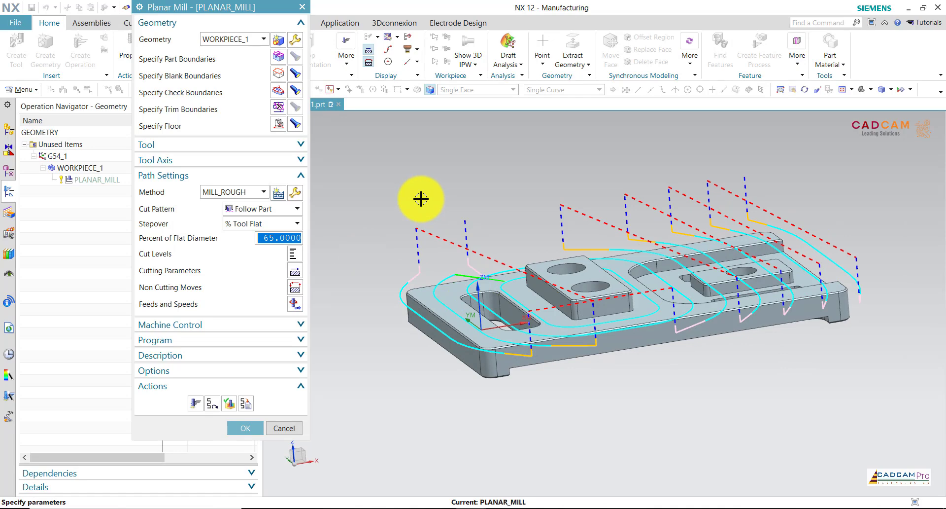
{"action": "middle_click", "coordinate": [487, 155]}
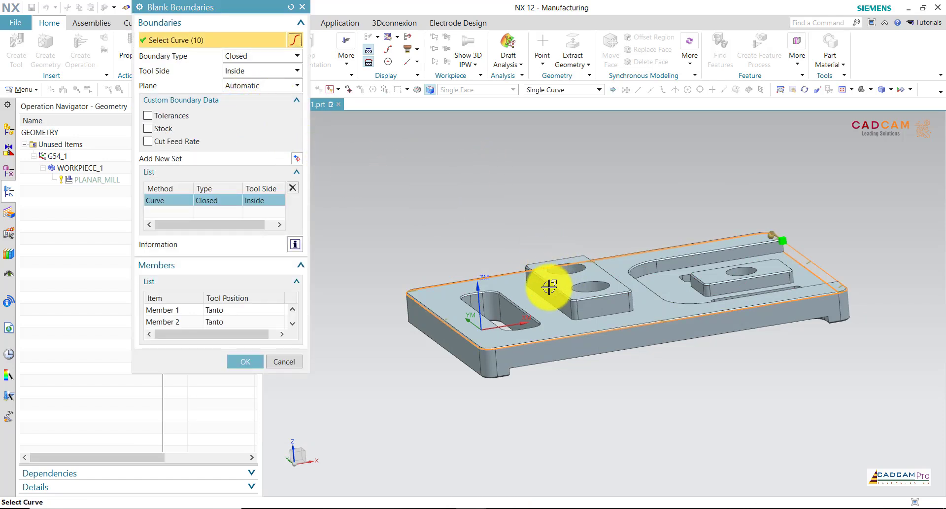
Define the blank boundary plane by the boss top face and accept PLANAR_MILL
{"action": "left_click", "coordinate": [255, 92]}
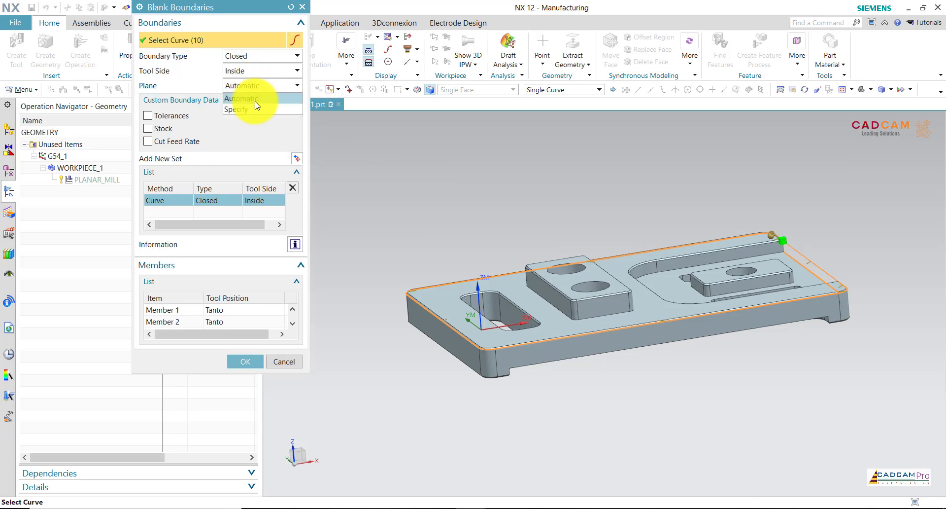
{"action": "left_click", "coordinate": [255, 107]}
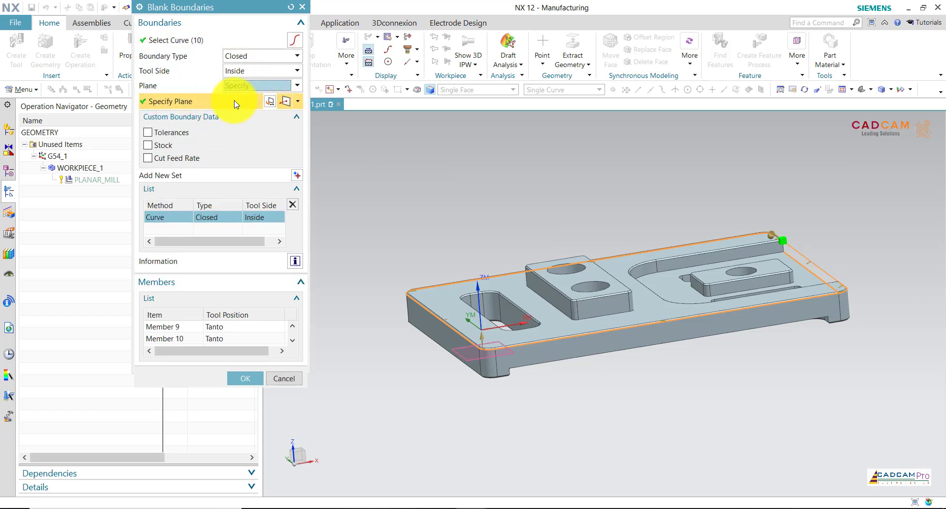
{"action": "left_click", "coordinate": [297, 101]}
{"action": "left_click", "coordinate": [286, 118]}
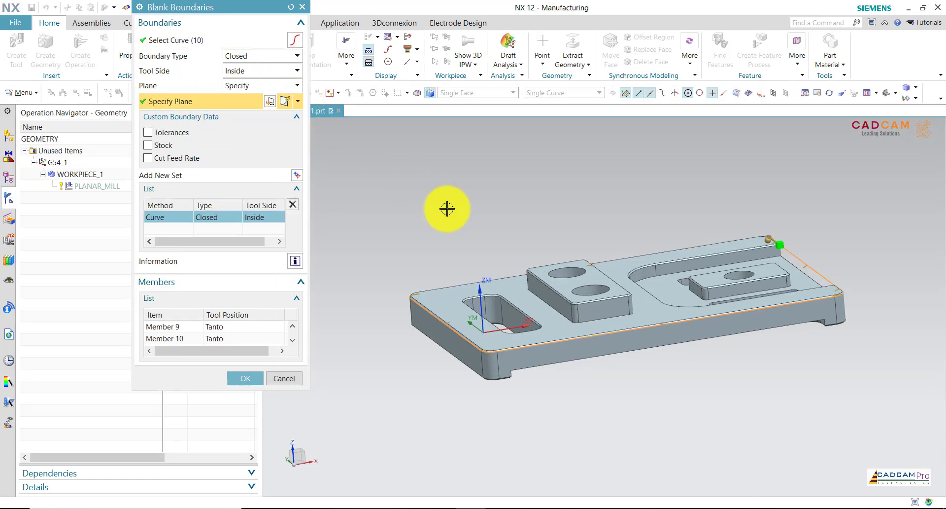
{"action": "left_click", "coordinate": [553, 255]}
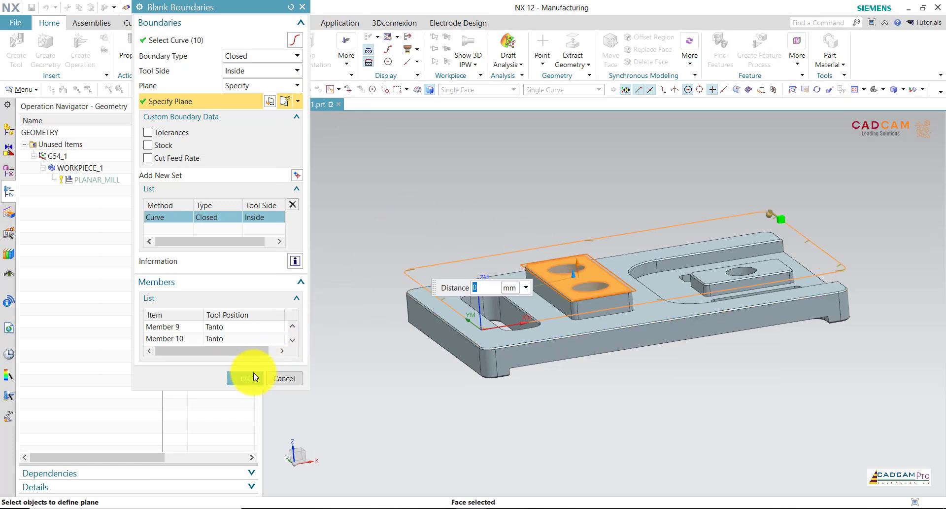
{"action": "left_click", "coordinate": [251, 377]}
{"action": "middle_click", "coordinate": [436, 198]}
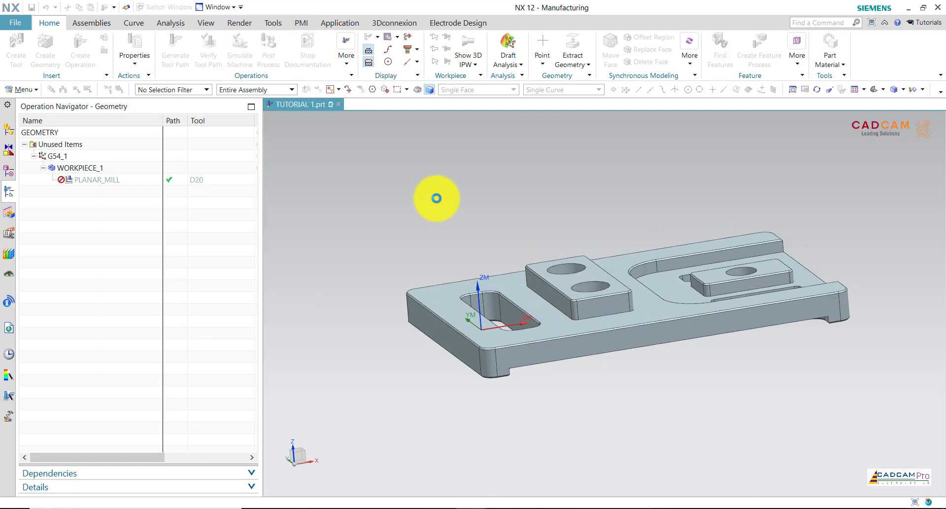
Regenerate the multi-level toolpath and review the Stock, Strategy and Connections parameters
{"action": "left_click", "coordinate": [201, 407]}
{"action": "middle_click", "coordinate": [416, 224]}
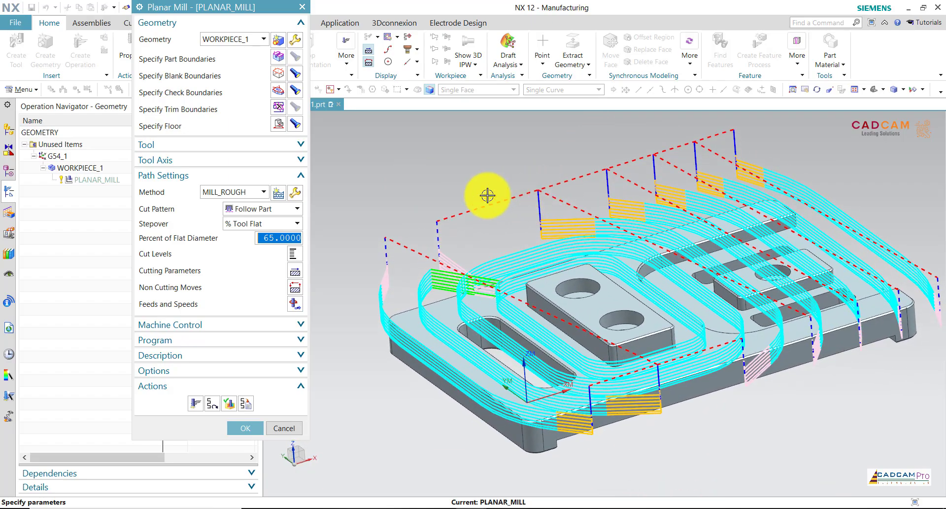
{"action": "left_click", "coordinate": [296, 273]}
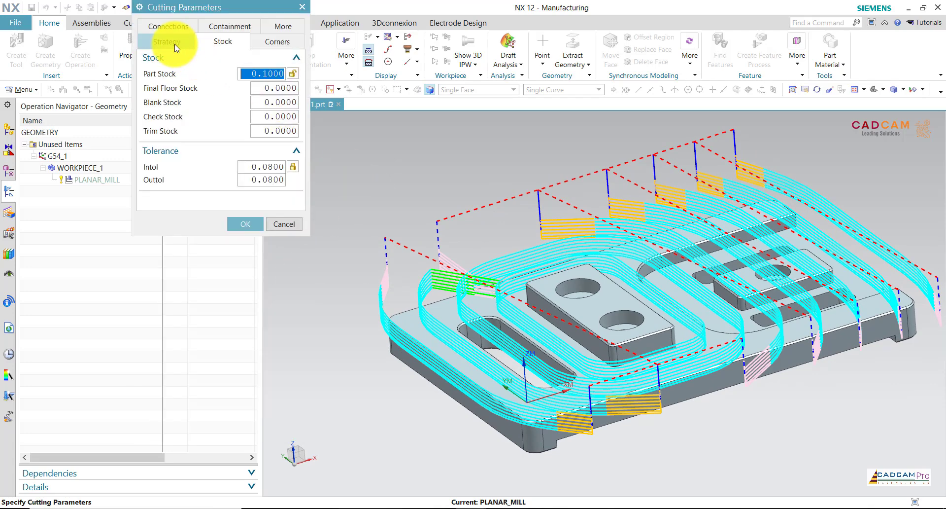
{"action": "left_click", "coordinate": [176, 47]}
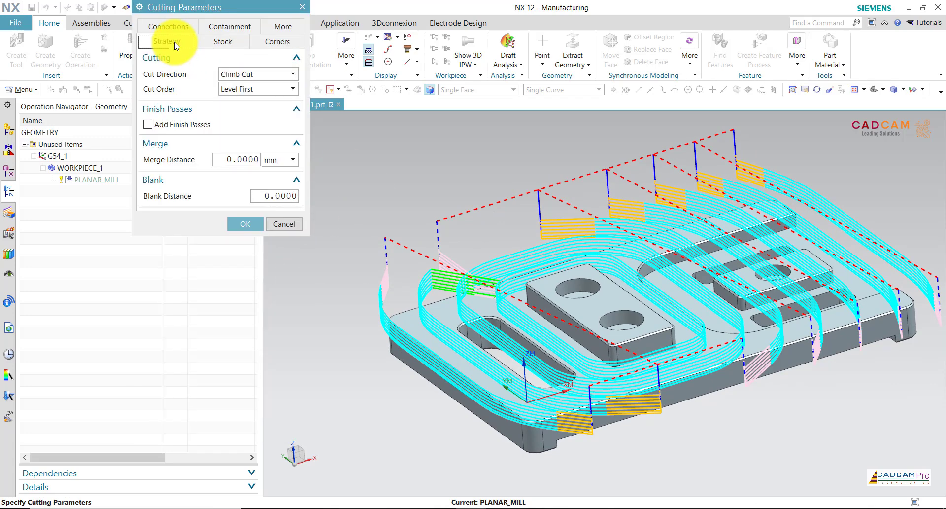
{"action": "left_click", "coordinate": [166, 29]}
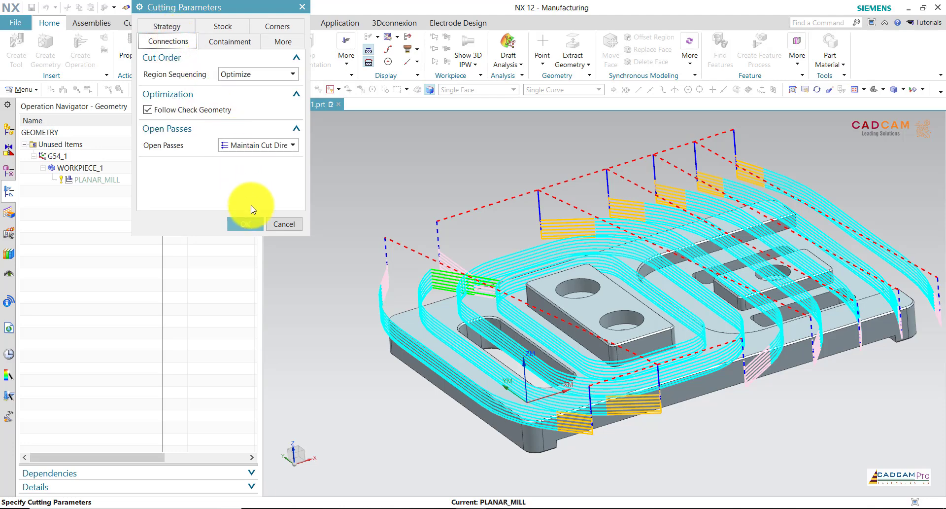
{"action": "left_click", "coordinate": [256, 230]}
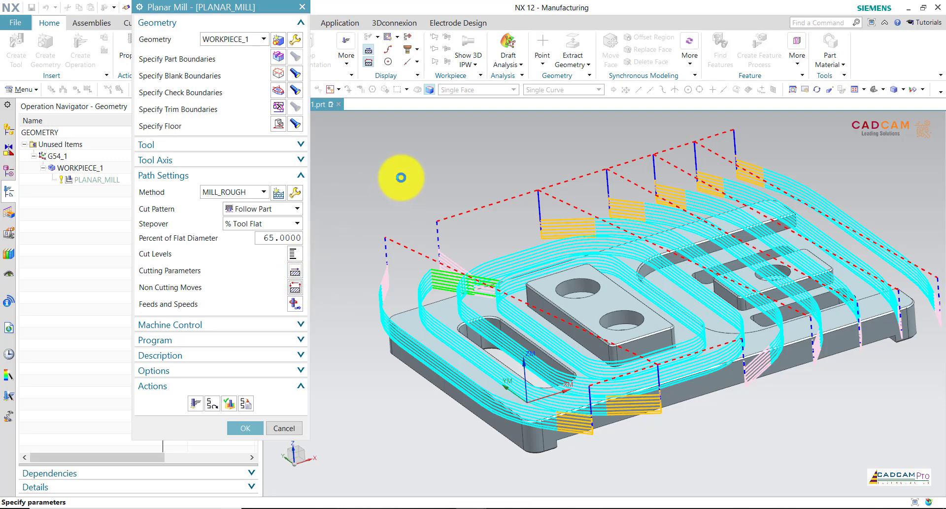
Set clearance to Automatic Plane 10, with Relative Plane approach 50 and departure 100
{"action": "middle_click", "coordinate": [401, 178]}
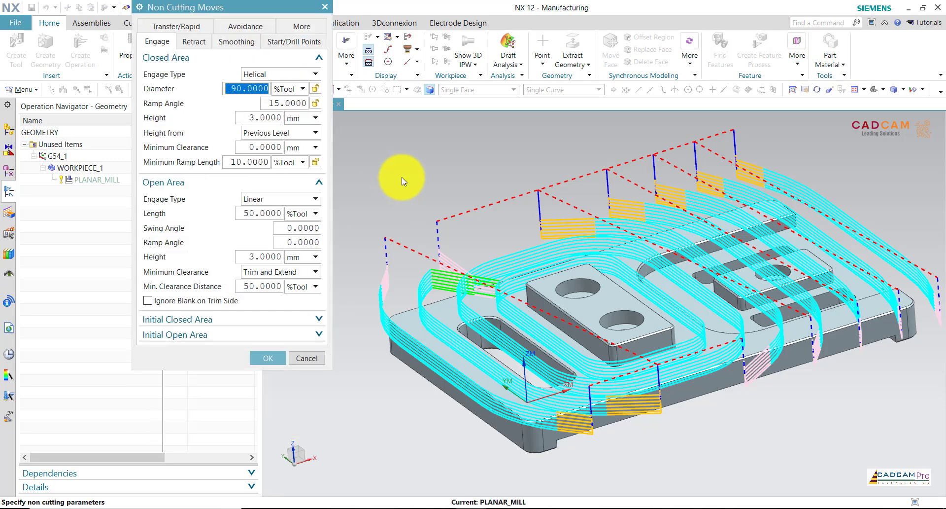
{"action": "middle_click_drag", "start_coordinate": [401, 176], "coordinate": [427, 177]}
{"action": "left_click", "coordinate": [176, 28]}
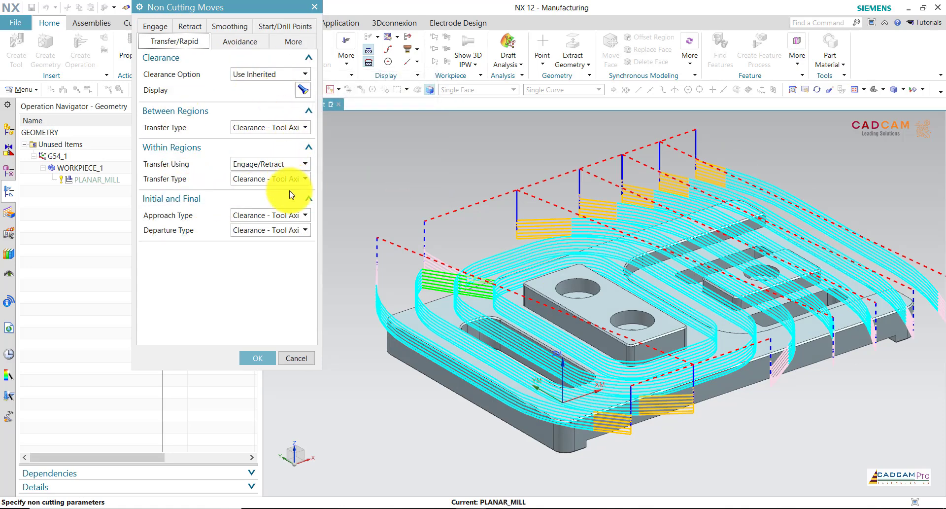
{"action": "left_click", "coordinate": [268, 75]}
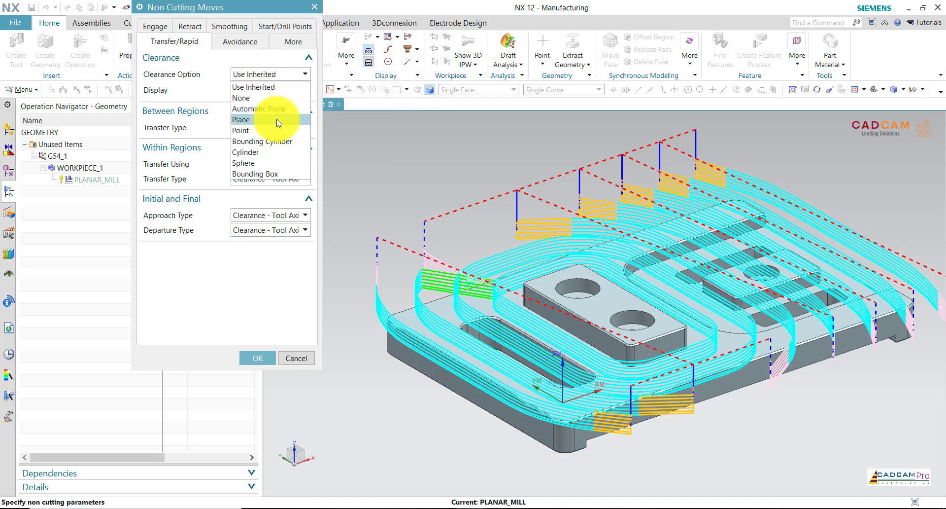
{"action": "left_click", "coordinate": [277, 109]}
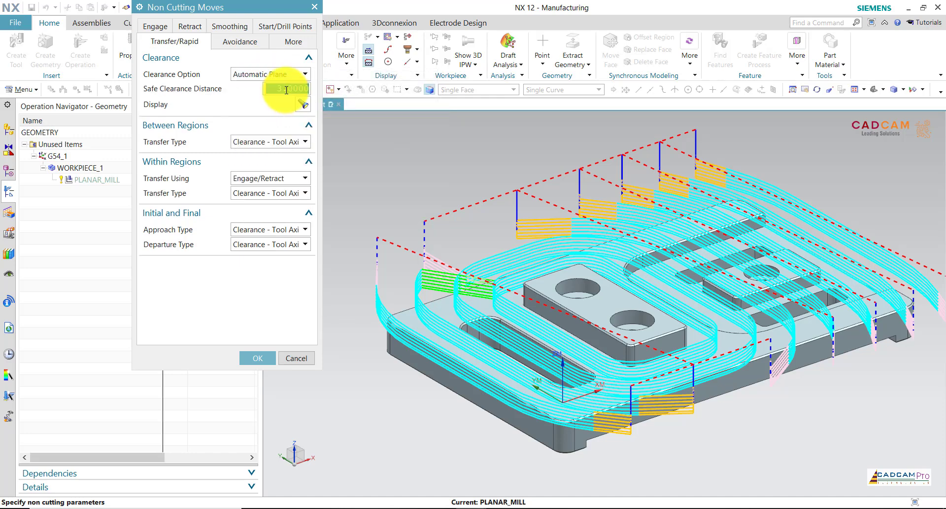
{"action": "type", "text": "10"}
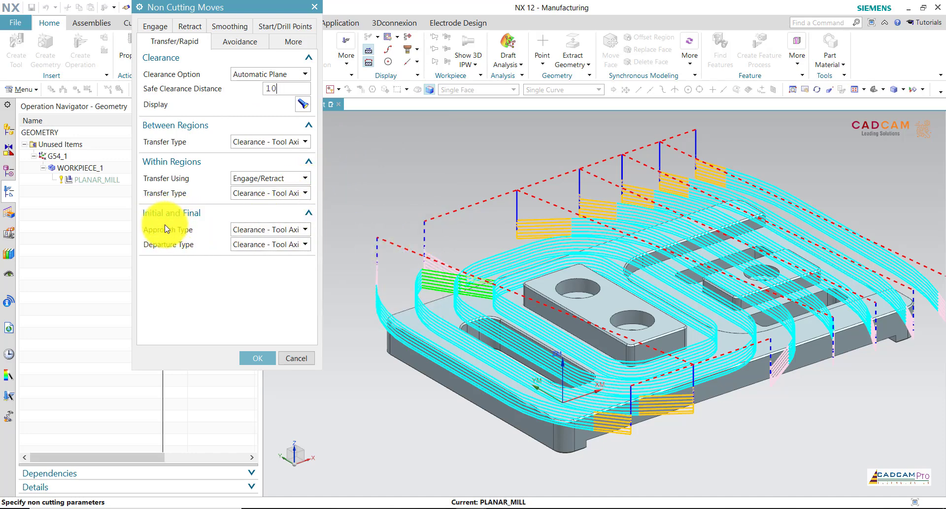
{"action": "left_click", "coordinate": [263, 229]}
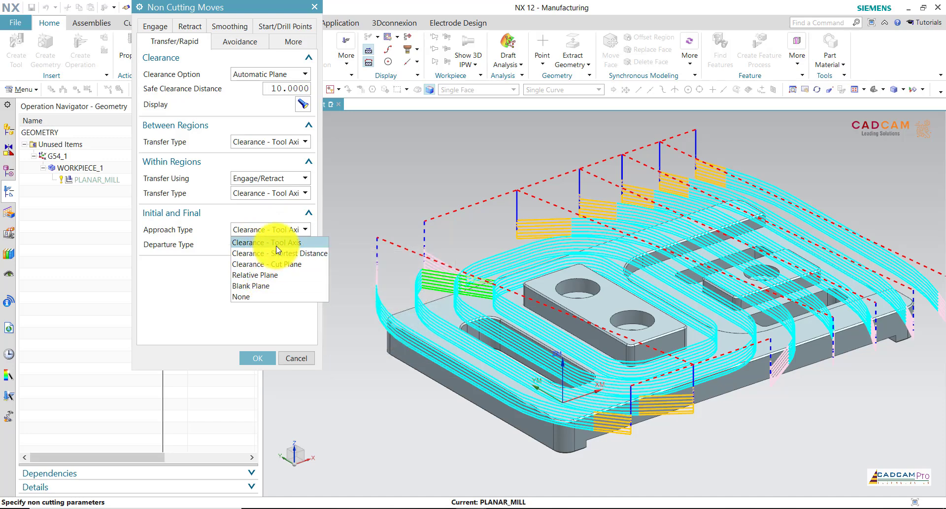
{"action": "left_click", "coordinate": [268, 275]}
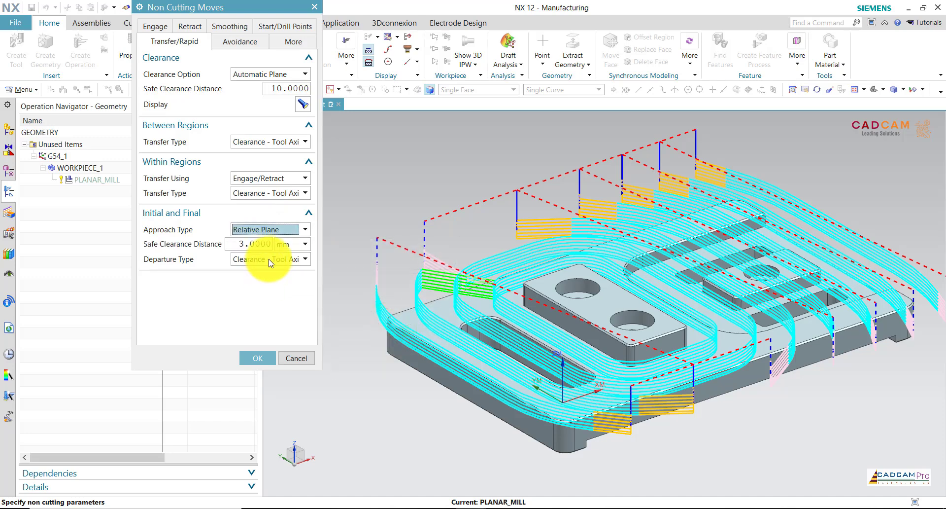
{"action": "left_click", "coordinate": [266, 259]}
{"action": "left_click", "coordinate": [269, 305]}
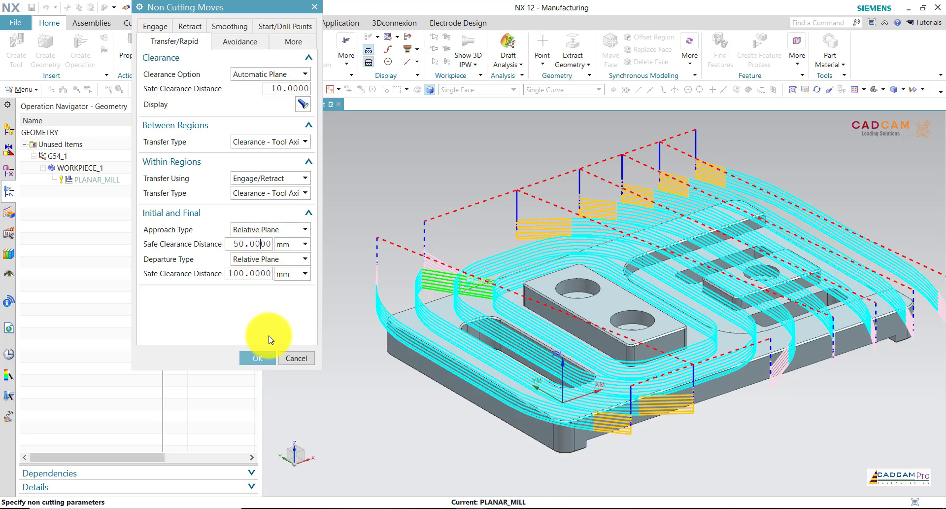
{"action": "left_click", "coordinate": [271, 360]}
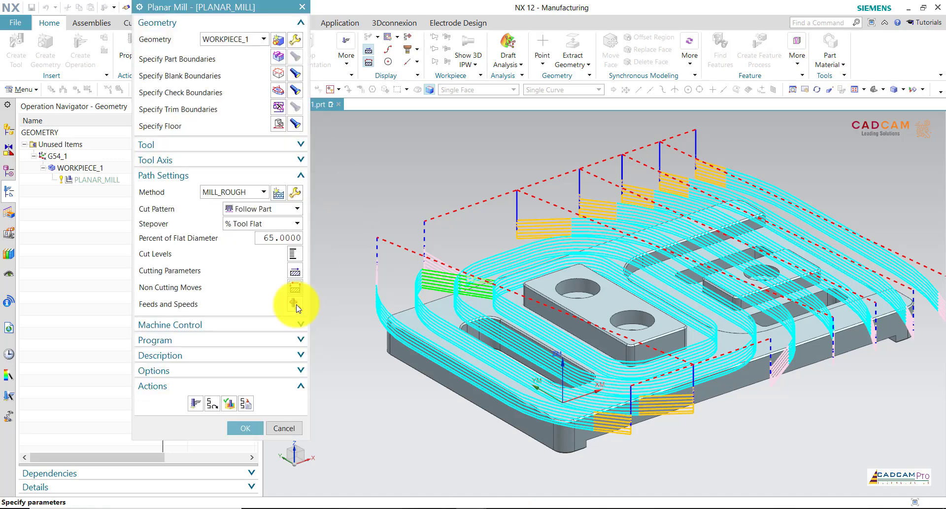
Regenerate the toolpath with the new clearances and reopen PLANAR_MILL
{"action": "left_click", "coordinate": [201, 404]}
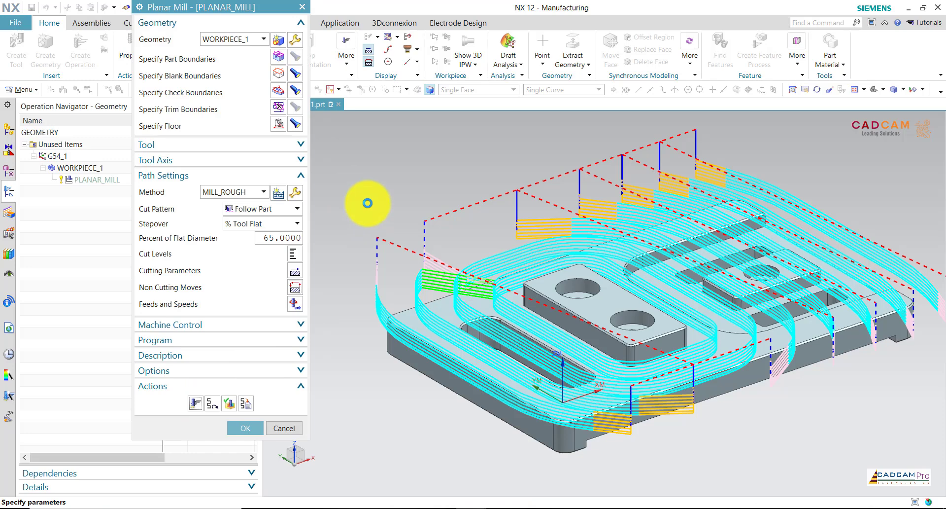
{"action": "middle_click", "coordinate": [368, 203]}
{"action": "double_click", "coordinate": [377, 295]}
{"action": "scroll", "coordinate": [376, 293], "scroll_direction": "down", "scroll_amount": 2}
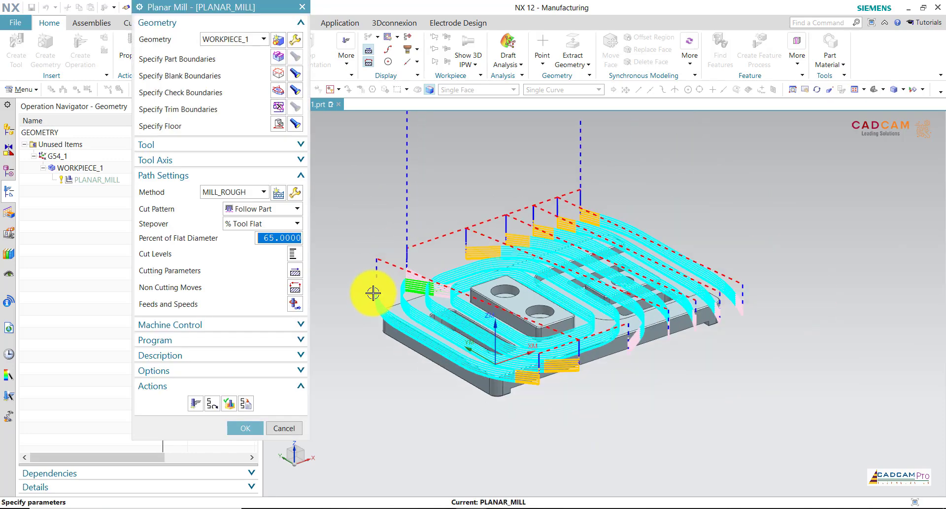
{"action": "scroll", "coordinate": [510, 302], "scroll_direction": "down", "scroll_amount": 2}
{"action": "scroll", "coordinate": [465, 234], "scroll_direction": "up", "scroll_amount": 2}
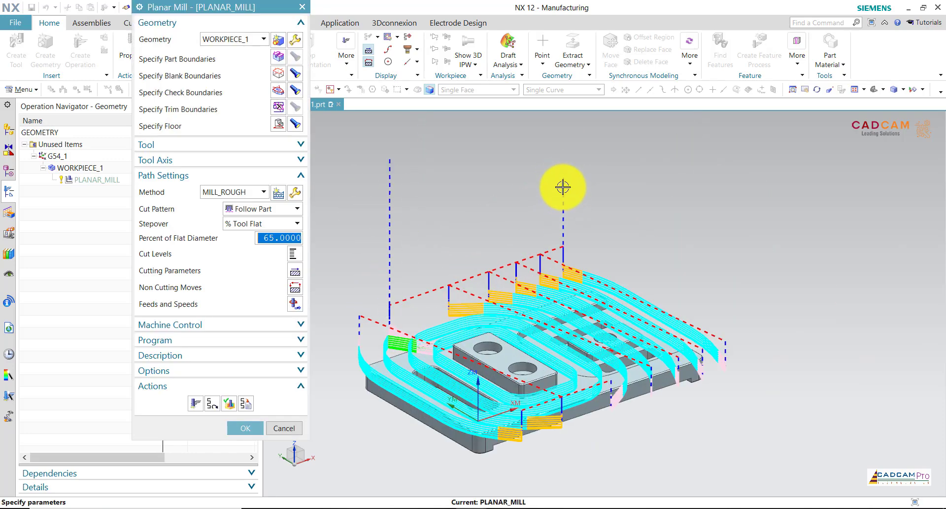
Inspect the toolpath from front, top and side views, then accept the operation
{"action": "key", "text": "F8"}
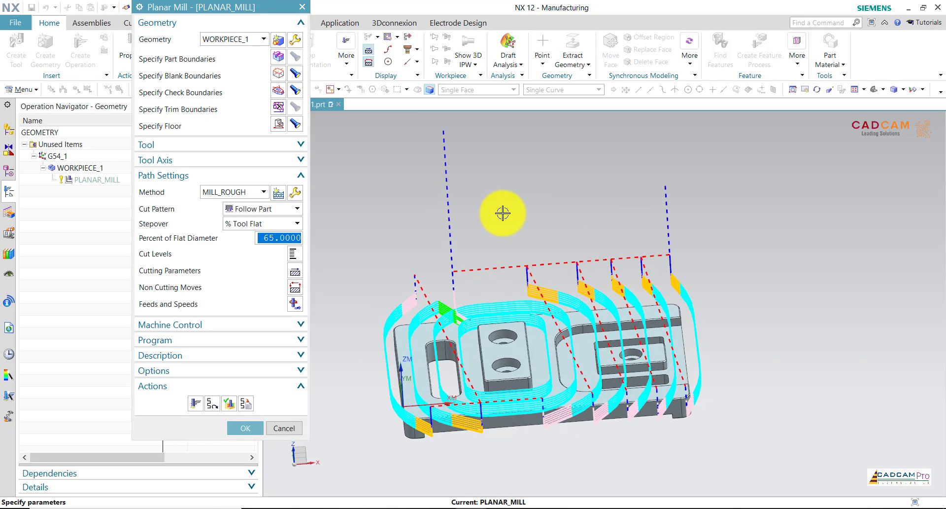
{"action": "key", "text": "Home"}
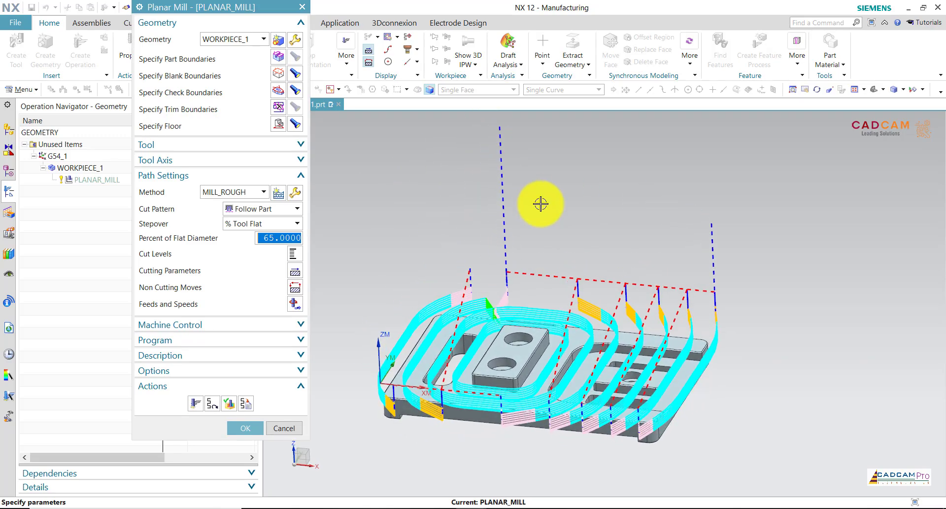
{"action": "key", "text": "F8"}
{"action": "key", "text": "End"}
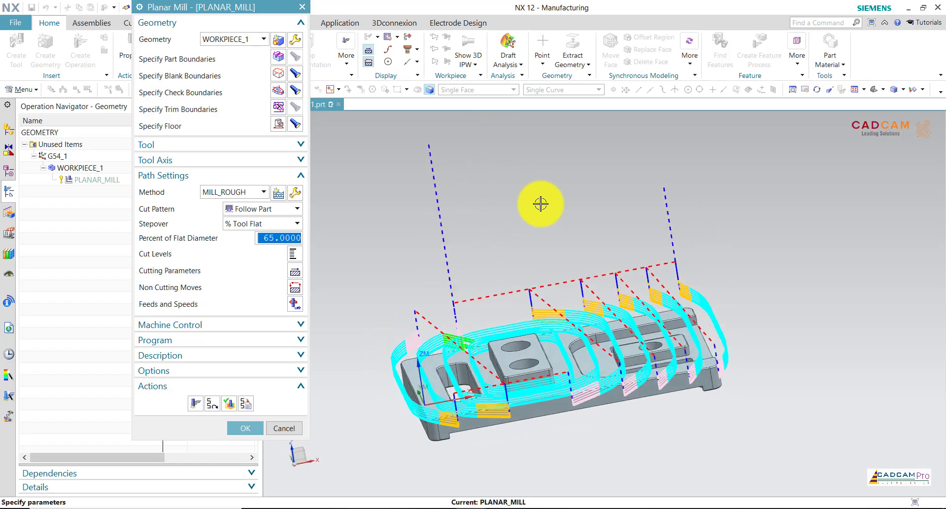
{"action": "key", "text": "Home"}
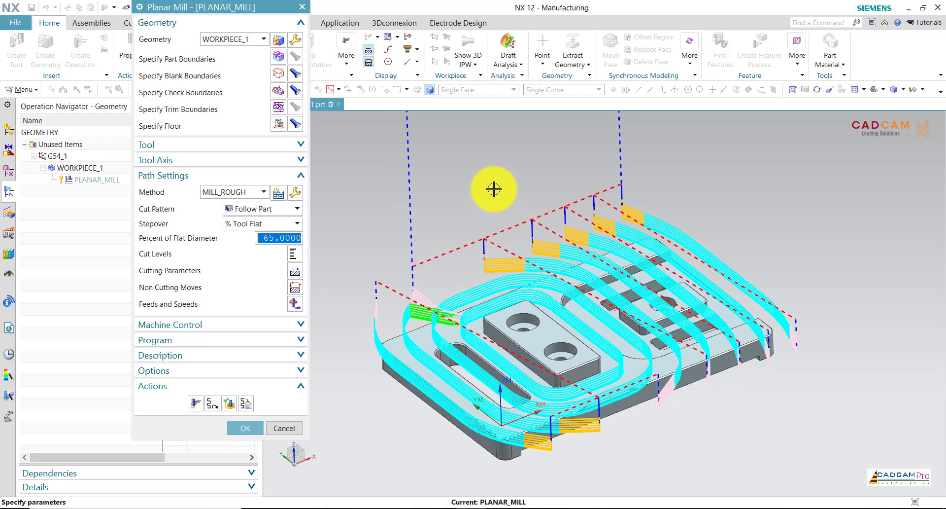
{"action": "middle_click_drag", "start_coordinate": [480, 198], "coordinate": [481, 192]}
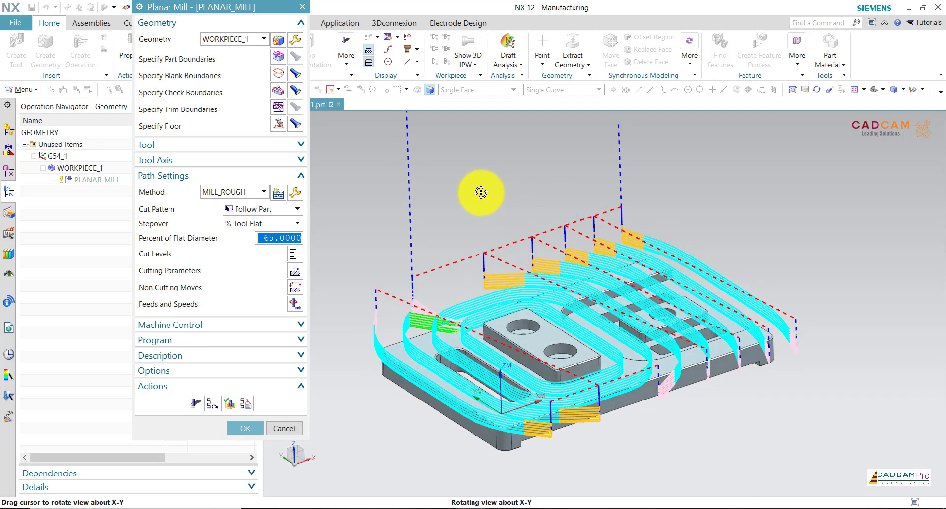
{"action": "scroll", "coordinate": [600, 421], "scroll_direction": "up", "scroll_amount": 3}
{"action": "scroll", "coordinate": [591, 423], "scroll_direction": "up", "scroll_amount": 2}
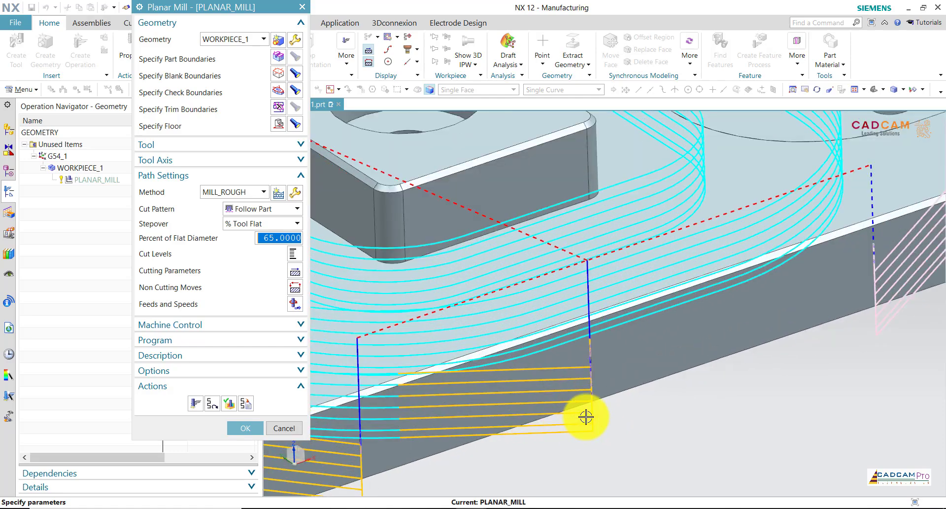
{"action": "scroll", "coordinate": [578, 394], "scroll_direction": "down", "scroll_amount": 1}
{"action": "scroll", "coordinate": [570, 387], "scroll_direction": "down", "scroll_amount": 3}
{"action": "scroll", "coordinate": [608, 401], "scroll_direction": "down", "scroll_amount": 2}
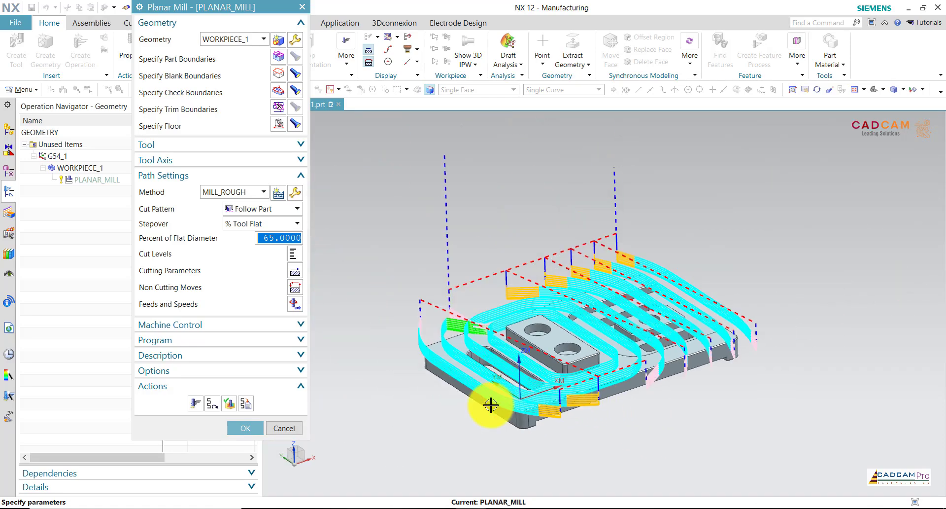
{"action": "left_click", "coordinate": [243, 427]}
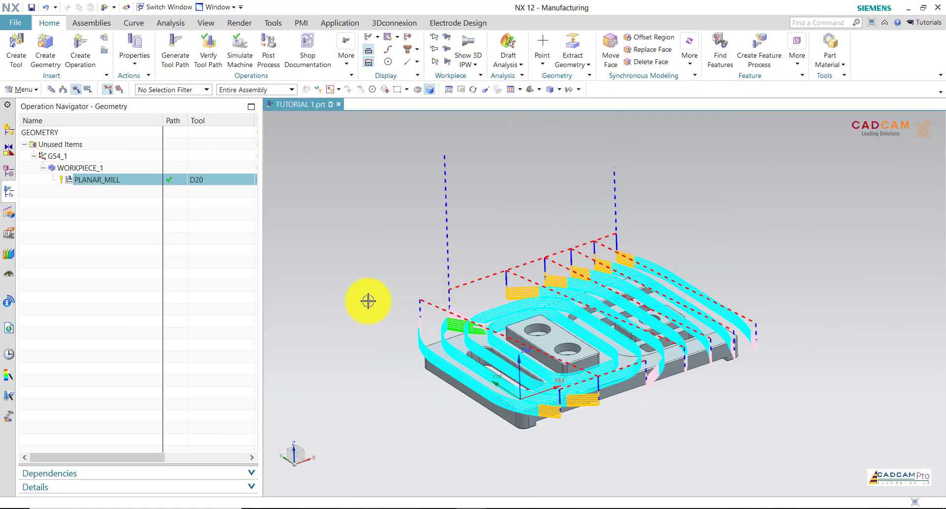
{"action": "right_click", "coordinate": [96, 183]}
{"action": "mouse_move", "coordinate": [126, 341]}
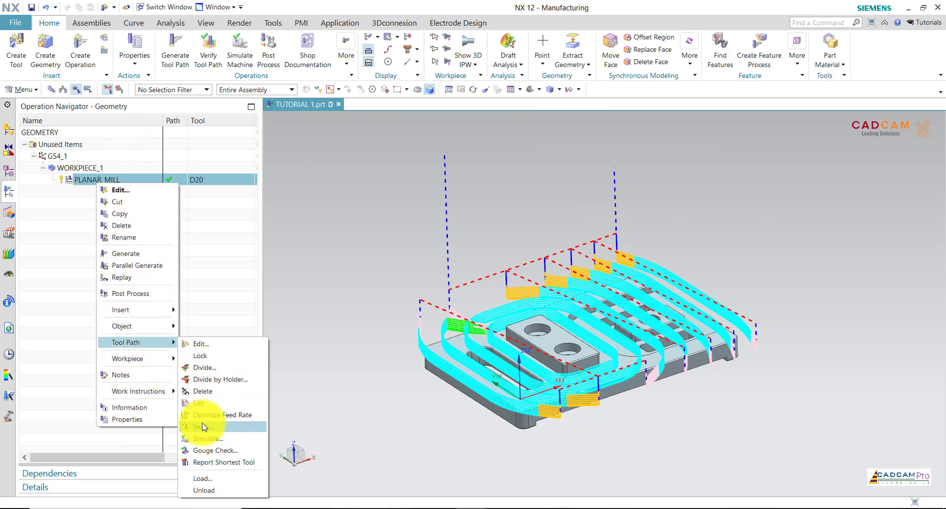
{"action": "left_click", "coordinate": [202, 425]}
{"action": "scroll", "coordinate": [638, 374], "scroll_direction": "up", "scroll_amount": 2}
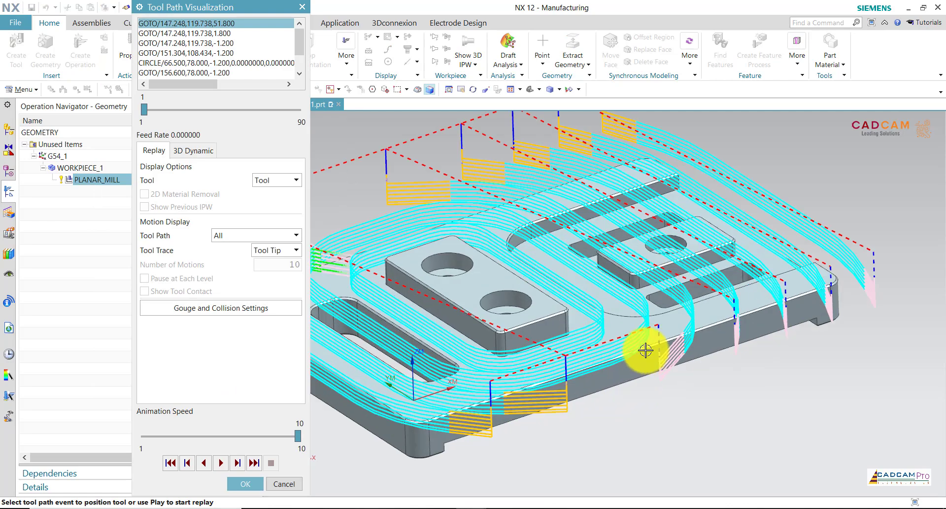
{"action": "scroll", "coordinate": [643, 347], "scroll_direction": "up", "scroll_amount": 4}
{"action": "scroll", "coordinate": [642, 345], "scroll_direction": "up", "scroll_amount": 3}
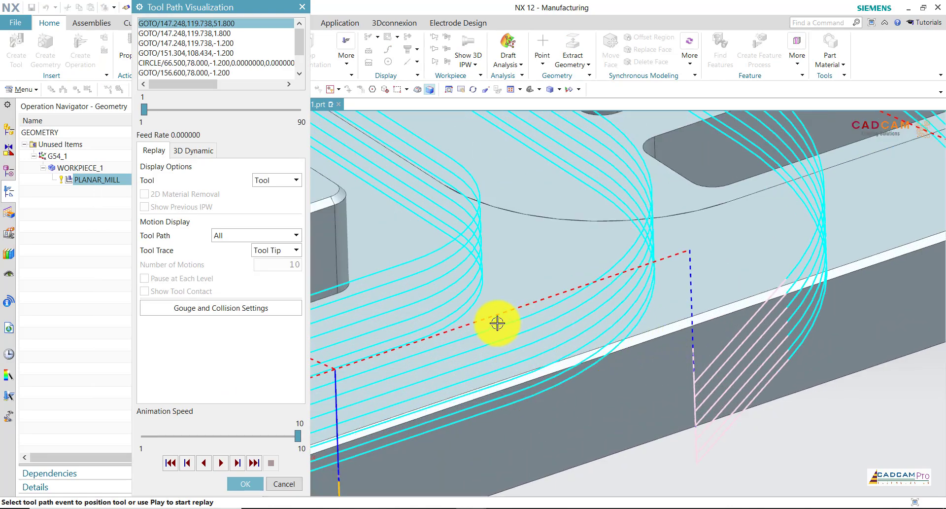
{"action": "scroll", "coordinate": [619, 296], "scroll_direction": "down", "scroll_amount": 2}
{"action": "scroll", "coordinate": [479, 315], "scroll_direction": "up", "scroll_amount": 2}
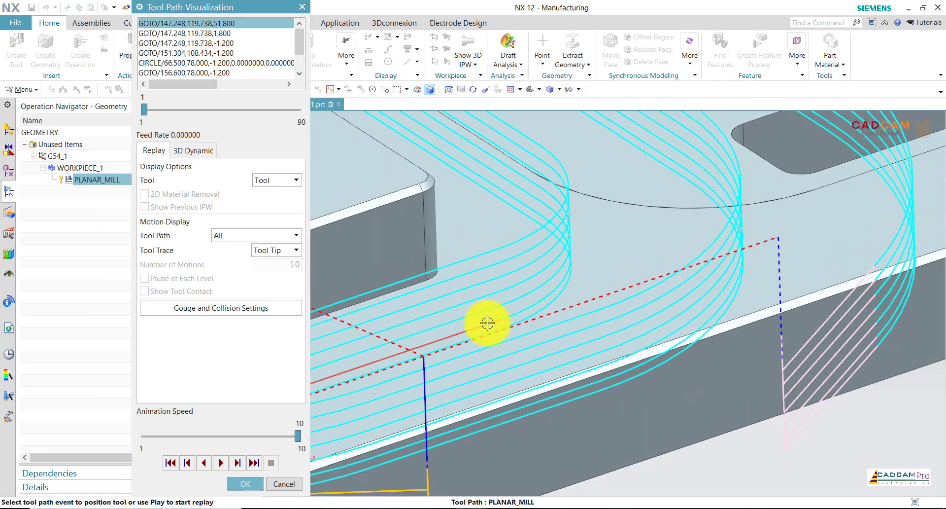
{"action": "left_click", "coordinate": [491, 327]}
{"action": "scroll", "coordinate": [580, 309], "scroll_direction": "down", "scroll_amount": 3}
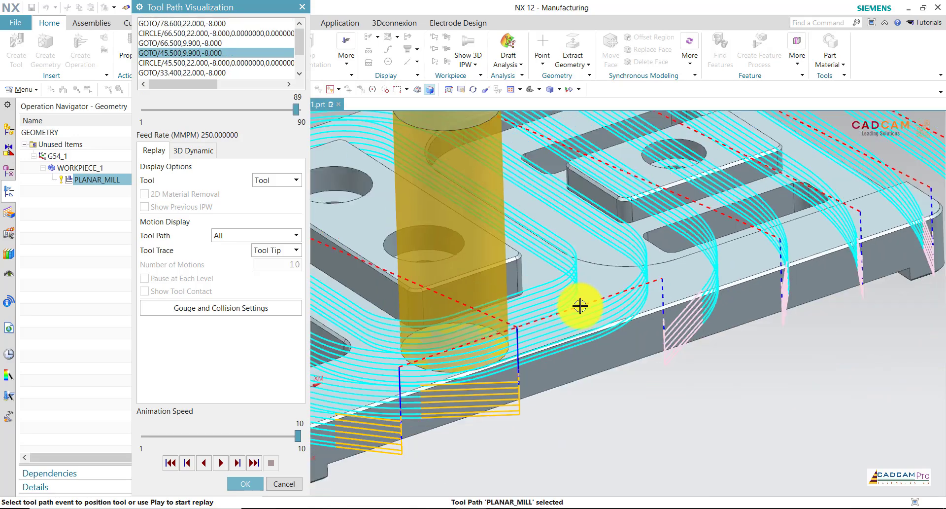
{"action": "scroll", "coordinate": [580, 309], "scroll_direction": "down", "scroll_amount": 2}
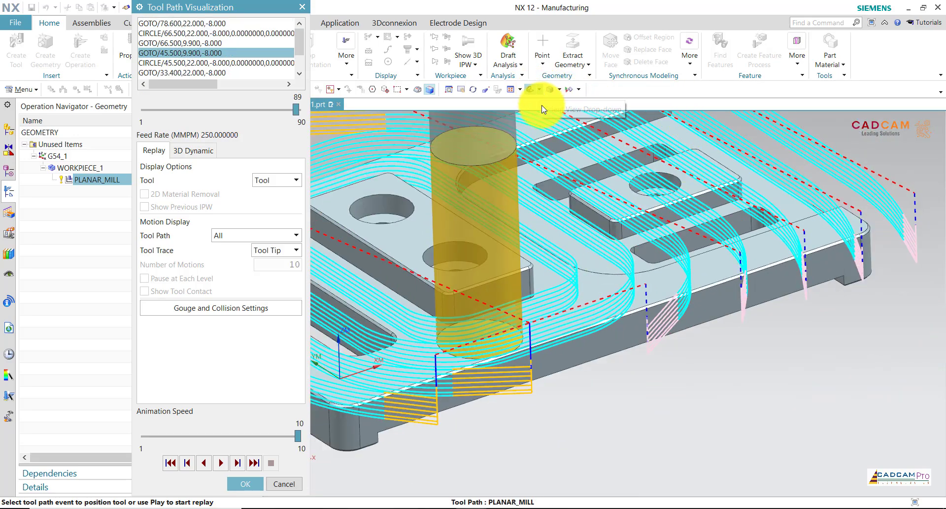
{"action": "left_click", "coordinate": [540, 89]}
{"action": "left_click", "coordinate": [547, 119]}
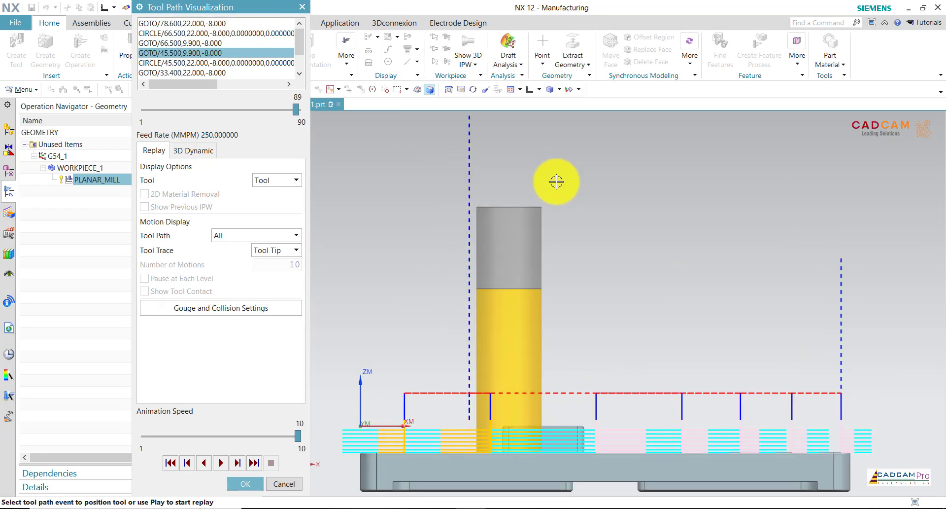
{"action": "scroll", "coordinate": [496, 449], "scroll_direction": "up", "scroll_amount": 2}
{"action": "scroll", "coordinate": [469, 458], "scroll_direction": "up", "scroll_amount": 3}
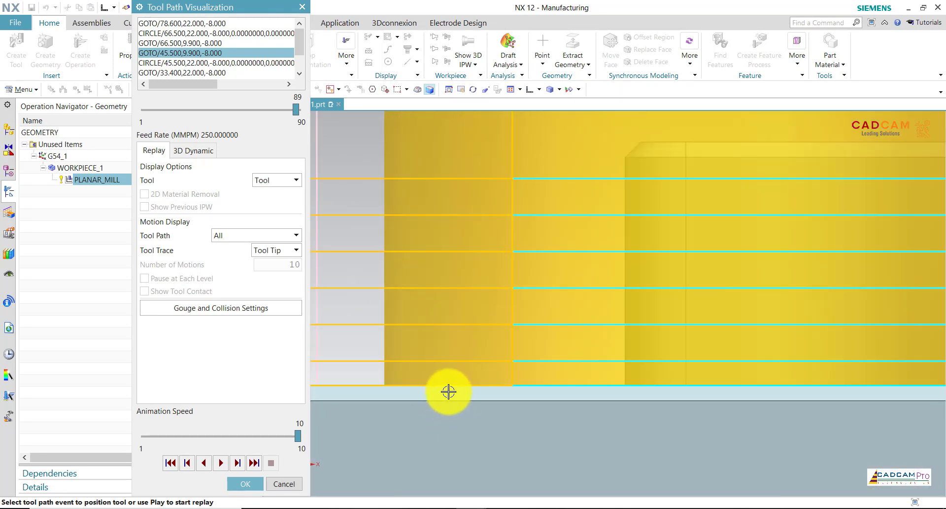
{"action": "scroll", "coordinate": [467, 363], "scroll_direction": "down", "scroll_amount": 2}
{"action": "scroll", "coordinate": [469, 330], "scroll_direction": "down", "scroll_amount": 3}
{"action": "scroll", "coordinate": [468, 331], "scroll_direction": "down", "scroll_amount": 2}
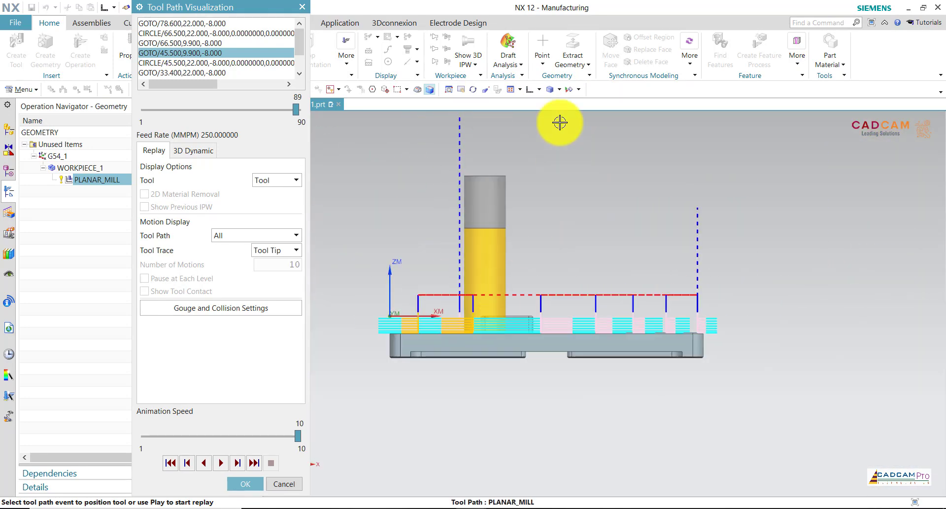
{"action": "left_click", "coordinate": [549, 104]}
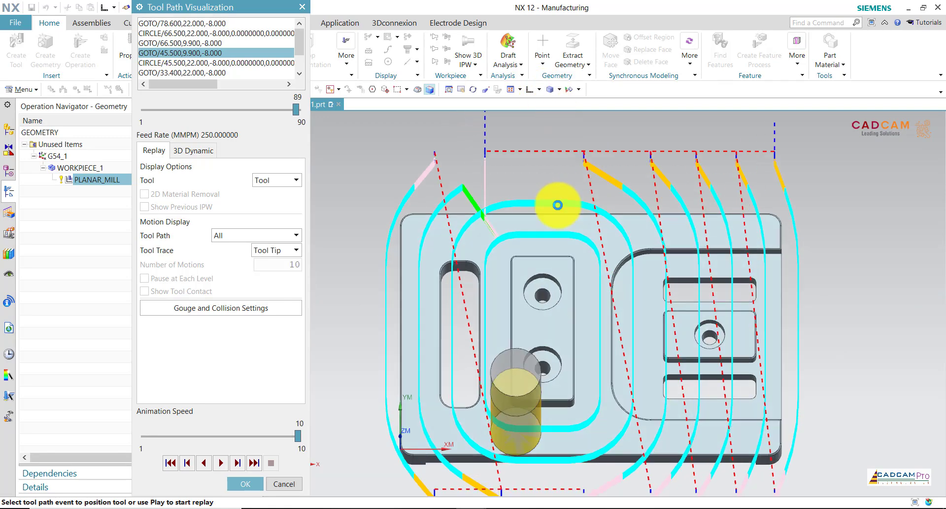
{"action": "scroll", "coordinate": [545, 380], "scroll_direction": "up", "scroll_amount": 2}
{"action": "scroll", "coordinate": [542, 397], "scroll_direction": "up", "scroll_amount": 2}
{"action": "scroll", "coordinate": [494, 371], "scroll_direction": "up", "scroll_amount": 2}
{"action": "scroll", "coordinate": [490, 367], "scroll_direction": "up", "scroll_amount": 3}
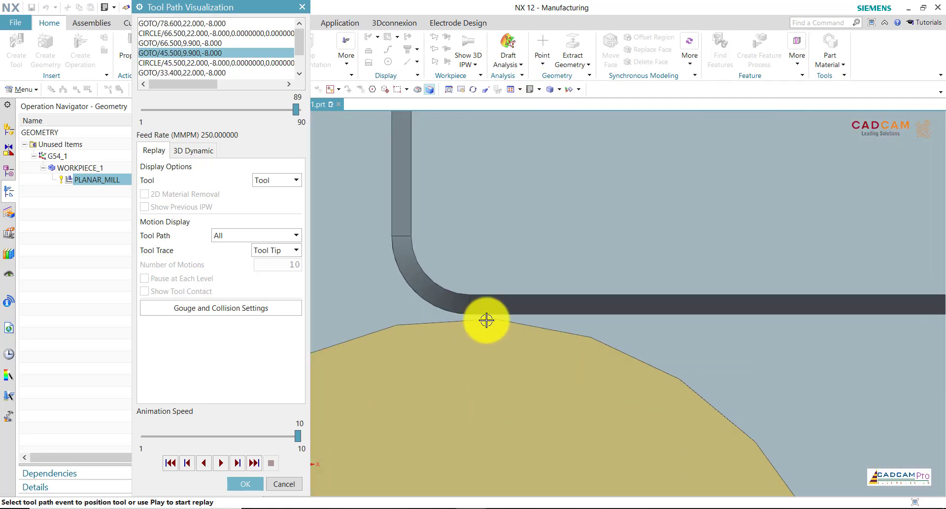
{"action": "scroll", "coordinate": [493, 310], "scroll_direction": "down", "scroll_amount": 2}
{"action": "scroll", "coordinate": [502, 301], "scroll_direction": "down", "scroll_amount": 2}
{"action": "scroll", "coordinate": [503, 300], "scroll_direction": "down", "scroll_amount": 2}
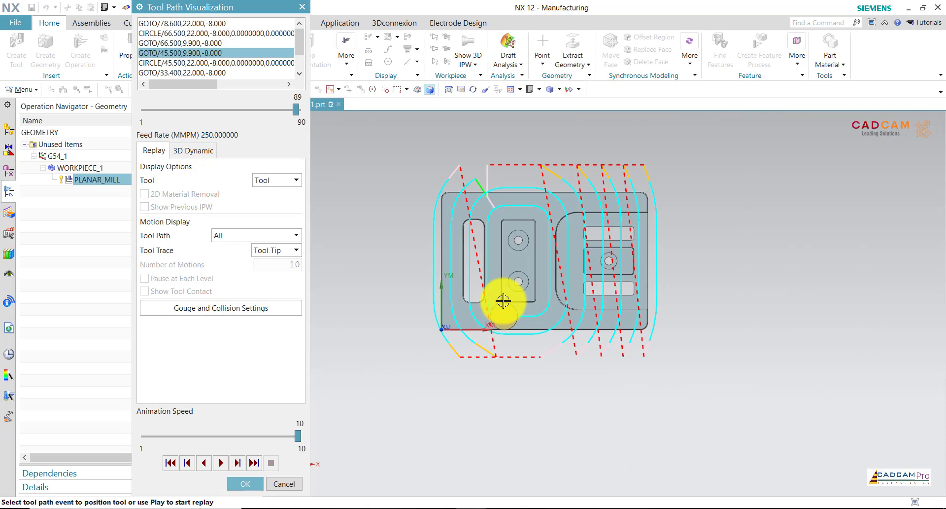
{"action": "scroll", "coordinate": [508, 289], "scroll_direction": "down", "scroll_amount": 1}
{"action": "mouse_move", "coordinate": [511, 280]}
{"action": "middle_mouse_down"}
{"action": "mouse_move", "coordinate": [509, 387]}
{"action": "mouse_move", "coordinate": [440, 323]}
{"action": "middle_mouse_up"}
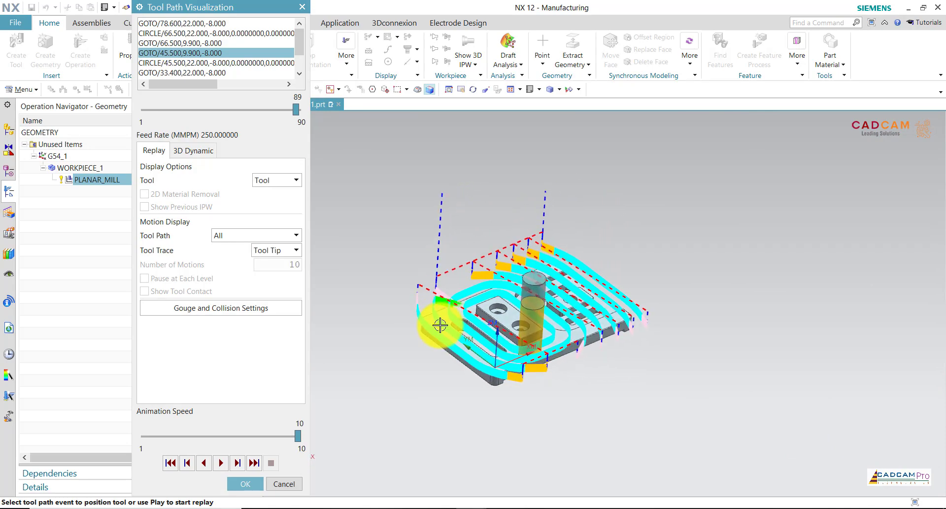
{"action": "left_click", "coordinate": [291, 483]}
Orbit the part, list operations in program order, and deselect PLANAR_MILL to hide its toolpath
{"action": "scroll", "coordinate": [402, 330], "scroll_direction": "up", "scroll_amount": 2}
{"action": "scroll", "coordinate": [401, 327], "scroll_direction": "up", "scroll_amount": 2}
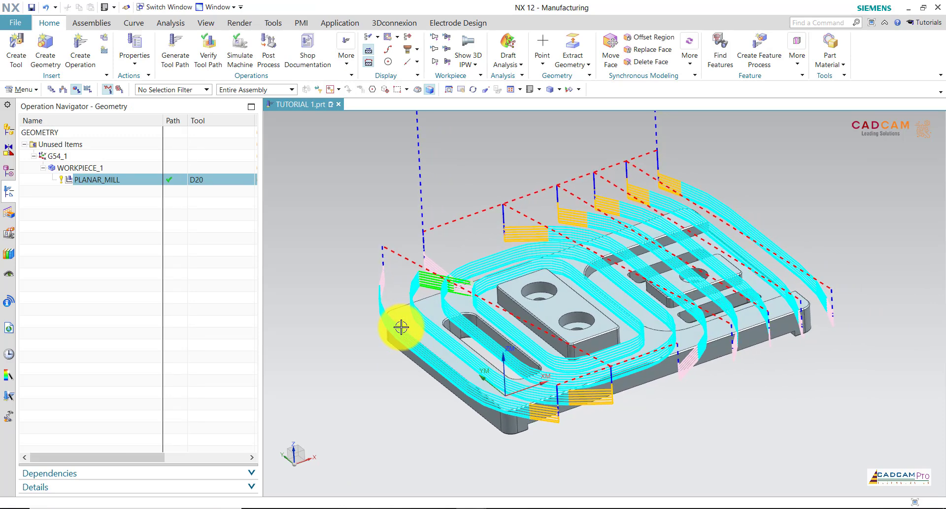
{"action": "middle_click_drag", "start_coordinate": [340, 246], "coordinate": [346, 240]}
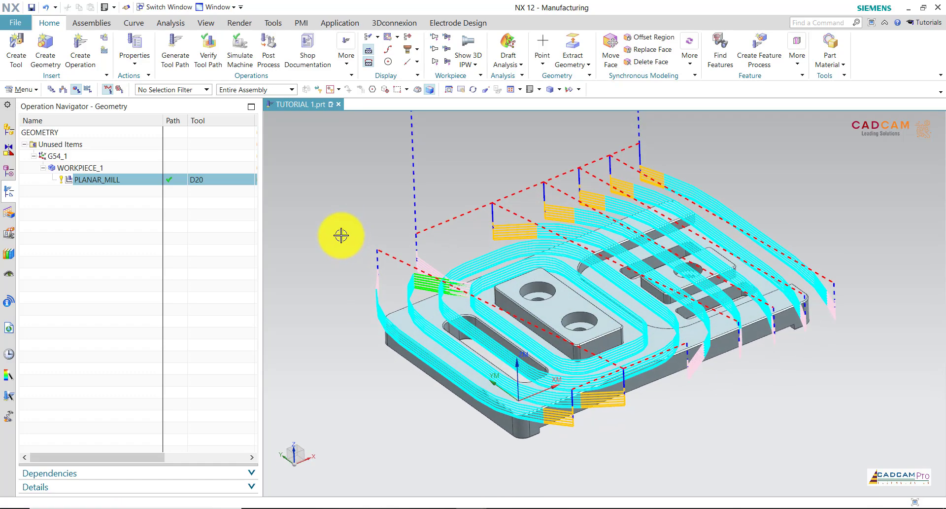
{"action": "right_click", "coordinate": [327, 200]}
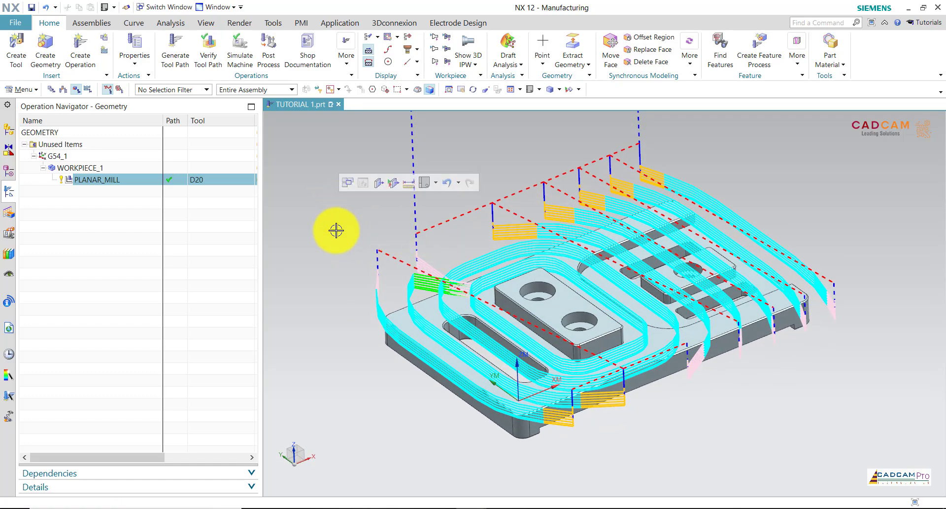
{"action": "mouse_move", "coordinate": [336, 230]}
{"action": "middle_mouse_down"}
{"action": "mouse_move", "coordinate": [408, 253]}
{"action": "mouse_move", "coordinate": [222, 189]}
{"action": "middle_mouse_up"}
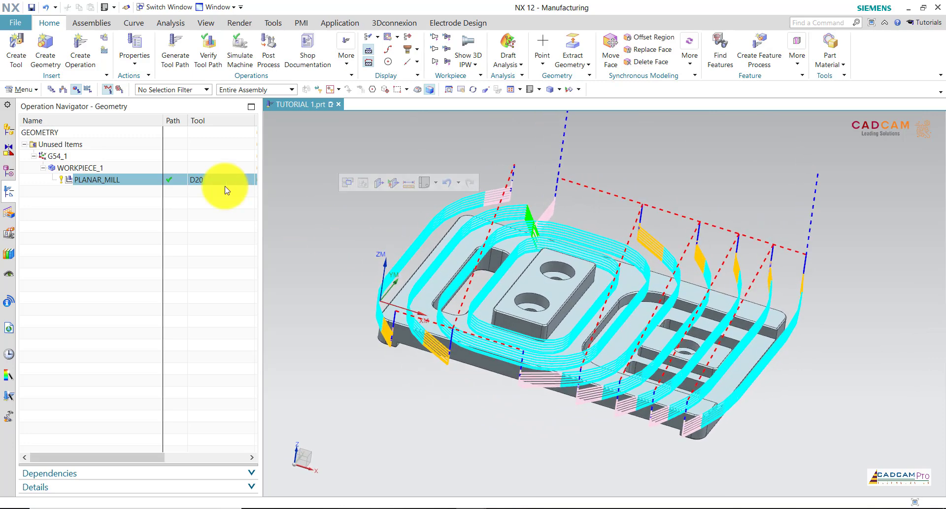
{"action": "left_click", "coordinate": [52, 90]}
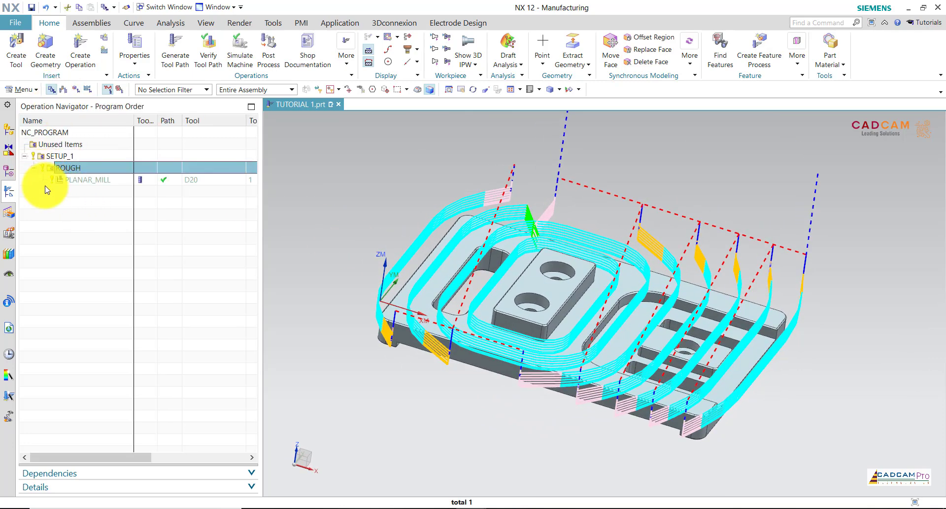
{"action": "left_click", "coordinate": [82, 180]}
{"action": "left_click", "coordinate": [385, 167]}
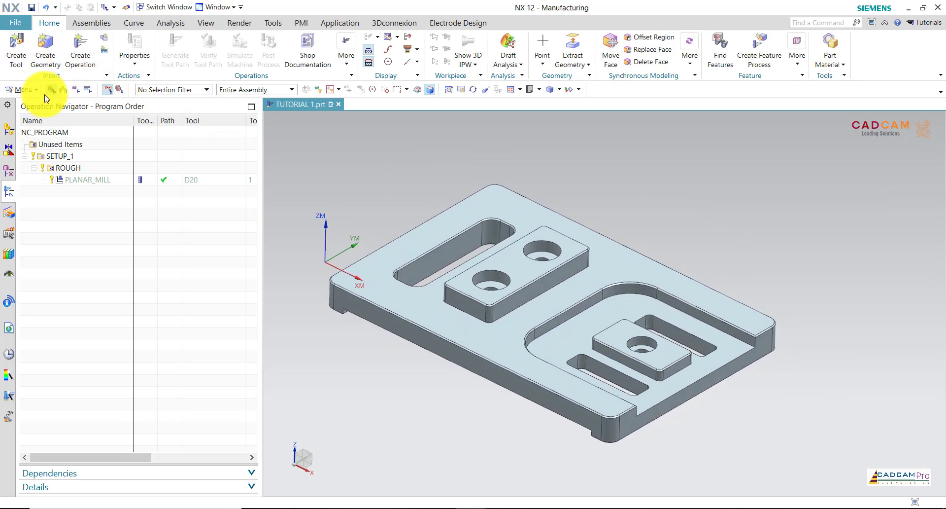
{"action": "left_click", "coordinate": [63, 91]}
Create a new mill_planar tool with the default name MILL
{"action": "left_click", "coordinate": [16, 54]}
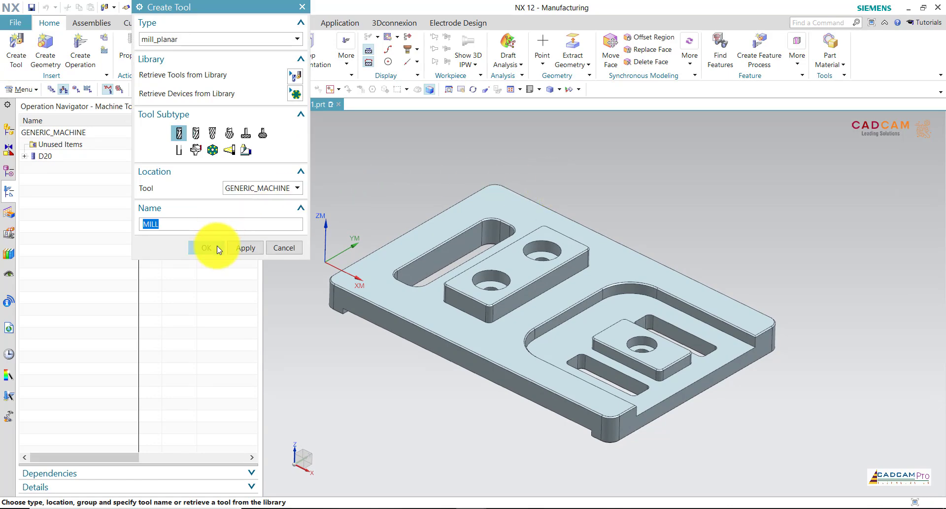
{"action": "left_click", "coordinate": [217, 247]}
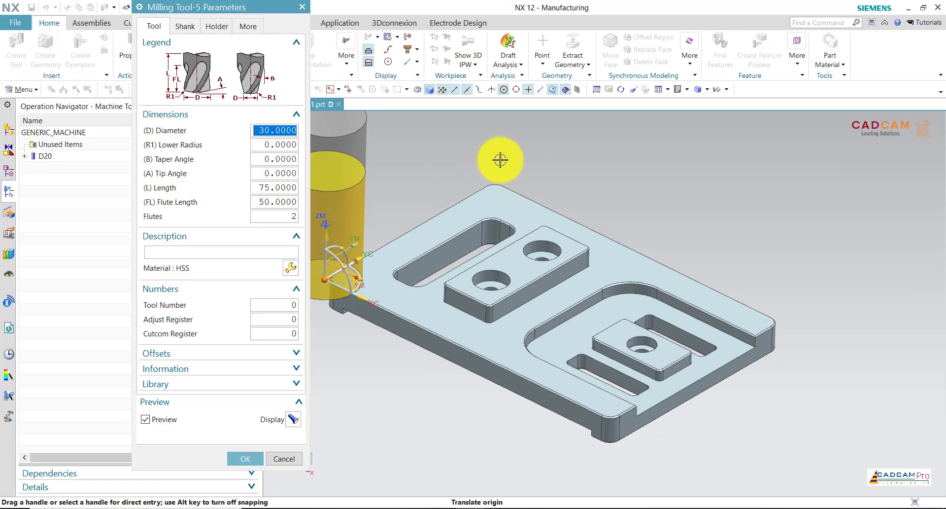
{"action": "scroll", "coordinate": [700, 190], "scroll_direction": "up", "scroll_amount": 1}
{"action": "scroll", "coordinate": [700, 189], "scroll_direction": "up", "scroll_amount": 1}
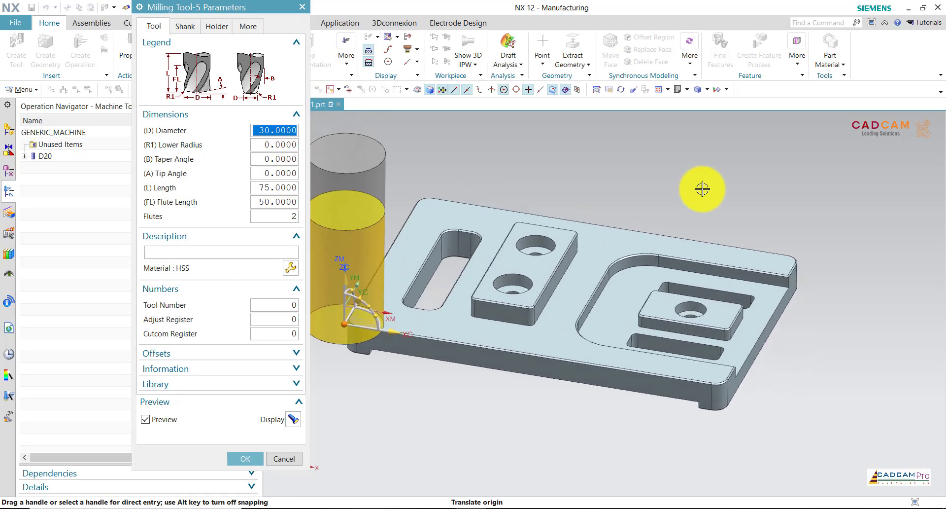
{"action": "mouse_move", "coordinate": [365, 357]}
{"action": "left_mouse_down"}
{"action": "mouse_move", "coordinate": [608, 319]}
{"action": "mouse_move", "coordinate": [621, 302]}
{"action": "left_mouse_up"}
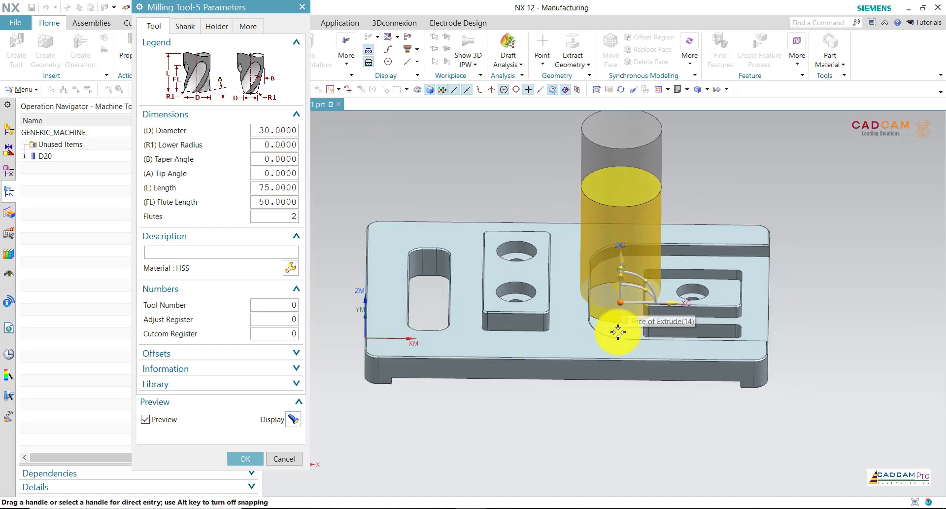
{"action": "scroll", "coordinate": [622, 302], "scroll_direction": "down", "scroll_amount": 1}
{"action": "scroll", "coordinate": [625, 301], "scroll_direction": "down", "scroll_amount": 1}
{"action": "left_click", "coordinate": [626, 301]}
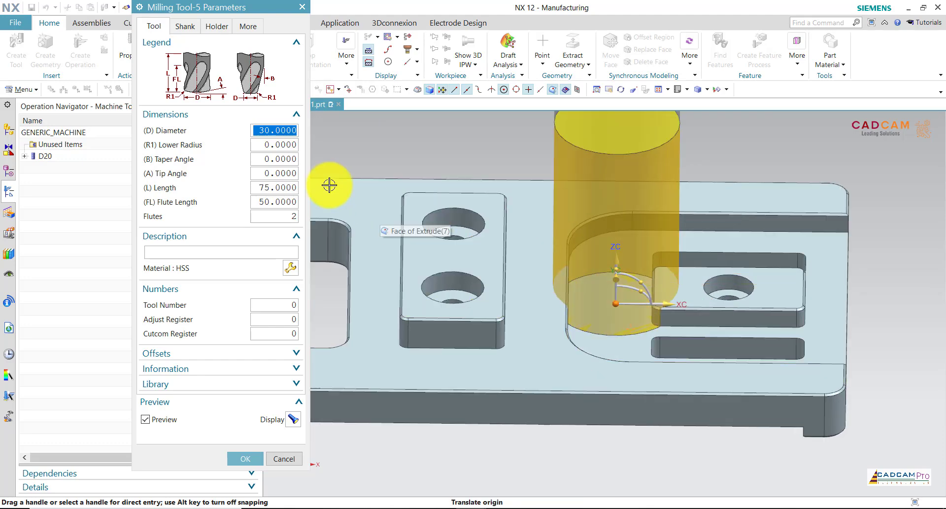
Give the new tool a 14 mm diameter and tool number 2, and accept it
{"action": "left_click", "coordinate": [275, 137]}
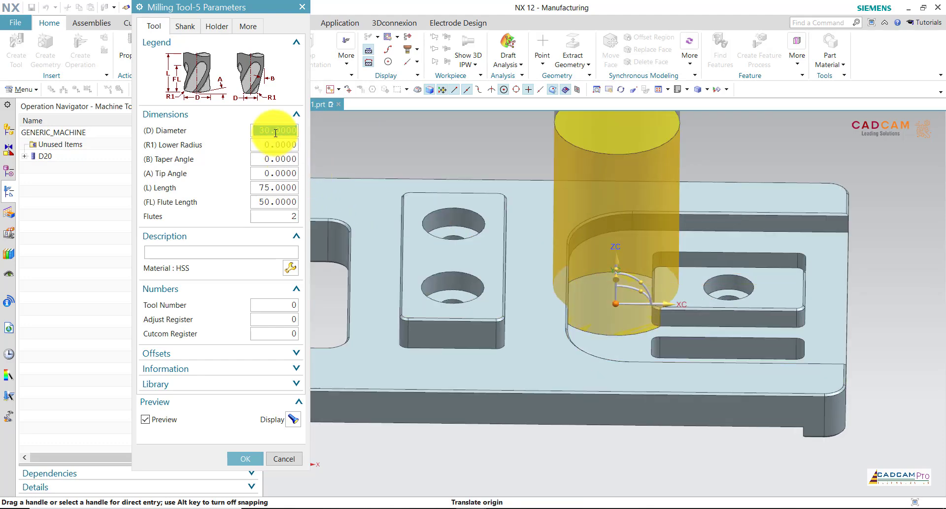
{"action": "type", "text": "6"}
{"action": "left_click_drag", "start_coordinate": [279, 127], "coordinate": [222, 130]}
{"action": "type", "text": "16"}
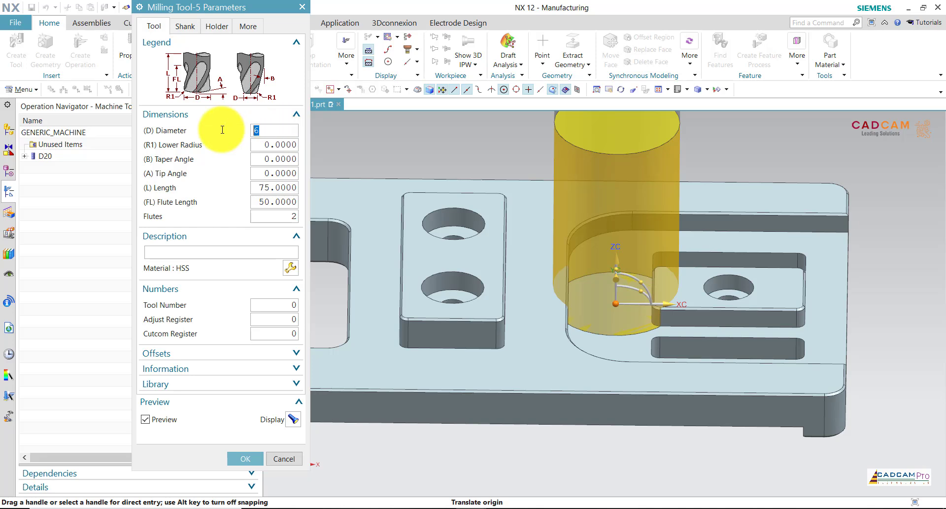
{"action": "left_click", "coordinate": [274, 148]}
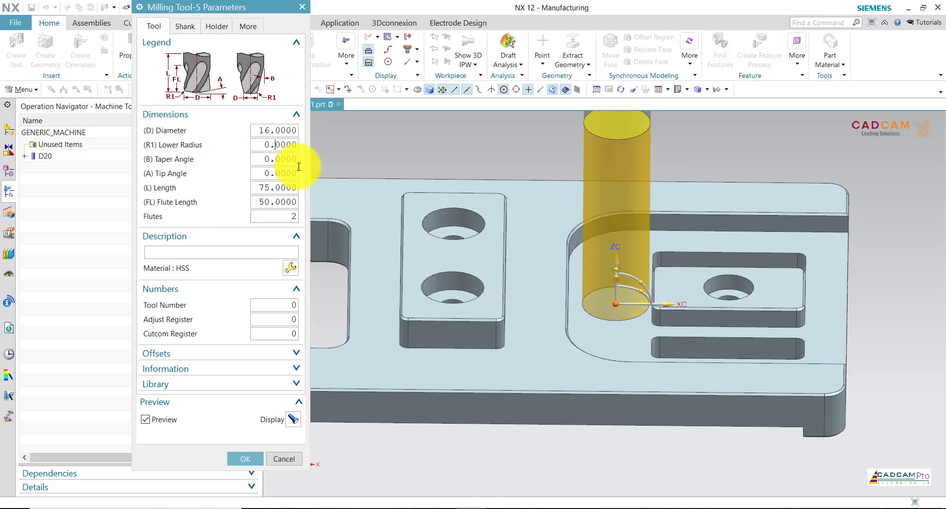
{"action": "mouse_move", "coordinate": [719, 241]}
{"action": "middle_mouse_down"}
{"action": "mouse_move", "coordinate": [700, 259]}
{"action": "mouse_move", "coordinate": [609, 293]}
{"action": "middle_mouse_up"}
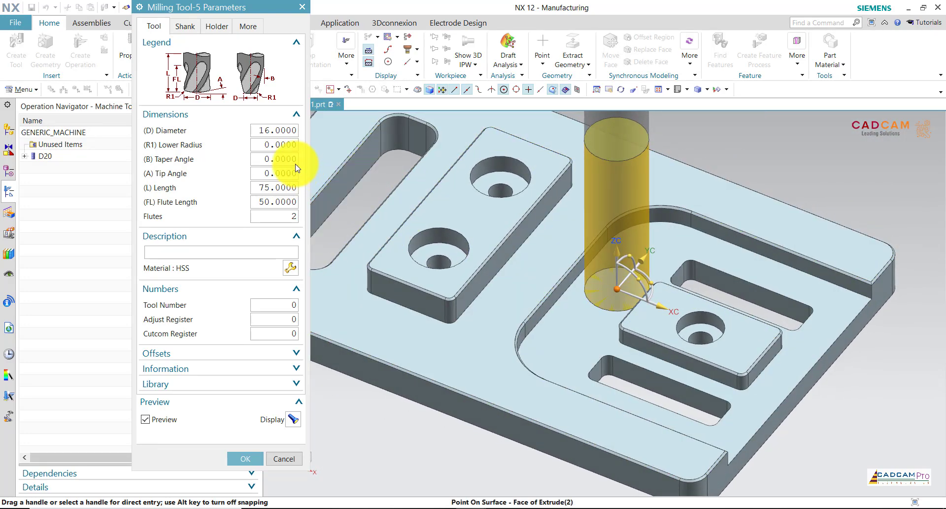
{"action": "left_click", "coordinate": [274, 131]}
{"action": "type", "text": "14"}
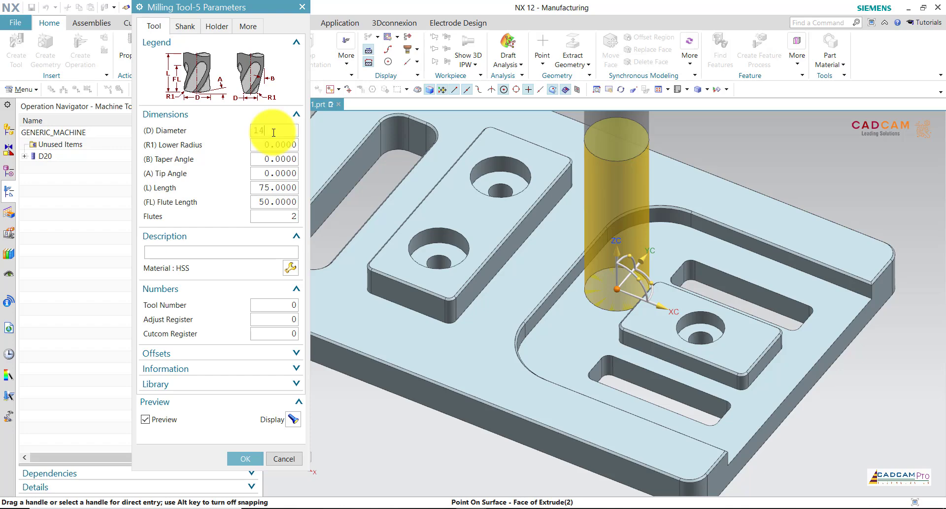
{"action": "key", "text": "Return"}
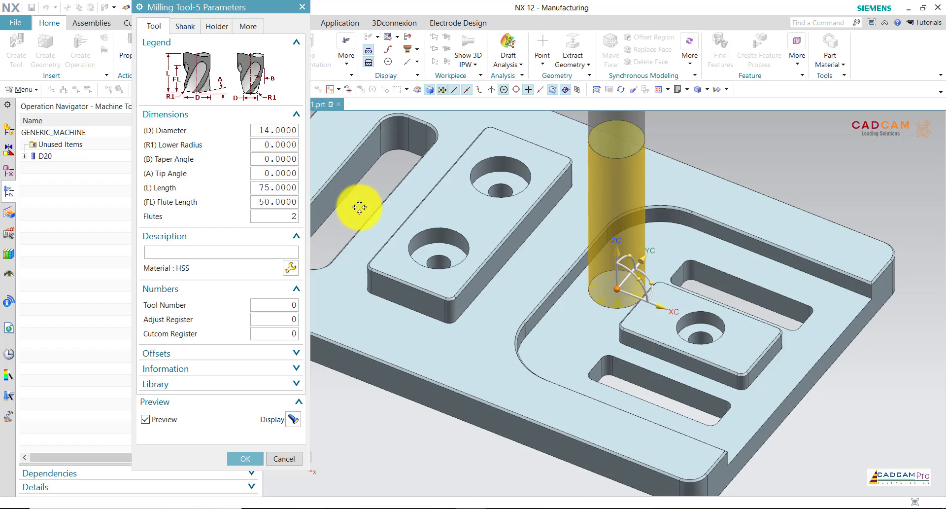
{"action": "mouse_move", "coordinate": [357, 204]}
{"action": "middle_mouse_down"}
{"action": "mouse_move", "coordinate": [629, 253]}
{"action": "mouse_move", "coordinate": [638, 263]}
{"action": "middle_mouse_up"}
{"action": "left_click", "coordinate": [291, 305]}
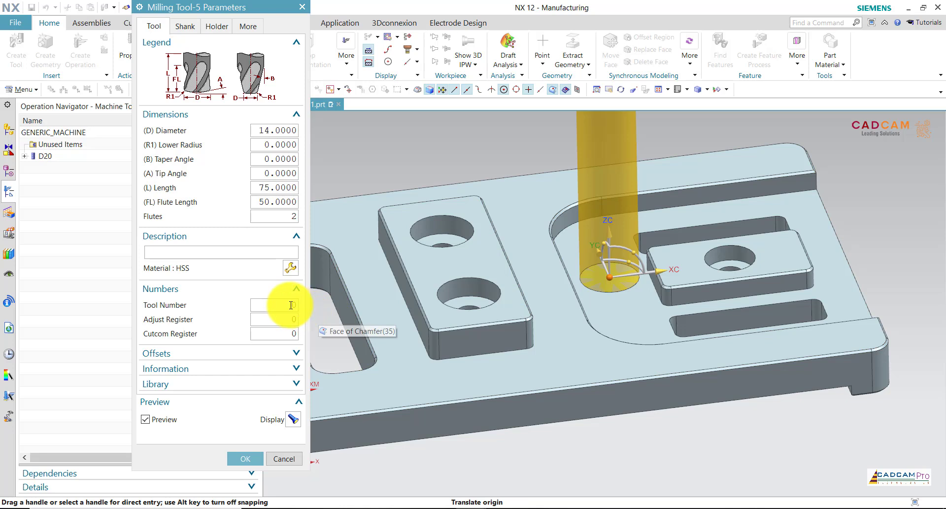
{"action": "type", "text": "2"}
{"action": "left_click", "coordinate": [287, 321]}
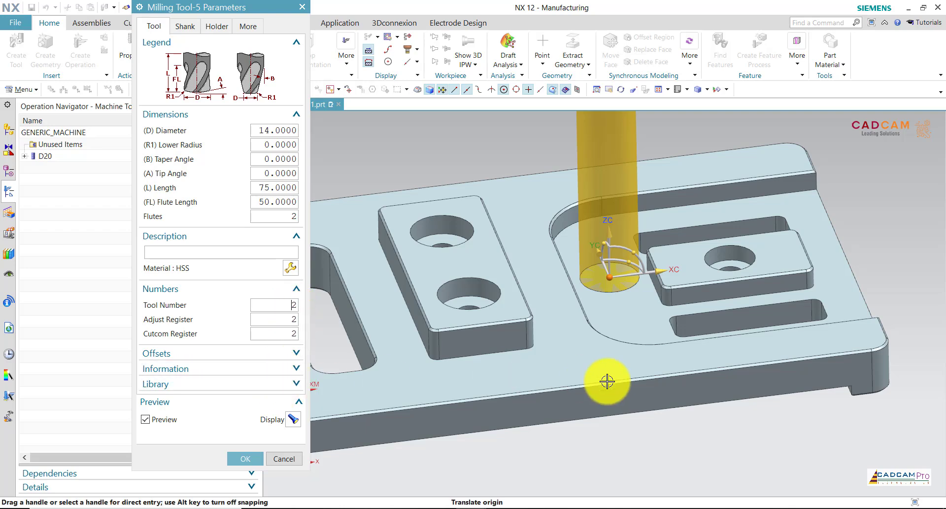
{"action": "key", "text": "Home"}
{"action": "left_click", "coordinate": [256, 458]}
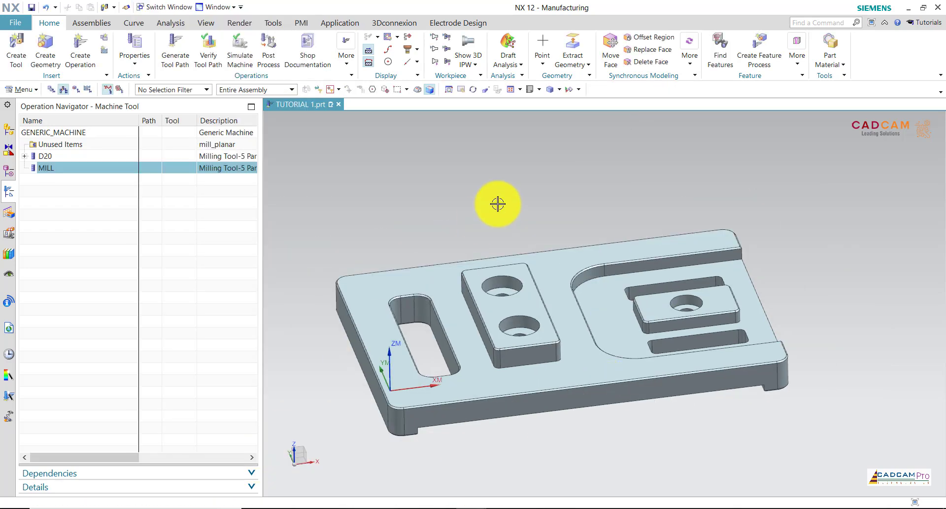
Rename the MILL tool to D14 and return to the Program Order view
{"action": "right_click", "coordinate": [51, 172]}
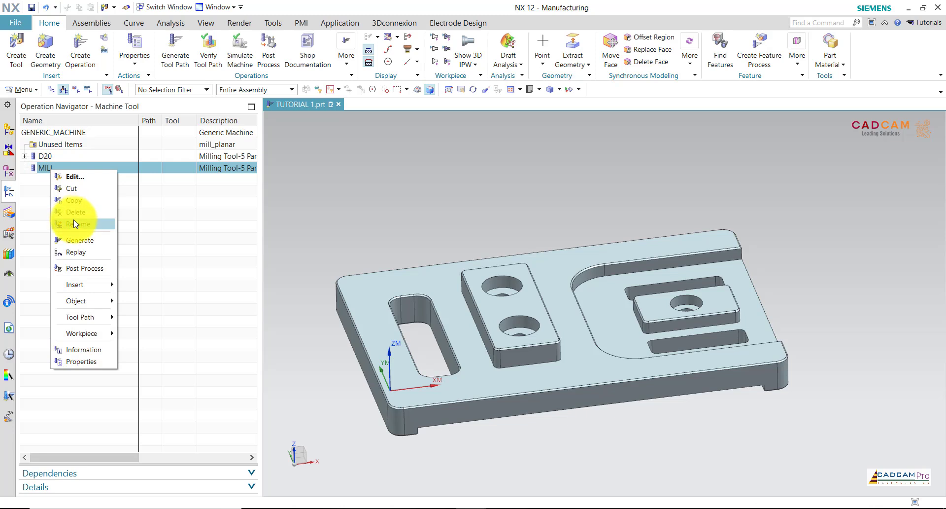
{"action": "left_click", "coordinate": [79, 227]}
{"action": "type", "text": "14"}
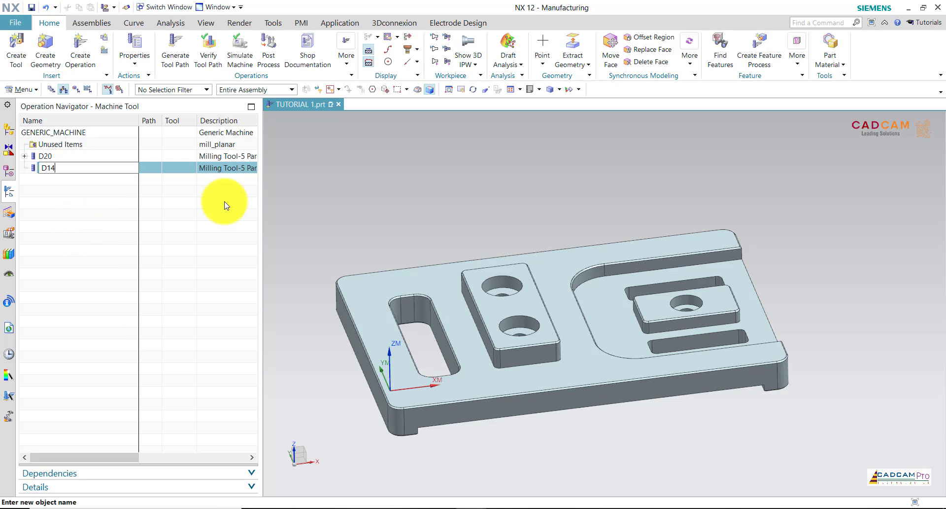
{"action": "left_click", "coordinate": [406, 176]}
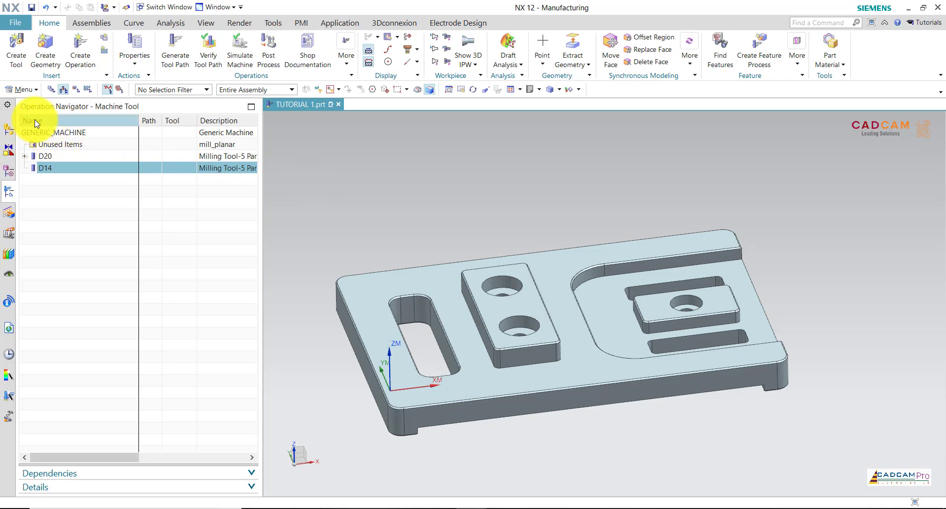
{"action": "left_click", "coordinate": [51, 90]}
Copy PLANAR_MILL and paste a duplicate operation under ROUGH
{"action": "left_click", "coordinate": [73, 180]}
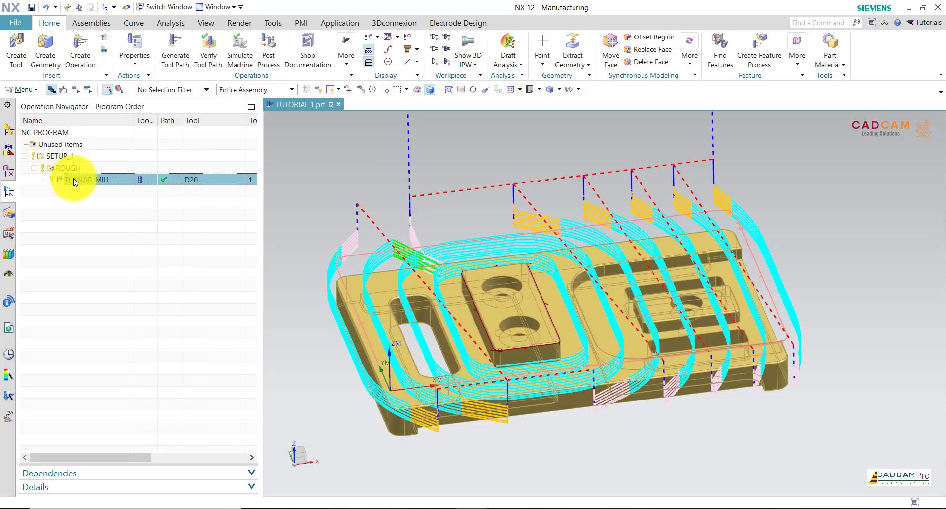
{"action": "scroll", "coordinate": [355, 178], "scroll_direction": "up", "scroll_amount": 2}
{"action": "middle_click_drag", "start_coordinate": [364, 184], "coordinate": [336, 186]}
{"action": "left_click", "coordinate": [334, 186]}
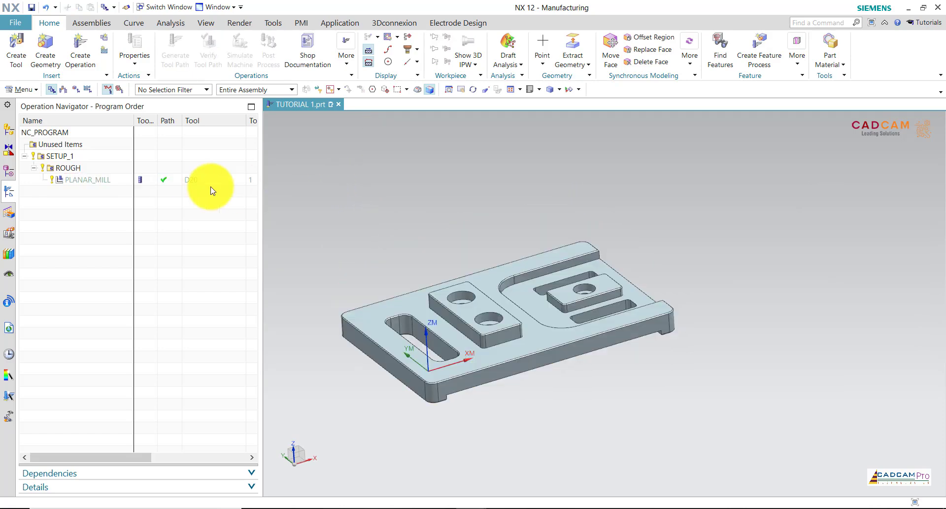
{"action": "left_click", "coordinate": [80, 179]}
{"action": "right_click", "coordinate": [80, 179]}
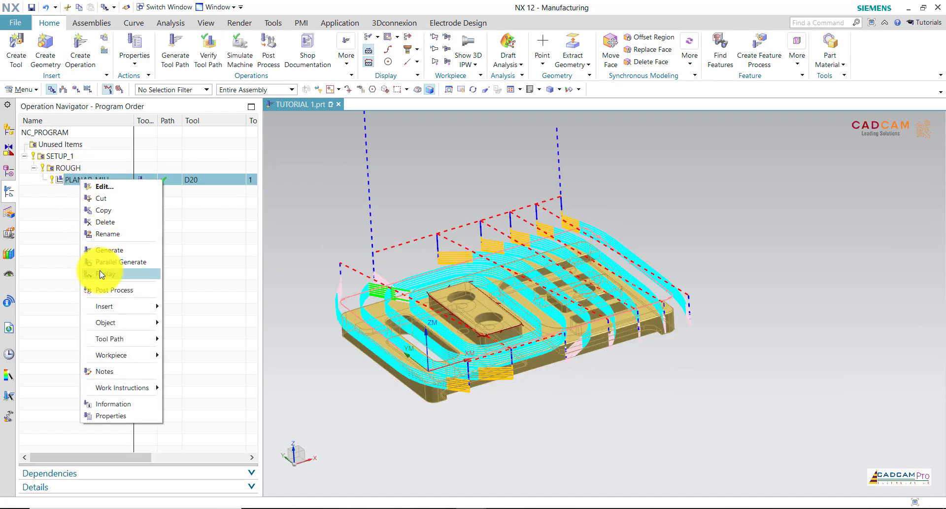
{"action": "left_click", "coordinate": [112, 211]}
{"action": "right_click", "coordinate": [81, 180]}
{"action": "left_click", "coordinate": [110, 227]}
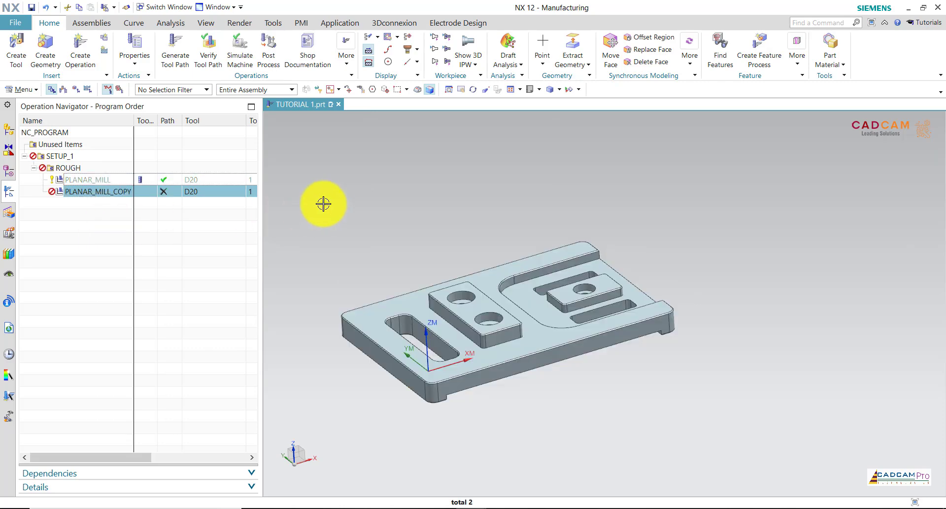
Open PLANAR_MILL_COPY's Planar Mill settings for editing
{"action": "mouse_move", "coordinate": [362, 207]}
{"action": "middle_mouse_down"}
{"action": "mouse_move", "coordinate": [545, 287]}
{"action": "mouse_move", "coordinate": [622, 210]}
{"action": "middle_mouse_up"}
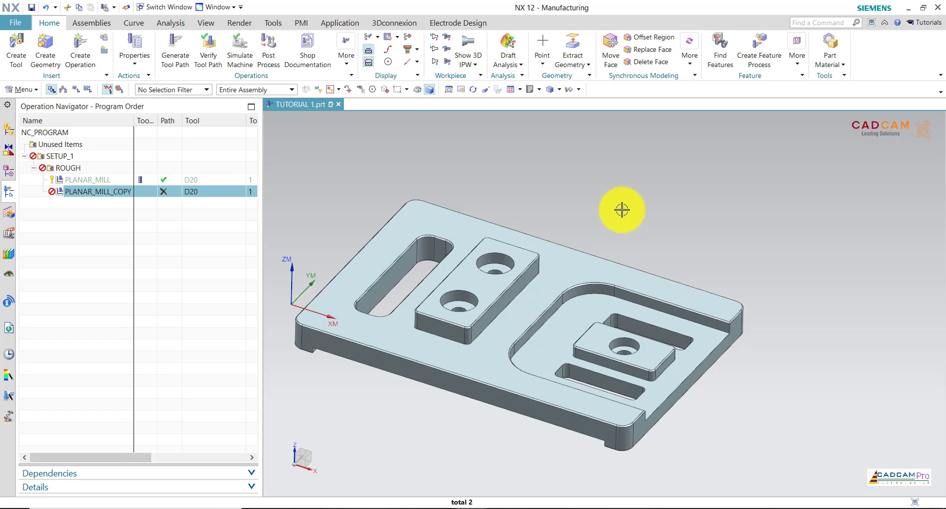
{"action": "middle_click_drag", "start_coordinate": [603, 210], "coordinate": [602, 197]}
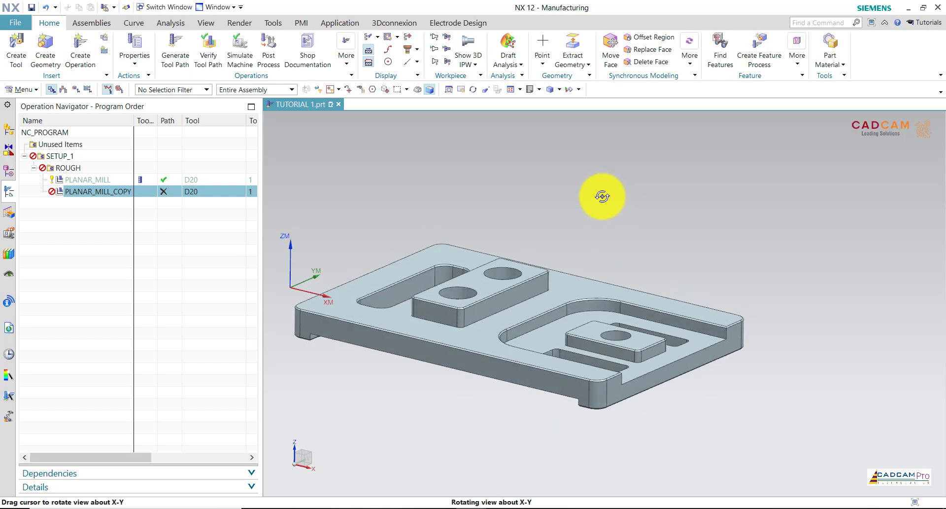
{"action": "right_click", "coordinate": [110, 192]}
{"action": "left_click", "coordinate": [190, 199]}
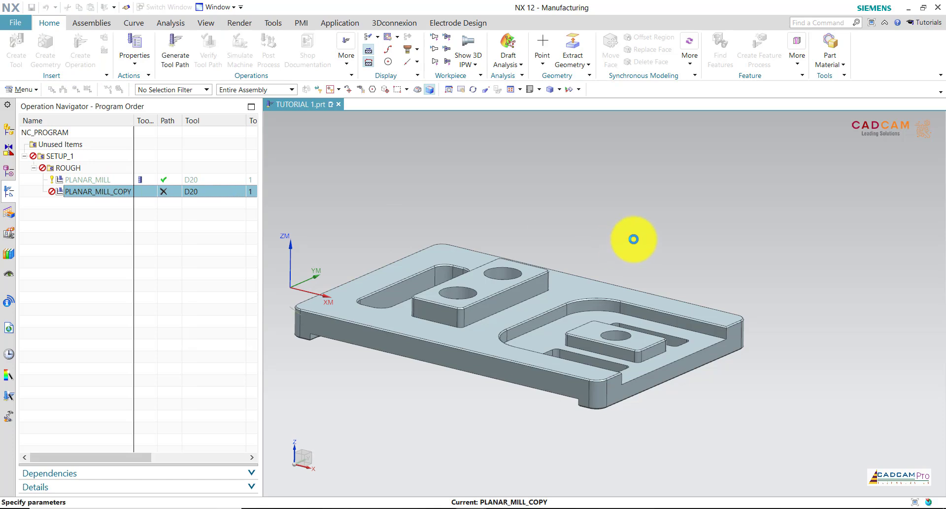
{"action": "scroll", "coordinate": [633, 239], "scroll_direction": "up", "scroll_amount": 5}
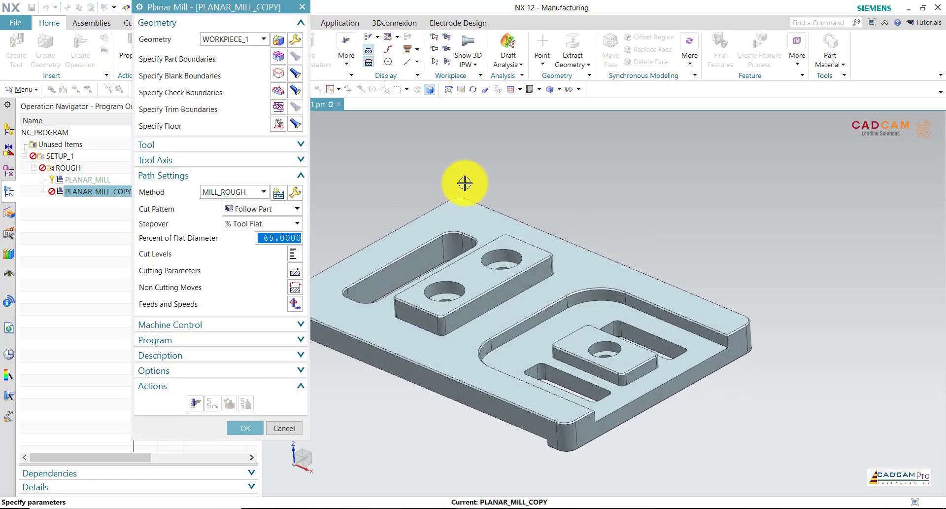
Delete the copy's old blank boundary and switch the selection method to Curves
{"action": "left_click", "coordinate": [278, 75]}
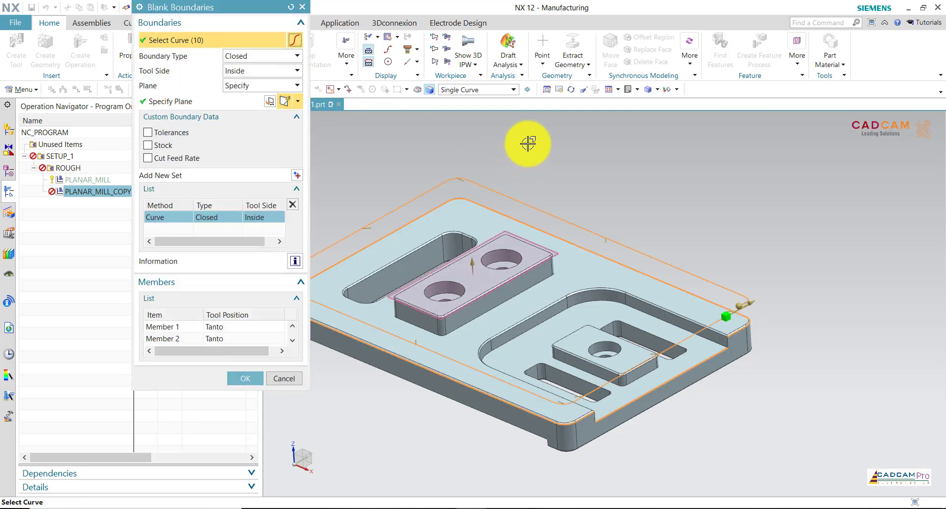
{"action": "left_click", "coordinate": [293, 203]}
{"action": "left_click", "coordinate": [258, 39]}
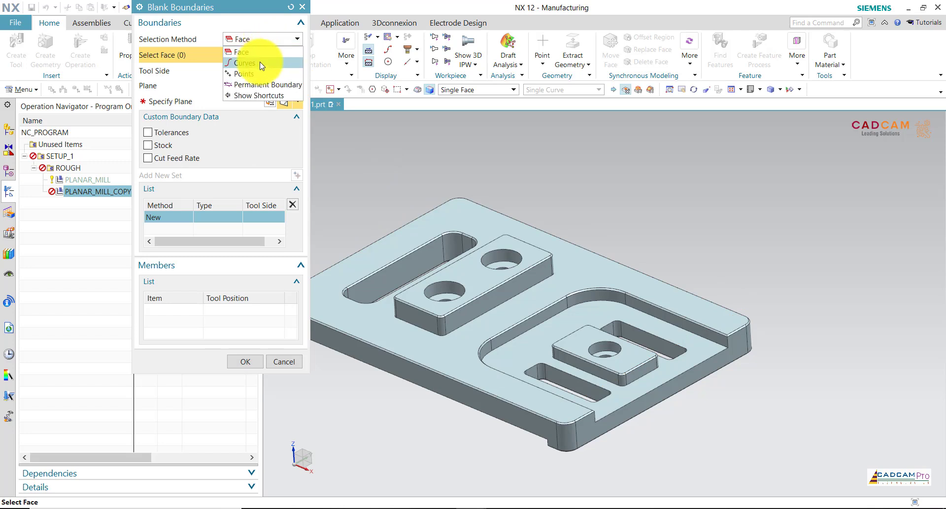
{"action": "left_click", "coordinate": [261, 65]}
{"action": "scroll", "coordinate": [650, 201], "scroll_direction": "down", "scroll_amount": 2}
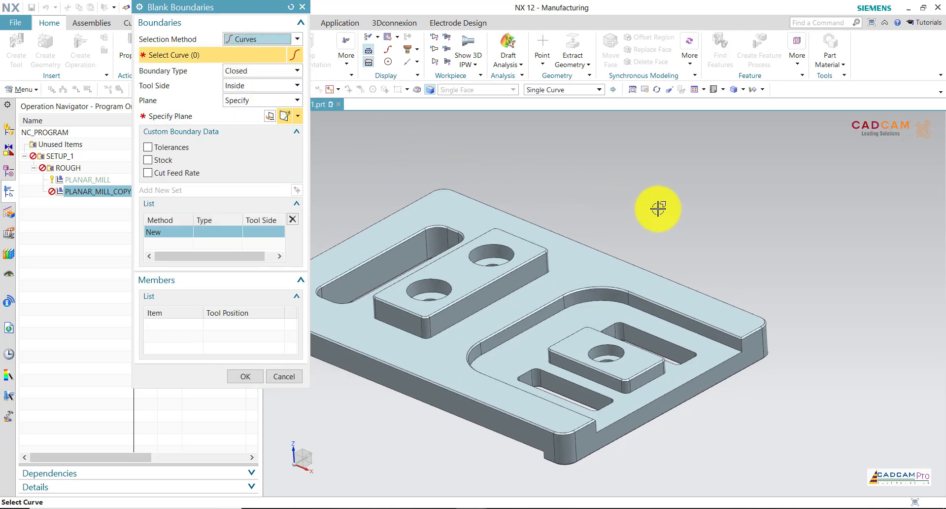
{"action": "scroll", "coordinate": [676, 212], "scroll_direction": "down", "scroll_amount": 2}
{"action": "scroll", "coordinate": [676, 212], "scroll_direction": "down", "scroll_amount": 1}
{"action": "scroll", "coordinate": [677, 212], "scroll_direction": "down", "scroll_amount": 1}
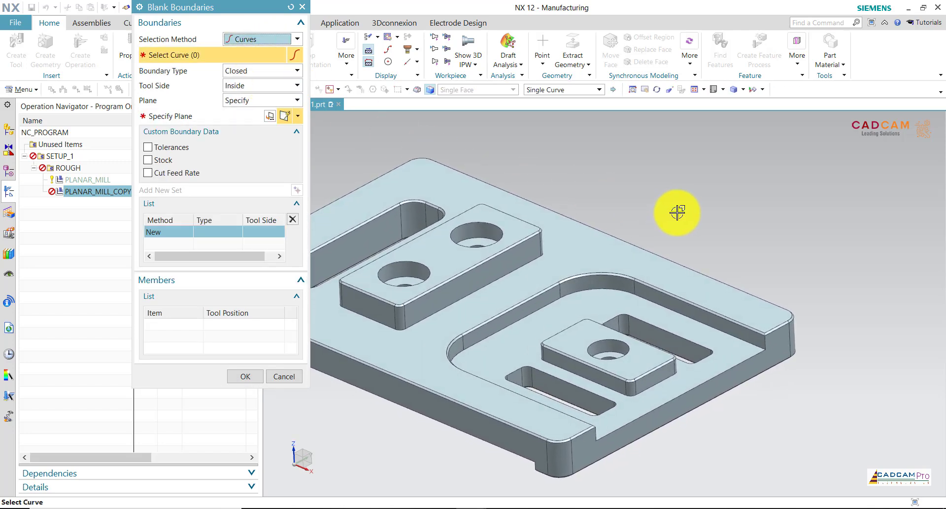
{"action": "scroll", "coordinate": [776, 355], "scroll_direction": "down", "scroll_amount": 1}
{"action": "scroll", "coordinate": [775, 353], "scroll_direction": "down", "scroll_amount": 1}
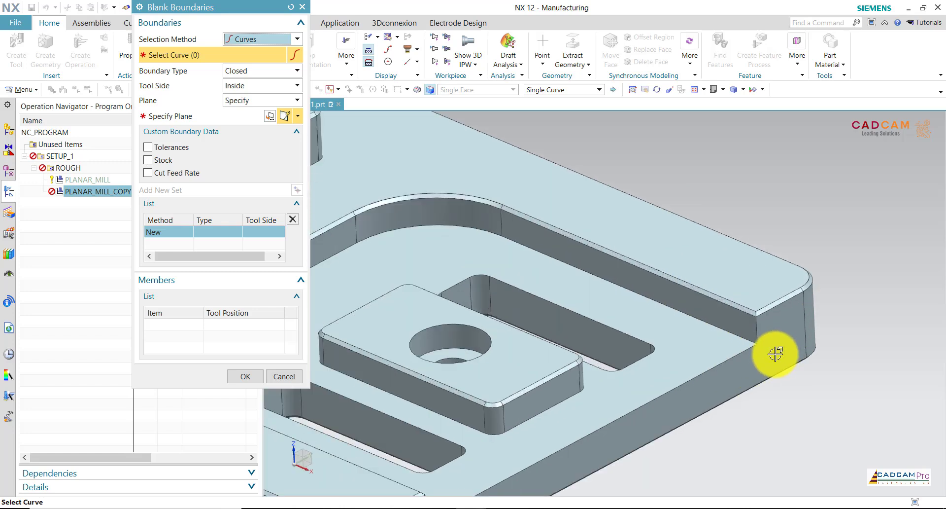
Pick the six large-pocket edges to form a closed blank boundary loop
{"action": "left_click", "coordinate": [752, 315]}
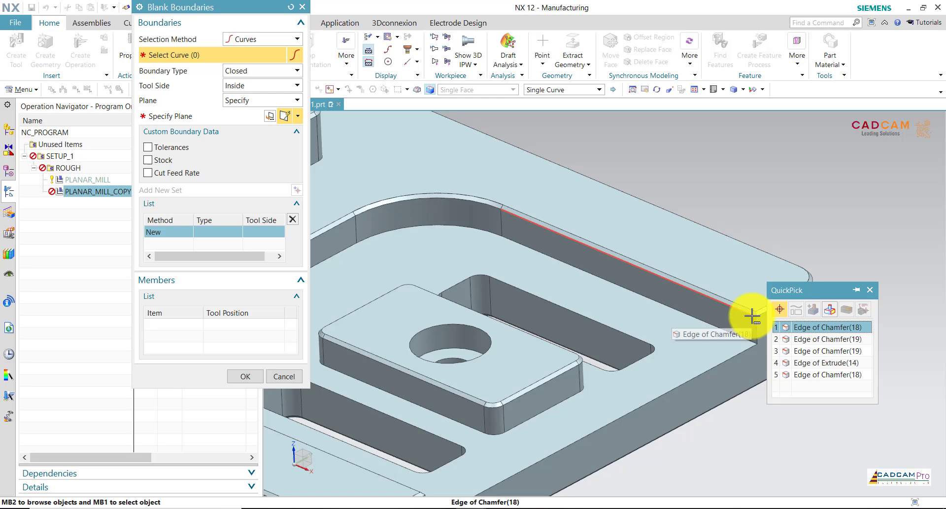
{"action": "left_click", "coordinate": [792, 326]}
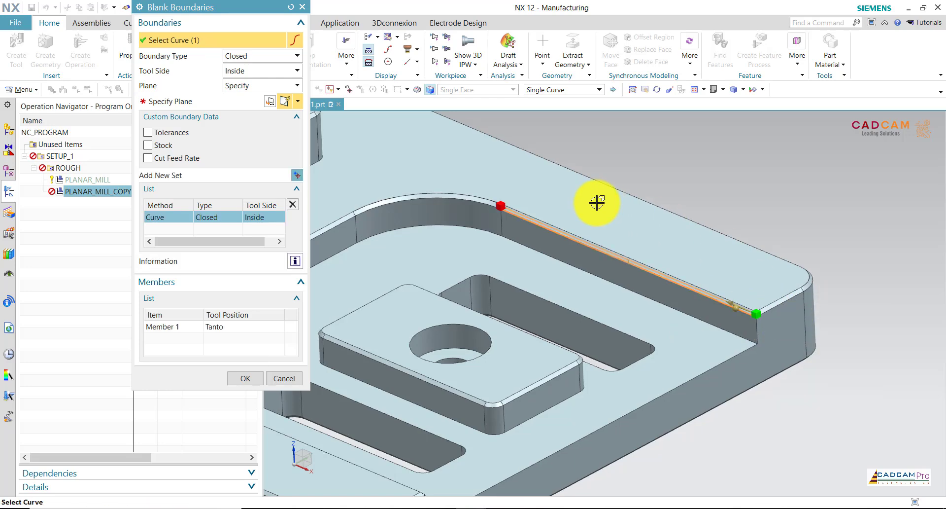
{"action": "middle_click_drag", "start_coordinate": [598, 203], "coordinate": [575, 192]}
{"action": "left_click", "coordinate": [576, 193]}
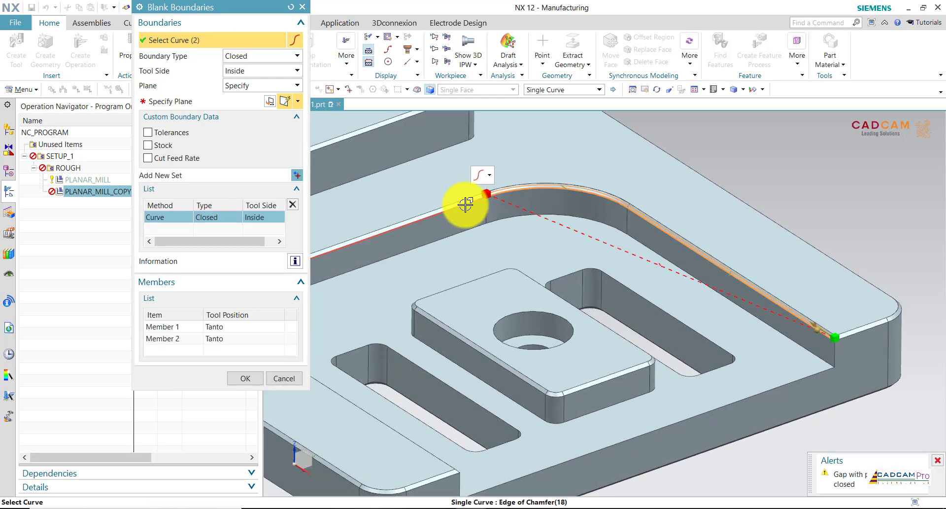
{"action": "left_click", "coordinate": [472, 209]}
{"action": "mouse_move", "coordinate": [473, 211]}
{"action": "middle_mouse_down"}
{"action": "mouse_move", "coordinate": [492, 209]}
{"action": "mouse_move", "coordinate": [559, 154]}
{"action": "middle_mouse_up"}
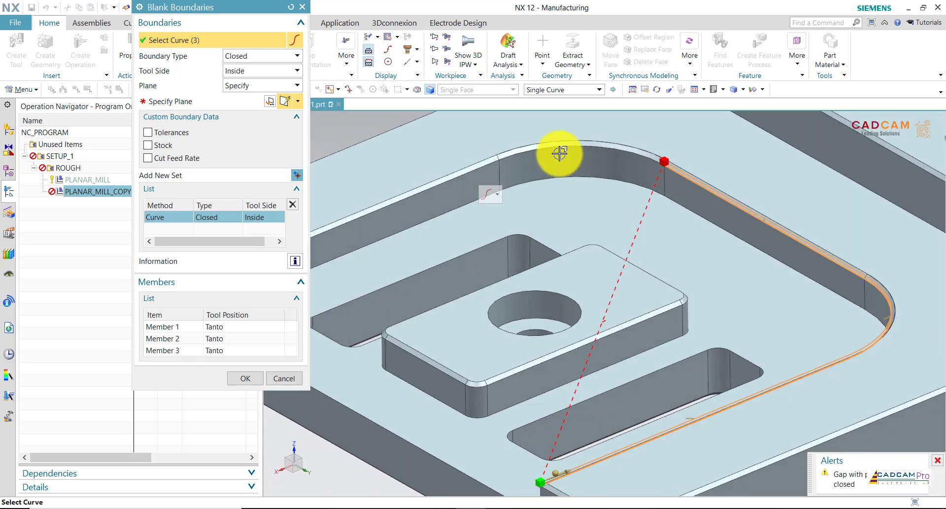
{"action": "left_click", "coordinate": [458, 176]}
{"action": "mouse_move", "coordinate": [457, 177]}
{"action": "middle_mouse_down"}
{"action": "mouse_move", "coordinate": [586, 177]}
{"action": "mouse_move", "coordinate": [415, 241]}
{"action": "middle_mouse_up"}
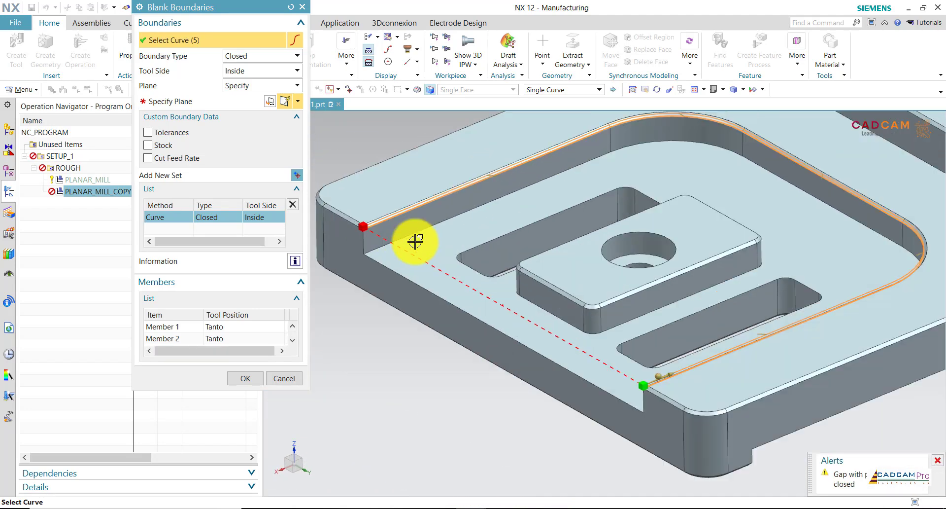
{"action": "left_click", "coordinate": [380, 263]}
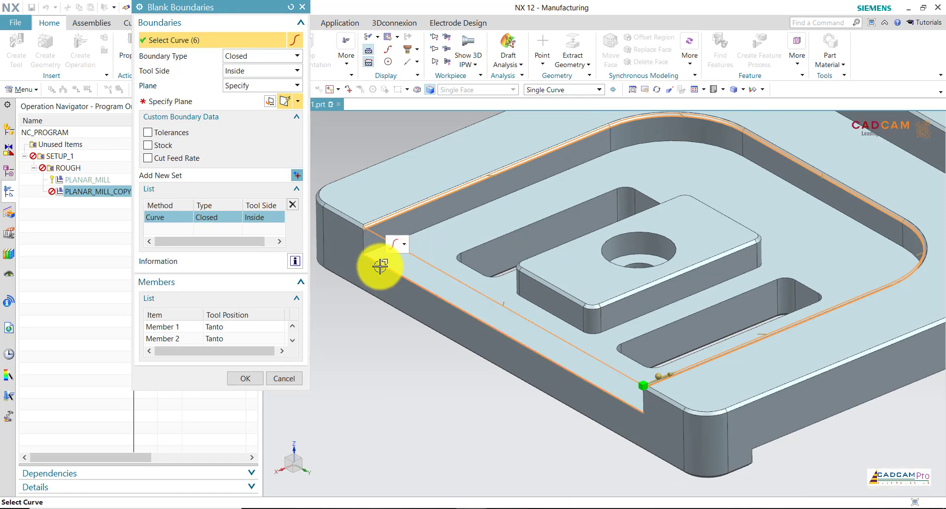
{"action": "mouse_move", "coordinate": [418, 324]}
{"action": "middle_mouse_down"}
{"action": "mouse_move", "coordinate": [585, 312]}
{"action": "mouse_move", "coordinate": [551, 311]}
{"action": "mouse_move", "coordinate": [559, 312]}
{"action": "middle_mouse_up"}
{"action": "scroll", "coordinate": [824, 310], "scroll_direction": "up", "scroll_amount": 5}
{"action": "scroll", "coordinate": [802, 299], "scroll_direction": "up", "scroll_amount": 3}
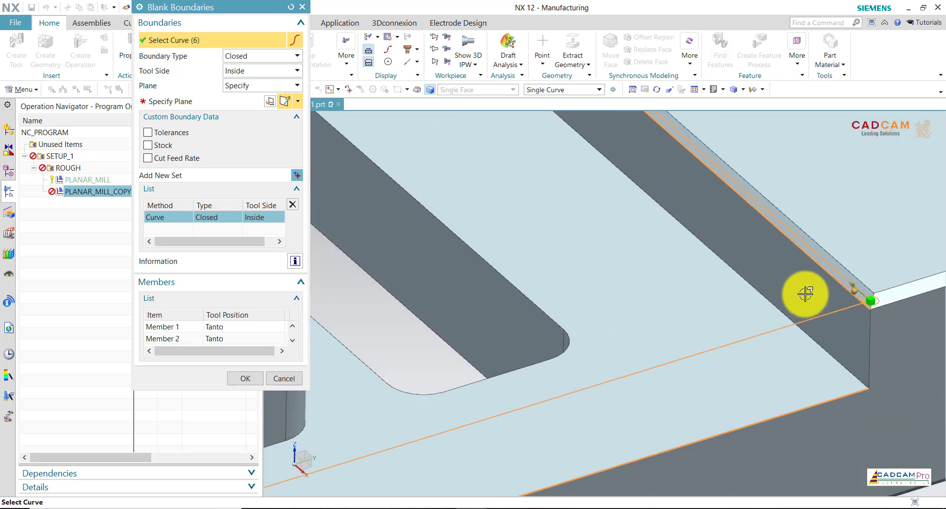
{"action": "scroll", "coordinate": [820, 295], "scroll_direction": "down", "scroll_amount": 5}
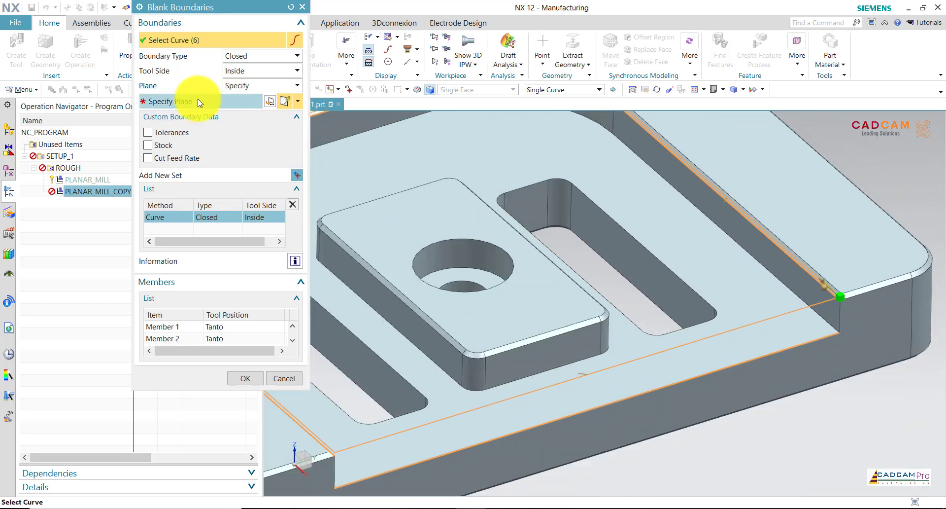
Place the blank boundary on the part's top face and accept it
{"action": "left_click", "coordinate": [188, 101]}
{"action": "left_click", "coordinate": [796, 211]}
{"action": "scroll", "coordinate": [585, 253], "scroll_direction": "down", "scroll_amount": 3}
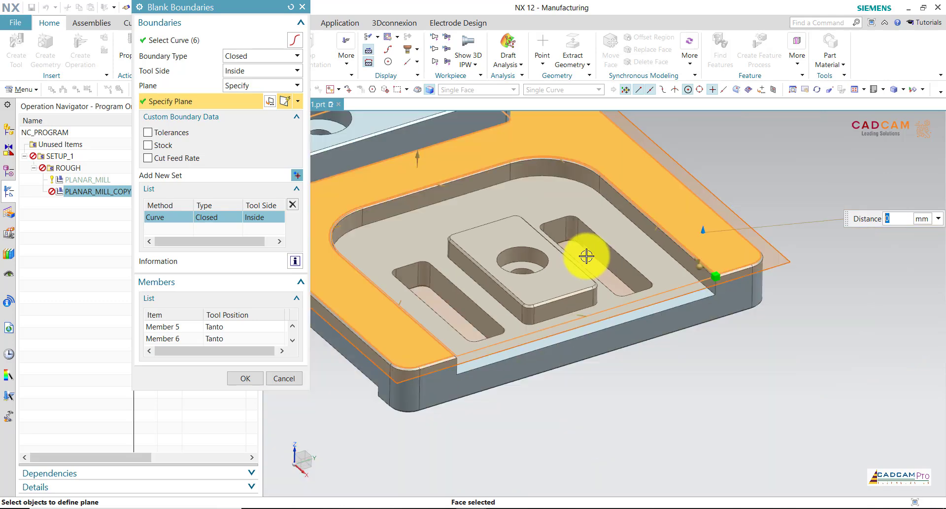
{"action": "scroll", "coordinate": [583, 242], "scroll_direction": "up", "scroll_amount": 2}
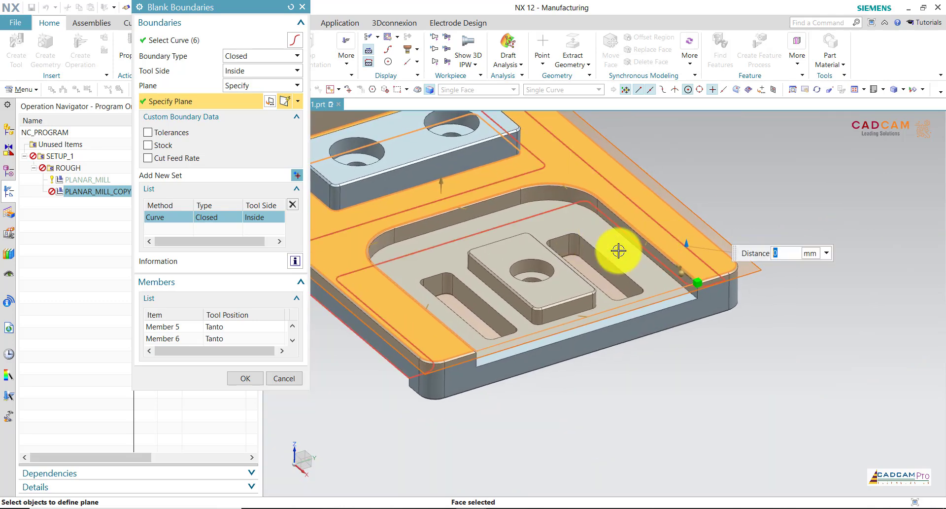
{"action": "left_click", "coordinate": [246, 377]}
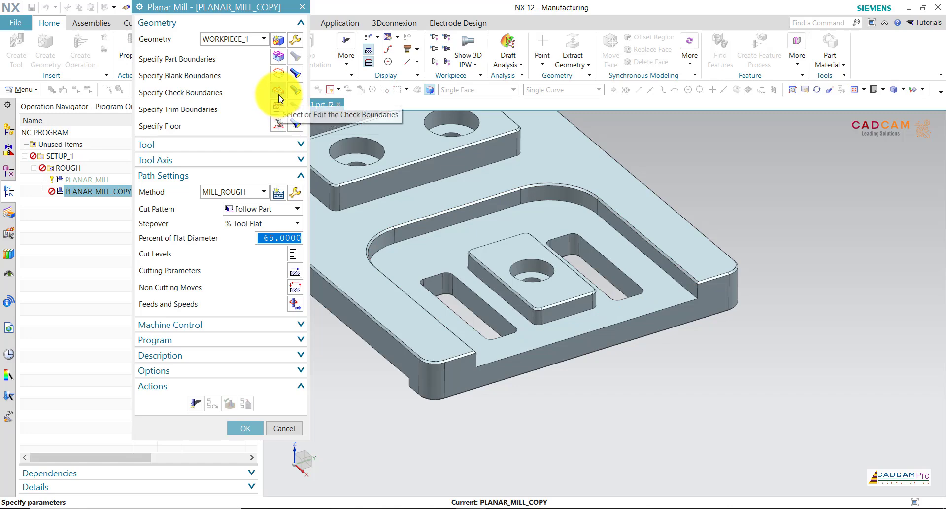
Replace the old check boundary with the boss chamfer chain, using Curves with Tangent Curves
{"action": "left_click", "coordinate": [279, 97]}
{"action": "left_click", "coordinate": [482, 185]}
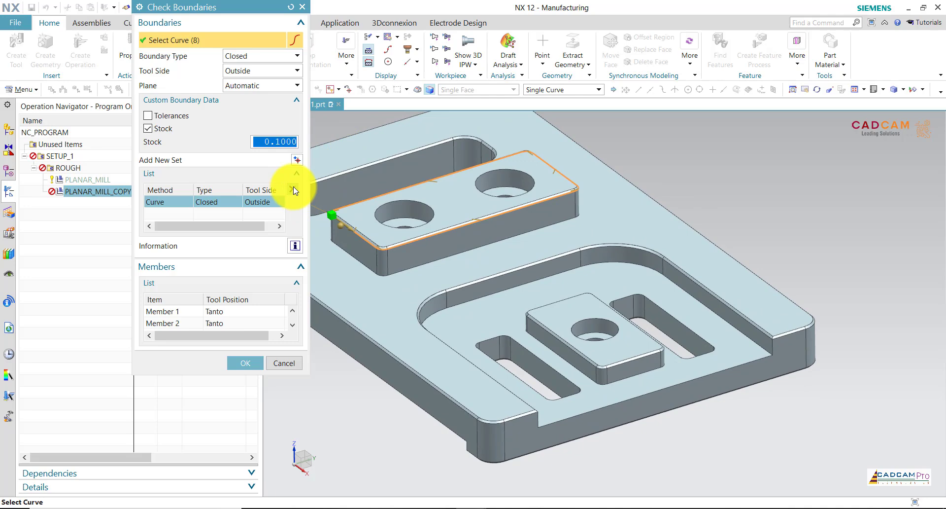
{"action": "left_click", "coordinate": [293, 189]}
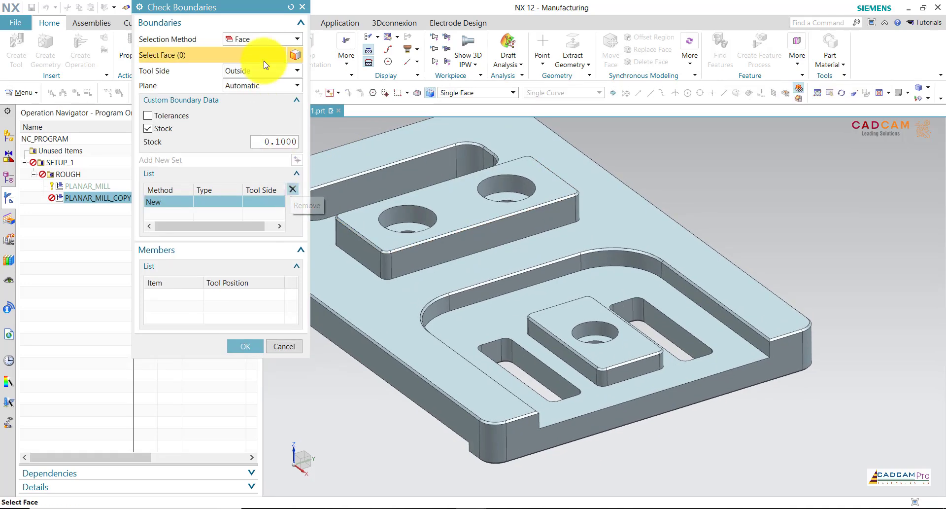
{"action": "left_click", "coordinate": [259, 41]}
{"action": "left_click", "coordinate": [245, 63]}
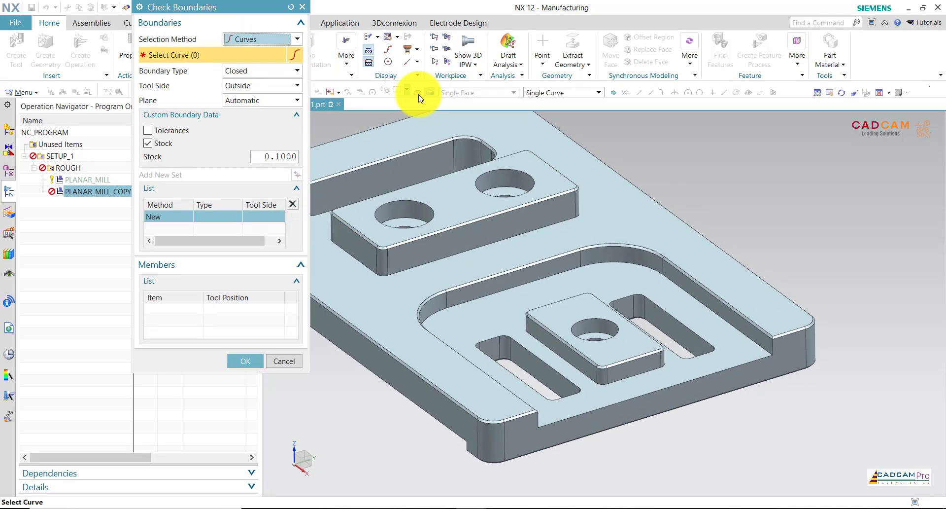
{"action": "left_click", "coordinate": [554, 91]}
{"action": "left_click", "coordinate": [552, 134]}
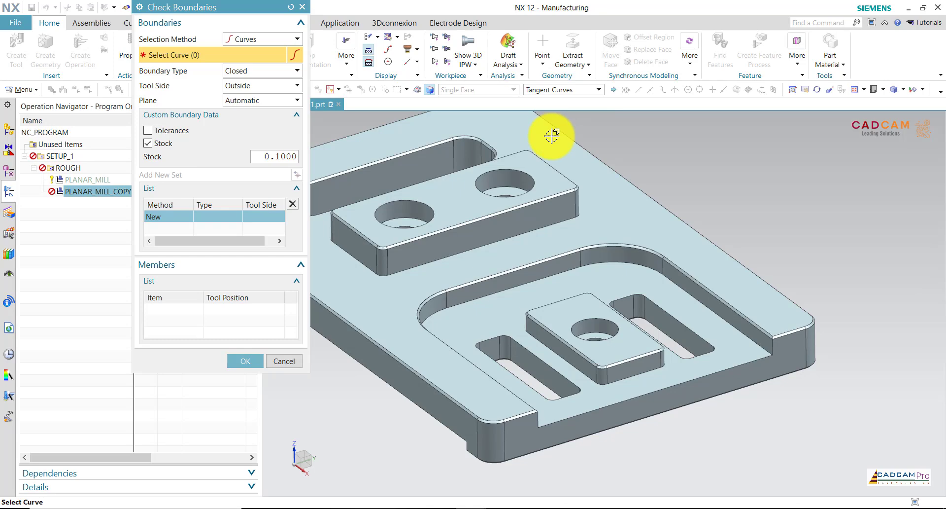
{"action": "middle_click", "coordinate": [565, 343]}
{"action": "scroll", "coordinate": [541, 339], "scroll_direction": "down", "scroll_amount": 3}
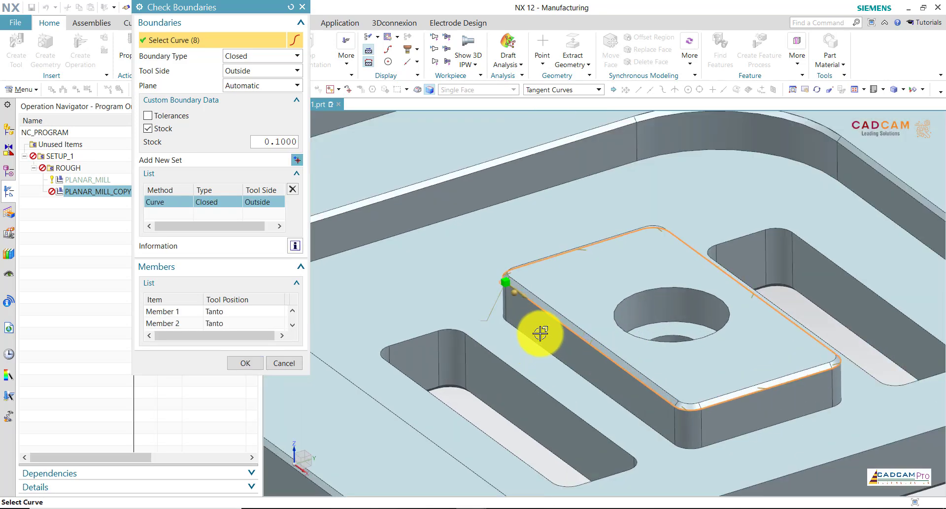
{"action": "scroll", "coordinate": [493, 276], "scroll_direction": "up", "scroll_amount": 3}
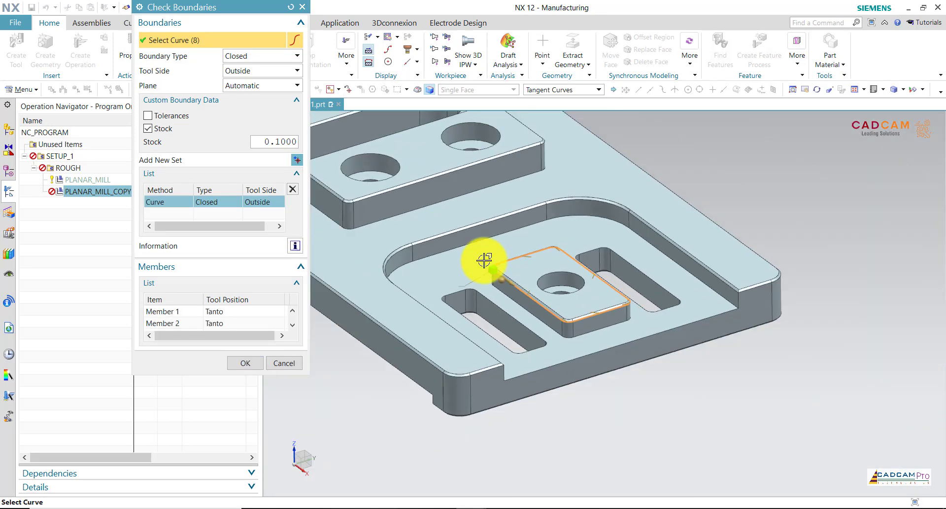
Add a second check boundary set along the pocket rim and confirm
{"action": "left_click", "coordinate": [297, 161]}
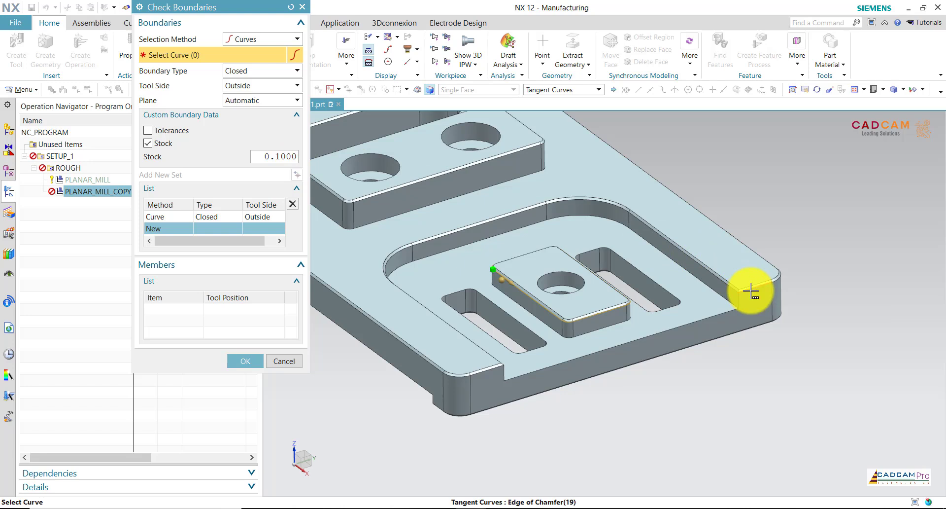
{"action": "left_click", "coordinate": [751, 291]}
{"action": "left_click", "coordinate": [798, 302]}
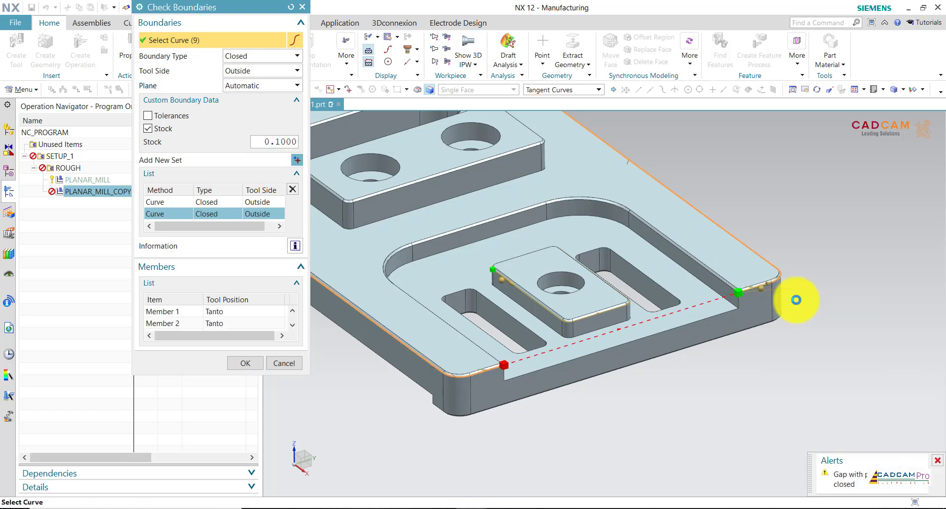
{"action": "middle_click_drag", "start_coordinate": [609, 333], "coordinate": [383, 270]}
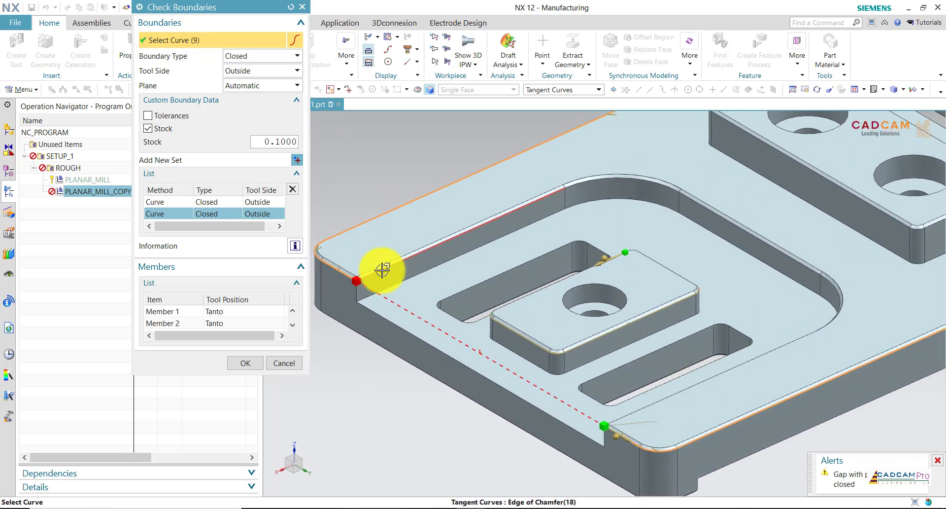
{"action": "left_click", "coordinate": [382, 270]}
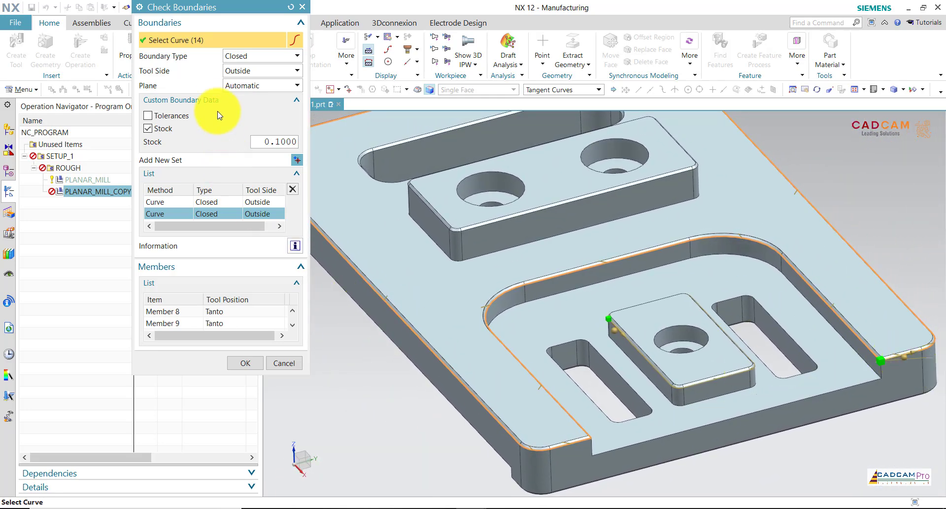
{"action": "left_click", "coordinate": [246, 364]}
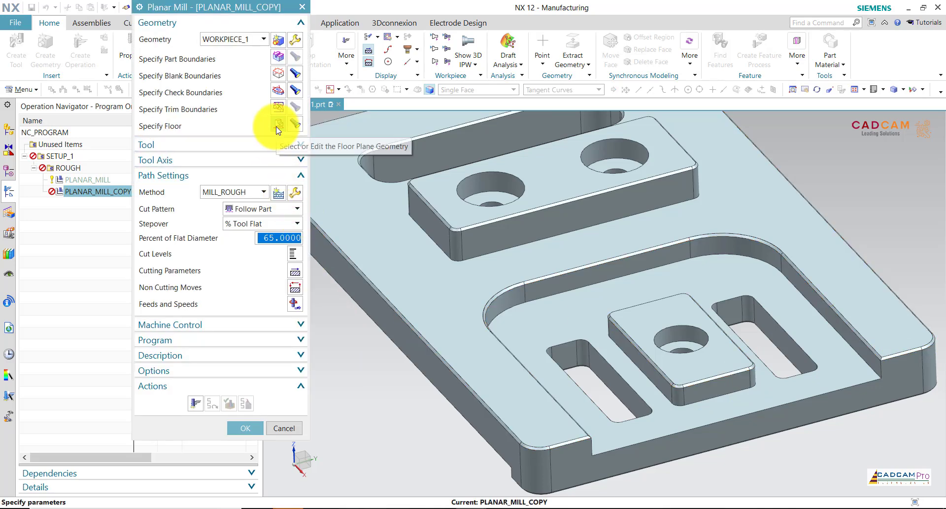
Set the floor to the pocket bottom face
{"action": "left_click", "coordinate": [278, 128]}
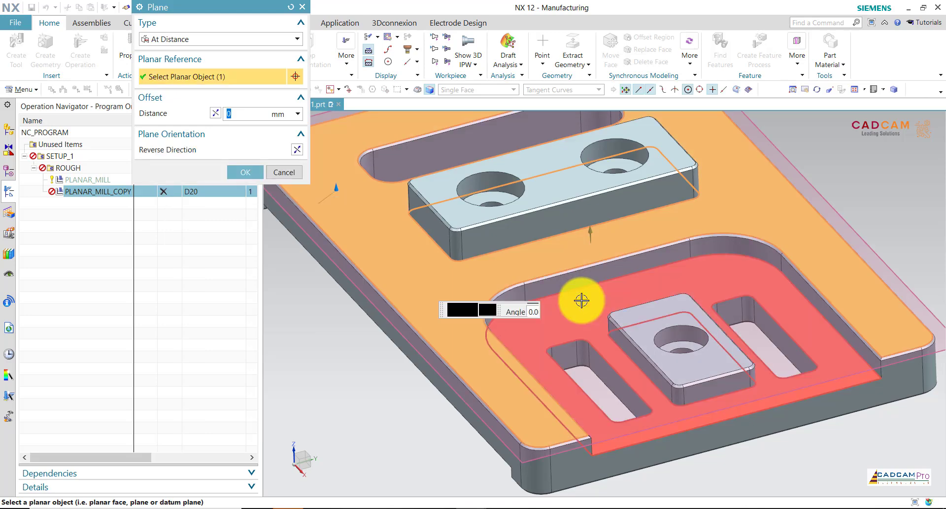
{"action": "left_click", "coordinate": [580, 302]}
{"action": "left_click", "coordinate": [250, 174]}
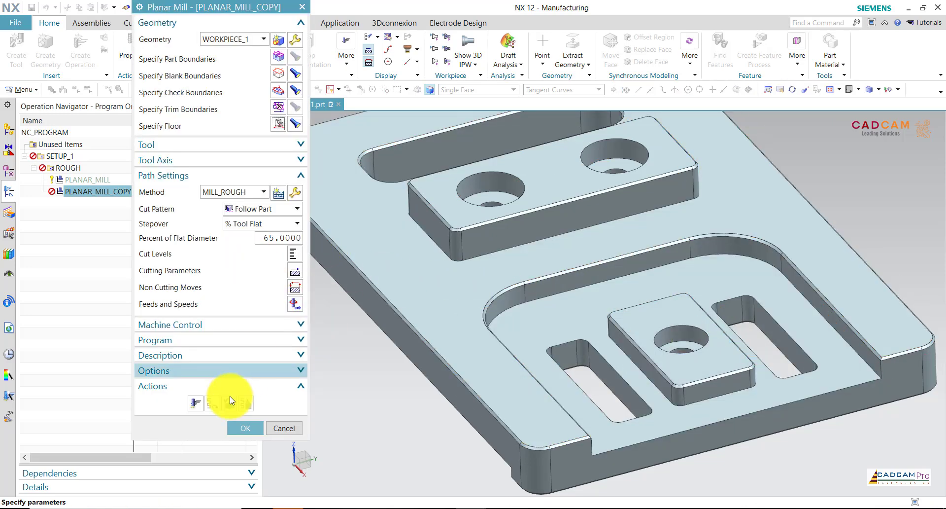
Switch PLANAR_MILL_COPY's tool to D14, regenerate its toolpath, and accept the operation
{"action": "left_click", "coordinate": [196, 403]}
{"action": "middle_click", "coordinate": [337, 402]}
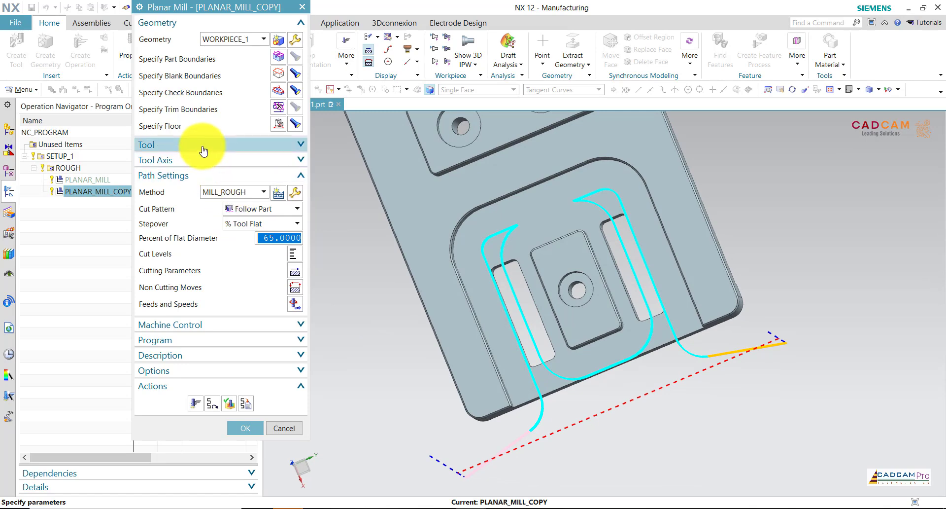
{"action": "left_click", "coordinate": [200, 144]}
{"action": "left_click", "coordinate": [238, 161]}
{"action": "left_click", "coordinate": [224, 185]}
{"action": "middle_click", "coordinate": [253, 217]}
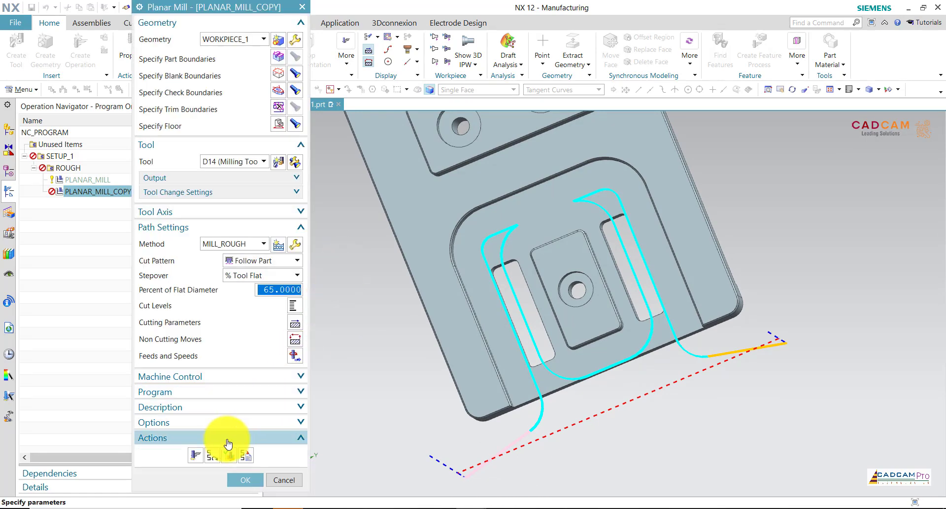
{"action": "middle_click", "coordinate": [339, 406]}
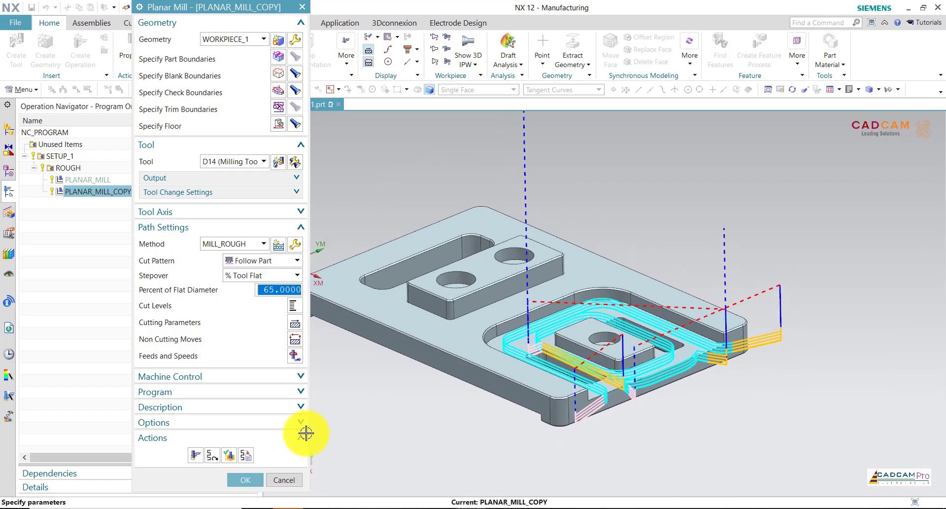
{"action": "left_click", "coordinate": [247, 480]}
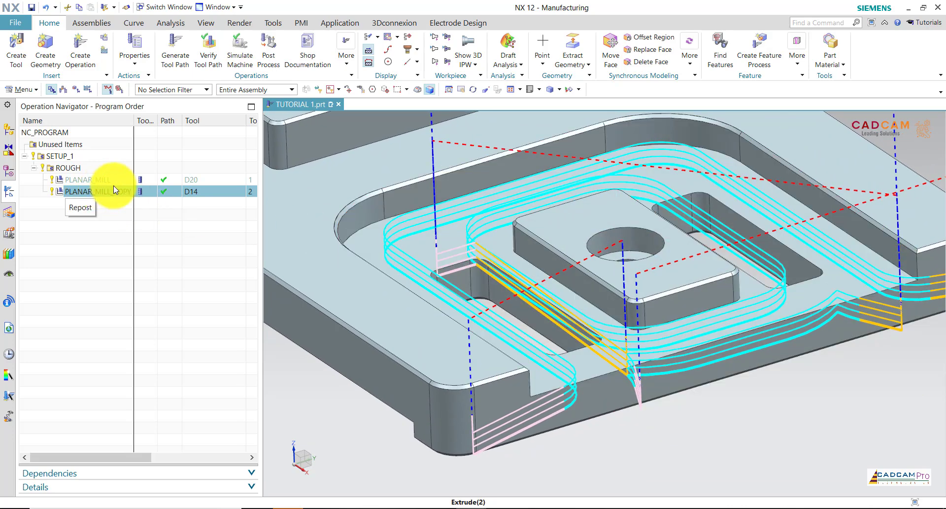
Verify both check boundaries carry 0.1 stock, then start the PLANAR_MILL_COPY toolpath replay
{"action": "right_click", "coordinate": [109, 198]}
{"action": "left_click", "coordinate": [226, 194]}
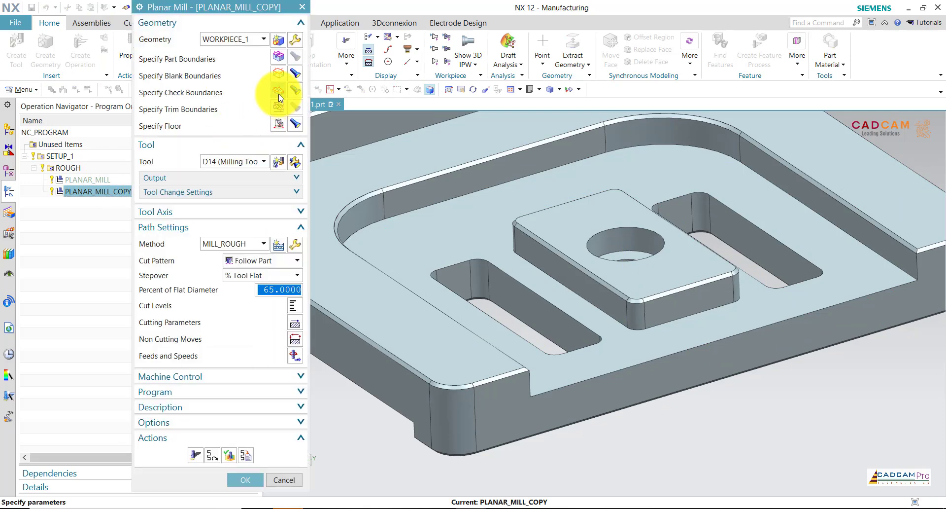
{"action": "left_click", "coordinate": [279, 93]}
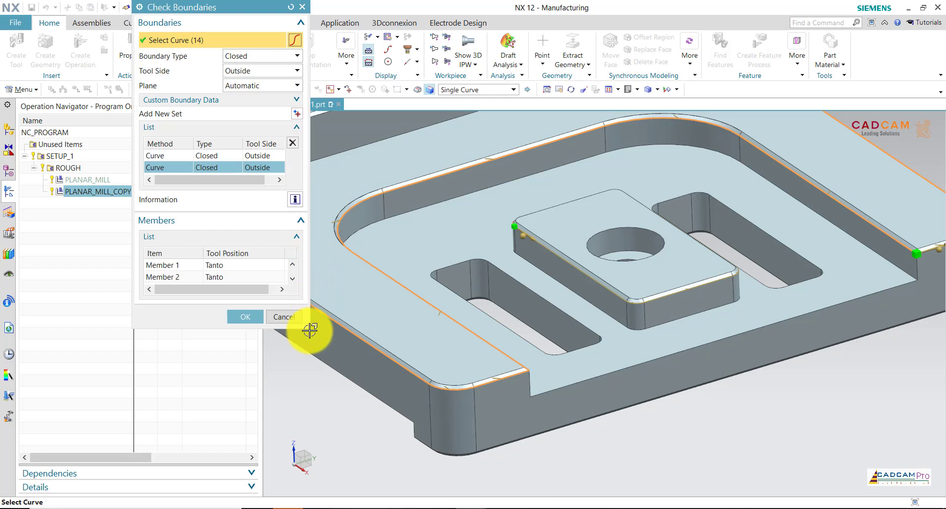
{"action": "left_click_drag", "start_coordinate": [308, 329], "coordinate": [325, 375]}
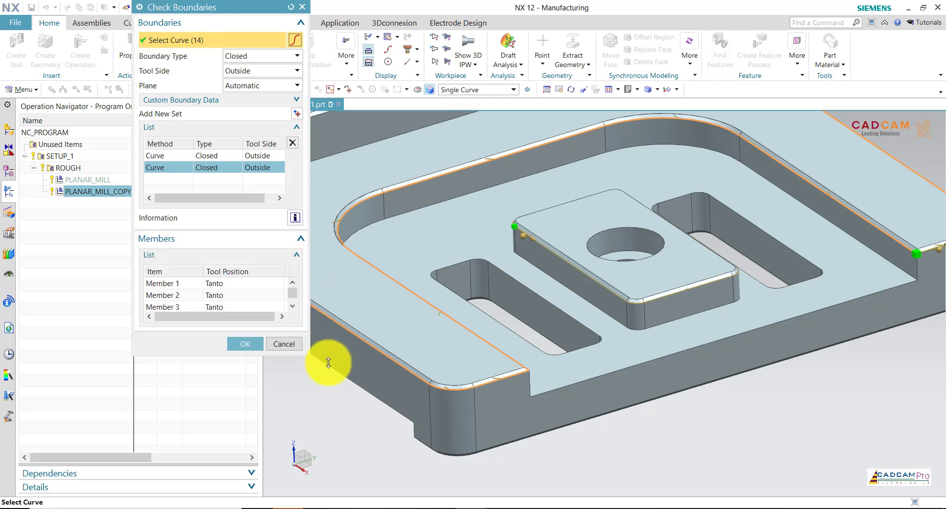
{"action": "left_click", "coordinate": [197, 100]}
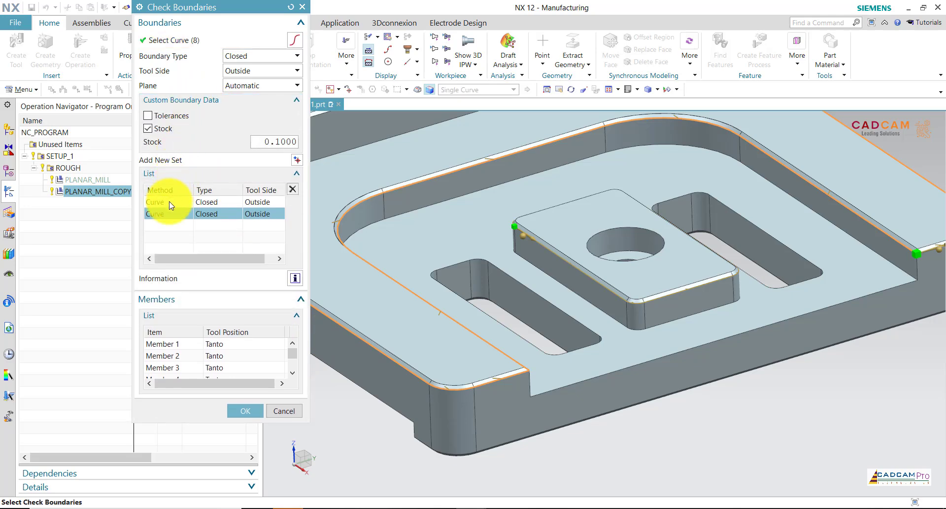
{"action": "left_click", "coordinate": [158, 202]}
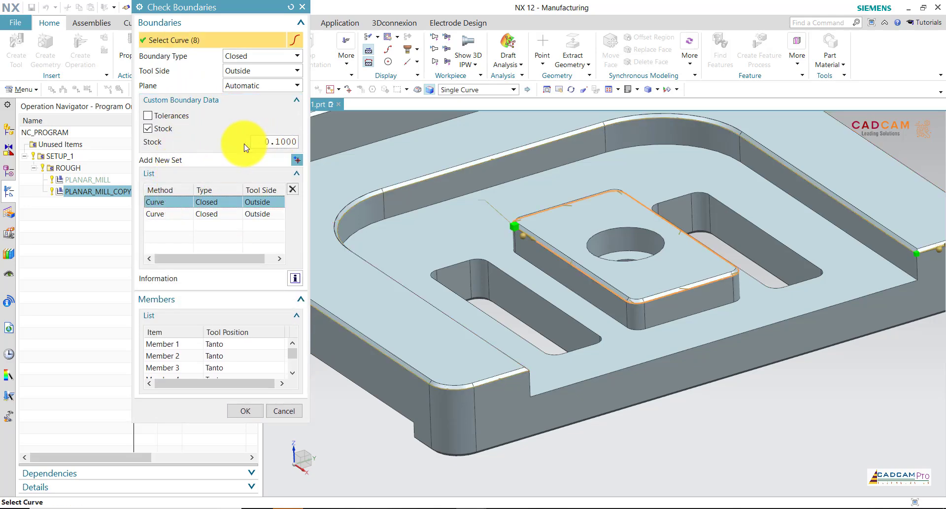
{"action": "left_click", "coordinate": [168, 214]}
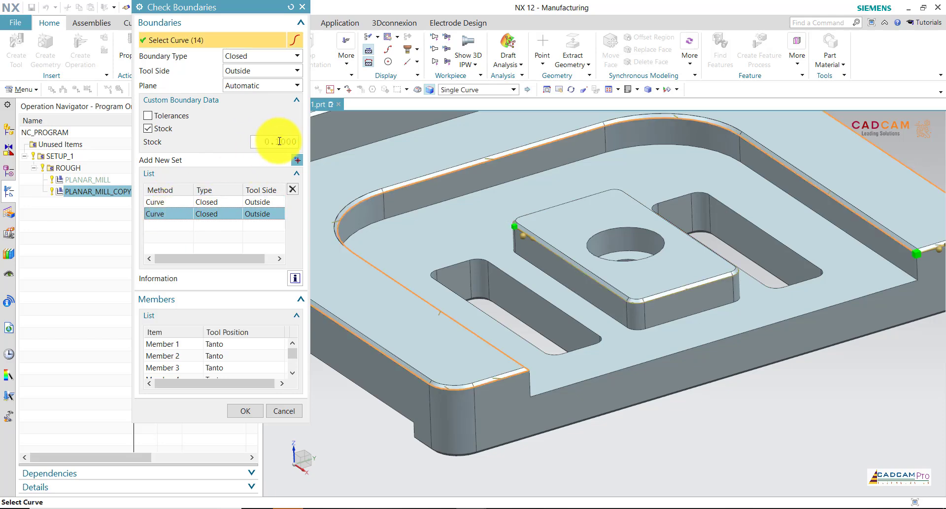
{"action": "left_click", "coordinate": [276, 414]}
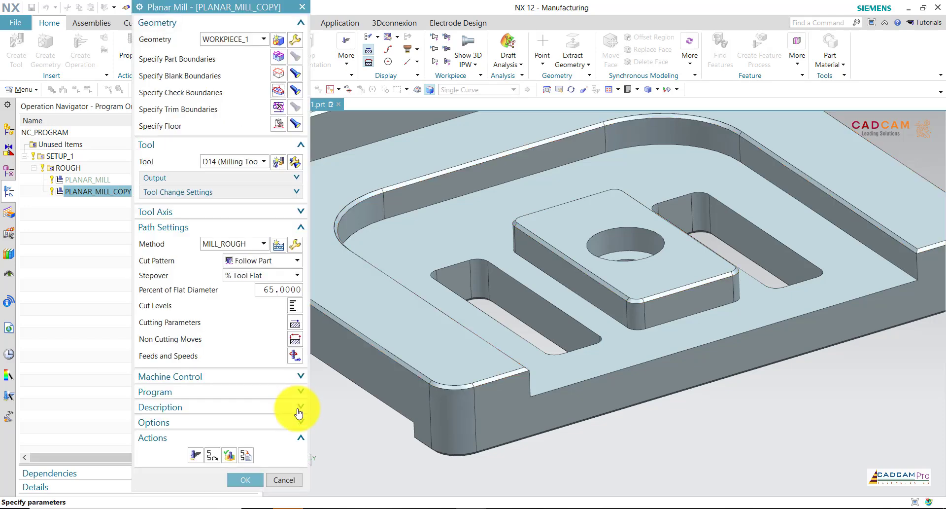
{"action": "left_click", "coordinate": [232, 457]}
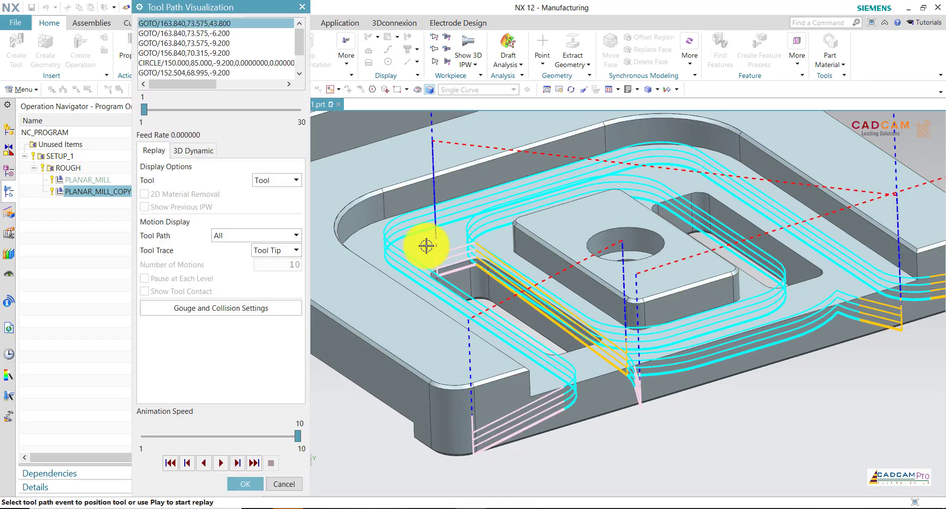
Zoom in on the replayed tool and view the part from the top
{"action": "scroll", "coordinate": [386, 251], "scroll_direction": "down", "scroll_amount": 5}
{"action": "scroll", "coordinate": [394, 246], "scroll_direction": "down", "scroll_amount": 2}
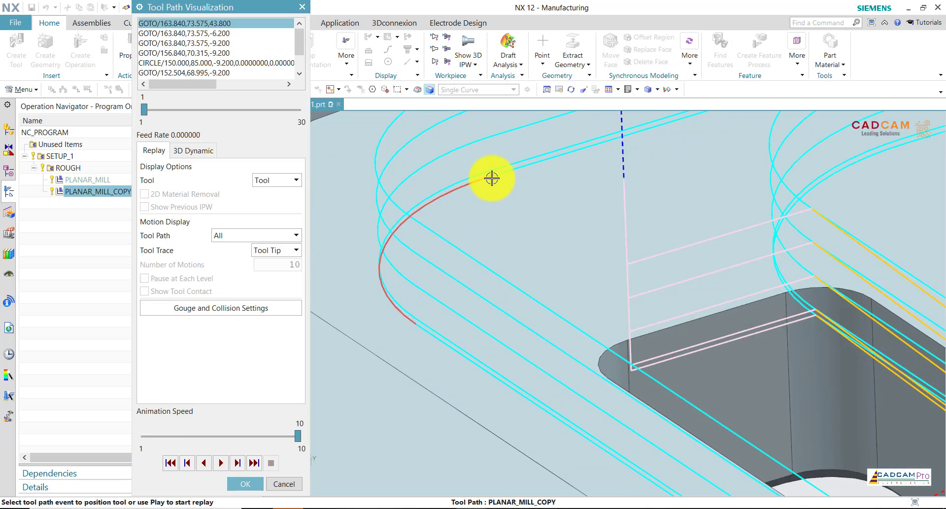
{"action": "left_click", "coordinate": [472, 246]}
{"action": "scroll", "coordinate": [466, 263], "scroll_direction": "up", "scroll_amount": 1}
{"action": "scroll", "coordinate": [465, 263], "scroll_direction": "up", "scroll_amount": 2}
{"action": "scroll", "coordinate": [466, 264], "scroll_direction": "up", "scroll_amount": 1}
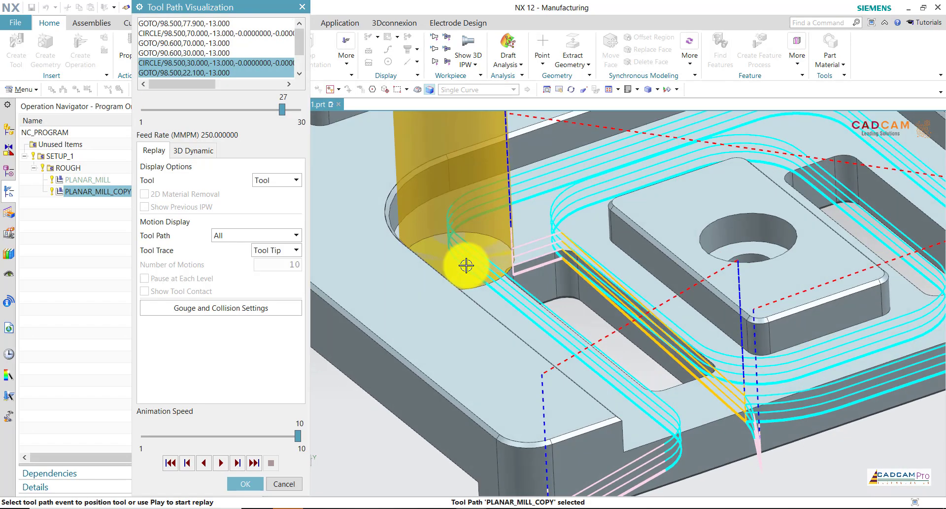
{"action": "scroll", "coordinate": [466, 266], "scroll_direction": "up", "scroll_amount": 1}
{"action": "scroll", "coordinate": [467, 265], "scroll_direction": "up", "scroll_amount": 1}
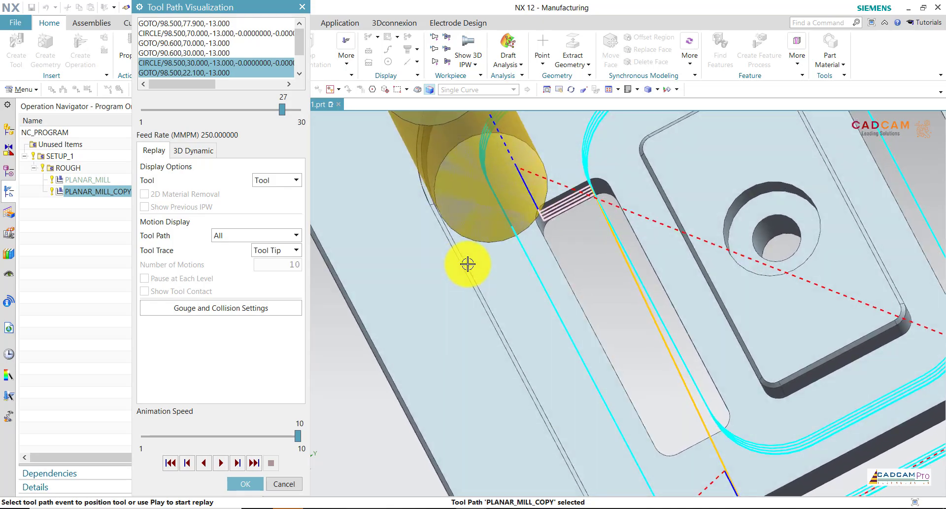
{"action": "middle_click_drag", "start_coordinate": [467, 264], "coordinate": [467, 264]}
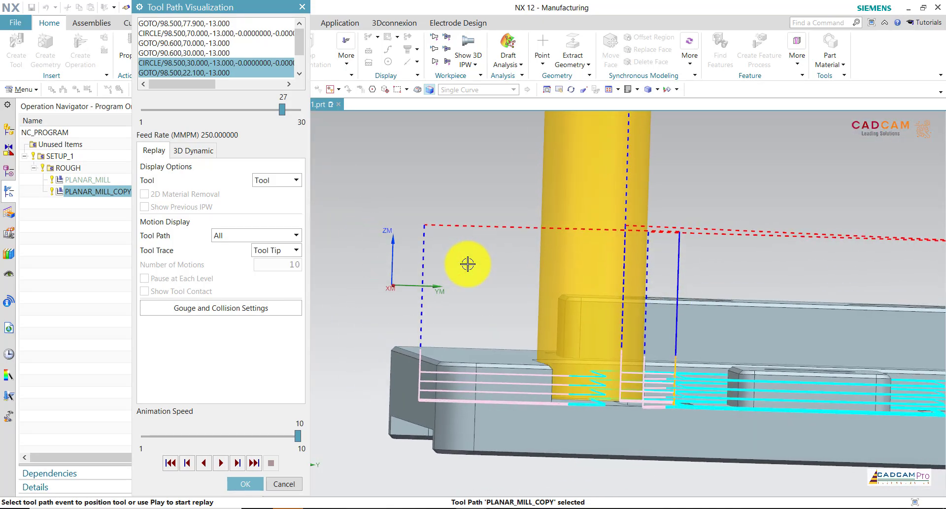
{"action": "left_click", "coordinate": [630, 95]}
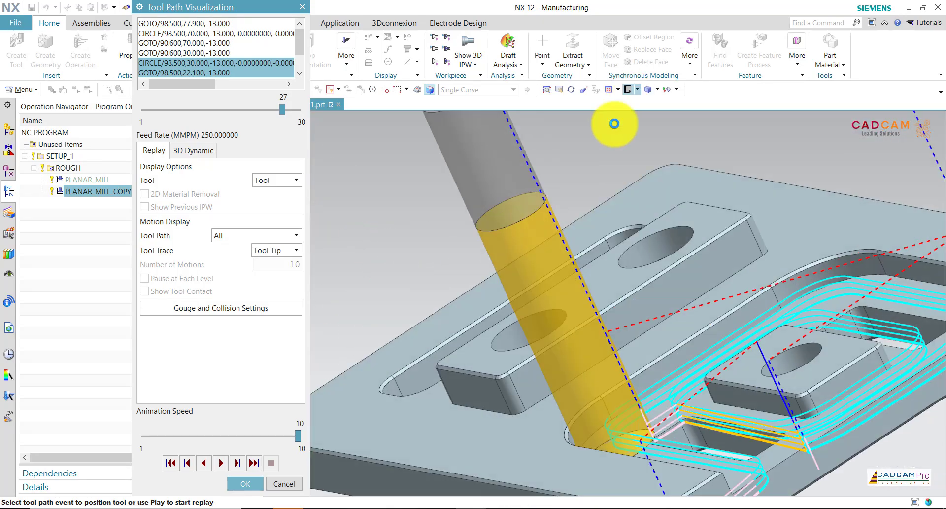
{"action": "scroll", "coordinate": [699, 460], "scroll_direction": "down", "scroll_amount": 4}
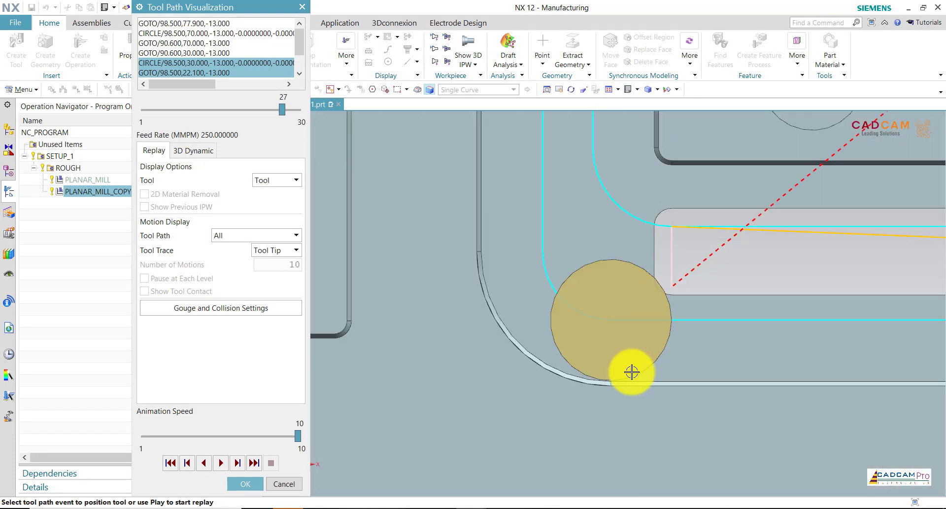
{"action": "scroll", "coordinate": [629, 379], "scroll_direction": "down", "scroll_amount": 3}
{"action": "scroll", "coordinate": [672, 251], "scroll_direction": "up", "scroll_amount": 2}
{"action": "scroll", "coordinate": [660, 172], "scroll_direction": "up", "scroll_amount": 1}
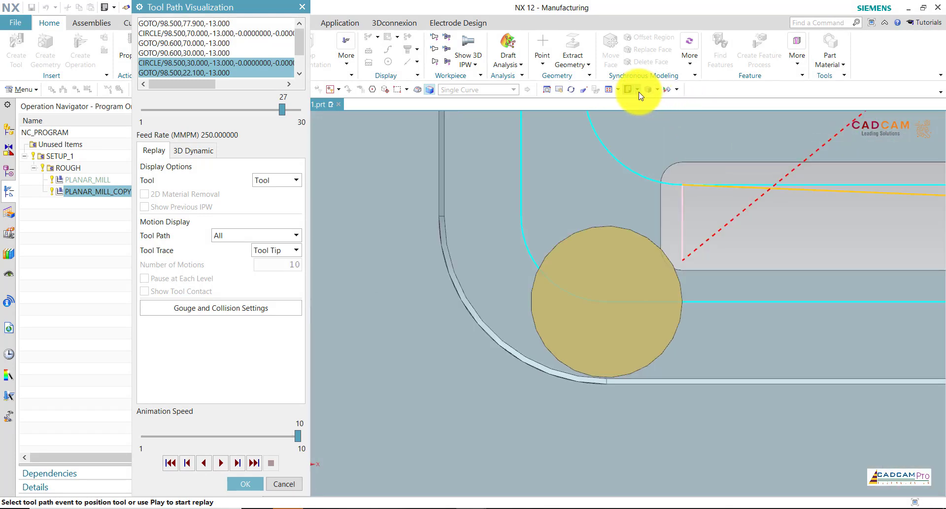
Inspect the replay from the Front view, then close Tool Path Visualization
{"action": "left_click", "coordinate": [648, 118]}
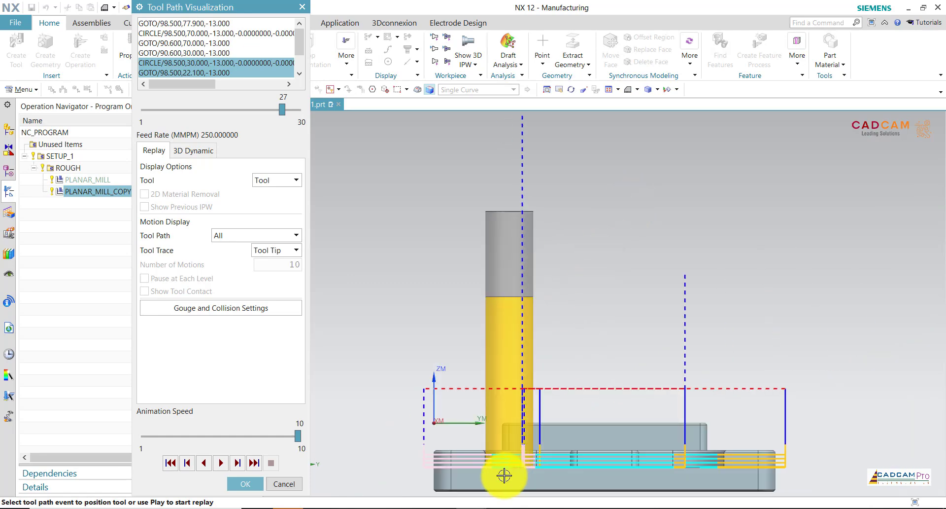
{"action": "scroll", "coordinate": [497, 480], "scroll_direction": "down", "scroll_amount": 3}
{"action": "scroll", "coordinate": [496, 484], "scroll_direction": "down", "scroll_amount": 1}
{"action": "scroll", "coordinate": [446, 394], "scroll_direction": "down", "scroll_amount": 1}
{"action": "scroll", "coordinate": [437, 350], "scroll_direction": "down", "scroll_amount": 1}
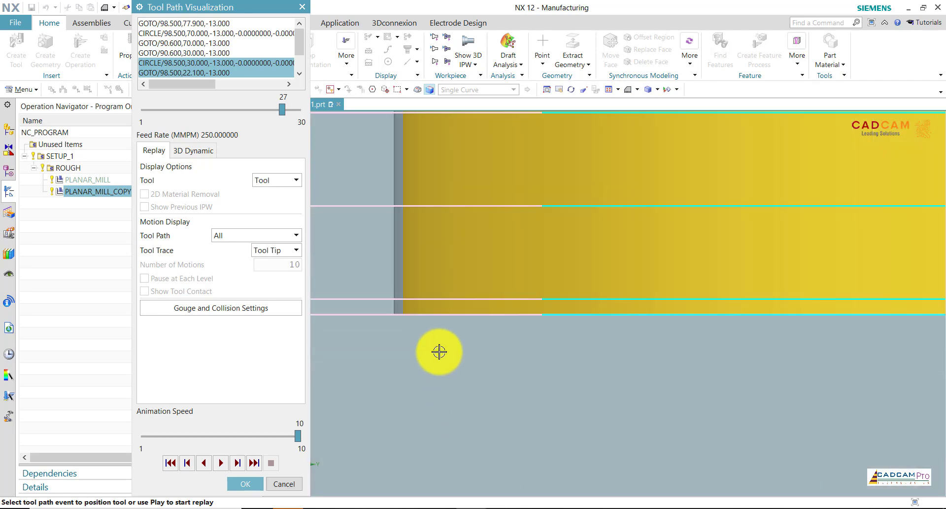
{"action": "scroll", "coordinate": [434, 337], "scroll_direction": "down", "scroll_amount": 1}
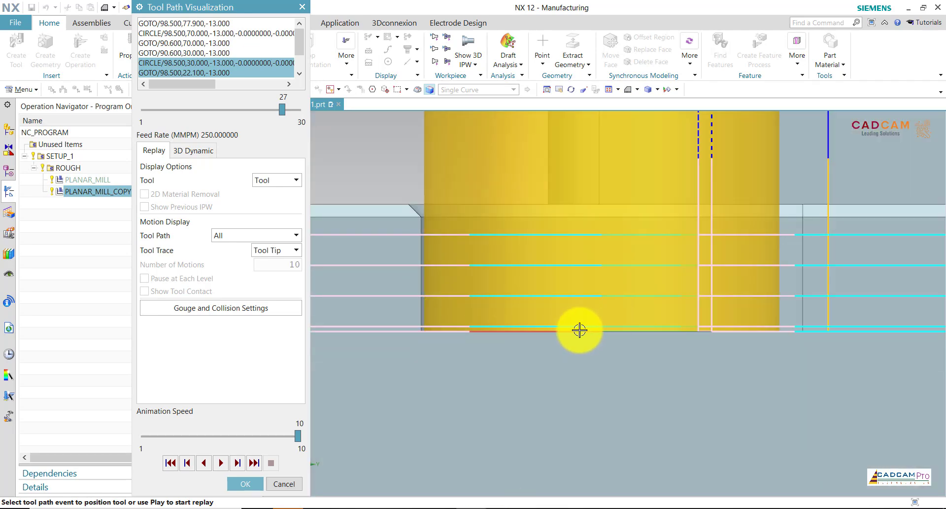
{"action": "left_click", "coordinate": [260, 479]}
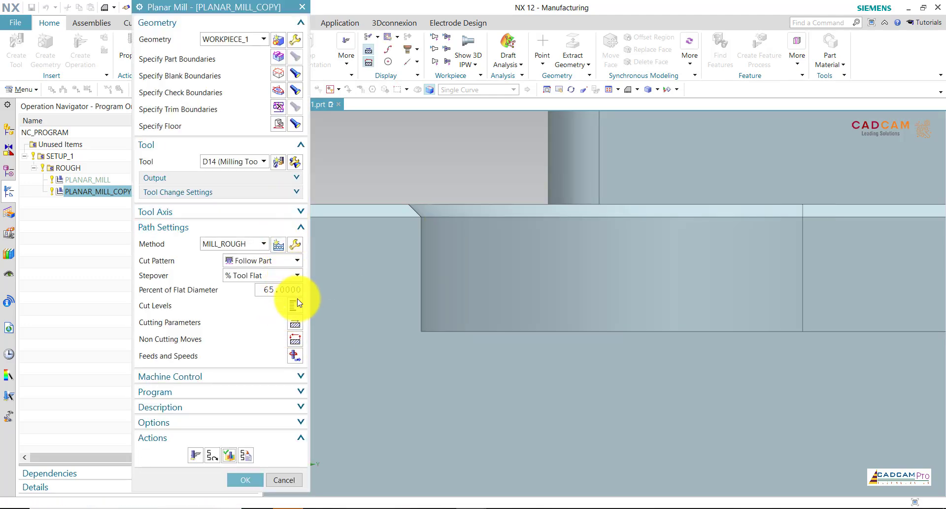
Enable Final Floor Stock in the PLANAR_MILL_COPY cutting parameters
{"action": "middle_click", "coordinate": [298, 321]}
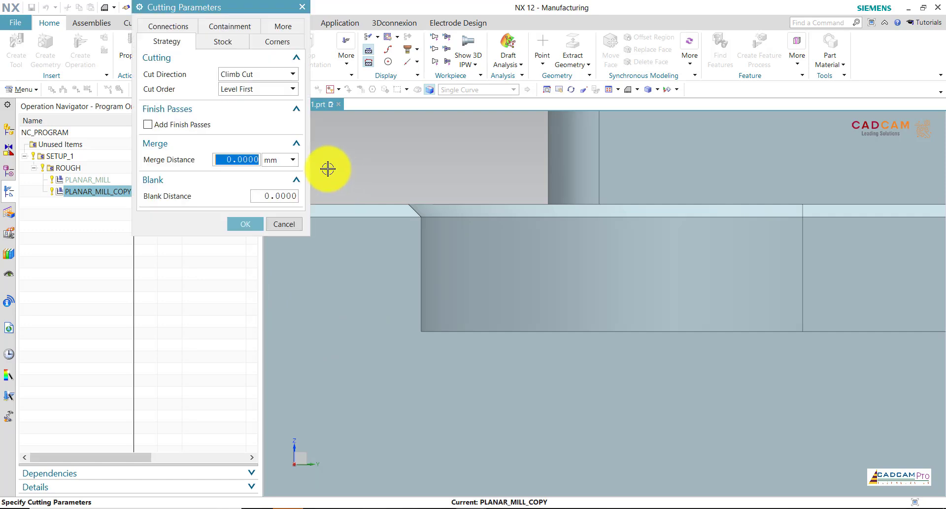
{"action": "left_click", "coordinate": [234, 44]}
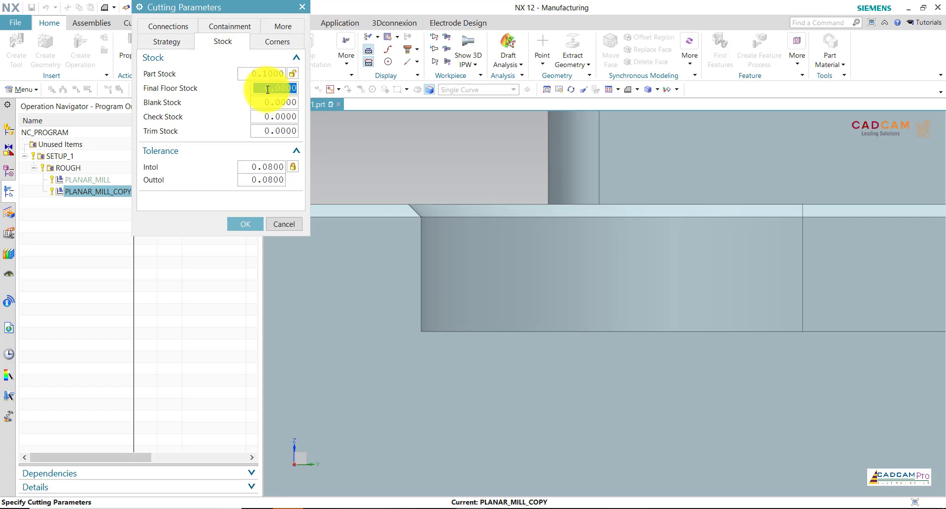
{"action": "left_click", "coordinate": [252, 222]}
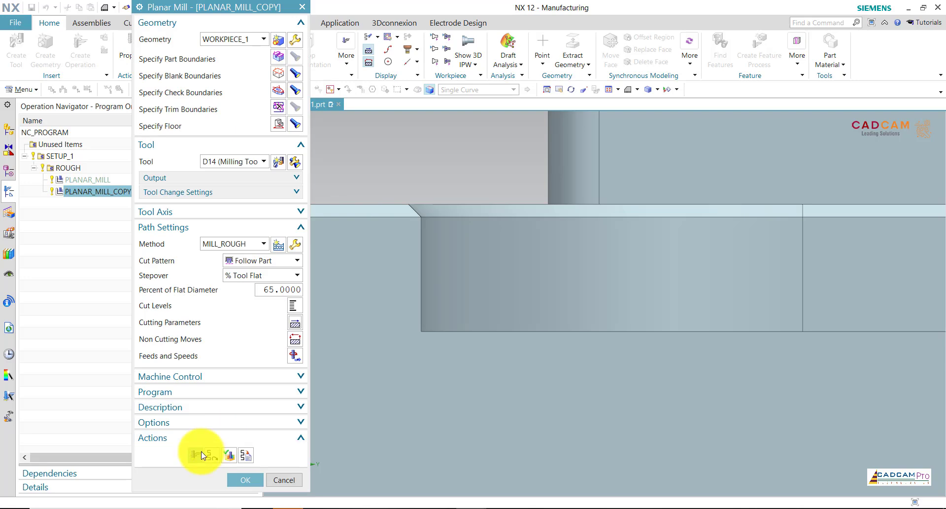
Generate the D14 PLANAR_MILL_COPY roughing toolpath and zoom to inspect it
{"action": "left_click", "coordinate": [201, 455]}
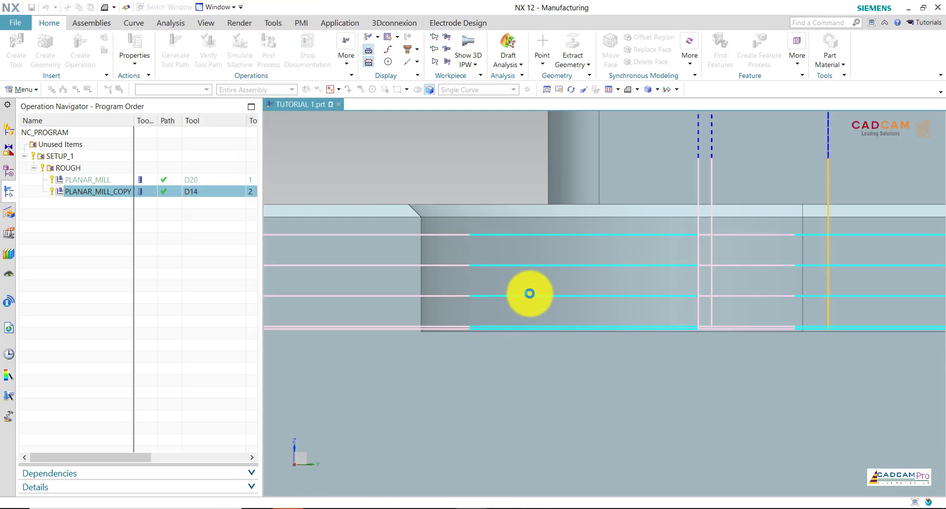
{"action": "scroll", "coordinate": [530, 296], "scroll_direction": "up", "scroll_amount": 2}
{"action": "scroll", "coordinate": [517, 303], "scroll_direction": "up", "scroll_amount": 1}
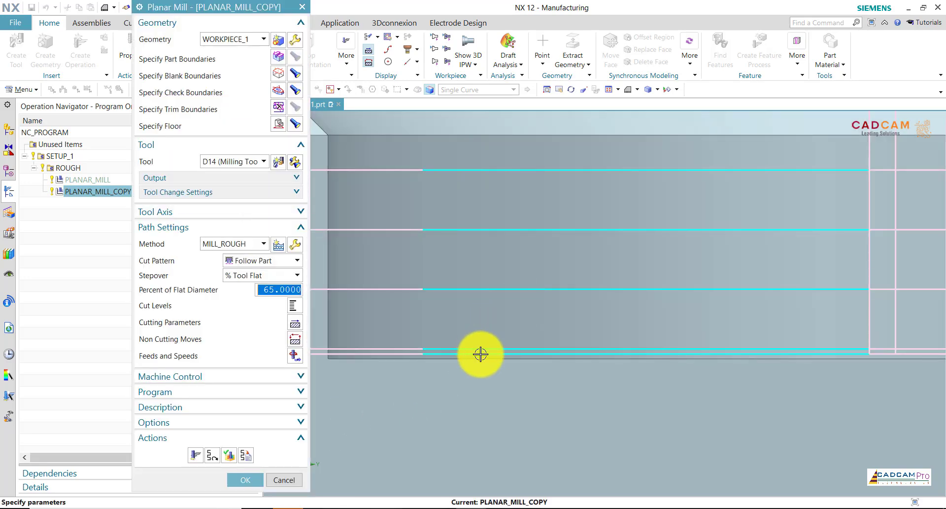
{"action": "scroll", "coordinate": [493, 344], "scroll_direction": "down", "scroll_amount": 2}
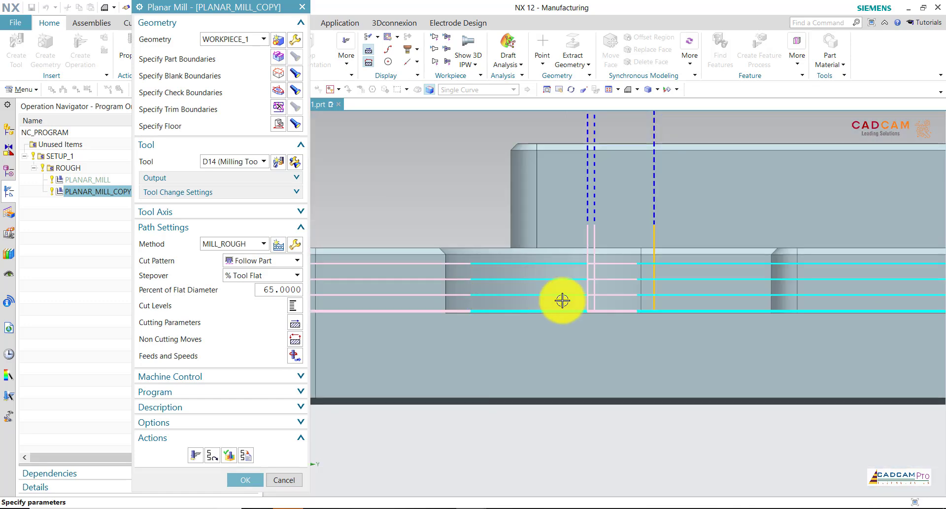
{"action": "scroll", "coordinate": [628, 300], "scroll_direction": "down", "scroll_amount": 2}
{"action": "scroll", "coordinate": [899, 304], "scroll_direction": "up", "scroll_amount": 1}
{"action": "scroll", "coordinate": [898, 304], "scroll_direction": "up", "scroll_amount": 2}
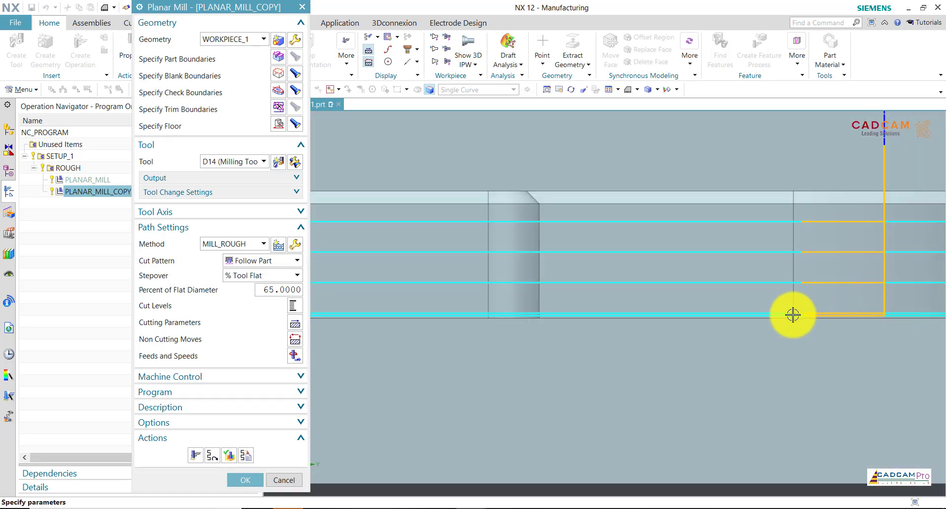
Accept PLANAR_MILL_COPY and show the plate in a trimetric 3-D view
{"action": "left_click", "coordinate": [255, 484]}
{"action": "key", "text": "Home"}
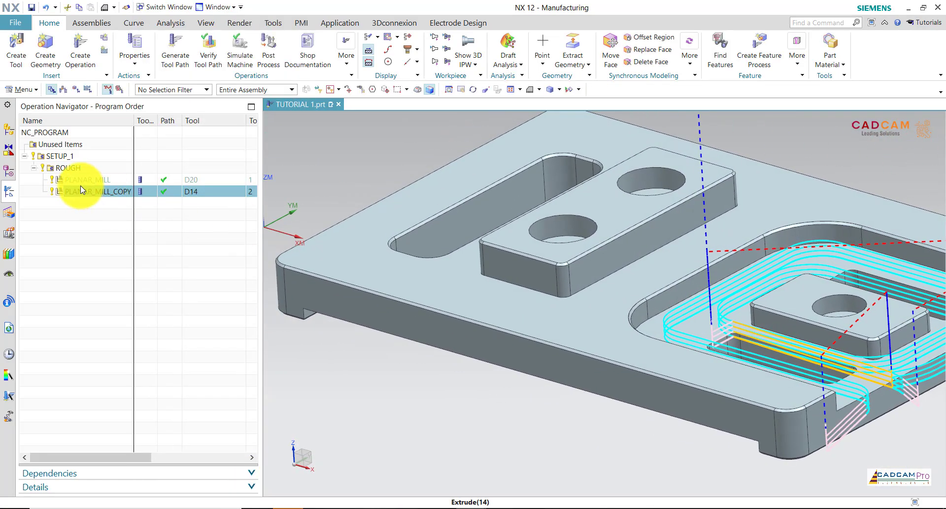
{"action": "left_click", "coordinate": [81, 181]}
Edit the D20 PLANAR_MILL operation and view the part from the front
{"action": "right_click", "coordinate": [81, 179]}
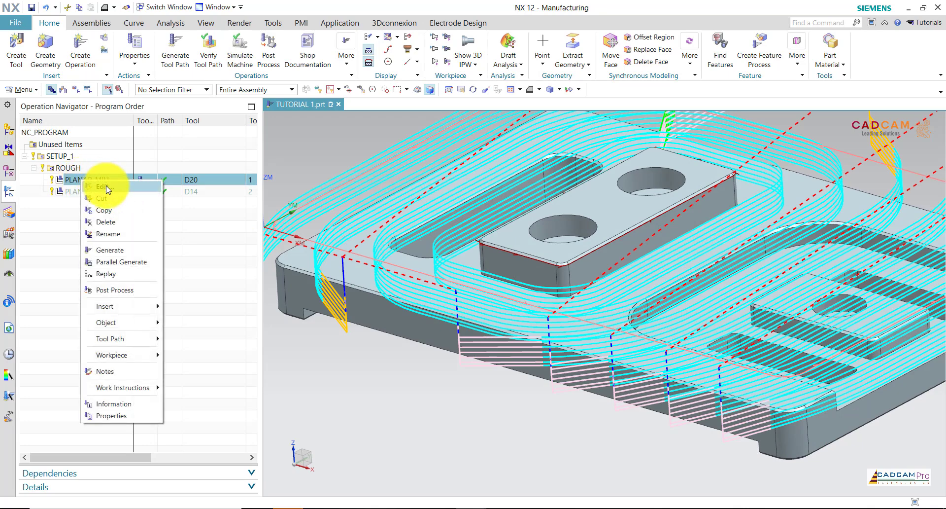
{"action": "left_click", "coordinate": [99, 237]}
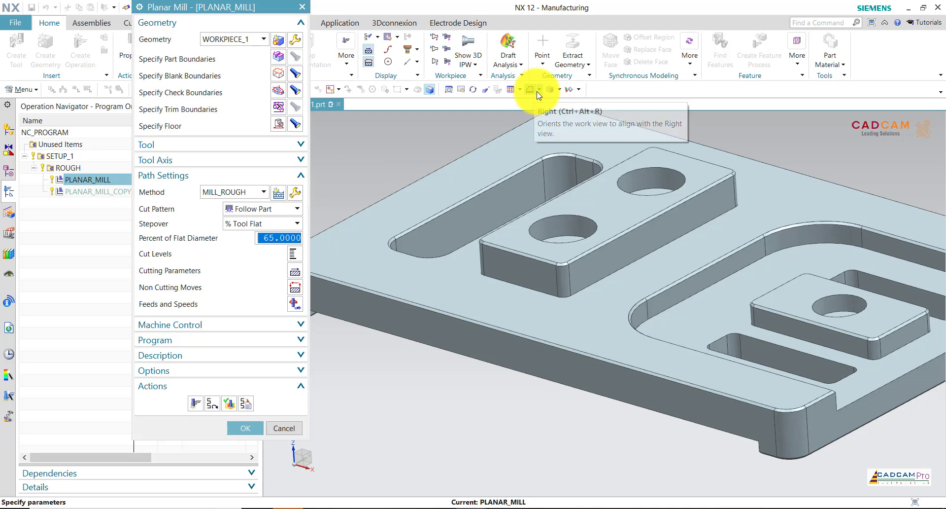
{"action": "middle_click_drag", "start_coordinate": [545, 118], "coordinate": [546, 167]}
{"action": "key", "text": "ctrl+alt+f"}
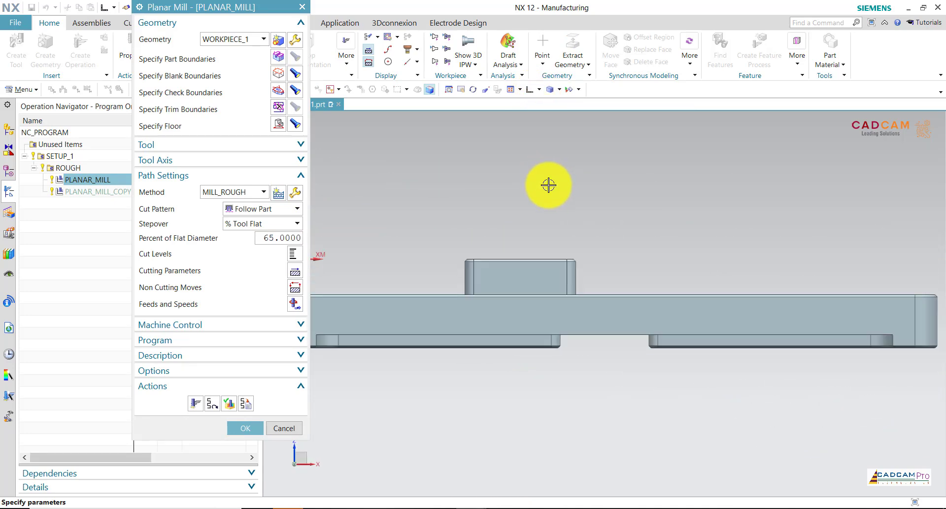
Regenerate the PLANAR_MILL toolpath, zoom in, and bring up its Cutting Parameters
{"action": "left_click", "coordinate": [202, 405]}
{"action": "scroll", "coordinate": [458, 287], "scroll_direction": "up", "scroll_amount": 1}
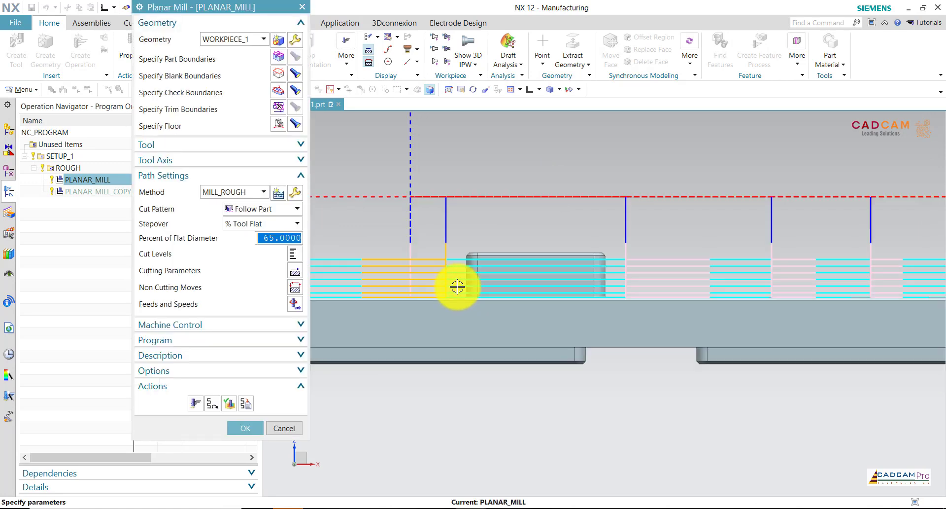
{"action": "scroll", "coordinate": [457, 287], "scroll_direction": "up", "scroll_amount": 2}
{"action": "scroll", "coordinate": [463, 295], "scroll_direction": "up", "scroll_amount": 2}
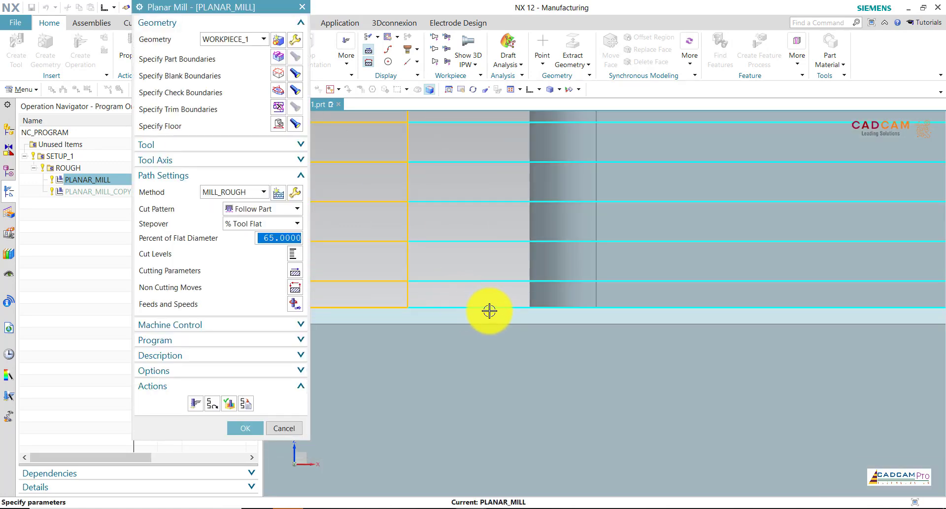
{"action": "mouse_move", "coordinate": [490, 310]}
{"action": "middle_mouse_down"}
{"action": "mouse_move", "coordinate": [496, 289]}
{"action": "mouse_move", "coordinate": [544, 277]}
{"action": "middle_mouse_up"}
{"action": "scroll", "coordinate": [476, 298], "scroll_direction": "up", "scroll_amount": 2}
{"action": "scroll", "coordinate": [463, 302], "scroll_direction": "up", "scroll_amount": 2}
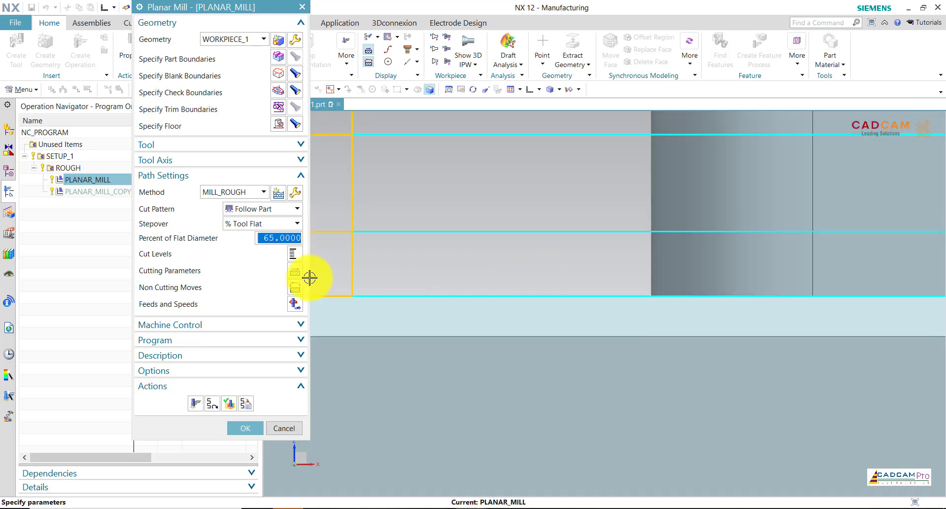
{"action": "middle_click", "coordinate": [364, 257]}
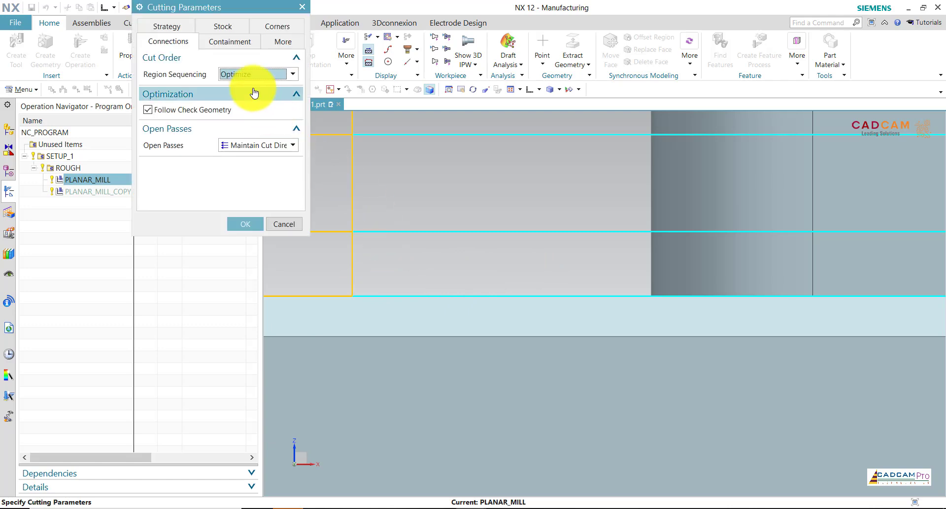
Set PLANAR_MILL final floor stock to 0.1, regenerate, accept, and orbit the plate
{"action": "left_click", "coordinate": [226, 26]}
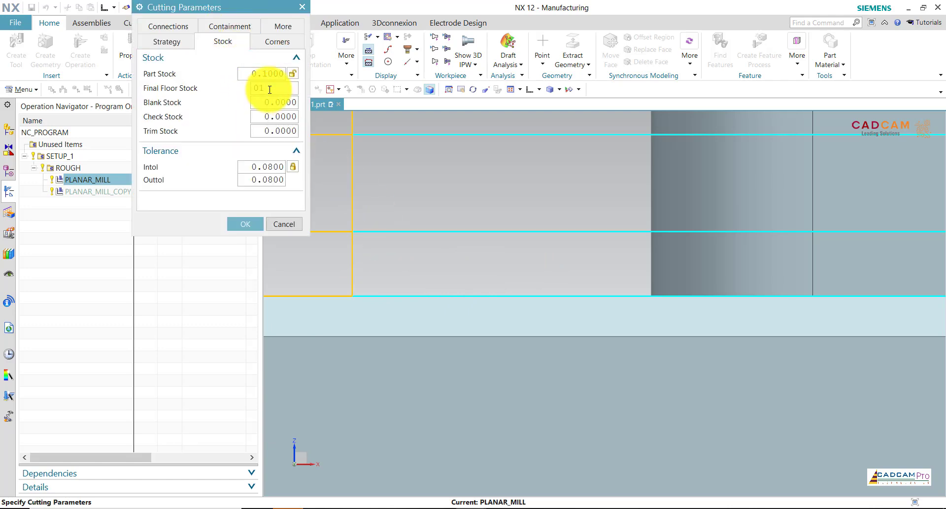
{"action": "left_click", "coordinate": [254, 225]}
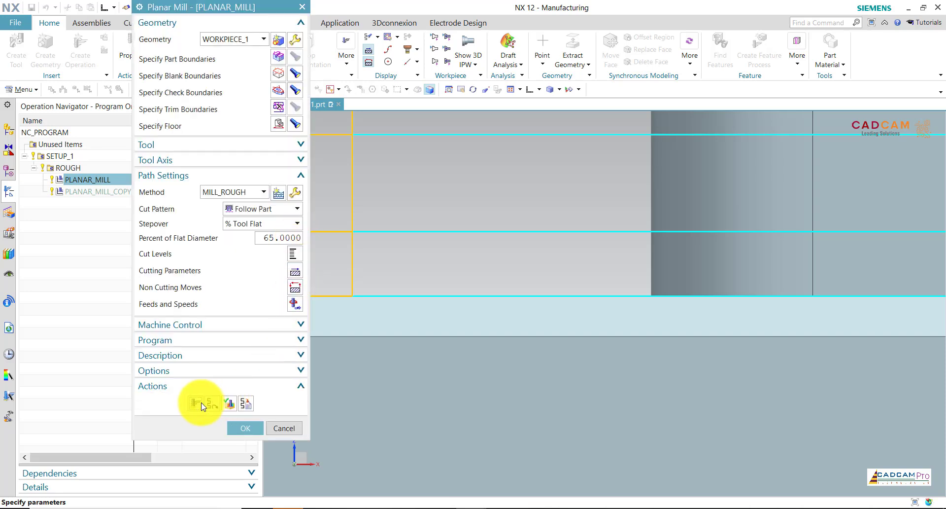
{"action": "middle_click", "coordinate": [202, 406]}
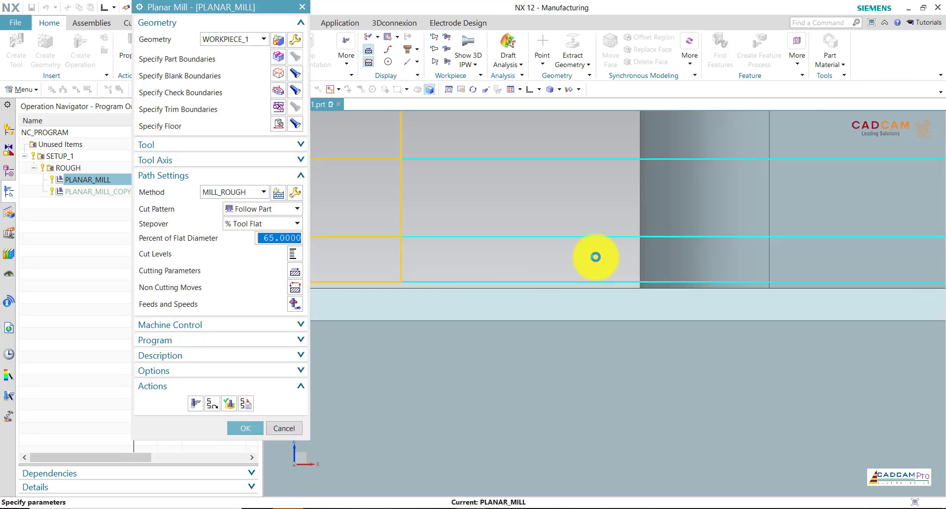
{"action": "scroll", "coordinate": [587, 269], "scroll_direction": "down", "scroll_amount": 3}
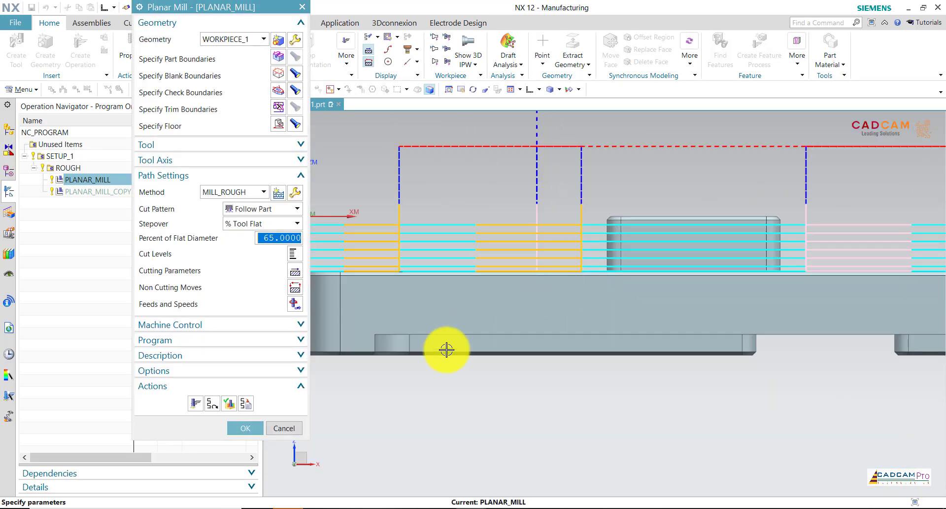
{"action": "left_click", "coordinate": [245, 428]}
{"action": "middle_click_drag", "start_coordinate": [502, 244], "coordinate": [476, 191]}
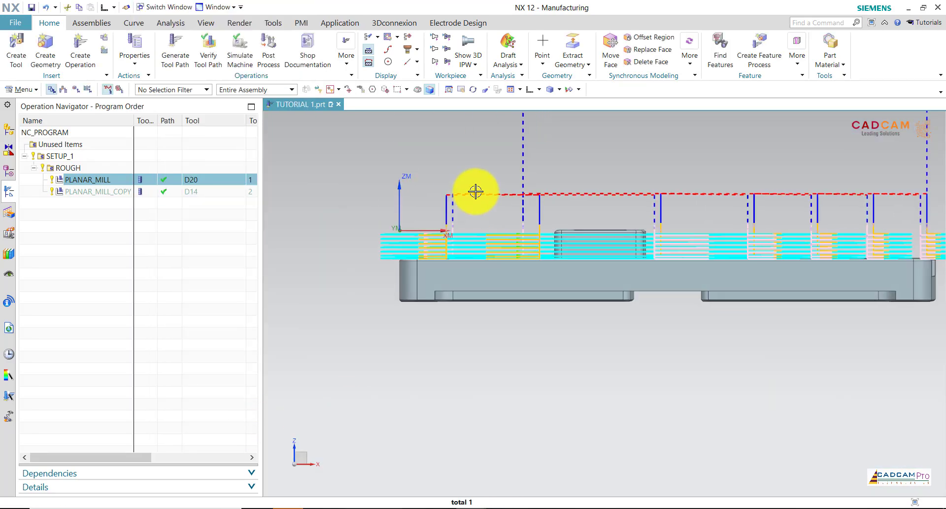
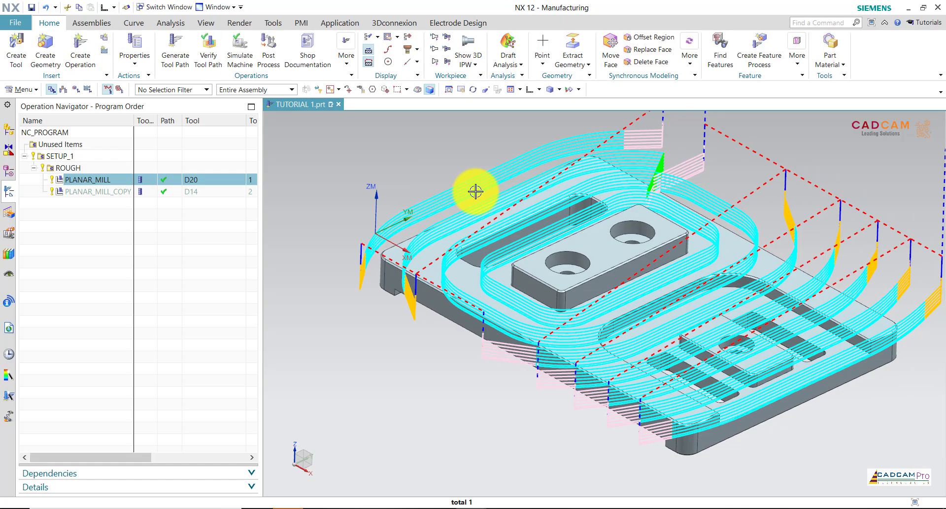
Hide the planar mill toolpaths, orbit the plate, and bring up the Analysis tab
{"action": "mouse_move", "coordinate": [402, 169]}
{"action": "middle_mouse_down"}
{"action": "mouse_move", "coordinate": [412, 218]}
{"action": "mouse_move", "coordinate": [395, 190]}
{"action": "mouse_move", "coordinate": [401, 168]}
{"action": "mouse_move", "coordinate": [393, 158]}
{"action": "mouse_move", "coordinate": [397, 164]}
{"action": "middle_mouse_up"}
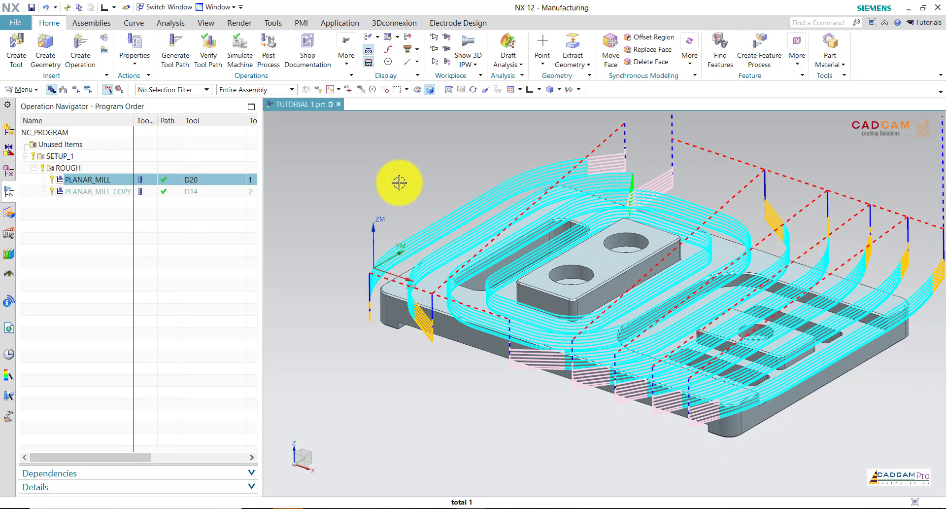
{"action": "scroll", "coordinate": [399, 184], "scroll_direction": "up", "scroll_amount": 2}
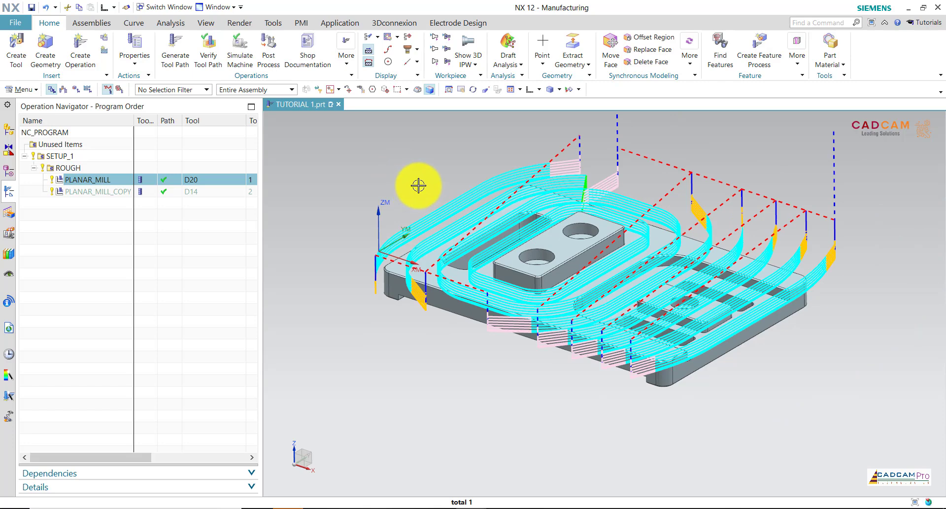
{"action": "mouse_move", "coordinate": [418, 185]}
{"action": "middle_mouse_down"}
{"action": "mouse_move", "coordinate": [408, 180]}
{"action": "mouse_move", "coordinate": [411, 187]}
{"action": "middle_mouse_up"}
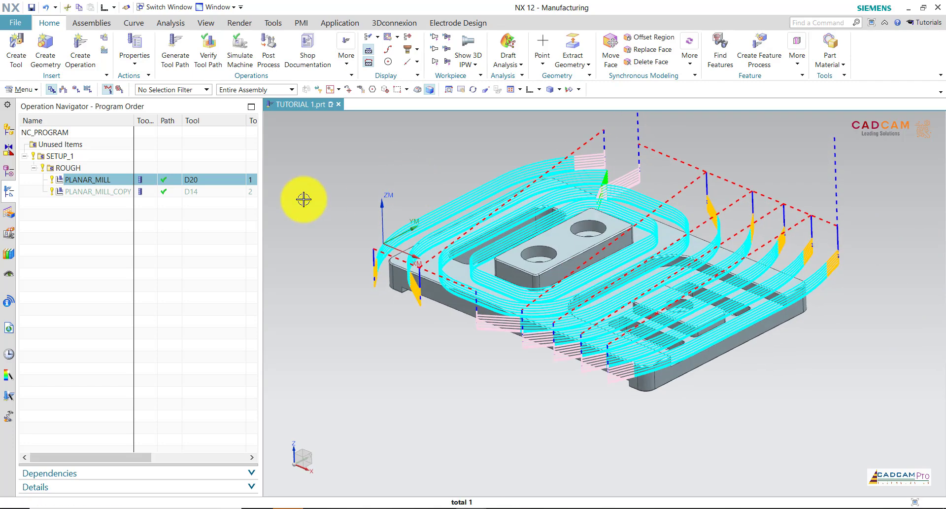
{"action": "left_click", "coordinate": [318, 281]}
{"action": "scroll", "coordinate": [583, 245], "scroll_direction": "down", "scroll_amount": 2}
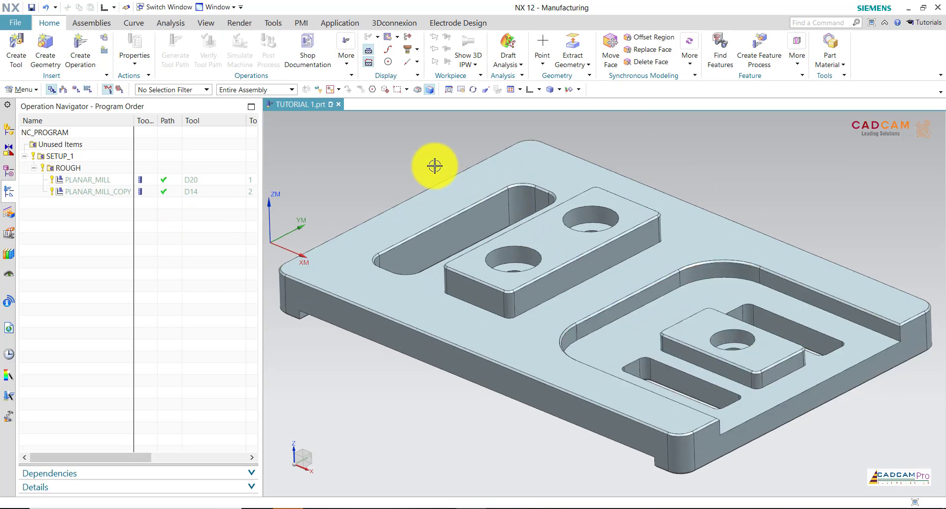
{"action": "middle_click_drag", "start_coordinate": [435, 166], "coordinate": [454, 317]}
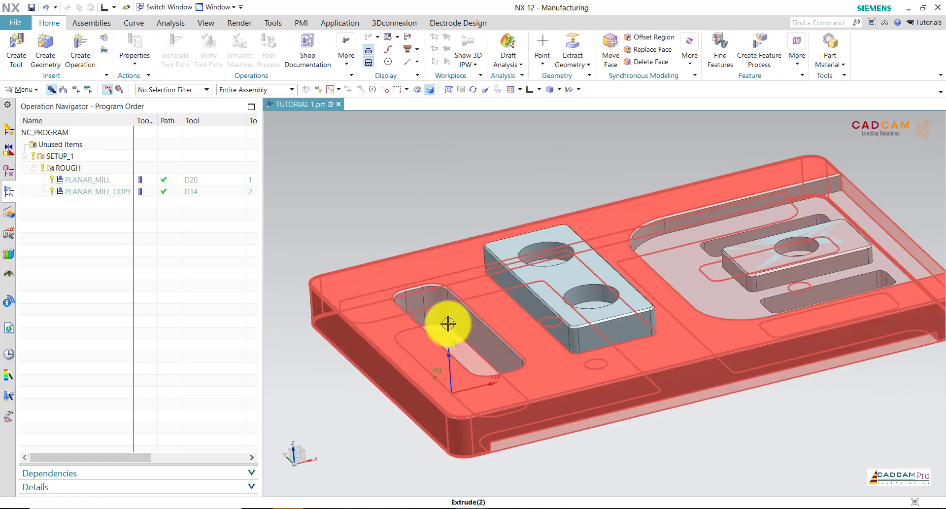
{"action": "left_click", "coordinate": [170, 23]}
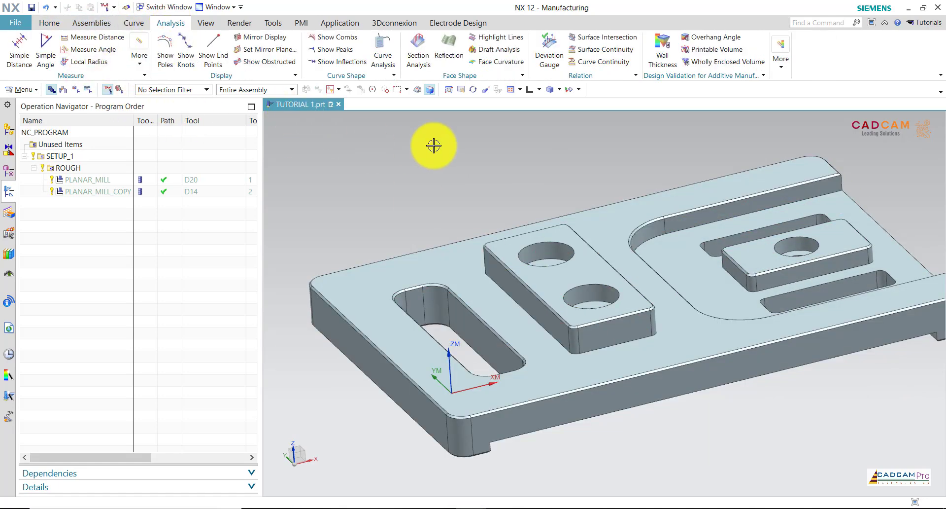
{"action": "mouse_move", "coordinate": [433, 146]}
{"action": "middle_mouse_down"}
{"action": "mouse_move", "coordinate": [416, 183]}
{"action": "mouse_move", "coordinate": [425, 262]}
{"action": "middle_mouse_up"}
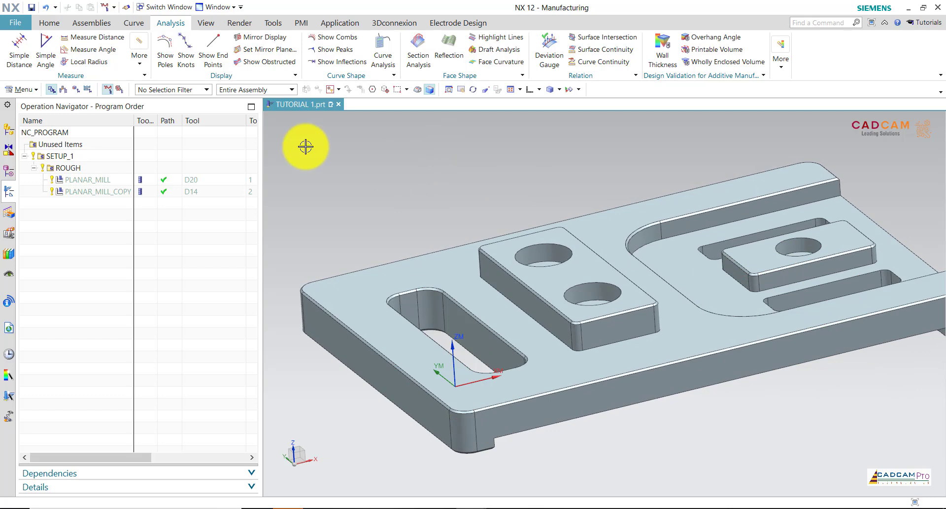
{"action": "left_click", "coordinate": [20, 45]}
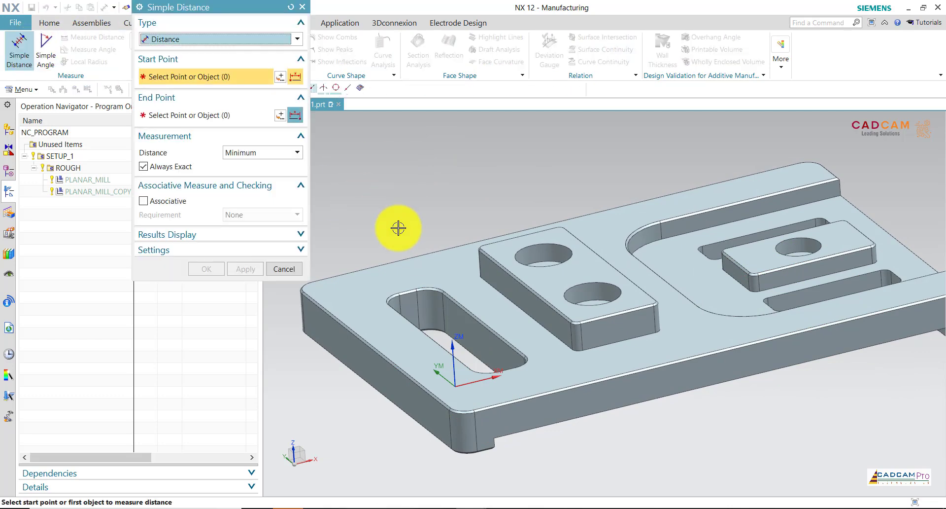
{"action": "left_click", "coordinate": [458, 318]}
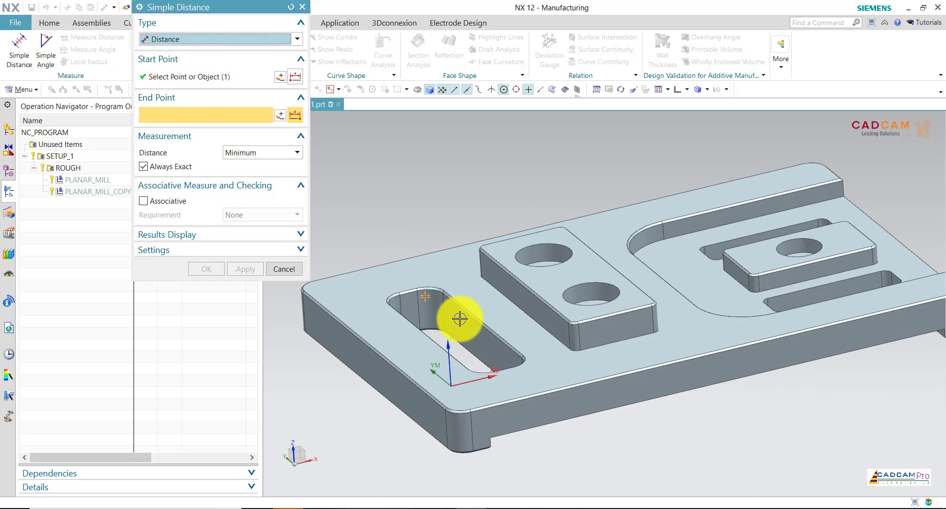
{"action": "left_click", "coordinate": [436, 271]}
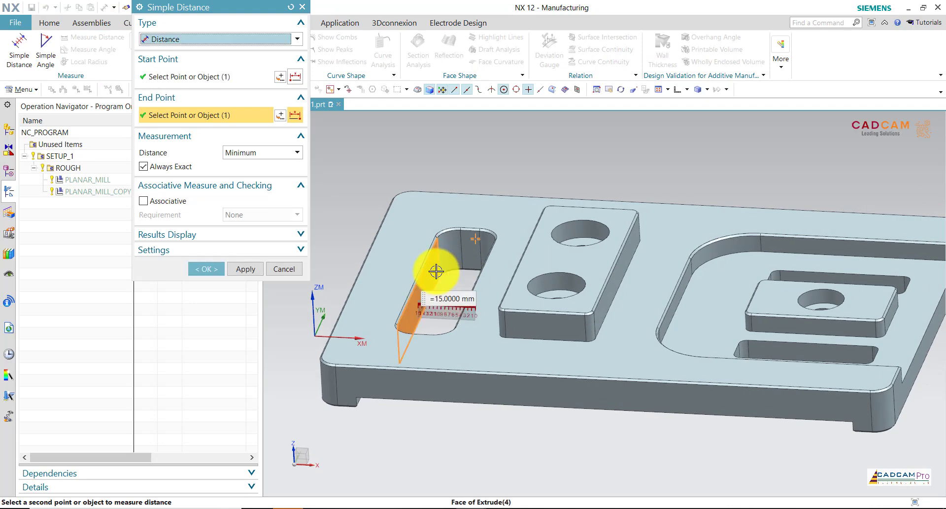
{"action": "middle_click", "coordinate": [363, 178]}
{"action": "middle_click_drag", "start_coordinate": [363, 178], "coordinate": [373, 196]}
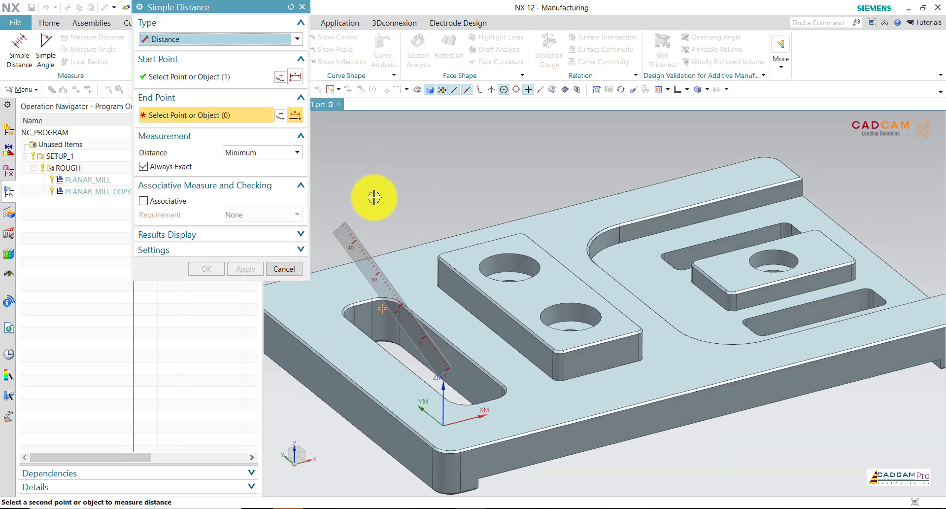
{"action": "left_click", "coordinate": [291, 7]}
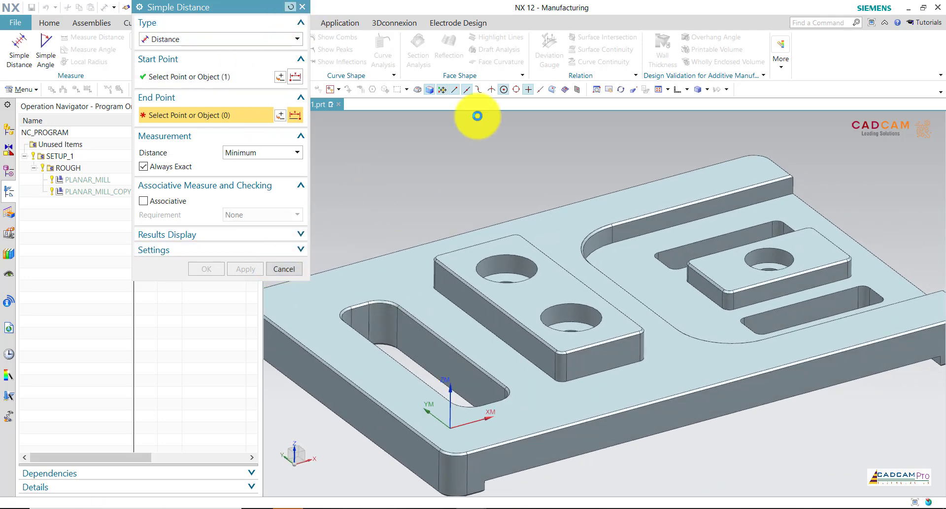
{"action": "left_click", "coordinate": [690, 255]}
{"action": "mouse_move", "coordinate": [691, 251]}
{"action": "middle_mouse_down"}
{"action": "mouse_move", "coordinate": [566, 242]}
{"action": "mouse_move", "coordinate": [434, 291]}
{"action": "middle_mouse_up"}
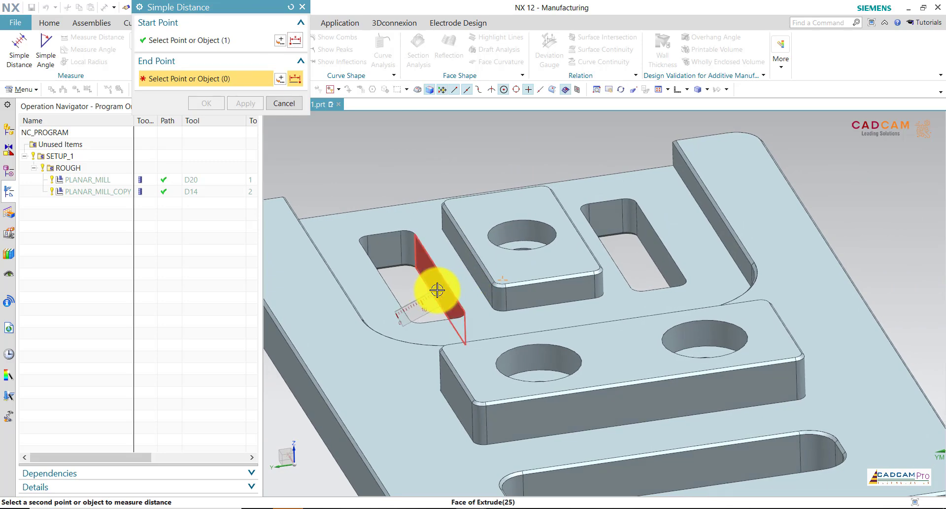
{"action": "left_click", "coordinate": [437, 291]}
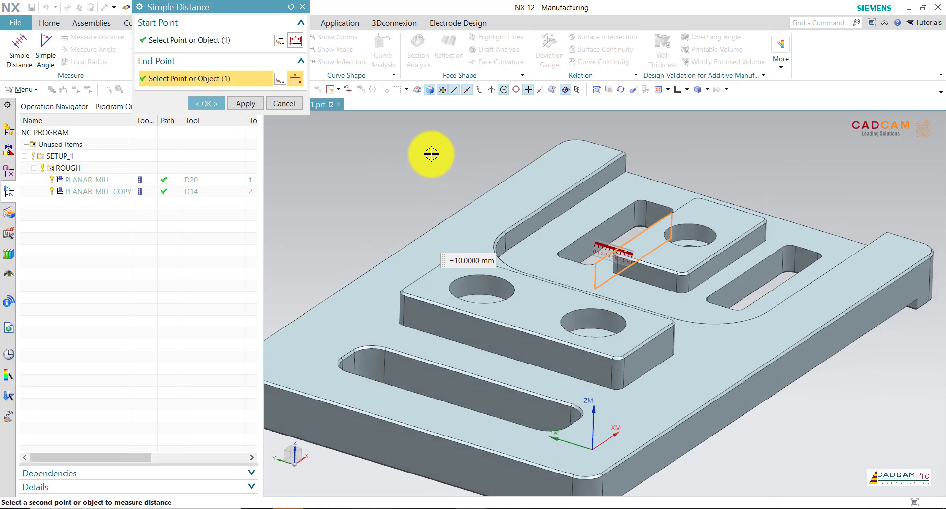
{"action": "left_click", "coordinate": [212, 103]}
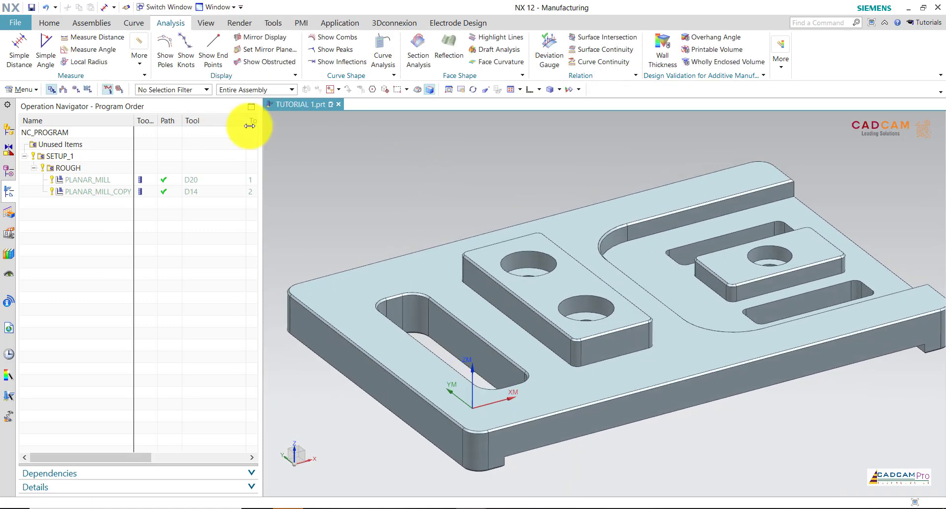
Create a new milling tool with an 8 mm diameter from the Machine Tool view
{"action": "left_click", "coordinate": [63, 89]}
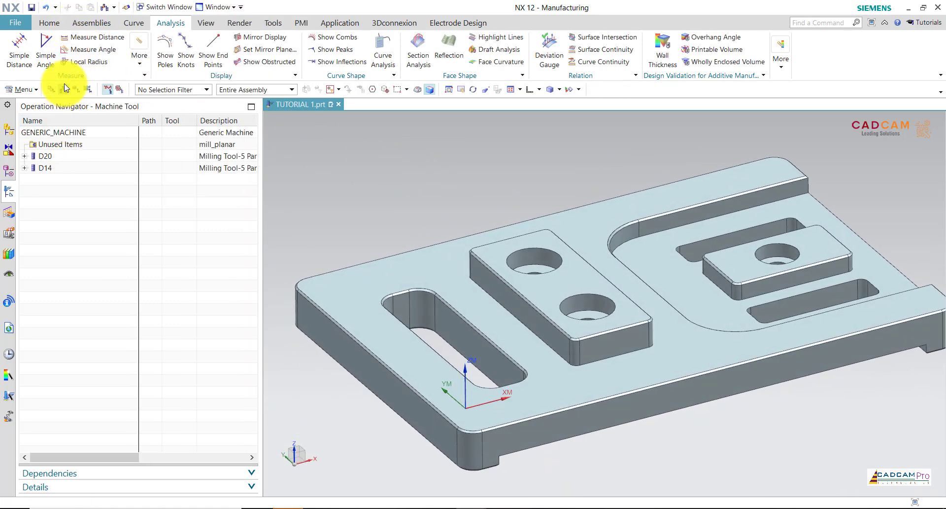
{"action": "left_click", "coordinate": [49, 23]}
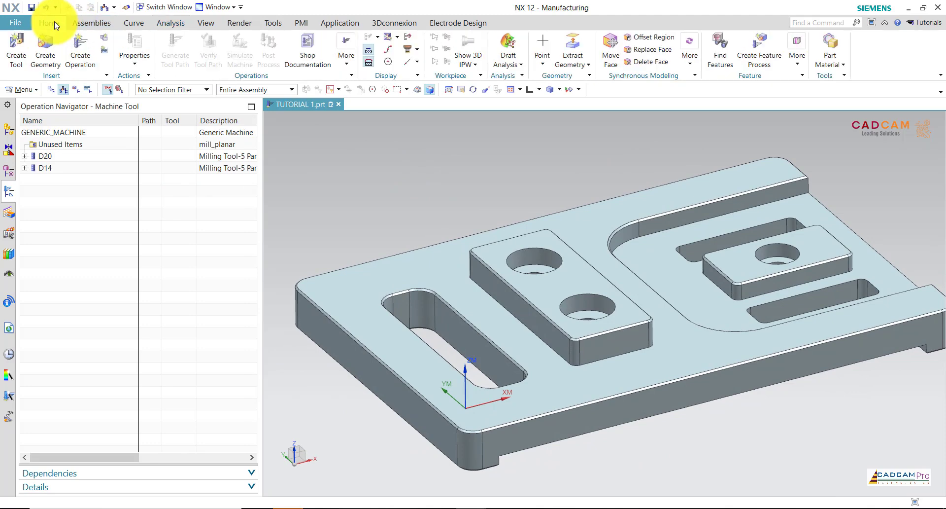
{"action": "left_click", "coordinate": [16, 49]}
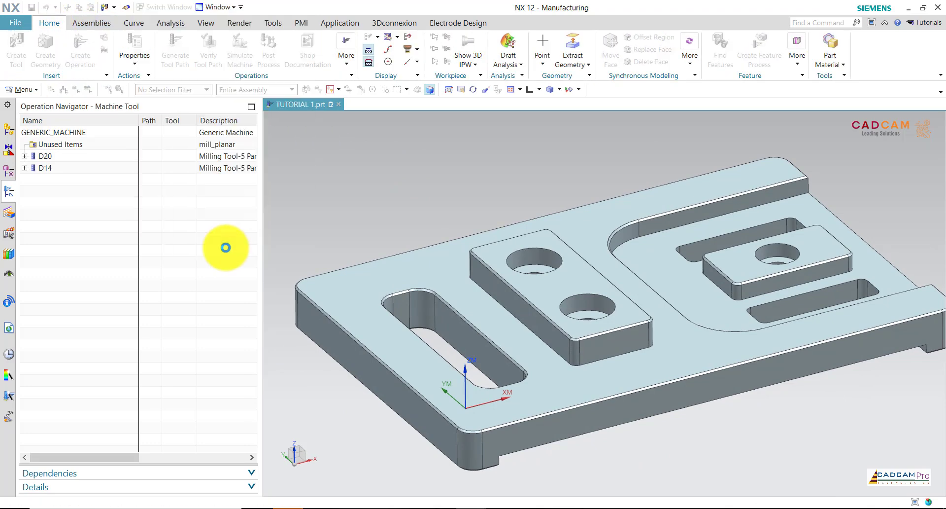
{"action": "left_click", "coordinate": [206, 248]}
{"action": "left_click", "coordinate": [275, 131]}
{"action": "type", "text": "8"}
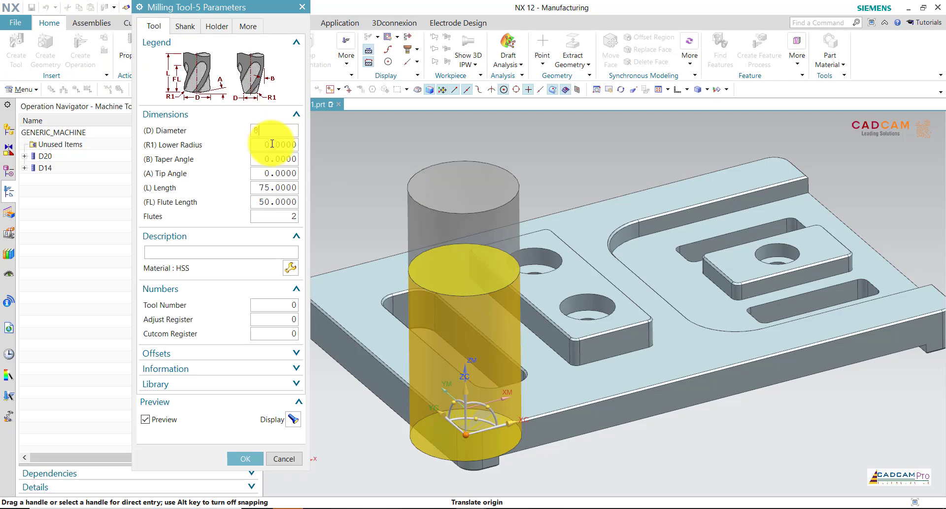
{"action": "left_click", "coordinate": [272, 144]}
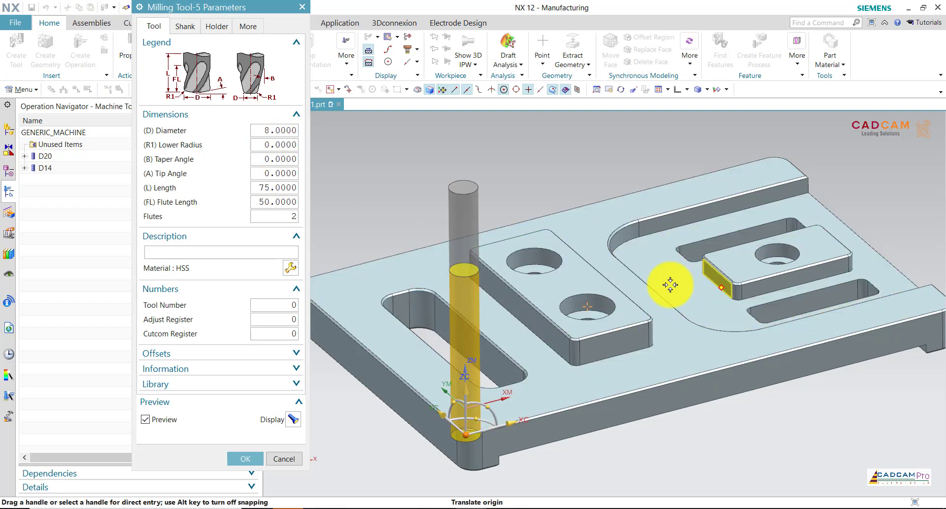
Position the 8 mm tool preview on the plate and island faces to check its fit
{"action": "left_click", "coordinate": [443, 298]}
{"action": "scroll", "coordinate": [443, 297], "scroll_direction": "up", "scroll_amount": 2}
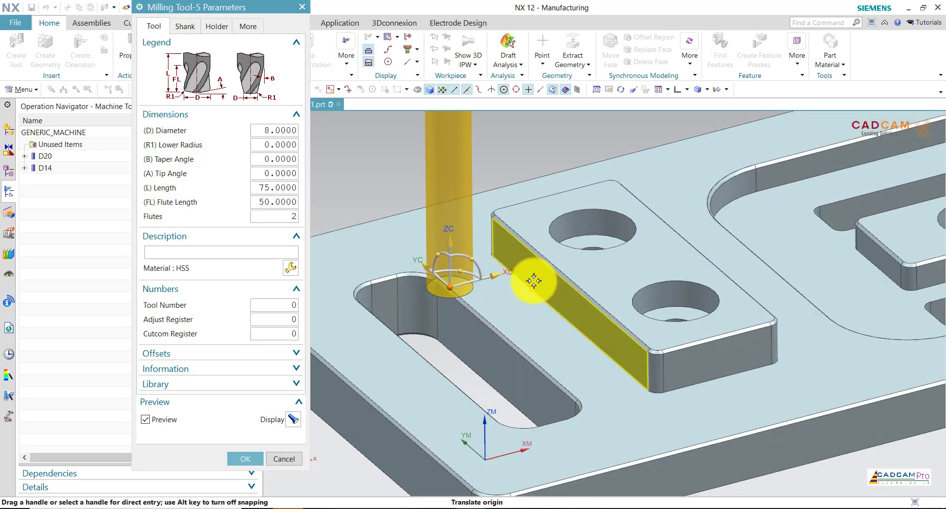
{"action": "left_click_drag", "start_coordinate": [499, 275], "coordinate": [450, 287]}
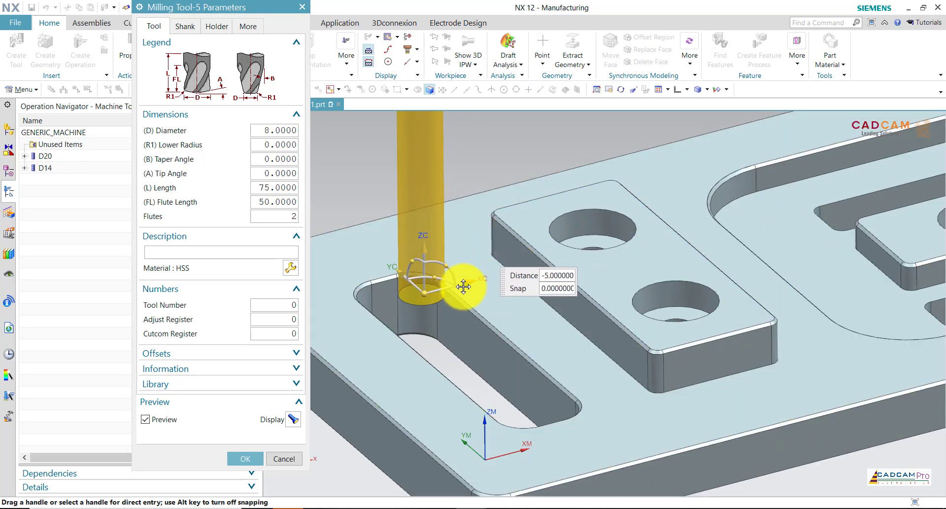
{"action": "scroll", "coordinate": [450, 291], "scroll_direction": "down", "scroll_amount": 2}
{"action": "scroll", "coordinate": [714, 242], "scroll_direction": "up", "scroll_amount": 3}
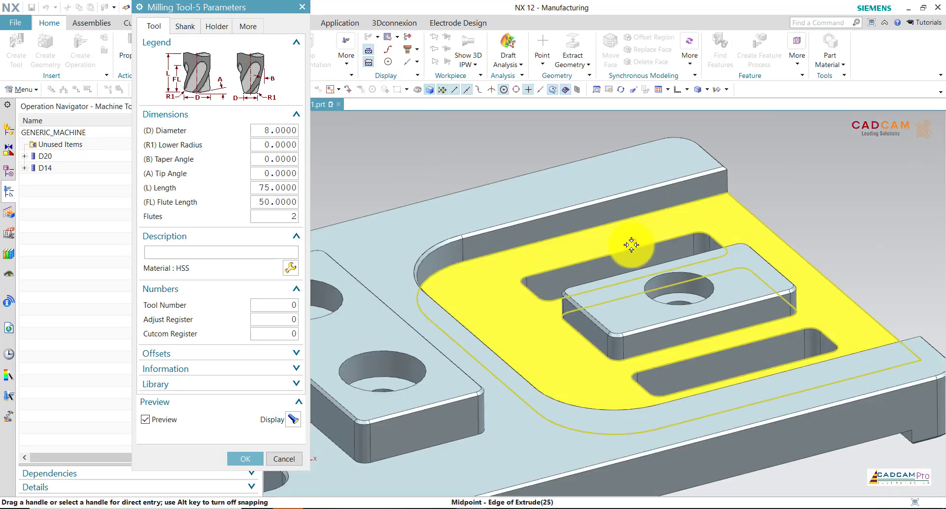
{"action": "left_click", "coordinate": [615, 252]}
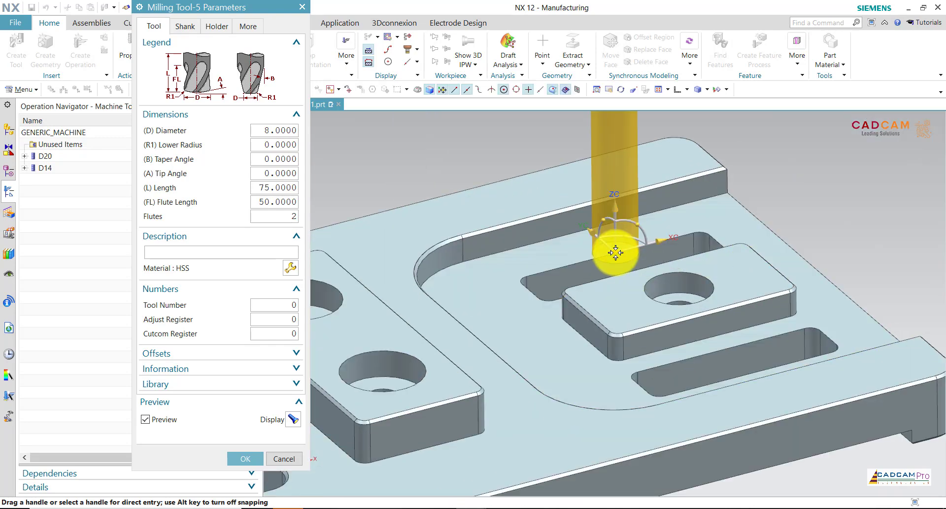
{"action": "left_click", "coordinate": [592, 238]}
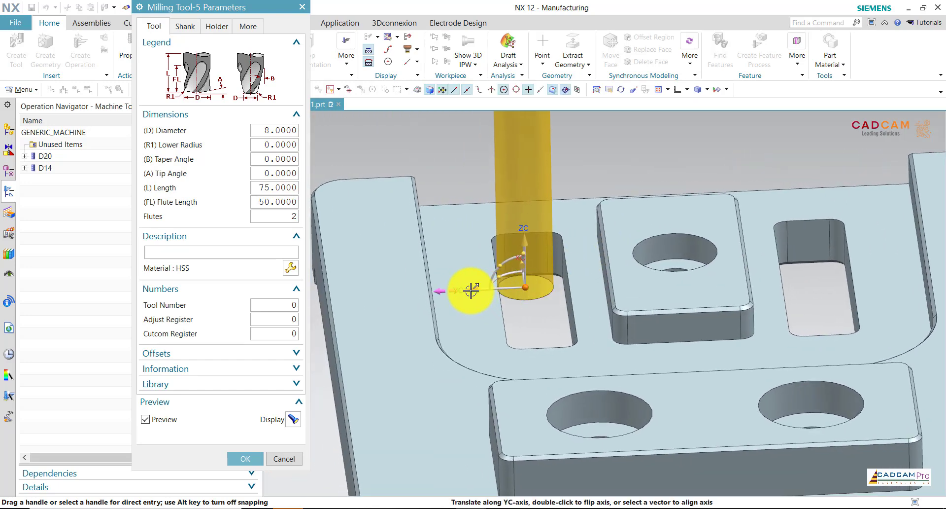
{"action": "left_click_drag", "start_coordinate": [470, 291], "coordinate": [513, 294]}
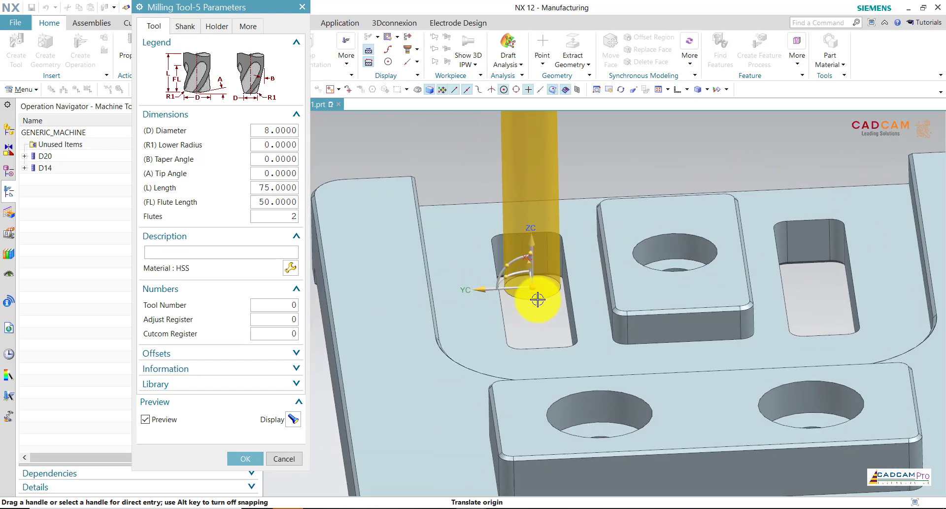
{"action": "middle_click_drag", "start_coordinate": [538, 300], "coordinate": [534, 236]}
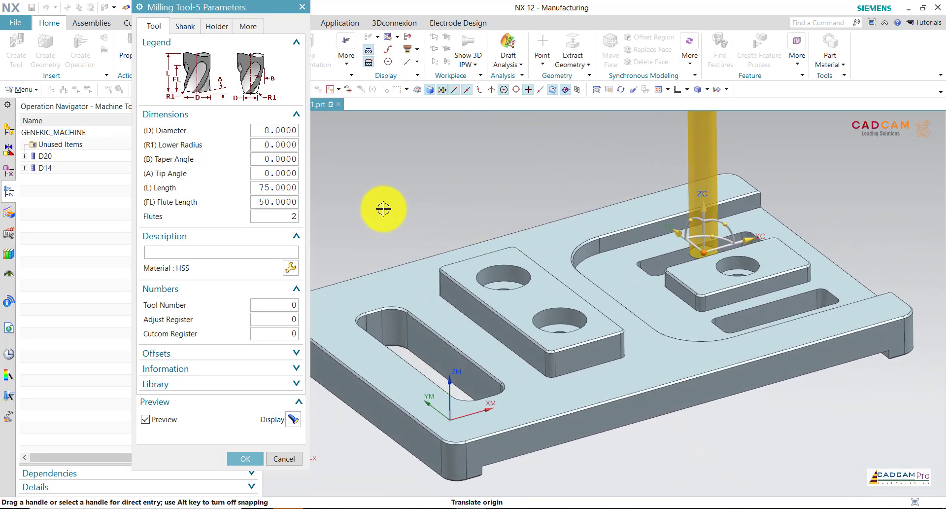
{"action": "type", "text": "3"}
Set the tool number and adjust register to 3 and finish the new tool
{"action": "left_click", "coordinate": [292, 320]}
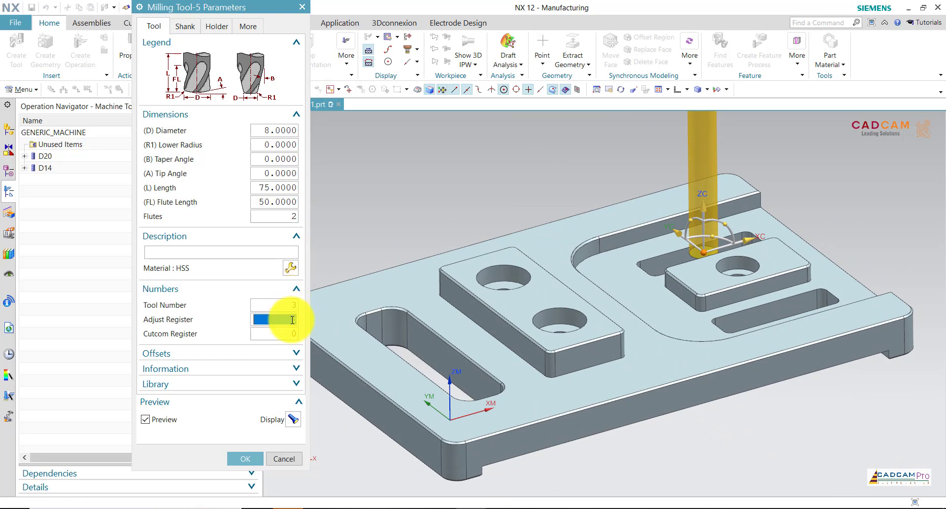
{"action": "type", "text": "3"}
{"action": "left_click", "coordinate": [293, 334]}
{"action": "type", "text": "3"}
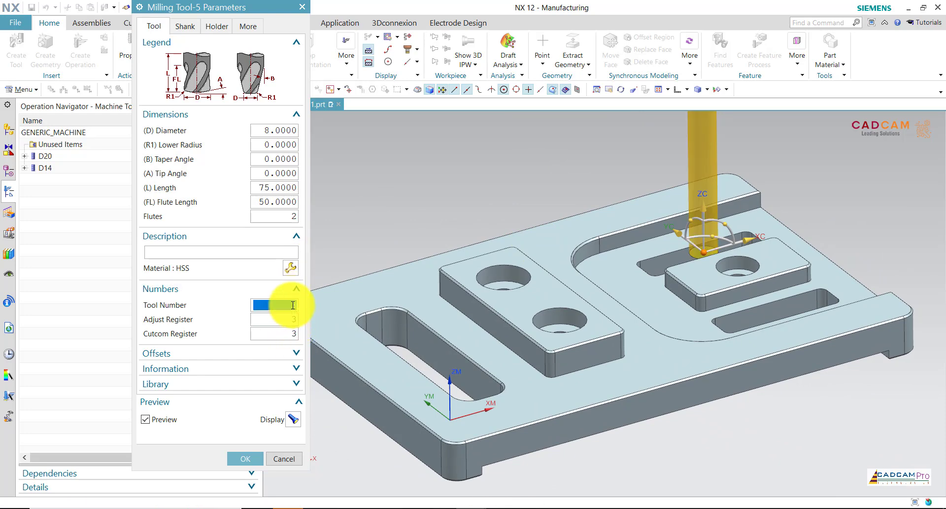
{"action": "left_click", "coordinate": [245, 458]}
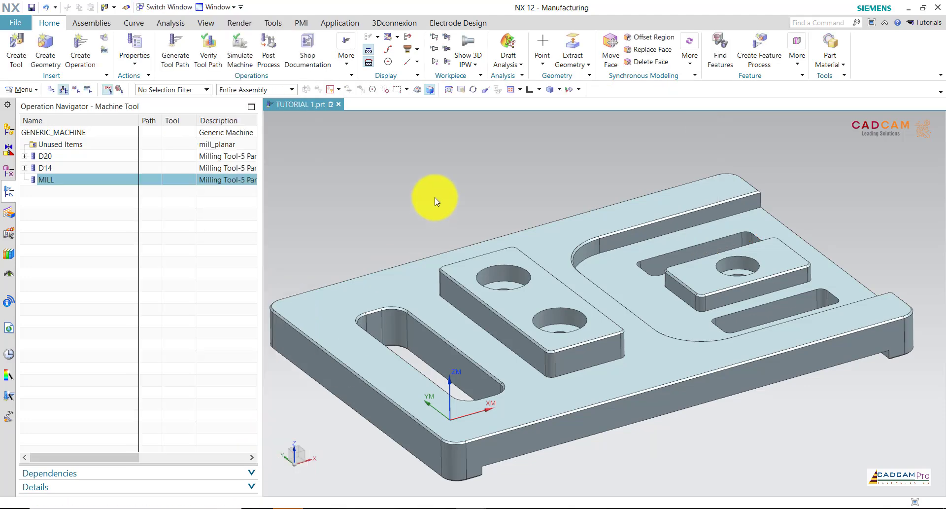
Rename the MILL tool to D8, then toggle between Geometry and Machine Tool views
{"action": "right_click", "coordinate": [43, 180]}
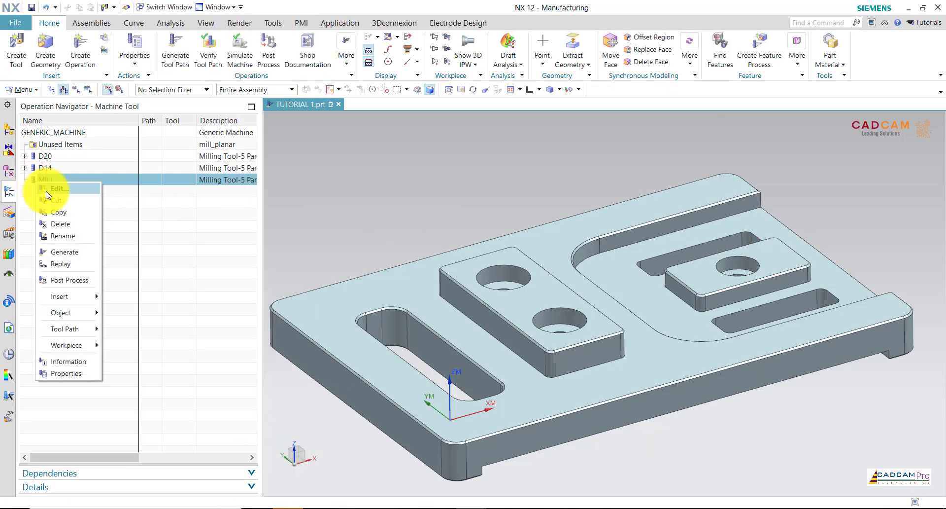
{"action": "left_click", "coordinate": [64, 236]}
{"action": "type", "text": "D"}
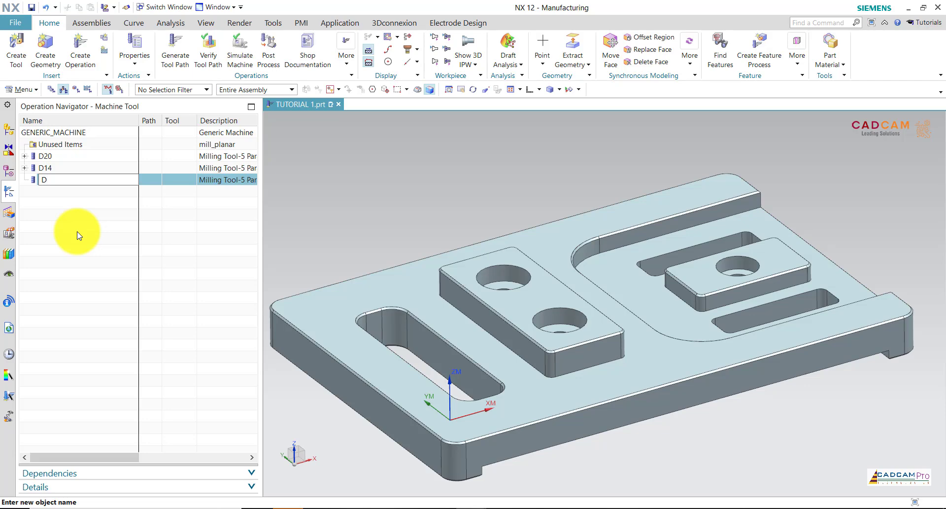
{"action": "type", "text": "8"}
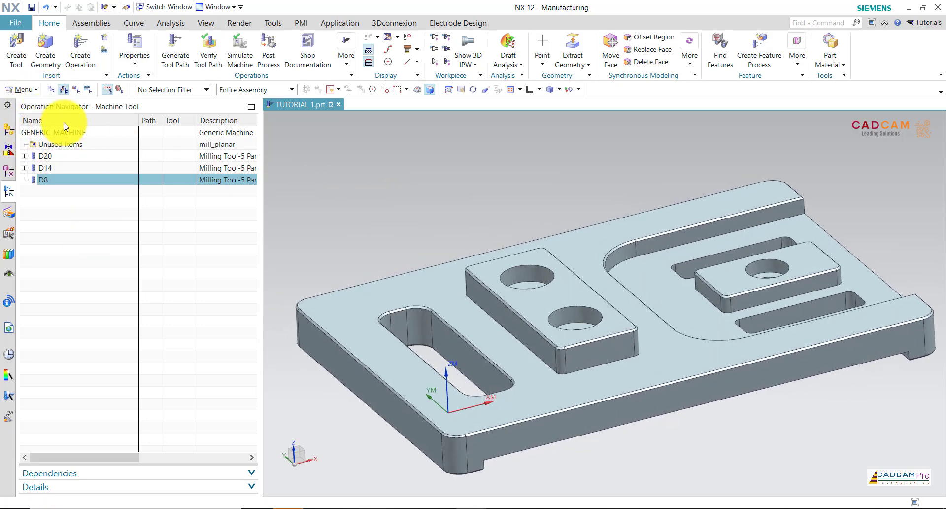
{"action": "left_click", "coordinate": [75, 92]}
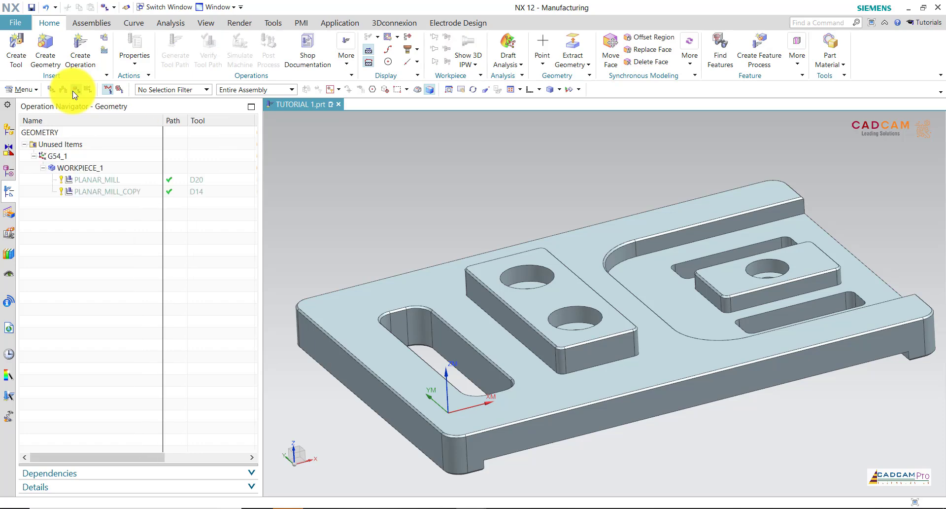
{"action": "left_click", "coordinate": [62, 91]}
In Program Order view, add a program group named POCKET under ROUGH
{"action": "left_click", "coordinate": [51, 90]}
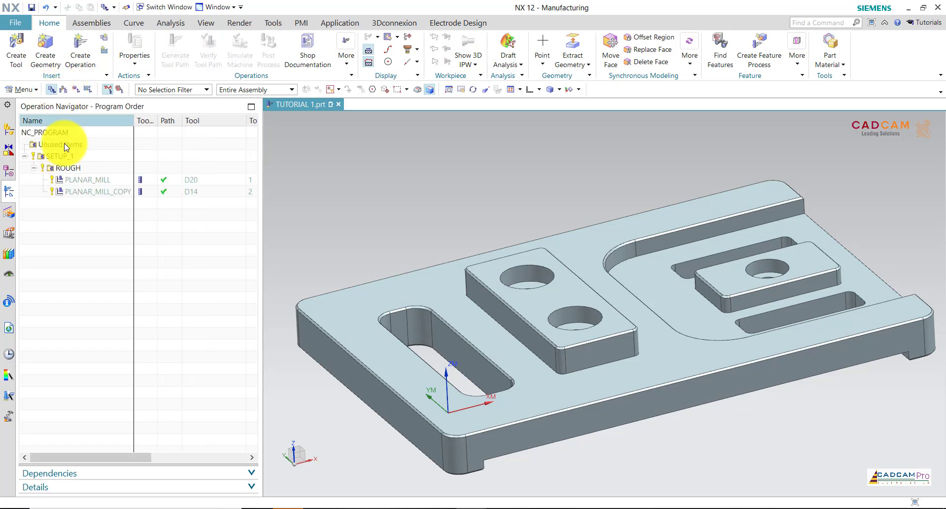
{"action": "left_click", "coordinate": [66, 169]}
{"action": "right_click", "coordinate": [66, 170]}
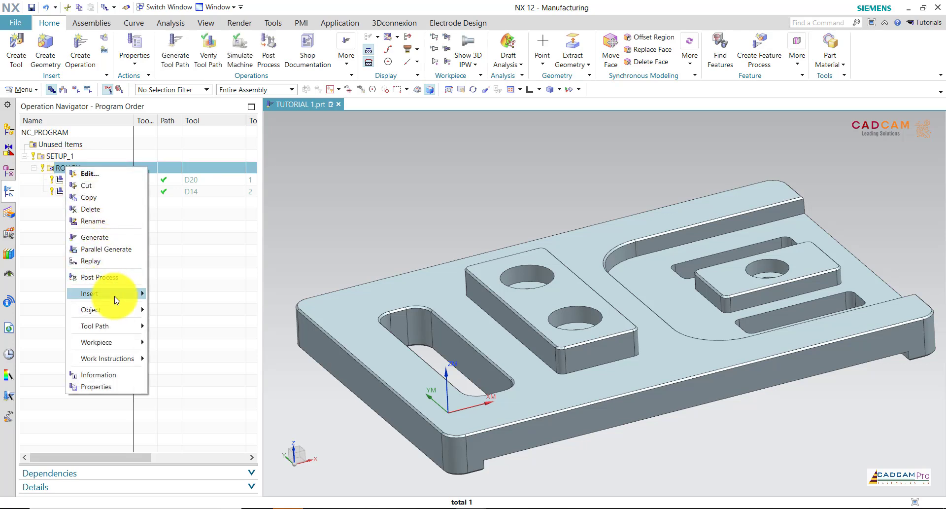
{"action": "mouse_move", "coordinate": [90, 294]}
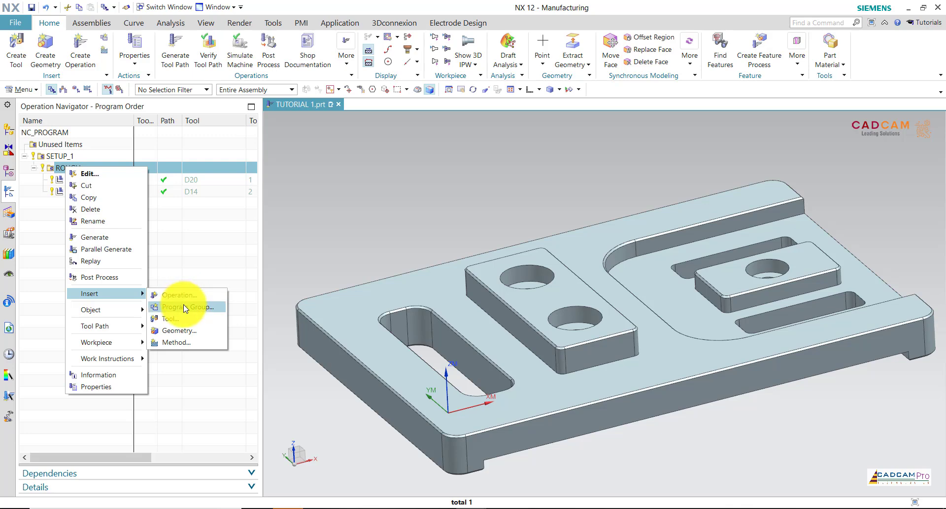
{"action": "left_click", "coordinate": [185, 307]}
{"action": "type", "text": "POCKET"}
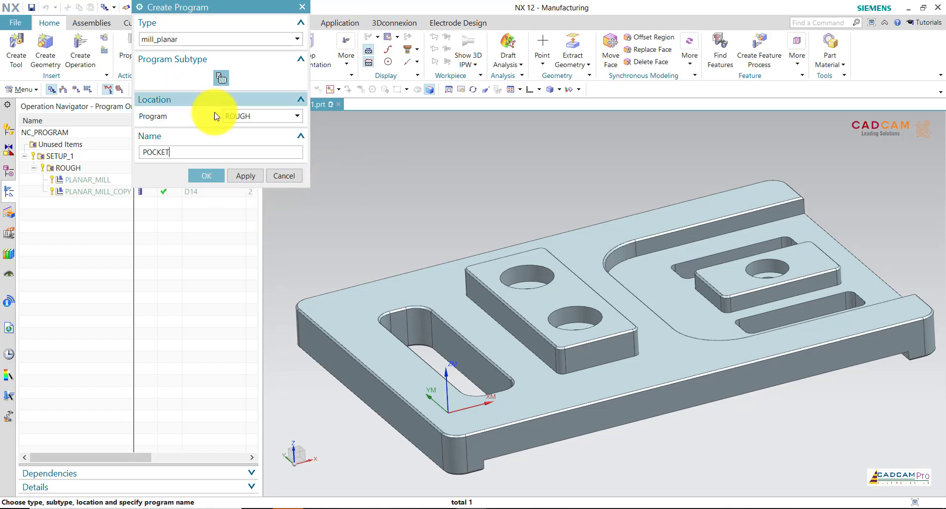
{"action": "left_click", "coordinate": [216, 176]}
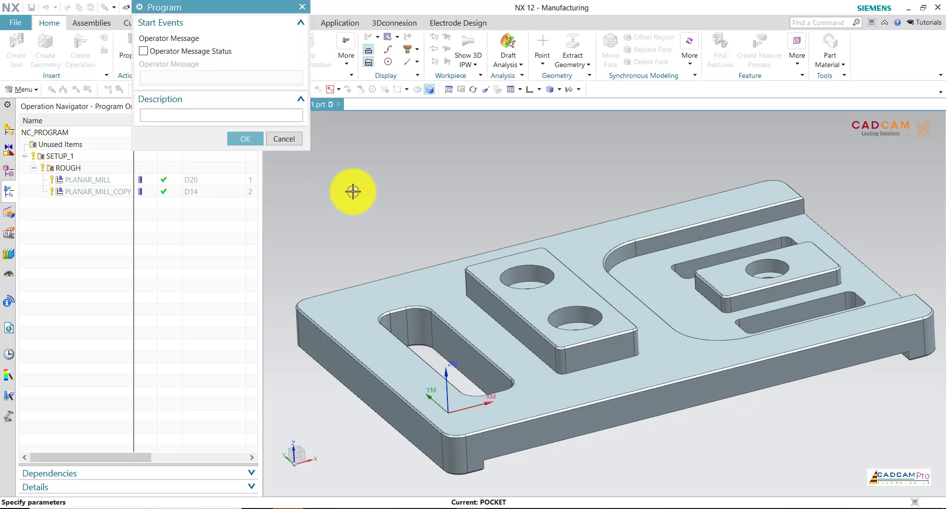
{"action": "left_click", "coordinate": [251, 139]}
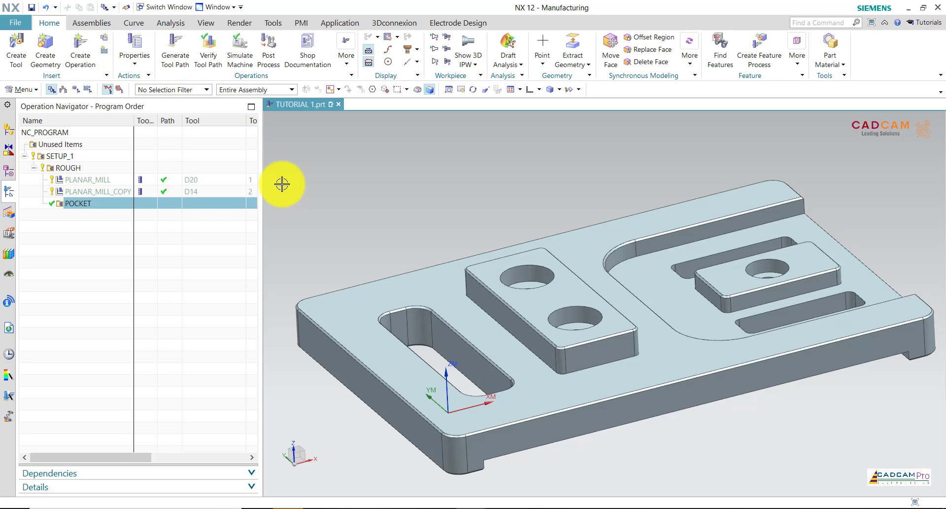
Create a Floor and Wall operation in POCKET using tool D8 and MILL_ROUGH
{"action": "left_click", "coordinate": [80, 50]}
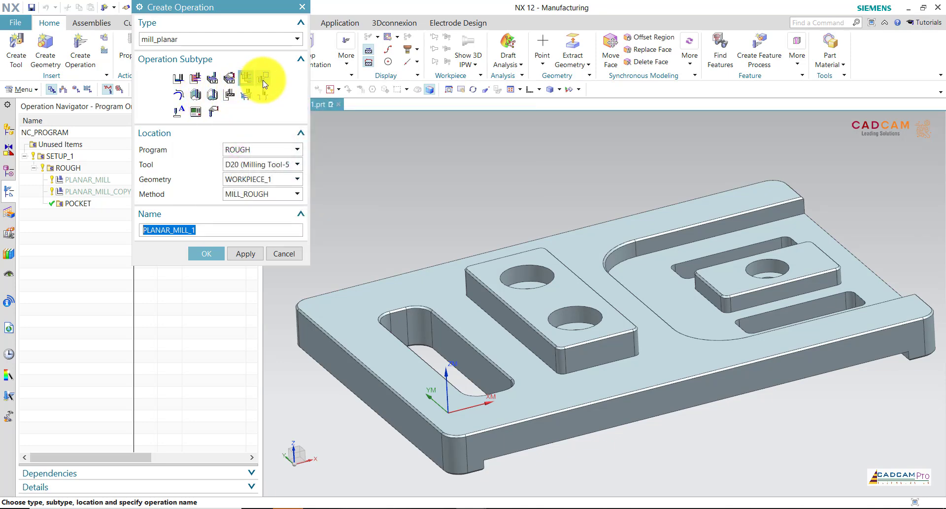
{"action": "left_click", "coordinate": [181, 79]}
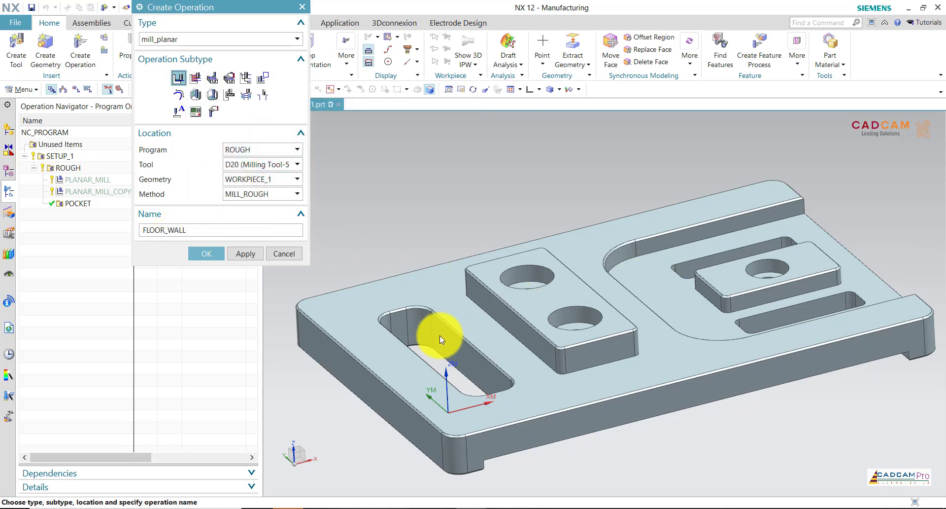
{"action": "left_click", "coordinate": [249, 154]}
{"action": "left_click", "coordinate": [247, 186]}
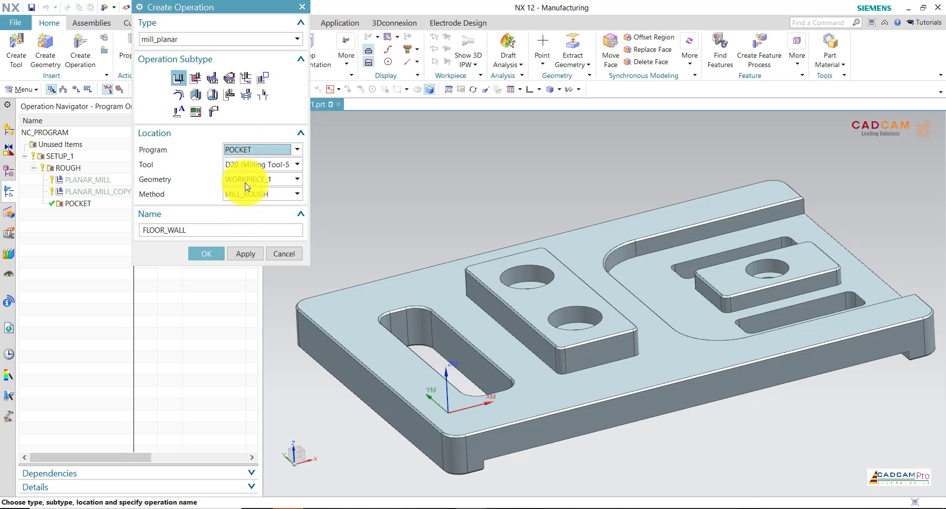
{"action": "left_click", "coordinate": [256, 167]}
{"action": "left_click", "coordinate": [256, 205]}
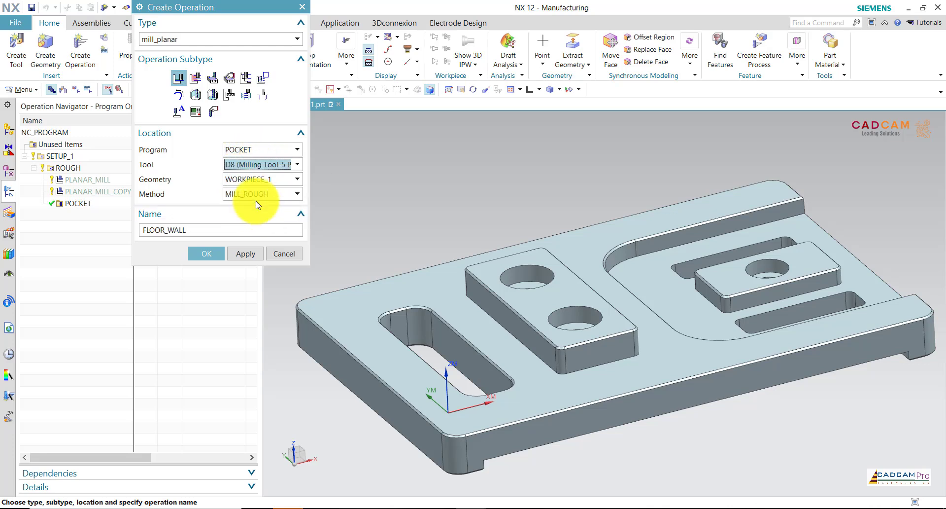
{"action": "left_click", "coordinate": [256, 198]}
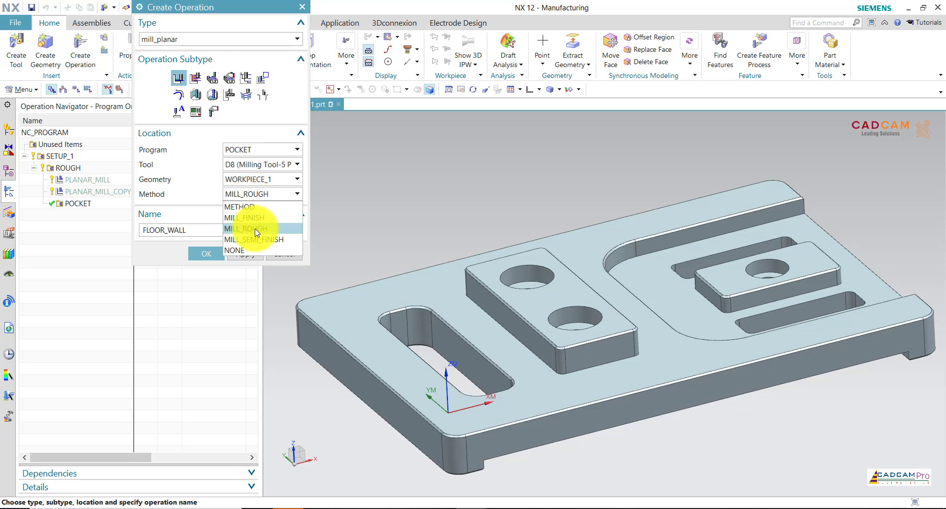
{"action": "left_click", "coordinate": [249, 228]}
{"action": "left_click", "coordinate": [220, 253]}
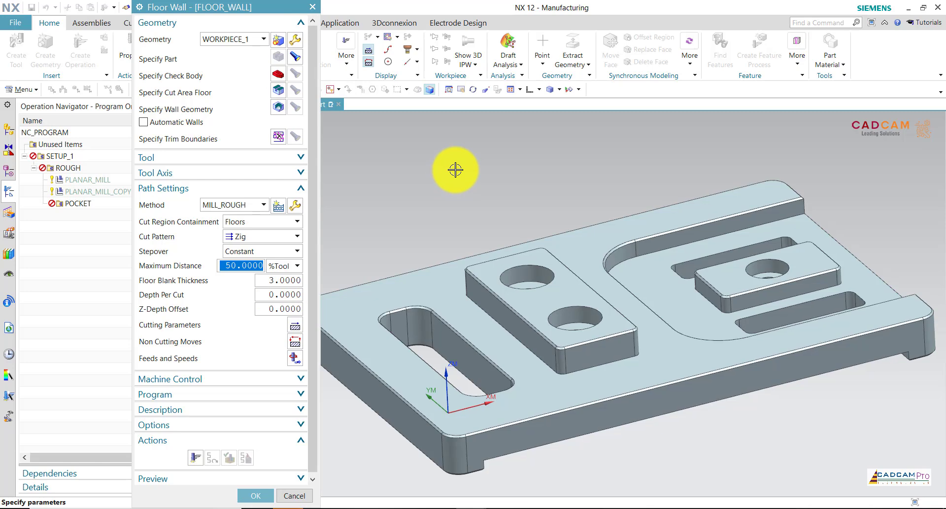
Set the slot's tangent-connected walls as the operation's wall geometry
{"action": "left_click", "coordinate": [278, 107]}
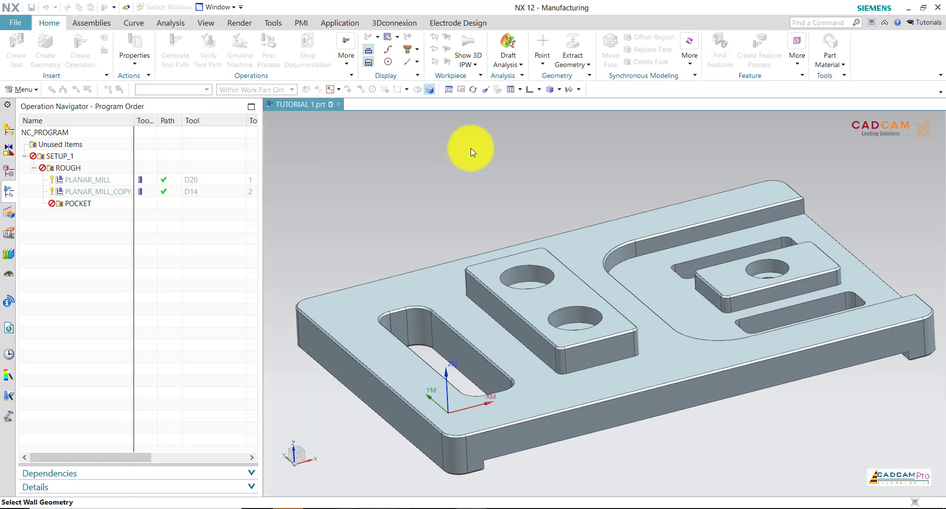
{"action": "left_click", "coordinate": [469, 90]}
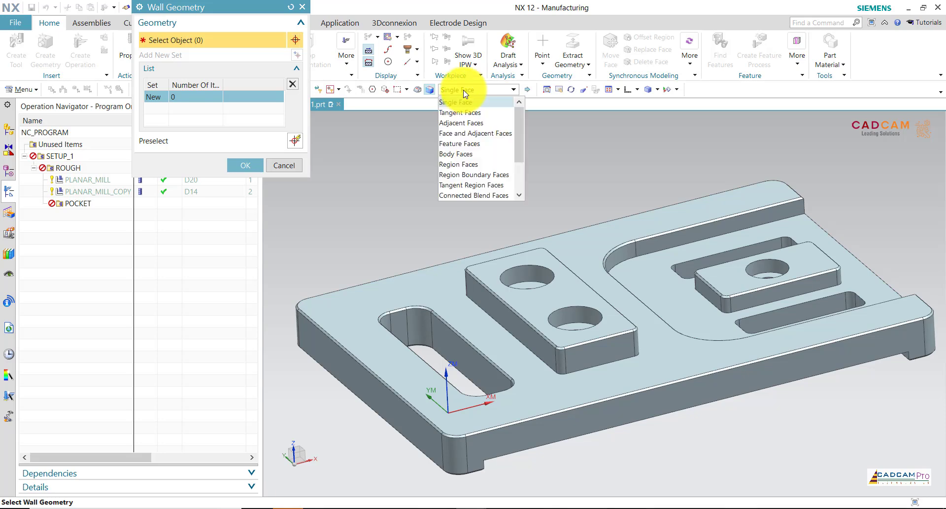
{"action": "left_click", "coordinate": [463, 114]}
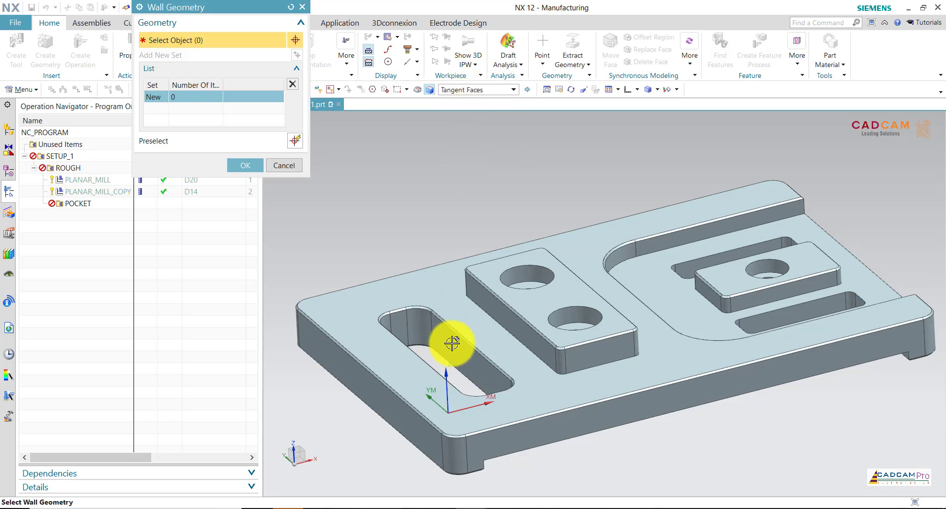
{"action": "left_click", "coordinate": [443, 345]}
{"action": "left_click", "coordinate": [247, 165]}
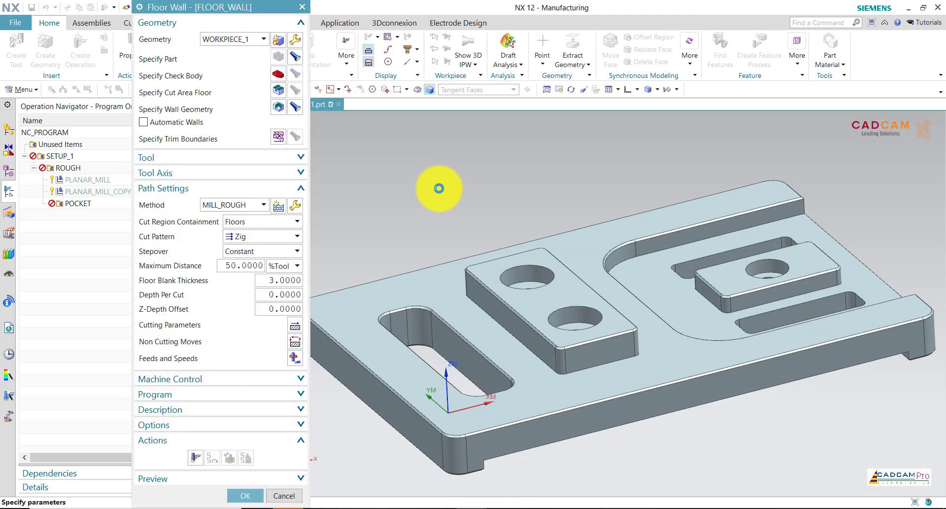
{"action": "scroll", "coordinate": [433, 197], "scroll_direction": "down", "scroll_amount": 2}
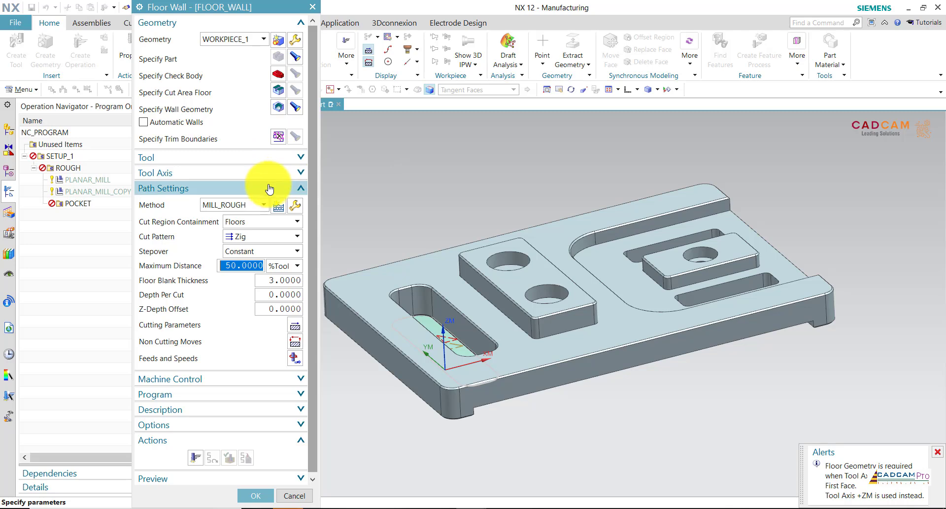
Set cut pattern to Profile and cut depths to Ramp by Angle at 0.5
{"action": "left_click", "coordinate": [254, 237]}
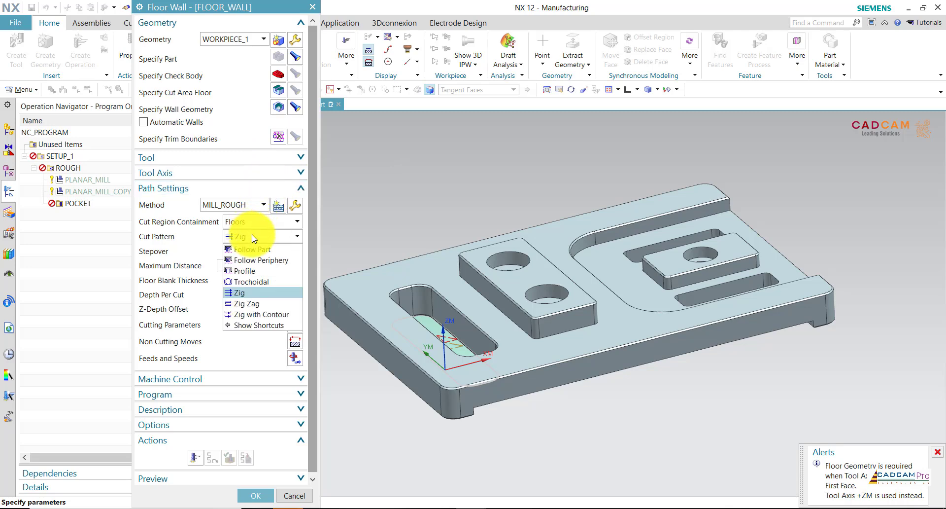
{"action": "left_click", "coordinate": [260, 271]}
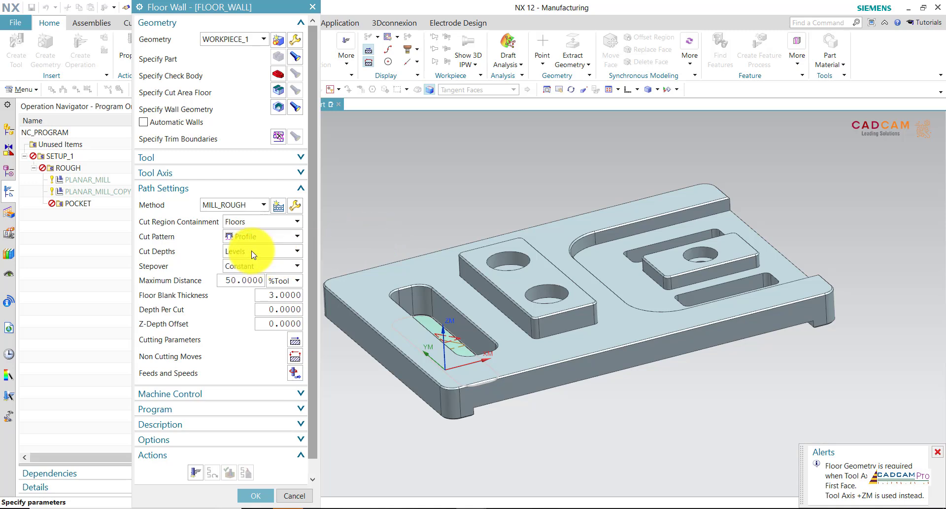
{"action": "left_click", "coordinate": [253, 253]}
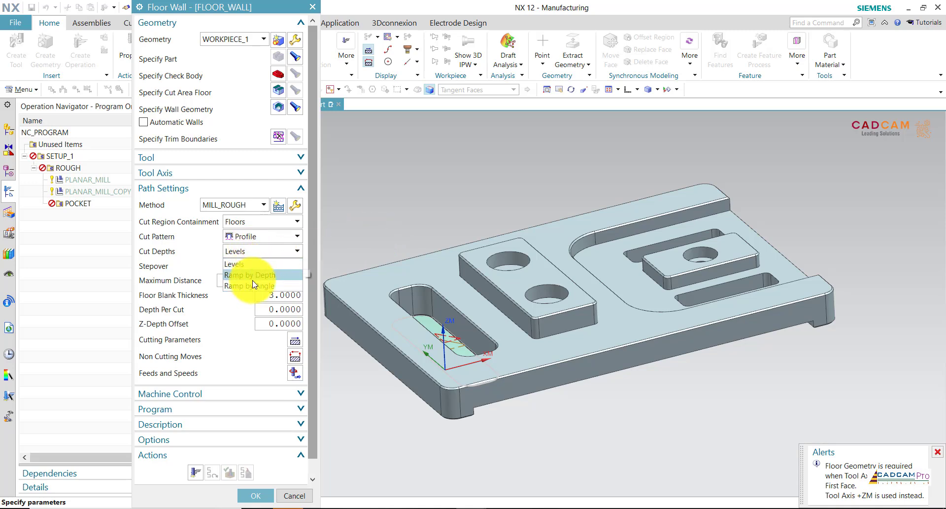
{"action": "left_click", "coordinate": [252, 285]}
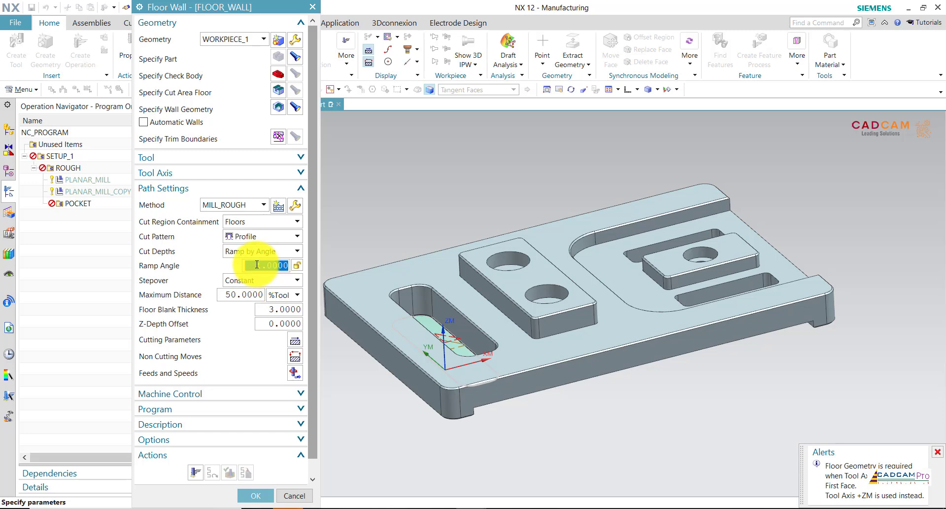
{"action": "type", "text": "5"}
{"action": "key", "text": "Return"}
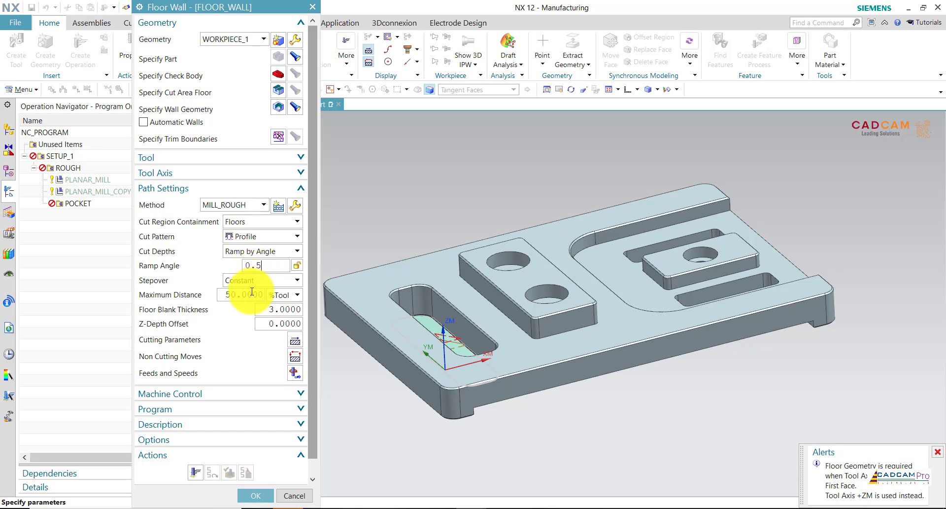
{"action": "left_click", "coordinate": [252, 293]}
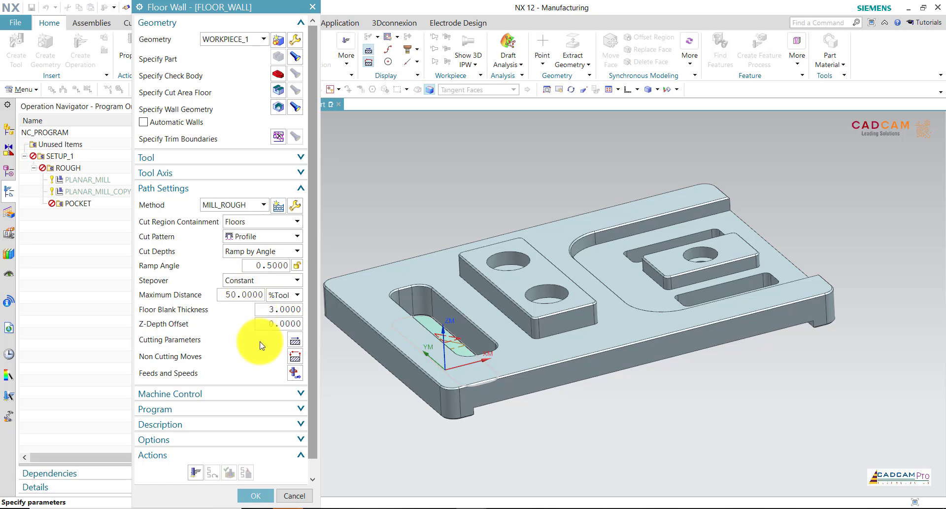
Generate the FLOOR_WALL slot toolpath, inspect it, and accept the operation
{"action": "scroll", "coordinate": [394, 326], "scroll_direction": "up", "scroll_amount": 2}
{"action": "scroll", "coordinate": [405, 323], "scroll_direction": "up", "scroll_amount": 2}
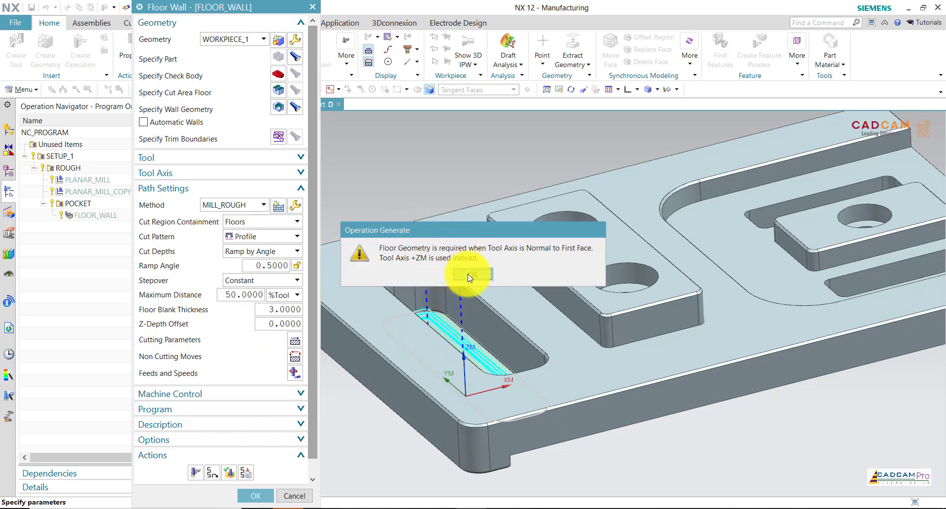
{"action": "left_click", "coordinate": [468, 273]}
{"action": "scroll", "coordinate": [453, 290], "scroll_direction": "down", "scroll_amount": 3}
{"action": "mouse_move", "coordinate": [439, 317]}
{"action": "middle_mouse_down"}
{"action": "mouse_move", "coordinate": [438, 362]}
{"action": "mouse_move", "coordinate": [429, 321]}
{"action": "middle_mouse_up"}
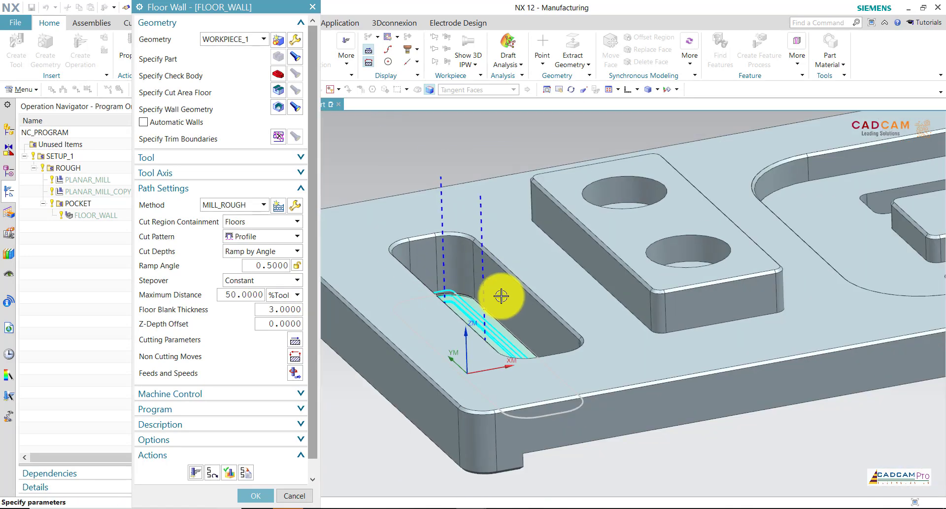
{"action": "scroll", "coordinate": [502, 295], "scroll_direction": "up", "scroll_amount": 3}
{"action": "middle_click_drag", "start_coordinate": [481, 261], "coordinate": [480, 275]}
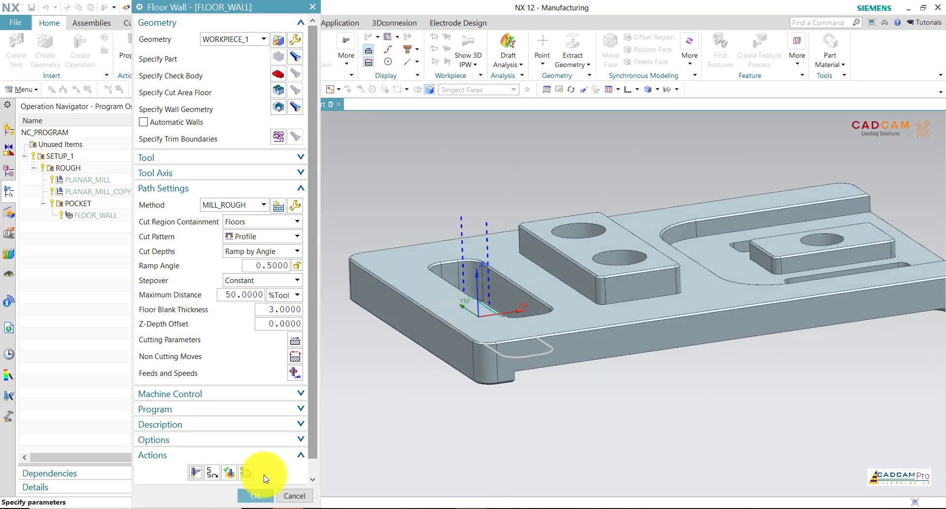
{"action": "left_click", "coordinate": [257, 496]}
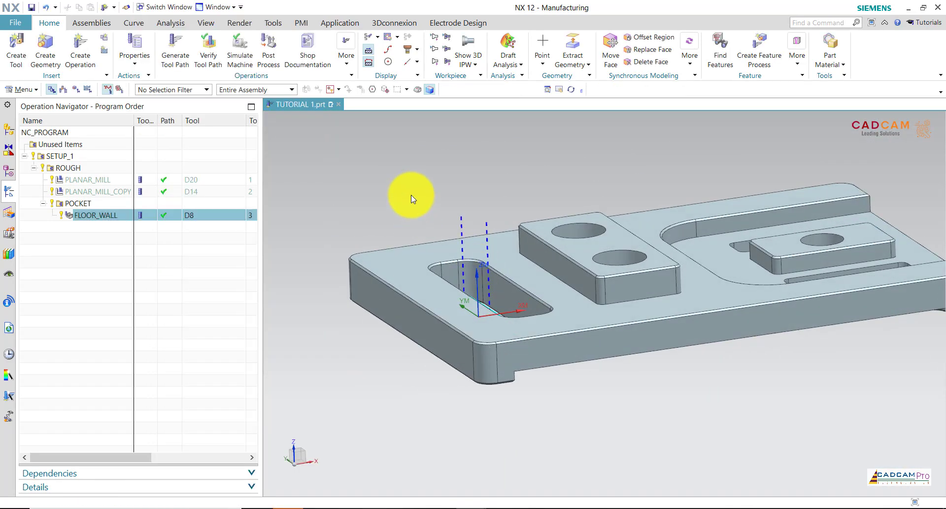
Measure the slot depth as 12 mm with Simple Distance
{"action": "left_click", "coordinate": [173, 25]}
{"action": "left_click", "coordinate": [19, 42]}
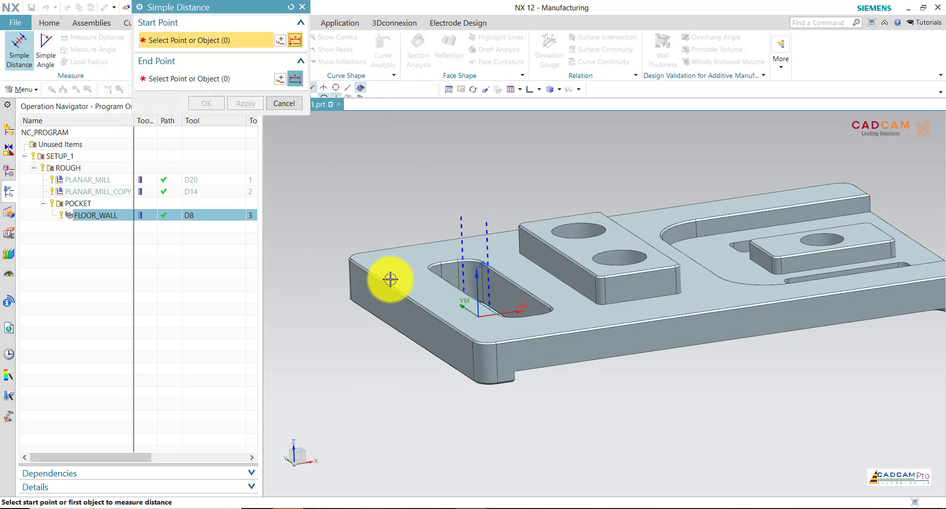
{"action": "left_click", "coordinate": [408, 284]}
{"action": "middle_click_drag", "start_coordinate": [416, 368], "coordinate": [408, 332]}
{"action": "left_click", "coordinate": [411, 317]}
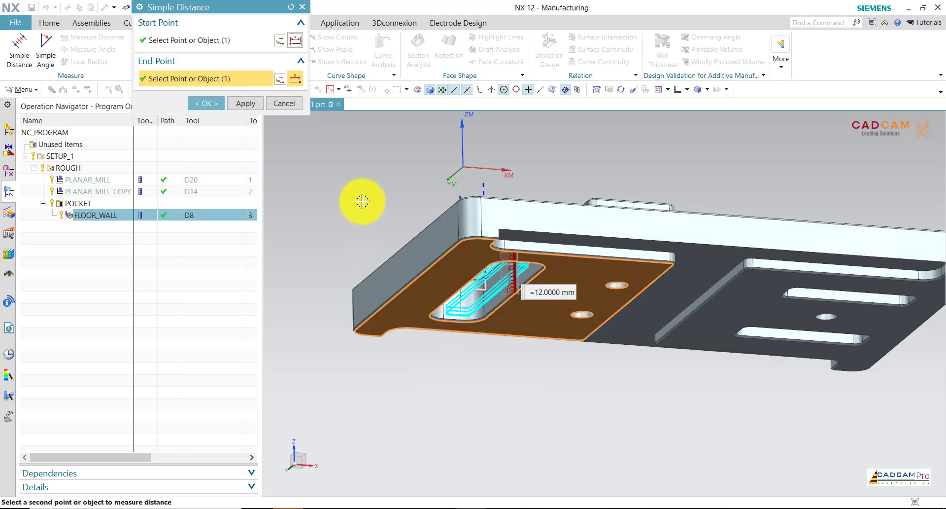
{"action": "left_click", "coordinate": [217, 103]}
{"action": "middle_click_drag", "start_coordinate": [359, 181], "coordinate": [379, 216]}
Edit FLOOR_WALL and set its floor blank thickness to 12
{"action": "right_click", "coordinate": [96, 216]}
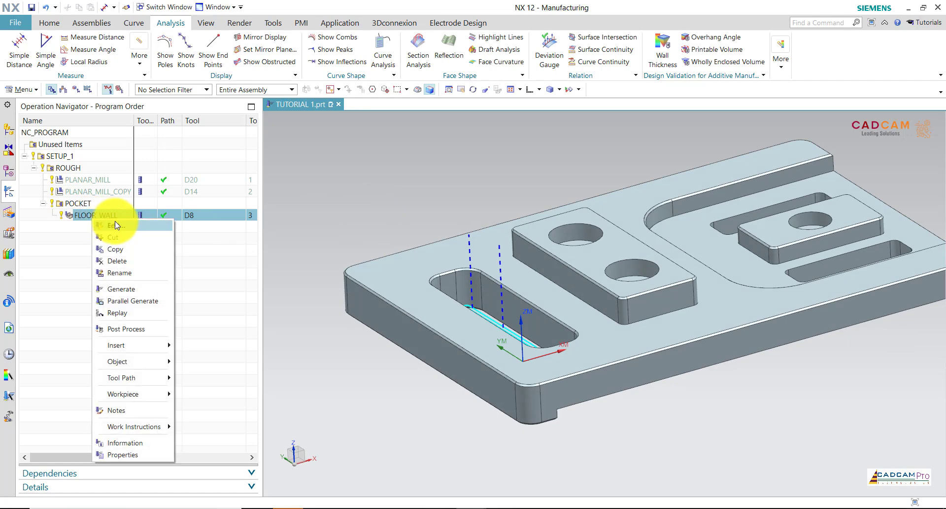
{"action": "left_click", "coordinate": [245, 226]}
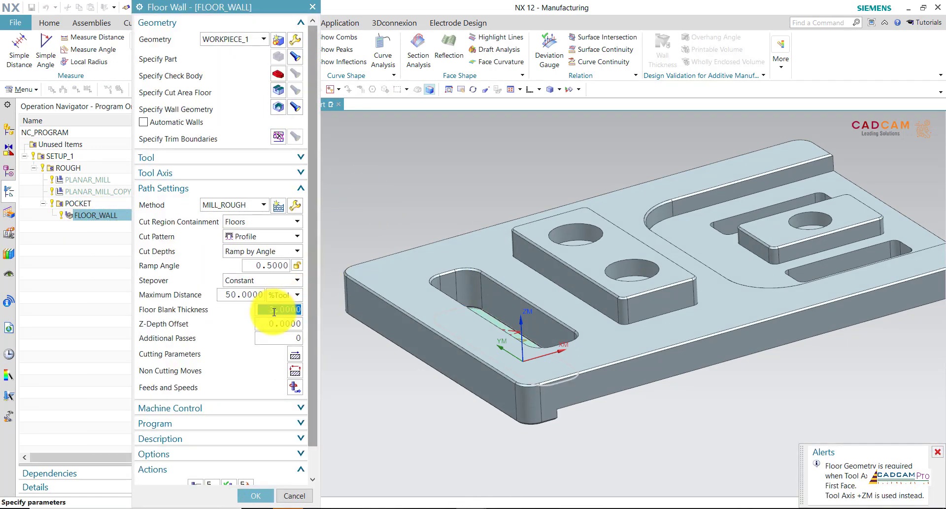
{"action": "type", "text": "12"}
{"action": "key", "text": "Return"}
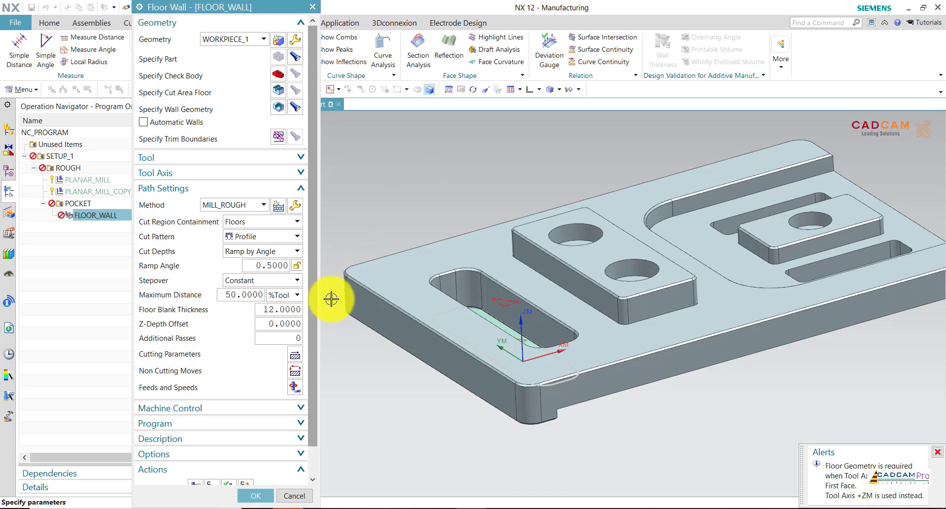
{"action": "middle_click", "coordinate": [389, 178]}
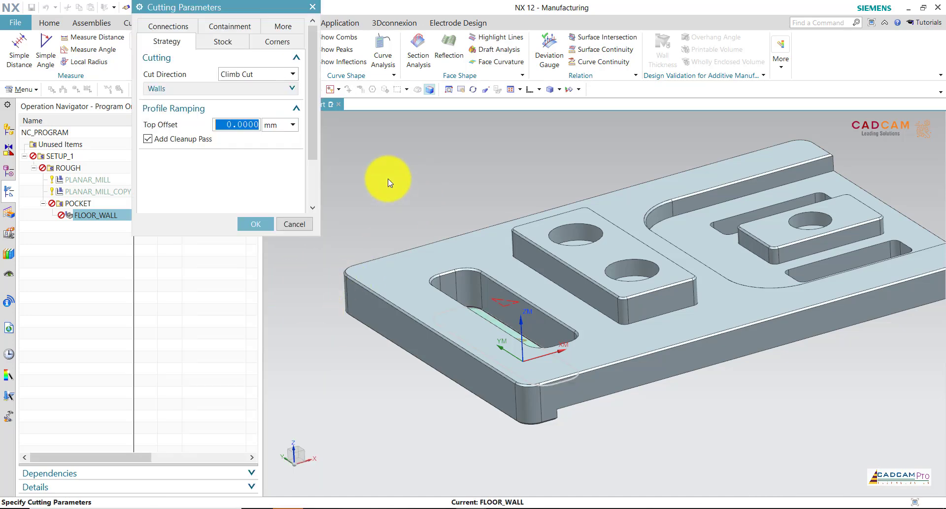
On the Stock tab, set part stock 0.1 and wall stock 0.1
{"action": "left_click", "coordinate": [241, 51]}
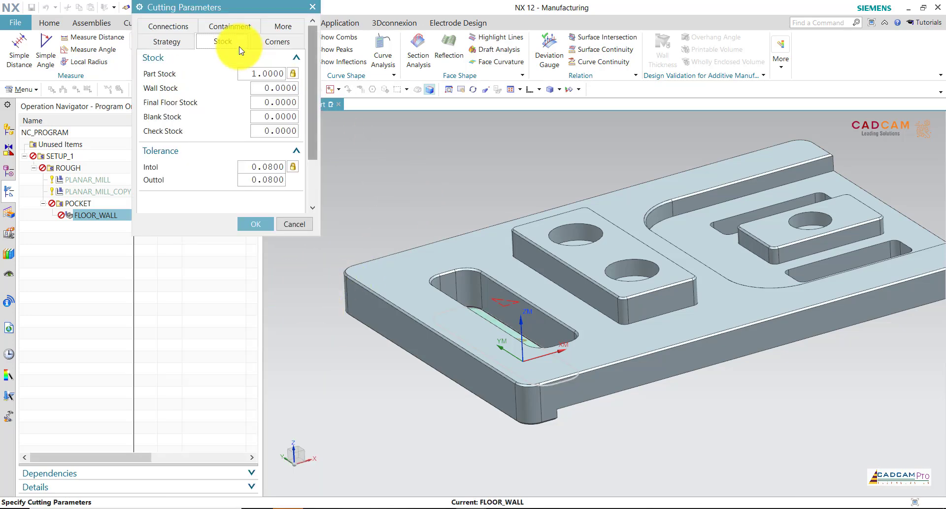
{"action": "double_click", "coordinate": [261, 73]}
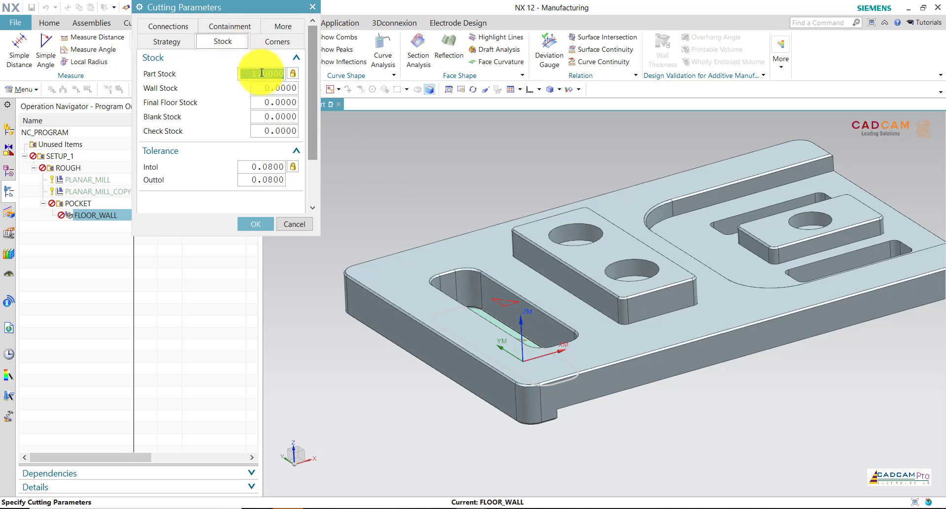
{"action": "type", "text": "0."}
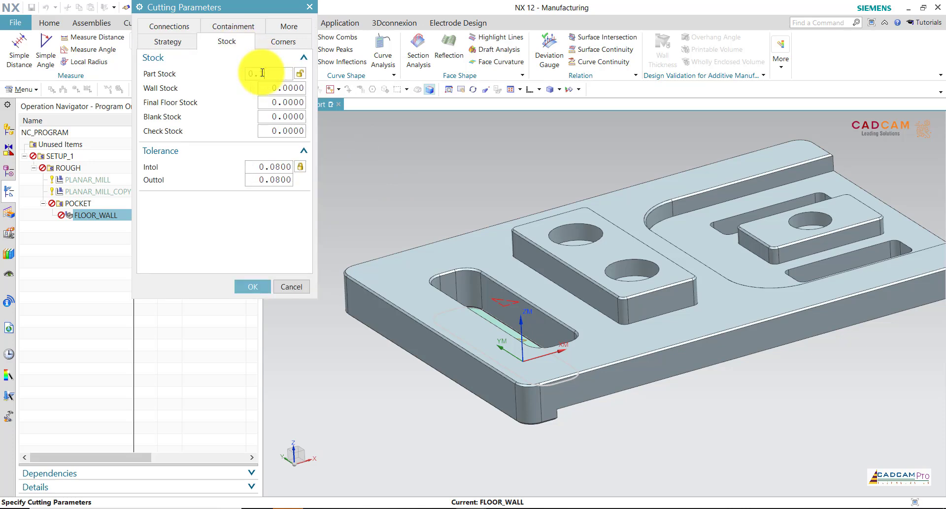
{"action": "type", "text": "1"}
{"action": "double_click", "coordinate": [280, 89]}
{"action": "type", "text": "0.1"}
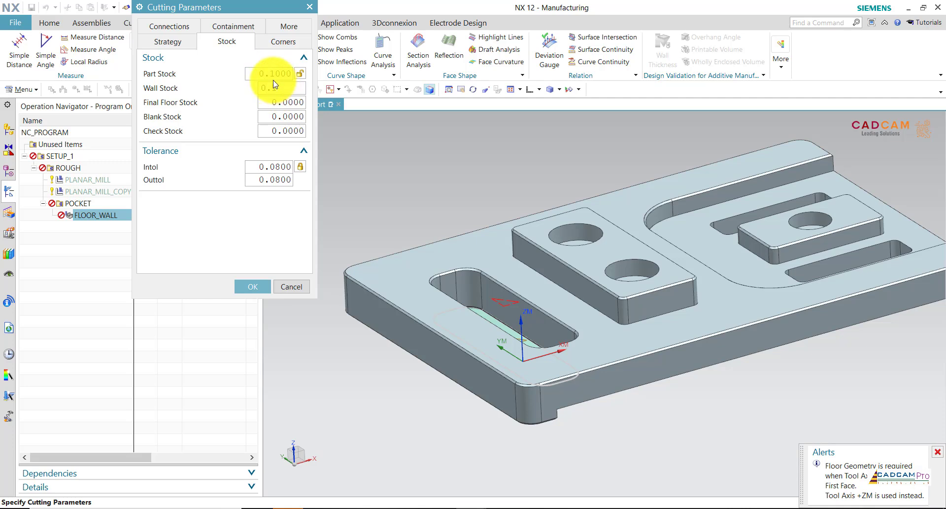
{"action": "double_click", "coordinate": [279, 92]}
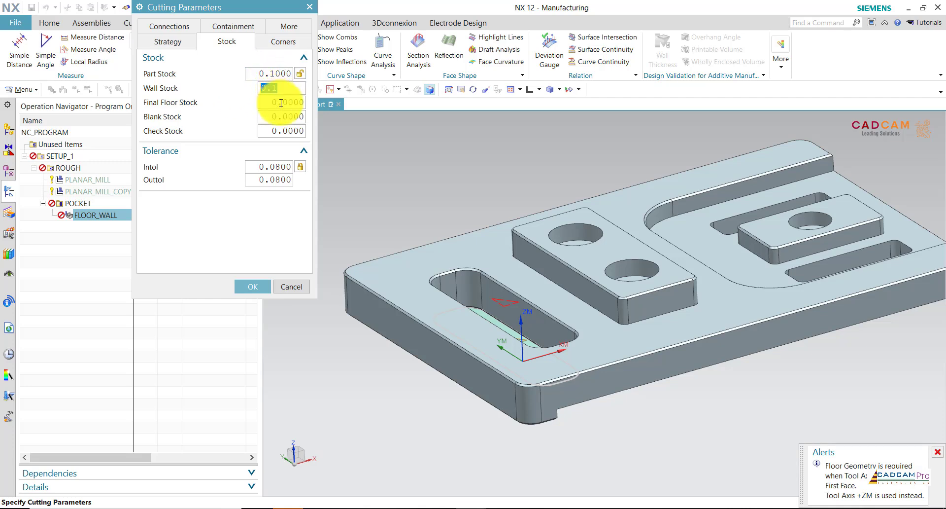
{"action": "left_click", "coordinate": [281, 103]}
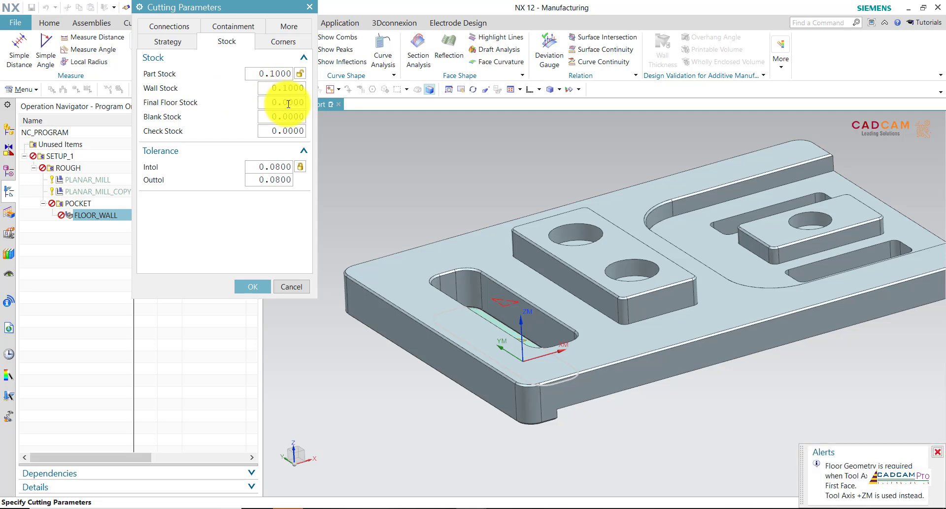
Set final floor stock to -1 and accept the cutting parameters
{"action": "middle_click_drag", "start_coordinate": [376, 194], "coordinate": [466, 296]}
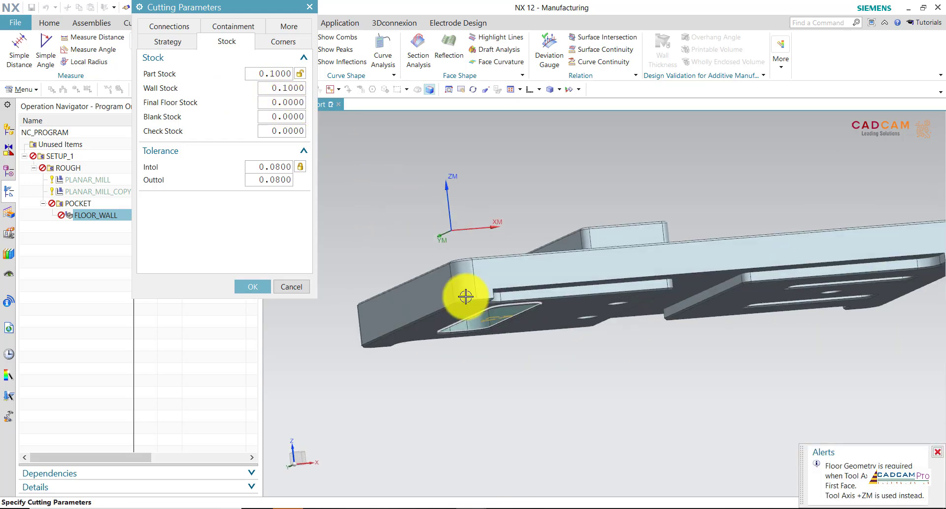
{"action": "type", "text": "-1"}
{"action": "left_click", "coordinate": [288, 121]}
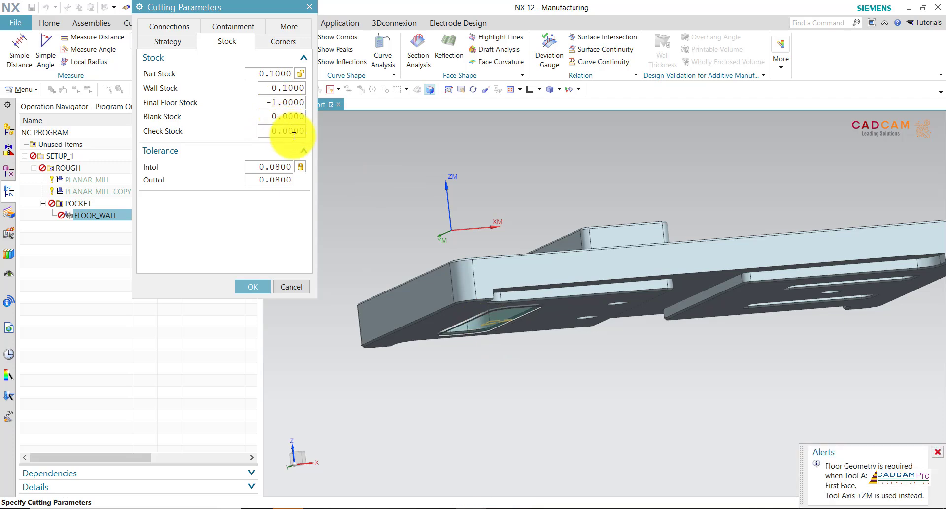
{"action": "middle_click_drag", "start_coordinate": [397, 165], "coordinate": [388, 170]}
{"action": "scroll", "coordinate": [408, 169], "scroll_direction": "up", "scroll_amount": 1}
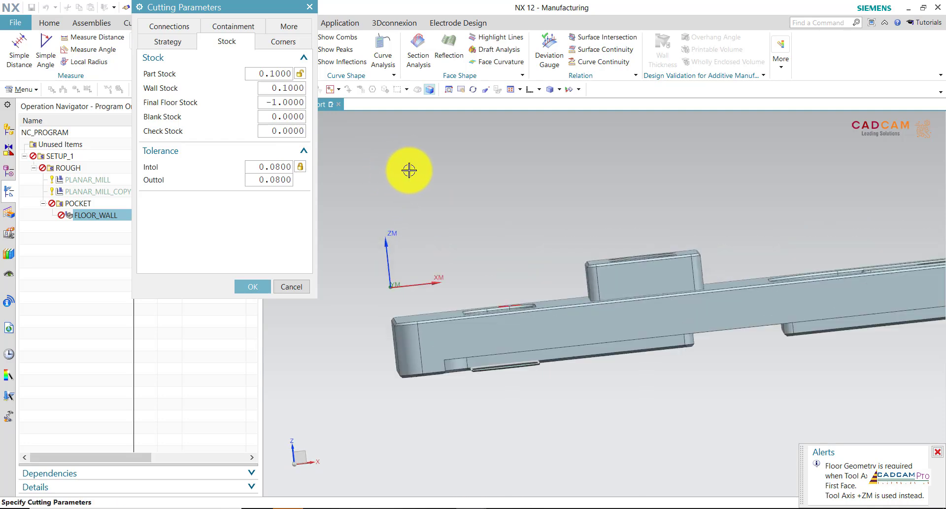
{"action": "scroll", "coordinate": [497, 382], "scroll_direction": "up", "scroll_amount": 2}
{"action": "scroll", "coordinate": [505, 338], "scroll_direction": "up", "scroll_amount": 3}
{"action": "scroll", "coordinate": [506, 333], "scroll_direction": "up", "scroll_amount": 2}
{"action": "scroll", "coordinate": [506, 333], "scroll_direction": "down", "scroll_amount": 3}
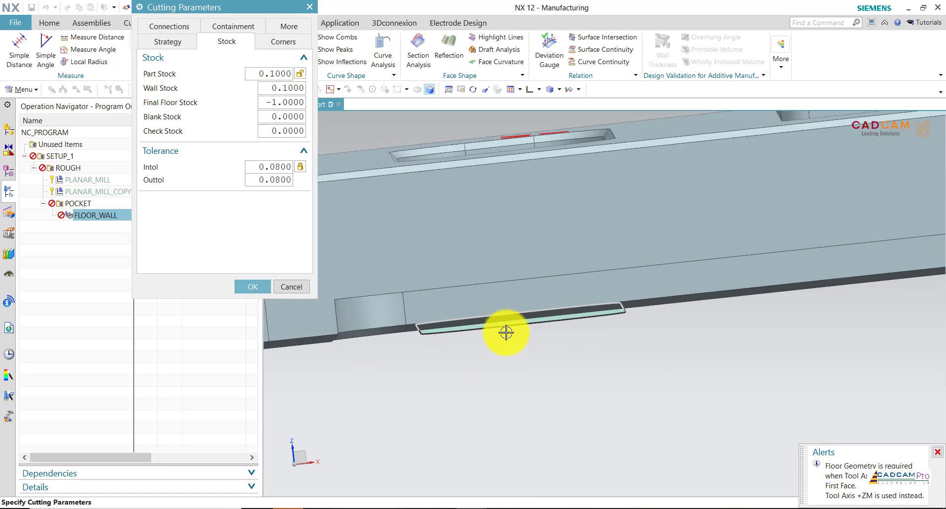
{"action": "scroll", "coordinate": [498, 305], "scroll_direction": "down", "scroll_amount": 3}
{"action": "middle_click_drag", "start_coordinate": [490, 276], "coordinate": [516, 299]}
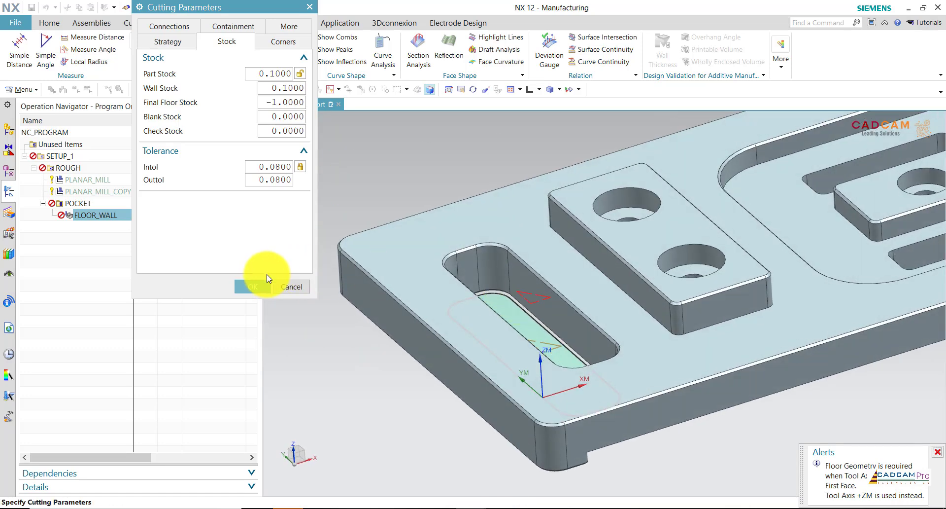
{"action": "left_click", "coordinate": [253, 287]}
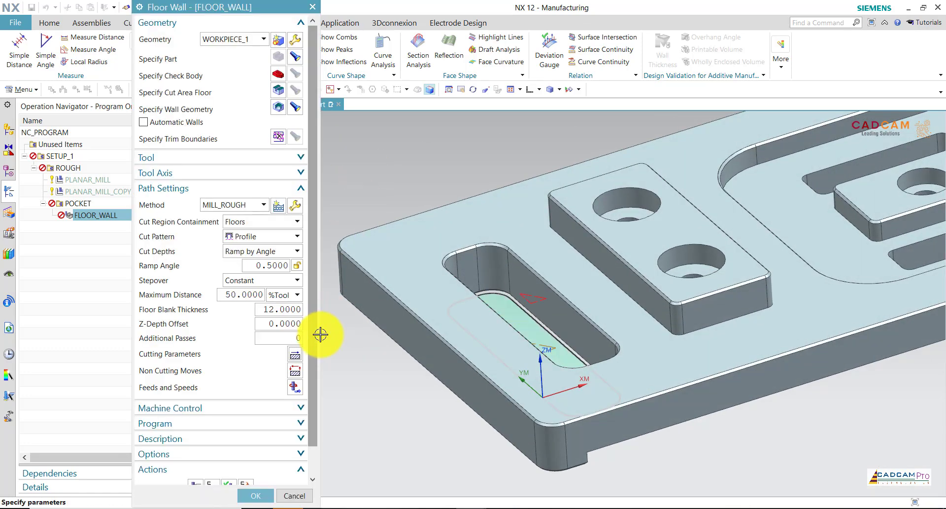
Give closed-area engage a ramp angle of 1 and height 0.5, keeping open-area engage Linear
{"action": "middle_click", "coordinate": [372, 157]}
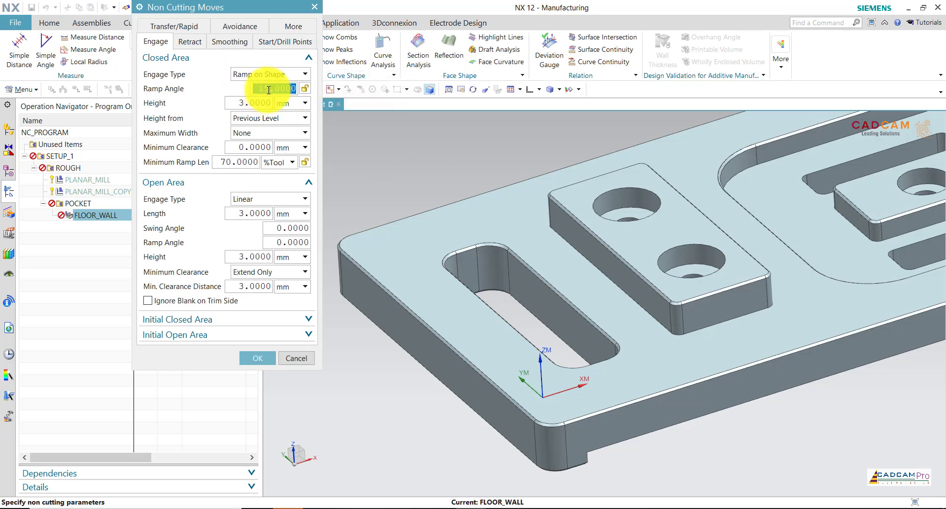
{"action": "type", "text": "1"}
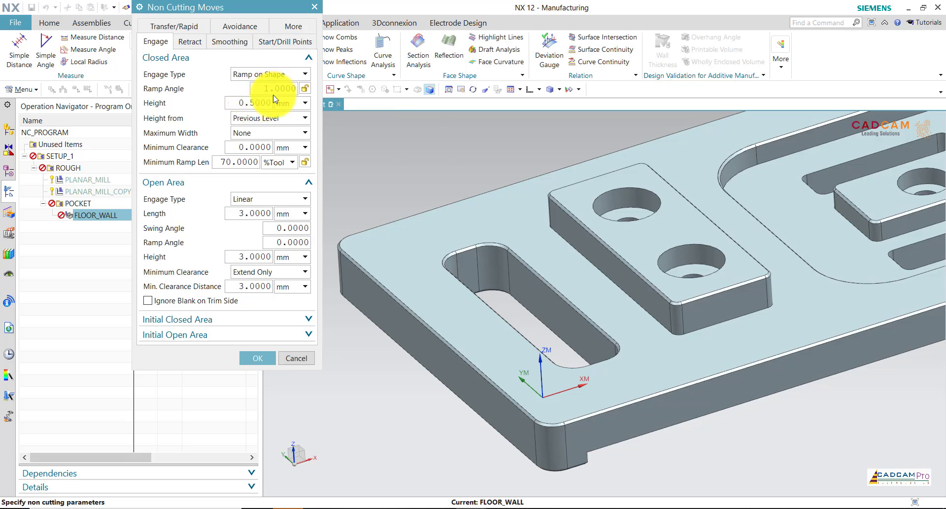
{"action": "mouse_move", "coordinate": [271, 163]}
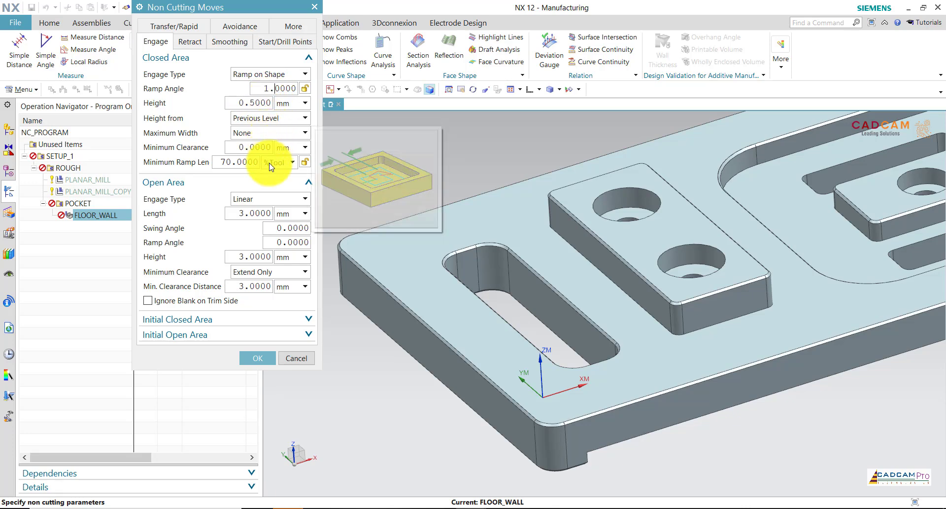
{"action": "left_click", "coordinate": [266, 202]}
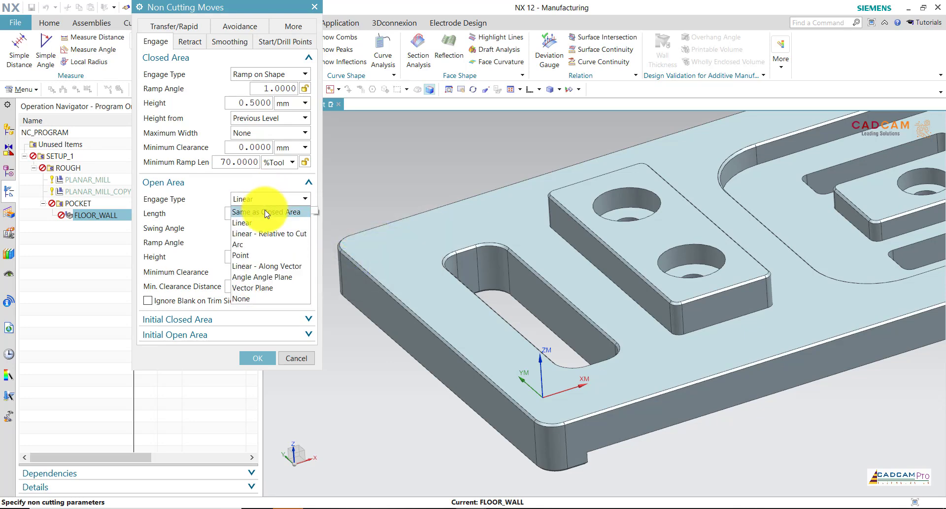
{"action": "left_click", "coordinate": [274, 200]}
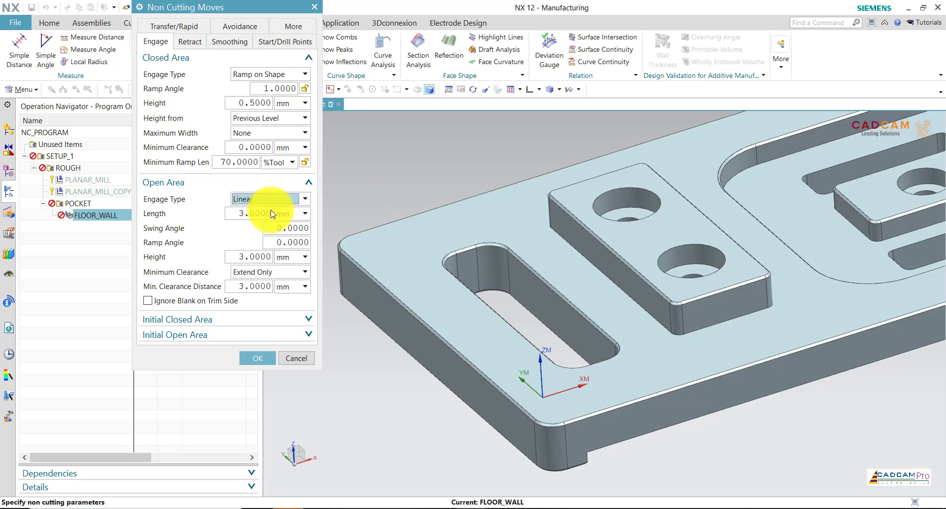
{"action": "left_click", "coordinate": [266, 365]}
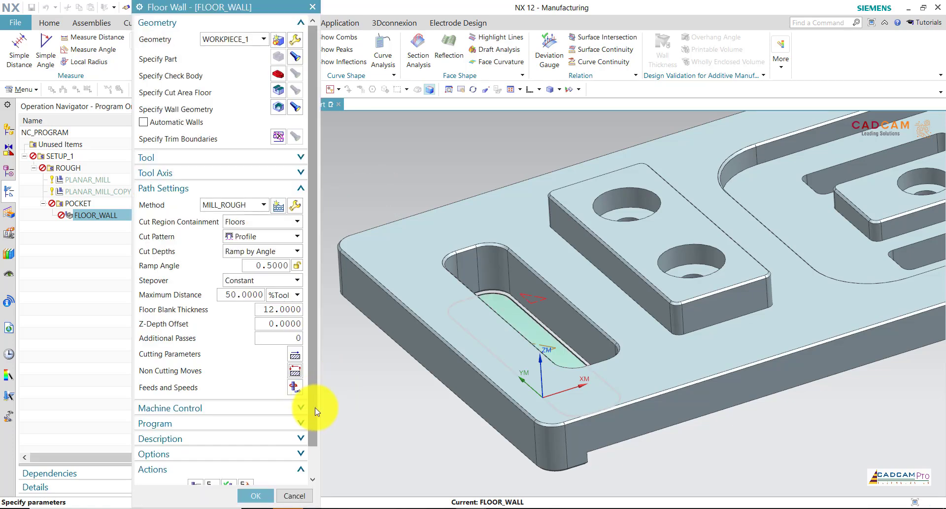
Set the tool axis to +ZM Axis and regenerate the FLOOR_WALL toolpath
{"action": "scroll", "coordinate": [314, 407], "scroll_direction": "down", "scroll_amount": 1}
{"action": "left_click", "coordinate": [195, 455]}
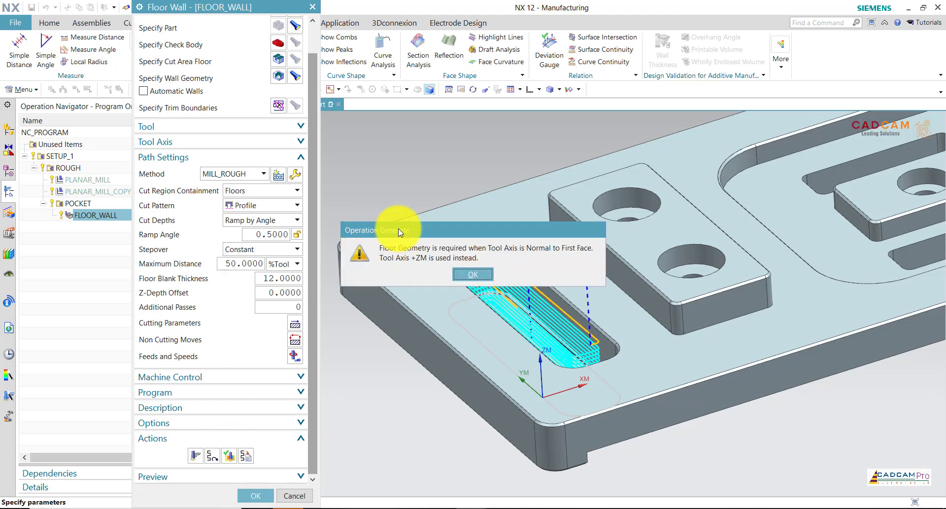
{"action": "left_click", "coordinate": [466, 273]}
{"action": "left_click", "coordinate": [175, 142]}
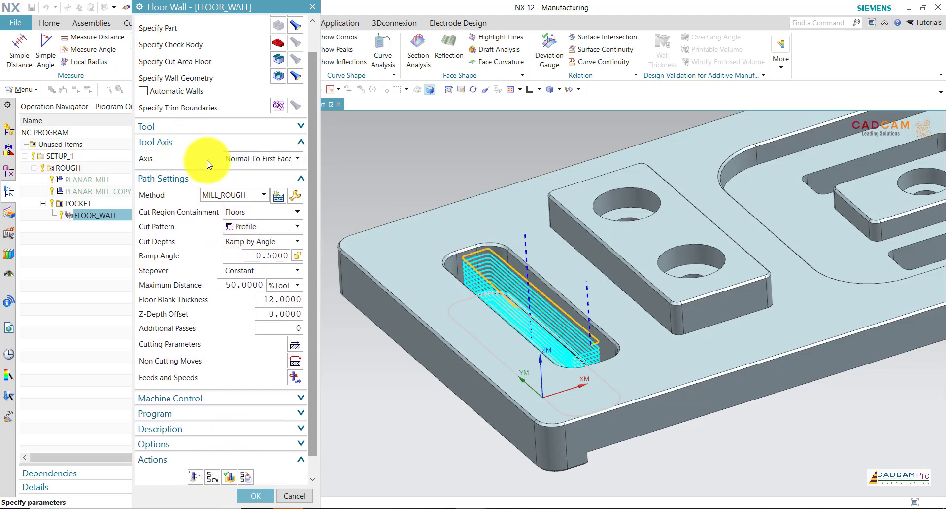
{"action": "left_click", "coordinate": [236, 158]}
{"action": "left_click", "coordinate": [243, 173]}
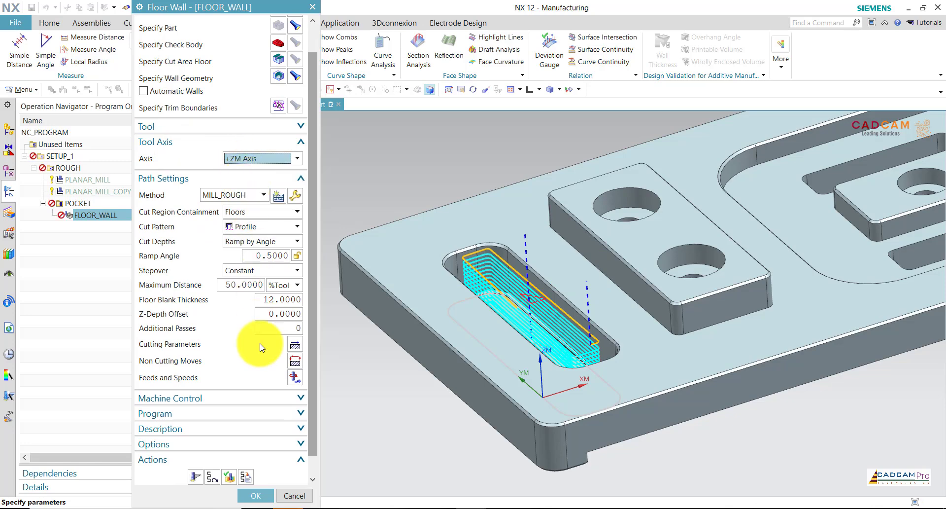
{"action": "left_click", "coordinate": [205, 480]}
{"action": "middle_click", "coordinate": [385, 427]}
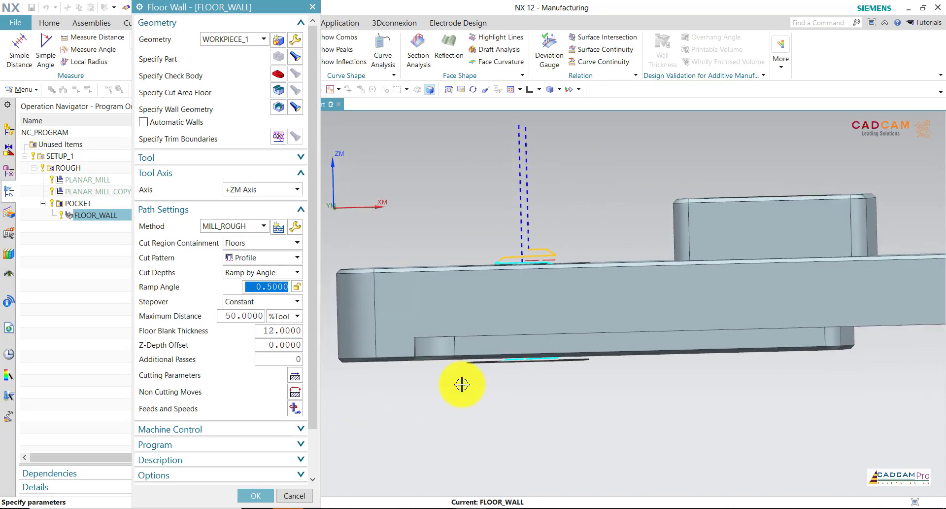
Orbit and zoom to inspect the slot toolpath, then accept the FLOOR_WALL settings
{"action": "scroll", "coordinate": [518, 264], "scroll_direction": "up", "scroll_amount": 3}
{"action": "scroll", "coordinate": [488, 259], "scroll_direction": "up", "scroll_amount": 3}
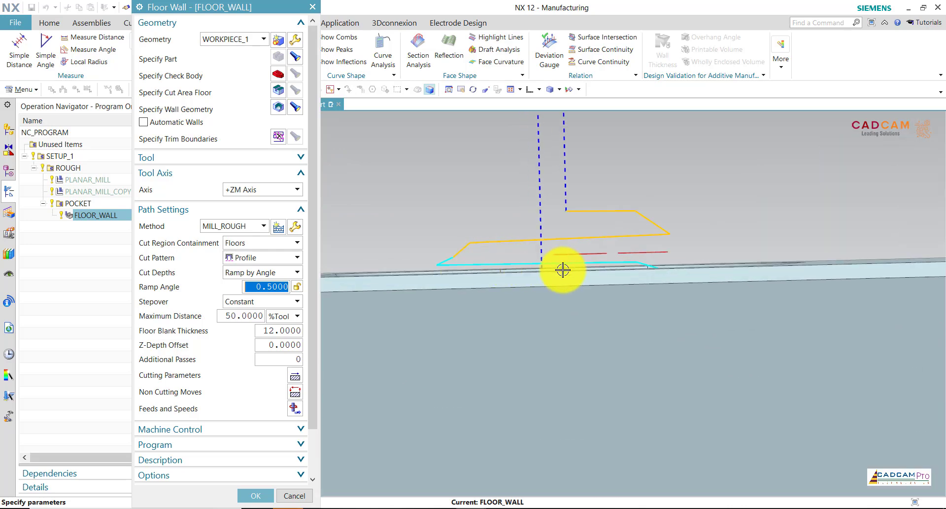
{"action": "scroll", "coordinate": [530, 223], "scroll_direction": "down", "scroll_amount": 2}
{"action": "scroll", "coordinate": [526, 222], "scroll_direction": "down", "scroll_amount": 2}
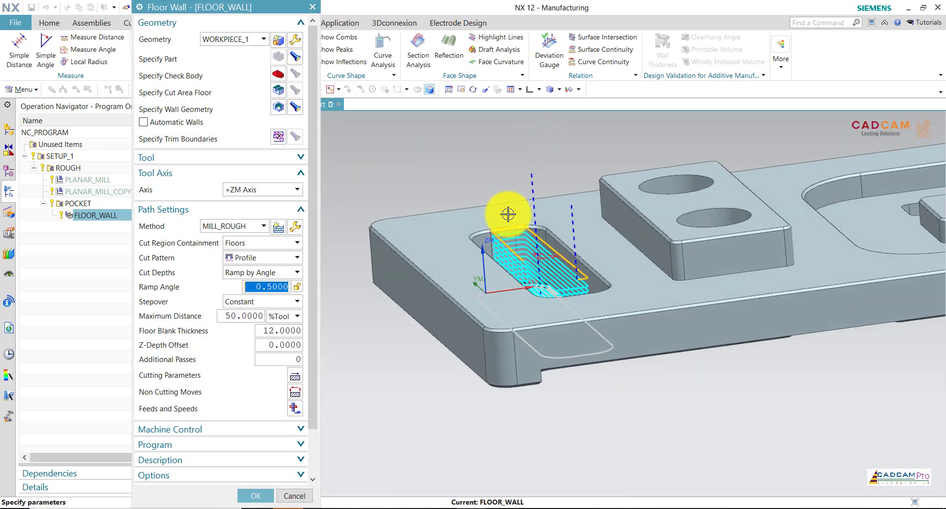
{"action": "scroll", "coordinate": [508, 214], "scroll_direction": "up", "scroll_amount": 2}
{"action": "scroll", "coordinate": [508, 214], "scroll_direction": "up", "scroll_amount": 2}
{"action": "middle_click_drag", "start_coordinate": [509, 214], "coordinate": [528, 319]}
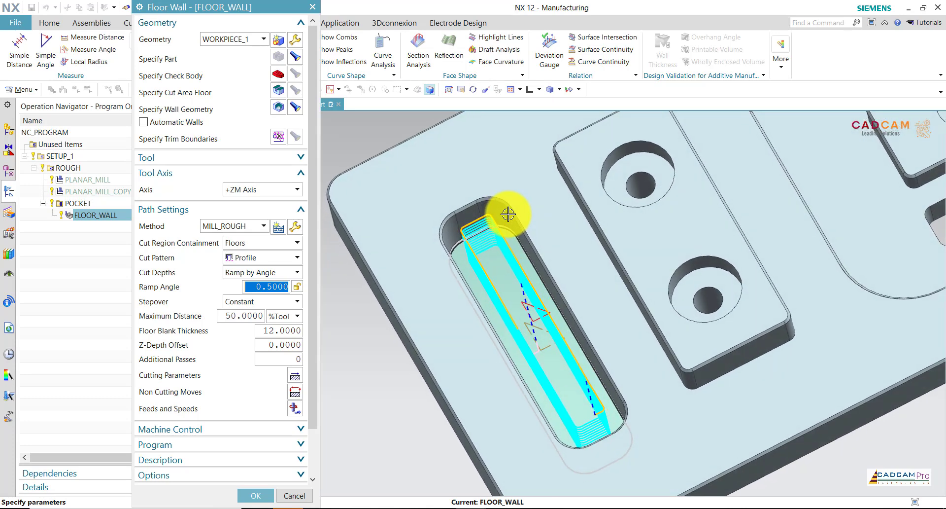
{"action": "scroll", "coordinate": [528, 319], "scroll_direction": "up", "scroll_amount": 2}
{"action": "scroll", "coordinate": [530, 331], "scroll_direction": "up", "scroll_amount": 2}
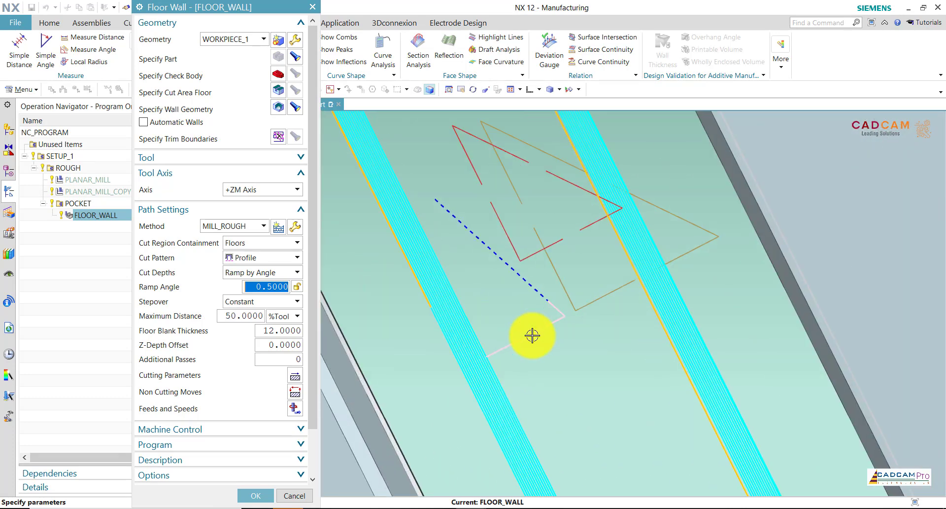
{"action": "scroll", "coordinate": [554, 303], "scroll_direction": "down", "scroll_amount": 1}
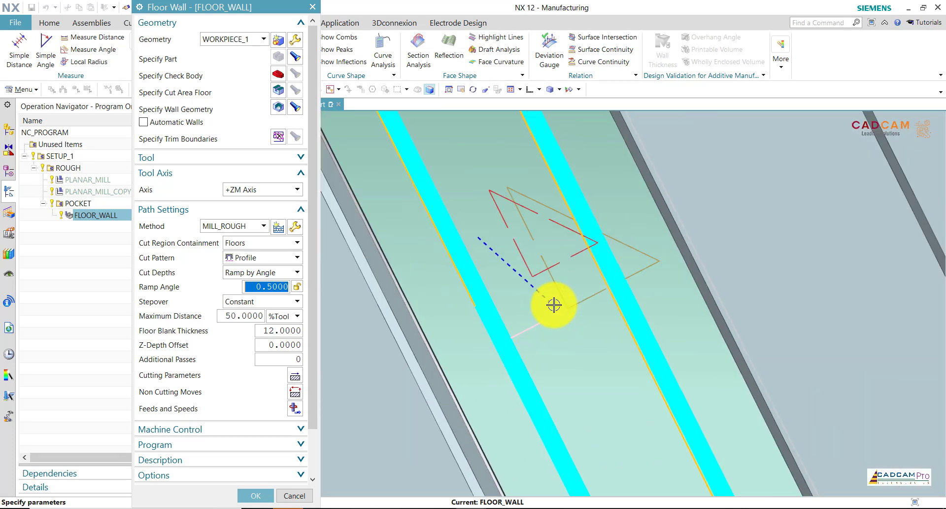
{"action": "scroll", "coordinate": [553, 298], "scroll_direction": "down", "scroll_amount": 3}
{"action": "scroll", "coordinate": [549, 293], "scroll_direction": "down", "scroll_amount": 3}
{"action": "mouse_move", "coordinate": [546, 290]}
{"action": "middle_mouse_down"}
{"action": "mouse_move", "coordinate": [513, 205]}
{"action": "mouse_move", "coordinate": [379, 296]}
{"action": "middle_mouse_up"}
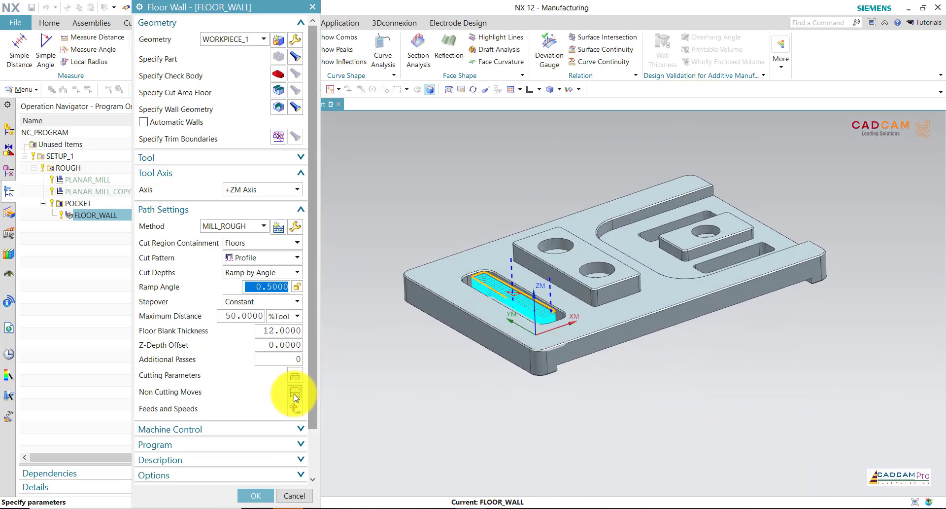
{"action": "middle_click", "coordinate": [420, 208]}
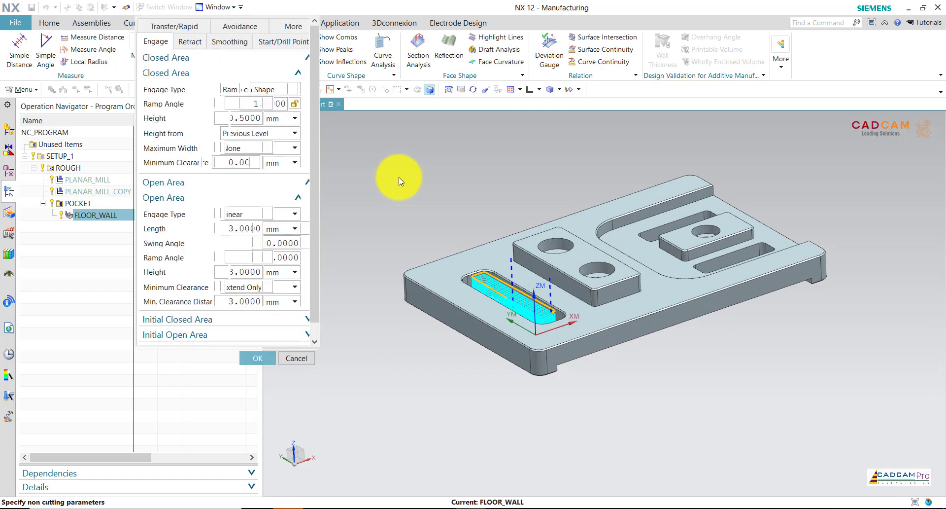
Set approach and departure to Relative Plane with a 50 mm approach safe clearance
{"action": "left_click", "coordinate": [179, 26]}
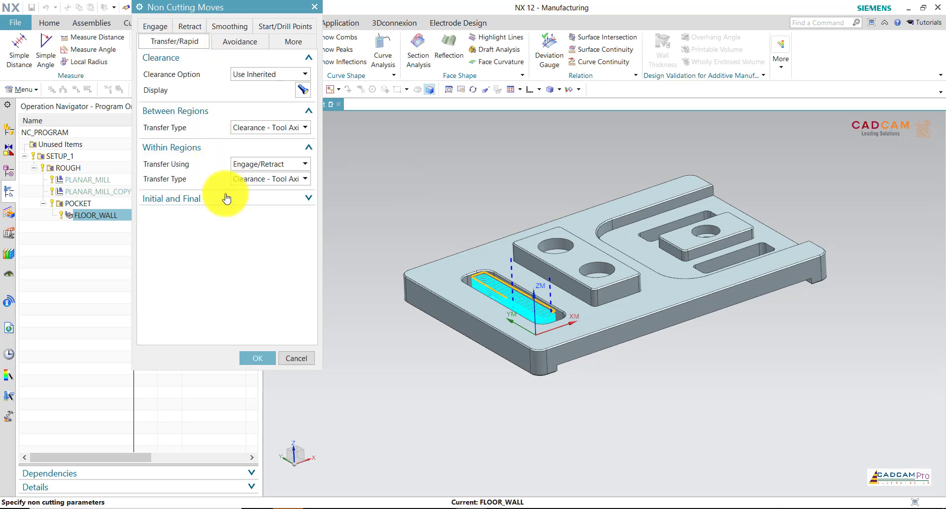
{"action": "left_click", "coordinate": [263, 231]}
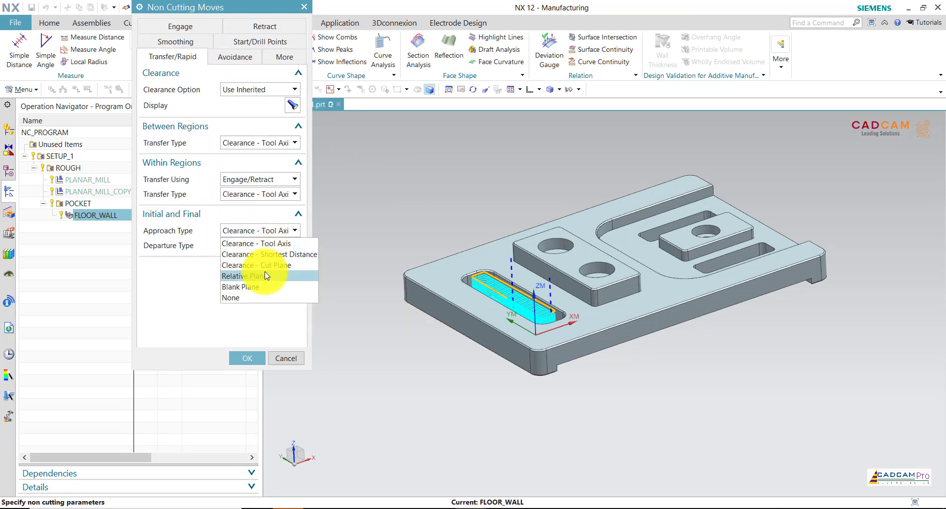
{"action": "left_click", "coordinate": [266, 278]}
{"action": "left_click", "coordinate": [266, 245]}
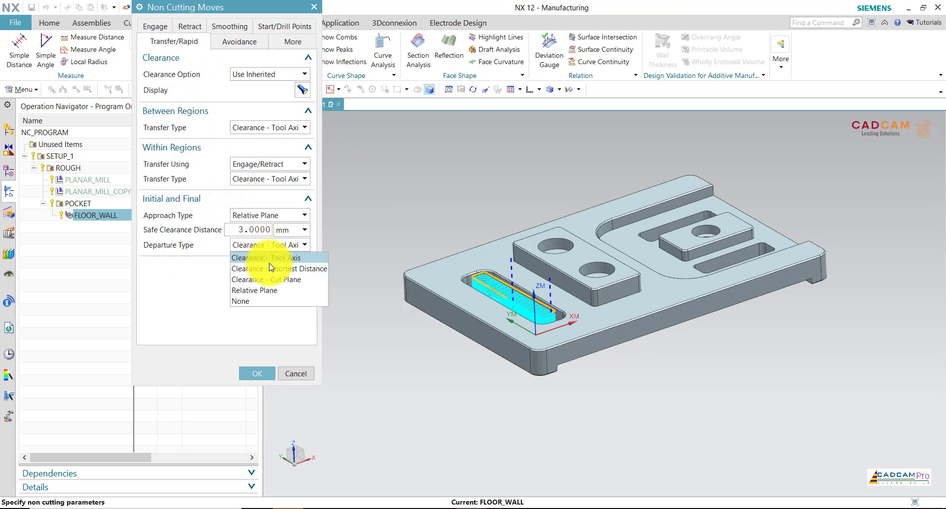
{"action": "left_click", "coordinate": [268, 289]}
{"action": "double_click", "coordinate": [253, 229]}
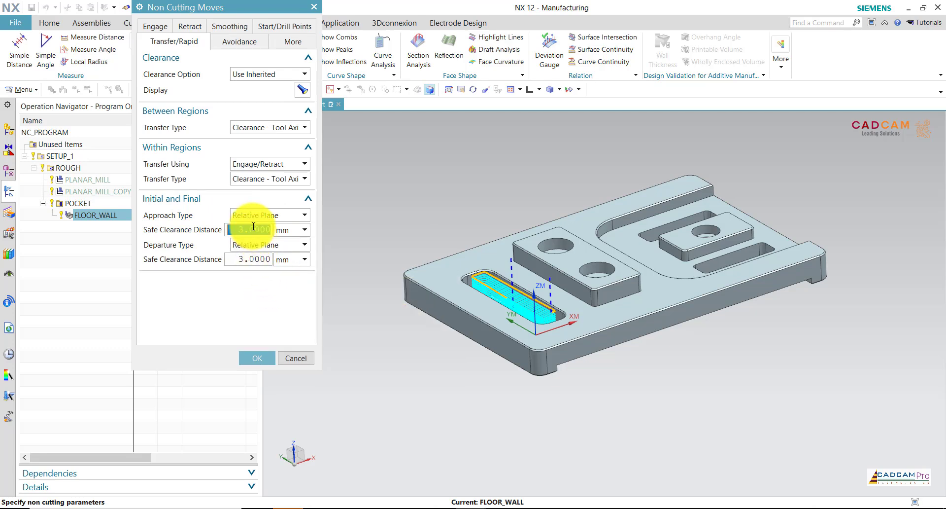
{"action": "type", "text": "50"}
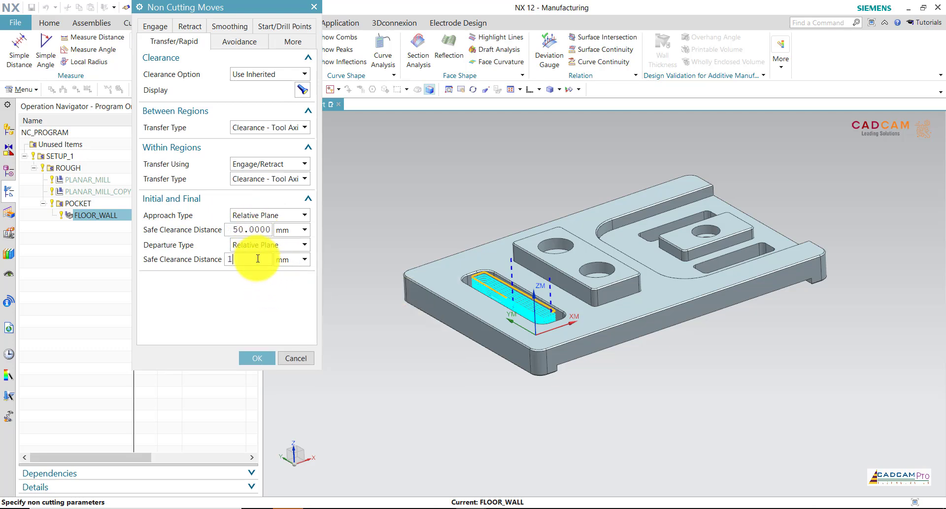
{"action": "type", "text": "00"}
{"action": "left_click", "coordinate": [267, 358]}
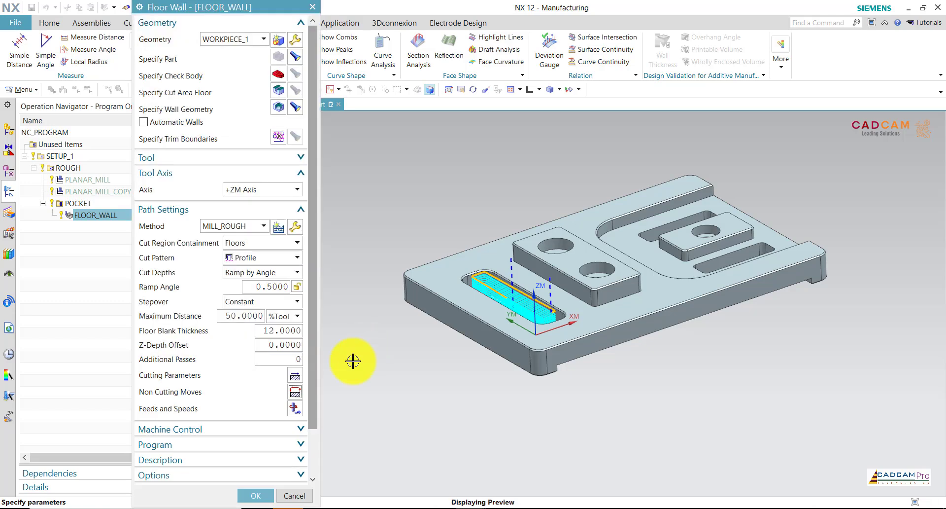
Regenerate the FLOOR_WALL toolpath with taller retract moves and accept the operation
{"action": "scroll", "coordinate": [308, 433], "scroll_direction": "down", "scroll_amount": 3}
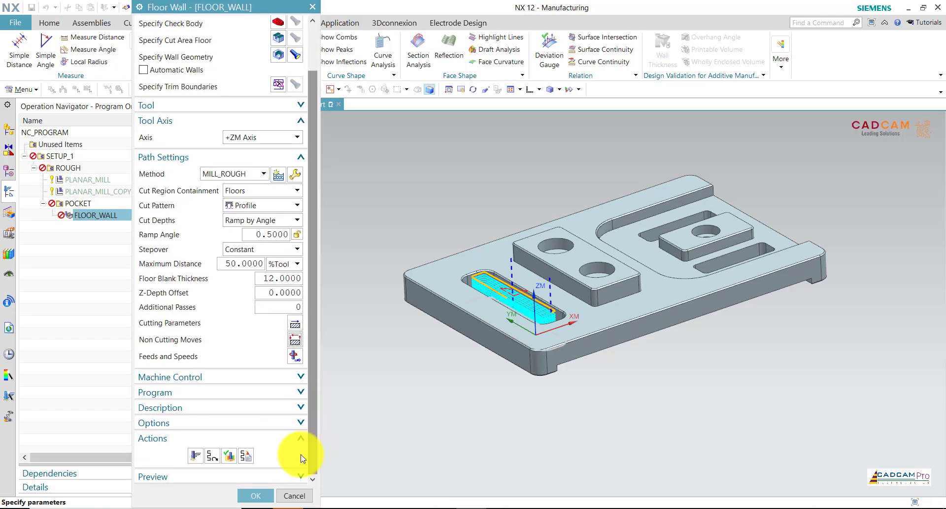
{"action": "left_click", "coordinate": [196, 456]}
{"action": "middle_click", "coordinate": [351, 363]}
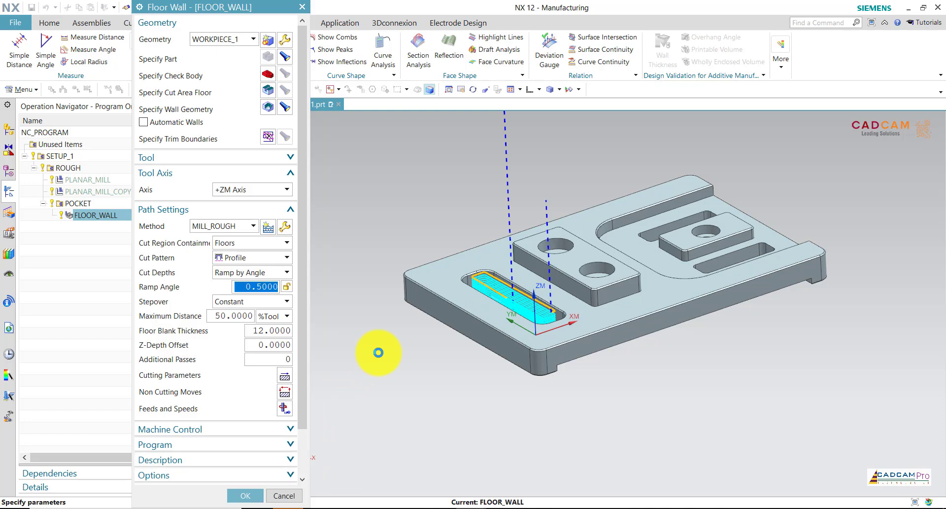
{"action": "left_click", "coordinate": [255, 496]}
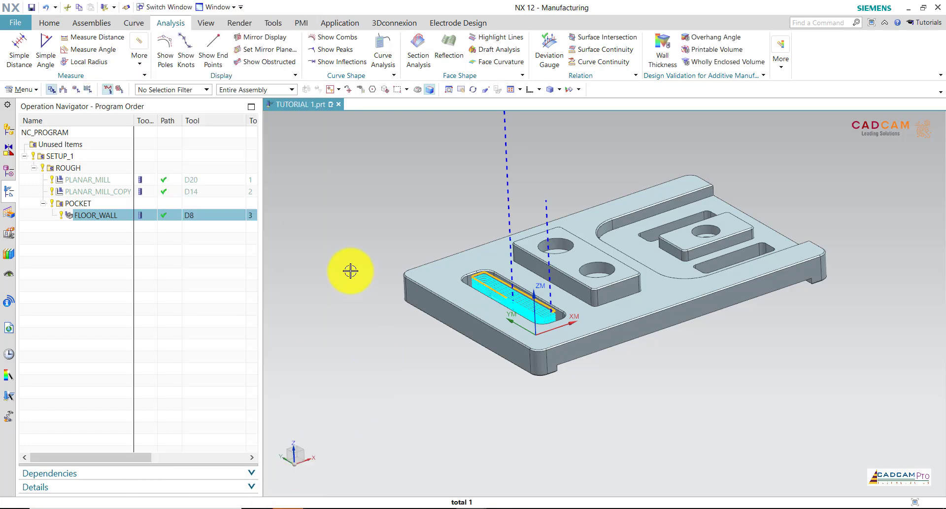
{"action": "left_click", "coordinate": [364, 249]}
{"action": "middle_click_drag", "start_coordinate": [363, 249], "coordinate": [308, 249]}
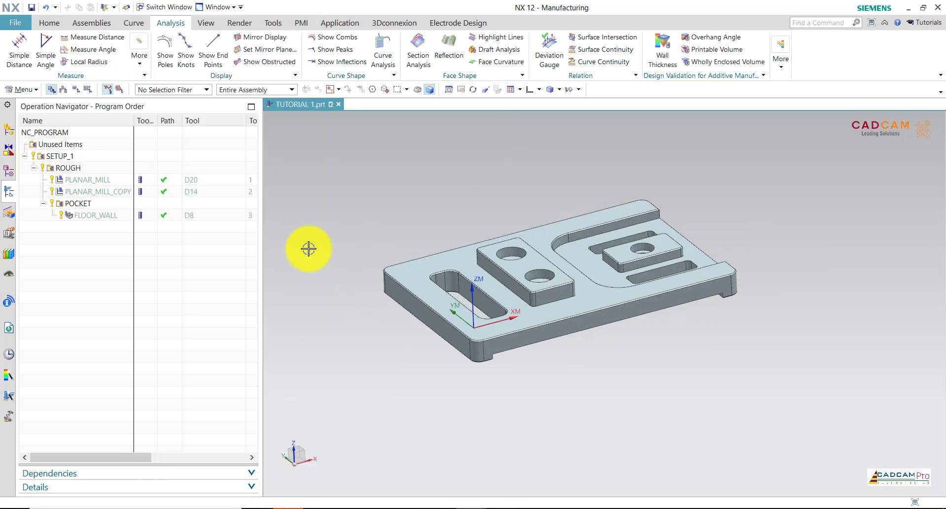
Start the FLOOR_WALL toolpath replay and jump to a late event in top view
{"action": "left_click", "coordinate": [100, 217]}
{"action": "right_click", "coordinate": [100, 217]}
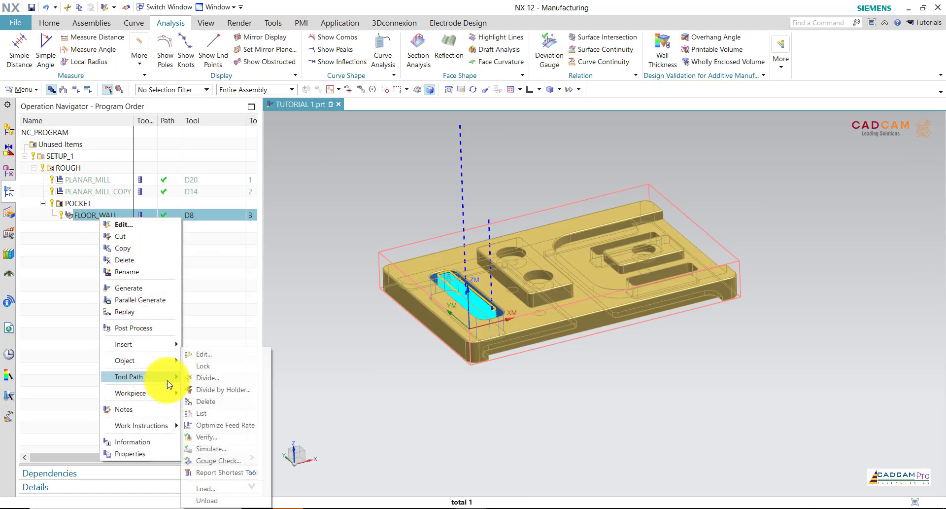
{"action": "left_click", "coordinate": [207, 436]}
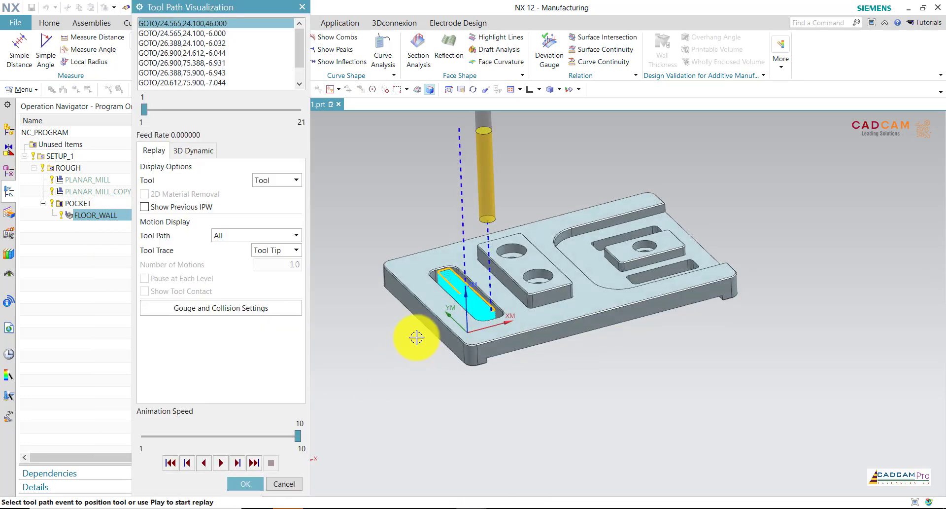
{"action": "scroll", "coordinate": [441, 207], "scroll_direction": "down", "scroll_amount": 3}
{"action": "scroll", "coordinate": [453, 181], "scroll_direction": "down", "scroll_amount": 3}
{"action": "scroll", "coordinate": [458, 183], "scroll_direction": "down", "scroll_amount": 3}
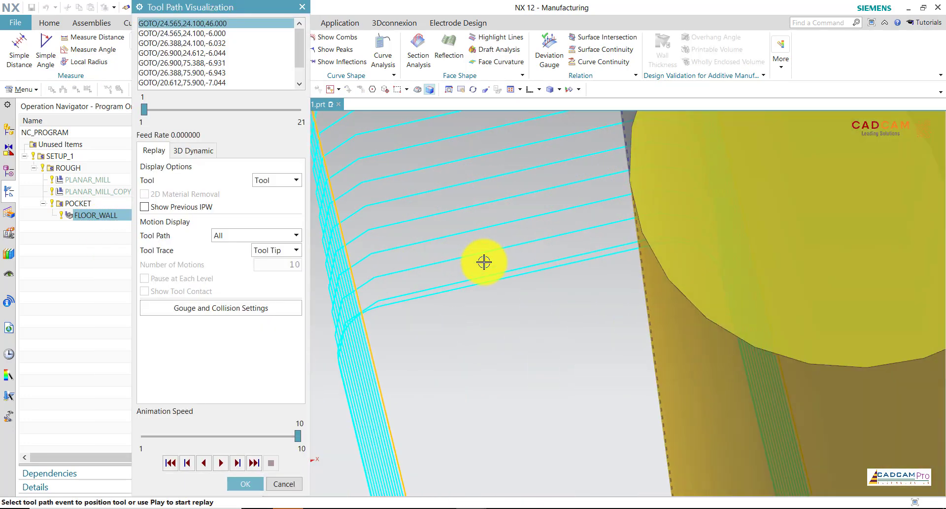
{"action": "scroll", "coordinate": [484, 262], "scroll_direction": "down", "scroll_amount": 2}
{"action": "left_click", "coordinate": [486, 289]}
{"action": "scroll", "coordinate": [473, 275], "scroll_direction": "up", "scroll_amount": 3}
{"action": "scroll", "coordinate": [515, 152], "scroll_direction": "up", "scroll_amount": 3}
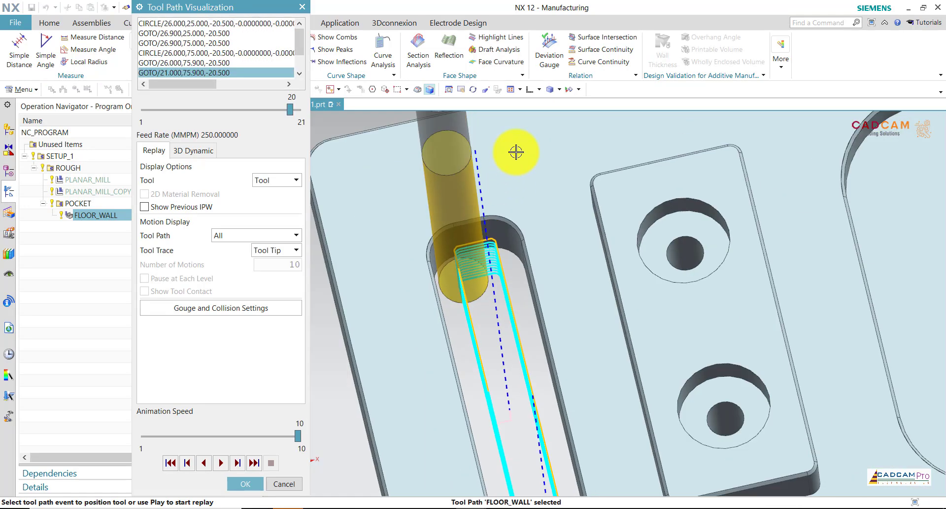
{"action": "left_click", "coordinate": [549, 104]}
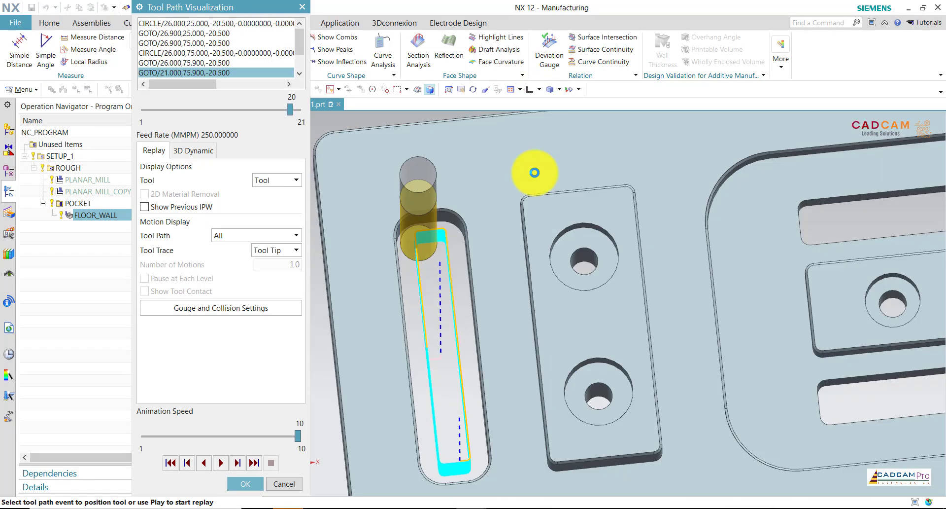
{"action": "scroll", "coordinate": [390, 190], "scroll_direction": "down", "scroll_amount": 2}
{"action": "scroll", "coordinate": [390, 200], "scroll_direction": "down", "scroll_amount": 2}
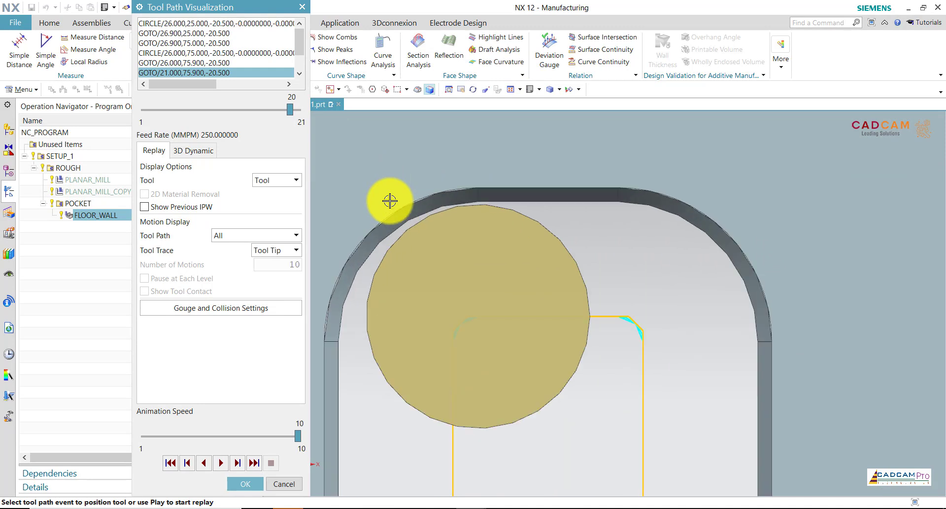
{"action": "scroll", "coordinate": [390, 201], "scroll_direction": "up", "scroll_amount": 2}
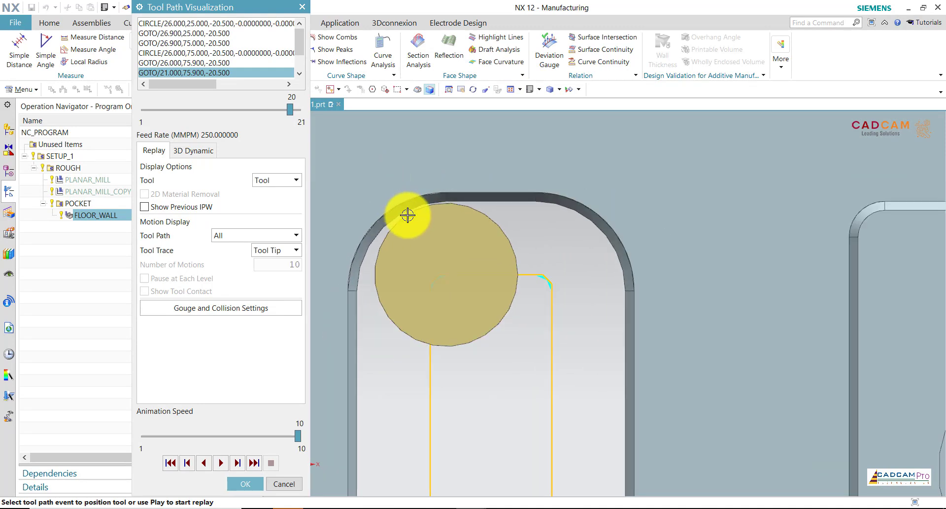
Step the replay tool through several toolpath events, including the pocket-corner start
{"action": "left_click", "coordinate": [539, 278]}
{"action": "left_click", "coordinate": [553, 356]}
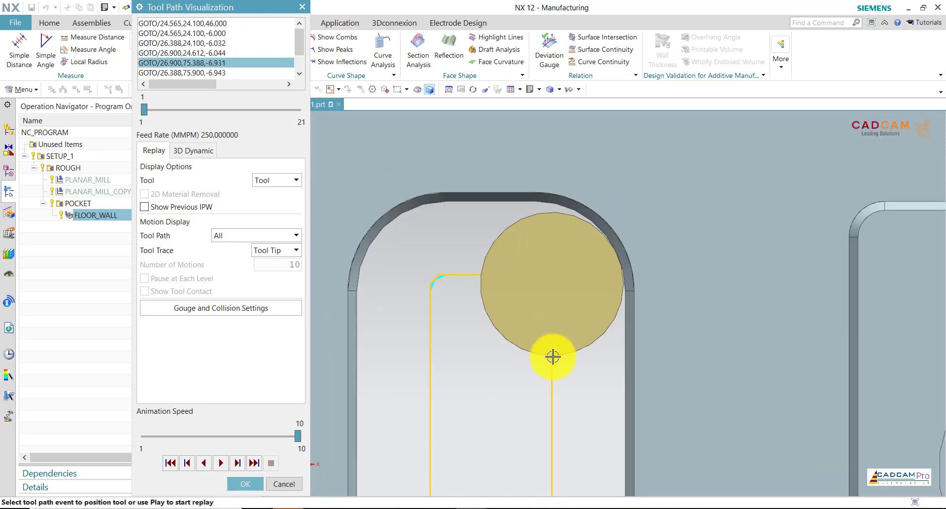
{"action": "left_click", "coordinate": [551, 414]}
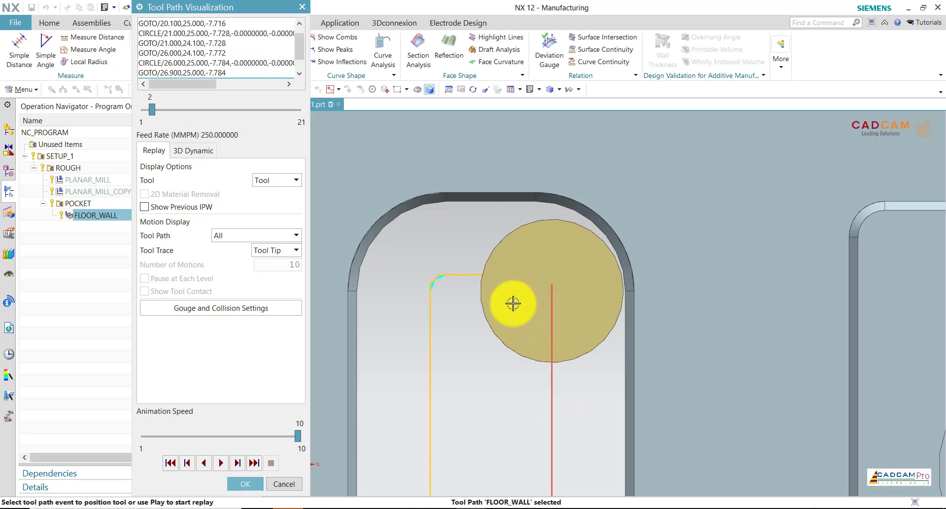
{"action": "left_click", "coordinate": [545, 278]}
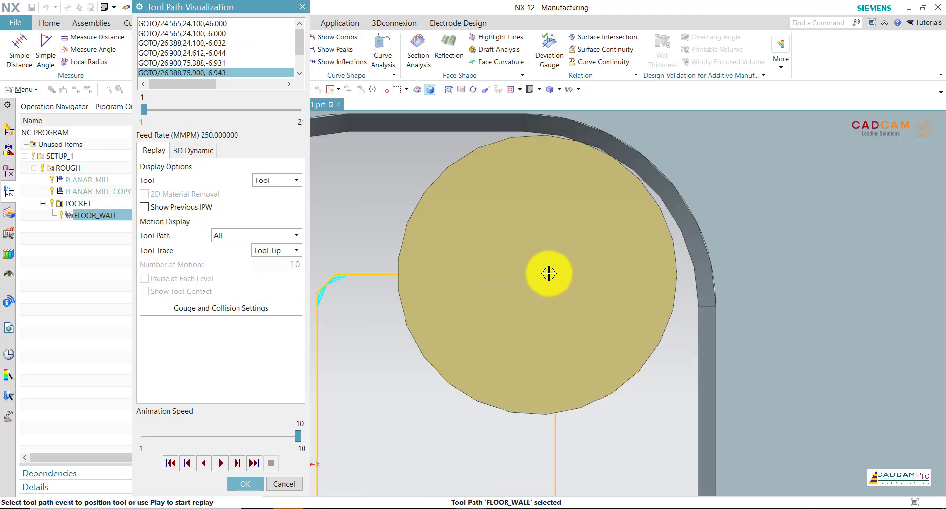
{"action": "scroll", "coordinate": [545, 283], "scroll_direction": "up", "scroll_amount": 3}
{"action": "scroll", "coordinate": [522, 300], "scroll_direction": "up", "scroll_amount": 2}
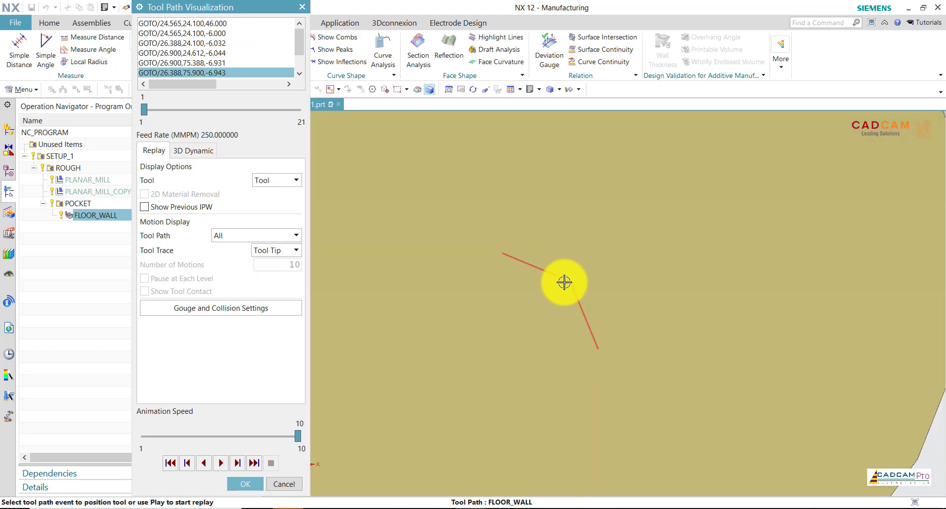
{"action": "left_click", "coordinate": [539, 302]}
{"action": "scroll", "coordinate": [518, 299], "scroll_direction": "down", "scroll_amount": 2}
{"action": "scroll", "coordinate": [512, 292], "scroll_direction": "down", "scroll_amount": 2}
{"action": "scroll", "coordinate": [513, 266], "scroll_direction": "down", "scroll_amount": 2}
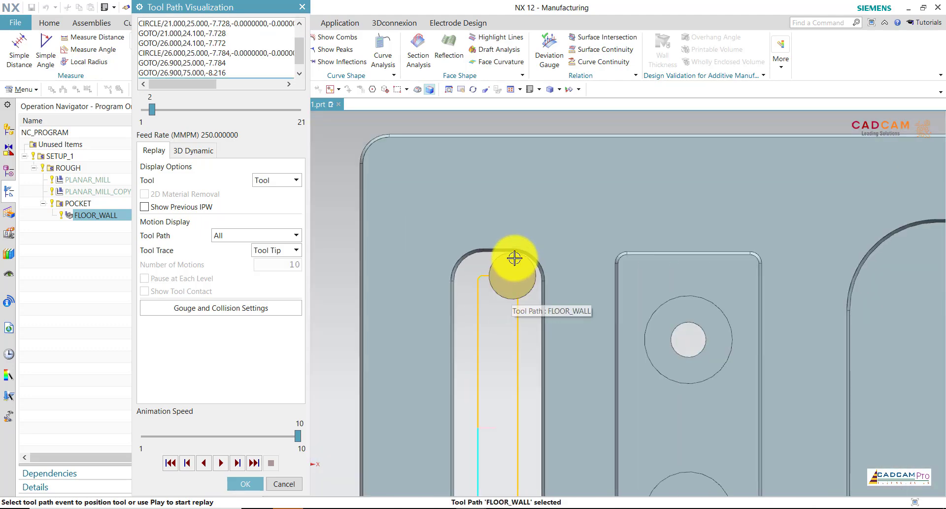
{"action": "middle_click_drag", "start_coordinate": [513, 258], "coordinate": [513, 290]}
{"action": "scroll", "coordinate": [482, 392], "scroll_direction": "up", "scroll_amount": 3}
{"action": "scroll", "coordinate": [456, 414], "scroll_direction": "up", "scroll_amount": 2}
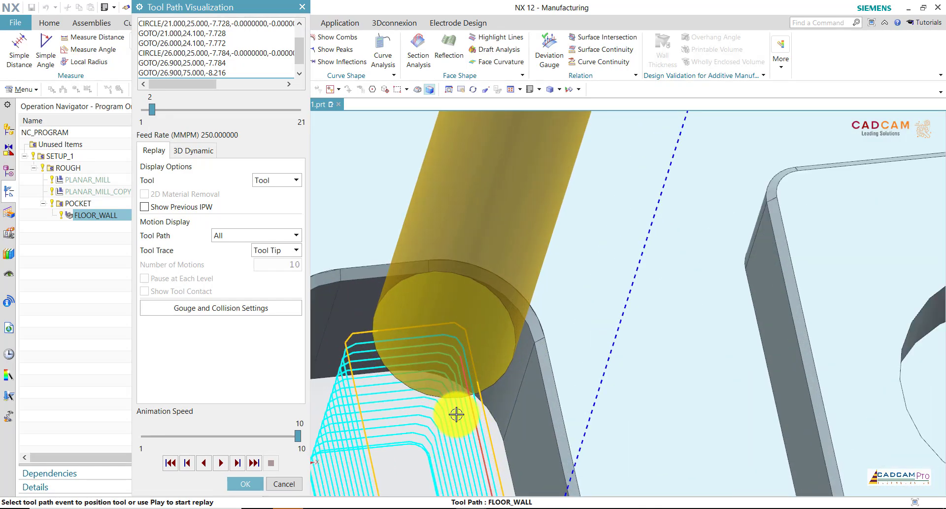
Jump to toolpath event 17, view the part from the top, and close the replay
{"action": "left_click", "coordinate": [427, 437]}
{"action": "key", "text": "F8"}
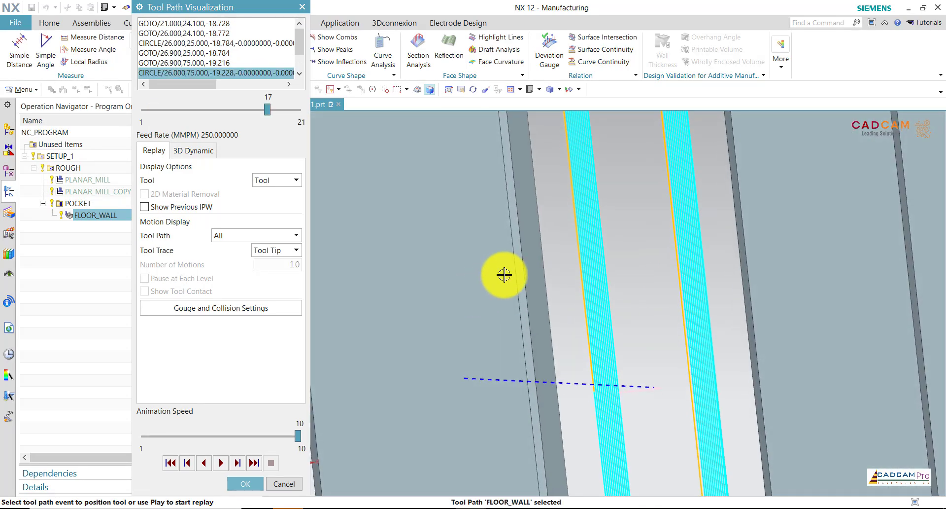
{"action": "scroll", "coordinate": [506, 266], "scroll_direction": "down", "scroll_amount": 5}
{"action": "scroll", "coordinate": [517, 250], "scroll_direction": "down", "scroll_amount": 2}
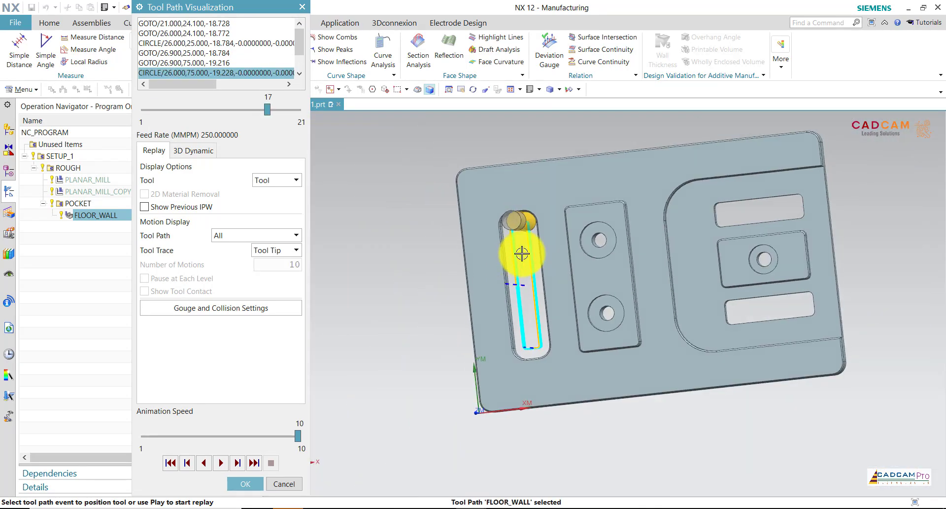
{"action": "left_click", "coordinate": [532, 94]}
{"action": "scroll", "coordinate": [453, 204], "scroll_direction": "up", "scroll_amount": 5}
{"action": "scroll", "coordinate": [376, 190], "scroll_direction": "up", "scroll_amount": 2}
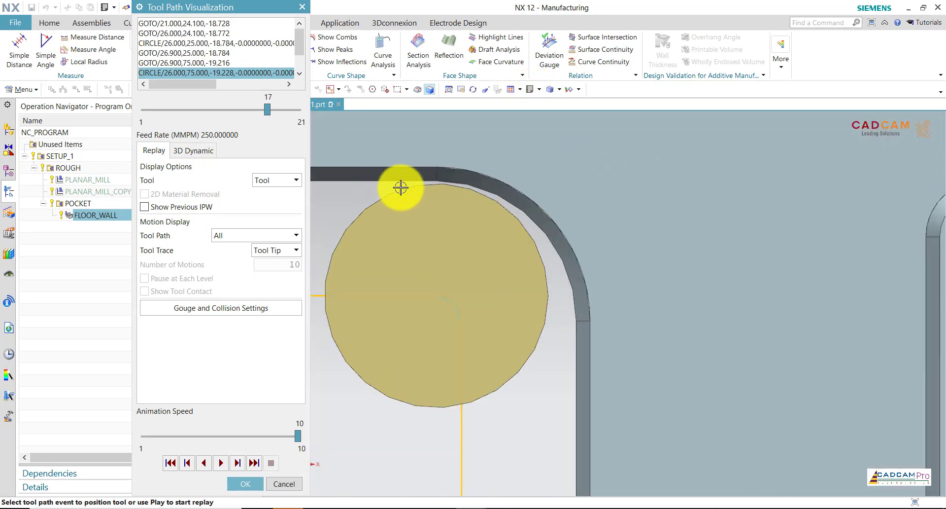
{"action": "scroll", "coordinate": [545, 190], "scroll_direction": "down", "scroll_amount": 3}
{"action": "scroll", "coordinate": [545, 194], "scroll_direction": "down", "scroll_amount": 1}
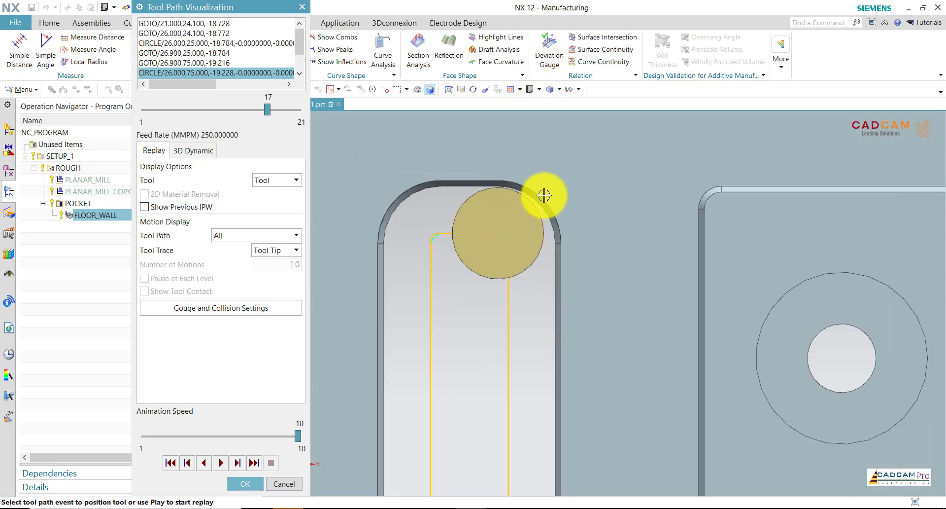
{"action": "left_click", "coordinate": [256, 483]}
{"action": "scroll", "coordinate": [482, 223], "scroll_direction": "up", "scroll_amount": 3}
Duplicate FLOOR_WALL as FLOOR_WALL_COPY under POCKET with the D8 tool
{"action": "scroll", "coordinate": [482, 223], "scroll_direction": "down", "scroll_amount": 1}
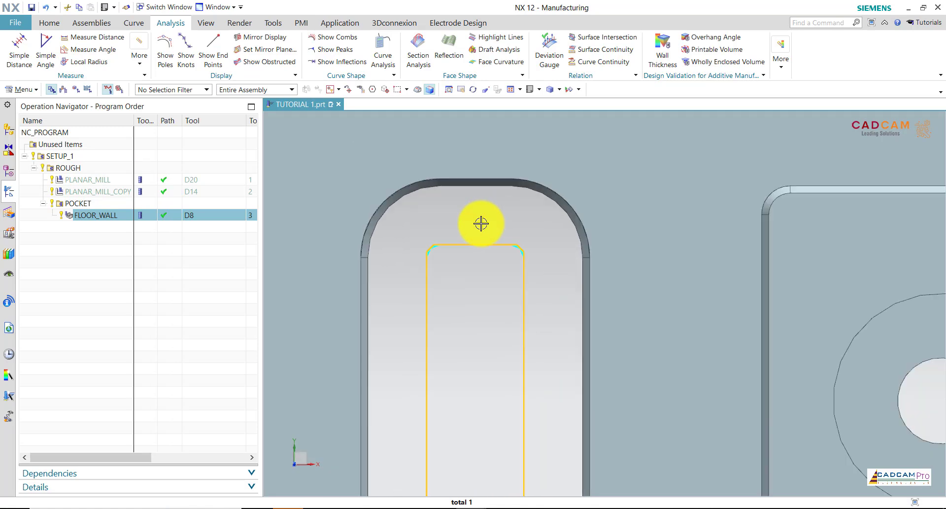
{"action": "scroll", "coordinate": [482, 223], "scroll_direction": "down", "scroll_amount": 2}
{"action": "scroll", "coordinate": [482, 222], "scroll_direction": "down", "scroll_amount": 3}
{"action": "scroll", "coordinate": [480, 220], "scroll_direction": "down", "scroll_amount": 3}
{"action": "key", "text": "Home"}
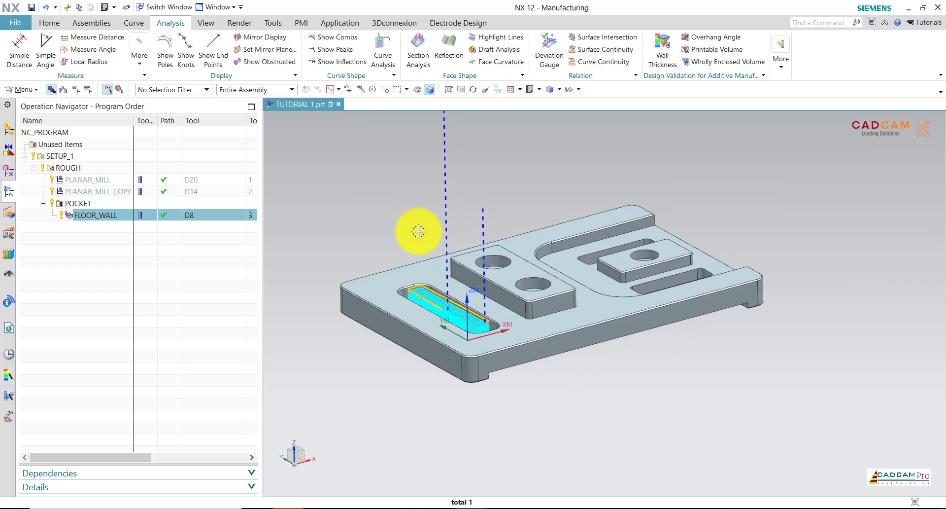
{"action": "right_click", "coordinate": [93, 214]}
{"action": "right_click", "coordinate": [98, 217]}
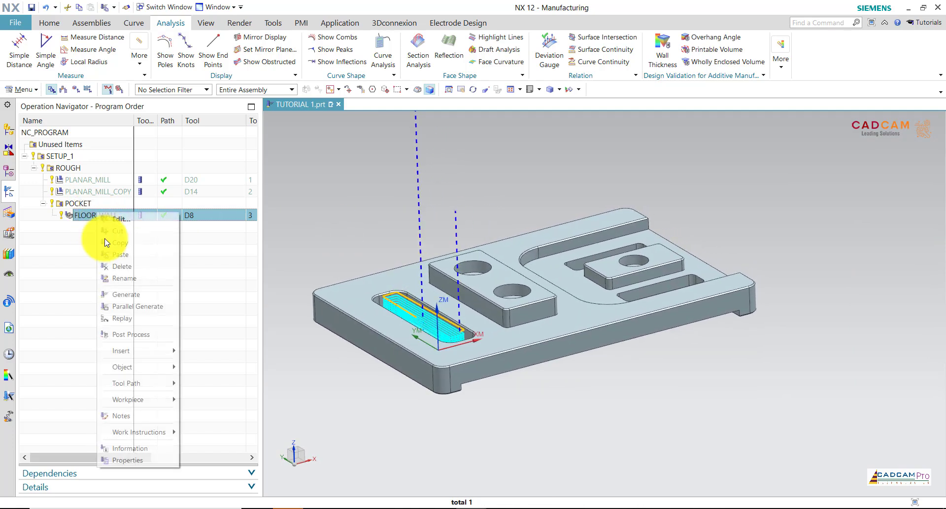
{"action": "left_click", "coordinate": [123, 254]}
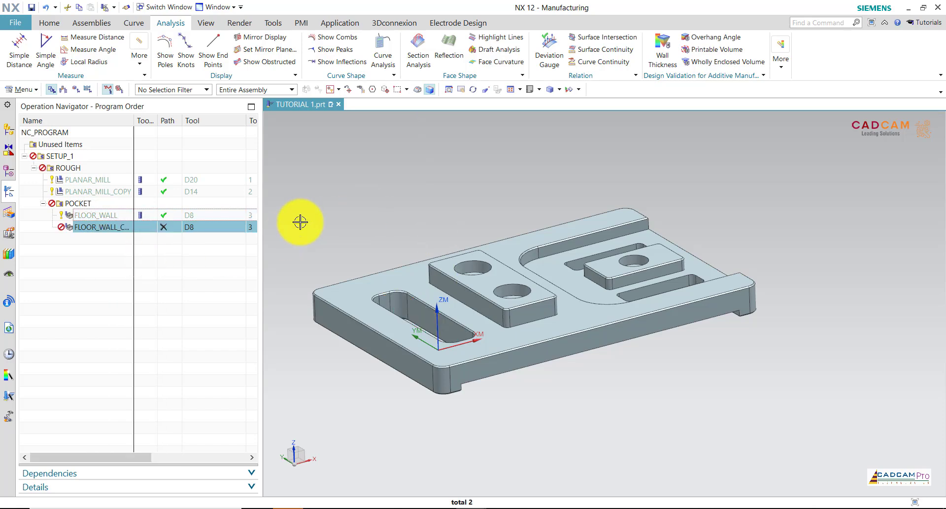
{"action": "right_click", "coordinate": [126, 228]}
{"action": "left_click", "coordinate": [138, 236]}
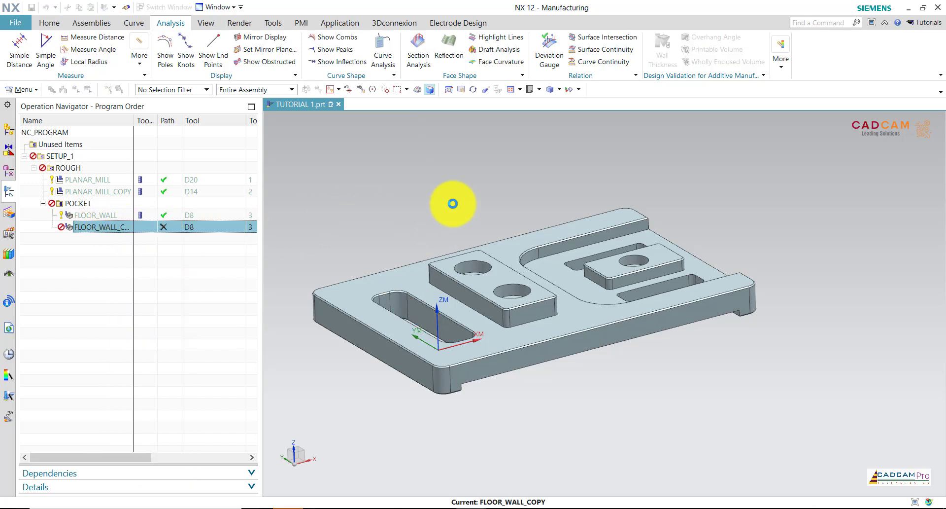
Replace FLOOR_WALL_COPY's pocket walls with the tangent-face walls of both narrow slots
{"action": "mouse_move", "coordinate": [450, 201]}
{"action": "middle_mouse_down"}
{"action": "mouse_move", "coordinate": [420, 181]}
{"action": "mouse_move", "coordinate": [541, 203]}
{"action": "mouse_move", "coordinate": [317, 133]}
{"action": "middle_mouse_up"}
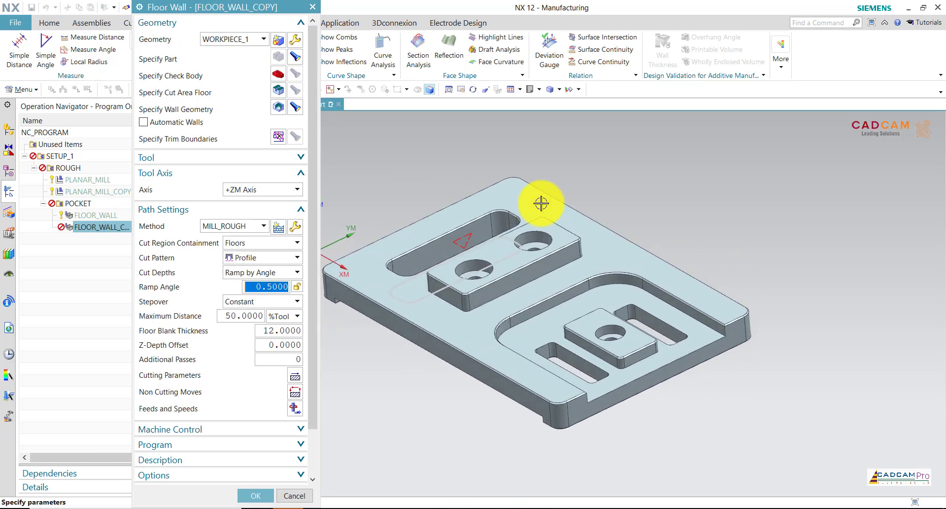
{"action": "left_click", "coordinate": [280, 109]}
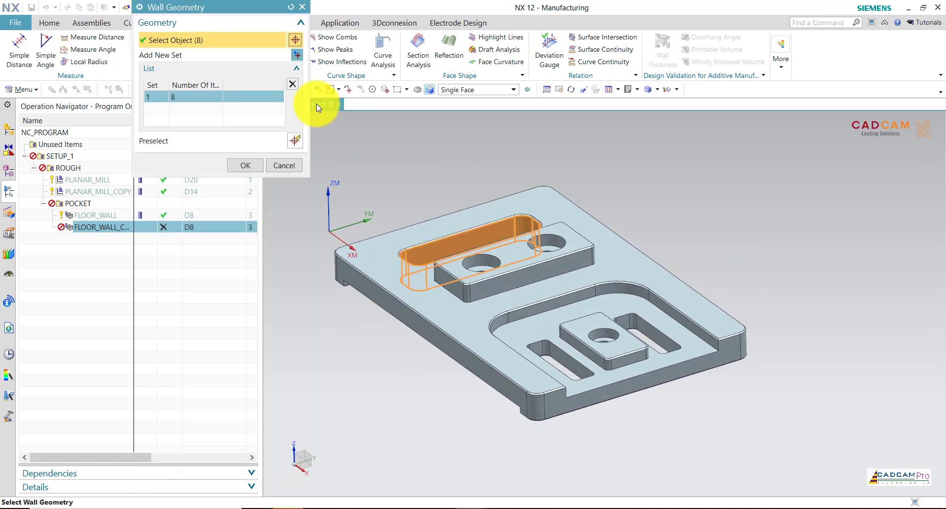
{"action": "left_click", "coordinate": [292, 84]}
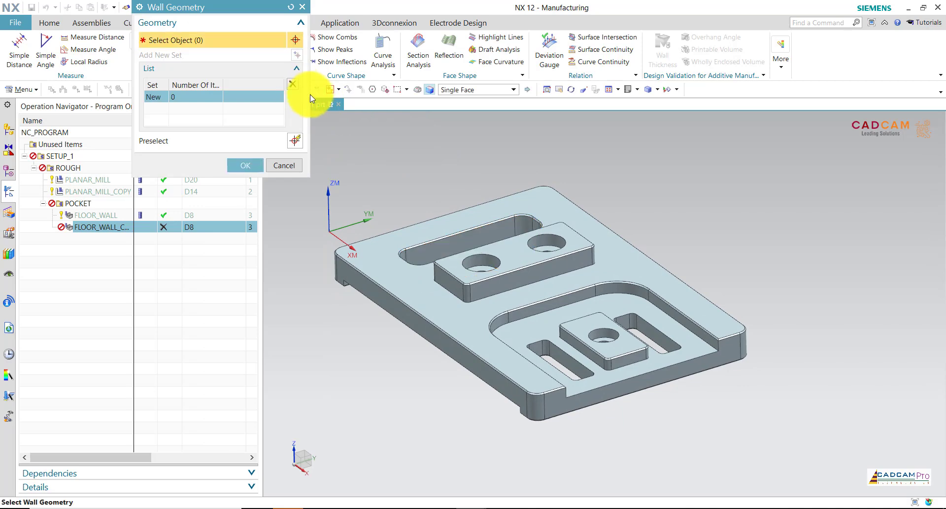
{"action": "left_click", "coordinate": [462, 89]}
{"action": "left_click", "coordinate": [465, 101]}
{"action": "scroll", "coordinate": [578, 357], "scroll_direction": "up", "scroll_amount": 3}
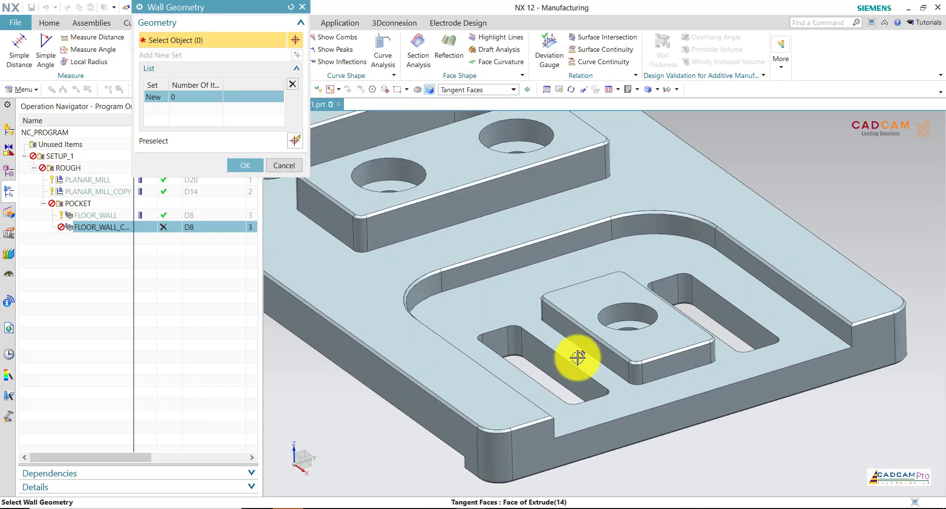
{"action": "left_click", "coordinate": [557, 371]}
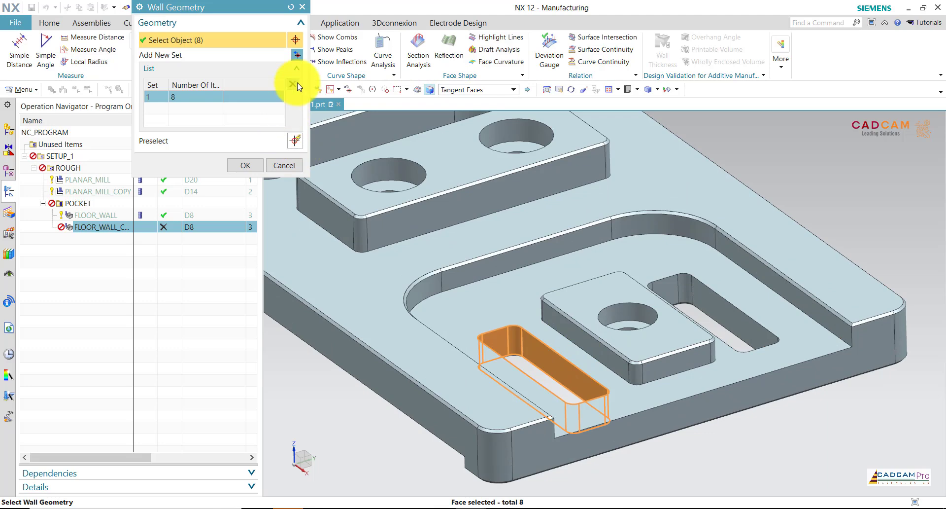
{"action": "left_click", "coordinate": [297, 55]}
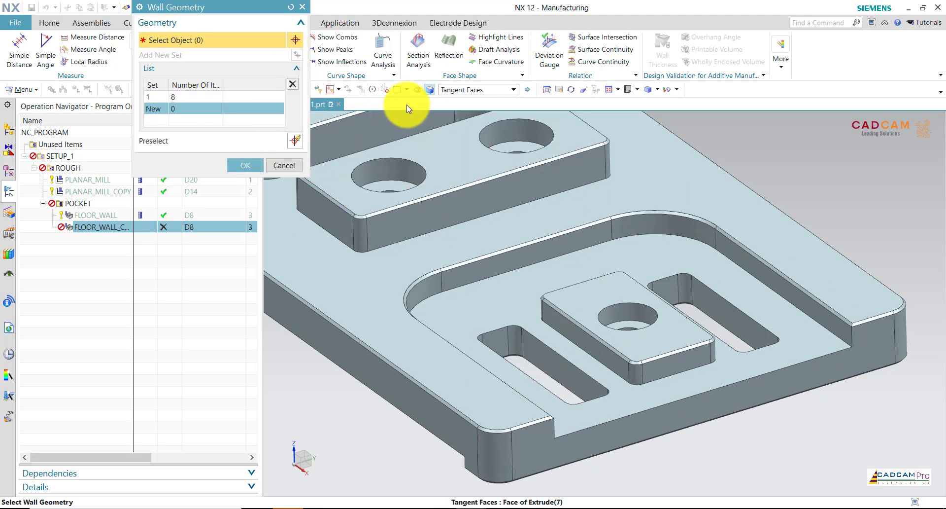
{"action": "left_click", "coordinate": [245, 165]}
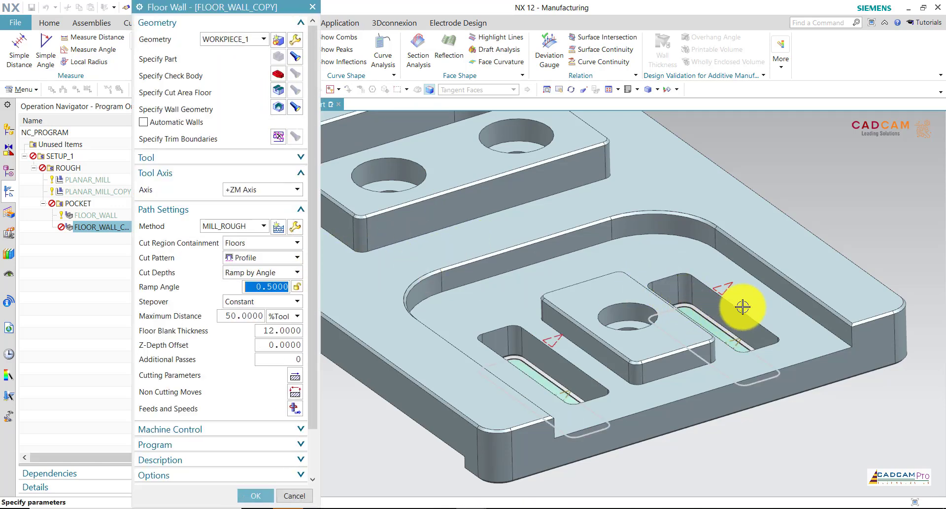
Generate and accept the D8 toolpath for FLOOR_WALL_COPY in both narrow slots
{"action": "scroll", "coordinate": [742, 307], "scroll_direction": "down", "scroll_amount": 3}
{"action": "scroll", "coordinate": [764, 307], "scroll_direction": "down", "scroll_amount": 1}
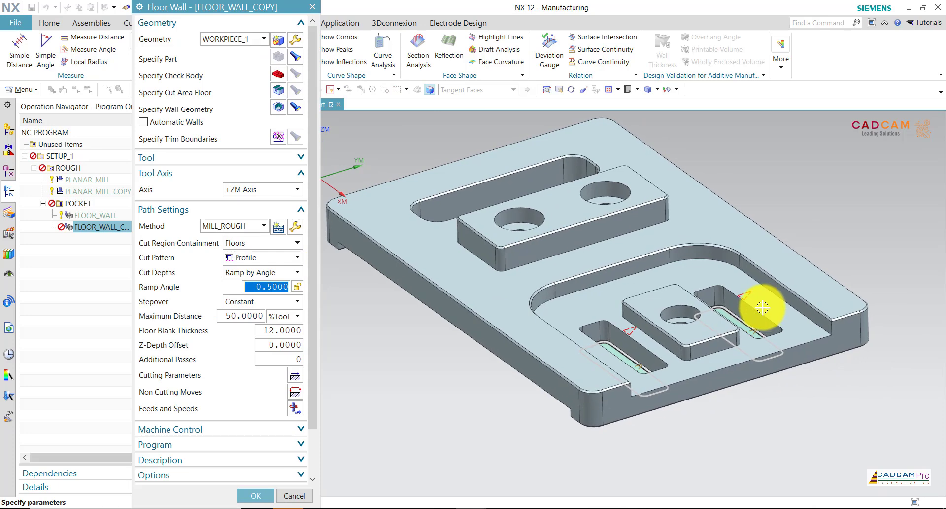
{"action": "scroll", "coordinate": [762, 308], "scroll_direction": "up", "scroll_amount": 2}
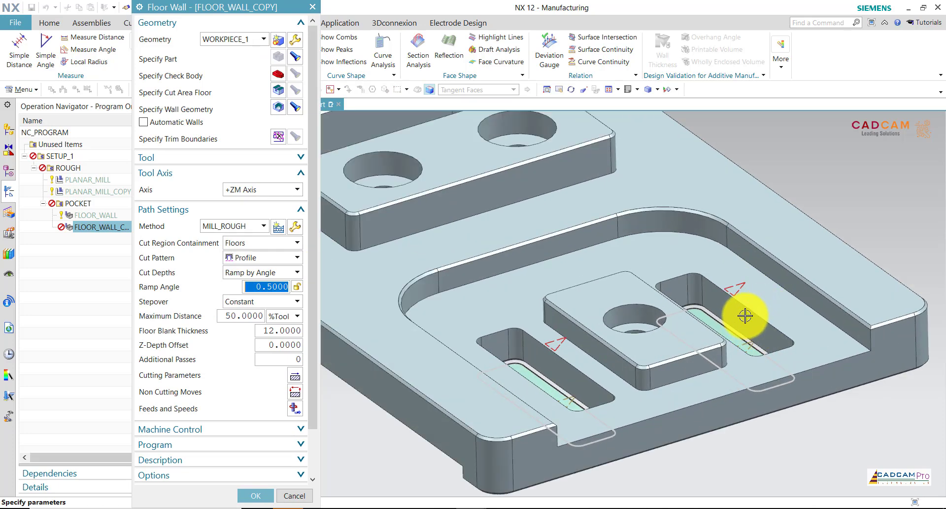
{"action": "left_click", "coordinate": [280, 332]}
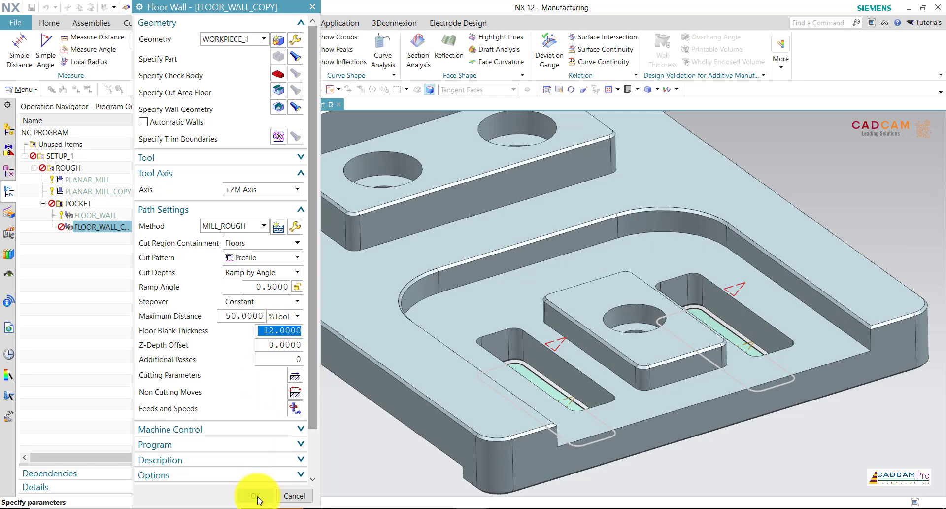
{"action": "scroll", "coordinate": [312, 469], "scroll_direction": "down", "scroll_amount": 2}
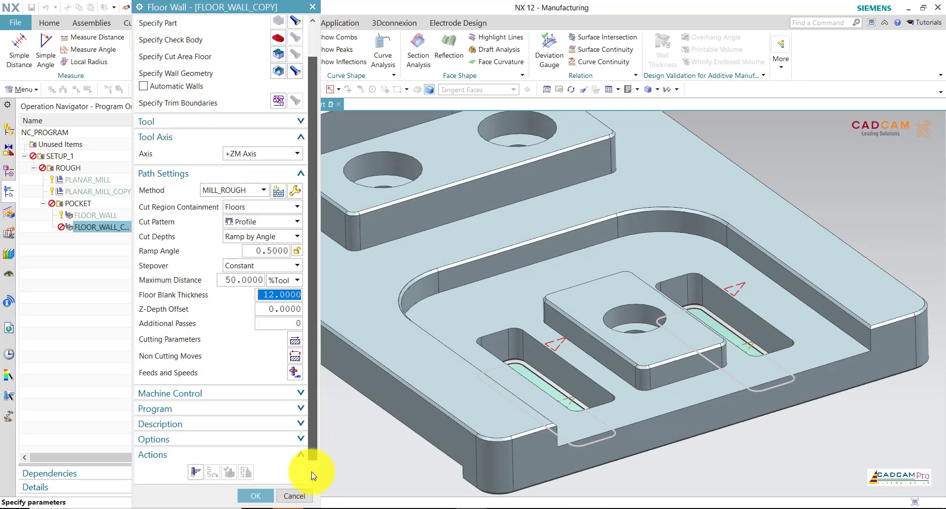
{"action": "left_click", "coordinate": [198, 463]}
{"action": "middle_click", "coordinate": [366, 449]}
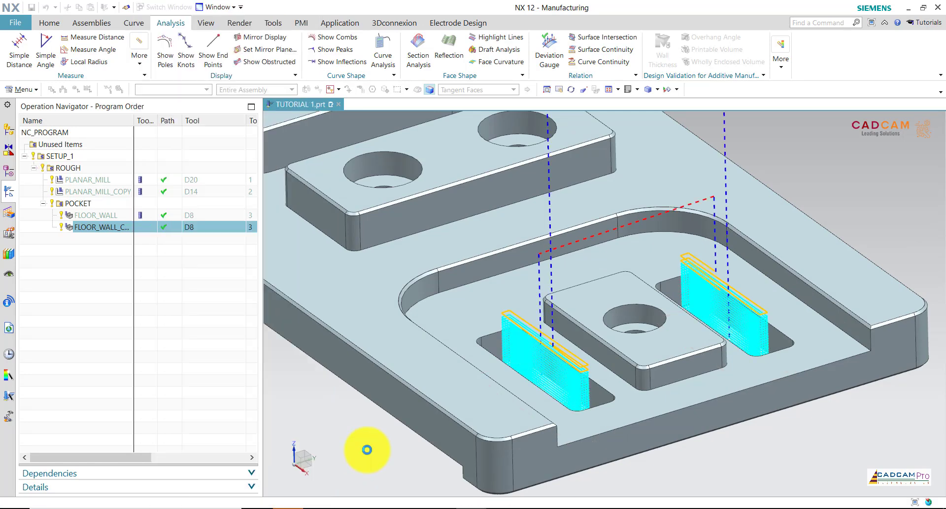
{"action": "left_click", "coordinate": [254, 495]}
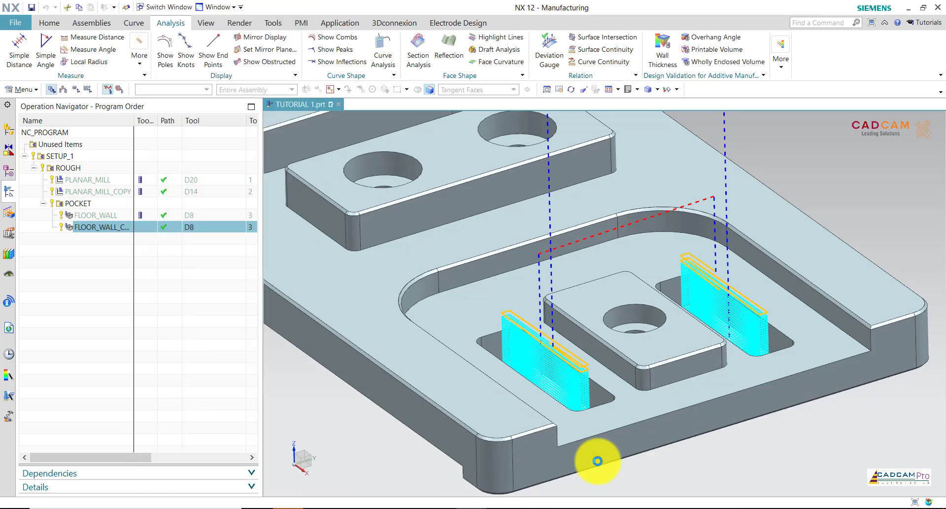
{"action": "middle_click_drag", "start_coordinate": [597, 460], "coordinate": [612, 451]}
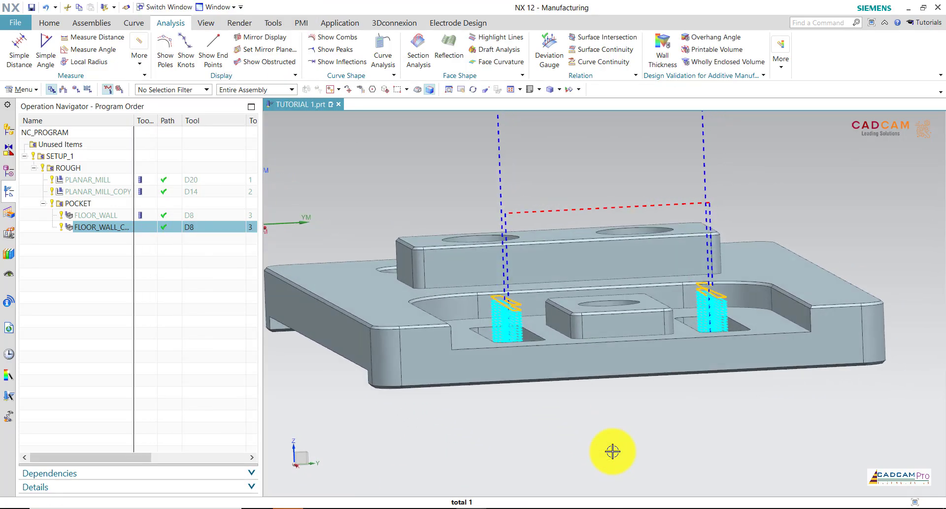
Measure the slot depth on the part, giving 7 mm
{"action": "middle_click_drag", "start_coordinate": [613, 452], "coordinate": [382, 120]}
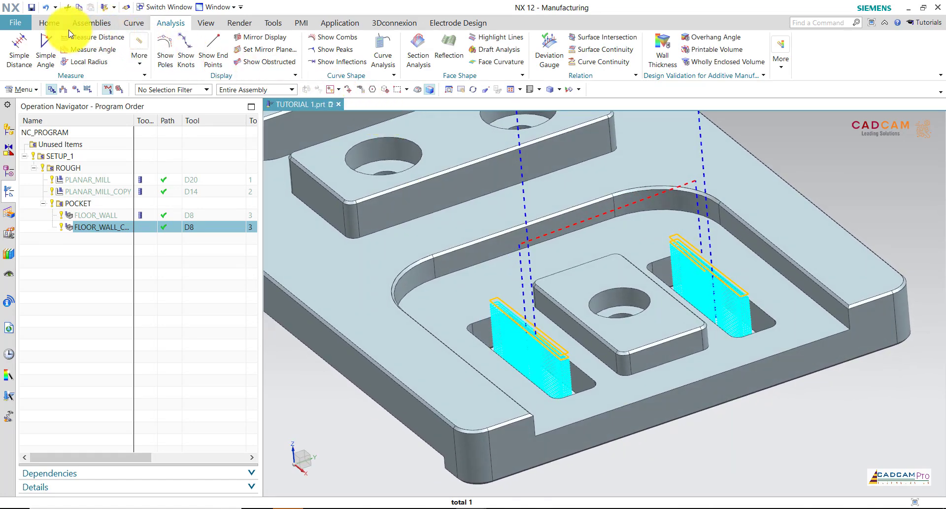
{"action": "left_click", "coordinate": [20, 44]}
{"action": "left_click", "coordinate": [559, 446]}
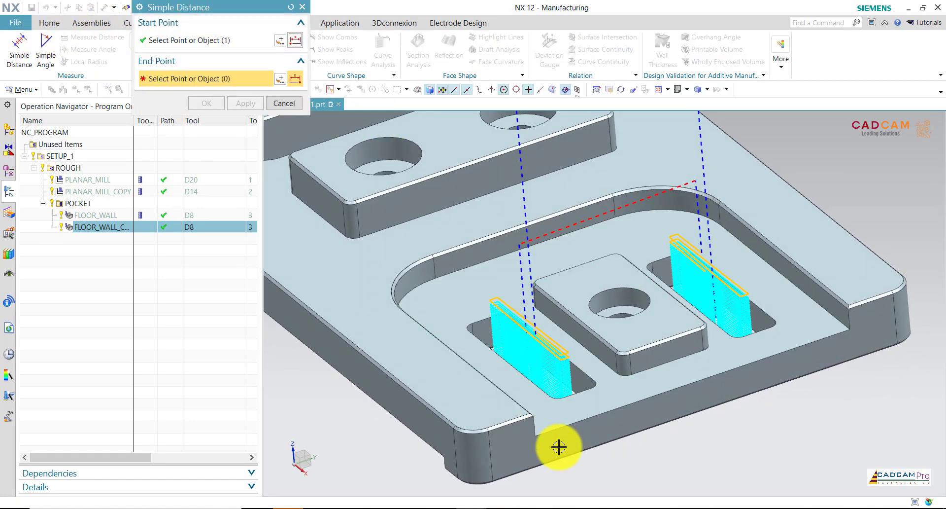
{"action": "middle_click_drag", "start_coordinate": [559, 446], "coordinate": [571, 338]}
{"action": "left_click", "coordinate": [534, 291]}
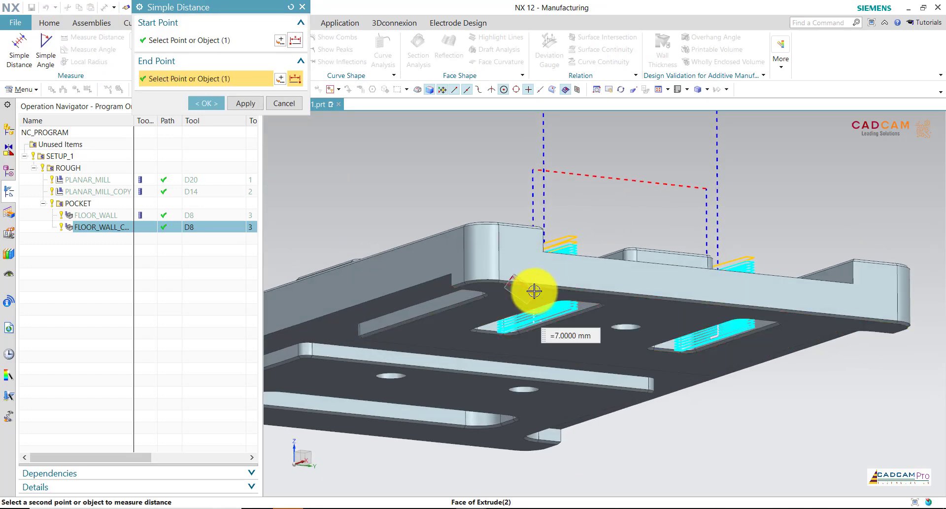
{"action": "middle_click_drag", "start_coordinate": [535, 291], "coordinate": [485, 230]}
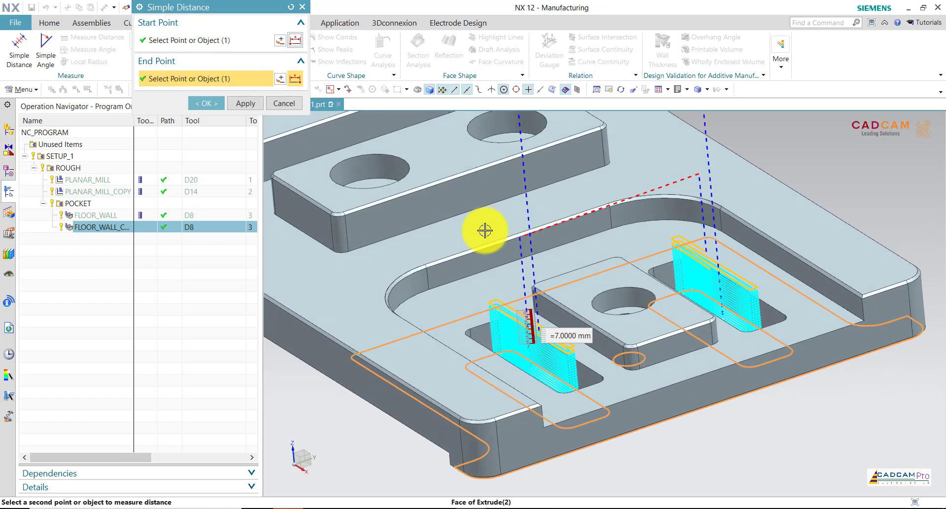
{"action": "left_click", "coordinate": [206, 103]}
{"action": "middle_click_drag", "start_coordinate": [490, 232], "coordinate": [394, 219]}
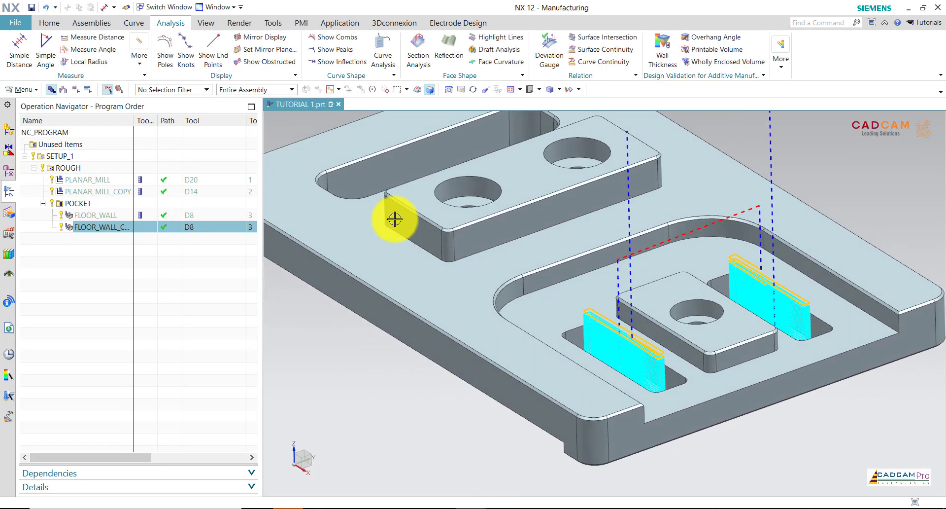
Set FLOOR_WALL_COPY's floor blank thickness to 7, regenerate, and accept it
{"action": "right_click", "coordinate": [96, 227]}
{"action": "left_click", "coordinate": [393, 366]}
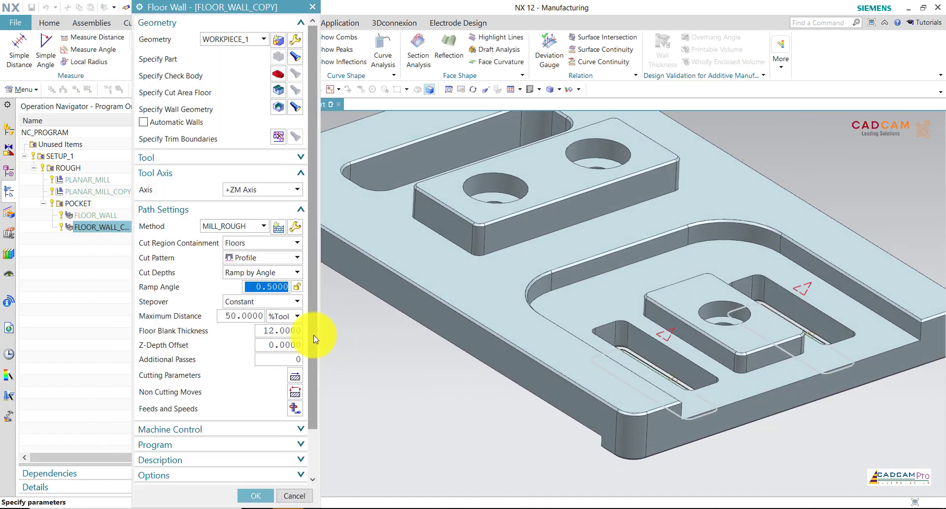
{"action": "left_click_drag", "start_coordinate": [313, 335], "coordinate": [312, 355]}
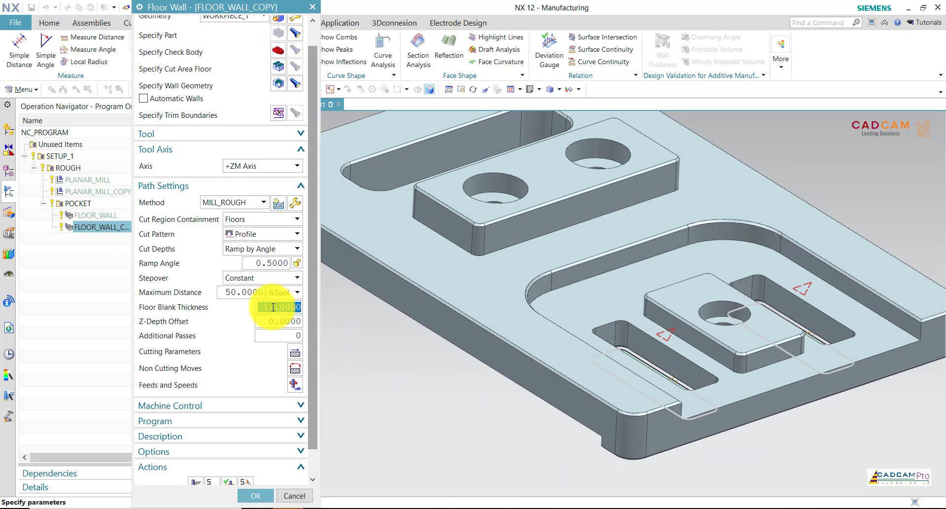
{"action": "key", "text": "Tab"}
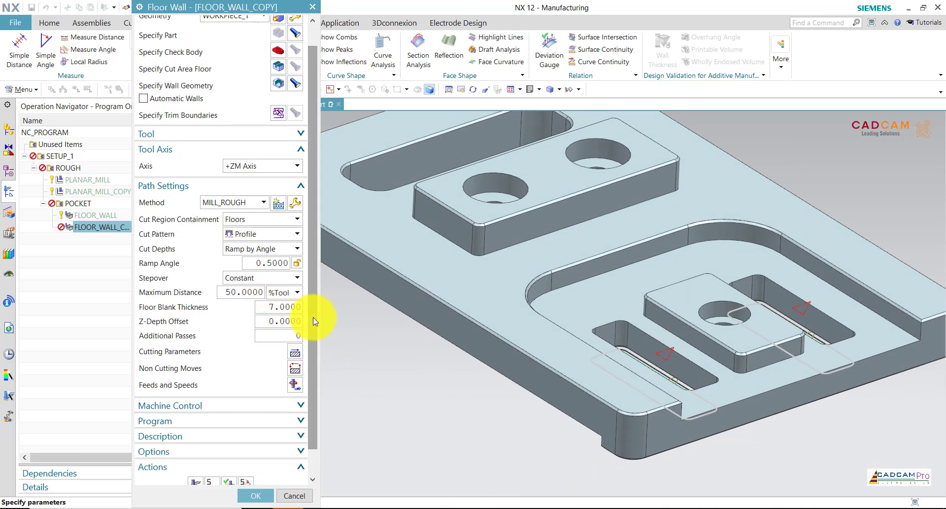
{"action": "scroll", "coordinate": [314, 345], "scroll_direction": "down", "scroll_amount": 1}
{"action": "left_click", "coordinate": [194, 454]}
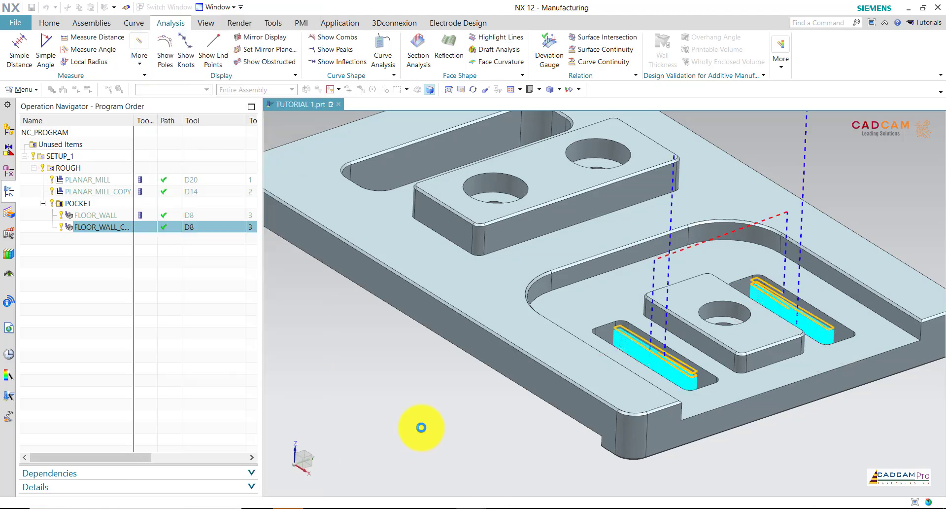
{"action": "key", "text": "ctrl+alt+r"}
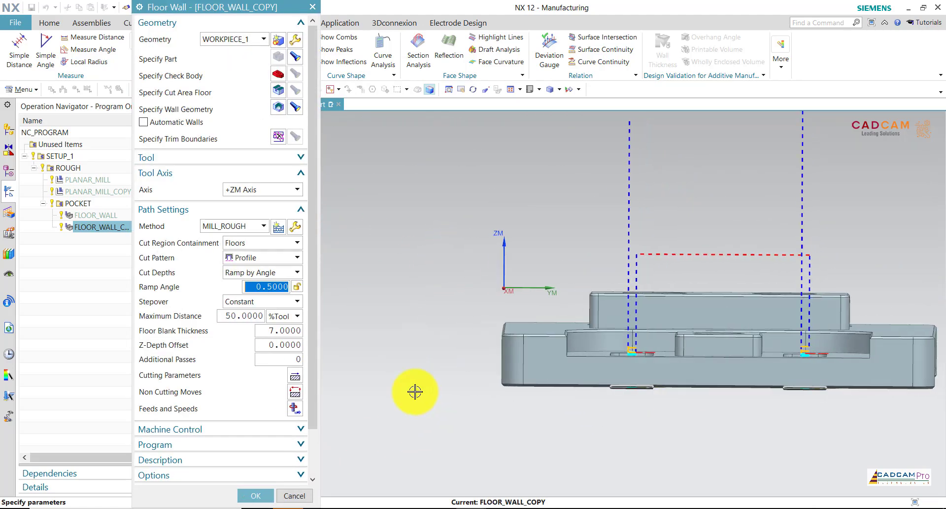
{"action": "key", "text": "Home"}
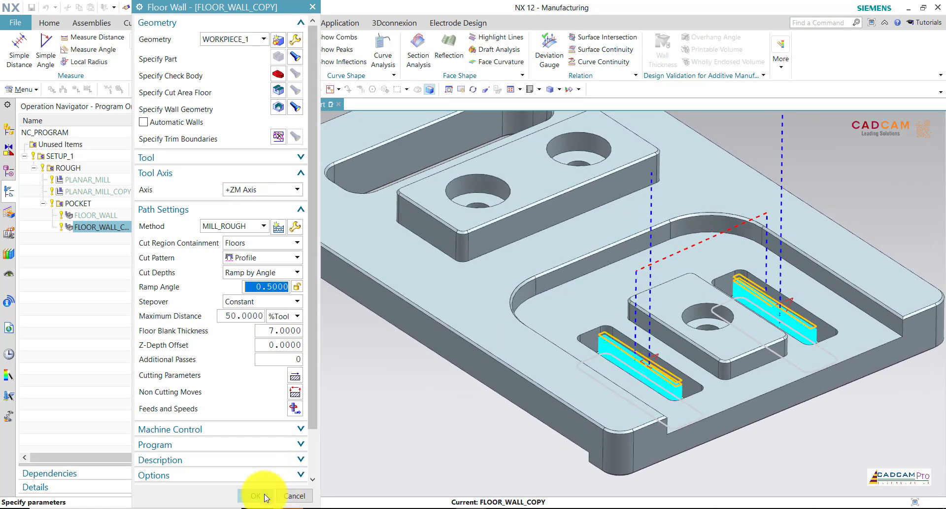
{"action": "left_click", "coordinate": [266, 497]}
{"action": "key", "text": "Home"}
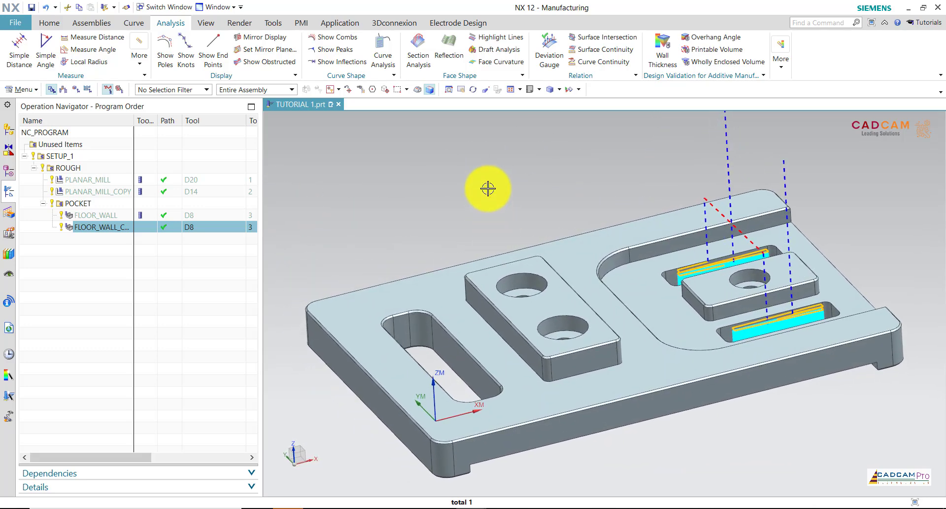
Insert a program group named HOLE_MAKING under ROUGH, after POCKET
{"action": "left_click", "coordinate": [488, 188]}
{"action": "middle_click_drag", "start_coordinate": [478, 205], "coordinate": [477, 207]}
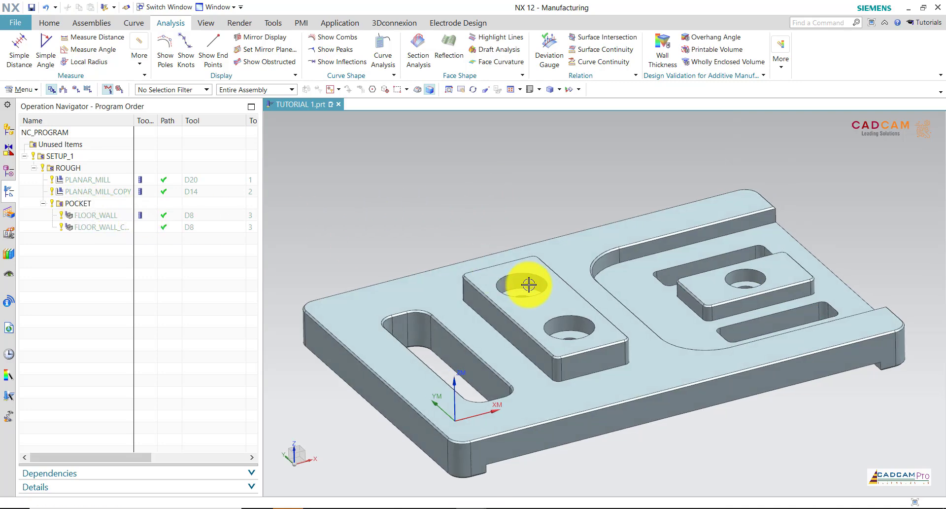
{"action": "scroll", "coordinate": [528, 283], "scroll_direction": "up", "scroll_amount": 3}
{"action": "middle_click_drag", "start_coordinate": [596, 283], "coordinate": [591, 300]}
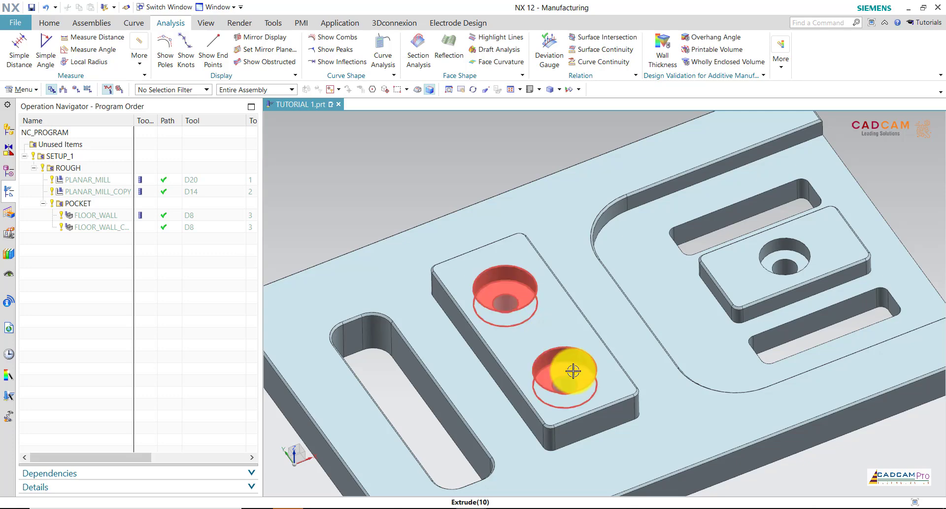
{"action": "middle_click_drag", "start_coordinate": [545, 298], "coordinate": [602, 255]}
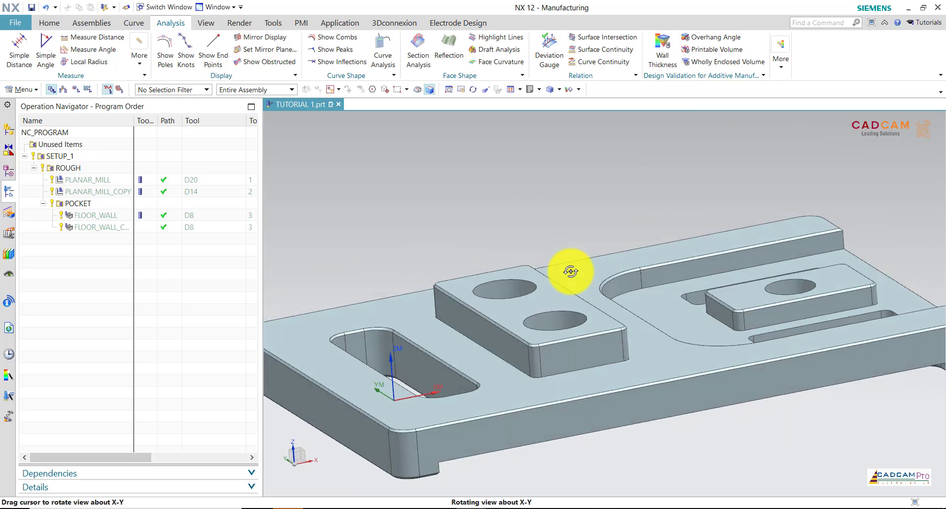
{"action": "key", "text": "Home"}
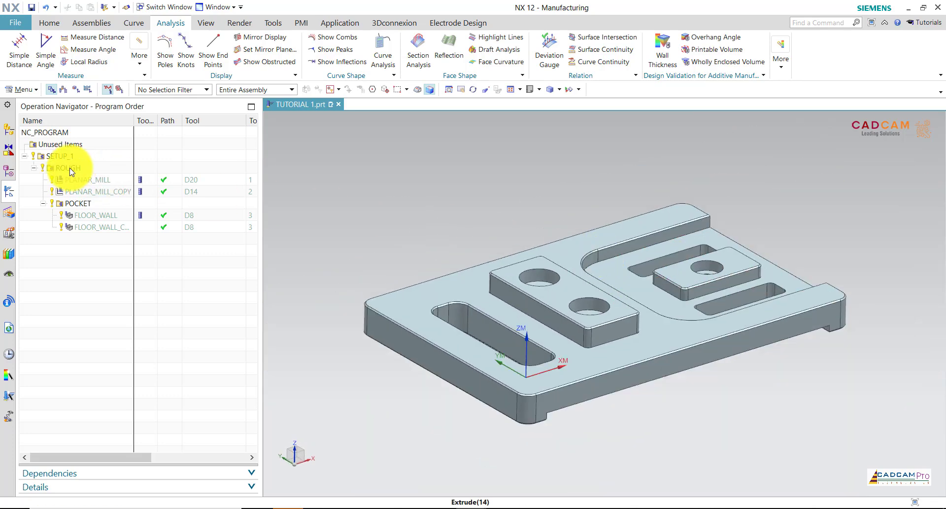
{"action": "right_click", "coordinate": [68, 169]}
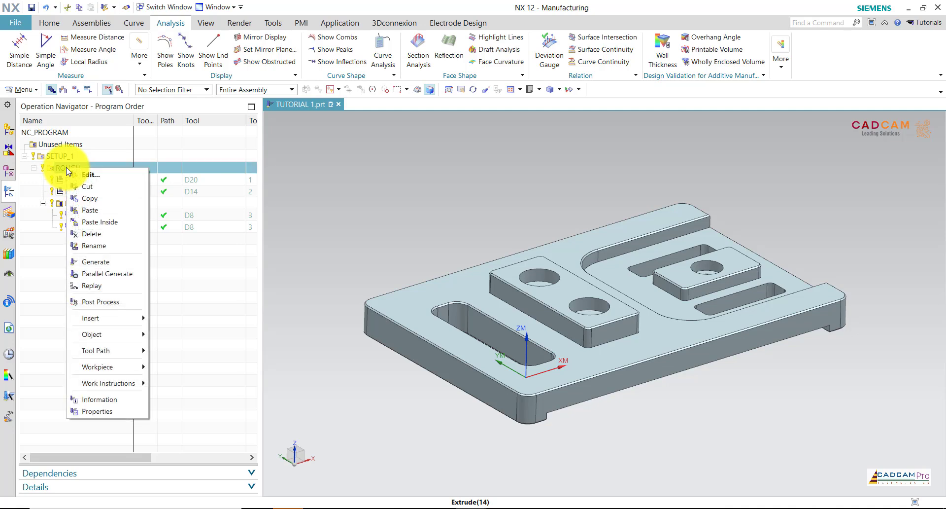
{"action": "mouse_move", "coordinate": [90, 318]}
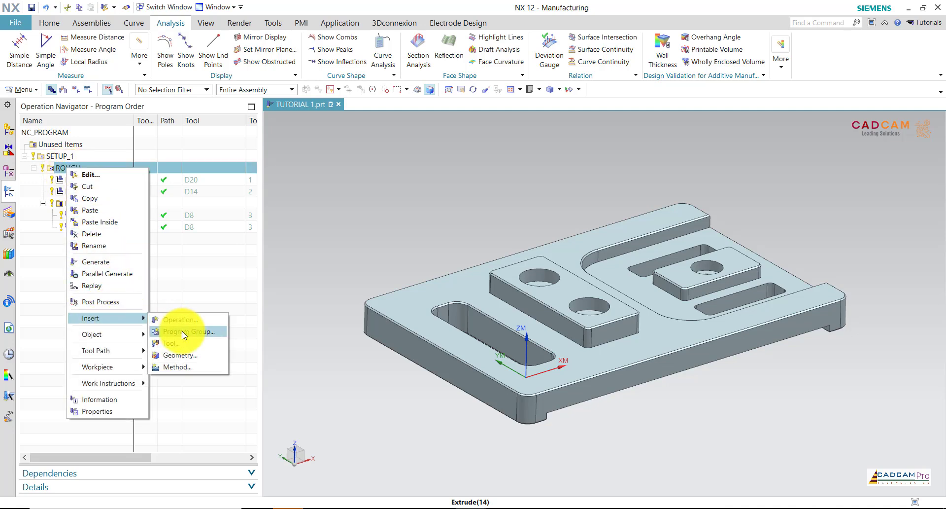
{"action": "left_click", "coordinate": [182, 330]}
{"action": "type", "text": "HOLE_MAKING"}
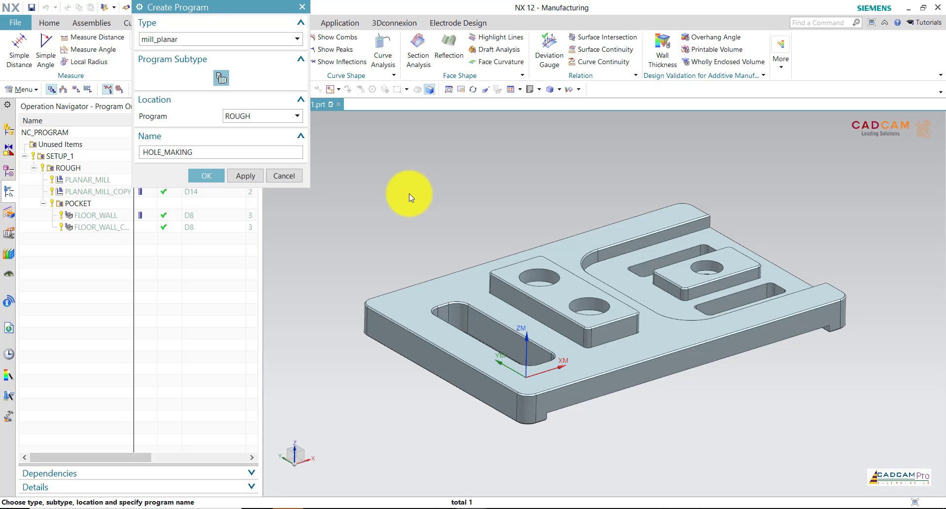
{"action": "left_click", "coordinate": [205, 175]}
{"action": "left_click", "coordinate": [246, 138]}
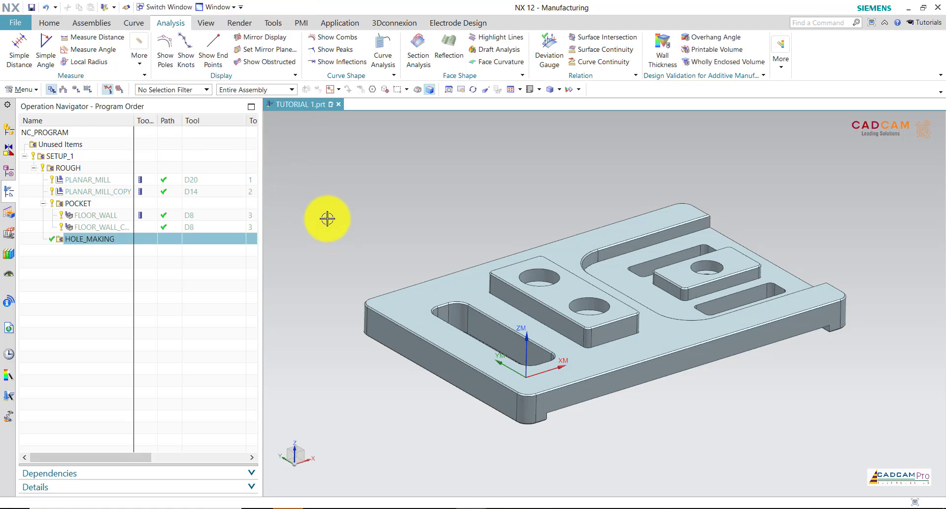
Create hole_making spot drill SPOT_DRILL_D10, 10 mm, tool number and adjust register 4
{"action": "left_click", "coordinate": [62, 90]}
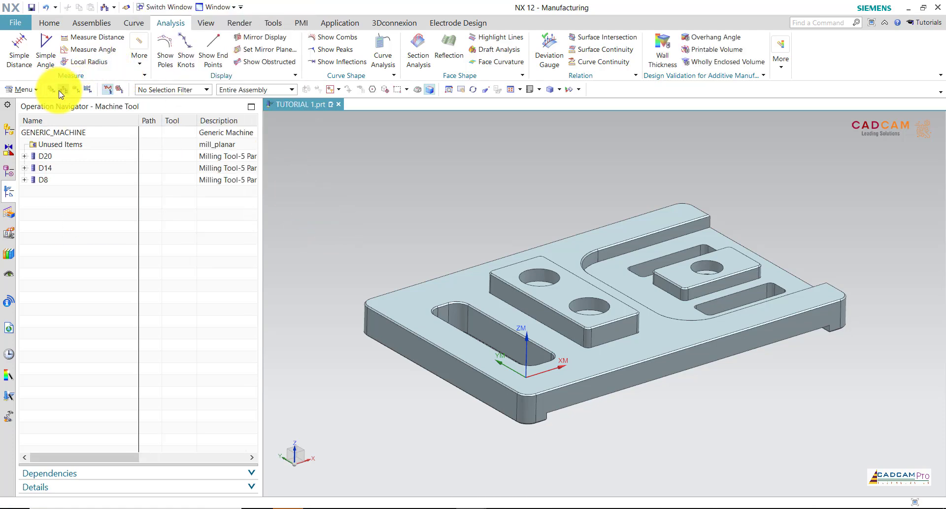
{"action": "left_click", "coordinate": [59, 23]}
{"action": "left_click", "coordinate": [17, 49]}
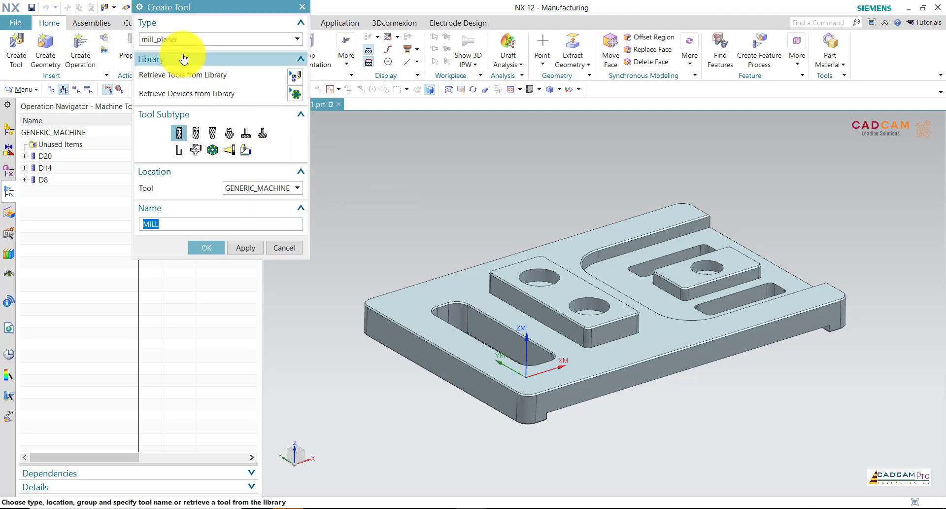
{"action": "left_click", "coordinate": [176, 39]}
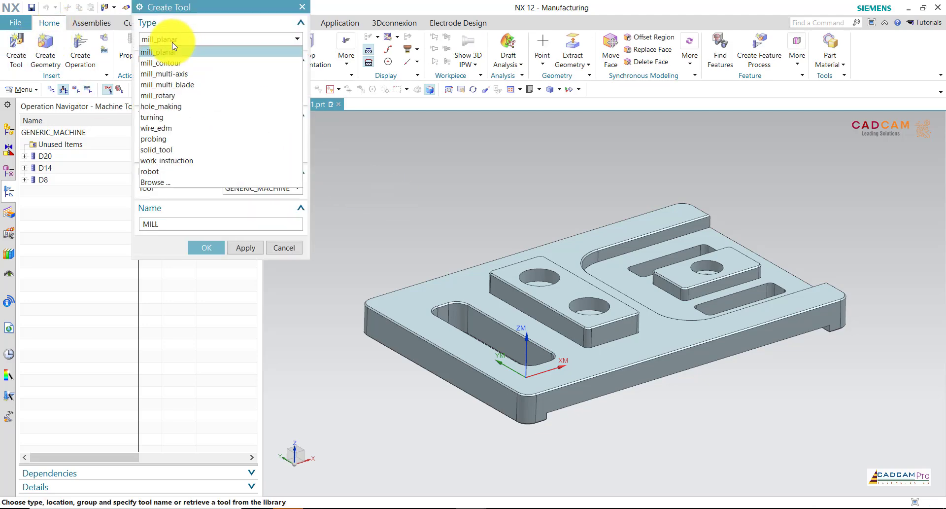
{"action": "left_click", "coordinate": [159, 106]}
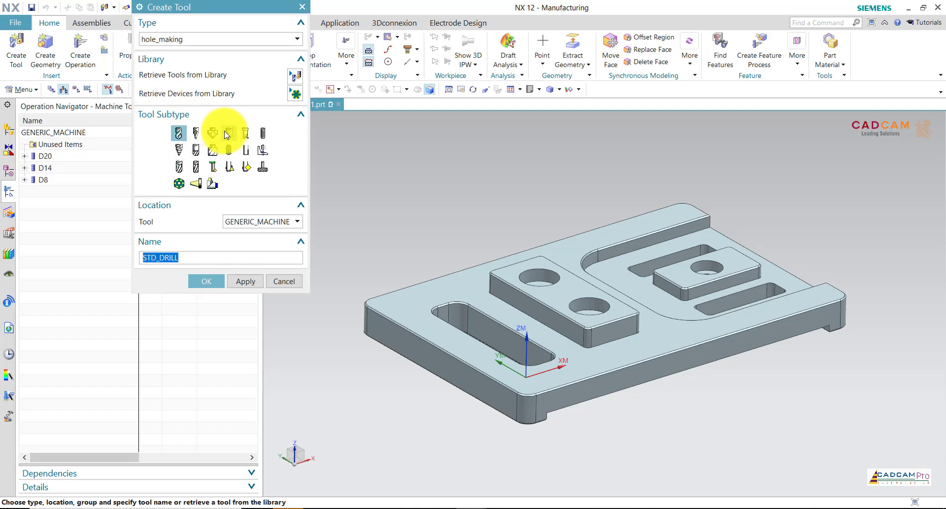
{"action": "left_click", "coordinate": [227, 133]}
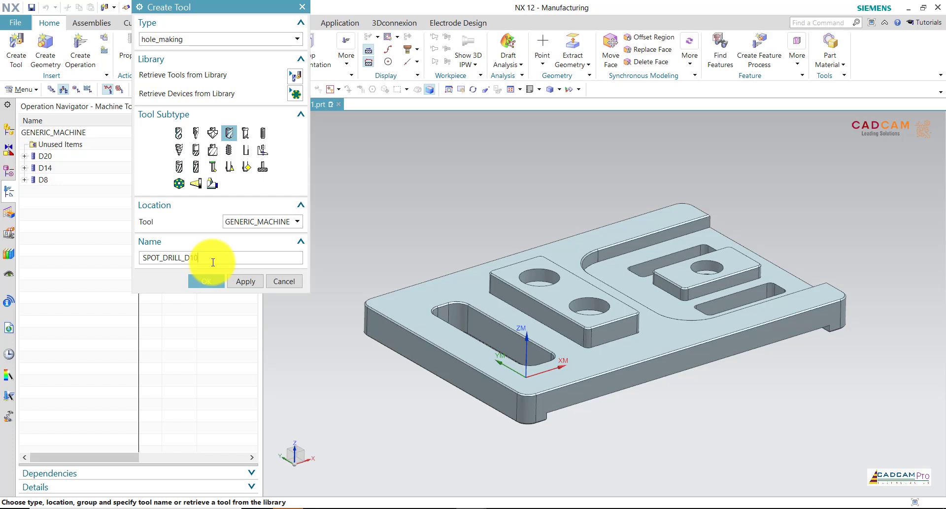
{"action": "left_click", "coordinate": [212, 280]}
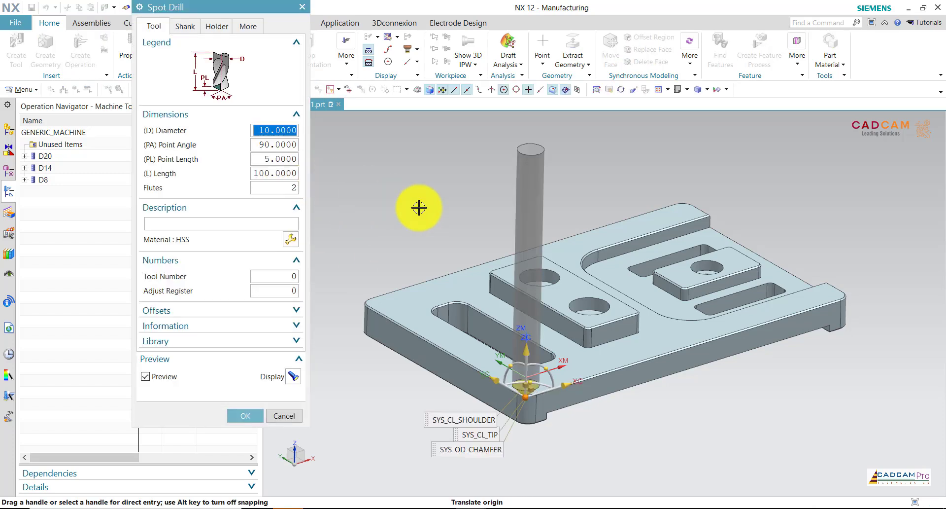
{"action": "left_click", "coordinate": [541, 267]}
{"action": "type", "text": "4"}
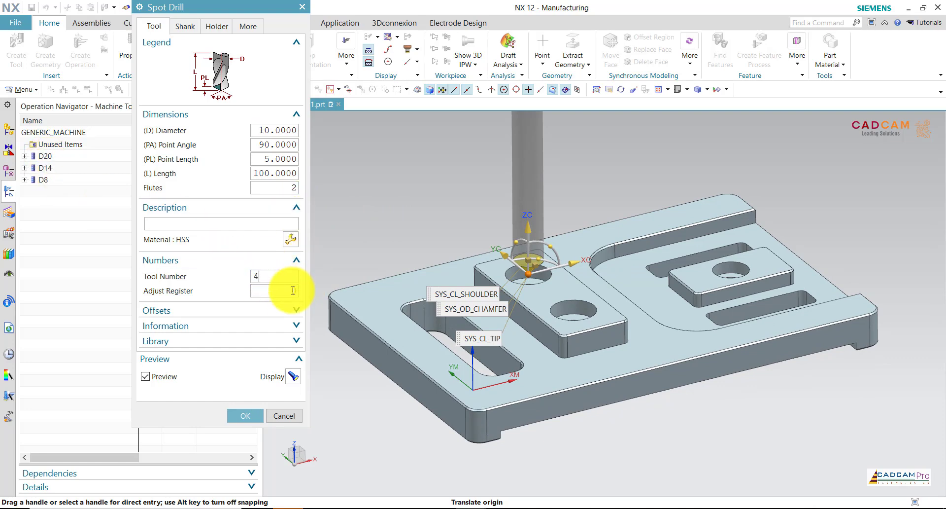
{"action": "left_click", "coordinate": [293, 290]}
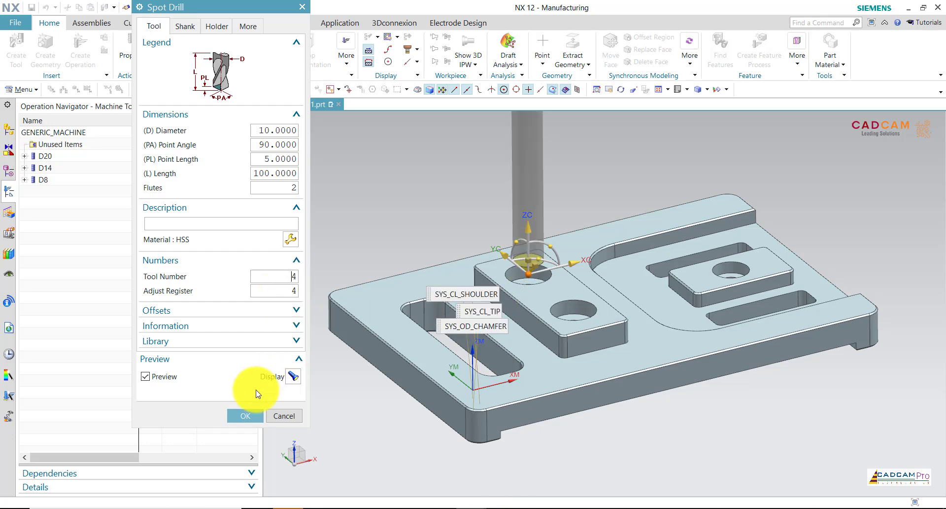
{"action": "left_click", "coordinate": [246, 415]}
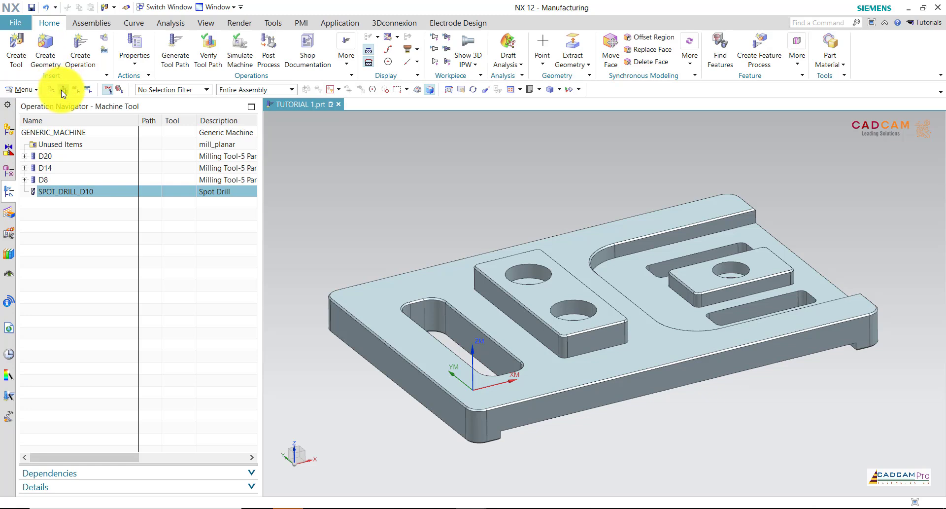
Create a SPOT_DRILLING operation in HOLE_MAKING using SPOT_DRILL_D10 and DRILL_METHOD
{"action": "left_click", "coordinate": [51, 89]}
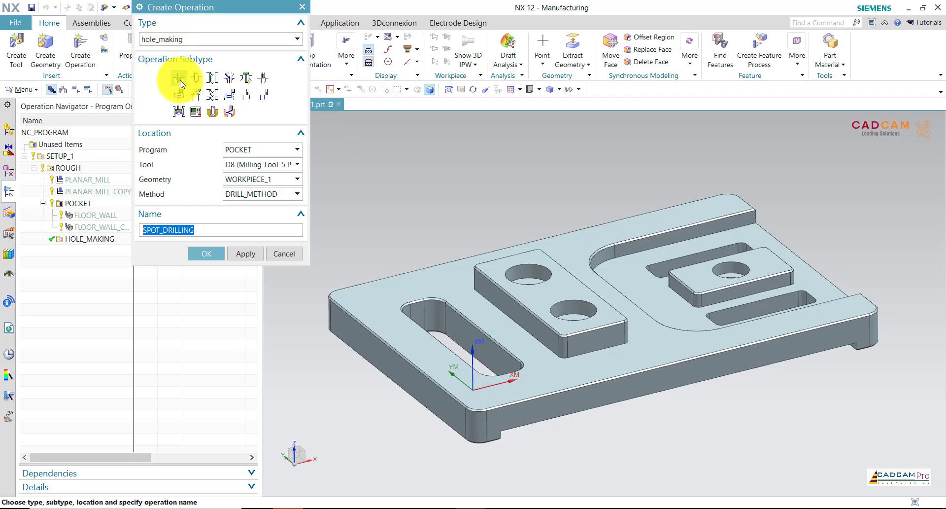
{"action": "left_click", "coordinate": [254, 152]}
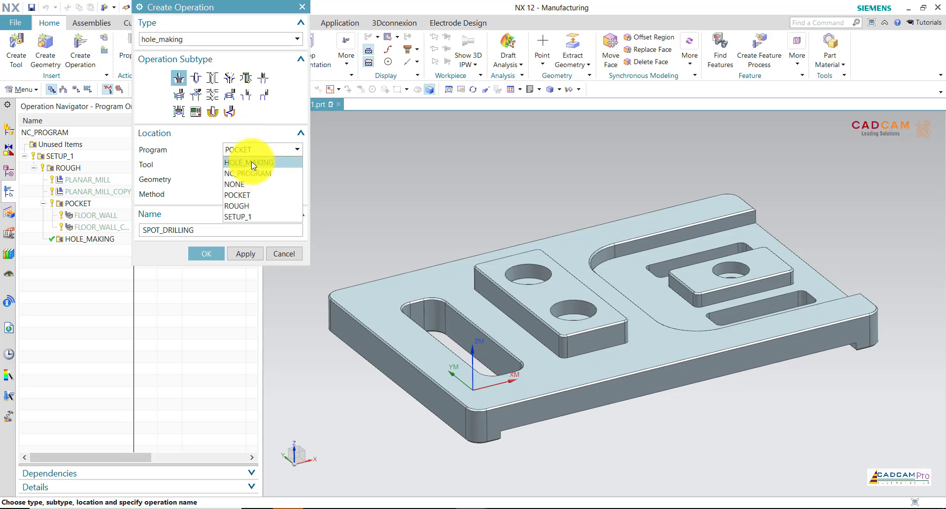
{"action": "left_click", "coordinate": [252, 161]}
{"action": "left_click", "coordinate": [255, 166]}
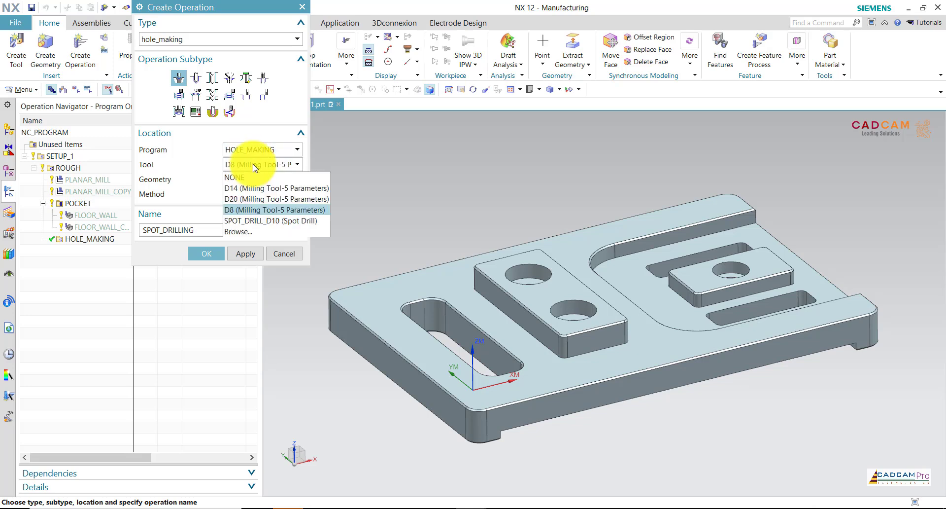
{"action": "left_click", "coordinate": [251, 221]}
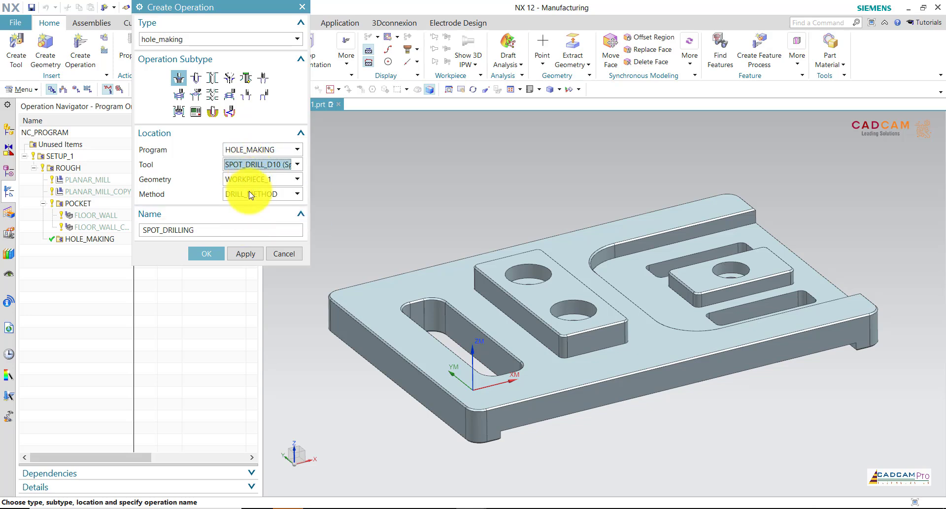
{"action": "left_click", "coordinate": [251, 195]}
{"action": "left_click", "coordinate": [250, 207]}
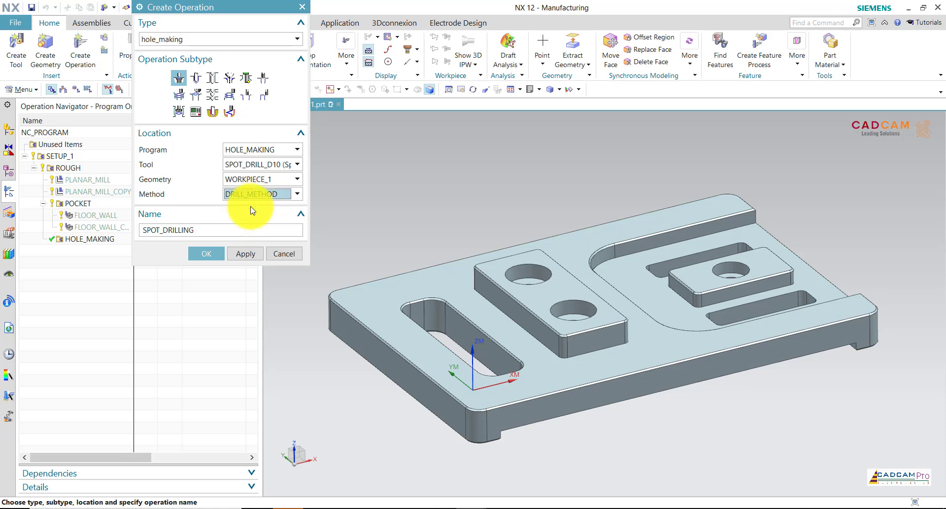
{"action": "left_click", "coordinate": [215, 254]}
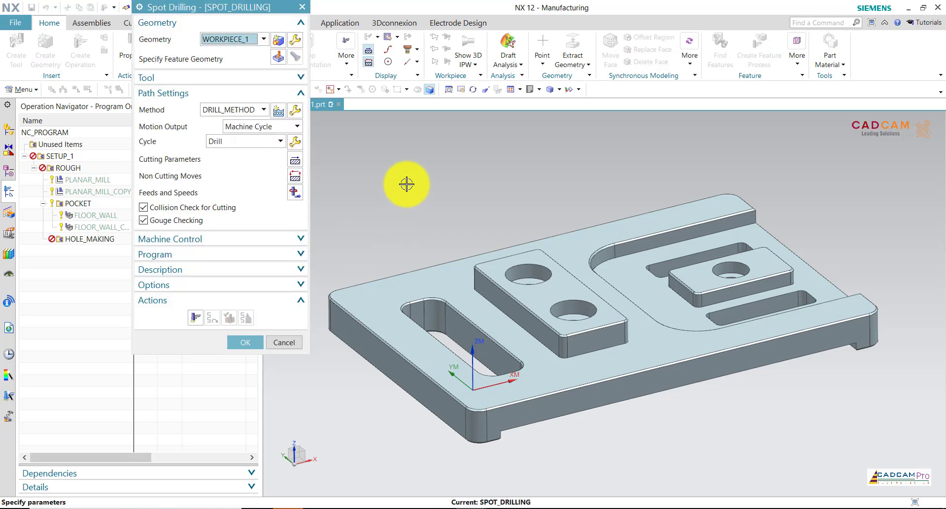
Select the three boss holes and give them a predefined 1.5 mm spot depth
{"action": "key", "text": "Escape"}
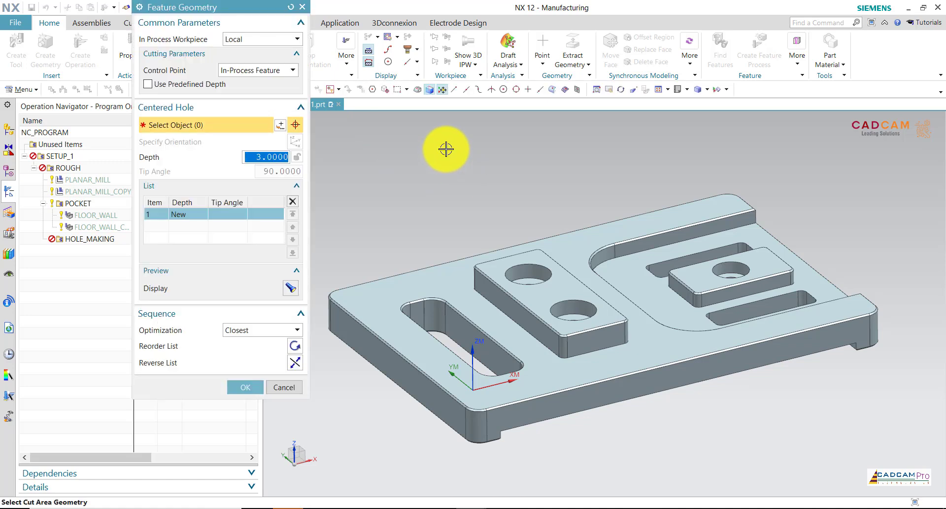
{"action": "middle_click_drag", "start_coordinate": [446, 148], "coordinate": [491, 262]}
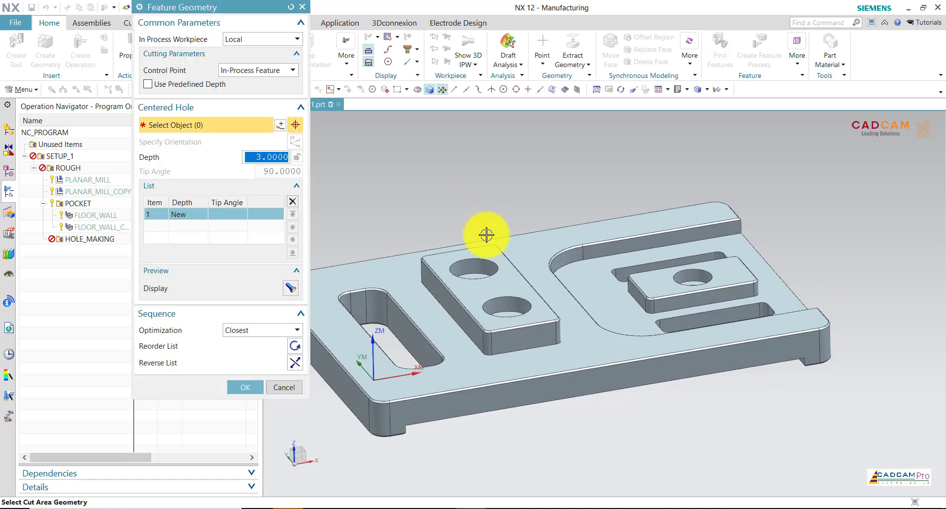
{"action": "left_click", "coordinate": [492, 262]}
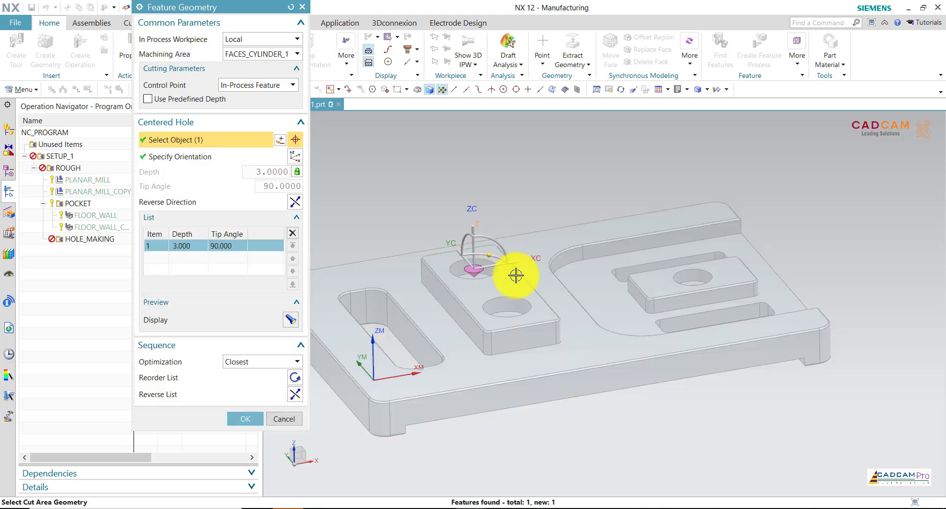
{"action": "left_click", "coordinate": [524, 296]}
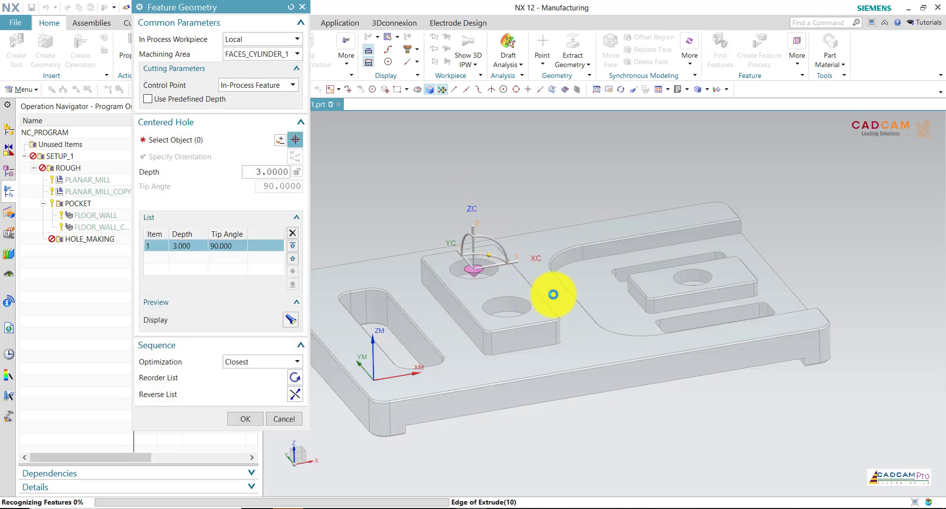
{"action": "left_click", "coordinate": [701, 270]}
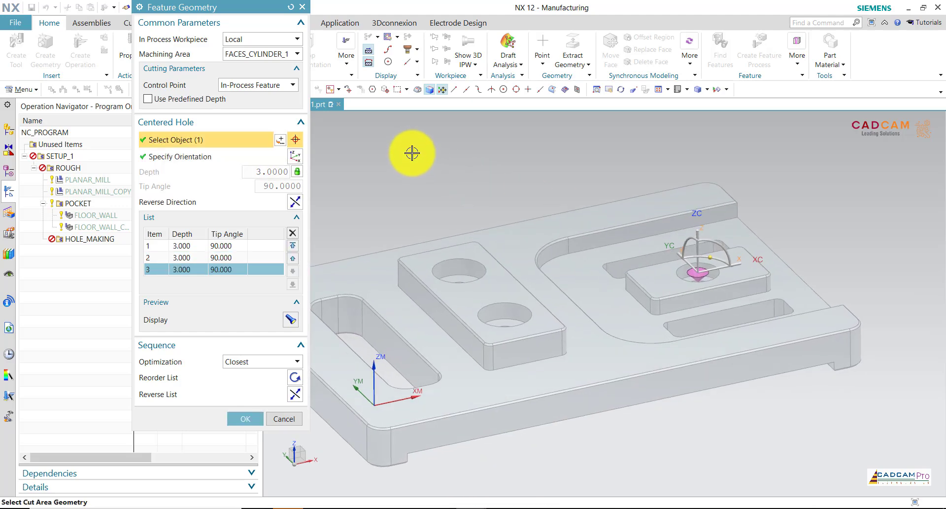
{"action": "left_click", "coordinate": [148, 98]}
{"action": "type", "text": "1.5"}
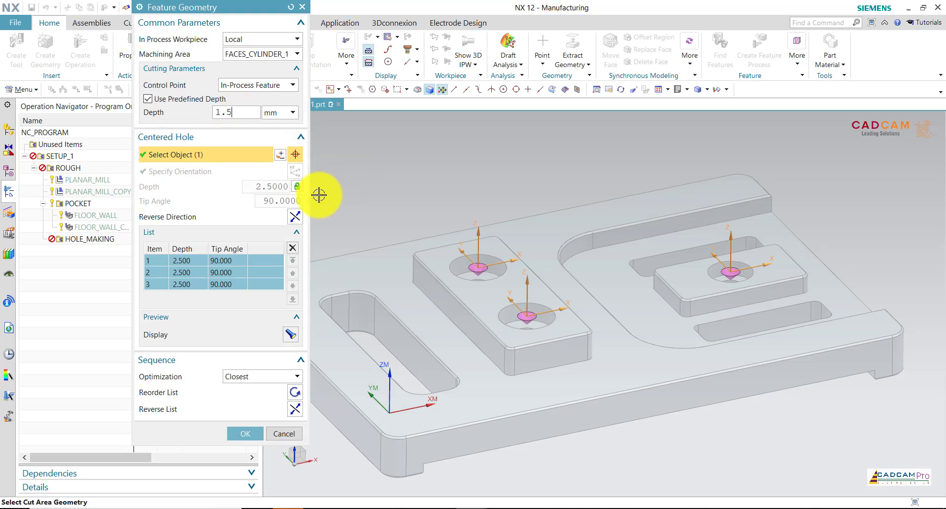
{"action": "left_click", "coordinate": [289, 334]}
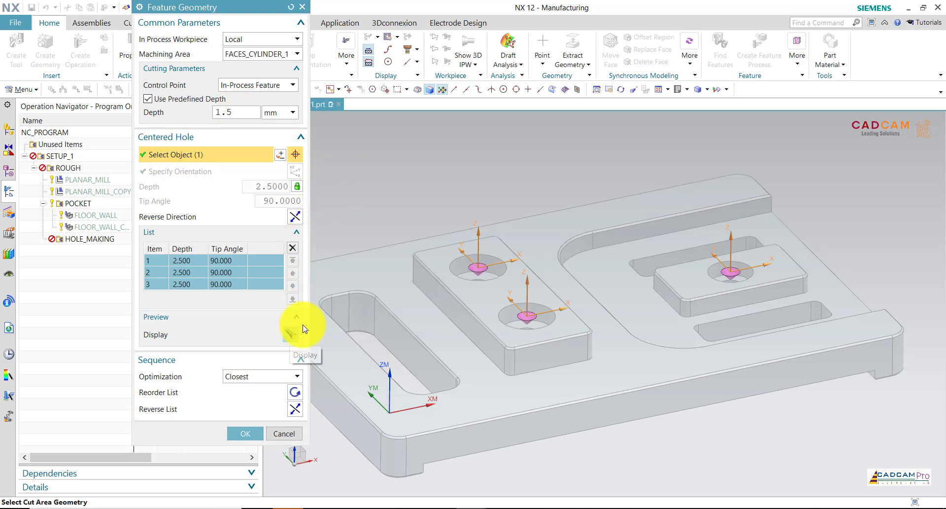
{"action": "scroll", "coordinate": [425, 182], "scroll_direction": "up", "scroll_amount": 2}
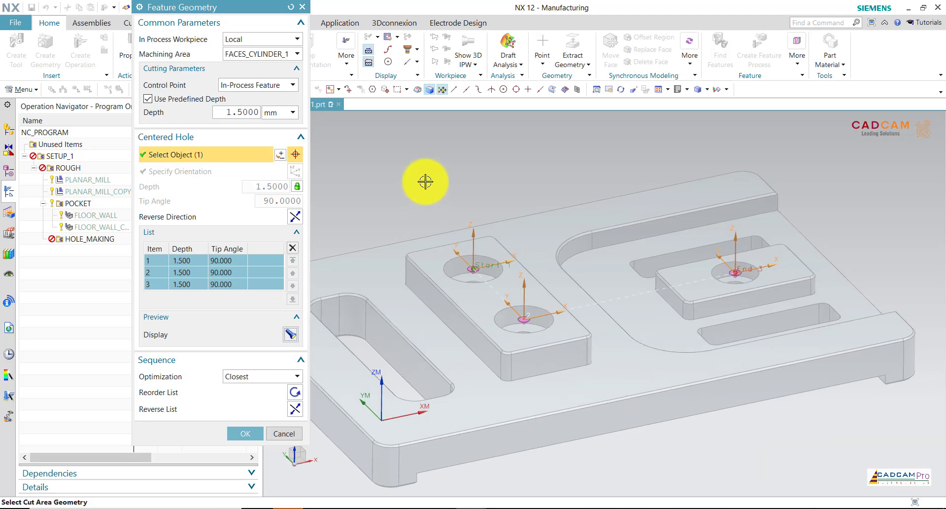
Accept the hole geometry and keep the spot drilling cycle set to Drill
{"action": "left_click", "coordinate": [245, 433]}
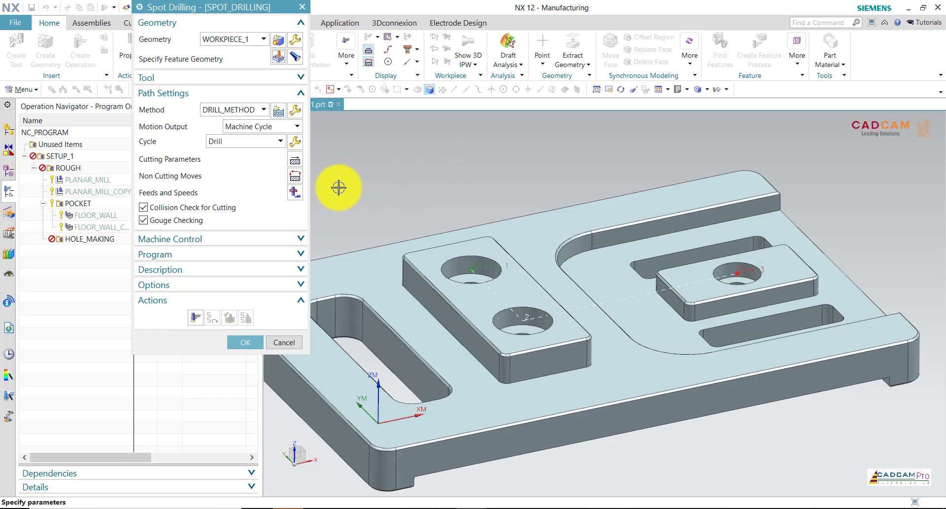
{"action": "left_click", "coordinate": [226, 143]}
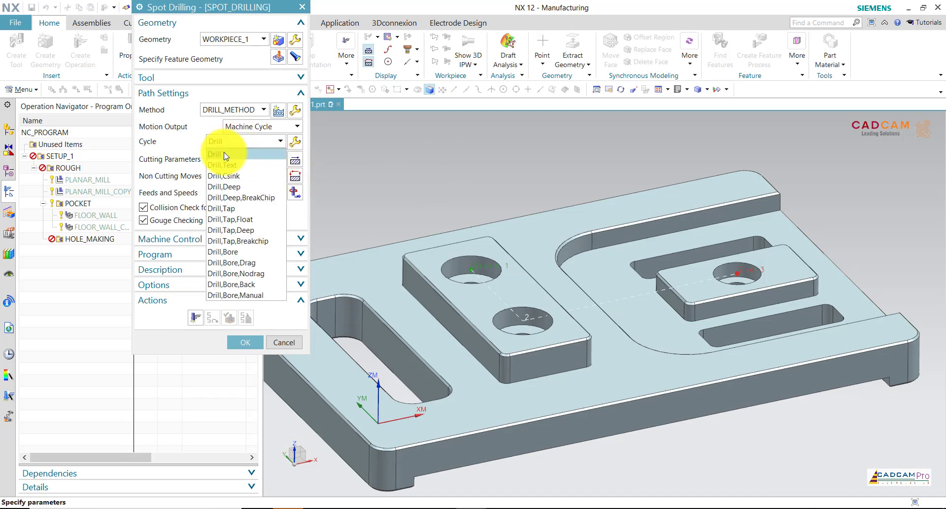
{"action": "left_click", "coordinate": [225, 155]}
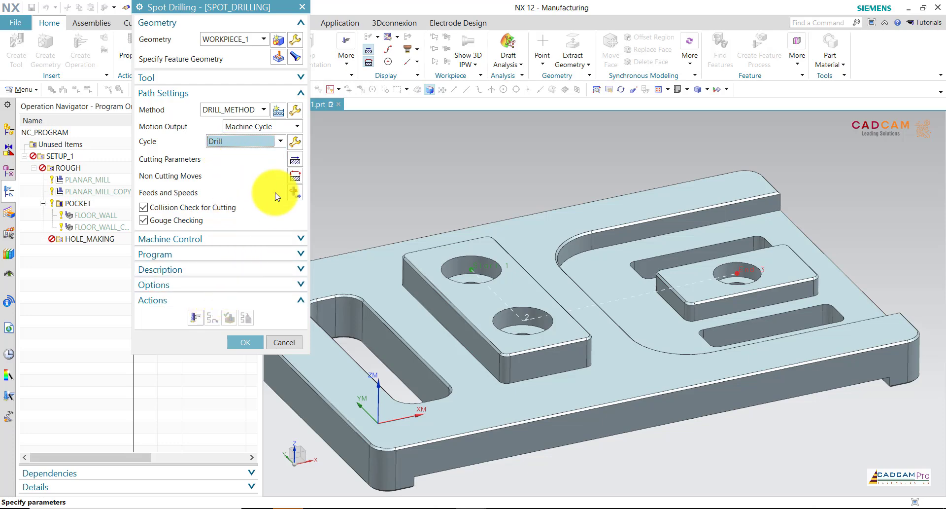
In Transfer/Rapid non-cutting moves, set clearance to an Automatic Plane at 10 mm
{"action": "middle_click", "coordinate": [416, 184]}
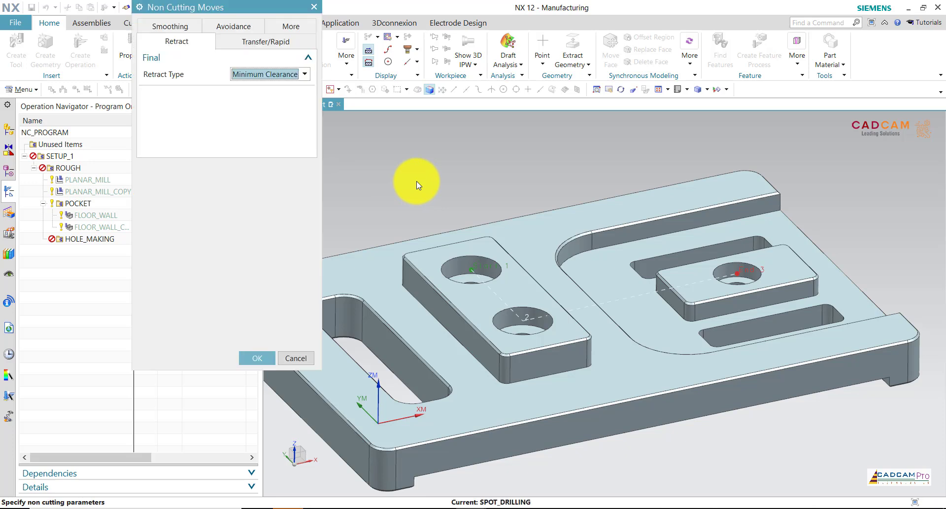
{"action": "left_click", "coordinate": [252, 41]}
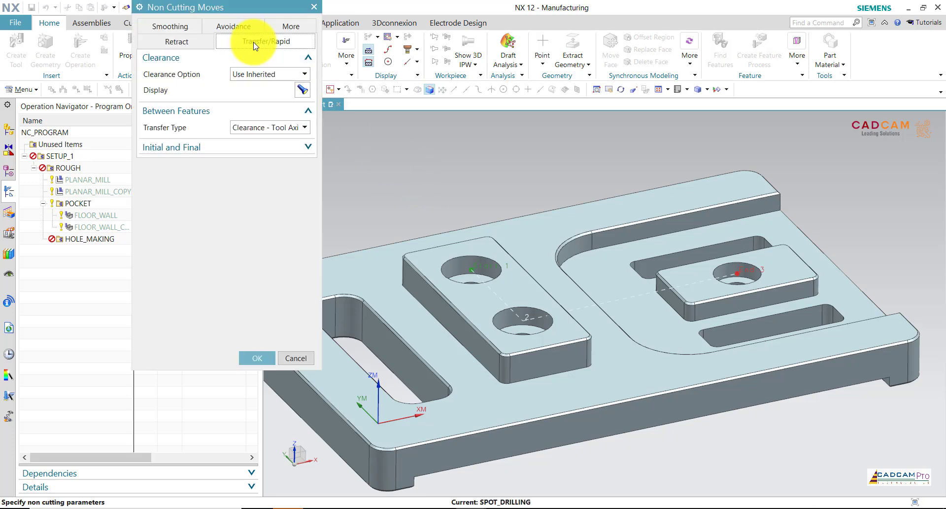
{"action": "left_click", "coordinate": [217, 148]}
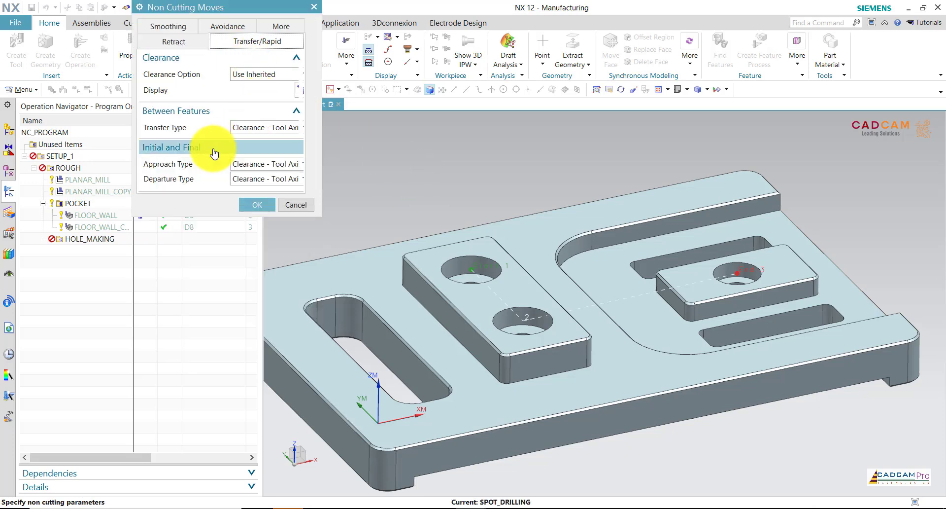
{"action": "left_click", "coordinate": [257, 74]}
{"action": "left_click", "coordinate": [246, 108]}
{"action": "left_click", "coordinate": [251, 74]}
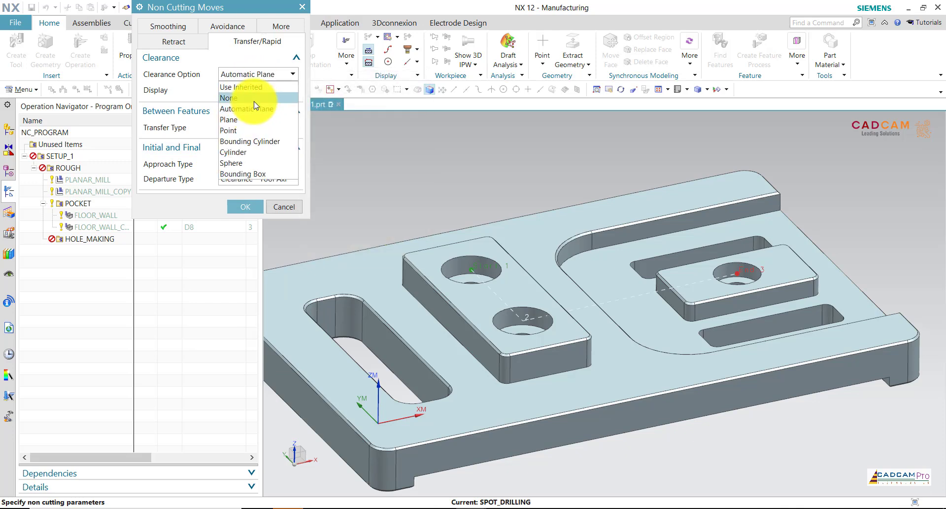
{"action": "left_click", "coordinate": [256, 113]}
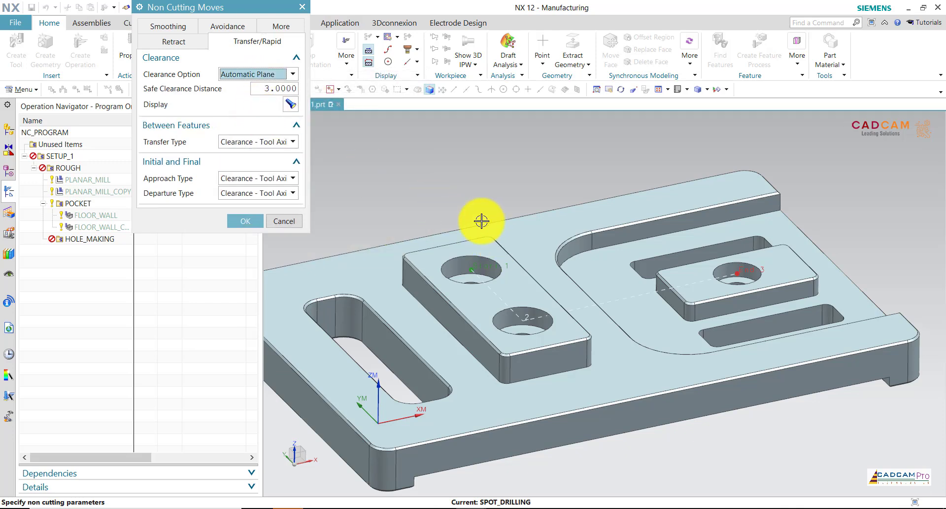
{"action": "left_click", "coordinate": [261, 90]}
{"action": "type", "text": "1"}
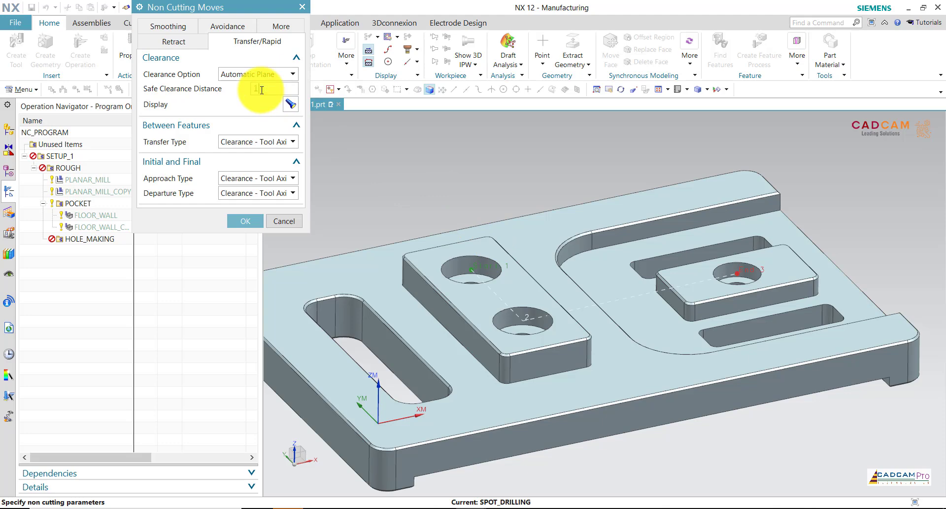
{"action": "type", "text": "0"}
Set approach and departure to Relative Plane (50 mm) and accept the non-cutting moves
{"action": "left_click", "coordinate": [256, 178]}
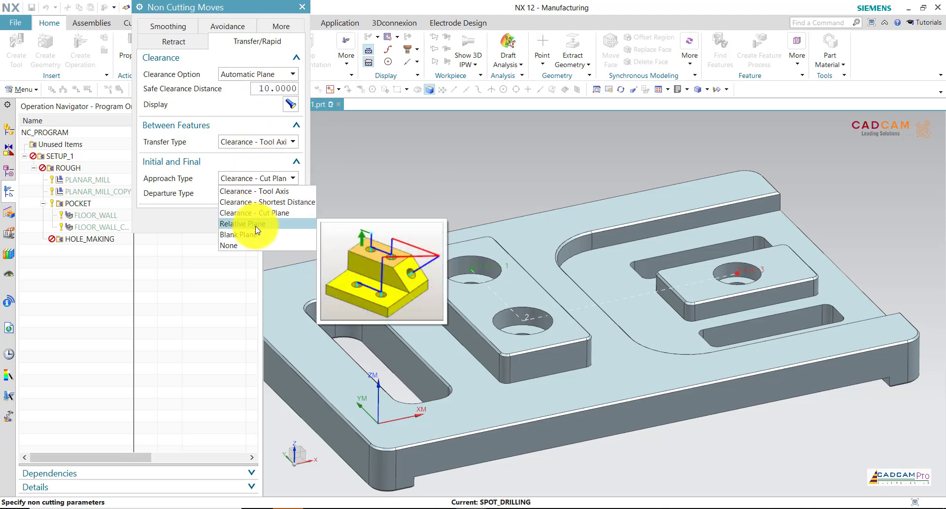
{"action": "left_click", "coordinate": [256, 224]}
{"action": "left_click", "coordinate": [252, 207]}
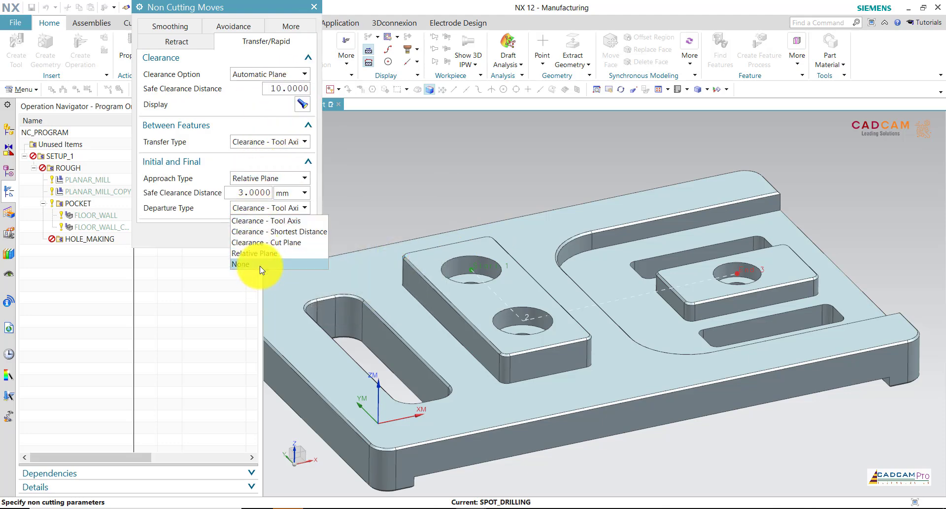
{"action": "left_click", "coordinate": [261, 252]}
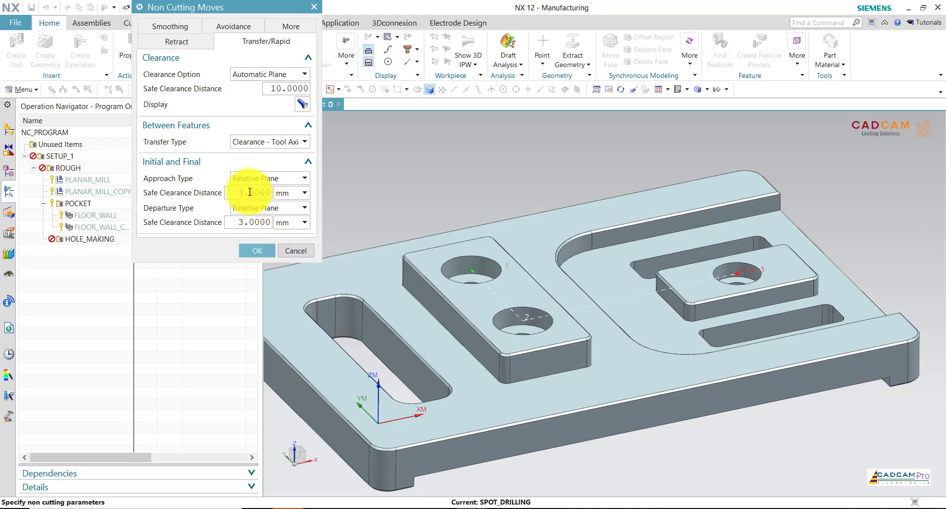
{"action": "left_click", "coordinate": [249, 192]}
{"action": "type", "text": "50"}
{"action": "double_click", "coordinate": [251, 221]}
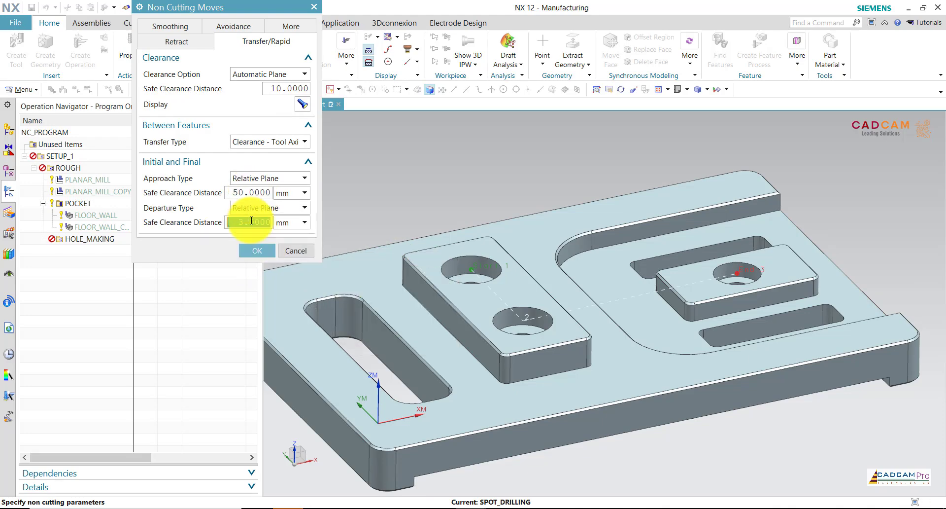
{"action": "type", "text": "100"}
{"action": "left_click", "coordinate": [255, 250]}
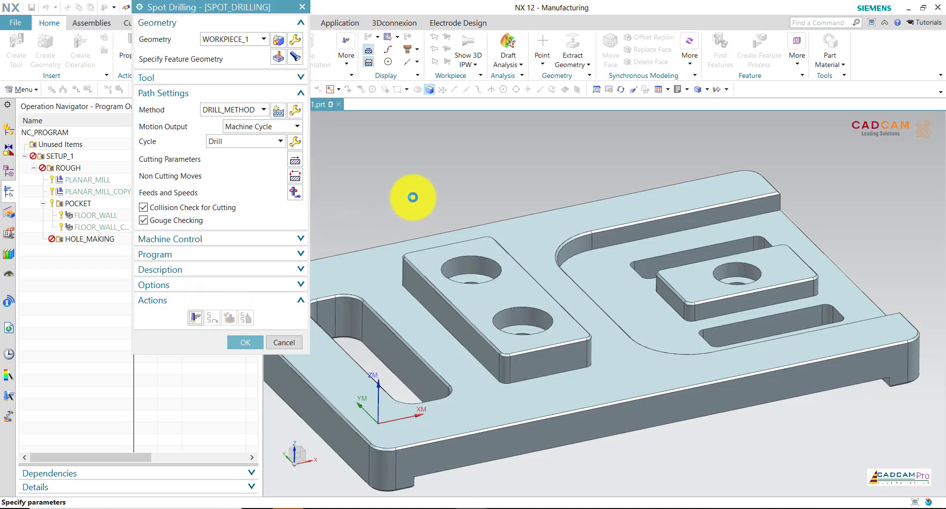
Generate the SPOT_DRILLING toolpath, inspect it, and accept the operation
{"action": "key", "text": "Return"}
{"action": "mouse_move", "coordinate": [409, 197]}
{"action": "middle_mouse_down"}
{"action": "mouse_move", "coordinate": [389, 182]}
{"action": "mouse_move", "coordinate": [390, 155]}
{"action": "mouse_move", "coordinate": [413, 189]}
{"action": "mouse_move", "coordinate": [403, 188]}
{"action": "mouse_move", "coordinate": [398, 207]}
{"action": "middle_mouse_up"}
{"action": "left_click", "coordinate": [262, 341]}
{"action": "scroll", "coordinate": [401, 203], "scroll_direction": "down", "scroll_amount": 3}
{"action": "scroll", "coordinate": [400, 206], "scroll_direction": "up", "scroll_amount": 2}
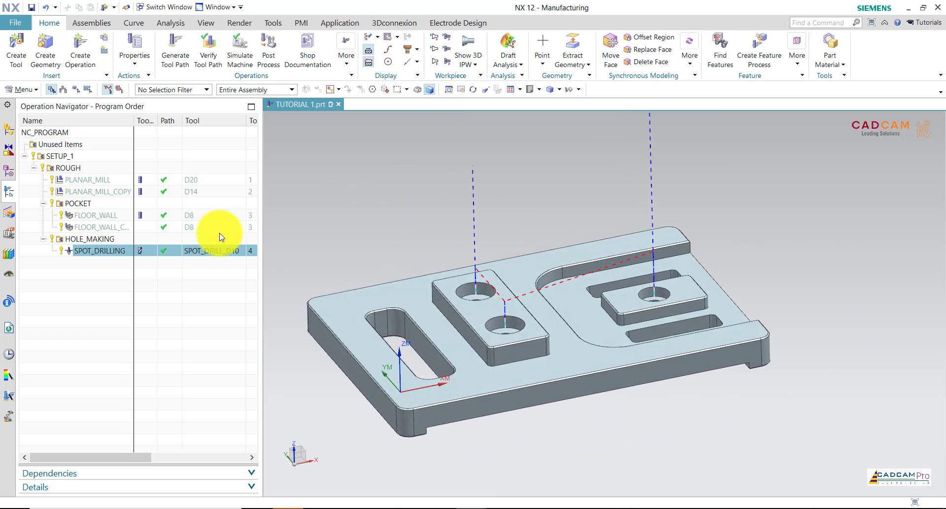
{"action": "scroll", "coordinate": [478, 296], "scroll_direction": "up", "scroll_amount": 2}
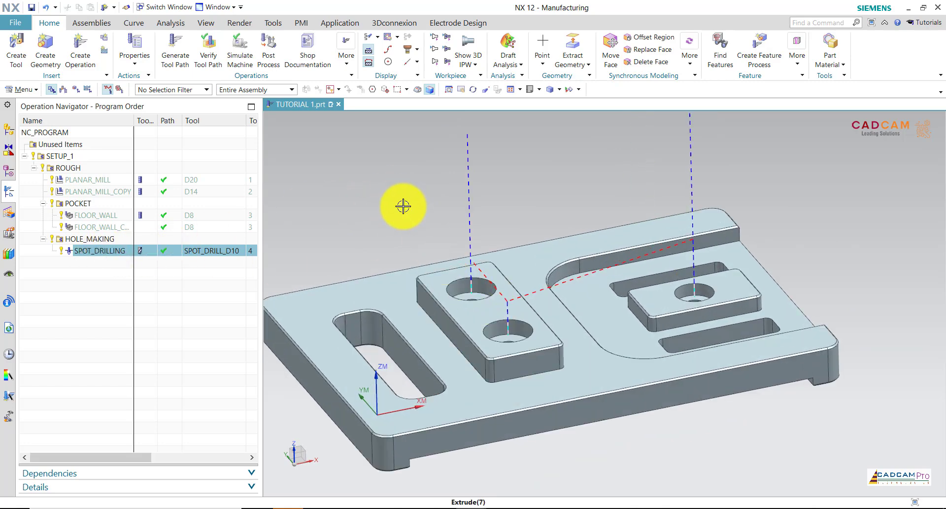
{"action": "middle_click_drag", "start_coordinate": [401, 205], "coordinate": [399, 221]}
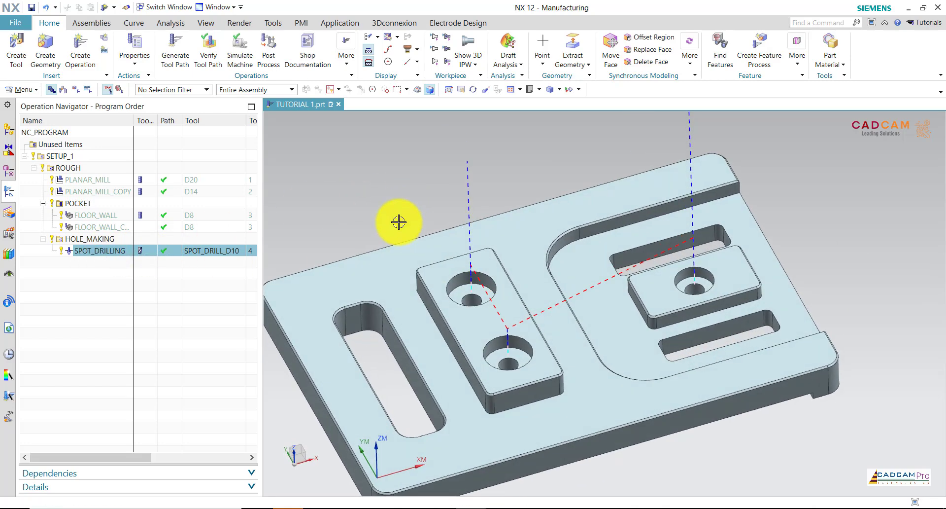
Measure a hole edge with Simple Radius, confirming 3 mm, then return to the Home tab
{"action": "left_click", "coordinate": [162, 22]}
{"action": "left_click", "coordinate": [141, 61]}
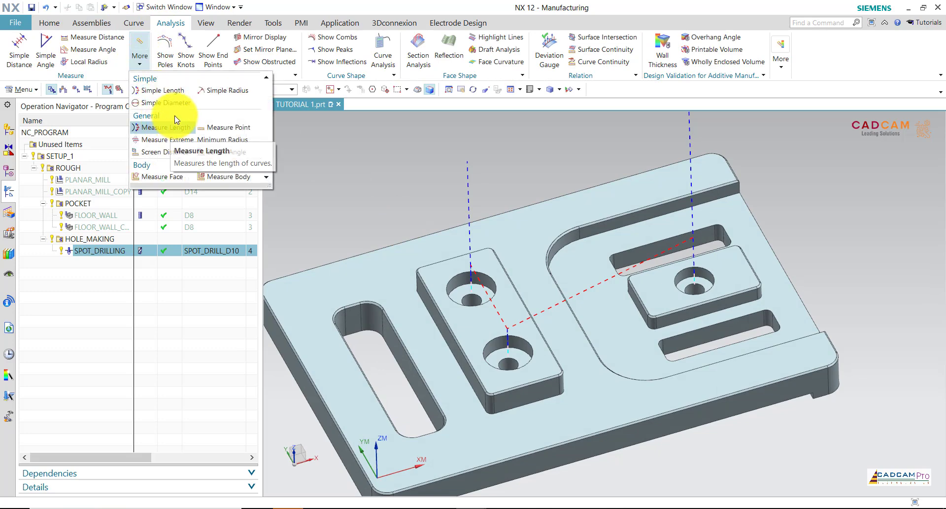
{"action": "left_click", "coordinate": [212, 90]}
{"action": "scroll", "coordinate": [441, 261], "scroll_direction": "up", "scroll_amount": 2}
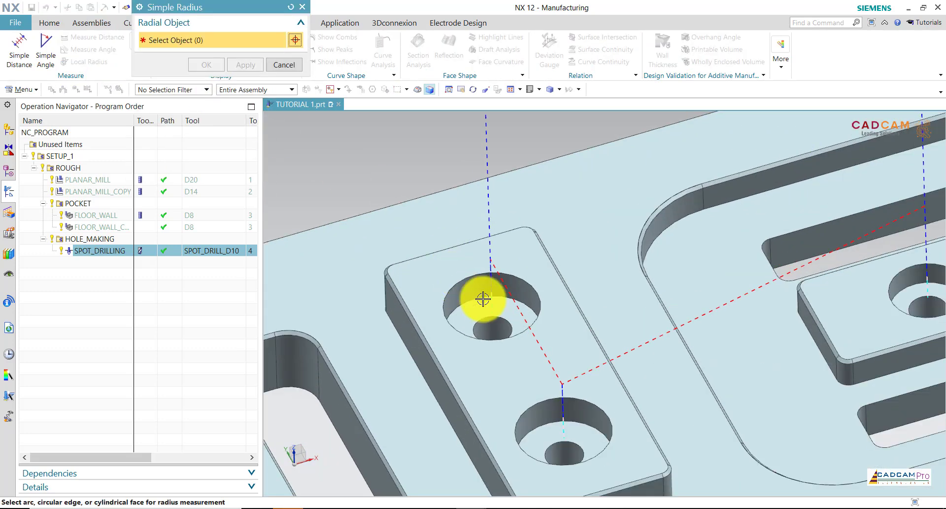
{"action": "left_click", "coordinate": [503, 318]}
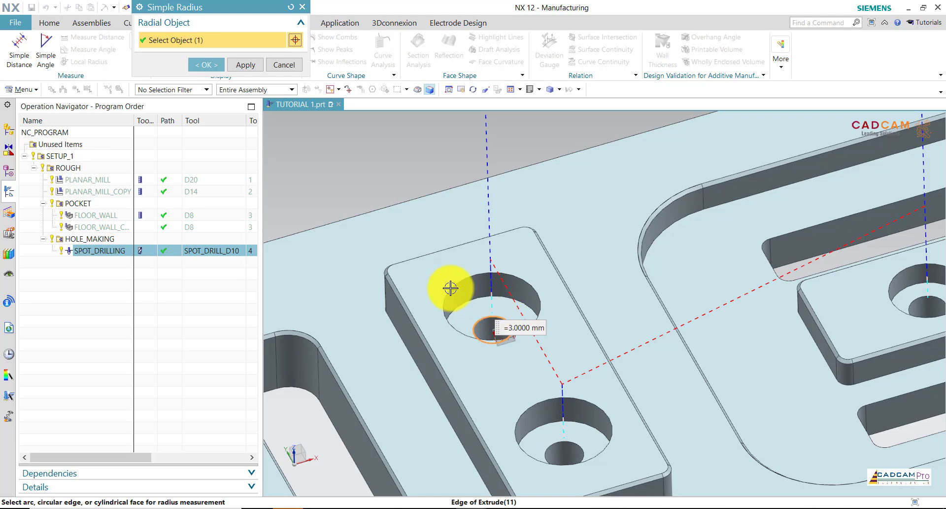
{"action": "left_click", "coordinate": [209, 65]}
{"action": "scroll", "coordinate": [422, 178], "scroll_direction": "down", "scroll_amount": 3}
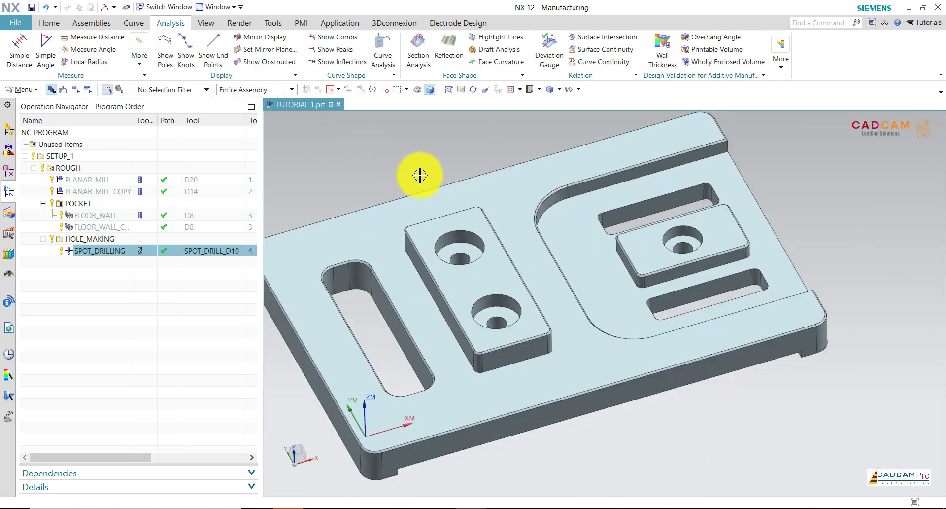
{"action": "scroll", "coordinate": [417, 169], "scroll_direction": "down", "scroll_amount": 2}
{"action": "scroll", "coordinate": [416, 165], "scroll_direction": "down", "scroll_amount": 1}
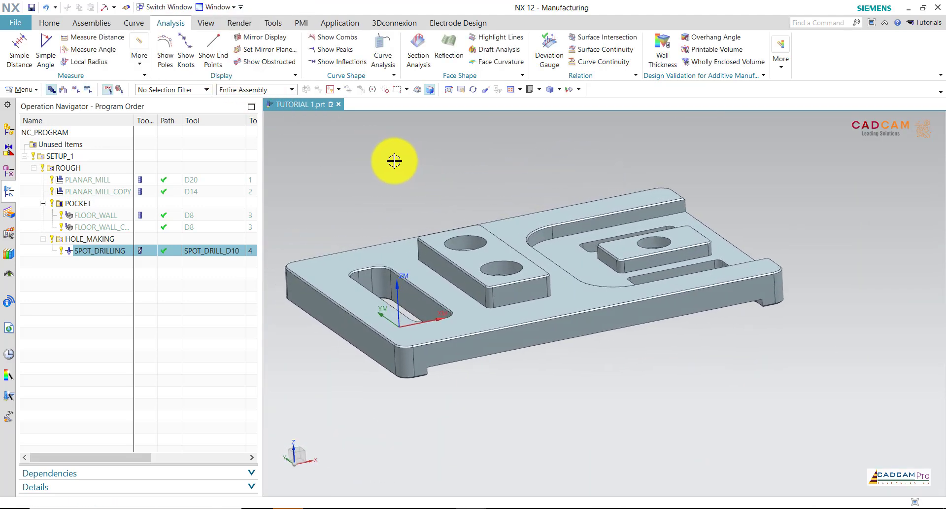
{"action": "left_click", "coordinate": [49, 23]}
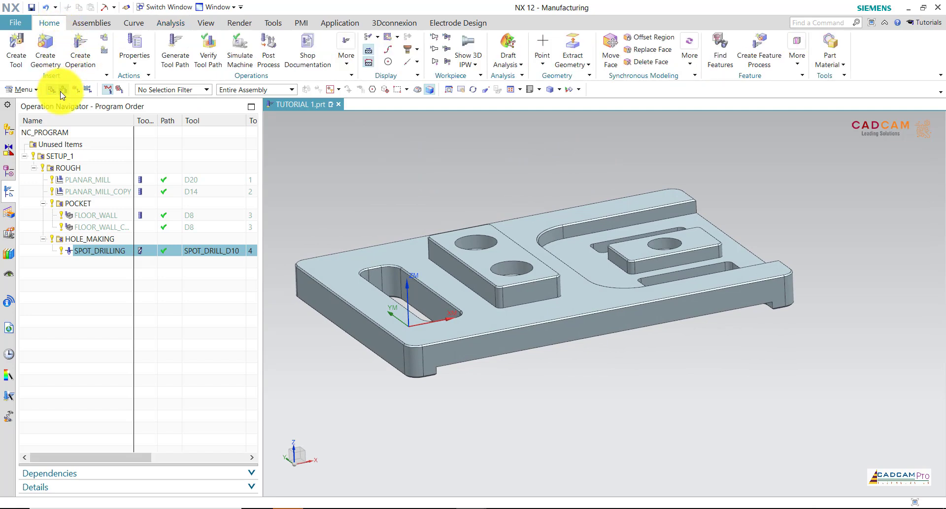
In Machine Tool view, create 6 mm drill STD_DRILL_D6 with tool number 5
{"action": "left_click", "coordinate": [63, 89]}
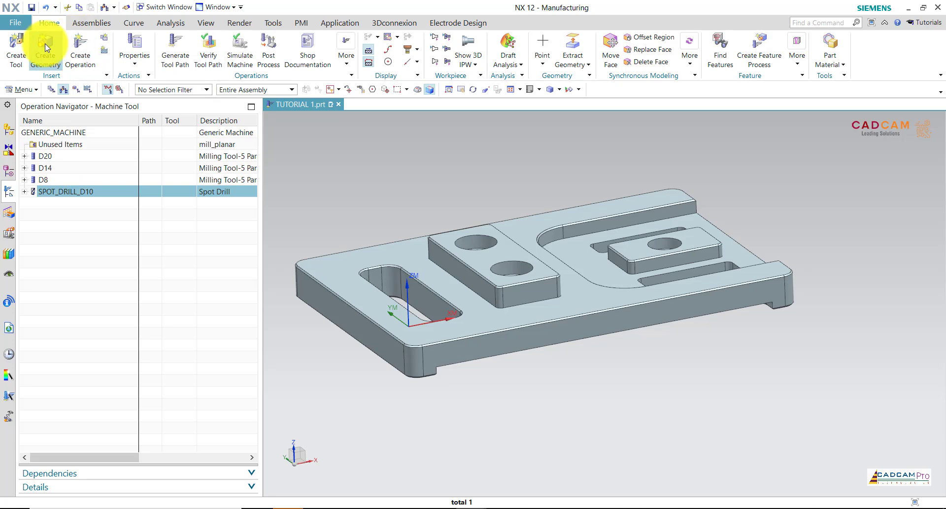
{"action": "left_click", "coordinate": [21, 50]}
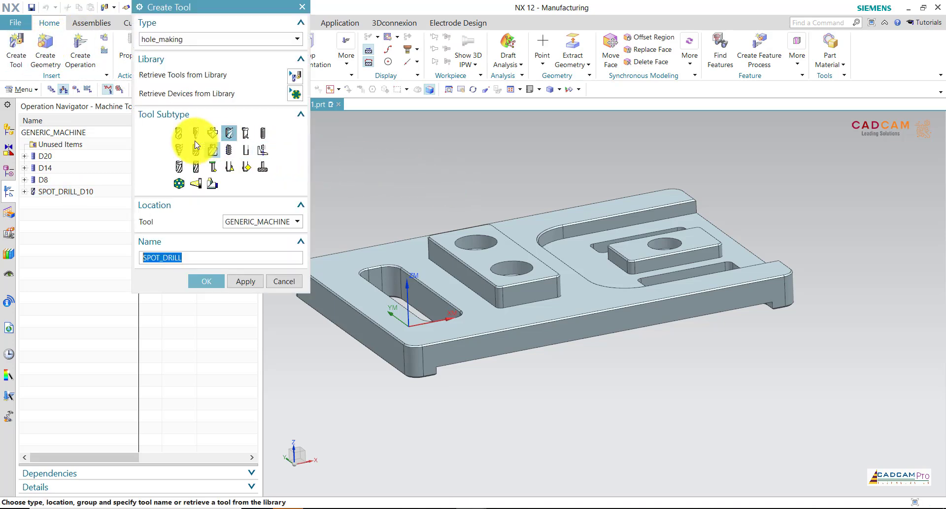
{"action": "left_click", "coordinate": [179, 134]}
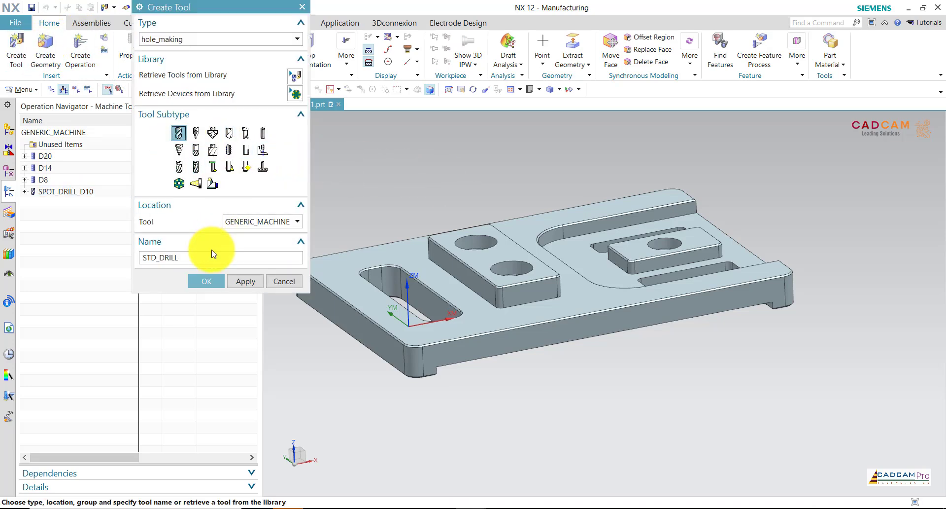
{"action": "left_click", "coordinate": [219, 281]}
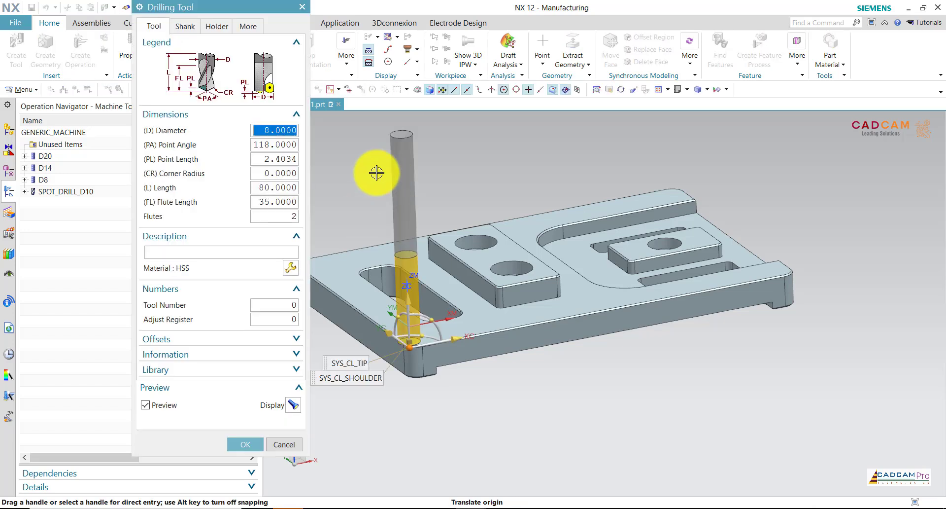
{"action": "type", "text": "6.0000"}
{"action": "left_click", "coordinate": [275, 144]}
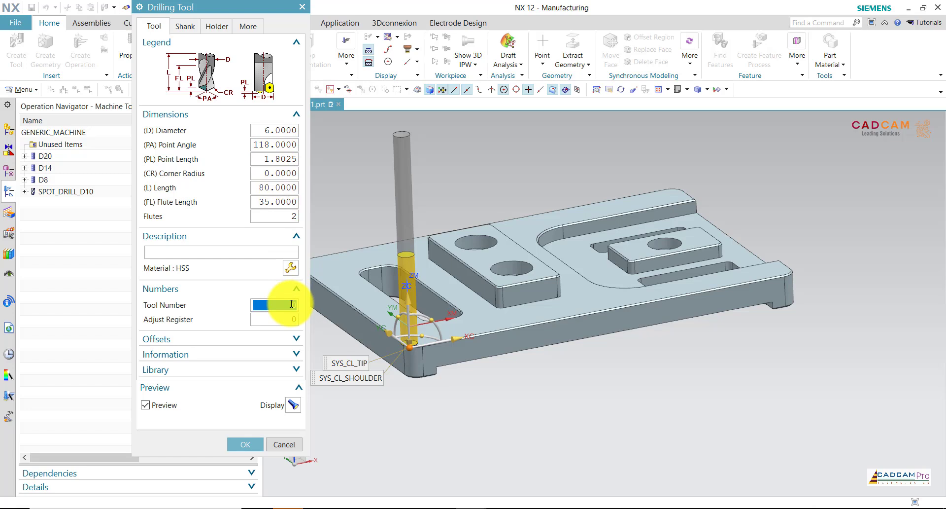
{"action": "type", "text": "5"}
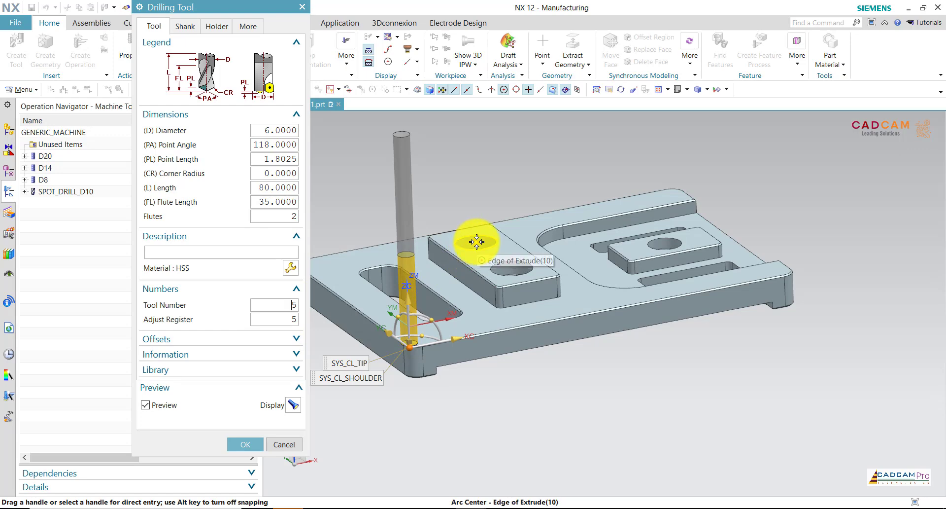
{"action": "left_click", "coordinate": [476, 242]}
{"action": "left_click", "coordinate": [245, 444]}
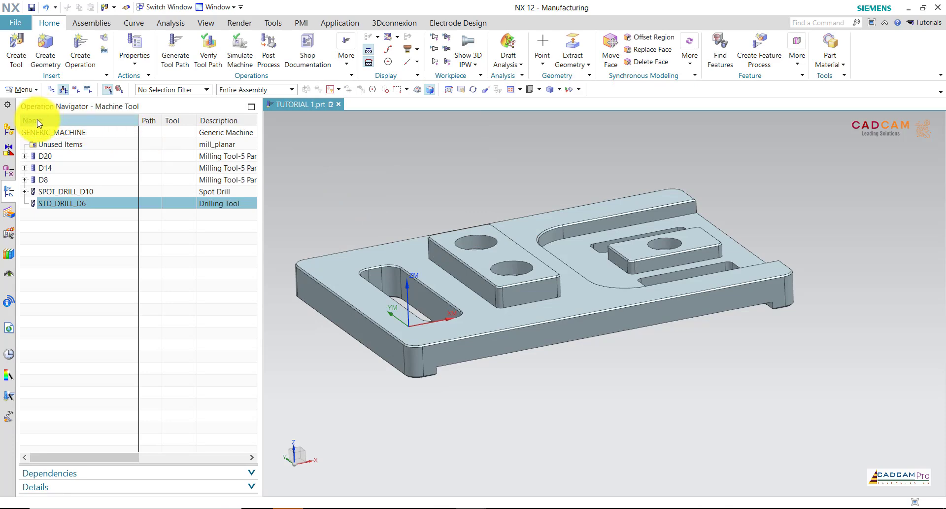
In Program Order view, create a Drilling operation using STD_DRILL_D6 and DRILL_METHOD
{"action": "left_click", "coordinate": [51, 89]}
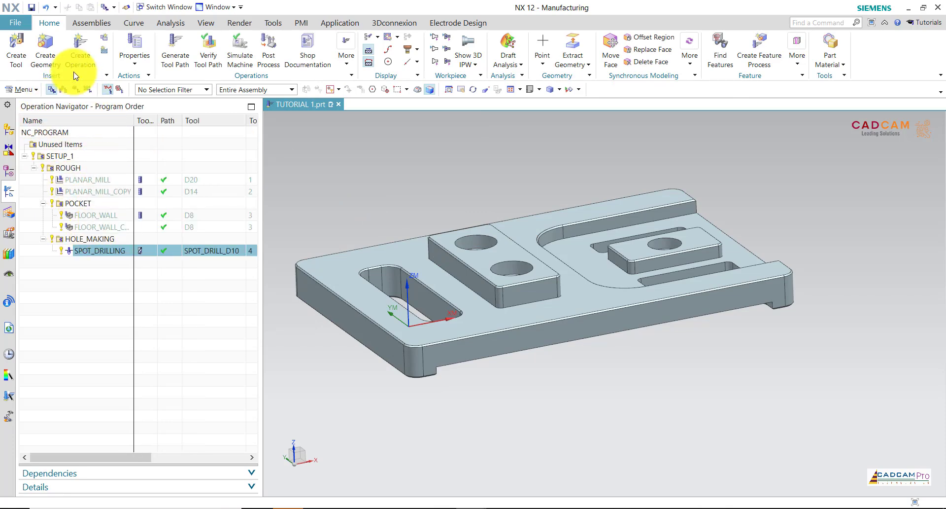
{"action": "left_click", "coordinate": [81, 52]}
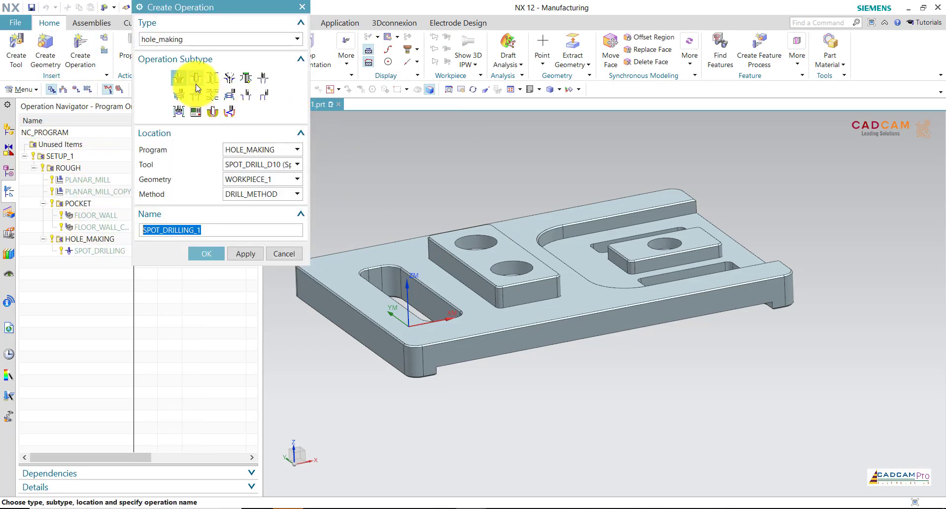
{"action": "left_click", "coordinate": [196, 79]}
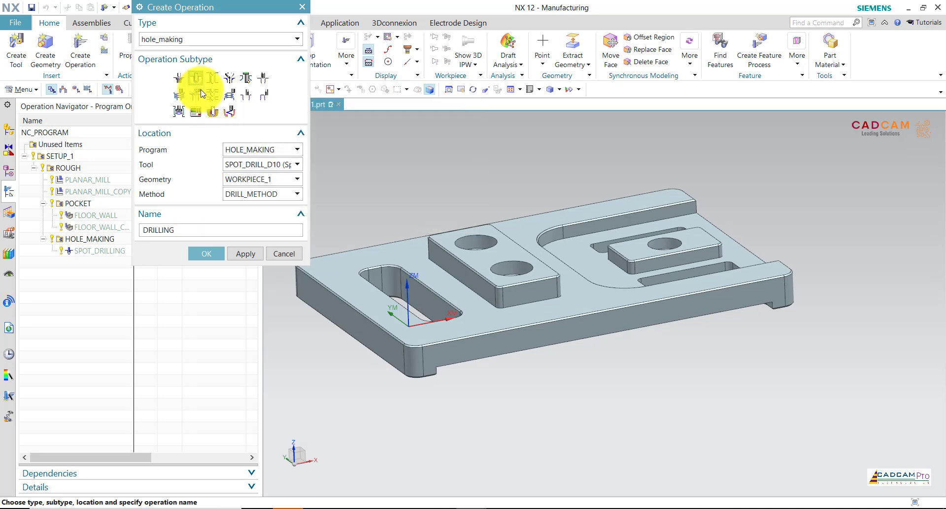
{"action": "left_click", "coordinate": [262, 165]}
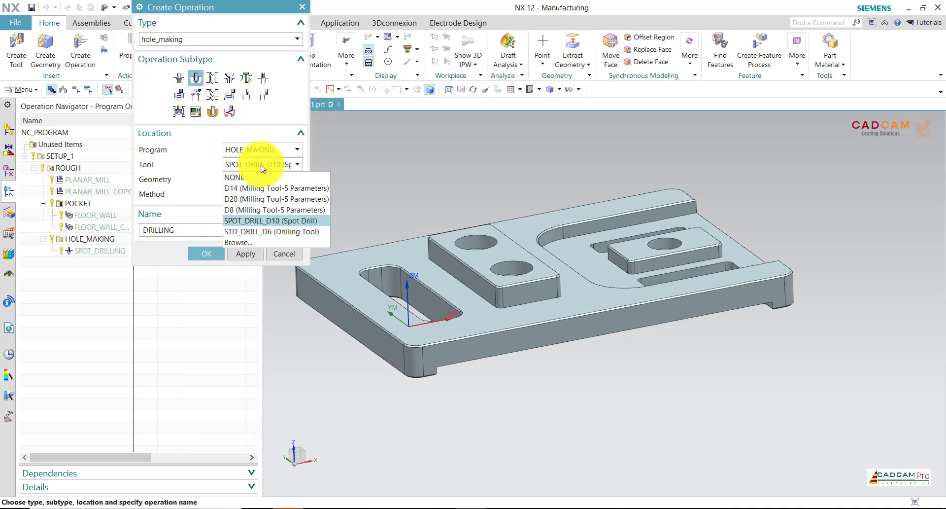
{"action": "left_click", "coordinate": [257, 232]}
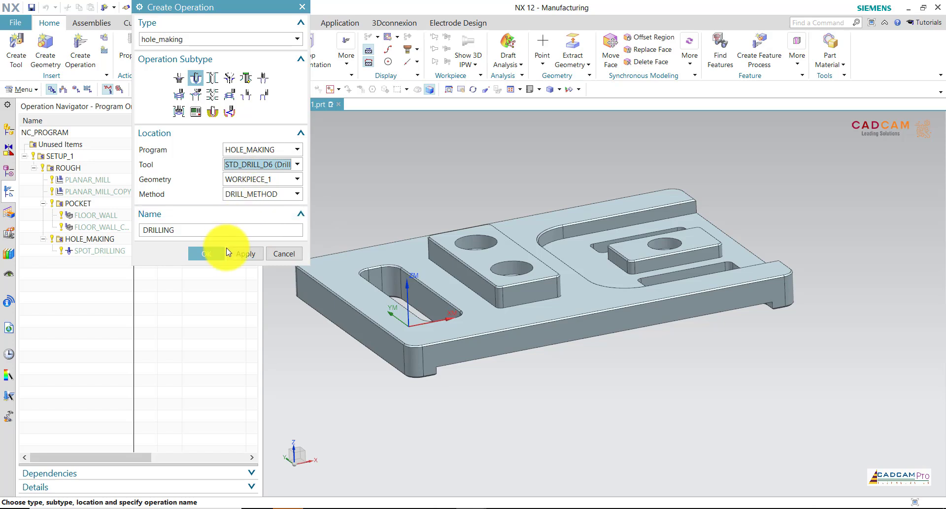
{"action": "left_click", "coordinate": [255, 193]}
{"action": "left_click", "coordinate": [252, 208]}
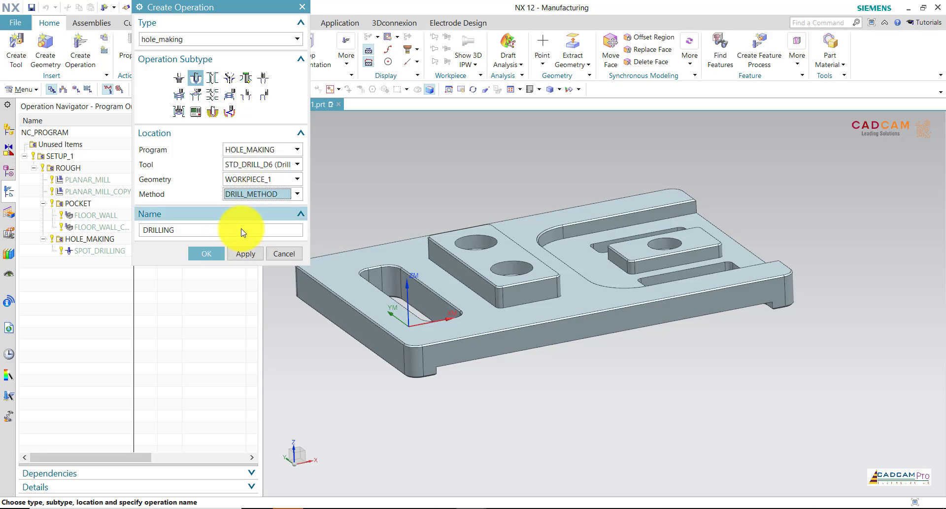
{"action": "left_click", "coordinate": [220, 254]}
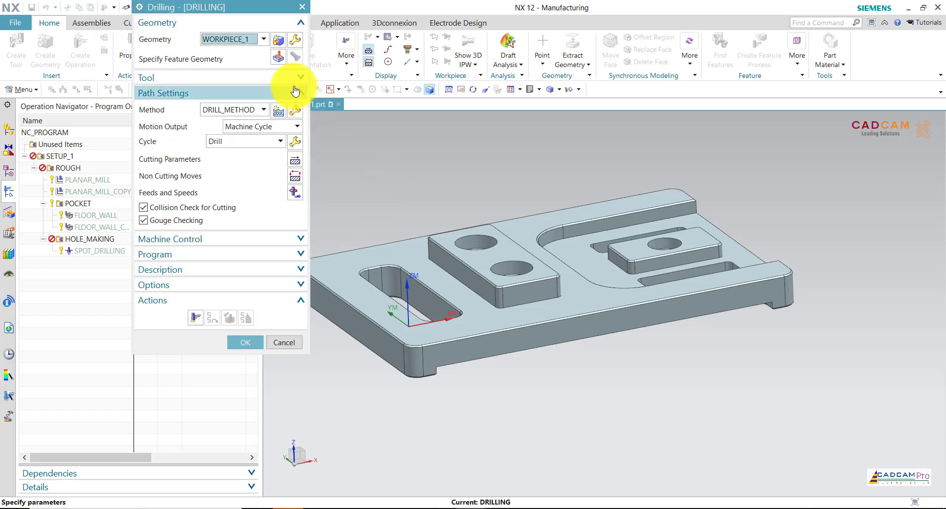
Select the three holes, including the one on the raised pad, and preview the drilling sequence
{"action": "left_click", "coordinate": [278, 59]}
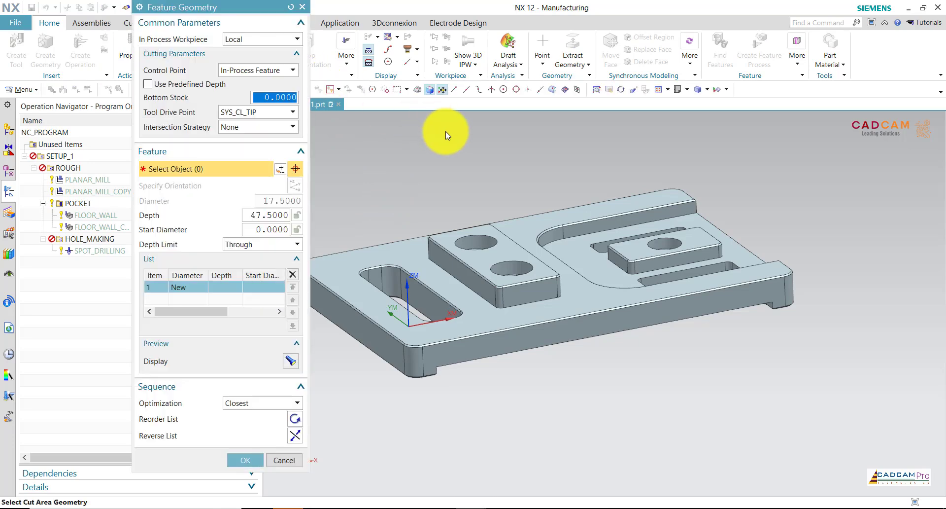
{"action": "scroll", "coordinate": [445, 131], "scroll_direction": "up", "scroll_amount": 2}
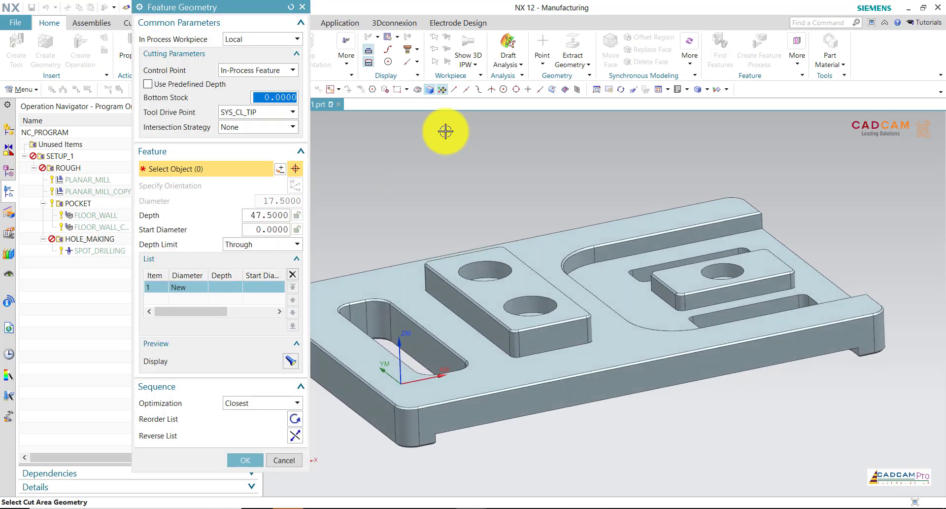
{"action": "scroll", "coordinate": [484, 235], "scroll_direction": "up", "scroll_amount": 2}
{"action": "left_click", "coordinate": [491, 273]}
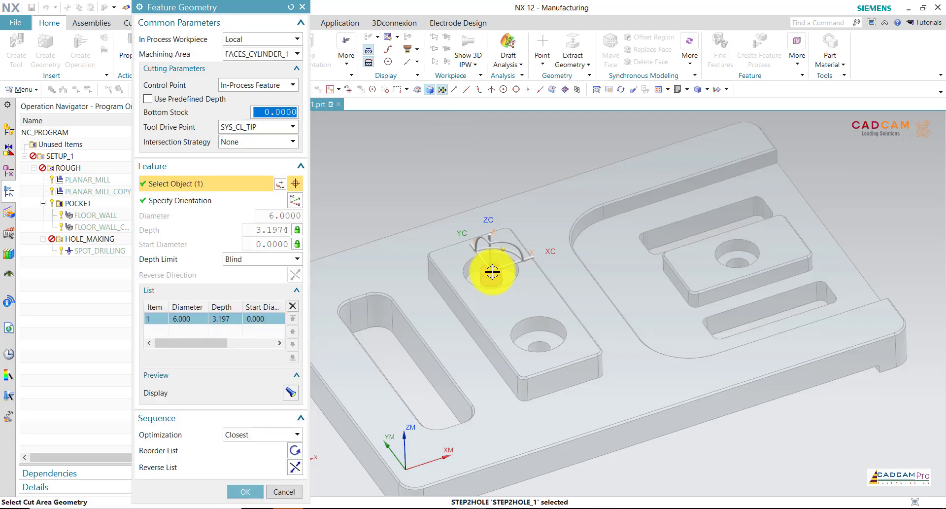
{"action": "left_click", "coordinate": [542, 340]}
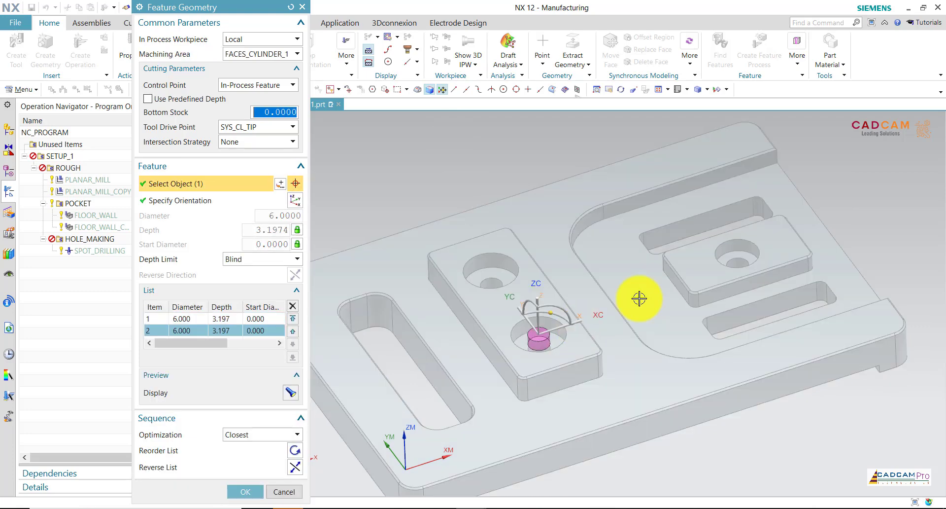
{"action": "left_click", "coordinate": [736, 255]}
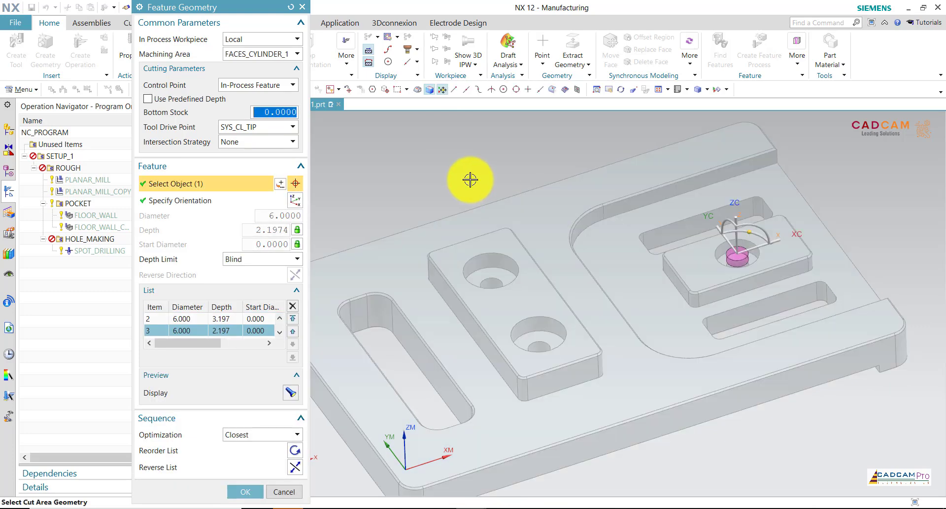
{"action": "key", "text": "ctrl+alt+f"}
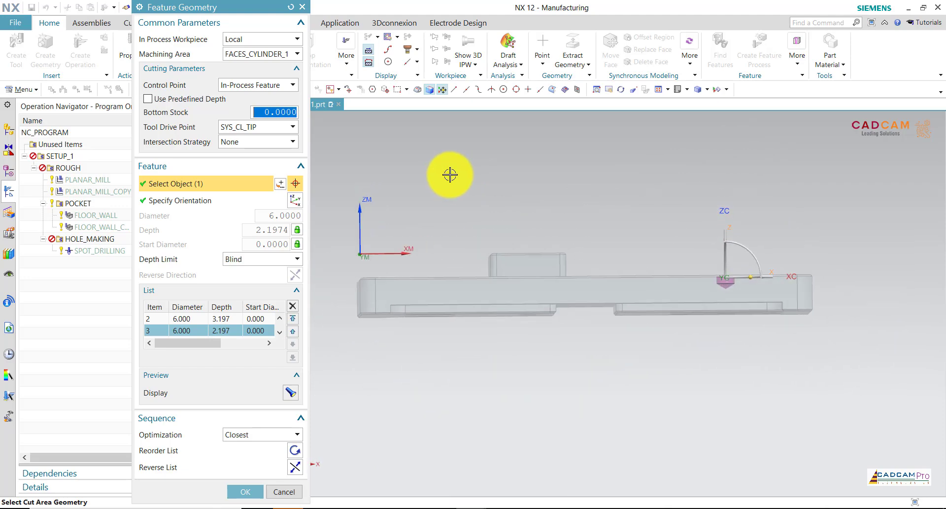
{"action": "left_click", "coordinate": [301, 391]}
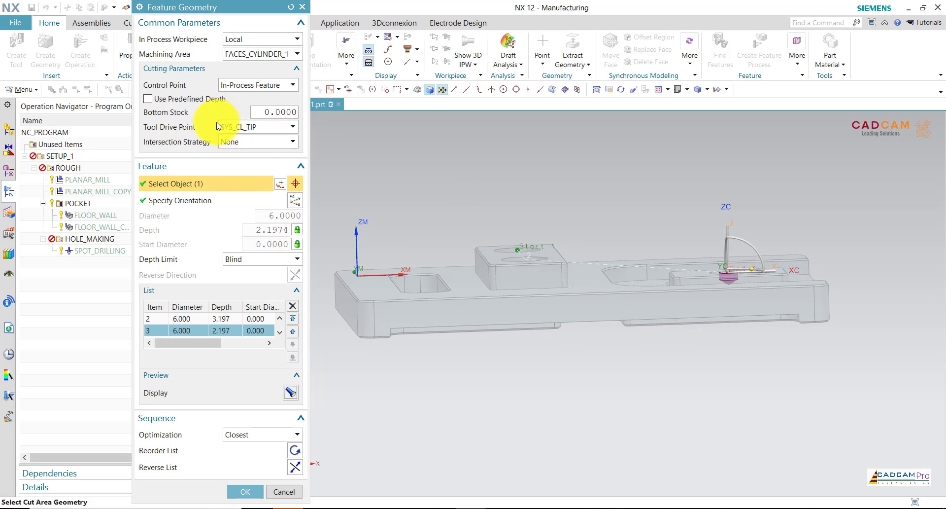
Take depth from geometry, use machining area FACES_CYLINDER_2, and view the part from the front
{"action": "left_click", "coordinate": [298, 230]}
{"action": "left_click", "coordinate": [314, 254]}
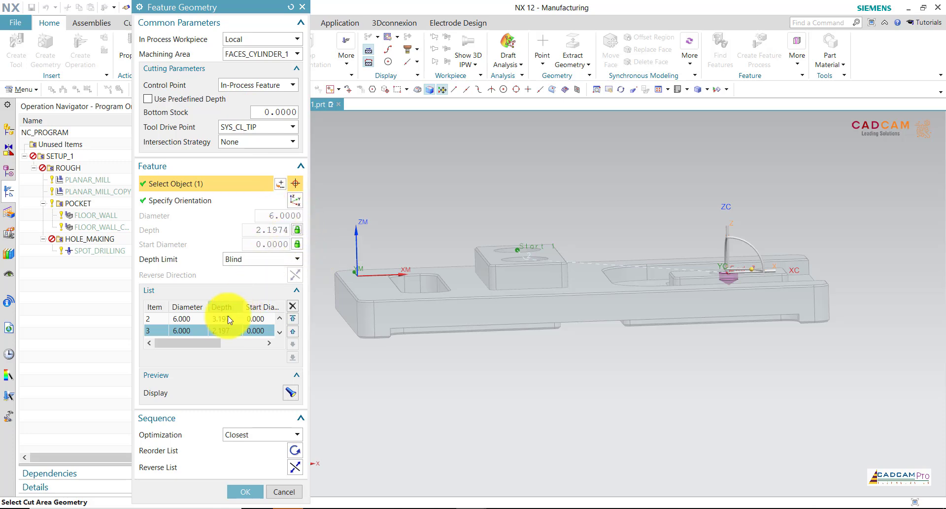
{"action": "left_click", "coordinate": [280, 318]}
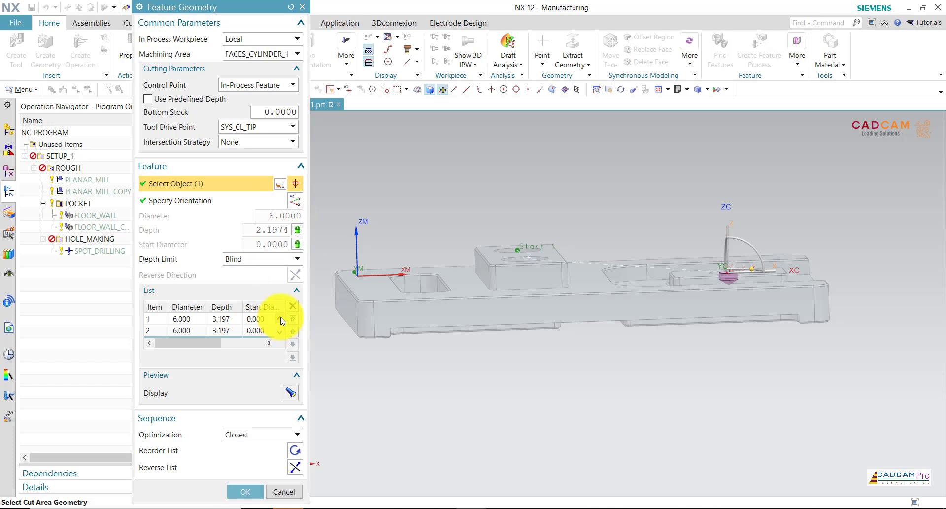
{"action": "left_click", "coordinate": [256, 52]}
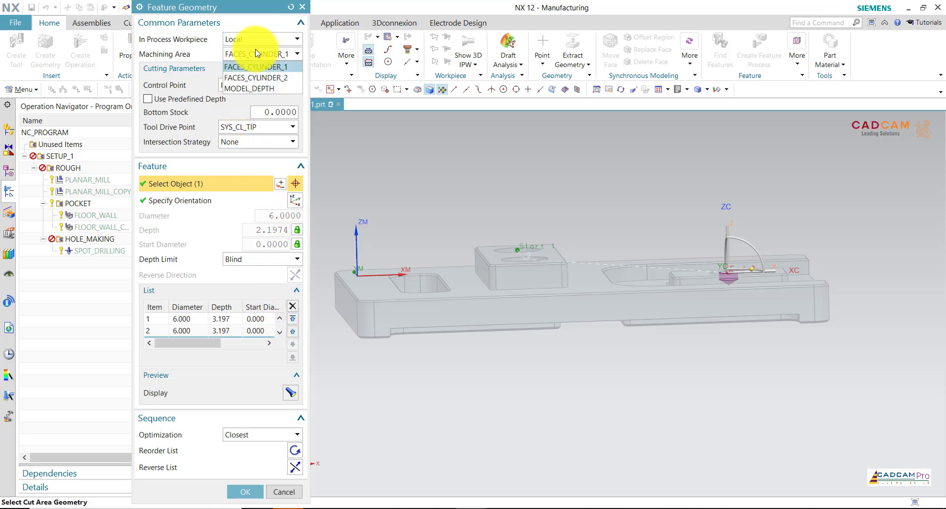
{"action": "left_click", "coordinate": [256, 78]}
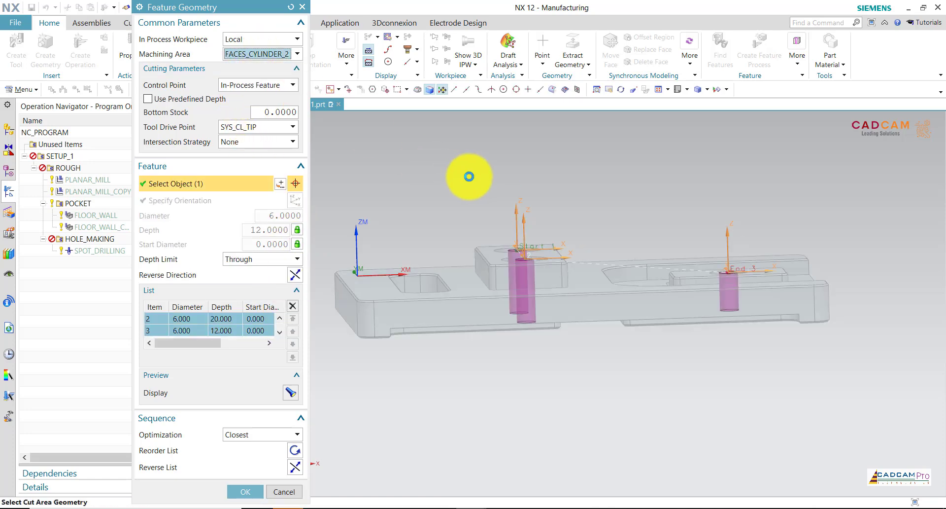
{"action": "left_click", "coordinate": [687, 90]}
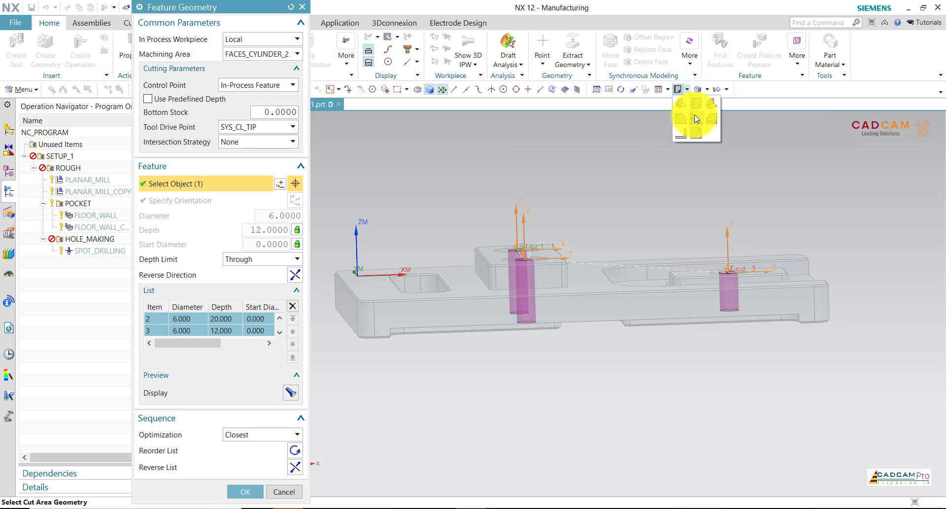
{"action": "left_click", "coordinate": [696, 119]}
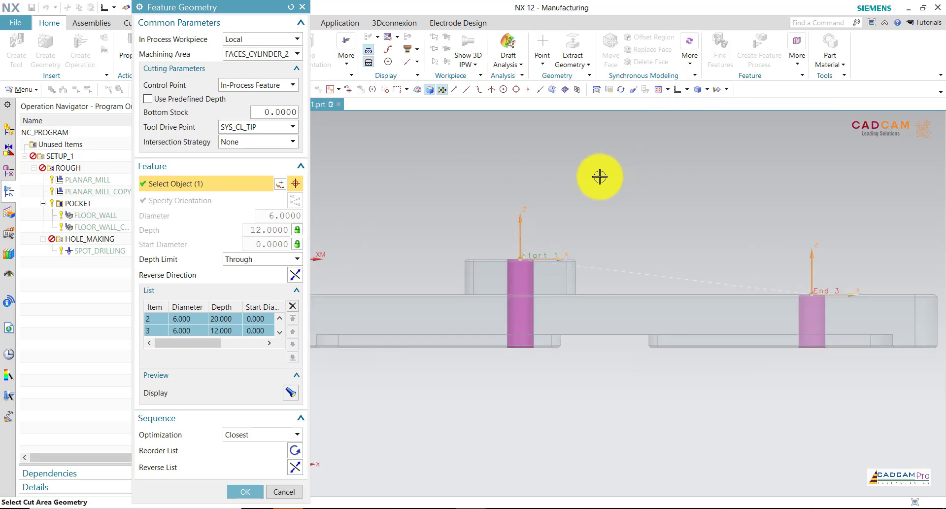
{"action": "scroll", "coordinate": [600, 177], "scroll_direction": "down", "scroll_amount": 2}
{"action": "scroll", "coordinate": [528, 318], "scroll_direction": "up", "scroll_amount": 1}
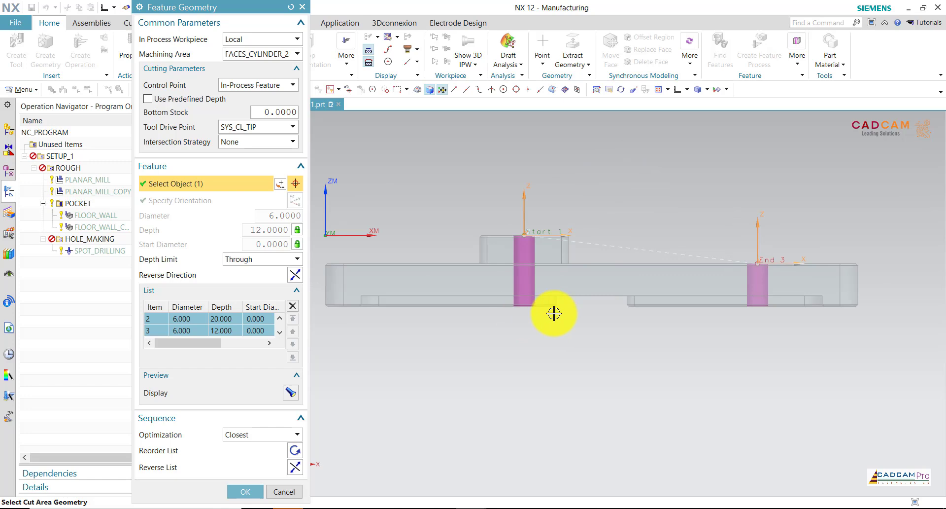
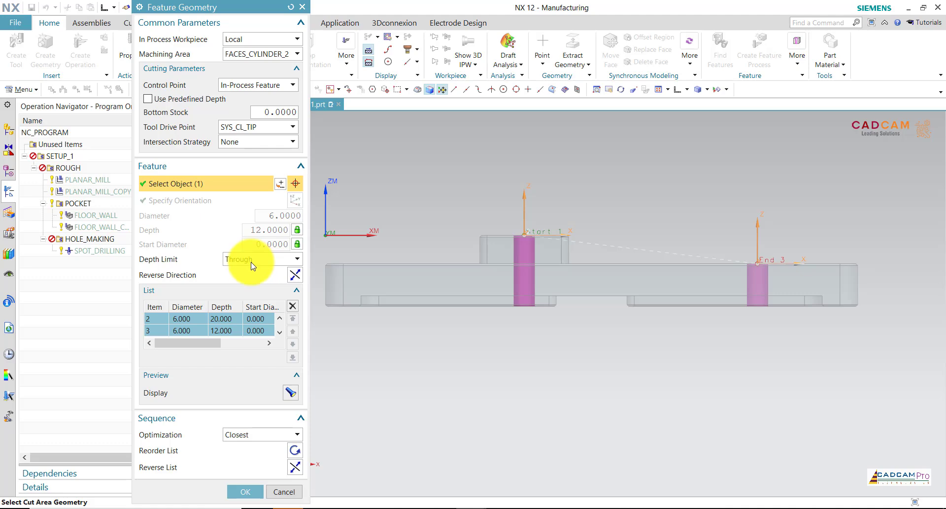
Confirm the hole features, switch DRILLING to the Drill,Deep cycle and generate its toolpath
{"action": "middle_click_drag", "start_coordinate": [567, 168], "coordinate": [574, 184]}
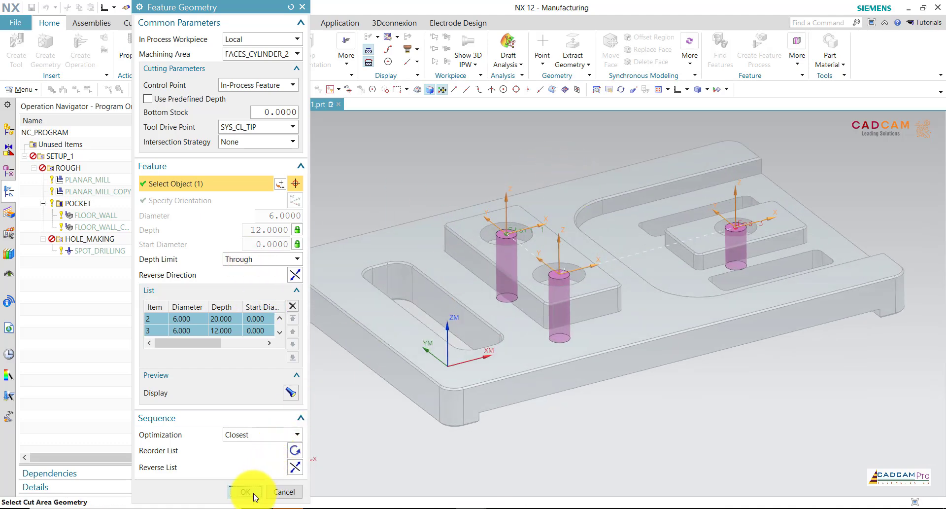
{"action": "left_click", "coordinate": [249, 490]}
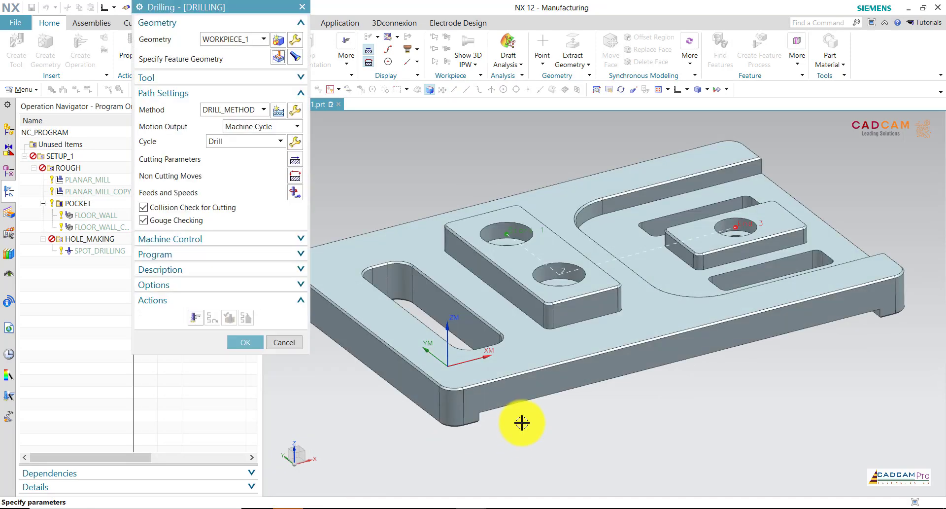
{"action": "left_click", "coordinate": [228, 142]}
{"action": "left_click", "coordinate": [228, 190]}
{"action": "type", "text": "1.5"}
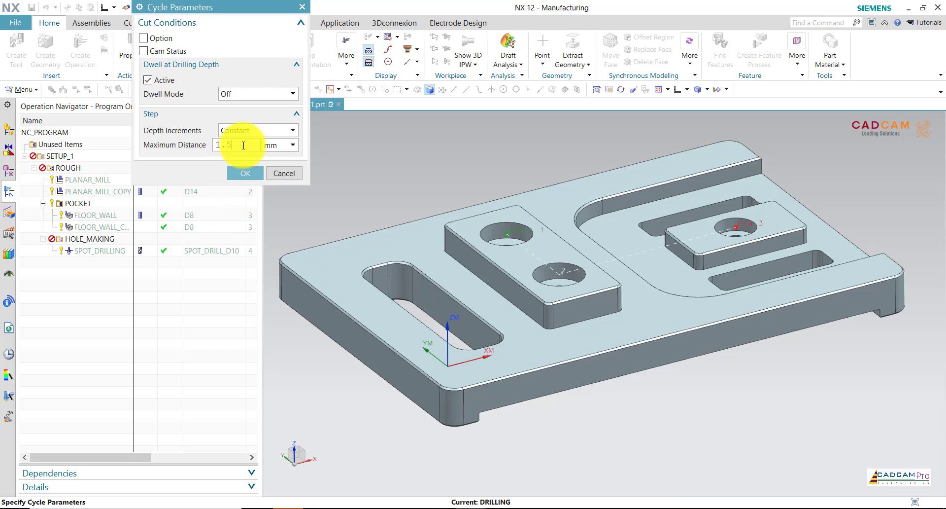
{"action": "left_click", "coordinate": [245, 172]}
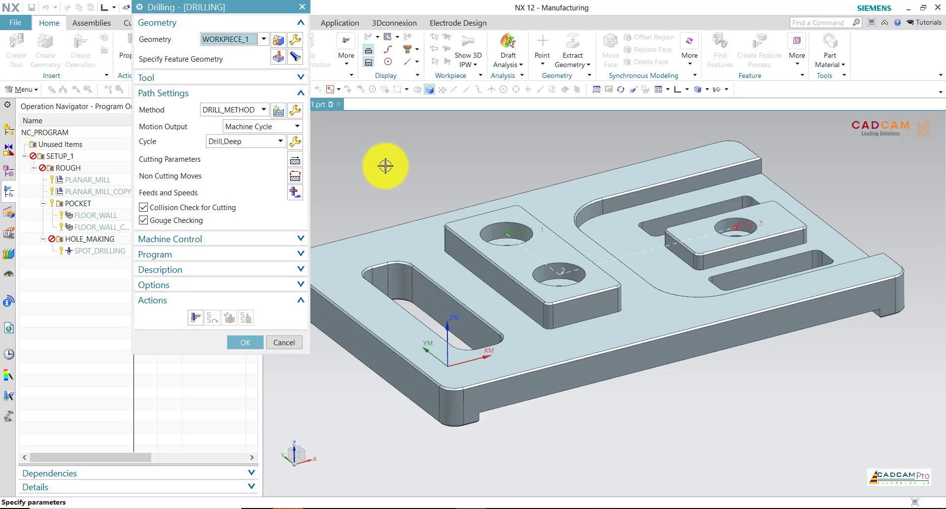
{"action": "left_click", "coordinate": [196, 320]}
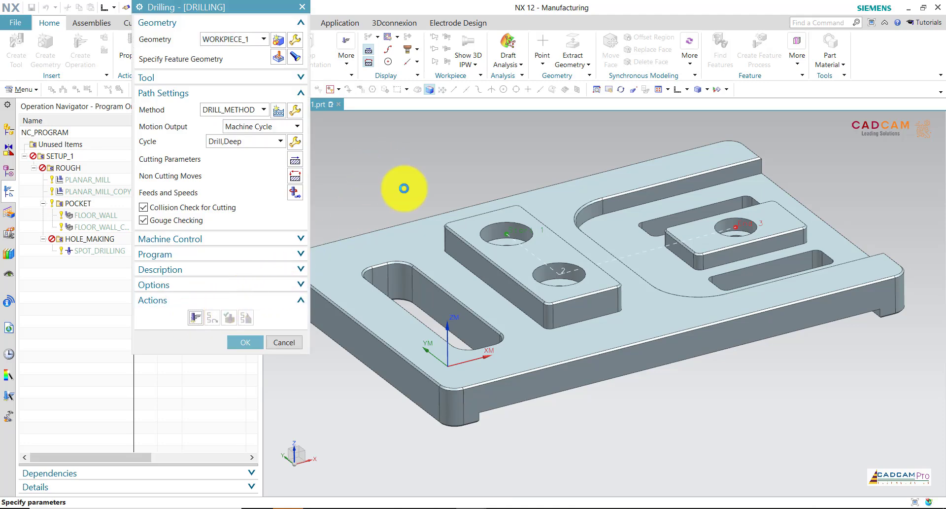
{"action": "left_click", "coordinate": [295, 176]}
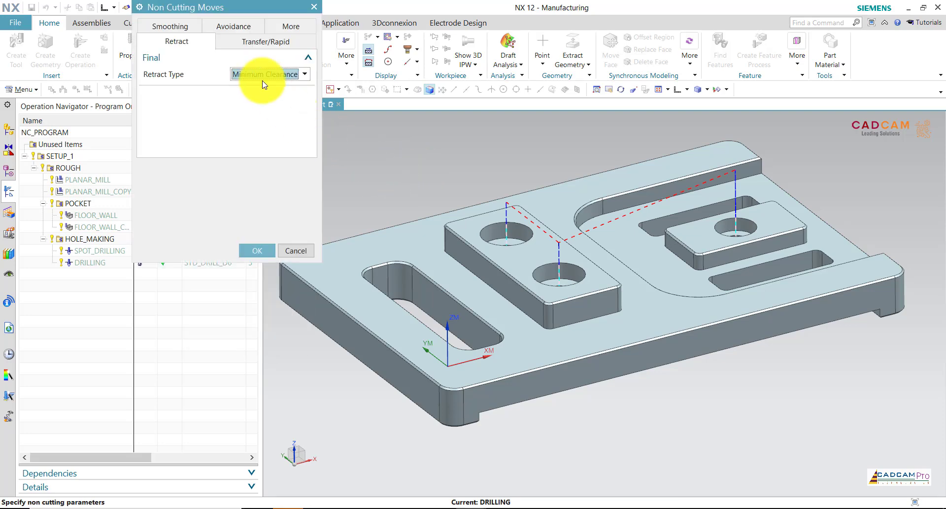
Set approach and departure to Relative Plane (50, 100) and clearance to Automatic Plane 10
{"action": "left_click", "coordinate": [244, 42]}
{"action": "left_click", "coordinate": [221, 146]}
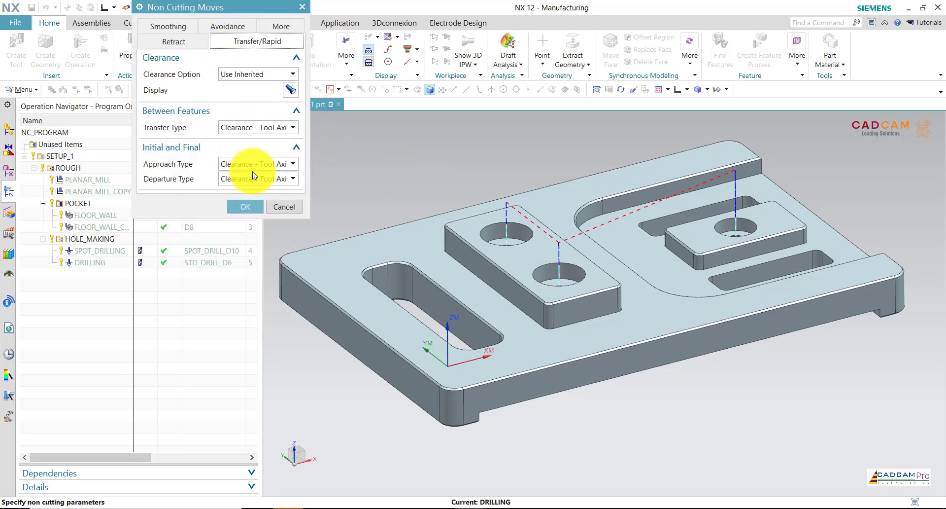
{"action": "left_click", "coordinate": [276, 164]}
{"action": "left_click", "coordinate": [264, 210]}
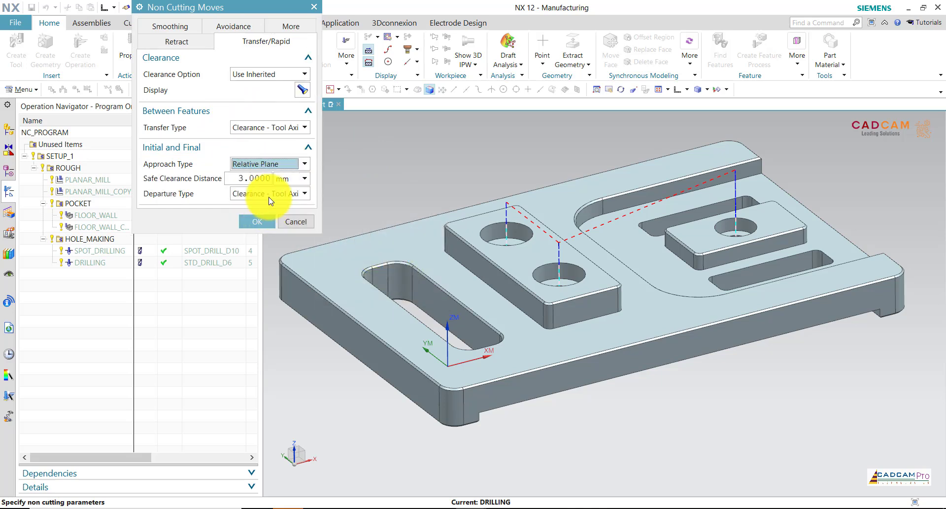
{"action": "left_click", "coordinate": [275, 194]}
{"action": "left_click", "coordinate": [275, 239]}
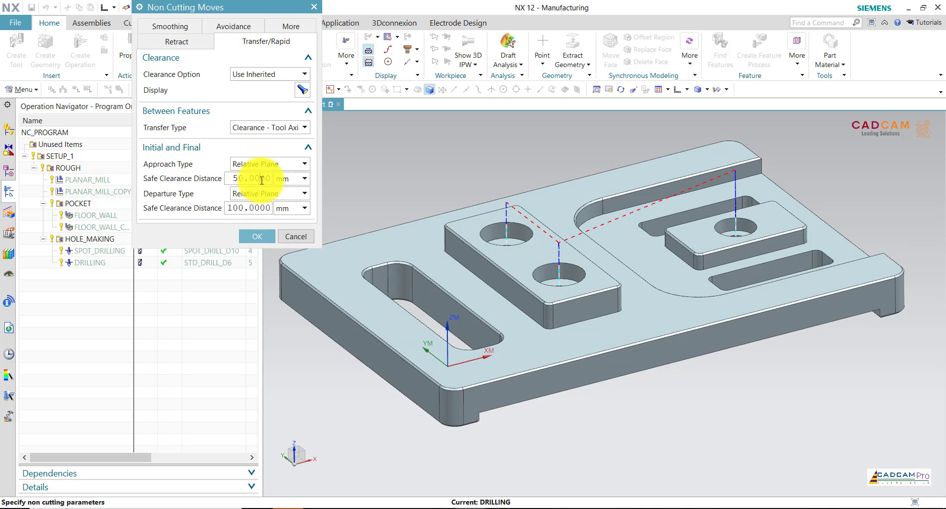
{"action": "left_click", "coordinate": [260, 75]}
{"action": "left_click", "coordinate": [268, 110]}
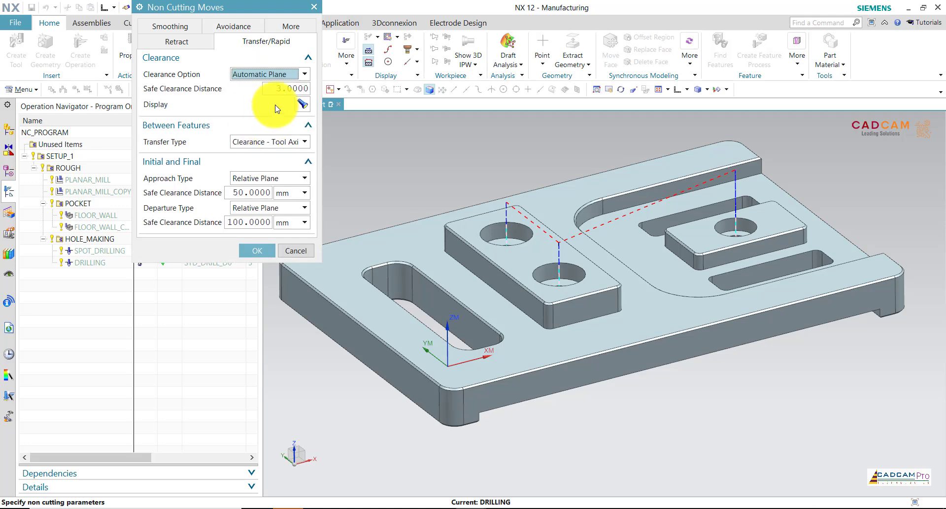
{"action": "left_click", "coordinate": [257, 251]}
Regenerate the drilling toolpath, inspect the retract lines, and accept the DRILLING operation
{"action": "left_click", "coordinate": [203, 315]}
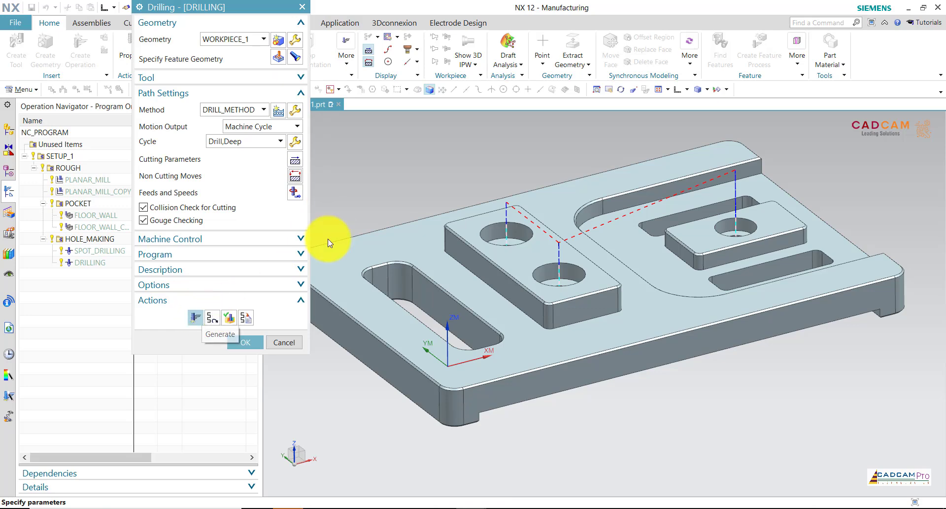
{"action": "middle_click", "coordinate": [422, 202]}
{"action": "scroll", "coordinate": [422, 202], "scroll_direction": "down", "scroll_amount": 3}
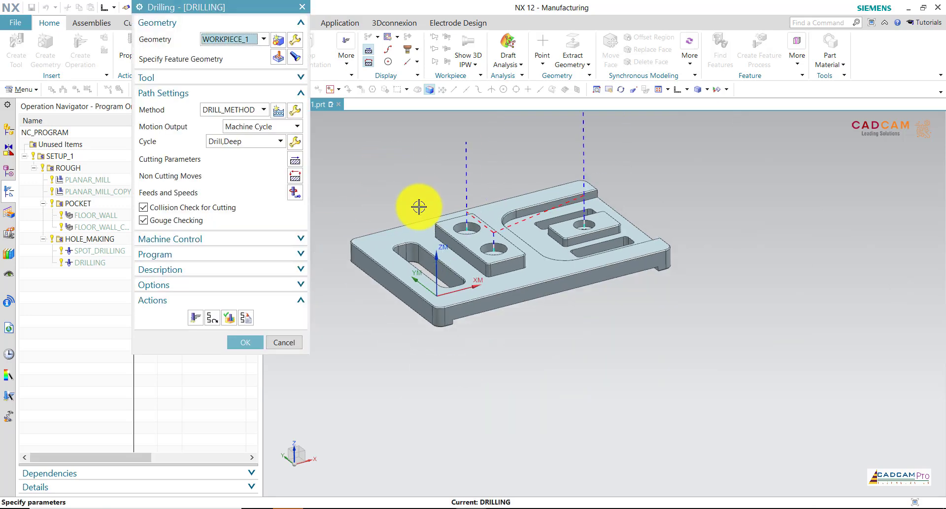
{"action": "mouse_move", "coordinate": [414, 188]}
{"action": "middle_mouse_down"}
{"action": "mouse_move", "coordinate": [403, 168]}
{"action": "mouse_move", "coordinate": [416, 188]}
{"action": "mouse_move", "coordinate": [388, 192]}
{"action": "middle_mouse_up"}
{"action": "scroll", "coordinate": [390, 190], "scroll_direction": "up", "scroll_amount": 3}
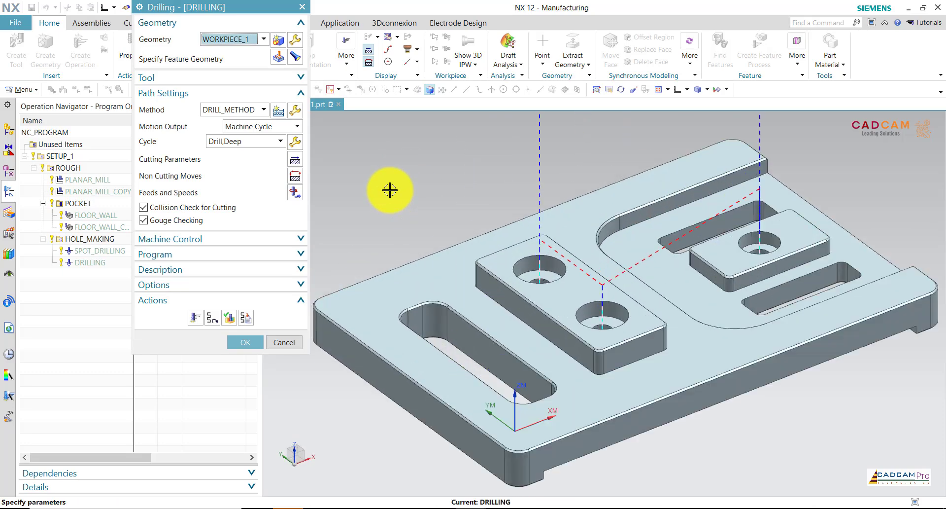
{"action": "scroll", "coordinate": [390, 190], "scroll_direction": "down", "scroll_amount": 1}
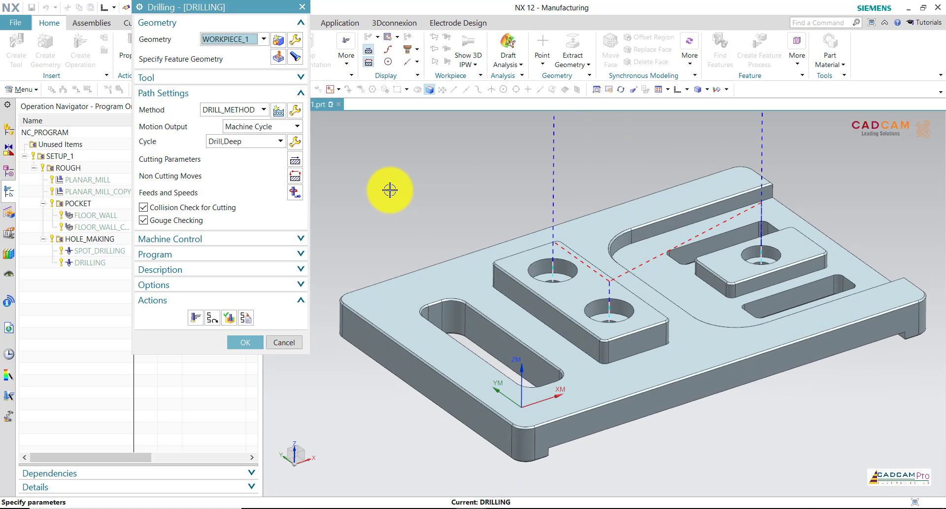
{"action": "middle_click_drag", "start_coordinate": [404, 208], "coordinate": [401, 189]}
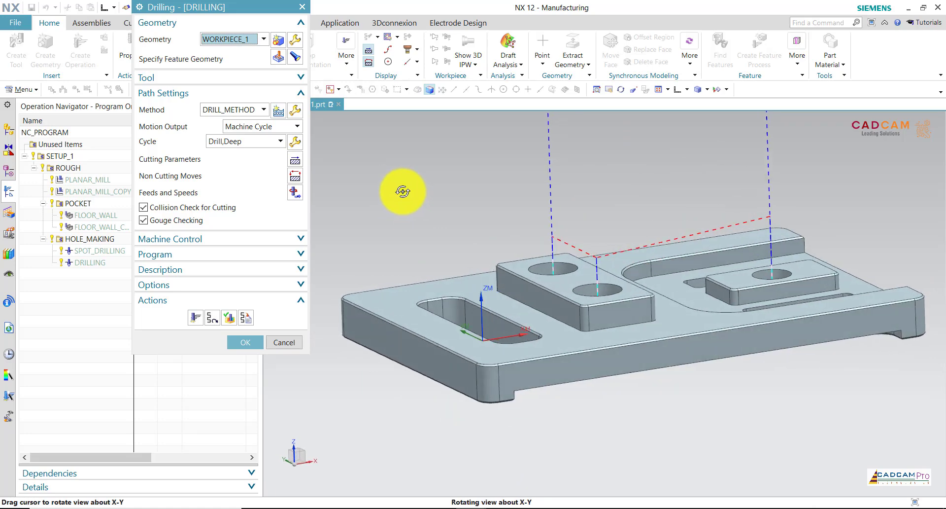
{"action": "left_click", "coordinate": [246, 342]}
{"action": "mouse_move", "coordinate": [396, 250]}
{"action": "middle_mouse_down"}
{"action": "mouse_move", "coordinate": [399, 228]}
{"action": "mouse_move", "coordinate": [379, 220]}
{"action": "middle_mouse_up"}
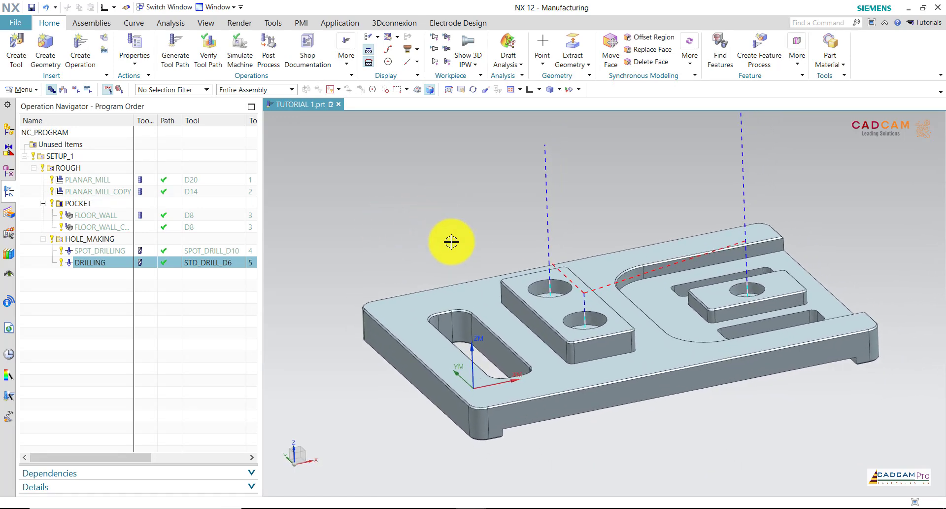
Measure the right-hand hole edge with Simple Radius, reading 6 mm
{"action": "middle_click_drag", "start_coordinate": [451, 241], "coordinate": [461, 270]}
{"action": "scroll", "coordinate": [757, 266], "scroll_direction": "up", "scroll_amount": 3}
{"action": "scroll", "coordinate": [774, 261], "scroll_direction": "up", "scroll_amount": 3}
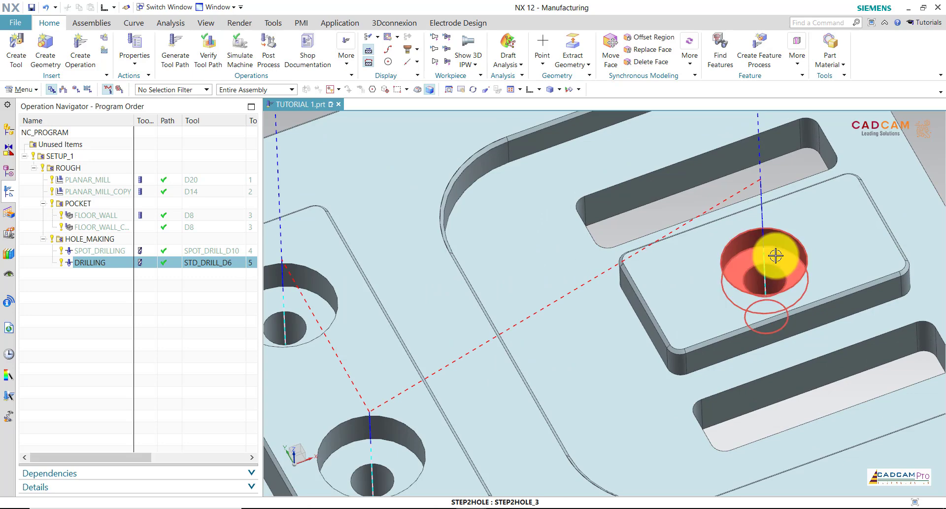
{"action": "scroll", "coordinate": [775, 262], "scroll_direction": "down", "scroll_amount": 1}
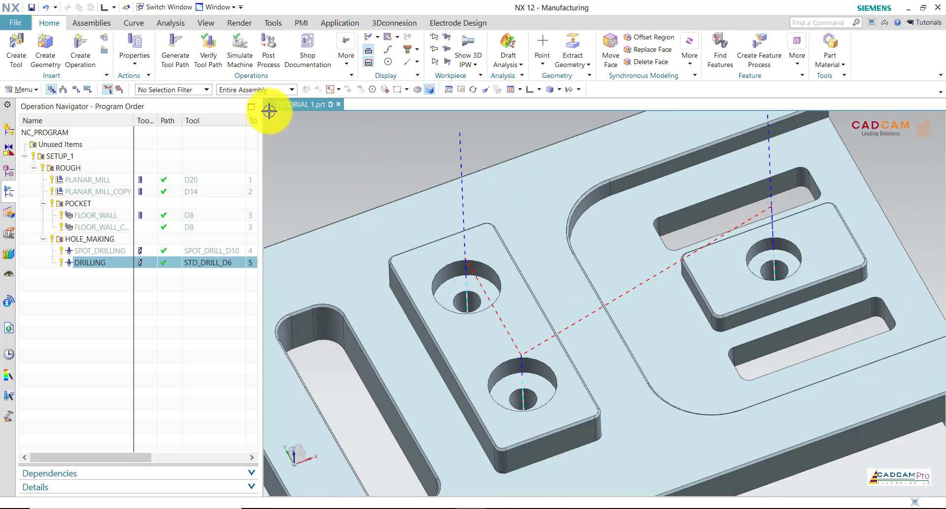
{"action": "left_click", "coordinate": [169, 25]}
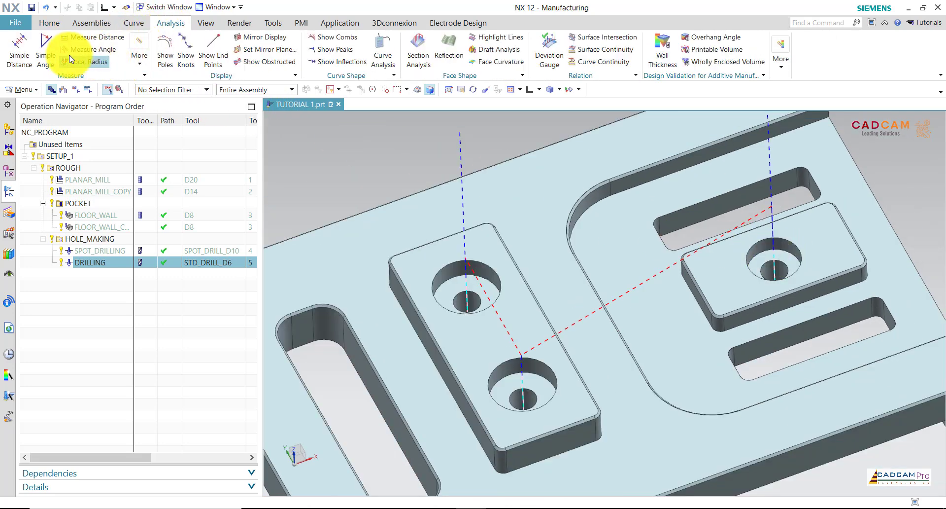
{"action": "left_click", "coordinate": [138, 58]}
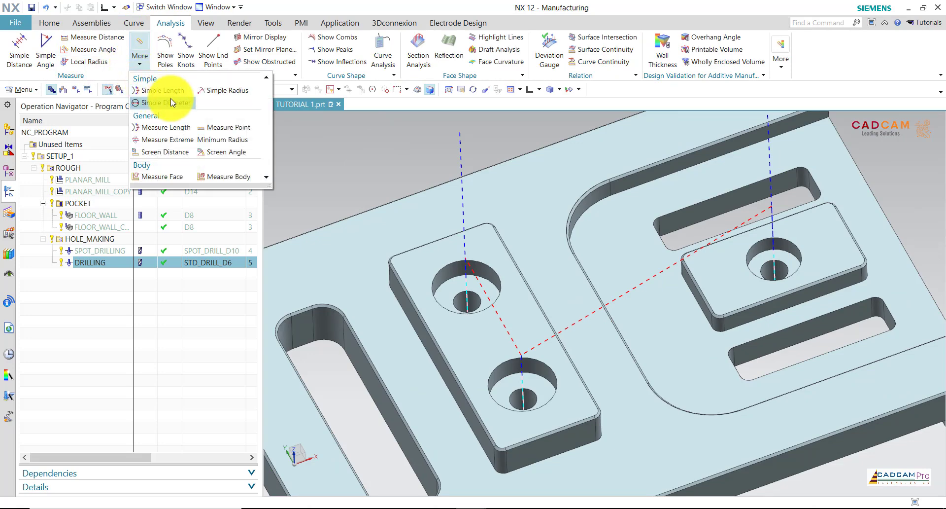
{"action": "left_click", "coordinate": [224, 90]}
{"action": "left_click", "coordinate": [791, 239]}
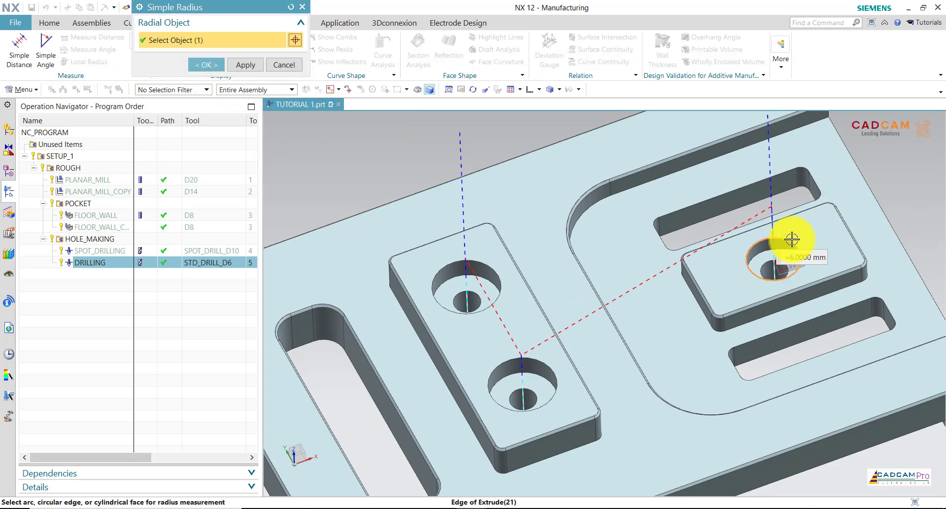
Measure the upper-left hole edge radius at 7.5 mm, then close the measurement and refit the view
{"action": "left_click", "coordinate": [246, 64]}
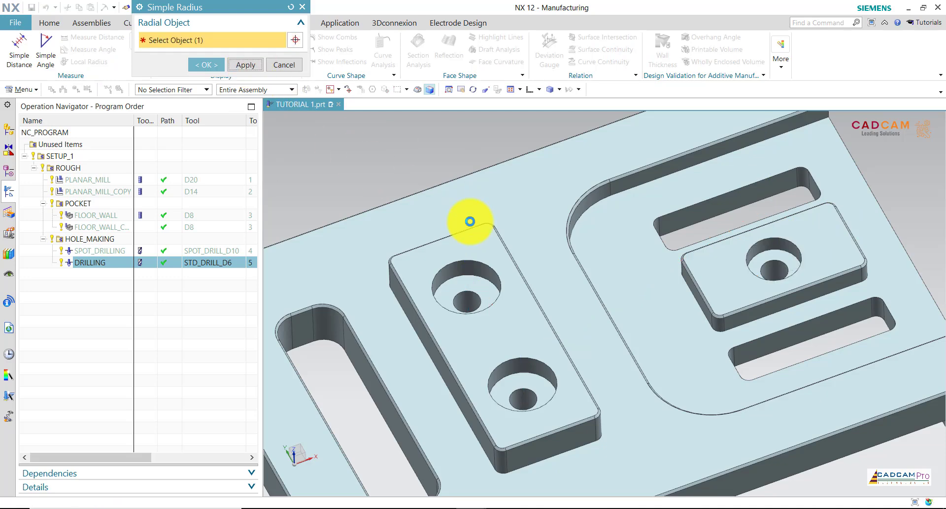
{"action": "left_click", "coordinate": [486, 265]}
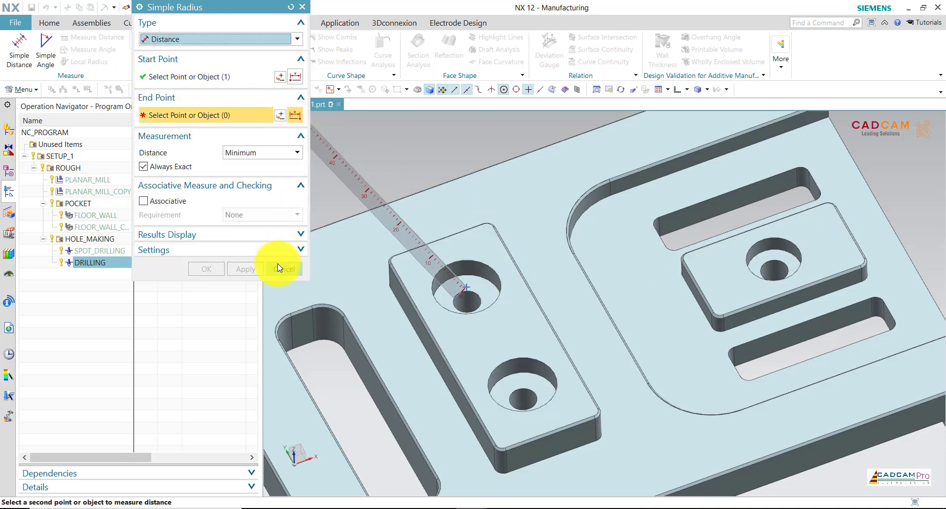
{"action": "left_click", "coordinate": [290, 7]}
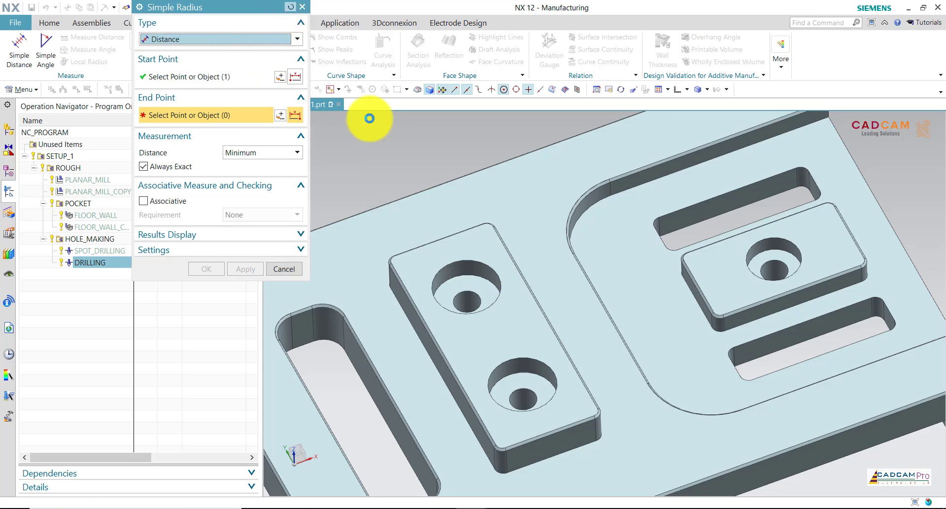
{"action": "left_click", "coordinate": [495, 269]}
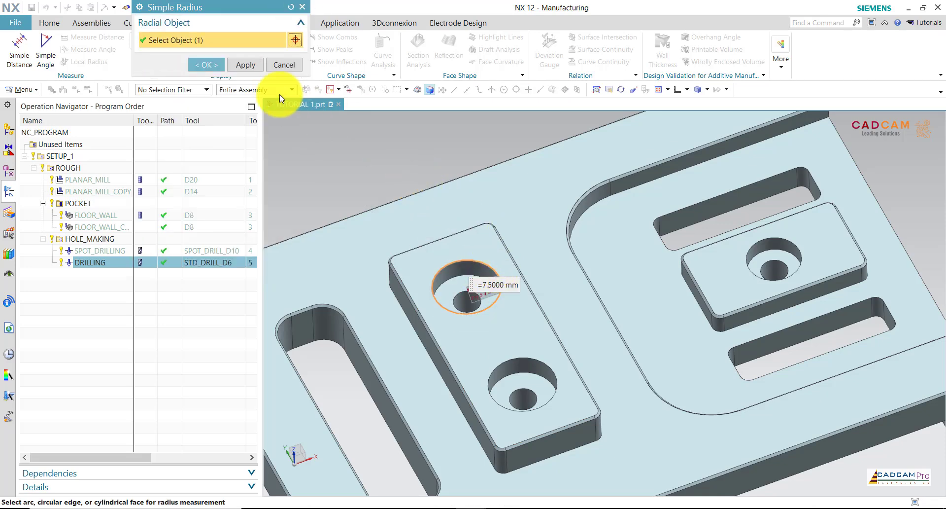
{"action": "left_click", "coordinate": [206, 64]}
{"action": "key", "text": "ctrl+f"}
{"action": "mouse_move", "coordinate": [421, 220]}
{"action": "middle_mouse_down"}
{"action": "mouse_move", "coordinate": [509, 190]}
{"action": "mouse_move", "coordinate": [495, 191]}
{"action": "middle_mouse_up"}
Display the FLOOR_WALL and FLOOR_WALL_COPY toolpaths to compare them
{"action": "scroll", "coordinate": [468, 190], "scroll_direction": "up", "scroll_amount": 3}
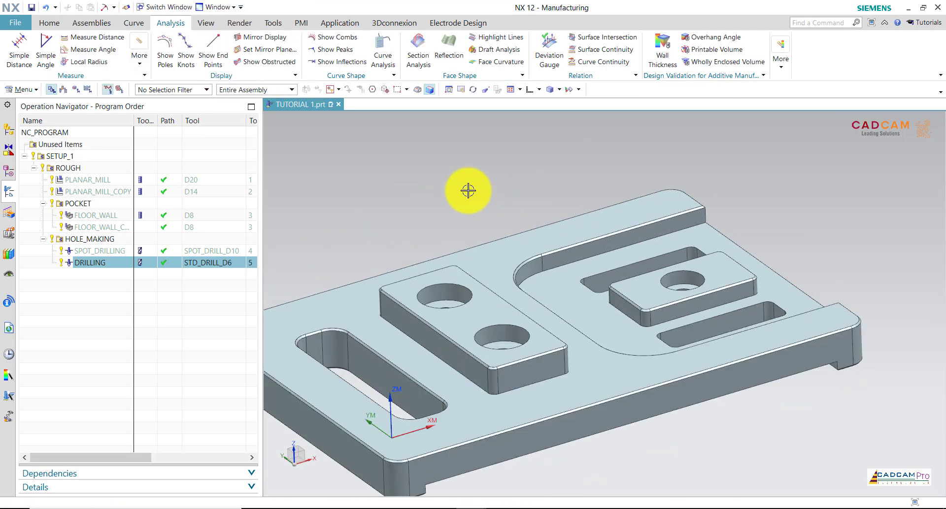
{"action": "scroll", "coordinate": [471, 186], "scroll_direction": "down", "scroll_amount": 1}
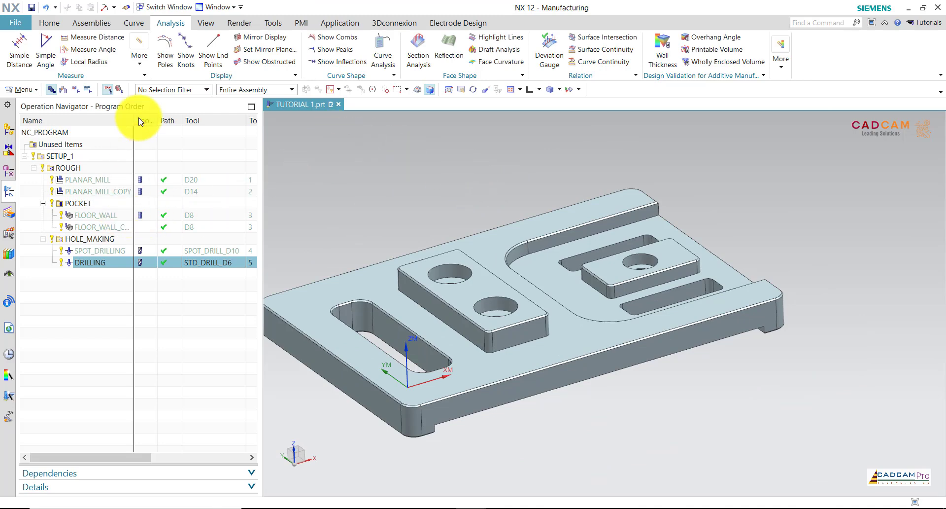
{"action": "left_click", "coordinate": [100, 217]}
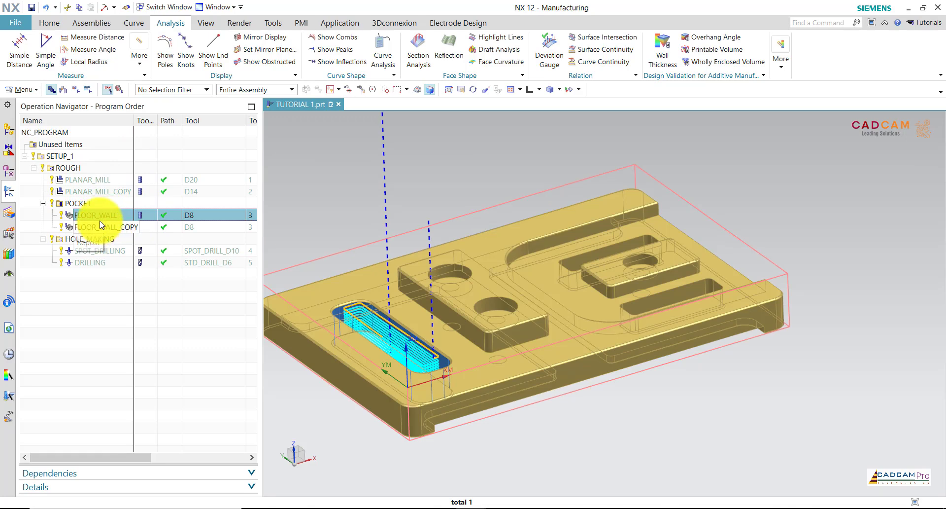
{"action": "left_click", "coordinate": [102, 226]}
{"action": "left_click", "coordinate": [100, 216]}
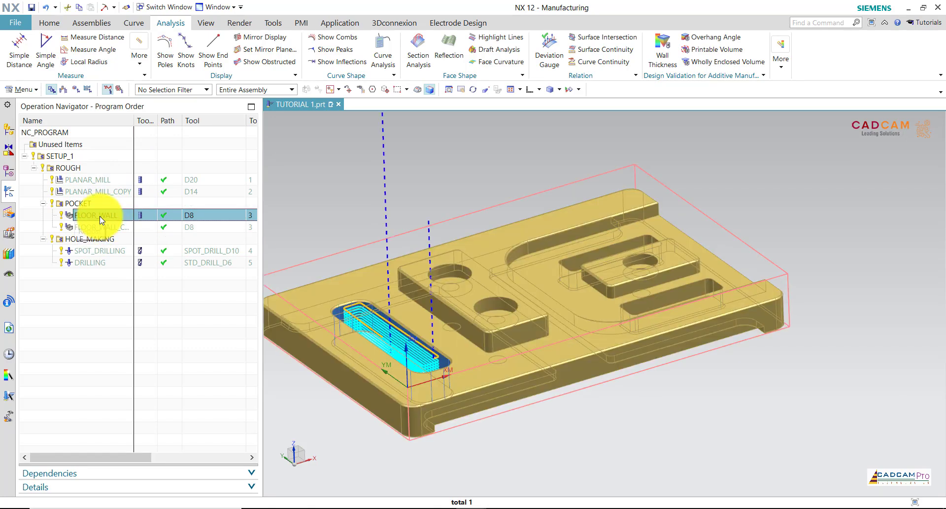
Copy FLOOR_WALL and paste it after DRILLING as FLOOR_WALL_COPY_1
{"action": "right_click", "coordinate": [100, 216]}
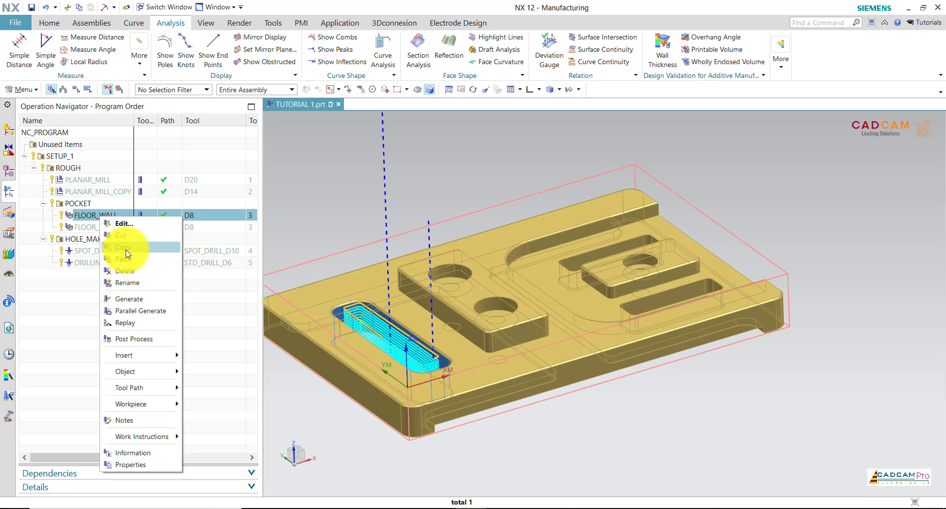
{"action": "left_click", "coordinate": [126, 249]}
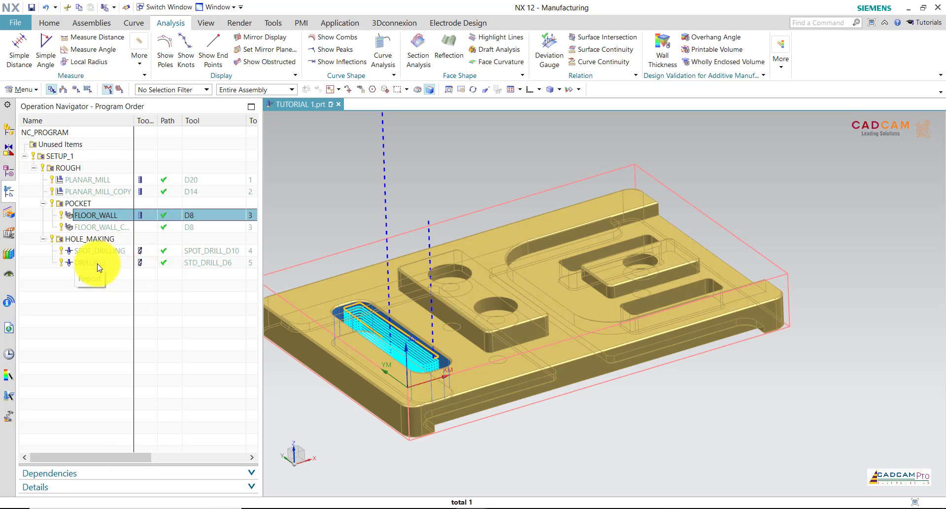
{"action": "left_click", "coordinate": [96, 264]}
{"action": "right_click", "coordinate": [97, 263]}
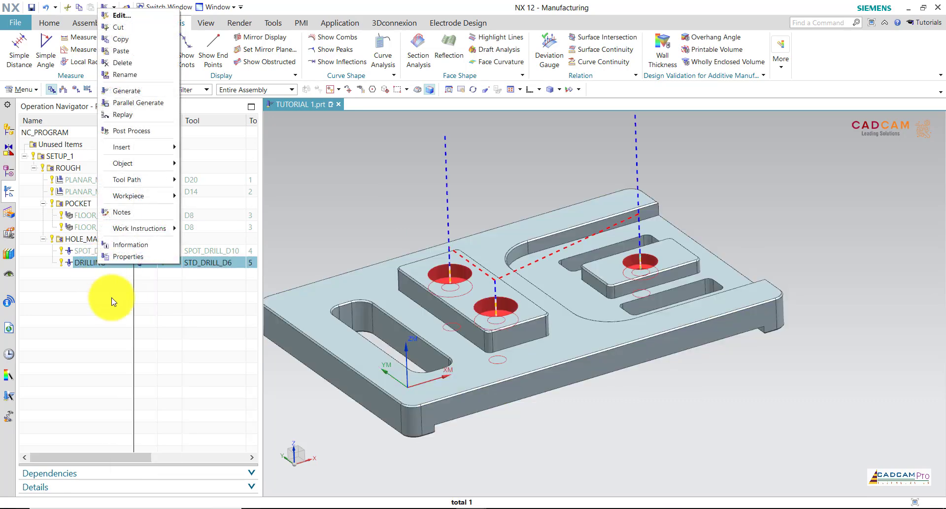
{"action": "left_click", "coordinate": [131, 53]}
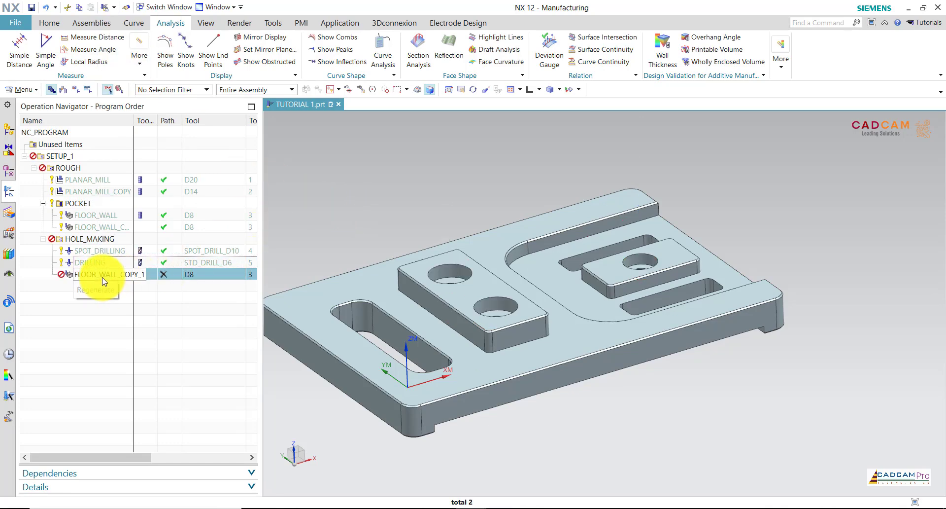
{"action": "right_click", "coordinate": [104, 279]}
Edit FLOOR_WALL_COPY_1, keeping D8 as the cutting tool
{"action": "left_click", "coordinate": [129, 31]}
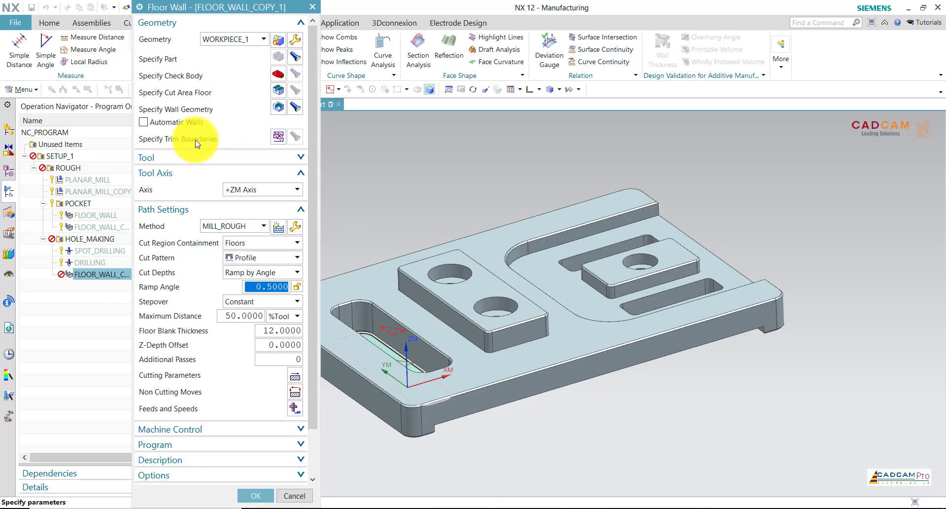
{"action": "left_click", "coordinate": [190, 157]}
{"action": "left_click", "coordinate": [240, 176]}
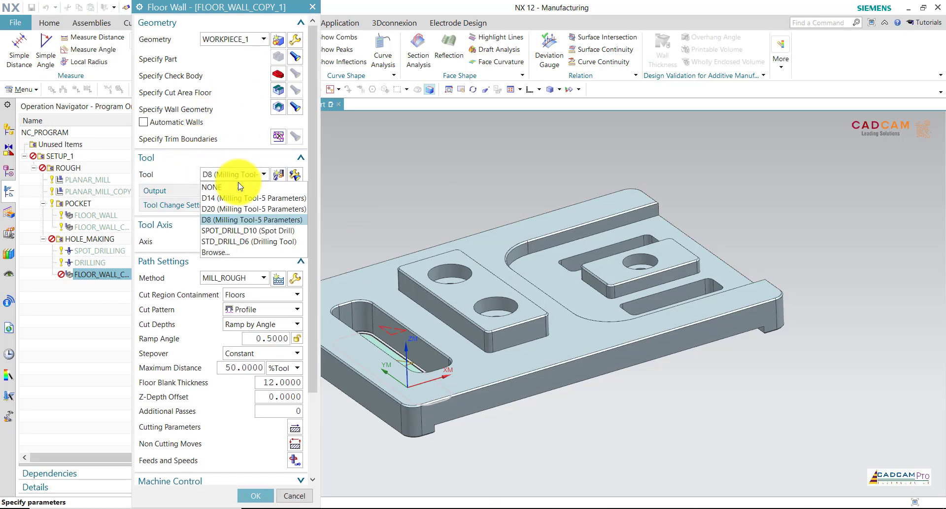
{"action": "left_click", "coordinate": [227, 220]}
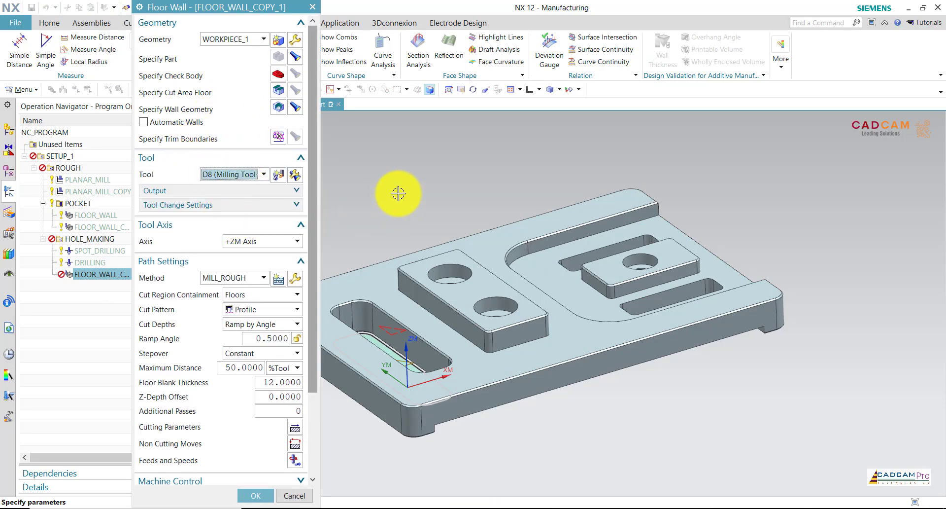
{"action": "mouse_move", "coordinate": [417, 186]}
{"action": "middle_mouse_down"}
{"action": "mouse_move", "coordinate": [422, 236]}
{"action": "mouse_move", "coordinate": [416, 196]}
{"action": "middle_mouse_up"}
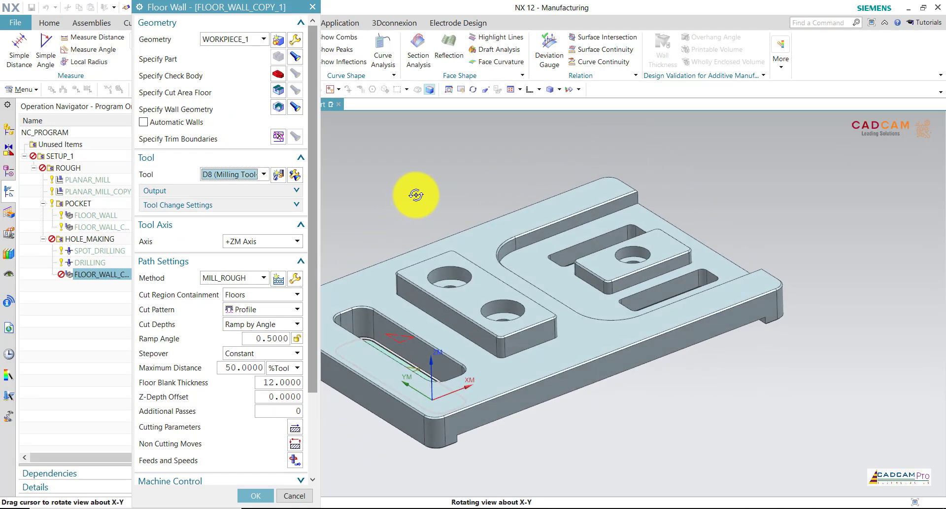
Replace the pocket wall set with the two hole wall faces as separate sets
{"action": "left_click", "coordinate": [283, 110]}
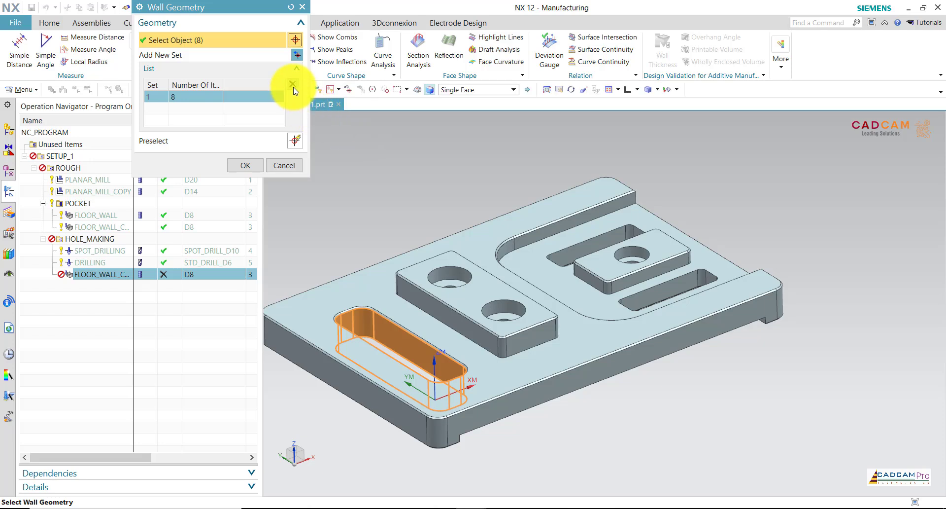
{"action": "left_click", "coordinate": [293, 84]}
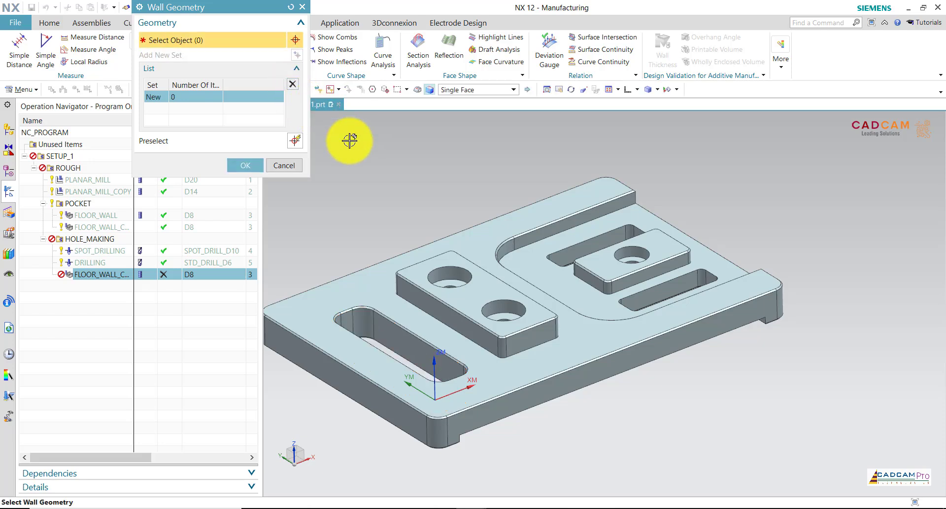
{"action": "left_click", "coordinate": [449, 272]}
{"action": "left_click", "coordinate": [297, 55]}
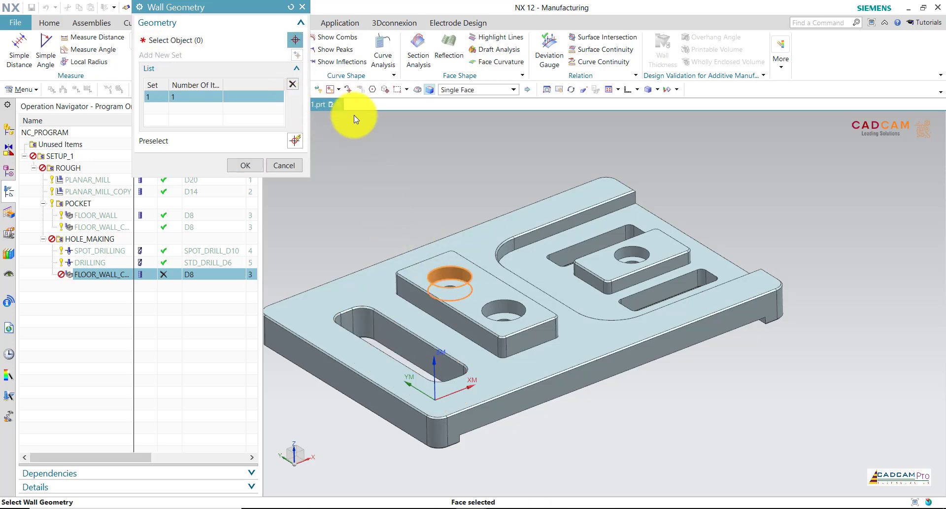
{"action": "left_click", "coordinate": [502, 309]}
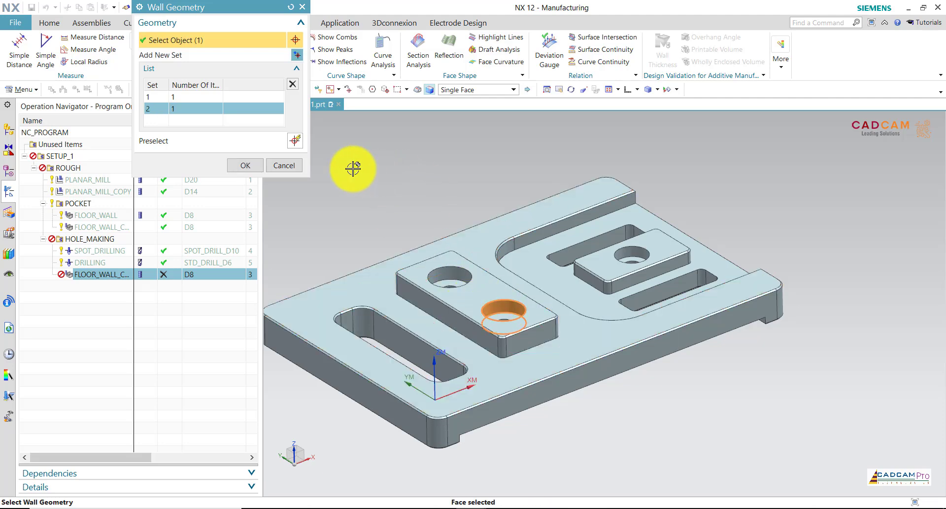
{"action": "left_click", "coordinate": [255, 169]}
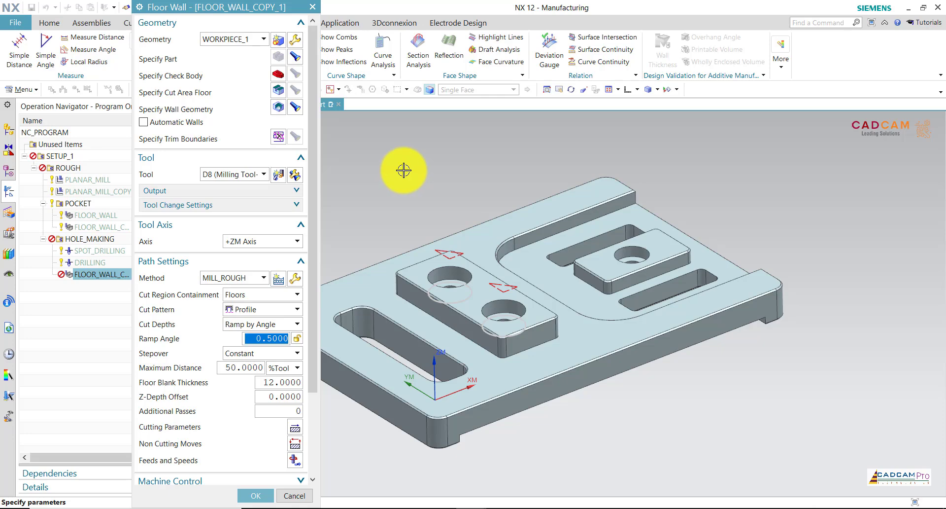
Generate the hole-wall toolpath with floor blank thickness 5
{"action": "scroll", "coordinate": [375, 238], "scroll_direction": "up", "scroll_amount": 2}
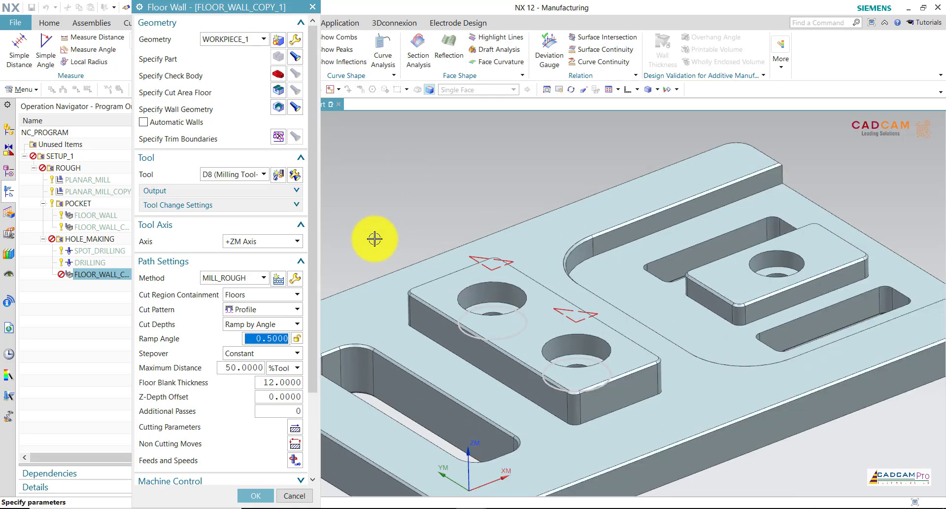
{"action": "mouse_move", "coordinate": [380, 221]}
{"action": "middle_mouse_down"}
{"action": "mouse_move", "coordinate": [373, 235]}
{"action": "mouse_move", "coordinate": [376, 213]}
{"action": "mouse_move", "coordinate": [379, 221]}
{"action": "middle_mouse_up"}
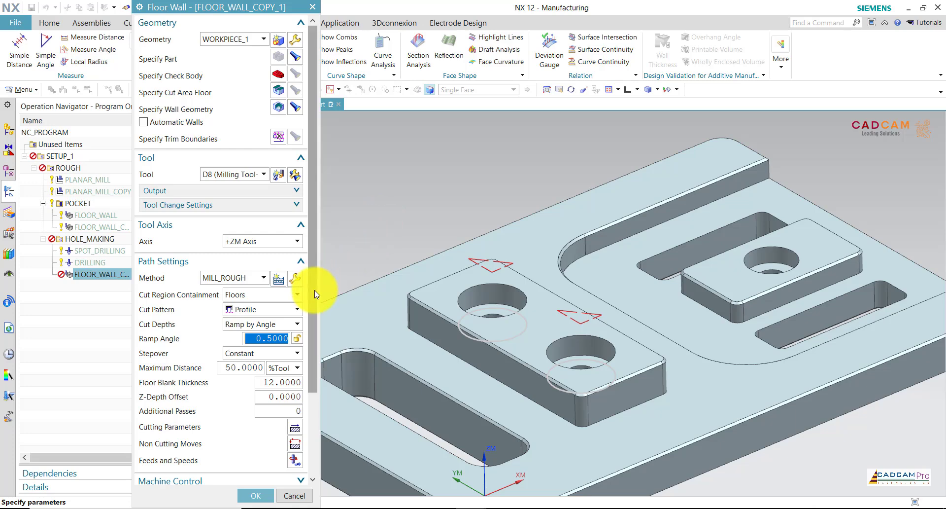
{"action": "scroll", "coordinate": [318, 305], "scroll_direction": "down", "scroll_amount": 3}
{"action": "scroll", "coordinate": [317, 321], "scroll_direction": "down", "scroll_amount": 1}
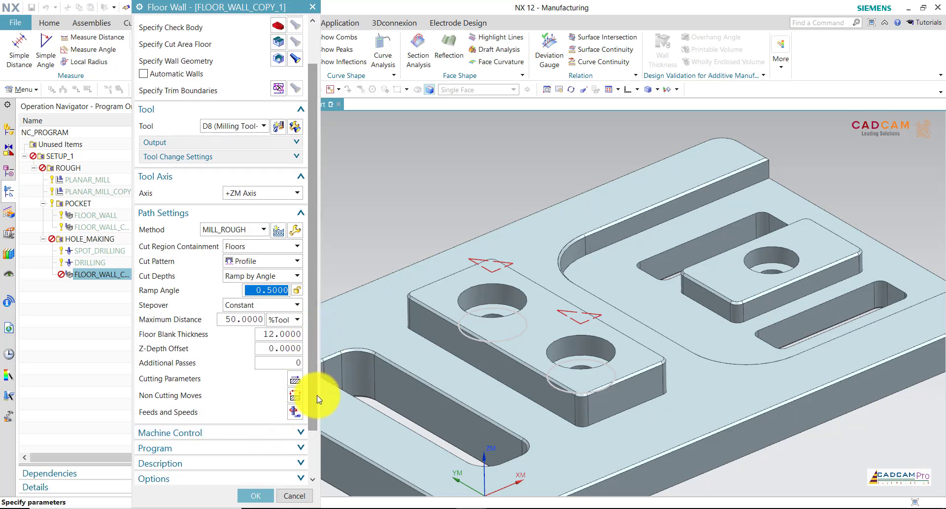
{"action": "scroll", "coordinate": [314, 419], "scroll_direction": "down", "scroll_amount": 2}
{"action": "scroll", "coordinate": [315, 432], "scroll_direction": "down", "scroll_amount": 1}
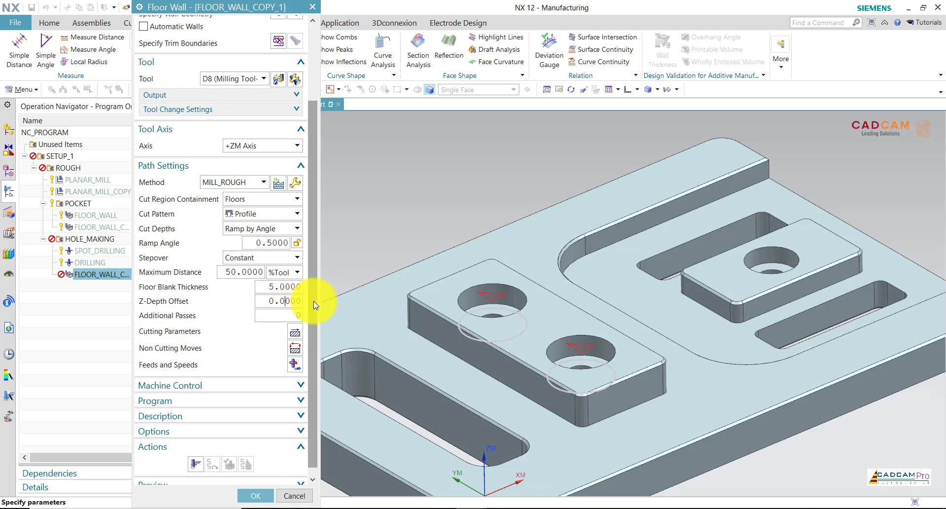
{"action": "scroll", "coordinate": [315, 305], "scroll_direction": "down", "scroll_amount": 1}
{"action": "left_click", "coordinate": [195, 453]}
Zoom and rotate to inspect the Profile toolpath cutting both left-boss holes
{"action": "middle_click", "coordinate": [388, 234]}
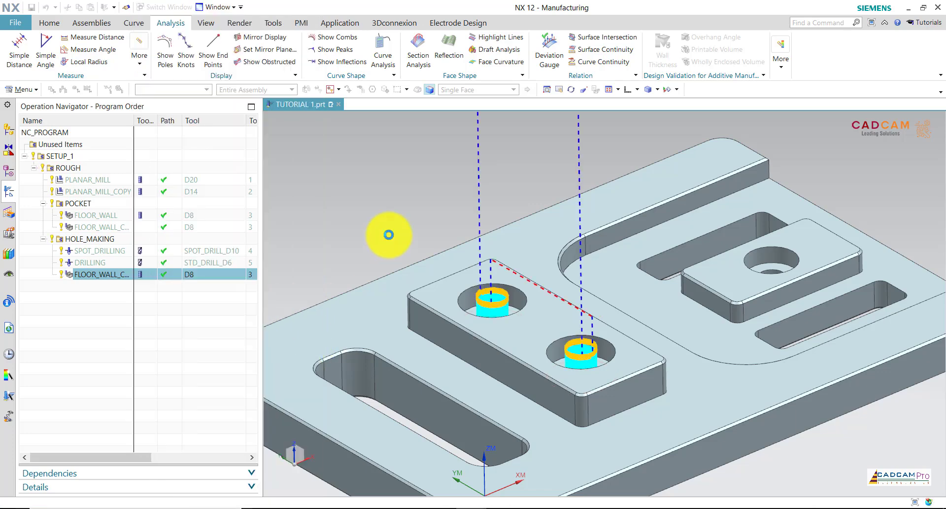
{"action": "scroll", "coordinate": [485, 301], "scroll_direction": "up", "scroll_amount": 3}
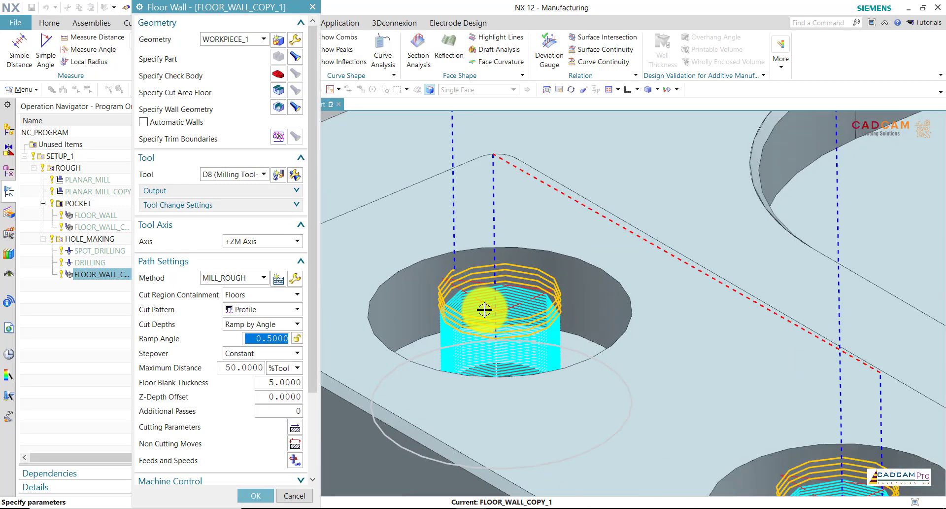
{"action": "scroll", "coordinate": [449, 287], "scroll_direction": "up", "scroll_amount": 2}
{"action": "scroll", "coordinate": [433, 283], "scroll_direction": "down", "scroll_amount": 3}
{"action": "scroll", "coordinate": [445, 289], "scroll_direction": "down", "scroll_amount": 3}
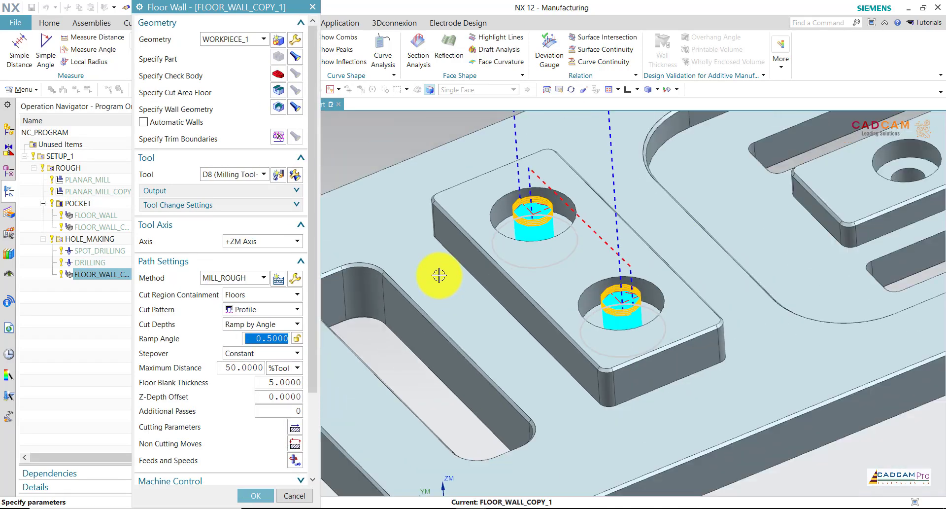
{"action": "scroll", "coordinate": [437, 272], "scroll_direction": "down", "scroll_amount": 1}
{"action": "middle_click_drag", "start_coordinate": [454, 262], "coordinate": [458, 262]}
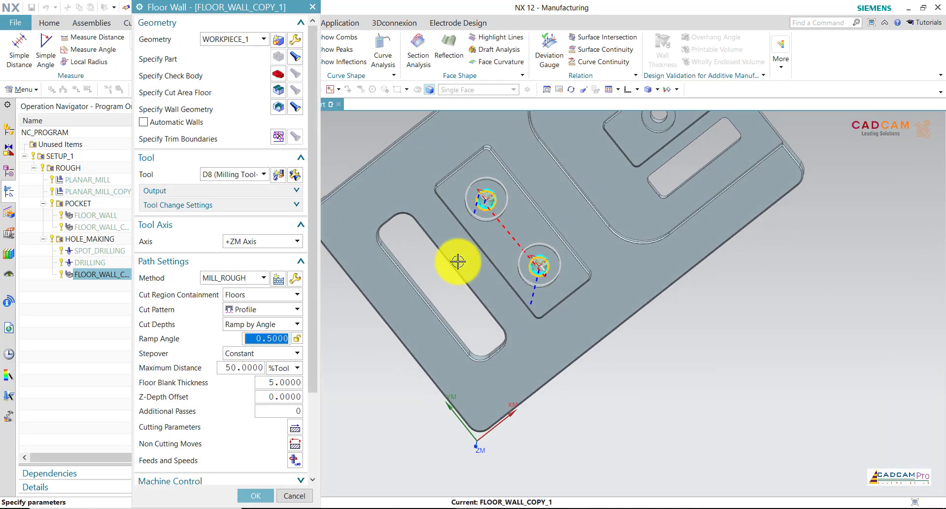
{"action": "key", "text": "End"}
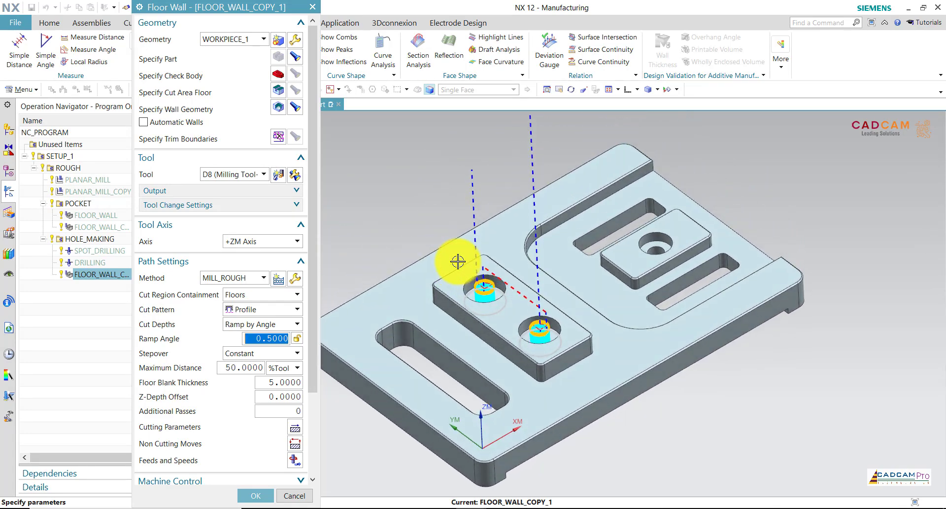
{"action": "scroll", "coordinate": [475, 309], "scroll_direction": "up", "scroll_amount": 2}
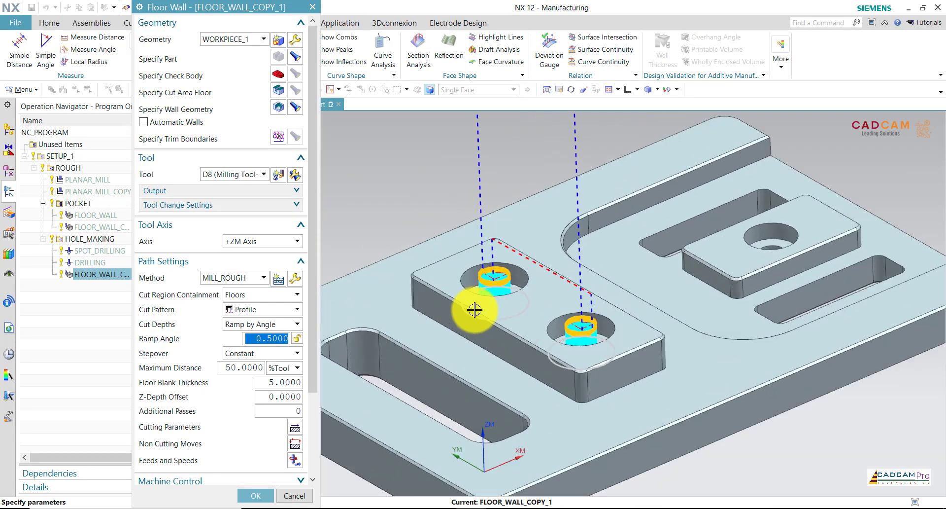
{"action": "scroll", "coordinate": [475, 309], "scroll_direction": "up", "scroll_amount": 1}
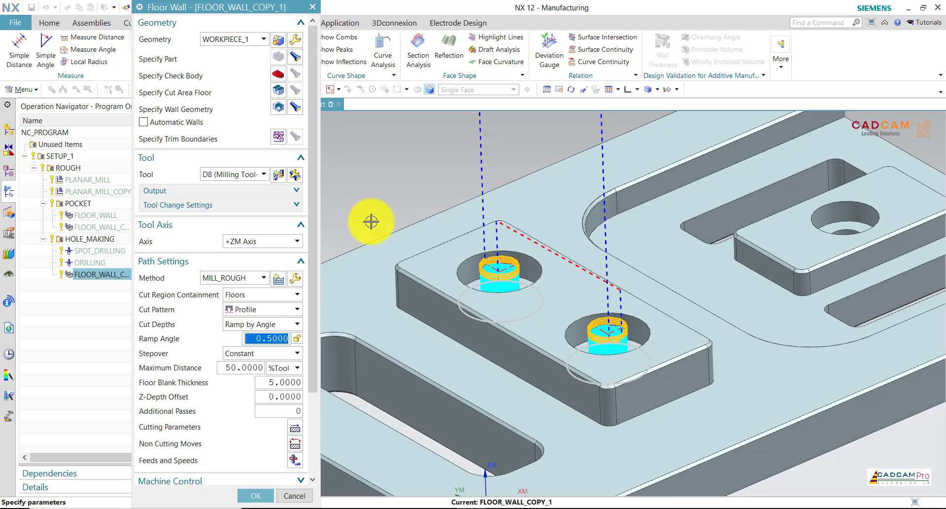
{"action": "left_click_drag", "start_coordinate": [312, 250], "coordinate": [313, 300]}
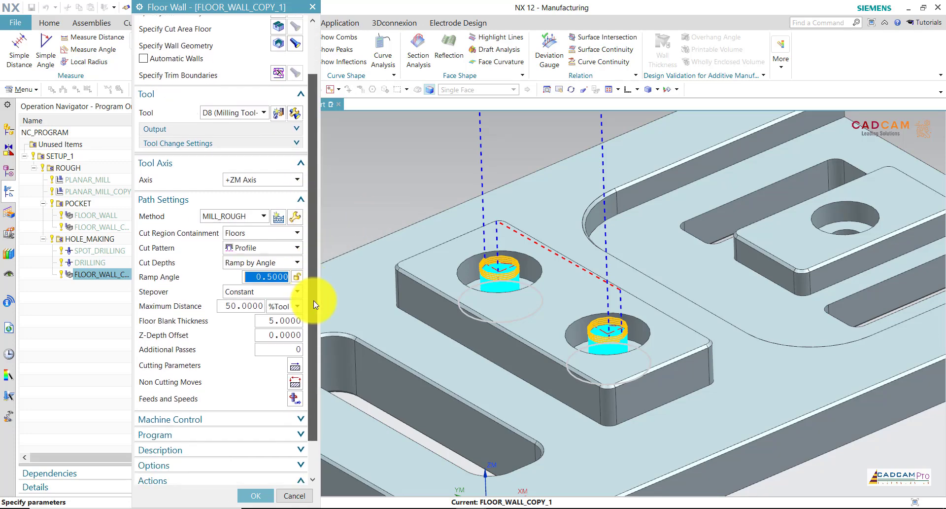
Review the stock allowance in Cutting Parameters and accept the operation
{"action": "left_click", "coordinate": [297, 367]}
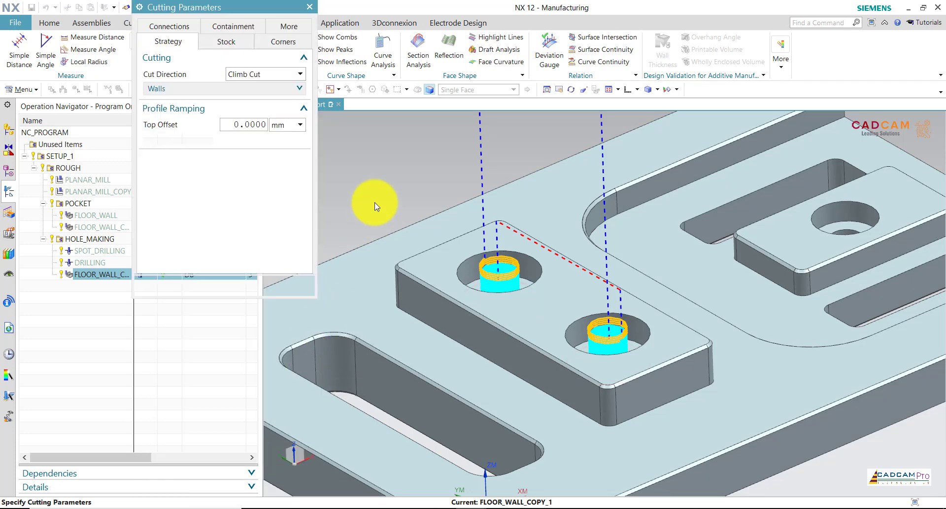
{"action": "left_click", "coordinate": [231, 51]}
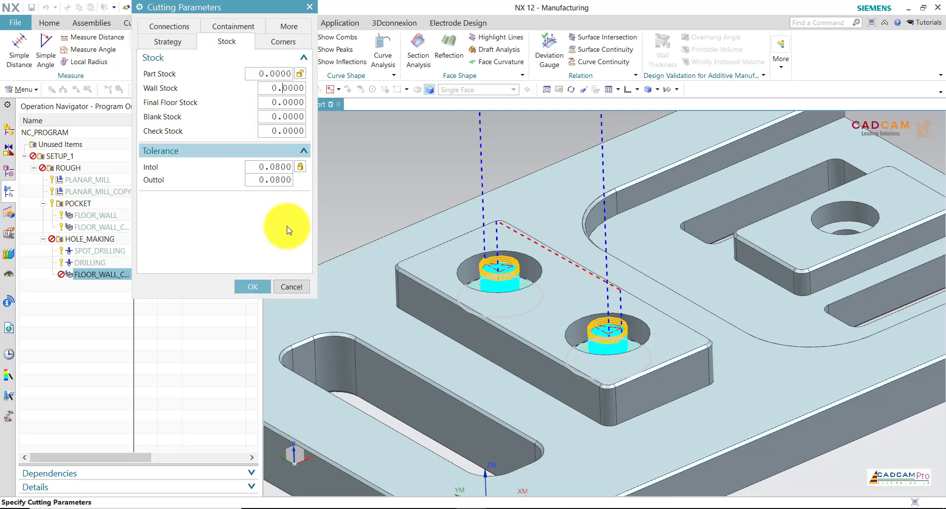
{"action": "left_click", "coordinate": [252, 287]}
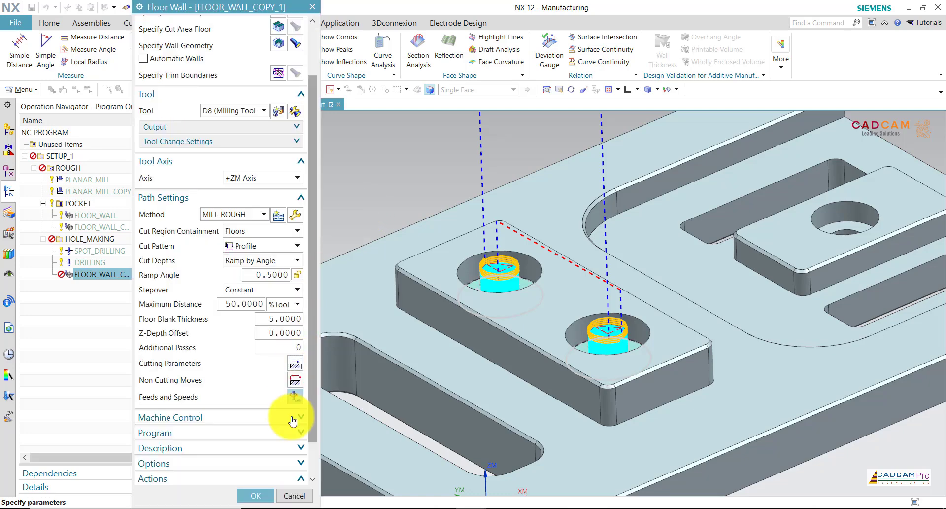
{"action": "scroll", "coordinate": [313, 390], "scroll_direction": "down", "scroll_amount": 2}
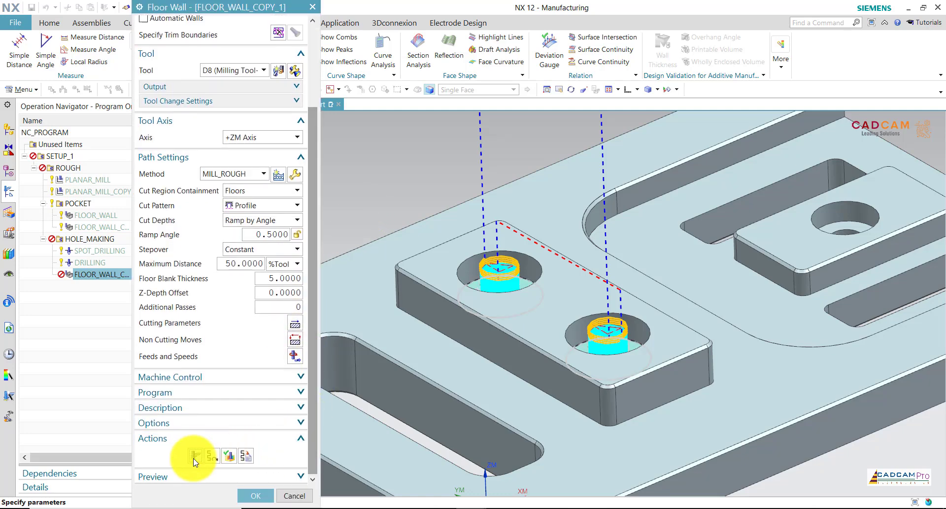
{"action": "middle_click", "coordinate": [393, 203]}
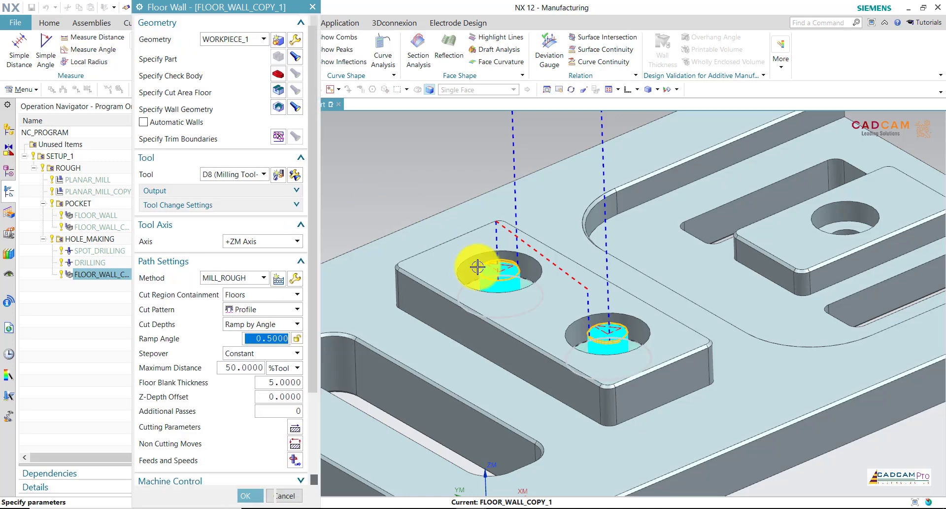
Zoom and rotate to inspect the helical passes spiralling down both hole walls
{"action": "scroll", "coordinate": [496, 262], "scroll_direction": "up", "scroll_amount": 3}
{"action": "scroll", "coordinate": [653, 260], "scroll_direction": "up", "scroll_amount": 3}
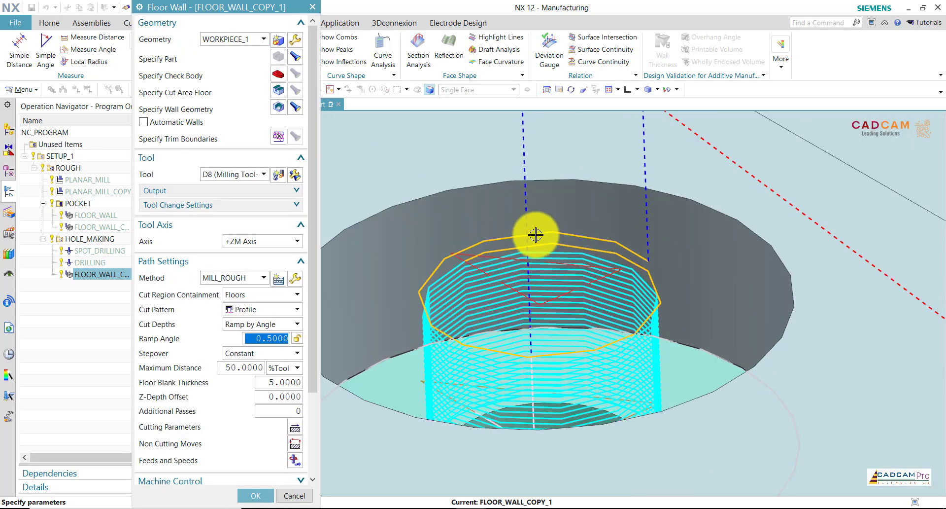
{"action": "scroll", "coordinate": [446, 241], "scroll_direction": "down", "scroll_amount": 3}
{"action": "scroll", "coordinate": [458, 211], "scroll_direction": "down", "scroll_amount": 2}
{"action": "mouse_move", "coordinate": [415, 171]}
{"action": "middle_mouse_down"}
{"action": "mouse_move", "coordinate": [402, 185]}
{"action": "mouse_move", "coordinate": [380, 144]}
{"action": "mouse_move", "coordinate": [403, 177]}
{"action": "middle_mouse_up"}
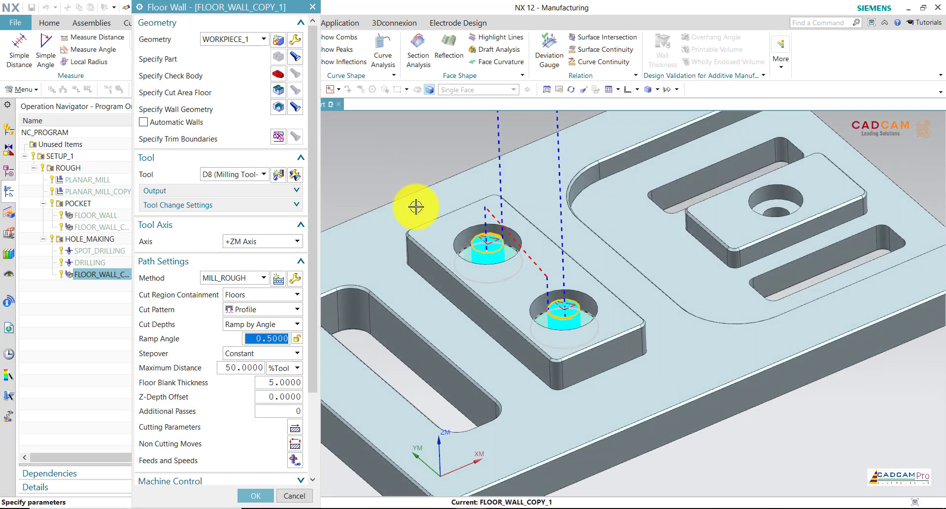
{"action": "scroll", "coordinate": [508, 261], "scroll_direction": "up", "scroll_amount": 2}
{"action": "scroll", "coordinate": [482, 223], "scroll_direction": "up", "scroll_amount": 2}
{"action": "scroll", "coordinate": [481, 222], "scroll_direction": "up", "scroll_amount": 2}
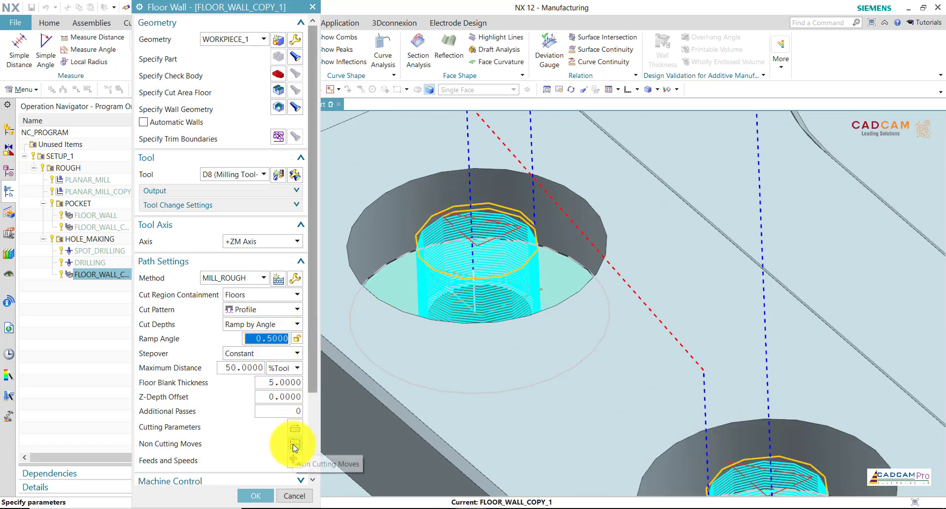
Set the closed-area engage ramp angle to 5 in Non Cutting Moves
{"action": "middle_click", "coordinate": [349, 434]}
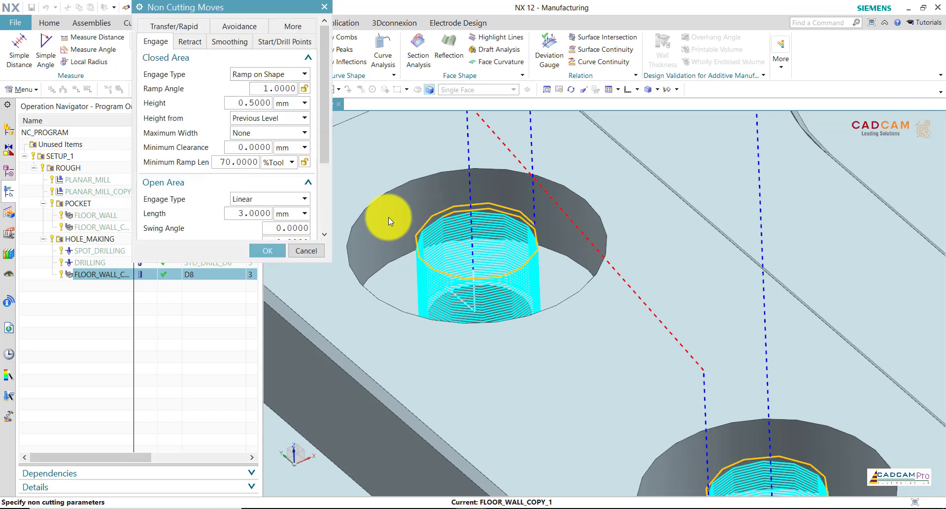
{"action": "left_click", "coordinate": [188, 30]}
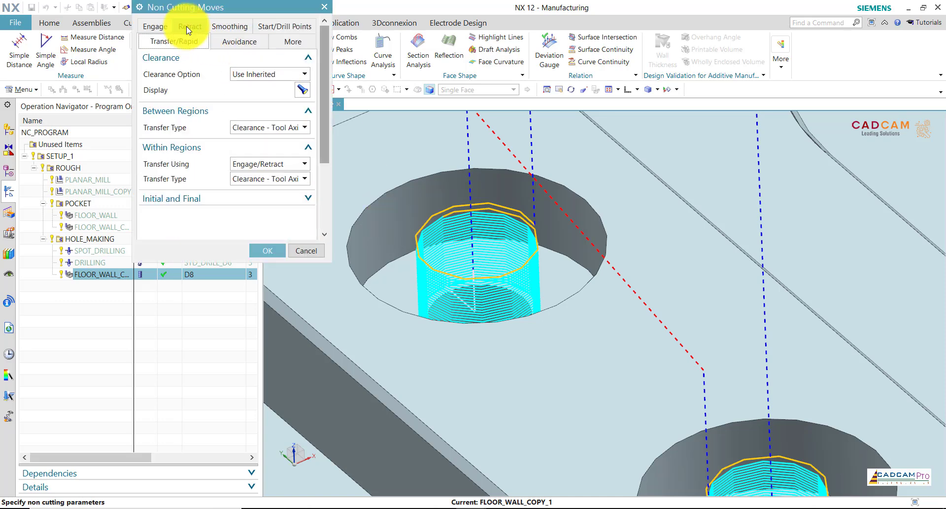
{"action": "left_click", "coordinate": [158, 30]}
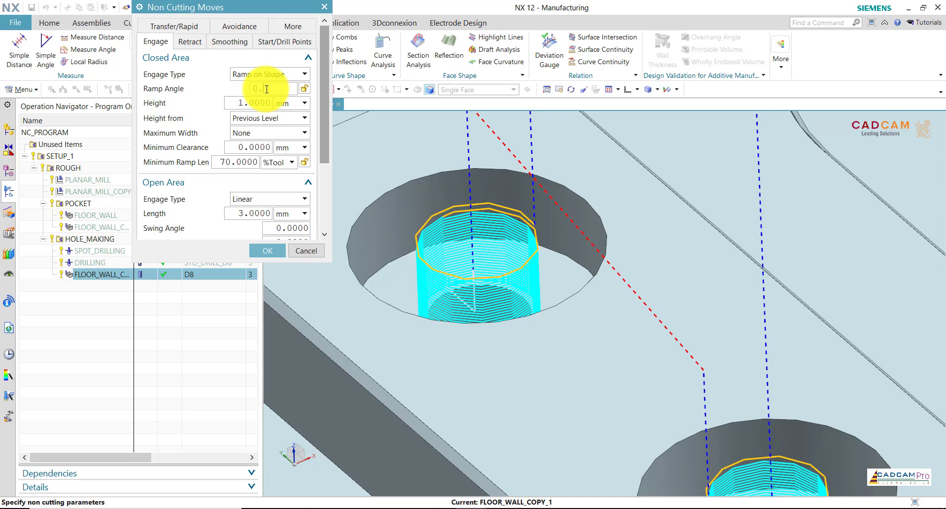
{"action": "type", "text": "5000"}
{"action": "left_click", "coordinate": [268, 250]}
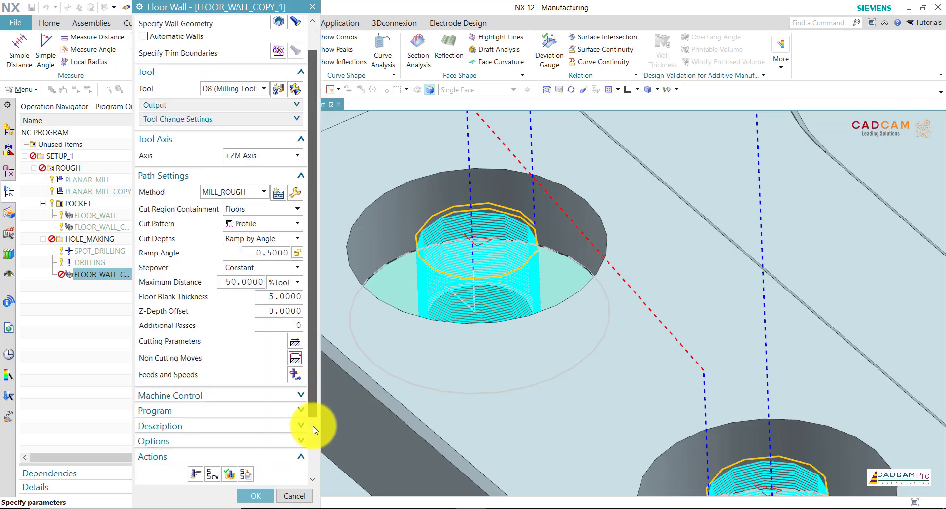
Accept FLOOR_WALL_COPY_1 and view the whole plate
{"action": "left_click_drag", "start_coordinate": [310, 343], "coordinate": [313, 427]}
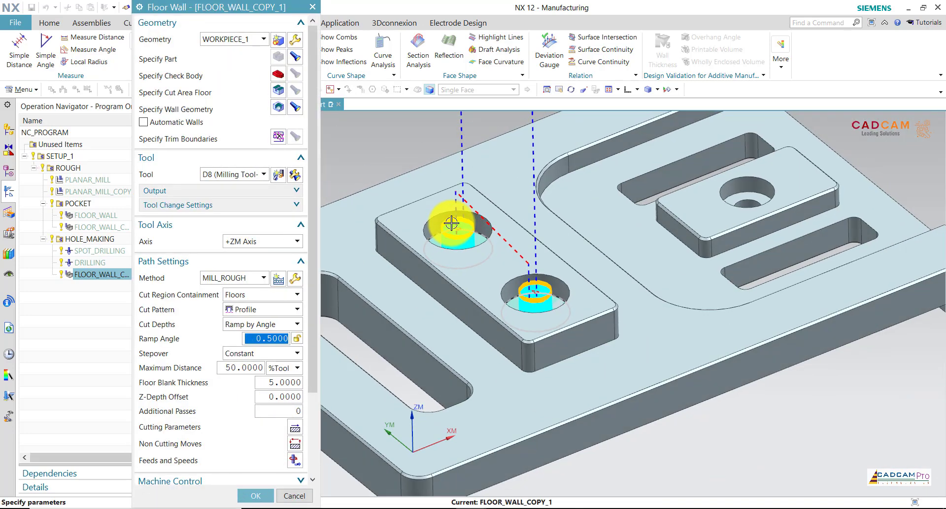
{"action": "middle_click_drag", "start_coordinate": [452, 224], "coordinate": [401, 203]}
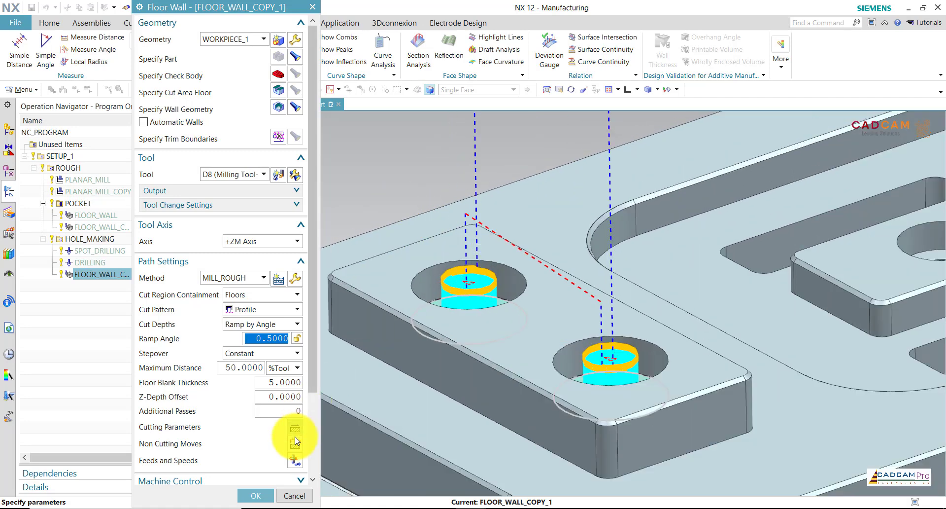
{"action": "left_click_drag", "start_coordinate": [309, 382], "coordinate": [311, 463]}
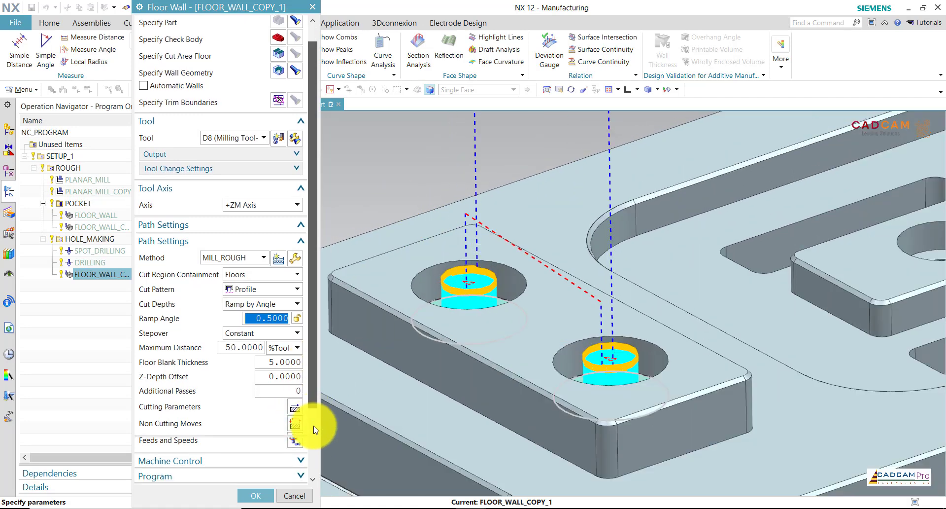
{"action": "left_click", "coordinate": [255, 496]}
{"action": "middle_click_drag", "start_coordinate": [358, 179], "coordinate": [569, 259]}
{"action": "scroll", "coordinate": [358, 186], "scroll_direction": "down", "scroll_amount": 3}
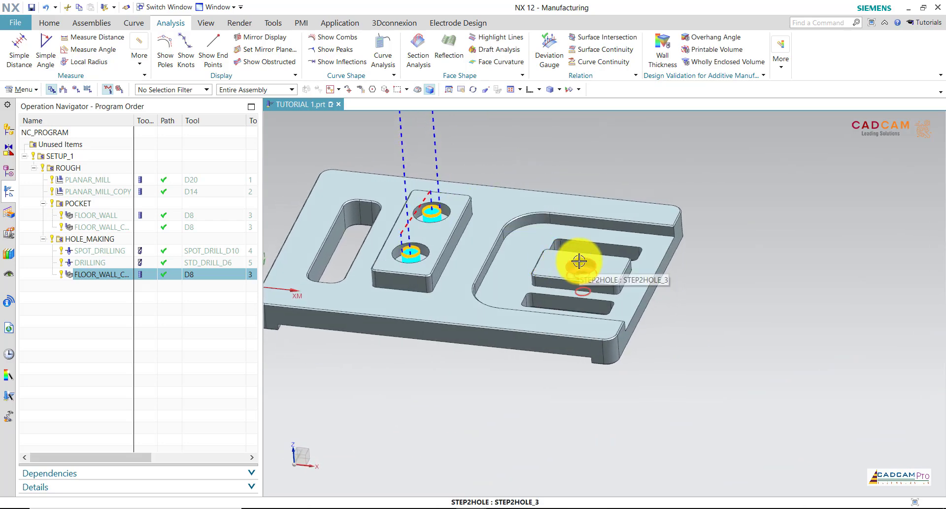
Duplicate FLOOR_WALL_COPY_1 as FLOOR_WALL_COPY_1_COPY and begin editing it
{"action": "right_click", "coordinate": [90, 282]}
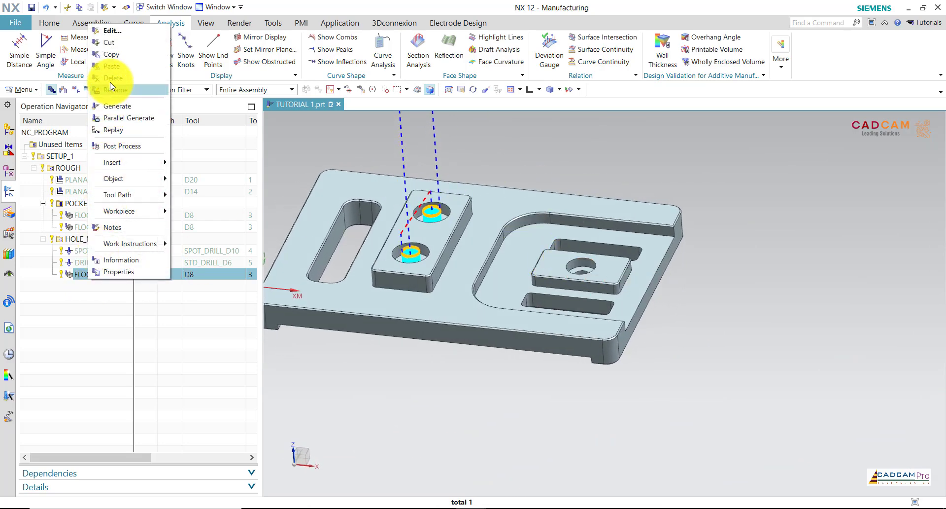
{"action": "left_click", "coordinate": [117, 59]}
{"action": "right_click", "coordinate": [103, 277]}
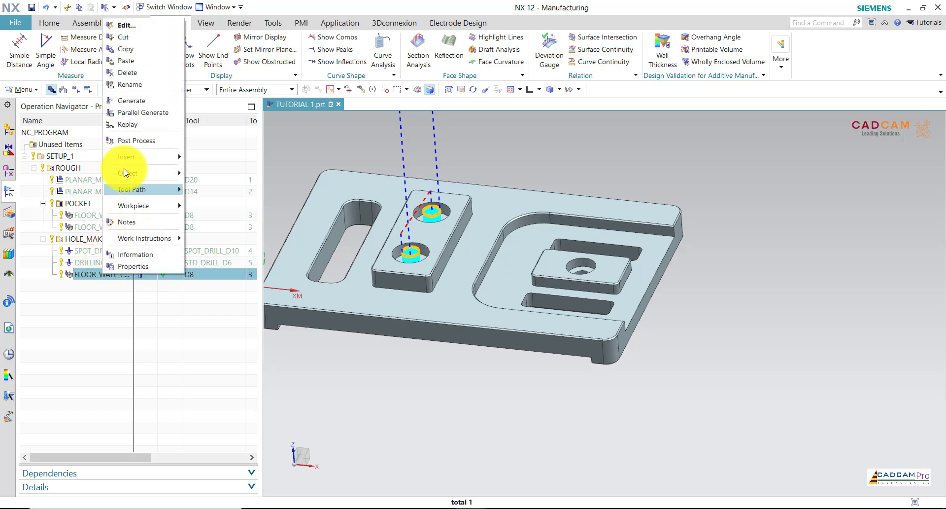
{"action": "left_click", "coordinate": [130, 67]}
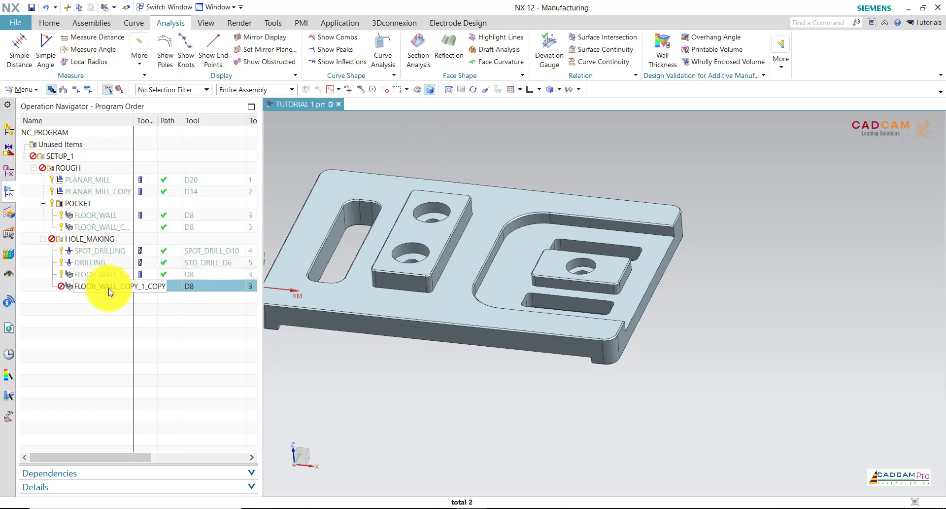
{"action": "right_click", "coordinate": [109, 289]}
{"action": "left_click", "coordinate": [131, 42]}
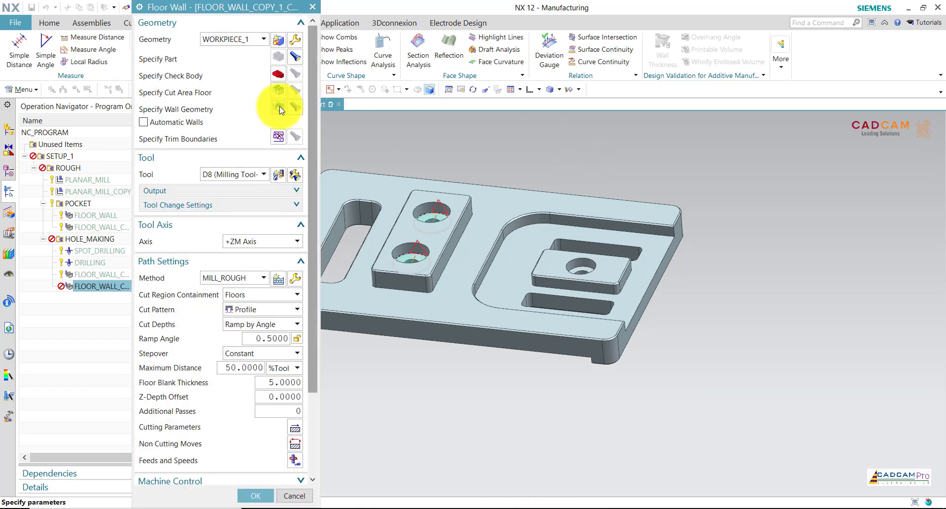
Replace both wall sets with the smaller boss hole wall and edit the floor blank thickness
{"action": "left_click", "coordinate": [282, 109]}
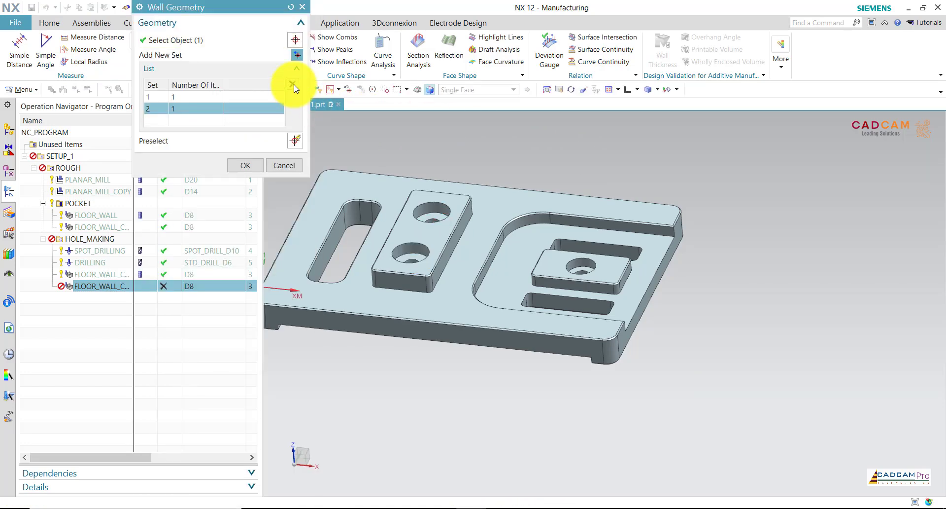
{"action": "left_click", "coordinate": [293, 85]}
{"action": "left_click", "coordinate": [292, 85]}
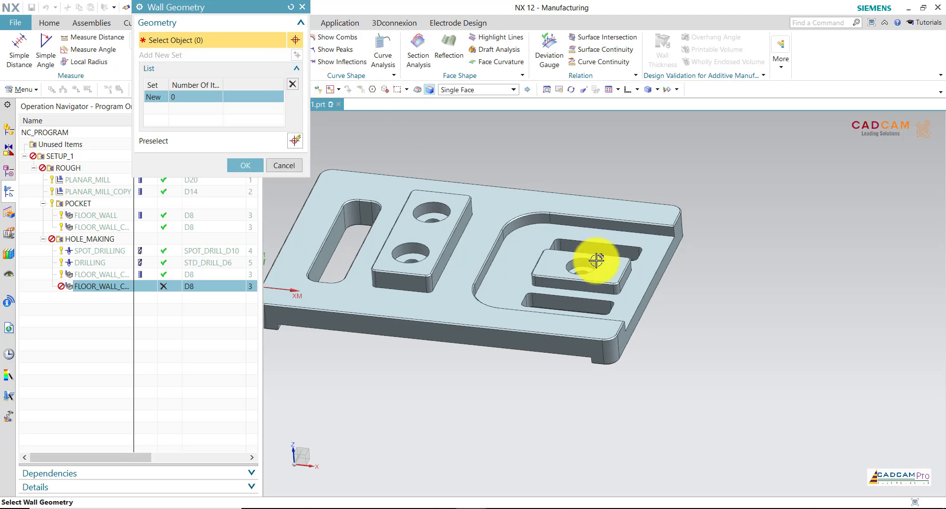
{"action": "left_click", "coordinate": [250, 167]}
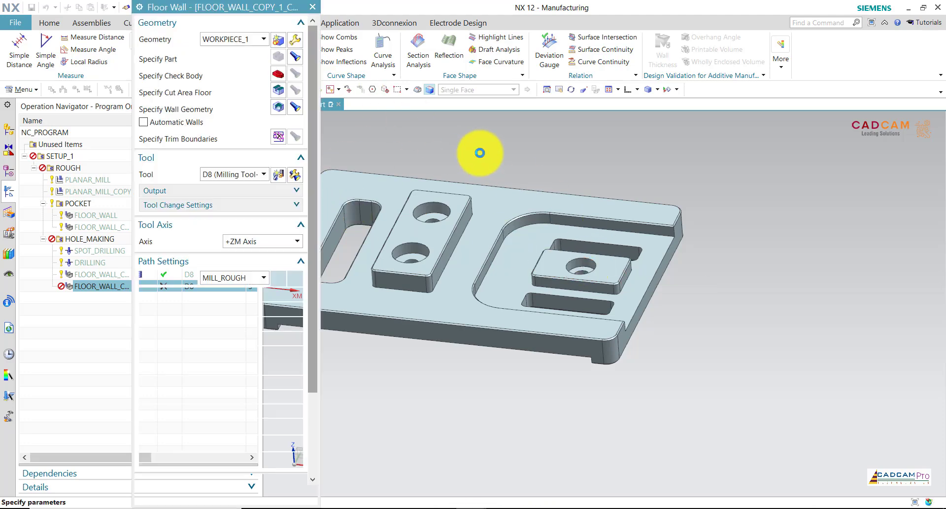
{"action": "middle_click", "coordinate": [480, 152]}
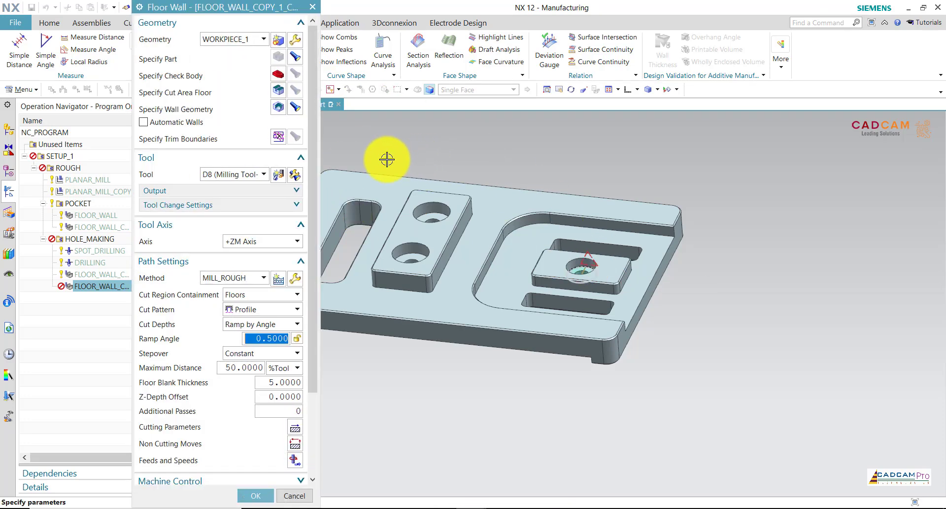
{"action": "scroll", "coordinate": [608, 254], "scroll_direction": "up", "scroll_amount": 2}
{"action": "scroll", "coordinate": [598, 257], "scroll_direction": "up", "scroll_amount": 3}
{"action": "scroll", "coordinate": [567, 276], "scroll_direction": "up", "scroll_amount": 3}
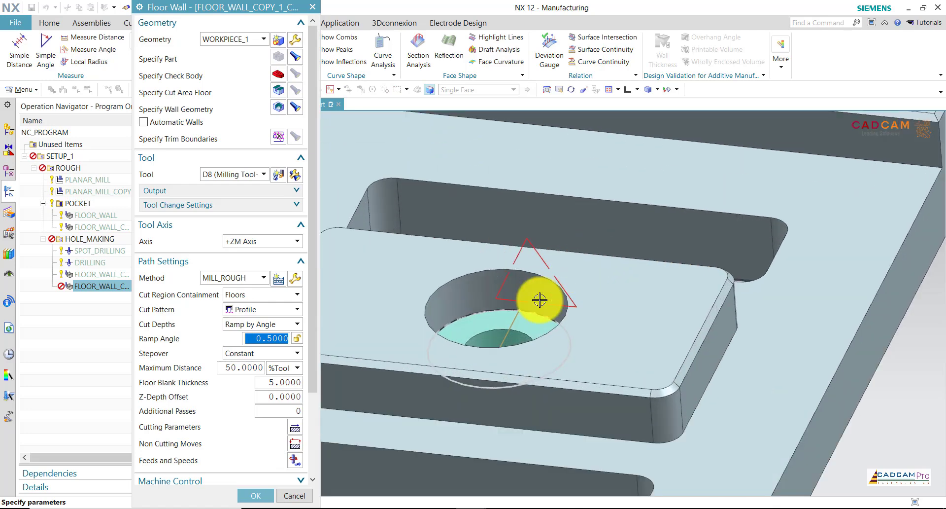
{"action": "left_click", "coordinate": [278, 385]}
{"action": "type", "text": "4"}
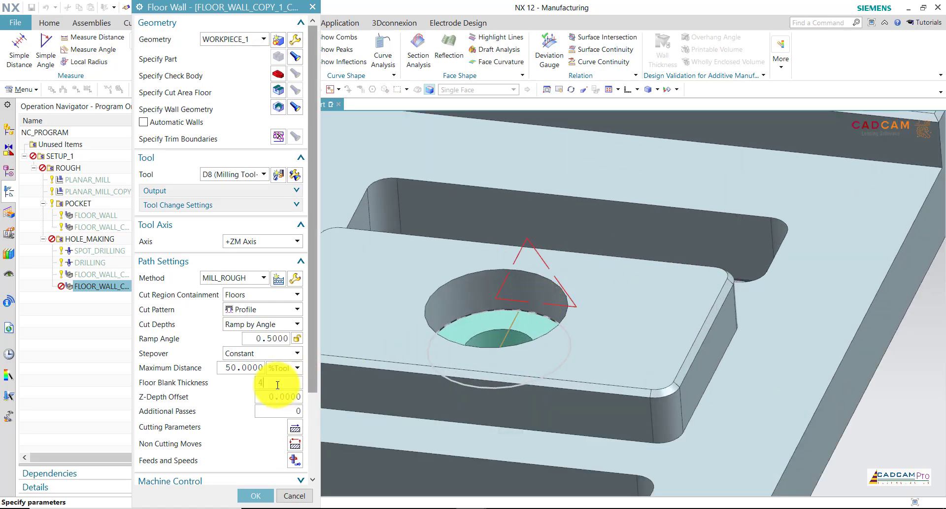
Commit floor blank thickness 4, generate the toolpath and dismiss the plunge warning
{"action": "left_click", "coordinate": [282, 397]}
{"action": "left_click_drag", "start_coordinate": [313, 381], "coordinate": [298, 464]}
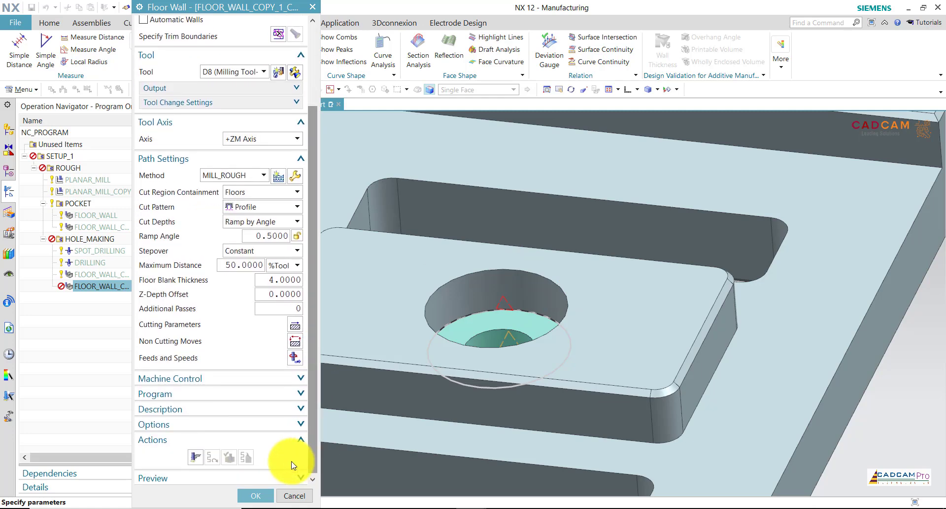
{"action": "left_click", "coordinate": [195, 458]}
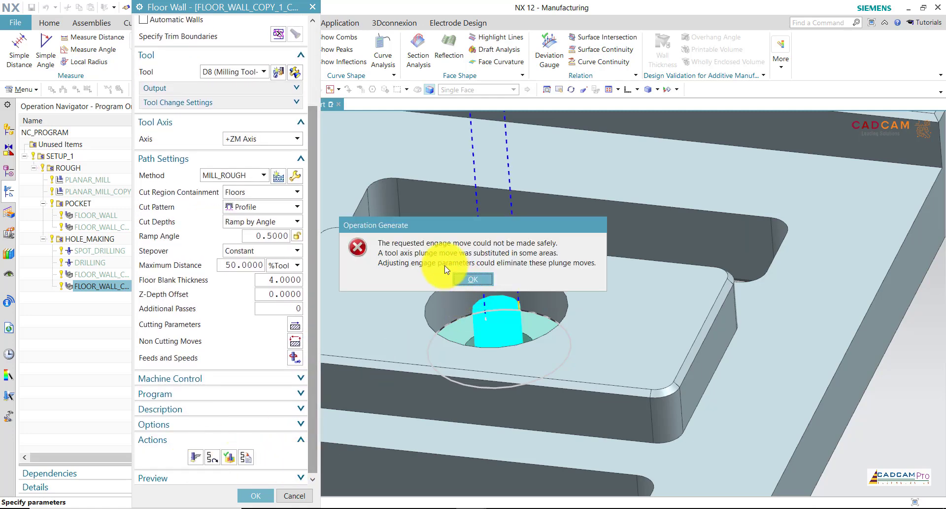
{"action": "left_click_drag", "start_coordinate": [439, 223], "coordinate": [300, 239]}
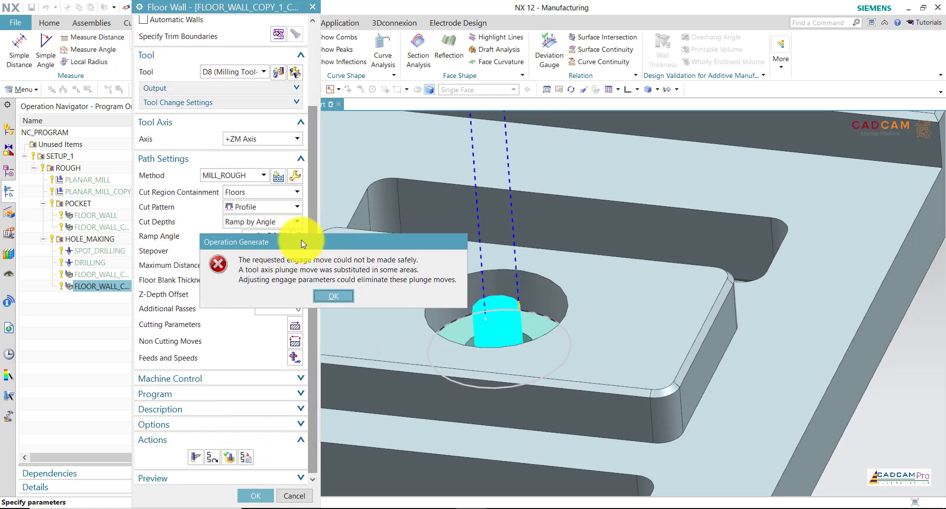
{"action": "left_click", "coordinate": [339, 298]}
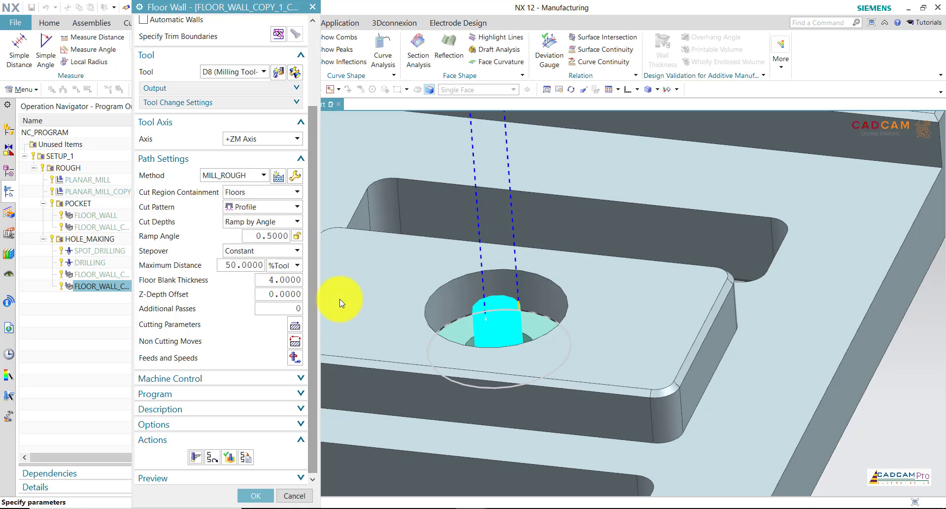
Orbit and switch to Top view to inspect the toolpath in the right-boss hole
{"action": "mouse_move", "coordinate": [474, 304]}
{"action": "middle_mouse_down"}
{"action": "mouse_move", "coordinate": [507, 302]}
{"action": "mouse_move", "coordinate": [493, 372]}
{"action": "middle_mouse_up"}
{"action": "scroll", "coordinate": [492, 371], "scroll_direction": "up", "scroll_amount": 1}
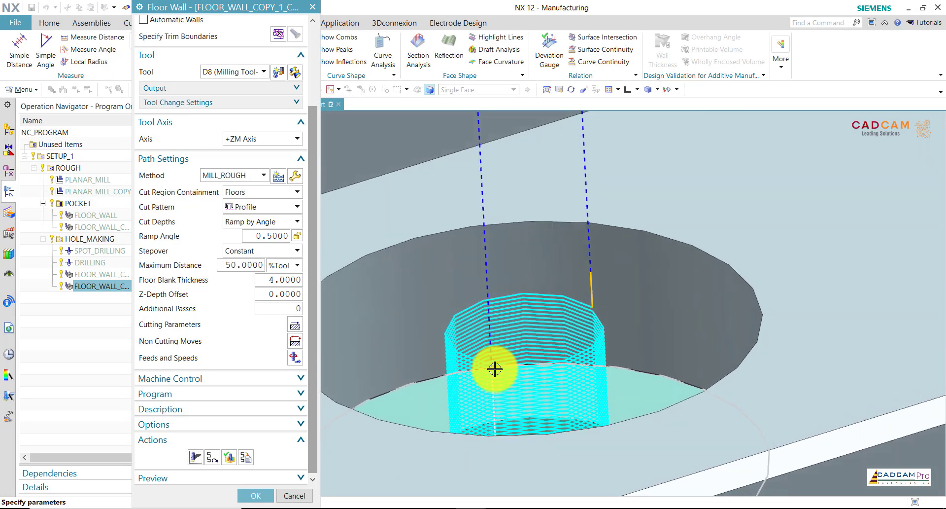
{"action": "scroll", "coordinate": [539, 280], "scroll_direction": "down", "scroll_amount": 2}
{"action": "scroll", "coordinate": [535, 279], "scroll_direction": "down", "scroll_amount": 2}
{"action": "mouse_move", "coordinate": [535, 279]}
{"action": "middle_mouse_down"}
{"action": "mouse_move", "coordinate": [537, 295]}
{"action": "mouse_move", "coordinate": [541, 237]}
{"action": "mouse_move", "coordinate": [529, 318]}
{"action": "middle_mouse_up"}
{"action": "scroll", "coordinate": [529, 318], "scroll_direction": "up", "scroll_amount": 2}
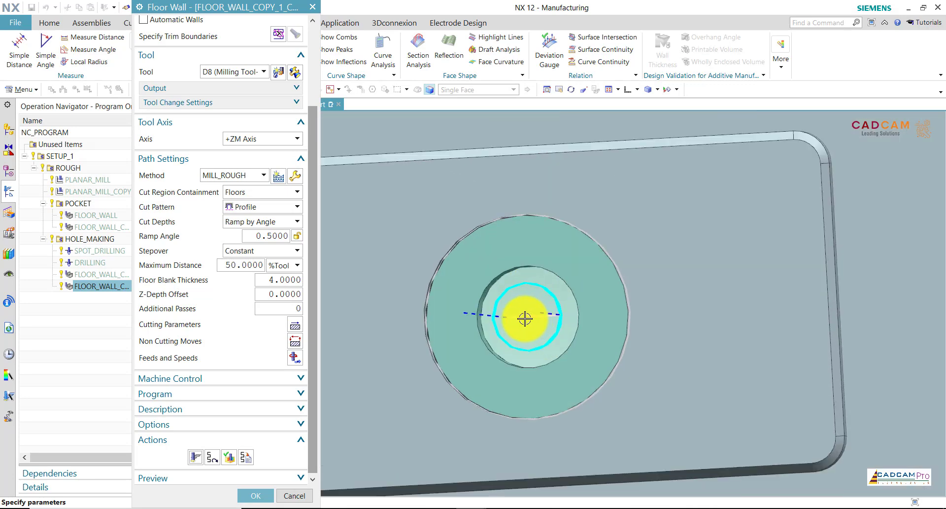
{"action": "scroll", "coordinate": [515, 318], "scroll_direction": "up", "scroll_amount": 1}
{"action": "scroll", "coordinate": [520, 319], "scroll_direction": "down", "scroll_amount": 2}
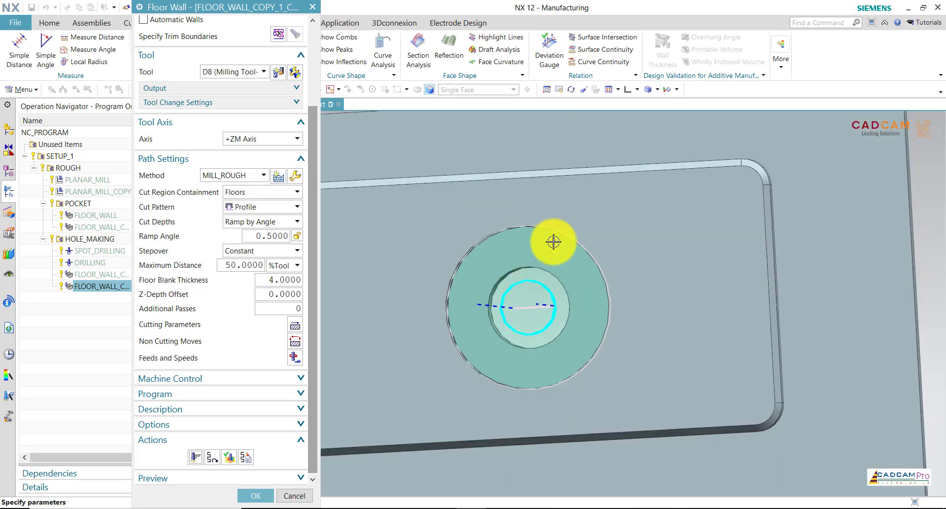
{"action": "left_click", "coordinate": [640, 93]}
{"action": "left_click", "coordinate": [645, 101]}
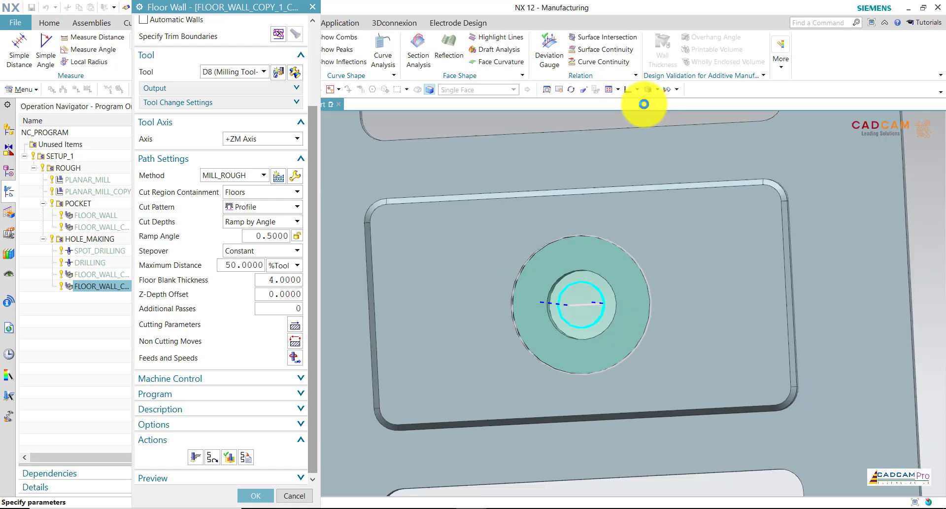
{"action": "scroll", "coordinate": [619, 249], "scroll_direction": "down", "scroll_amount": 2}
{"action": "scroll", "coordinate": [791, 303], "scroll_direction": "up", "scroll_amount": 5}
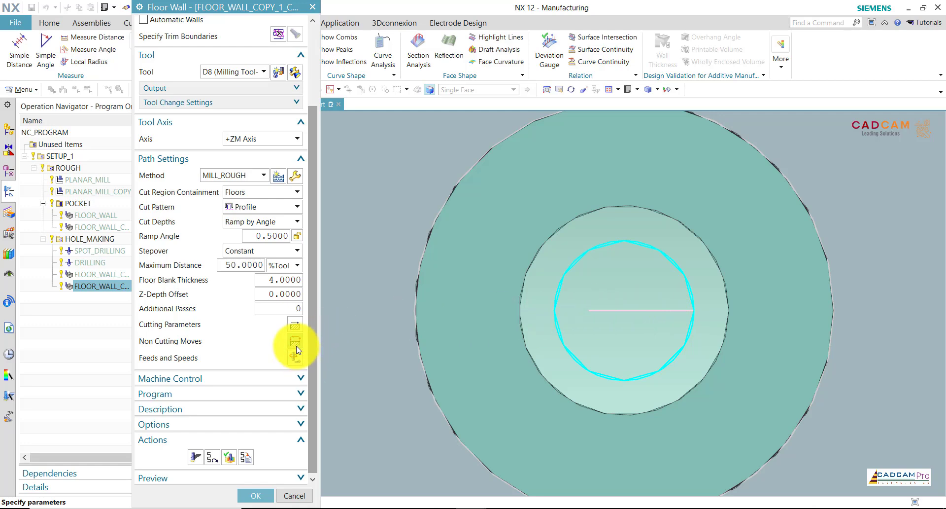
Set the boss copy's closed-area minimum ramp length to 50 %Tool and regenerate its toolpath
{"action": "key", "text": "Escape"}
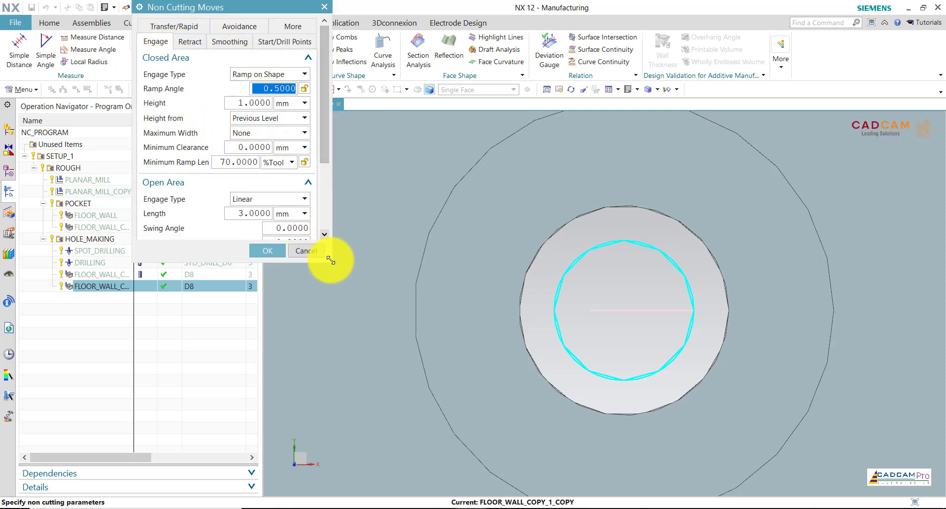
{"action": "left_click_drag", "start_coordinate": [331, 260], "coordinate": [361, 394]}
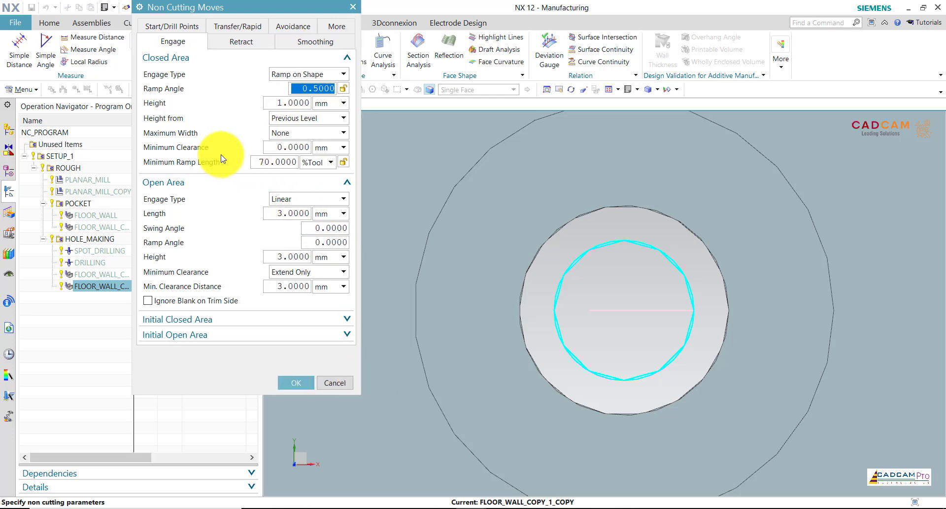
{"action": "left_click", "coordinate": [269, 163]}
{"action": "mouse_move", "coordinate": [182, 161]}
{"action": "type", "text": "50.0000"}
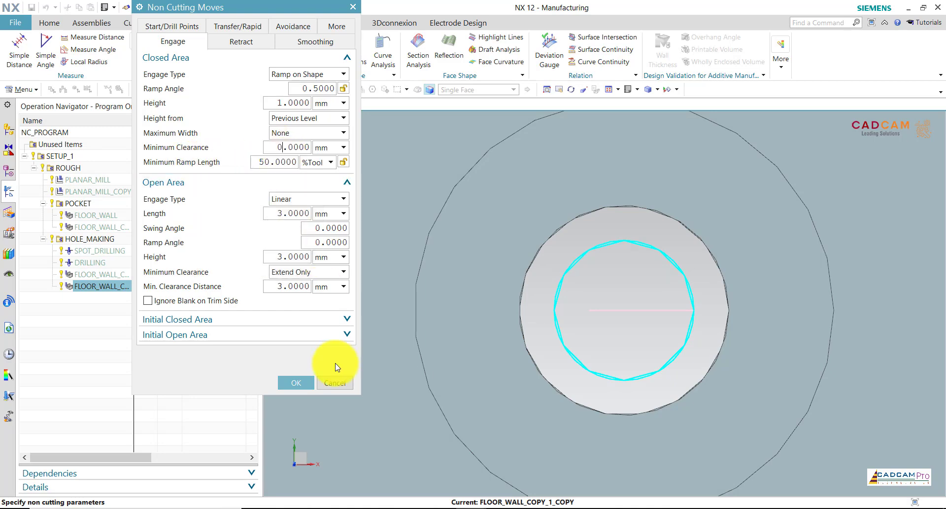
{"action": "left_click", "coordinate": [297, 382]}
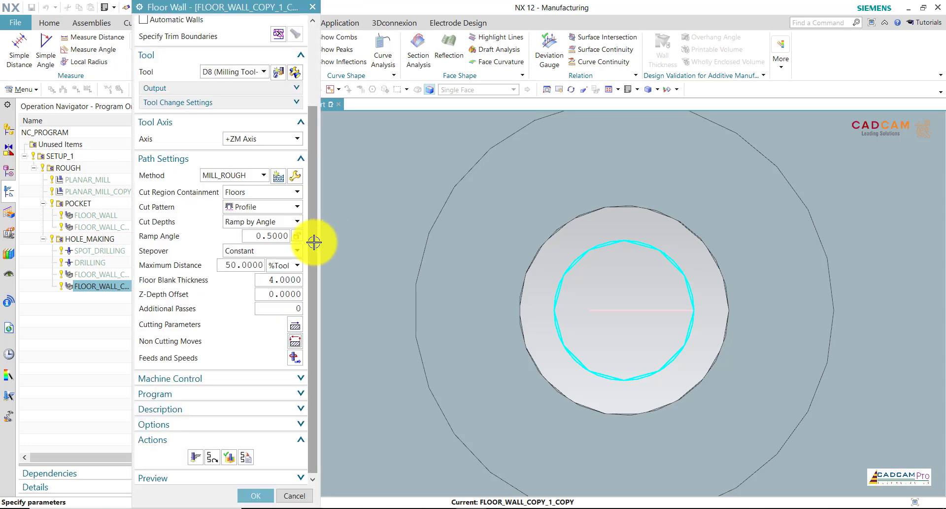
{"action": "left_click", "coordinate": [209, 459]}
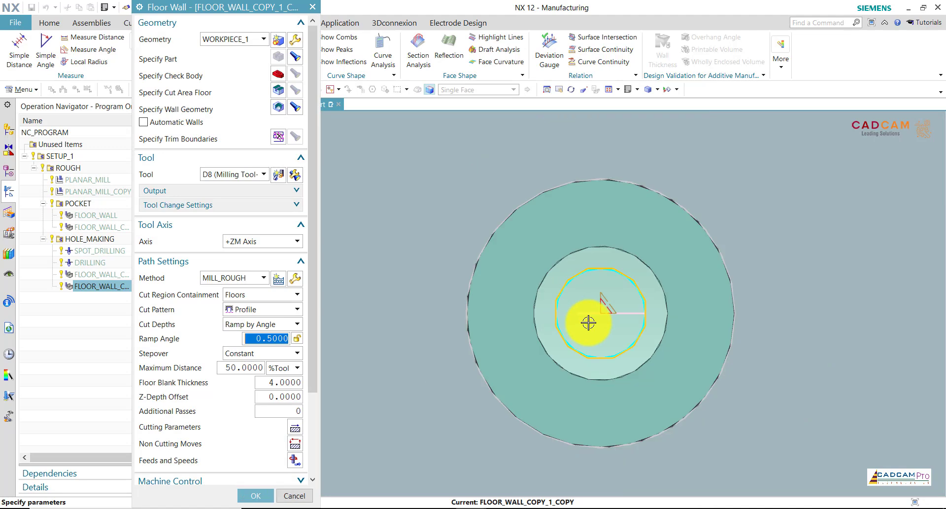
{"action": "mouse_move", "coordinate": [589, 322]}
{"action": "middle_mouse_down"}
{"action": "mouse_move", "coordinate": [625, 278]}
{"action": "mouse_move", "coordinate": [551, 237]}
{"action": "mouse_move", "coordinate": [568, 305]}
{"action": "middle_mouse_up"}
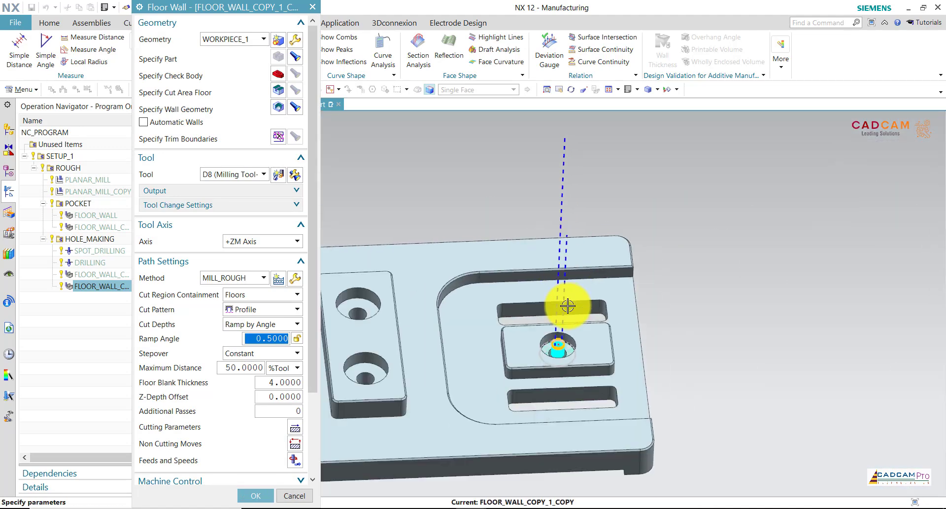
{"action": "scroll", "coordinate": [556, 345], "scroll_direction": "up", "scroll_amount": 3}
{"action": "scroll", "coordinate": [542, 419], "scroll_direction": "up", "scroll_amount": 2}
{"action": "scroll", "coordinate": [562, 351], "scroll_direction": "up", "scroll_amount": 2}
{"action": "scroll", "coordinate": [567, 303], "scroll_direction": "up", "scroll_amount": 2}
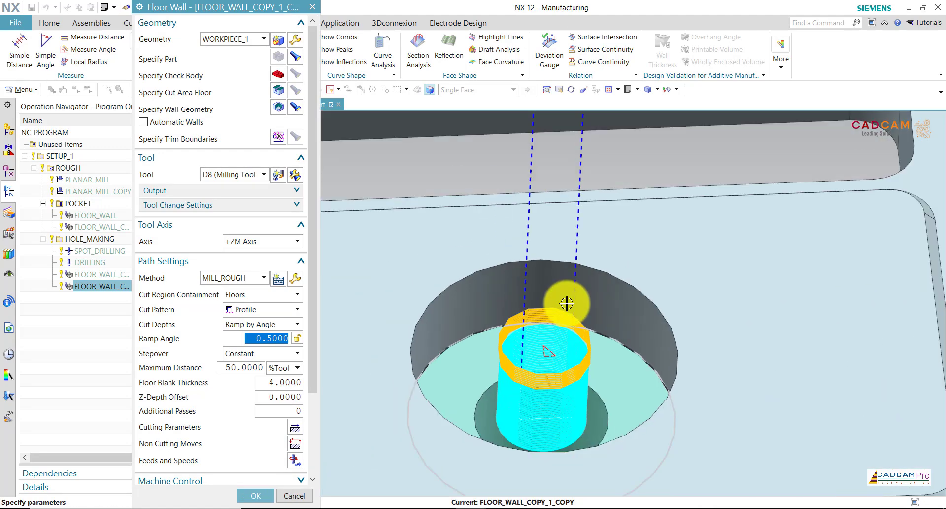
{"action": "key", "text": "F8"}
{"action": "scroll", "coordinate": [567, 302], "scroll_direction": "up", "scroll_amount": 3}
{"action": "scroll", "coordinate": [567, 301], "scroll_direction": "down", "scroll_amount": 2}
{"action": "scroll", "coordinate": [567, 298], "scroll_direction": "down", "scroll_amount": 2}
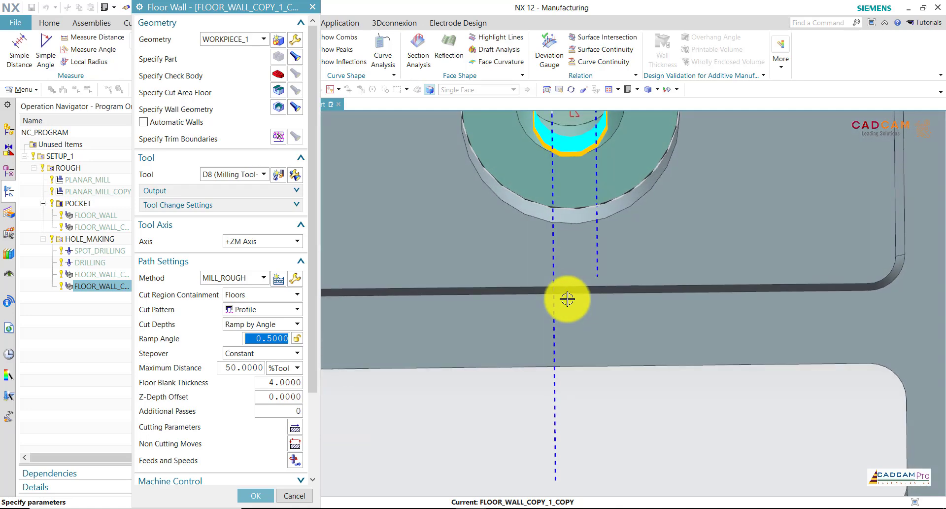
{"action": "scroll", "coordinate": [567, 298], "scroll_direction": "down", "scroll_amount": 2}
{"action": "scroll", "coordinate": [574, 186], "scroll_direction": "up", "scroll_amount": 2}
{"action": "scroll", "coordinate": [566, 218], "scroll_direction": "up", "scroll_amount": 1}
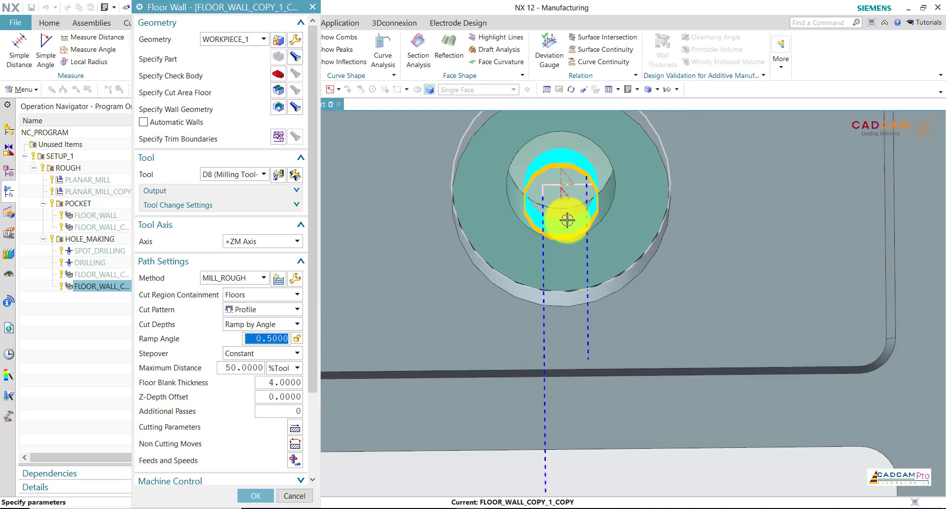
{"action": "scroll", "coordinate": [567, 220], "scroll_direction": "down", "scroll_amount": 3}
{"action": "left_click", "coordinate": [628, 90]}
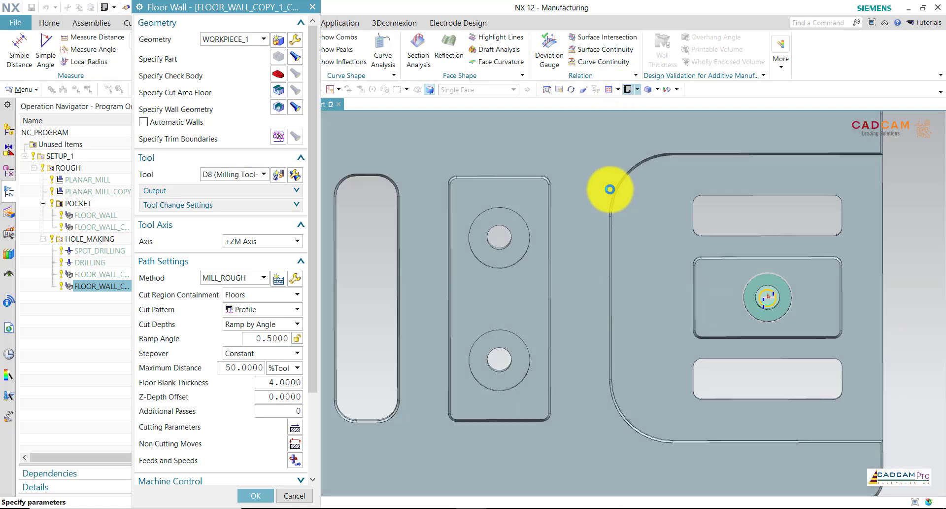
{"action": "scroll", "coordinate": [808, 314], "scroll_direction": "up", "scroll_amount": 3}
{"action": "scroll", "coordinate": [788, 287], "scroll_direction": "up", "scroll_amount": 2}
{"action": "scroll", "coordinate": [781, 274], "scroll_direction": "up", "scroll_amount": 1}
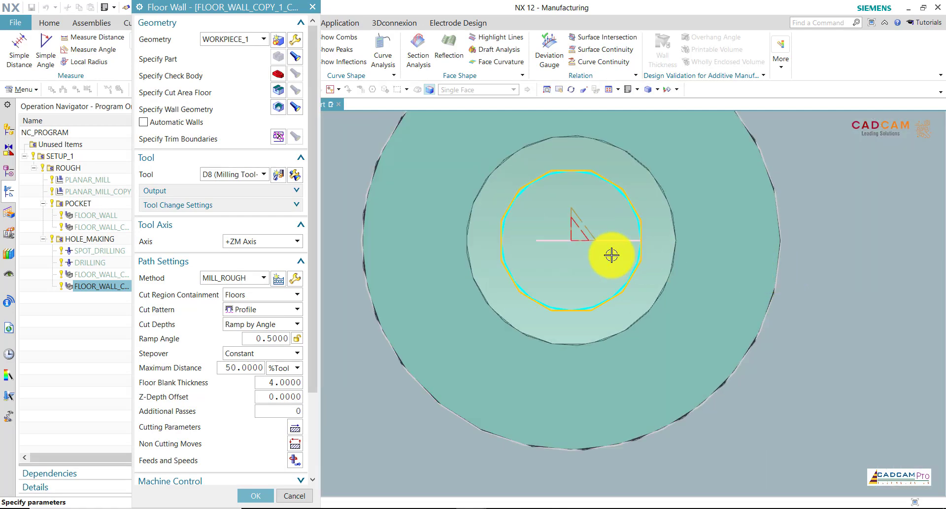
{"action": "left_click_drag", "start_coordinate": [313, 333], "coordinate": [309, 387]}
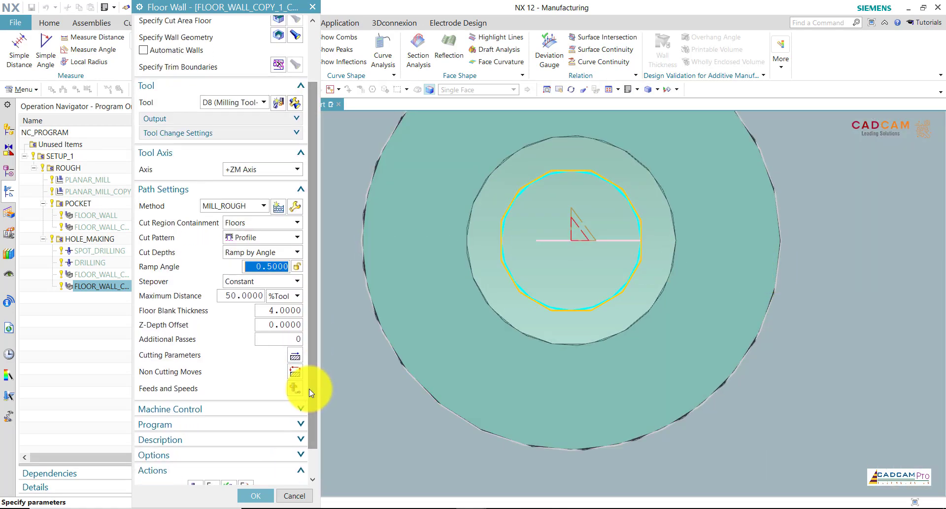
Shorten FLOOR_WALL_COPY_1_COPY's open-area engage length from 3 mm to 1.5 mm
{"action": "middle_click", "coordinate": [409, 256]}
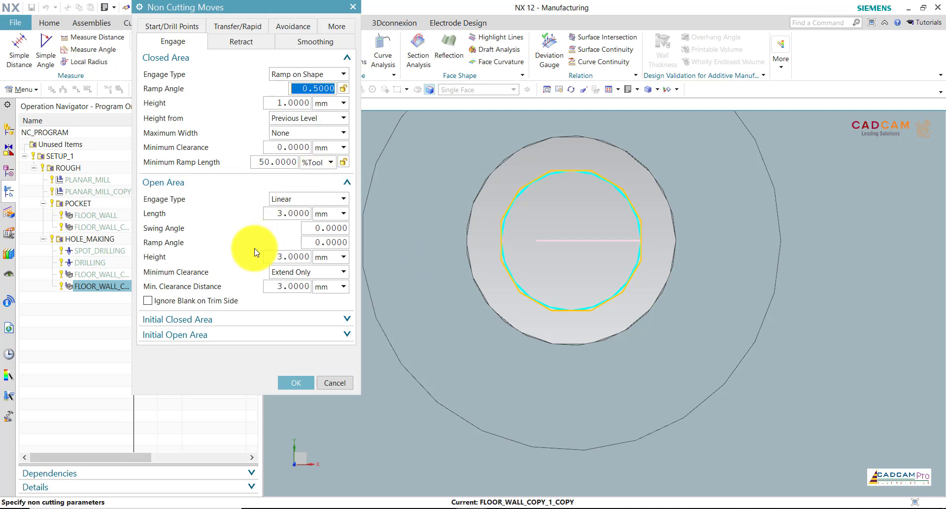
{"action": "left_click", "coordinate": [222, 321]}
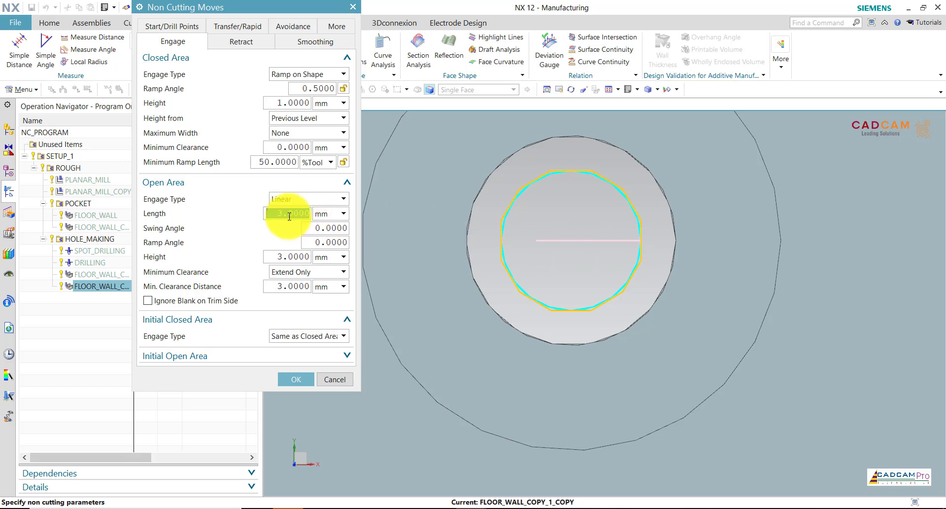
{"action": "type", "text": "5"}
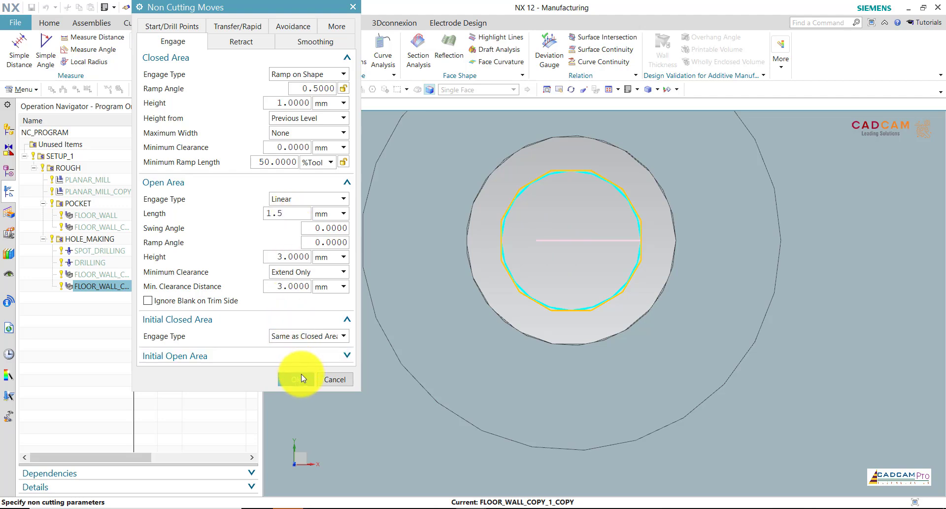
{"action": "left_click", "coordinate": [303, 380]}
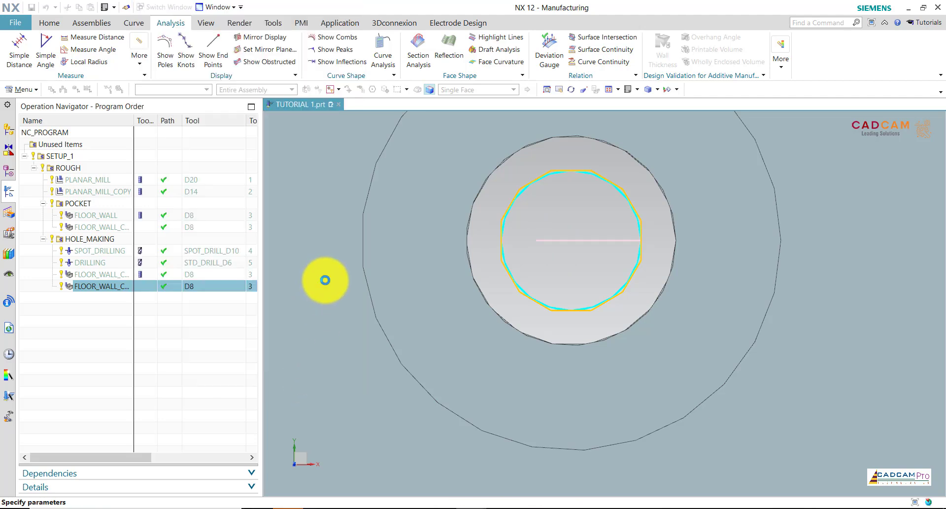
Accept the FLOOR_WALL_COPY_1_COPY operation and close its settings
{"action": "left_click", "coordinate": [280, 450]}
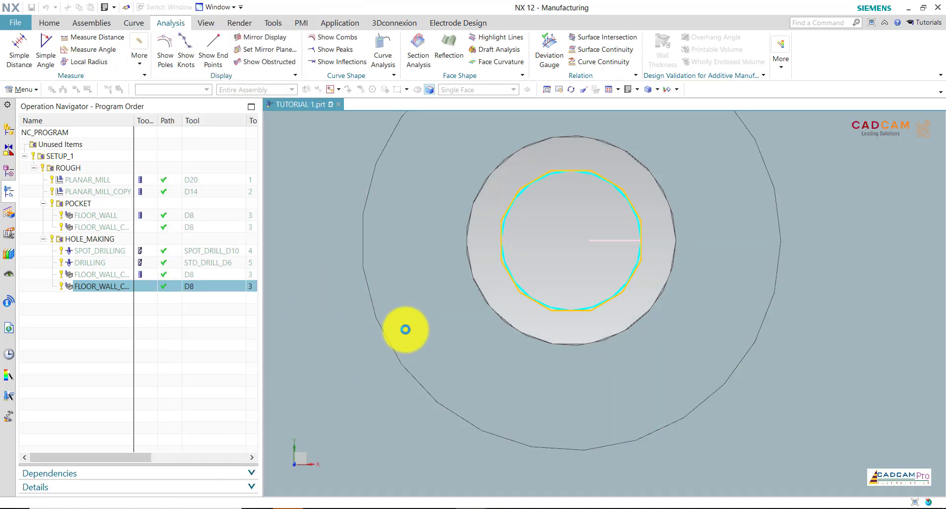
{"action": "scroll", "coordinate": [539, 250], "scroll_direction": "down", "scroll_amount": 1}
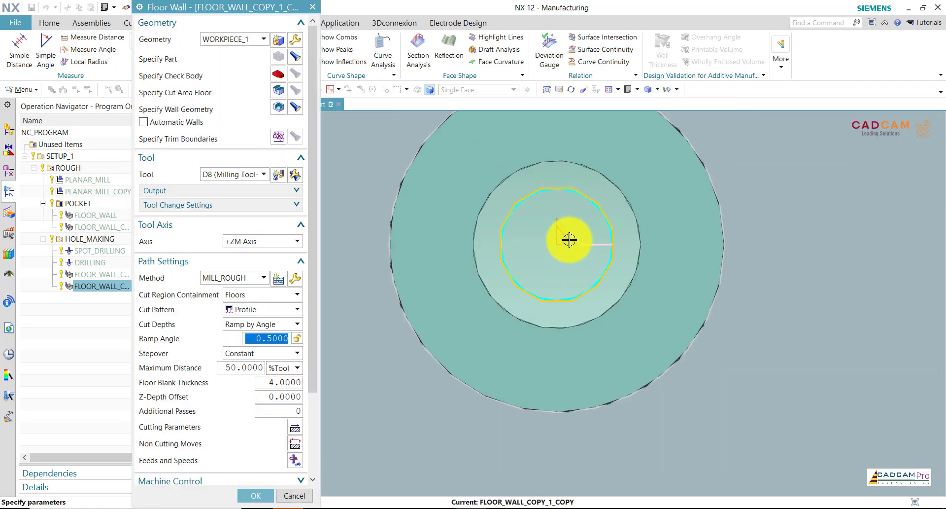
{"action": "scroll", "coordinate": [567, 238], "scroll_direction": "up", "scroll_amount": 3}
{"action": "scroll", "coordinate": [568, 238], "scroll_direction": "down", "scroll_amount": 1}
{"action": "scroll", "coordinate": [568, 238], "scroll_direction": "down", "scroll_amount": 2}
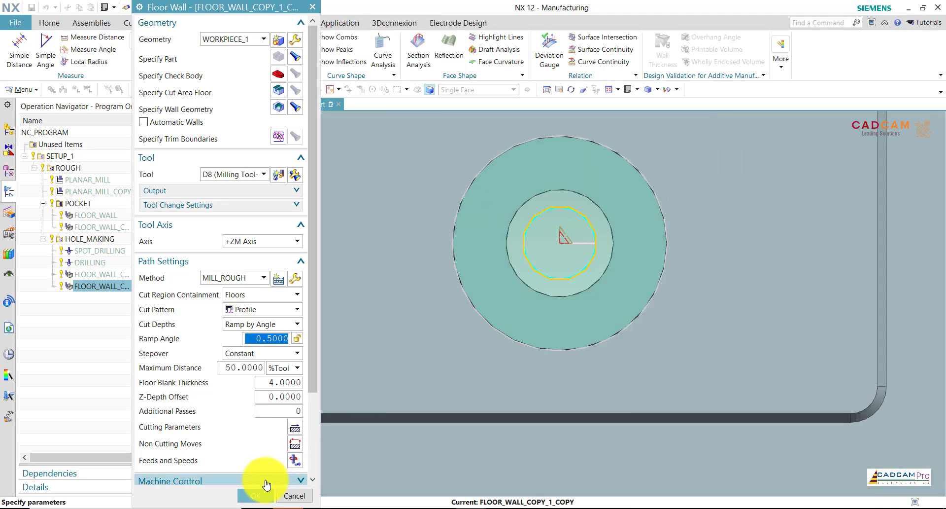
{"action": "left_click", "coordinate": [259, 495]}
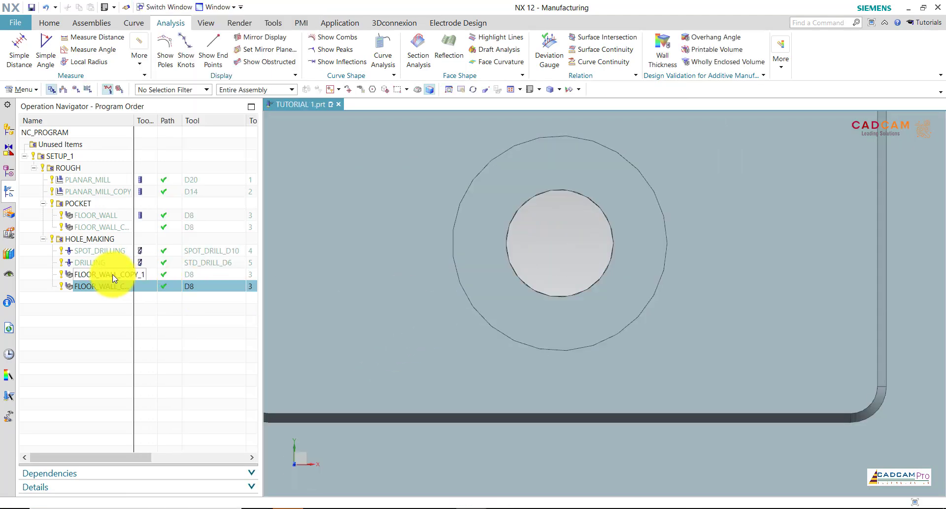
Review the FLOOR_WALL_COPY_1 and last operation toolpaths from an oblique view, then clear them
{"action": "left_click", "coordinate": [112, 274]}
{"action": "scroll", "coordinate": [708, 335], "scroll_direction": "down", "scroll_amount": 3}
{"action": "scroll", "coordinate": [562, 307], "scroll_direction": "down", "scroll_amount": 2}
{"action": "scroll", "coordinate": [530, 281], "scroll_direction": "up", "scroll_amount": 3}
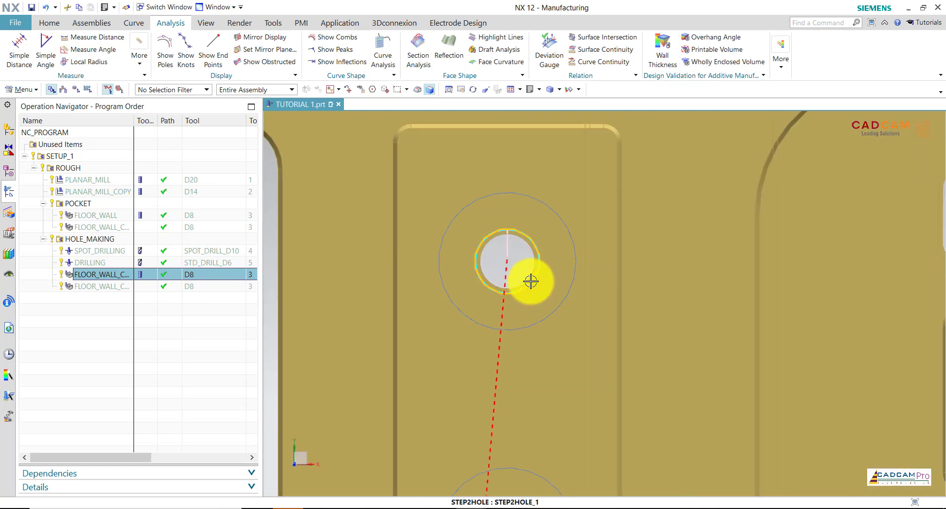
{"action": "scroll", "coordinate": [530, 281], "scroll_direction": "up", "scroll_amount": 3}
{"action": "scroll", "coordinate": [439, 234], "scroll_direction": "down", "scroll_amount": 3}
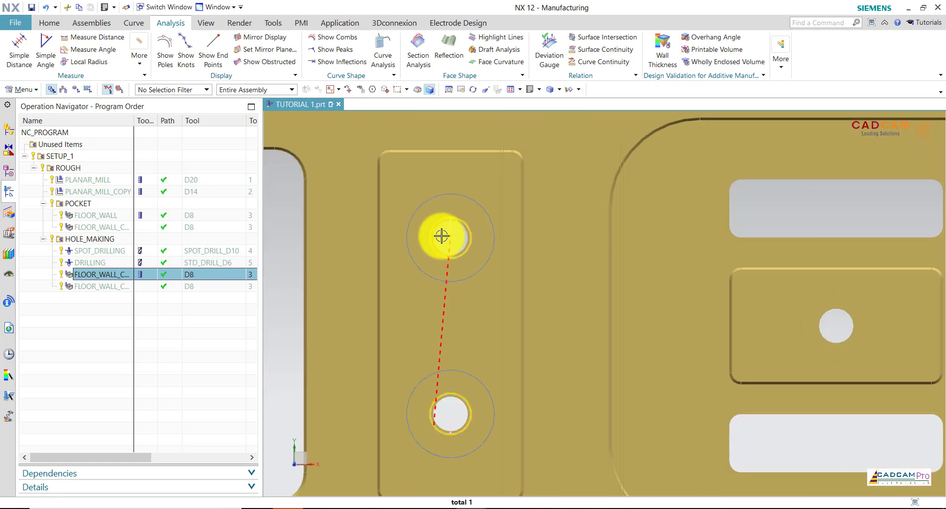
{"action": "scroll", "coordinate": [443, 220], "scroll_direction": "down", "scroll_amount": 2}
{"action": "scroll", "coordinate": [443, 220], "scroll_direction": "down", "scroll_amount": 1}
{"action": "key", "text": "Escape"}
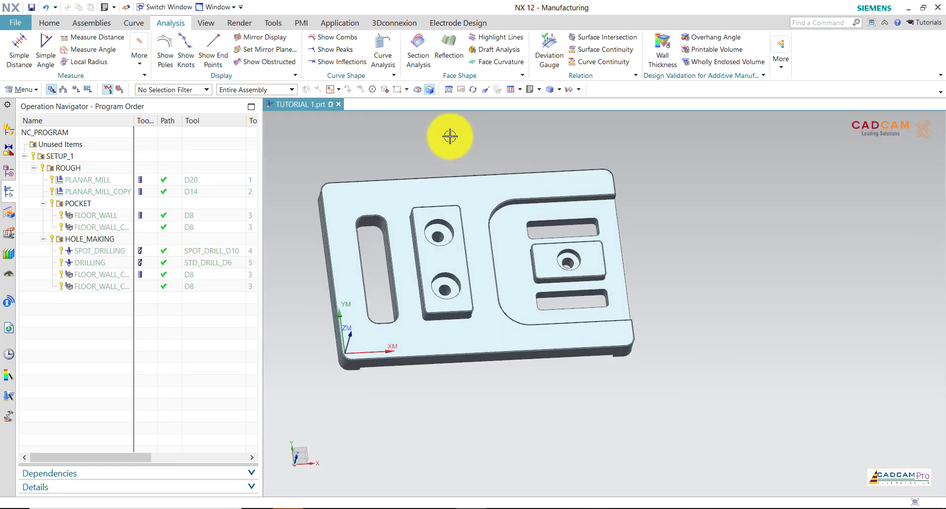
{"action": "middle_click_drag", "start_coordinate": [450, 136], "coordinate": [213, 255]}
{"action": "left_click", "coordinate": [118, 286]}
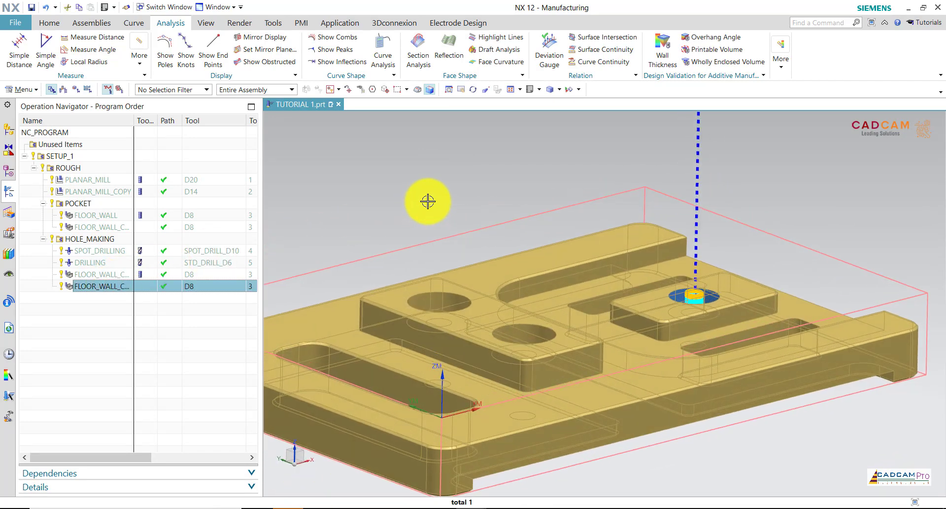
{"action": "left_click", "coordinate": [427, 201]}
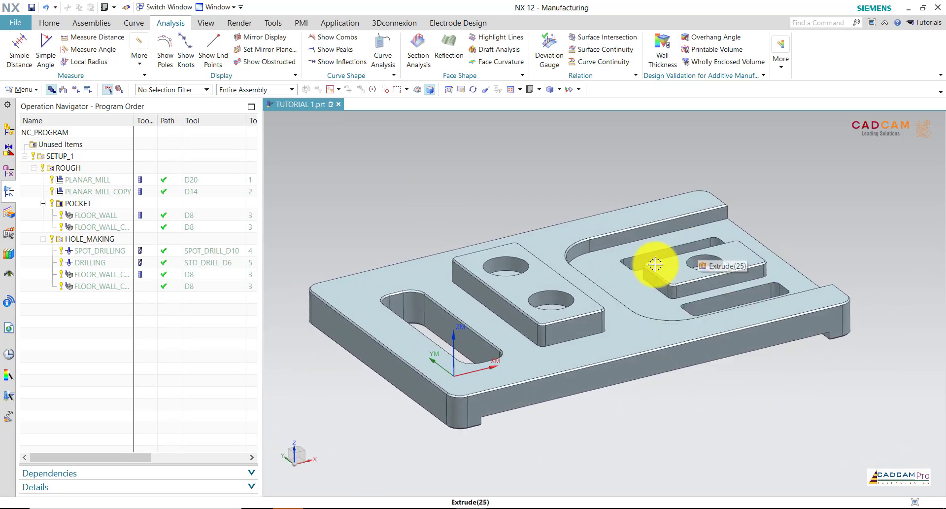
Check the drilling and floor-wall toolpaths, then clear the display and return to trimetric view
{"action": "left_click", "coordinate": [91, 240]}
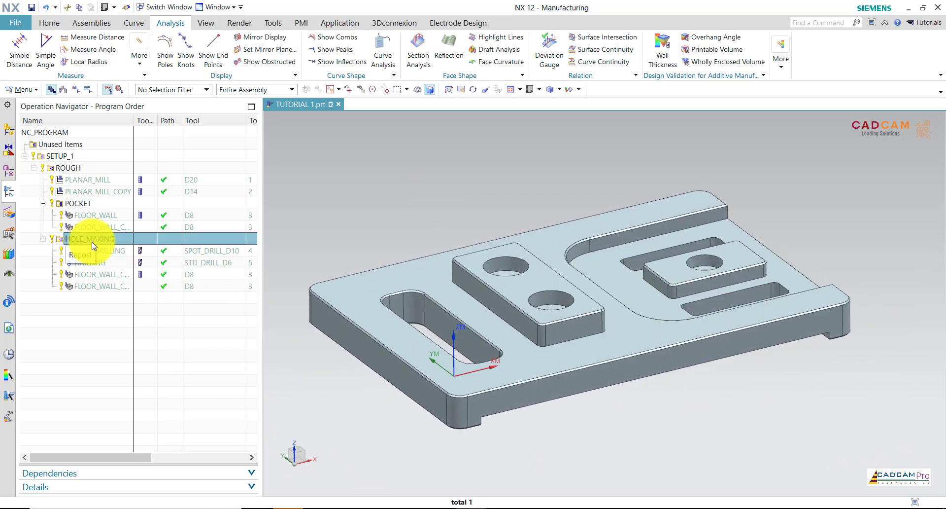
{"action": "left_click", "coordinate": [100, 251]}
{"action": "left_click", "coordinate": [100, 262]}
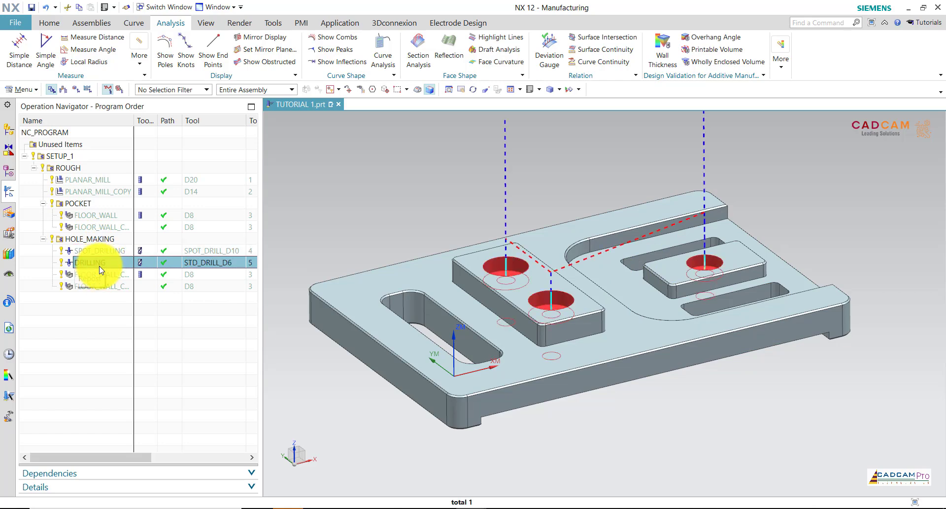
{"action": "left_click", "coordinate": [94, 274]}
{"action": "left_click", "coordinate": [98, 286]}
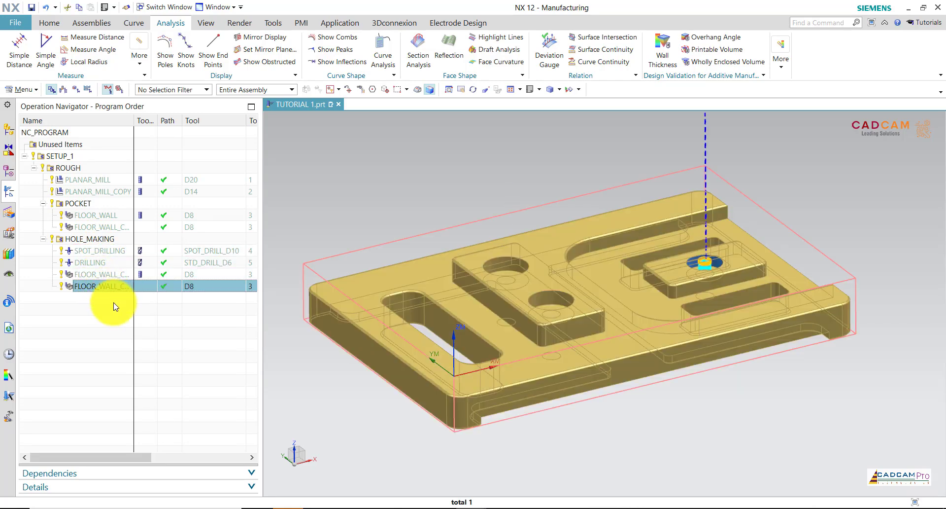
{"action": "left_click", "coordinate": [385, 208]}
{"action": "left_click", "coordinate": [97, 216]}
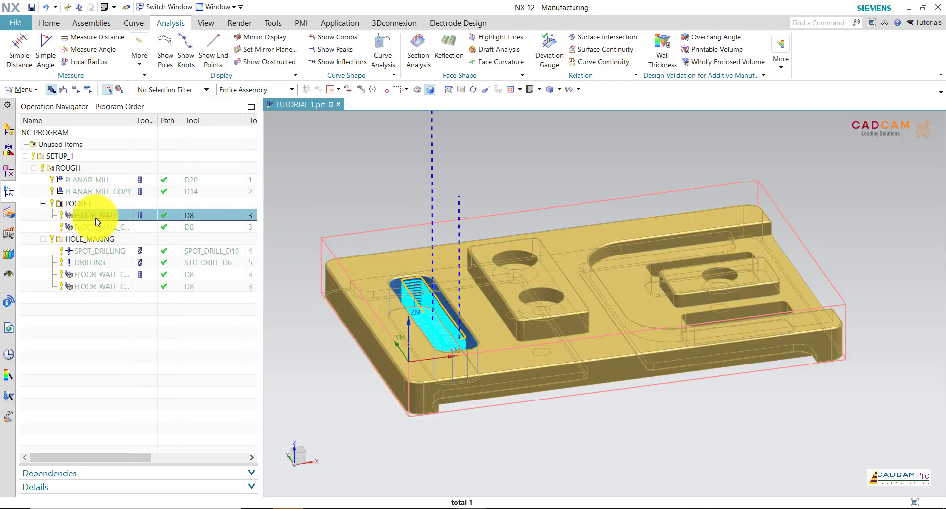
{"action": "left_click", "coordinate": [95, 227]}
{"action": "middle_click_drag", "start_coordinate": [351, 185], "coordinate": [353, 186]}
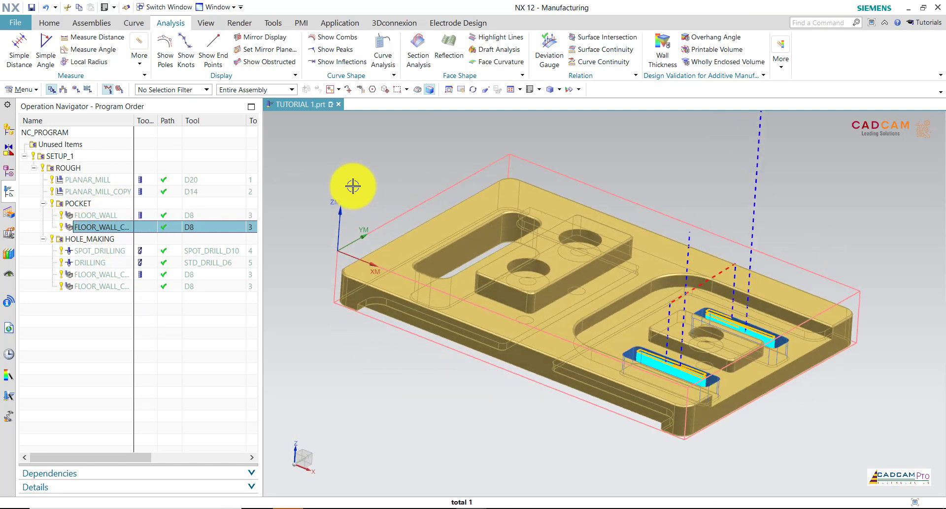
{"action": "left_click", "coordinate": [315, 169]}
{"action": "key", "text": "Home"}
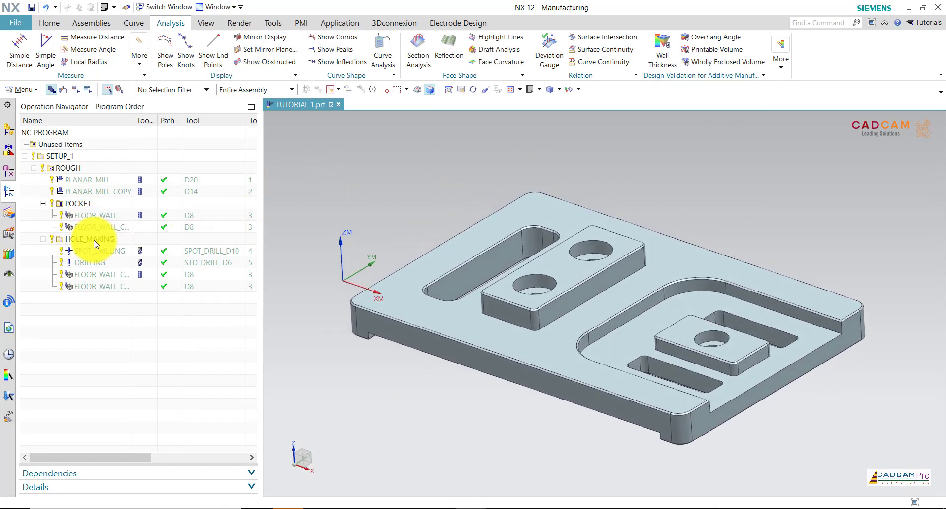
Insert a FINISH program group under SETUP_1 with default settings
{"action": "right_click", "coordinate": [60, 155]}
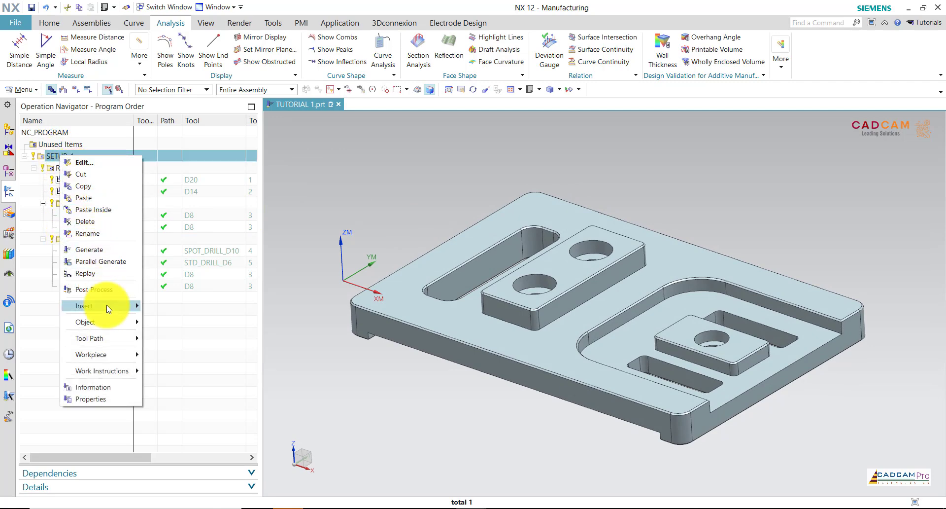
{"action": "mouse_move", "coordinate": [85, 306]}
{"action": "left_click", "coordinate": [182, 320]}
{"action": "type", "text": "FINISH"}
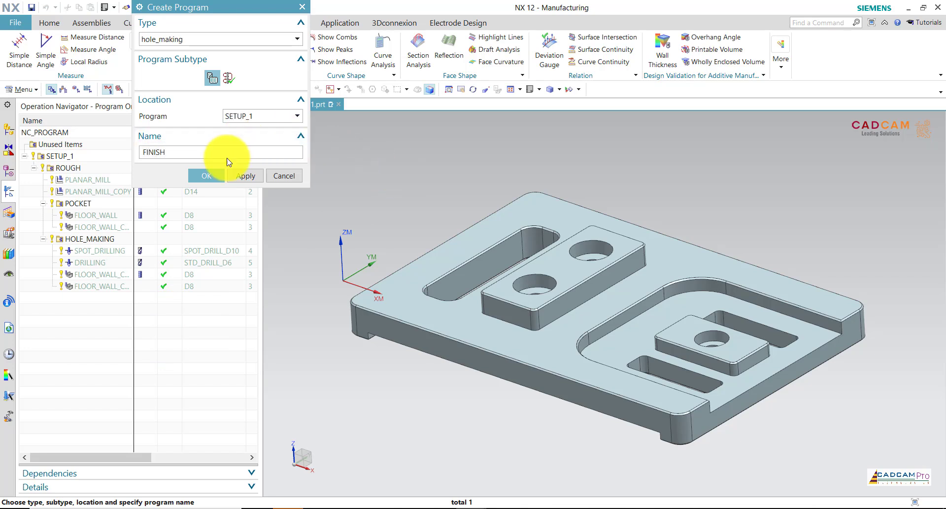
{"action": "left_click", "coordinate": [211, 177]}
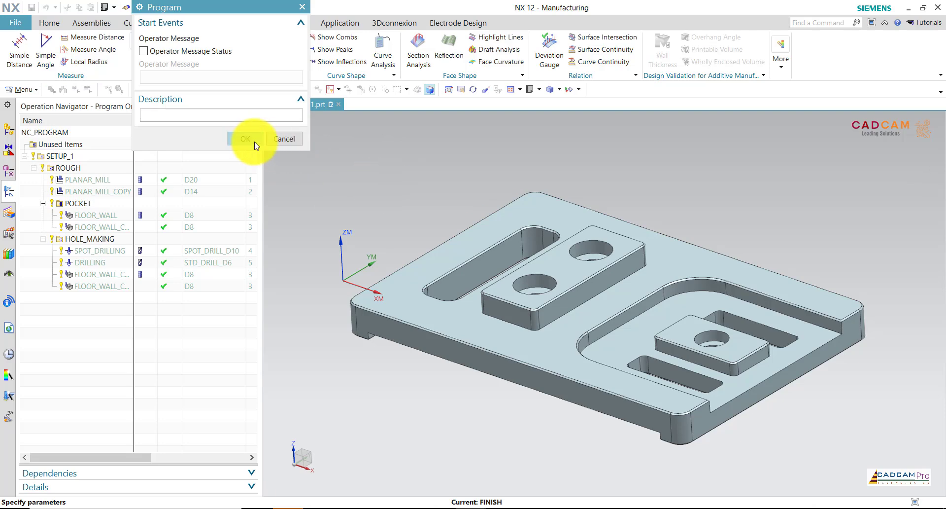
{"action": "left_click", "coordinate": [249, 140]}
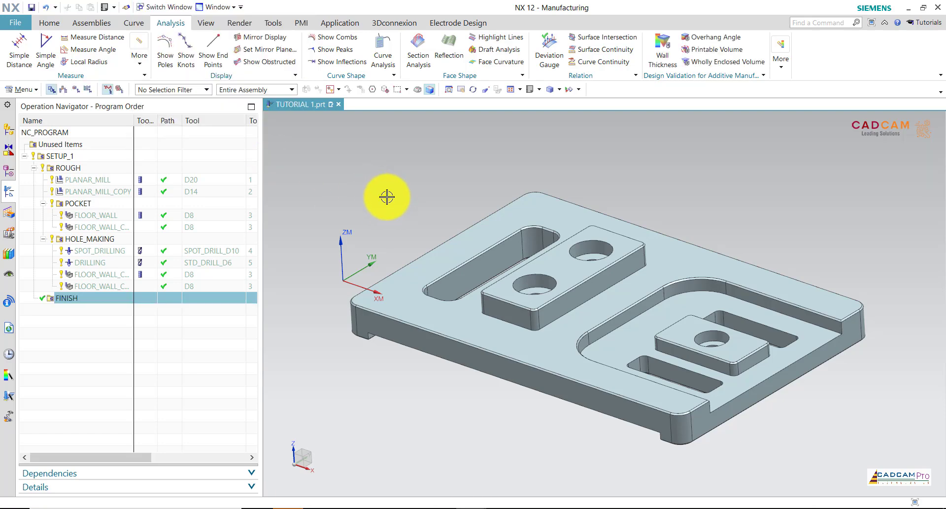
Orbit and zoom the part to inspect it from several angles
{"action": "middle_click_drag", "start_coordinate": [394, 205], "coordinate": [403, 199]}
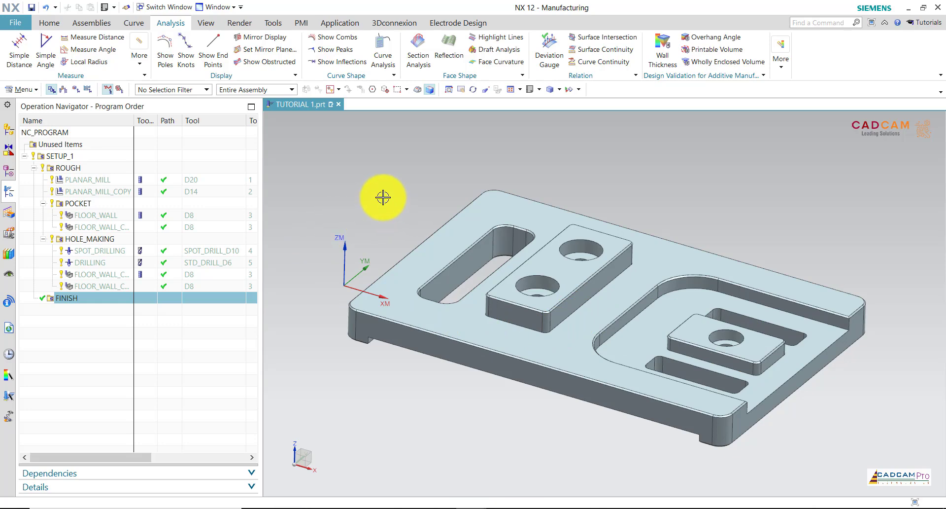
{"action": "middle_click_drag", "start_coordinate": [383, 197], "coordinate": [442, 196]}
{"action": "middle_click_drag", "start_coordinate": [428, 205], "coordinate": [423, 206]}
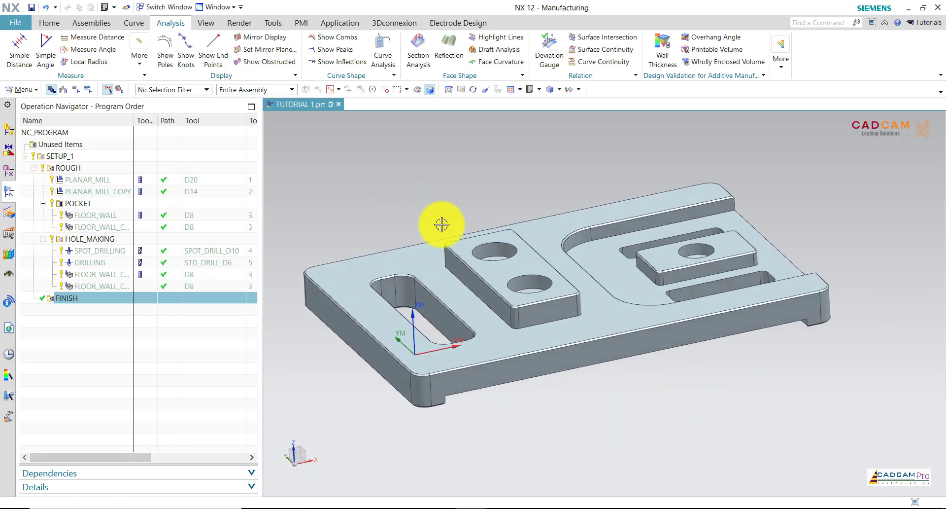
{"action": "scroll", "coordinate": [423, 296], "scroll_direction": "up", "scroll_amount": 2}
{"action": "scroll", "coordinate": [423, 345], "scroll_direction": "up", "scroll_amount": 2}
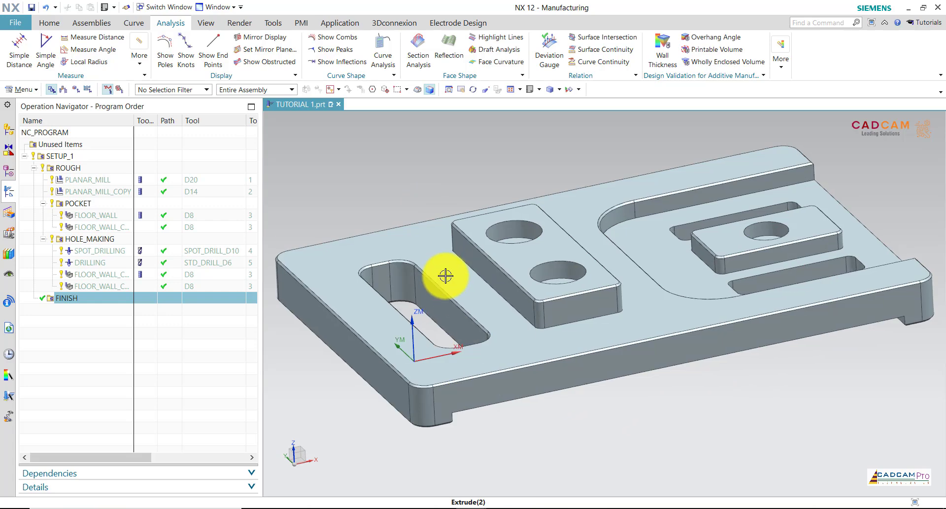
{"action": "middle_click_drag", "start_coordinate": [439, 274], "coordinate": [784, 254]}
{"action": "key", "text": "Home"}
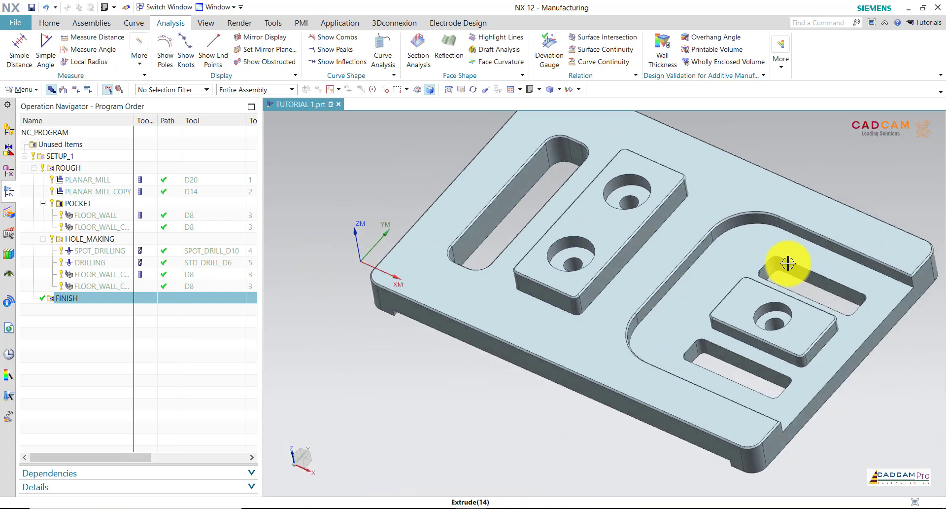
{"action": "scroll", "coordinate": [786, 262], "scroll_direction": "up", "scroll_amount": 3}
{"action": "scroll", "coordinate": [766, 239], "scroll_direction": "up", "scroll_amount": 3}
{"action": "scroll", "coordinate": [329, 143], "scroll_direction": "up", "scroll_amount": 2}
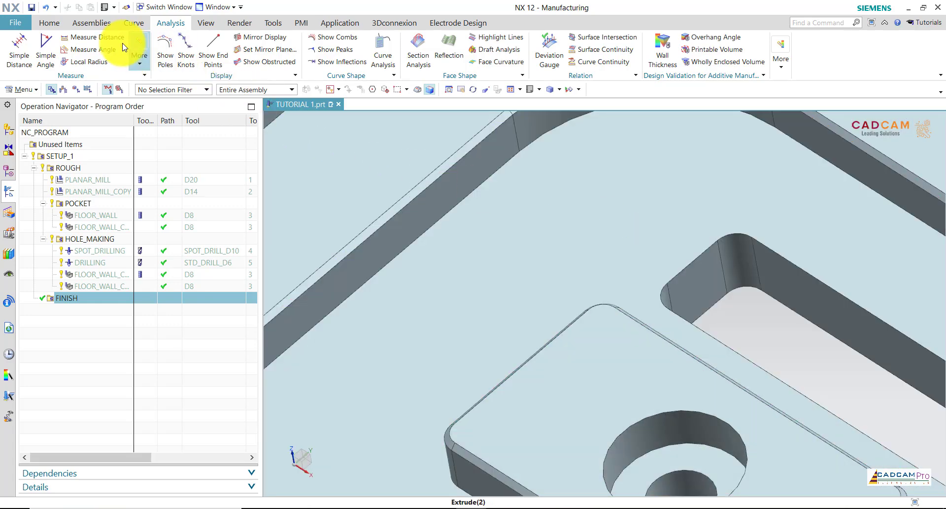
Measure the pocket corner fillet radius as 2 mm with Simple Radius
{"action": "left_click", "coordinate": [139, 57]}
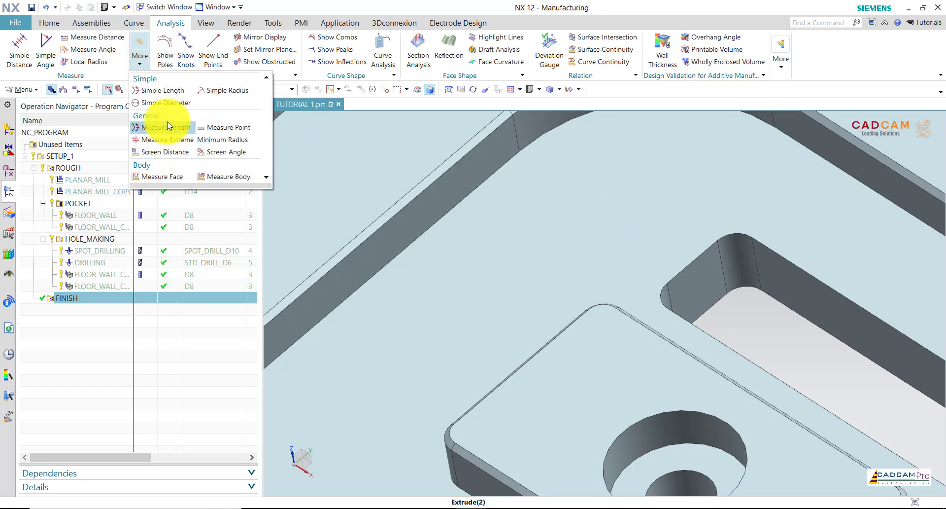
{"action": "left_click", "coordinate": [225, 91]}
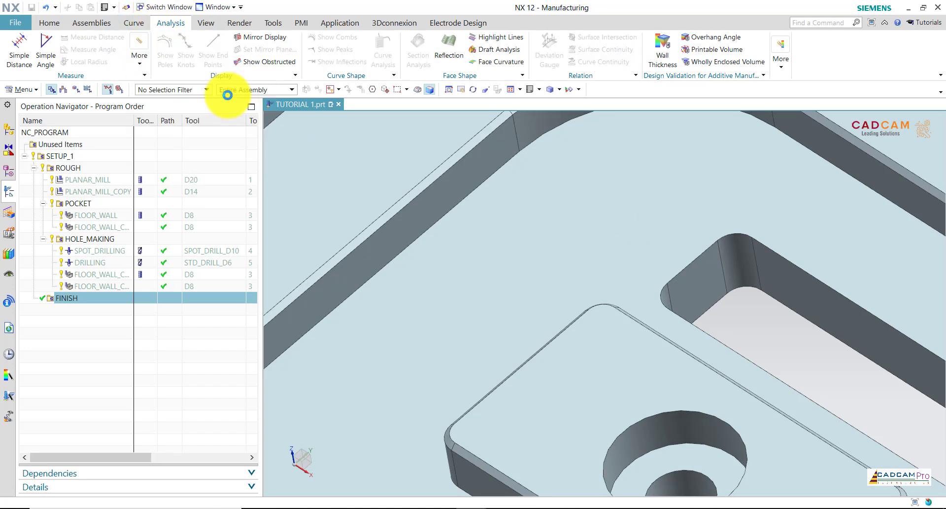
{"action": "left_click", "coordinate": [743, 232]}
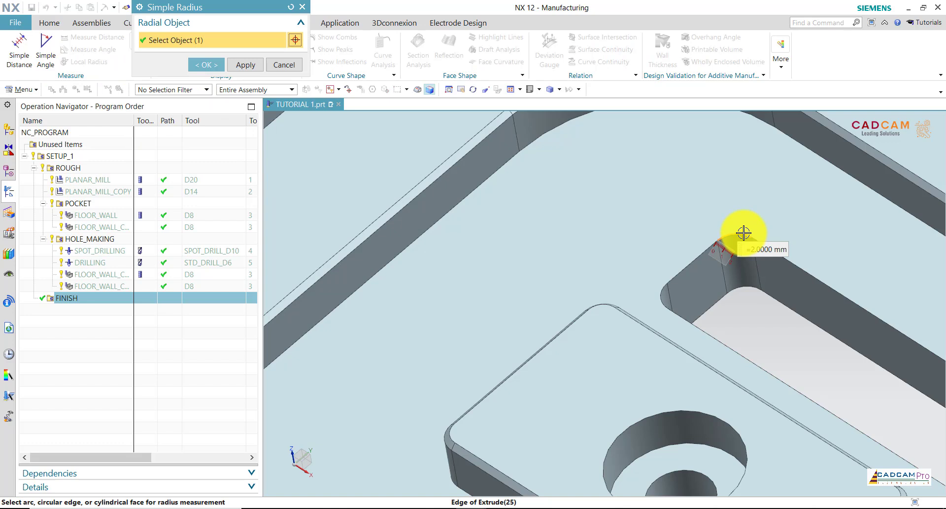
{"action": "scroll", "coordinate": [765, 229], "scroll_direction": "up", "scroll_amount": 3}
{"action": "scroll", "coordinate": [766, 229], "scroll_direction": "up", "scroll_amount": 2}
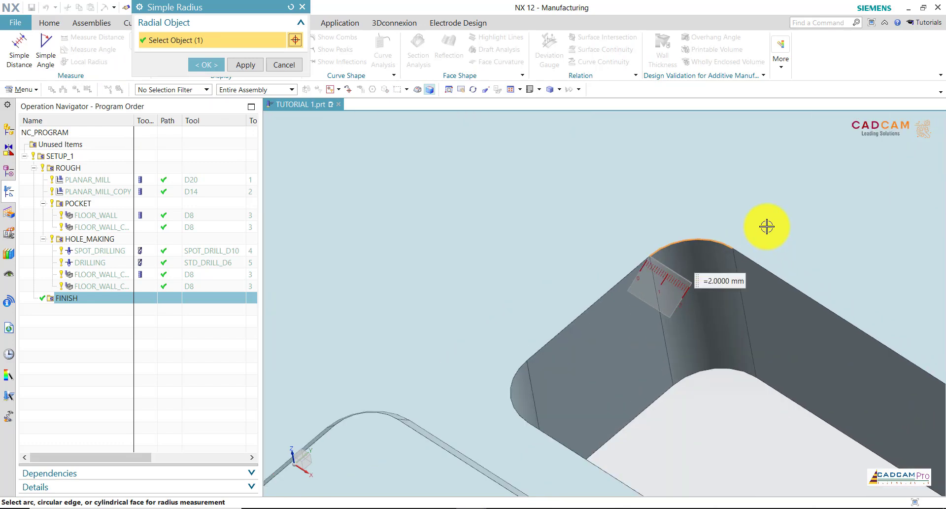
{"action": "scroll", "coordinate": [690, 235], "scroll_direction": "down", "scroll_amount": 3}
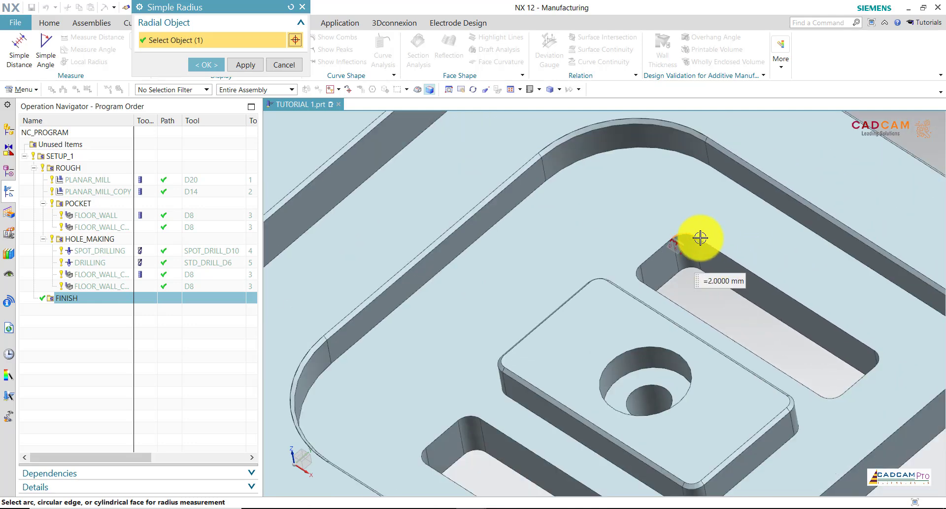
{"action": "scroll", "coordinate": [699, 232], "scroll_direction": "down", "scroll_amount": 2}
{"action": "scroll", "coordinate": [699, 232], "scroll_direction": "up", "scroll_amount": 2}
{"action": "middle_click_drag", "start_coordinate": [697, 232], "coordinate": [703, 236]}
{"action": "scroll", "coordinate": [649, 213], "scroll_direction": "up", "scroll_amount": 3}
{"action": "scroll", "coordinate": [648, 213], "scroll_direction": "down", "scroll_amount": 2}
{"action": "middle_click_drag", "start_coordinate": [401, 173], "coordinate": [418, 173]}
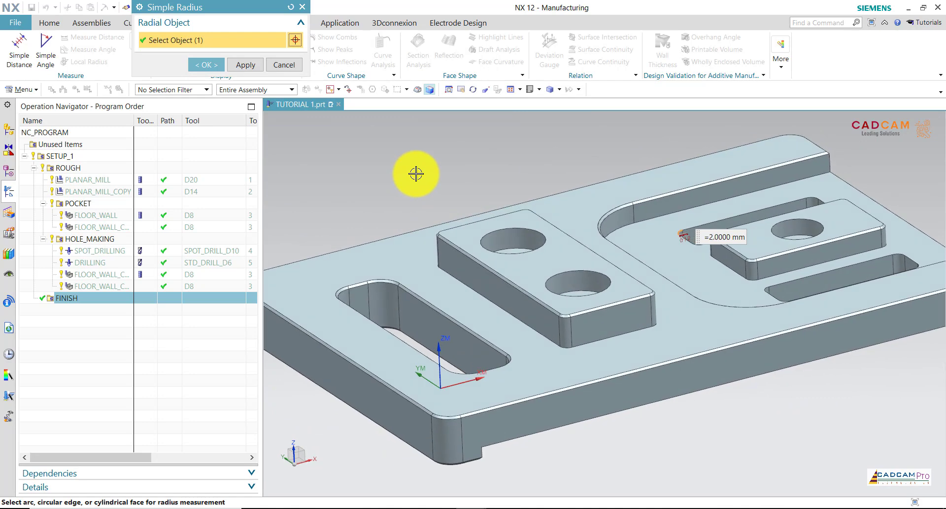
Measure the slot end radius as 5 mm and close the measurement
{"action": "left_click", "coordinate": [245, 64]}
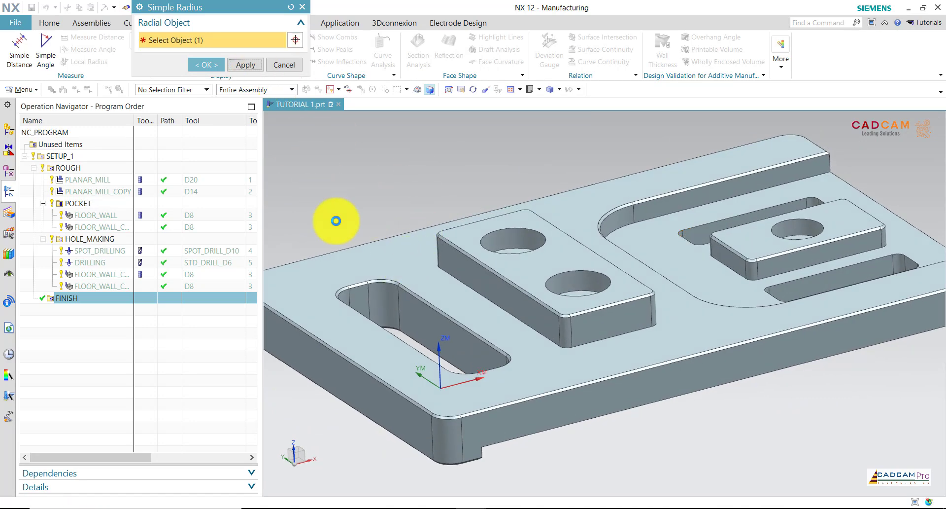
{"action": "left_click", "coordinate": [390, 283]}
{"action": "scroll", "coordinate": [382, 286], "scroll_direction": "up", "scroll_amount": 2}
{"action": "scroll", "coordinate": [383, 285], "scroll_direction": "up", "scroll_amount": 1}
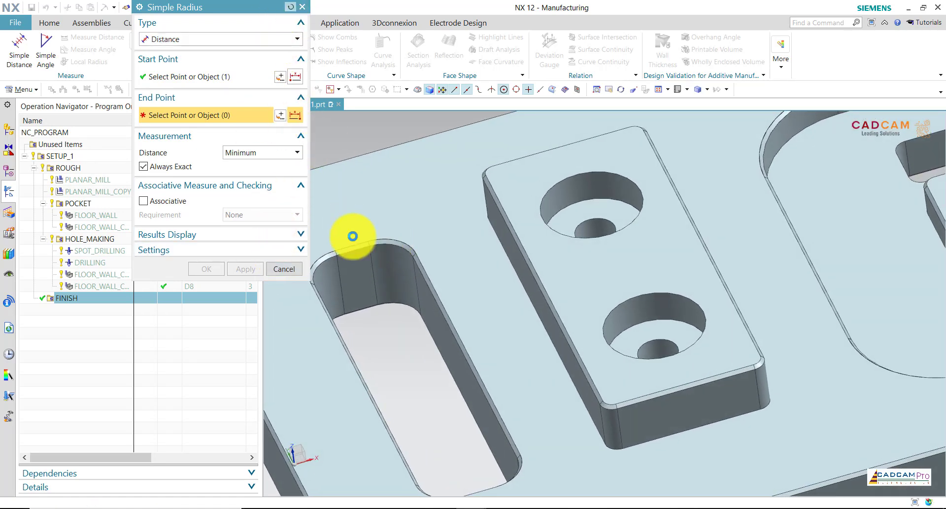
{"action": "left_click", "coordinate": [403, 248]}
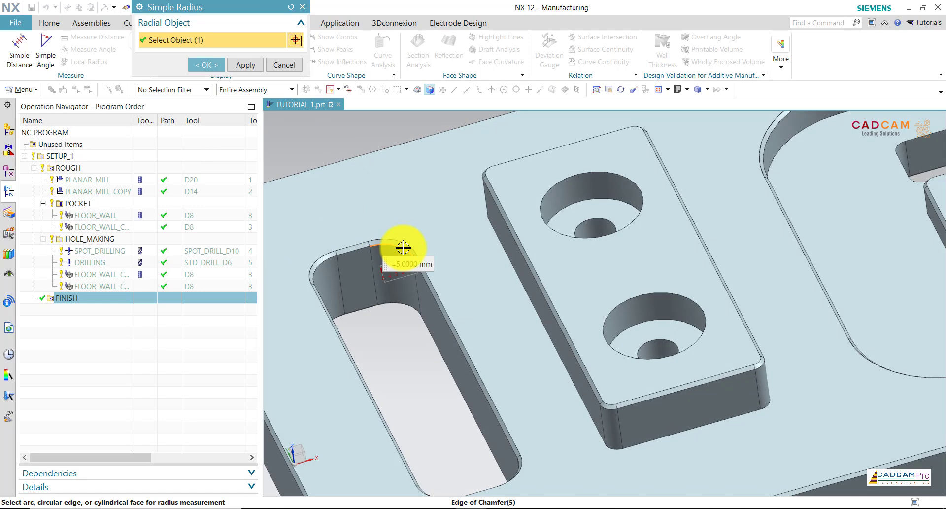
{"action": "scroll", "coordinate": [370, 236], "scroll_direction": "down", "scroll_amount": 2}
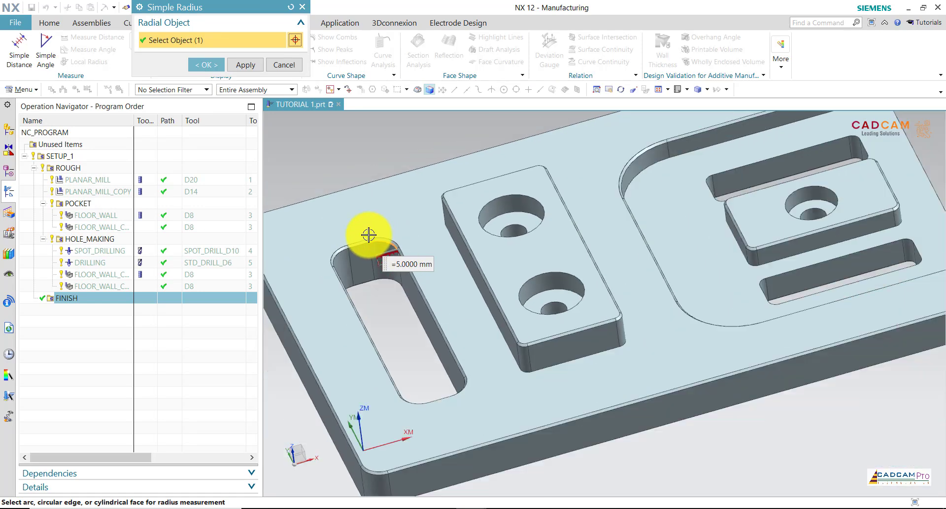
{"action": "middle_click_drag", "start_coordinate": [368, 234], "coordinate": [407, 184]}
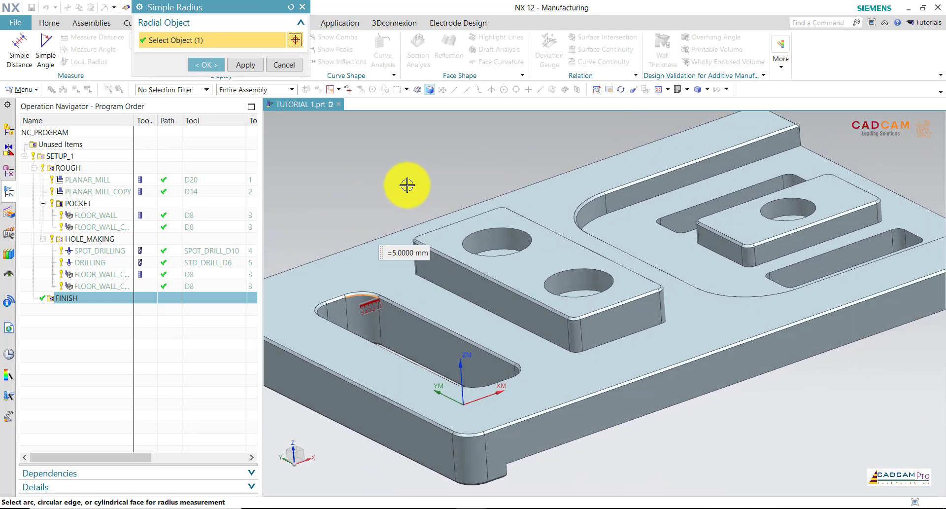
{"action": "left_click", "coordinate": [284, 64]}
{"action": "middle_click_drag", "start_coordinate": [419, 199], "coordinate": [428, 202]}
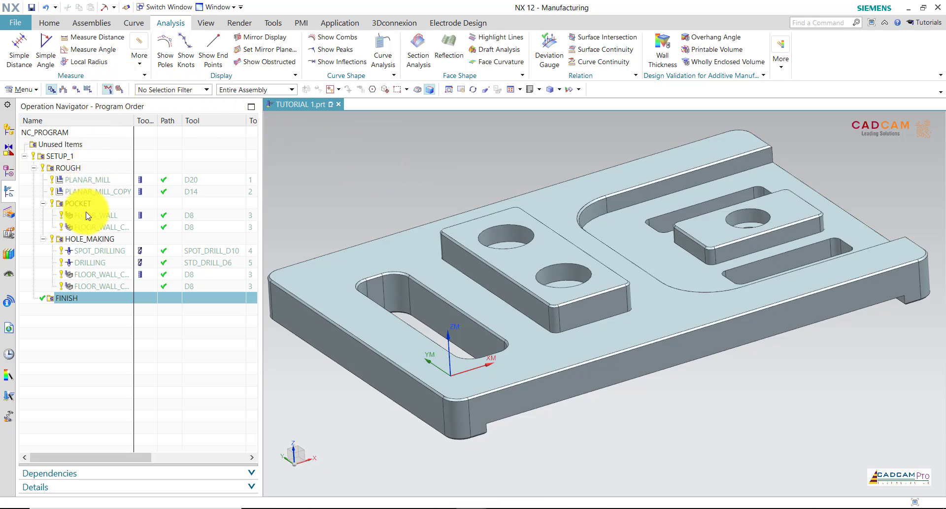
{"action": "left_click", "coordinate": [49, 23]}
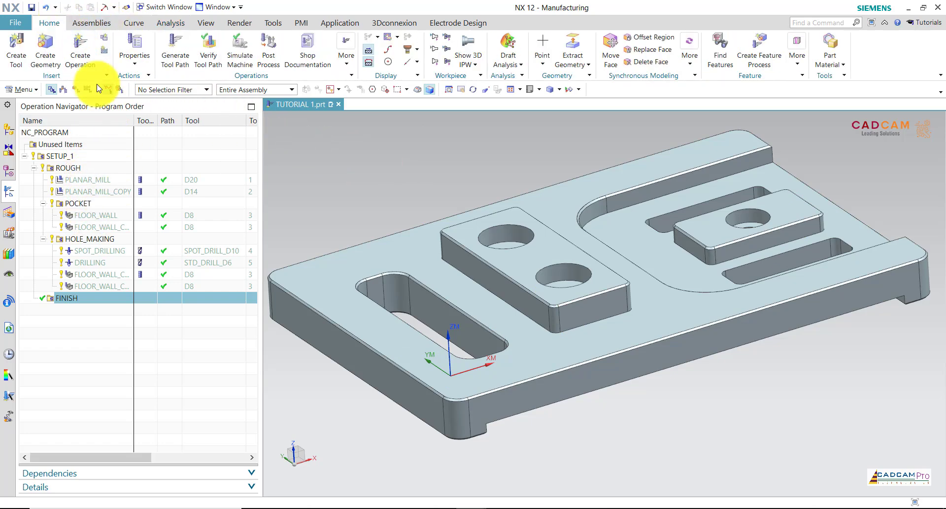
Create a mill_planar Planar Profile operation in FINISH with tool D8, WORKPIECE_1 and MILL_FINISH
{"action": "left_click", "coordinate": [80, 50]}
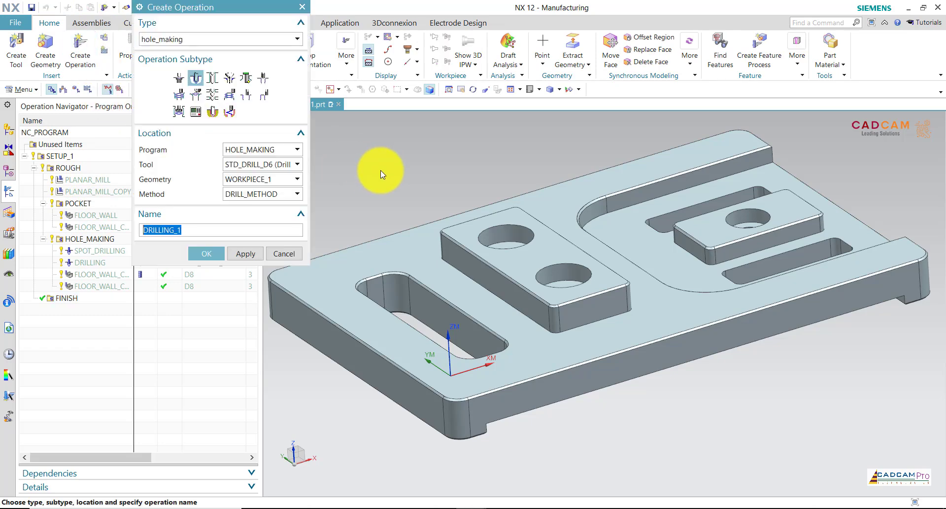
{"action": "left_click", "coordinate": [225, 39]}
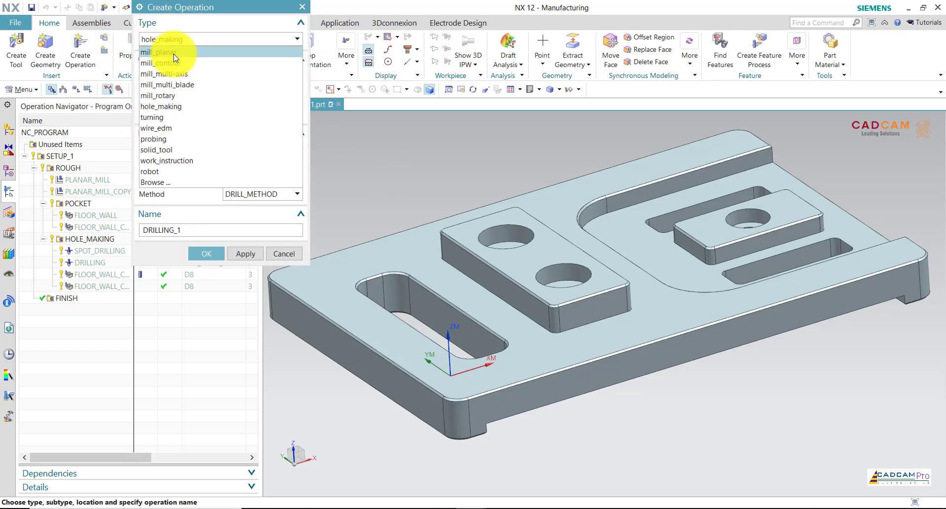
{"action": "key", "text": "Escape"}
{"action": "key", "text": "Escape"}
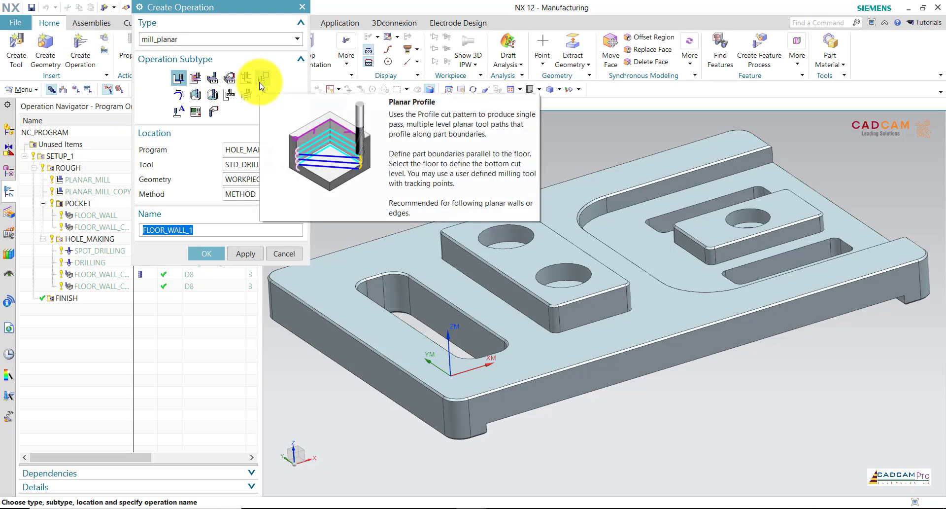
{"action": "left_click", "coordinate": [261, 85]}
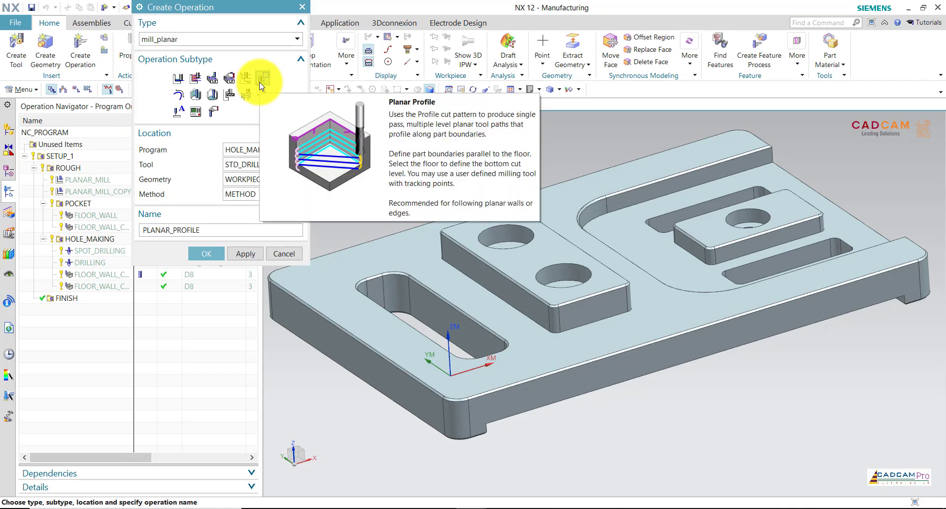
{"action": "left_click", "coordinate": [276, 151]}
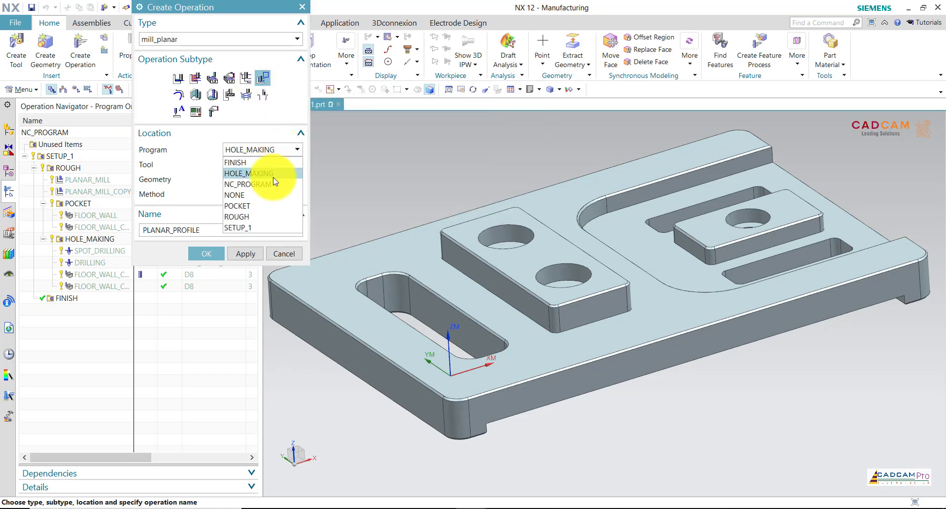
{"action": "left_click", "coordinate": [256, 159]}
{"action": "left_click", "coordinate": [264, 166]}
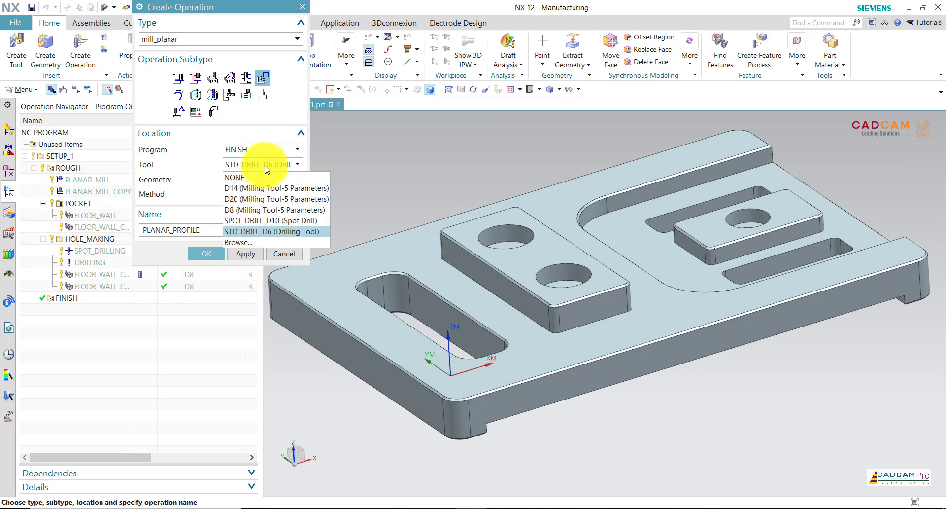
{"action": "left_click", "coordinate": [252, 208]}
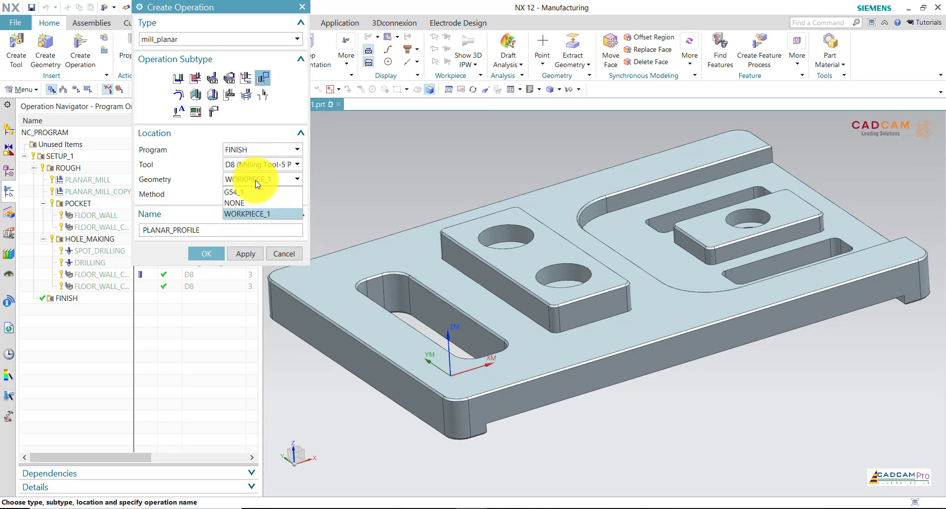
{"action": "left_click", "coordinate": [257, 197]}
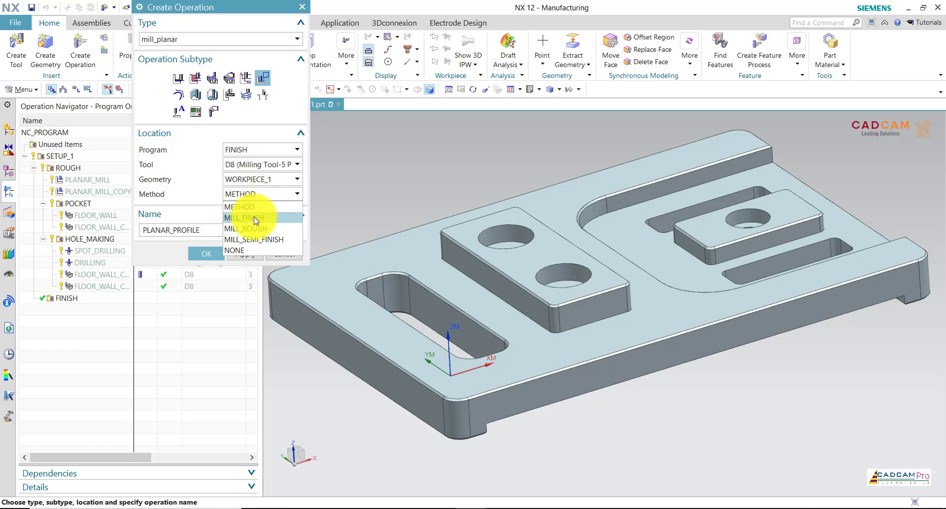
{"action": "left_click", "coordinate": [254, 217]}
Define a closed outside part boundary of 8 tangent curves around the boss base
{"action": "left_click", "coordinate": [224, 250]}
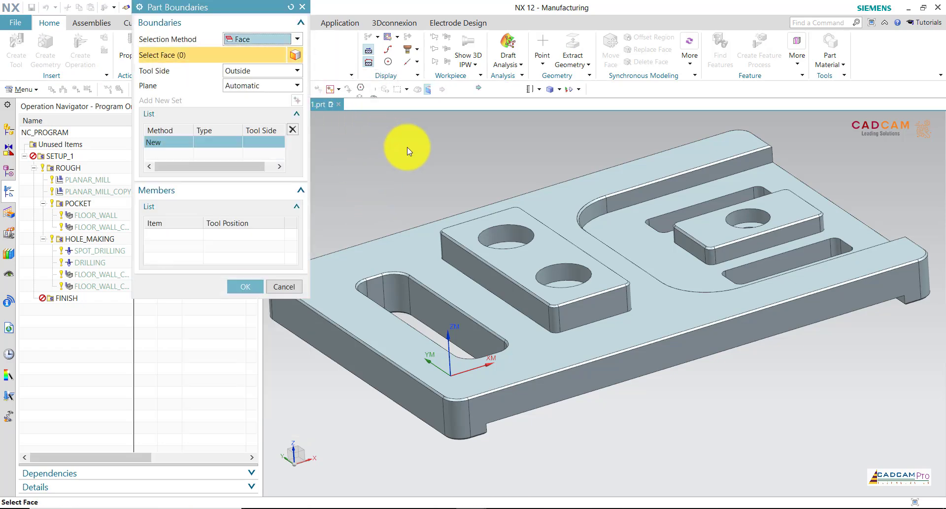
{"action": "left_click", "coordinate": [248, 40]}
{"action": "left_click", "coordinate": [248, 62]}
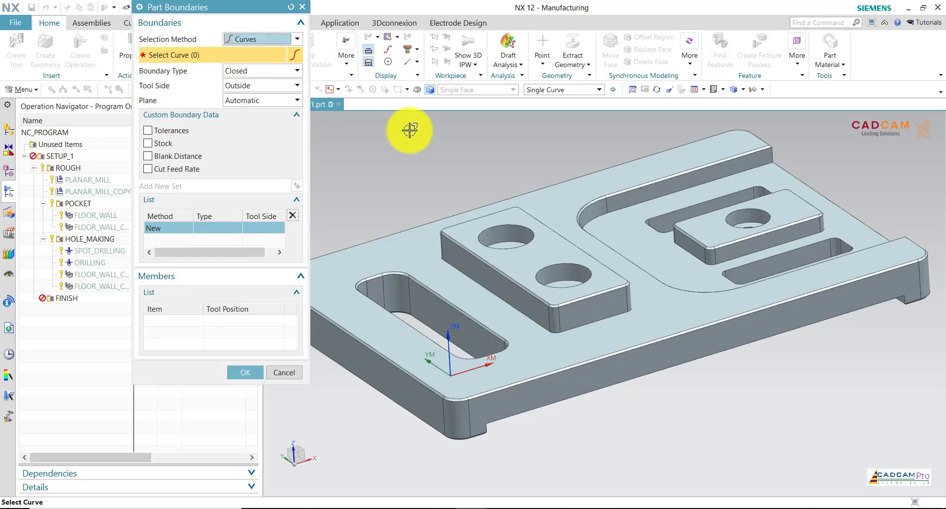
{"action": "scroll", "coordinate": [410, 130], "scroll_direction": "up", "scroll_amount": 1}
{"action": "scroll", "coordinate": [408, 131], "scroll_direction": "up", "scroll_amount": 1}
{"action": "scroll", "coordinate": [420, 131], "scroll_direction": "up", "scroll_amount": 1}
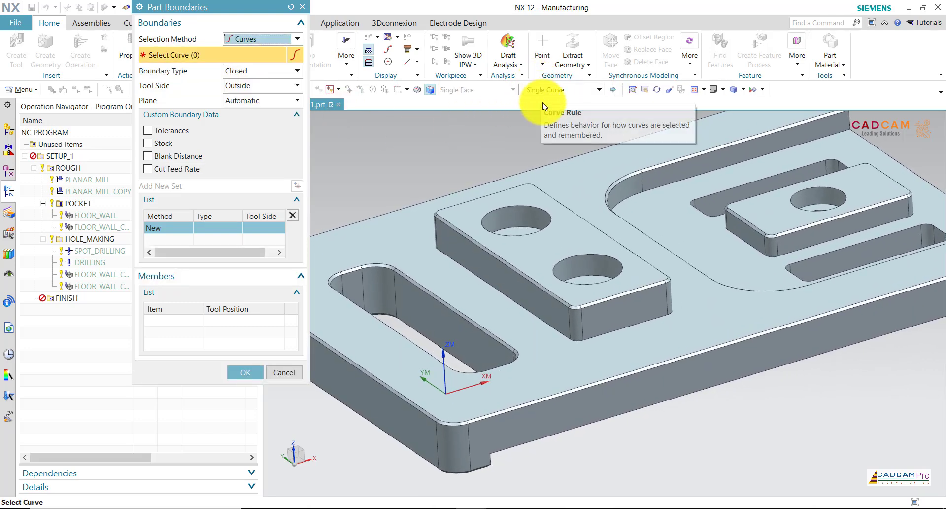
{"action": "left_click", "coordinate": [544, 91]}
{"action": "left_click", "coordinate": [555, 124]}
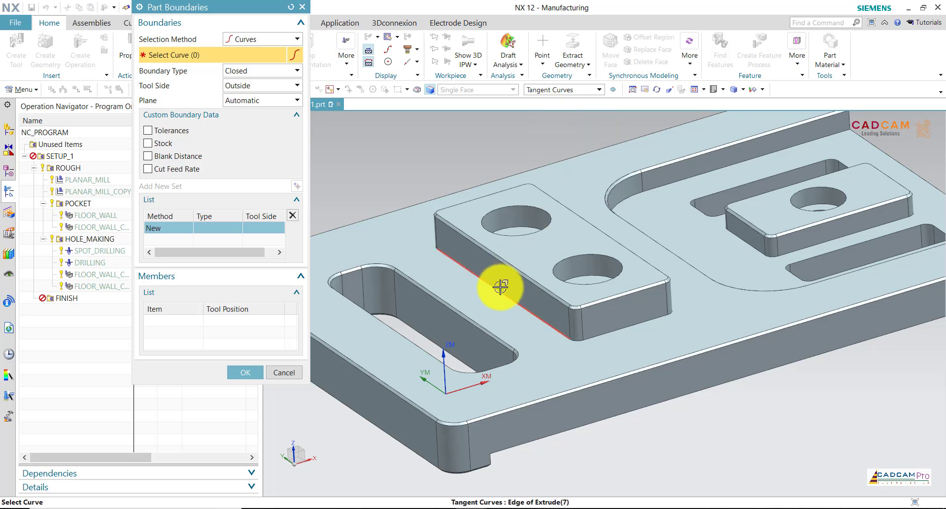
{"action": "left_click", "coordinate": [500, 286]}
{"action": "scroll", "coordinate": [359, 171], "scroll_direction": "up", "scroll_amount": 2}
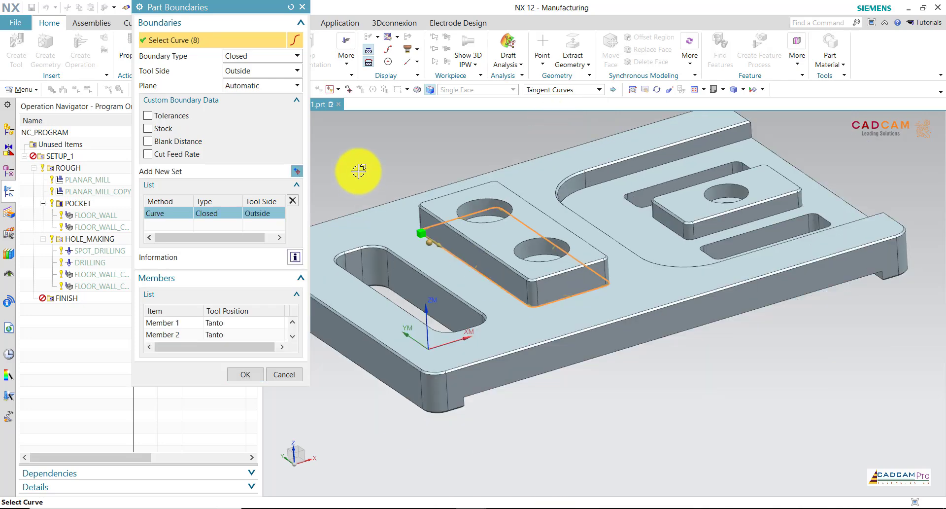
{"action": "scroll", "coordinate": [359, 158], "scroll_direction": "down", "scroll_amount": 2}
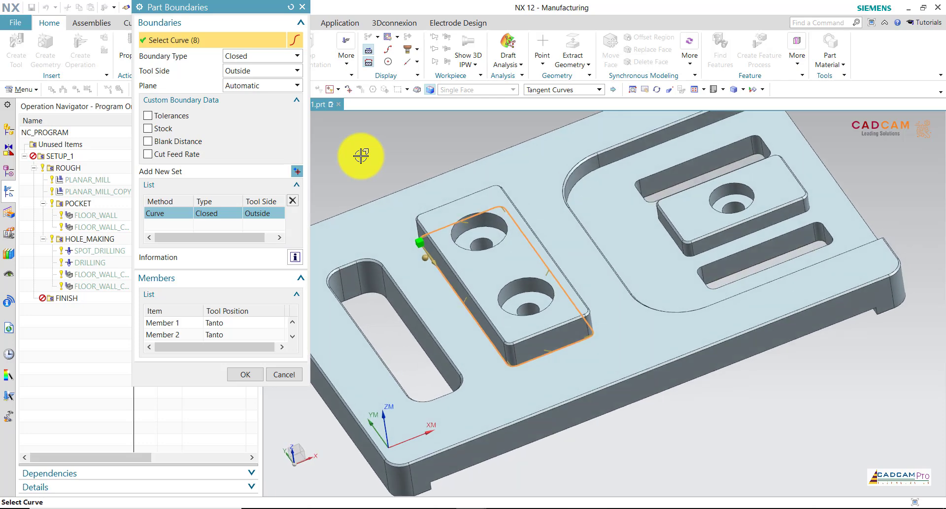
{"action": "scroll", "coordinate": [361, 156], "scroll_direction": "up", "scroll_amount": 1}
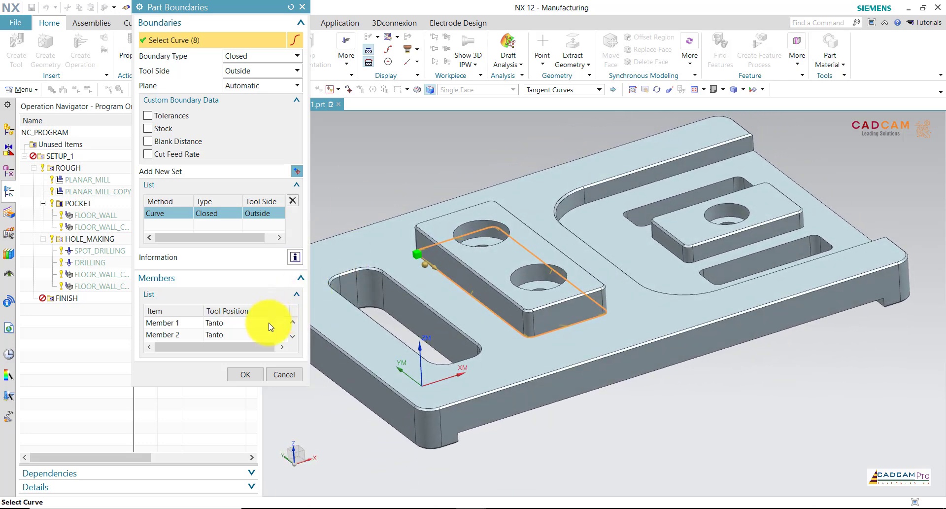
{"action": "left_click", "coordinate": [259, 377]}
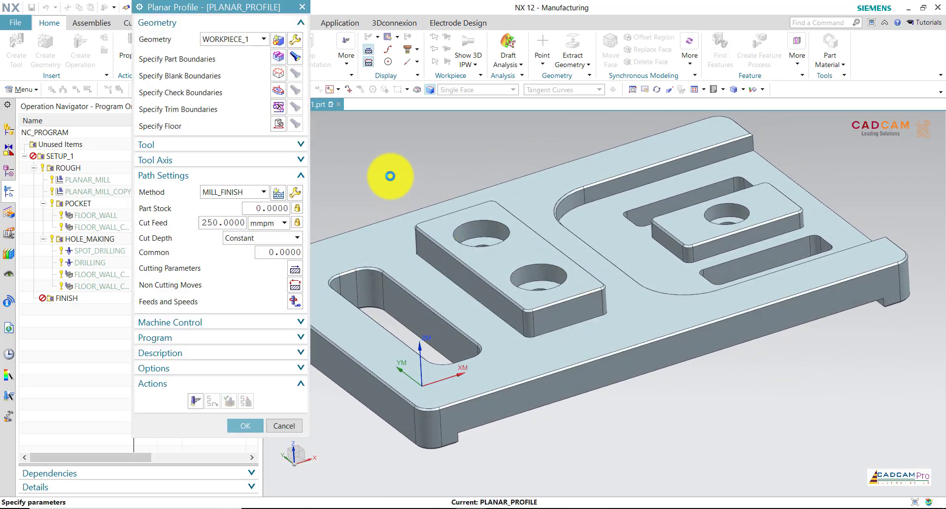
Set the plate's top face as the profile floor
{"action": "left_click", "coordinate": [278, 126]}
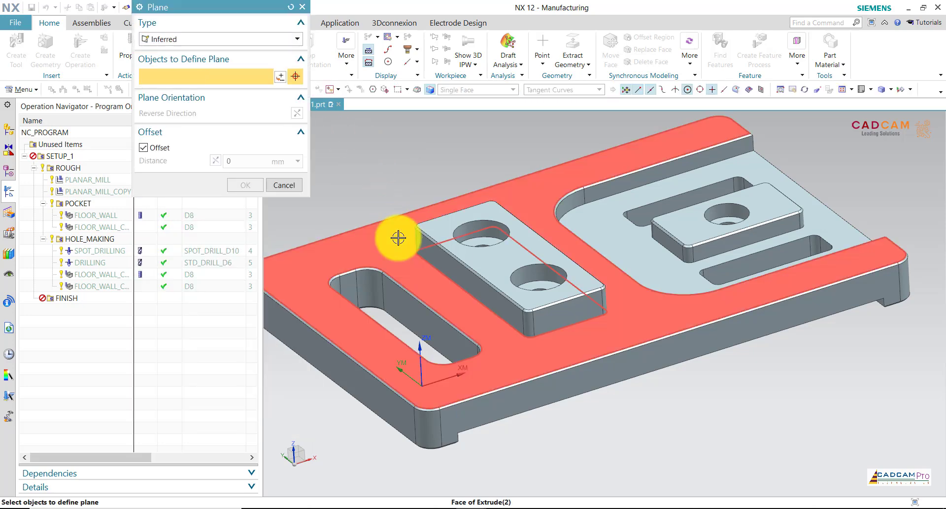
{"action": "left_click", "coordinate": [399, 240]}
{"action": "left_click", "coordinate": [254, 176]}
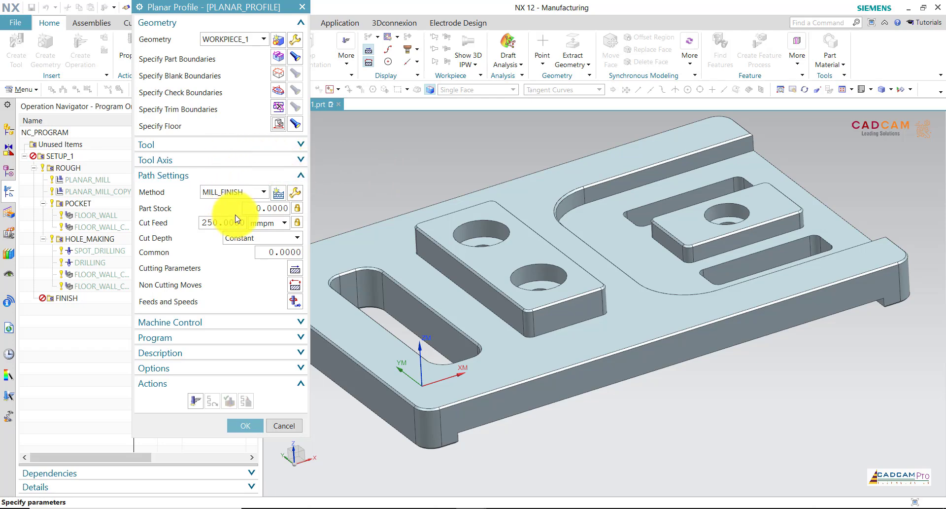
Set cut feed to 500 mmpm and generate the toolpath around the boss
{"action": "left_click", "coordinate": [213, 225]}
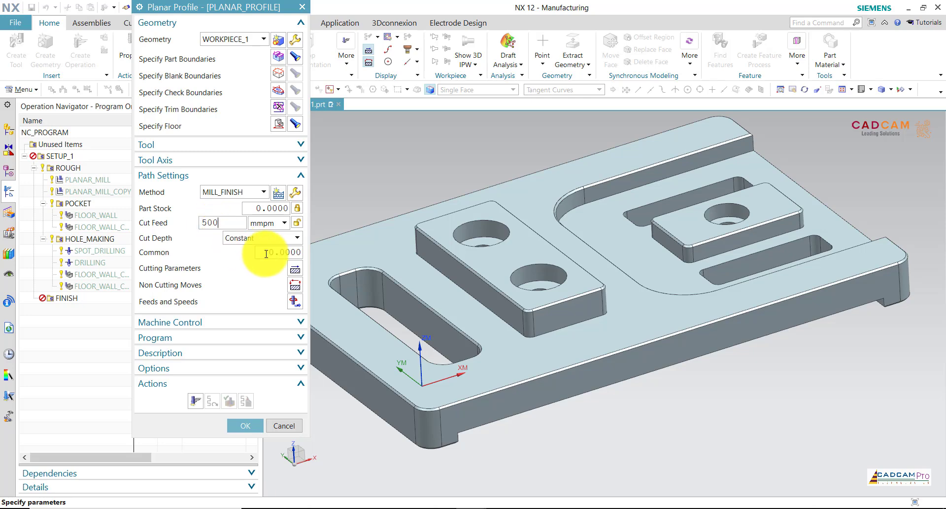
{"action": "left_click", "coordinate": [197, 399]}
{"action": "scroll", "coordinate": [382, 208], "scroll_direction": "up", "scroll_amount": 2}
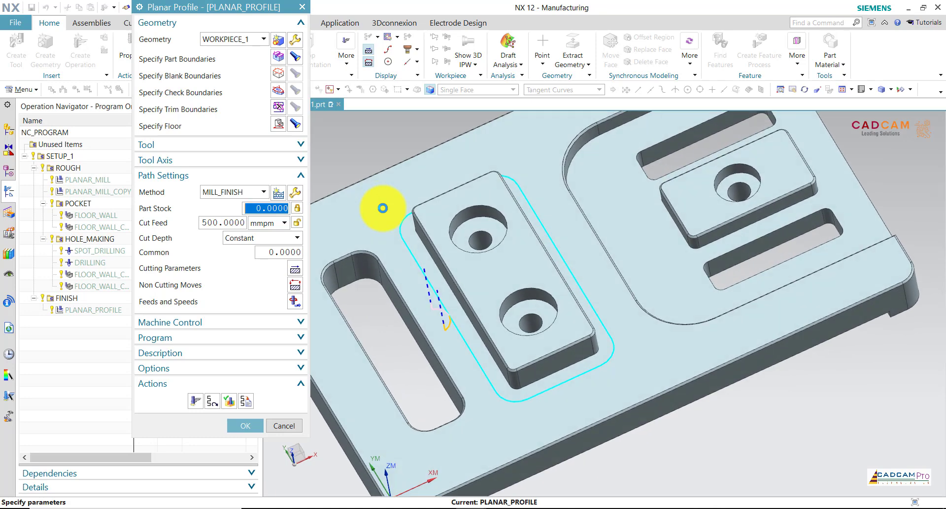
{"action": "scroll", "coordinate": [446, 308], "scroll_direction": "up", "scroll_amount": 2}
{"action": "scroll", "coordinate": [442, 313], "scroll_direction": "up", "scroll_amount": 3}
{"action": "scroll", "coordinate": [463, 307], "scroll_direction": "up", "scroll_amount": 3}
{"action": "mouse_move", "coordinate": [462, 307]}
{"action": "middle_mouse_down"}
{"action": "mouse_move", "coordinate": [468, 352]}
{"action": "mouse_move", "coordinate": [446, 372]}
{"action": "mouse_move", "coordinate": [484, 355]}
{"action": "middle_mouse_up"}
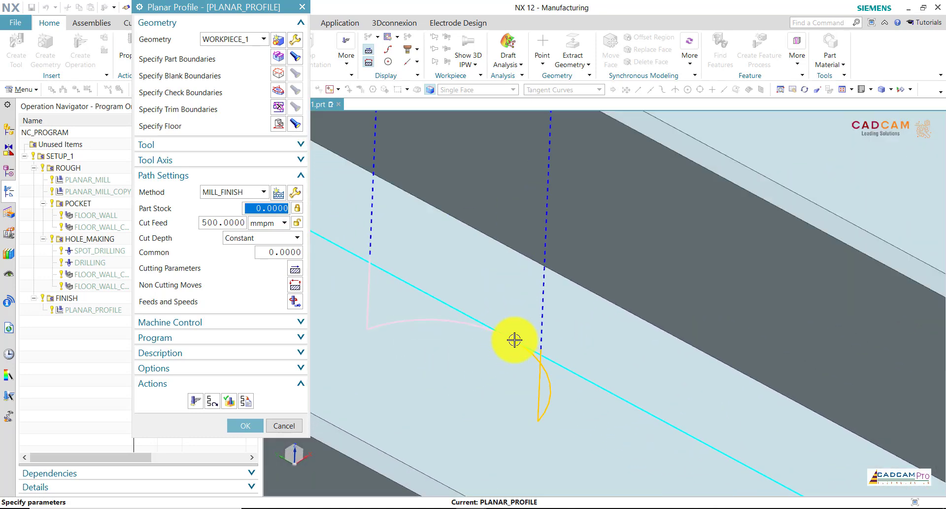
{"action": "middle_click", "coordinate": [302, 289]}
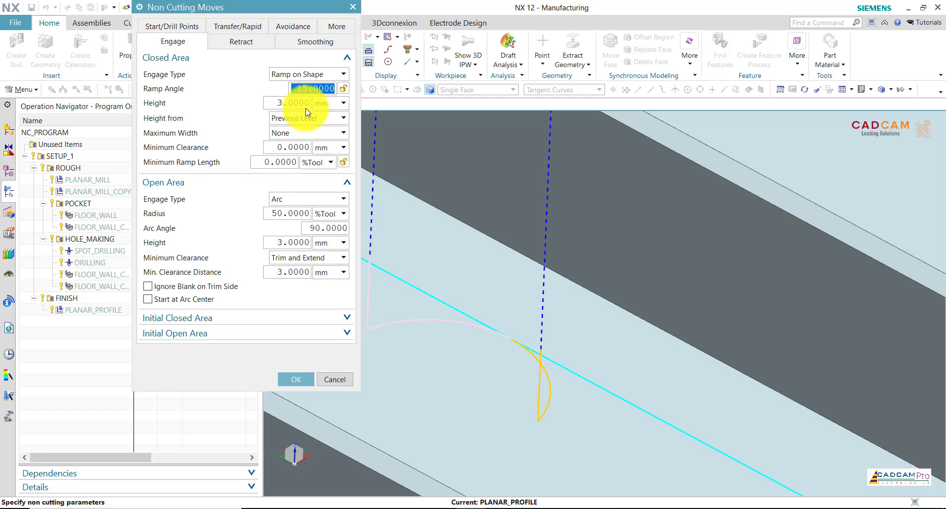
Set approach and departure to Relative Plane with 50 mm and 100 mm clearances
{"action": "left_click", "coordinate": [172, 29]}
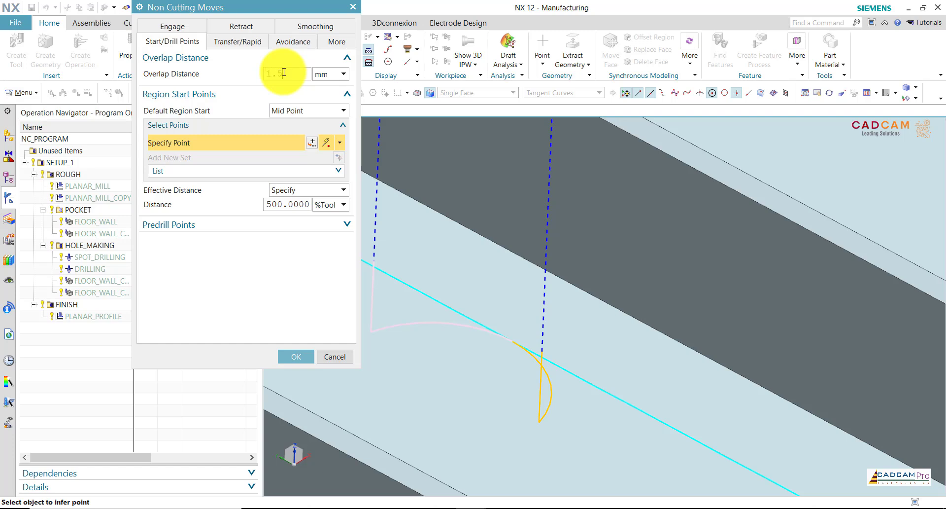
{"action": "left_click", "coordinate": [239, 41]}
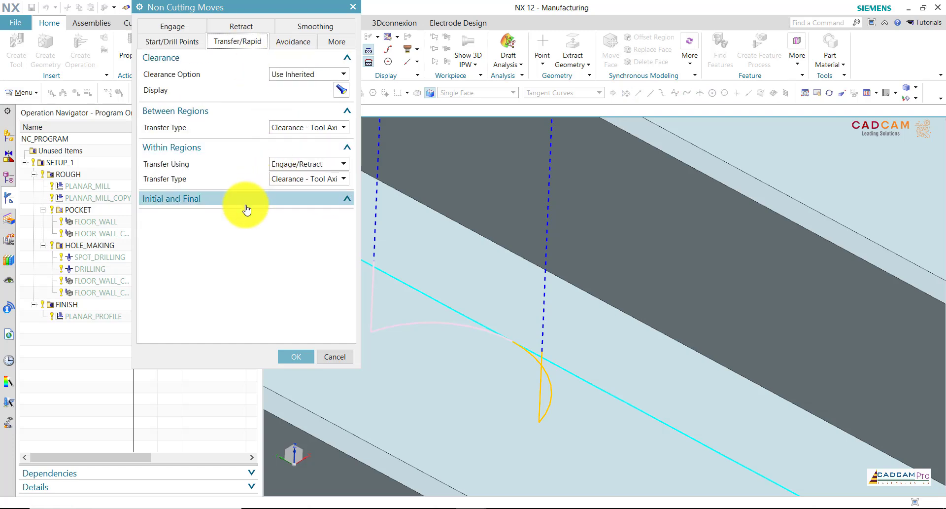
{"action": "left_click", "coordinate": [312, 215]}
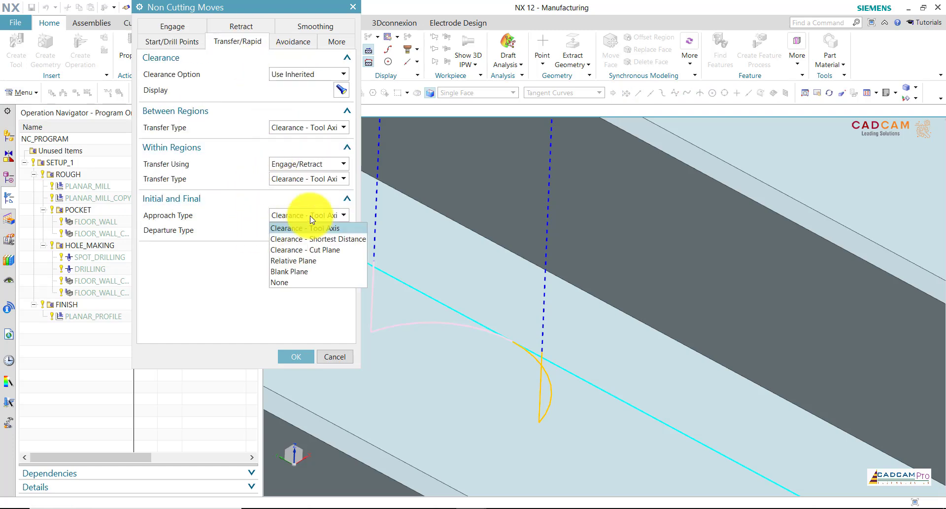
{"action": "left_click", "coordinate": [311, 260]}
{"action": "left_click", "coordinate": [312, 247]}
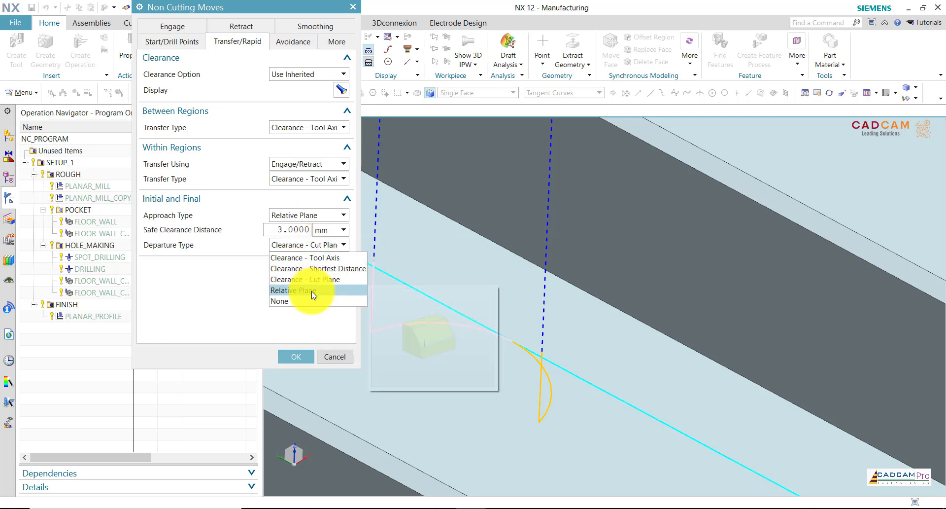
{"action": "left_click", "coordinate": [312, 290]}
{"action": "left_click", "coordinate": [295, 229]}
{"action": "type", "text": "100.0000"}
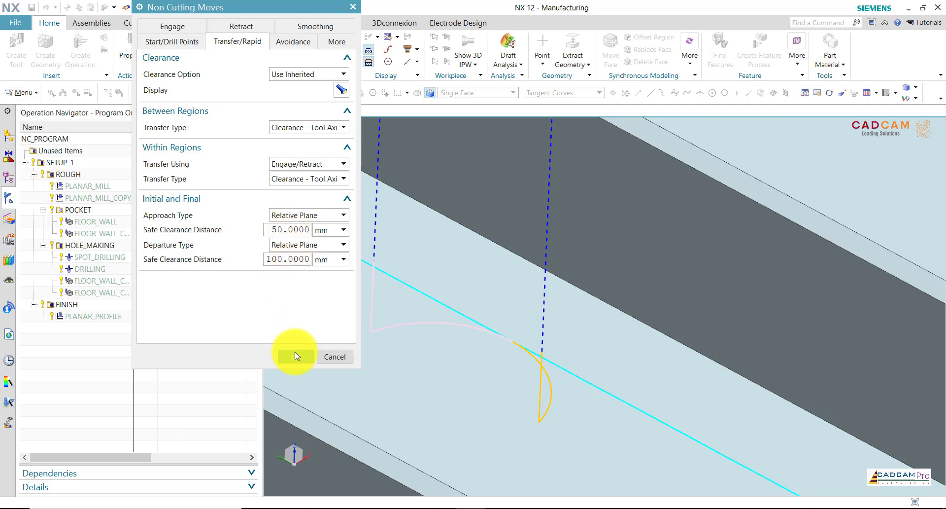
{"action": "left_click", "coordinate": [295, 356]}
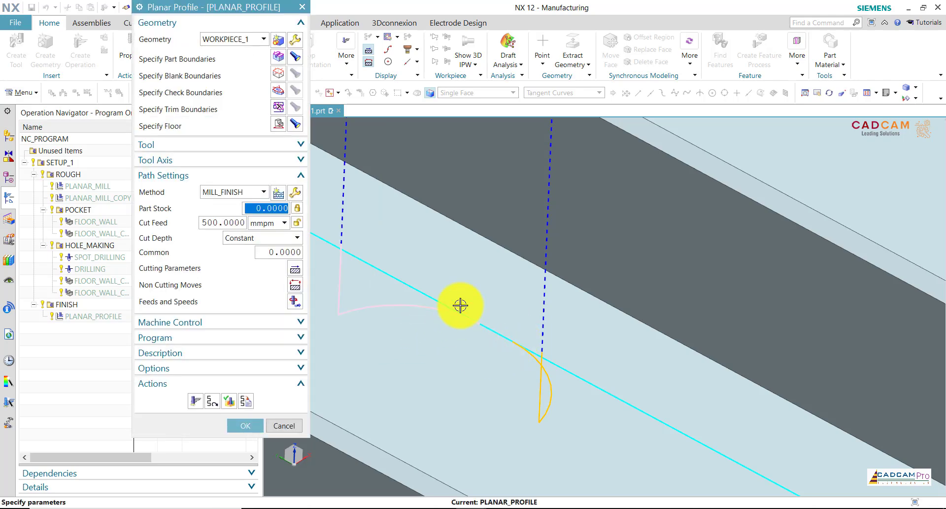
Accept PLANAR_PROFILE so it sits under FINISH with its boss toolpath
{"action": "scroll", "coordinate": [572, 337], "scroll_direction": "down", "scroll_amount": 2}
{"action": "scroll", "coordinate": [570, 342], "scroll_direction": "down", "scroll_amount": 3}
{"action": "scroll", "coordinate": [549, 327], "scroll_direction": "down", "scroll_amount": 3}
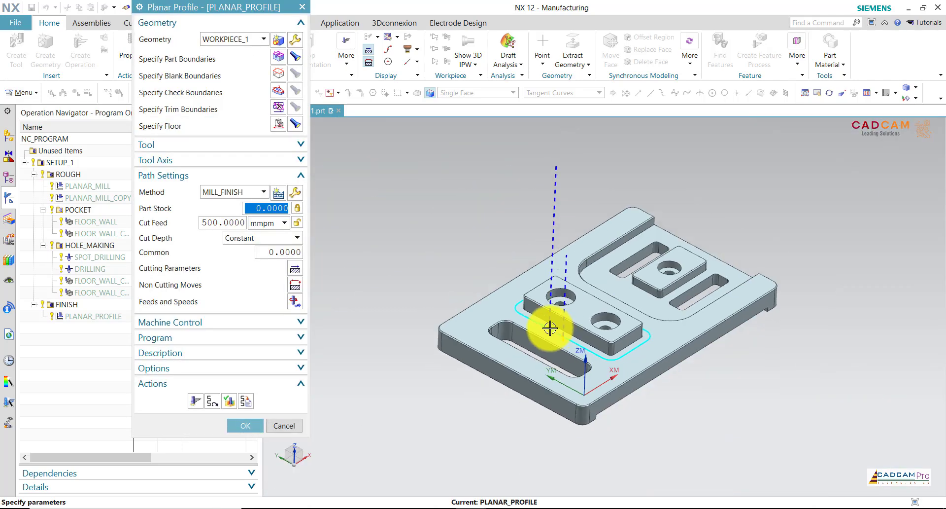
{"action": "middle_click_drag", "start_coordinate": [505, 250], "coordinate": [542, 262]}
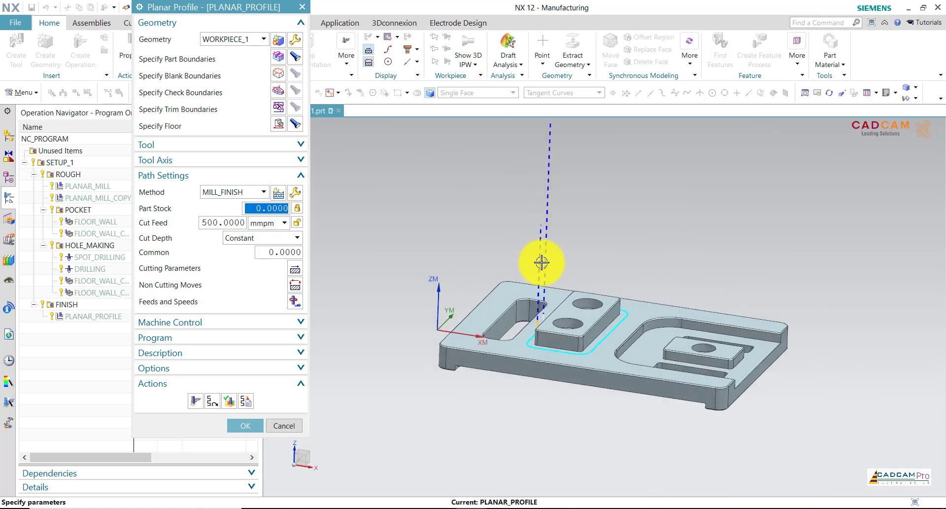
{"action": "left_click", "coordinate": [242, 427]}
{"action": "middle_click_drag", "start_coordinate": [444, 258], "coordinate": [408, 250]}
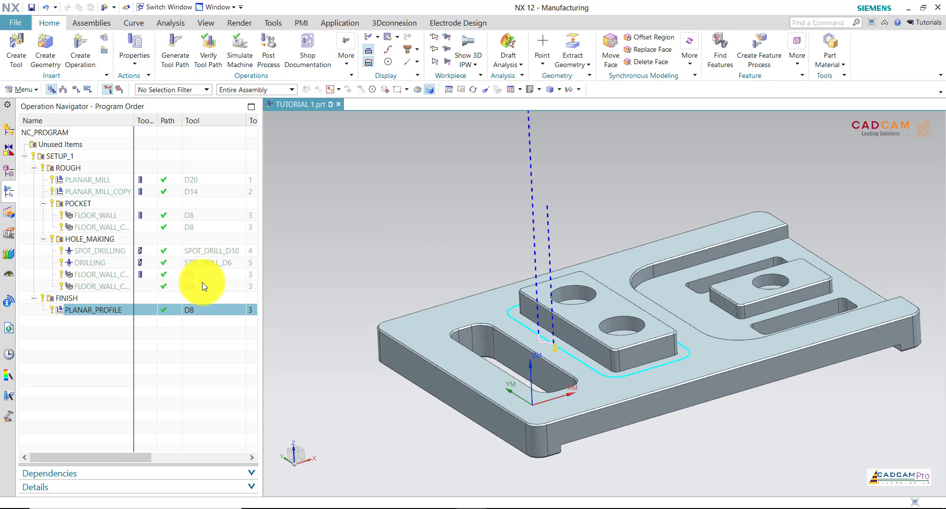
{"action": "right_click", "coordinate": [97, 310]}
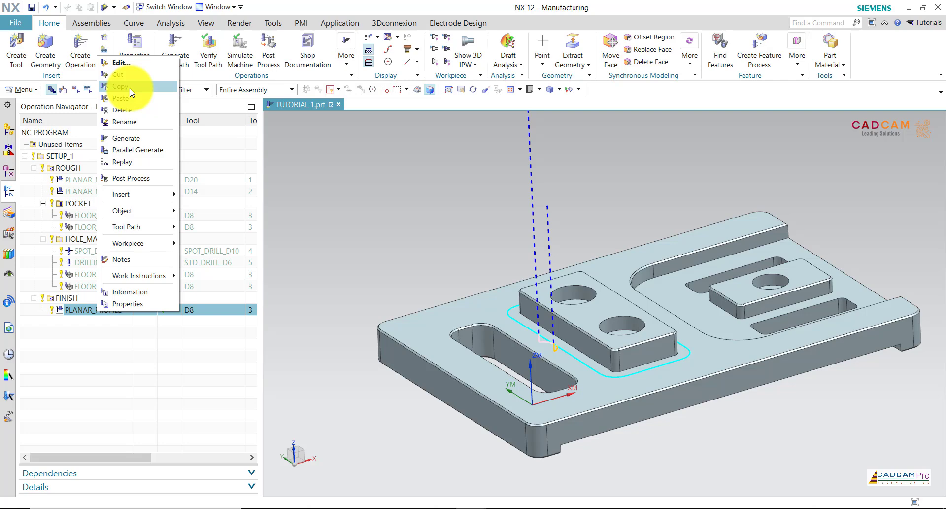
Paste a copy of PLANAR_PROFILE into FINISH and edit PLANAR_PROFILE_COPY
{"action": "left_click", "coordinate": [118, 311]}
{"action": "right_click", "coordinate": [118, 311]}
{"action": "left_click", "coordinate": [143, 63]}
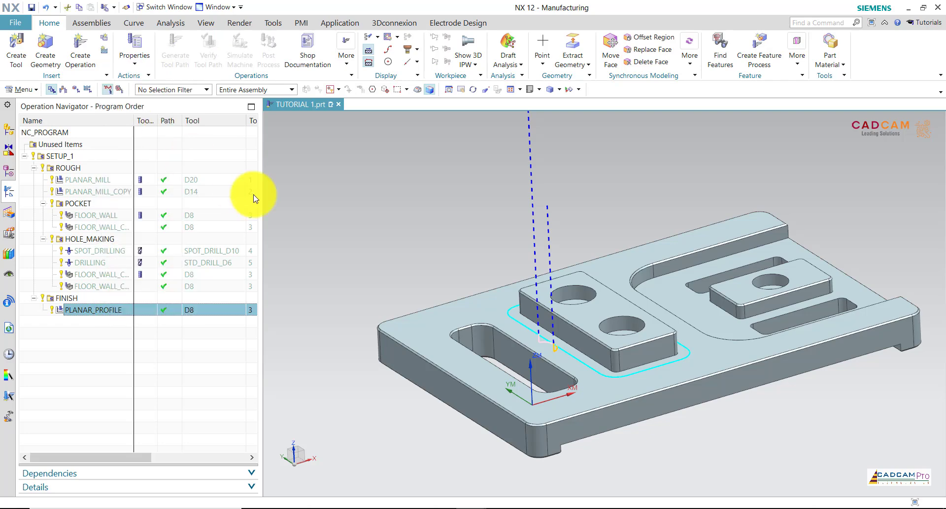
{"action": "right_click", "coordinate": [118, 321]}
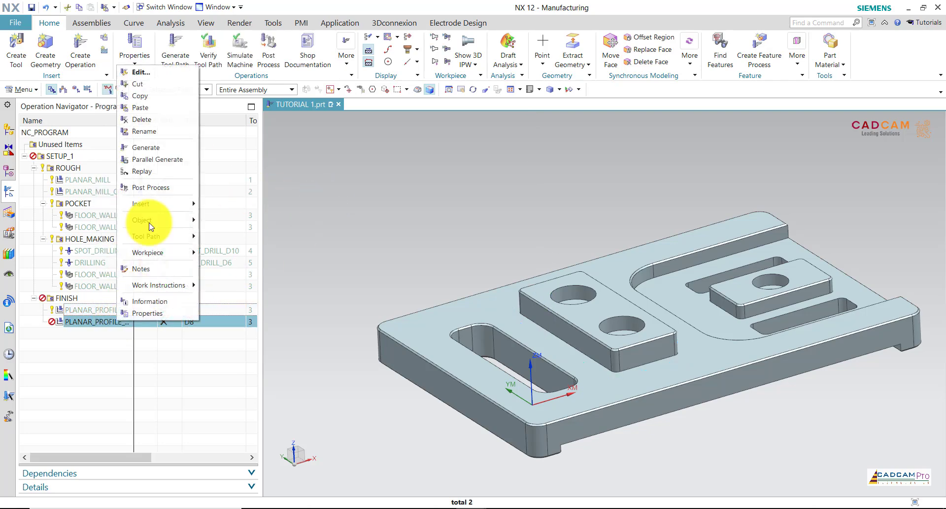
{"action": "left_click", "coordinate": [148, 72]}
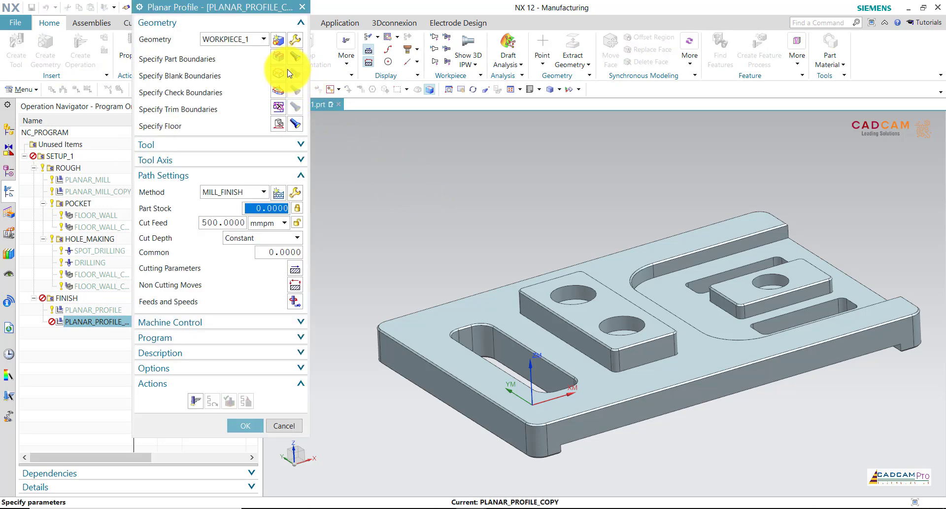
Remove the inherited boss boundary and switch part boundary selection to Tangent Curves
{"action": "left_click", "coordinate": [282, 61]}
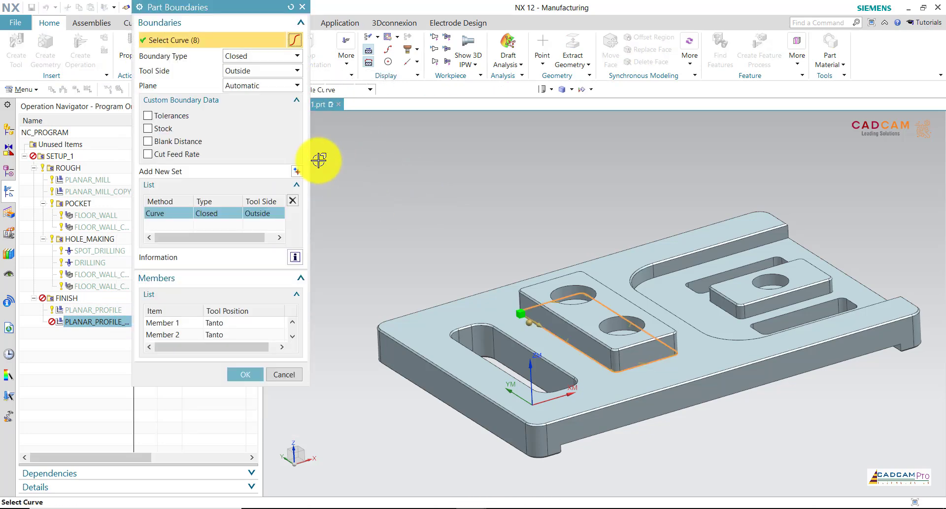
{"action": "left_click", "coordinate": [292, 200]}
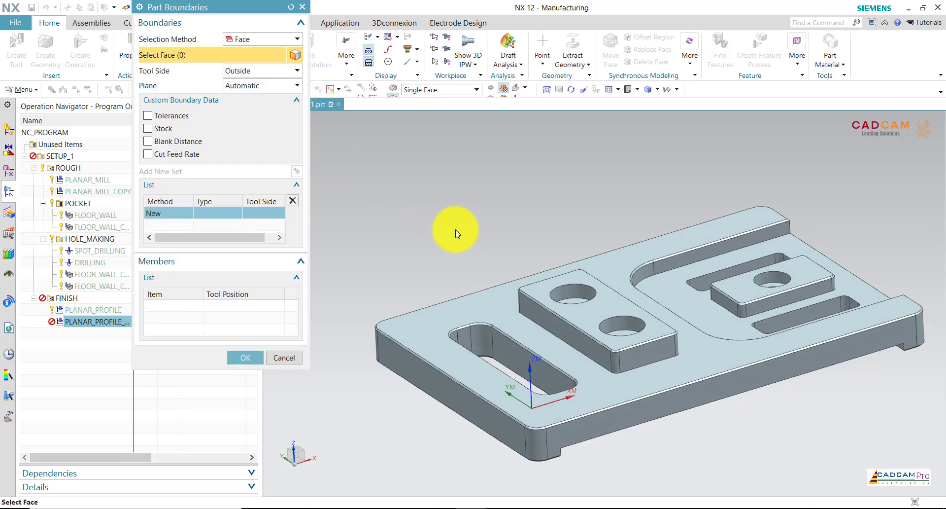
{"action": "left_click", "coordinate": [266, 39]}
{"action": "left_click", "coordinate": [243, 50]}
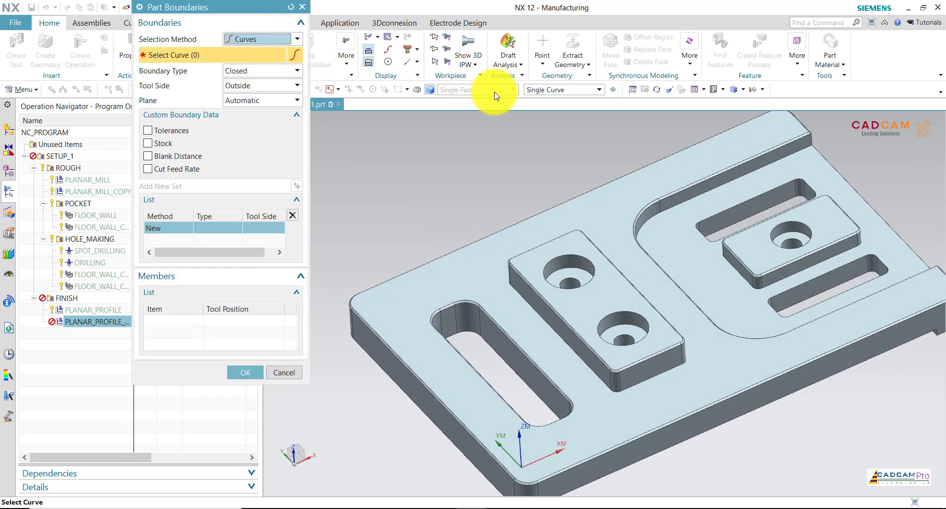
{"action": "left_click", "coordinate": [546, 90]}
{"action": "left_click", "coordinate": [545, 123]}
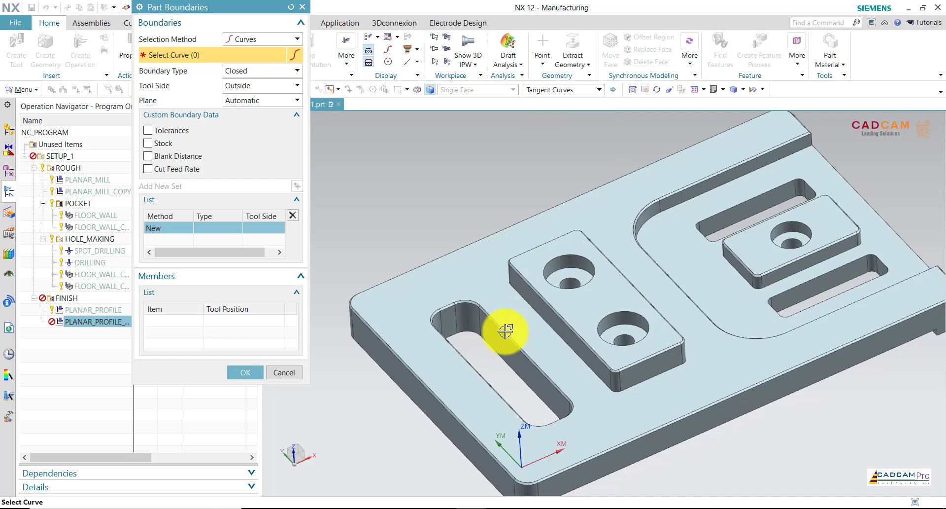
{"action": "scroll", "coordinate": [492, 367], "scroll_direction": "up", "scroll_amount": 3}
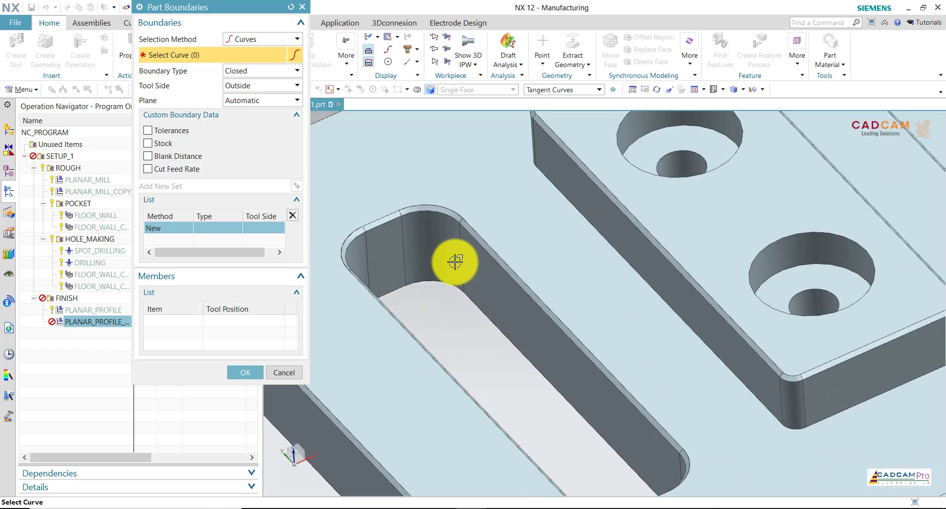
{"action": "scroll", "coordinate": [454, 258], "scroll_direction": "up", "scroll_amount": 2}
{"action": "scroll", "coordinate": [473, 261], "scroll_direction": "down", "scroll_amount": 2}
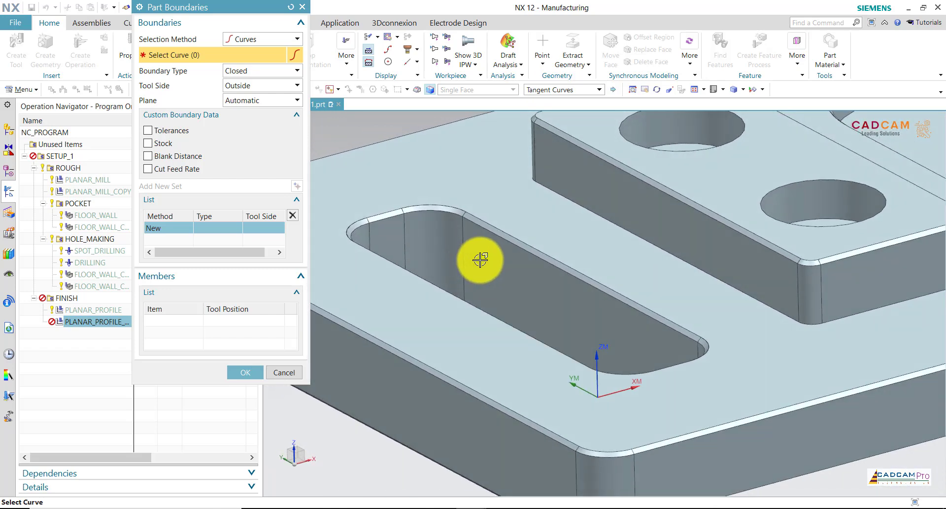
Select the slot's closed top edge chain as boundary with Tool Side Inside
{"action": "left_click", "coordinate": [517, 249]}
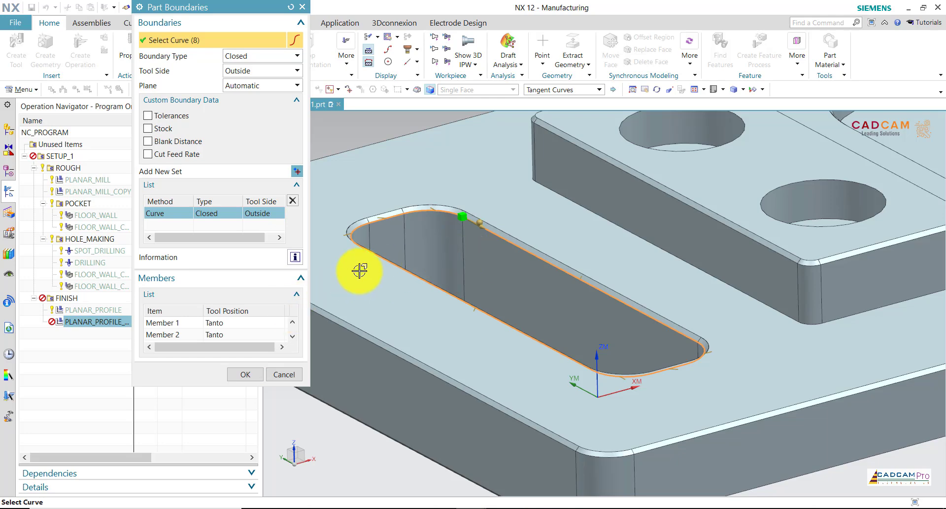
{"action": "scroll", "coordinate": [490, 249], "scroll_direction": "up", "scroll_amount": 2}
{"action": "scroll", "coordinate": [489, 194], "scroll_direction": "up", "scroll_amount": 1}
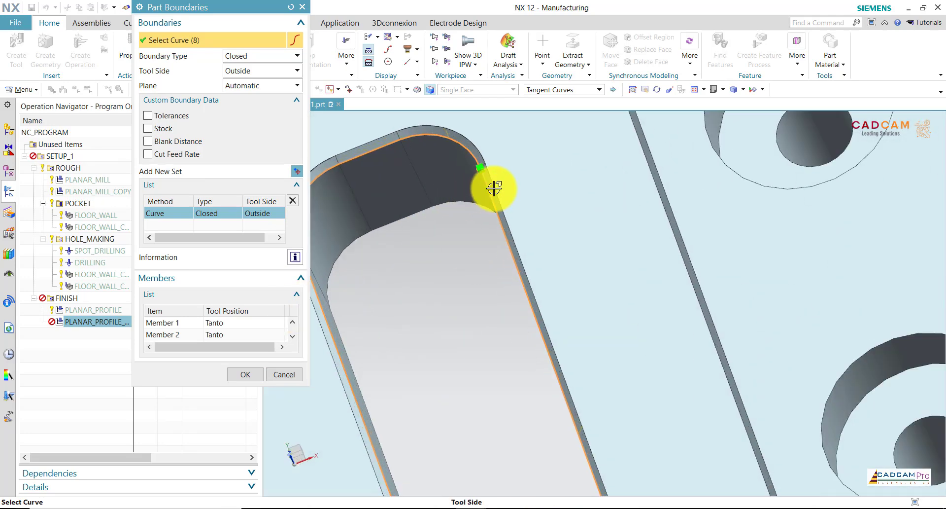
{"action": "left_click", "coordinate": [246, 71]}
{"action": "left_click", "coordinate": [244, 83]}
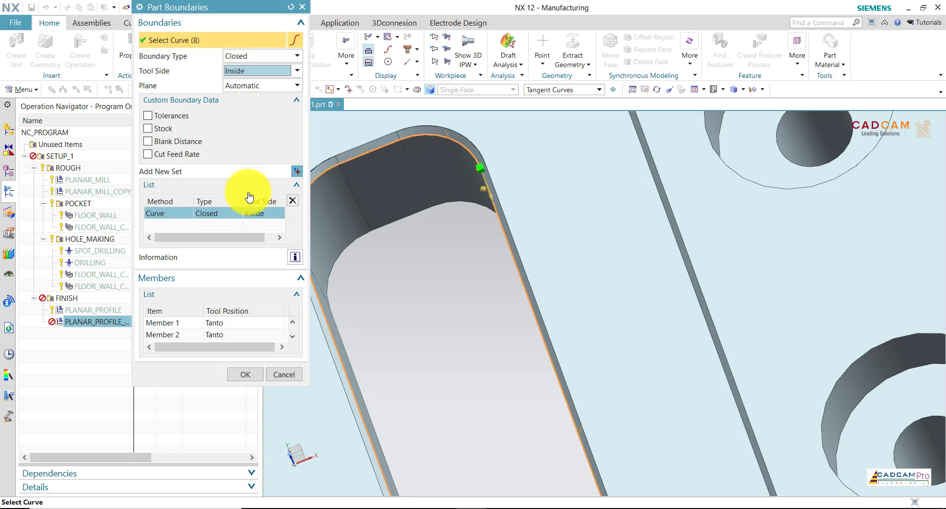
{"action": "left_click", "coordinate": [260, 370]}
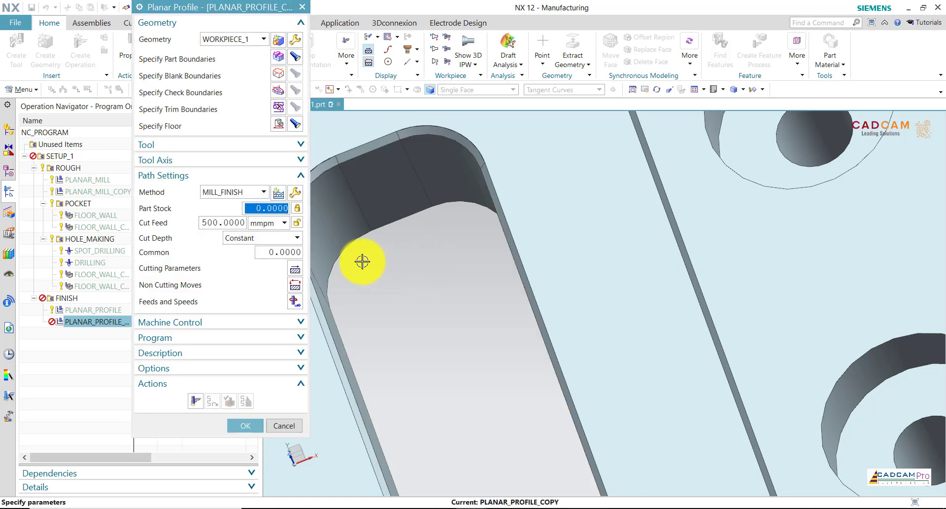
{"action": "scroll", "coordinate": [418, 250], "scroll_direction": "down", "scroll_amount": 2}
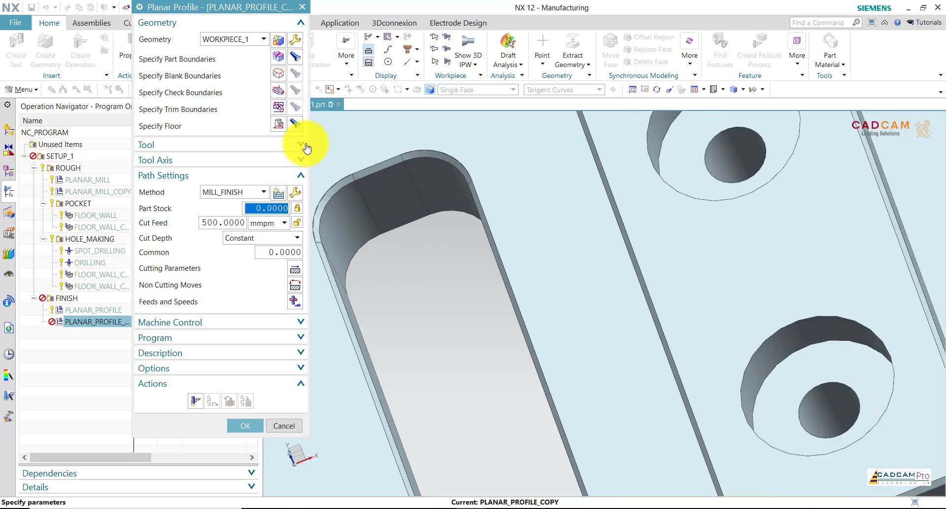
Set the floor on the slot floor face at -0.5 mm, direction reversed
{"action": "left_click", "coordinate": [284, 126]}
{"action": "key", "text": "Home"}
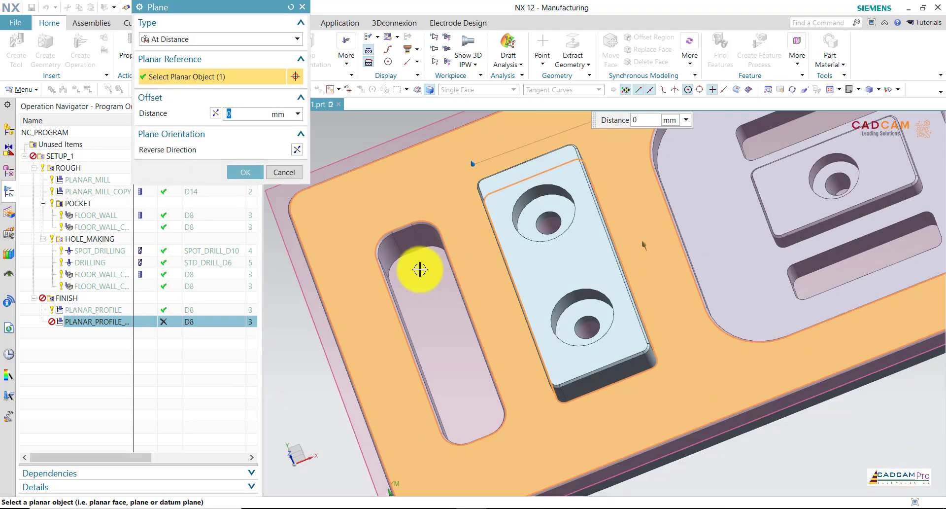
{"action": "scroll", "coordinate": [394, 291], "scroll_direction": "up", "scroll_amount": 2}
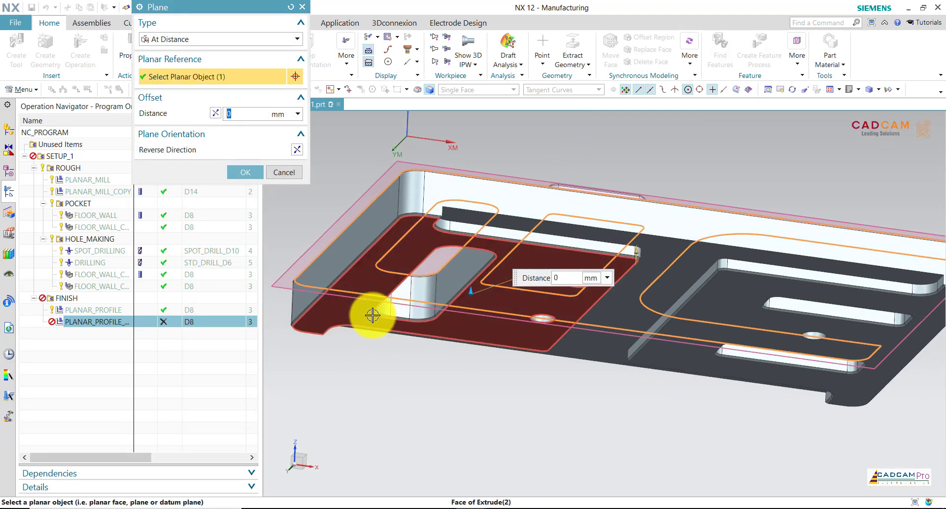
{"action": "left_click", "coordinate": [372, 313]}
{"action": "mouse_move", "coordinate": [353, 360]}
{"action": "middle_mouse_down"}
{"action": "mouse_move", "coordinate": [338, 276]}
{"action": "mouse_move", "coordinate": [306, 193]}
{"action": "middle_mouse_up"}
{"action": "type", "text": "-0.5"}
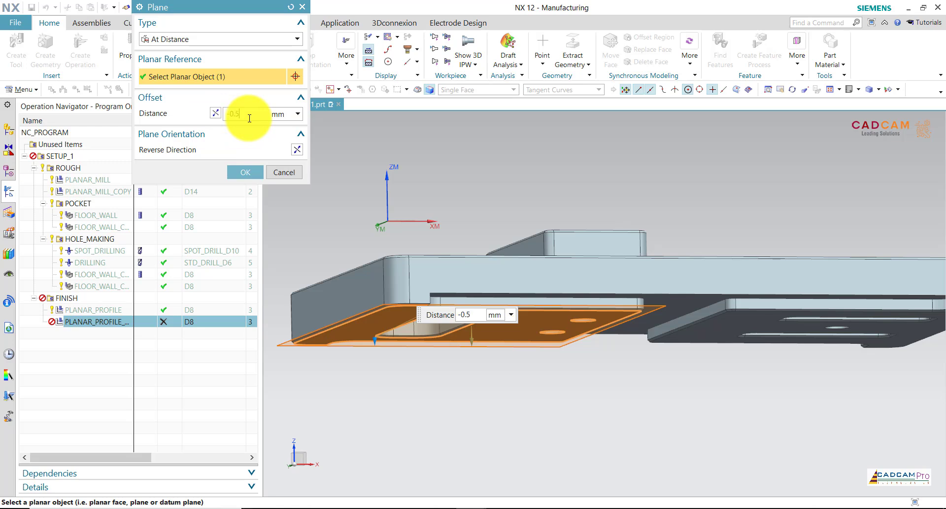
{"action": "left_click", "coordinate": [297, 149]}
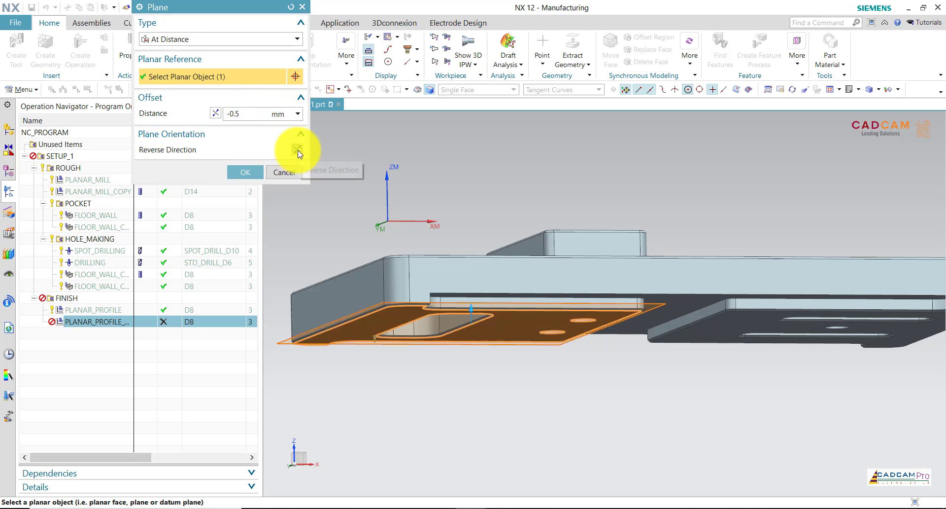
{"action": "left_click", "coordinate": [217, 114]}
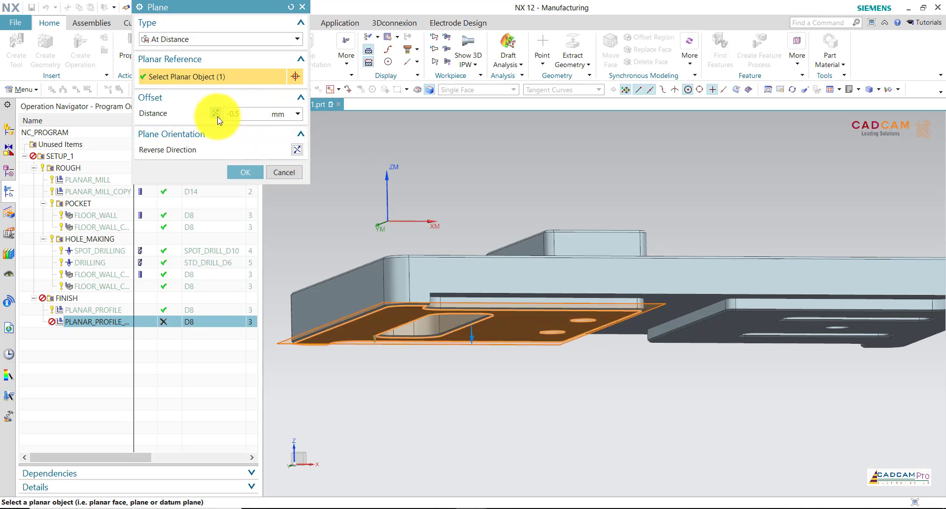
{"action": "middle_click_drag", "start_coordinate": [308, 170], "coordinate": [323, 172]}
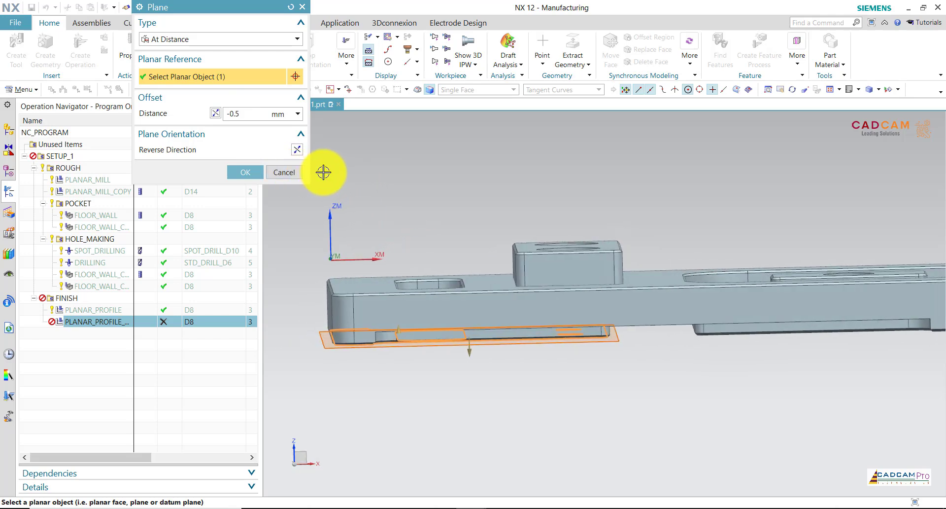
{"action": "left_click", "coordinate": [245, 172]}
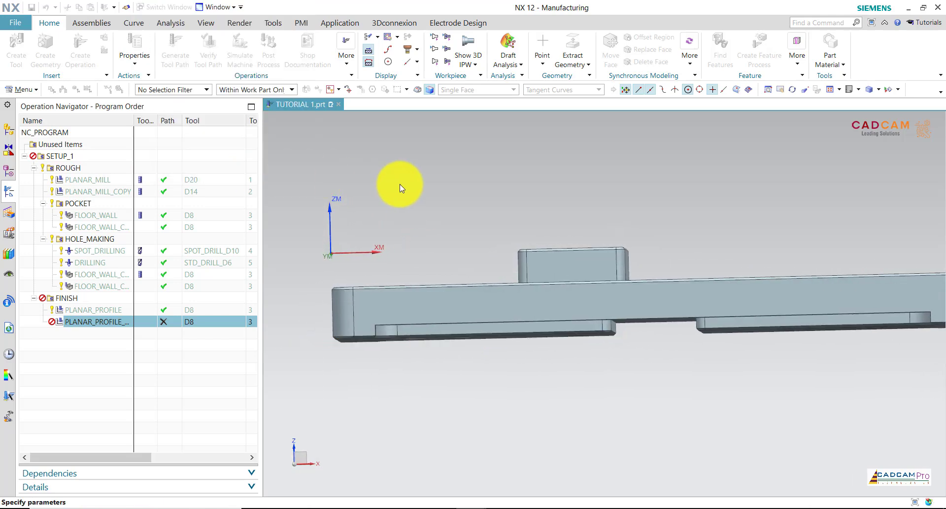
Generate the slot finishing toolpath and inspect it from several angles
{"action": "left_click", "coordinate": [196, 401]}
{"action": "left_click", "coordinate": [245, 426]}
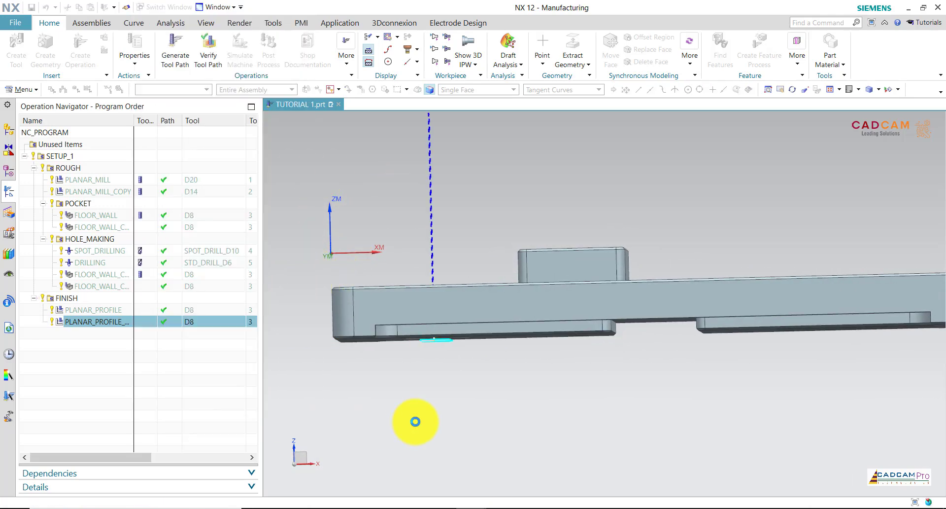
{"action": "scroll", "coordinate": [449, 405], "scroll_direction": "up", "scroll_amount": 2}
{"action": "scroll", "coordinate": [449, 405], "scroll_direction": "up", "scroll_amount": 2}
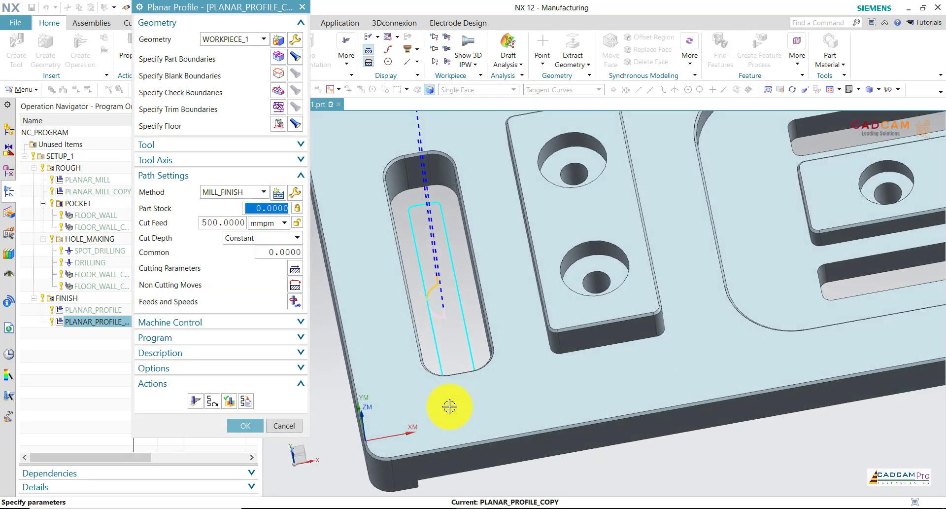
{"action": "scroll", "coordinate": [450, 405], "scroll_direction": "up", "scroll_amount": 1}
{"action": "scroll", "coordinate": [460, 358], "scroll_direction": "down", "scroll_amount": 1}
{"action": "scroll", "coordinate": [461, 355], "scroll_direction": "down", "scroll_amount": 1}
{"action": "scroll", "coordinate": [462, 355], "scroll_direction": "down", "scroll_amount": 1}
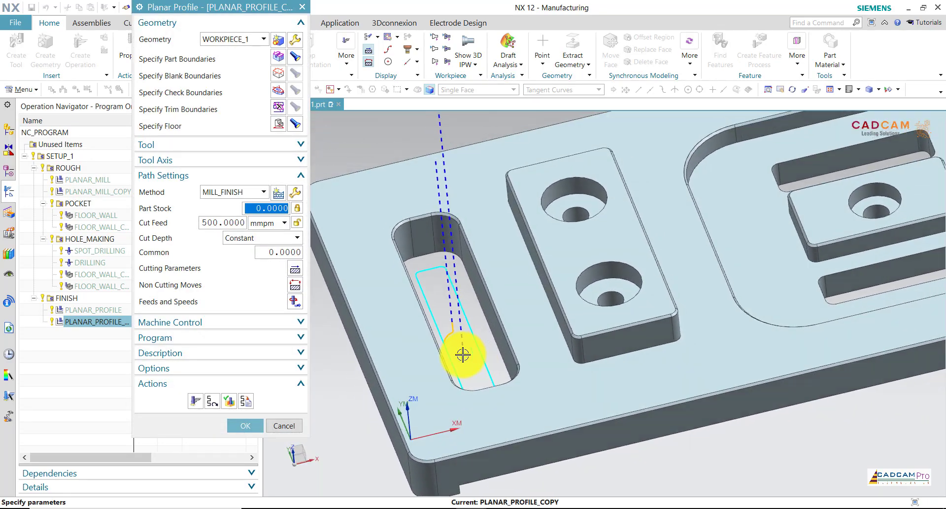
{"action": "scroll", "coordinate": [463, 354], "scroll_direction": "down", "scroll_amount": 1}
{"action": "scroll", "coordinate": [462, 352], "scroll_direction": "down", "scroll_amount": 1}
{"action": "mouse_move", "coordinate": [463, 353]}
{"action": "middle_mouse_down"}
{"action": "mouse_move", "coordinate": [462, 312]}
{"action": "mouse_move", "coordinate": [411, 195]}
{"action": "mouse_move", "coordinate": [378, 183]}
{"action": "mouse_move", "coordinate": [404, 186]}
{"action": "mouse_move", "coordinate": [421, 216]}
{"action": "mouse_move", "coordinate": [407, 224]}
{"action": "middle_mouse_up"}
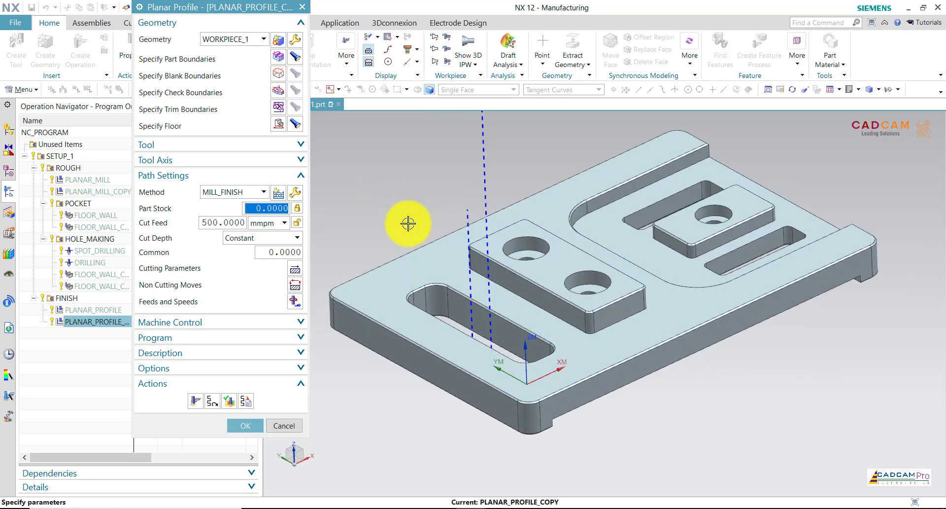
{"action": "scroll", "coordinate": [425, 207], "scroll_direction": "down", "scroll_amount": 3}
{"action": "scroll", "coordinate": [425, 207], "scroll_direction": "up", "scroll_amount": 3}
{"action": "scroll", "coordinate": [674, 187], "scroll_direction": "up", "scroll_amount": 2}
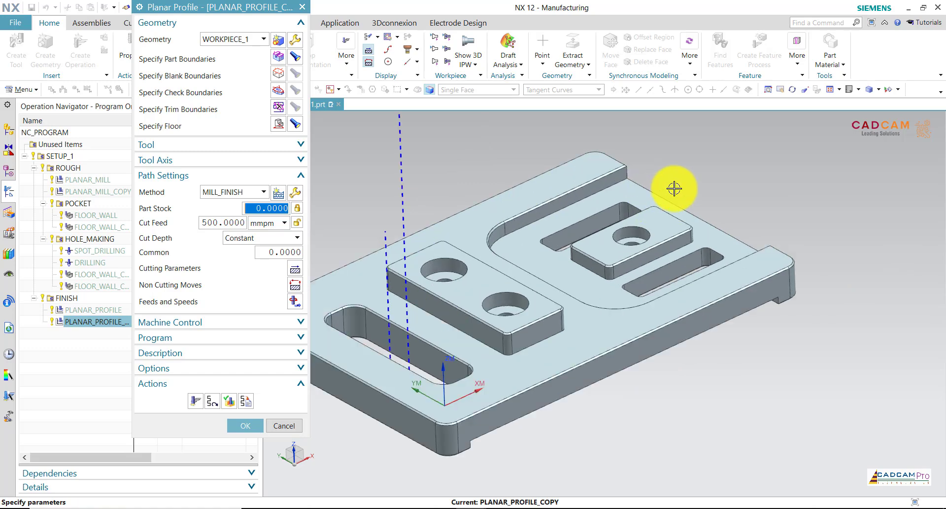
Accept the slot operation, paste a second copy into FINISH, and edit it
{"action": "left_click", "coordinate": [259, 427]}
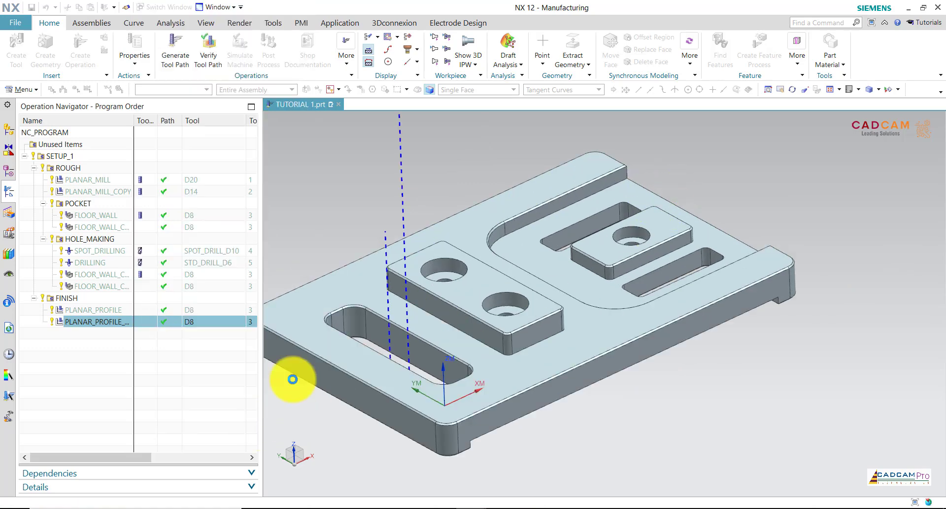
{"action": "right_click", "coordinate": [98, 321]}
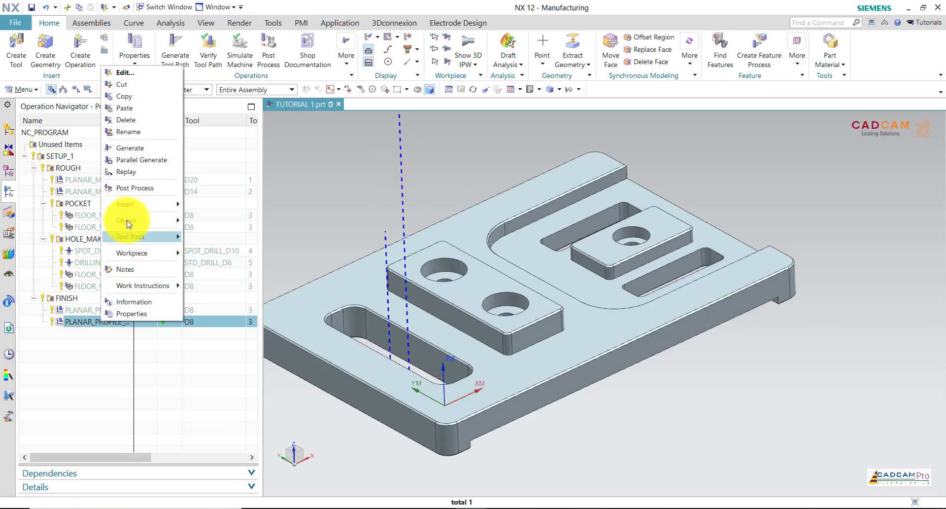
{"action": "left_click", "coordinate": [131, 98]}
{"action": "right_click", "coordinate": [101, 321]}
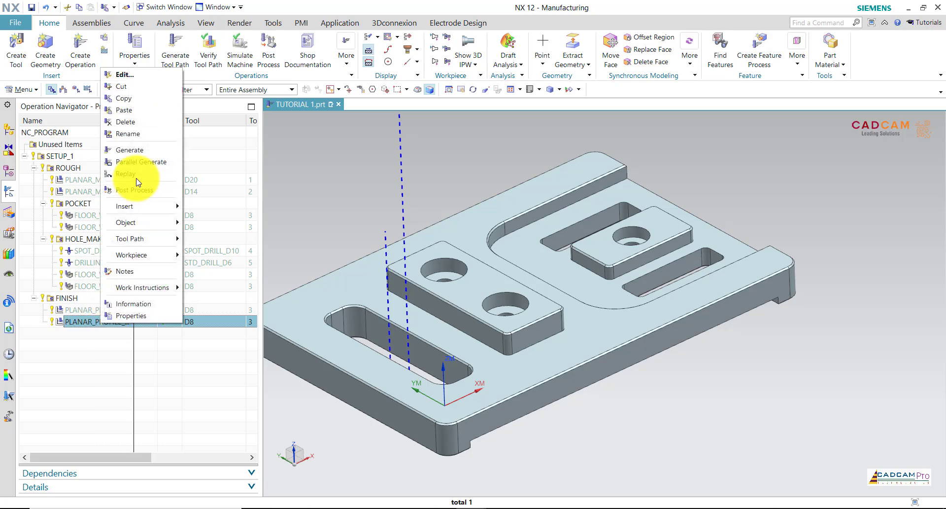
{"action": "left_click", "coordinate": [129, 110]}
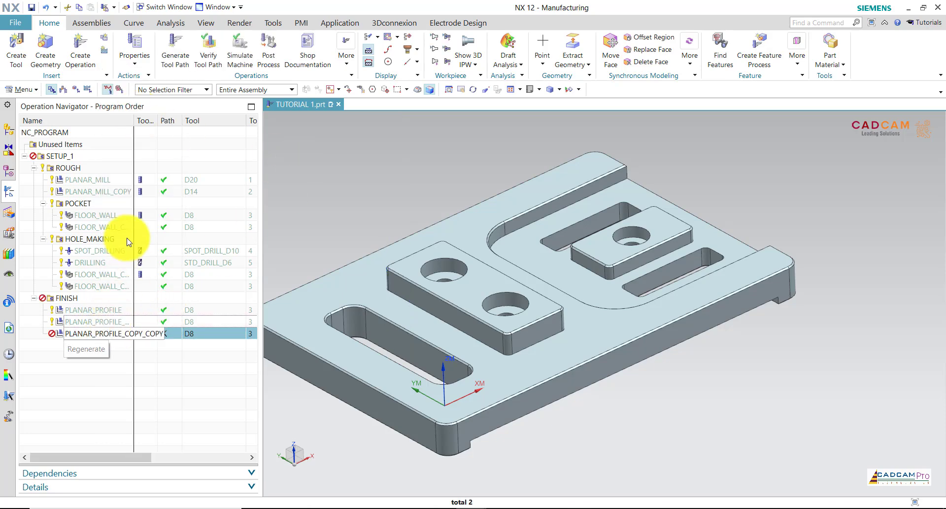
{"action": "right_click", "coordinate": [110, 333]}
{"action": "left_click", "coordinate": [130, 74]}
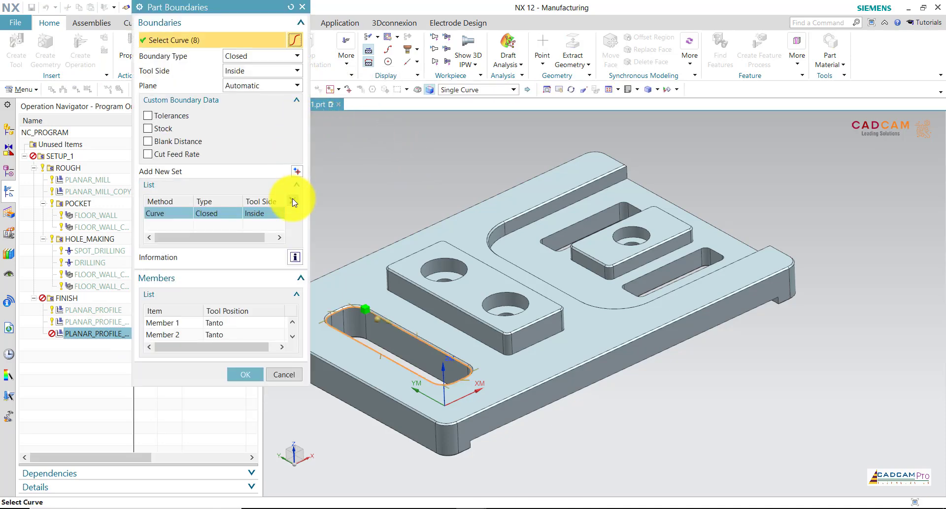
Replace the slot boundary with the open pocket's tangent edge chain as an Open boundary
{"action": "left_click", "coordinate": [293, 201]}
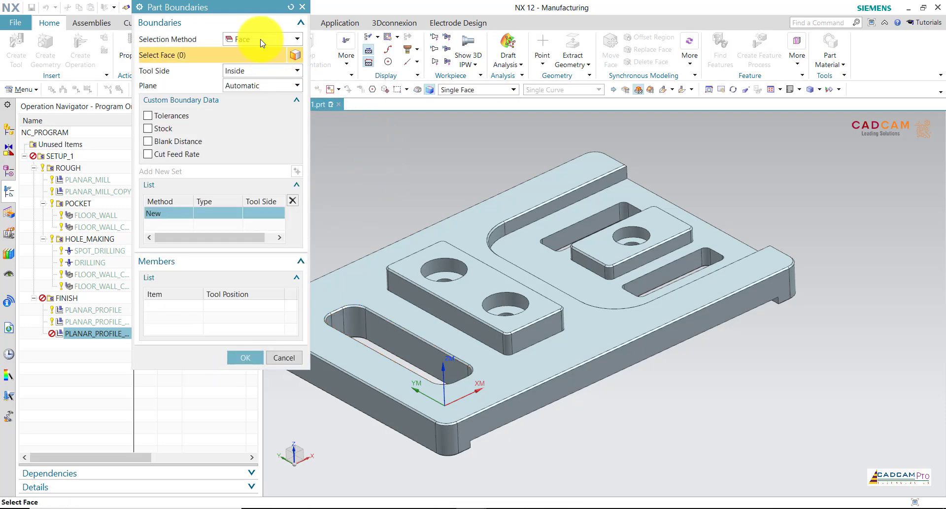
{"action": "left_click", "coordinate": [261, 40]}
{"action": "left_click", "coordinate": [259, 53]}
{"action": "left_click", "coordinate": [580, 89]}
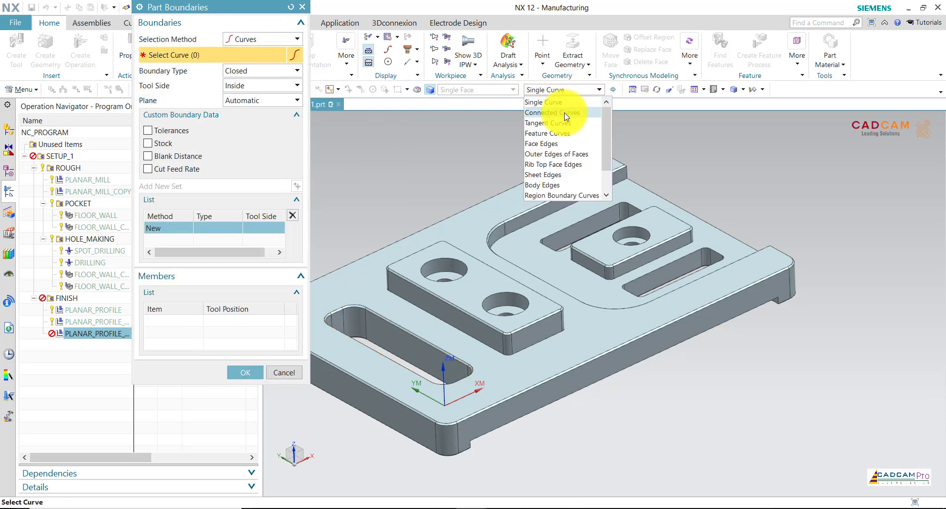
{"action": "left_click", "coordinate": [566, 122]}
{"action": "middle_click_drag", "start_coordinate": [676, 158], "coordinate": [771, 188]}
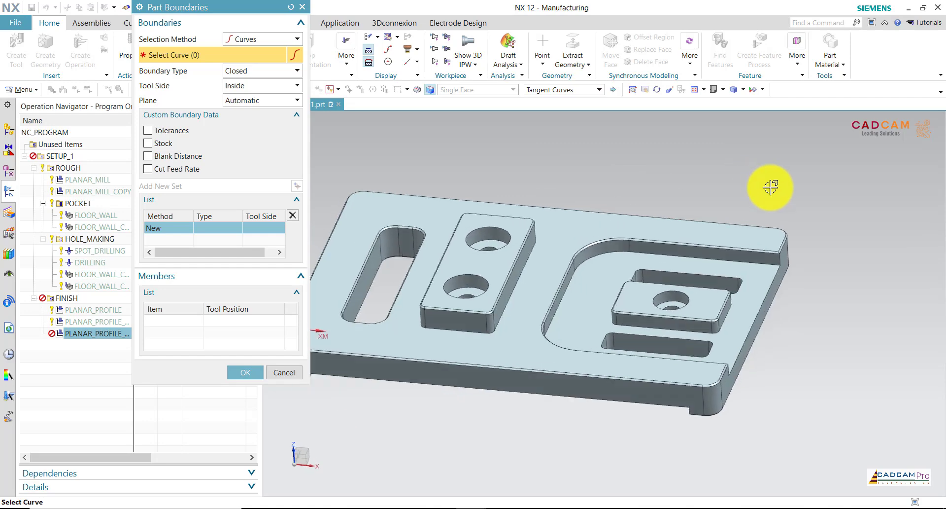
{"action": "scroll", "coordinate": [772, 188], "scroll_direction": "down", "scroll_amount": 1}
{"action": "scroll", "coordinate": [771, 187], "scroll_direction": "down", "scroll_amount": 1}
{"action": "scroll", "coordinate": [772, 188], "scroll_direction": "down", "scroll_amount": 1}
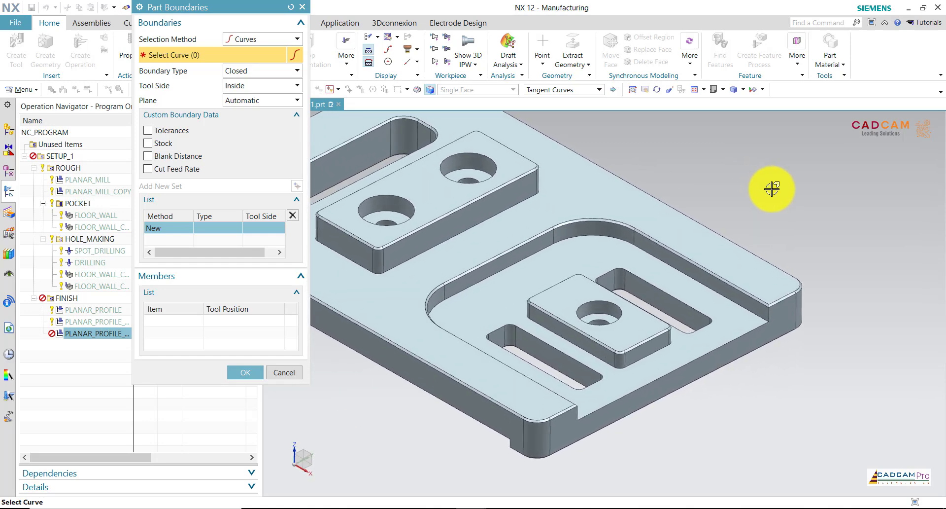
{"action": "left_click", "coordinate": [722, 290]}
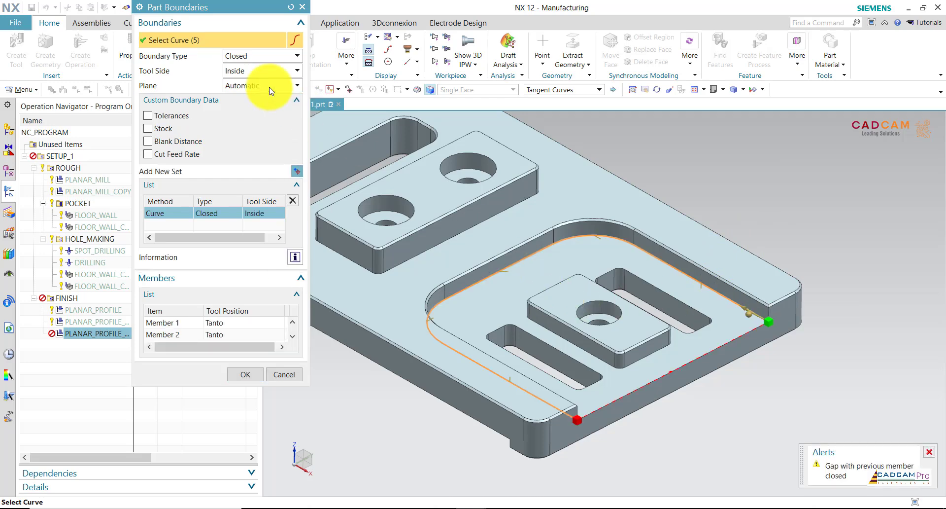
{"action": "left_click", "coordinate": [250, 59]}
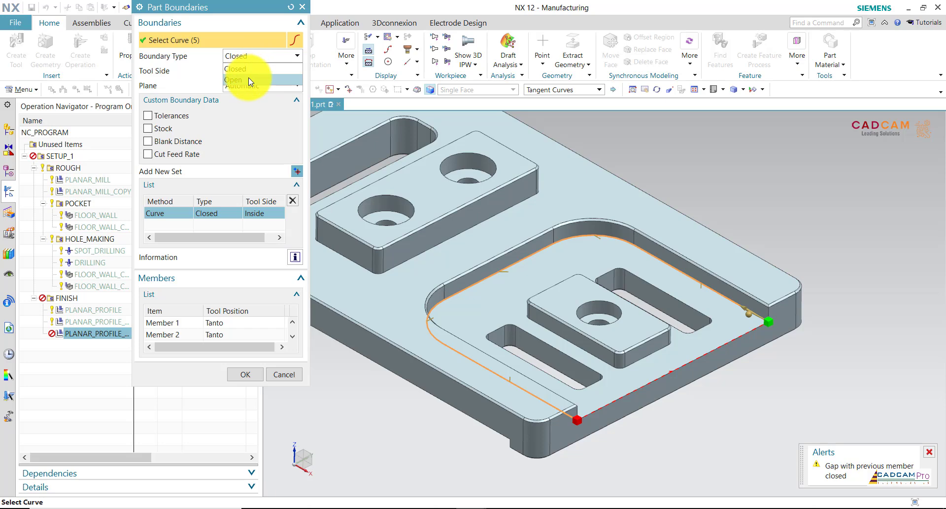
{"action": "left_click", "coordinate": [248, 77]}
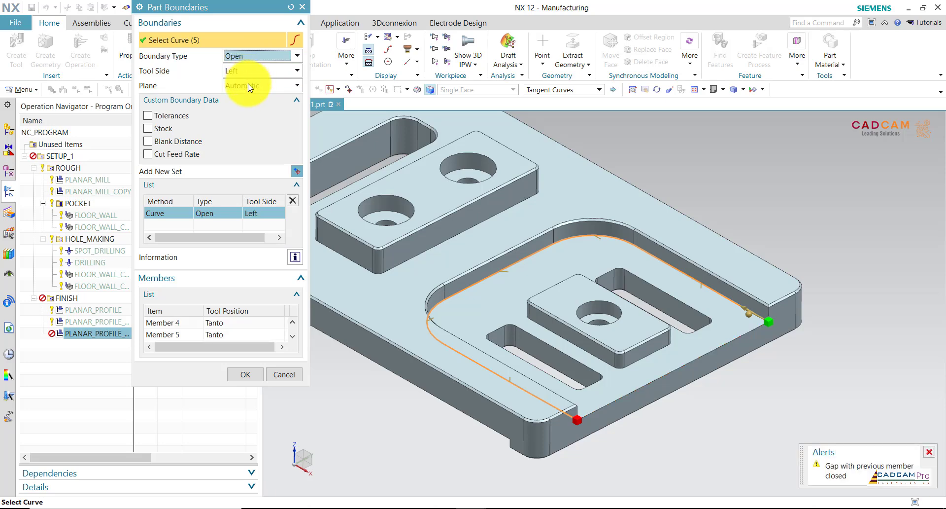
Add a second boundary set on the island edge loop with Tool Side Right
{"action": "left_click", "coordinate": [296, 170]}
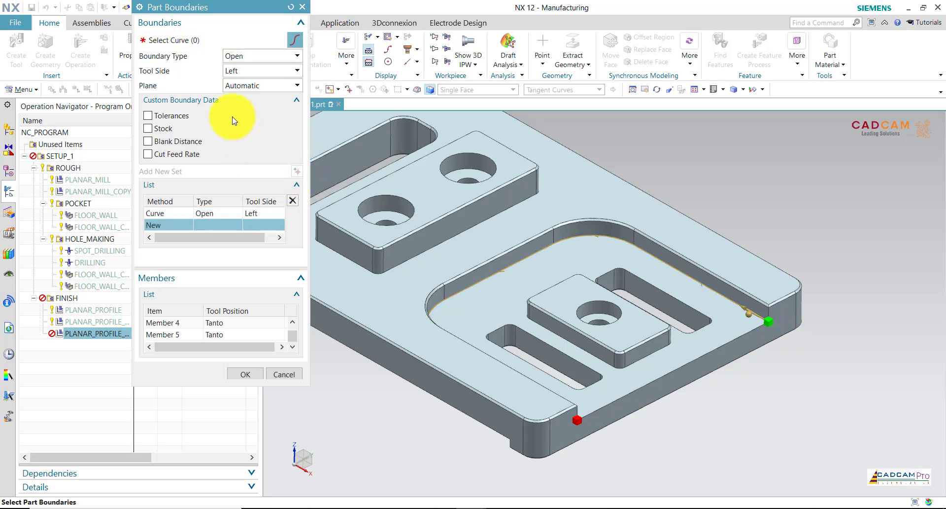
{"action": "left_click", "coordinate": [572, 344]}
{"action": "scroll", "coordinate": [469, 308], "scroll_direction": "up", "scroll_amount": 1}
{"action": "scroll", "coordinate": [508, 393], "scroll_direction": "up", "scroll_amount": 3}
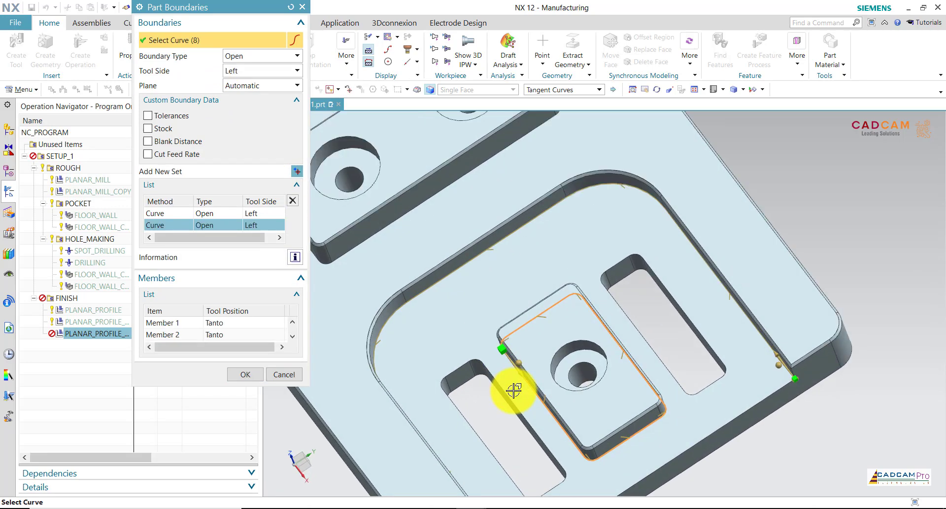
{"action": "scroll", "coordinate": [514, 389], "scroll_direction": "up", "scroll_amount": 2}
{"action": "left_click", "coordinate": [239, 71]}
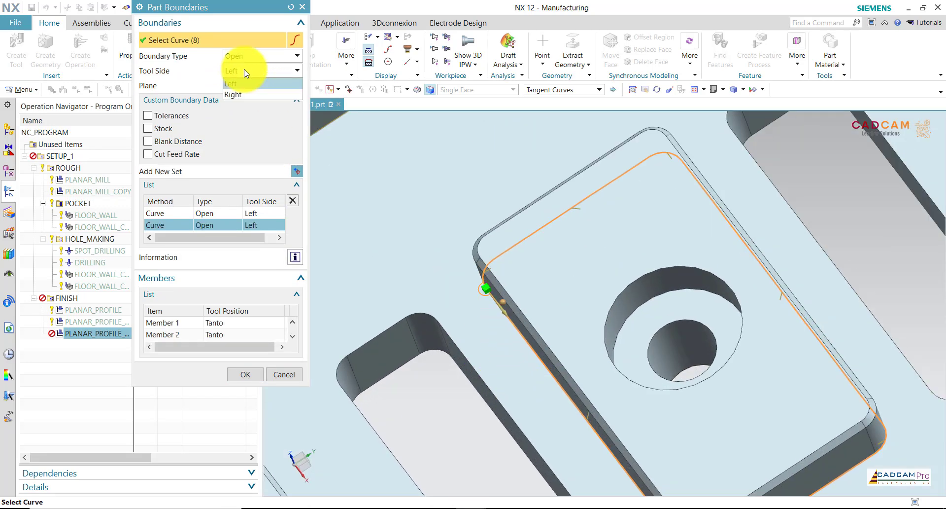
{"action": "left_click", "coordinate": [243, 94]}
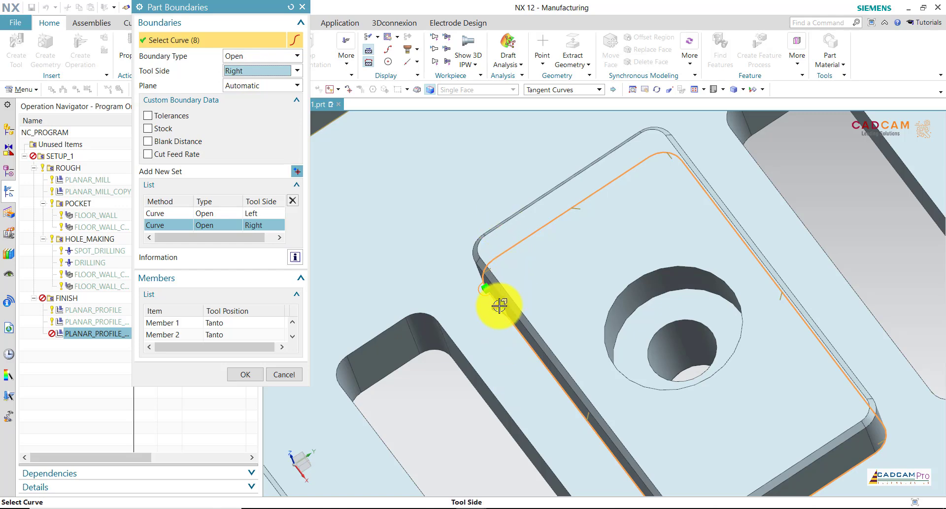
{"action": "scroll", "coordinate": [567, 258], "scroll_direction": "down", "scroll_amount": 3}
{"action": "scroll", "coordinate": [580, 259], "scroll_direction": "up", "scroll_amount": 1}
{"action": "scroll", "coordinate": [581, 259], "scroll_direction": "down", "scroll_amount": 3}
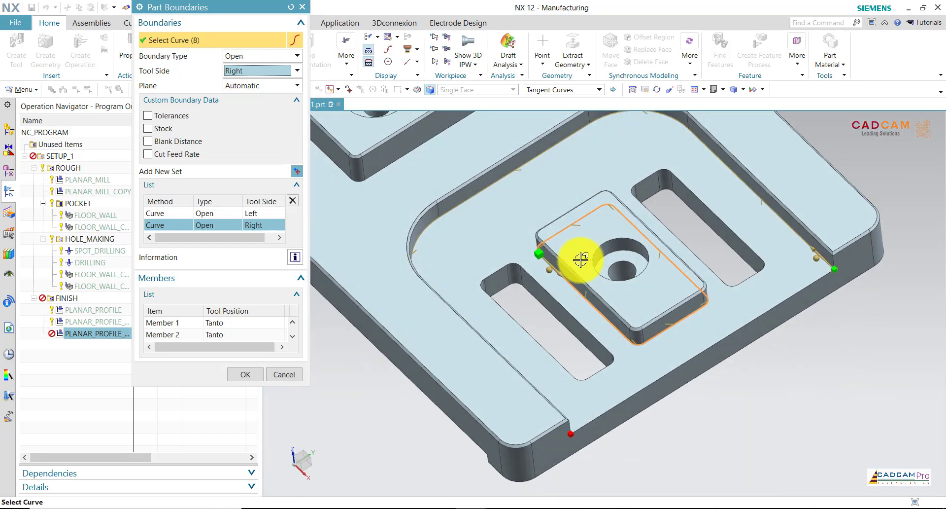
{"action": "middle_click_drag", "start_coordinate": [570, 201], "coordinate": [331, 296]}
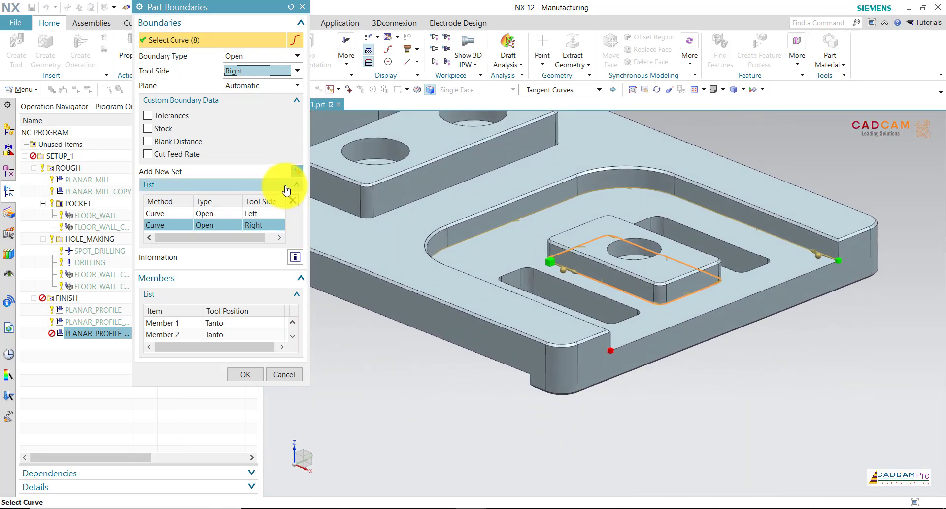
{"action": "left_click", "coordinate": [259, 374]}
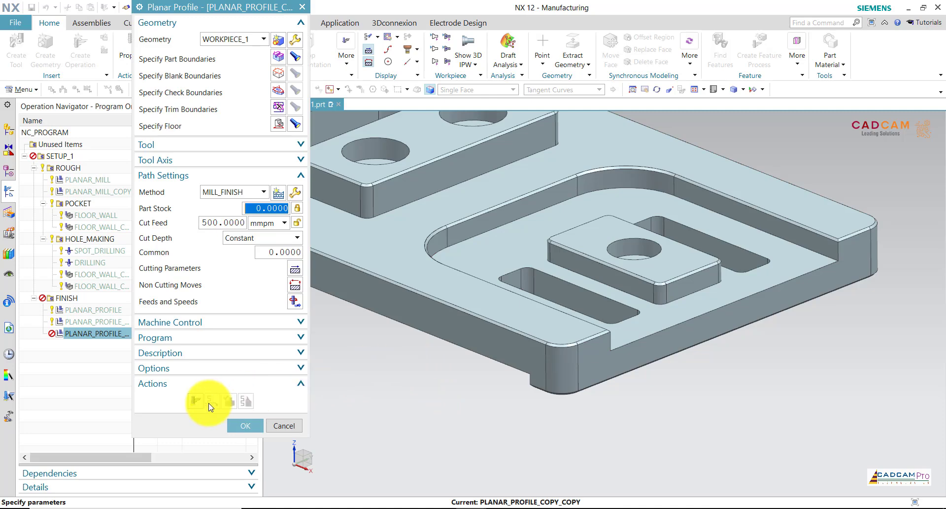
Set the floor 0.5 mm below the pocket floor and regenerate the toolpath
{"action": "left_click", "coordinate": [196, 401]}
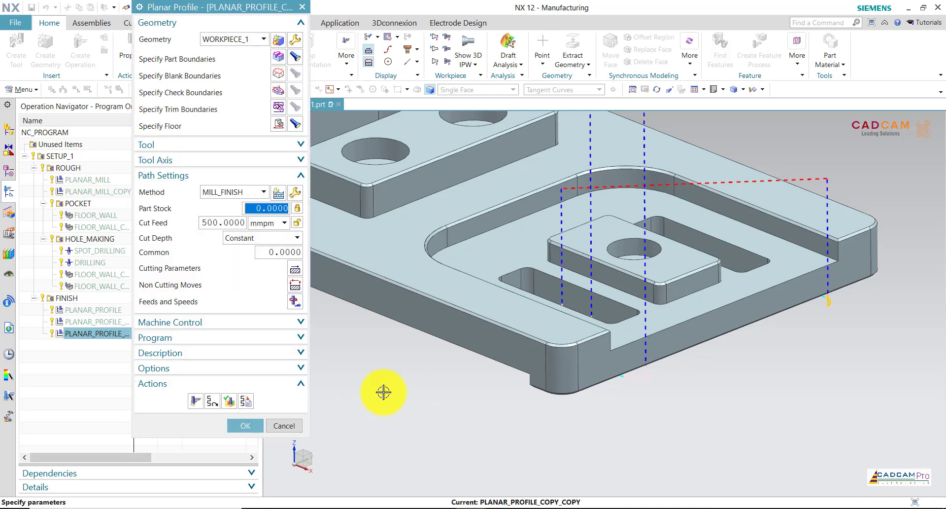
{"action": "middle_click", "coordinate": [281, 126]}
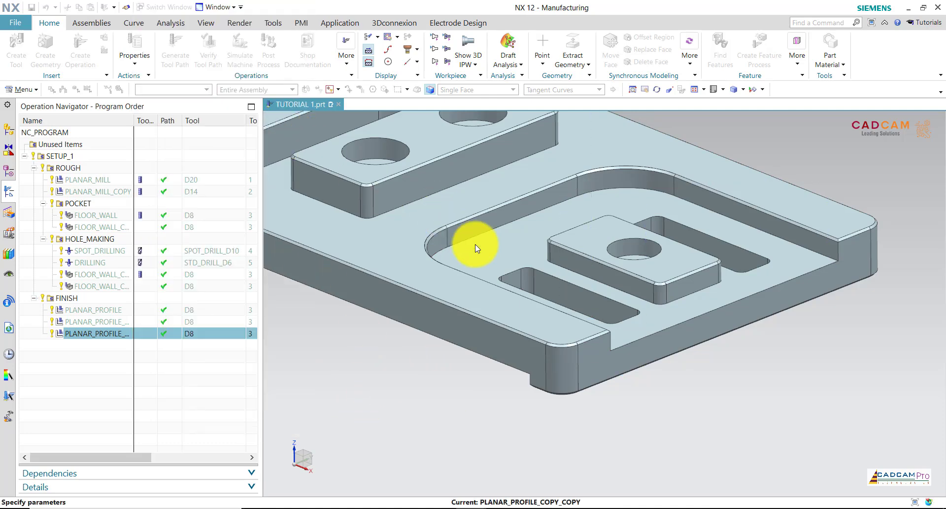
{"action": "left_click", "coordinate": [488, 254]}
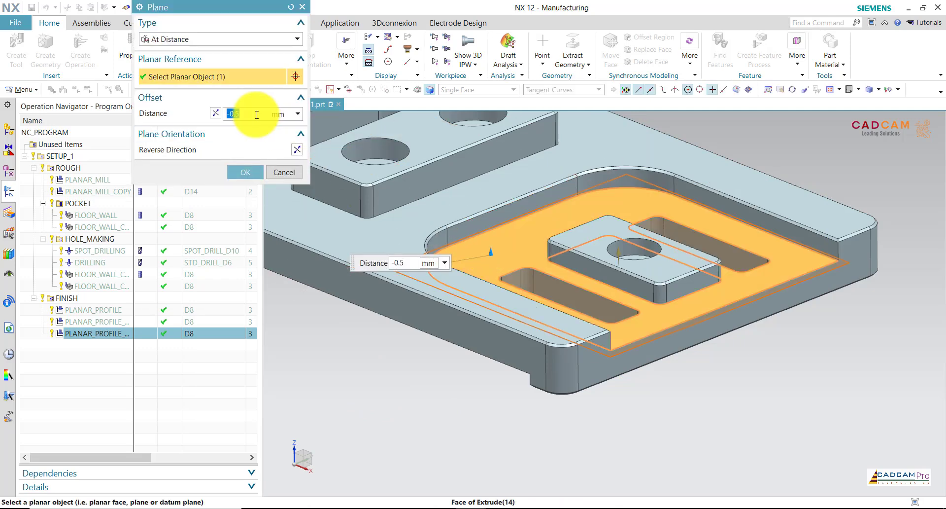
{"action": "type", "text": "0"}
{"action": "left_click", "coordinate": [235, 169]}
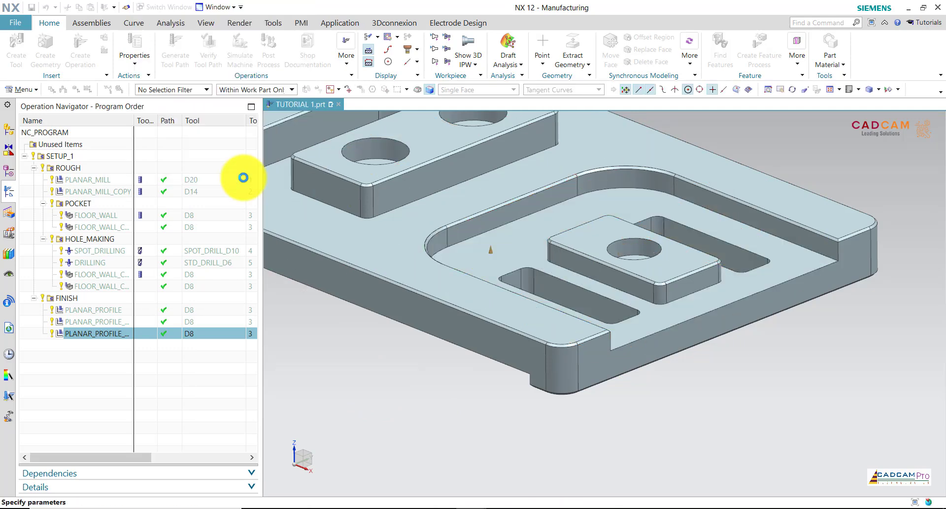
{"action": "left_click", "coordinate": [197, 400]}
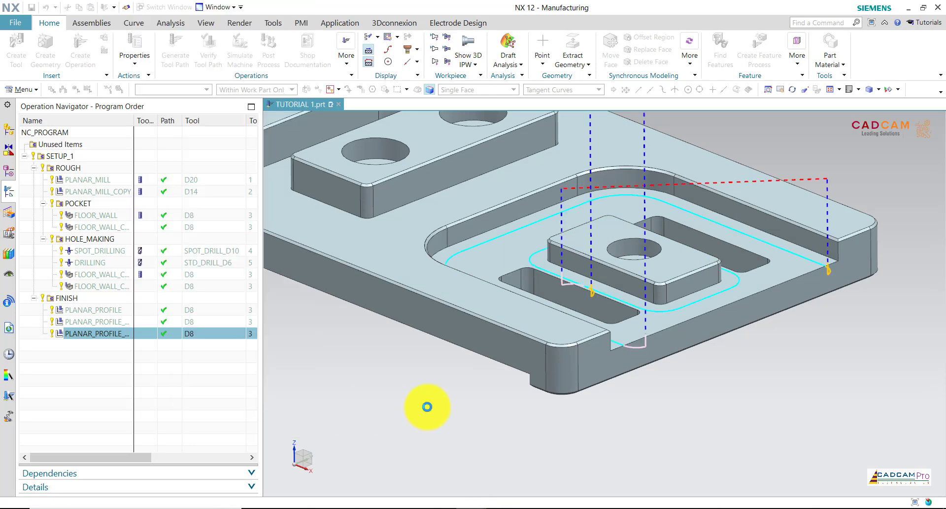
{"action": "middle_click_drag", "start_coordinate": [425, 385], "coordinate": [643, 400]}
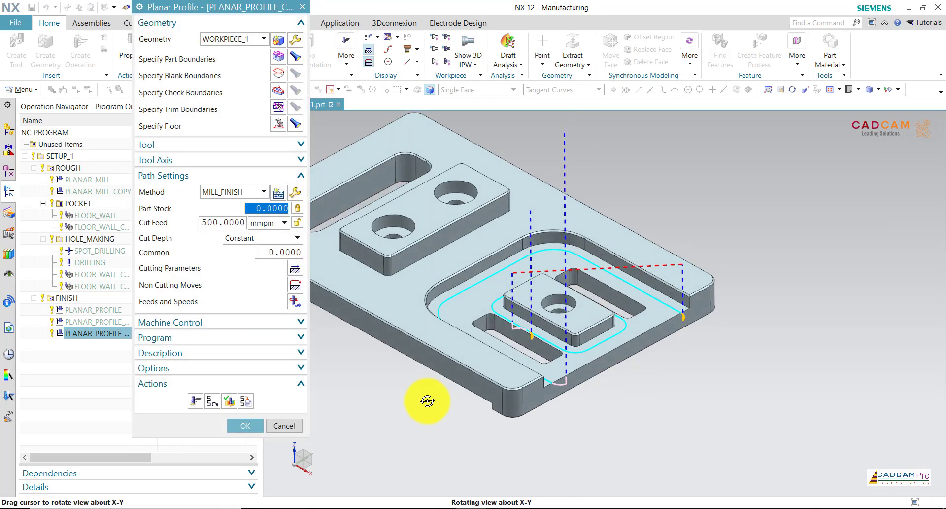
{"action": "scroll", "coordinate": [643, 400], "scroll_direction": "up", "scroll_amount": 2}
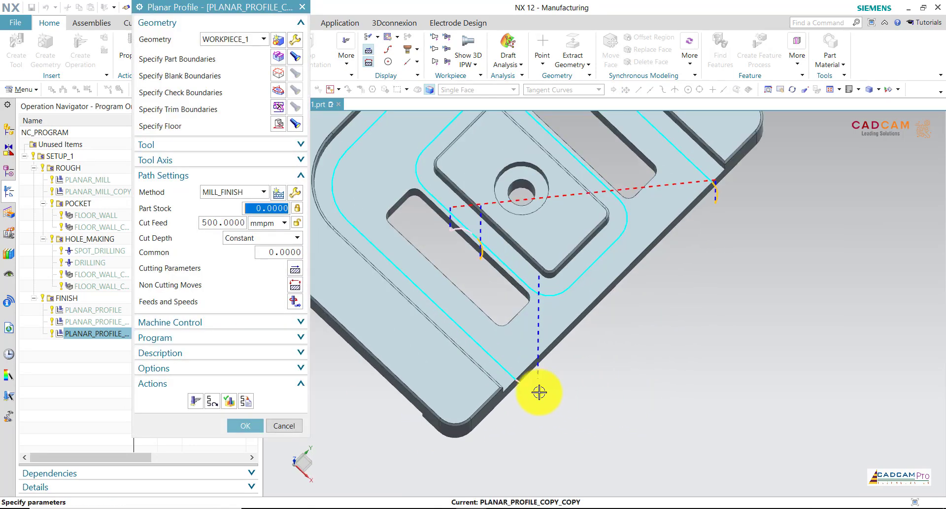
{"action": "middle_click_drag", "start_coordinate": [551, 404], "coordinate": [619, 256]}
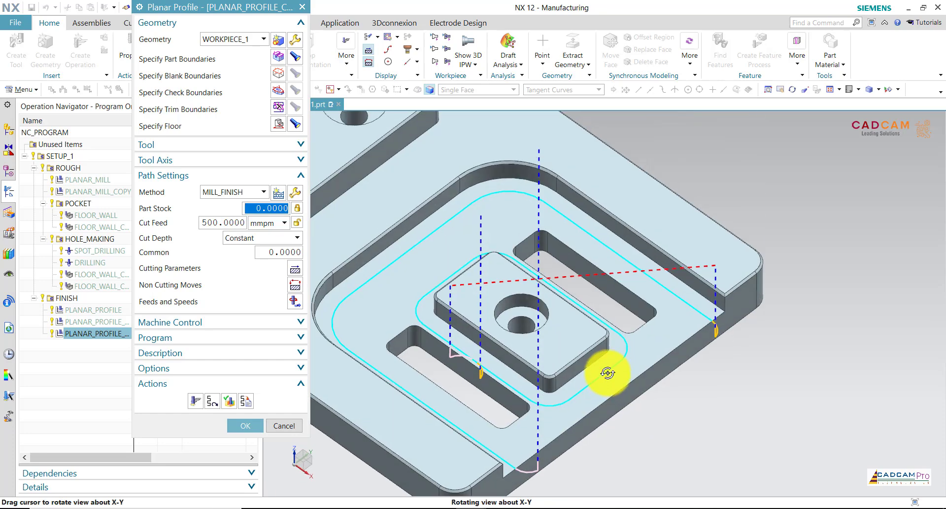
{"action": "scroll", "coordinate": [619, 257], "scroll_direction": "down", "scroll_amount": 2}
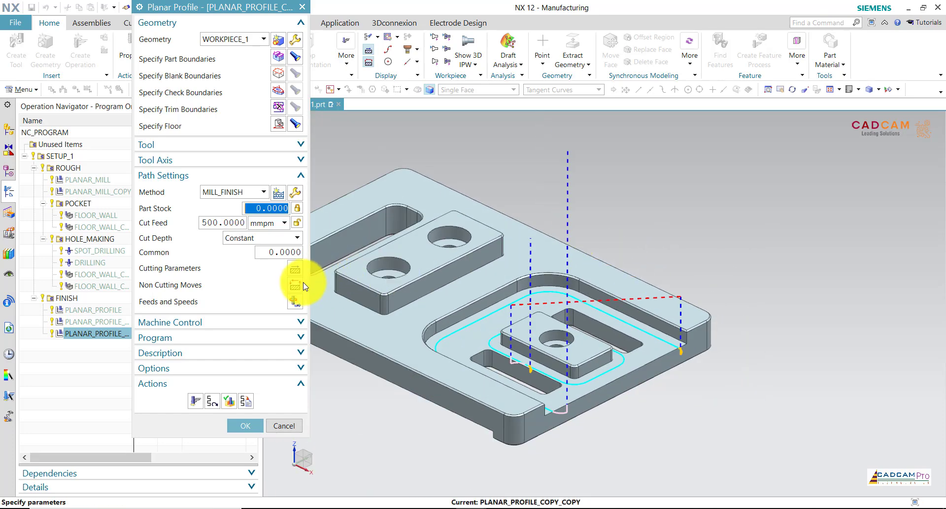
Change the open-area engage type to Linear and regenerate the toolpath
{"action": "middle_click", "coordinate": [490, 179]}
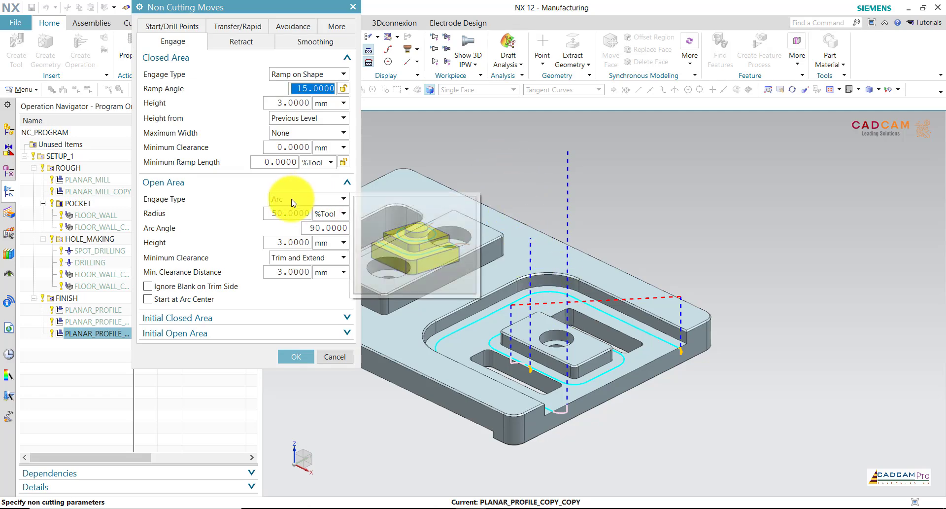
{"action": "left_click", "coordinate": [292, 199]}
{"action": "left_click", "coordinate": [297, 223]}
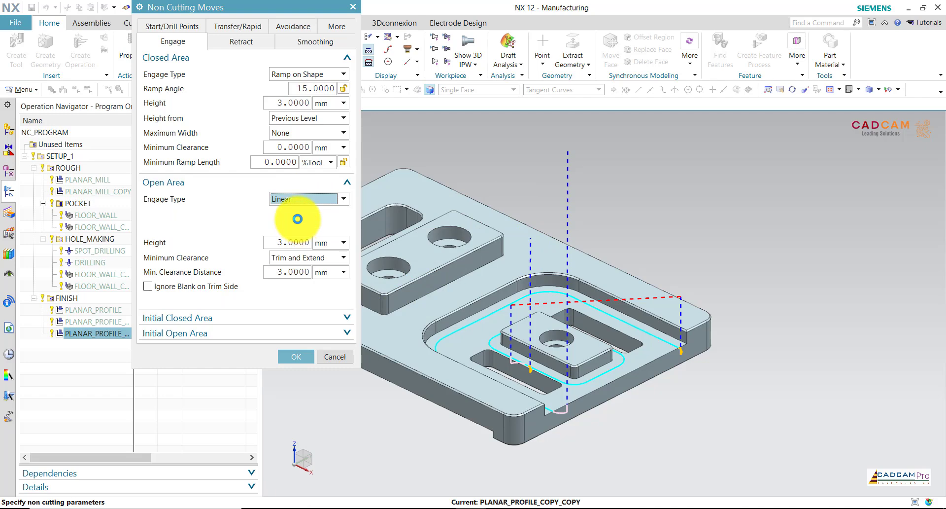
{"action": "left_click", "coordinate": [294, 359]}
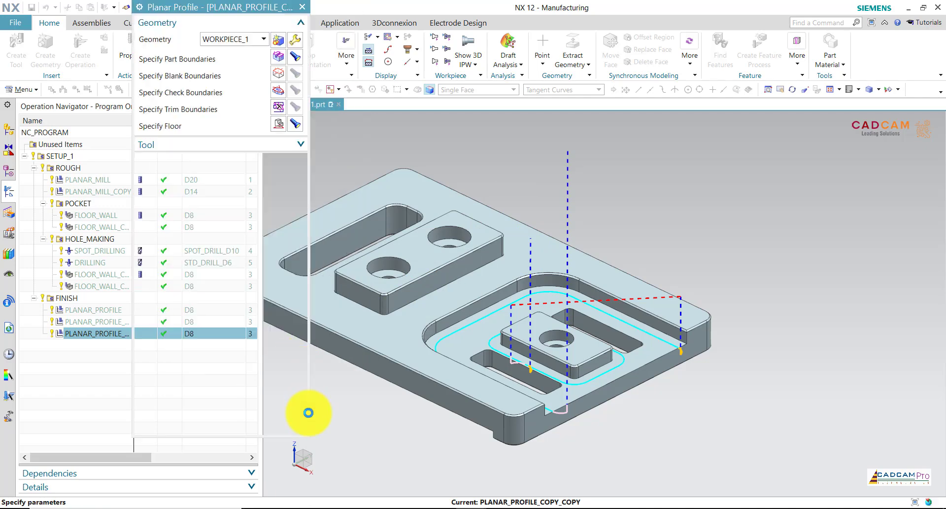
{"action": "left_click", "coordinate": [199, 404]}
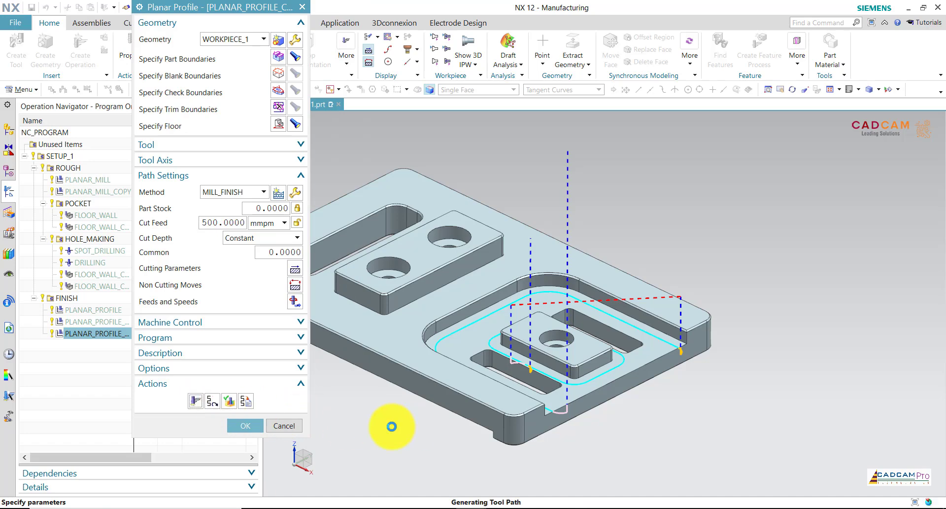
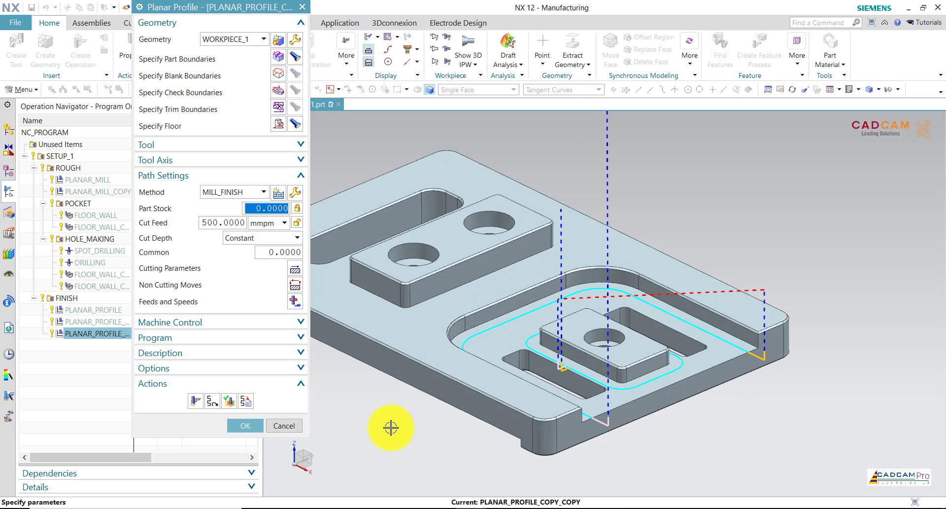
Accept PLANAR_PROFILE_COPY_COPY and orbit the part to inspect its pocket tool path
{"action": "scroll", "coordinate": [641, 361], "scroll_direction": "up", "scroll_amount": 1}
{"action": "scroll", "coordinate": [641, 361], "scroll_direction": "down", "scroll_amount": 2}
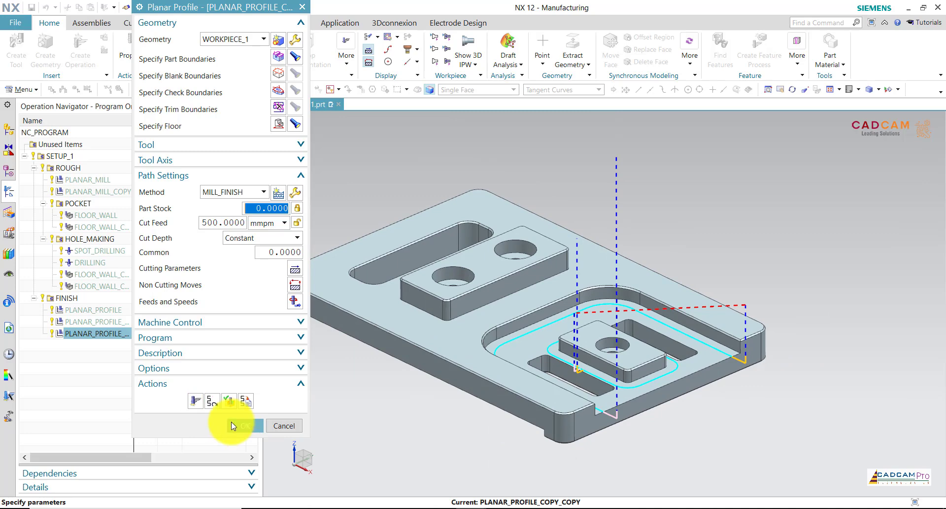
{"action": "left_click", "coordinate": [233, 425]}
{"action": "middle_click_drag", "start_coordinate": [422, 412], "coordinate": [432, 404], "text": "shift"}
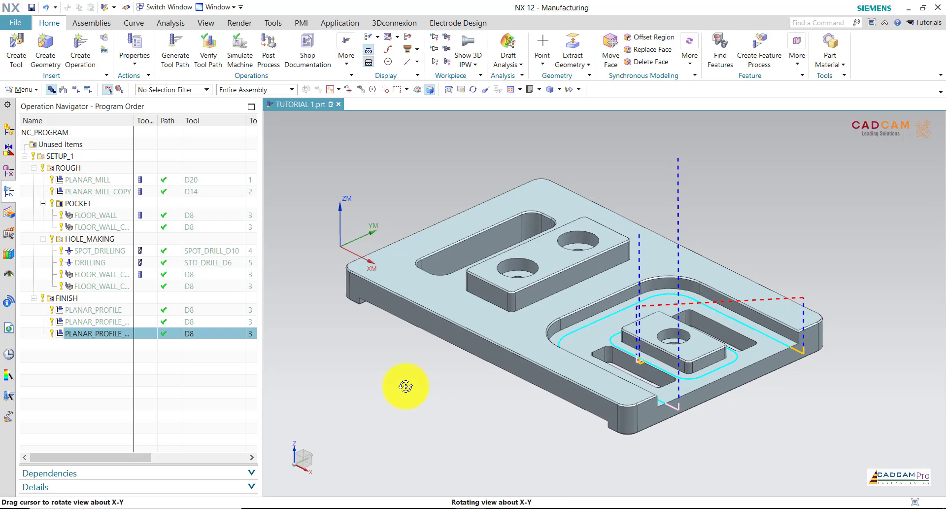
{"action": "middle_click_drag", "start_coordinate": [406, 386], "coordinate": [386, 382]}
Copy PLANAR_PROFILE_COPY, paste it after the third profile, and show the Machine Tool View
{"action": "left_click", "coordinate": [105, 321]}
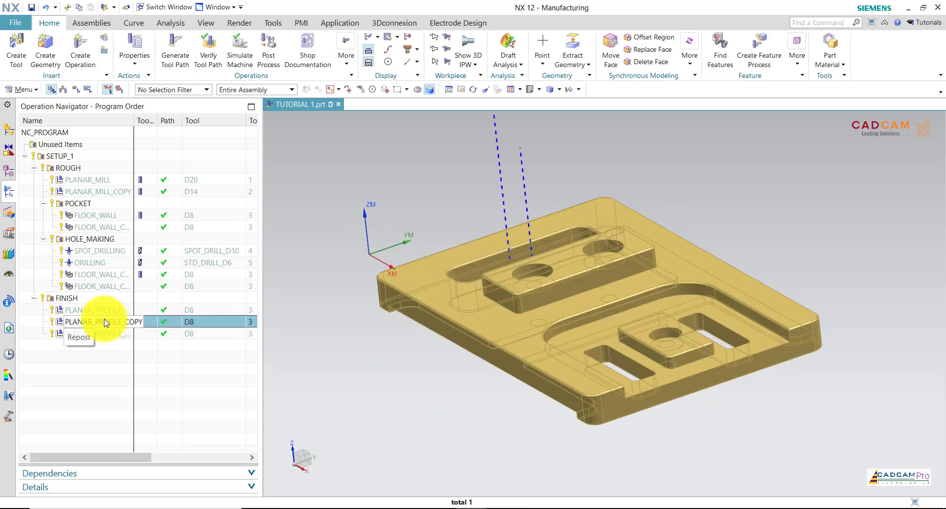
{"action": "right_click", "coordinate": [104, 321]}
{"action": "left_click", "coordinate": [128, 96]}
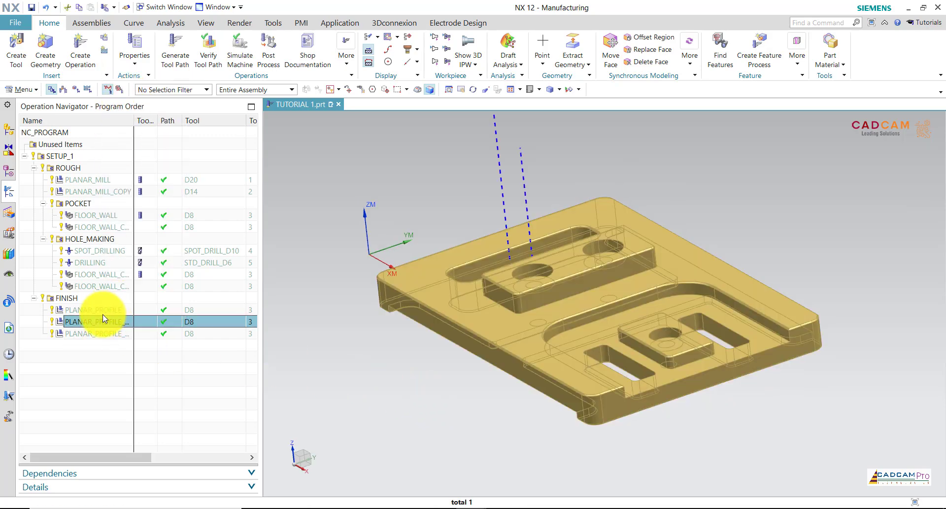
{"action": "left_click", "coordinate": [94, 333]}
{"action": "right_click", "coordinate": [92, 329]}
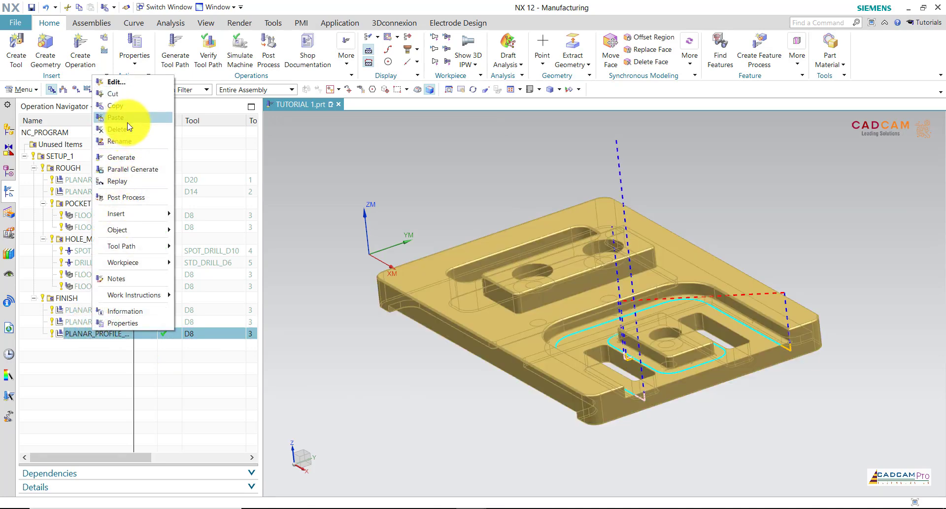
{"action": "left_click", "coordinate": [115, 117]}
{"action": "middle_click_drag", "start_coordinate": [306, 228], "coordinate": [518, 205]}
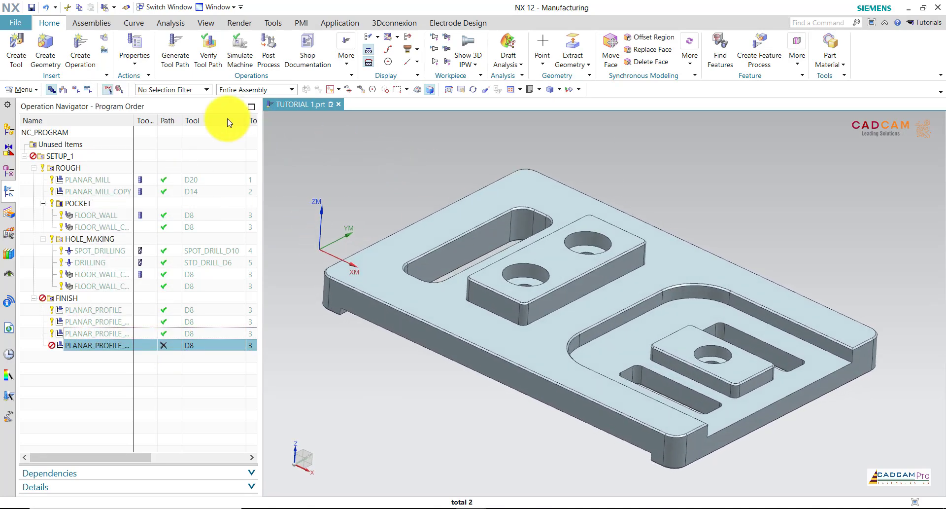
{"action": "left_click", "coordinate": [64, 90]}
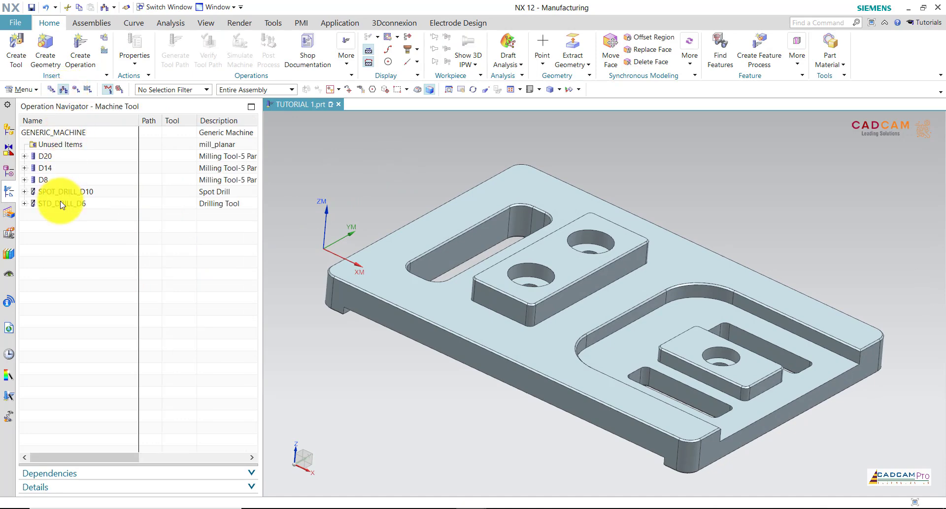
Create mill_planar tool D4 with 4 mm diameter and tool number, adjust and cutcom registers 6
{"action": "left_click", "coordinate": [17, 48]}
{"action": "type", "text": "D4"}
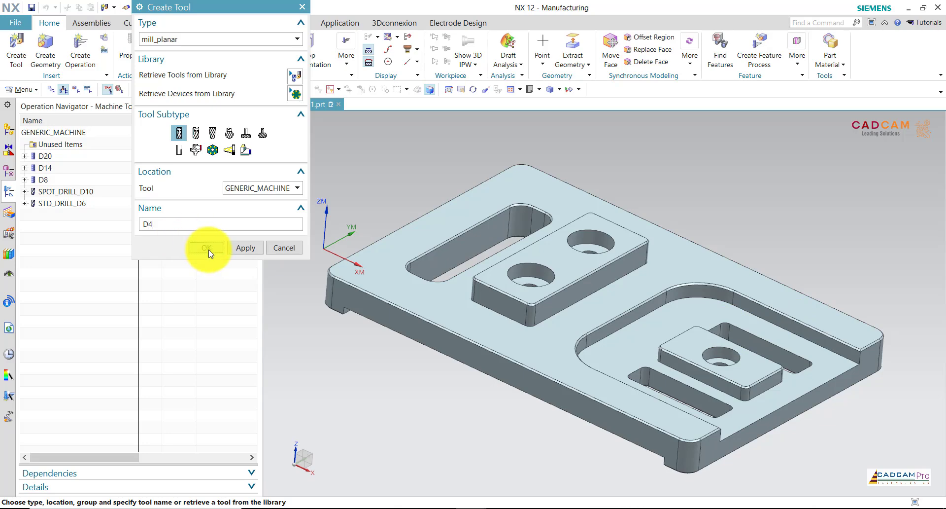
{"action": "left_click", "coordinate": [209, 249]}
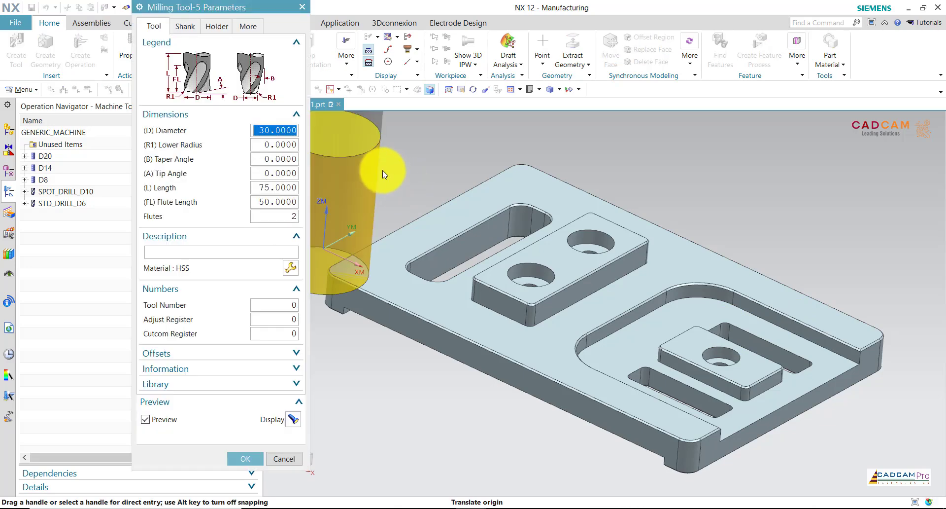
{"action": "type", "text": "4.0000"}
{"action": "left_click", "coordinate": [276, 144]}
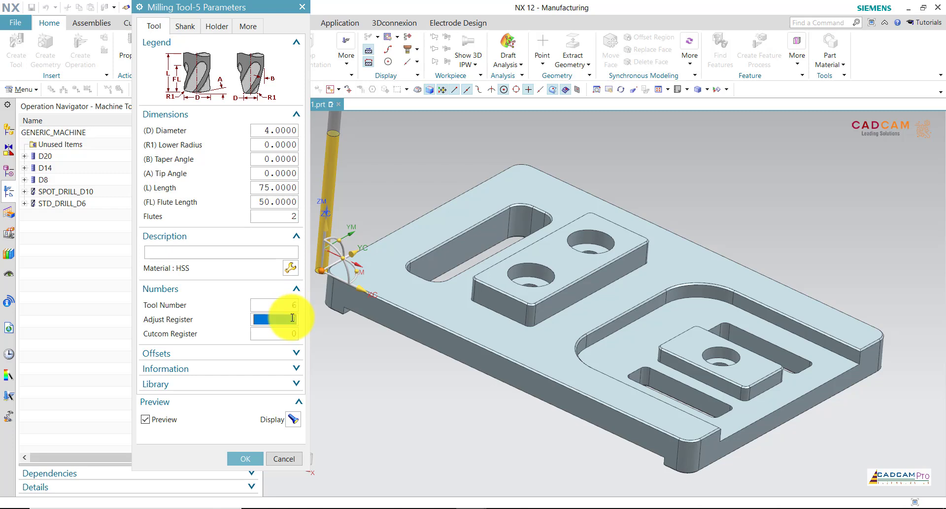
{"action": "type", "text": "6"}
{"action": "left_click", "coordinate": [293, 336]}
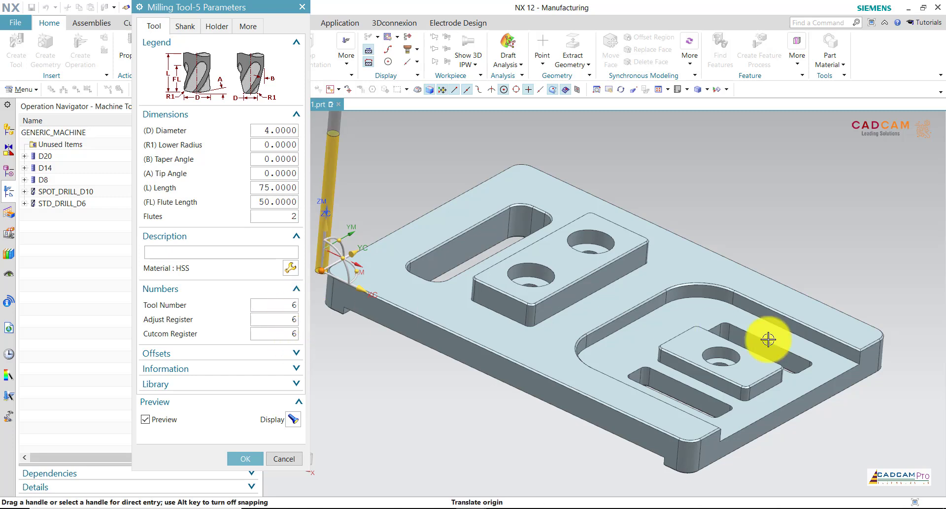
Preview the D4 tool on a slot face, then confirm the tool parameters
{"action": "scroll", "coordinate": [730, 327], "scroll_direction": "down", "scroll_amount": 3}
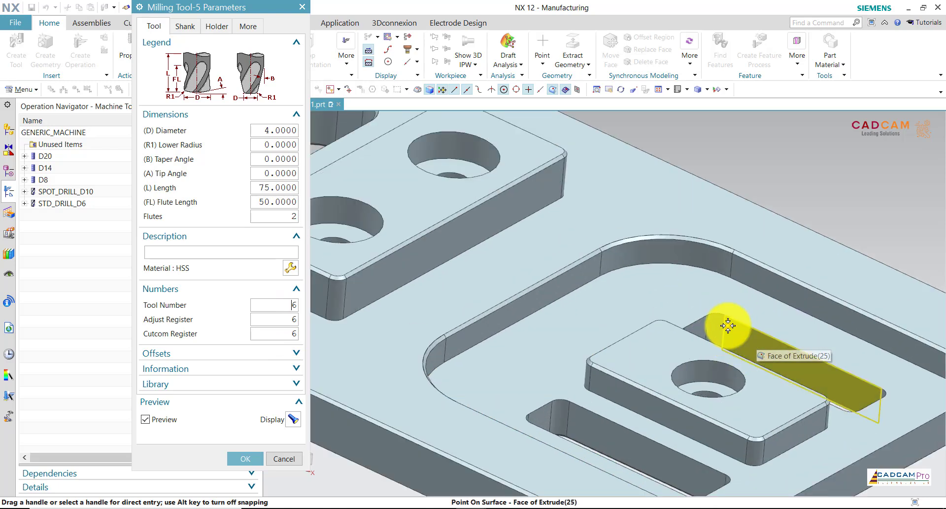
{"action": "left_click", "coordinate": [737, 322]}
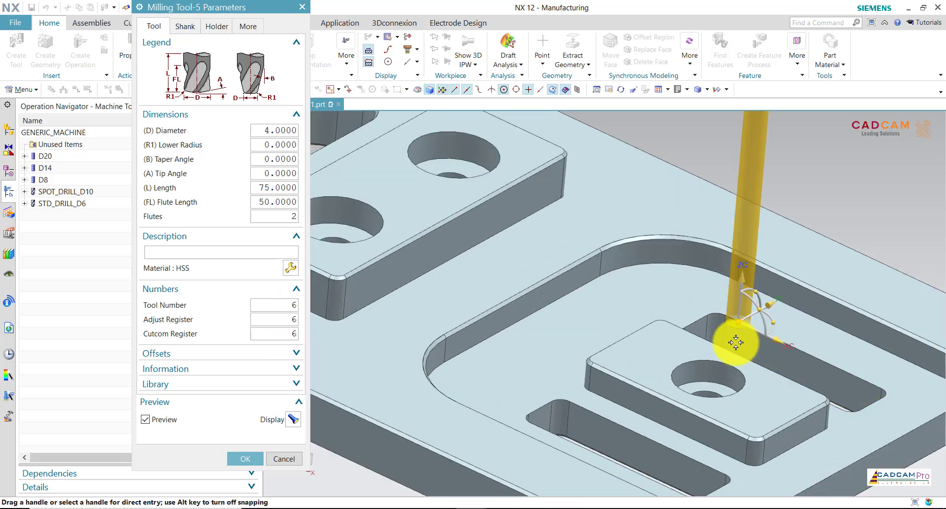
{"action": "scroll", "coordinate": [719, 338], "scroll_direction": "down", "scroll_amount": 2}
{"action": "scroll", "coordinate": [739, 340], "scroll_direction": "down", "scroll_amount": 2}
{"action": "scroll", "coordinate": [715, 385], "scroll_direction": "down", "scroll_amount": 2}
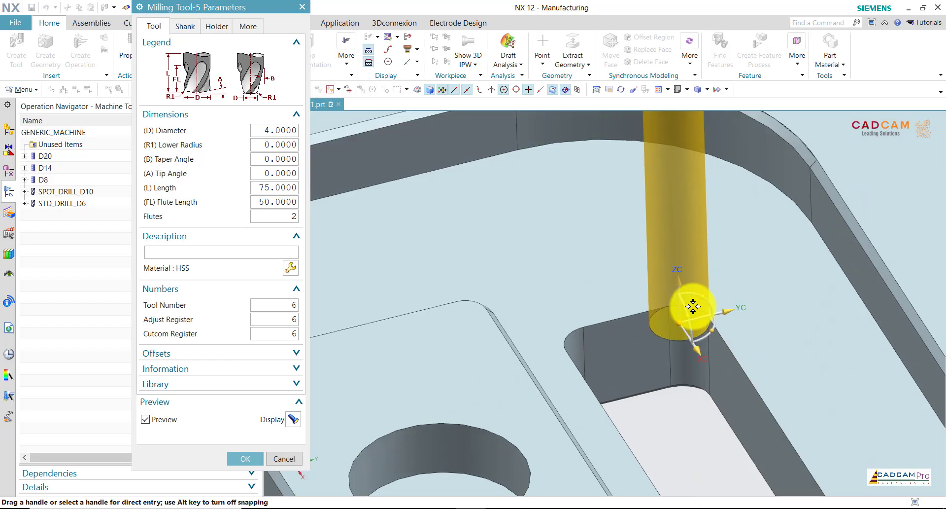
{"action": "scroll", "coordinate": [685, 375], "scroll_direction": "up", "scroll_amount": 2}
{"action": "scroll", "coordinate": [739, 340], "scroll_direction": "up", "scroll_amount": 3}
{"action": "key", "text": "Home"}
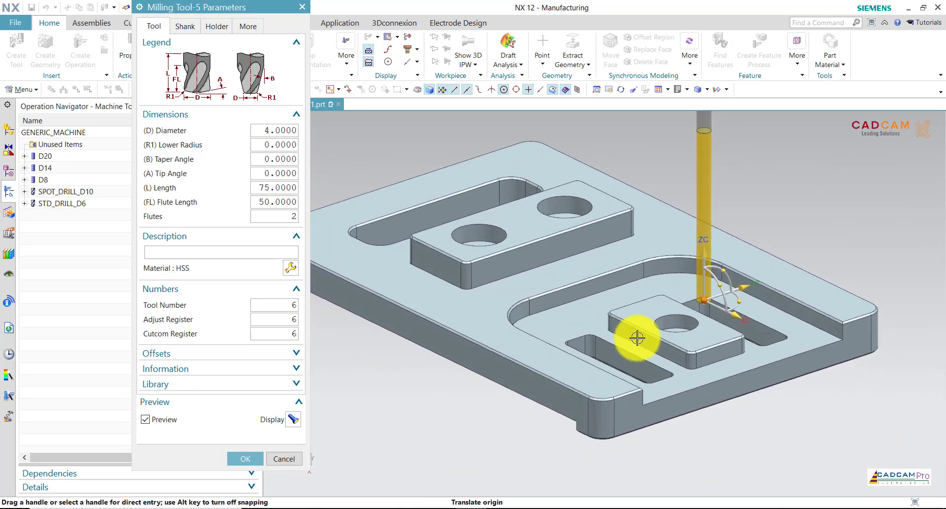
{"action": "scroll", "coordinate": [636, 335], "scroll_direction": "down", "scroll_amount": 2}
{"action": "scroll", "coordinate": [636, 335], "scroll_direction": "down", "scroll_amount": 1}
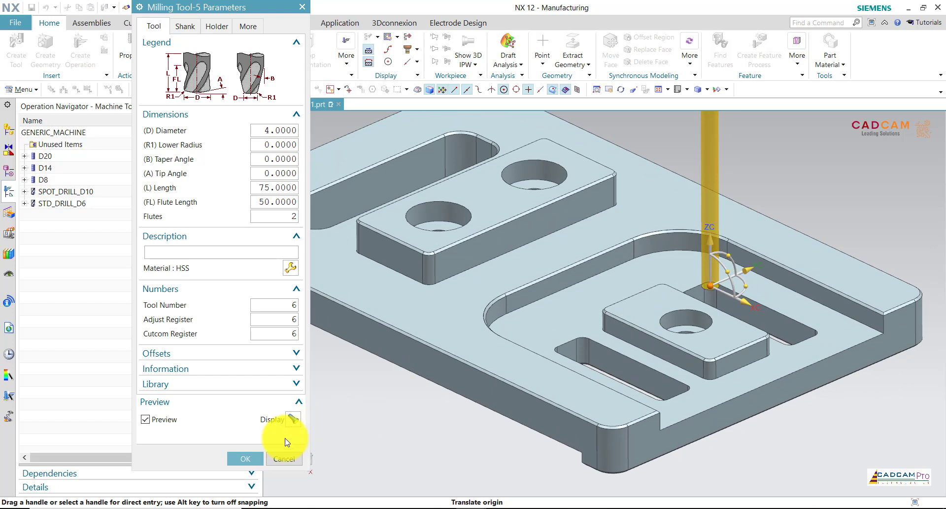
{"action": "left_click", "coordinate": [256, 459]}
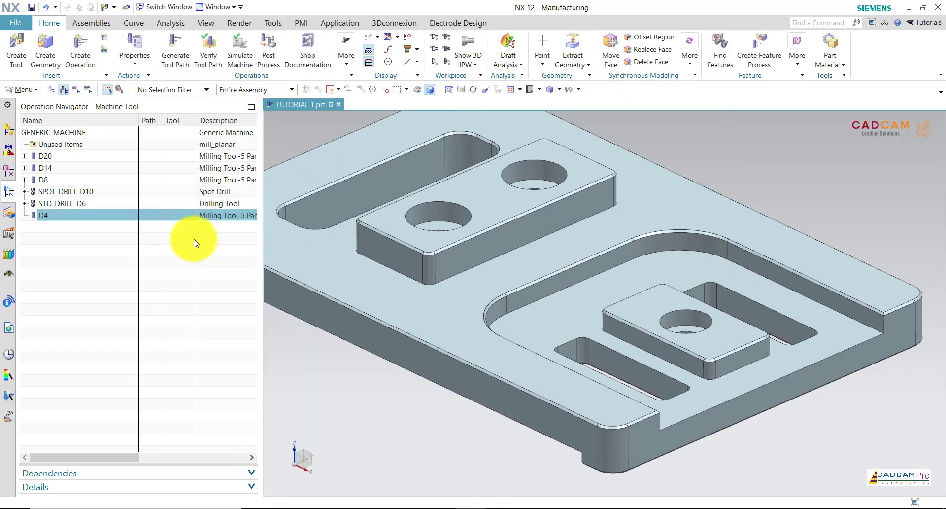
In Program Order View, edit PLANAR_PROFILE_COPY_COPY_1 and assign it tool D4
{"action": "left_click", "coordinate": [52, 90]}
{"action": "left_click", "coordinate": [88, 344]}
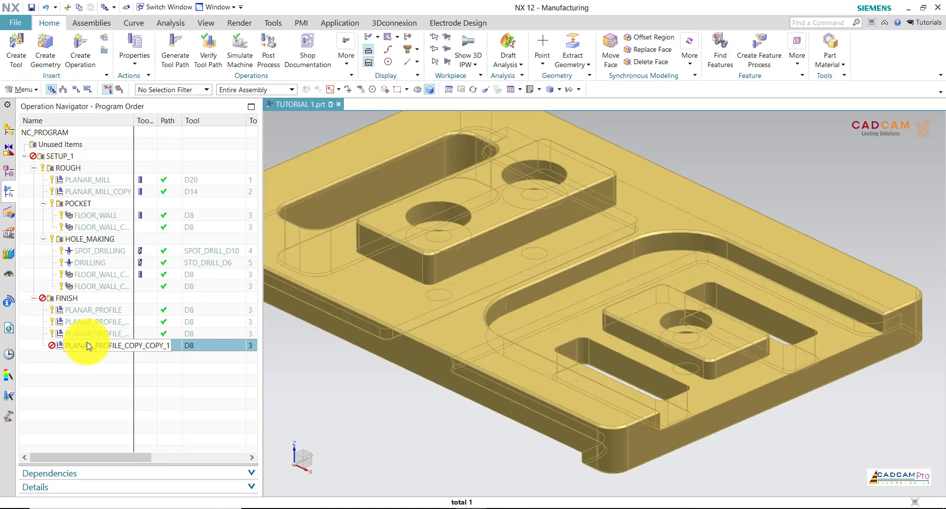
{"action": "right_click", "coordinate": [87, 345]}
{"action": "left_click", "coordinate": [119, 94]}
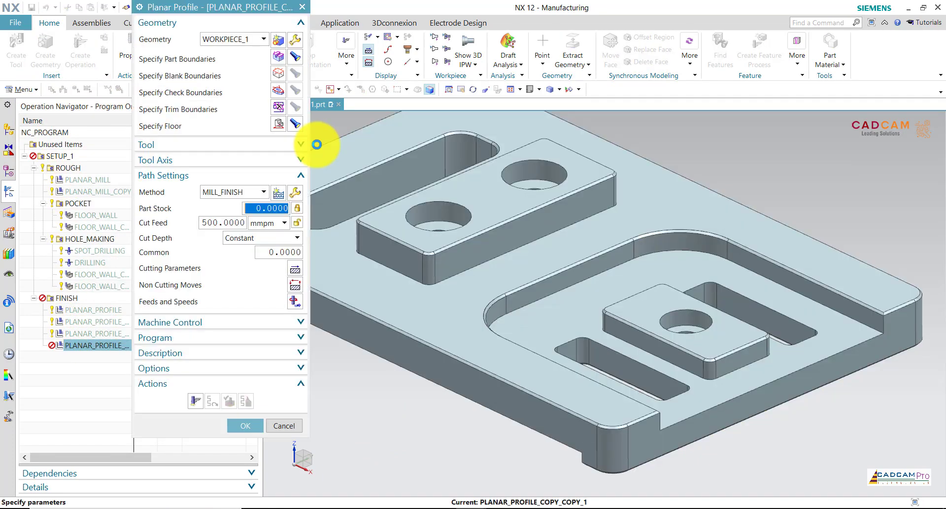
{"action": "left_click", "coordinate": [180, 145]}
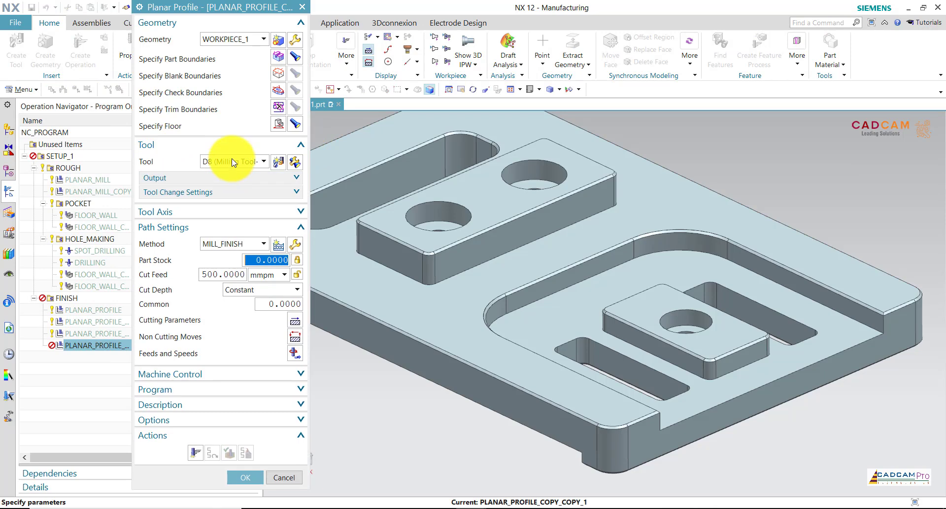
{"action": "left_click", "coordinate": [232, 162]}
{"action": "left_click", "coordinate": [221, 210]}
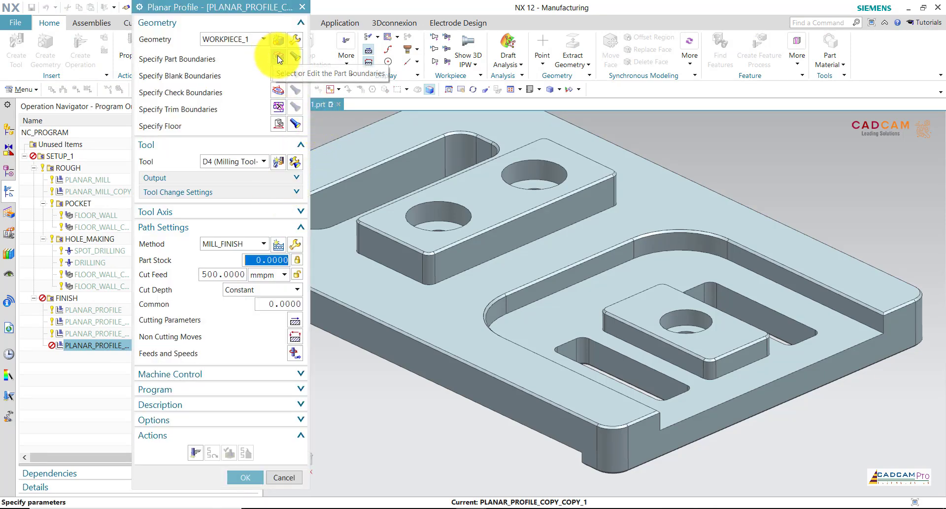
Replace the old part boundary with tangent-curve boundaries around both narrow slots
{"action": "left_click", "coordinate": [278, 57]}
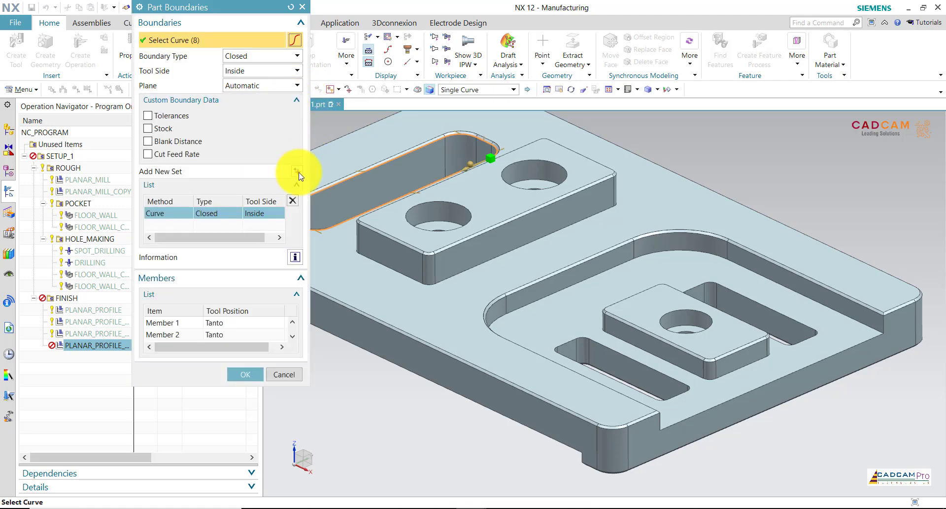
{"action": "left_click", "coordinate": [292, 200]}
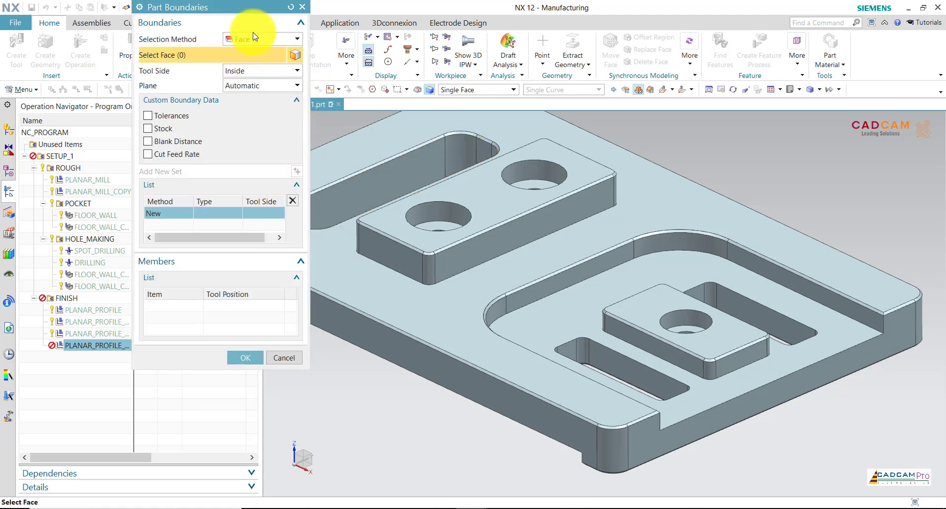
{"action": "left_click", "coordinate": [252, 39]}
{"action": "left_click", "coordinate": [253, 63]}
{"action": "left_click", "coordinate": [560, 92]}
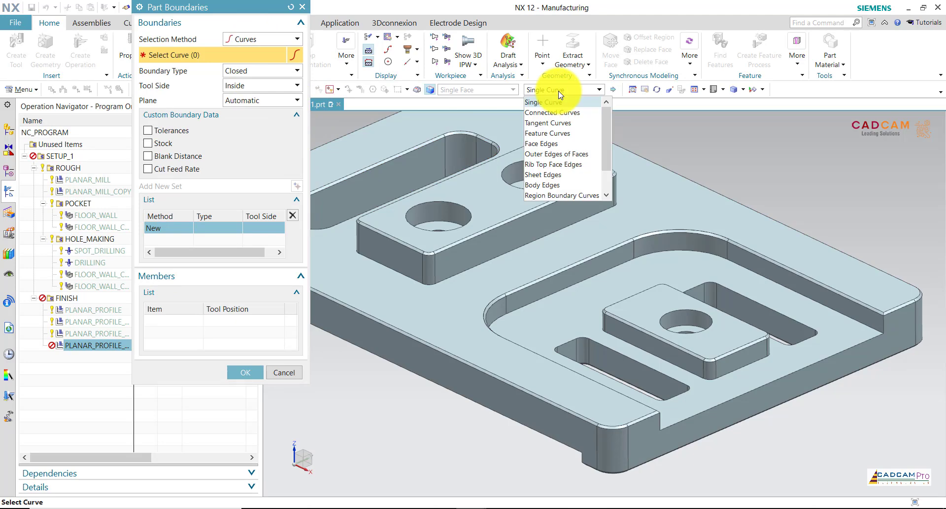
{"action": "left_click", "coordinate": [561, 124]}
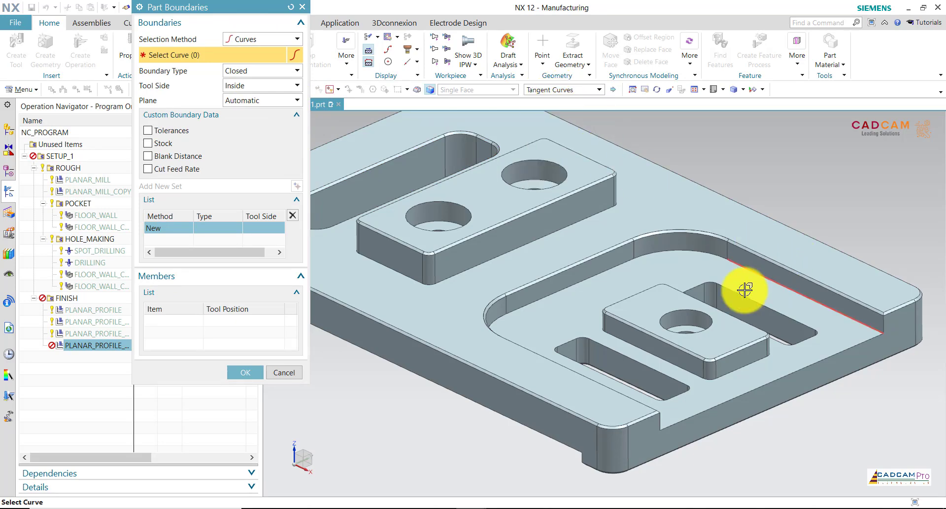
{"action": "left_click", "coordinate": [626, 351]}
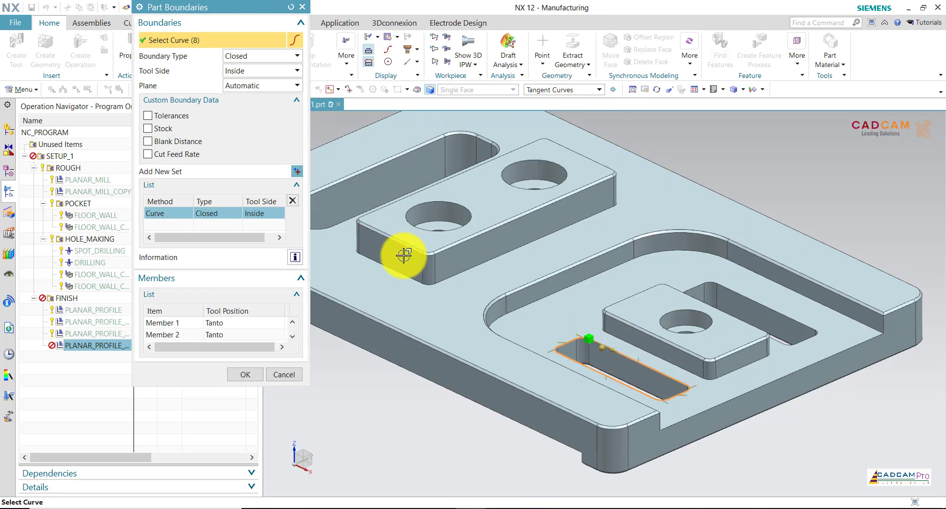
{"action": "scroll", "coordinate": [626, 352], "scroll_direction": "up", "scroll_amount": 1}
{"action": "scroll", "coordinate": [591, 345], "scroll_direction": "up", "scroll_amount": 3}
{"action": "scroll", "coordinate": [481, 323], "scroll_direction": "down", "scroll_amount": 3}
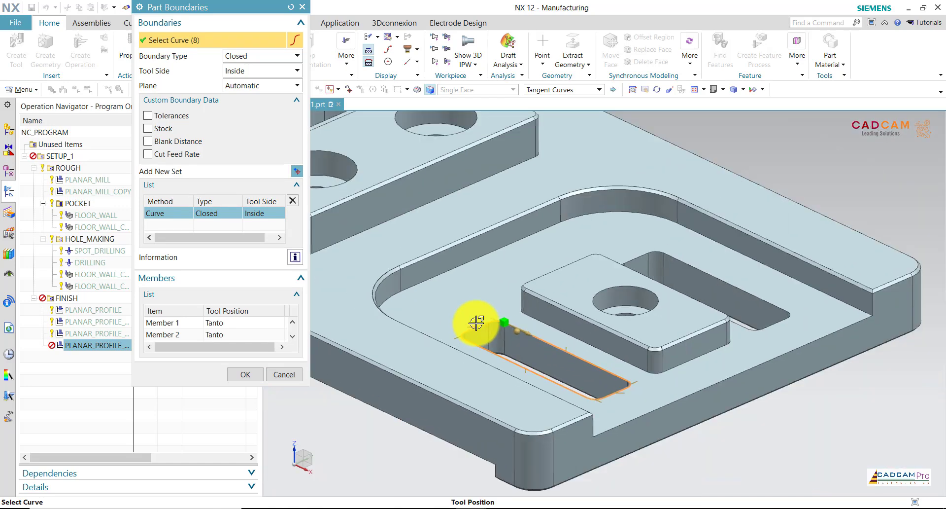
{"action": "left_click", "coordinate": [298, 174]}
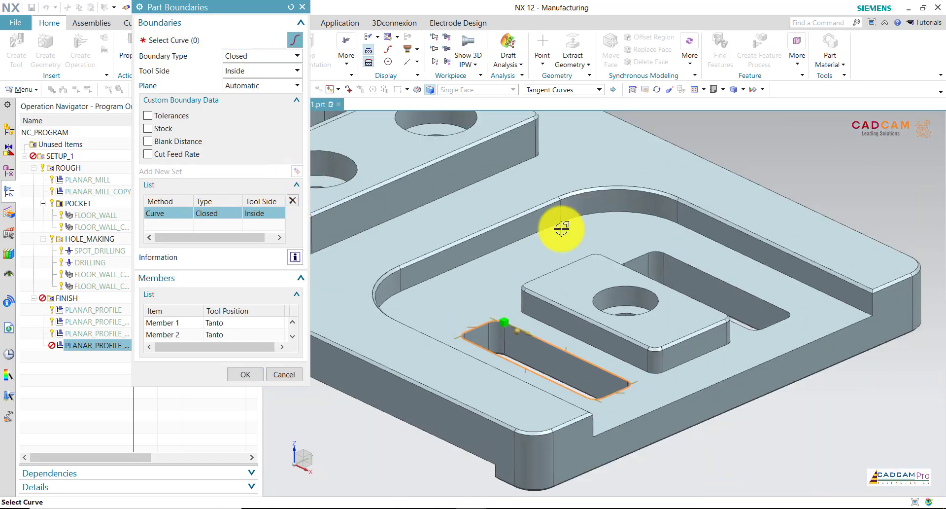
{"action": "left_click", "coordinate": [699, 274]}
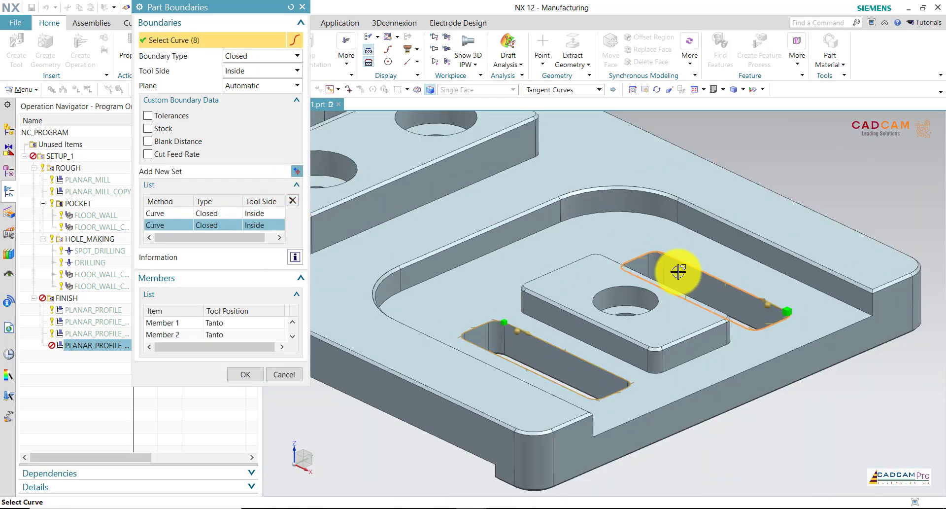
{"action": "left_click", "coordinate": [256, 373]}
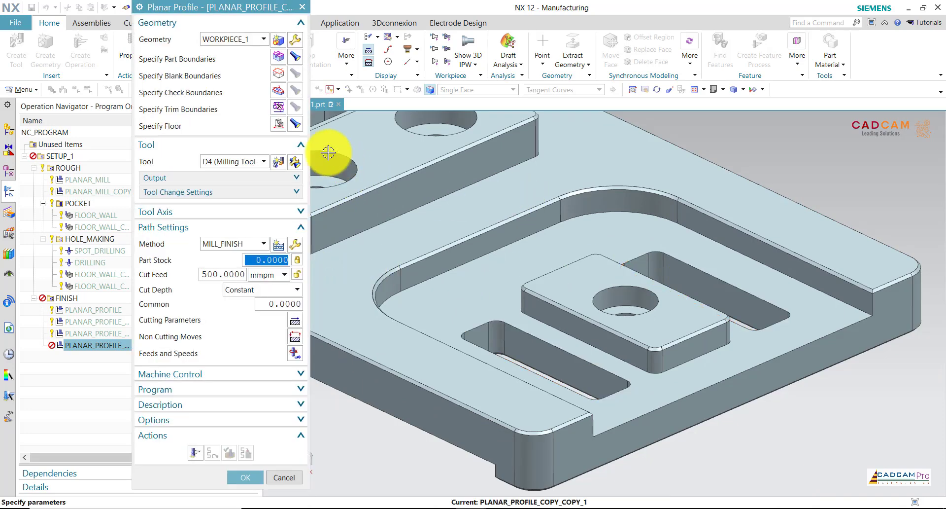
Set the floor plane -0.5 mm from the part's bottom face
{"action": "middle_click", "coordinate": [550, 315]}
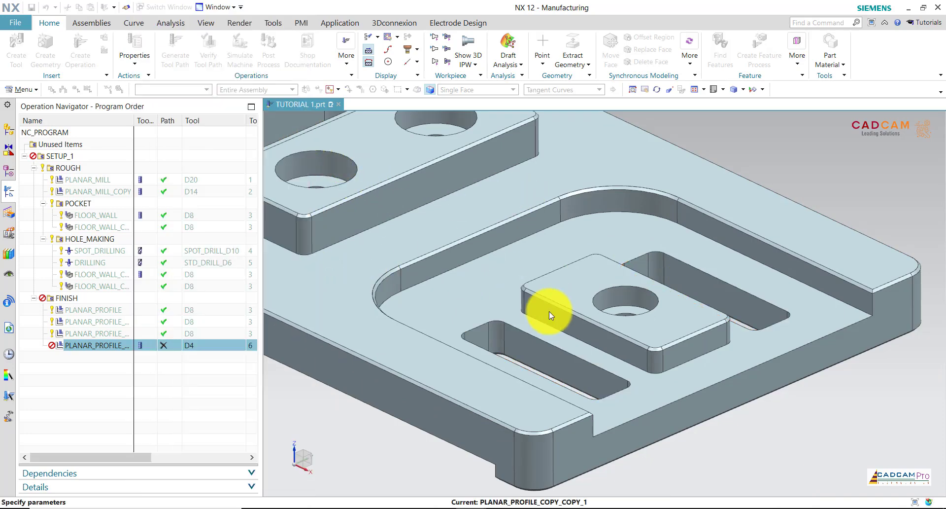
{"action": "left_click", "coordinate": [558, 258]}
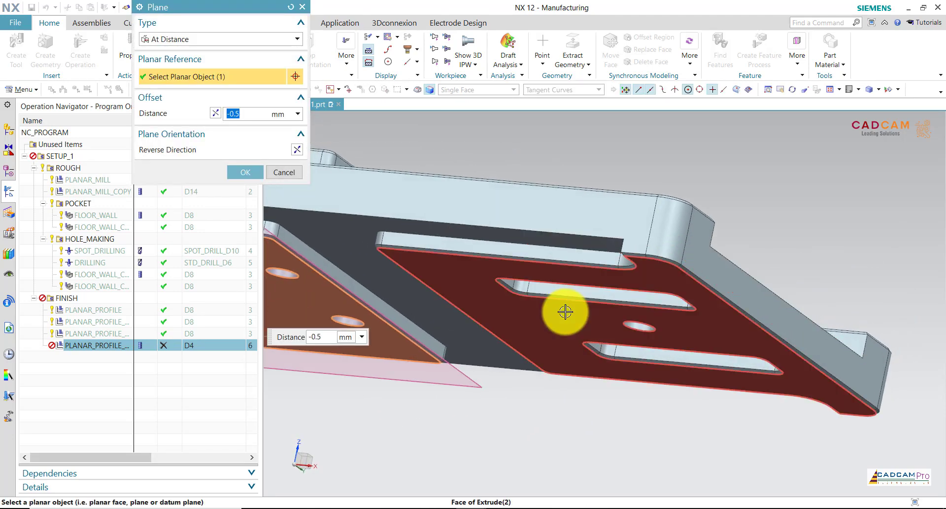
{"action": "left_click", "coordinate": [567, 311]}
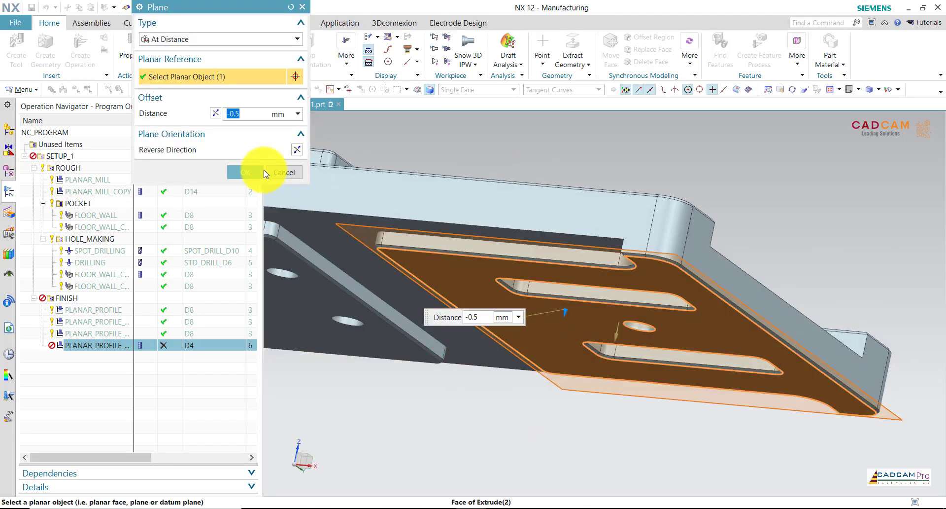
{"action": "left_click", "coordinate": [260, 173]}
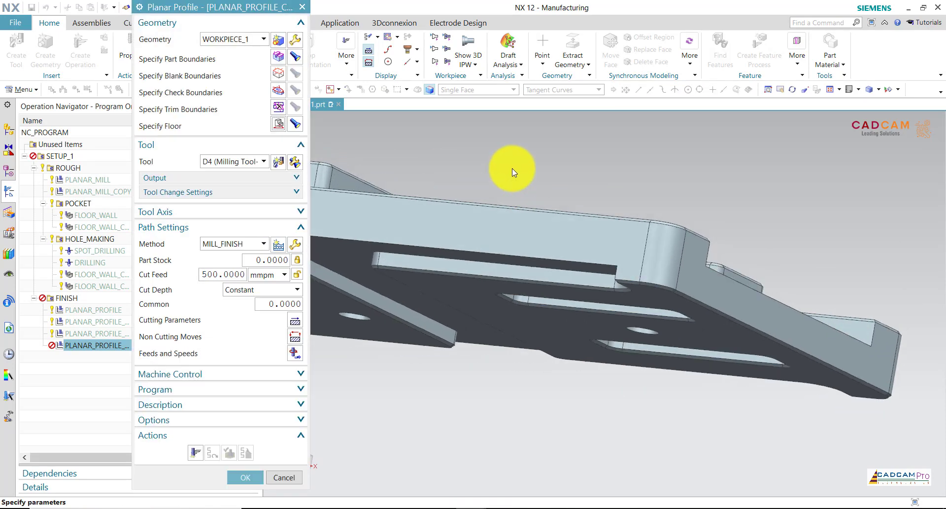
{"action": "middle_click_drag", "start_coordinate": [513, 170], "coordinate": [402, 278]}
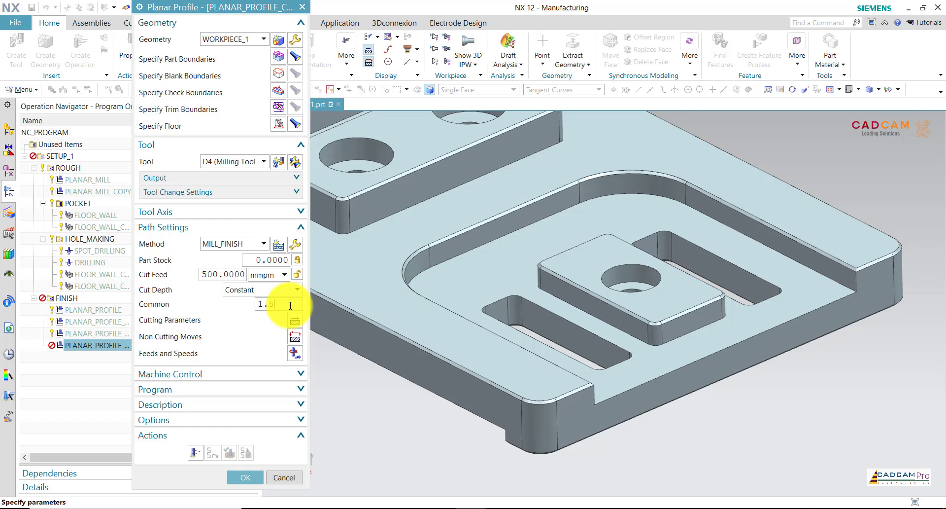
Regenerate the tool path with common depths of 1.5, 2 and 3 mm
{"action": "middle_click", "coordinate": [366, 452]}
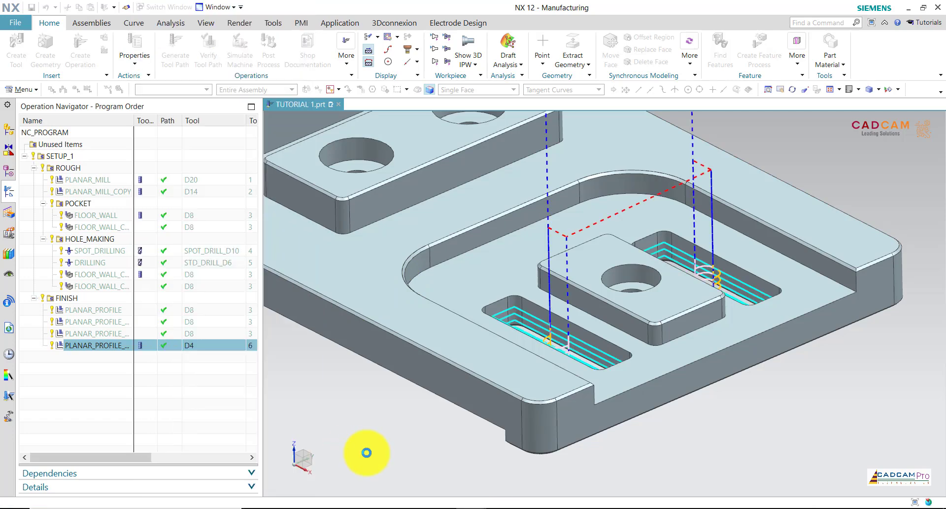
{"action": "key", "text": "F8"}
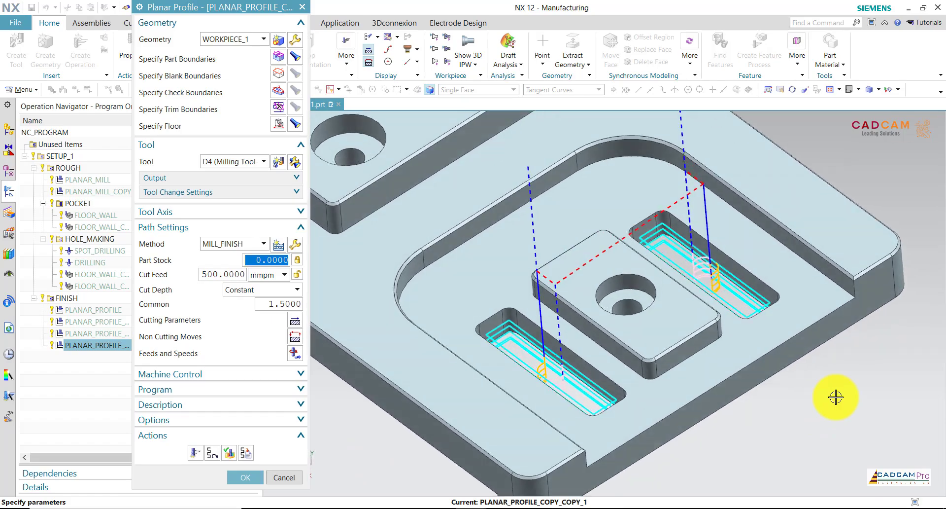
{"action": "key", "text": "Home"}
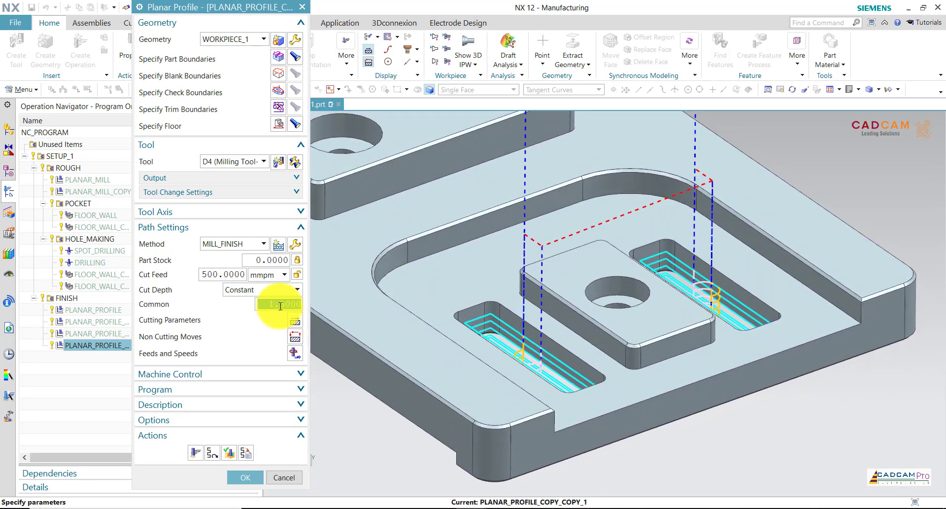
{"action": "left_click", "coordinate": [196, 452]}
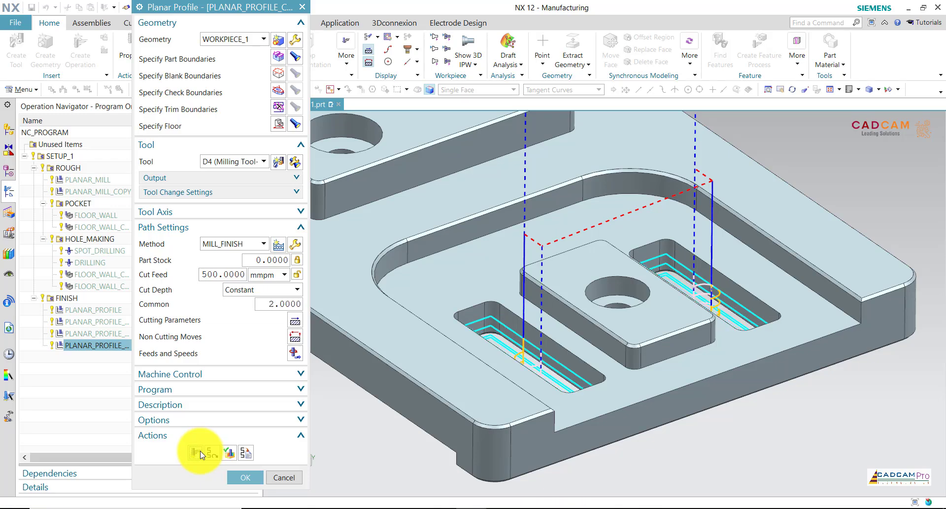
{"action": "middle_click", "coordinate": [200, 450]}
{"action": "type", "text": "3"}
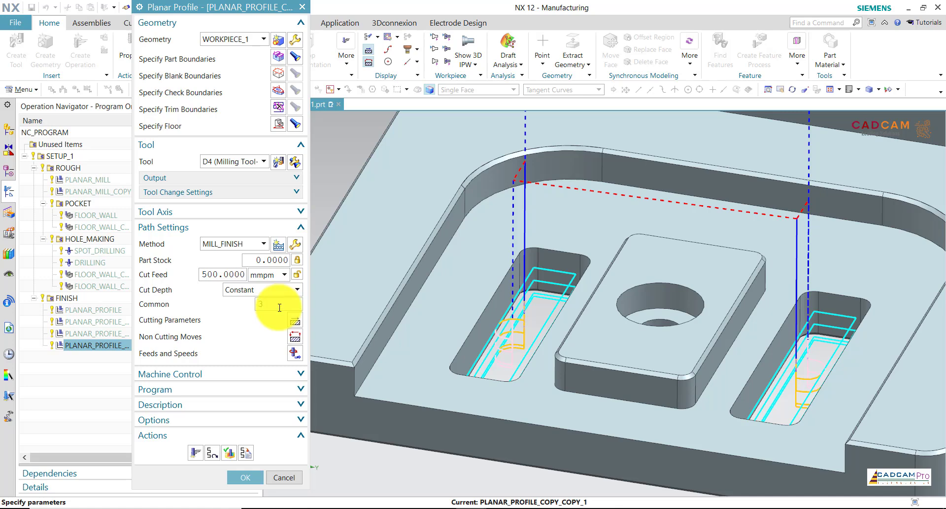
{"action": "left_click", "coordinate": [200, 451]}
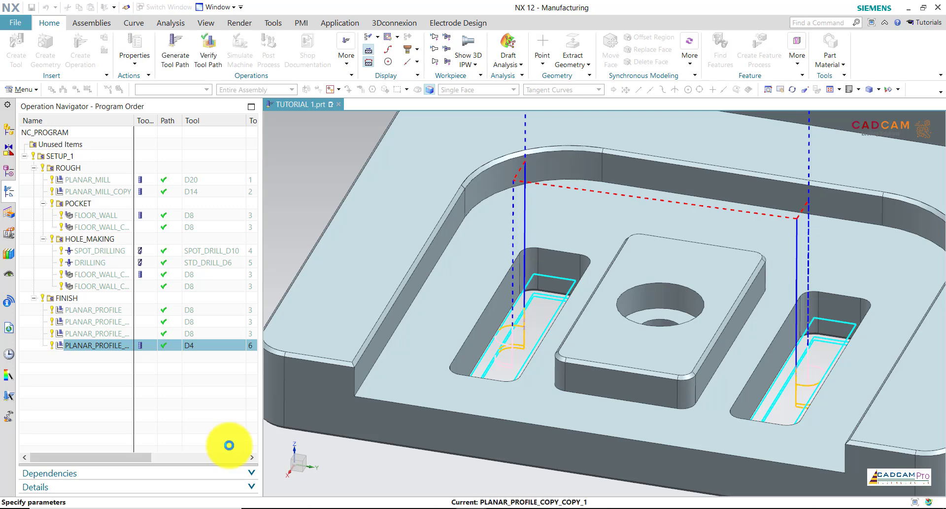
Orbit and zoom around the slots to inspect the 3 mm-depth tool path
{"action": "scroll", "coordinate": [502, 361], "scroll_direction": "up", "scroll_amount": 5}
{"action": "scroll", "coordinate": [501, 361], "scroll_direction": "up", "scroll_amount": 3}
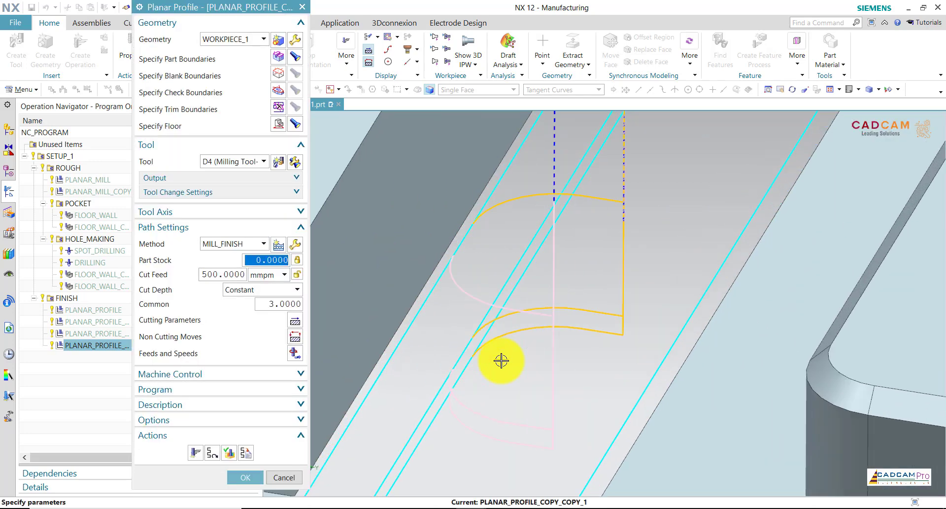
{"action": "scroll", "coordinate": [501, 361], "scroll_direction": "down", "scroll_amount": 3}
{"action": "scroll", "coordinate": [488, 317], "scroll_direction": "down", "scroll_amount": 3}
{"action": "scroll", "coordinate": [492, 308], "scroll_direction": "down", "scroll_amount": 2}
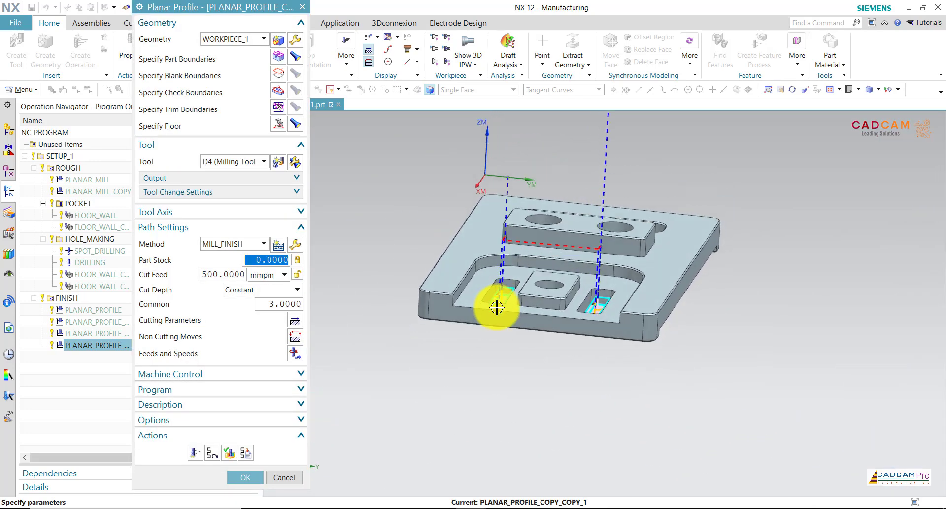
{"action": "middle_click_drag", "start_coordinate": [497, 306], "coordinate": [507, 271]}
{"action": "scroll", "coordinate": [516, 251], "scroll_direction": "up", "scroll_amount": 3}
{"action": "scroll", "coordinate": [518, 251], "scroll_direction": "up", "scroll_amount": 2}
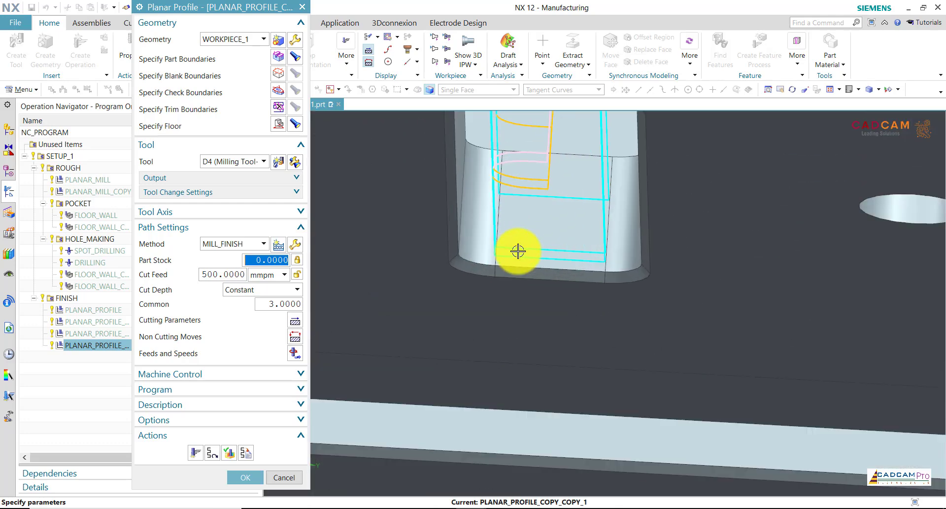
{"action": "scroll", "coordinate": [518, 251], "scroll_direction": "down", "scroll_amount": 3}
{"action": "scroll", "coordinate": [517, 250], "scroll_direction": "down", "scroll_amount": 3}
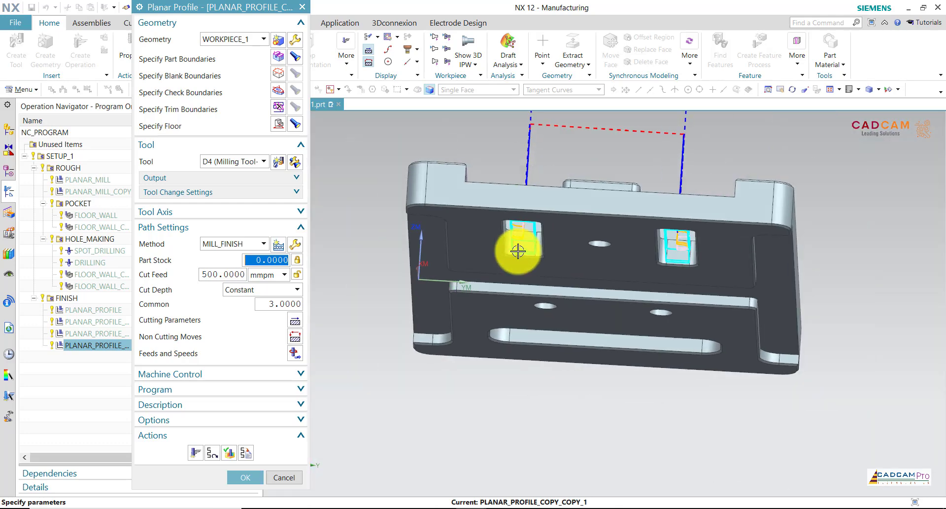
{"action": "middle_click_drag", "start_coordinate": [517, 250], "coordinate": [522, 271]}
{"action": "scroll", "coordinate": [499, 257], "scroll_direction": "up", "scroll_amount": 3}
{"action": "scroll", "coordinate": [502, 258], "scroll_direction": "up", "scroll_amount": 3}
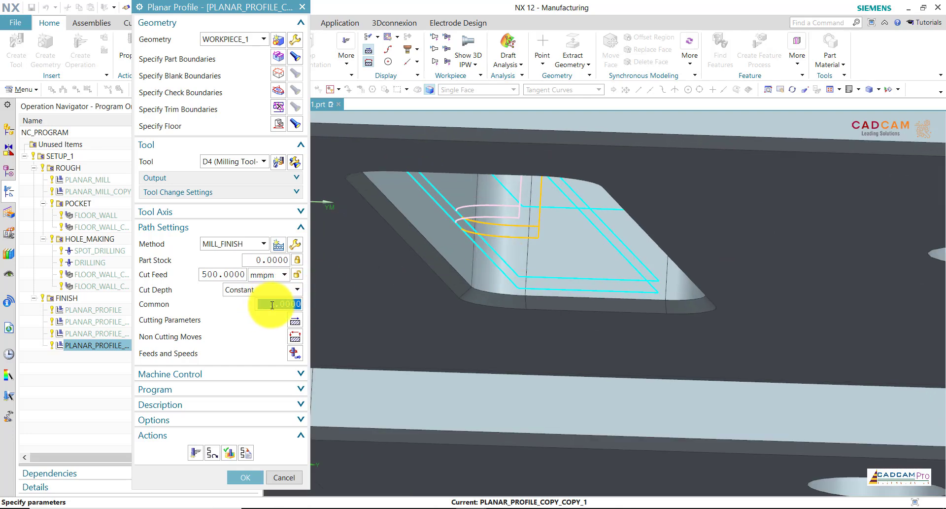
Regenerate with a 4 mm common depth and inspect the slot tool path
{"action": "left_click", "coordinate": [193, 452]}
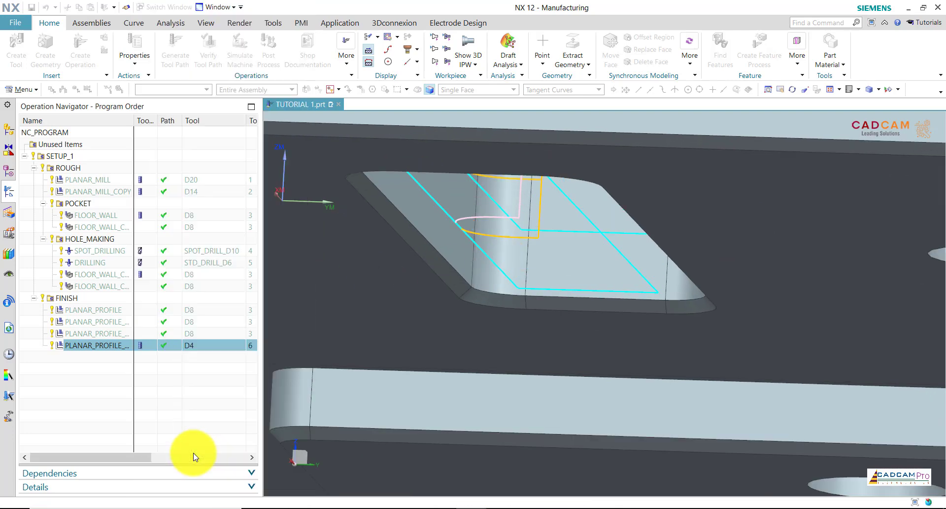
{"action": "scroll", "coordinate": [519, 290], "scroll_direction": "down", "scroll_amount": 3}
{"action": "mouse_move", "coordinate": [517, 289]}
{"action": "middle_mouse_down"}
{"action": "mouse_move", "coordinate": [490, 277]}
{"action": "mouse_move", "coordinate": [652, 320]}
{"action": "middle_mouse_up"}
{"action": "scroll", "coordinate": [490, 276], "scroll_direction": "up", "scroll_amount": 3}
{"action": "scroll", "coordinate": [479, 273], "scroll_direction": "down", "scroll_amount": 2}
{"action": "scroll", "coordinate": [479, 273], "scroll_direction": "down", "scroll_amount": 2}
{"action": "scroll", "coordinate": [678, 338], "scroll_direction": "up", "scroll_amount": 3}
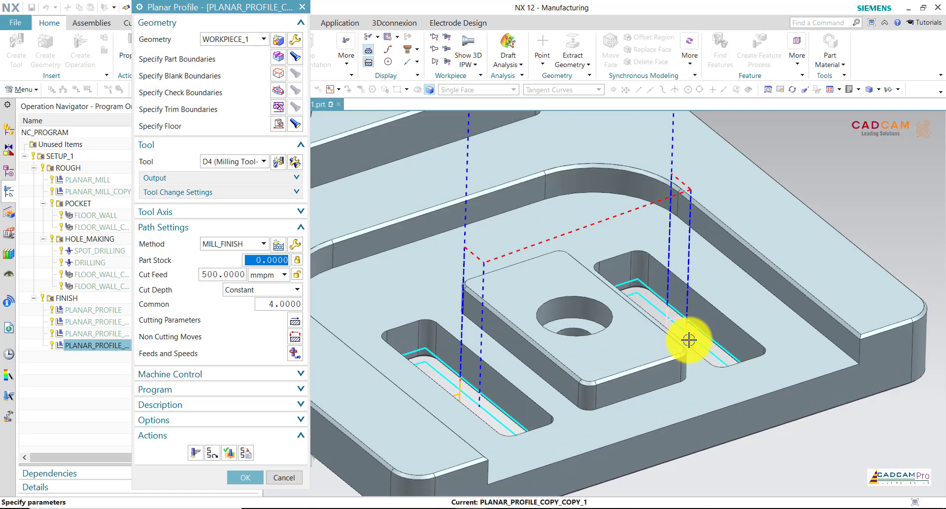
{"action": "scroll", "coordinate": [691, 339], "scroll_direction": "up", "scroll_amount": 1}
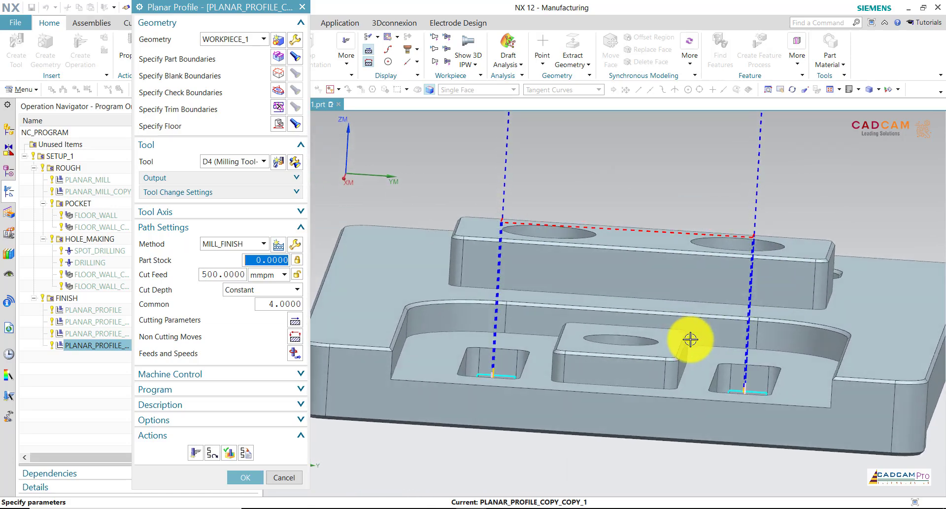
{"action": "middle_click_drag", "start_coordinate": [690, 339], "coordinate": [704, 321]}
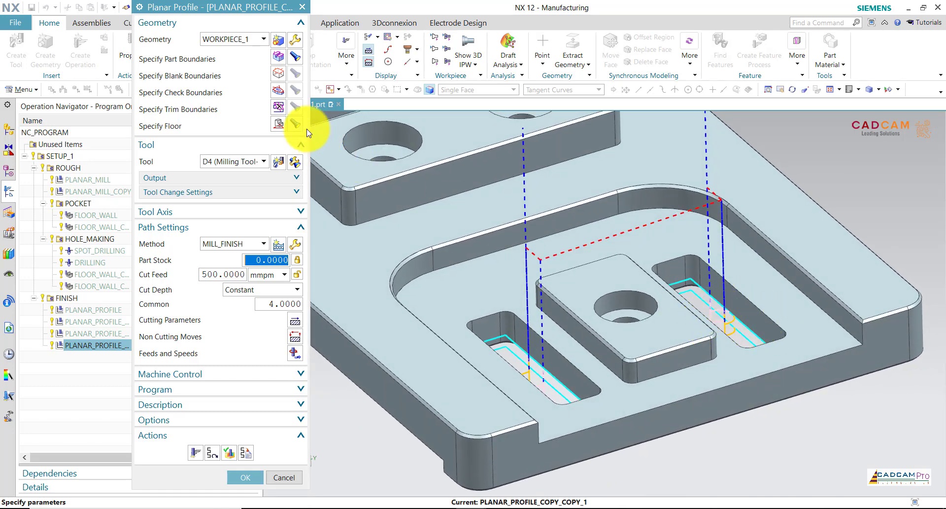
Place the slot boundaries on a plane picked from the recessed face around the pad
{"action": "left_click", "coordinate": [280, 61]}
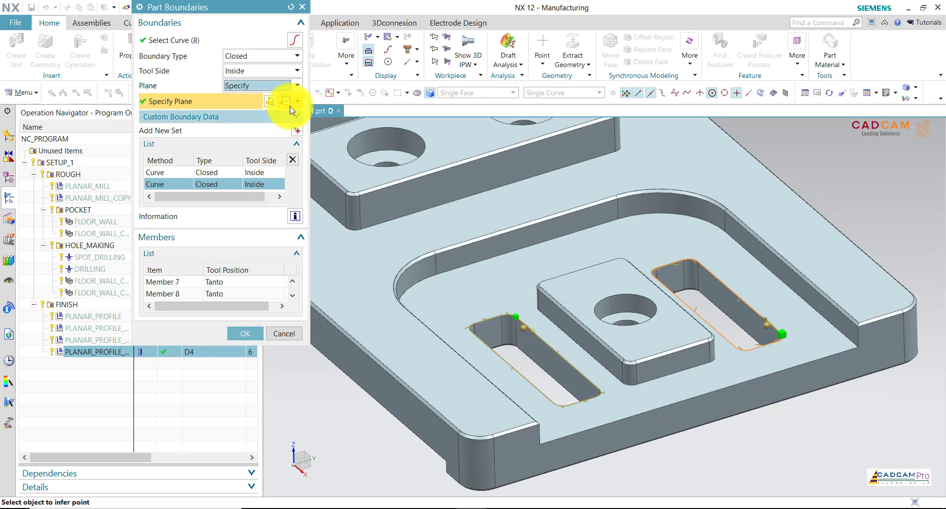
{"action": "left_click", "coordinate": [298, 101]}
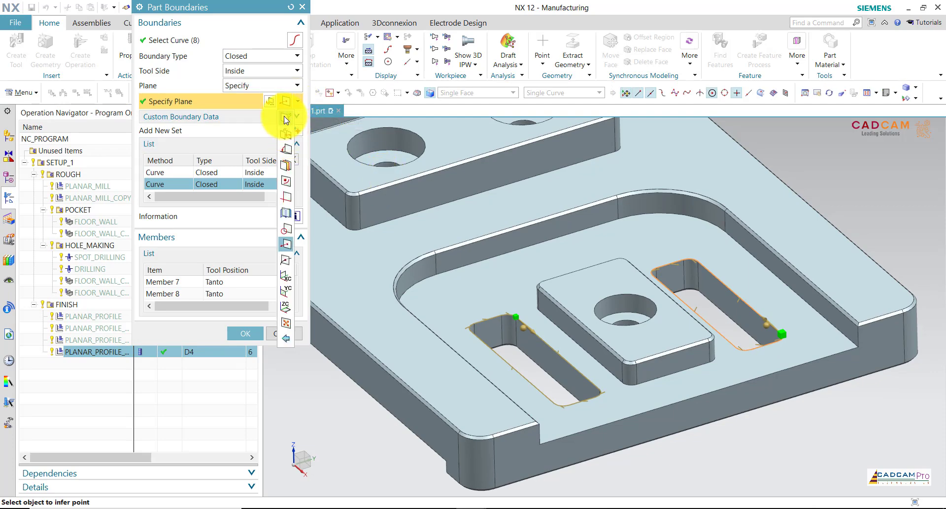
{"action": "left_click", "coordinate": [286, 118]}
{"action": "left_click", "coordinate": [693, 240]}
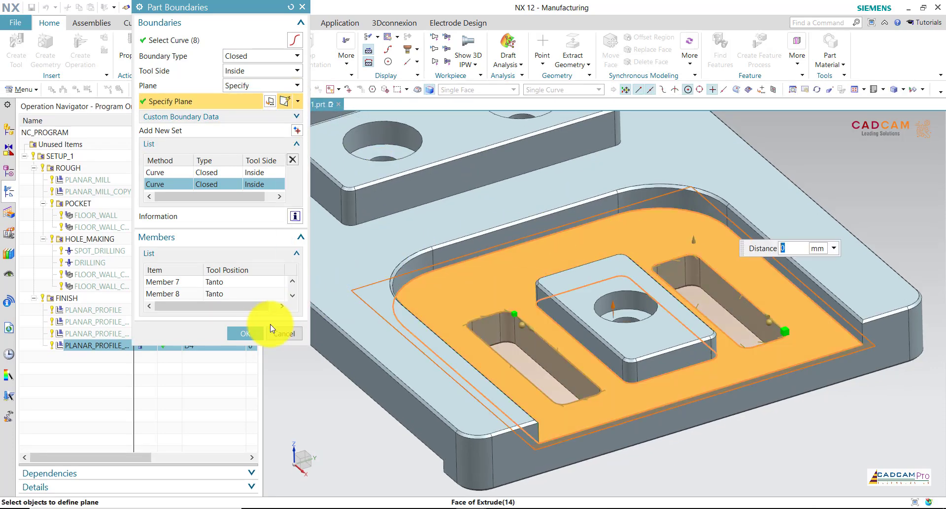
{"action": "left_click", "coordinate": [253, 332]}
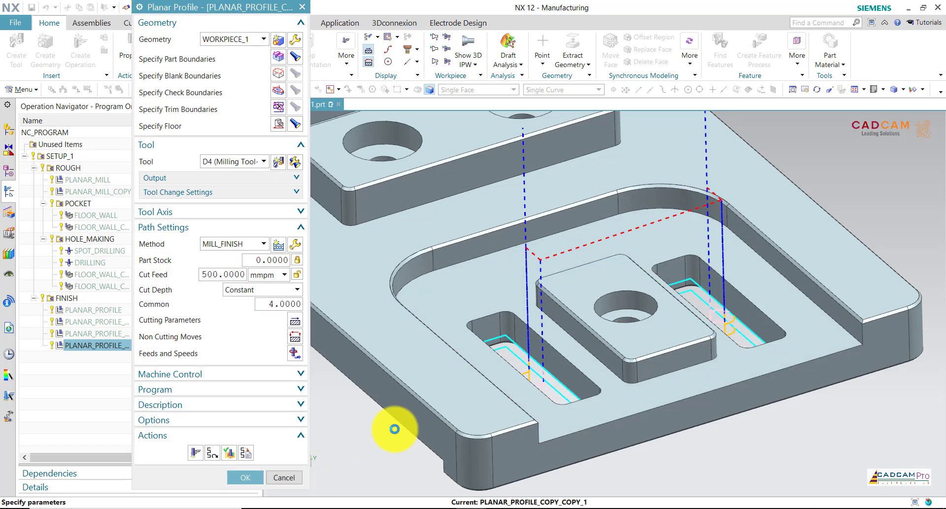
{"action": "mouse_move", "coordinate": [592, 320]}
{"action": "middle_mouse_down"}
{"action": "mouse_move", "coordinate": [554, 306]}
{"action": "mouse_move", "coordinate": [545, 289]}
{"action": "mouse_move", "coordinate": [490, 287]}
{"action": "mouse_move", "coordinate": [547, 310]}
{"action": "mouse_move", "coordinate": [452, 355]}
{"action": "mouse_move", "coordinate": [490, 337]}
{"action": "middle_mouse_up"}
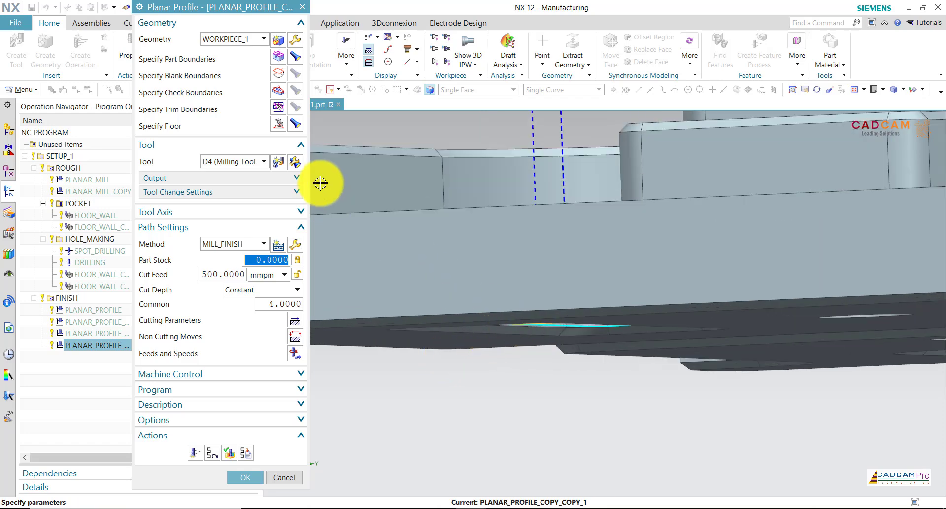
Reverse the floor plane direction, regenerate the D4 path, and inspect it over the slots
{"action": "left_click", "coordinate": [279, 126]}
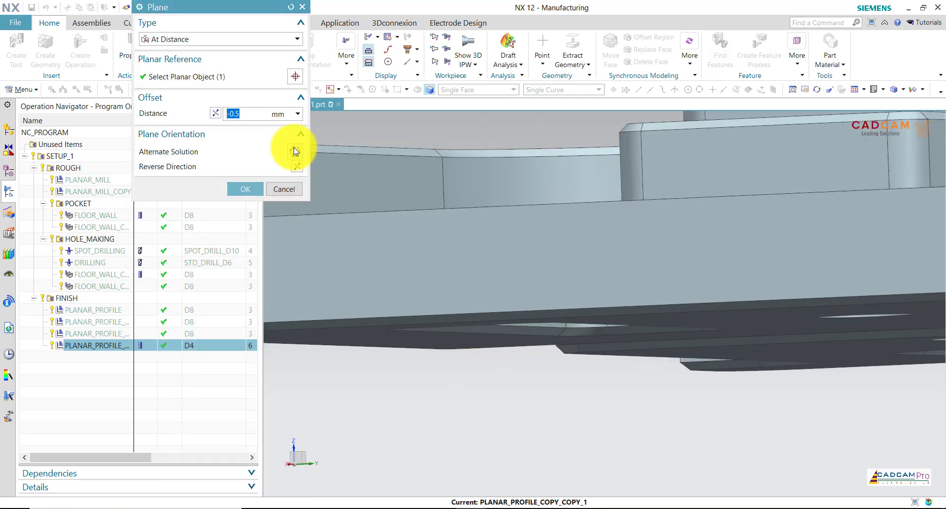
{"action": "scroll", "coordinate": [452, 331], "scroll_direction": "down", "scroll_amount": 4}
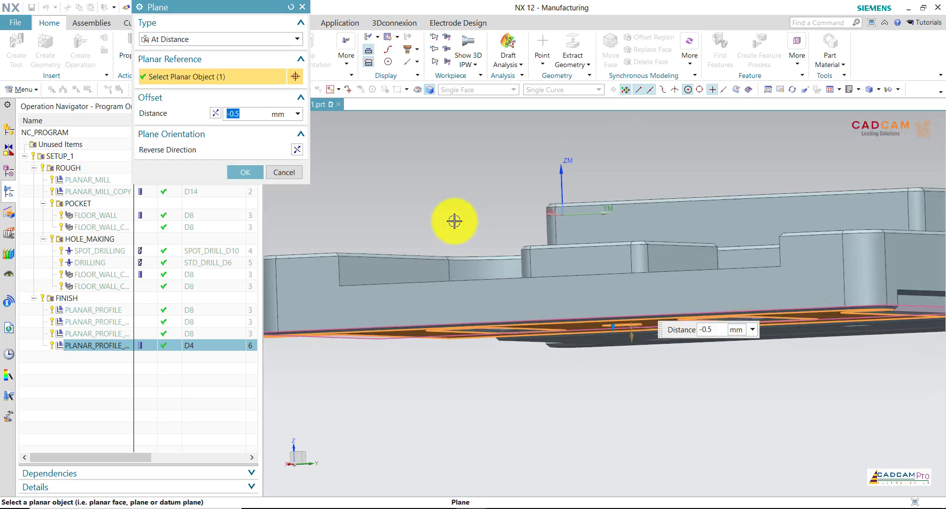
{"action": "middle_click_drag", "start_coordinate": [452, 220], "coordinate": [477, 213]}
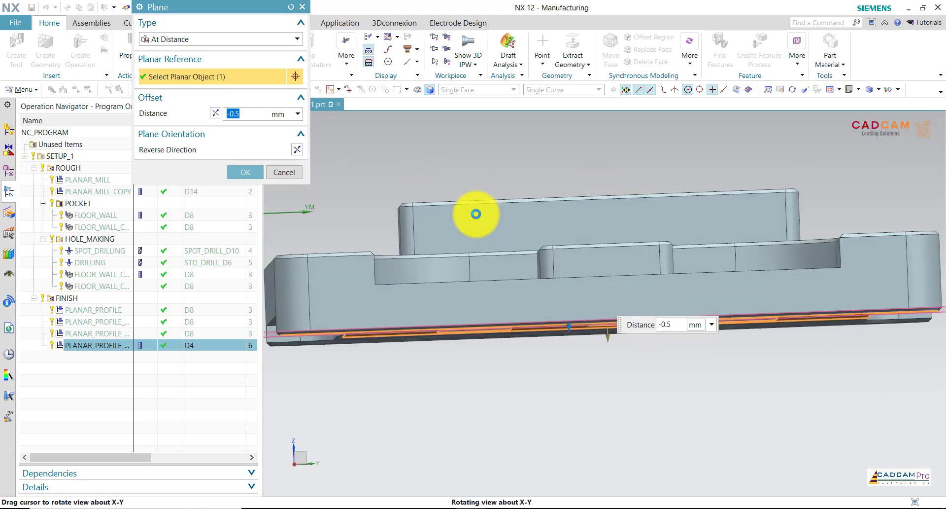
{"action": "left_click", "coordinate": [217, 114]}
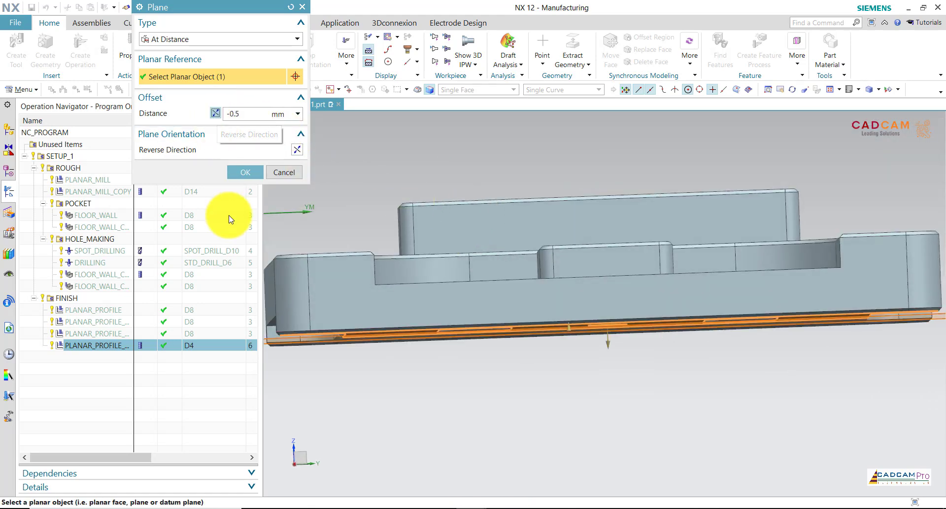
{"action": "left_click", "coordinate": [246, 172]}
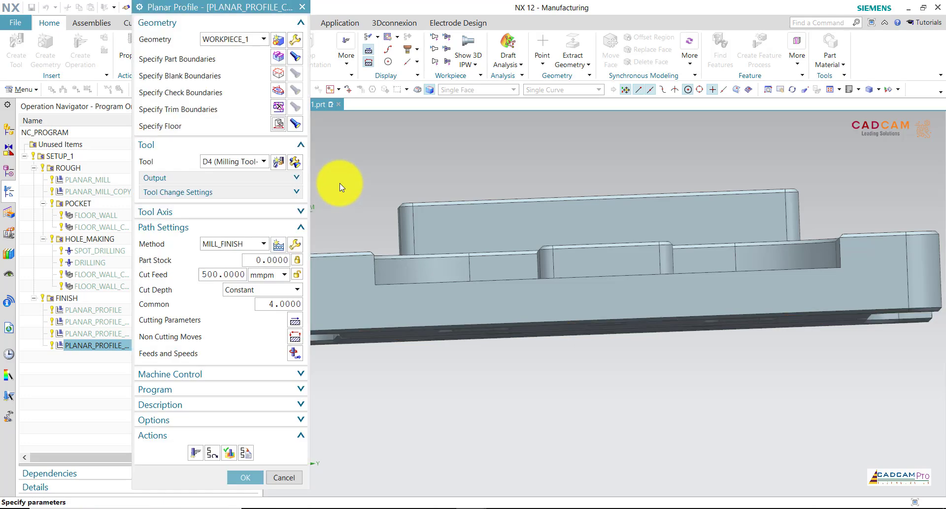
{"action": "left_click", "coordinate": [198, 450]}
{"action": "mouse_move", "coordinate": [475, 363]}
{"action": "middle_mouse_down"}
{"action": "mouse_move", "coordinate": [516, 369]}
{"action": "mouse_move", "coordinate": [513, 376]}
{"action": "middle_mouse_up"}
{"action": "scroll", "coordinate": [514, 395], "scroll_direction": "down", "scroll_amount": 3}
{"action": "scroll", "coordinate": [517, 394], "scroll_direction": "down", "scroll_amount": 2}
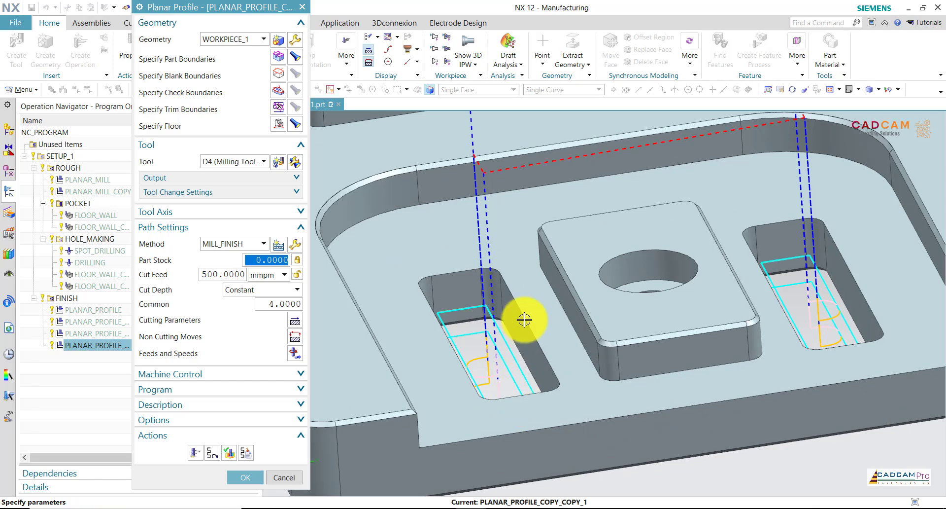
{"action": "middle_click_drag", "start_coordinate": [524, 317], "coordinate": [524, 318]}
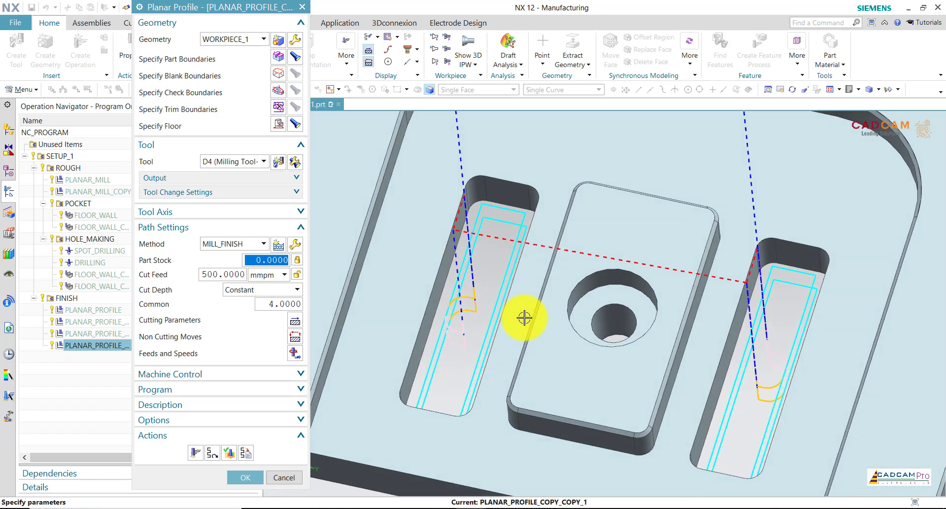
{"action": "left_click", "coordinate": [245, 476]}
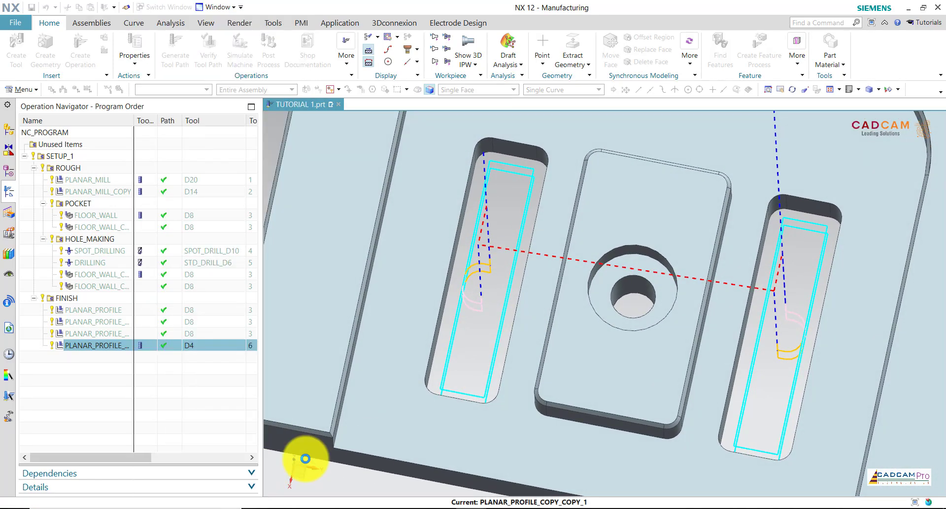
{"action": "key", "text": "Home"}
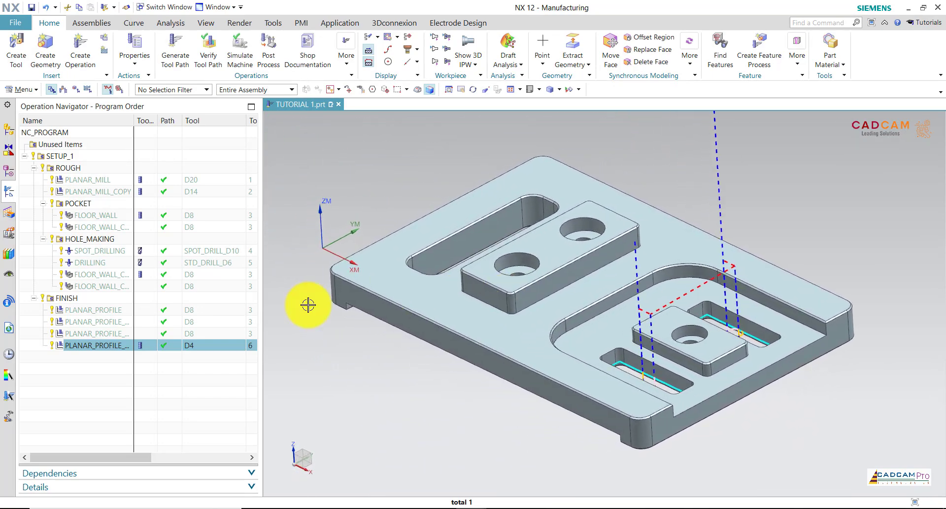
{"action": "left_click", "coordinate": [101, 318]}
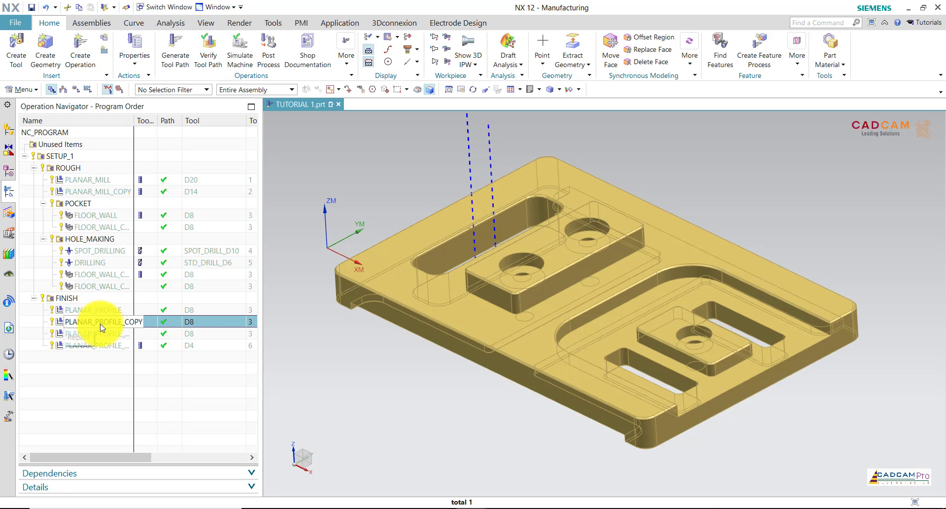
{"action": "left_click", "coordinate": [97, 346]}
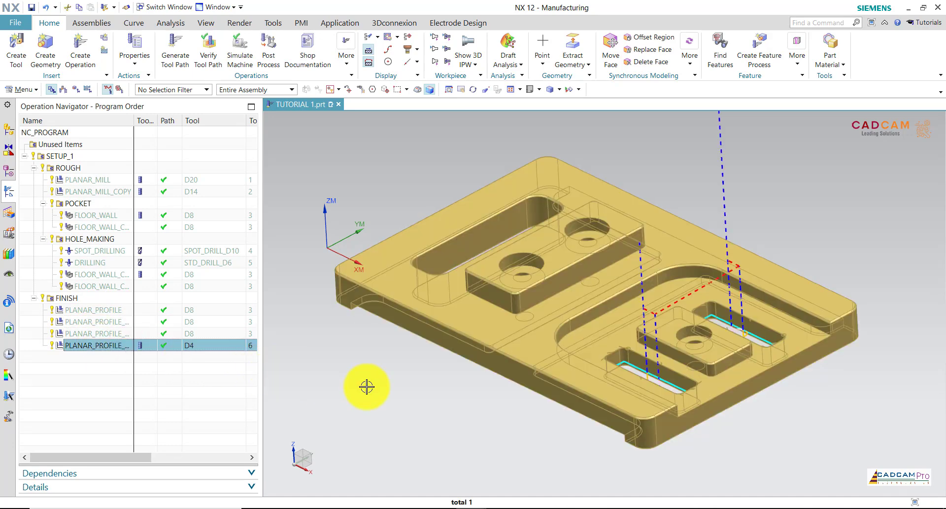
{"action": "left_click", "coordinate": [372, 387]}
{"action": "scroll", "coordinate": [320, 286], "scroll_direction": "up", "scroll_amount": 2}
{"action": "scroll", "coordinate": [340, 278], "scroll_direction": "up", "scroll_amount": 2}
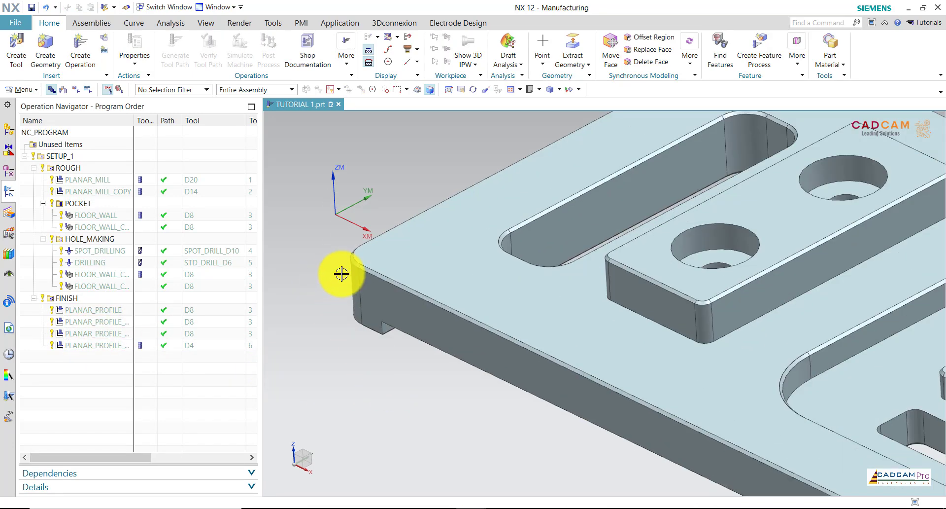
{"action": "scroll", "coordinate": [355, 271], "scroll_direction": "up", "scroll_amount": 2}
{"action": "scroll", "coordinate": [354, 272], "scroll_direction": "down", "scroll_amount": 1}
{"action": "scroll", "coordinate": [353, 269], "scroll_direction": "down", "scroll_amount": 2}
{"action": "scroll", "coordinate": [353, 269], "scroll_direction": "down", "scroll_amount": 2}
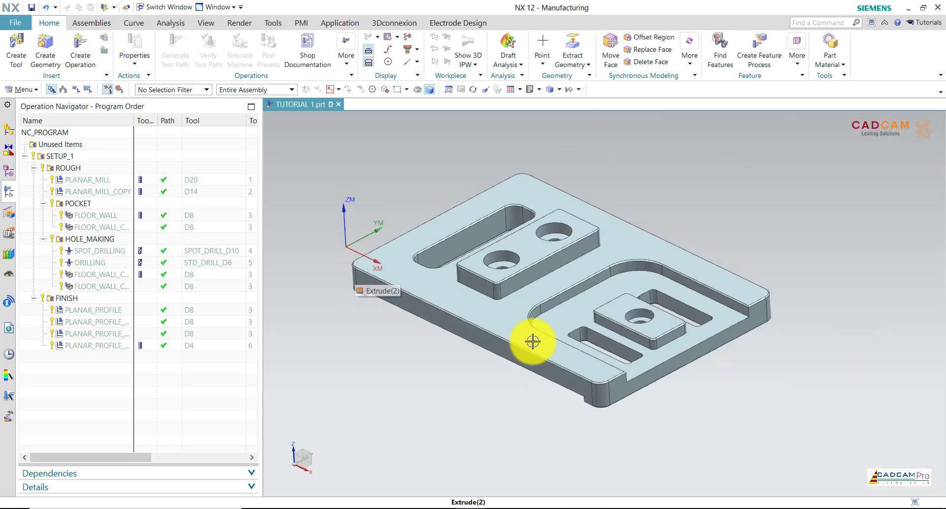
{"action": "scroll", "coordinate": [608, 389], "scroll_direction": "up", "scroll_amount": 2}
{"action": "left_click", "coordinate": [607, 388]}
{"action": "scroll", "coordinate": [754, 392], "scroll_direction": "down", "scroll_amount": 1}
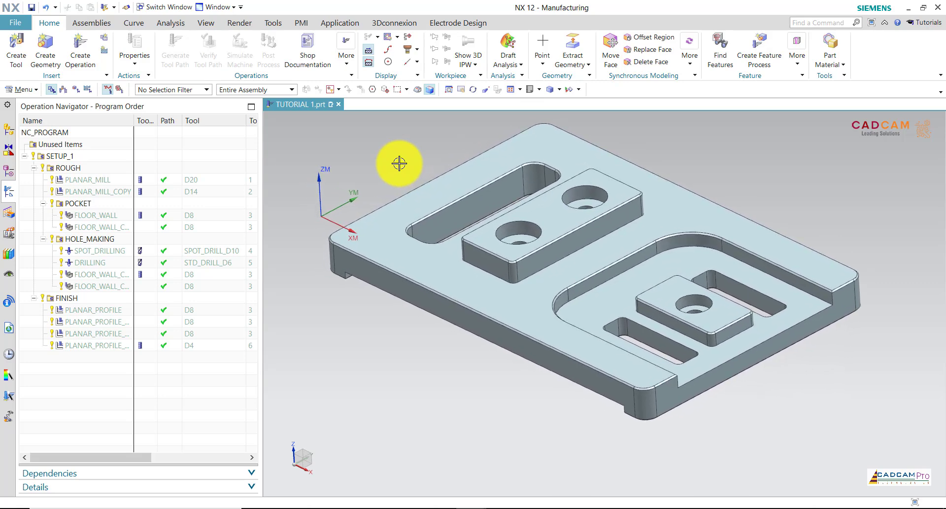
{"action": "left_click", "coordinate": [102, 346]}
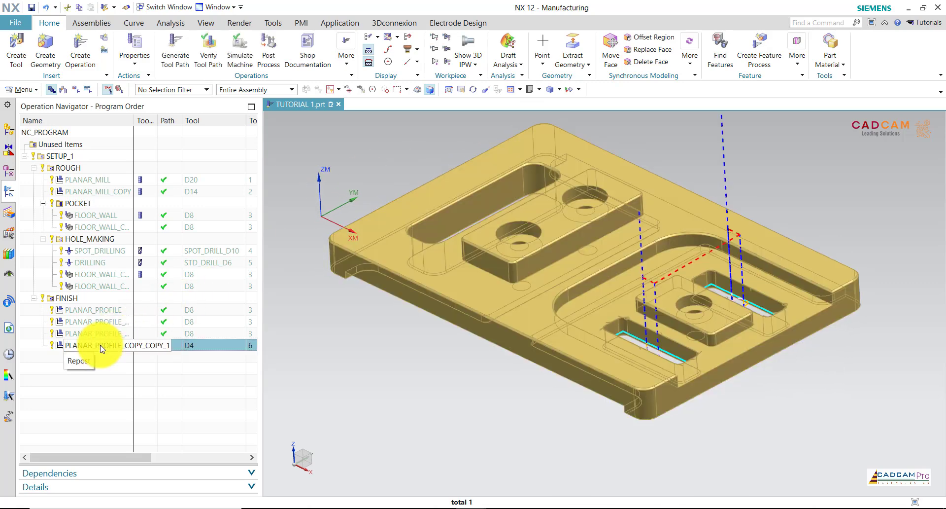
Copy PLANAR_PROFILE_COPY_COPY_1, paste it below, and open the copy for editing
{"action": "right_click", "coordinate": [101, 345]}
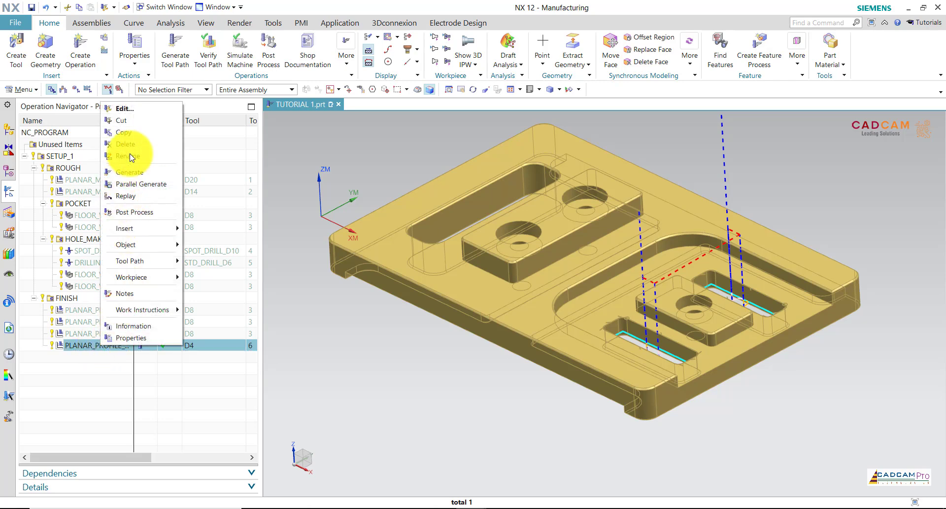
{"action": "left_click", "coordinate": [131, 136]}
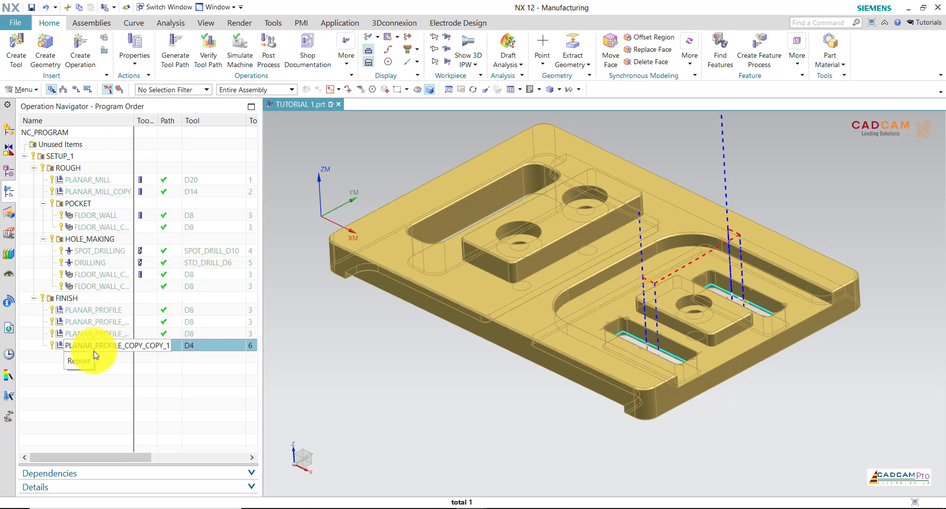
{"action": "right_click", "coordinate": [95, 351]}
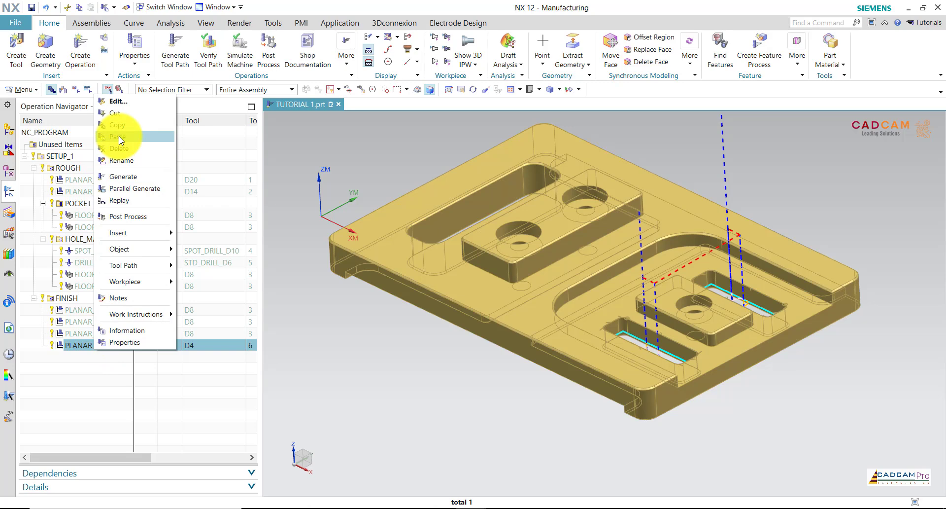
{"action": "left_click", "coordinate": [109, 127]}
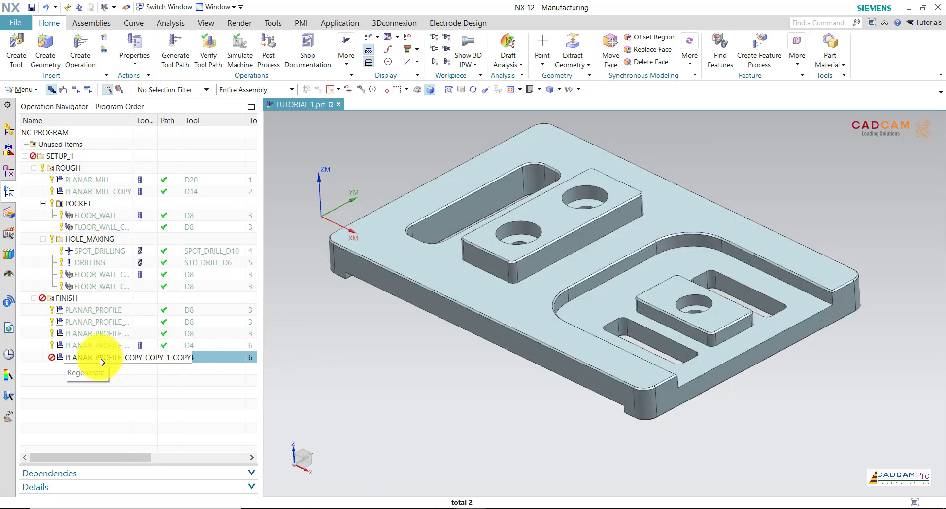
{"action": "right_click", "coordinate": [100, 360]}
{"action": "left_click", "coordinate": [121, 111]}
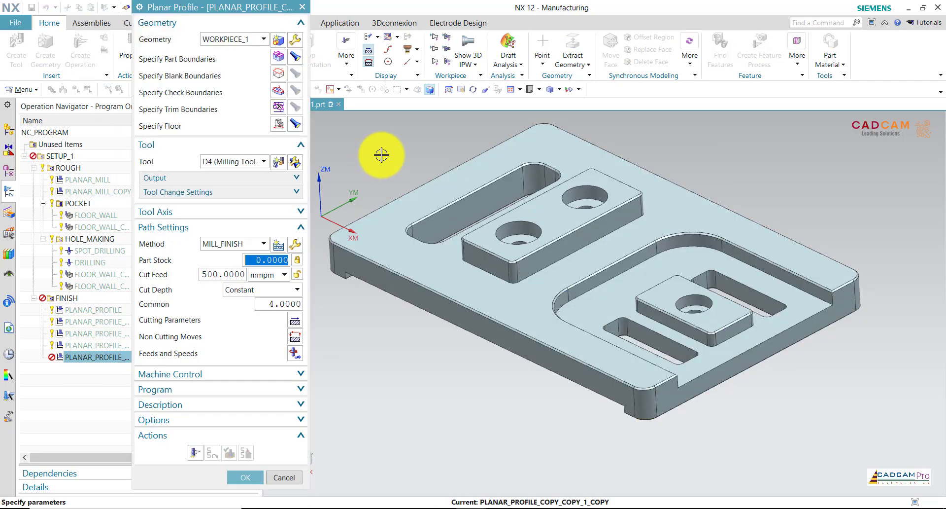
Delete the old boundary sets and add the first corner edge with Tool Side Outside
{"action": "scroll", "coordinate": [362, 147], "scroll_direction": "up", "scroll_amount": 1}
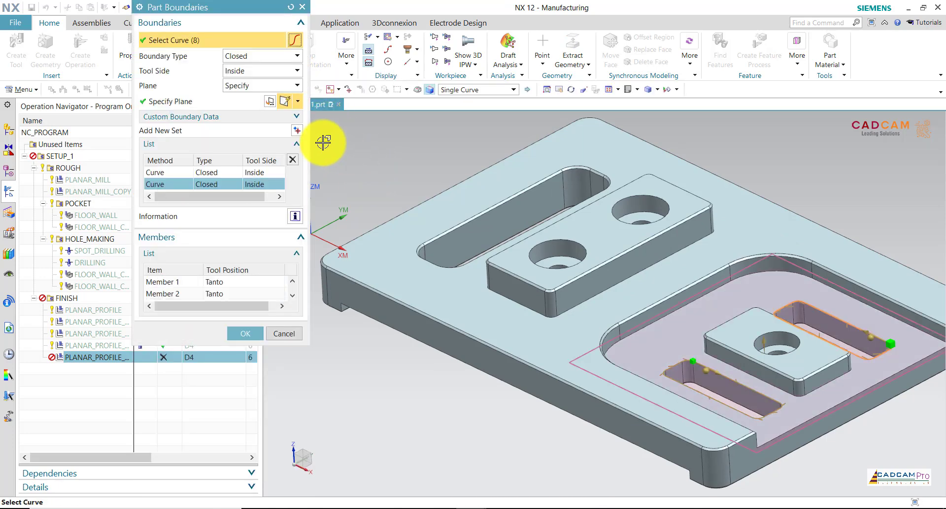
{"action": "left_click", "coordinate": [293, 160]}
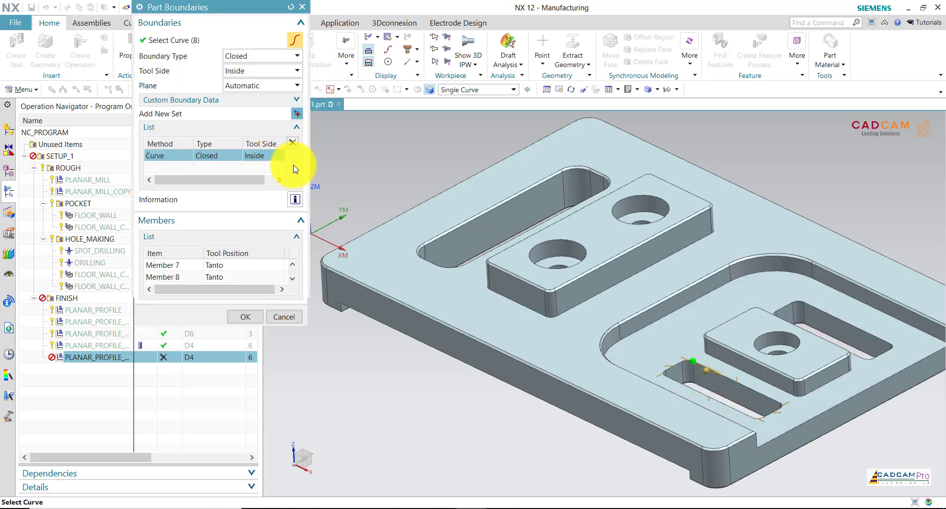
{"action": "key", "text": "Delete"}
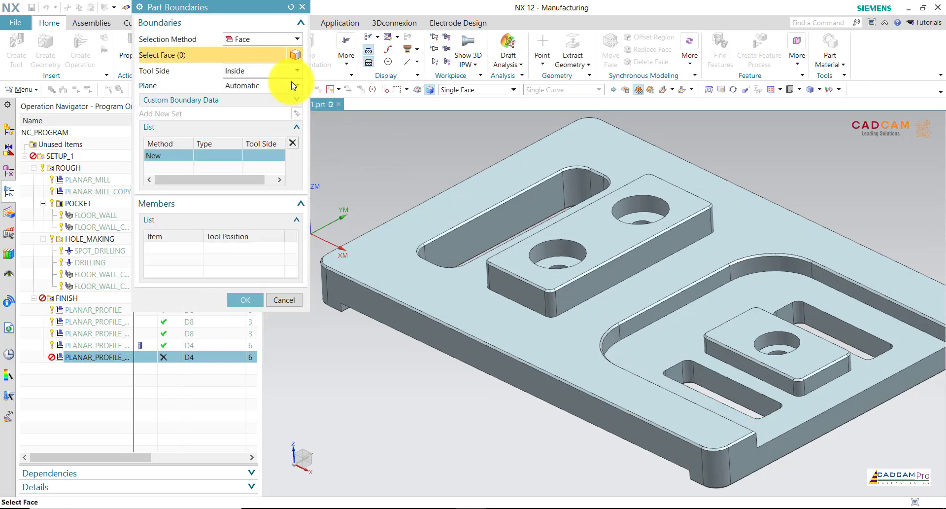
{"action": "left_click", "coordinate": [254, 68]}
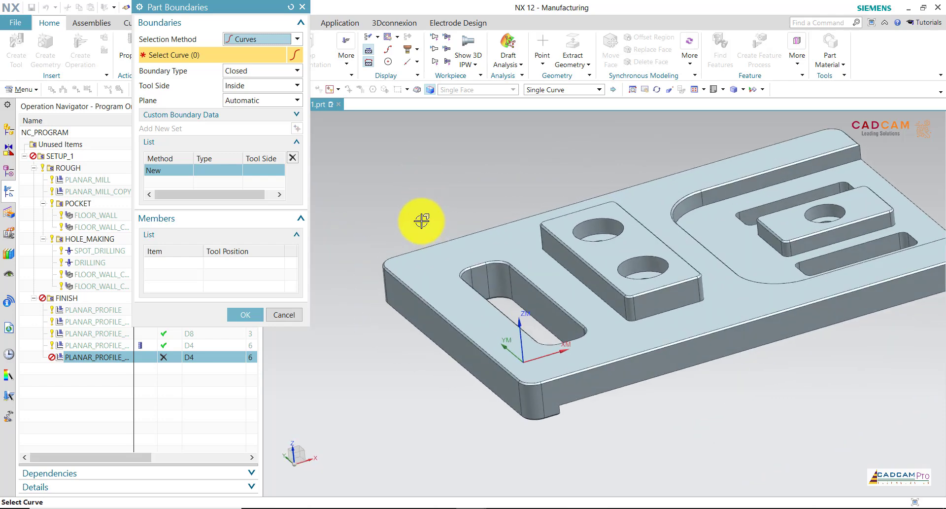
{"action": "scroll", "coordinate": [490, 364], "scroll_direction": "up", "scroll_amount": 2}
{"action": "scroll", "coordinate": [507, 376], "scroll_direction": "up", "scroll_amount": 3}
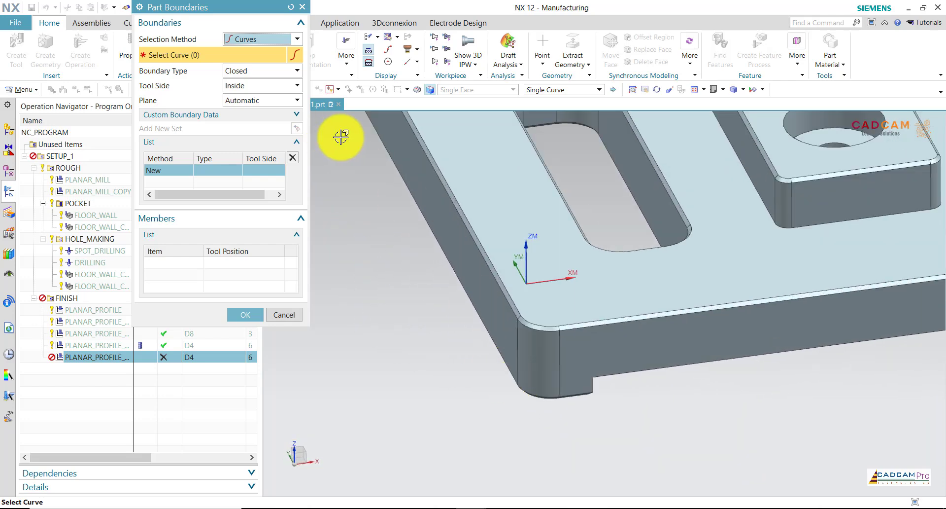
{"action": "left_click", "coordinate": [533, 327]}
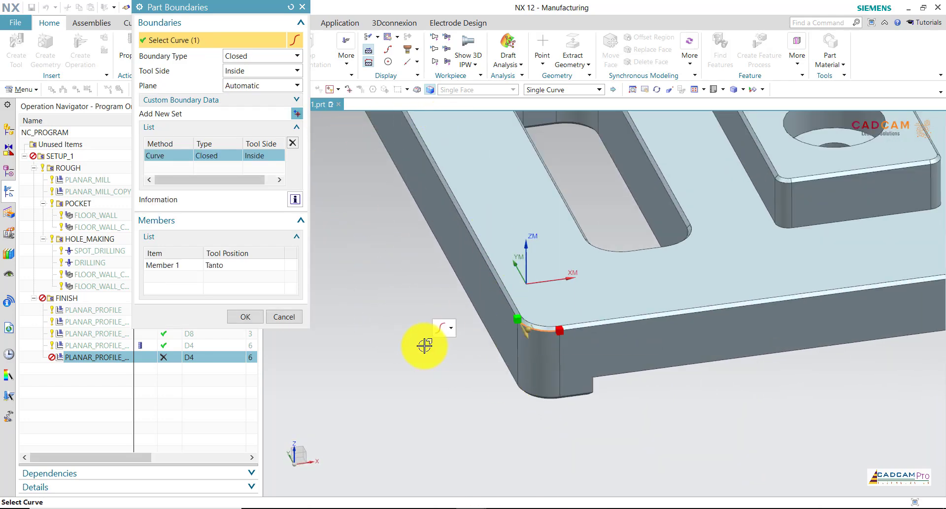
{"action": "scroll", "coordinate": [447, 303], "scroll_direction": "up", "scroll_amount": 2}
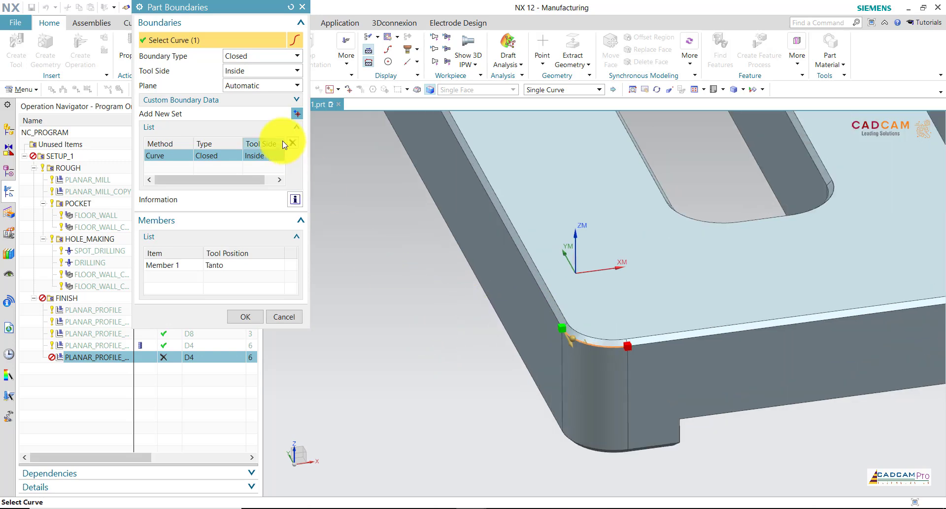
{"action": "left_click", "coordinate": [245, 95]}
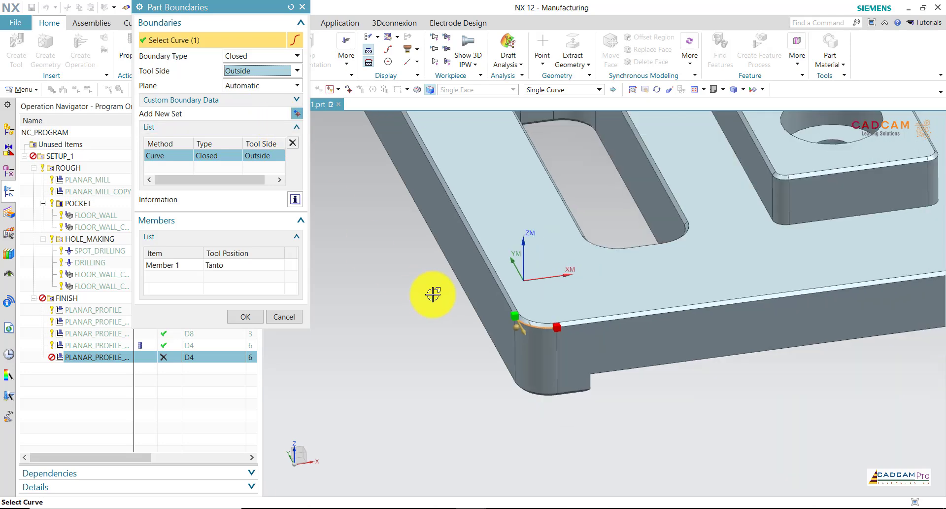
{"action": "scroll", "coordinate": [433, 291], "scroll_direction": "down", "scroll_amount": 2}
Add boundary sets for the second and third corner chamfer edges
{"action": "left_click", "coordinate": [296, 114]}
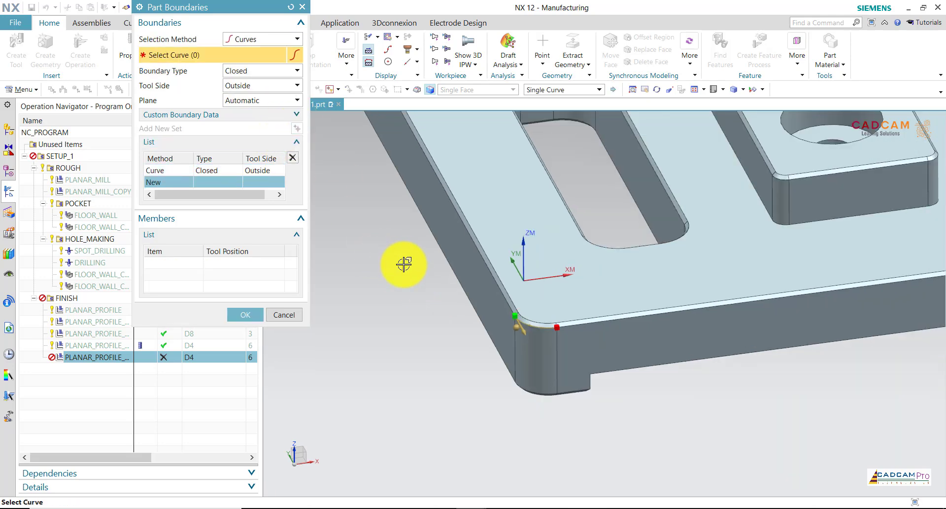
{"action": "scroll", "coordinate": [402, 266], "scroll_direction": "down", "scroll_amount": 2}
{"action": "scroll", "coordinate": [405, 269], "scroll_direction": "down", "scroll_amount": 1}
{"action": "scroll", "coordinate": [389, 269], "scroll_direction": "up", "scroll_amount": 2}
{"action": "scroll", "coordinate": [377, 246], "scroll_direction": "up", "scroll_amount": 1}
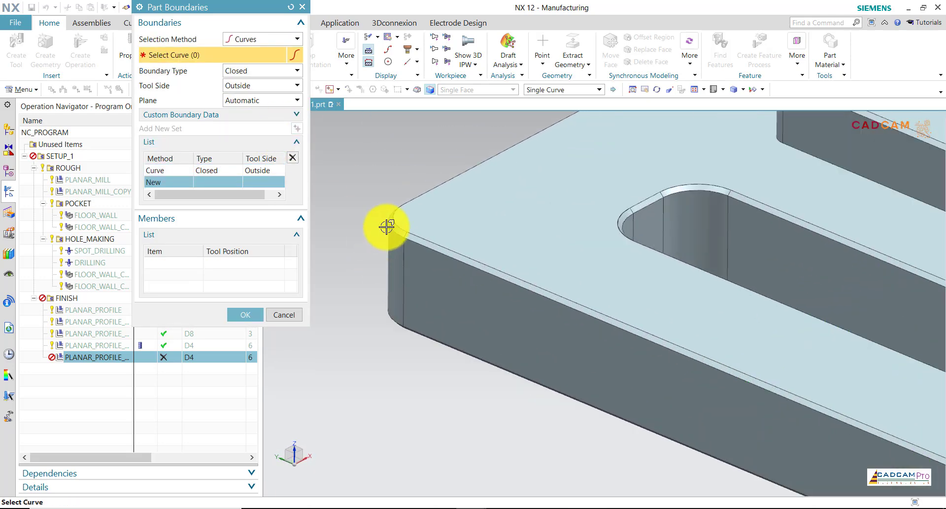
{"action": "left_click", "coordinate": [389, 222]}
{"action": "scroll", "coordinate": [348, 240], "scroll_direction": "down", "scroll_amount": 3}
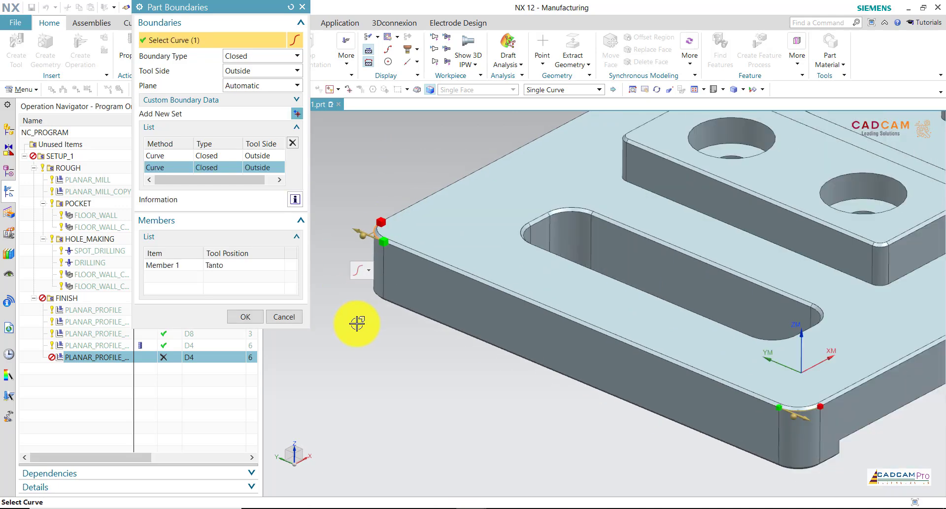
{"action": "left_click", "coordinate": [297, 114]}
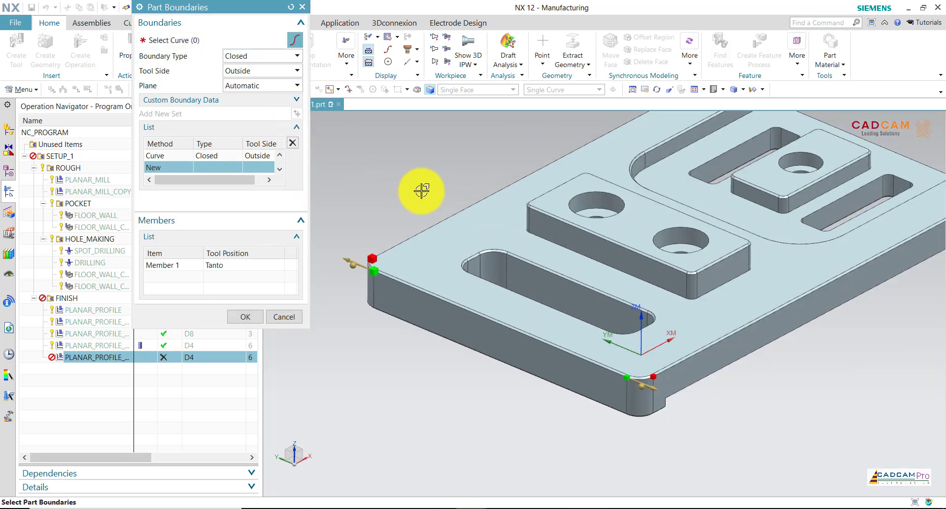
{"action": "scroll", "coordinate": [422, 190], "scroll_direction": "down", "scroll_amount": 2}
{"action": "middle_click_drag", "start_coordinate": [422, 189], "coordinate": [429, 201]}
{"action": "scroll", "coordinate": [375, 251], "scroll_direction": "up", "scroll_amount": 3}
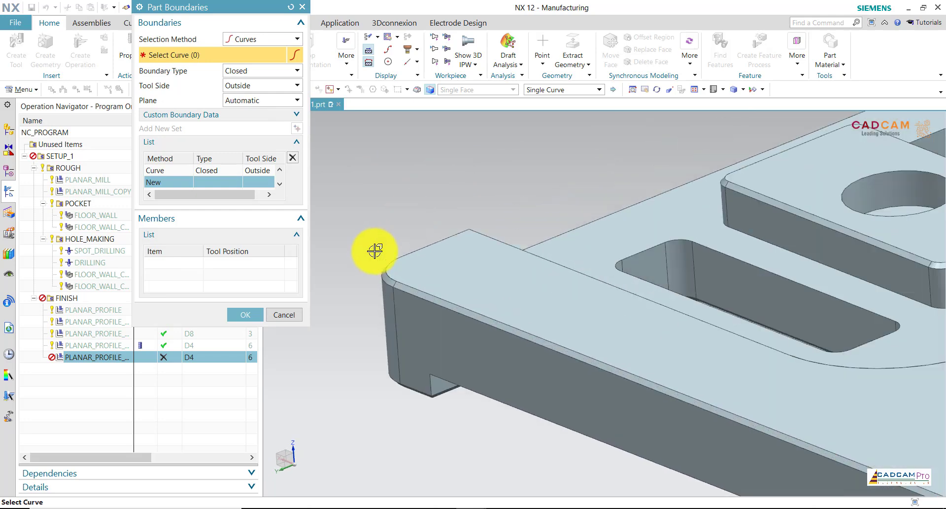
{"action": "left_click", "coordinate": [360, 336]}
{"action": "scroll", "coordinate": [384, 305], "scroll_direction": "down", "scroll_amount": 3}
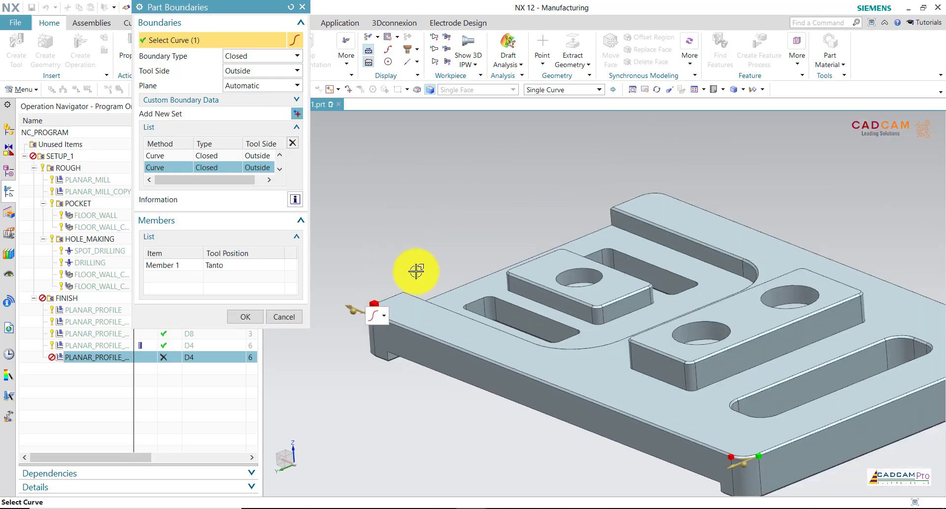
Add the fourth corner edge set and expand the custom boundary data options
{"action": "left_click", "coordinate": [299, 116]}
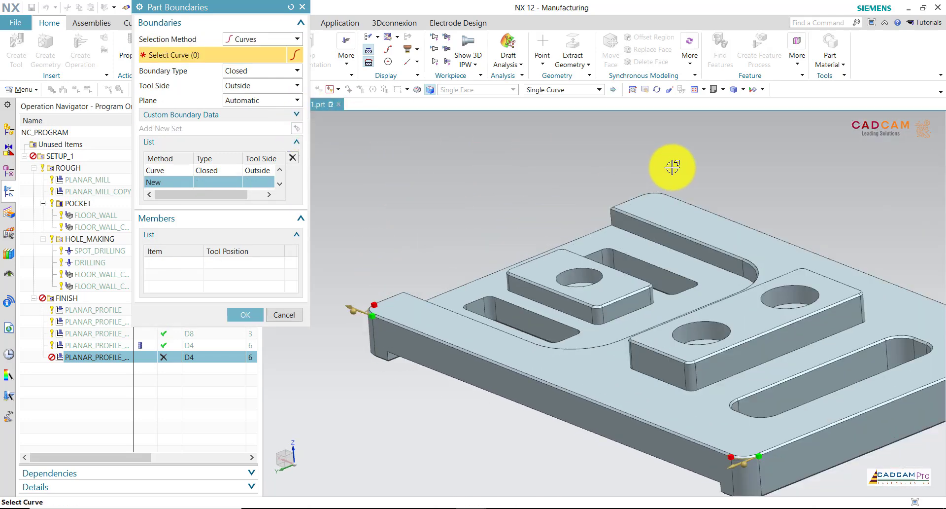
{"action": "scroll", "coordinate": [551, 194], "scroll_direction": "up", "scroll_amount": 1}
{"action": "scroll", "coordinate": [422, 319], "scroll_direction": "up", "scroll_amount": 3}
{"action": "scroll", "coordinate": [402, 388], "scroll_direction": "up", "scroll_amount": 2}
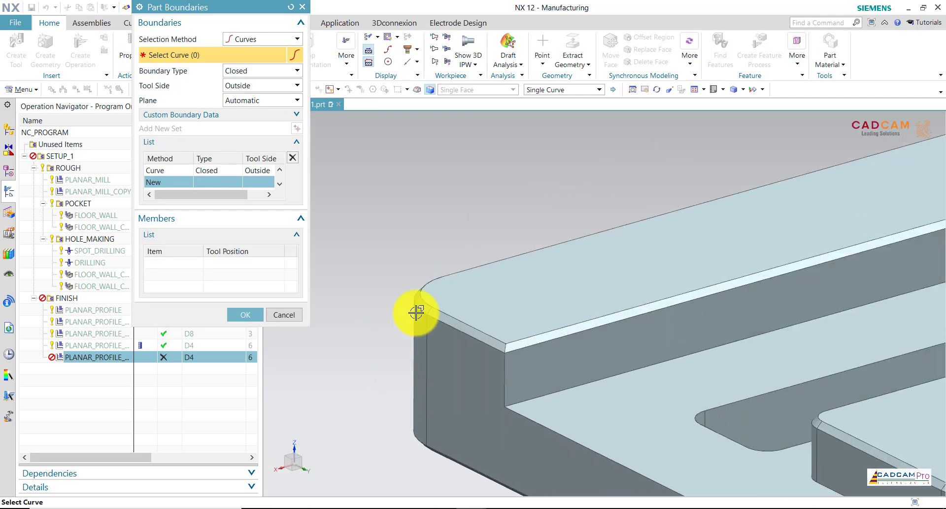
{"action": "left_click", "coordinate": [377, 222]}
{"action": "scroll", "coordinate": [376, 197], "scroll_direction": "down", "scroll_amount": 3}
{"action": "scroll", "coordinate": [402, 170], "scroll_direction": "down", "scroll_amount": 1}
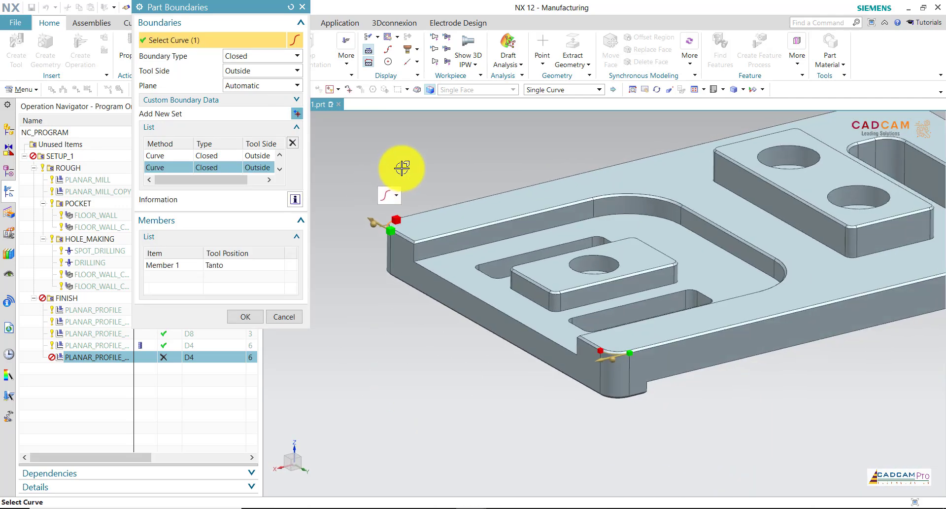
{"action": "mouse_move", "coordinate": [402, 168]}
{"action": "middle_mouse_down"}
{"action": "mouse_move", "coordinate": [289, 117]}
{"action": "mouse_move", "coordinate": [276, 99]}
{"action": "mouse_move", "coordinate": [231, 97]}
{"action": "middle_mouse_up"}
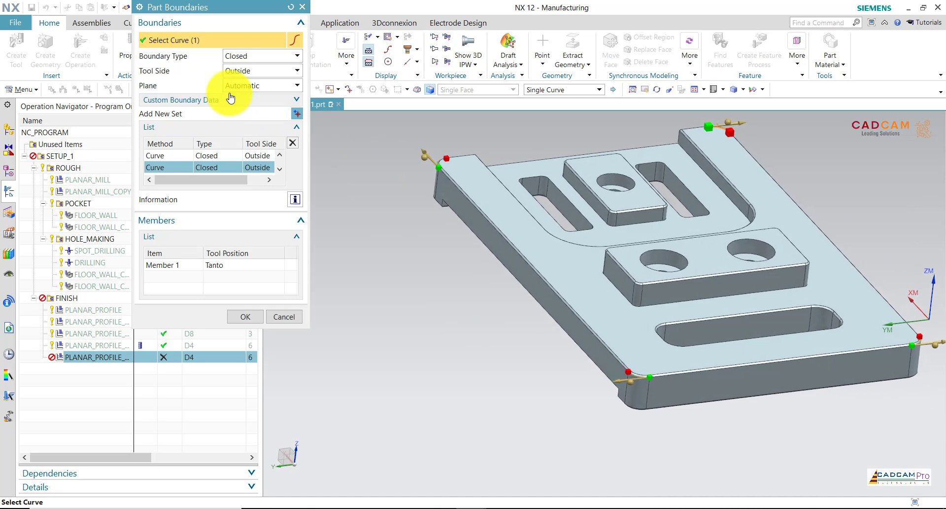
{"action": "left_click", "coordinate": [238, 101]}
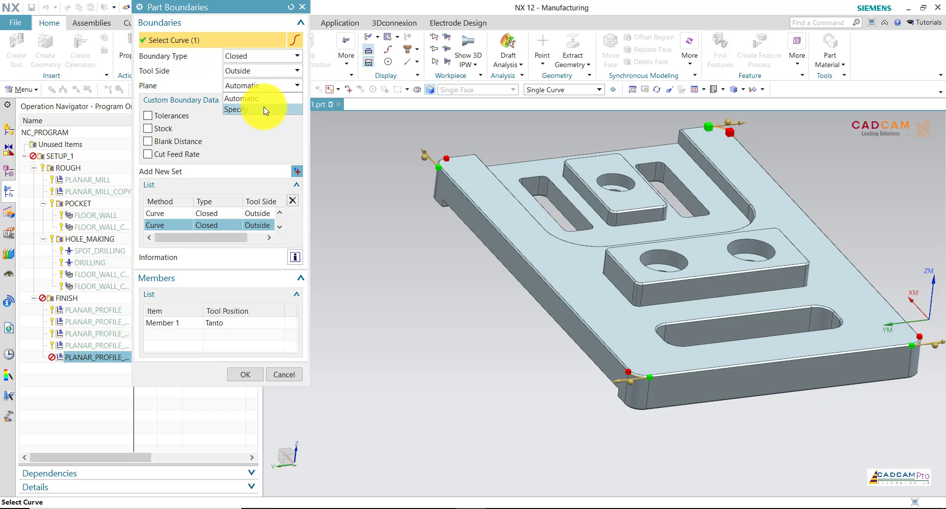
Set the part boundary plane to the part's top face and confirm the boundaries
{"action": "left_click", "coordinate": [266, 109]}
{"action": "left_click", "coordinate": [300, 104]}
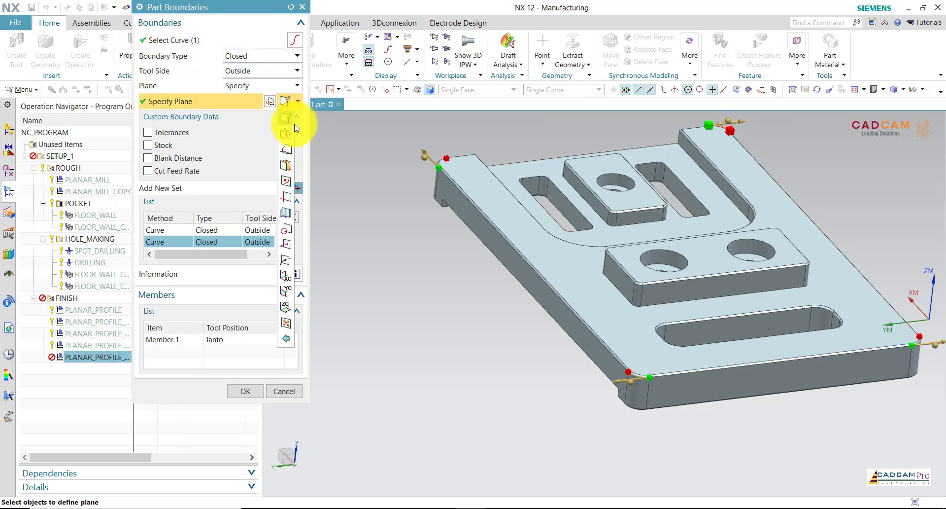
{"action": "left_click", "coordinate": [424, 170]}
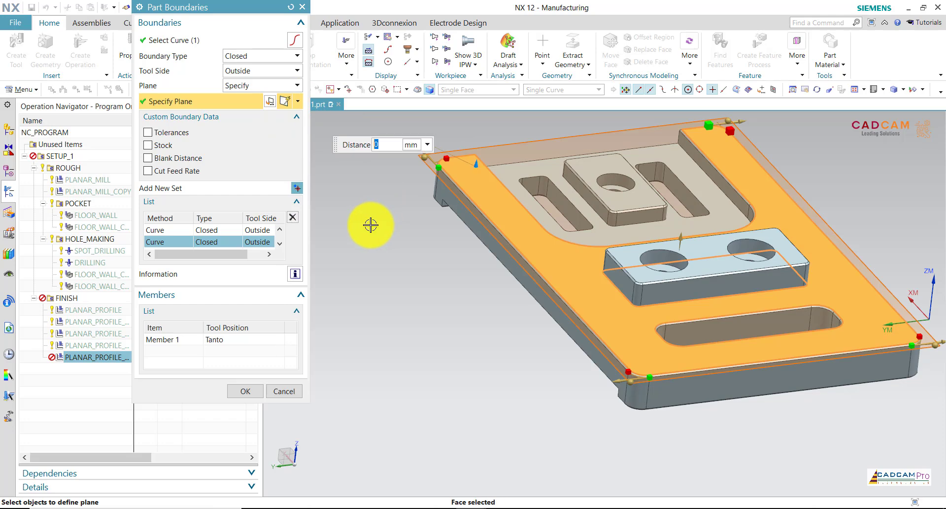
{"action": "left_click", "coordinate": [245, 391]}
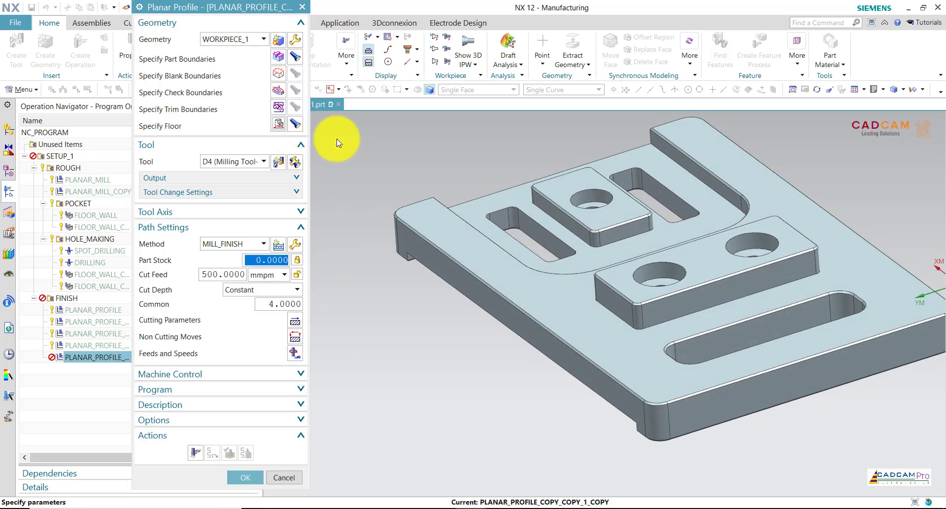
Check the part side-on and confirm the floor plane offset at -0.5 mm
{"action": "middle_click_drag", "start_coordinate": [346, 171], "coordinate": [335, 356]}
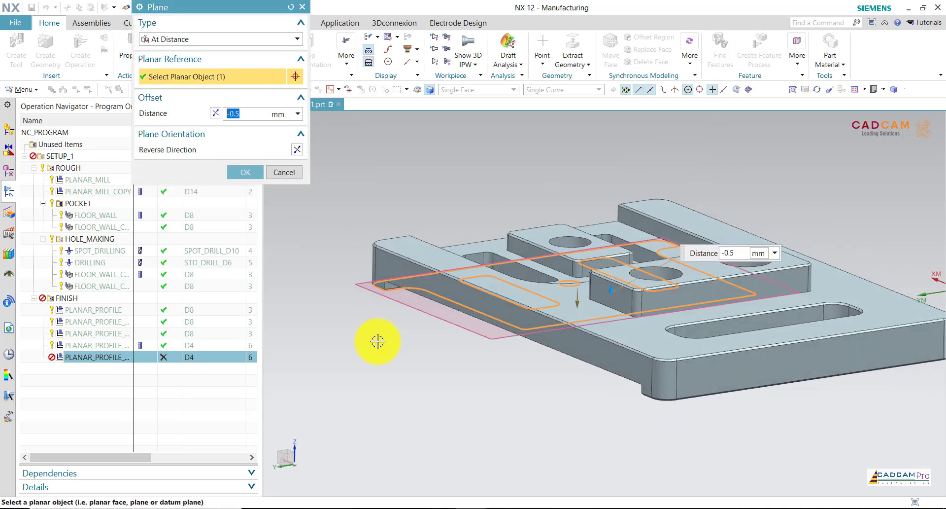
{"action": "scroll", "coordinate": [335, 356], "scroll_direction": "up", "scroll_amount": 3}
{"action": "scroll", "coordinate": [339, 302], "scroll_direction": "up", "scroll_amount": 3}
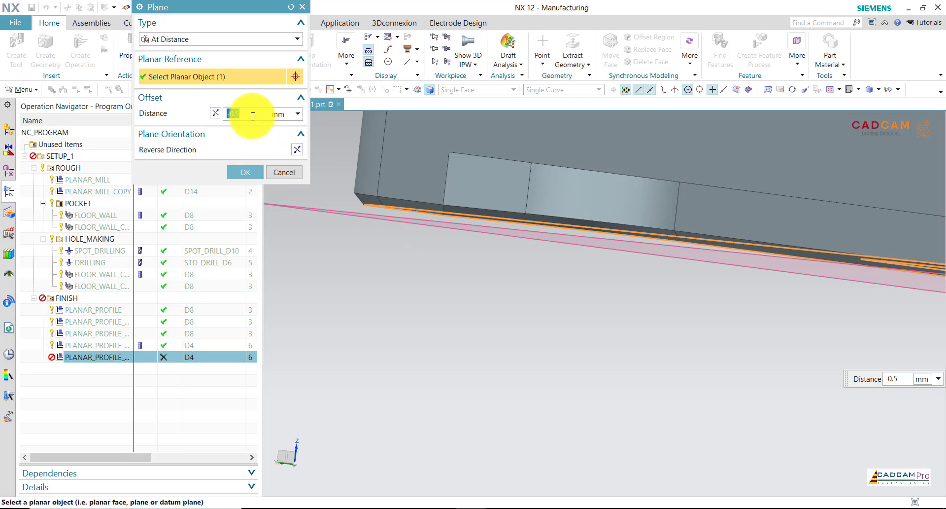
{"action": "left_click", "coordinate": [244, 172]}
Fit the part in view and switch the profile's cutting tool to D8
{"action": "scroll", "coordinate": [427, 282], "scroll_direction": "down", "scroll_amount": 3}
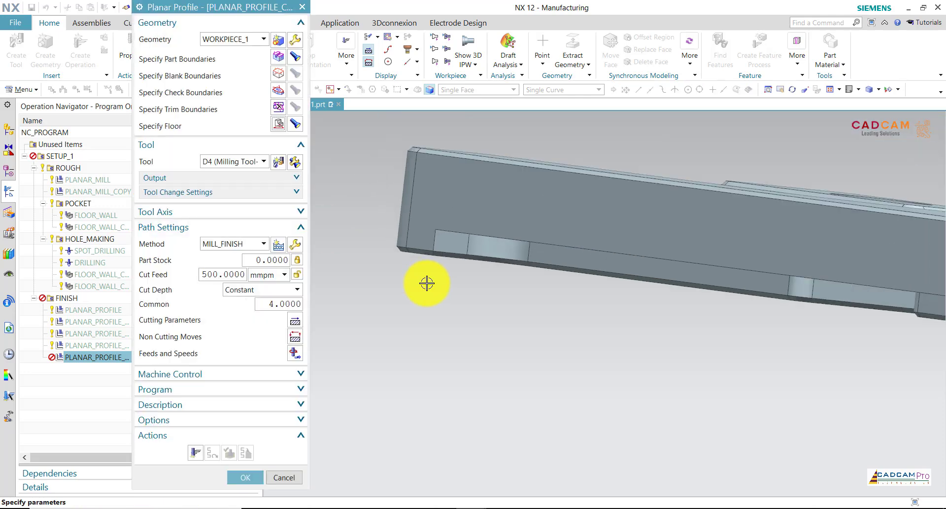
{"action": "scroll", "coordinate": [426, 282], "scroll_direction": "down", "scroll_amount": 3}
{"action": "key", "text": "Home"}
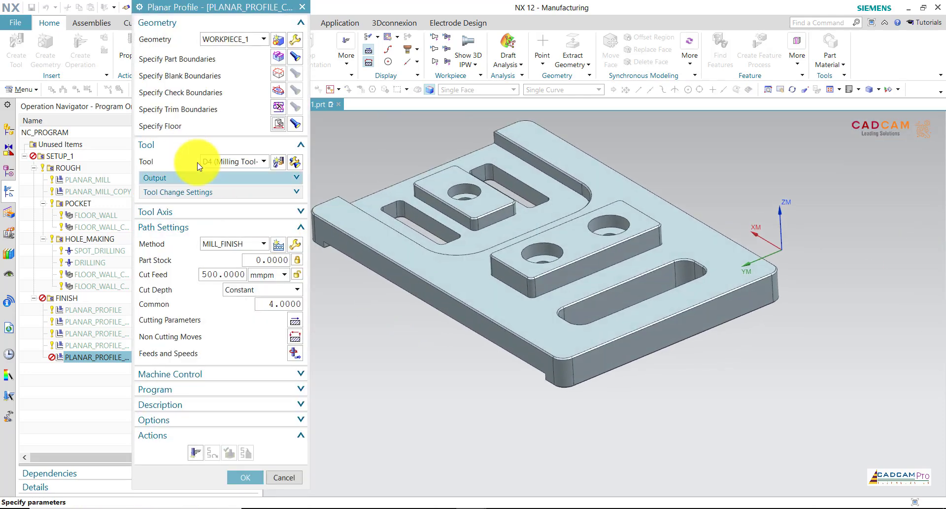
{"action": "left_click", "coordinate": [233, 161]}
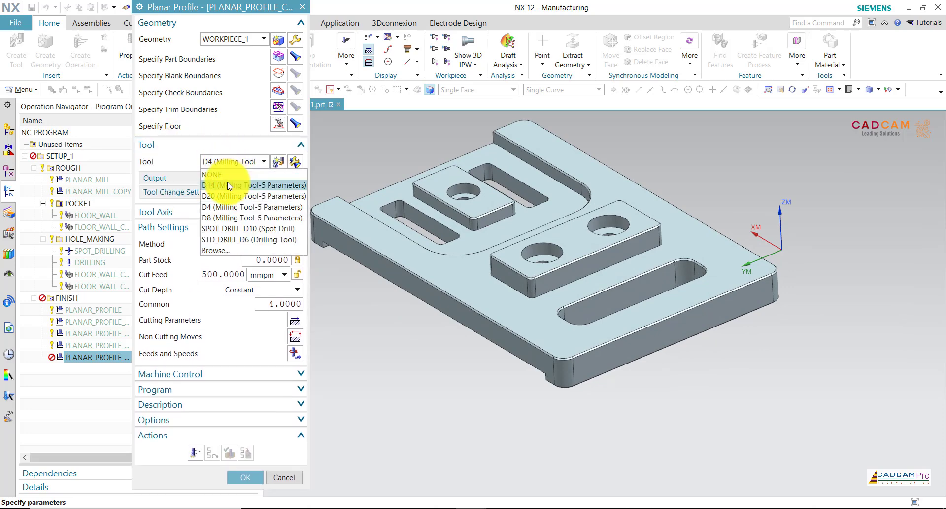
{"action": "left_click", "coordinate": [225, 218]}
{"action": "middle_click", "coordinate": [225, 223]}
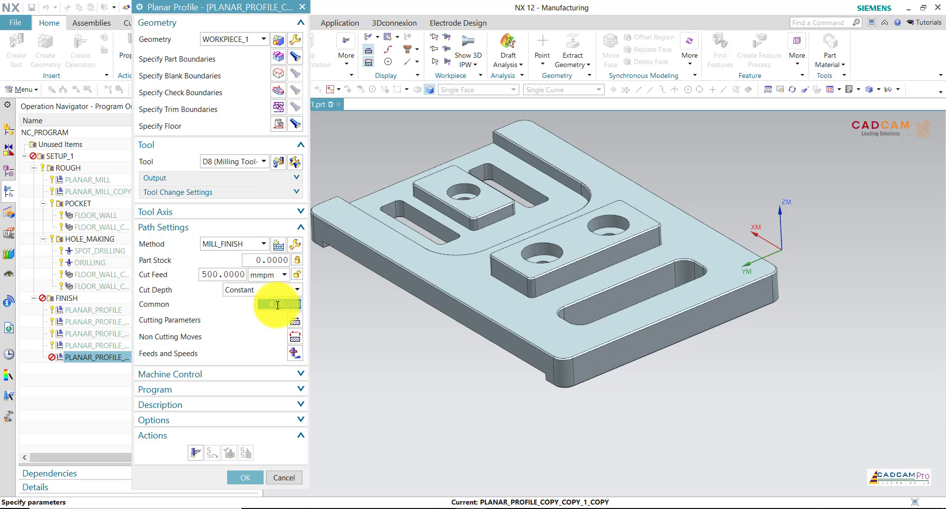
Generate the D8 chamfer tool path and zoom in to inspect it
{"action": "left_click", "coordinate": [195, 452]}
{"action": "middle_click", "coordinate": [424, 407]}
{"action": "middle_click", "coordinate": [490, 380]}
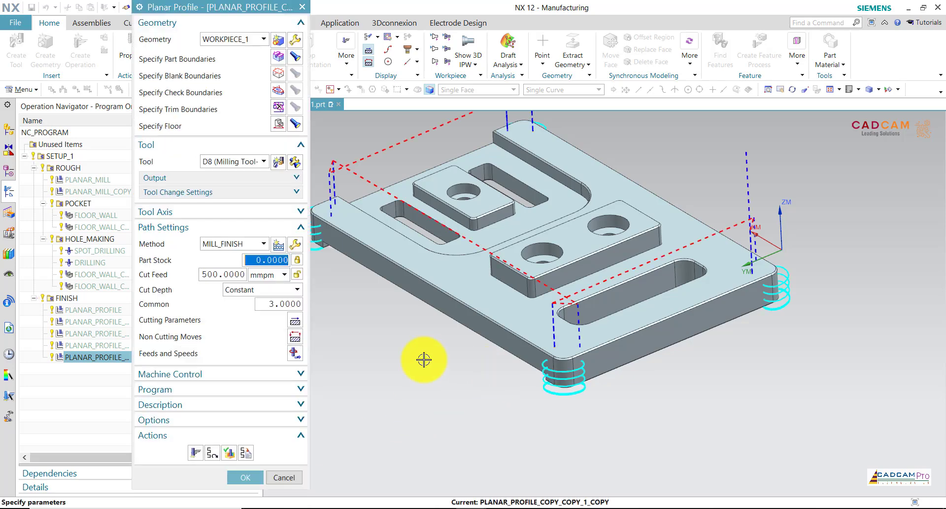
{"action": "scroll", "coordinate": [446, 312], "scroll_direction": "up", "scroll_amount": 2}
{"action": "scroll", "coordinate": [492, 300], "scroll_direction": "up", "scroll_amount": 2}
{"action": "scroll", "coordinate": [417, 280], "scroll_direction": "up", "scroll_amount": 2}
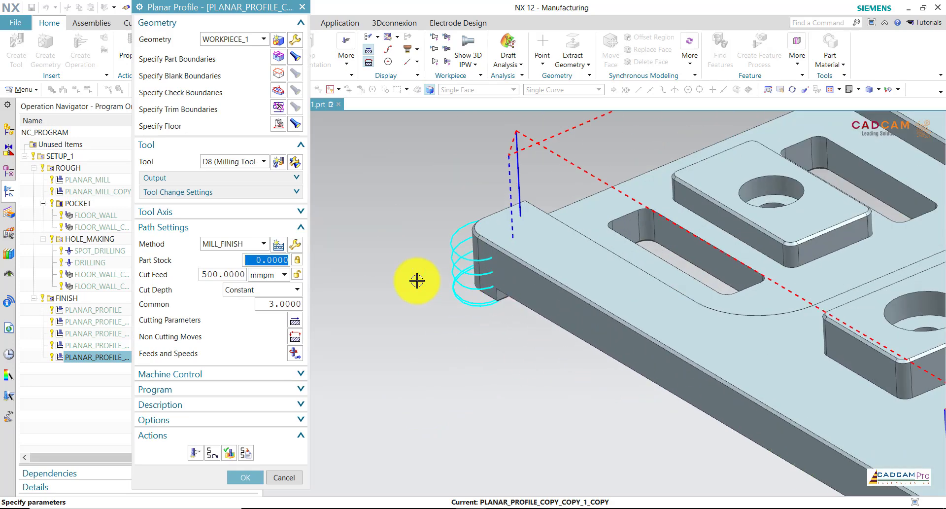
{"action": "scroll", "coordinate": [388, 269], "scroll_direction": "down", "scroll_amount": 2}
{"action": "scroll", "coordinate": [387, 269], "scroll_direction": "down", "scroll_amount": 1}
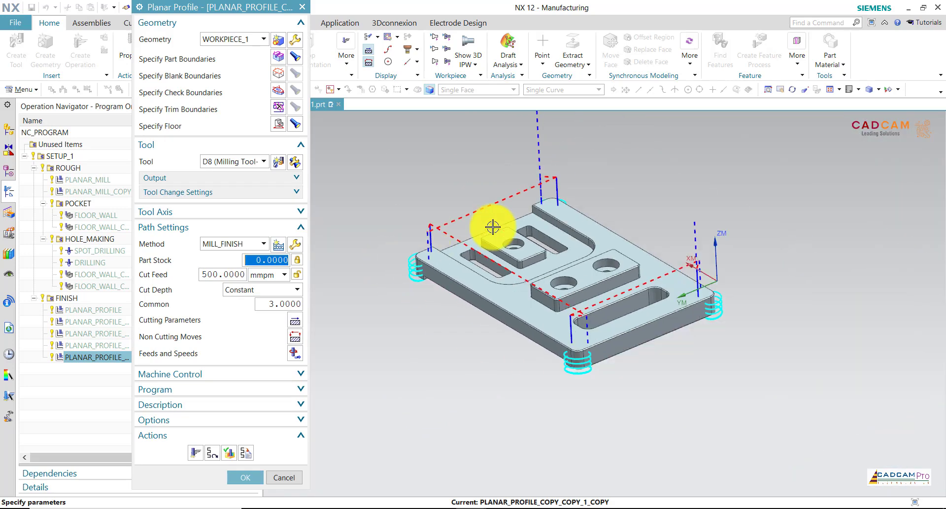
{"action": "scroll", "coordinate": [437, 280], "scroll_direction": "up", "scroll_amount": 2}
{"action": "scroll", "coordinate": [441, 296], "scroll_direction": "up", "scroll_amount": 2}
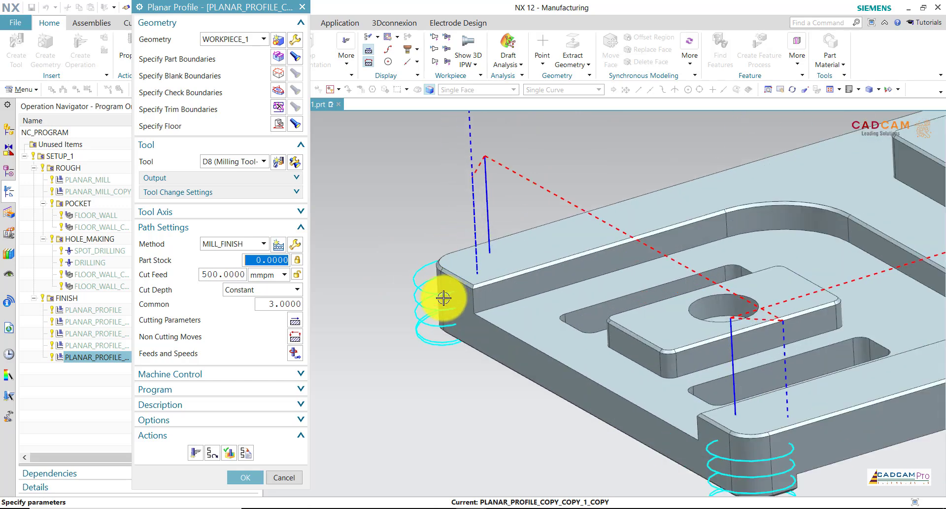
{"action": "scroll", "coordinate": [448, 296], "scroll_direction": "up", "scroll_amount": 2}
{"action": "scroll", "coordinate": [433, 274], "scroll_direction": "down", "scroll_amount": 3}
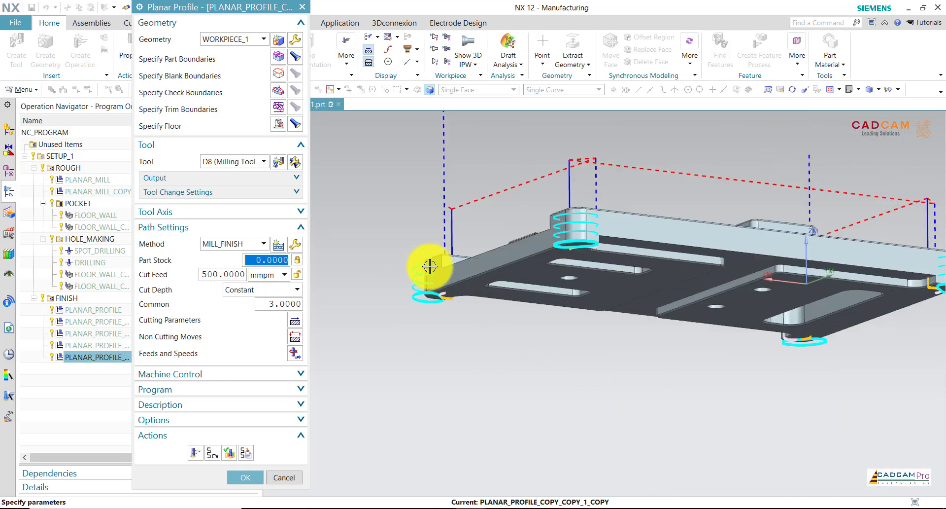
Orbit underneath to inspect the tool path, then return to the isometric view
{"action": "middle_click_drag", "start_coordinate": [429, 266], "coordinate": [430, 267]}
{"action": "scroll", "coordinate": [419, 247], "scroll_direction": "up", "scroll_amount": 2}
{"action": "scroll", "coordinate": [419, 232], "scroll_direction": "up", "scroll_amount": 2}
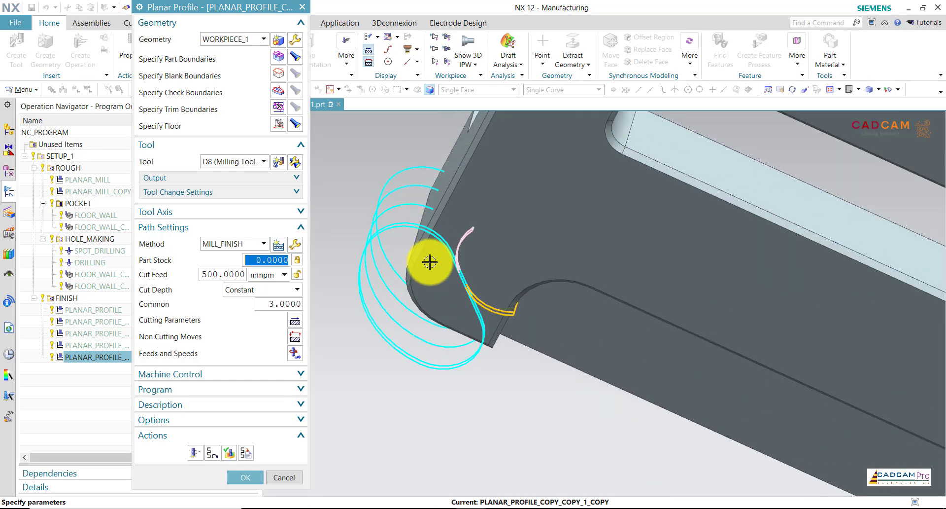
{"action": "scroll", "coordinate": [442, 274], "scroll_direction": "down", "scroll_amount": 2}
{"action": "scroll", "coordinate": [443, 269], "scroll_direction": "down", "scroll_amount": 2}
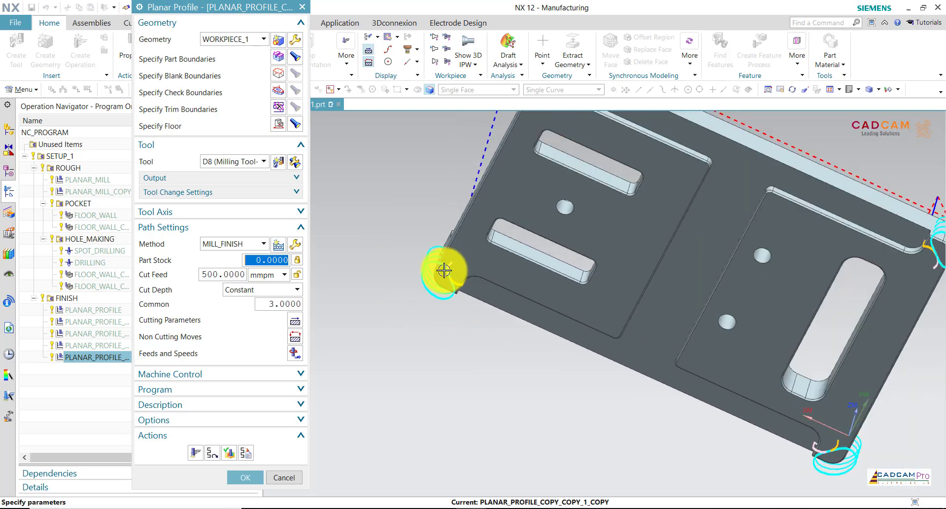
{"action": "scroll", "coordinate": [443, 266], "scroll_direction": "down", "scroll_amount": 2}
{"action": "key", "text": "End"}
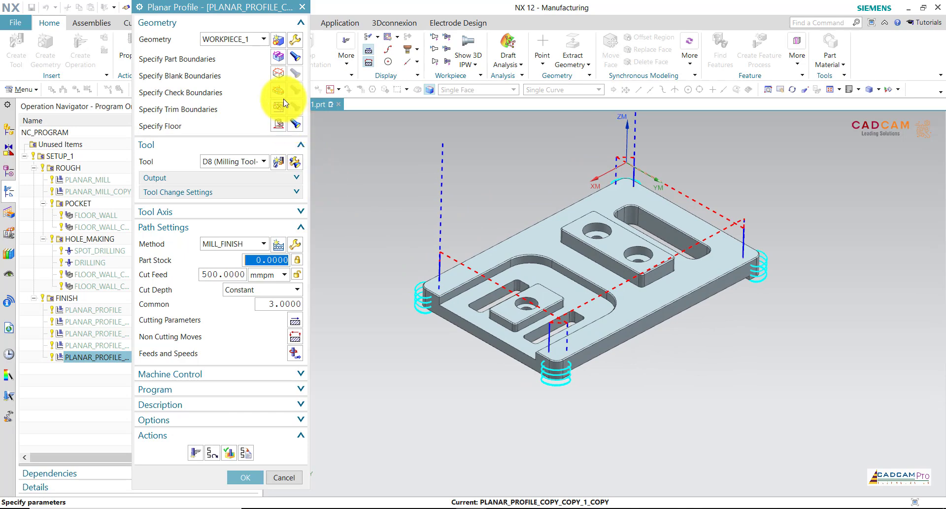
Edit the part boundaries and set the first boundary's tool side to Outside
{"action": "left_click", "coordinate": [281, 56]}
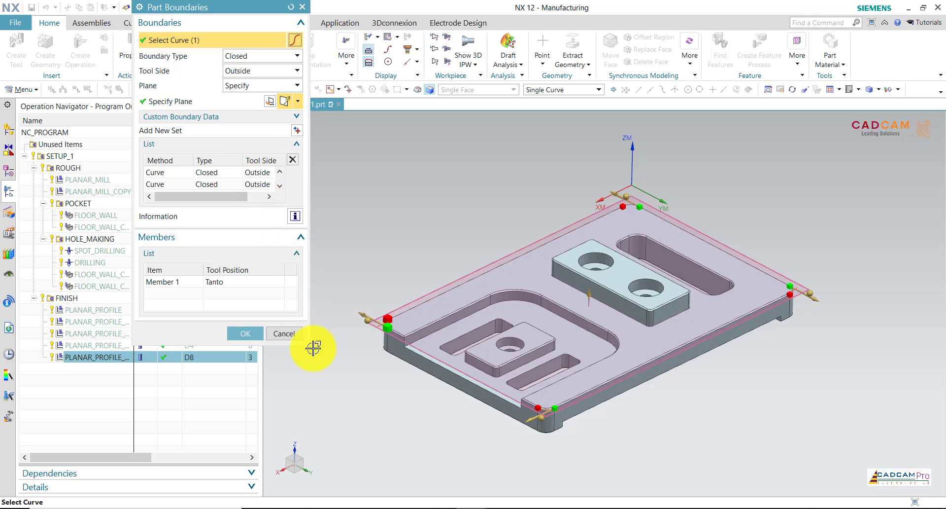
{"action": "left_click_drag", "start_coordinate": [310, 344], "coordinate": [410, 432]}
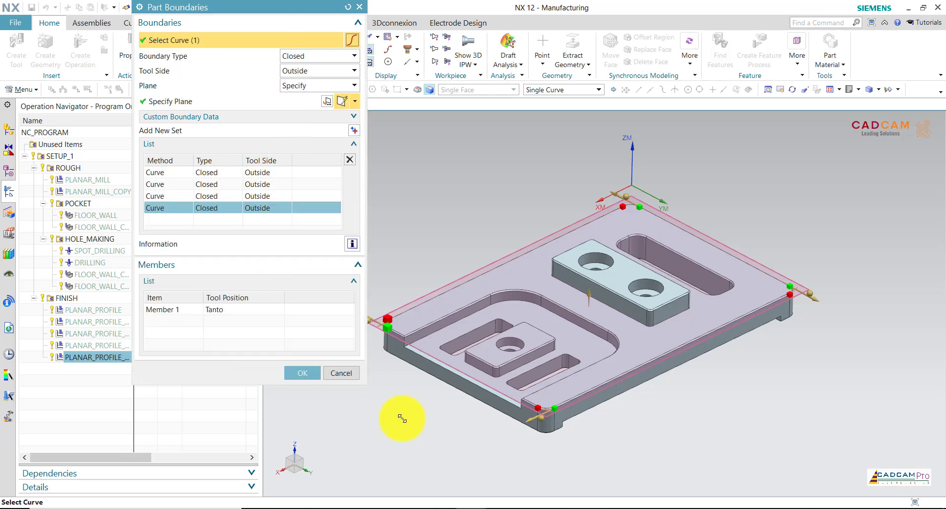
{"action": "left_click", "coordinate": [178, 174]}
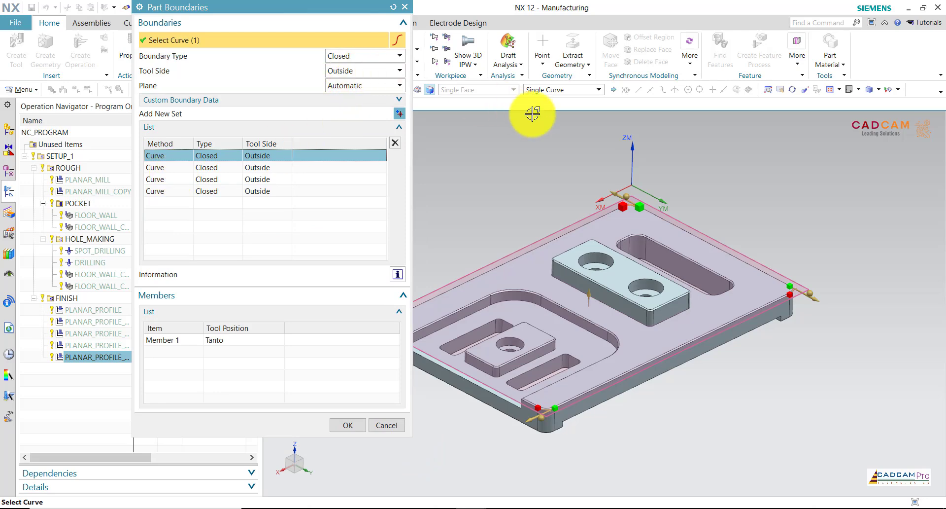
{"action": "scroll", "coordinate": [491, 313], "scroll_direction": "down", "scroll_amount": 2}
{"action": "scroll", "coordinate": [517, 308], "scroll_direction": "down", "scroll_amount": 3}
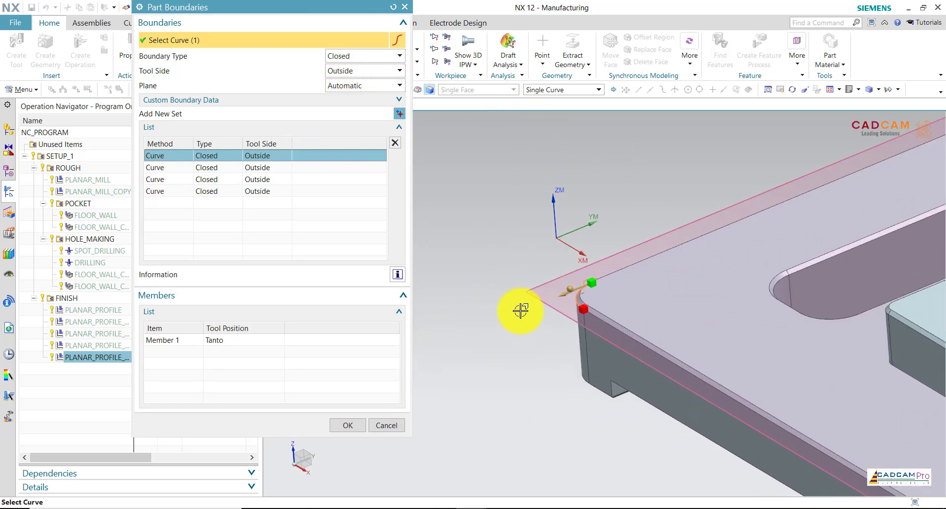
{"action": "scroll", "coordinate": [601, 281], "scroll_direction": "down", "scroll_amount": 2}
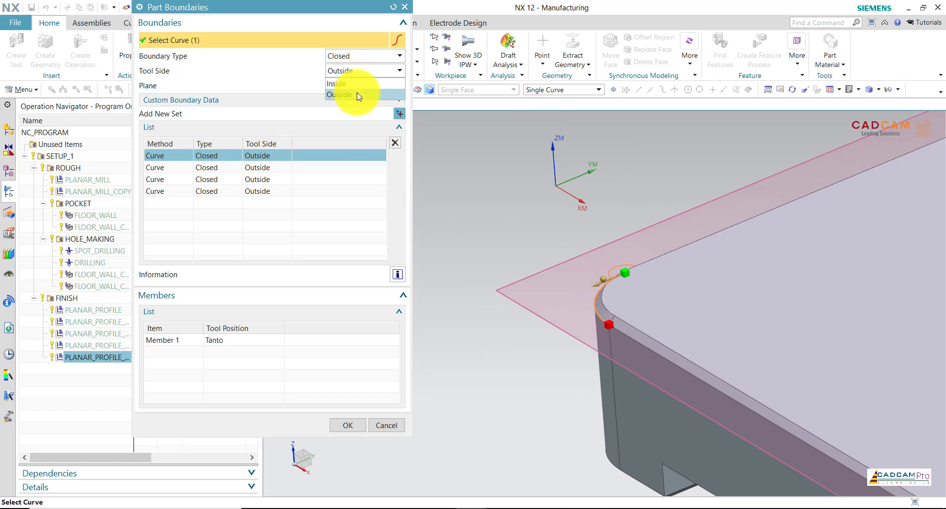
{"action": "middle_click_drag", "start_coordinate": [524, 201], "coordinate": [525, 203]}
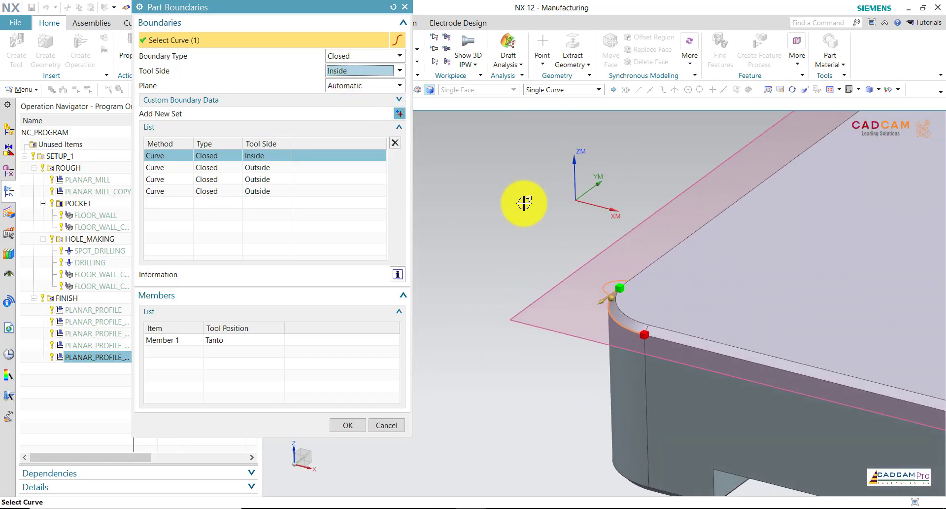
{"action": "left_click", "coordinate": [340, 72]}
{"action": "left_click", "coordinate": [340, 94]}
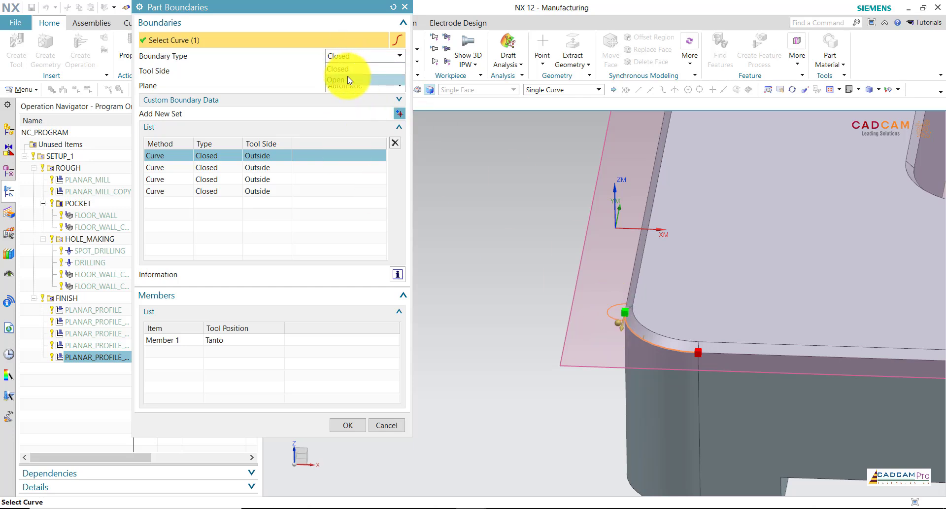
Change all four part boundaries to the Open boundary type
{"action": "left_click", "coordinate": [348, 80]}
{"action": "left_click", "coordinate": [229, 168]}
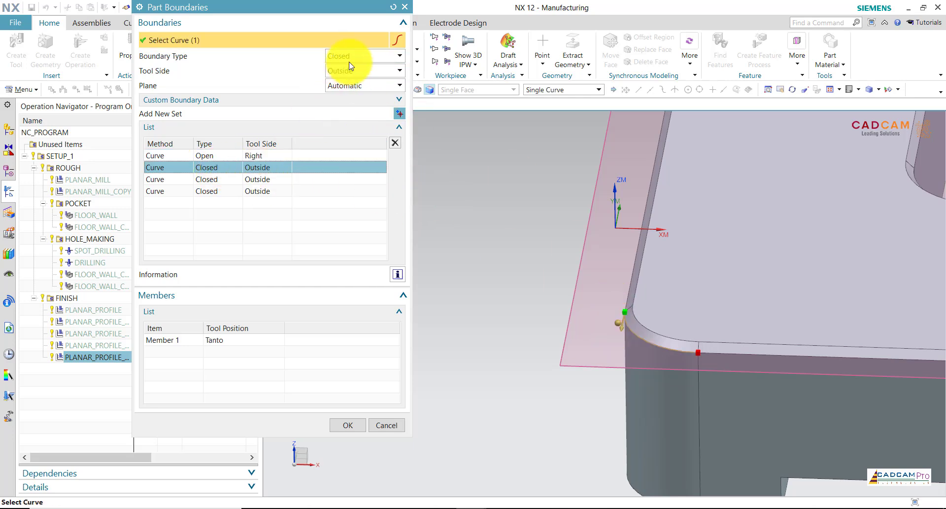
{"action": "left_click", "coordinate": [348, 80]}
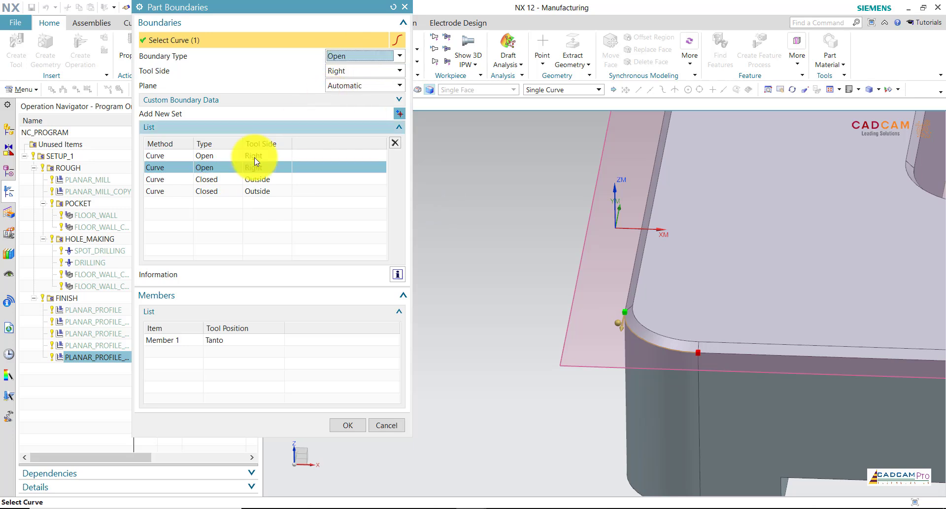
{"action": "left_click", "coordinate": [276, 179]}
{"action": "left_click", "coordinate": [345, 56]}
{"action": "left_click", "coordinate": [352, 80]}
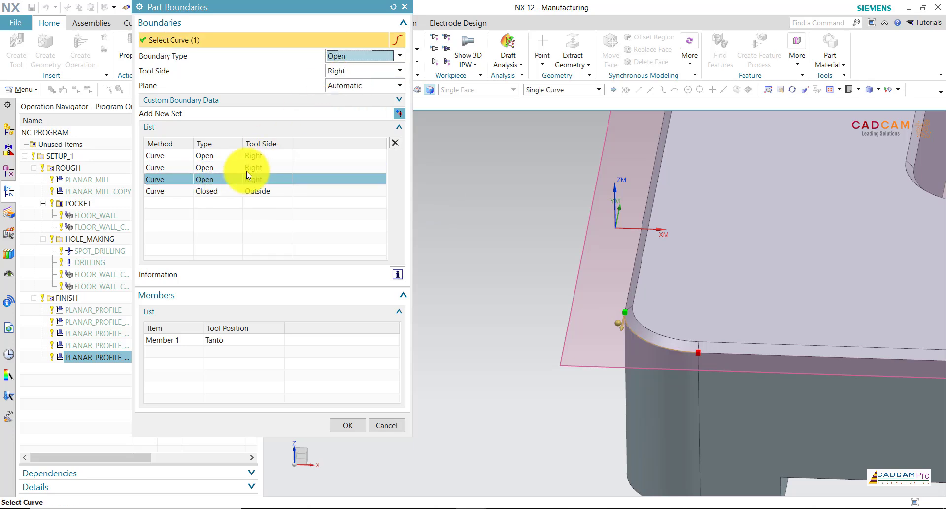
{"action": "left_click", "coordinate": [212, 192]}
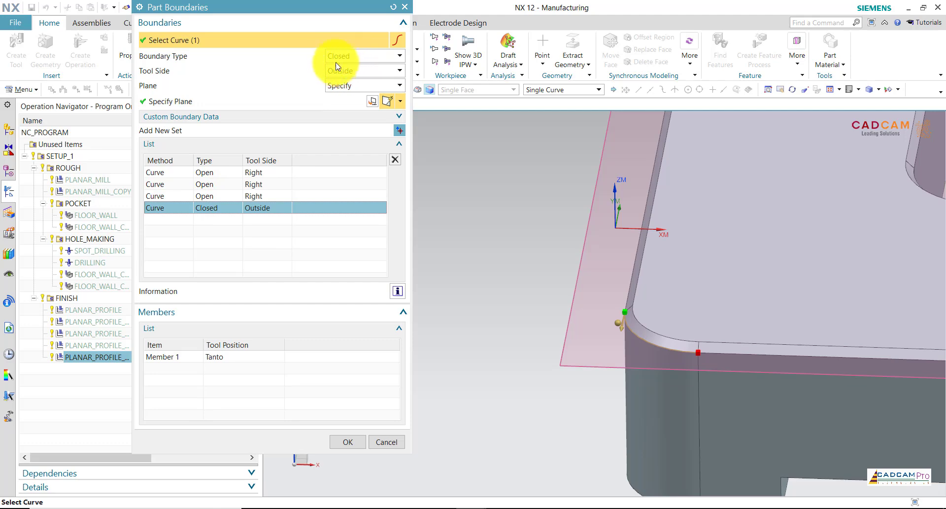
{"action": "left_click", "coordinate": [337, 59]}
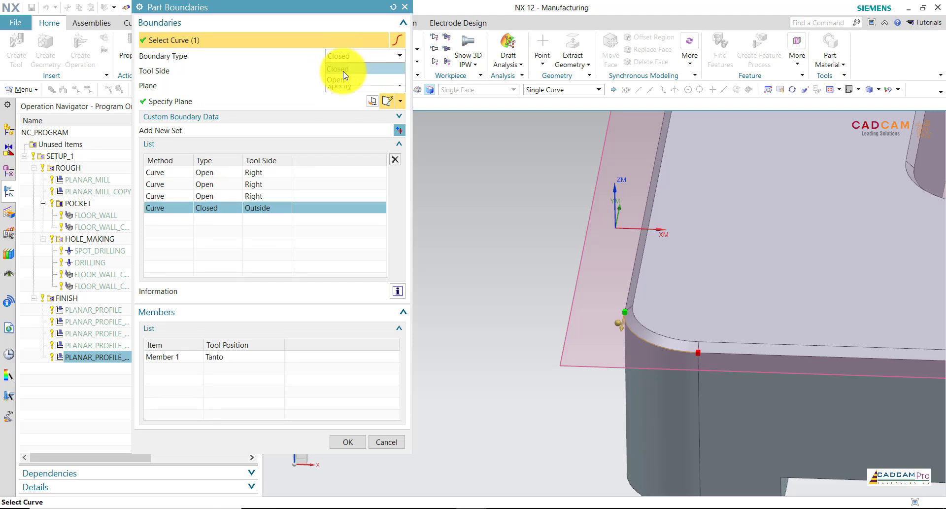
{"action": "left_click", "coordinate": [344, 79]}
Confirm the open boundaries and regenerate the tool path
{"action": "left_click", "coordinate": [348, 441]}
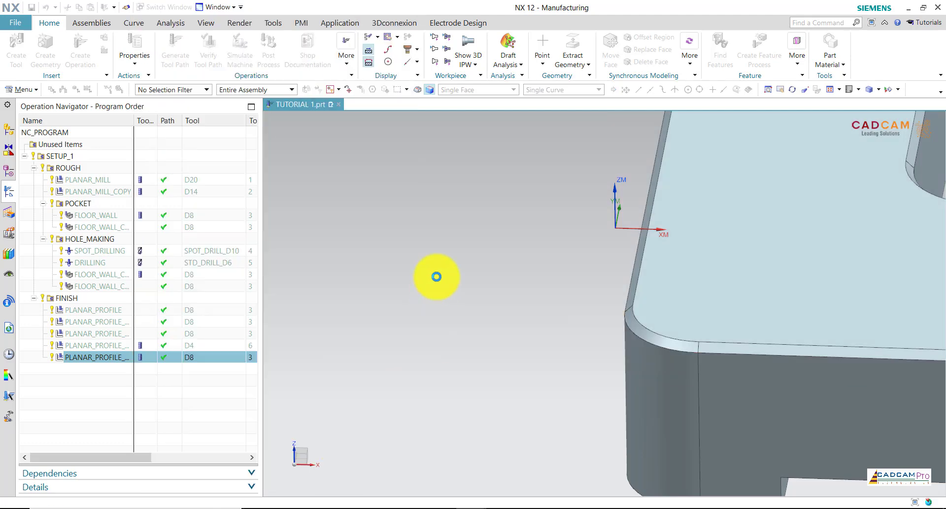
{"action": "left_click", "coordinate": [202, 452]}
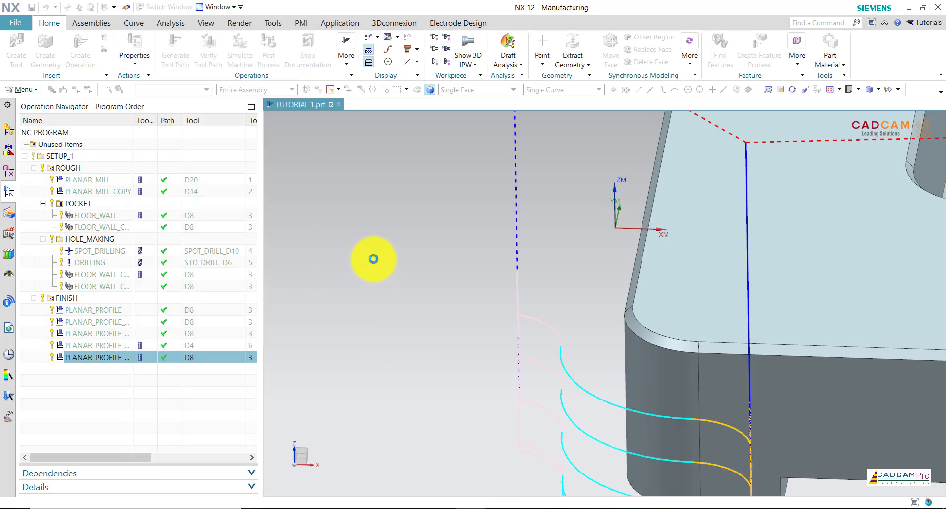
{"action": "scroll", "coordinate": [375, 258], "scroll_direction": "down", "scroll_amount": 4}
{"action": "scroll", "coordinate": [376, 263], "scroll_direction": "down", "scroll_amount": 4}
Inspect the new tool path and reopen the part boundaries showing all four sets
{"action": "mouse_move", "coordinate": [376, 262]}
{"action": "middle_mouse_down"}
{"action": "mouse_move", "coordinate": [469, 363]}
{"action": "mouse_move", "coordinate": [391, 341]}
{"action": "middle_mouse_up"}
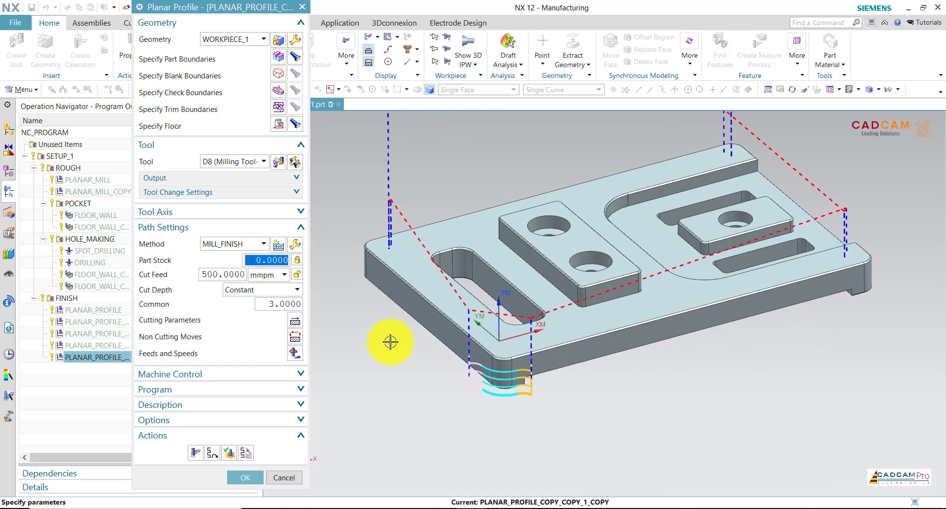
{"action": "left_click", "coordinate": [284, 61]}
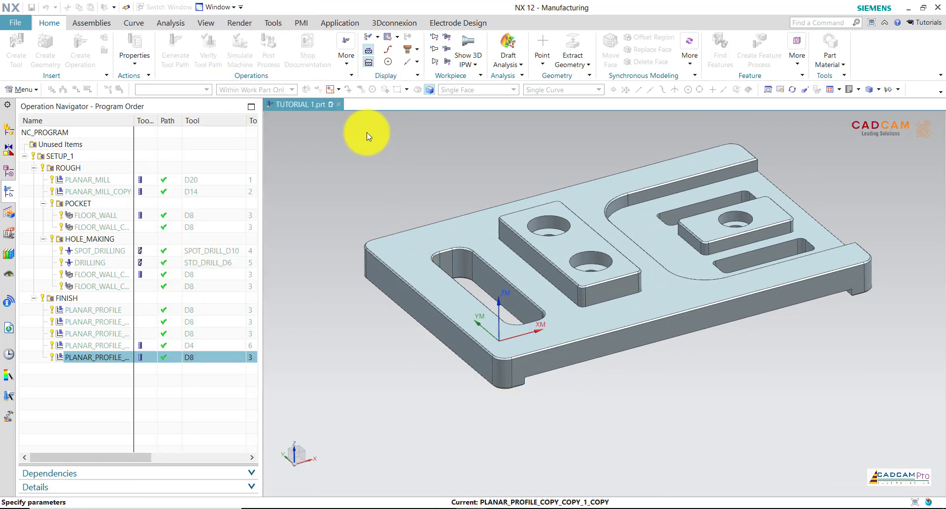
{"action": "scroll", "coordinate": [358, 243], "scroll_direction": "up", "scroll_amount": 3}
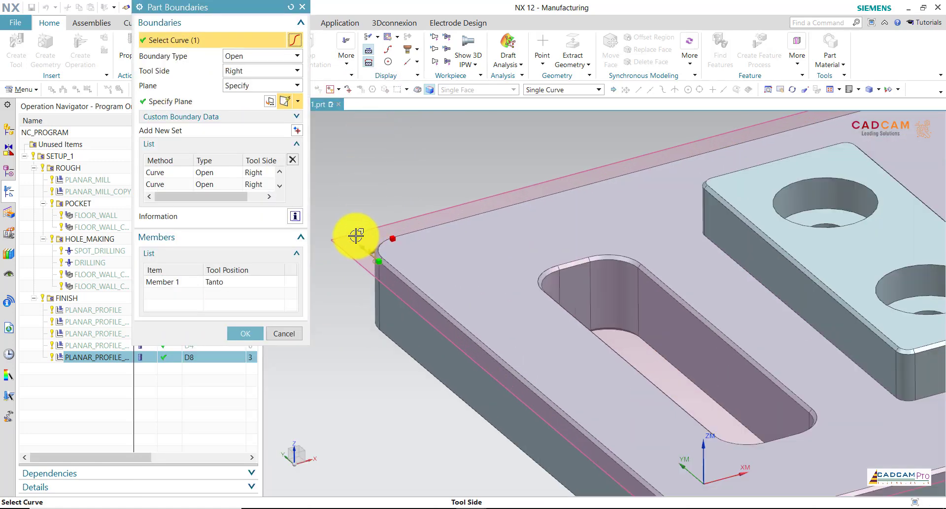
{"action": "scroll", "coordinate": [361, 233], "scroll_direction": "up", "scroll_amount": 2}
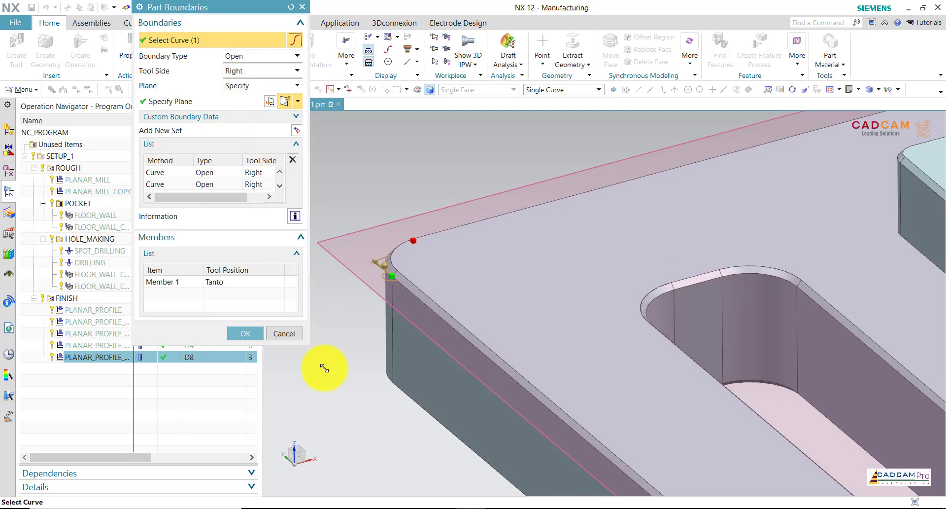
{"action": "left_click_drag", "start_coordinate": [324, 367], "coordinate": [364, 437]}
{"action": "scroll", "coordinate": [425, 281], "scroll_direction": "up", "scroll_amount": 2}
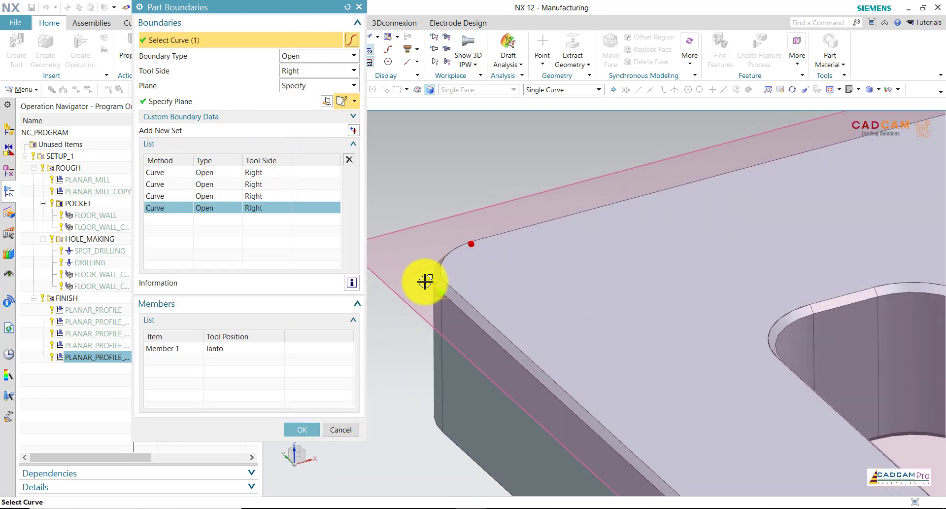
{"action": "scroll", "coordinate": [425, 280], "scroll_direction": "up", "scroll_amount": 2}
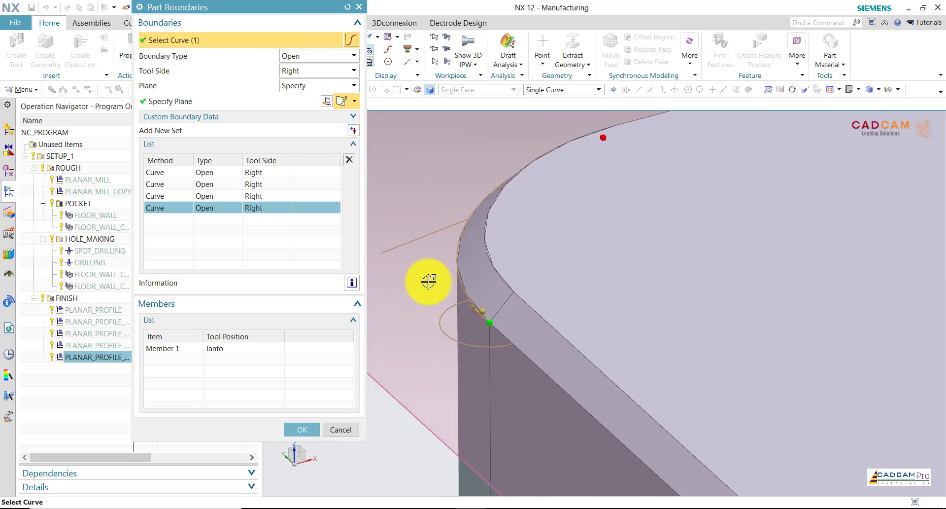
Set the second and third boundaries' tool side to Left, leaving the fourth Right
{"action": "left_click", "coordinate": [207, 185]}
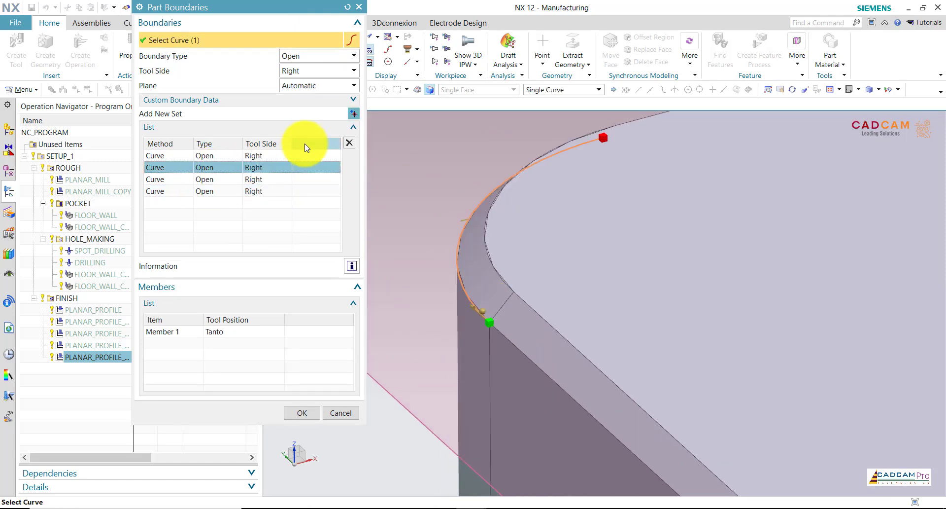
{"action": "left_click", "coordinate": [297, 70]}
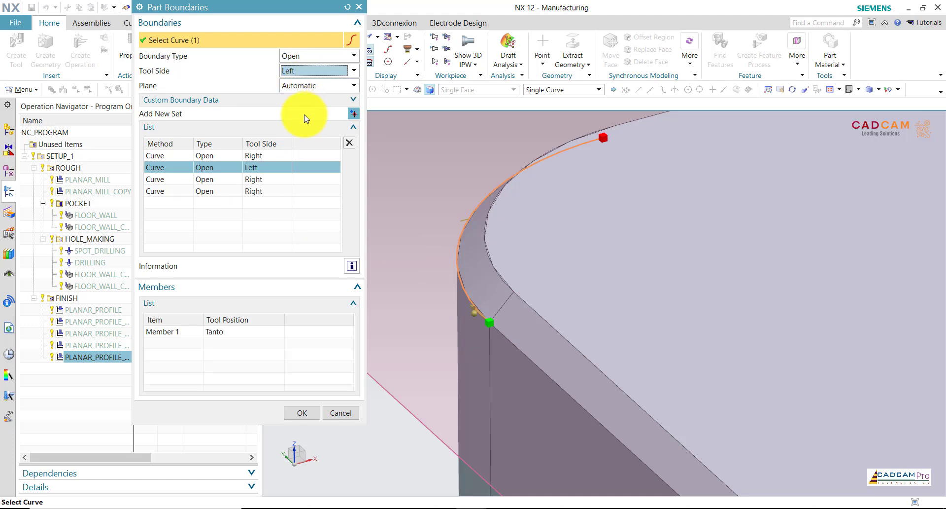
{"action": "left_click", "coordinate": [203, 179]}
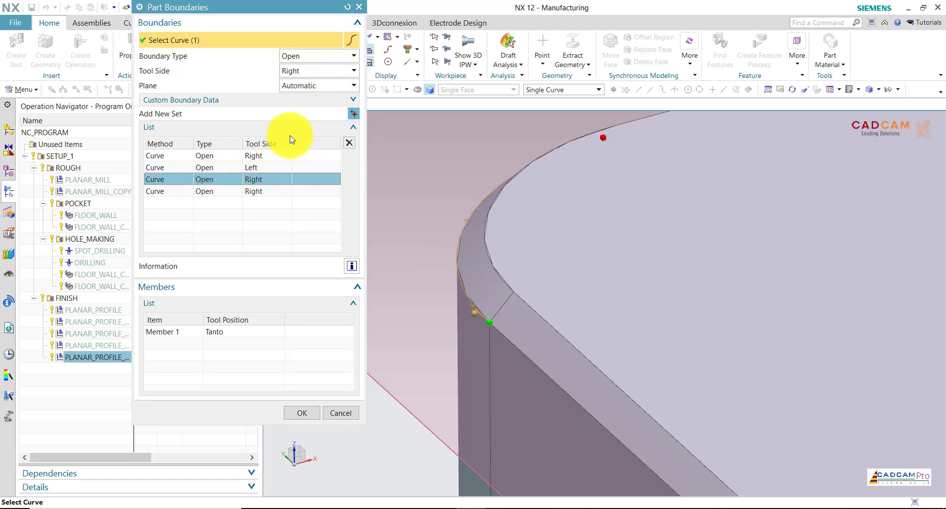
{"action": "left_click", "coordinate": [306, 71]}
{"action": "left_click", "coordinate": [306, 83]}
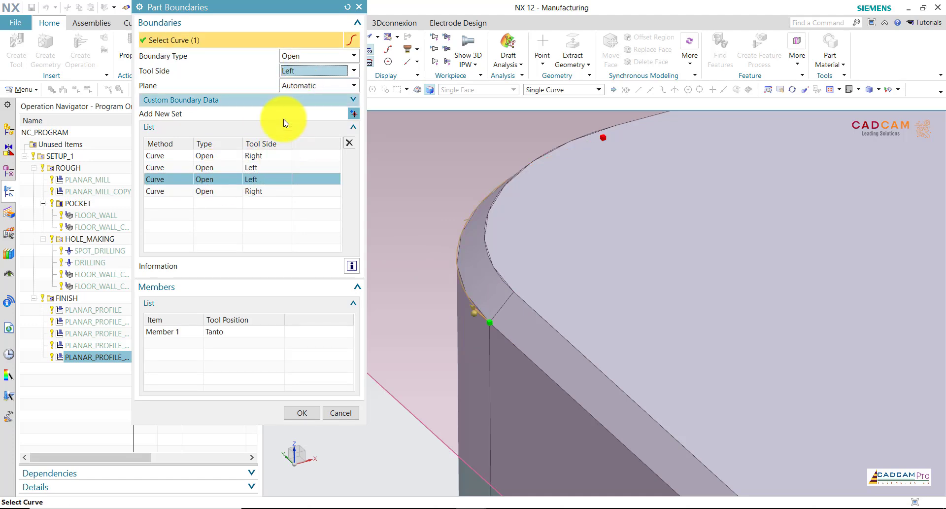
{"action": "left_click", "coordinate": [195, 194]}
{"action": "left_click", "coordinate": [291, 71]}
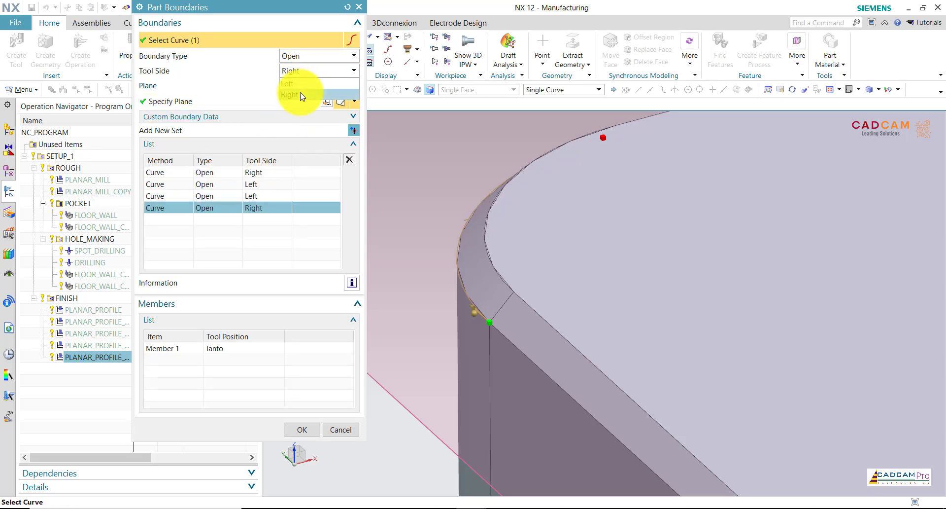
Confirm the edited part boundaries and view the resulting tool path from above
{"action": "left_click", "coordinate": [306, 432]}
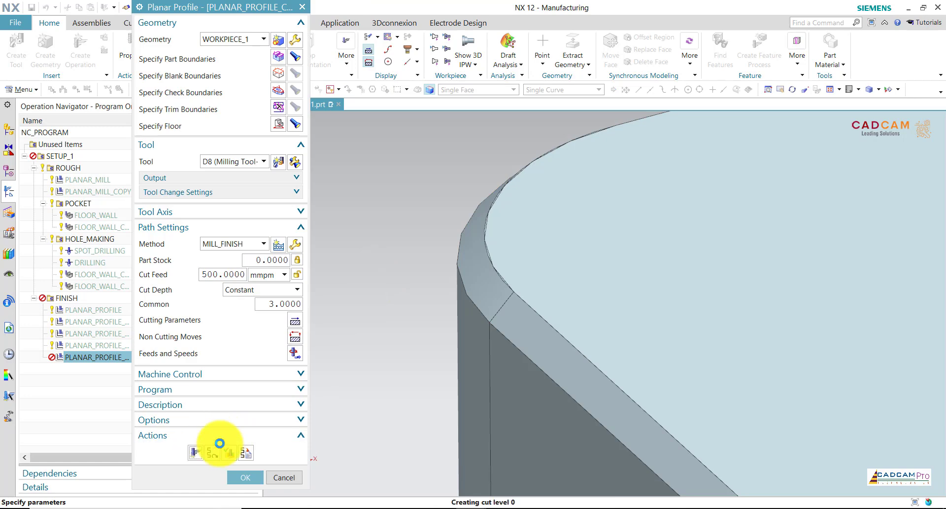
{"action": "scroll", "coordinate": [389, 226], "scroll_direction": "up", "scroll_amount": 3}
{"action": "scroll", "coordinate": [392, 223], "scroll_direction": "up", "scroll_amount": 3}
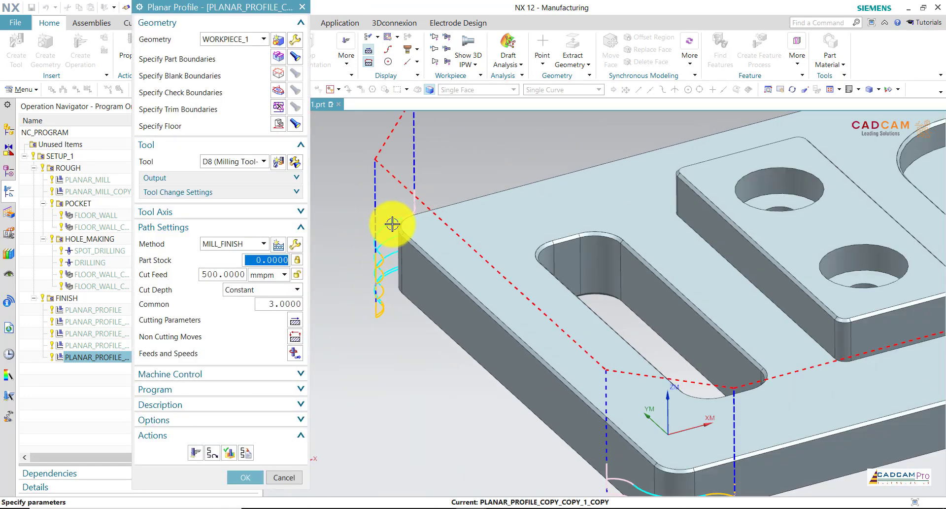
{"action": "scroll", "coordinate": [392, 224], "scroll_direction": "up", "scroll_amount": 3}
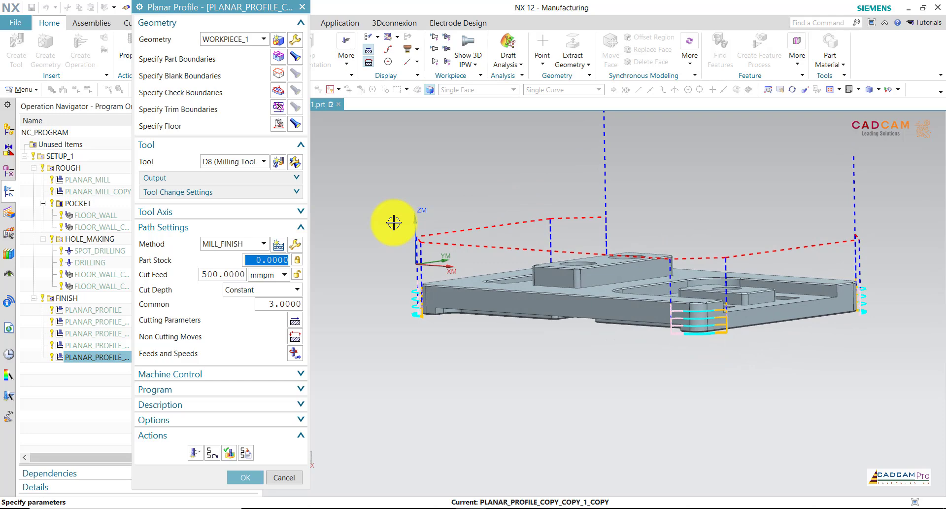
{"action": "mouse_move", "coordinate": [376, 214]}
{"action": "middle_mouse_down"}
{"action": "mouse_move", "coordinate": [405, 228]}
{"action": "mouse_move", "coordinate": [415, 296]}
{"action": "middle_mouse_up"}
{"action": "scroll", "coordinate": [508, 401], "scroll_direction": "up", "scroll_amount": 3}
{"action": "scroll", "coordinate": [520, 404], "scroll_direction": "up", "scroll_amount": 2}
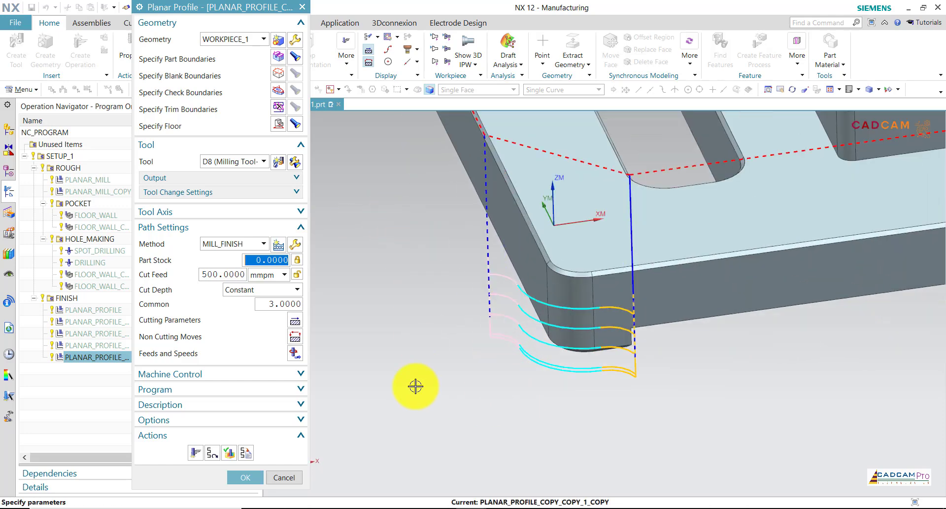
{"action": "scroll", "coordinate": [415, 386], "scroll_direction": "down", "scroll_amount": 5}
{"action": "scroll", "coordinate": [488, 398], "scroll_direction": "up", "scroll_amount": 4}
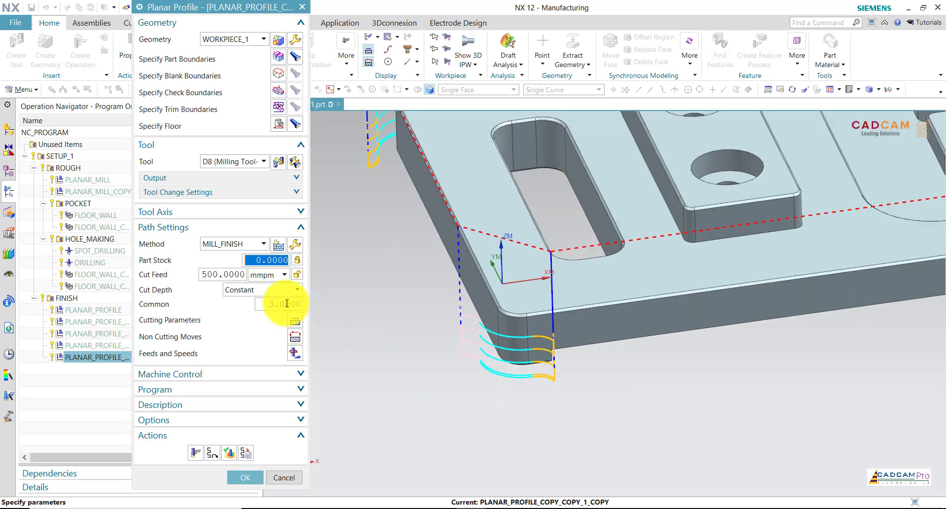
Set common depth to 4, regenerate, and inspect the cut passes from the side
{"action": "type", "text": "4"}
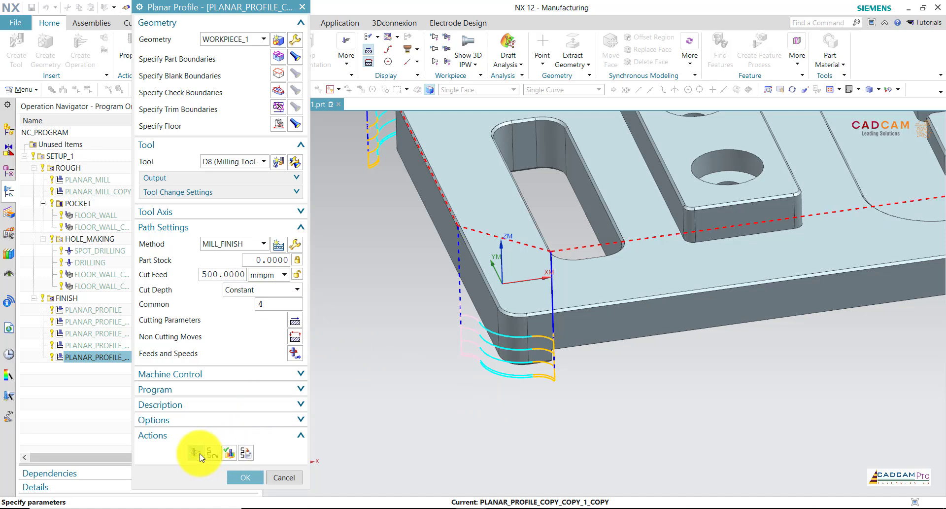
{"action": "middle_click", "coordinate": [199, 457]}
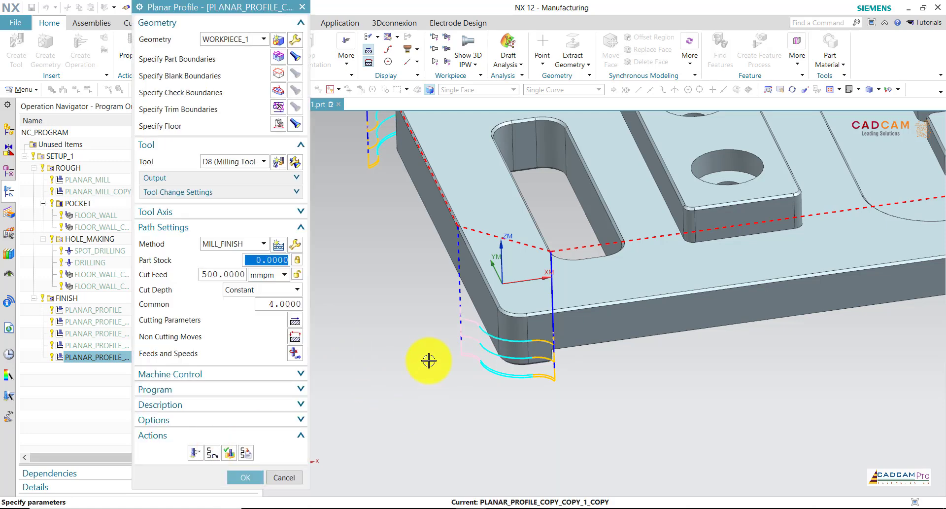
{"action": "mouse_move", "coordinate": [428, 361]}
{"action": "middle_mouse_down"}
{"action": "mouse_move", "coordinate": [412, 331]}
{"action": "mouse_move", "coordinate": [431, 345]}
{"action": "middle_mouse_up"}
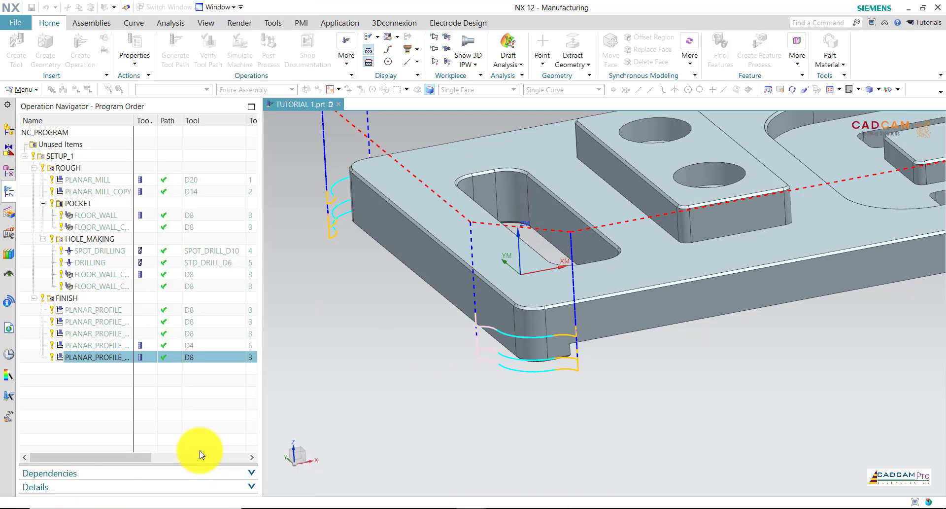
{"action": "mouse_move", "coordinate": [423, 317]}
{"action": "middle_mouse_down"}
{"action": "mouse_move", "coordinate": [416, 312]}
{"action": "mouse_move", "coordinate": [433, 325]}
{"action": "middle_mouse_up"}
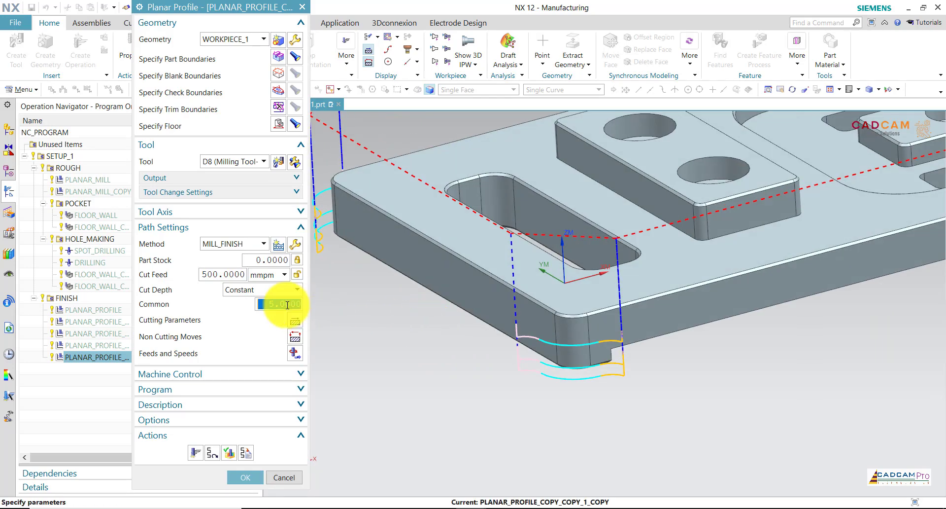
Regenerate the multi-pass tool path at 2 mm common depth and accept the operation
{"action": "left_click", "coordinate": [194, 454]}
{"action": "middle_click", "coordinate": [394, 384]}
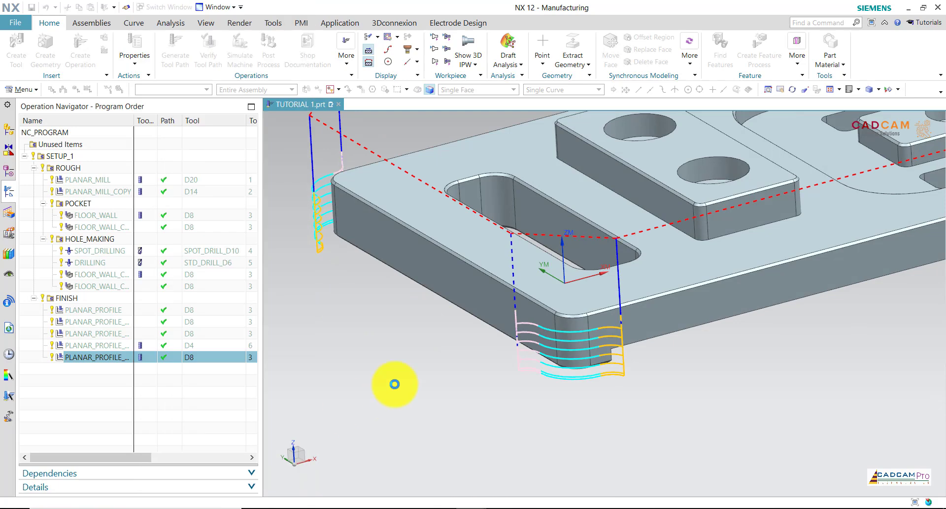
{"action": "mouse_move", "coordinate": [416, 359]}
{"action": "middle_mouse_down"}
{"action": "mouse_move", "coordinate": [417, 343]}
{"action": "mouse_move", "coordinate": [380, 371]}
{"action": "middle_mouse_up"}
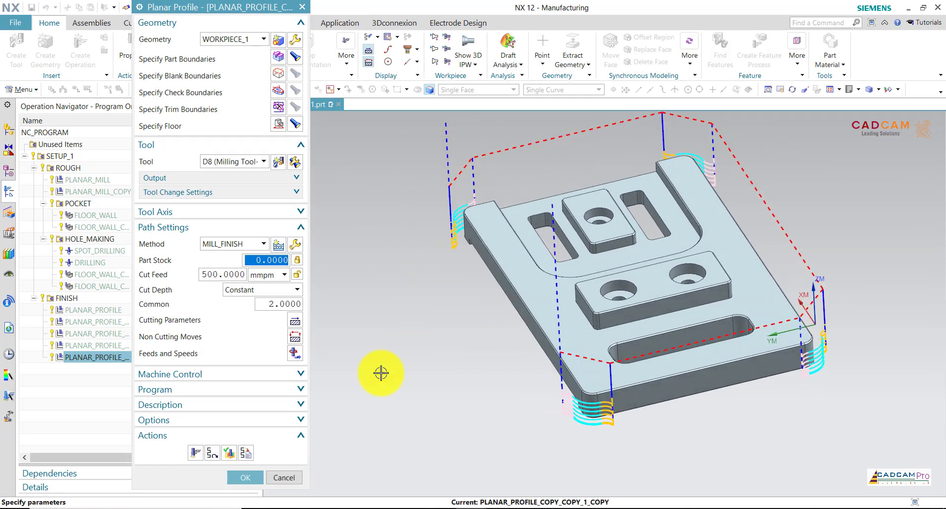
{"action": "left_click", "coordinate": [245, 475]}
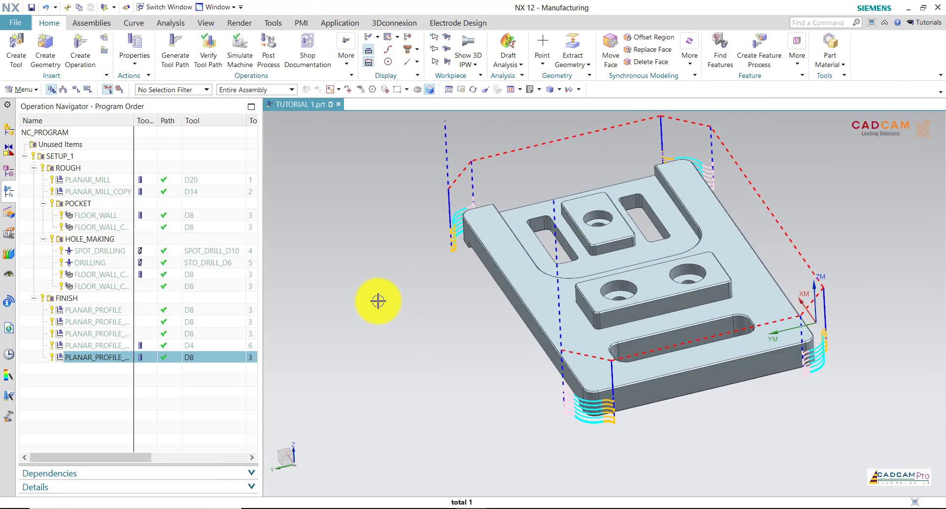
Preview the three planar profile tool paths one by one, then clear the selection
{"action": "middle_click_drag", "start_coordinate": [378, 301], "coordinate": [371, 334]}
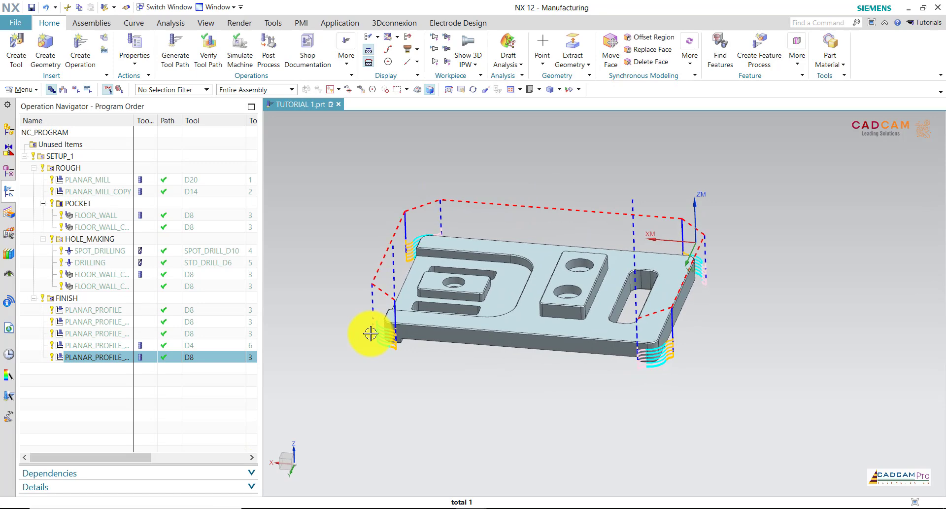
{"action": "scroll", "coordinate": [371, 333], "scroll_direction": "up", "scroll_amount": 4}
{"action": "scroll", "coordinate": [373, 335], "scroll_direction": "down", "scroll_amount": 1}
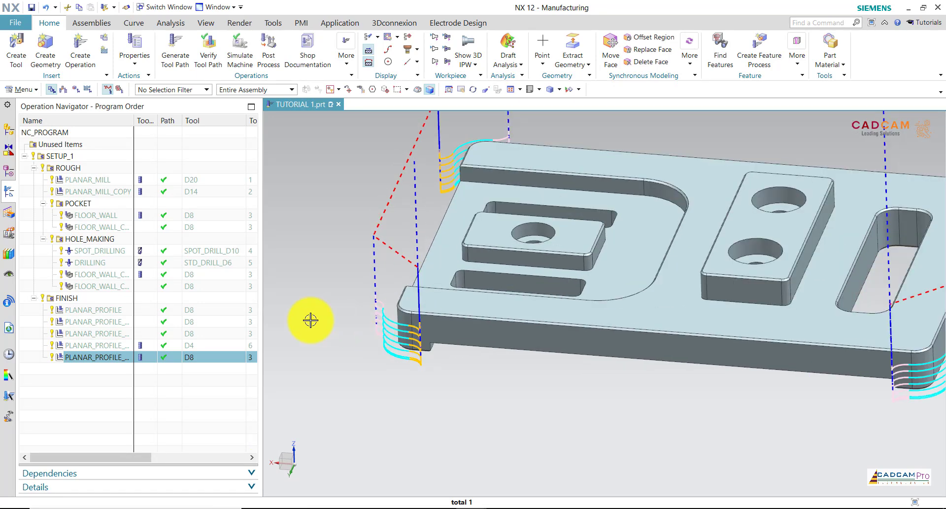
{"action": "left_click", "coordinate": [104, 322]}
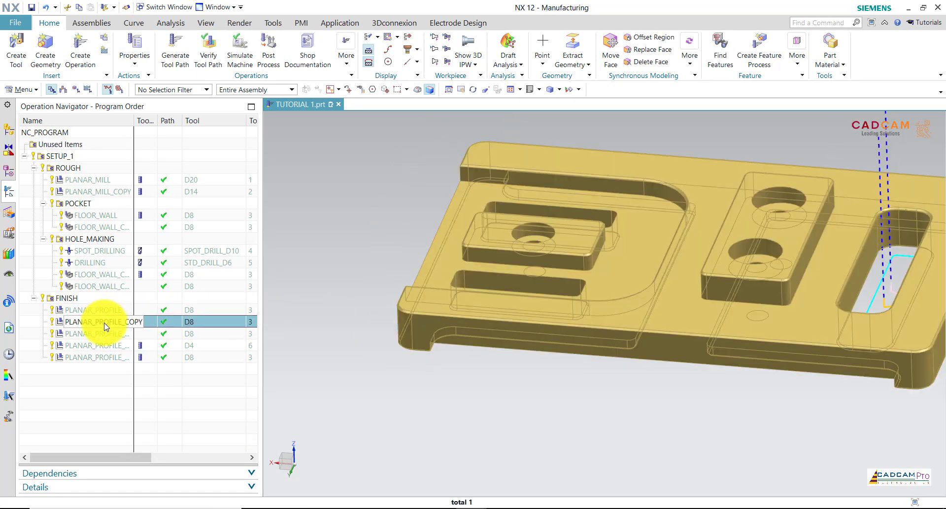
{"action": "left_click", "coordinate": [106, 334]}
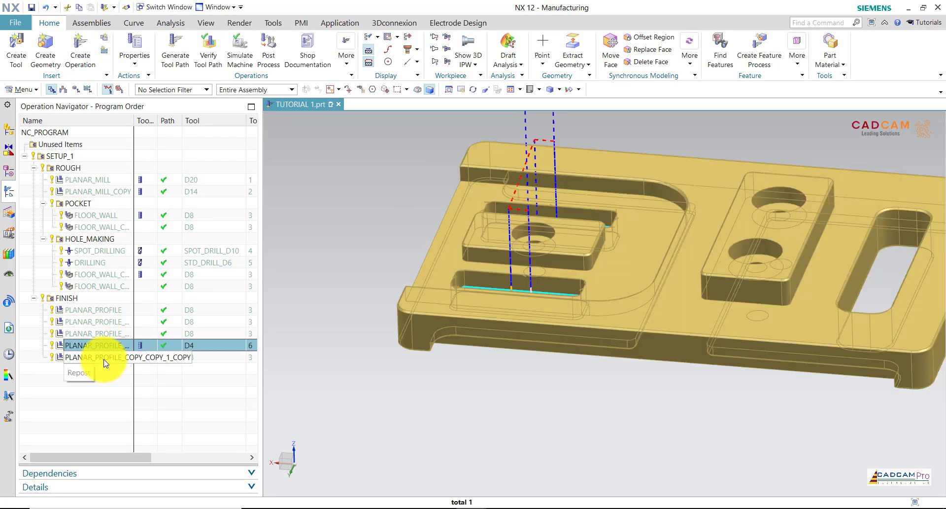
{"action": "left_click", "coordinate": [104, 363]}
{"action": "left_click", "coordinate": [362, 368]}
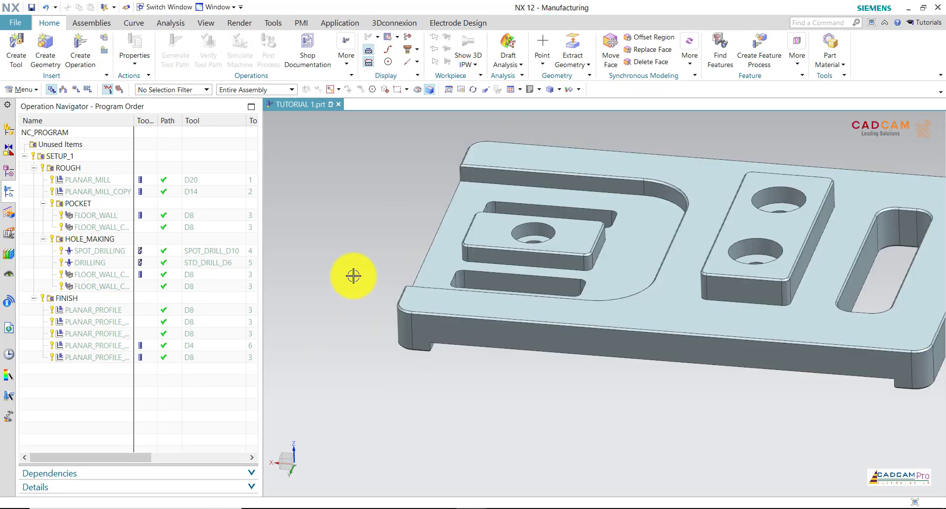
Switch the Operation Navigator to Machine Tool view
{"action": "mouse_move", "coordinate": [353, 275]}
{"action": "middle_mouse_down"}
{"action": "mouse_move", "coordinate": [471, 249]}
{"action": "mouse_move", "coordinate": [401, 237]}
{"action": "middle_mouse_up"}
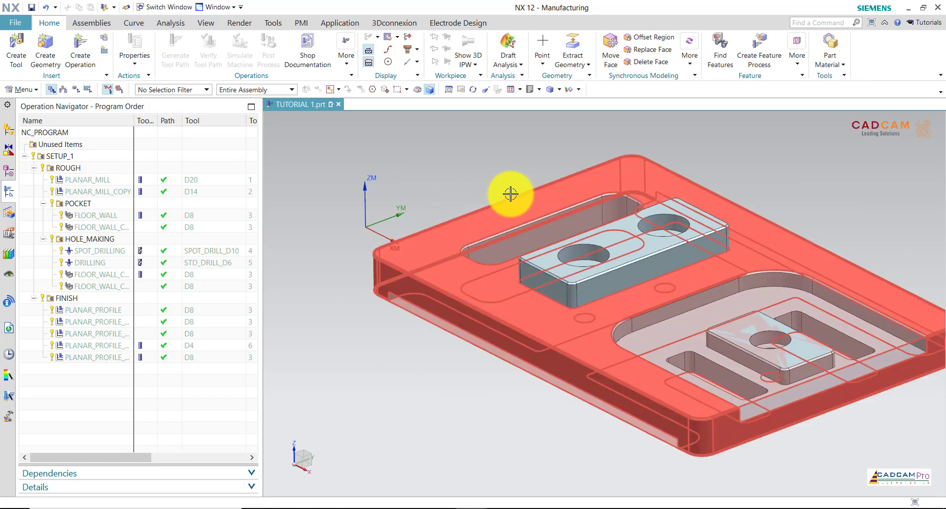
{"action": "middle_click_drag", "start_coordinate": [507, 194], "coordinate": [468, 186]}
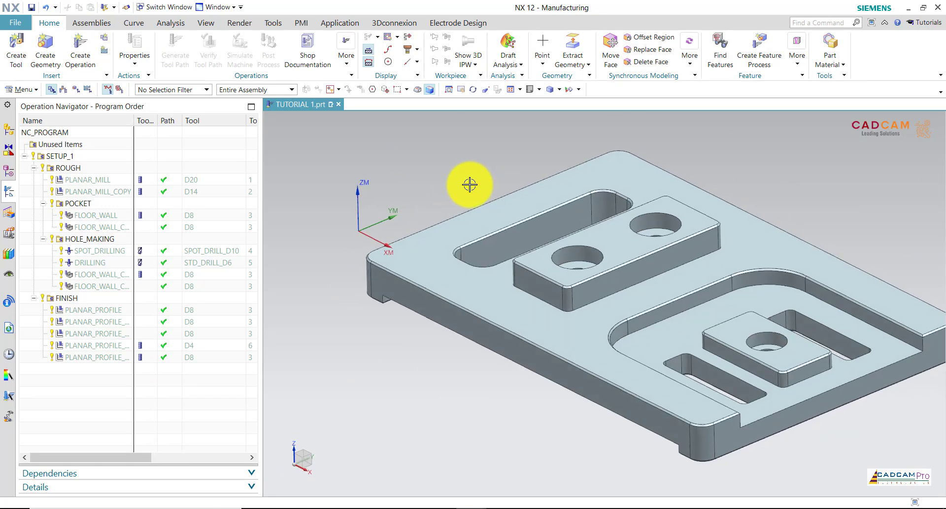
{"action": "left_click", "coordinate": [63, 89]}
Create a new mill_planar chamfer mill tool
{"action": "left_click", "coordinate": [23, 65]}
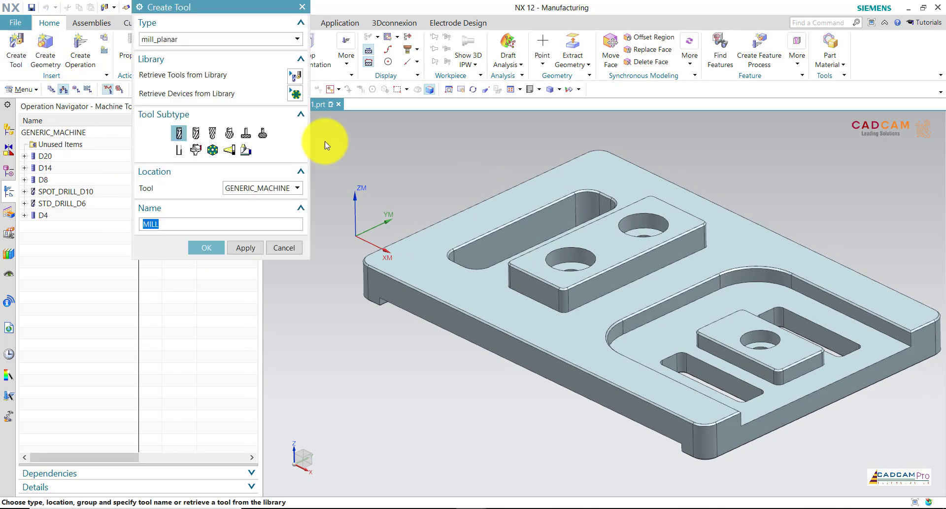
{"action": "left_click", "coordinate": [174, 39]}
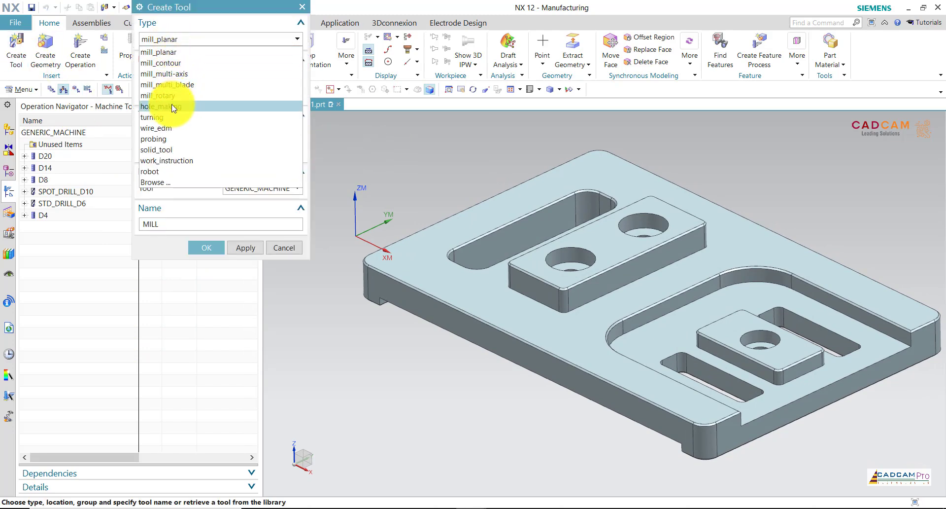
{"action": "left_click", "coordinate": [188, 52]}
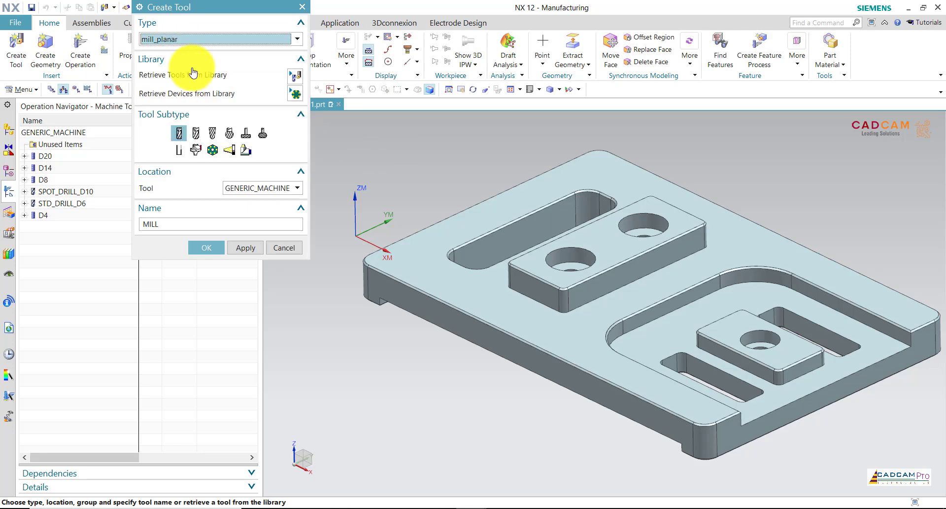
{"action": "left_click", "coordinate": [197, 132]}
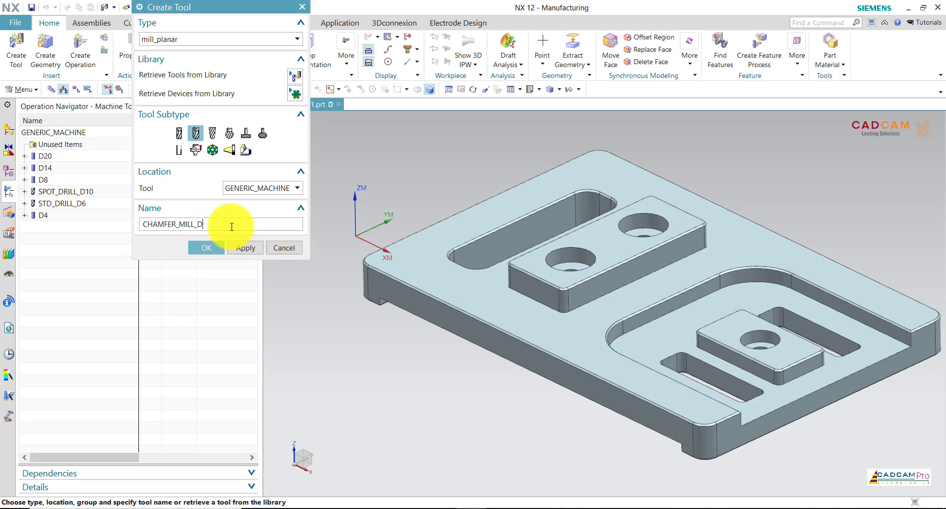
{"action": "left_click", "coordinate": [220, 250]}
{"action": "type", "text": "10"}
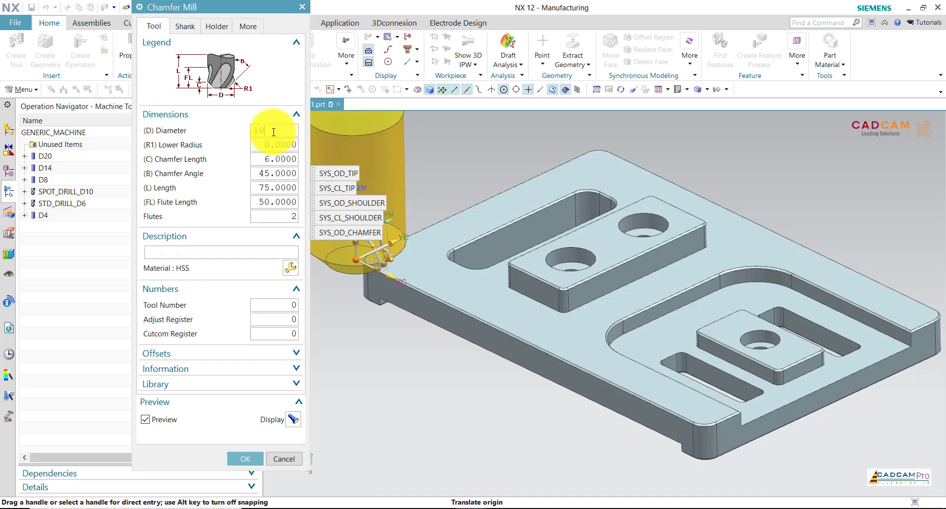
Give the chamfer mill a 10 mm diameter and 4 mm chamfer length
{"action": "key", "text": "Tab"}
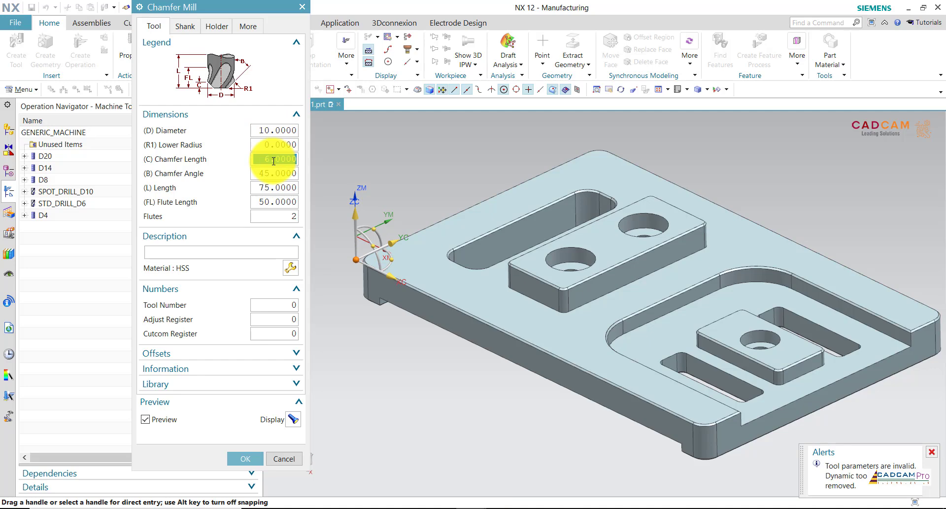
{"action": "type", "text": "4"}
{"action": "left_click", "coordinate": [275, 147]}
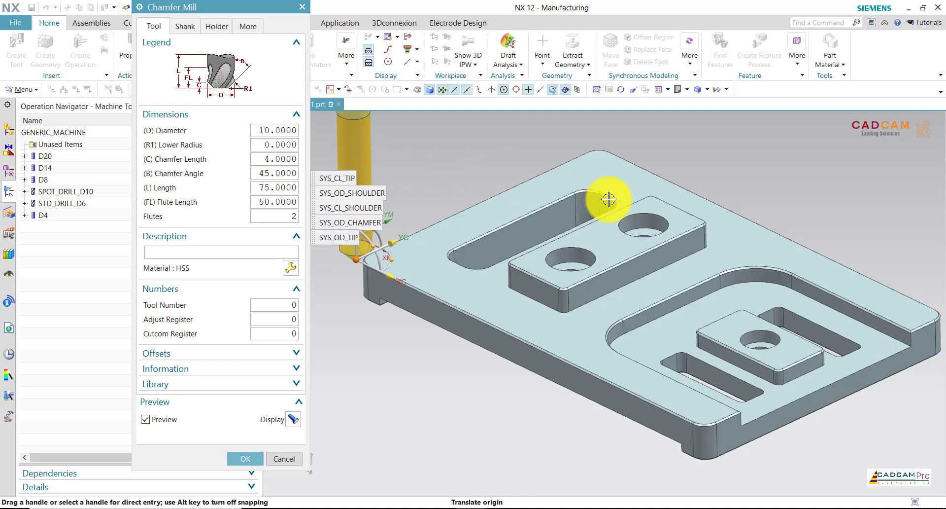
{"action": "scroll", "coordinate": [364, 271], "scroll_direction": "up", "scroll_amount": 3}
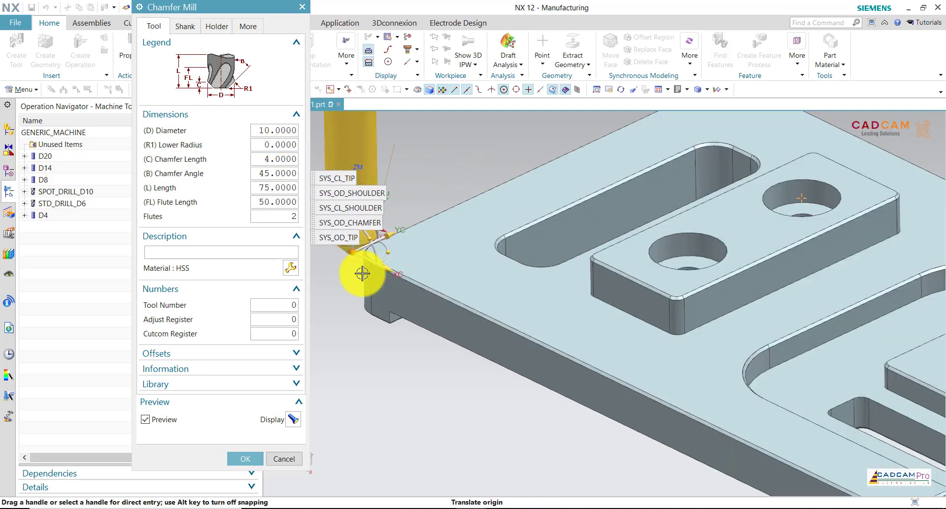
{"action": "scroll", "coordinate": [454, 266], "scroll_direction": "up", "scroll_amount": 3}
{"action": "scroll", "coordinate": [459, 257], "scroll_direction": "up", "scroll_amount": 3}
{"action": "scroll", "coordinate": [486, 244], "scroll_direction": "down", "scroll_amount": 3}
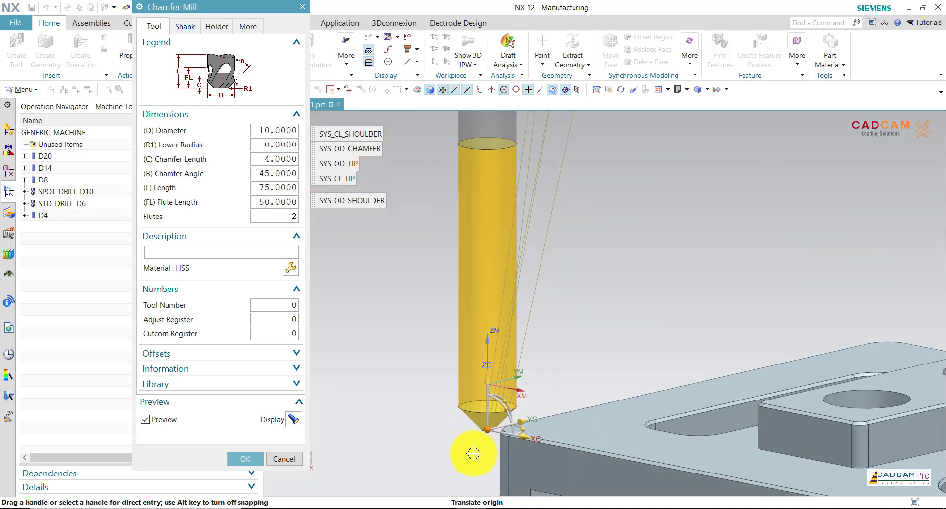
{"action": "scroll", "coordinate": [476, 450], "scroll_direction": "up", "scroll_amount": 3}
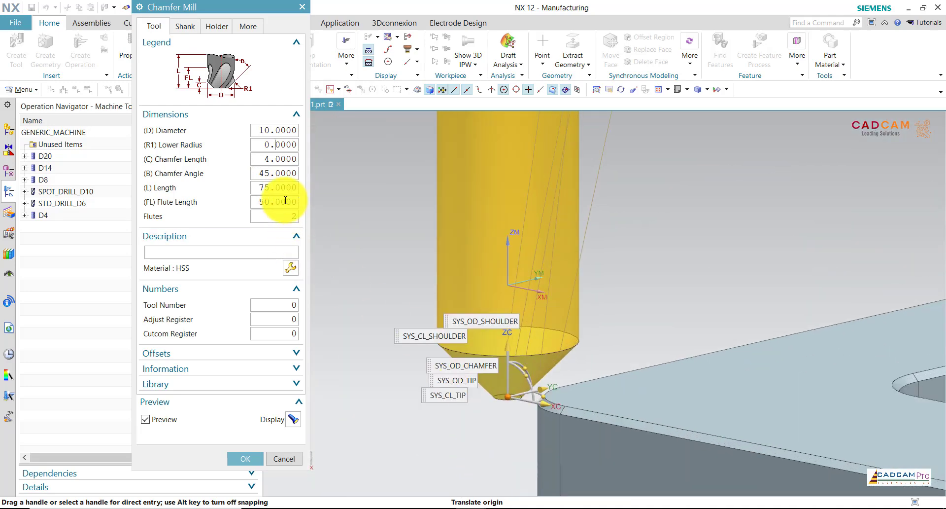
Set tool number, adjust and cutcom registers to 7 and save the tool
{"action": "left_click", "coordinate": [295, 305]}
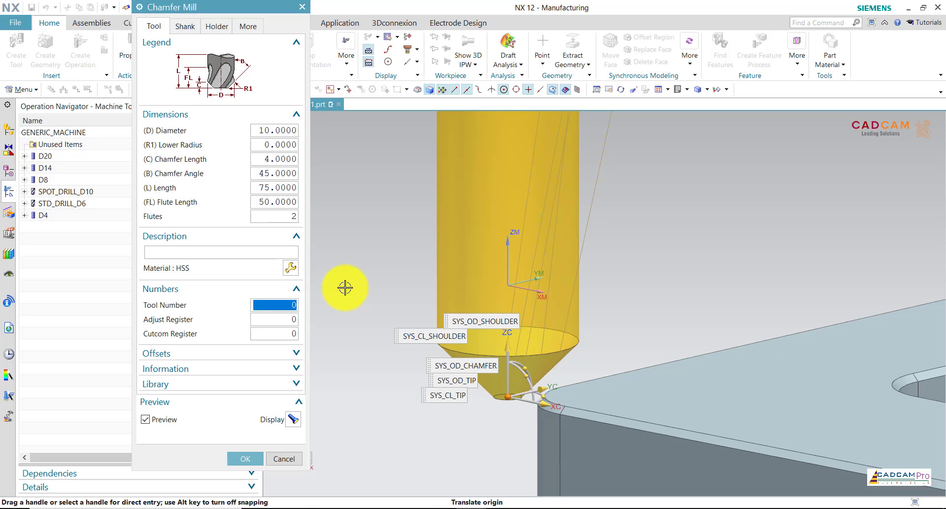
{"action": "type", "text": "7"}
{"action": "left_click", "coordinate": [292, 320]}
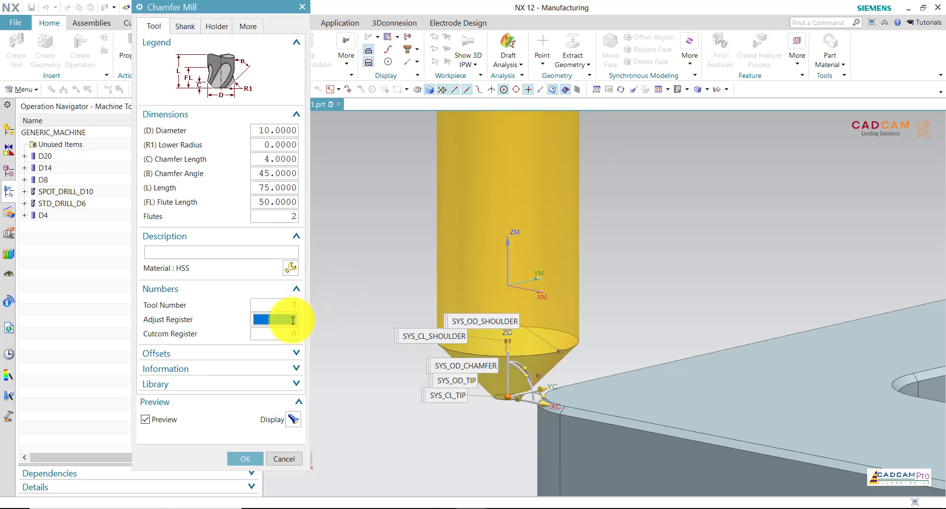
{"action": "type", "text": "7"}
{"action": "left_click", "coordinate": [290, 333]}
{"action": "type", "text": "7"}
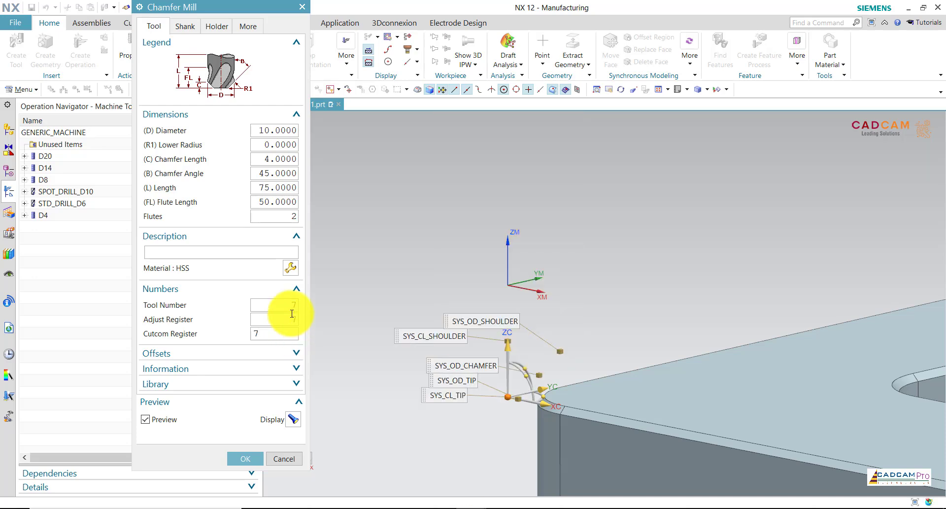
{"action": "left_click", "coordinate": [251, 458]}
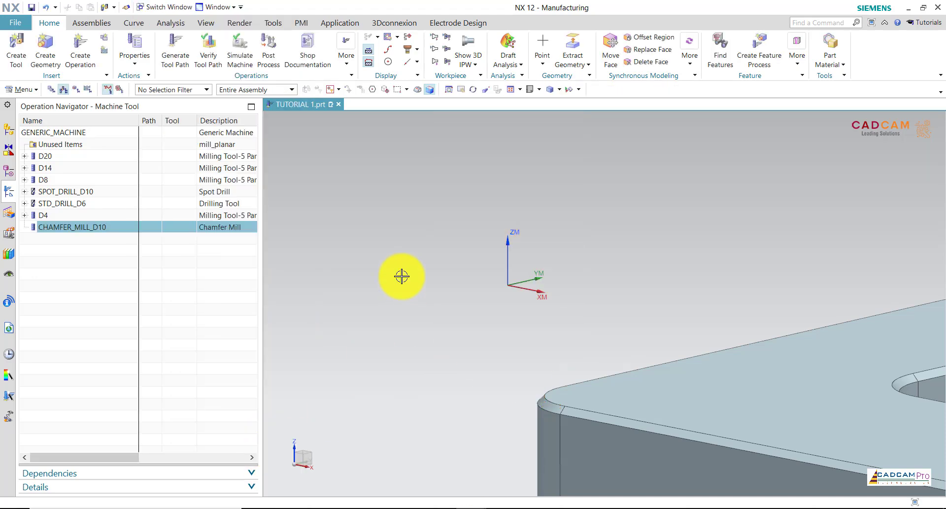
{"action": "middle_click_drag", "start_coordinate": [407, 237], "coordinate": [435, 249]}
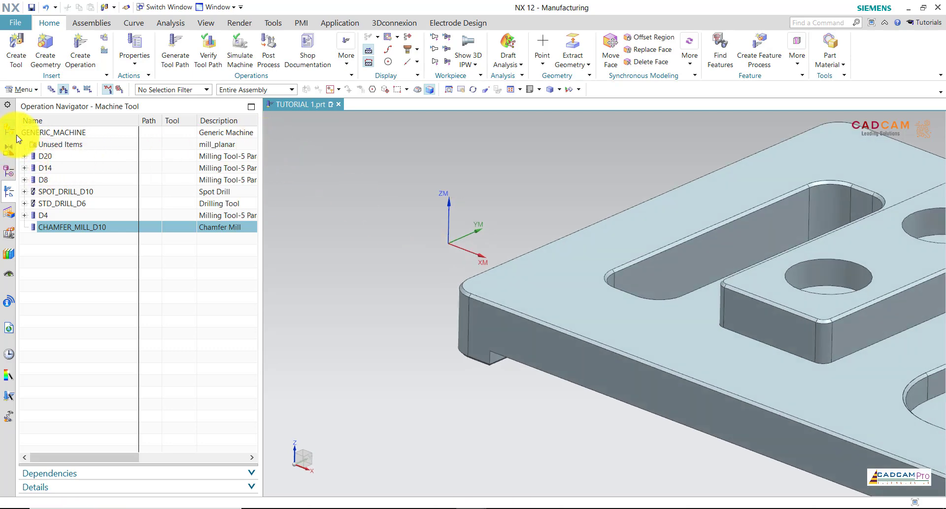
Switch to Program Order view and insert a CHAMFER program group under FINISH
{"action": "left_click", "coordinate": [51, 89]}
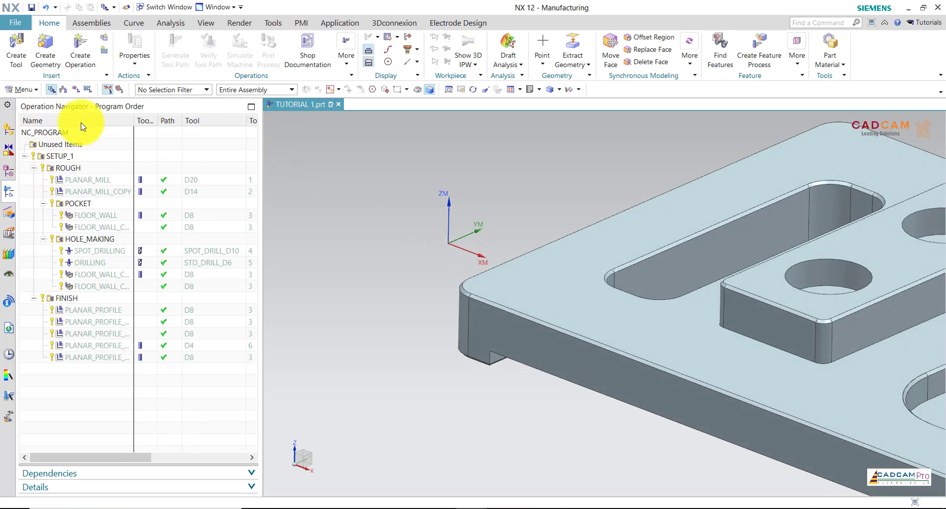
{"action": "left_click", "coordinate": [69, 298]}
{"action": "right_click", "coordinate": [67, 297]}
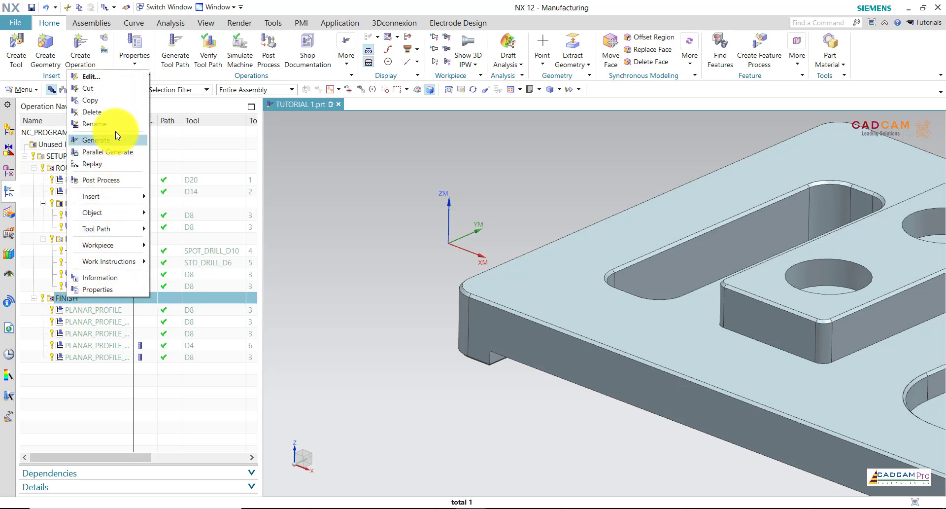
{"action": "mouse_move", "coordinate": [91, 197]}
{"action": "left_click", "coordinate": [196, 211]}
{"action": "type", "text": "CHAMFER"}
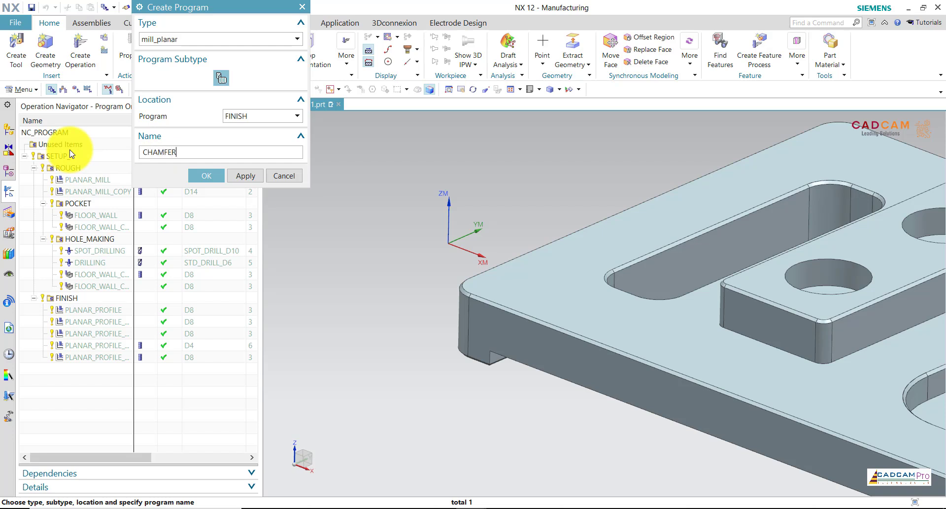
{"action": "left_click", "coordinate": [206, 175]}
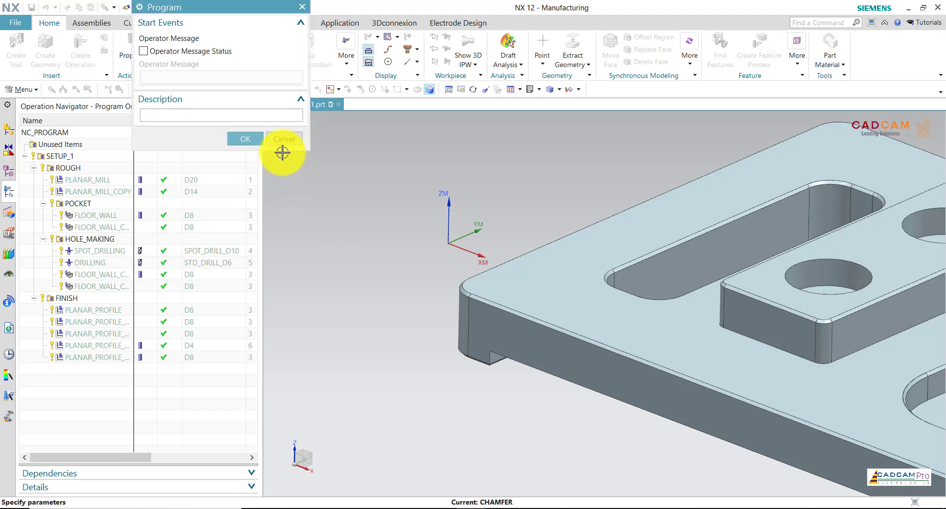
{"action": "left_click", "coordinate": [257, 139]}
{"action": "middle_click_drag", "start_coordinate": [347, 218], "coordinate": [338, 210]}
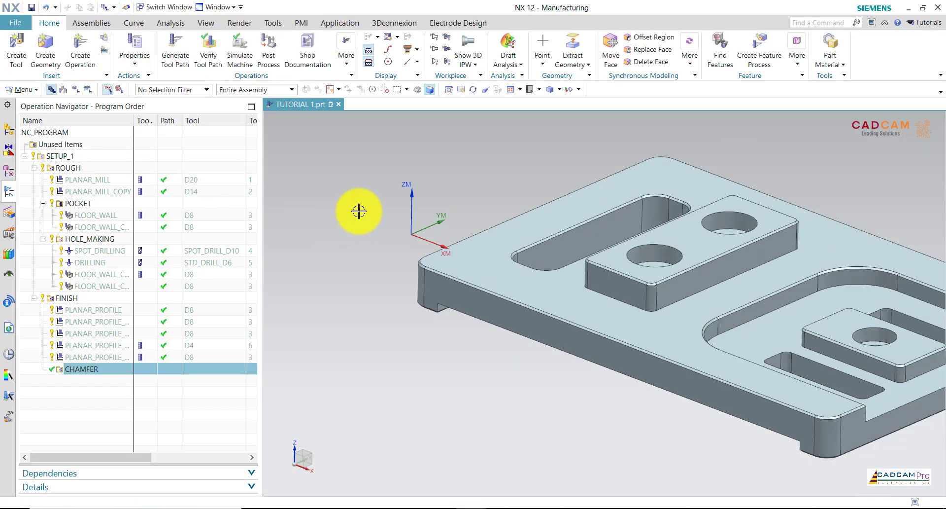
Copy the first PLANAR_PROFILE operation
{"action": "scroll", "coordinate": [338, 209], "scroll_direction": "down", "scroll_amount": 1}
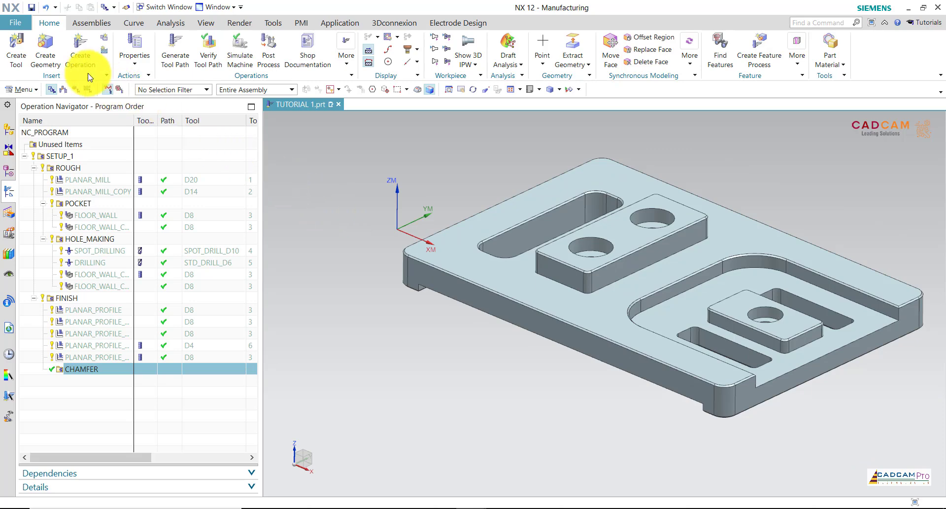
{"action": "left_click", "coordinate": [104, 311]}
{"action": "scroll", "coordinate": [409, 345], "scroll_direction": "down", "scroll_amount": 2}
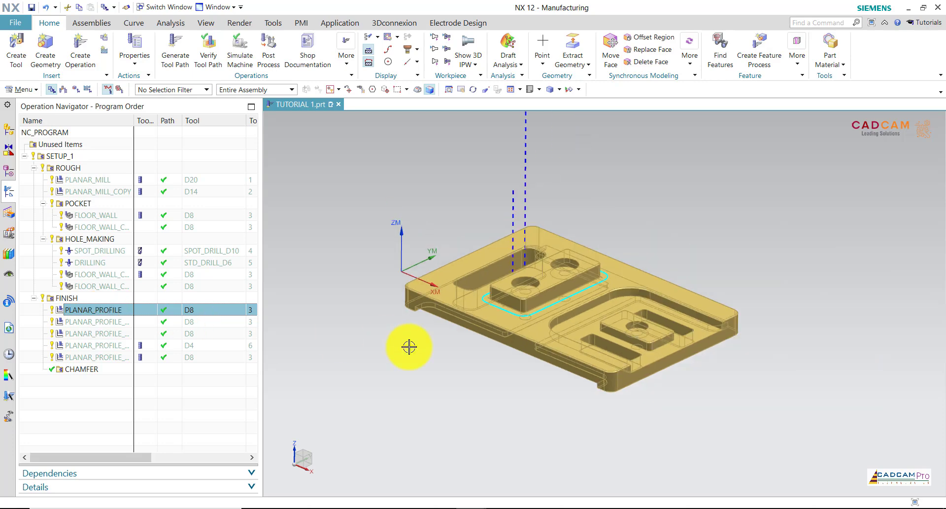
{"action": "scroll", "coordinate": [411, 347], "scroll_direction": "up", "scroll_amount": 1}
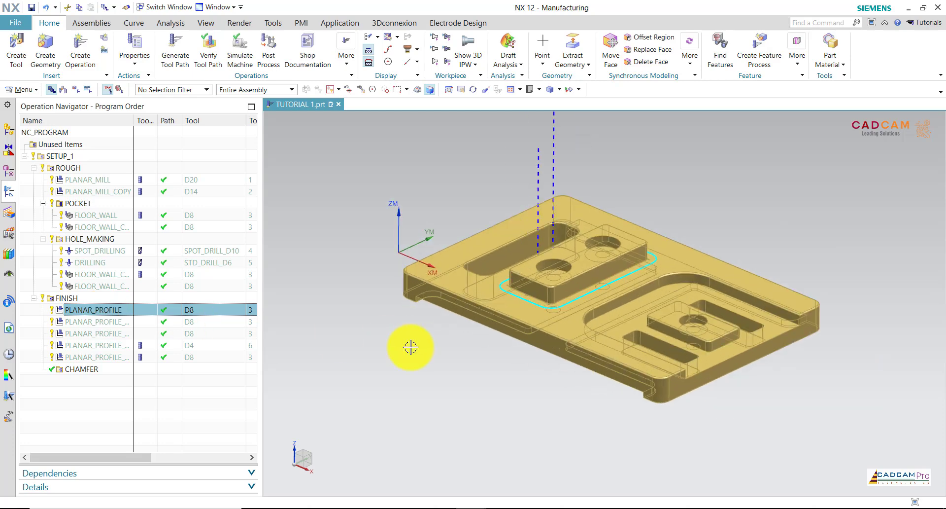
{"action": "right_click", "coordinate": [82, 313]}
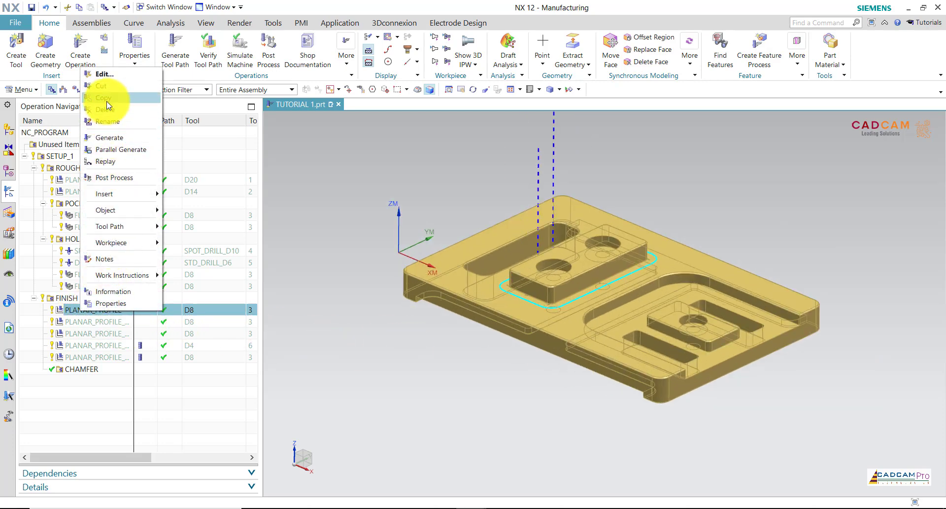
{"action": "left_click", "coordinate": [104, 98]}
Paste it inside the CHAMFER group and open PLANAR_PROFILE_COPY_1 for editing
{"action": "left_click", "coordinate": [97, 370]}
{"action": "right_click", "coordinate": [99, 367]}
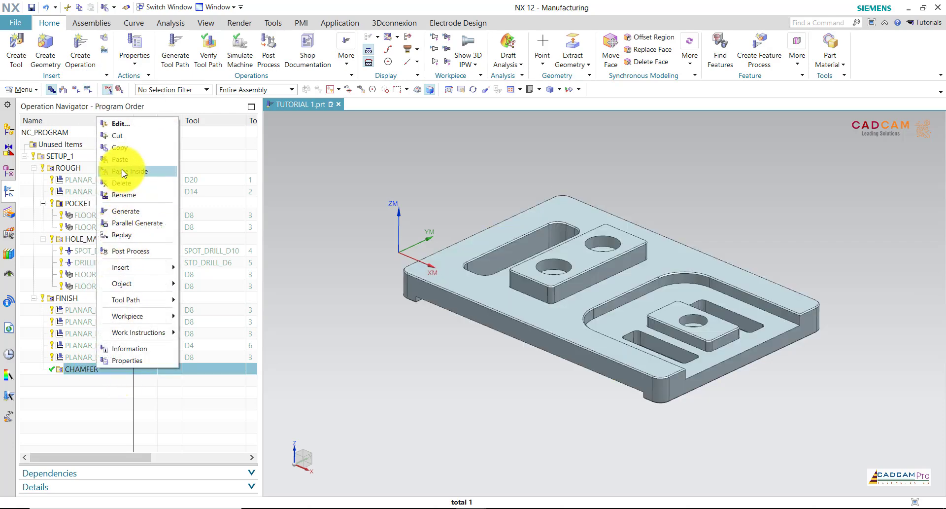
{"action": "left_click", "coordinate": [179, 162]}
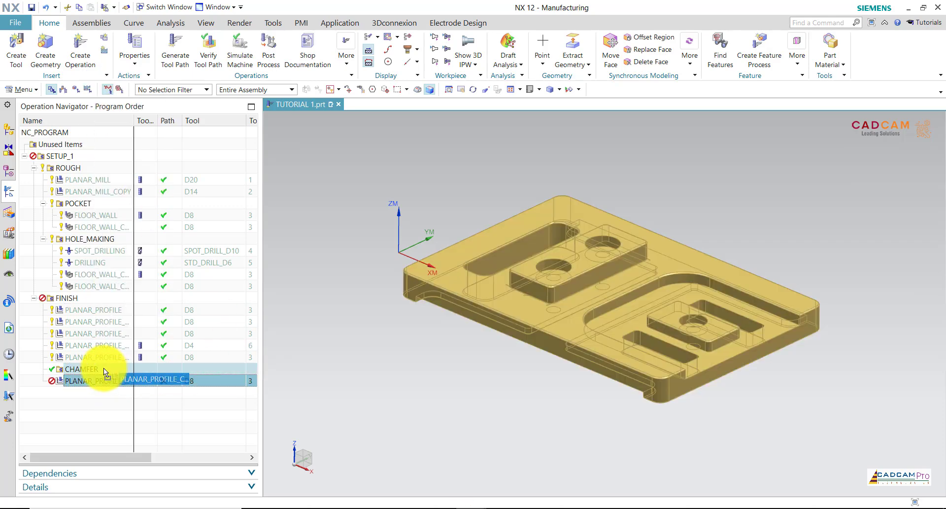
{"action": "right_click", "coordinate": [108, 386]}
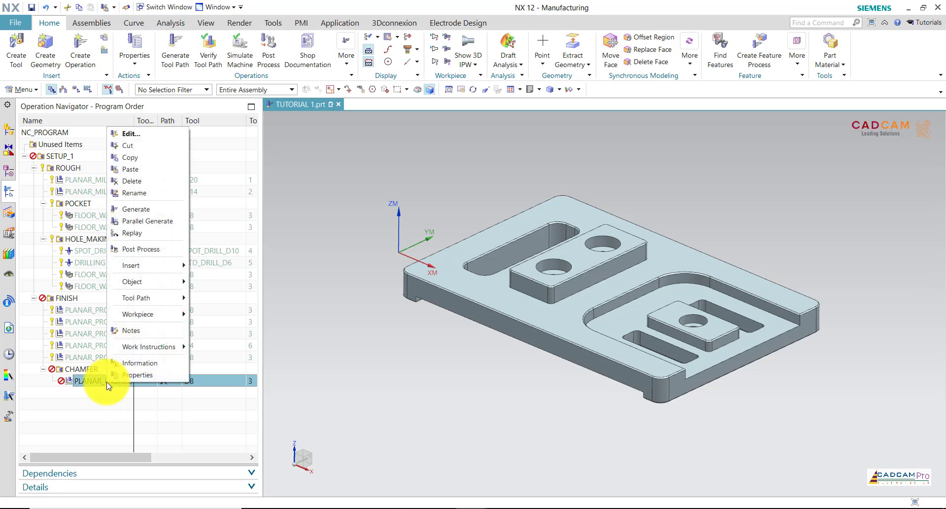
{"action": "left_click", "coordinate": [137, 140]}
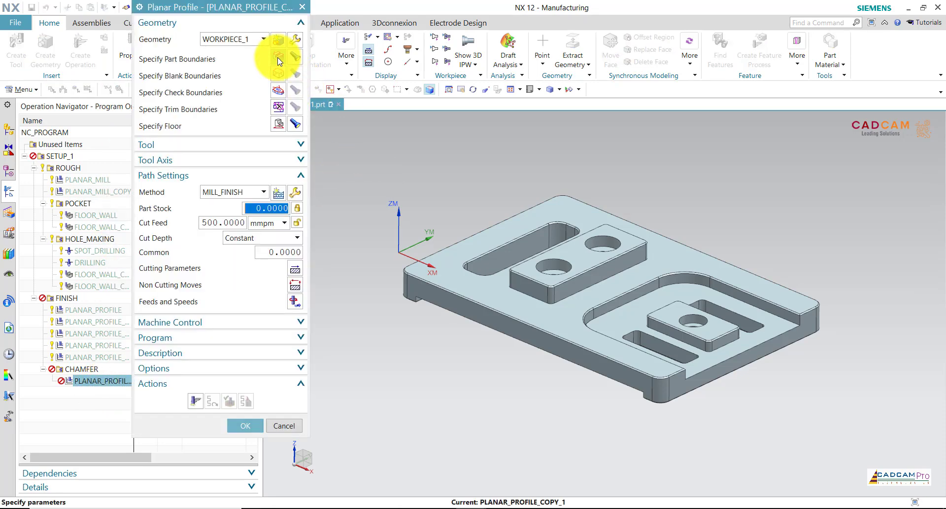
Clear the copied operation's existing part boundary and switch boundary selection to Curves
{"action": "left_click", "coordinate": [278, 56]}
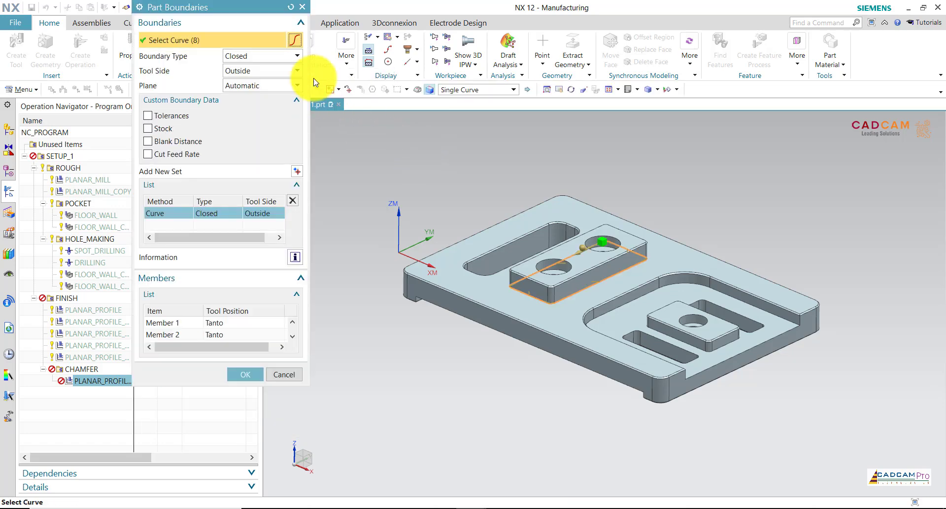
{"action": "left_click", "coordinate": [292, 200]}
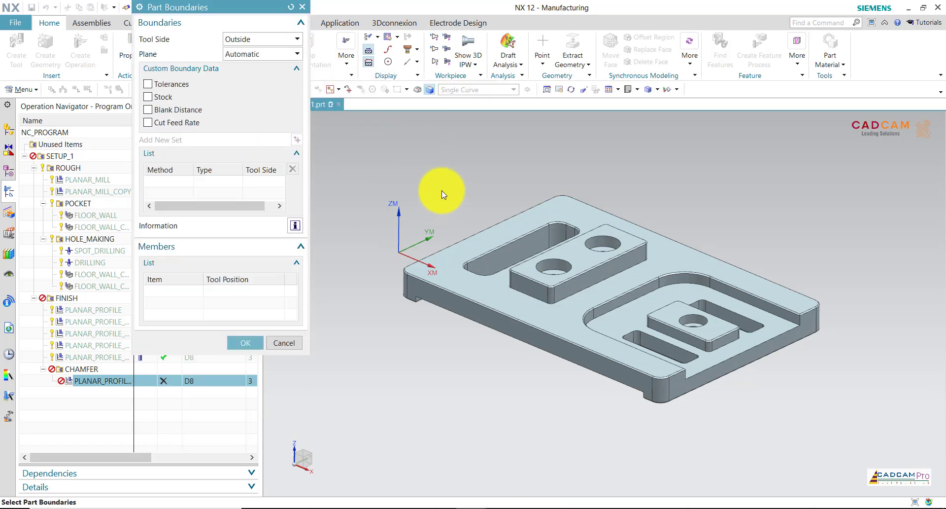
{"action": "mouse_move", "coordinate": [440, 190]}
{"action": "middle_mouse_down"}
{"action": "mouse_move", "coordinate": [453, 186]}
{"action": "mouse_move", "coordinate": [432, 274]}
{"action": "middle_mouse_up"}
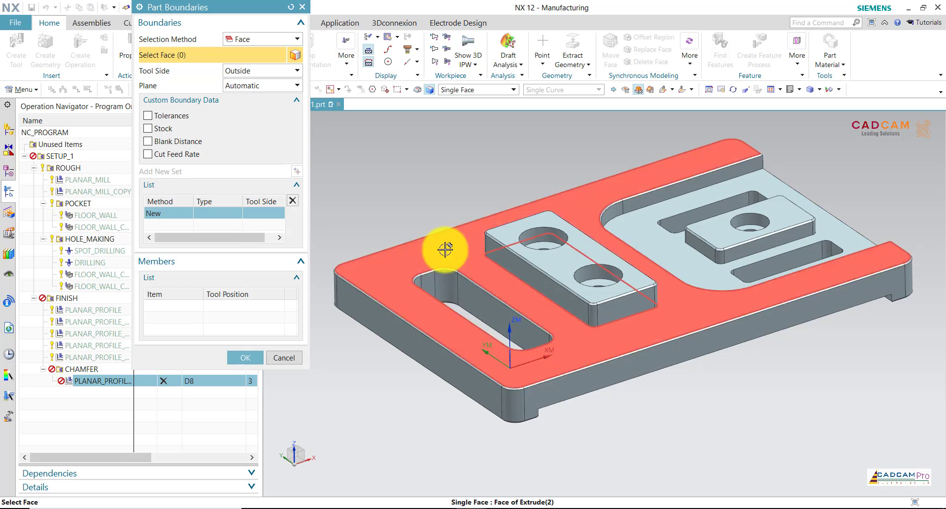
{"action": "scroll", "coordinate": [498, 222], "scroll_direction": "up", "scroll_amount": 3}
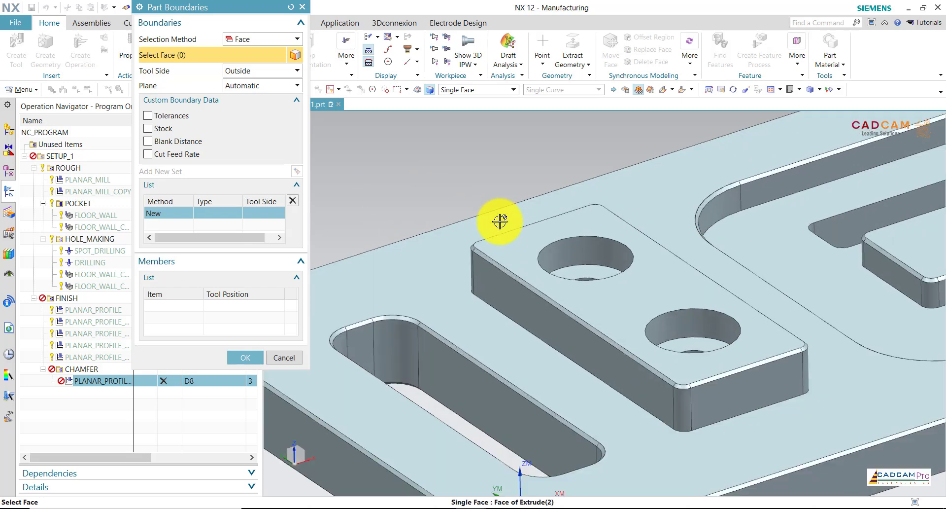
{"action": "left_click", "coordinate": [269, 39]}
{"action": "left_click", "coordinate": [247, 50]}
Select the raised pad's top chamfer edge as tangent curves and accept the 8-curve boundary
{"action": "left_click", "coordinate": [552, 90]}
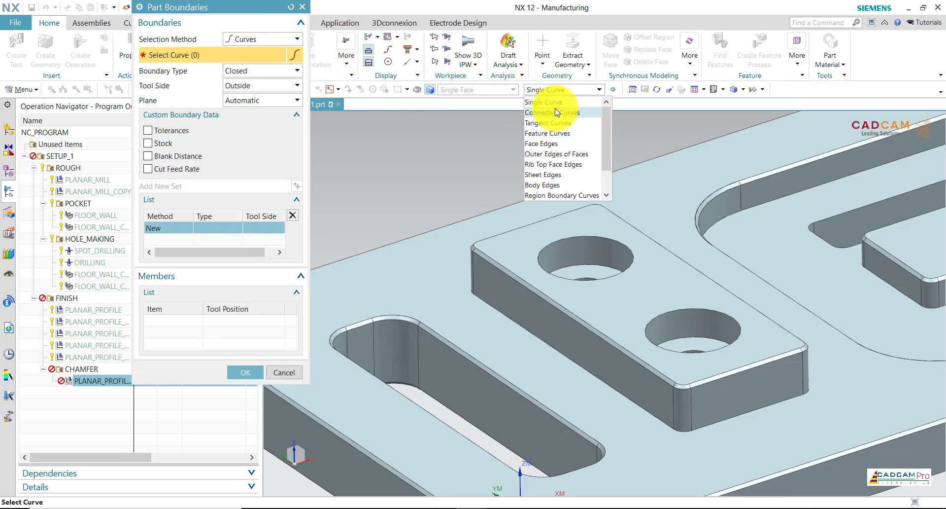
{"action": "left_click", "coordinate": [556, 113]}
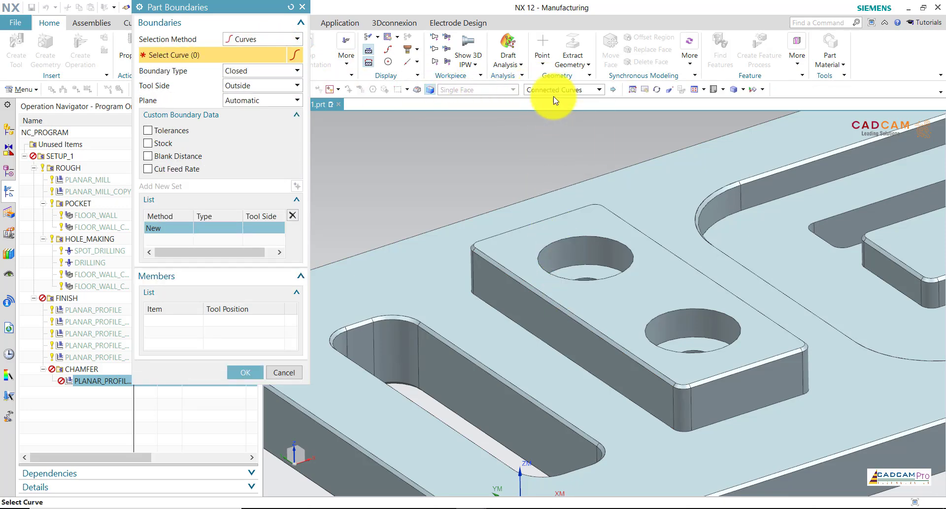
{"action": "left_click", "coordinate": [554, 89]}
{"action": "left_click", "coordinate": [553, 113]}
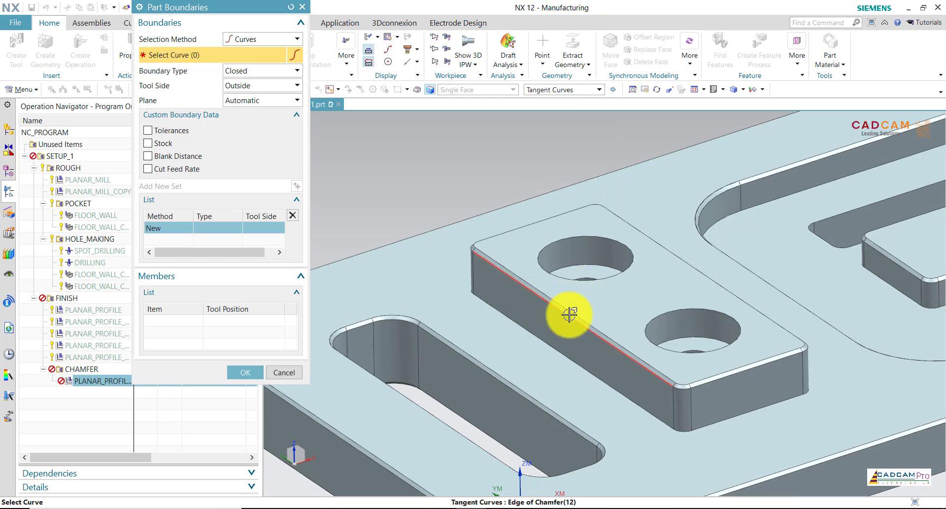
{"action": "left_click", "coordinate": [569, 314]}
{"action": "scroll", "coordinate": [386, 178], "scroll_direction": "up", "scroll_amount": 2}
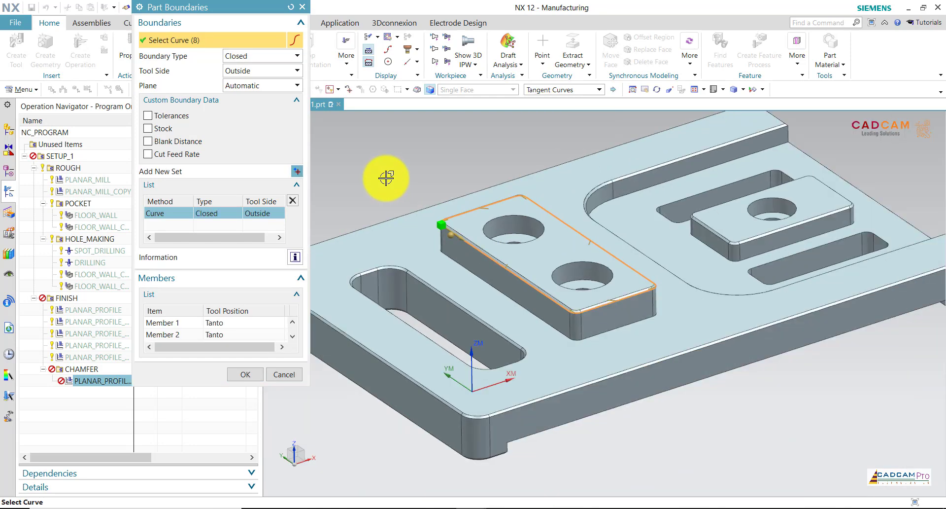
{"action": "middle_click_drag", "start_coordinate": [386, 178], "coordinate": [328, 162]}
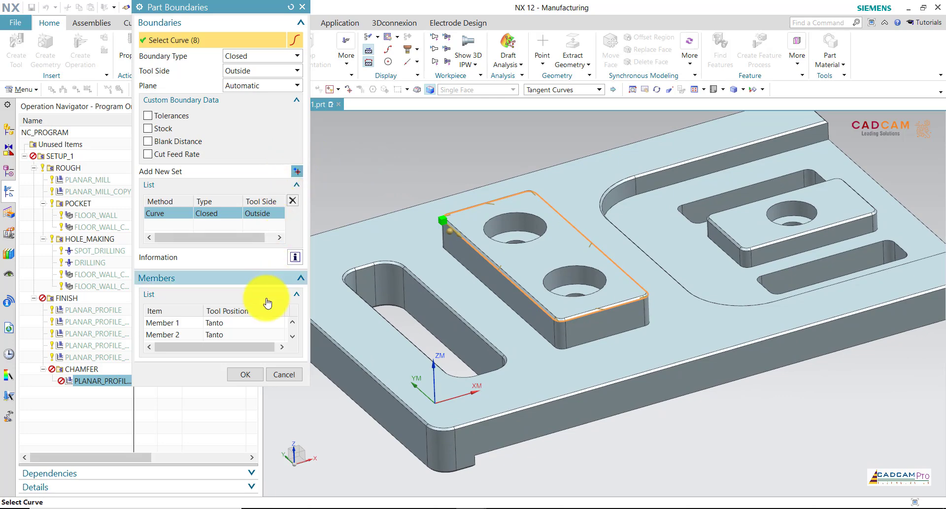
{"action": "left_click", "coordinate": [261, 375]}
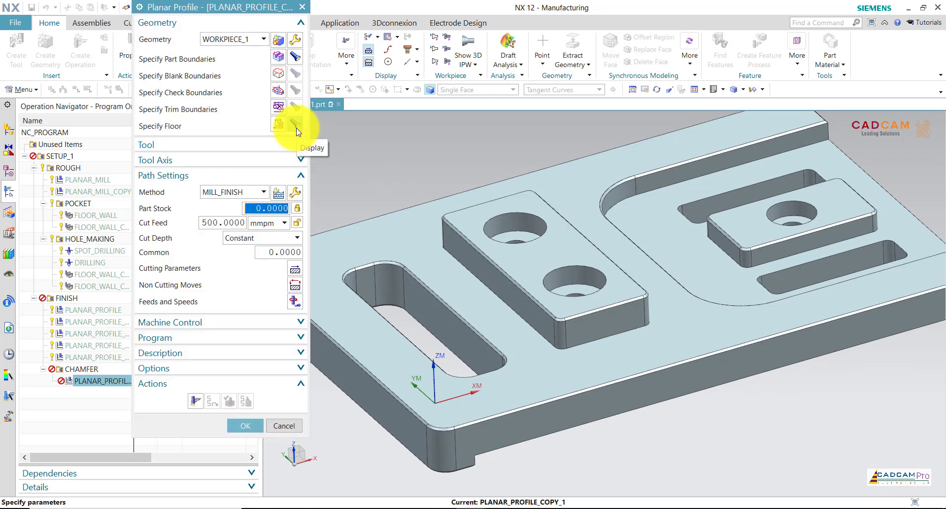
Set the operation's floor to the raised pad's top face, offset -1 mm
{"action": "middle_click", "coordinate": [335, 163]}
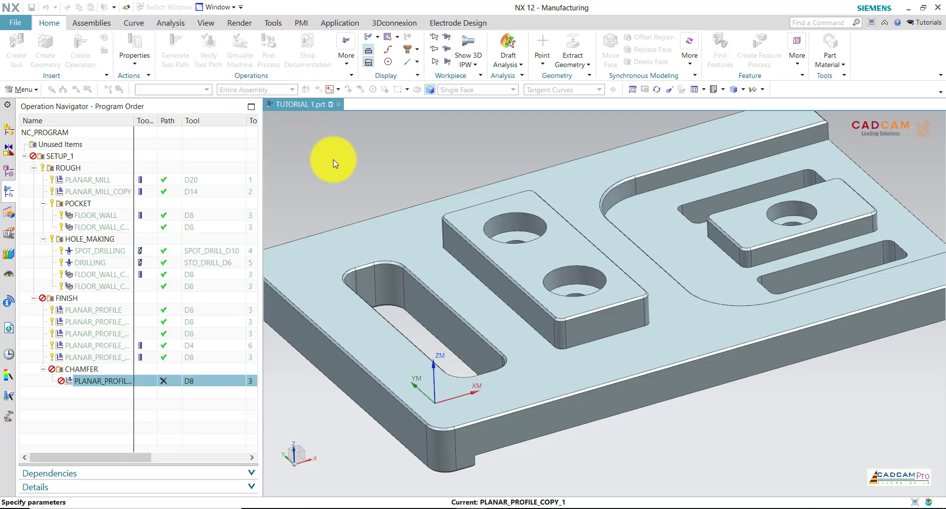
{"action": "left_click", "coordinate": [467, 218]}
{"action": "type", "text": "-1"}
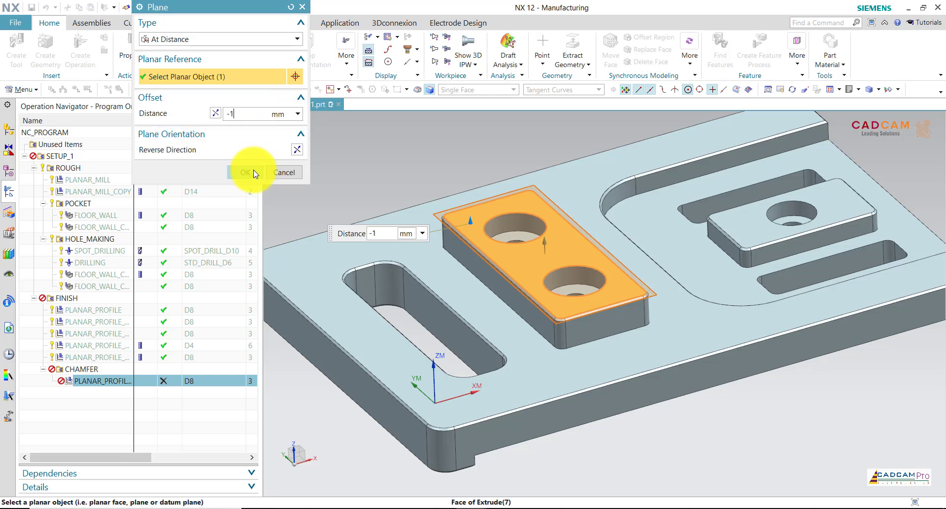
{"action": "left_click", "coordinate": [246, 171]}
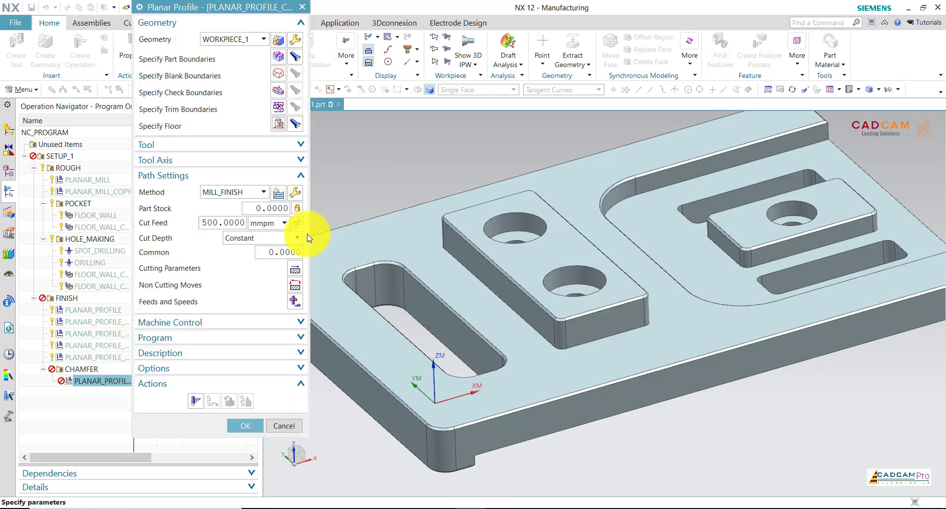
Generate the chamfer contour toolpath and replay it around the two-hole pad
{"action": "left_click", "coordinate": [196, 398]}
{"action": "middle_click", "coordinate": [392, 192]}
{"action": "key", "text": "ctrl+alt+f"}
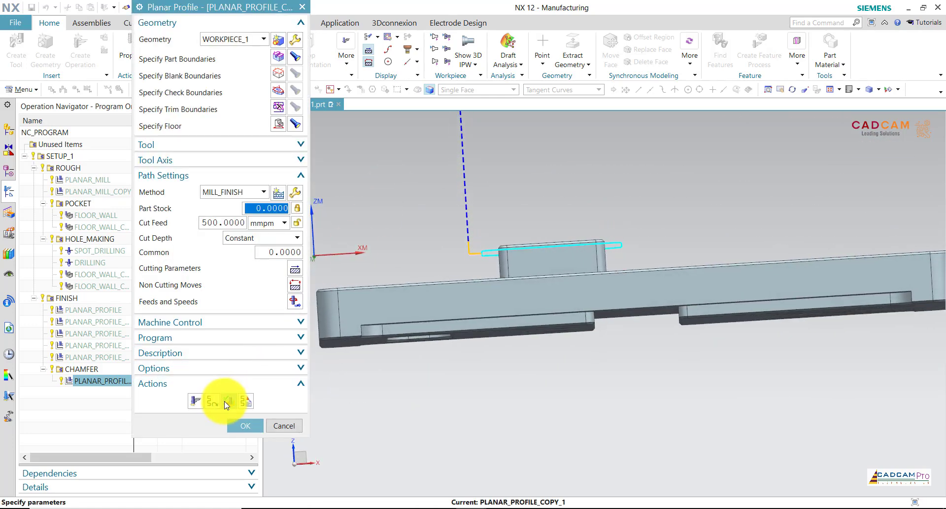
{"action": "left_click", "coordinate": [229, 400]}
{"action": "key", "text": "Home"}
{"action": "scroll", "coordinate": [484, 264], "scroll_direction": "down", "scroll_amount": 3}
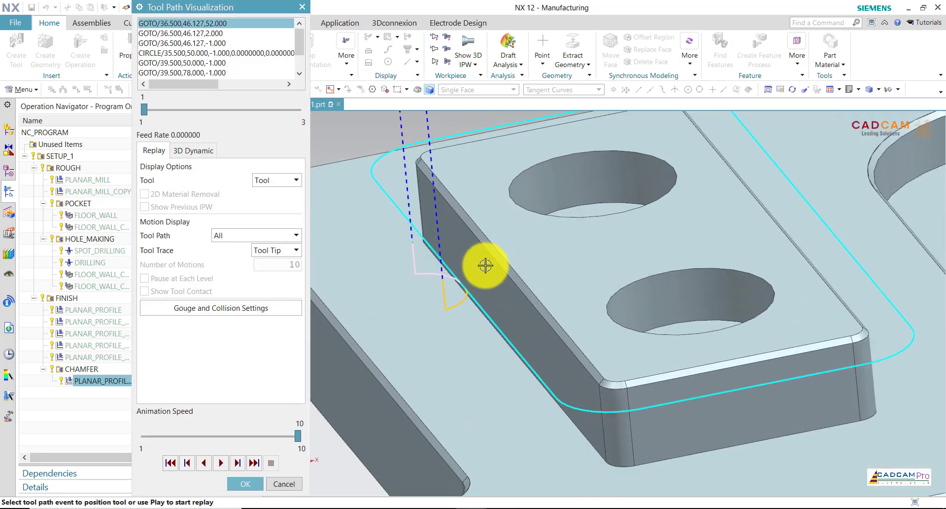
{"action": "scroll", "coordinate": [457, 286], "scroll_direction": "down", "scroll_amount": 3}
{"action": "left_click", "coordinate": [455, 292]}
{"action": "scroll", "coordinate": [481, 244], "scroll_direction": "up", "scroll_amount": 3}
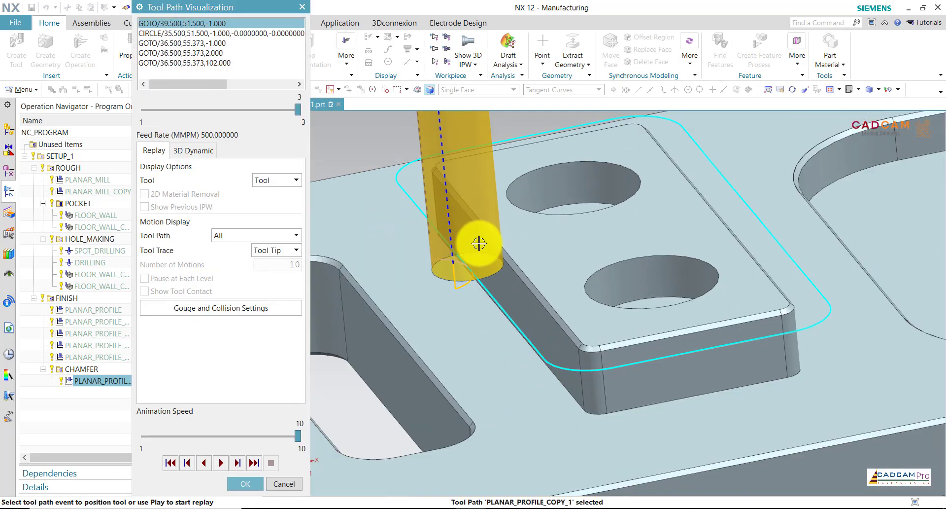
{"action": "left_click", "coordinate": [254, 462]}
{"action": "left_click", "coordinate": [256, 482]}
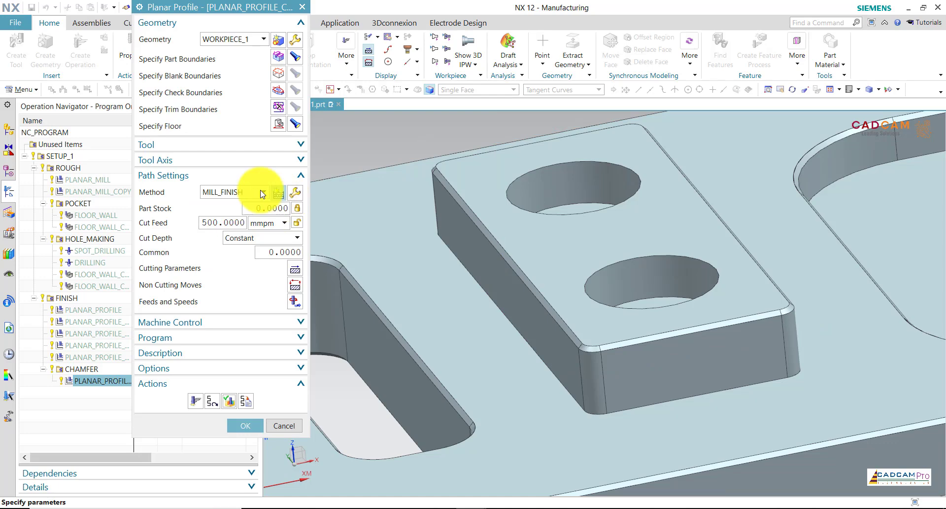
{"action": "left_click", "coordinate": [180, 144]}
{"action": "left_click", "coordinate": [218, 162]}
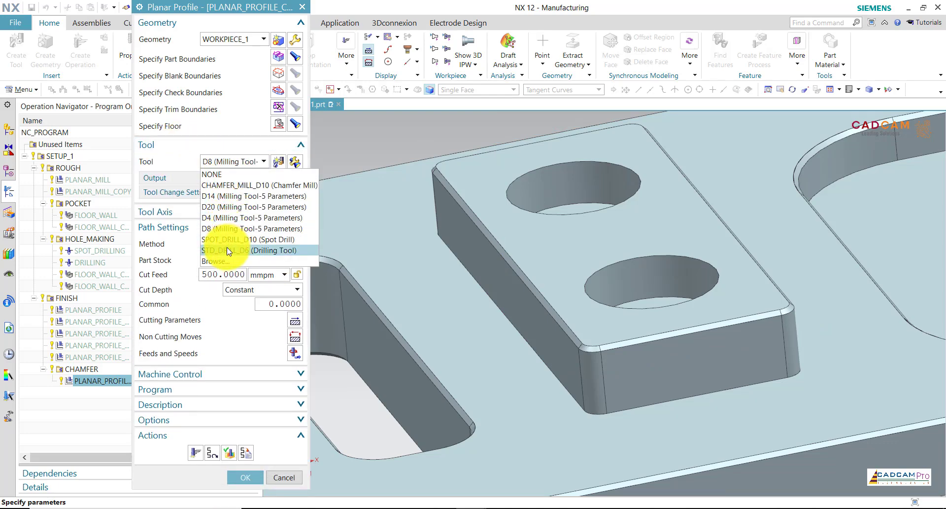
Assign the CHAMFER_MILL_D10 cutter and regenerate the chamfer toolpath
{"action": "left_click", "coordinate": [224, 185]}
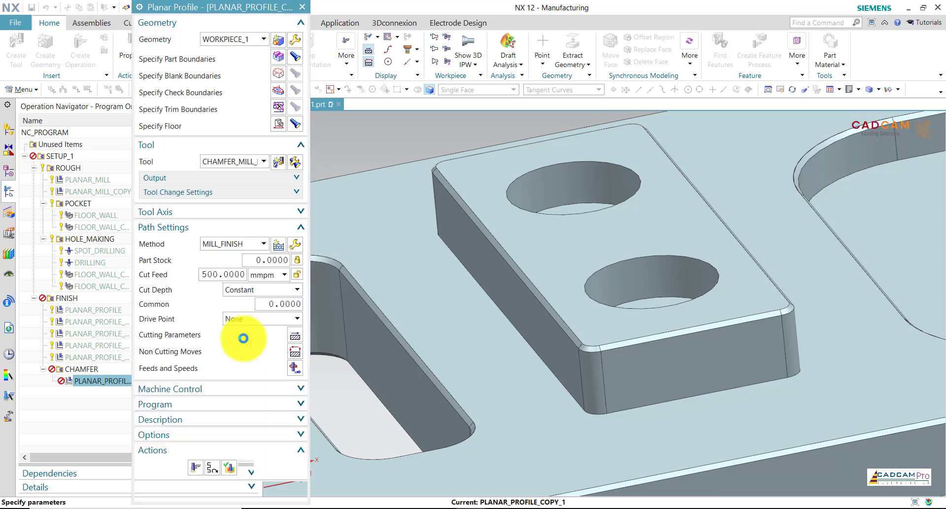
{"action": "left_click", "coordinate": [197, 466]}
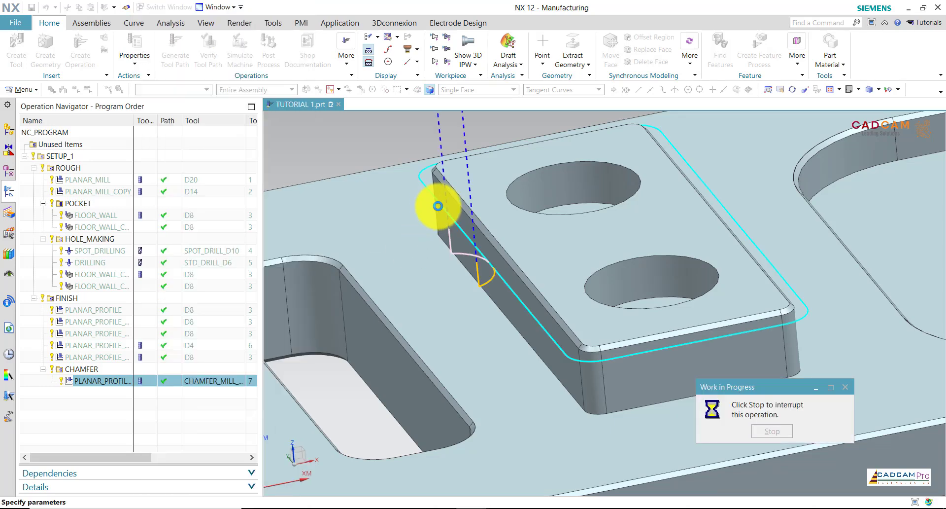
{"action": "left_click", "coordinate": [233, 466]}
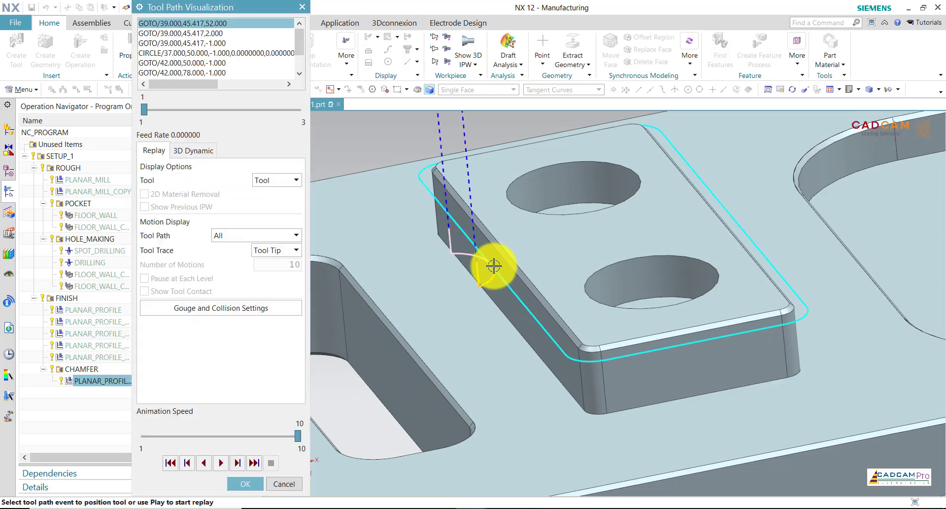
Replay the new chamfer-mill toolpath, inspecting the tool on the pad from the front
{"action": "scroll", "coordinate": [491, 264], "scroll_direction": "down", "scroll_amount": 5}
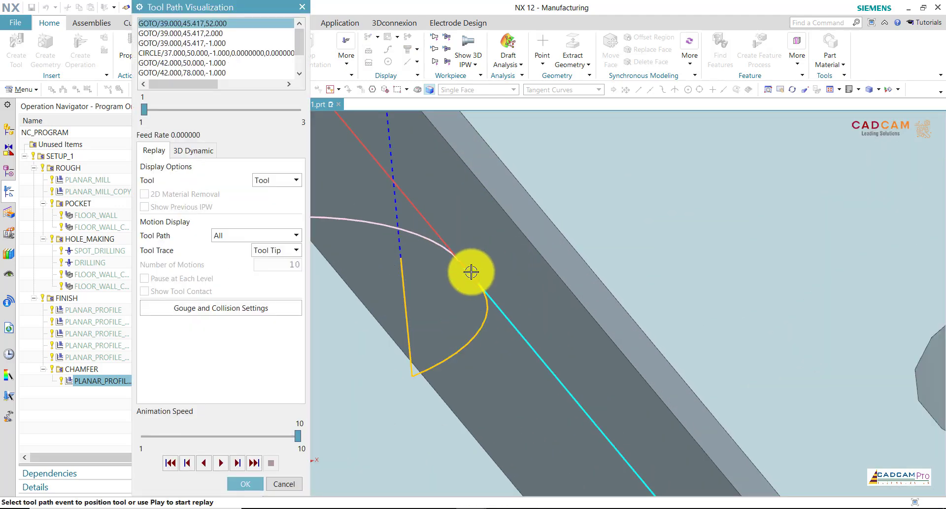
{"action": "left_click", "coordinate": [482, 296]}
{"action": "left_click", "coordinate": [466, 296]}
{"action": "scroll", "coordinate": [485, 296], "scroll_direction": "up", "scroll_amount": 2}
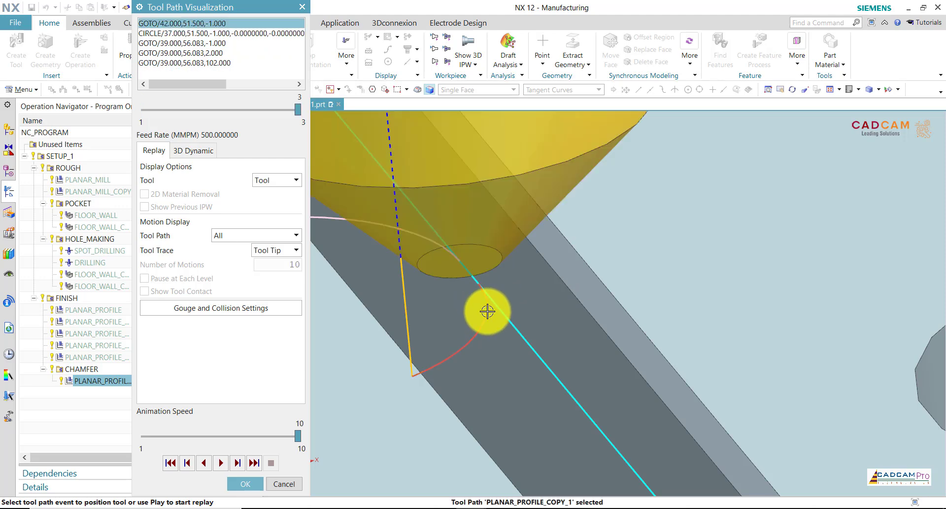
{"action": "scroll", "coordinate": [484, 296], "scroll_direction": "up", "scroll_amount": 3}
{"action": "middle_click_drag", "start_coordinate": [485, 296], "coordinate": [487, 280]}
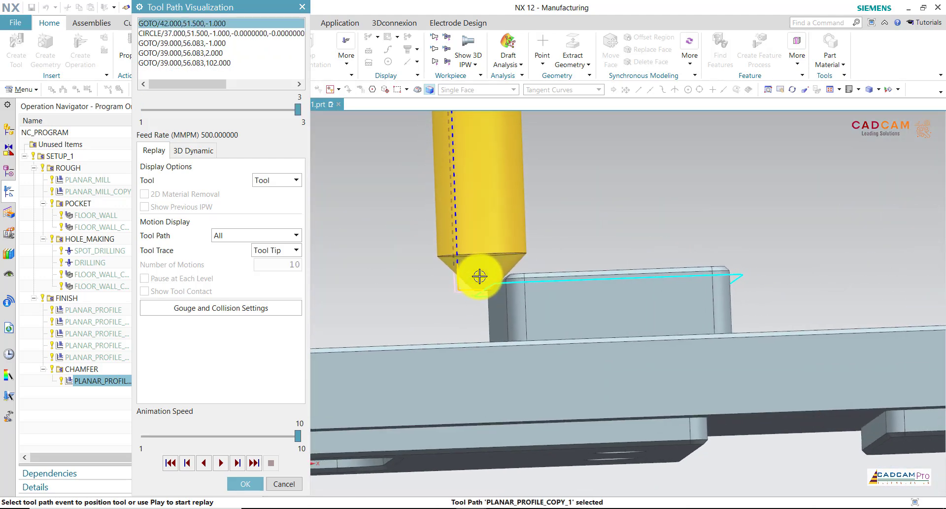
{"action": "scroll", "coordinate": [487, 281], "scroll_direction": "down", "scroll_amount": 2}
{"action": "scroll", "coordinate": [487, 280], "scroll_direction": "down", "scroll_amount": 1}
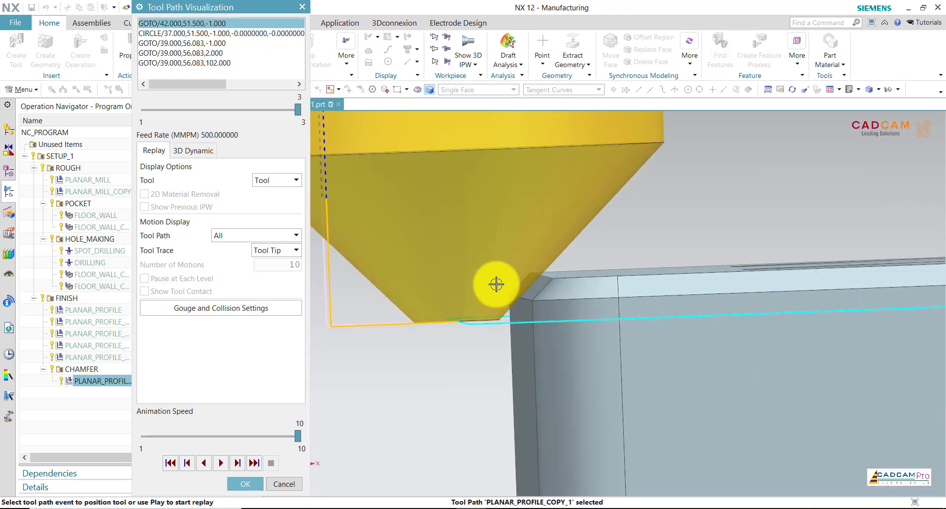
{"action": "scroll", "coordinate": [483, 281], "scroll_direction": "up", "scroll_amount": 3}
{"action": "scroll", "coordinate": [479, 278], "scroll_direction": "up", "scroll_amount": 3}
{"action": "scroll", "coordinate": [495, 264], "scroll_direction": "up", "scroll_amount": 2}
{"action": "key", "text": "Home"}
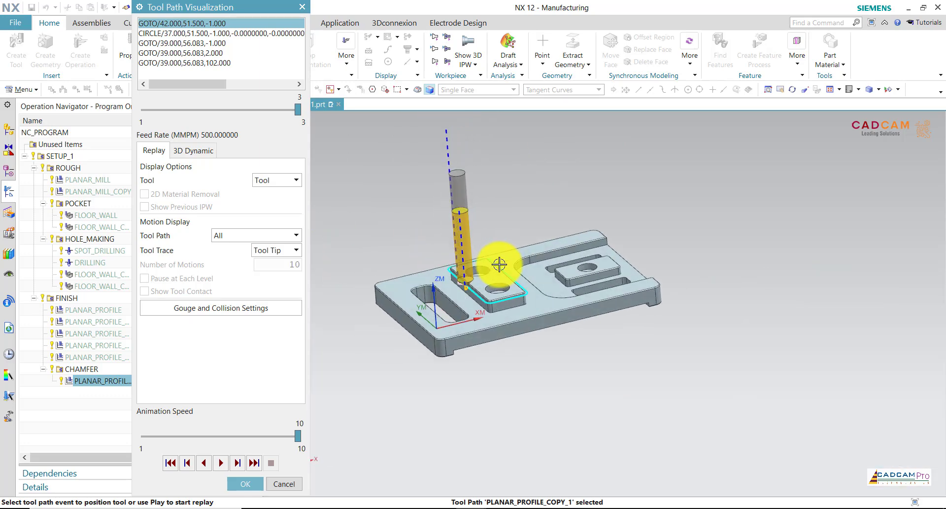
{"action": "left_click", "coordinate": [249, 483]}
Accept the chamfer operation and paste a duplicate of it under CHAMFER
{"action": "left_click", "coordinate": [249, 490]}
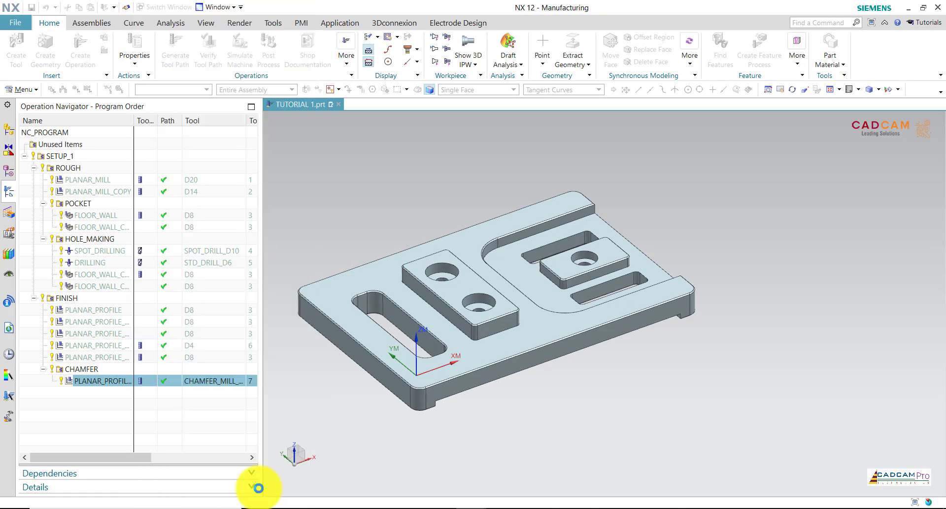
{"action": "key", "text": "ctrl+f"}
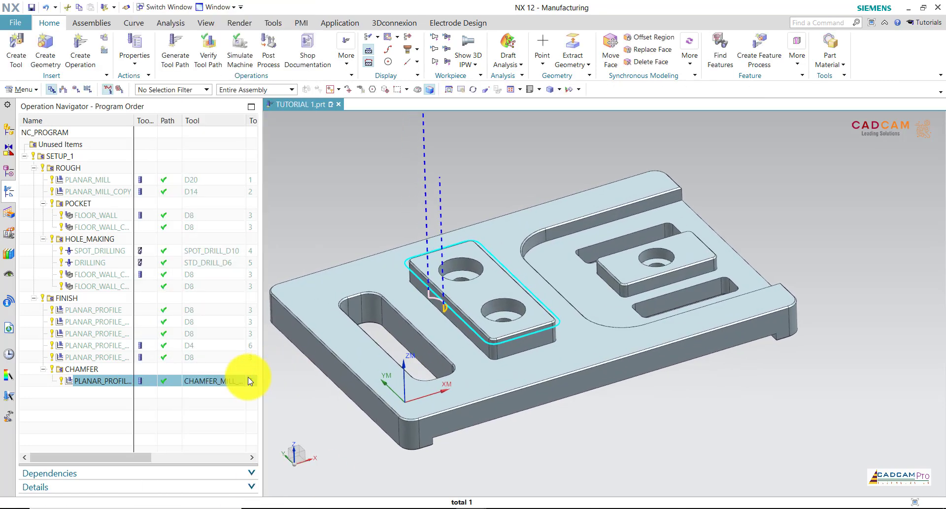
{"action": "right_click", "coordinate": [91, 385]}
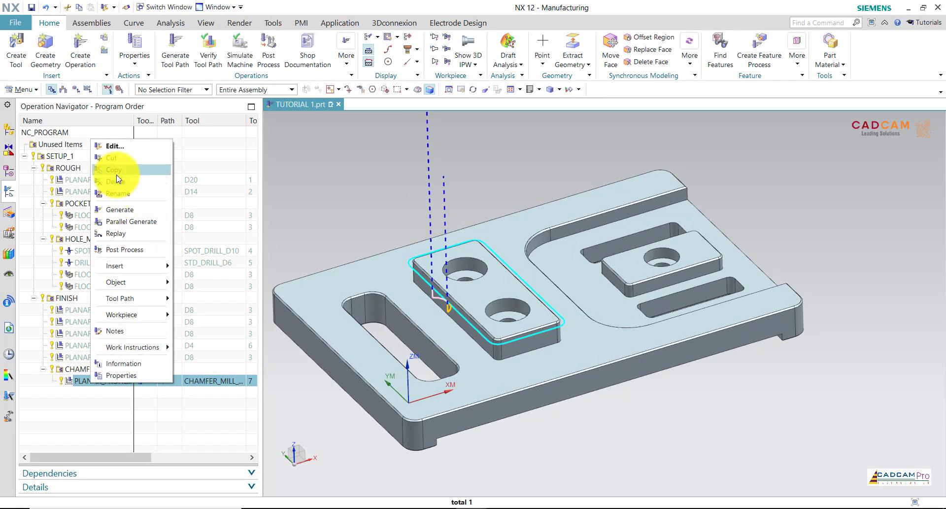
{"action": "left_click", "coordinate": [92, 381]}
{"action": "right_click", "coordinate": [92, 381]}
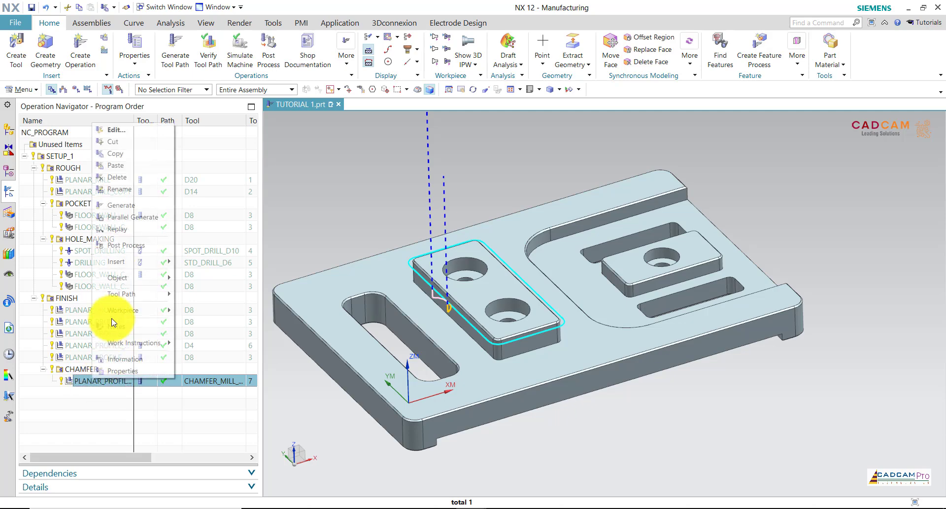
{"action": "left_click", "coordinate": [123, 171]}
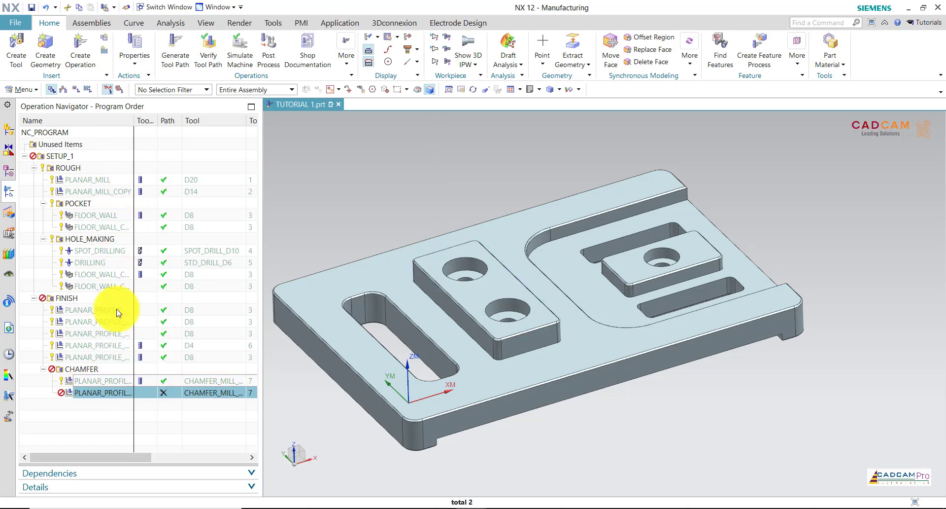
Edit the copy PLANAR_PROFILE_COPY_1_COPY and bring up its part boundaries
{"action": "right_click", "coordinate": [104, 393]}
{"action": "left_click", "coordinate": [126, 85]}
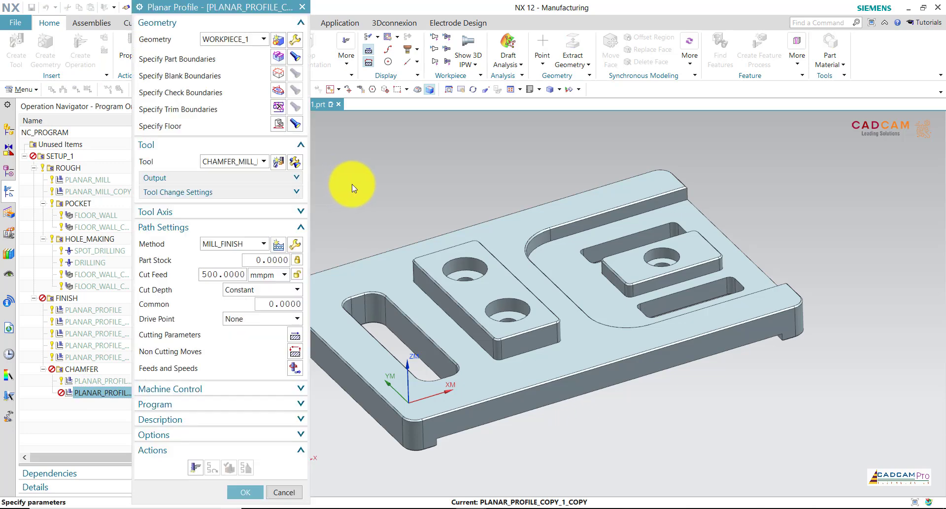
{"action": "left_click", "coordinate": [279, 57]}
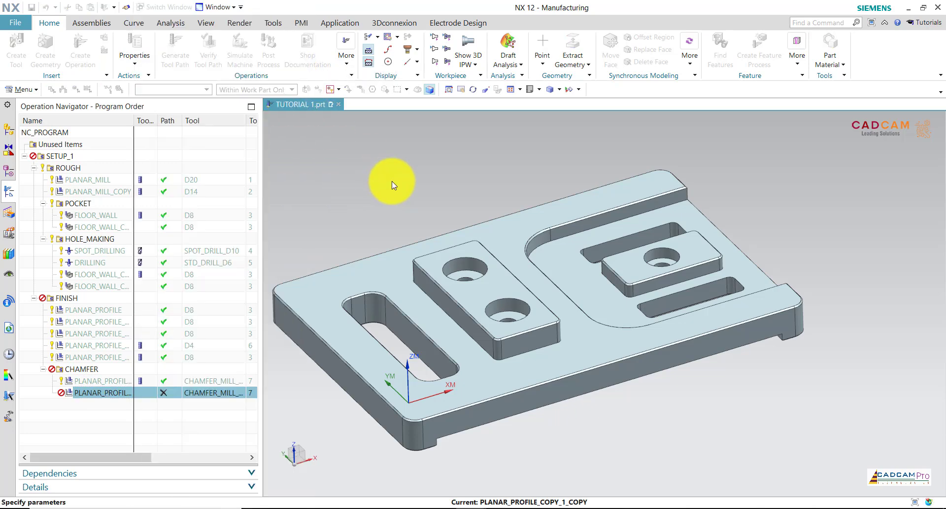
Clear the existing boundary and set selection to Curves with the Tangent Curves rule
{"action": "left_click", "coordinate": [294, 198]}
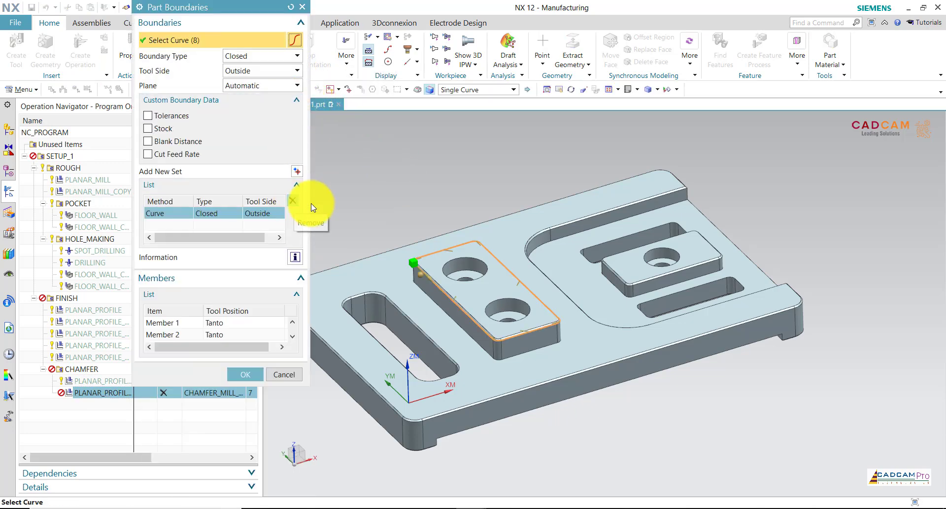
{"action": "middle_click_drag", "start_coordinate": [435, 189], "coordinate": [435, 187]}
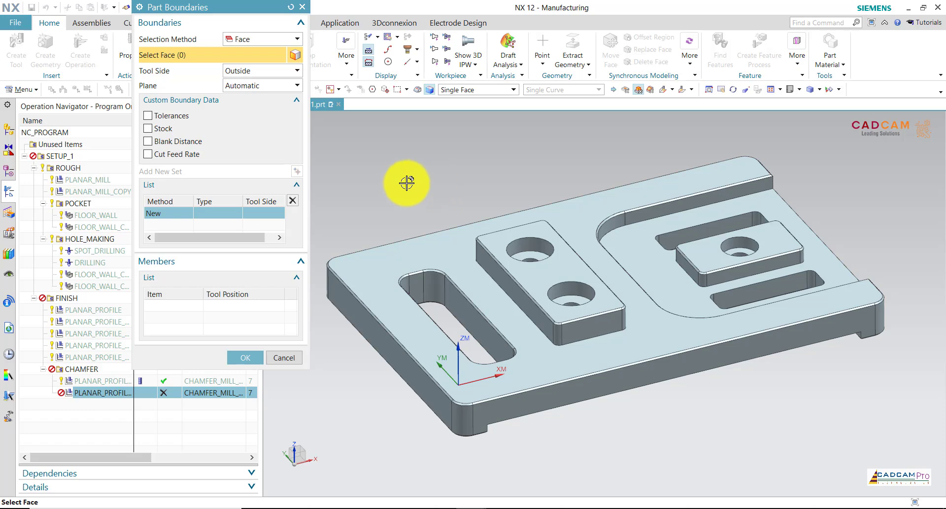
{"action": "scroll", "coordinate": [394, 187], "scroll_direction": "up", "scroll_amount": 2}
{"action": "scroll", "coordinate": [396, 202], "scroll_direction": "down", "scroll_amount": 2}
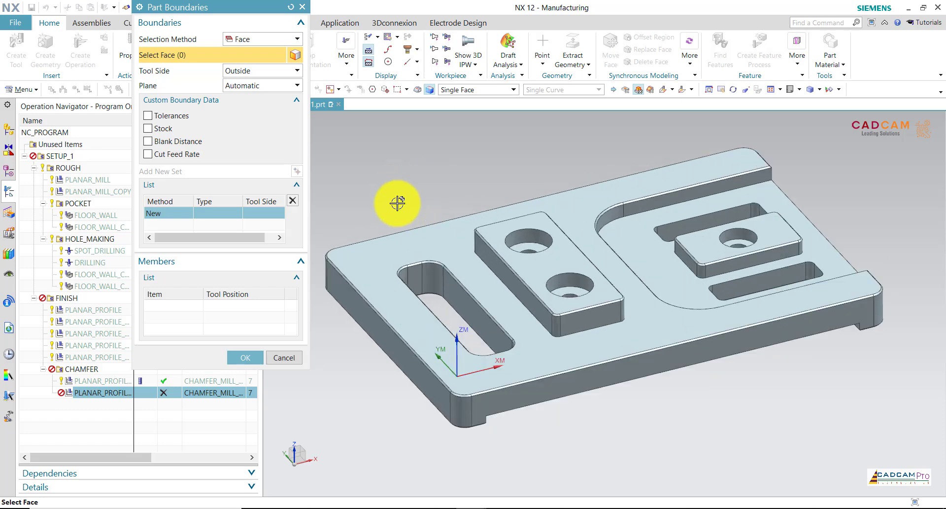
{"action": "scroll", "coordinate": [393, 202], "scroll_direction": "down", "scroll_amount": 1}
{"action": "mouse_move", "coordinate": [373, 189]}
{"action": "middle_mouse_down"}
{"action": "mouse_move", "coordinate": [357, 167]}
{"action": "mouse_move", "coordinate": [367, 176]}
{"action": "middle_mouse_up"}
{"action": "scroll", "coordinate": [371, 180], "scroll_direction": "up", "scroll_amount": 2}
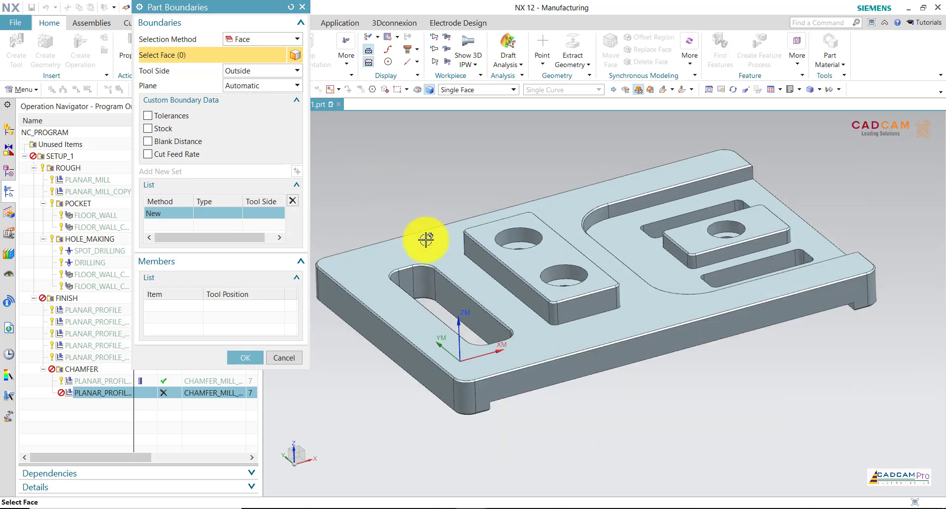
{"action": "scroll", "coordinate": [430, 237], "scroll_direction": "up", "scroll_amount": 1}
{"action": "scroll", "coordinate": [456, 287], "scroll_direction": "up", "scroll_amount": 3}
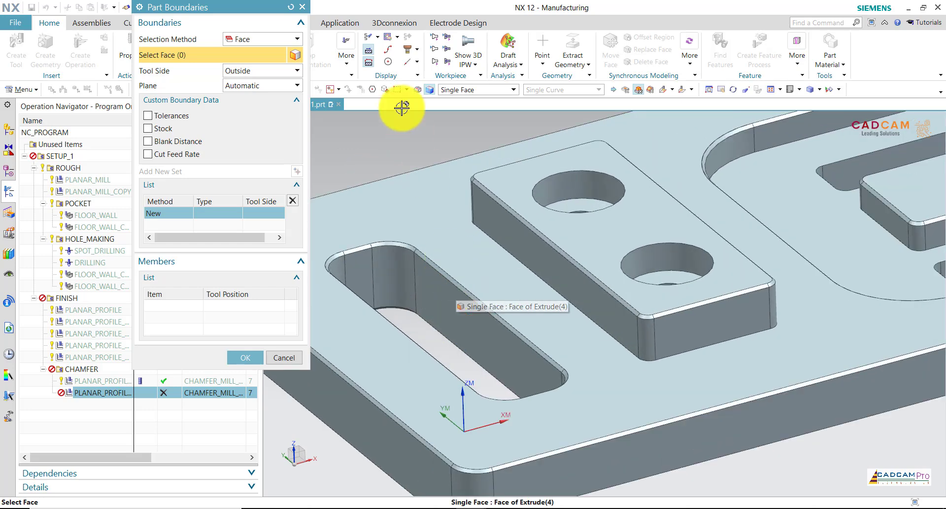
{"action": "left_click", "coordinate": [248, 41]}
{"action": "left_click", "coordinate": [266, 69]}
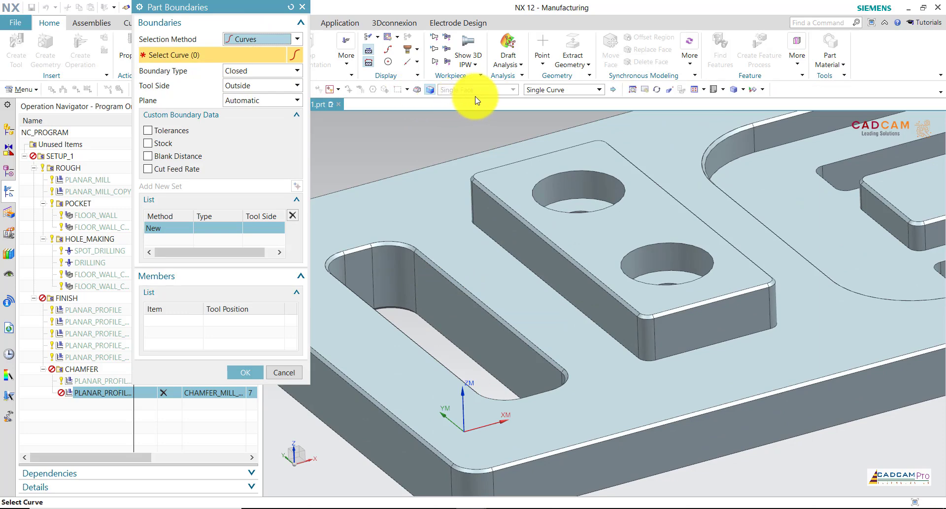
{"action": "left_click", "coordinate": [547, 89]}
{"action": "left_click", "coordinate": [547, 123]}
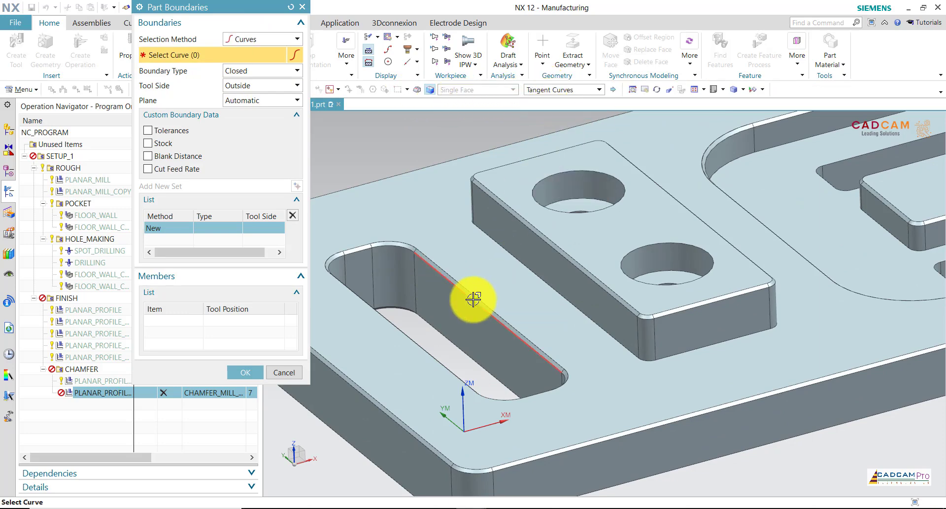
Select the slot's top edge loop as a boundary with tool side Inside
{"action": "left_click", "coordinate": [469, 295]}
{"action": "middle_click_drag", "start_coordinate": [413, 165], "coordinate": [308, 113]}
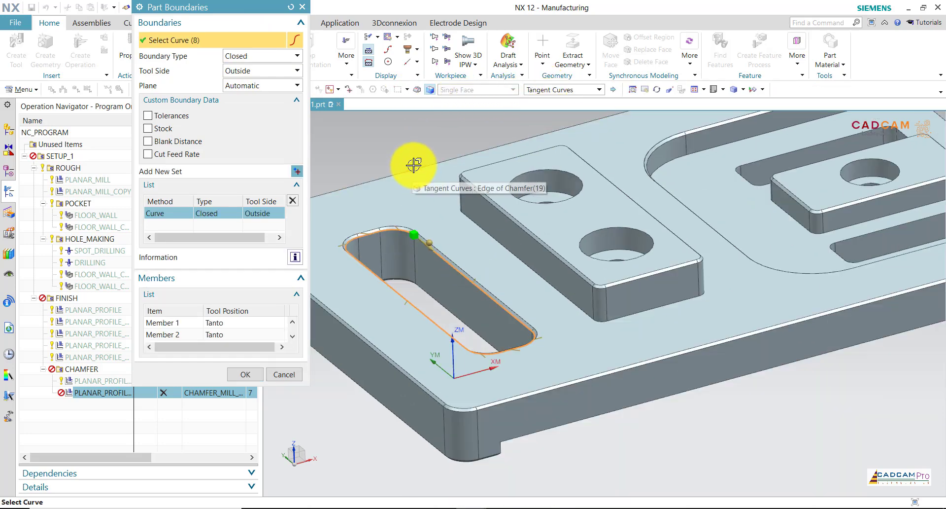
{"action": "left_click", "coordinate": [242, 71]}
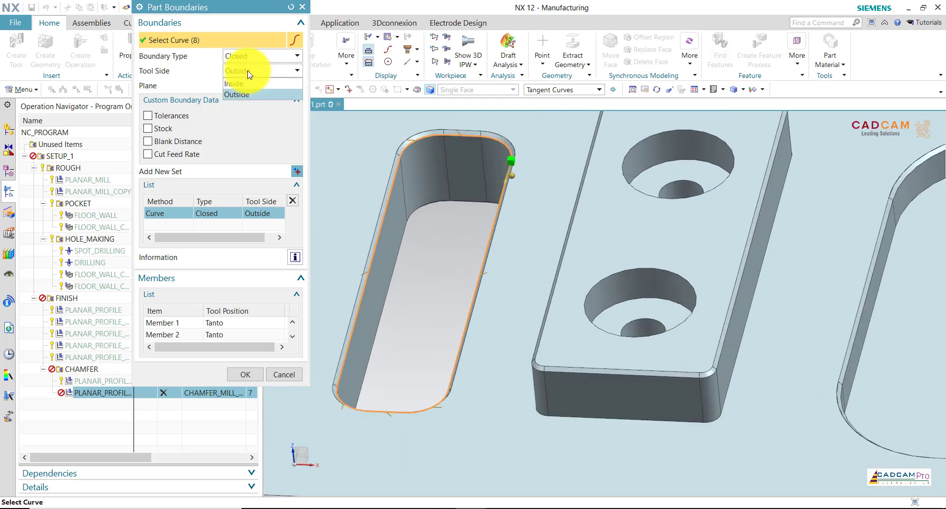
{"action": "left_click", "coordinate": [238, 81]}
{"action": "scroll", "coordinate": [408, 224], "scroll_direction": "down", "scroll_amount": 3}
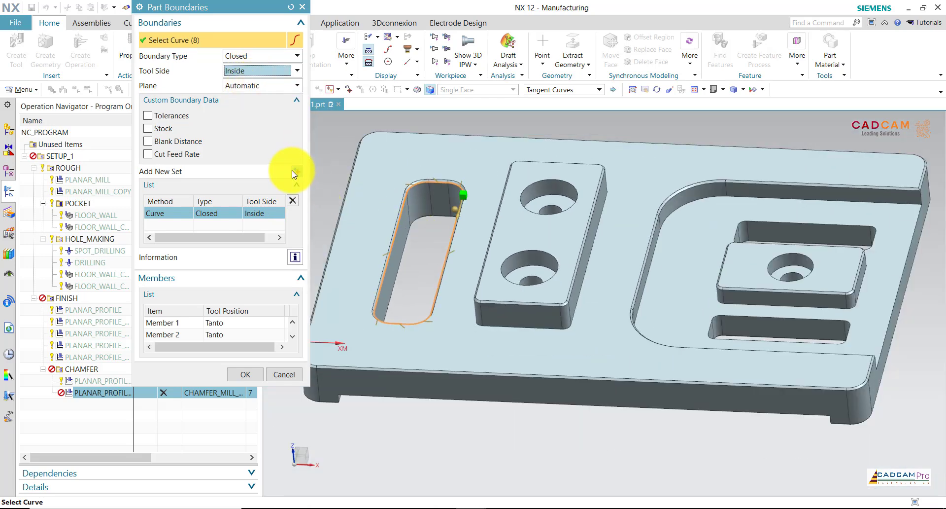
Add a second boundary set chaining the pocket's whole chamfer edge outline
{"action": "left_click", "coordinate": [296, 171]}
{"action": "middle_click_drag", "start_coordinate": [525, 116], "coordinate": [548, 115]}
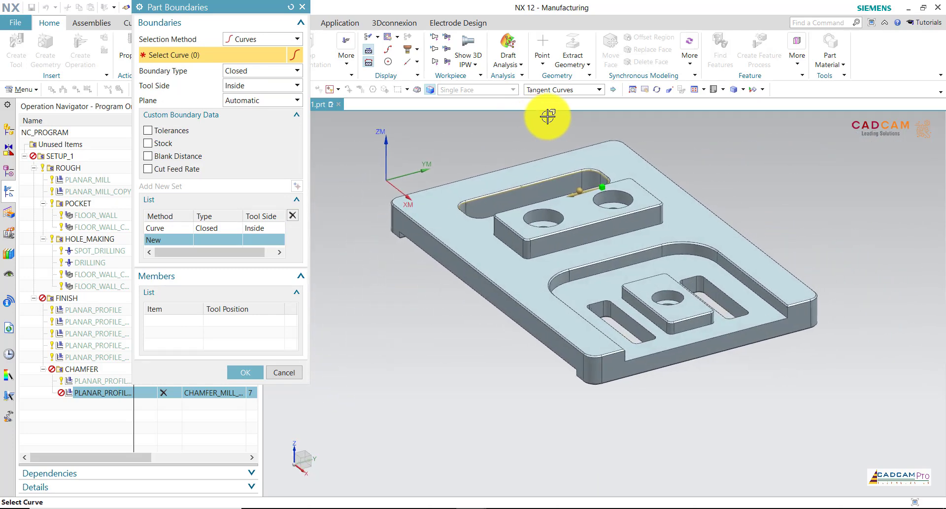
{"action": "middle_click_drag", "start_coordinate": [548, 116], "coordinate": [598, 260]}
{"action": "scroll", "coordinate": [601, 265], "scroll_direction": "up", "scroll_amount": 3}
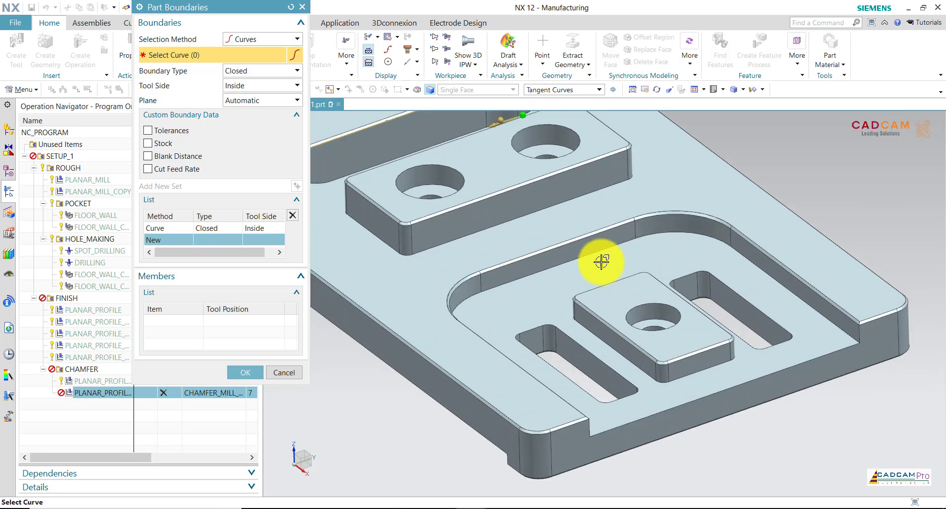
{"action": "left_click", "coordinate": [586, 239]}
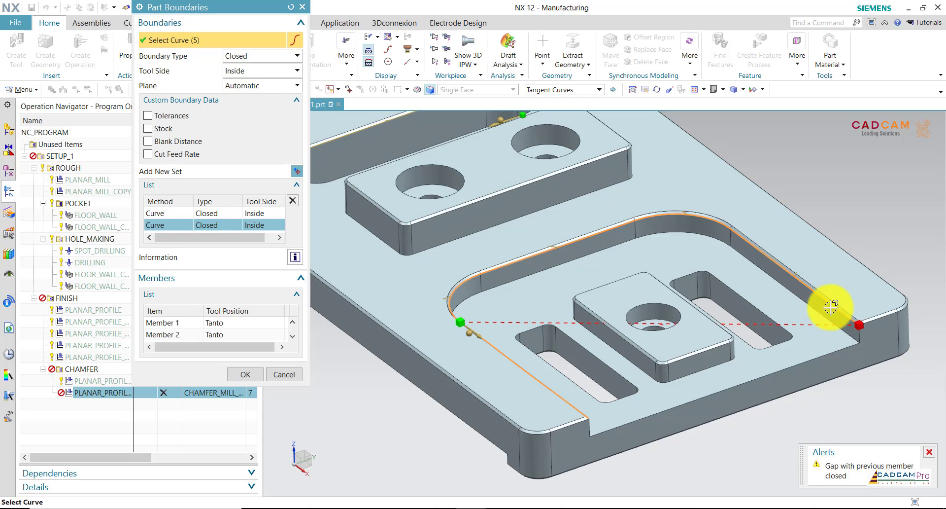
{"action": "left_click", "coordinate": [886, 318]}
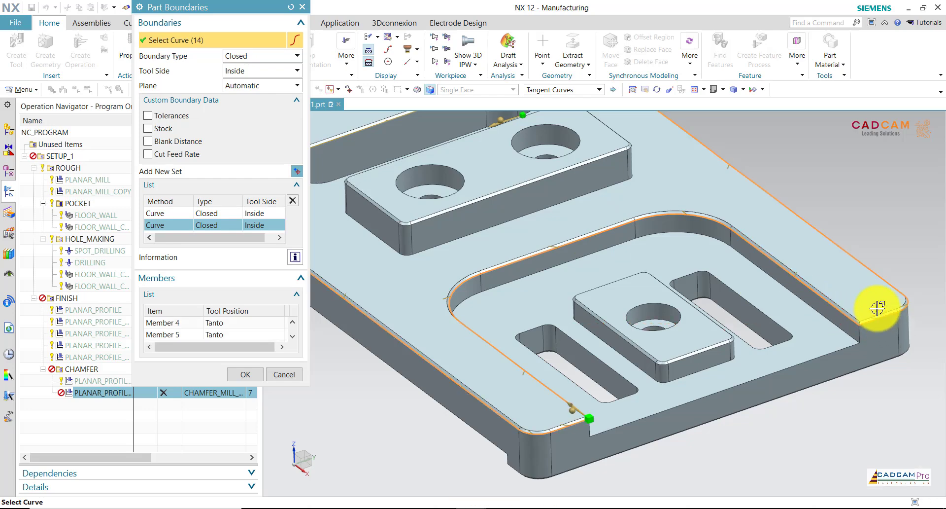
{"action": "scroll", "coordinate": [443, 380], "scroll_direction": "up", "scroll_amount": 3}
{"action": "scroll", "coordinate": [442, 414], "scroll_direction": "up", "scroll_amount": 3}
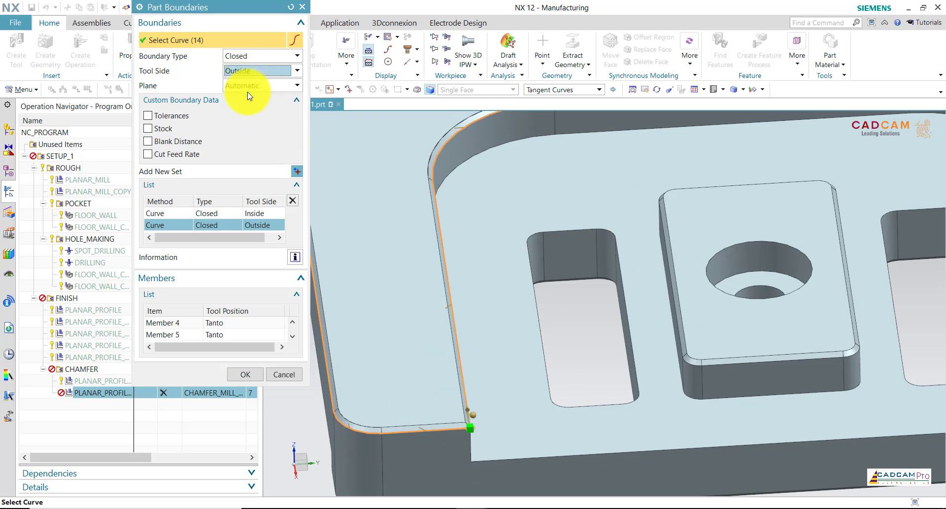
Add a third boundary set for the raised block's top edge loop and accept the boundaries
{"action": "left_click", "coordinate": [297, 171]}
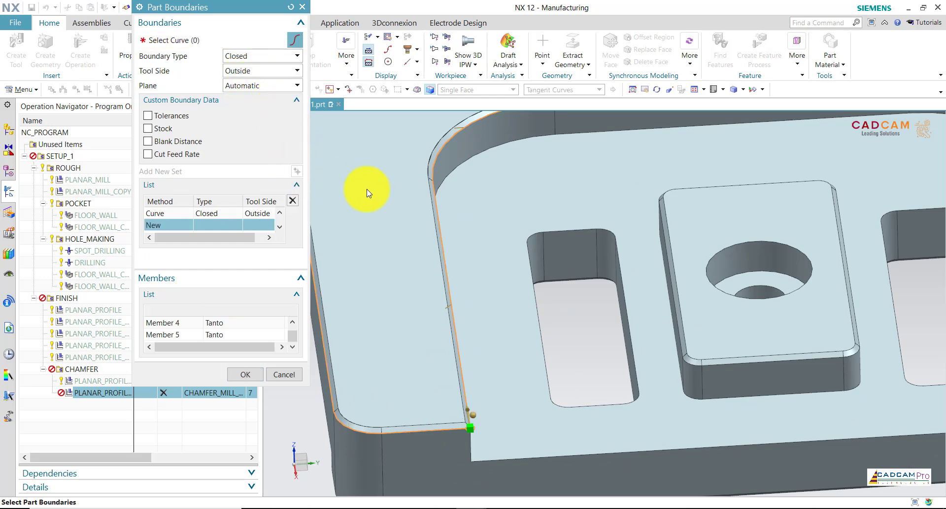
{"action": "left_click", "coordinate": [666, 252]}
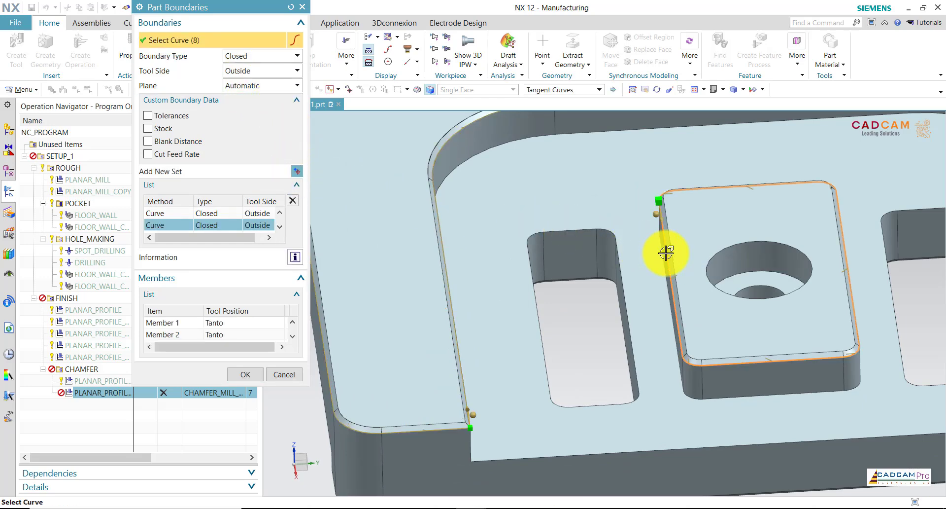
{"action": "scroll", "coordinate": [659, 252], "scroll_direction": "down", "scroll_amount": 3}
{"action": "middle_click_drag", "start_coordinate": [663, 271], "coordinate": [613, 249]}
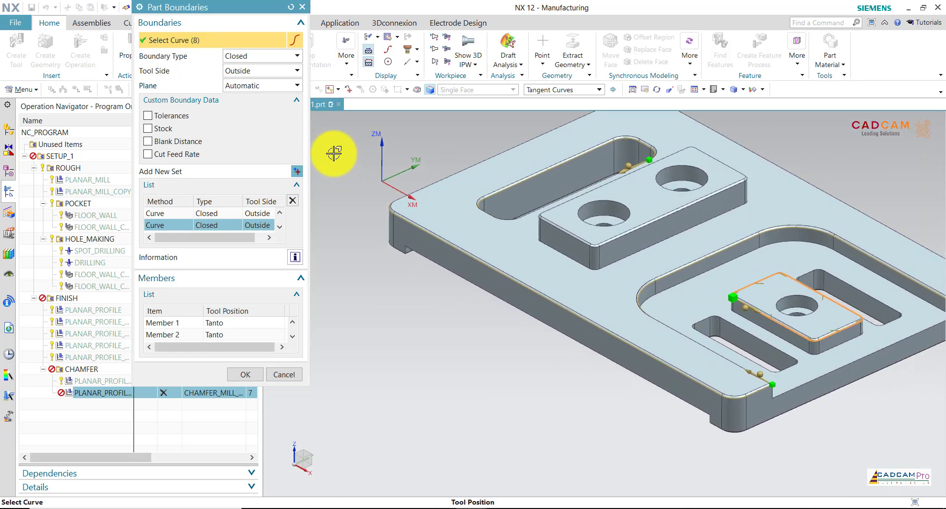
{"action": "left_click", "coordinate": [249, 375]}
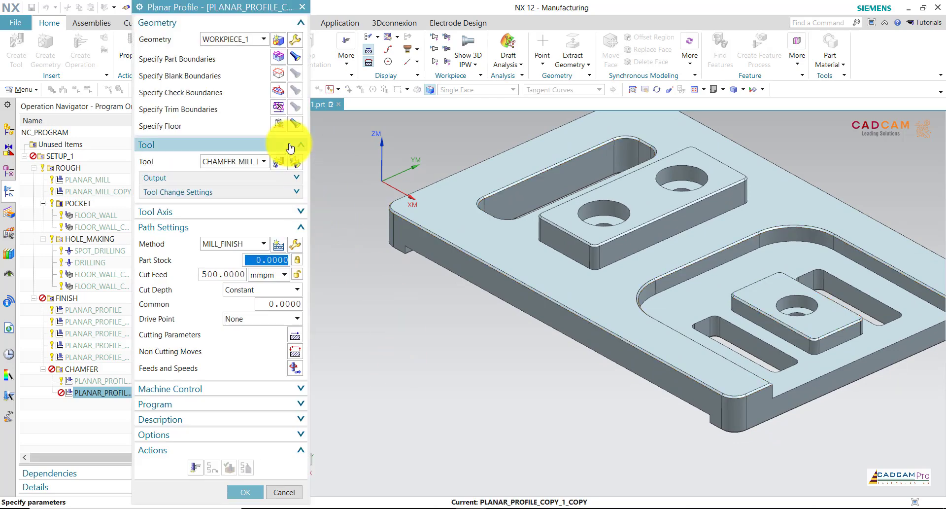
Define the floor plane on the top face offset -1 mm
{"action": "middle_click", "coordinate": [488, 253]}
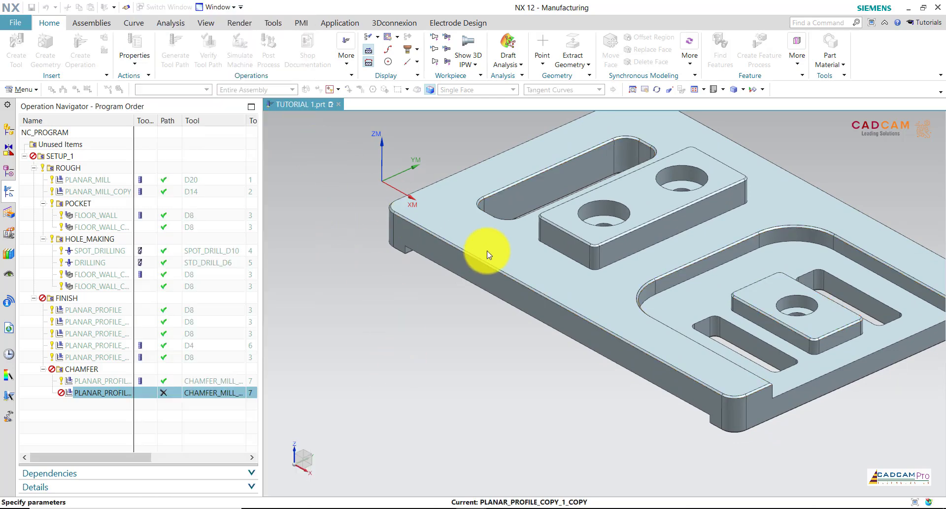
{"action": "left_click", "coordinate": [597, 282]}
{"action": "left_click", "coordinate": [257, 172]}
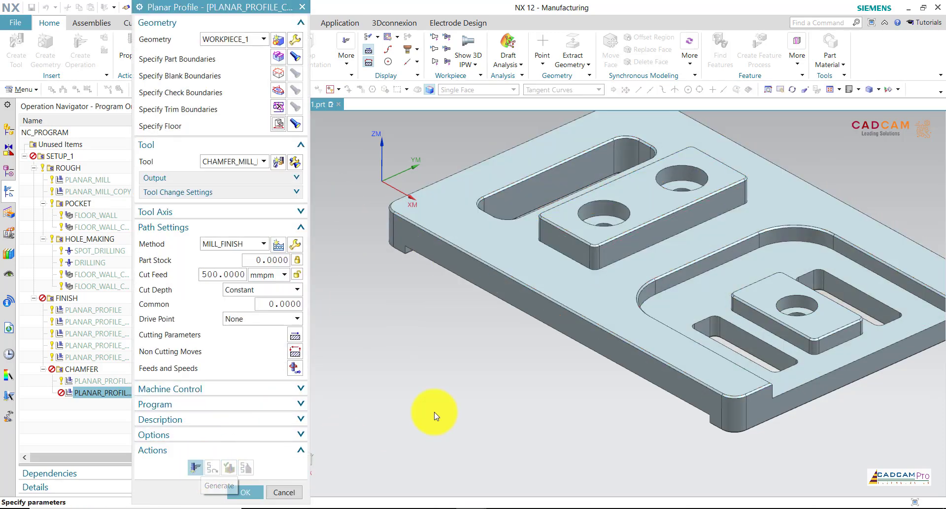
Generate the toolpath over slot, pocket rim and pad, and accept the operation
{"action": "middle_click", "coordinate": [466, 396]}
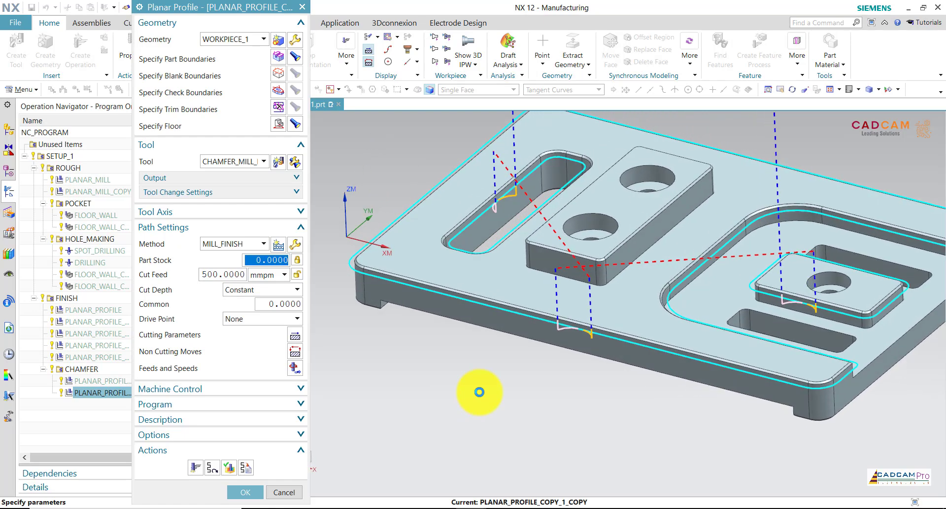
{"action": "scroll", "coordinate": [488, 392], "scroll_direction": "down", "scroll_amount": 2}
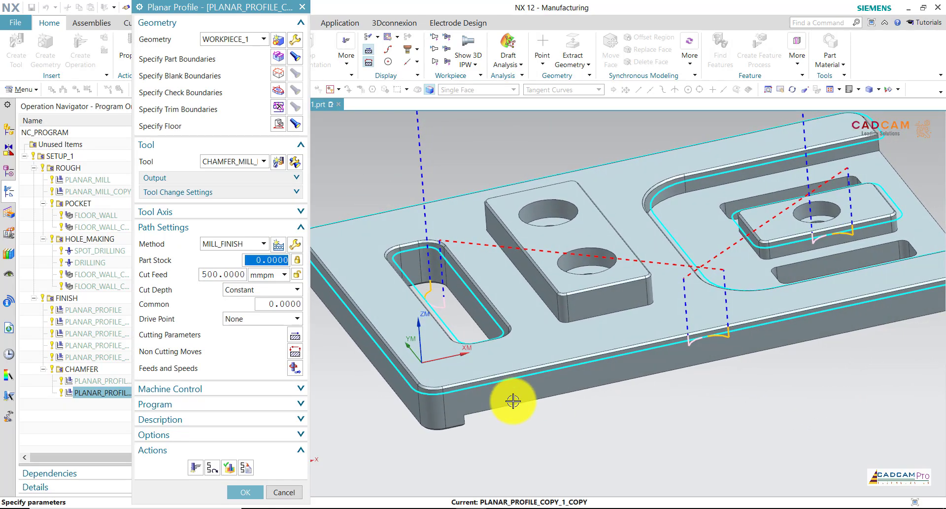
{"action": "scroll", "coordinate": [511, 401], "scroll_direction": "down", "scroll_amount": 2}
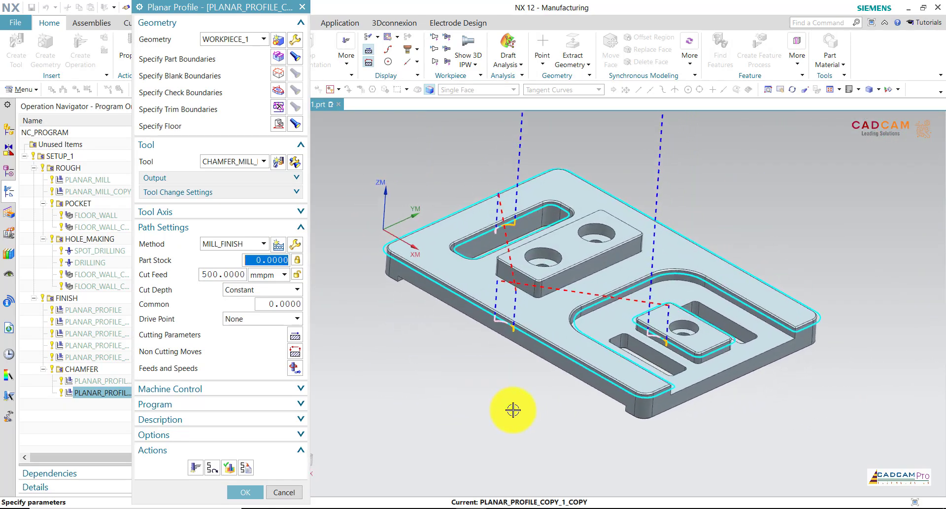
{"action": "left_click", "coordinate": [260, 493]}
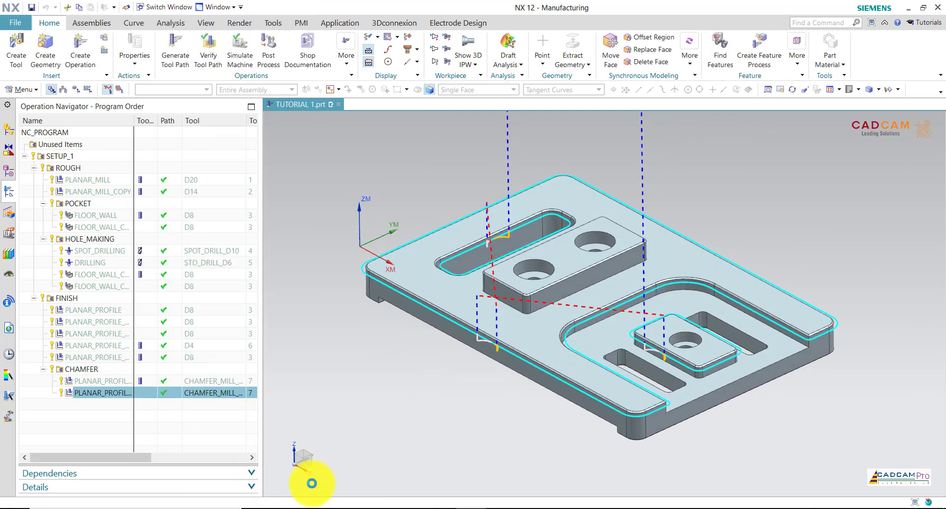
{"action": "scroll", "coordinate": [425, 356], "scroll_direction": "down", "scroll_amount": 1}
Switch the Operation Navigator to Geometry View and select the G54_1 group
{"action": "left_click", "coordinate": [414, 375]}
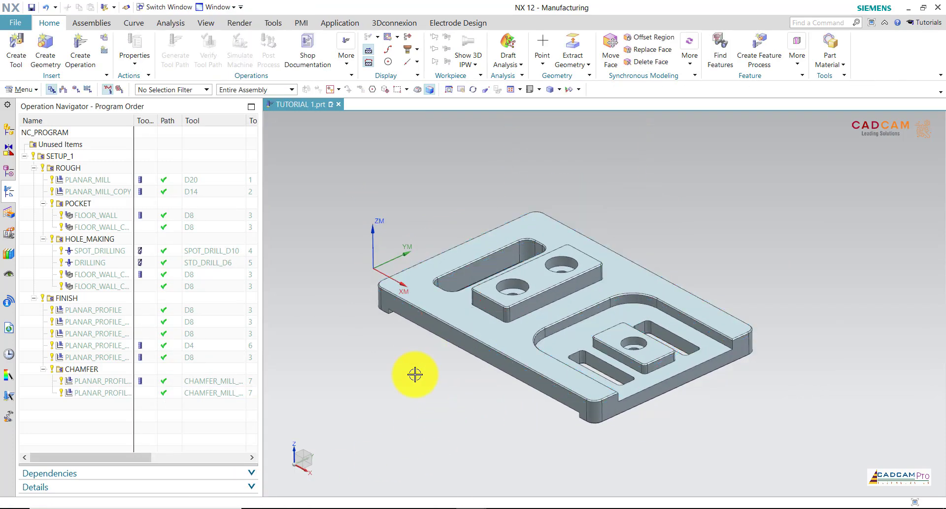
{"action": "scroll", "coordinate": [415, 374], "scroll_direction": "up", "scroll_amount": 3}
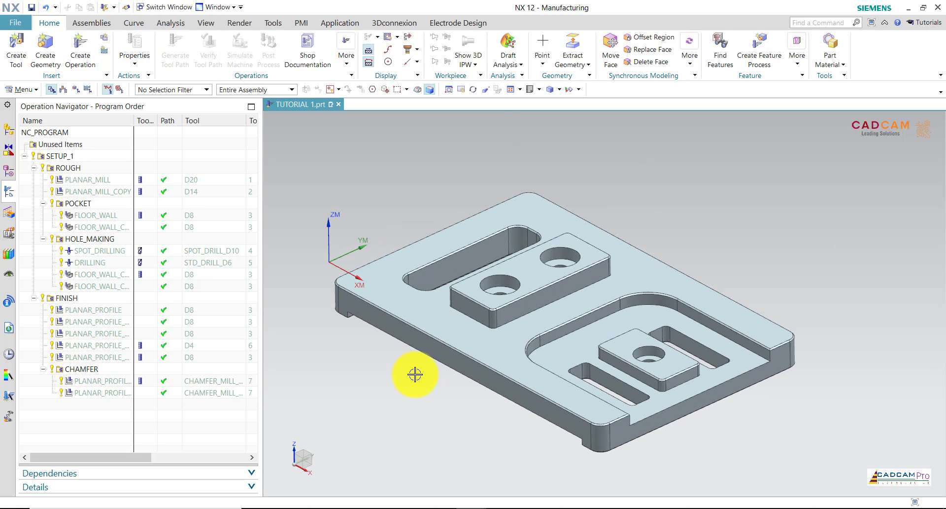
{"action": "left_click", "coordinate": [65, 158]}
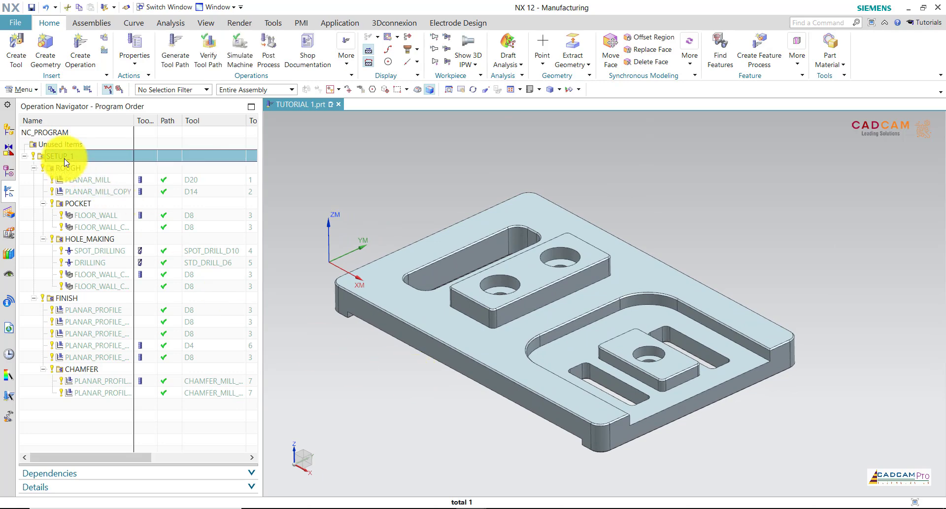
{"action": "left_click", "coordinate": [64, 90]}
{"action": "left_click", "coordinate": [76, 90]}
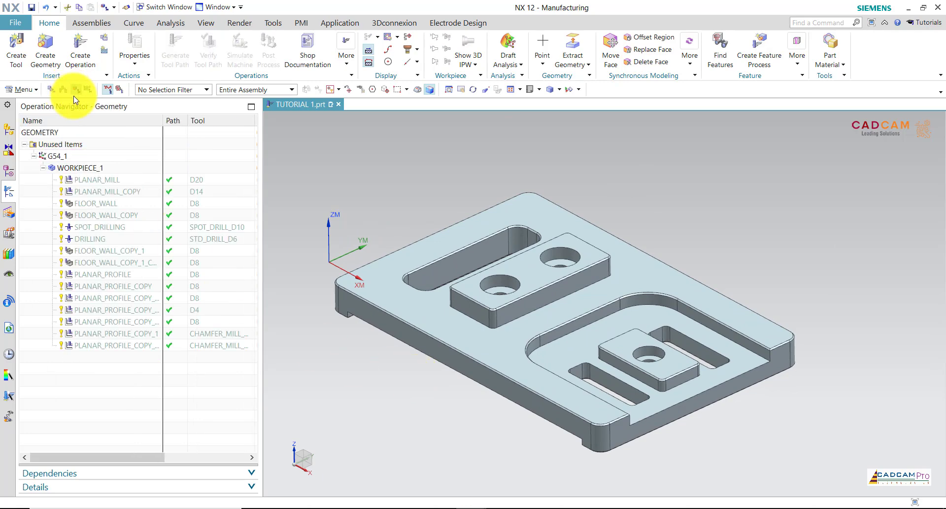
{"action": "left_click", "coordinate": [55, 155]}
Verify all G54_1 toolpaths in 3D Dynamic mode and start the material-removal playback
{"action": "right_click", "coordinate": [58, 158]}
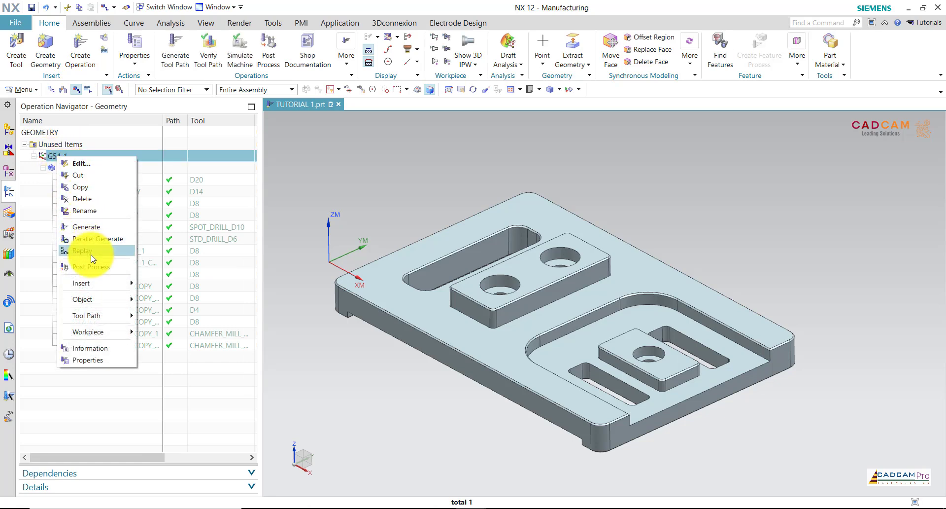
{"action": "mouse_move", "coordinate": [87, 315]}
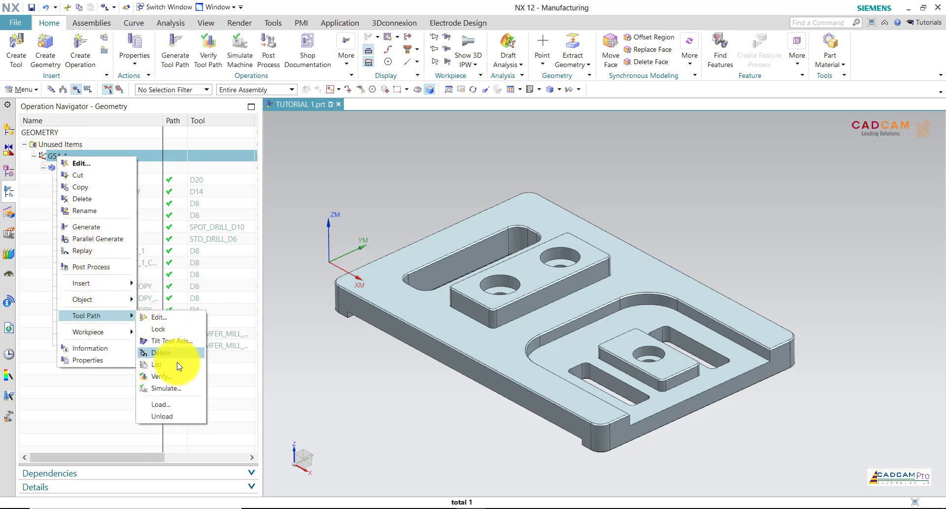
{"action": "left_click", "coordinate": [178, 377]}
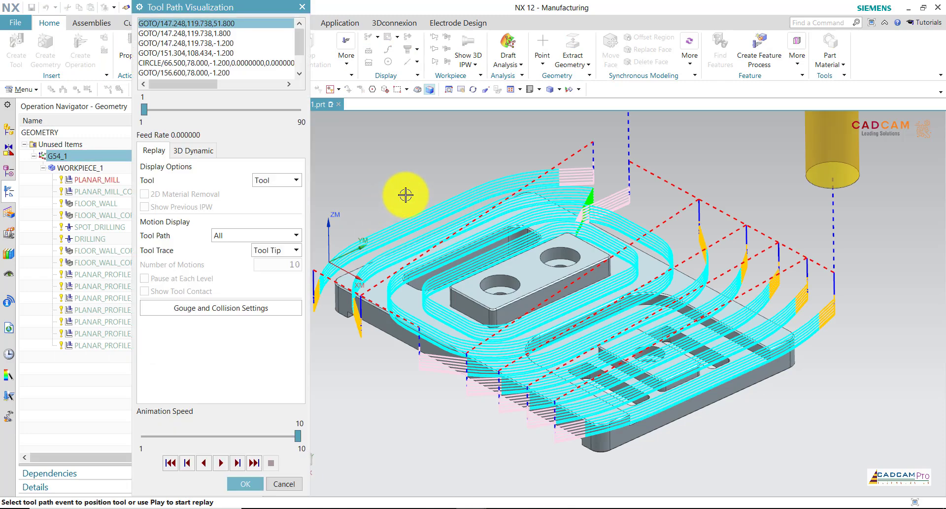
{"action": "left_click", "coordinate": [203, 151]}
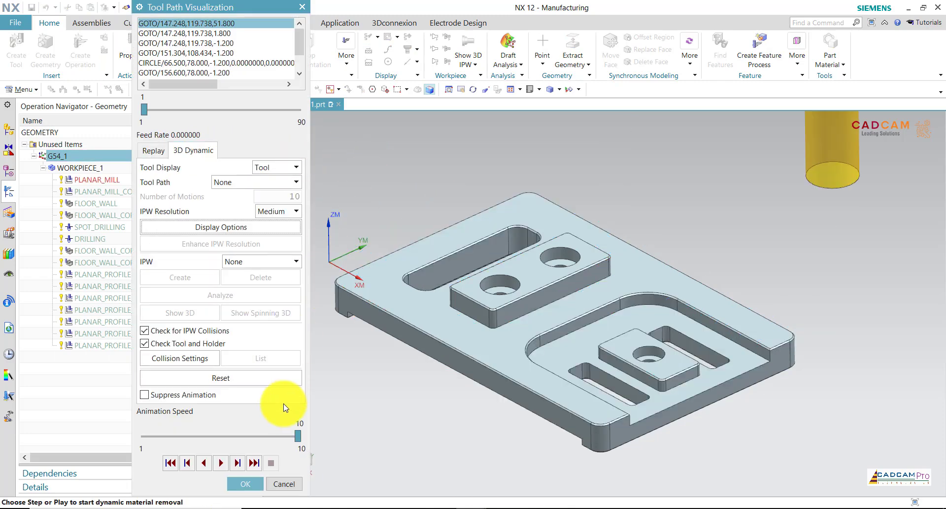
{"action": "left_click", "coordinate": [221, 463]}
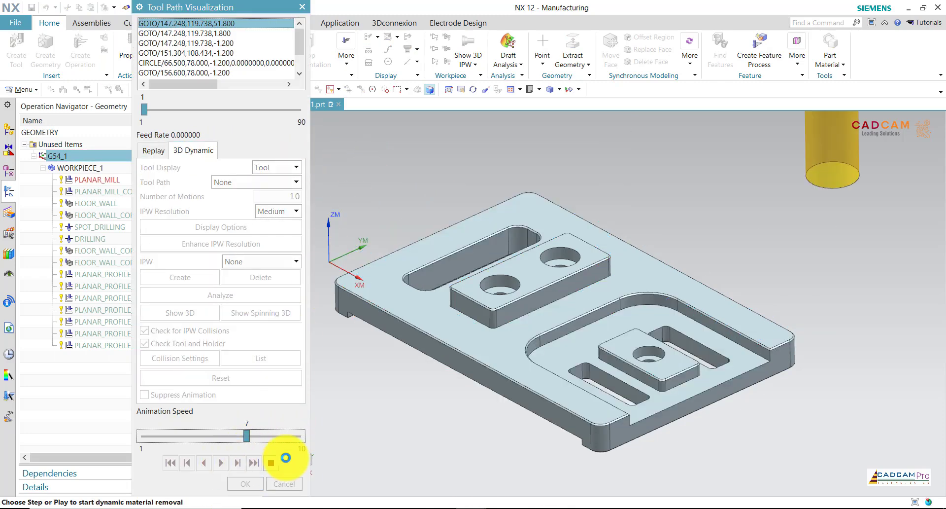
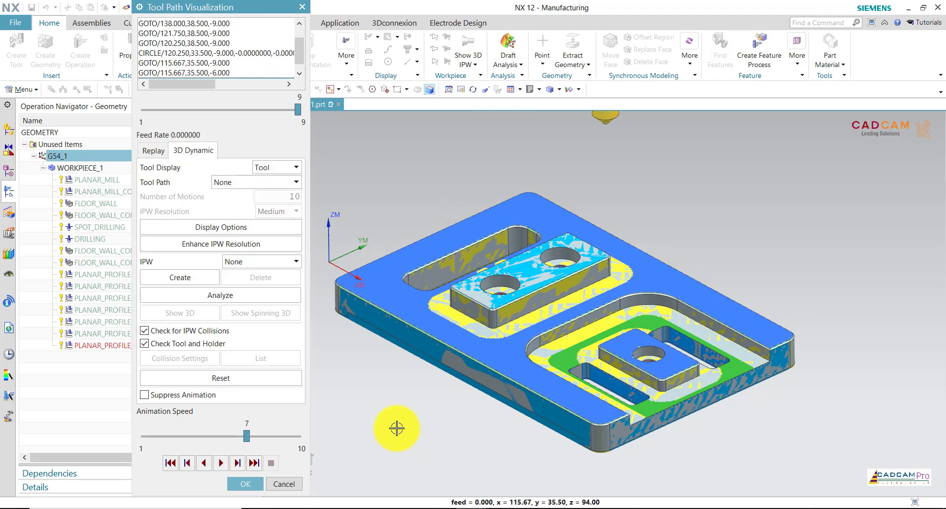
Orbit and zoom around the 3D Dynamic simulated cut, then close Tool Path Visualization
{"action": "scroll", "coordinate": [333, 306], "scroll_direction": "up", "scroll_amount": 2}
{"action": "scroll", "coordinate": [340, 274], "scroll_direction": "up", "scroll_amount": 2}
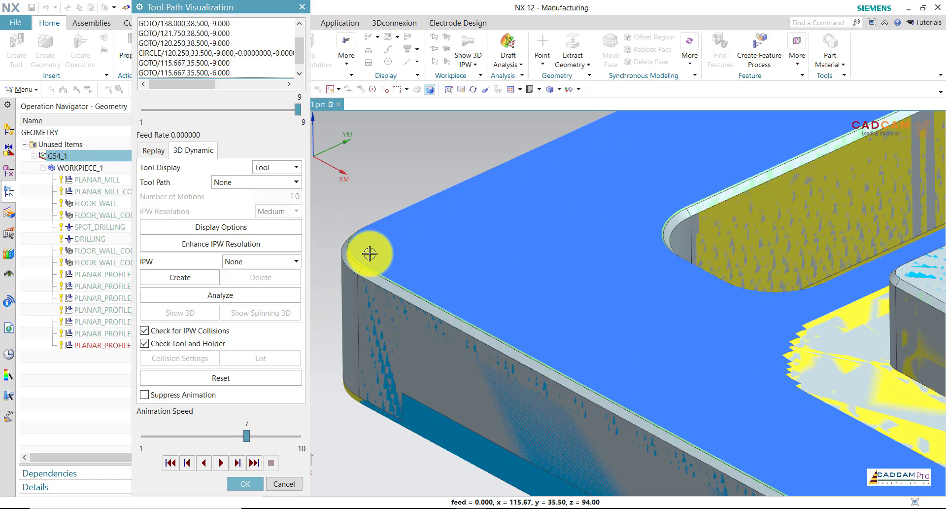
{"action": "scroll", "coordinate": [384, 252], "scroll_direction": "down", "scroll_amount": 4}
{"action": "mouse_move", "coordinate": [414, 249]}
{"action": "middle_mouse_down"}
{"action": "mouse_move", "coordinate": [417, 314]}
{"action": "mouse_move", "coordinate": [414, 217]}
{"action": "middle_mouse_up"}
{"action": "scroll", "coordinate": [513, 295], "scroll_direction": "up", "scroll_amount": 2}
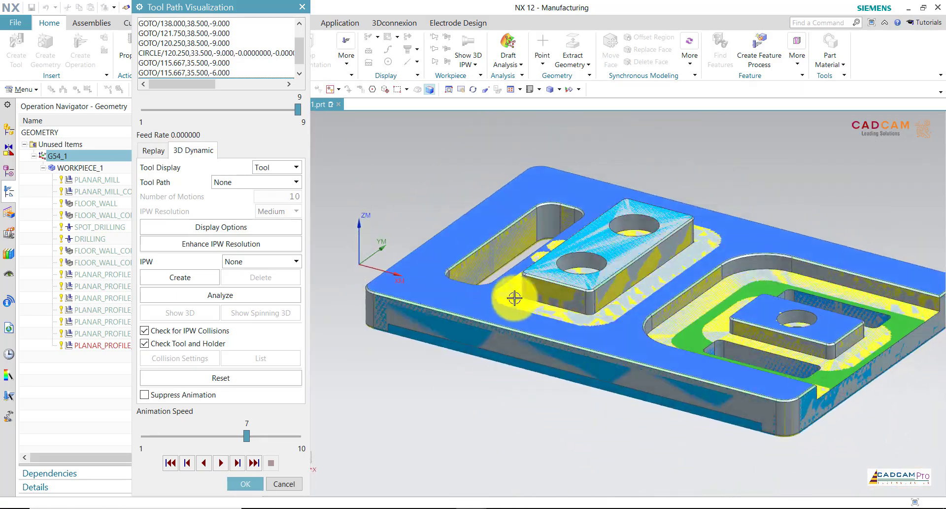
{"action": "scroll", "coordinate": [729, 329], "scroll_direction": "up", "scroll_amount": 3}
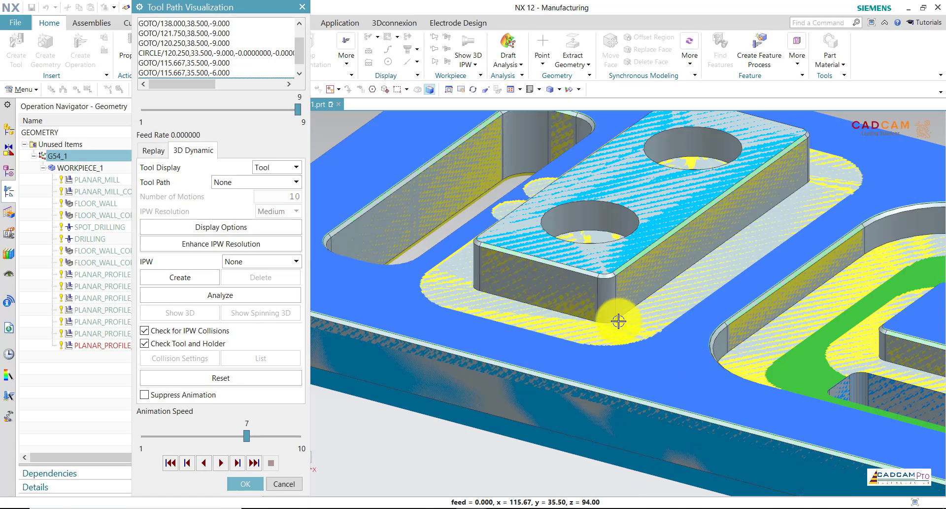
{"action": "scroll", "coordinate": [644, 316], "scroll_direction": "down", "scroll_amount": 3}
{"action": "mouse_move", "coordinate": [644, 316]}
{"action": "middle_mouse_down"}
{"action": "mouse_move", "coordinate": [631, 334]}
{"action": "mouse_move", "coordinate": [640, 316]}
{"action": "mouse_move", "coordinate": [630, 320]}
{"action": "middle_mouse_up"}
{"action": "scroll", "coordinate": [894, 355], "scroll_direction": "up", "scroll_amount": 2}
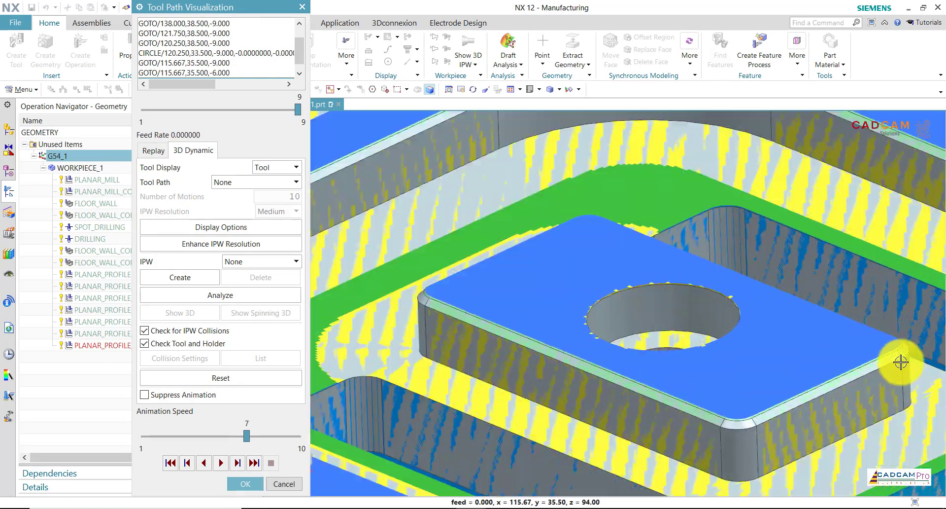
{"action": "scroll", "coordinate": [897, 359], "scroll_direction": "up", "scroll_amount": 2}
{"action": "scroll", "coordinate": [829, 300], "scroll_direction": "down", "scroll_amount": 3}
{"action": "scroll", "coordinate": [829, 299], "scroll_direction": "down", "scroll_amount": 3}
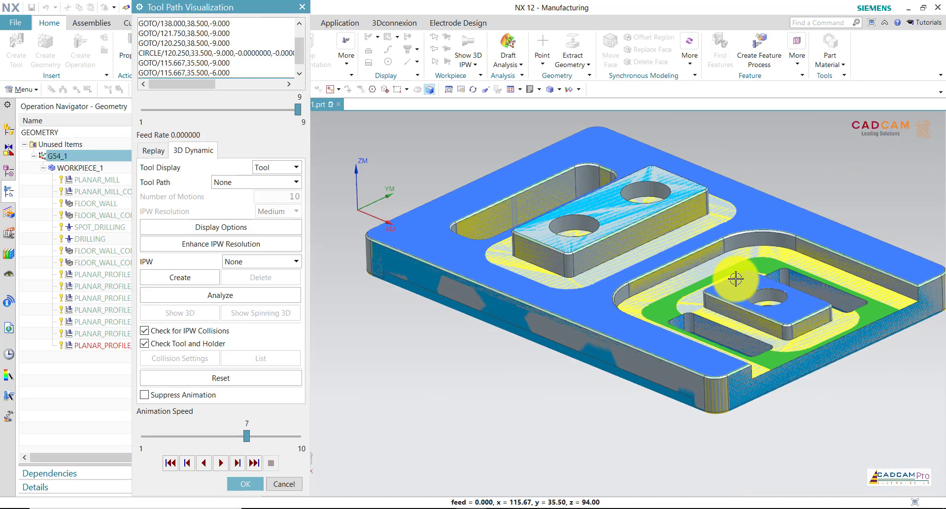
{"action": "mouse_move", "coordinate": [734, 275]}
{"action": "middle_mouse_down"}
{"action": "mouse_move", "coordinate": [749, 281]}
{"action": "mouse_move", "coordinate": [682, 276]}
{"action": "middle_mouse_up"}
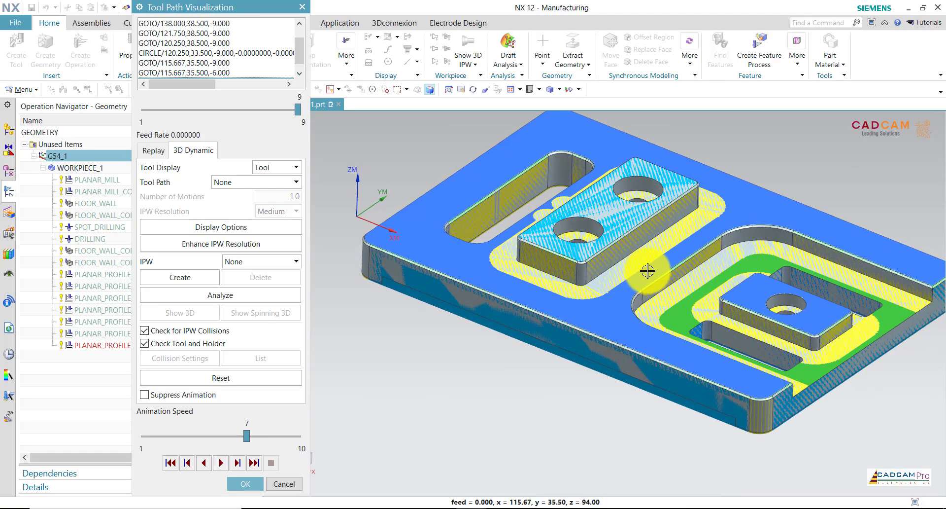
{"action": "left_click", "coordinate": [242, 483]}
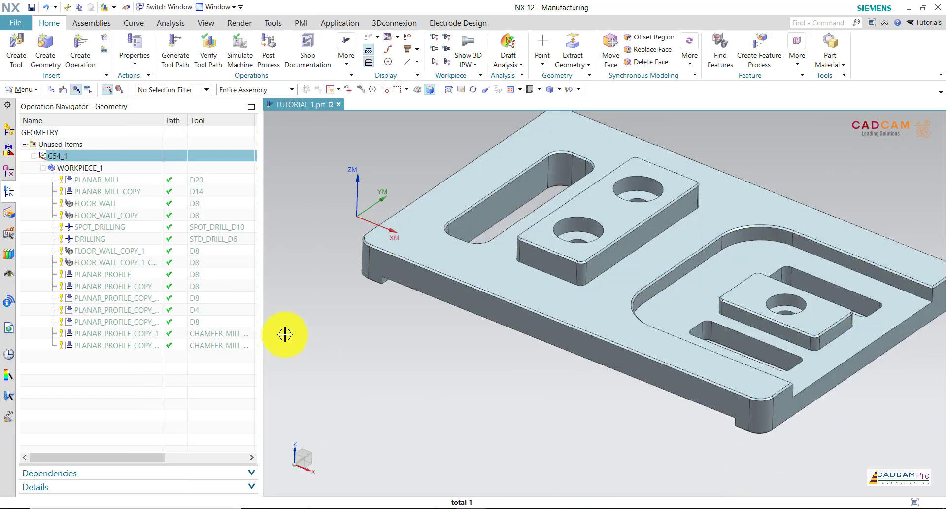
List the operations in Program Order view and preview the PLANAR_PROFILE toolpath
{"action": "left_click", "coordinate": [62, 91]}
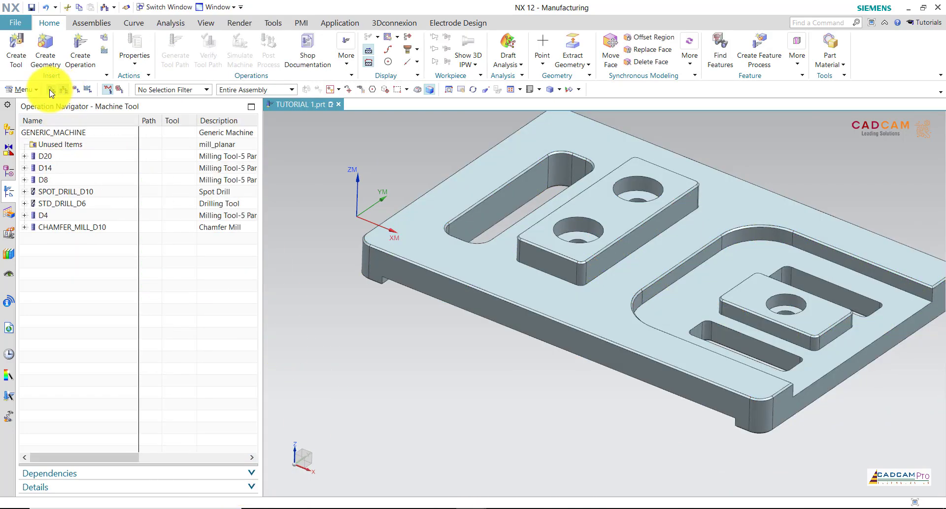
{"action": "left_click", "coordinate": [51, 91]}
{"action": "left_click", "coordinate": [74, 300]}
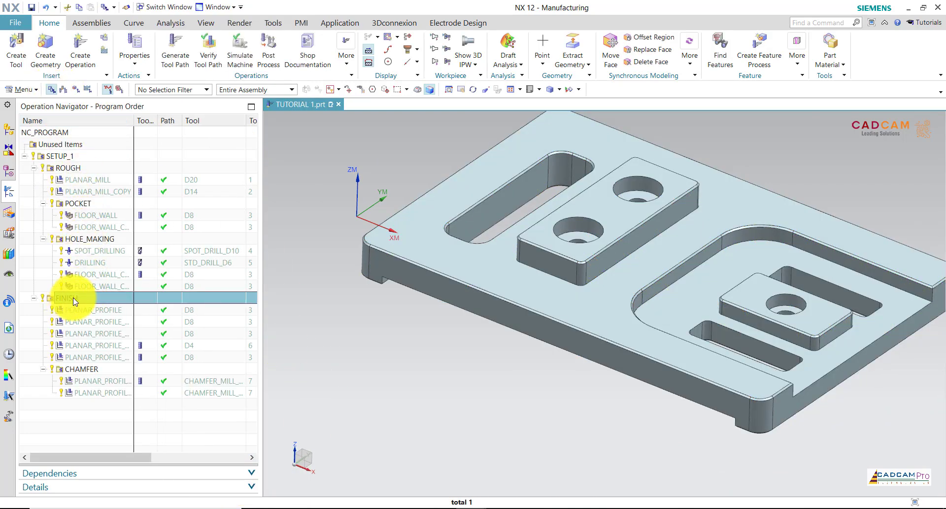
{"action": "left_click", "coordinate": [81, 309]}
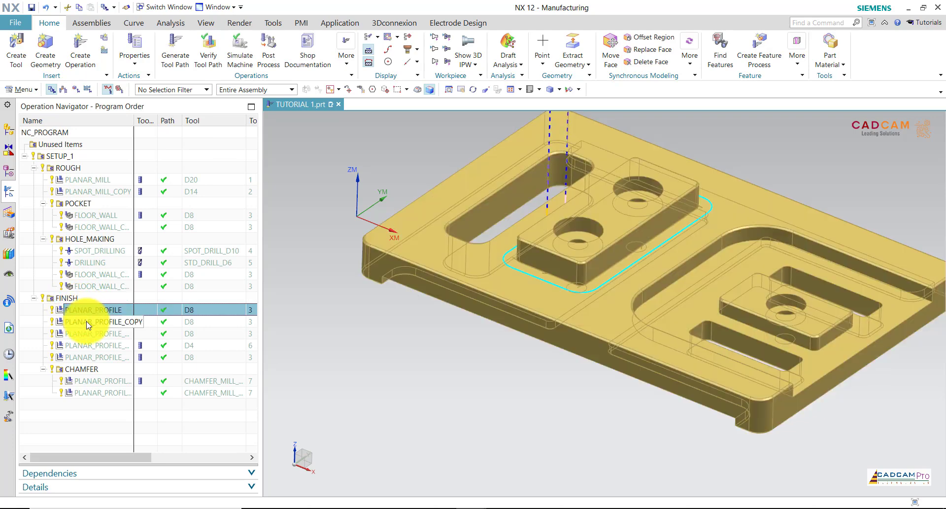
Copy PLANAR_MILL and paste it into the FINISH group as PLANAR_MILL_COPY_1
{"action": "left_click", "coordinate": [96, 180]}
{"action": "right_click", "coordinate": [96, 180]}
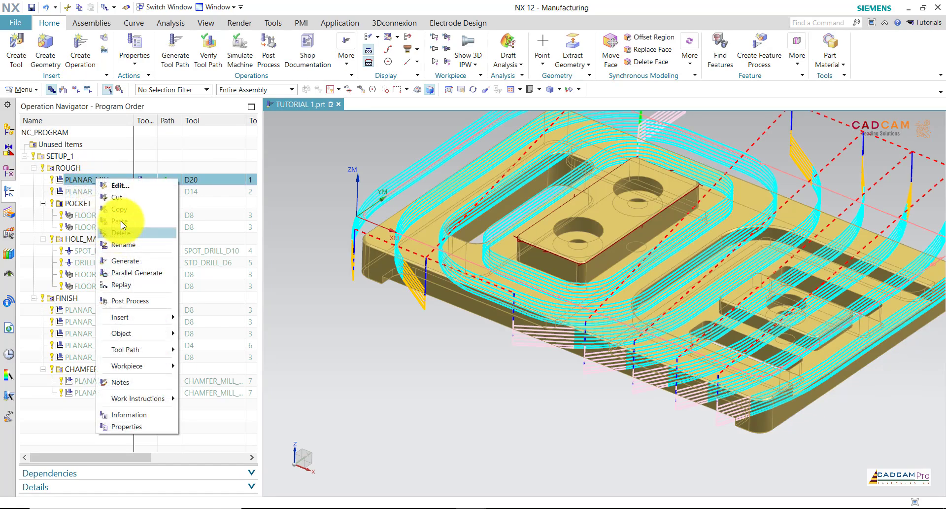
{"action": "key", "text": "Escape"}
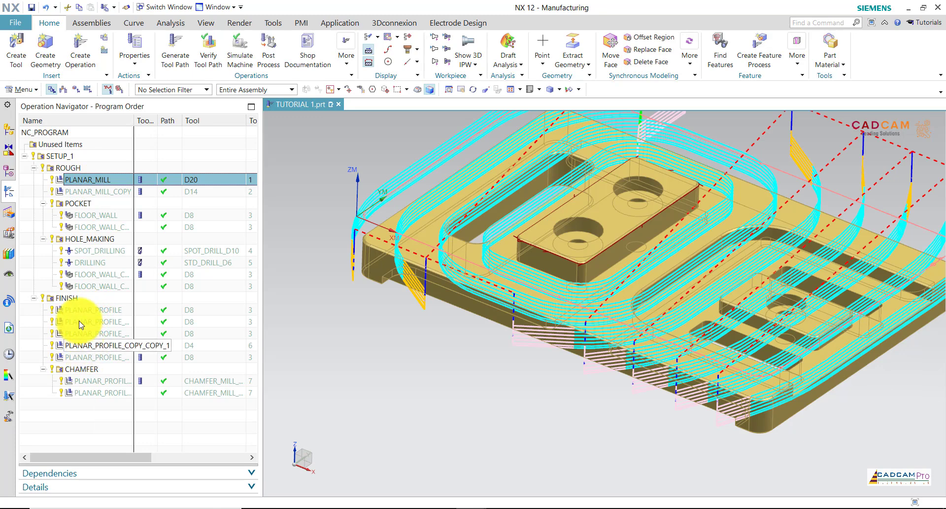
{"action": "left_click", "coordinate": [73, 299]}
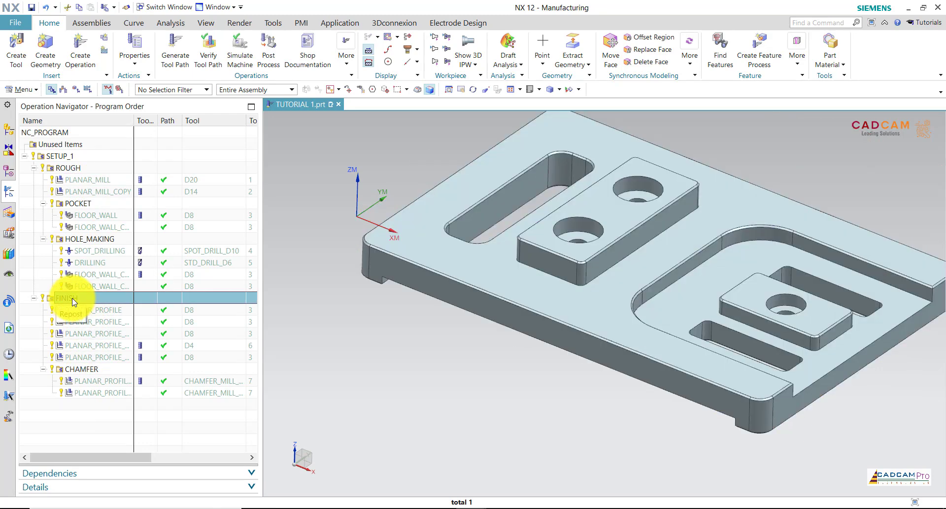
{"action": "right_click", "coordinate": [73, 301]}
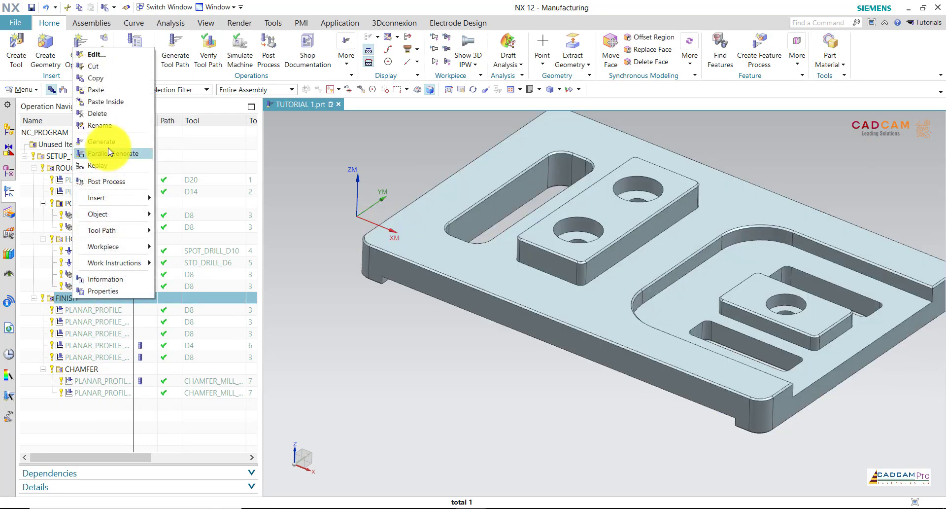
{"action": "left_click", "coordinate": [111, 79]}
Move PLANAR_MILL_COPY_1 to the top of the FINISH group and confirm the order
{"action": "left_click_drag", "start_coordinate": [88, 403], "coordinate": [95, 334]}
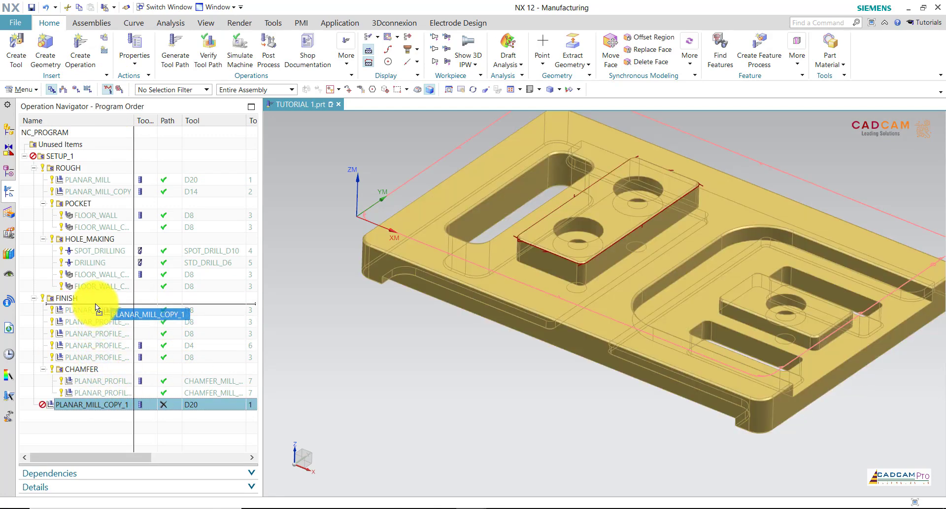
{"action": "left_click_drag", "start_coordinate": [96, 312], "coordinate": [96, 303]}
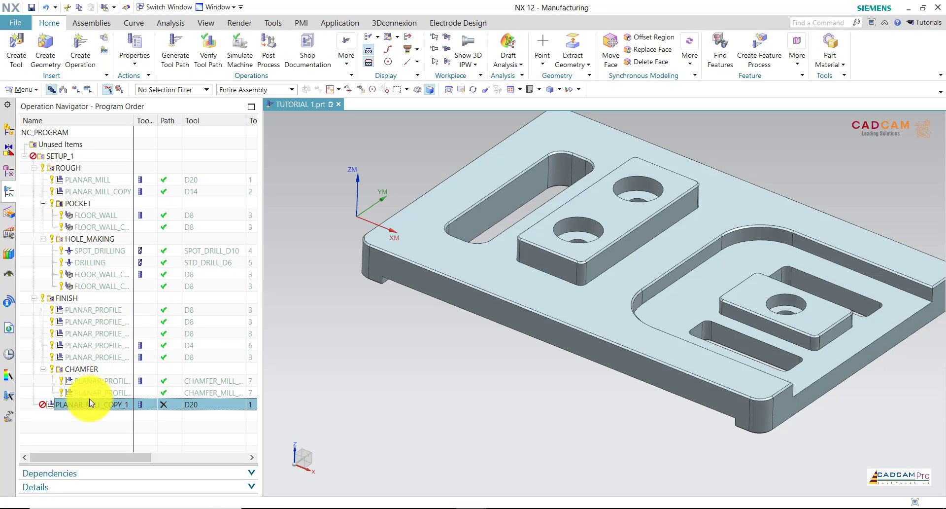
{"action": "left_click_drag", "start_coordinate": [93, 344], "coordinate": [83, 300]}
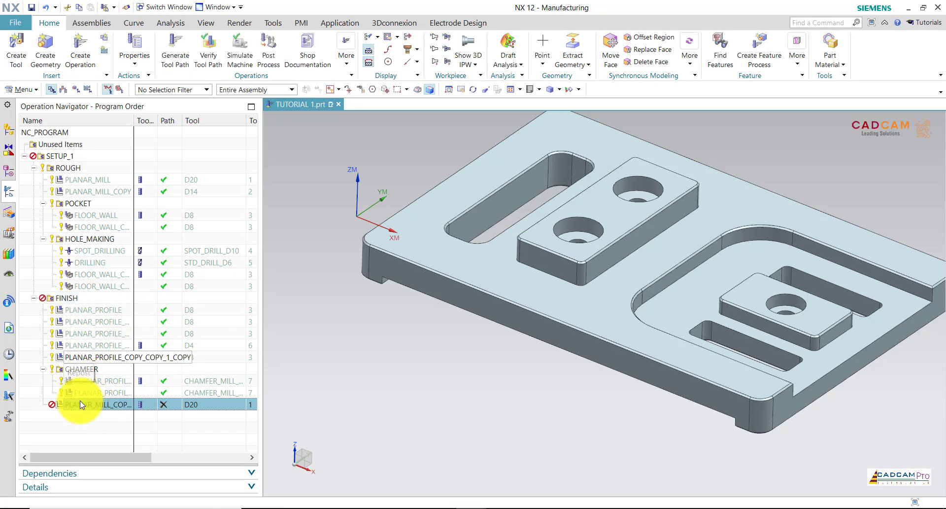
{"action": "left_click_drag", "start_coordinate": [77, 410], "coordinate": [90, 305]}
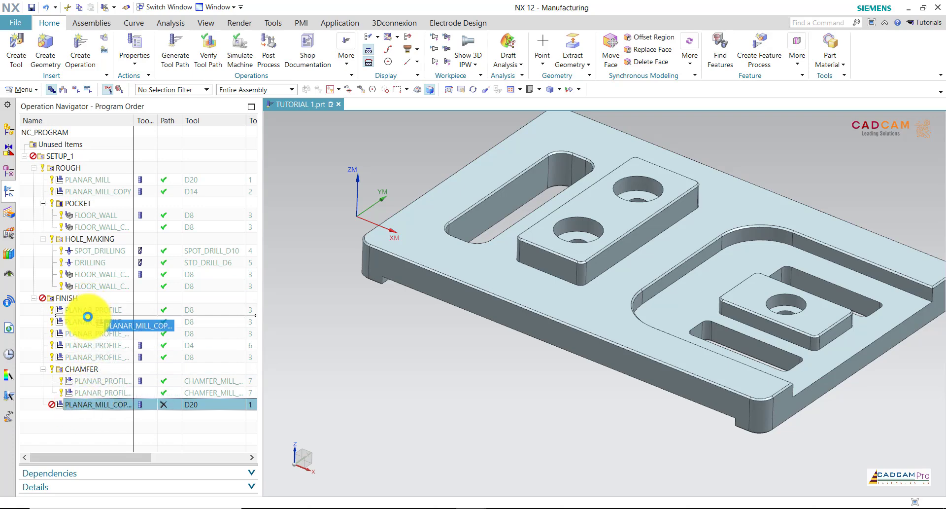
{"action": "left_click_drag", "start_coordinate": [89, 306], "coordinate": [90, 312]}
{"action": "left_click", "coordinate": [280, 291]}
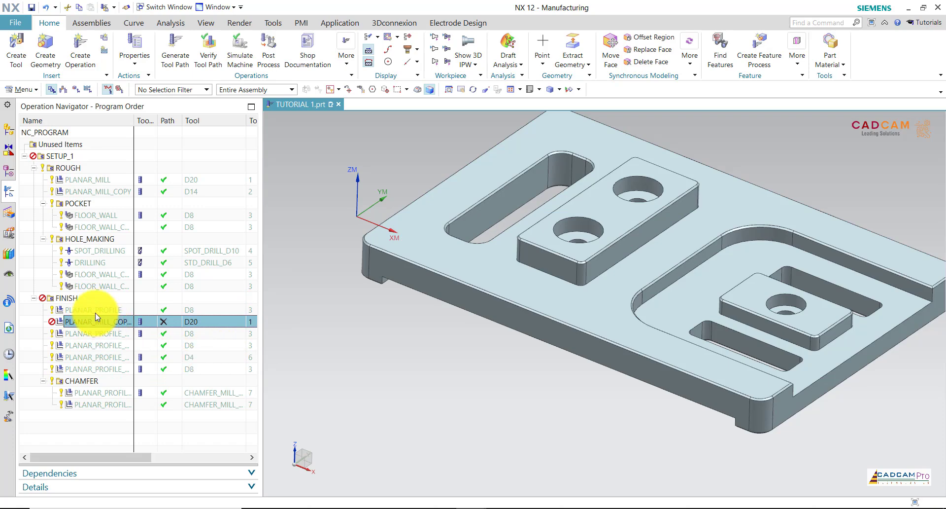
Place PLANAR_PROFILE below PLANAR_MILL_COPY_1 and confirm the new order
{"action": "key", "text": "Up"}
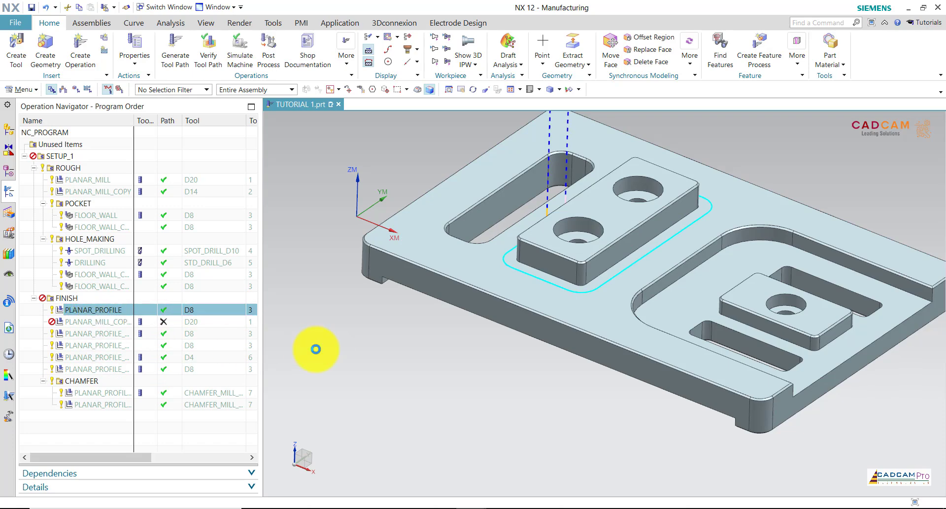
{"action": "left_click", "coordinate": [78, 314]}
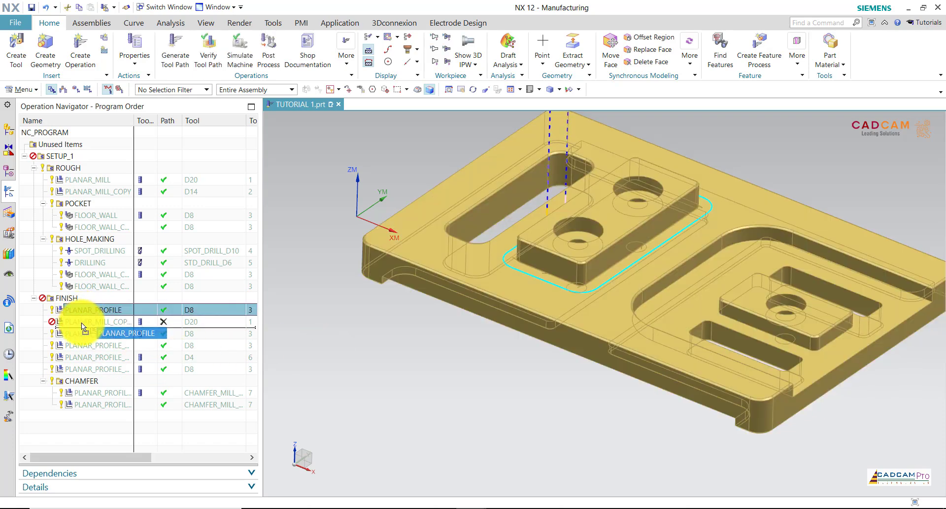
{"action": "left_click_drag", "start_coordinate": [81, 322], "coordinate": [81, 323]}
{"action": "left_click", "coordinate": [285, 291]}
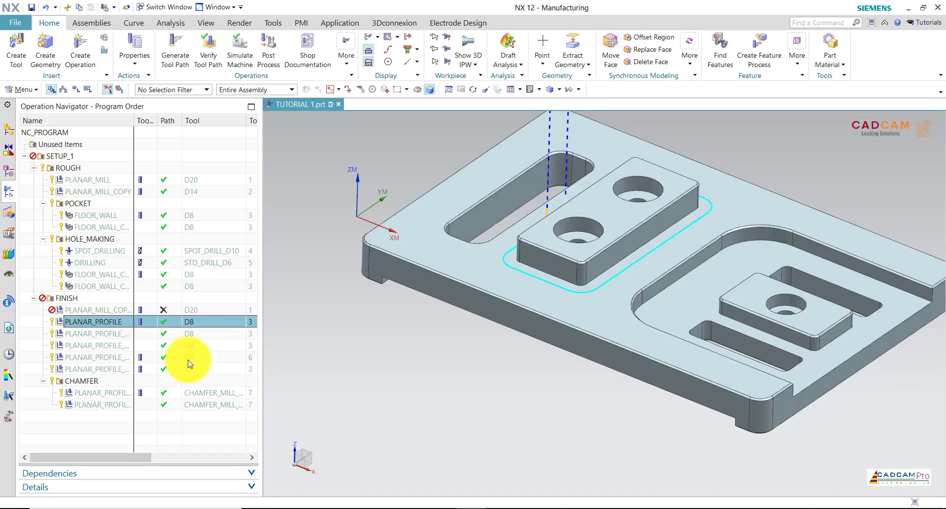
Review PLANAR_MILL_COPY_1's boundaries and the PLANAR_PROFILE toolpath on the part
{"action": "left_click", "coordinate": [91, 309]}
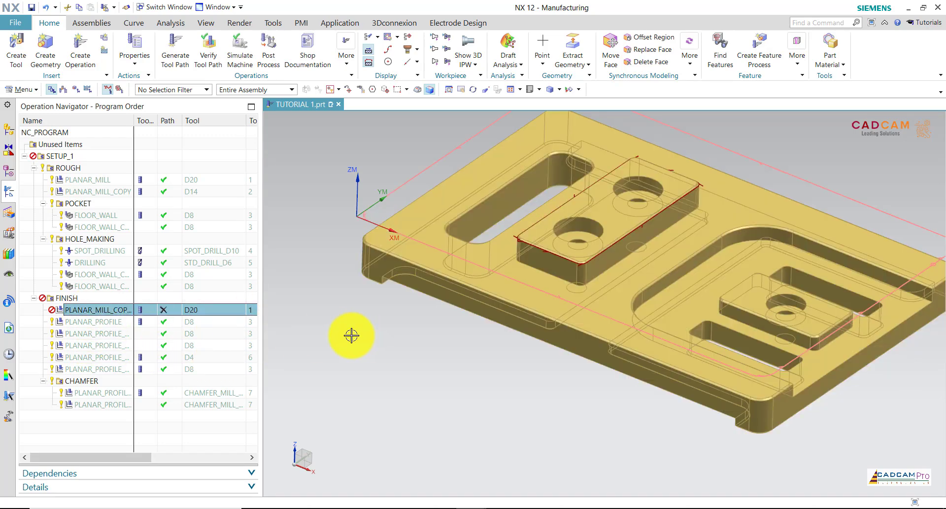
{"action": "middle_click_drag", "start_coordinate": [352, 335], "coordinate": [353, 326]}
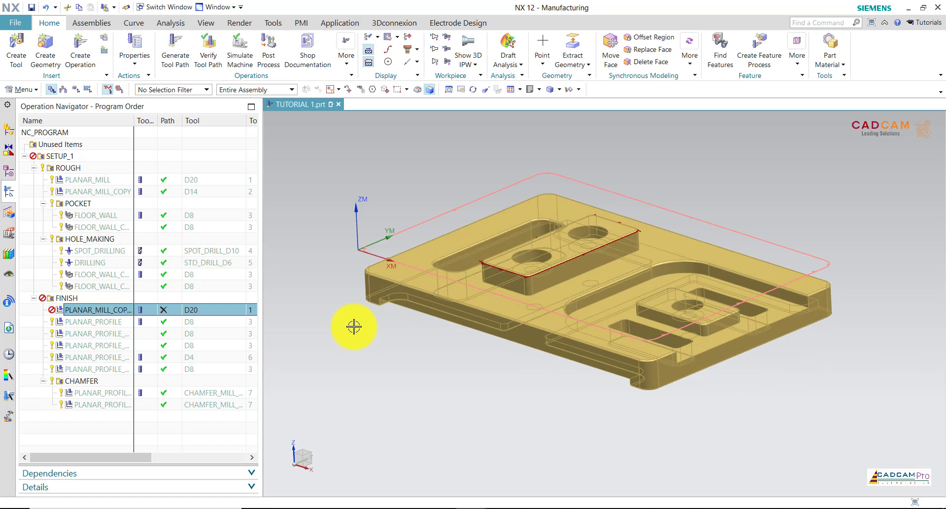
{"action": "middle_click_drag", "start_coordinate": [382, 346], "coordinate": [382, 348]}
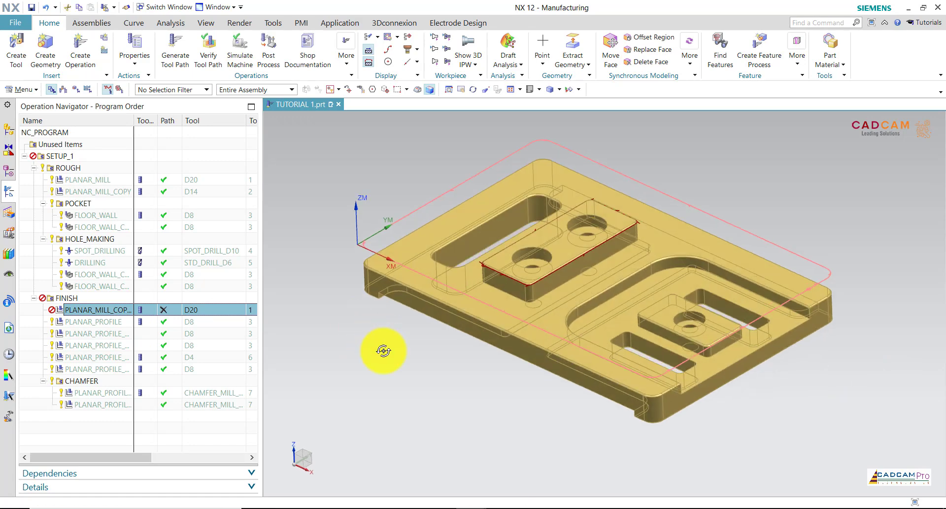
{"action": "left_click", "coordinate": [95, 323]}
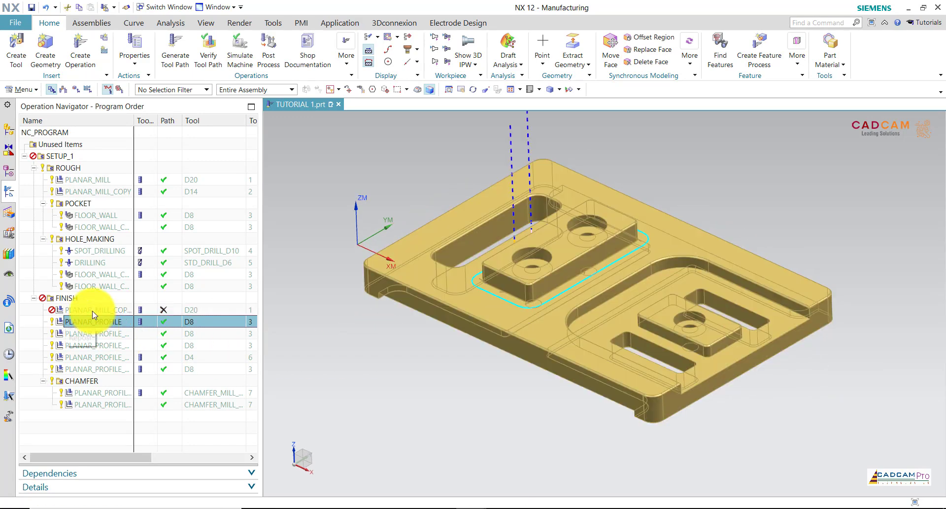
{"action": "left_click", "coordinate": [91, 310]}
{"action": "right_click", "coordinate": [93, 310]}
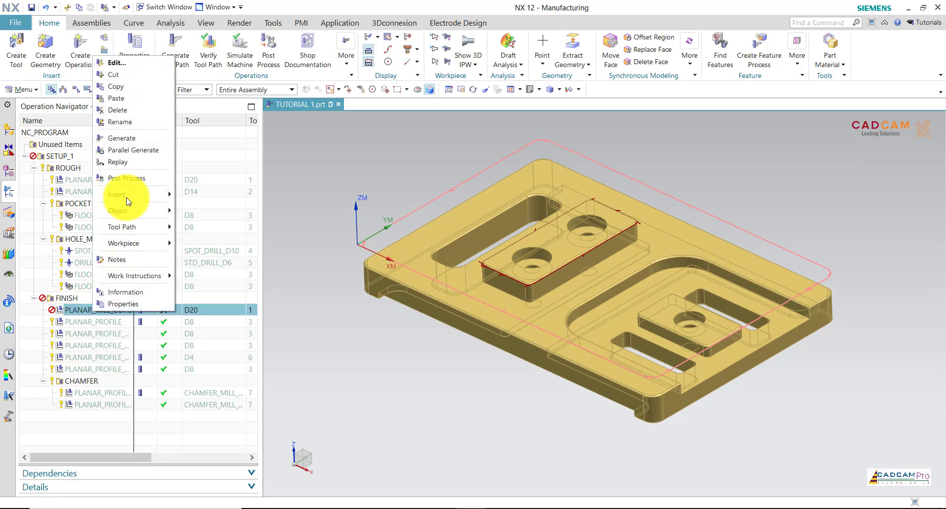
Edit PLANAR_MILL_COPY_1 and accept its closed 8-curve Outside check boundary around the two-hole block
{"action": "left_click", "coordinate": [123, 62]}
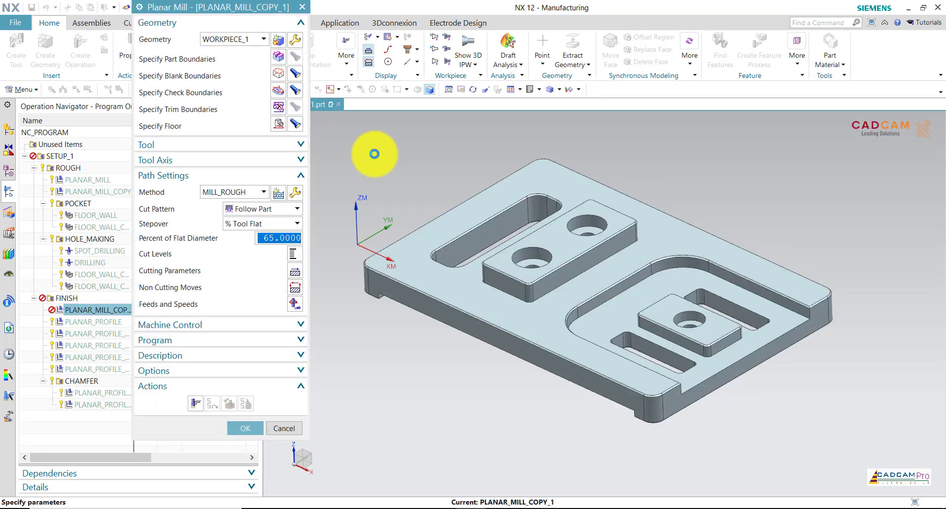
{"action": "left_click", "coordinate": [298, 95]}
{"action": "left_click", "coordinate": [294, 129]}
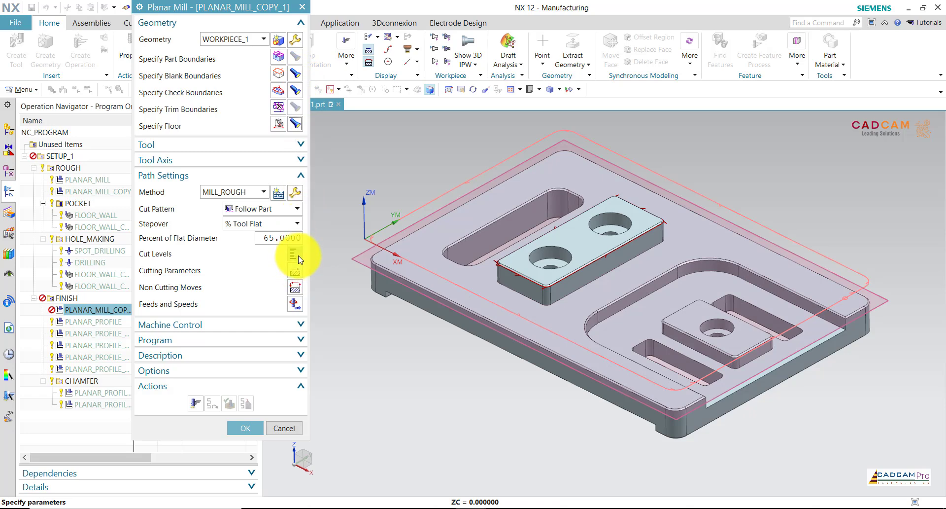
{"action": "left_click", "coordinate": [278, 96]}
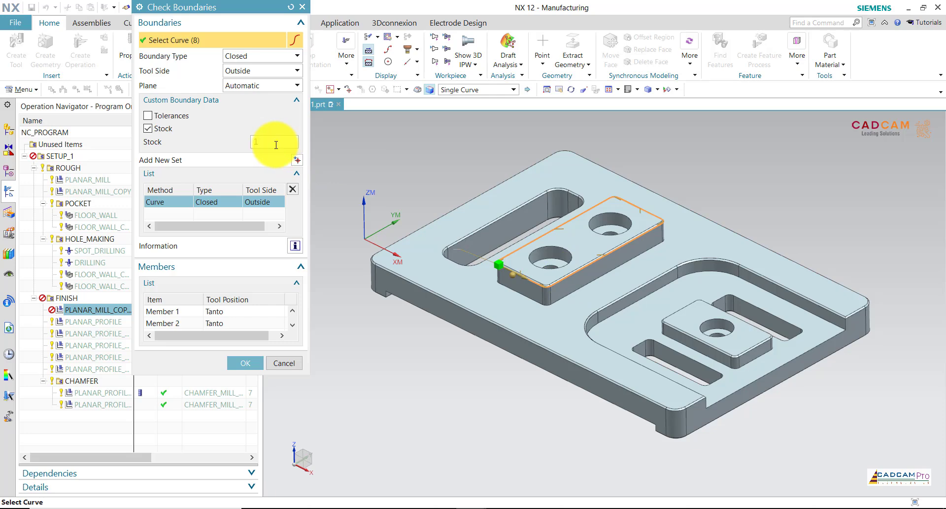
{"action": "left_click", "coordinate": [249, 363]}
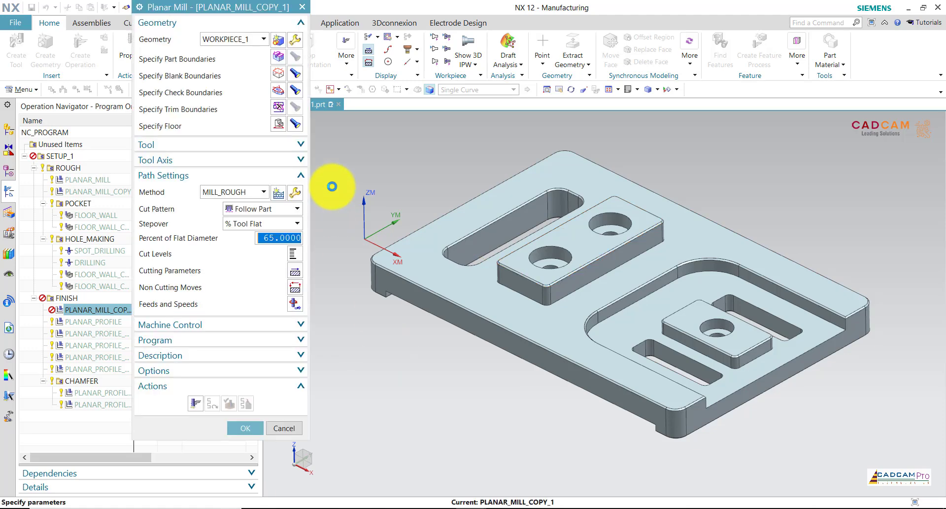
Set Part Stock to 0 in the Cutting Parameters Stock settings
{"action": "left_click", "coordinate": [297, 268]}
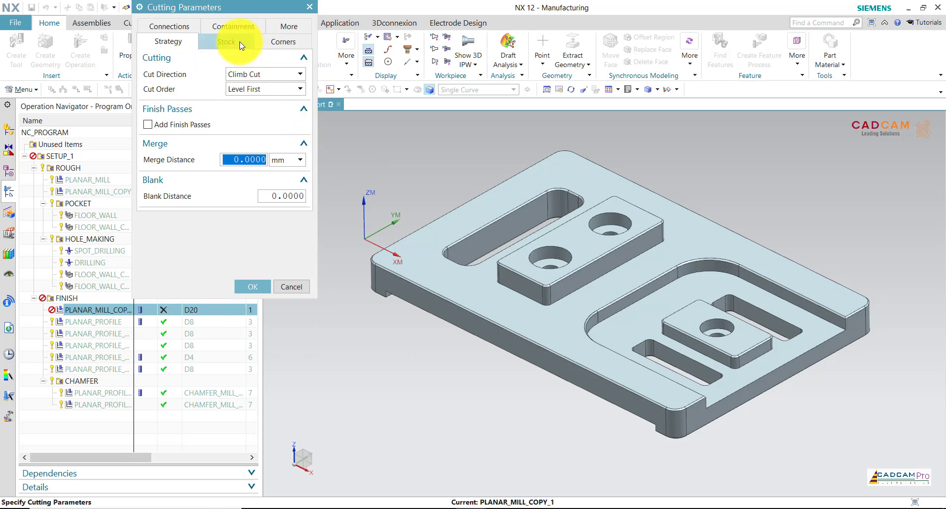
{"action": "left_click", "coordinate": [242, 44]}
{"action": "type", "text": "0"}
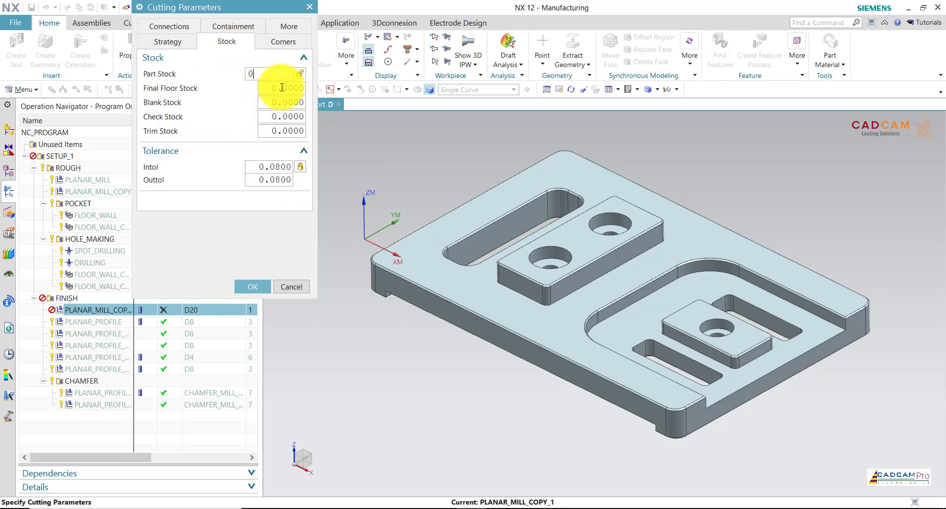
{"action": "left_click", "coordinate": [282, 87]}
{"action": "left_click", "coordinate": [269, 286]}
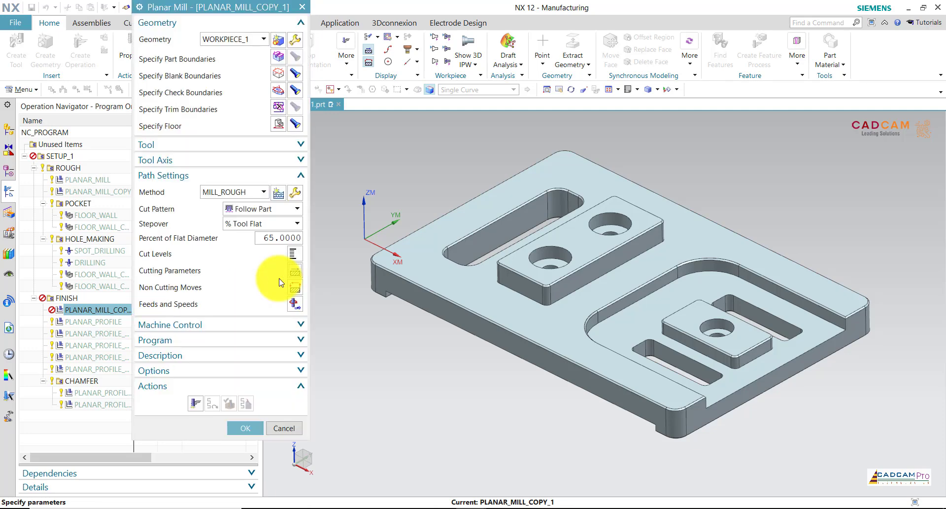
Set the Cut Levels common depth per cut to 0 and generate the toolpath
{"action": "left_click", "coordinate": [291, 252]}
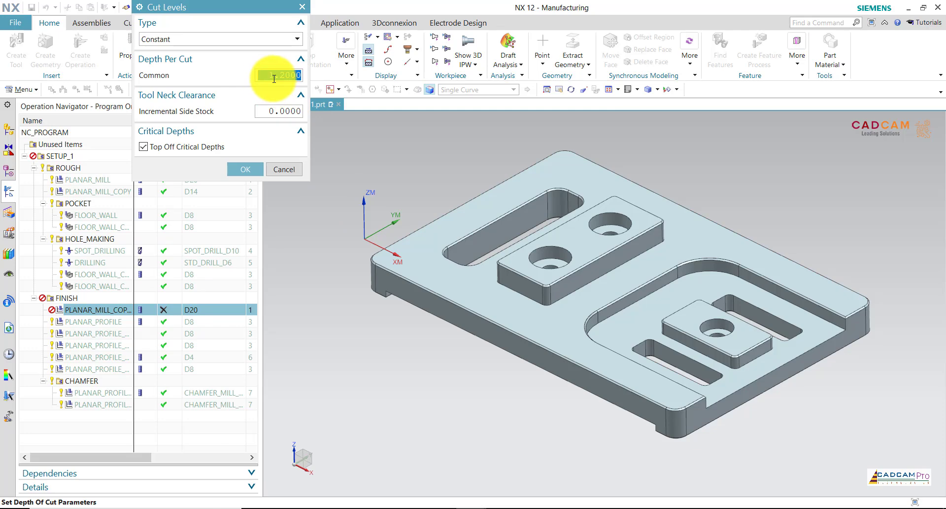
{"action": "left_click", "coordinate": [246, 169]}
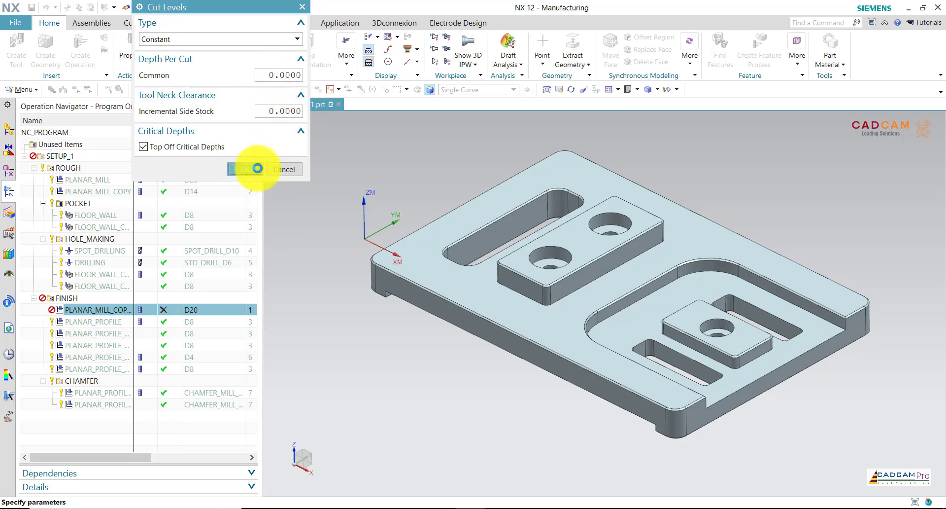
{"action": "left_click", "coordinate": [196, 403]}
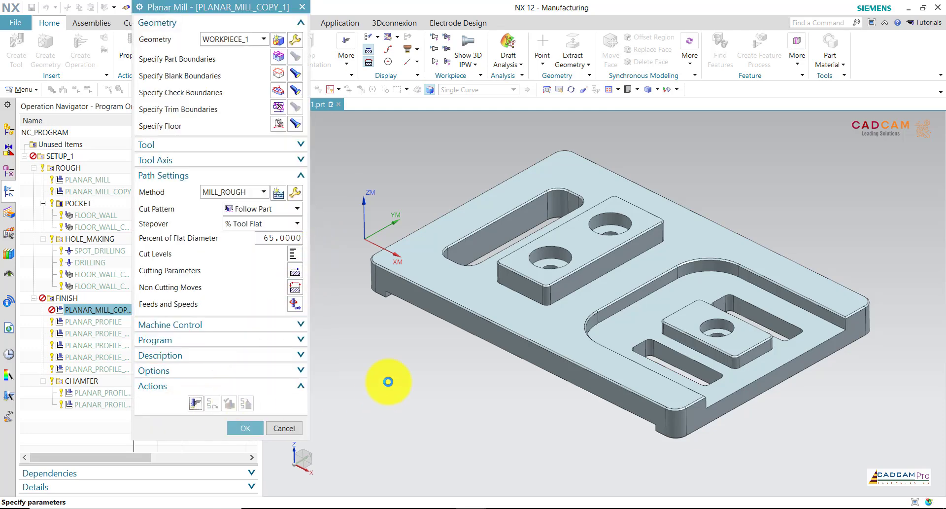
Try a 75% flat-diameter stepover, revert to 65%, regenerate and accept PLANAR_MILL_COPY_1
{"action": "middle_click", "coordinate": [394, 378]}
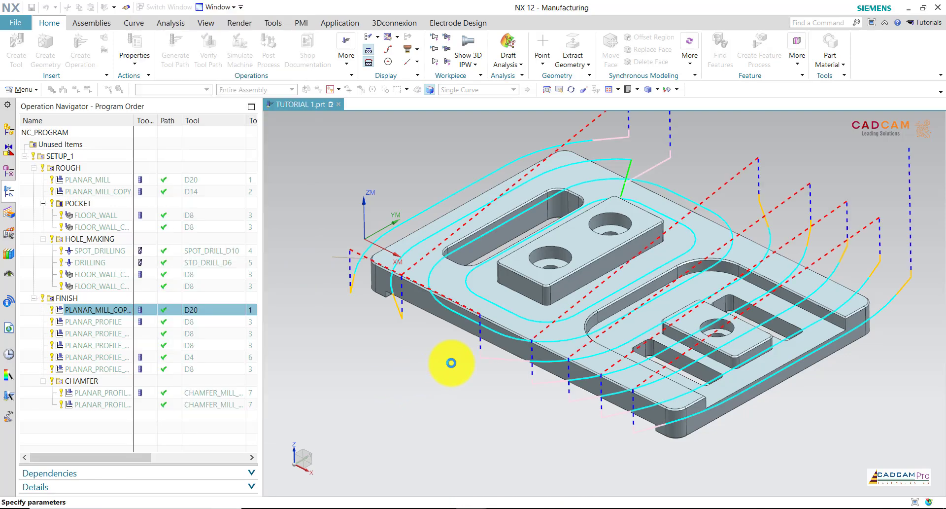
{"action": "mouse_move", "coordinate": [450, 364]}
{"action": "middle_mouse_down"}
{"action": "mouse_move", "coordinate": [433, 417]}
{"action": "mouse_move", "coordinate": [428, 354]}
{"action": "mouse_move", "coordinate": [440, 368]}
{"action": "middle_mouse_up"}
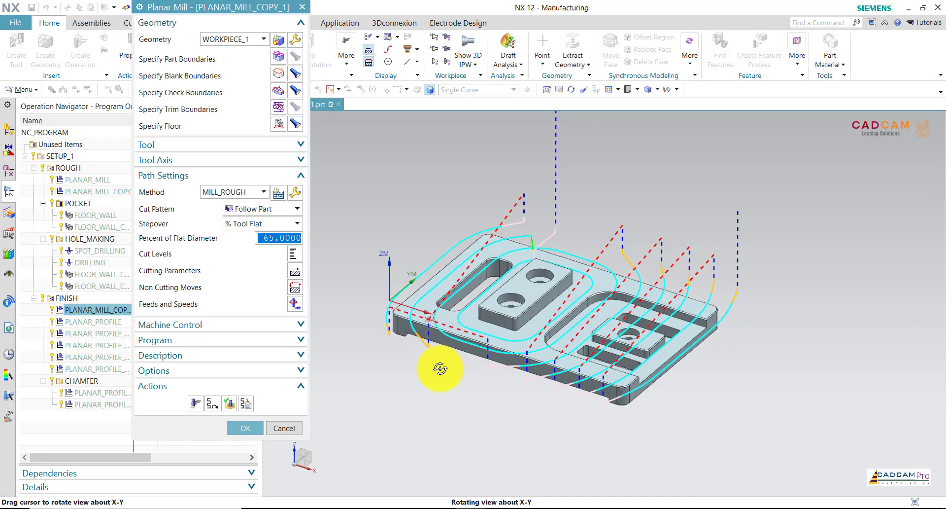
{"action": "left_click", "coordinate": [280, 242]}
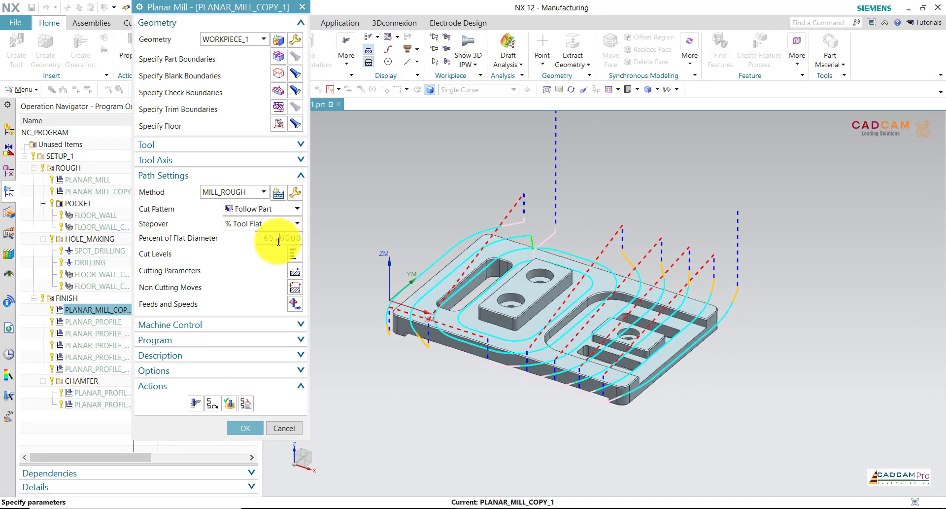
{"action": "type", "text": "75"}
{"action": "left_click", "coordinate": [209, 402]}
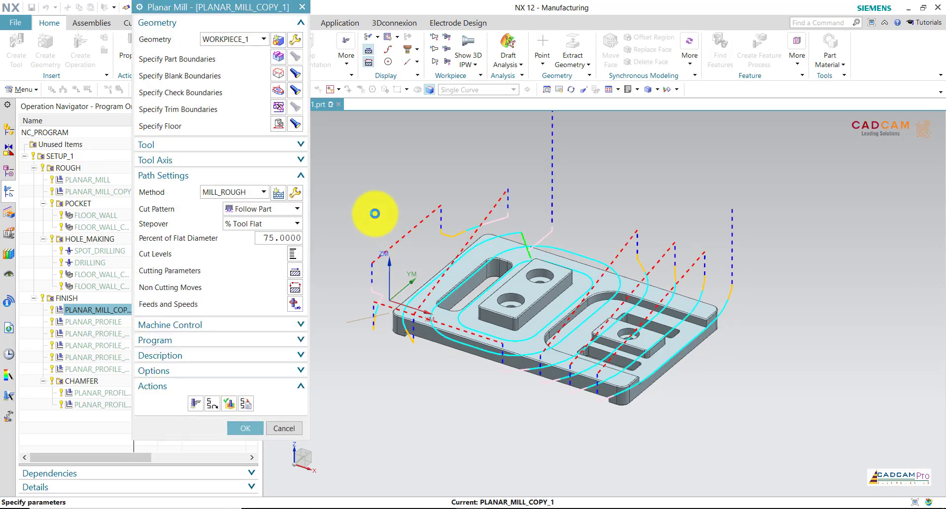
{"action": "left_click", "coordinate": [276, 240]}
{"action": "type", "text": "65"}
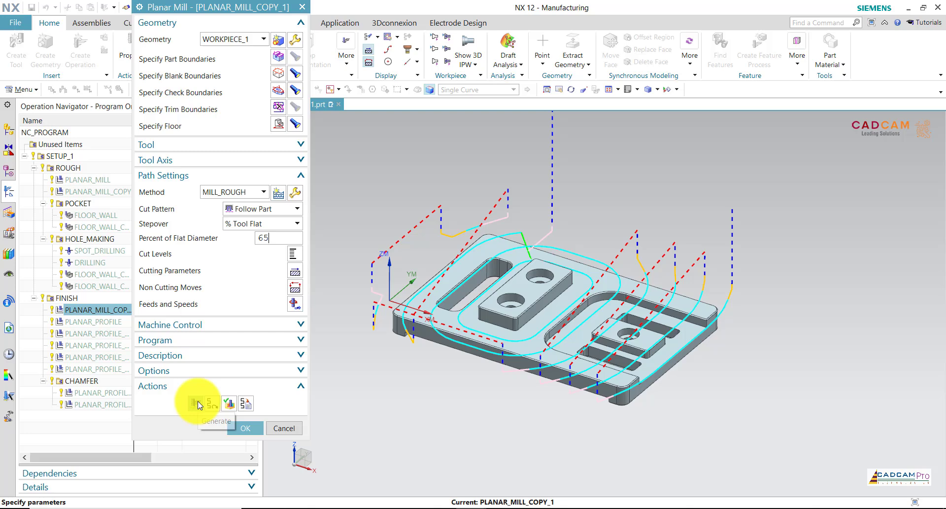
{"action": "left_click", "coordinate": [196, 402]}
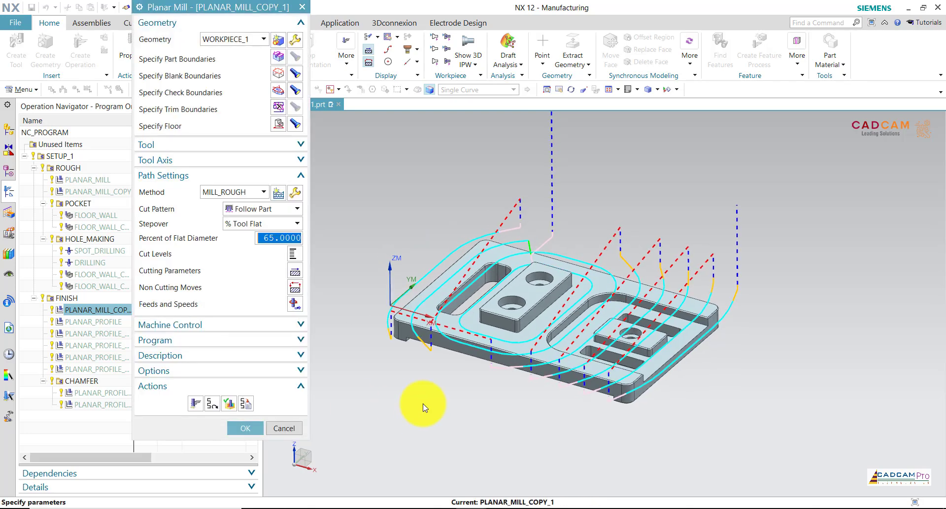
{"action": "left_click", "coordinate": [250, 425]}
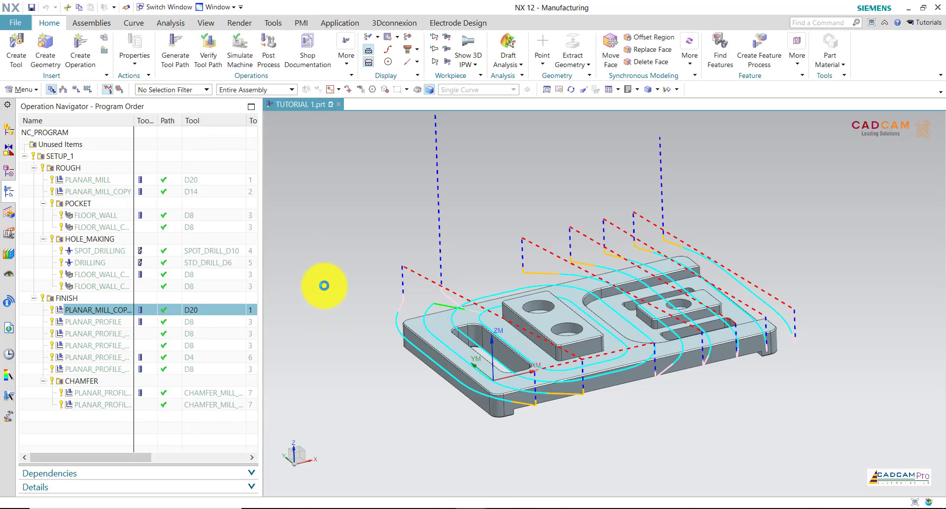
{"action": "left_click", "coordinate": [88, 323]}
Preview the remaining profile operations' toolpaths, then return the part to a standard trimetric view
{"action": "left_click", "coordinate": [90, 334]}
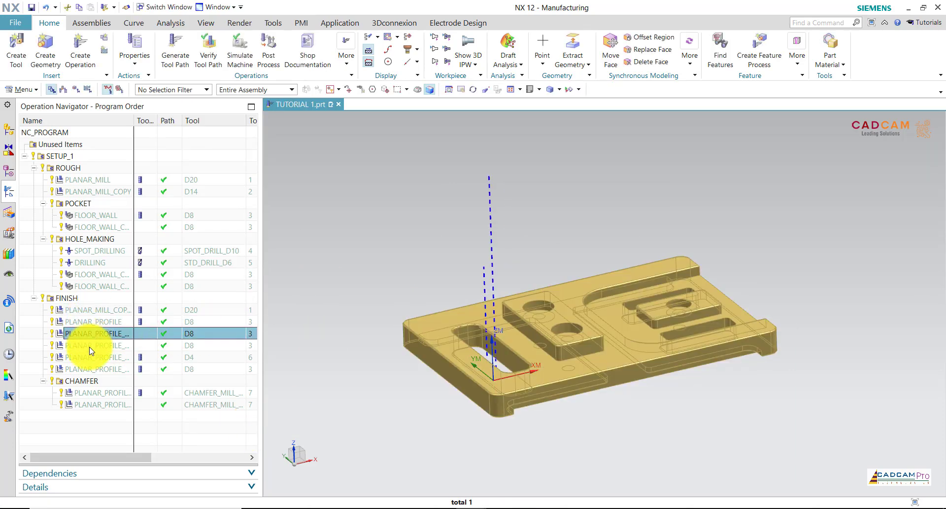
{"action": "left_click", "coordinate": [88, 345]}
{"action": "left_click", "coordinate": [91, 363]}
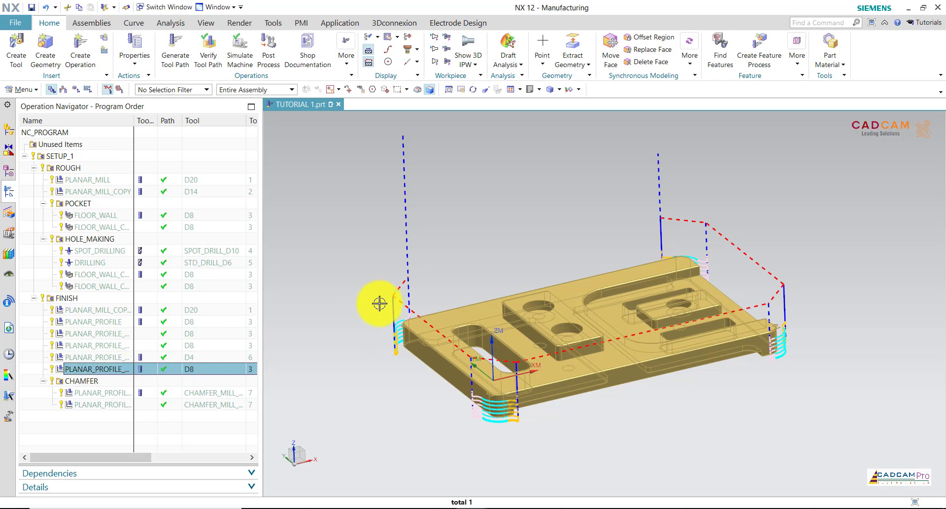
{"action": "left_click", "coordinate": [370, 252]}
{"action": "key", "text": "Home"}
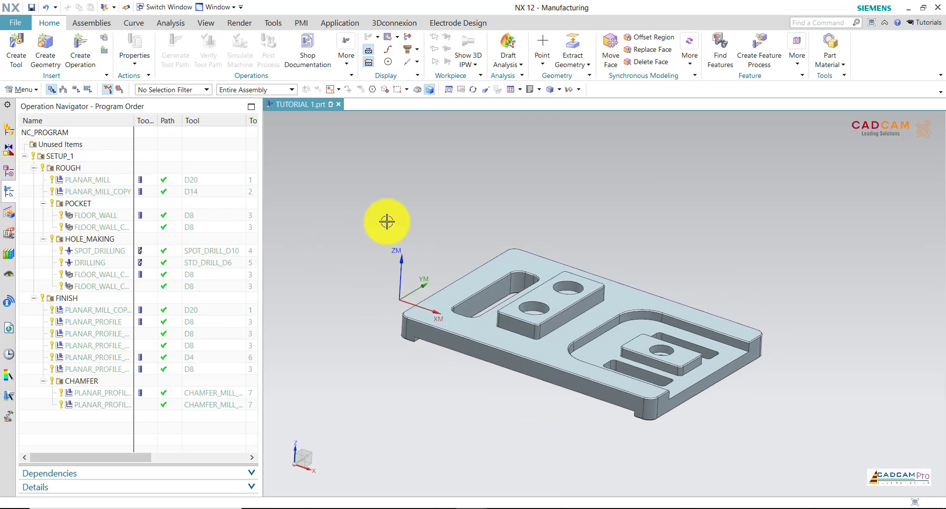
{"action": "middle_click_drag", "start_coordinate": [387, 221], "coordinate": [472, 231]}
{"action": "scroll", "coordinate": [515, 383], "scroll_direction": "up", "scroll_amount": 2}
{"action": "scroll", "coordinate": [472, 230], "scroll_direction": "up", "scroll_amount": 2}
{"action": "key", "text": "Home"}
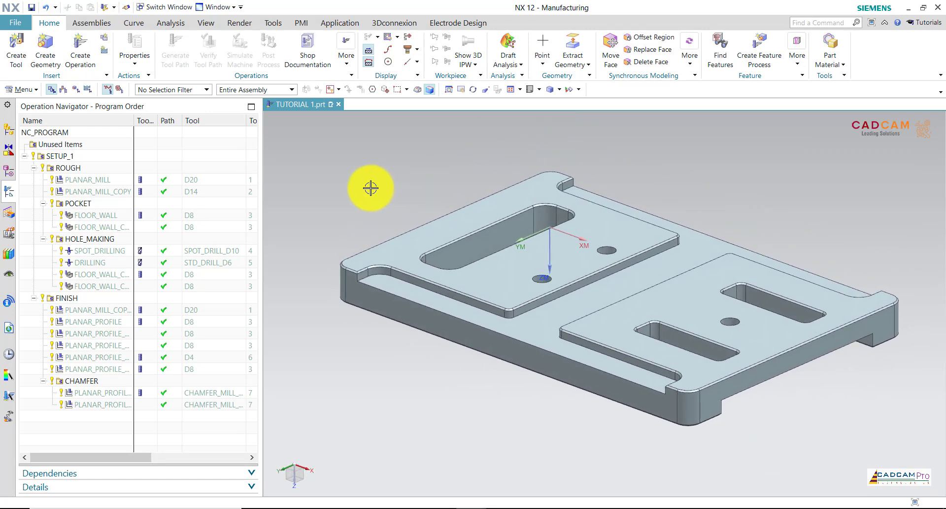
Show the Geometry View and collapse WORKPIECE_1, leaving G54_1 under Unused Items
{"action": "left_click", "coordinate": [77, 90]}
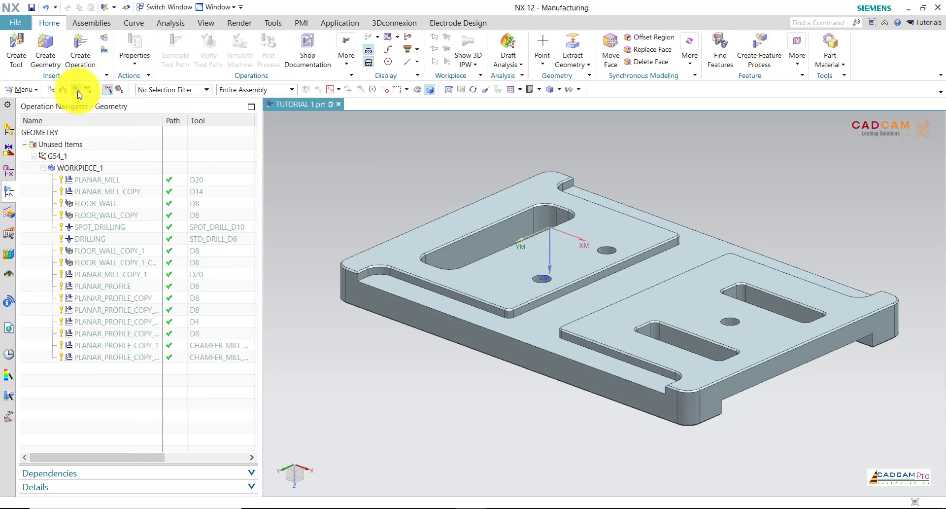
{"action": "left_click", "coordinate": [43, 170]}
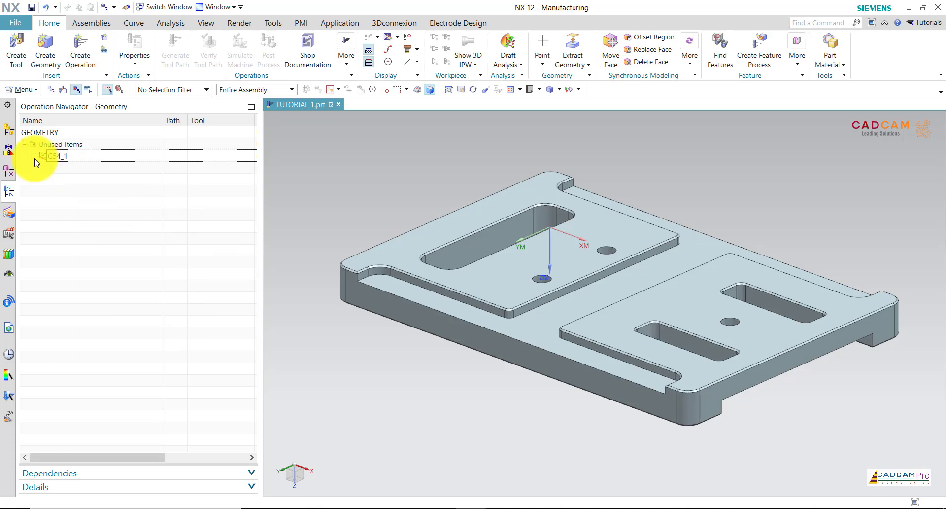
{"action": "left_click", "coordinate": [47, 146]}
Insert an MCS geometry group named G54_2 under Unused Items
{"action": "right_click", "coordinate": [47, 148]}
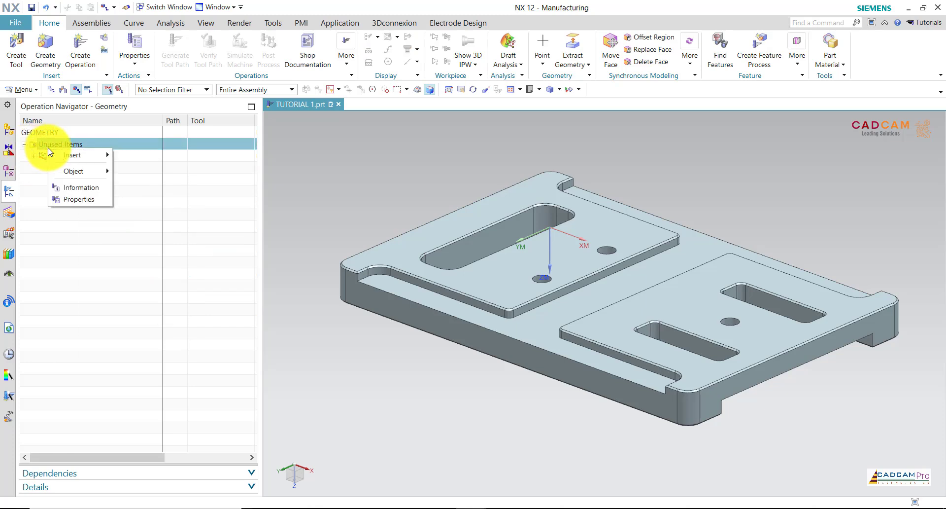
{"action": "mouse_move", "coordinate": [72, 156]}
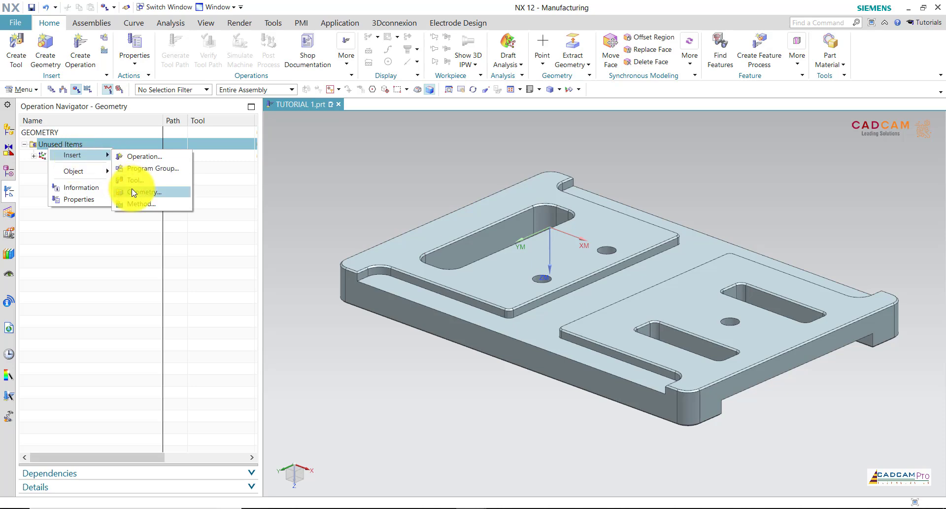
{"action": "left_click", "coordinate": [141, 191]}
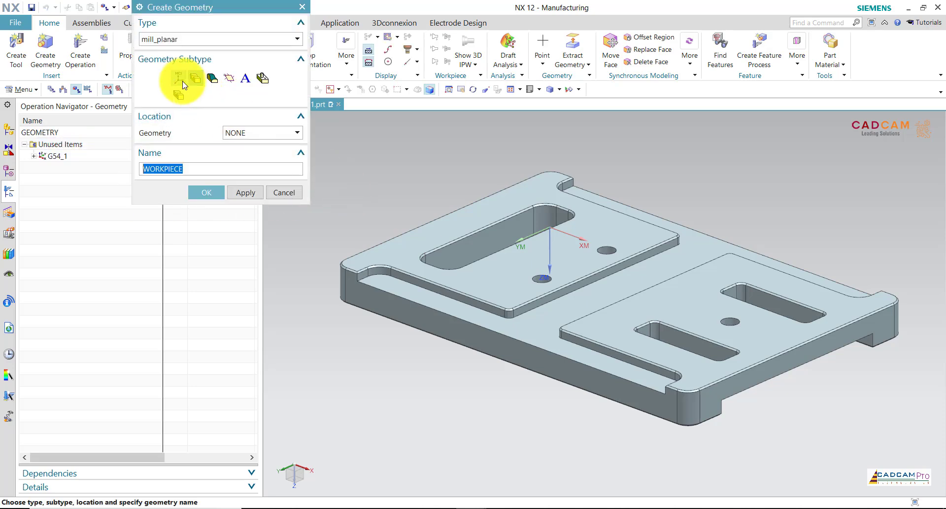
{"action": "left_click", "coordinate": [178, 77]}
{"action": "type", "text": "G54_2"}
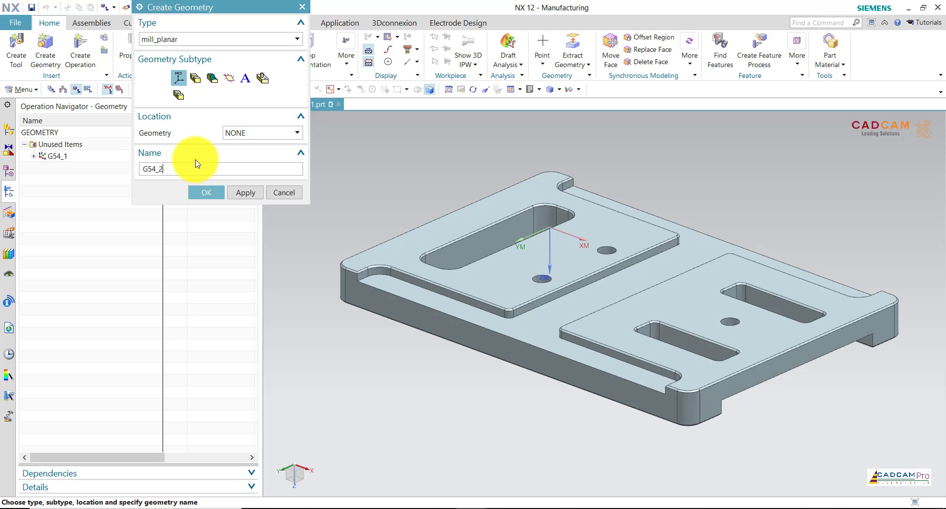
{"action": "left_click", "coordinate": [206, 192]}
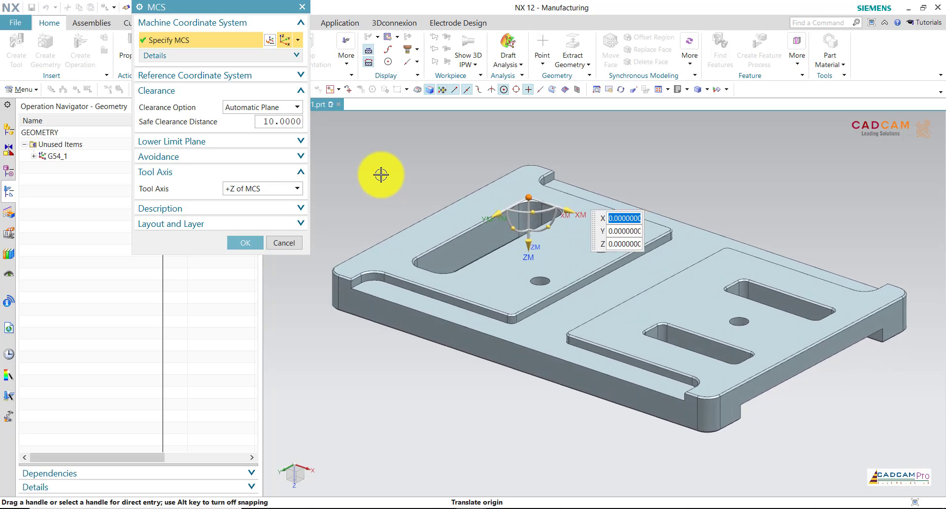
{"action": "middle_click_drag", "start_coordinate": [381, 174], "coordinate": [410, 197]}
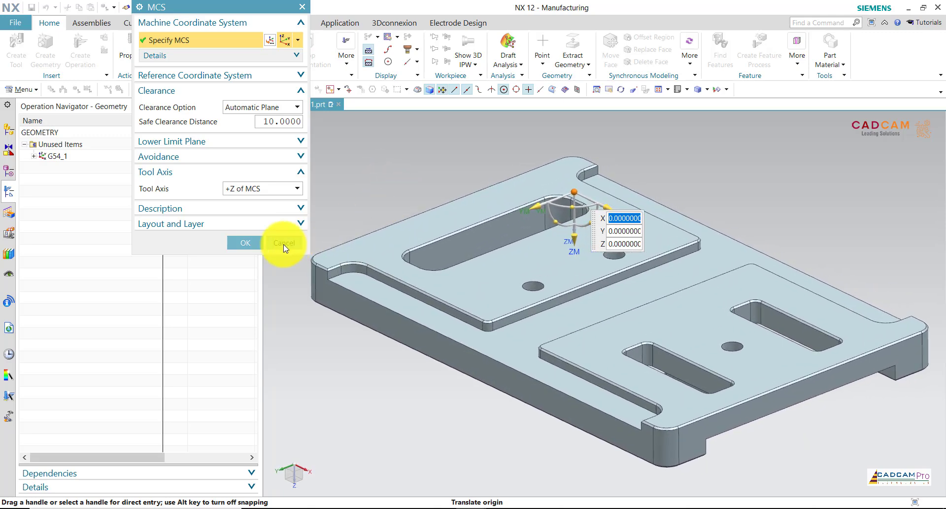
{"action": "left_click", "coordinate": [249, 244]}
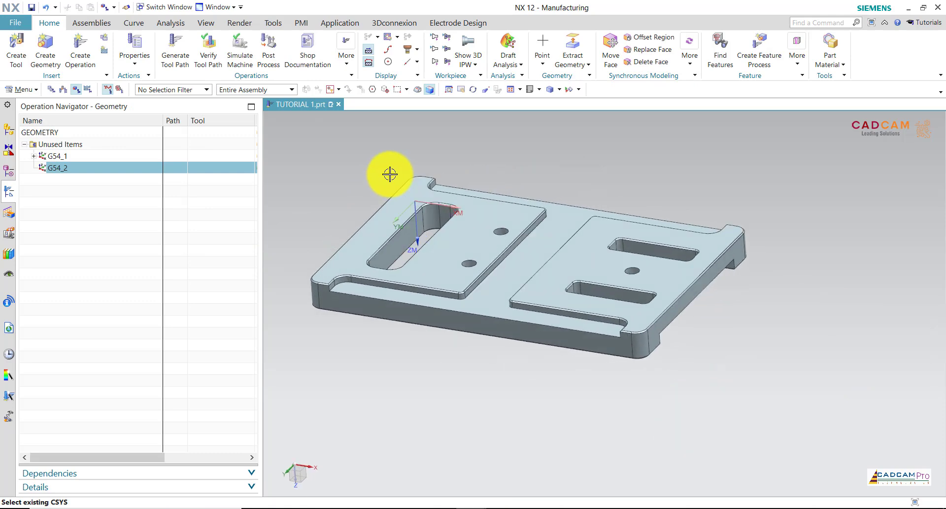
{"action": "middle_click_drag", "start_coordinate": [385, 175], "coordinate": [338, 136]}
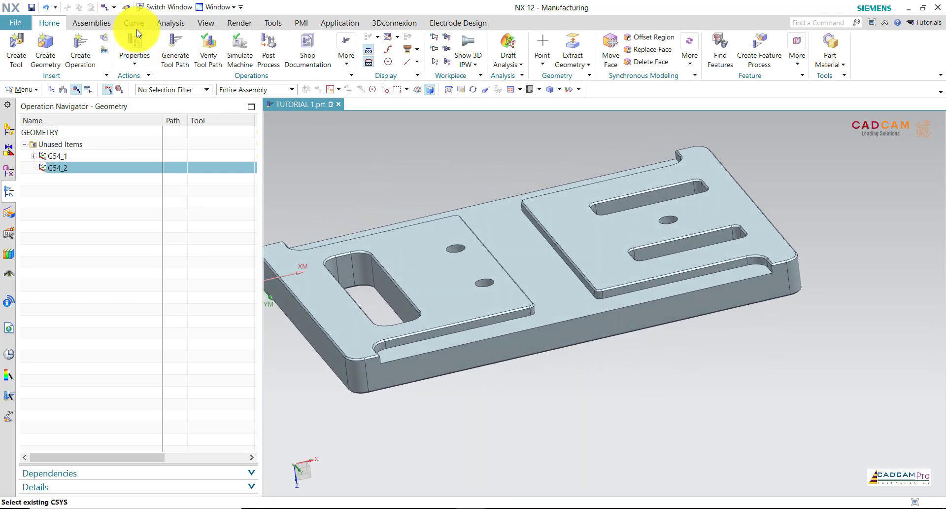
Draw a 21 mm line from the chamfer edge midpoint to the opposite raised edge's midpoint
{"action": "left_click", "coordinate": [134, 23]}
{"action": "left_click", "coordinate": [84, 49]}
{"action": "scroll", "coordinate": [495, 190], "scroll_direction": "up", "scroll_amount": 2}
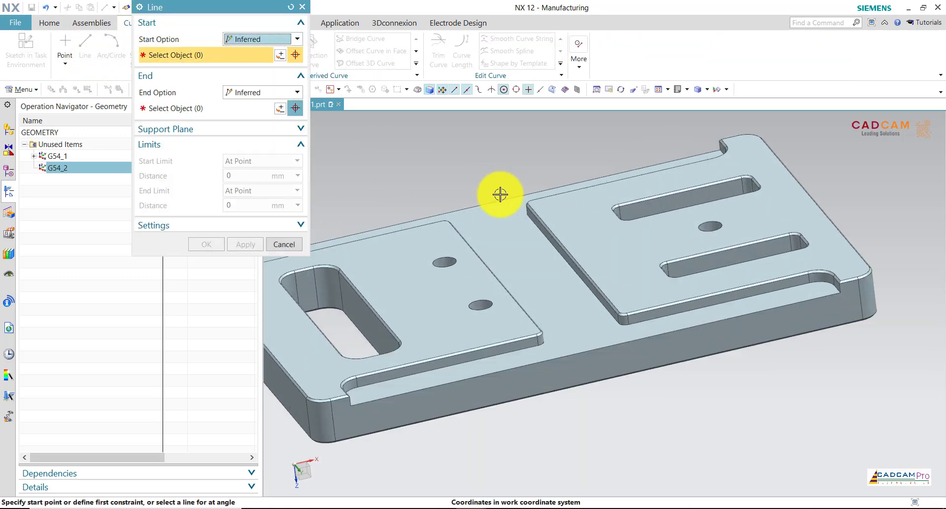
{"action": "scroll", "coordinate": [500, 195], "scroll_direction": "up", "scroll_amount": 1}
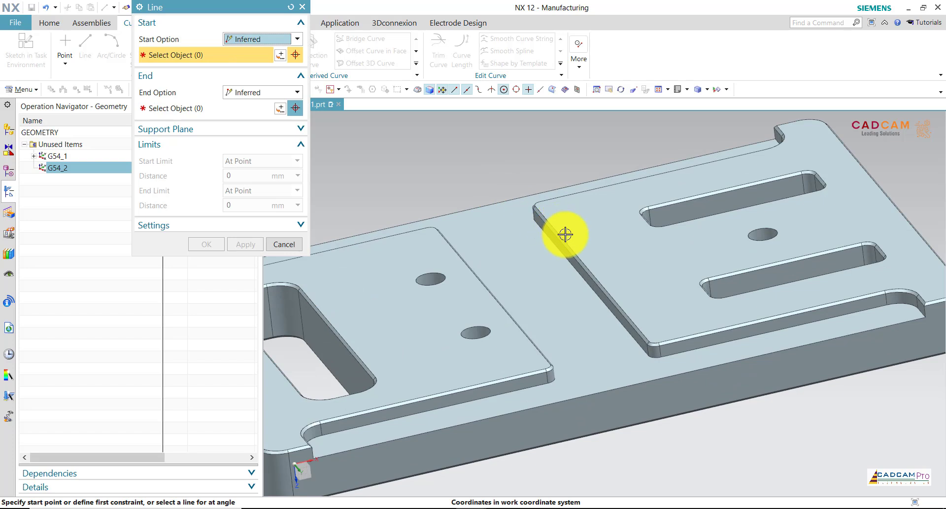
{"action": "left_click", "coordinate": [593, 271]}
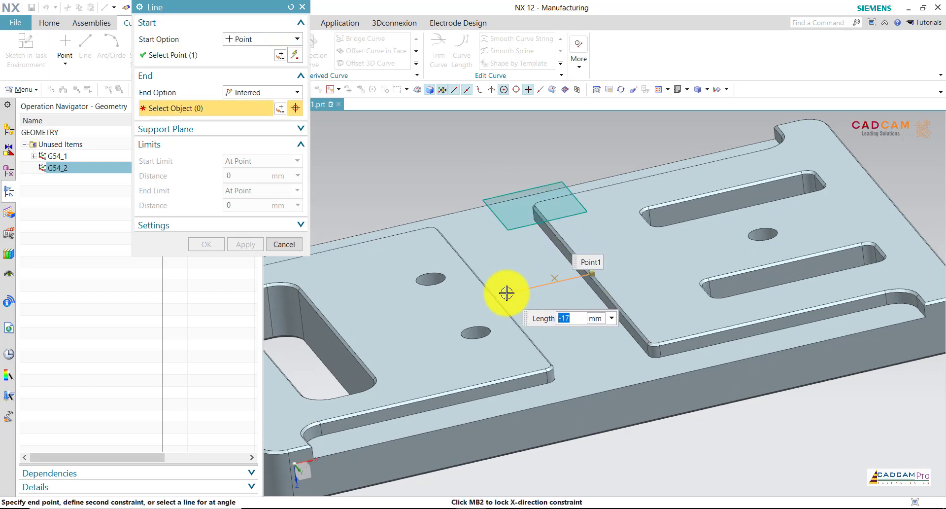
{"action": "middle_click_drag", "start_coordinate": [495, 298], "coordinate": [507, 279]}
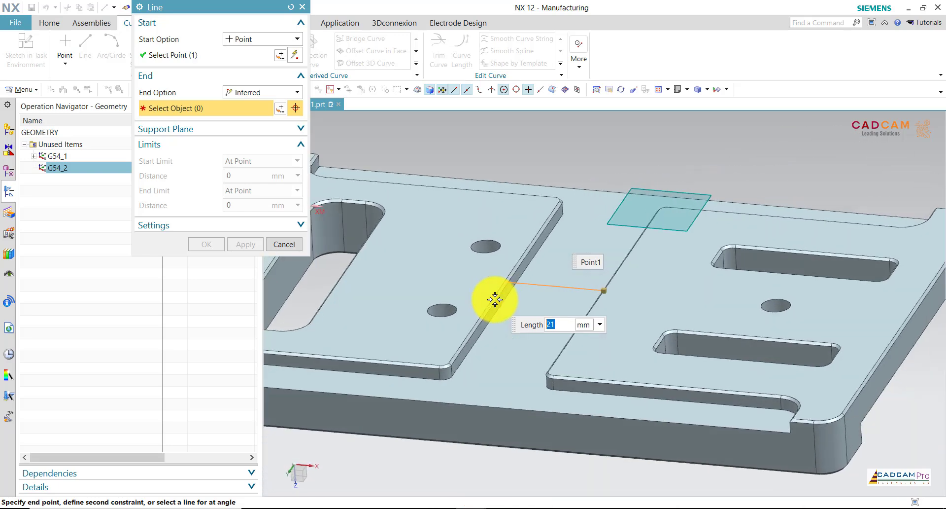
{"action": "left_click", "coordinate": [505, 279]}
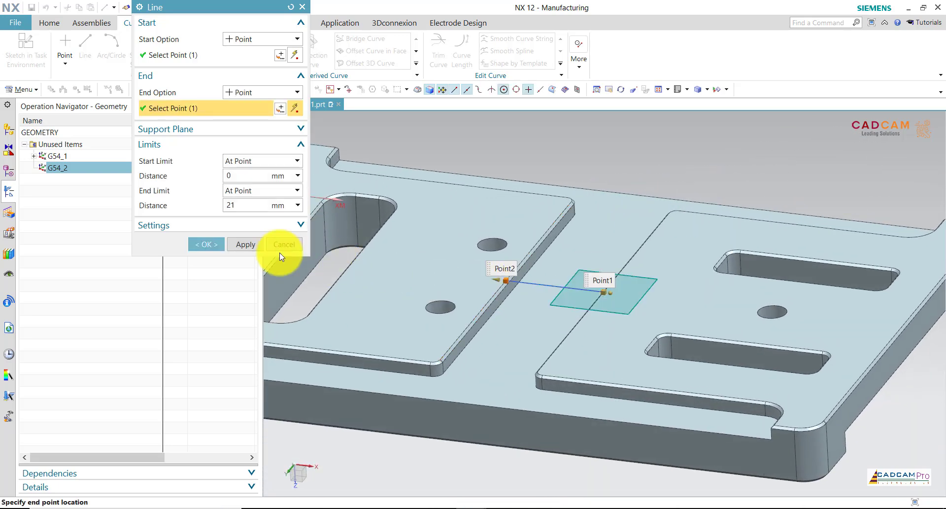
{"action": "left_click", "coordinate": [211, 245]}
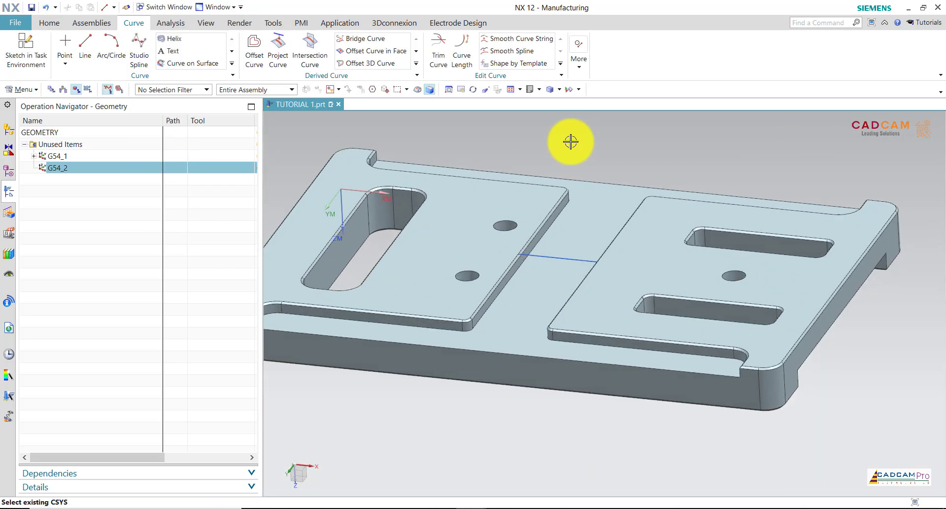
{"action": "middle_click_drag", "start_coordinate": [570, 141], "coordinate": [456, 152]}
Place G54_2 at the line midpoint (X 75, Y 50, Z -12), flipped 180° about XC
{"action": "right_click", "coordinate": [48, 167]}
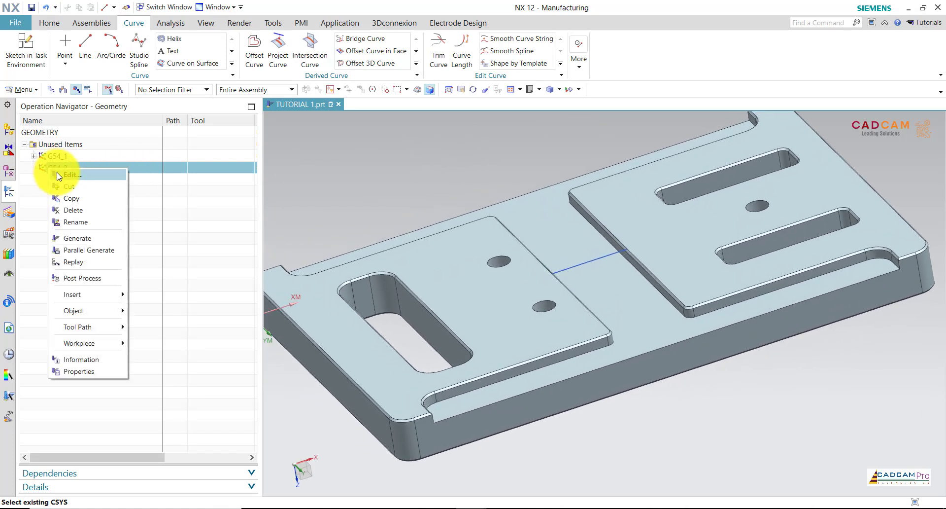
{"action": "left_click", "coordinate": [134, 178]}
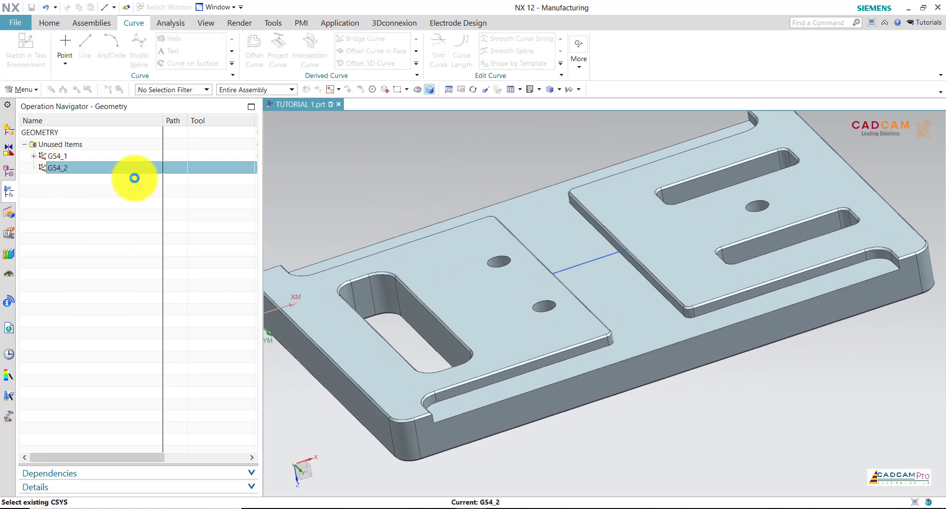
{"action": "left_click", "coordinate": [590, 261]}
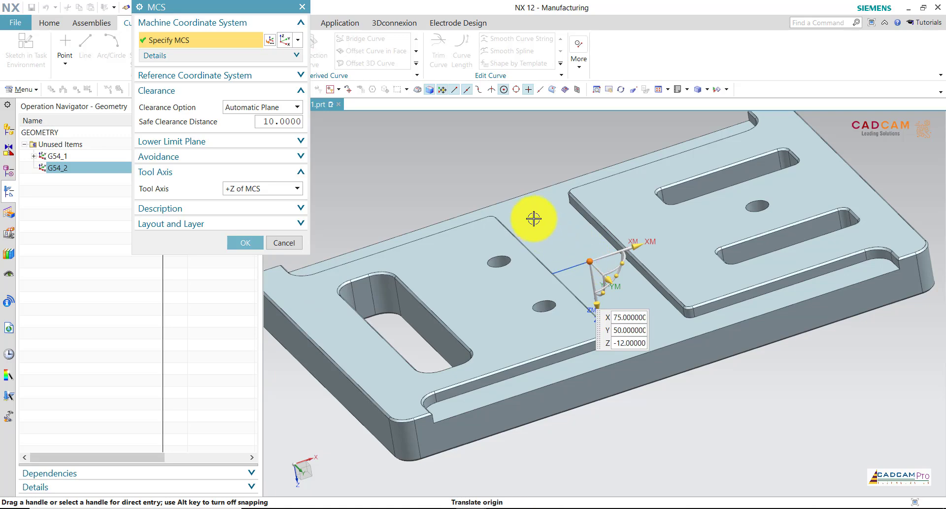
{"action": "mouse_move", "coordinate": [534, 218]}
{"action": "middle_mouse_down"}
{"action": "mouse_move", "coordinate": [546, 218]}
{"action": "mouse_move", "coordinate": [565, 261]}
{"action": "middle_mouse_up"}
{"action": "mouse_move", "coordinate": [573, 281]}
{"action": "left_mouse_down"}
{"action": "mouse_move", "coordinate": [548, 186]}
{"action": "mouse_move", "coordinate": [523, 160]}
{"action": "left_mouse_up"}
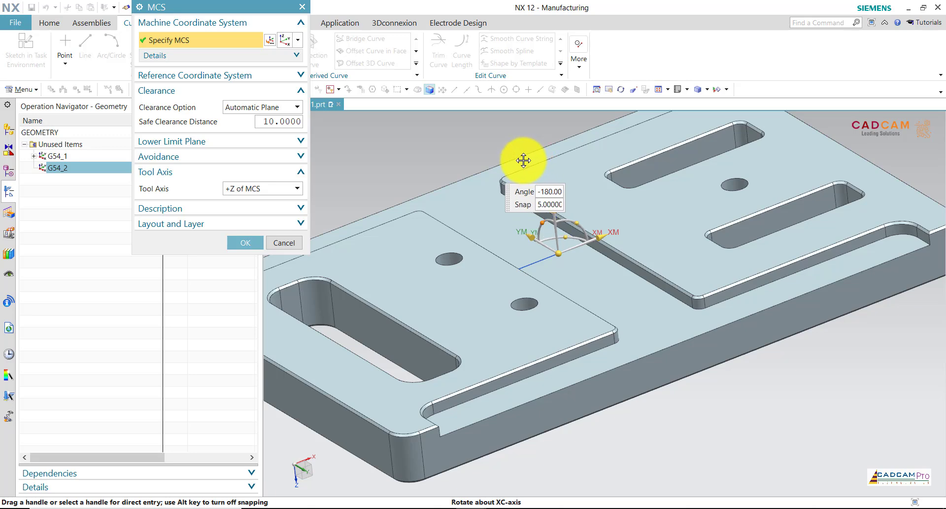
{"action": "key", "text": "Home"}
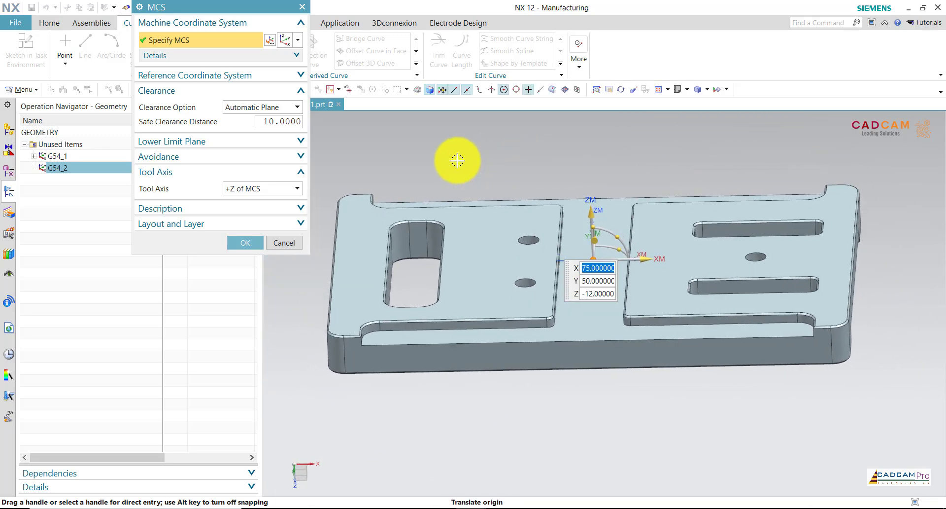
{"action": "key", "text": "ctrl+alt+f"}
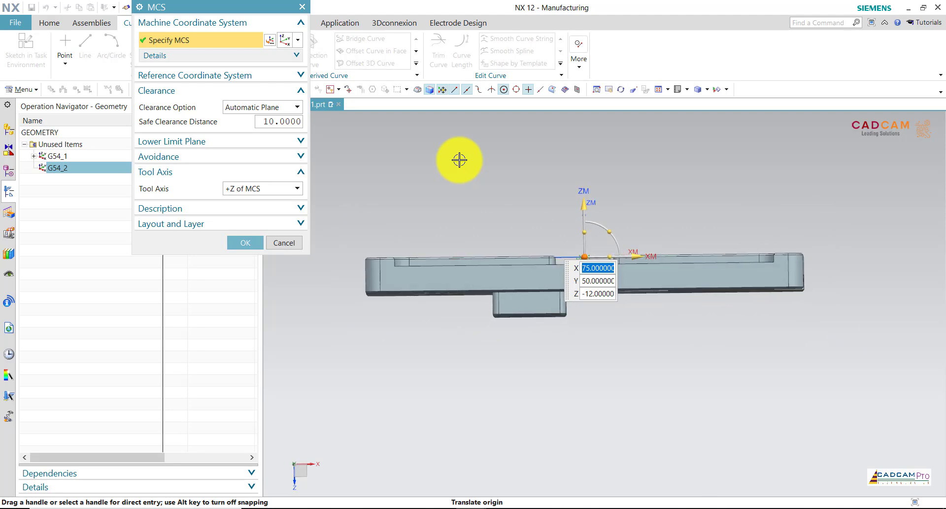
{"action": "key", "text": "Home"}
{"action": "left_click", "coordinate": [272, 242]}
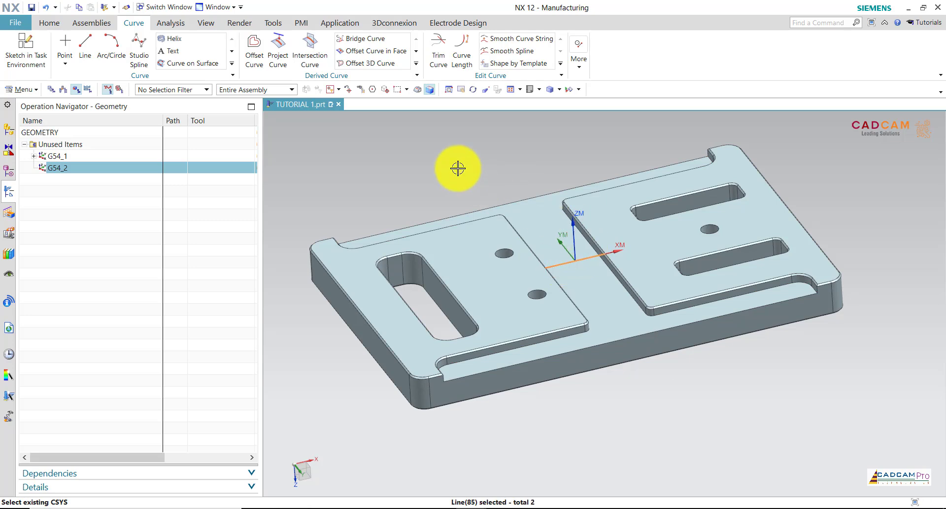
{"action": "key", "text": "Escape"}
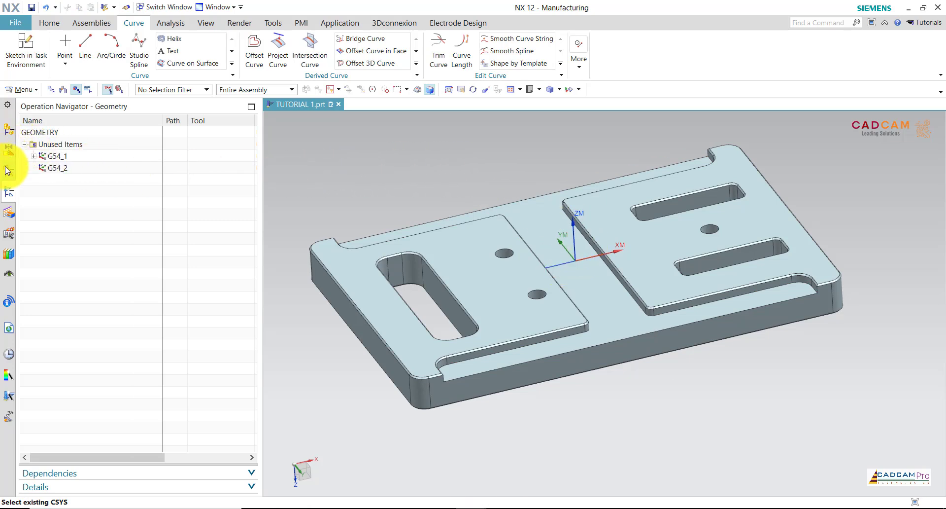
Hide the Line (85) helper feature from the Part Navigator
{"action": "left_click", "coordinate": [7, 170]}
{"action": "left_click", "coordinate": [85, 323]}
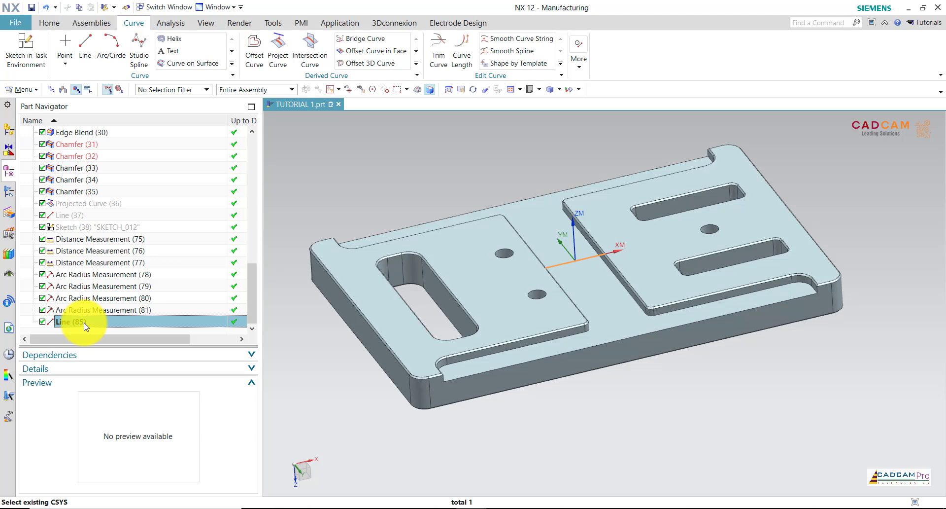
{"action": "right_click", "coordinate": [84, 325]}
{"action": "left_click", "coordinate": [111, 333]}
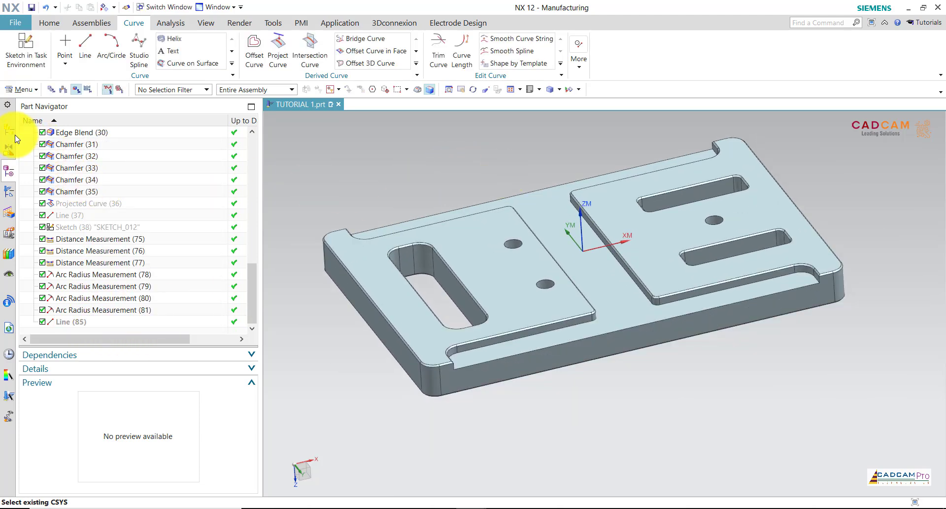
Show the translucent STOCK component around the part, then reselect the G54_2 group
{"action": "left_click", "coordinate": [10, 131]}
{"action": "left_click", "coordinate": [9, 190]}
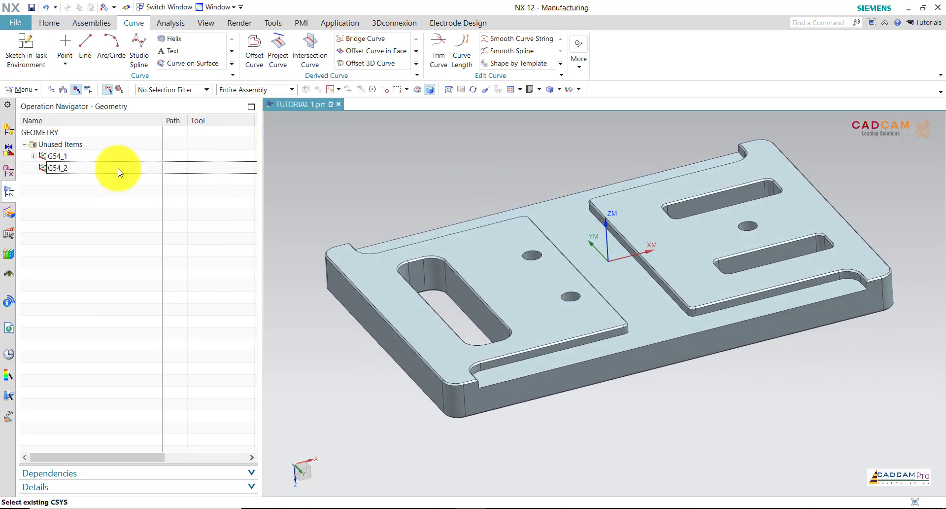
{"action": "left_click", "coordinate": [10, 130]}
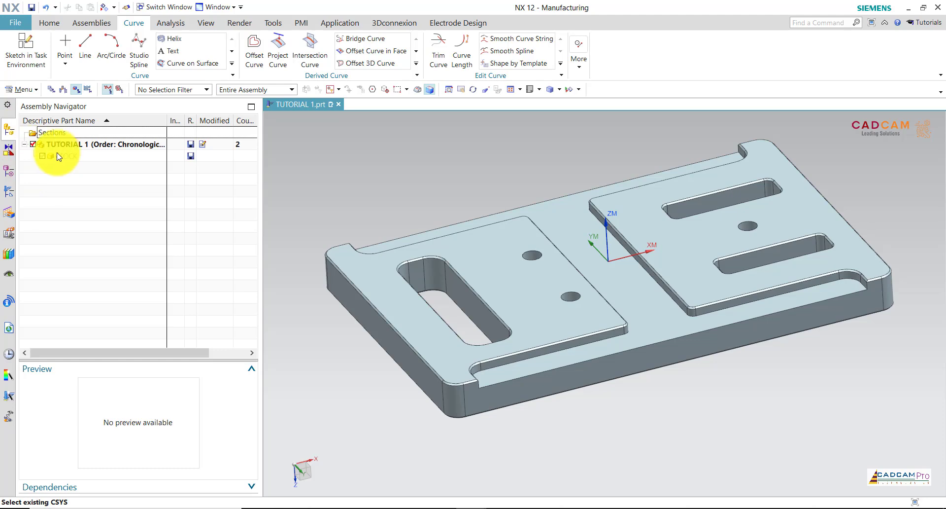
{"action": "left_click", "coordinate": [62, 157]}
{"action": "right_click", "coordinate": [75, 159]}
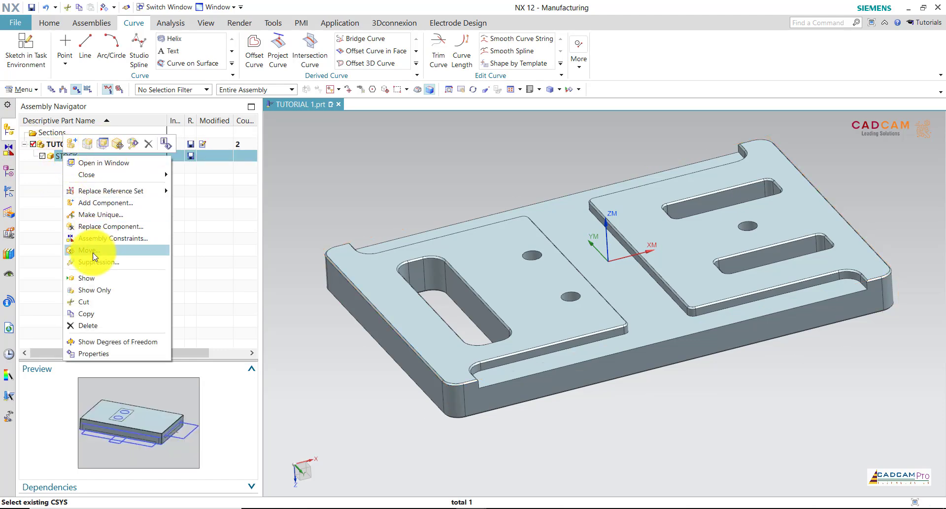
{"action": "left_click", "coordinate": [83, 278]}
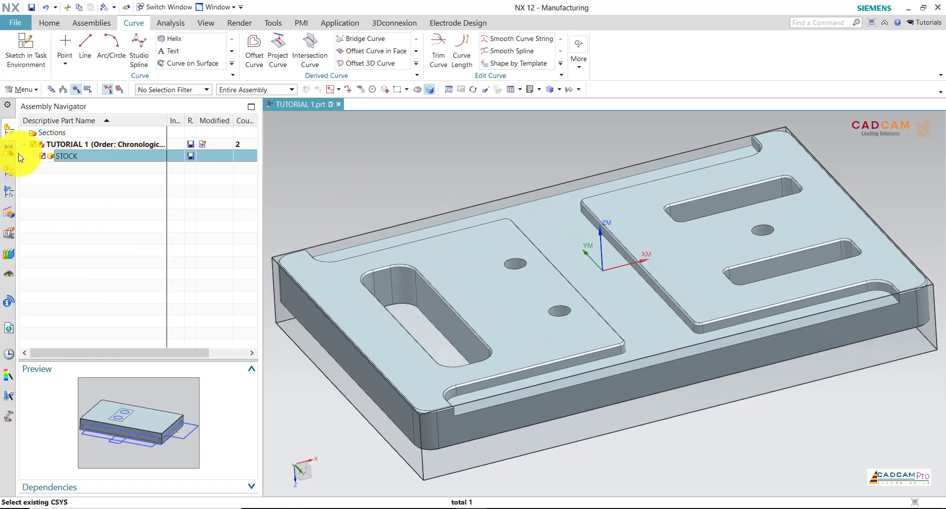
{"action": "left_click", "coordinate": [9, 191]}
{"action": "left_click", "coordinate": [62, 168]}
Create a WORKPIECE_2 workpiece geometry group under G54_2
{"action": "right_click", "coordinate": [62, 168]}
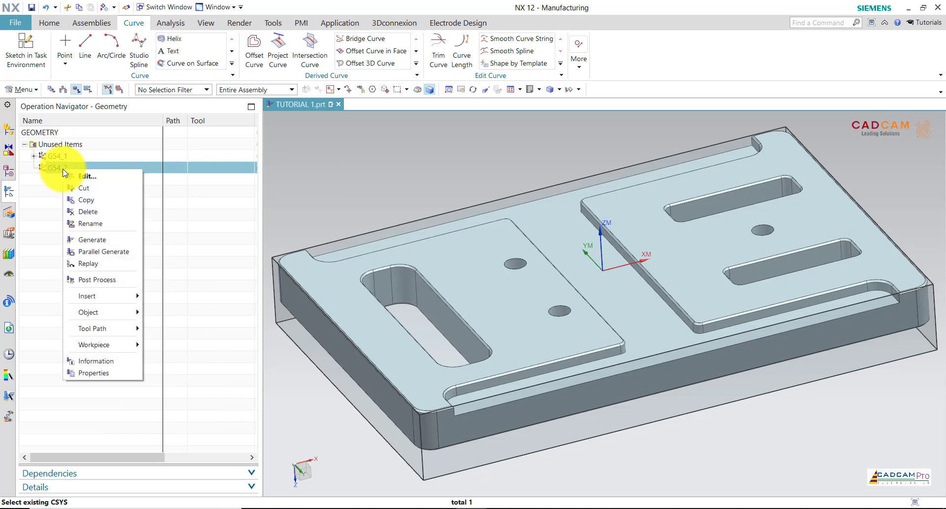
{"action": "mouse_move", "coordinate": [87, 295]}
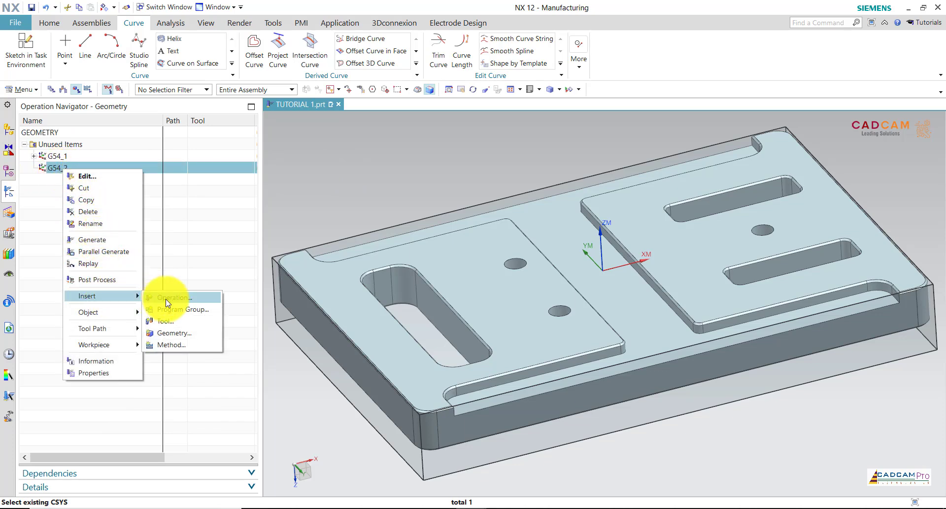
{"action": "left_click", "coordinate": [172, 334]}
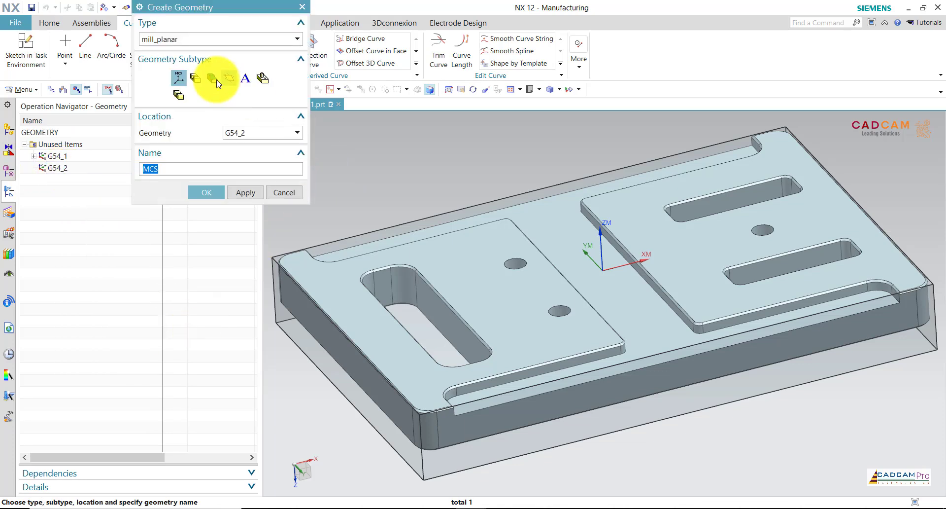
{"action": "left_click", "coordinate": [195, 81]}
{"action": "left_click", "coordinate": [202, 169]}
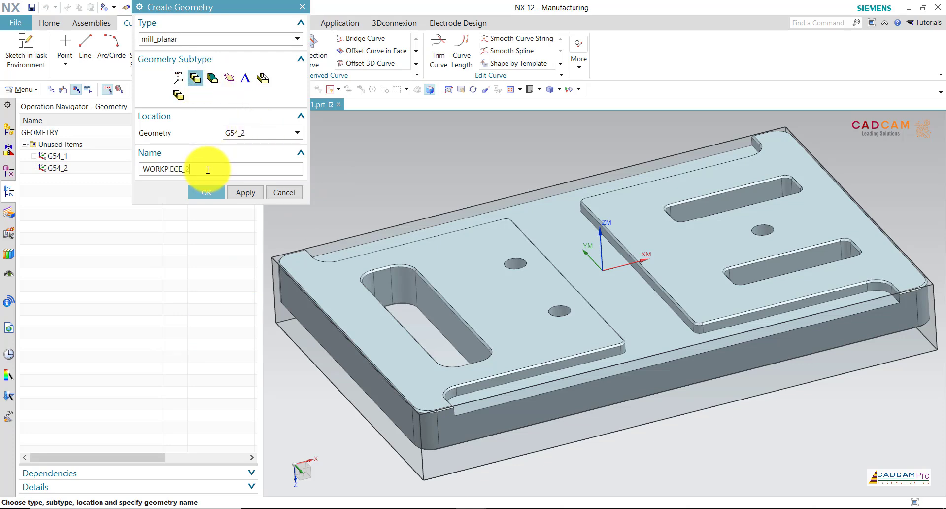
{"action": "left_click", "coordinate": [215, 193]}
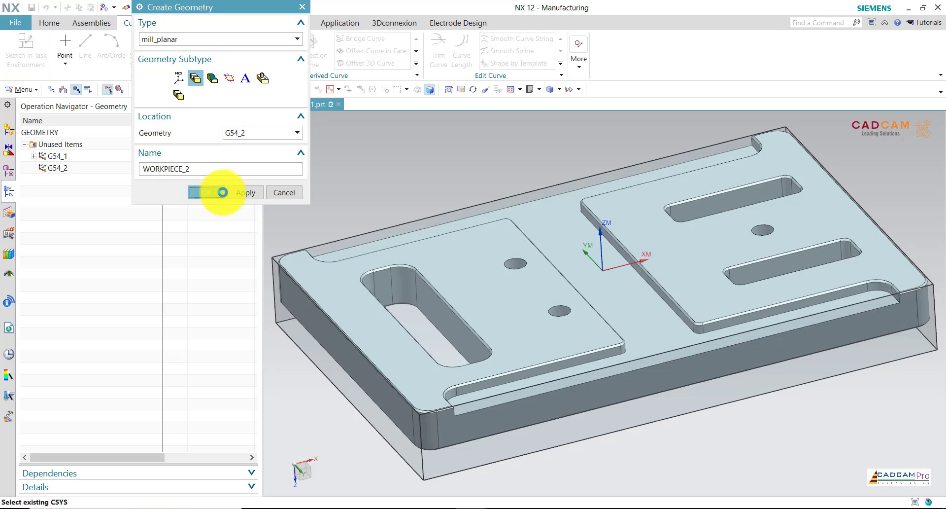
Set the machined plate as part and the STOCK block as blank, then hide the stock body
{"action": "left_click", "coordinate": [282, 46]}
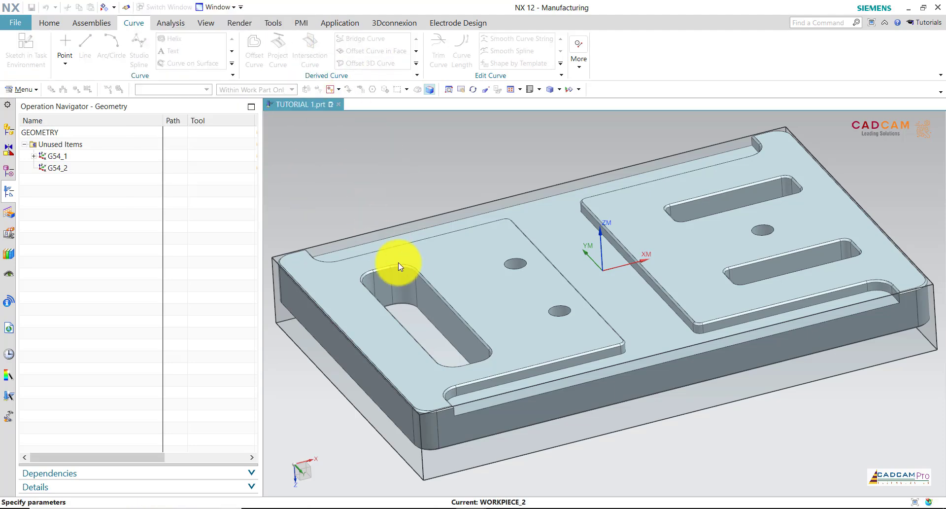
{"action": "left_click", "coordinate": [408, 273]}
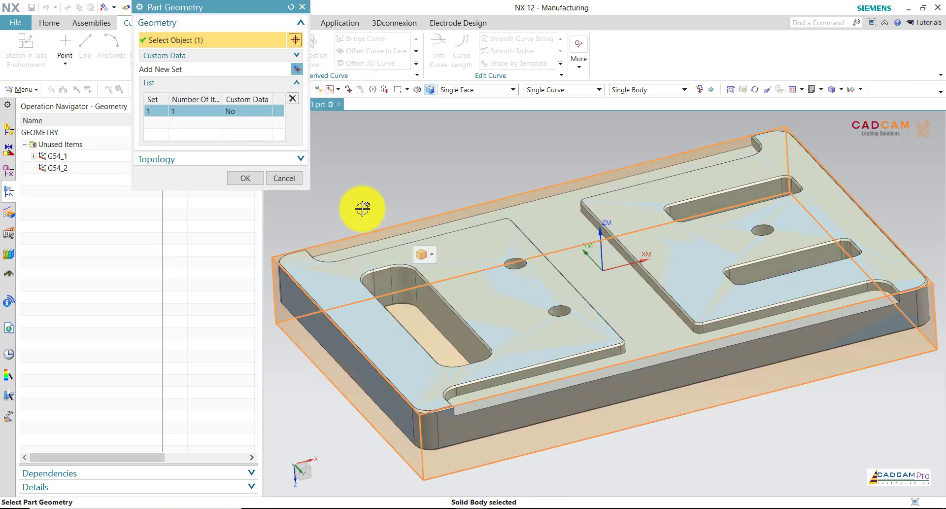
{"action": "left_click", "coordinate": [293, 98]}
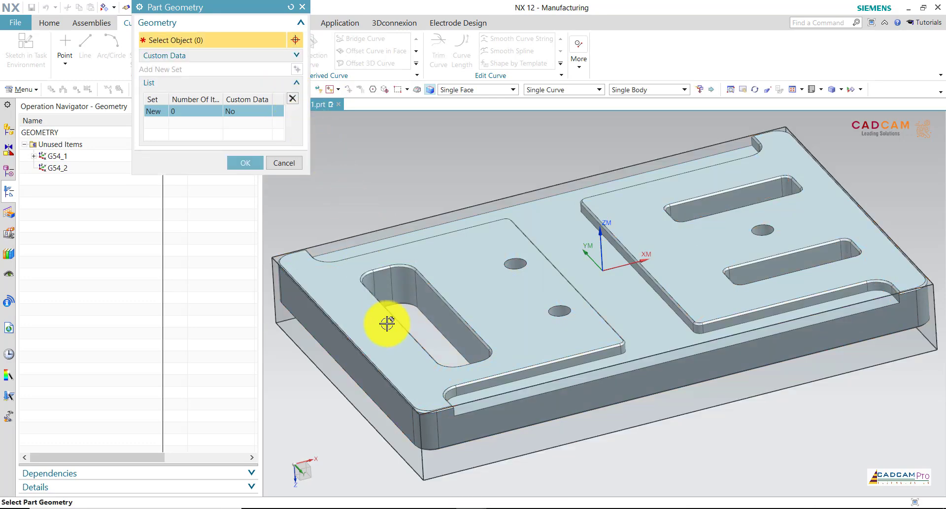
{"action": "left_click", "coordinate": [425, 402]}
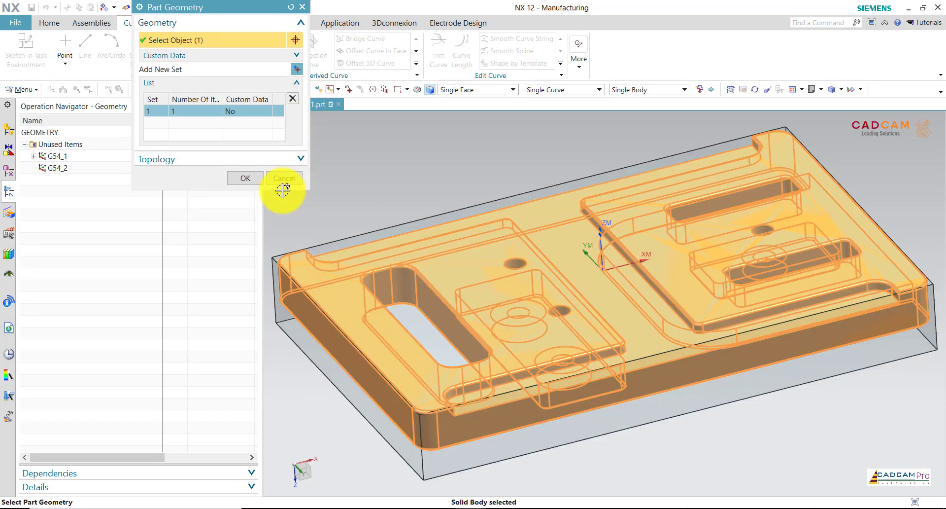
{"action": "left_click", "coordinate": [251, 175]}
{"action": "left_click", "coordinate": [278, 57]}
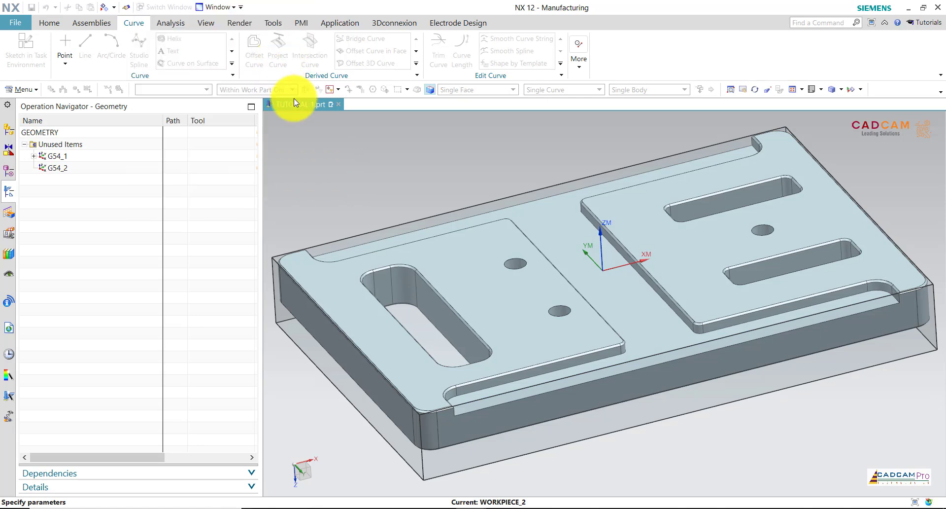
{"action": "left_click", "coordinate": [334, 243]}
{"action": "left_click", "coordinate": [259, 237]}
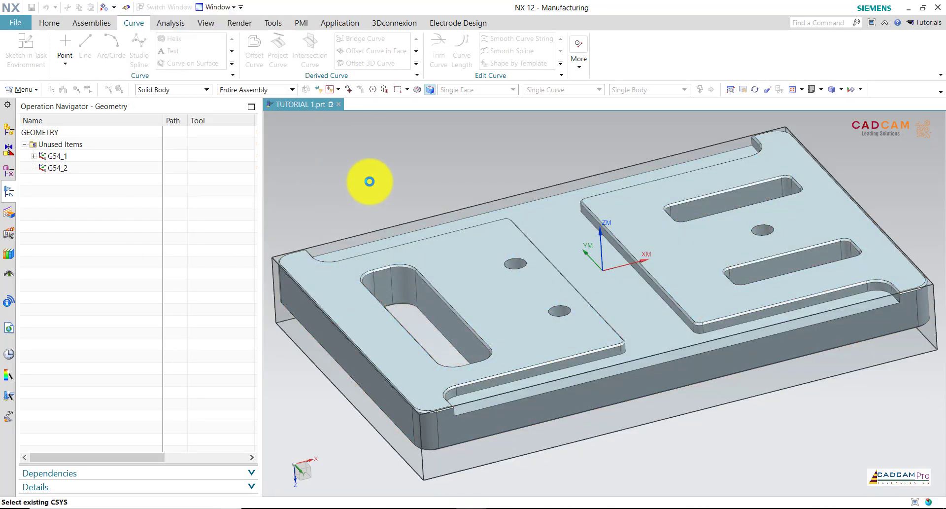
{"action": "left_click", "coordinate": [259, 201]}
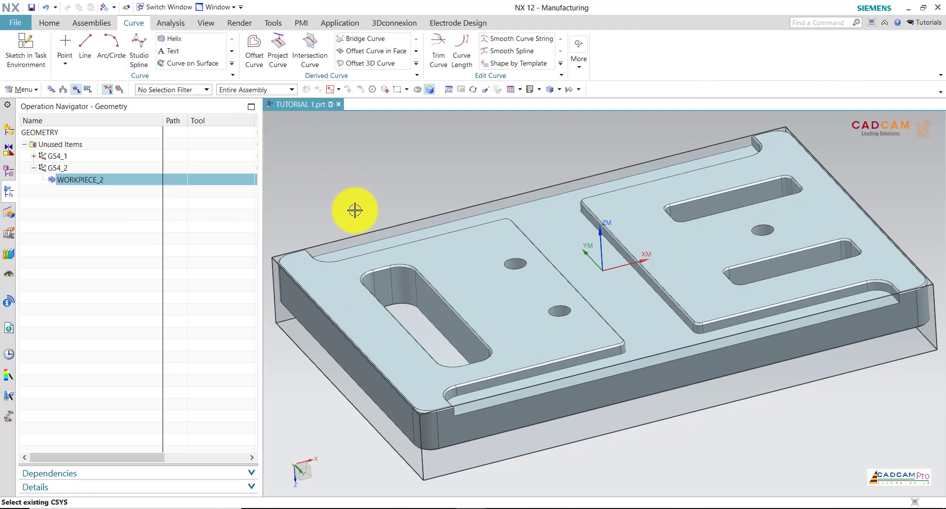
{"action": "left_click", "coordinate": [368, 232]}
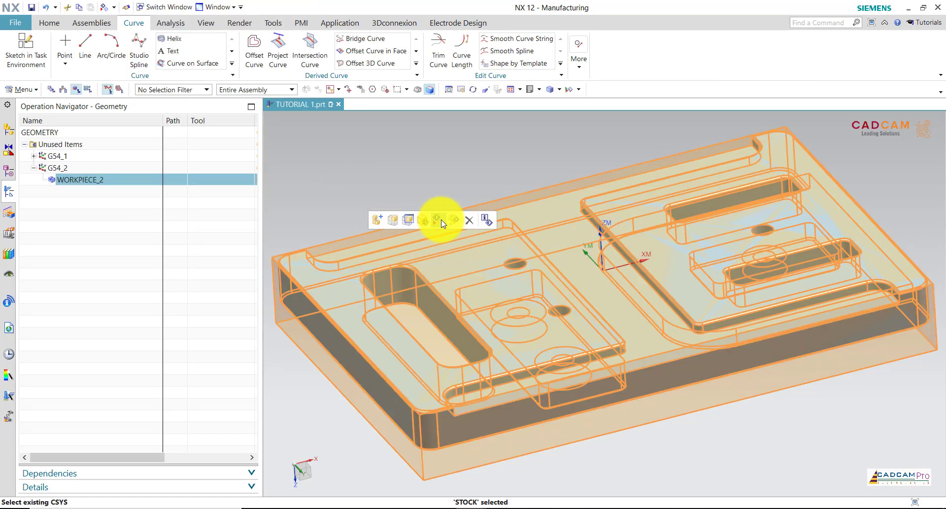
{"action": "left_click", "coordinate": [430, 219]}
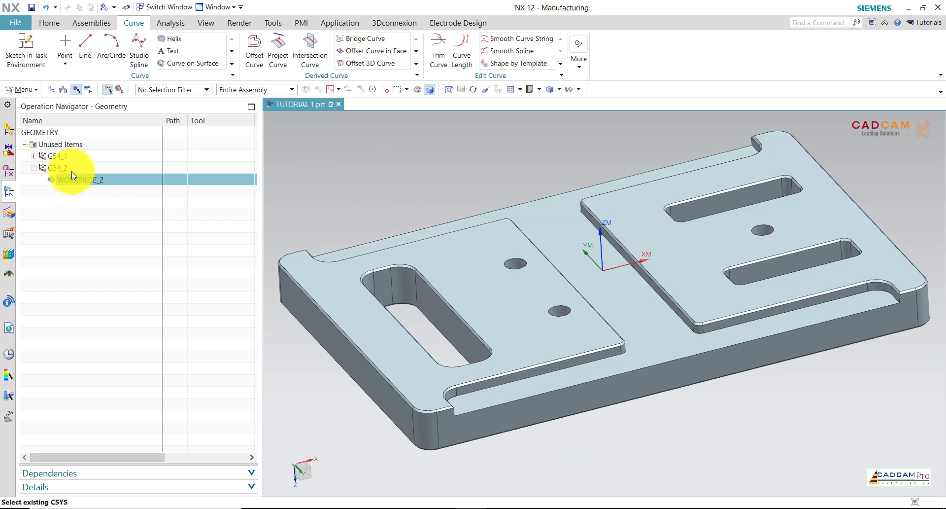
In Program Order View, create a new SETUP_2 program group with default settings
{"action": "left_click", "coordinate": [51, 89]}
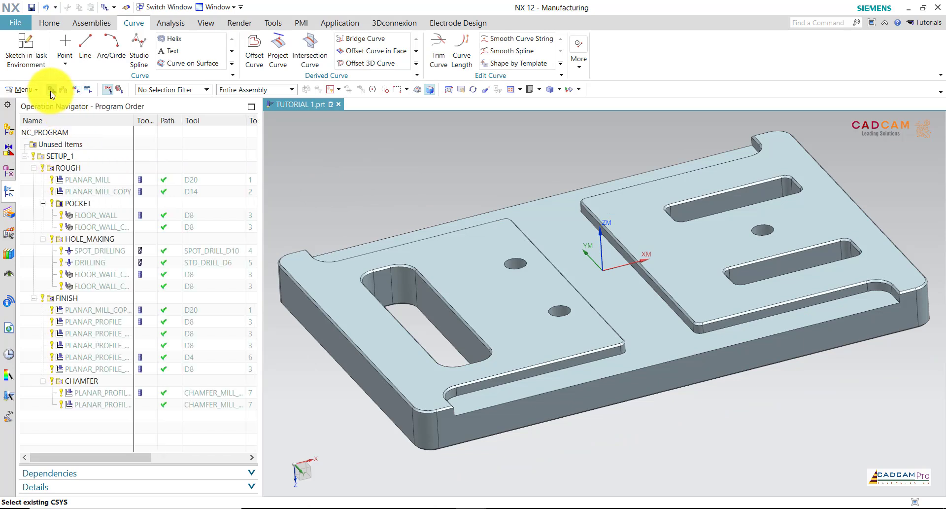
{"action": "right_click", "coordinate": [59, 143]}
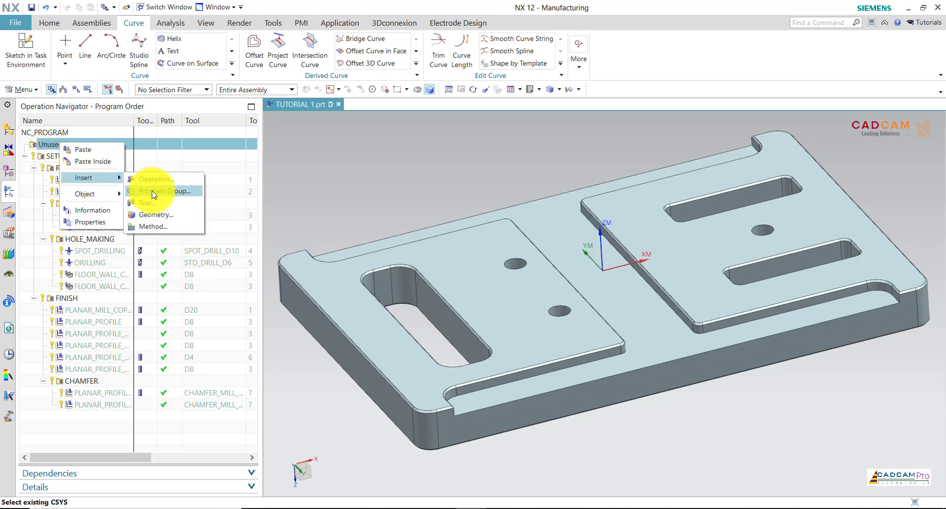
{"action": "left_click", "coordinate": [163, 189]}
{"action": "left_click", "coordinate": [422, 180]}
{"action": "type", "text": "SETUP_2"}
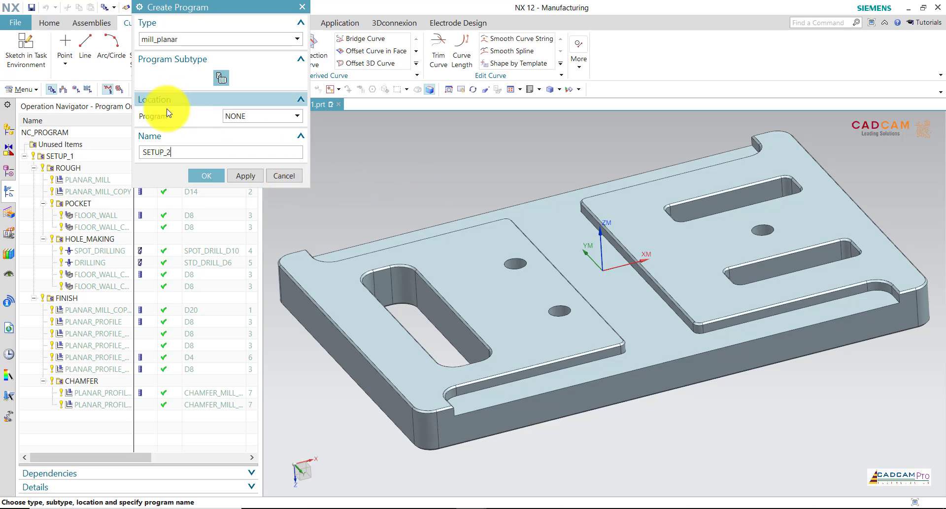
{"action": "left_click", "coordinate": [218, 177]}
{"action": "left_click", "coordinate": [259, 138]}
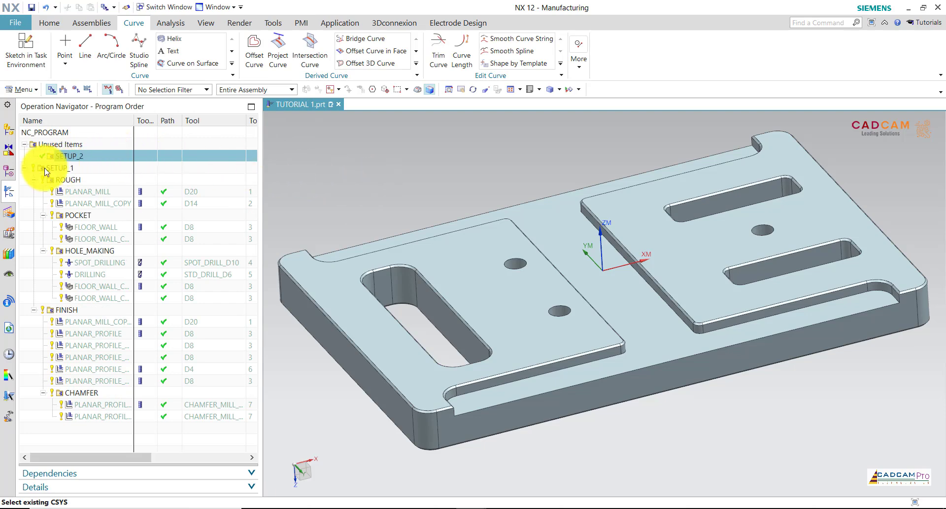
Collapse ROUGH and FINISH, then drag SETUP_2 below SETUP_1 under NC_PROGRAM
{"action": "left_click", "coordinate": [34, 179]}
{"action": "left_click", "coordinate": [33, 191]}
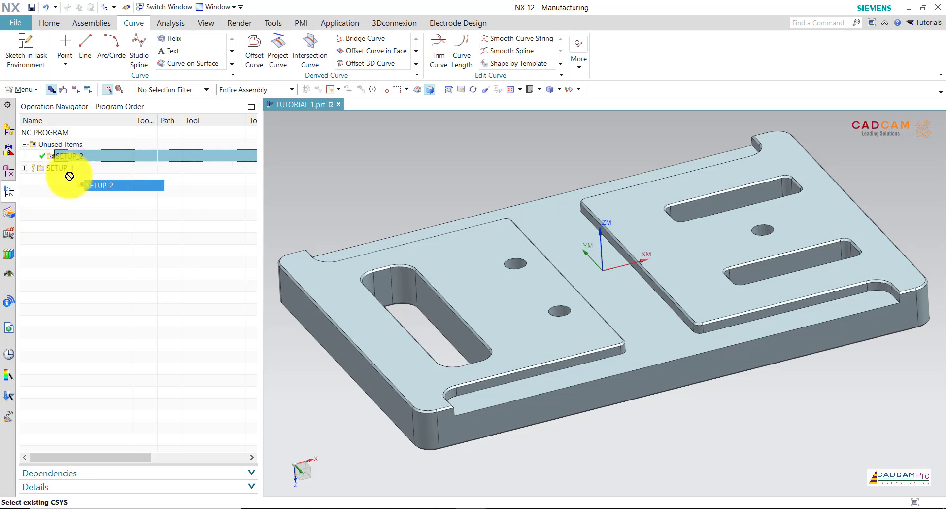
{"action": "left_click_drag", "start_coordinate": [69, 175], "coordinate": [69, 171]}
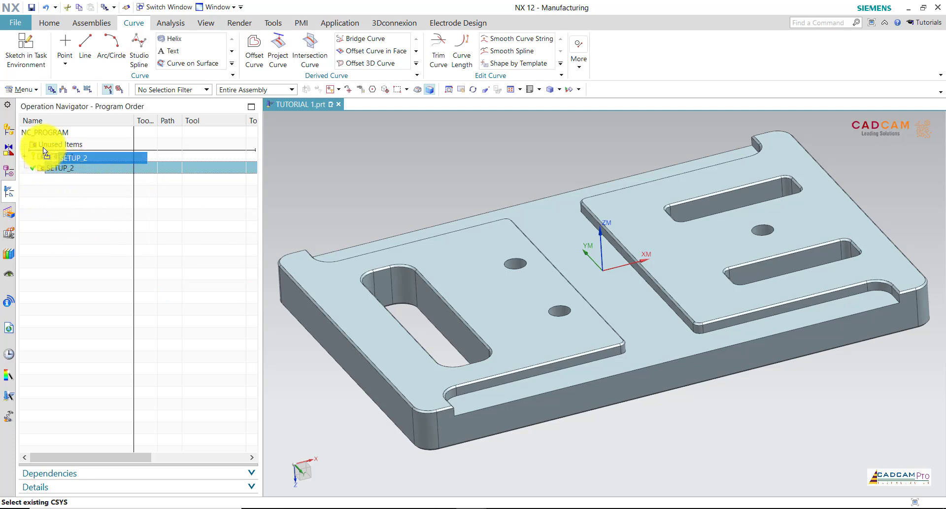
{"action": "left_click_drag", "start_coordinate": [44, 164], "coordinate": [42, 146]}
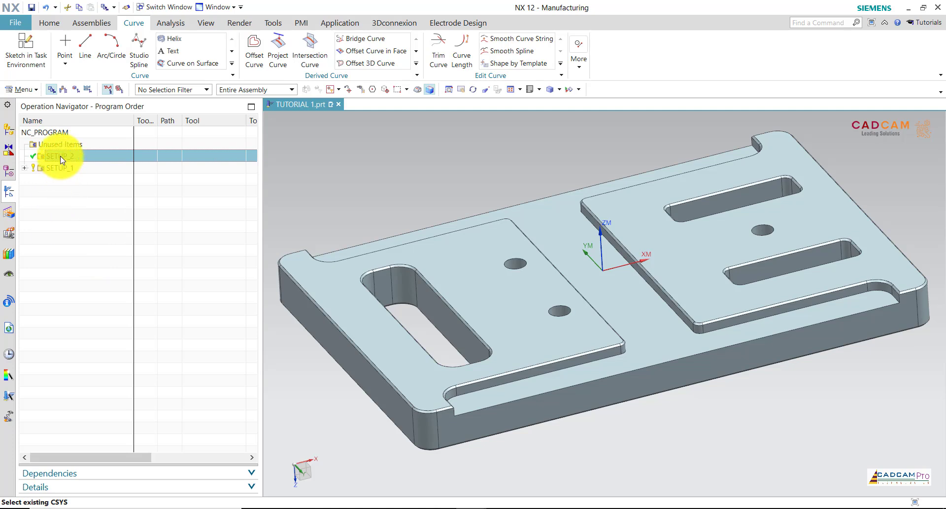
{"action": "left_click_drag", "start_coordinate": [43, 172], "coordinate": [43, 172]}
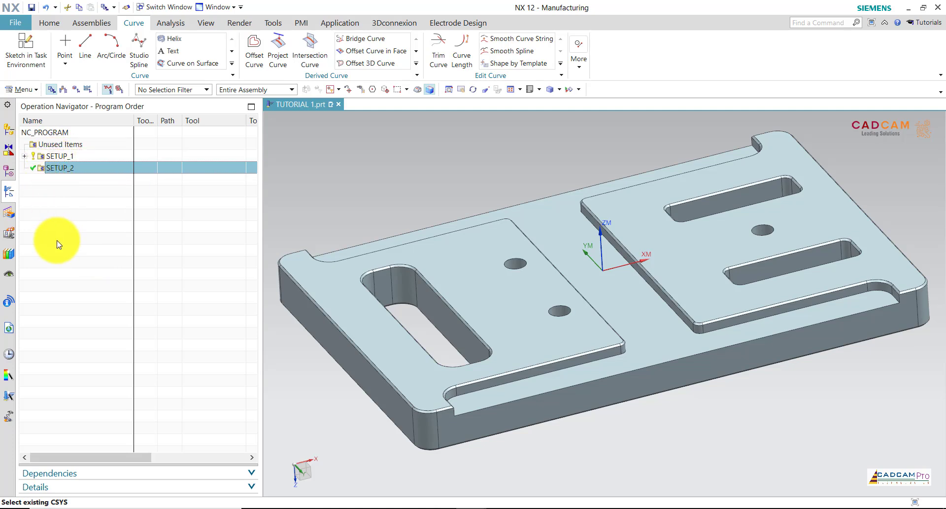
Add a ROUGH_2 program group inside SETUP_2
{"action": "left_click", "coordinate": [24, 156]}
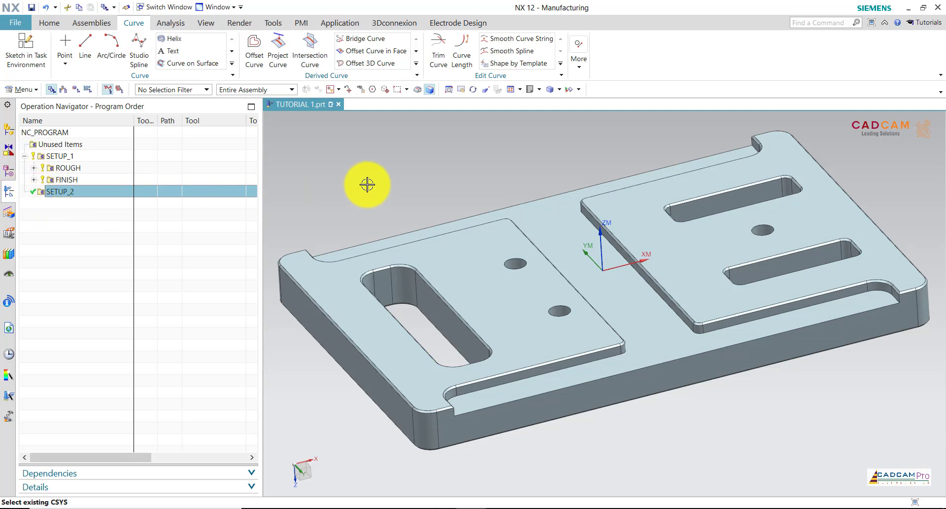
{"action": "left_click", "coordinate": [462, 187]}
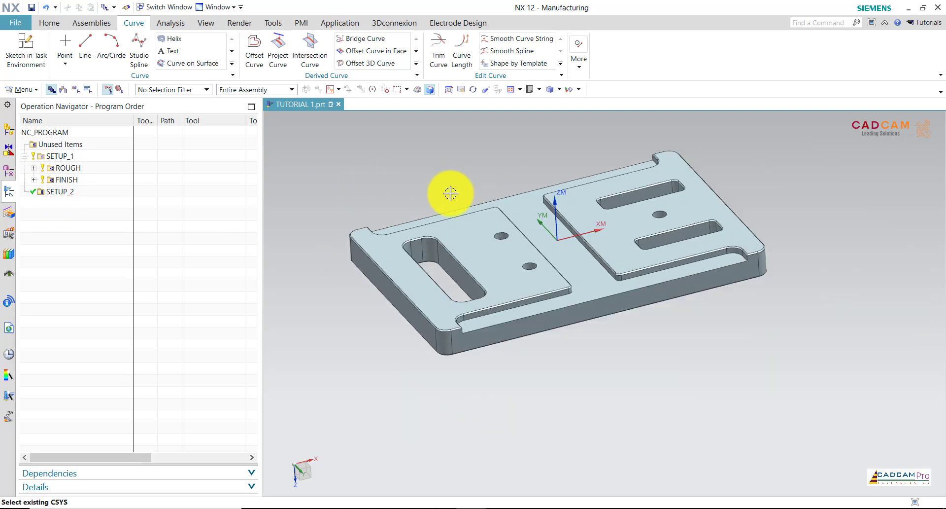
{"action": "scroll", "coordinate": [452, 193], "scroll_direction": "down", "scroll_amount": 2}
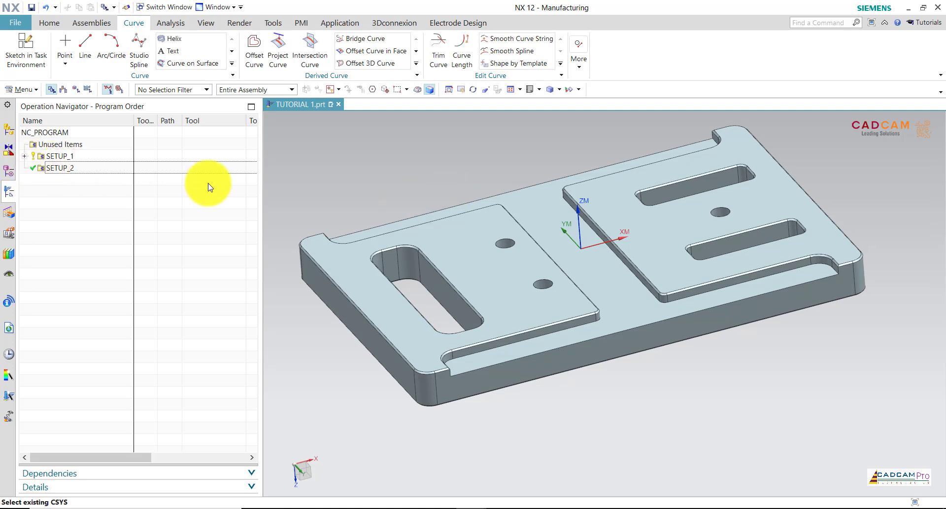
{"action": "left_click", "coordinate": [69, 168]}
{"action": "right_click", "coordinate": [68, 170]}
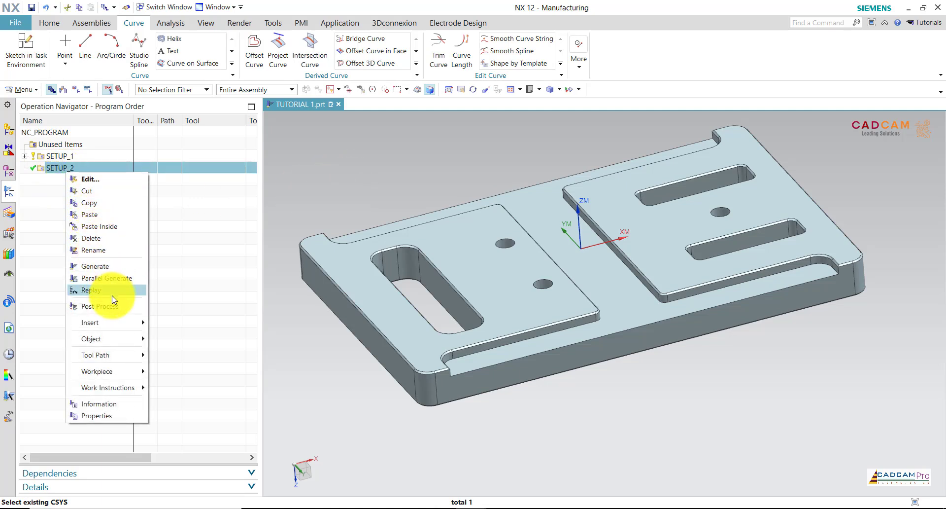
{"action": "mouse_move", "coordinate": [90, 322]}
{"action": "left_click", "coordinate": [187, 335]}
{"action": "type", "text": "ROUGH_2"}
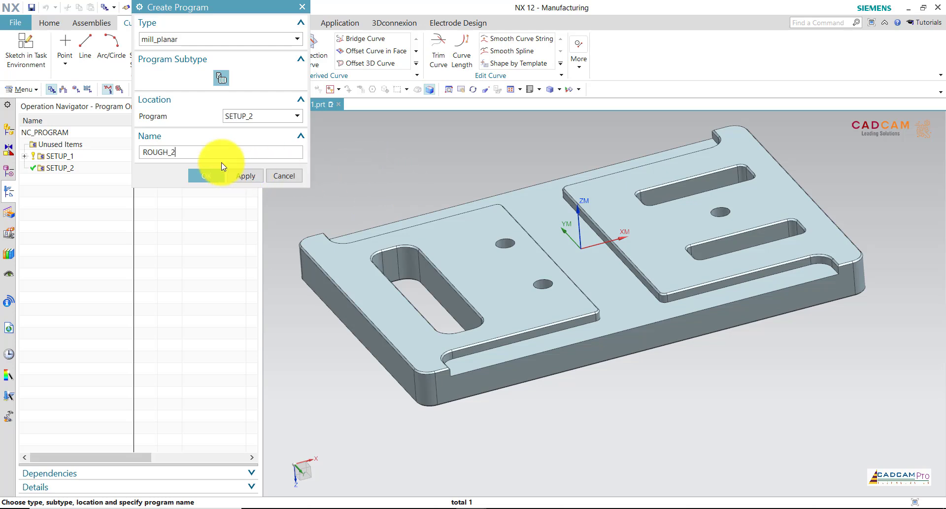
{"action": "left_click", "coordinate": [215, 177]}
{"action": "left_click", "coordinate": [250, 141]}
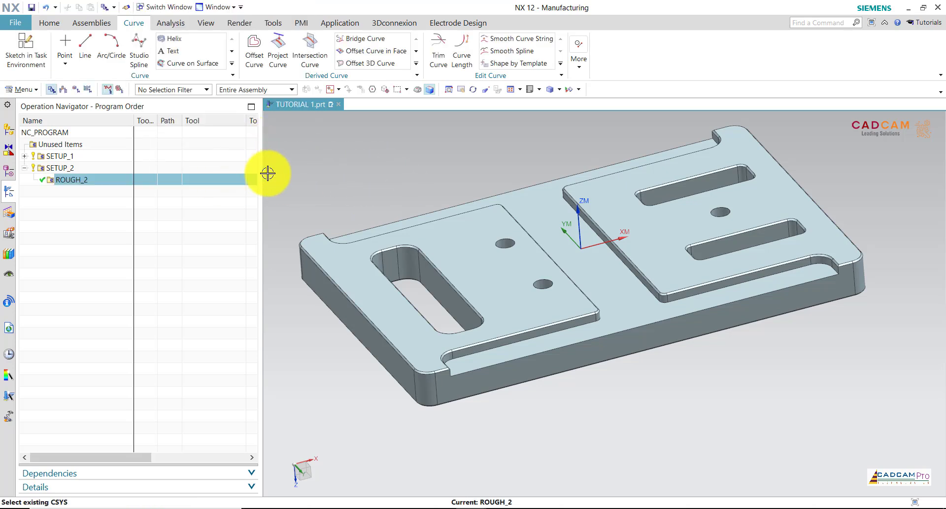
Add a FINISH_2 program group inside SETUP_2 and select ROUGH_2
{"action": "left_click", "coordinate": [60, 168]}
{"action": "right_click", "coordinate": [61, 170]}
{"action": "mouse_move", "coordinate": [83, 318]}
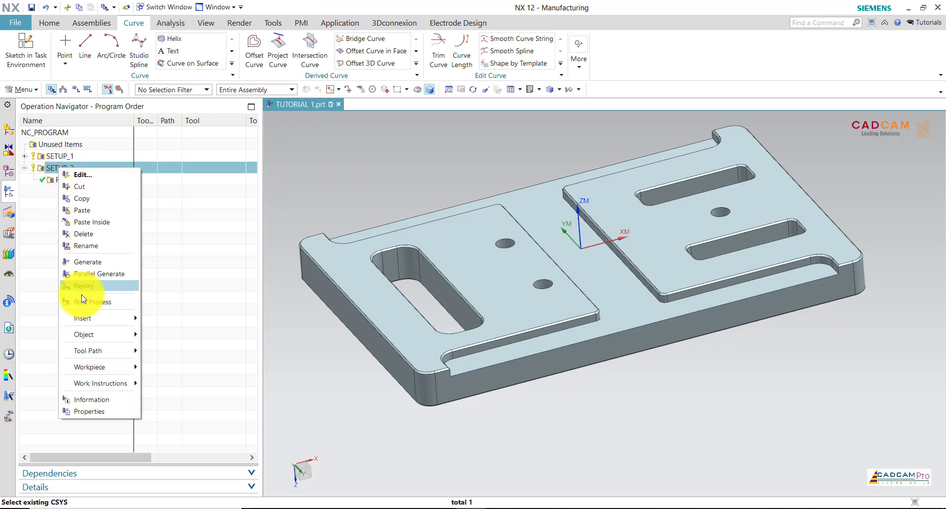
{"action": "left_click", "coordinate": [172, 331]}
{"action": "type", "text": "FINISH_2"}
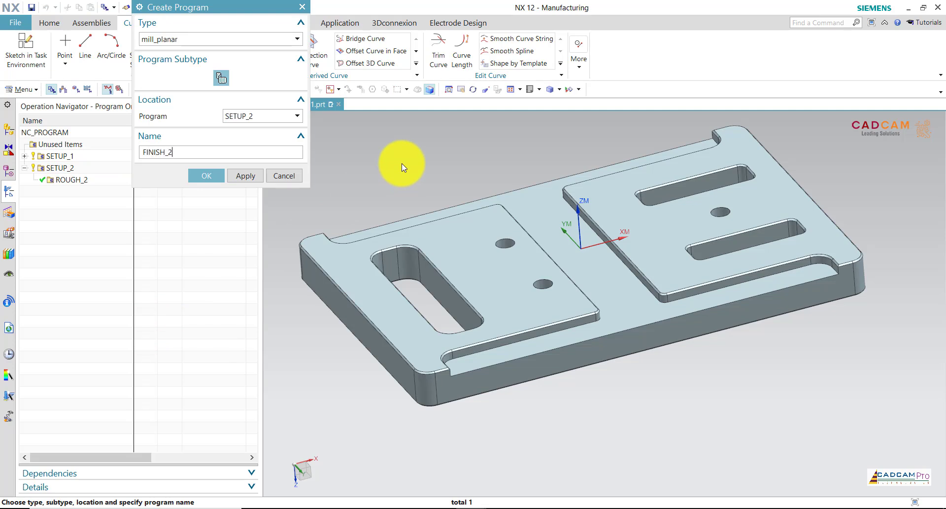
{"action": "left_click", "coordinate": [207, 186]}
{"action": "left_click", "coordinate": [245, 139]}
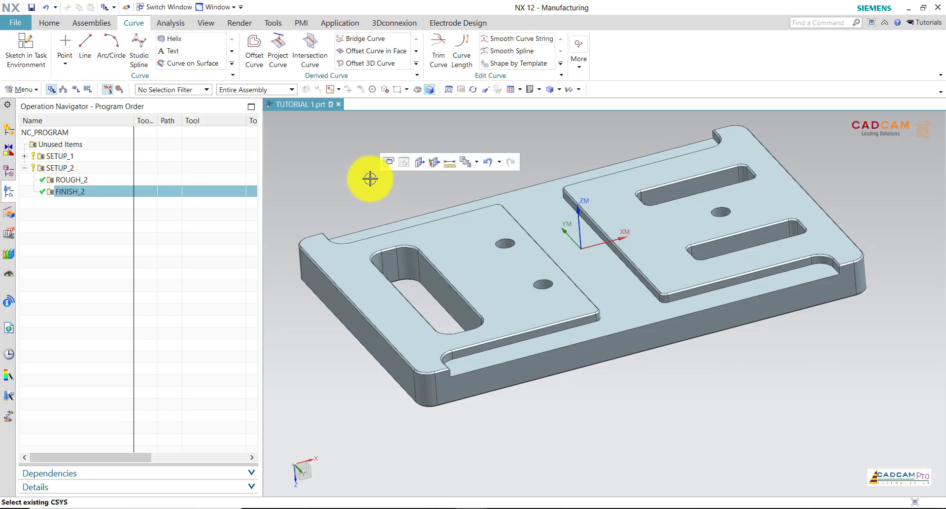
{"action": "scroll", "coordinate": [369, 178], "scroll_direction": "up", "scroll_amount": 3}
{"action": "left_click", "coordinate": [71, 179]}
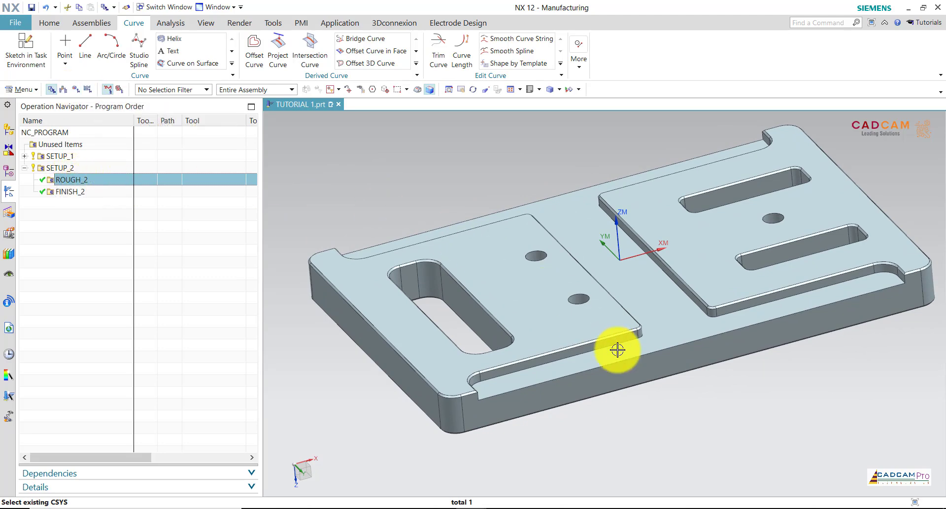
{"action": "middle_click_drag", "start_coordinate": [687, 429], "coordinate": [629, 426]}
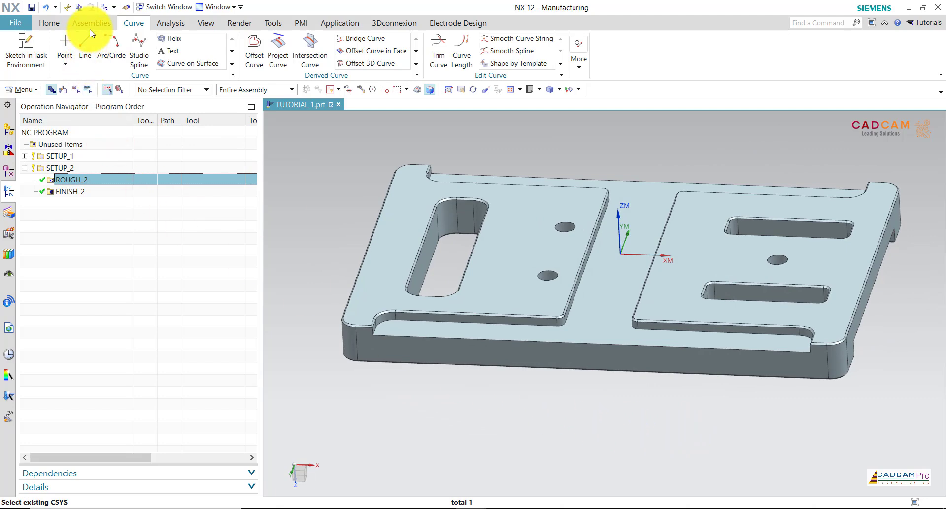
Draw a straight line along the plate edge from the blend corner to the far corner
{"action": "left_click", "coordinate": [91, 51]}
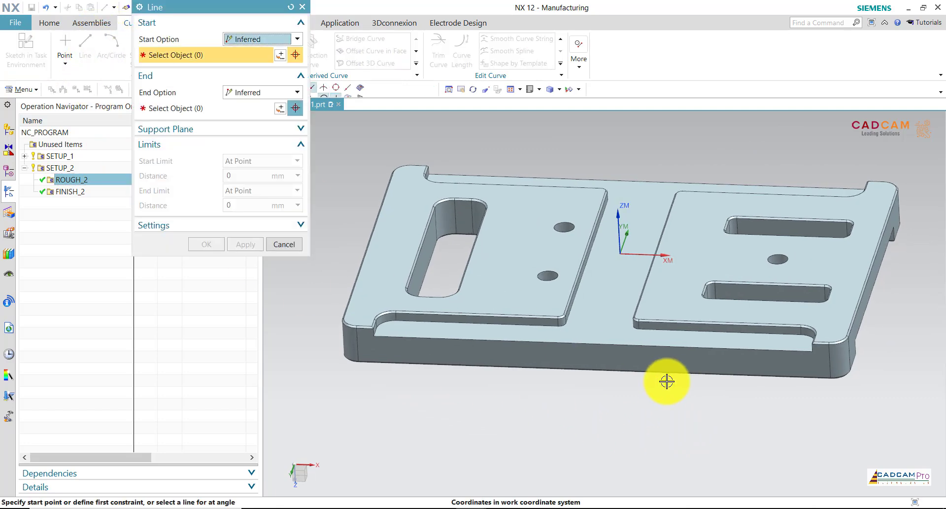
{"action": "middle_click_drag", "start_coordinate": [665, 380], "coordinate": [674, 374]}
{"action": "scroll", "coordinate": [641, 354], "scroll_direction": "up", "scroll_amount": 3}
{"action": "scroll", "coordinate": [616, 341], "scroll_direction": "up", "scroll_amount": 2}
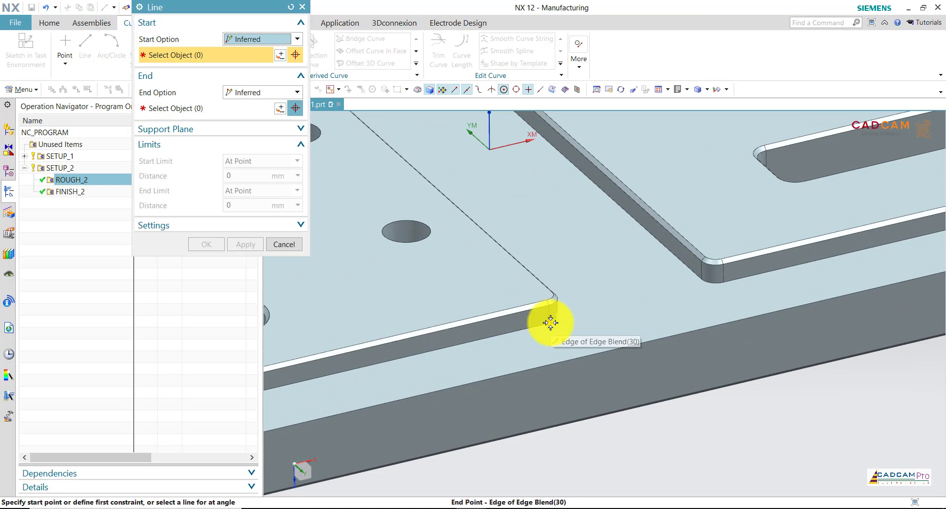
{"action": "left_click", "coordinate": [549, 323]}
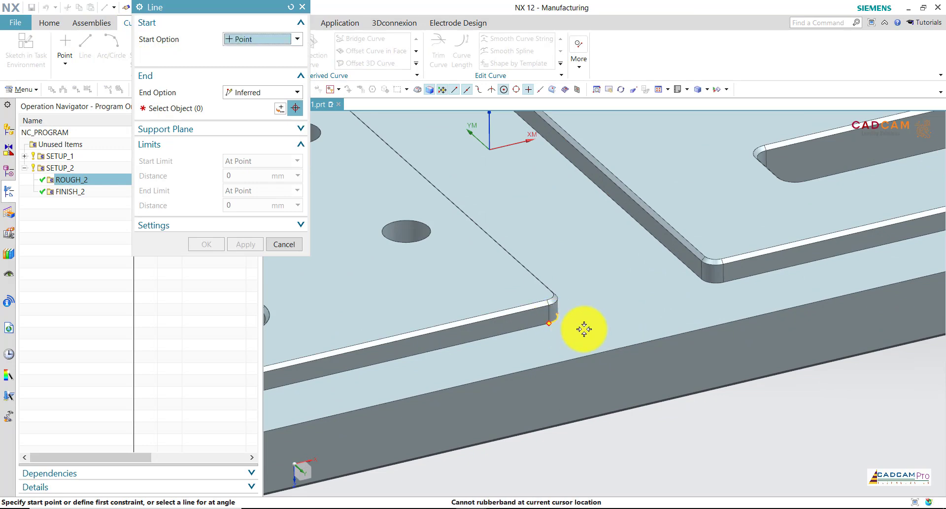
{"action": "left_click", "coordinate": [724, 282]}
{"action": "scroll", "coordinate": [608, 261], "scroll_direction": "down", "scroll_amount": 3}
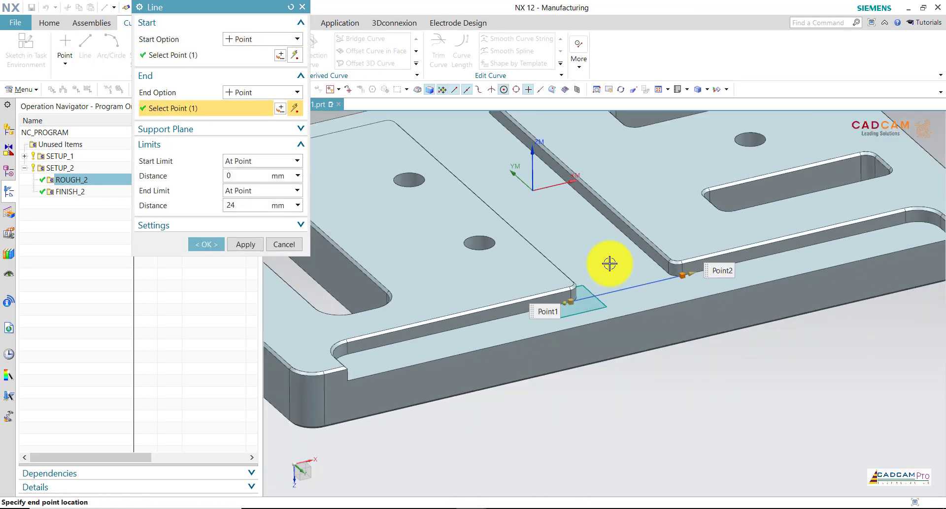
{"action": "left_click", "coordinate": [260, 242]}
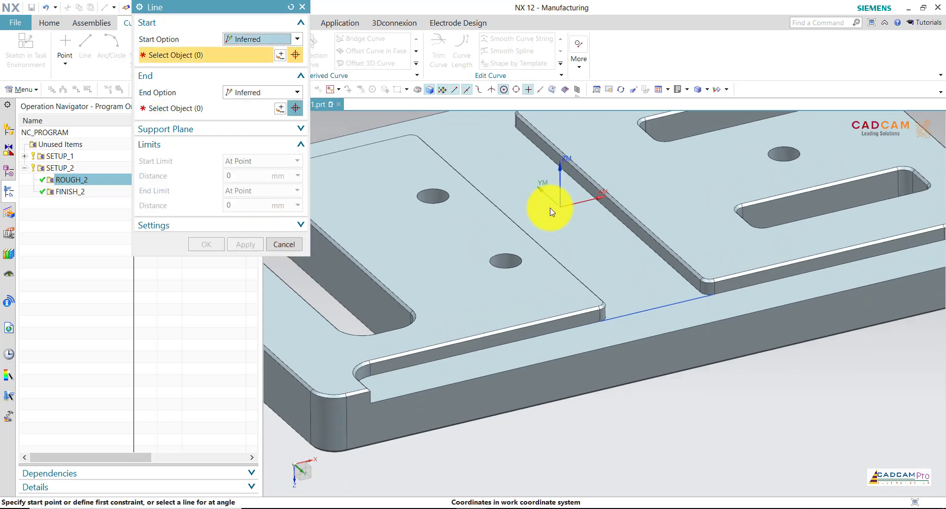
Draw a second line along the opposite plate edge, then close the Line tool
{"action": "mouse_move", "coordinate": [570, 261]}
{"action": "middle_mouse_down"}
{"action": "mouse_move", "coordinate": [667, 308]}
{"action": "mouse_move", "coordinate": [577, 338]}
{"action": "middle_mouse_up"}
{"action": "left_click", "coordinate": [568, 340]}
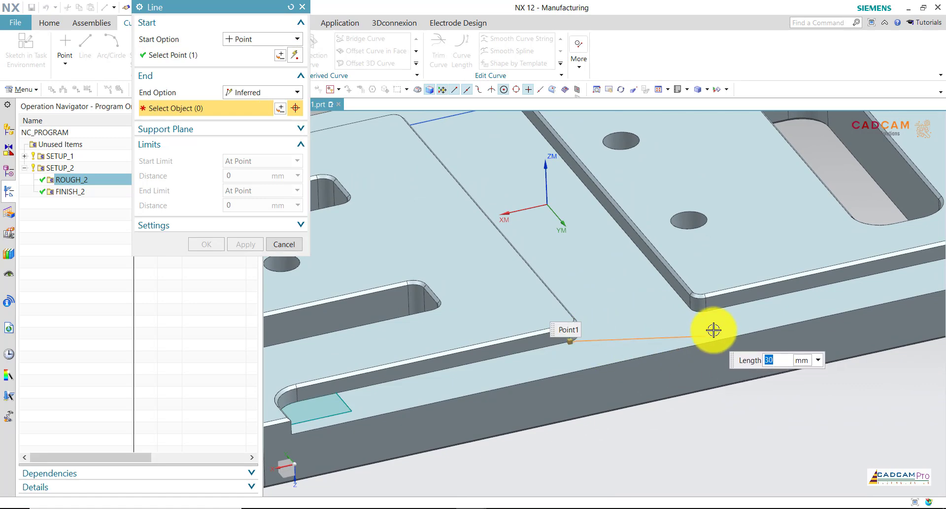
{"action": "left_click", "coordinate": [708, 311]}
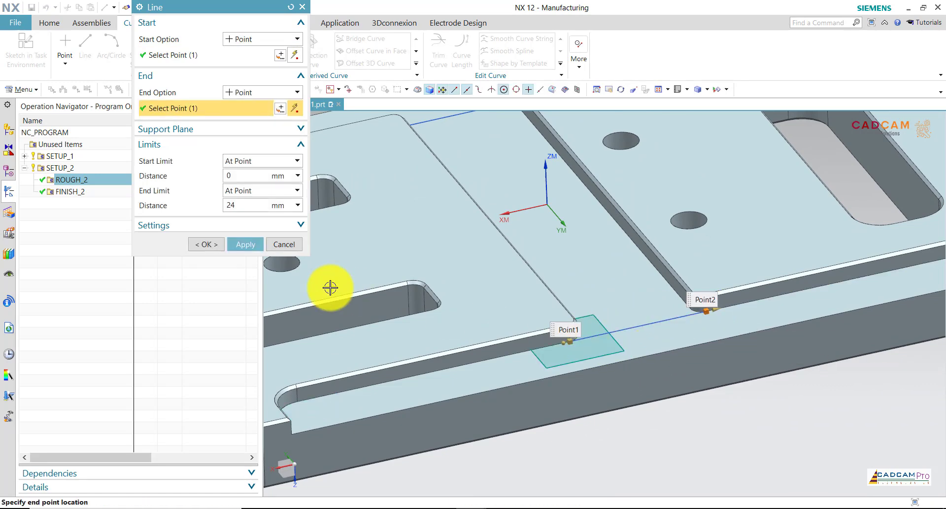
{"action": "left_click", "coordinate": [246, 244]}
{"action": "scroll", "coordinate": [596, 266], "scroll_direction": "down", "scroll_amount": 3}
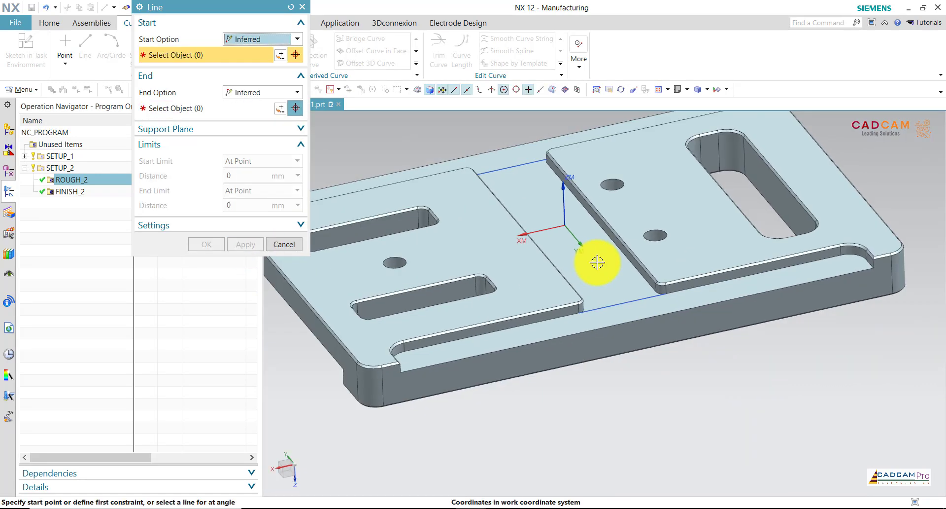
{"action": "middle_click_drag", "start_coordinate": [598, 260], "coordinate": [597, 262]}
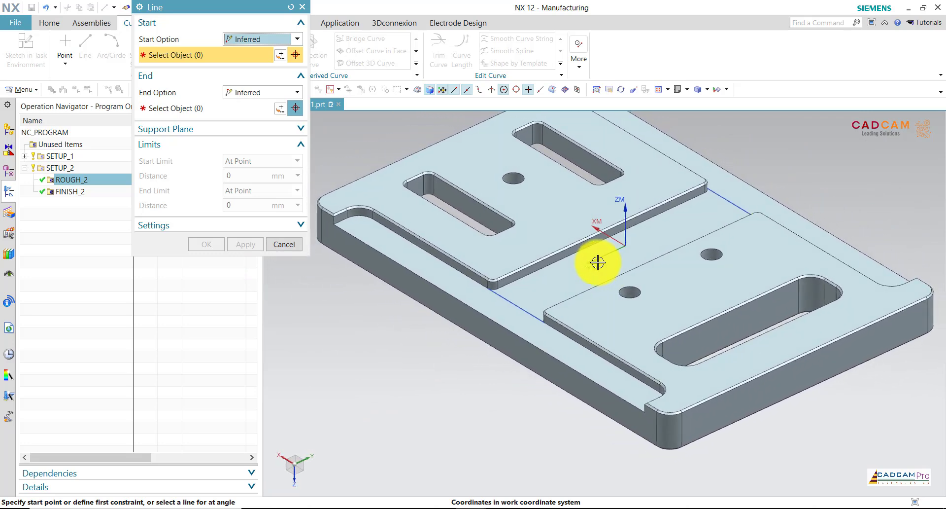
{"action": "left_click", "coordinate": [283, 244]}
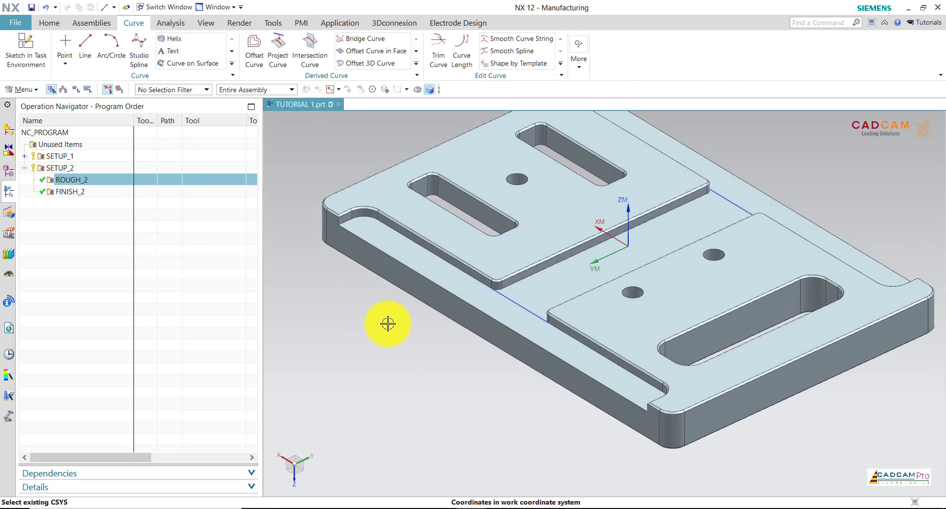
Measure the slot corner arc with Simple Radius, reading 5.0000 mm, then close it
{"action": "left_click", "coordinate": [167, 21]}
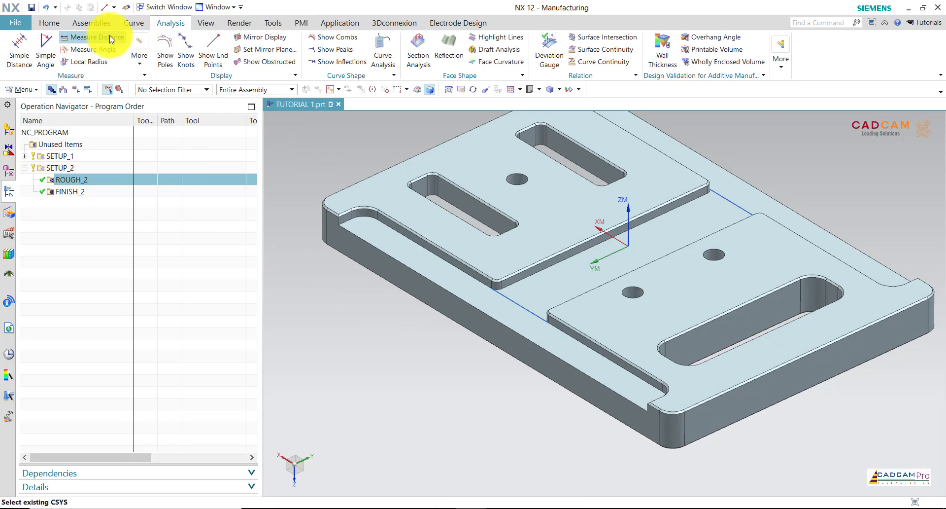
{"action": "left_click", "coordinate": [140, 55]}
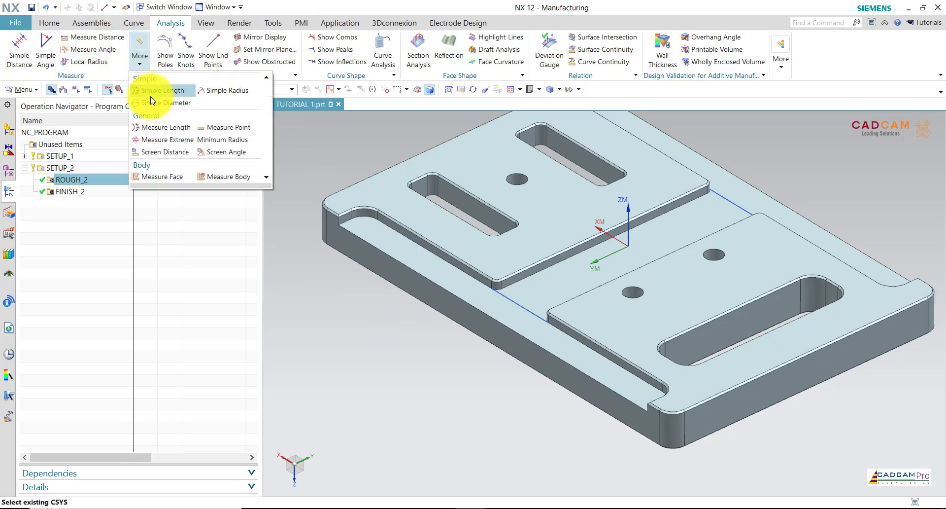
{"action": "left_click", "coordinate": [211, 98]}
{"action": "scroll", "coordinate": [361, 220], "scroll_direction": "up", "scroll_amount": 3}
{"action": "scroll", "coordinate": [365, 211], "scroll_direction": "up", "scroll_amount": 2}
{"action": "left_click", "coordinate": [366, 211]}
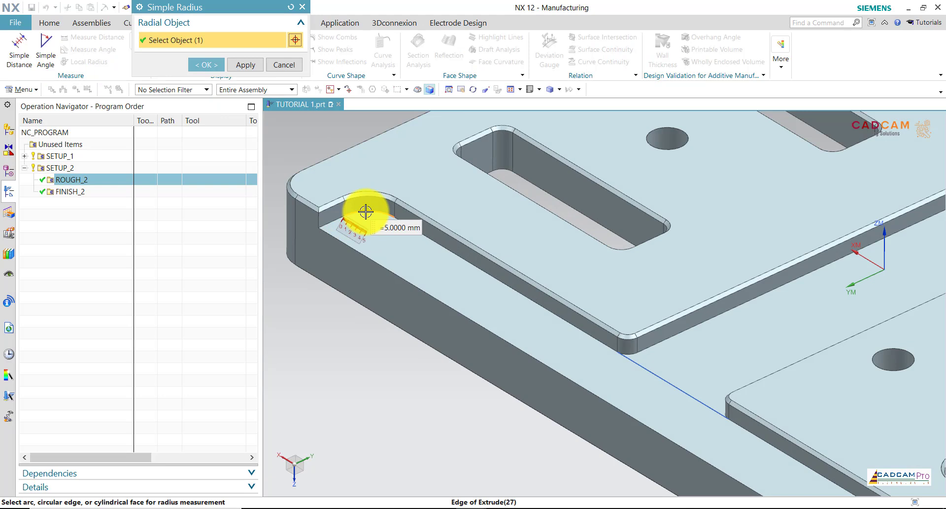
{"action": "left_click", "coordinate": [279, 64]}
{"action": "scroll", "coordinate": [409, 232], "scroll_direction": "down", "scroll_amount": 2}
{"action": "middle_click_drag", "start_coordinate": [414, 213], "coordinate": [420, 209]}
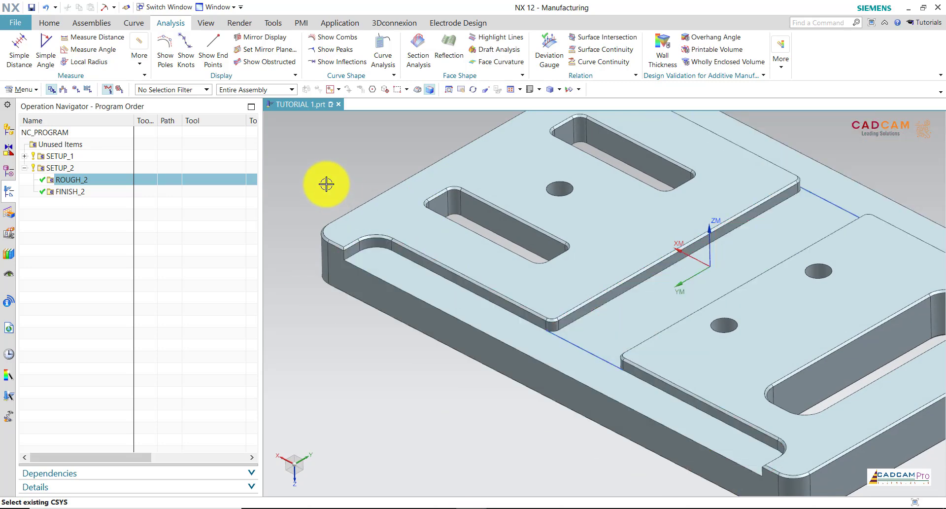
{"action": "scroll", "coordinate": [340, 212], "scroll_direction": "up", "scroll_amount": 2}
{"action": "scroll", "coordinate": [363, 255], "scroll_direction": "up", "scroll_amount": 2}
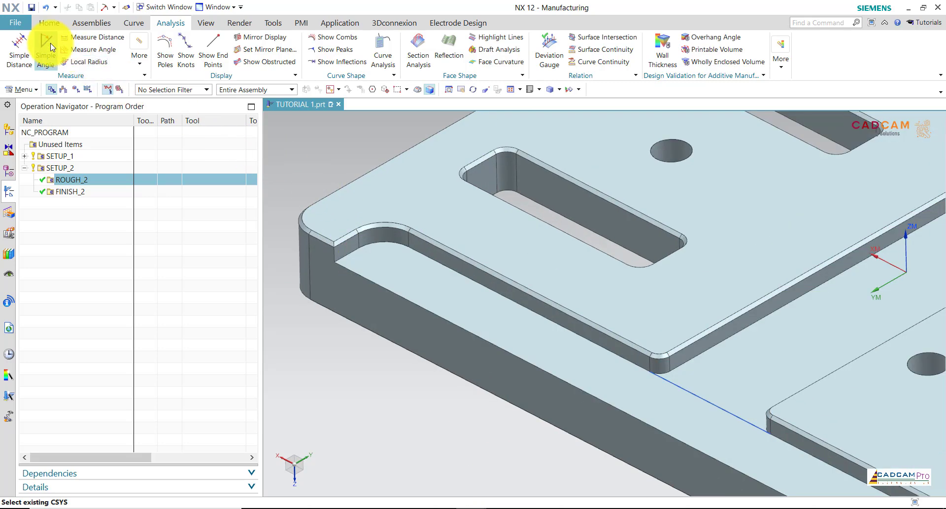
Measure plate face distances of 3.0414 mm and 10.0000 mm with Measure Distance
{"action": "left_click", "coordinate": [83, 45]}
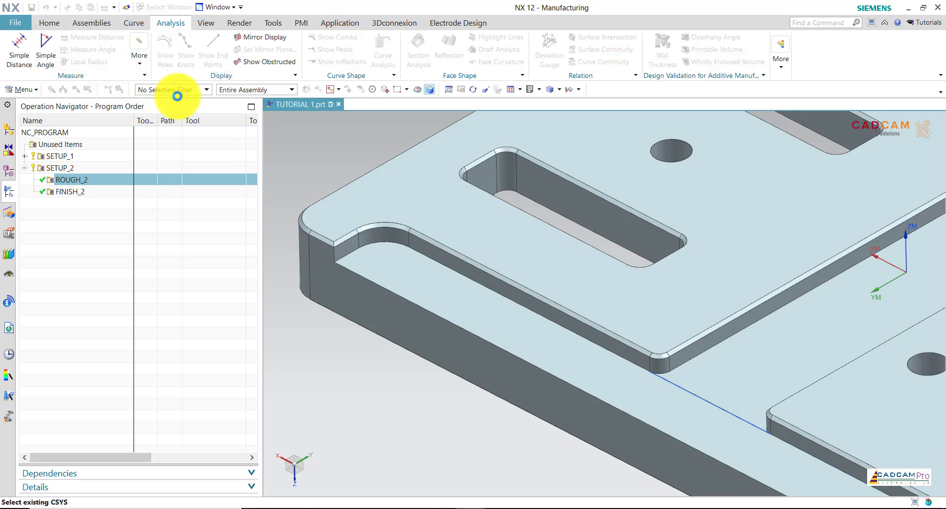
{"action": "left_click", "coordinate": [365, 222]}
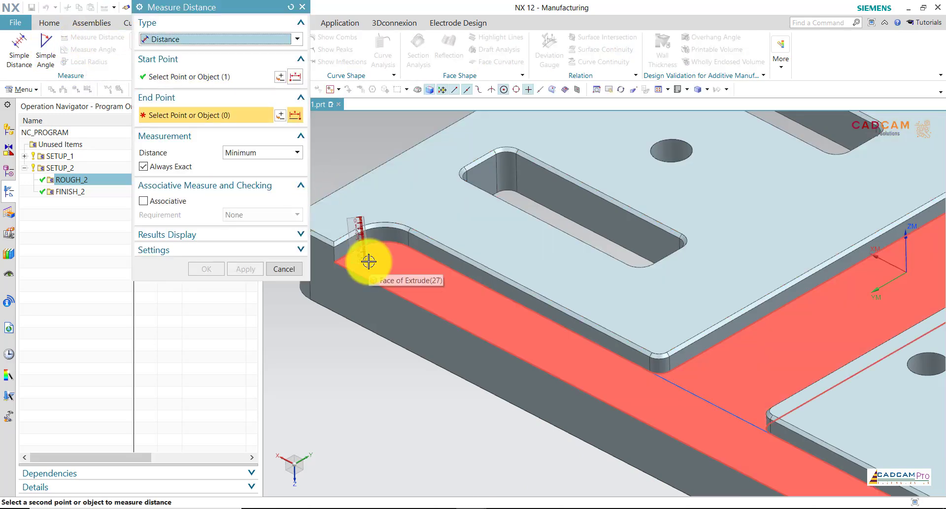
{"action": "left_click", "coordinate": [371, 263]}
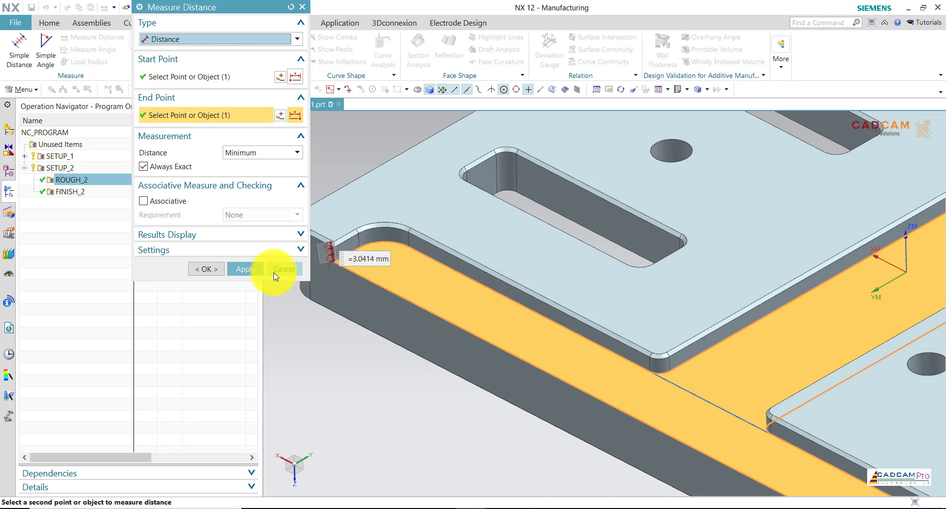
{"action": "left_click", "coordinate": [254, 272]}
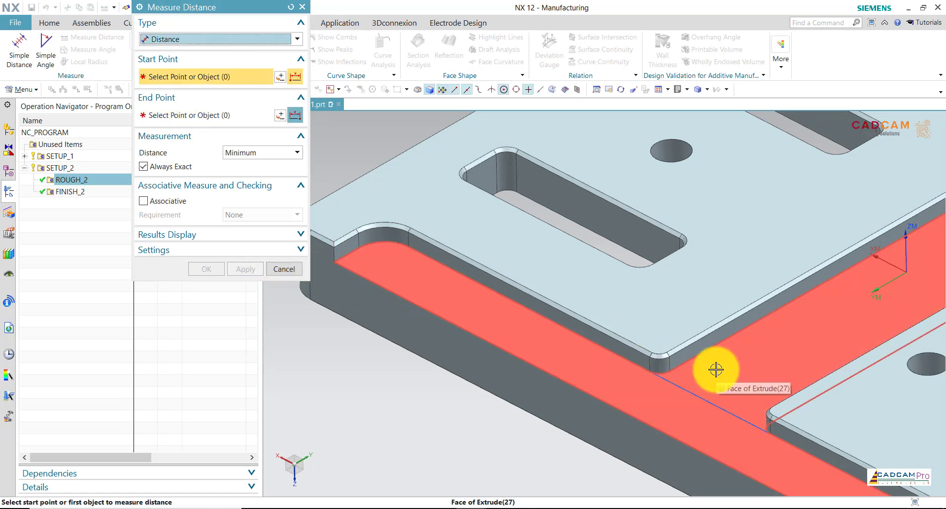
{"action": "scroll", "coordinate": [551, 298], "scroll_direction": "down", "scroll_amount": 2}
{"action": "scroll", "coordinate": [500, 306], "scroll_direction": "down", "scroll_amount": 1}
{"action": "scroll", "coordinate": [508, 292], "scroll_direction": "up", "scroll_amount": 4}
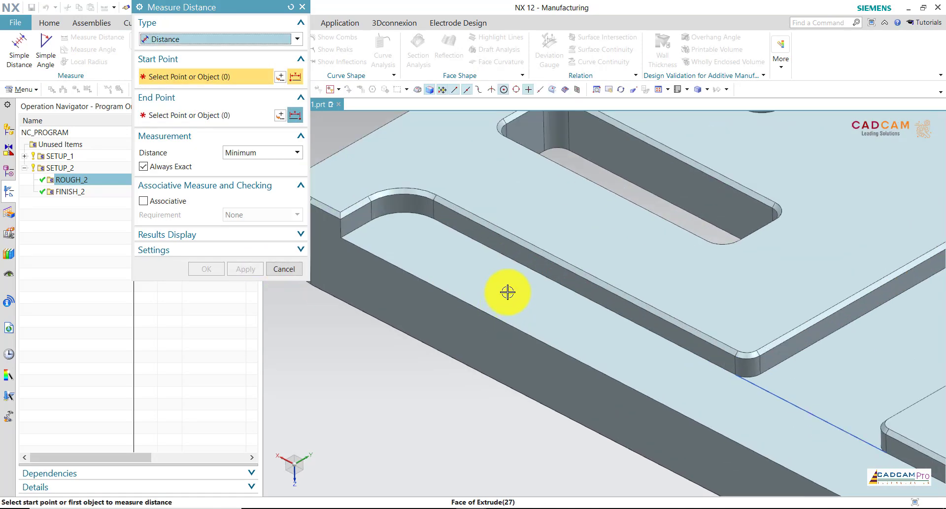
{"action": "left_click", "coordinate": [520, 257]}
{"action": "left_click", "coordinate": [451, 314]}
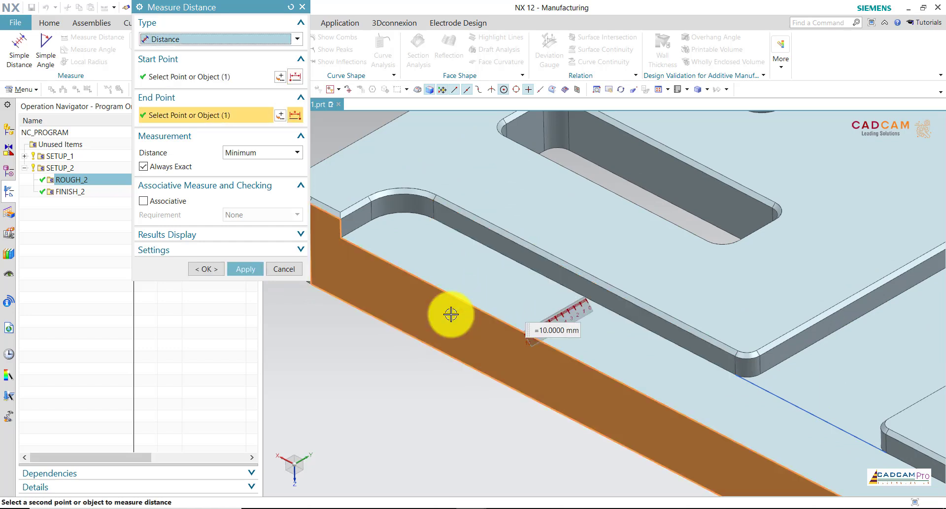
{"action": "left_click", "coordinate": [258, 270]}
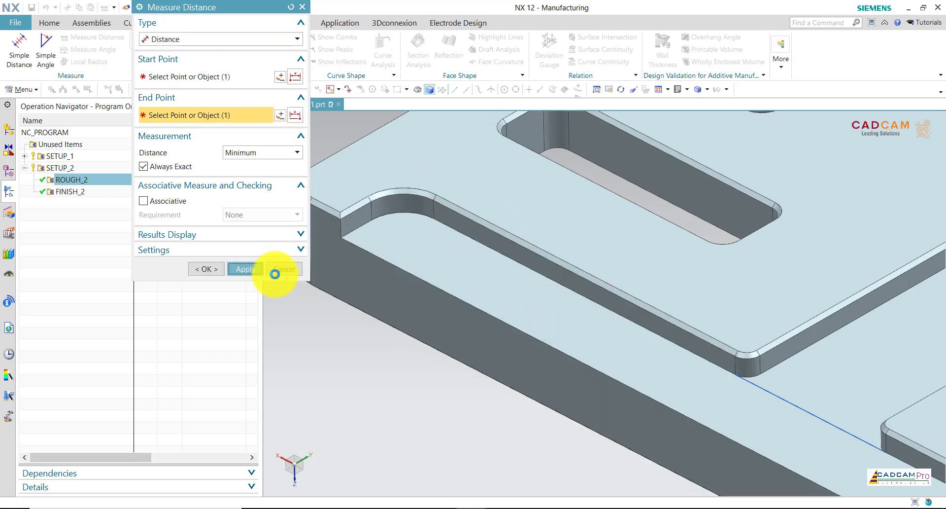
Measure the 20.0000 mm distance to the step wall, close the dialog and fit the view
{"action": "left_click", "coordinate": [802, 348]}
{"action": "scroll", "coordinate": [641, 301], "scroll_direction": "down", "scroll_amount": 3}
{"action": "scroll", "coordinate": [680, 308], "scroll_direction": "up", "scroll_amount": 2}
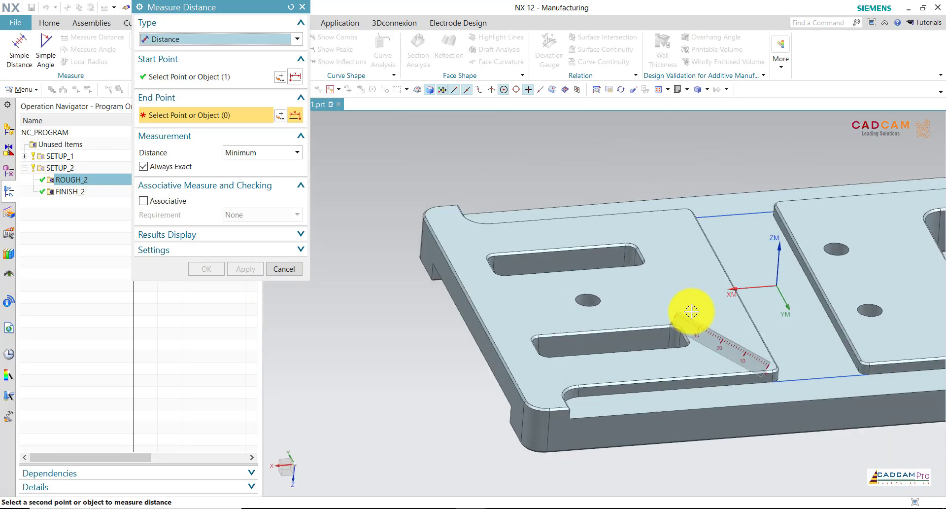
{"action": "scroll", "coordinate": [788, 335], "scroll_direction": "up", "scroll_amount": 2}
{"action": "scroll", "coordinate": [850, 348], "scroll_direction": "up", "scroll_amount": 2}
{"action": "left_click", "coordinate": [860, 342]}
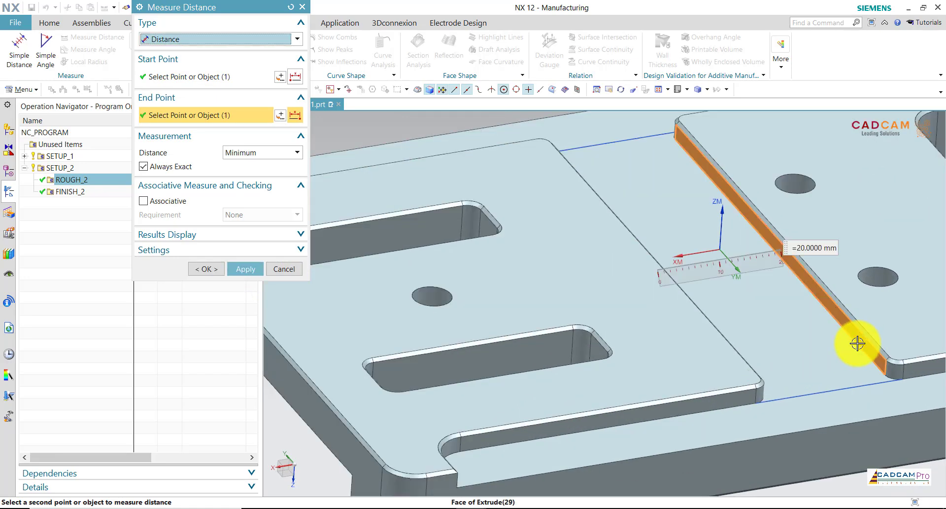
{"action": "left_click", "coordinate": [211, 274]}
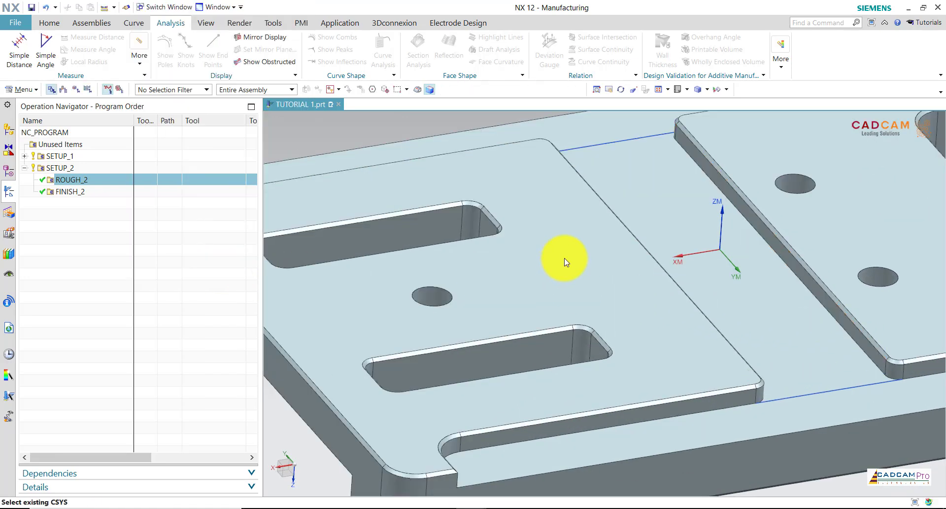
{"action": "scroll", "coordinate": [560, 258], "scroll_direction": "down", "scroll_amount": 3}
{"action": "key", "text": "Home"}
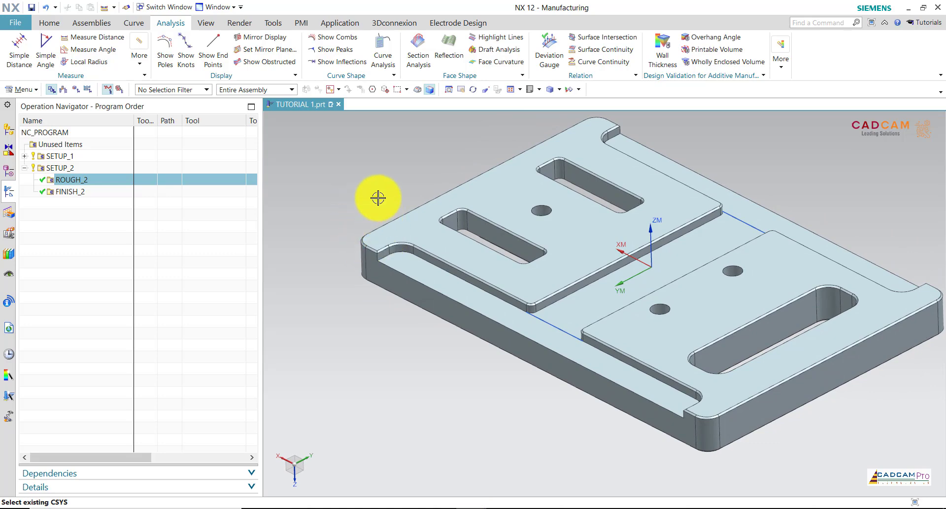
{"action": "mouse_move", "coordinate": [376, 197]}
{"action": "middle_mouse_down"}
{"action": "mouse_move", "coordinate": [384, 230]}
{"action": "mouse_move", "coordinate": [385, 201]}
{"action": "middle_mouse_up"}
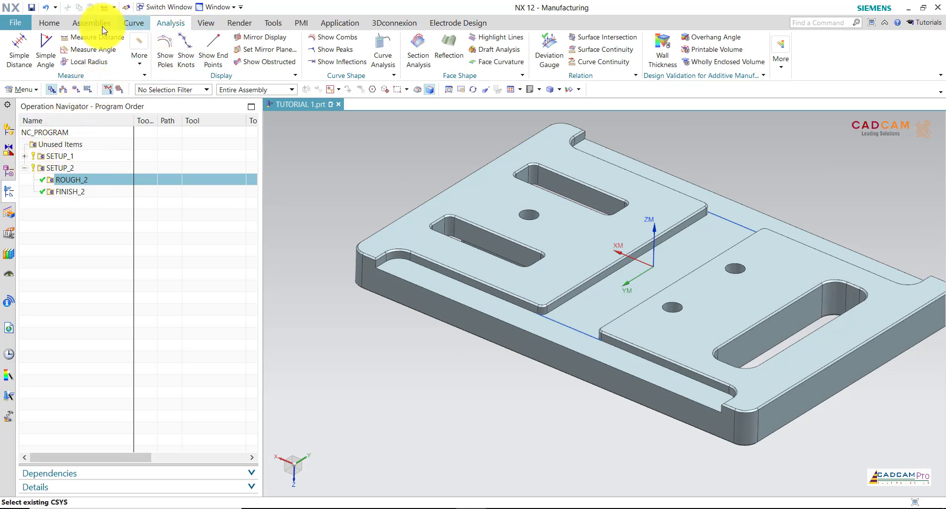
{"action": "left_click", "coordinate": [48, 22]}
Create a Planar Profile operation: program ROUGH_2, tool D14, geometry WORKPIECE_2, method MILL_ROUGH
{"action": "left_click", "coordinate": [84, 63]}
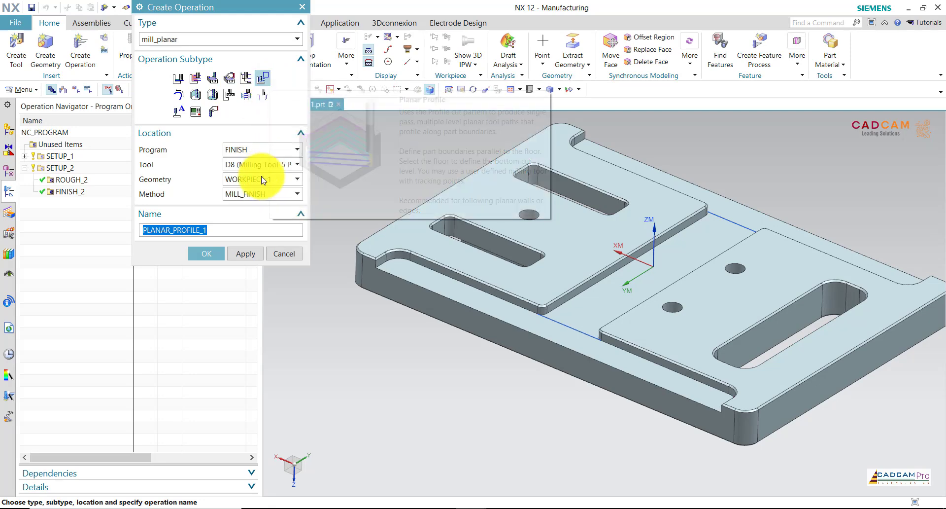
{"action": "left_click", "coordinate": [250, 155]}
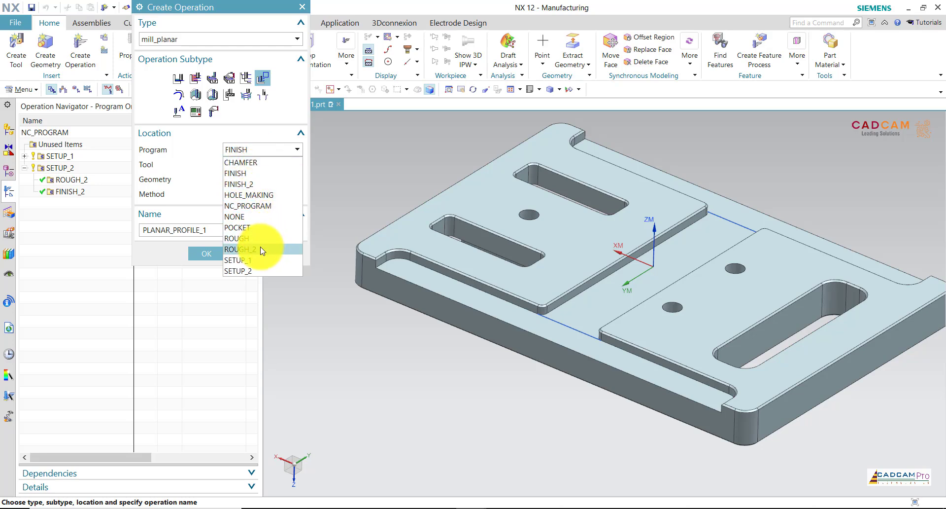
{"action": "left_click", "coordinate": [262, 255]}
{"action": "left_click", "coordinate": [246, 164]}
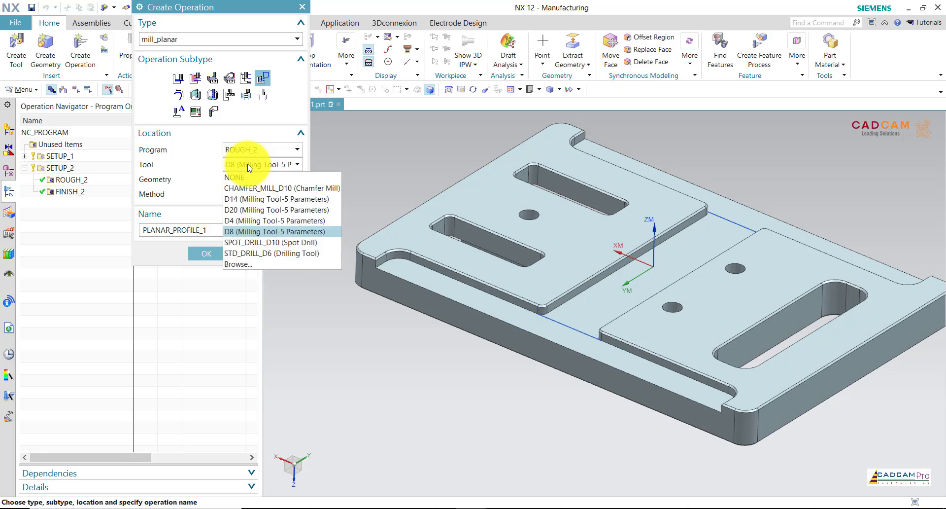
{"action": "left_click", "coordinate": [255, 199]}
{"action": "left_click", "coordinate": [244, 179]}
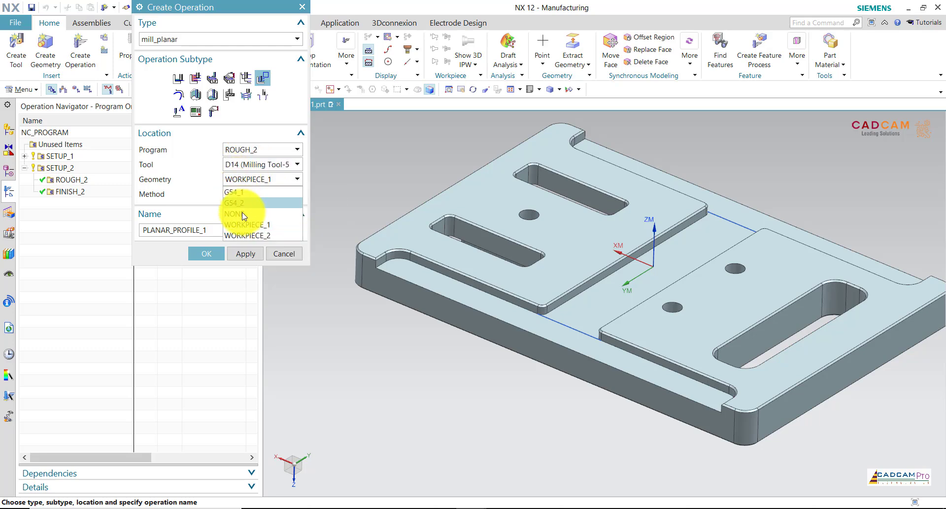
{"action": "left_click", "coordinate": [248, 237]}
{"action": "left_click", "coordinate": [254, 193]}
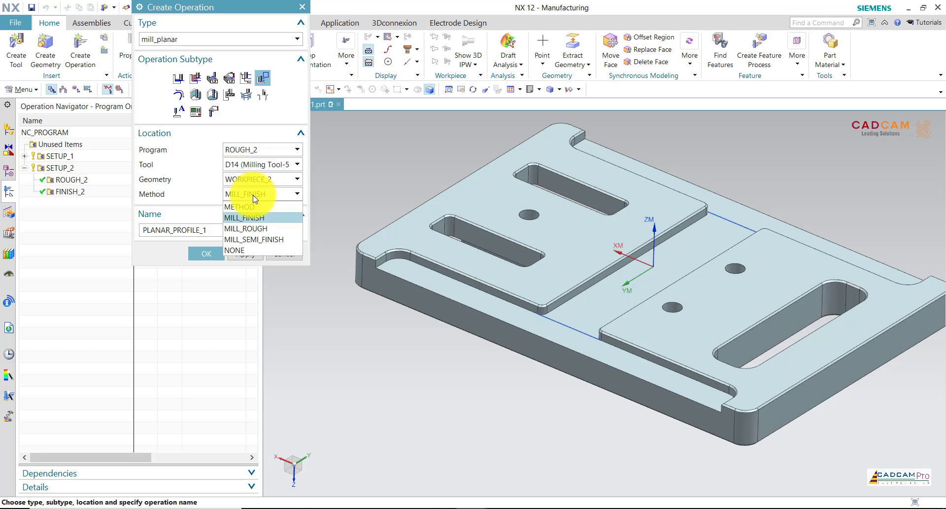
{"action": "left_click", "coordinate": [244, 229]}
{"action": "left_click", "coordinate": [214, 250]}
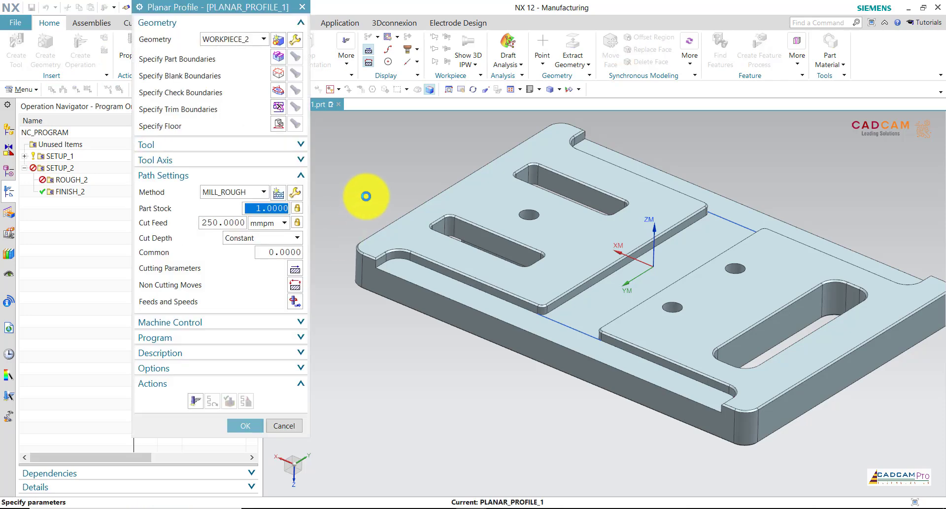
Set Part Boundaries to Curves with the Tangent Curves rule, try the plate-step chain, then delete it
{"action": "left_click", "coordinate": [280, 57]}
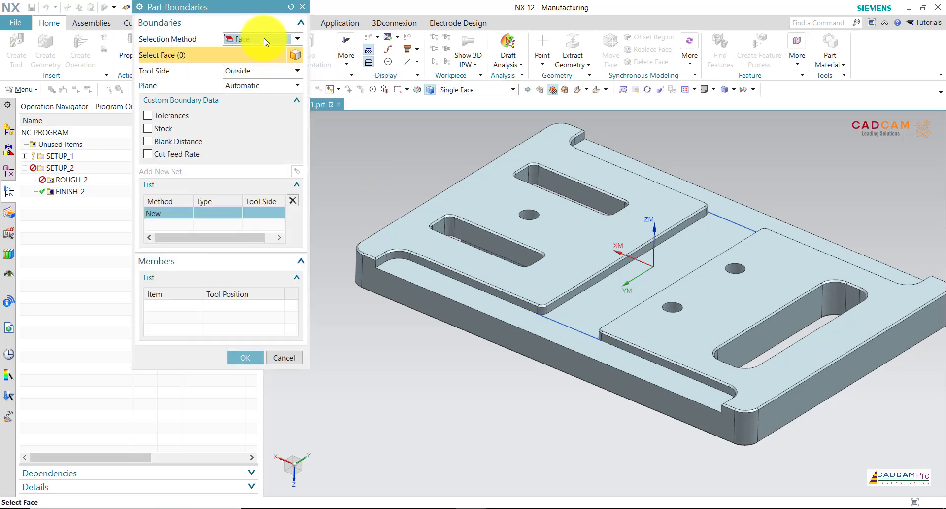
{"action": "left_click", "coordinate": [265, 42]}
{"action": "left_click", "coordinate": [247, 56]}
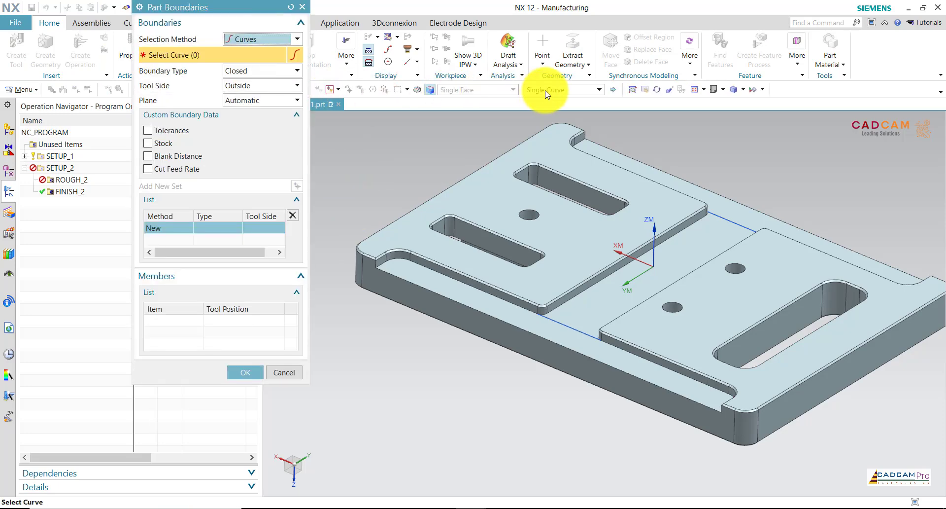
{"action": "left_click", "coordinate": [546, 92]}
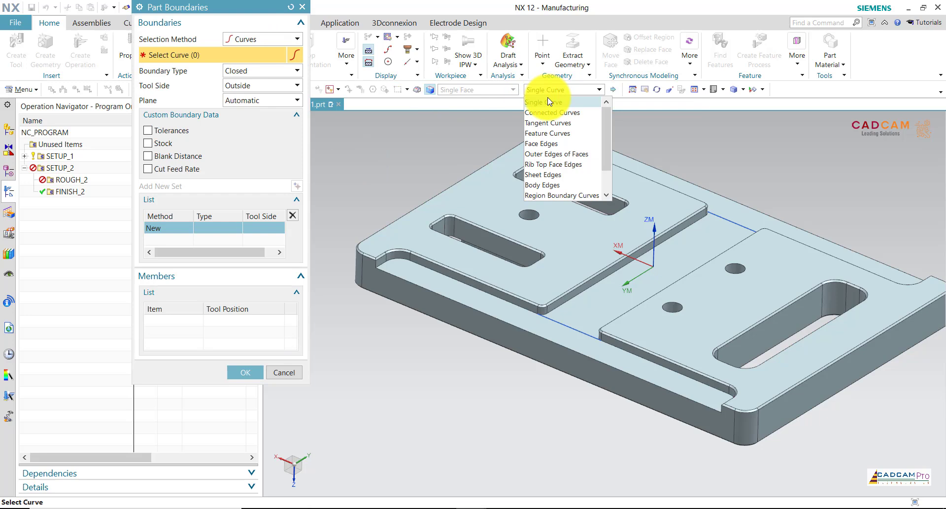
{"action": "left_click", "coordinate": [552, 125]}
{"action": "left_click", "coordinate": [380, 272]}
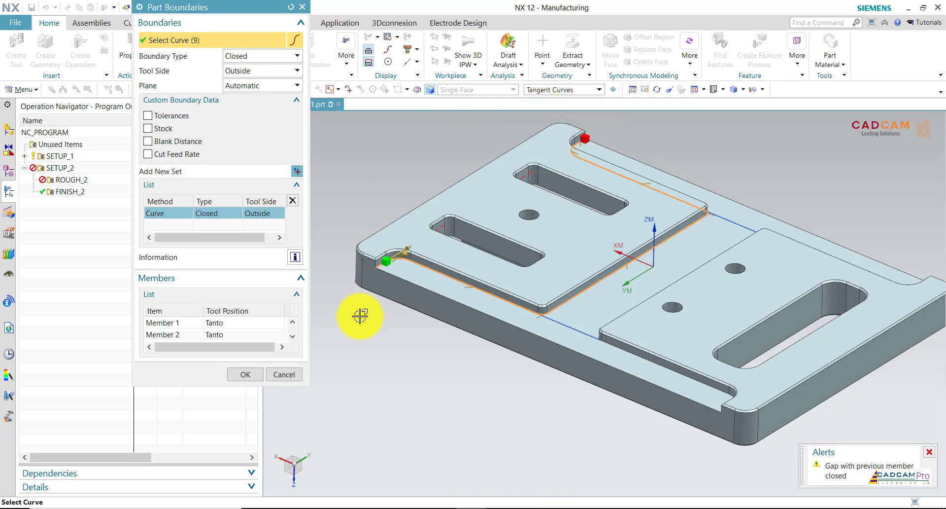
{"action": "scroll", "coordinate": [486, 311], "scroll_direction": "up", "scroll_amount": 1}
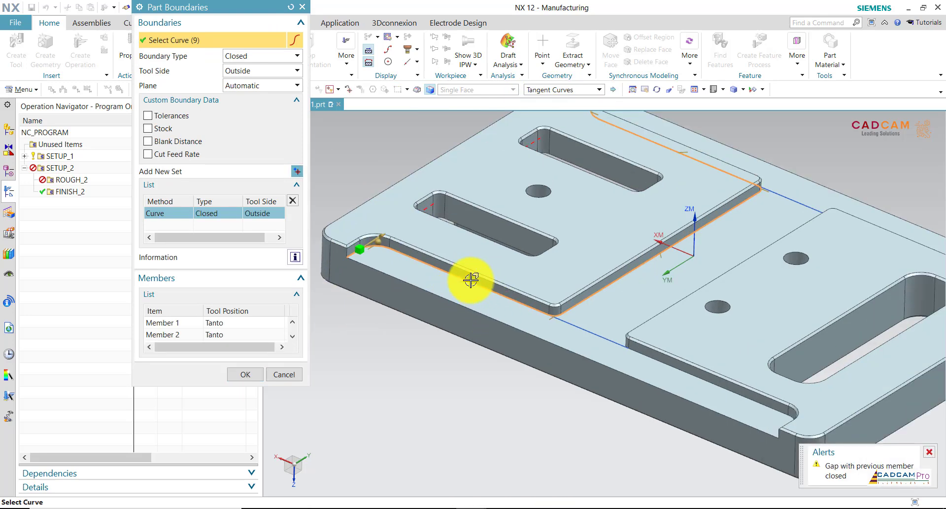
{"action": "scroll", "coordinate": [470, 279], "scroll_direction": "down", "scroll_amount": 1}
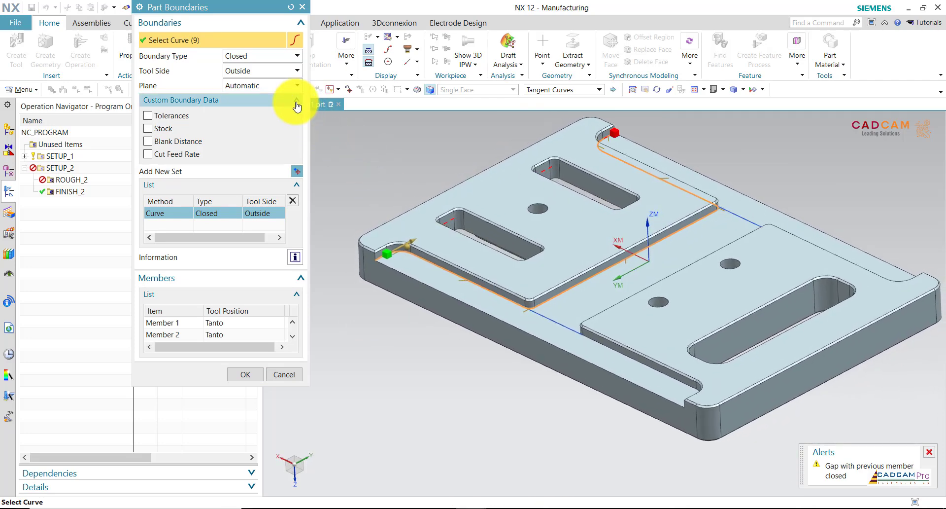
{"action": "left_click", "coordinate": [294, 199]}
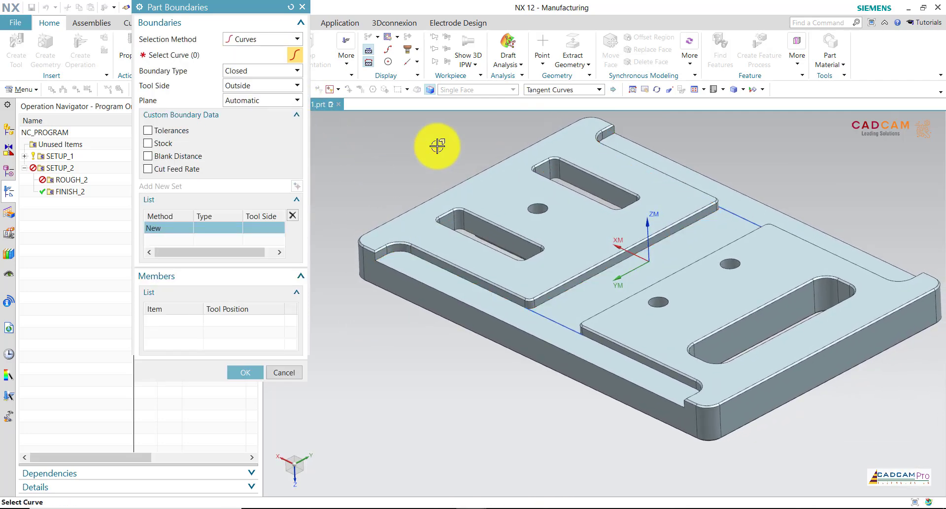
Switch the curve rule to Connected Curves and pick the first plate-edge chains
{"action": "left_click", "coordinate": [550, 90]}
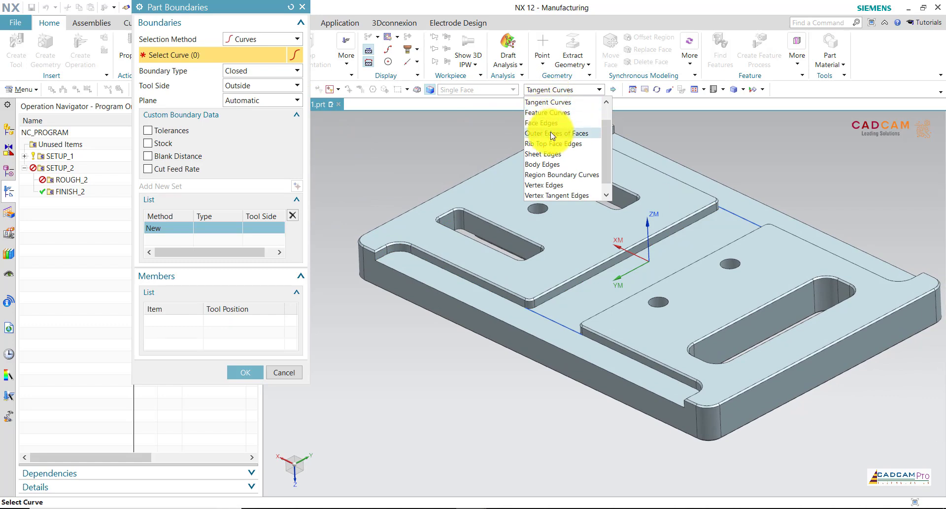
{"action": "left_click_drag", "start_coordinate": [607, 131], "coordinate": [605, 104]}
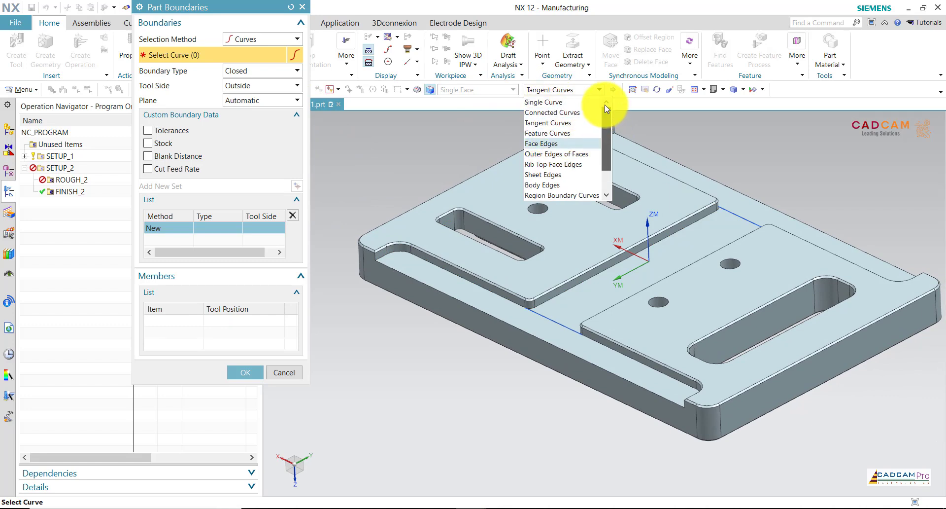
{"action": "left_click", "coordinate": [549, 110]}
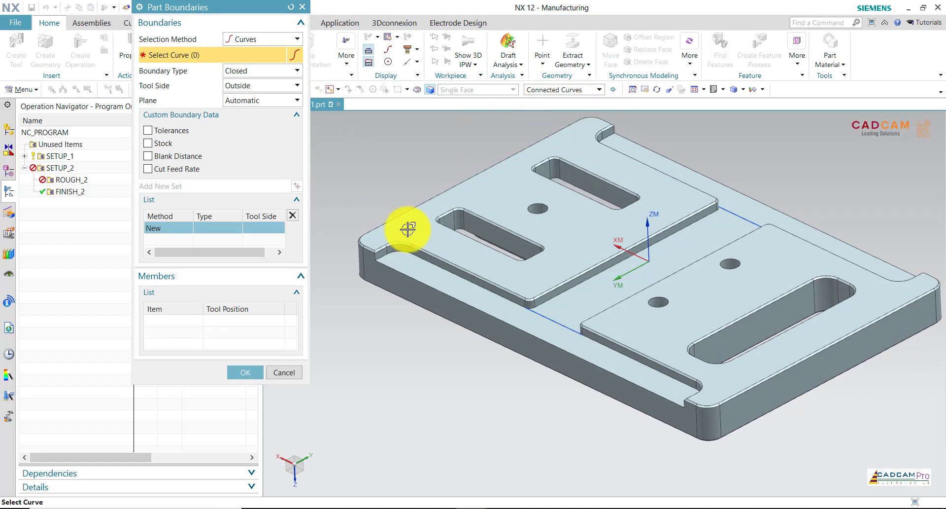
{"action": "left_click", "coordinate": [382, 256]}
{"action": "scroll", "coordinate": [390, 257], "scroll_direction": "up", "scroll_amount": 2}
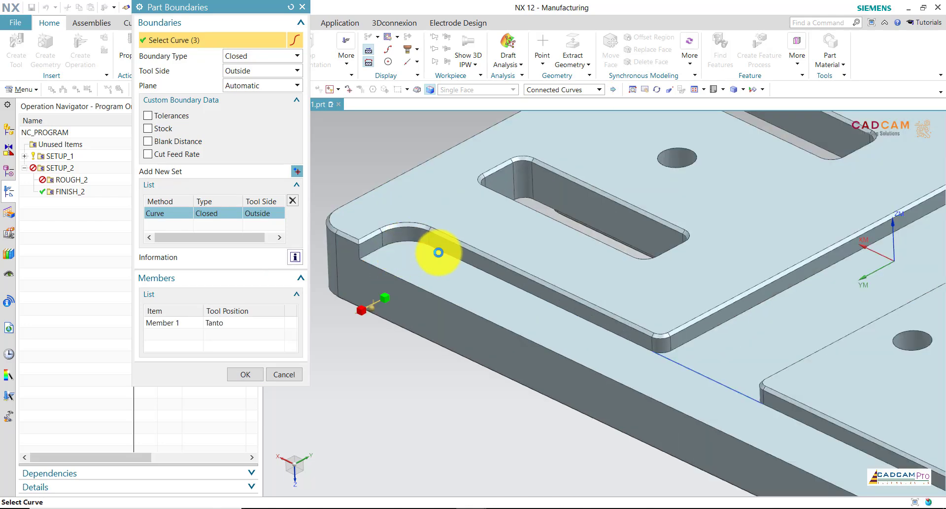
{"action": "left_click", "coordinate": [438, 252]}
Extend the boundary along the plate's long edge and around the pocket corner to 9 curves
{"action": "scroll", "coordinate": [345, 157], "scroll_direction": "down", "scroll_amount": 2}
{"action": "scroll", "coordinate": [494, 271], "scroll_direction": "up", "scroll_amount": 1}
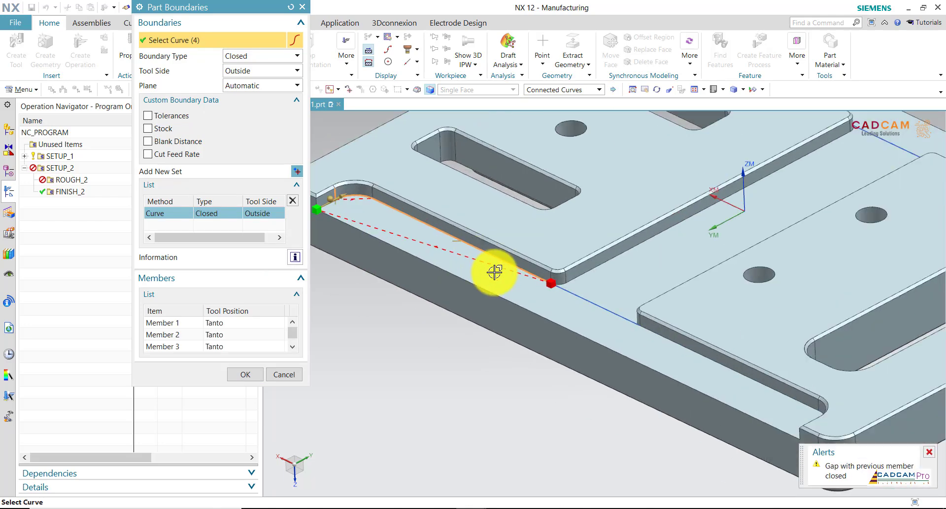
{"action": "scroll", "coordinate": [495, 271], "scroll_direction": "up", "scroll_amount": 1}
{"action": "scroll", "coordinate": [585, 249], "scroll_direction": "down", "scroll_amount": 1}
{"action": "scroll", "coordinate": [488, 224], "scroll_direction": "up", "scroll_amount": 1}
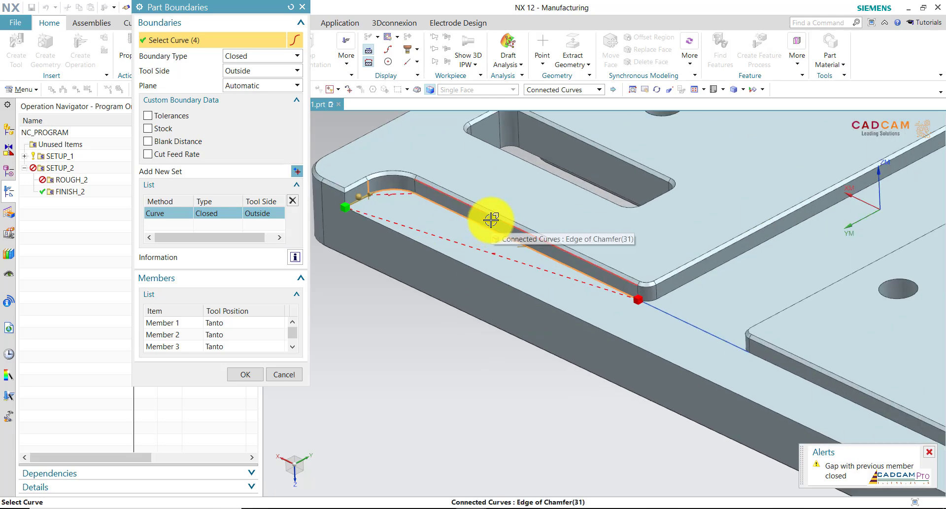
{"action": "scroll", "coordinate": [680, 317], "scroll_direction": "up", "scroll_amount": 1}
{"action": "left_click", "coordinate": [643, 303]}
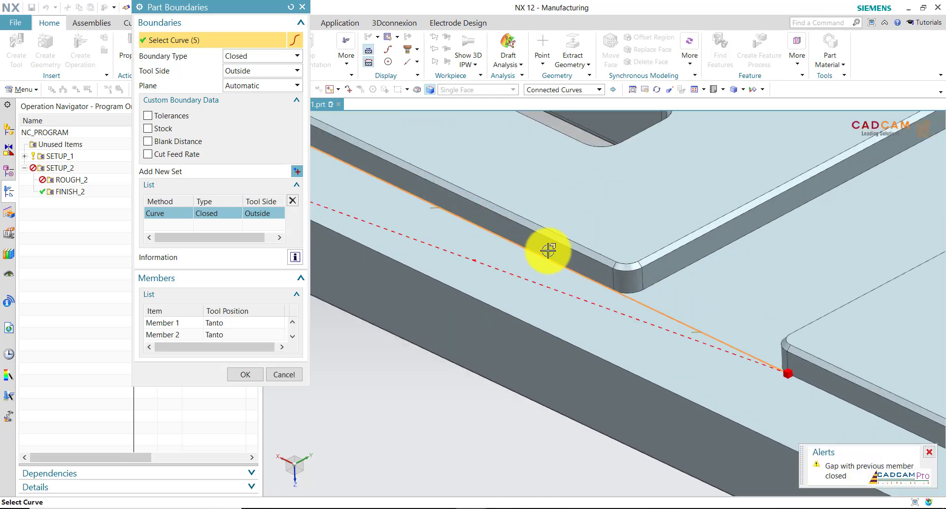
{"action": "scroll", "coordinate": [547, 250], "scroll_direction": "down", "scroll_amount": 2}
{"action": "left_click", "coordinate": [710, 330]}
{"action": "scroll", "coordinate": [581, 254], "scroll_direction": "down", "scroll_amount": 2}
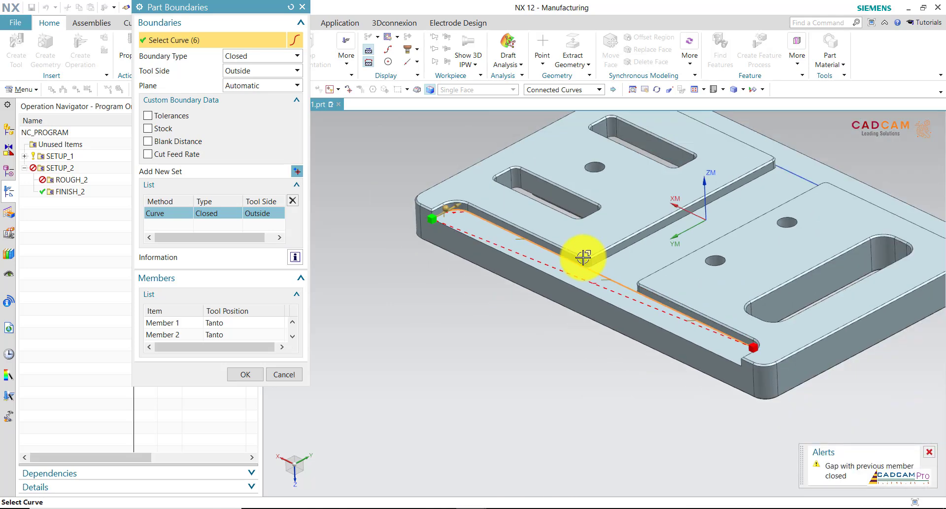
{"action": "mouse_move", "coordinate": [792, 327]}
{"action": "middle_mouse_down"}
{"action": "mouse_move", "coordinate": [809, 386]}
{"action": "mouse_move", "coordinate": [795, 323]}
{"action": "middle_mouse_up"}
{"action": "scroll", "coordinate": [709, 172], "scroll_direction": "up", "scroll_amount": 2}
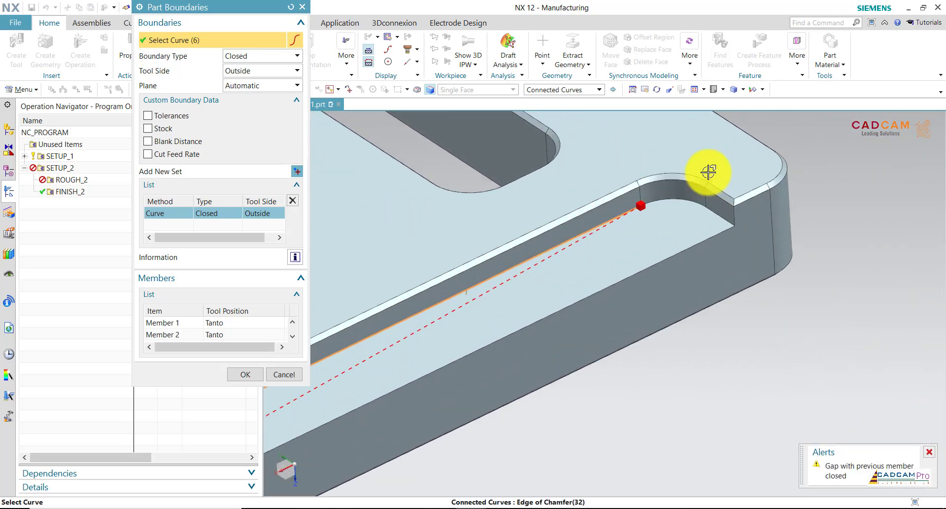
{"action": "left_click", "coordinate": [685, 206]}
{"action": "left_click", "coordinate": [788, 242]}
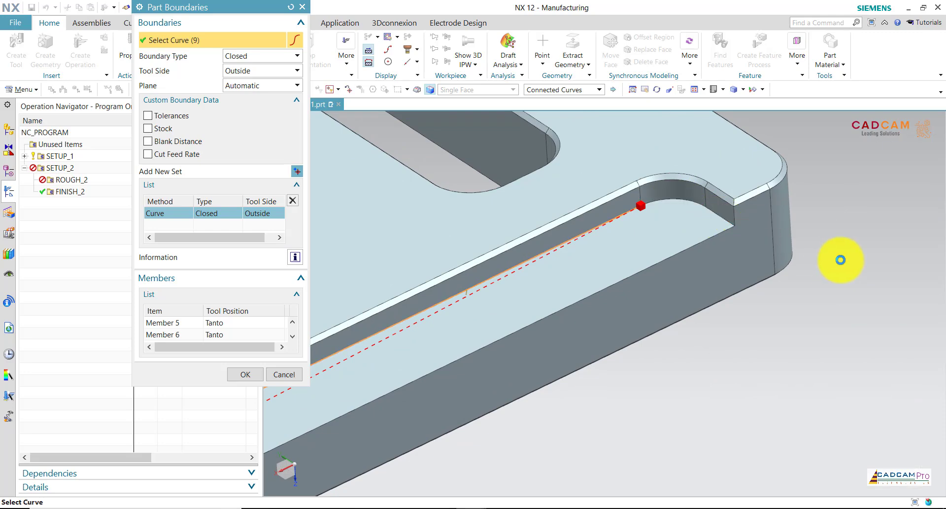
{"action": "scroll", "coordinate": [849, 257], "scroll_direction": "down", "scroll_amount": 3}
{"action": "mouse_move", "coordinate": [857, 267]}
{"action": "middle_mouse_down"}
{"action": "mouse_move", "coordinate": [672, 343]}
{"action": "mouse_move", "coordinate": [370, 131]}
{"action": "middle_mouse_up"}
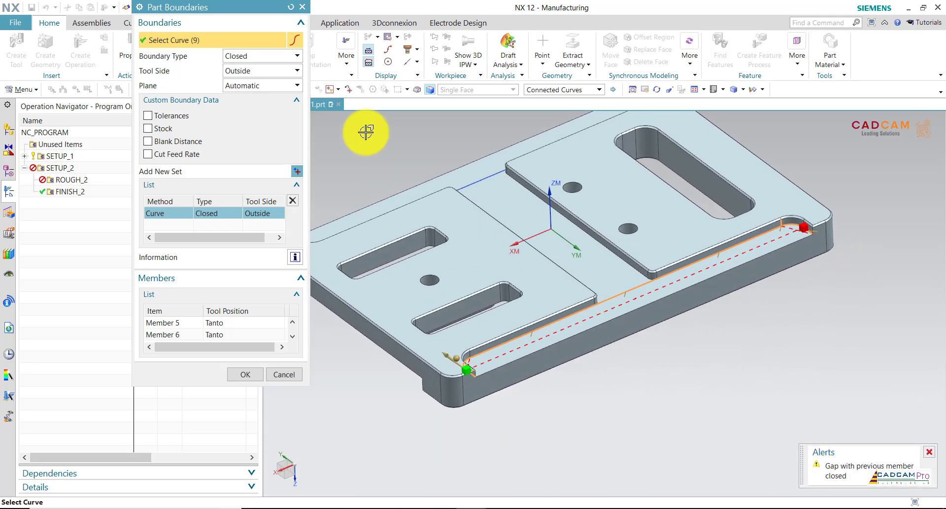
Set the boundary type to Open, keeping tool side Right
{"action": "left_click", "coordinate": [255, 79]}
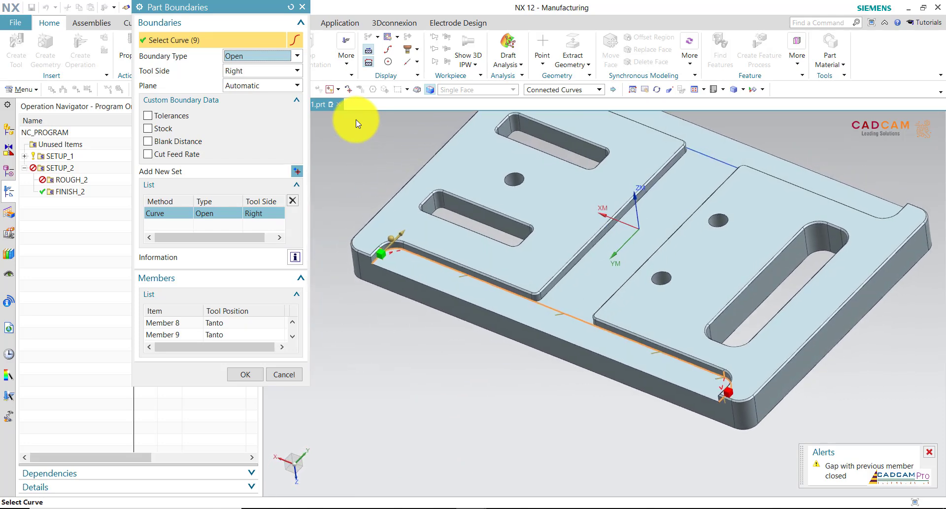
{"action": "scroll", "coordinate": [394, 252], "scroll_direction": "up", "scroll_amount": 5}
{"action": "scroll", "coordinate": [395, 252], "scroll_direction": "up", "scroll_amount": 3}
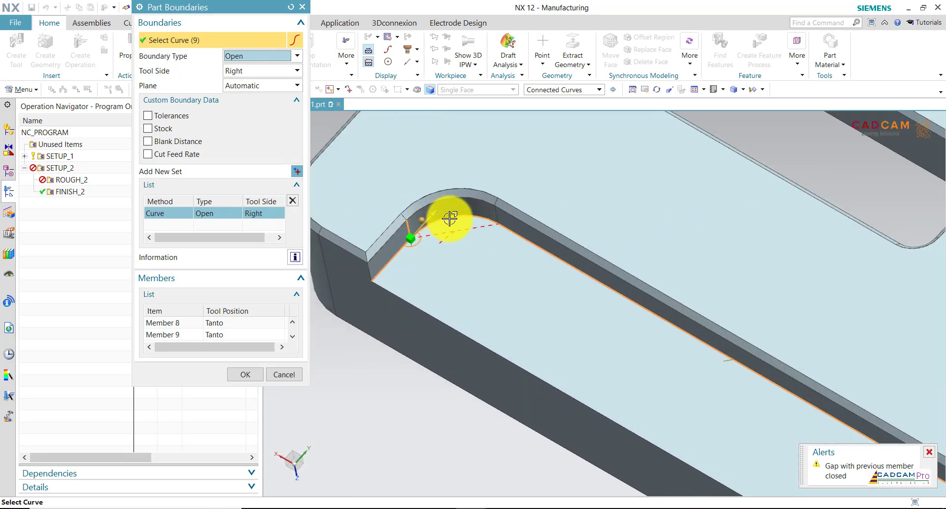
{"action": "scroll", "coordinate": [442, 236], "scroll_direction": "down", "scroll_amount": 1}
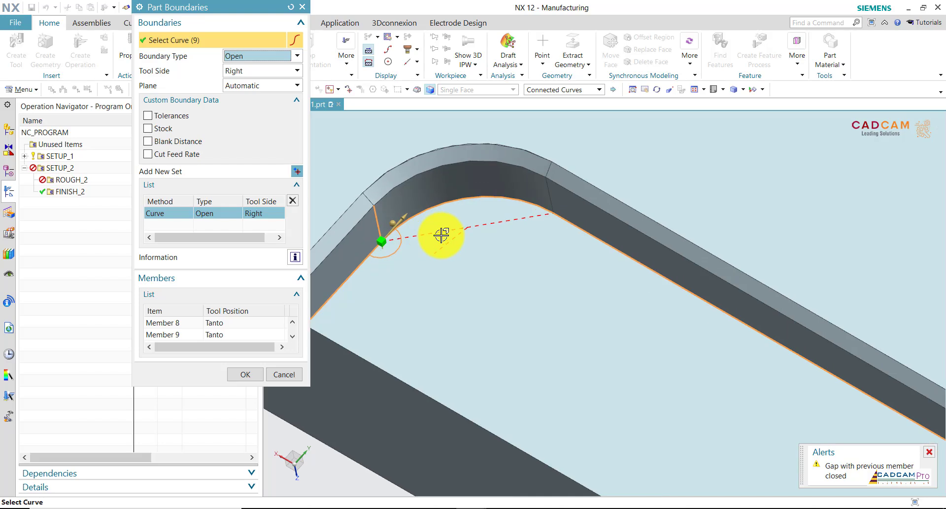
{"action": "middle_click_drag", "start_coordinate": [441, 236], "coordinate": [423, 181]}
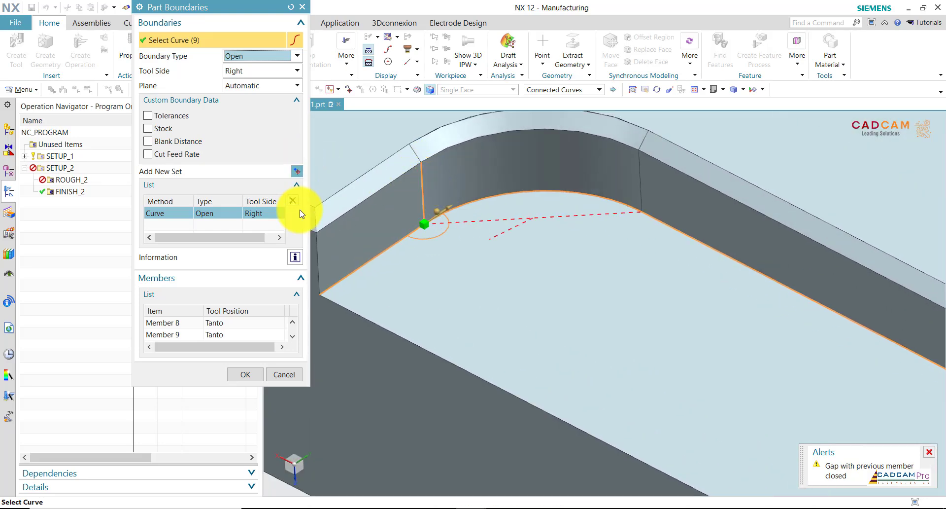
Delete the connected-curve boundary set and switch the curve rule to Single Curve
{"action": "left_click", "coordinate": [296, 204]}
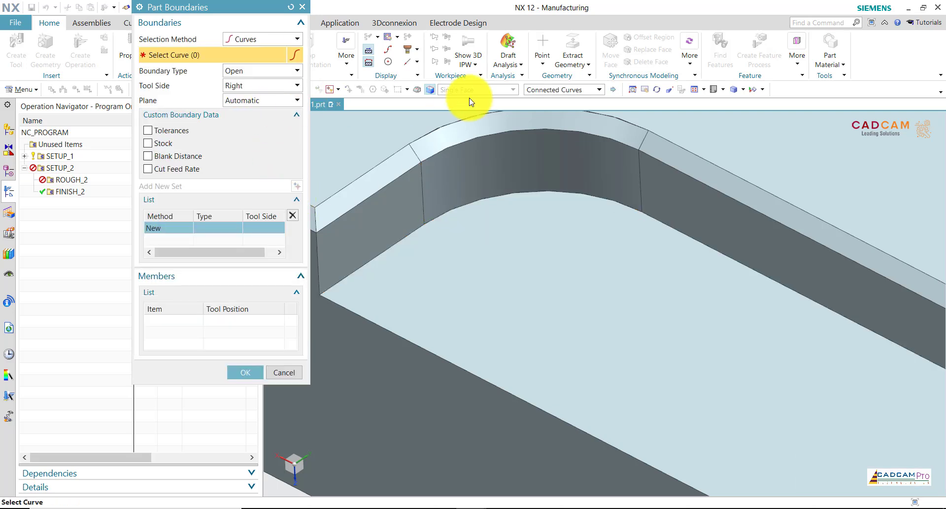
{"action": "left_click", "coordinate": [551, 94]}
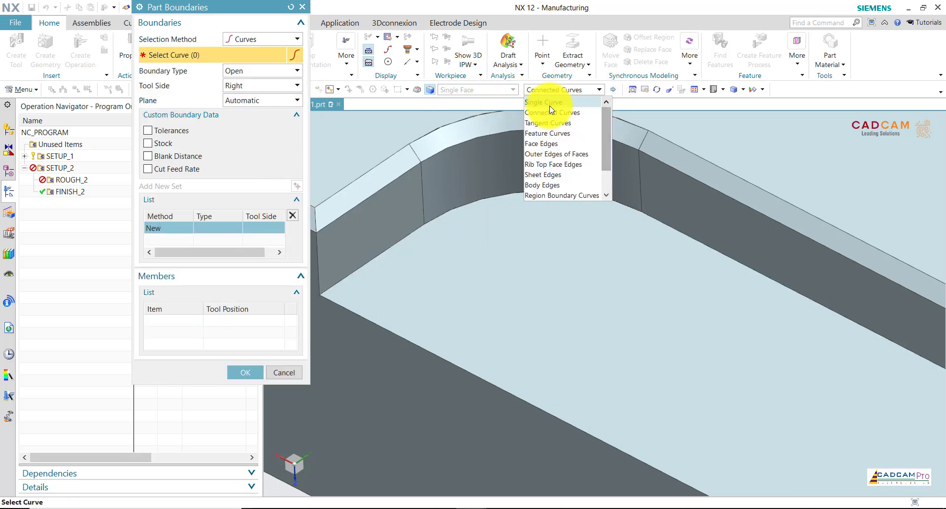
{"action": "left_click", "coordinate": [548, 106]}
{"action": "scroll", "coordinate": [515, 200], "scroll_direction": "down", "scroll_amount": 2}
{"action": "scroll", "coordinate": [515, 201], "scroll_direction": "down", "scroll_amount": 2}
Pick the pocket-corner straight edge, corner arc and next plate edges individually
{"action": "left_click", "coordinate": [449, 223]}
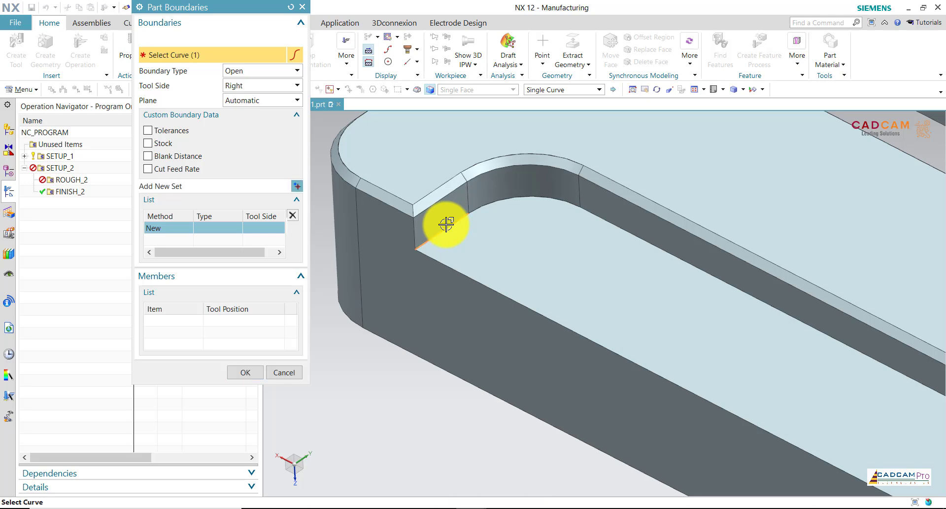
{"action": "left_click", "coordinate": [533, 200]}
{"action": "left_click", "coordinate": [598, 211]}
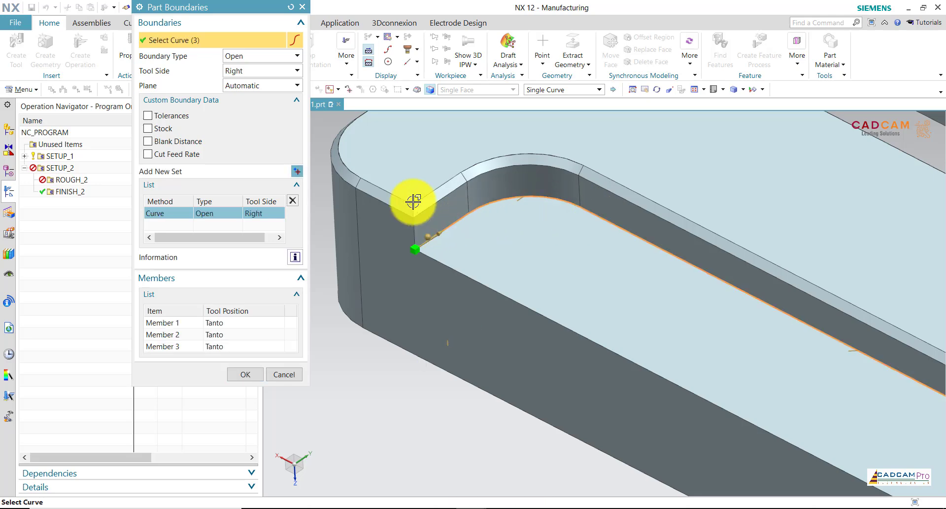
{"action": "scroll", "coordinate": [401, 200], "scroll_direction": "down", "scroll_amount": 3}
{"action": "scroll", "coordinate": [498, 242], "scroll_direction": "up", "scroll_amount": 1}
{"action": "scroll", "coordinate": [658, 311], "scroll_direction": "up", "scroll_amount": 1}
{"action": "scroll", "coordinate": [592, 276], "scroll_direction": "up", "scroll_amount": 2}
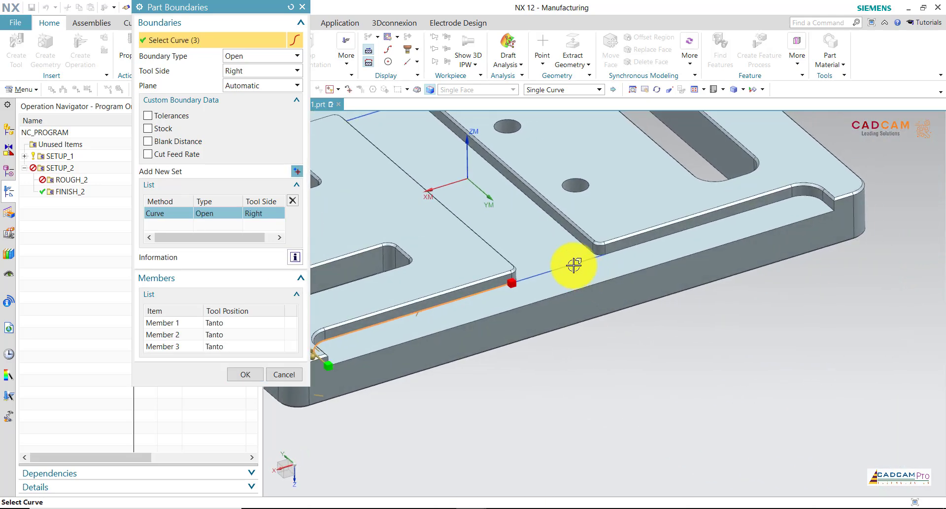
{"action": "left_click", "coordinate": [680, 229]}
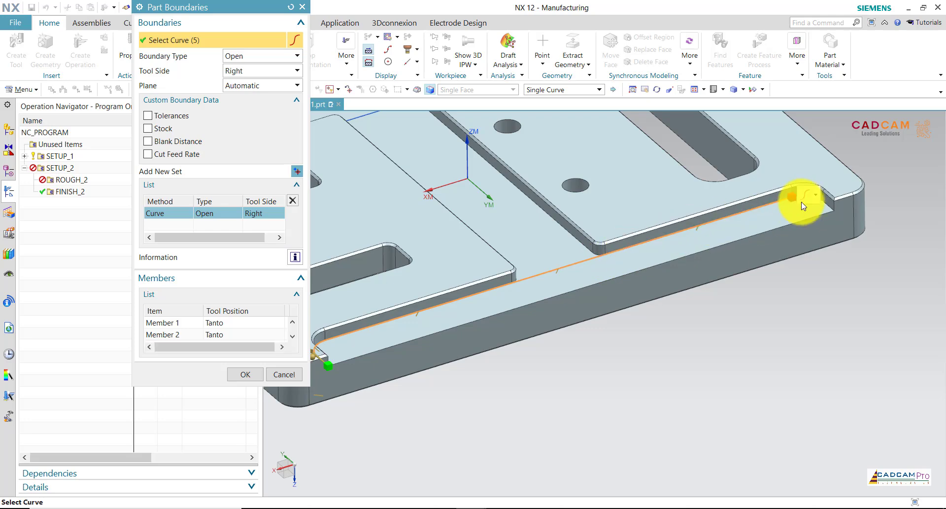
Add the slot-corner arc and the straight edge after it to the boundary
{"action": "mouse_move", "coordinate": [849, 226]}
{"action": "middle_mouse_down"}
{"action": "mouse_move", "coordinate": [787, 104]}
{"action": "mouse_move", "coordinate": [775, 232]}
{"action": "middle_mouse_up"}
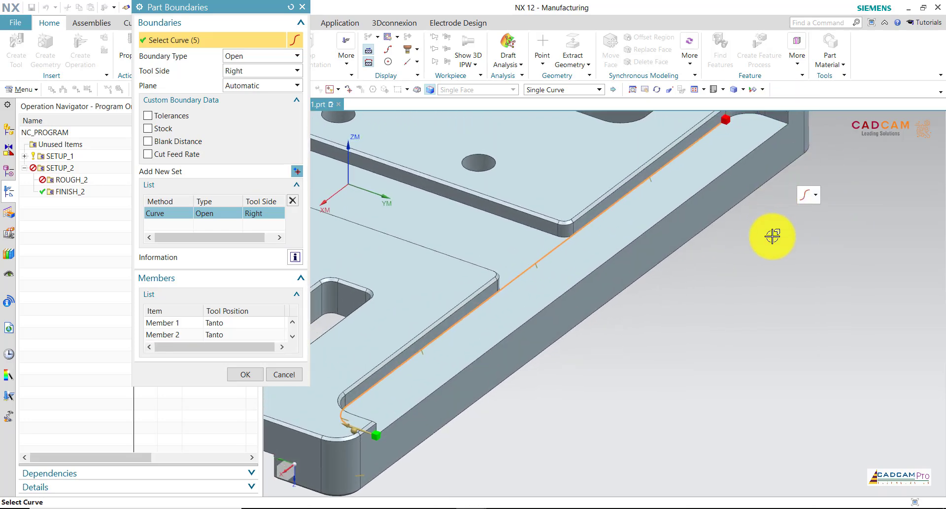
{"action": "scroll", "coordinate": [767, 158], "scroll_direction": "up", "scroll_amount": 2}
{"action": "scroll", "coordinate": [664, 210], "scroll_direction": "up", "scroll_amount": 2}
{"action": "left_click", "coordinate": [648, 231]}
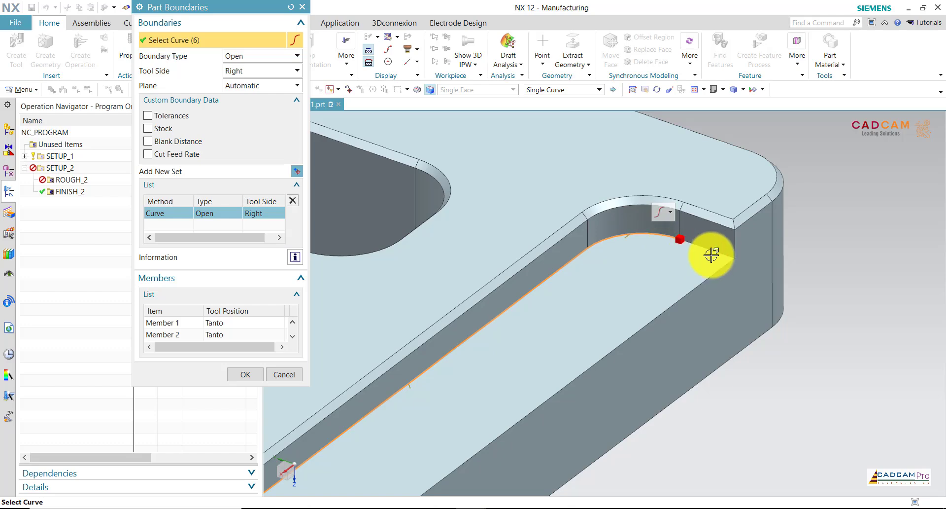
{"action": "left_click", "coordinate": [731, 246]}
{"action": "scroll", "coordinate": [858, 187], "scroll_direction": "down", "scroll_amount": 4}
{"action": "mouse_move", "coordinate": [863, 190]}
{"action": "middle_mouse_down"}
{"action": "mouse_move", "coordinate": [648, 228]}
{"action": "mouse_move", "coordinate": [384, 196]}
{"action": "mouse_move", "coordinate": [351, 176]}
{"action": "middle_mouse_up"}
{"action": "scroll", "coordinate": [385, 256], "scroll_direction": "up", "scroll_amount": 2}
{"action": "scroll", "coordinate": [409, 235], "scroll_direction": "up", "scroll_amount": 2}
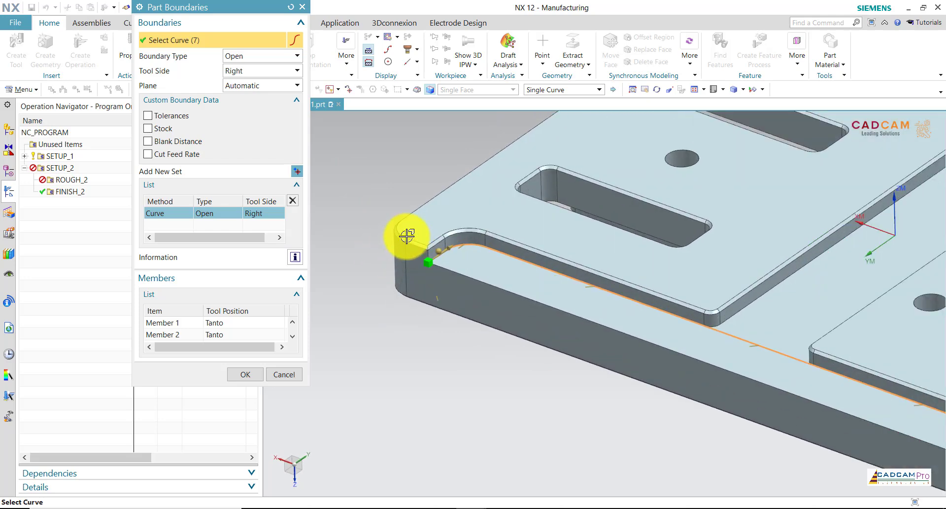
Set the first boundary's tool side to Left and add an empty second set
{"action": "left_click", "coordinate": [257, 75]}
{"action": "left_click", "coordinate": [251, 83]}
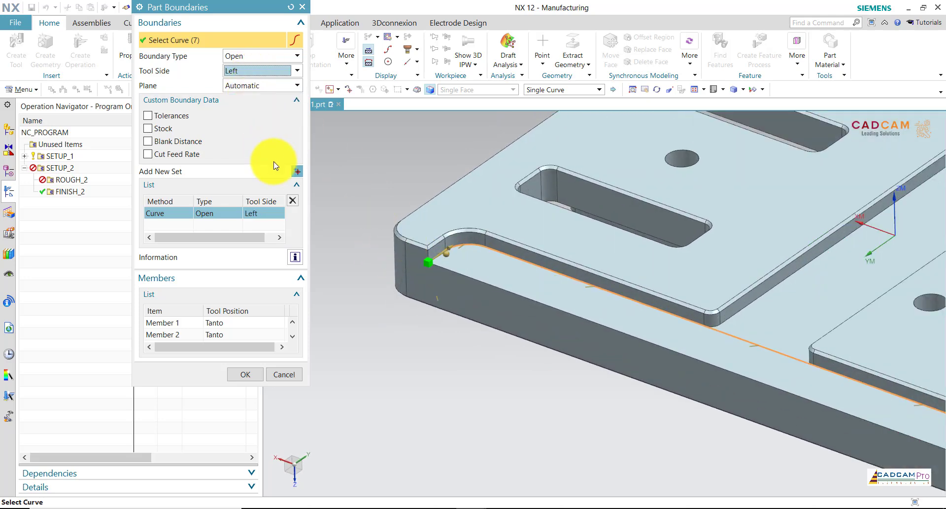
{"action": "left_click", "coordinate": [297, 172]}
{"action": "scroll", "coordinate": [389, 194], "scroll_direction": "down", "scroll_amount": 5}
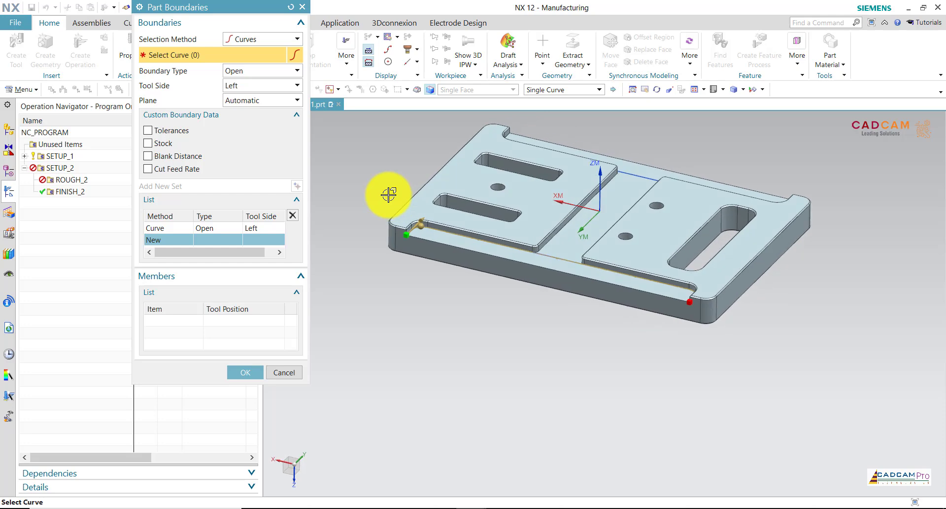
Start the second boundary with the slot-corner short edge, fillet arc and long edges
{"action": "scroll", "coordinate": [450, 205], "scroll_direction": "up", "scroll_amount": 3}
{"action": "middle_click_drag", "start_coordinate": [469, 211], "coordinate": [370, 211]}
{"action": "scroll", "coordinate": [370, 211], "scroll_direction": "up", "scroll_amount": 4}
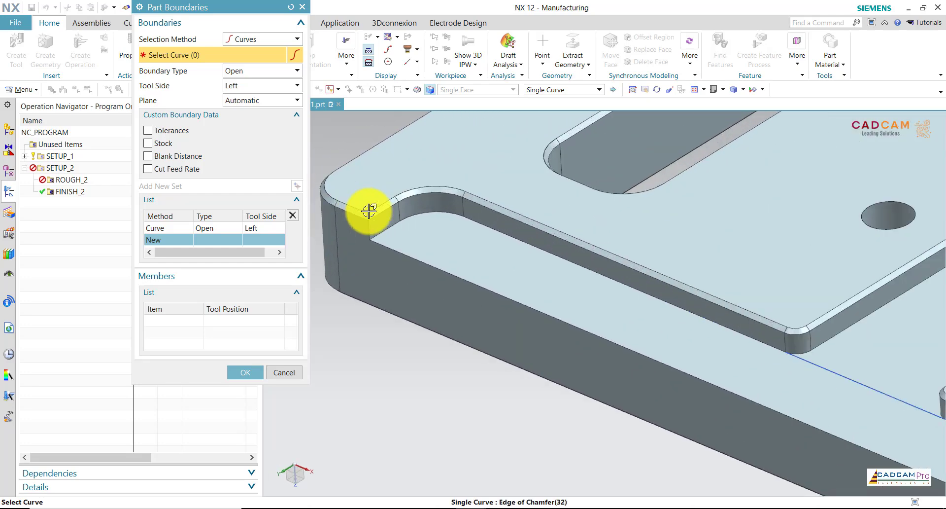
{"action": "left_click", "coordinate": [382, 234]}
{"action": "left_click", "coordinate": [451, 212]}
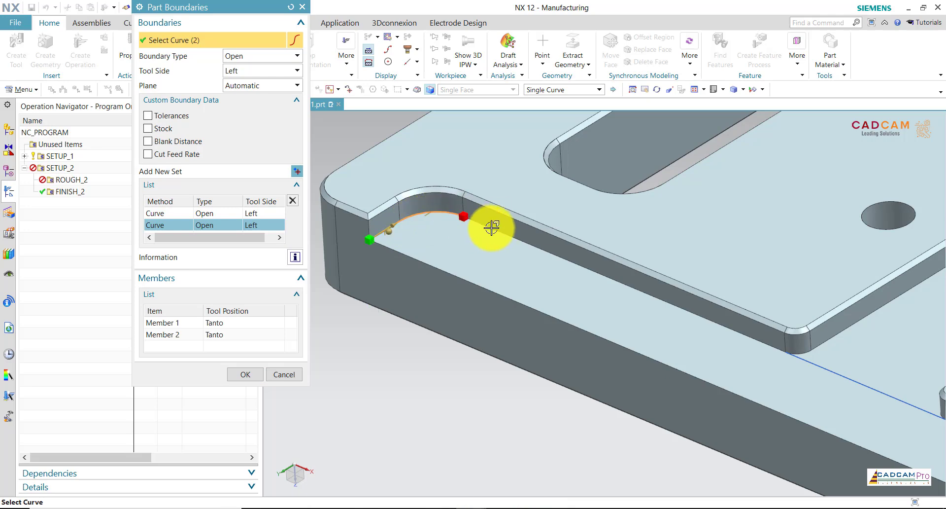
{"action": "left_click", "coordinate": [502, 231]}
{"action": "left_click", "coordinate": [805, 359]}
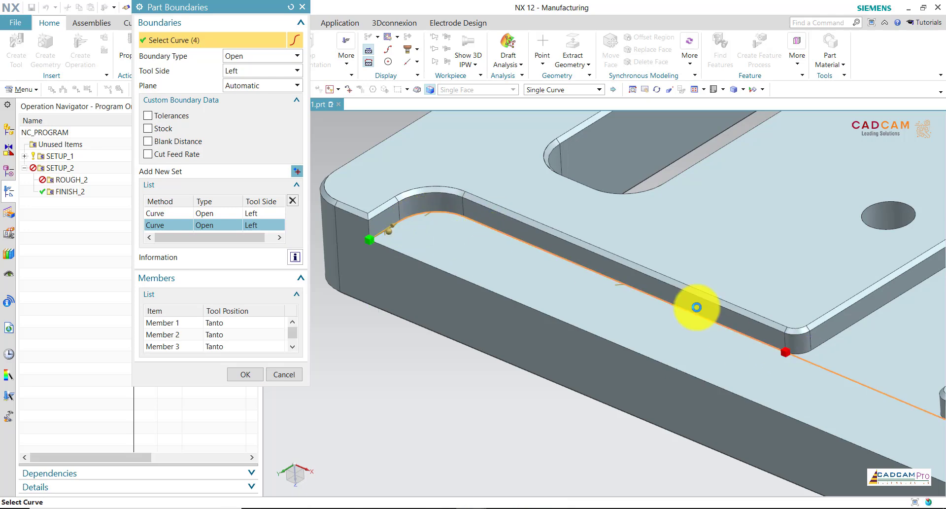
{"action": "scroll", "coordinate": [516, 221], "scroll_direction": "down", "scroll_amount": 2}
Add the remaining edges and corner fillet arc, completing the seven-curve boundary
{"action": "mouse_move", "coordinate": [516, 221]}
{"action": "middle_mouse_down"}
{"action": "mouse_move", "coordinate": [802, 312]}
{"action": "mouse_move", "coordinate": [777, 327]}
{"action": "mouse_move", "coordinate": [763, 310]}
{"action": "middle_mouse_up"}
{"action": "left_click", "coordinate": [754, 326]}
{"action": "scroll", "coordinate": [853, 216], "scroll_direction": "up", "scroll_amount": 2}
{"action": "scroll", "coordinate": [853, 226], "scroll_direction": "up", "scroll_amount": 1}
{"action": "left_click", "coordinate": [891, 245]}
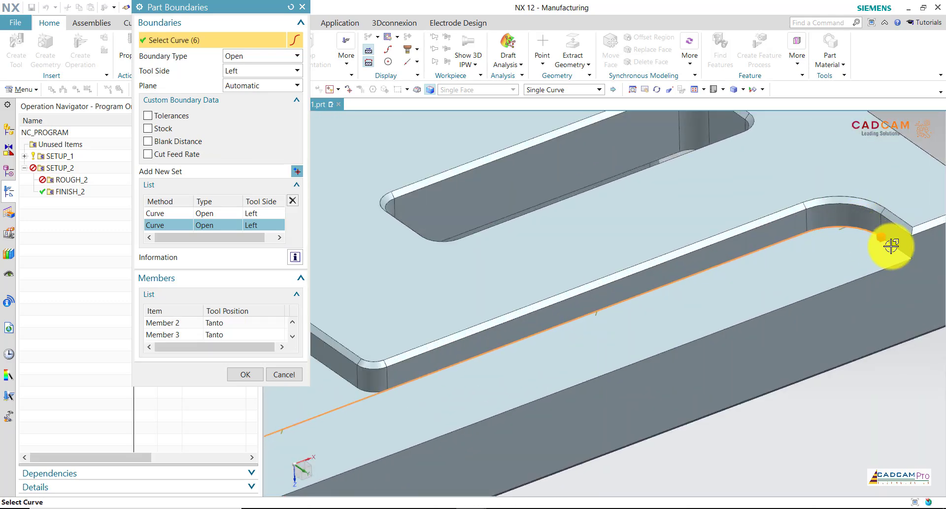
{"action": "left_click", "coordinate": [898, 251]}
{"action": "middle_click_drag", "start_coordinate": [754, 223], "coordinate": [478, 245]}
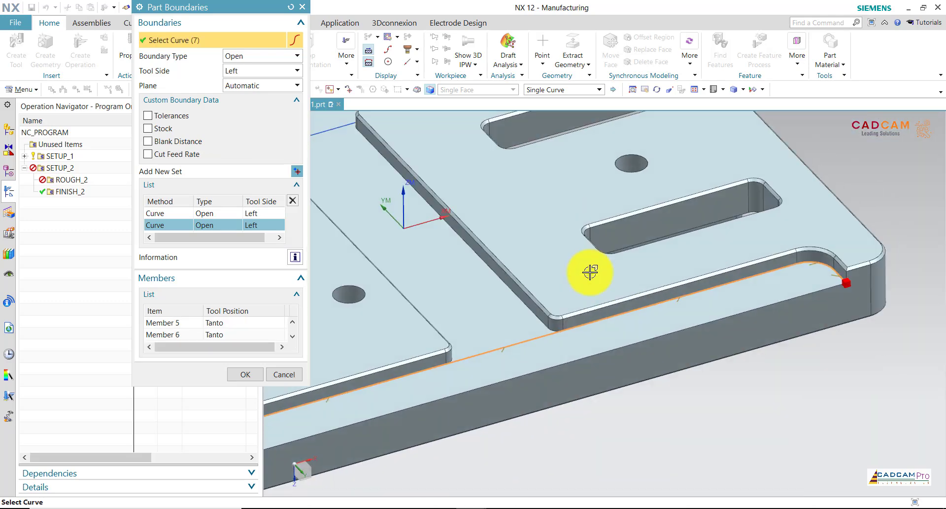
{"action": "scroll", "coordinate": [412, 177], "scroll_direction": "up", "scroll_amount": 2}
{"action": "scroll", "coordinate": [413, 193], "scroll_direction": "up", "scroll_amount": 1}
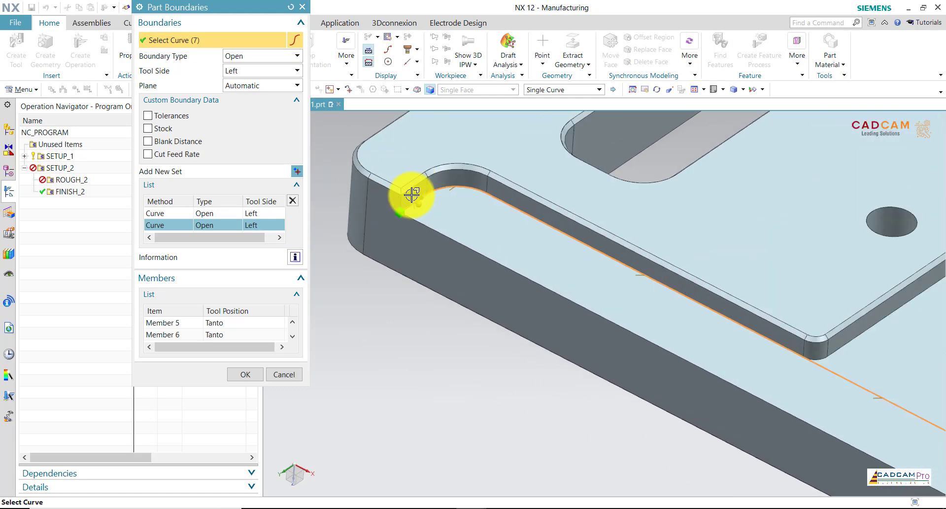
{"action": "scroll", "coordinate": [355, 261], "scroll_direction": "down", "scroll_amount": 2}
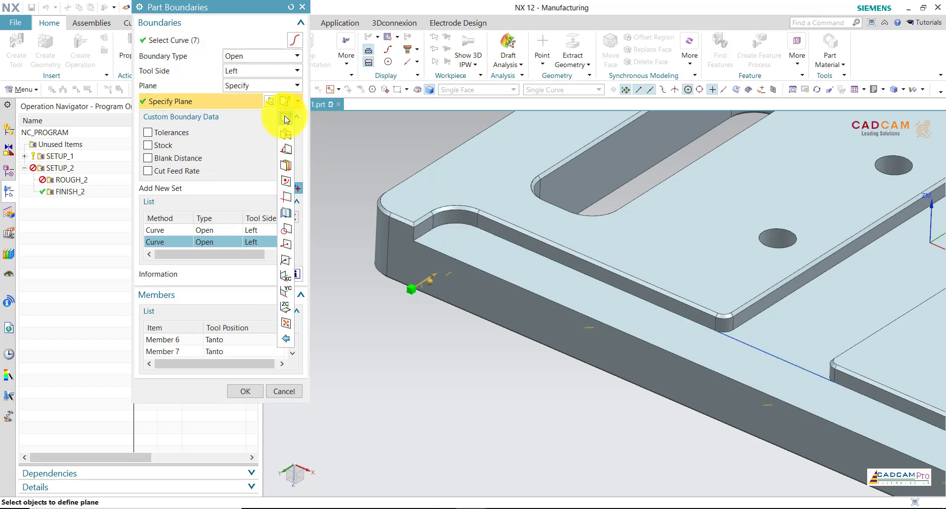
Put the second boundary on the upper face plane with tool side Right, and accept both
{"action": "left_click", "coordinate": [452, 188]}
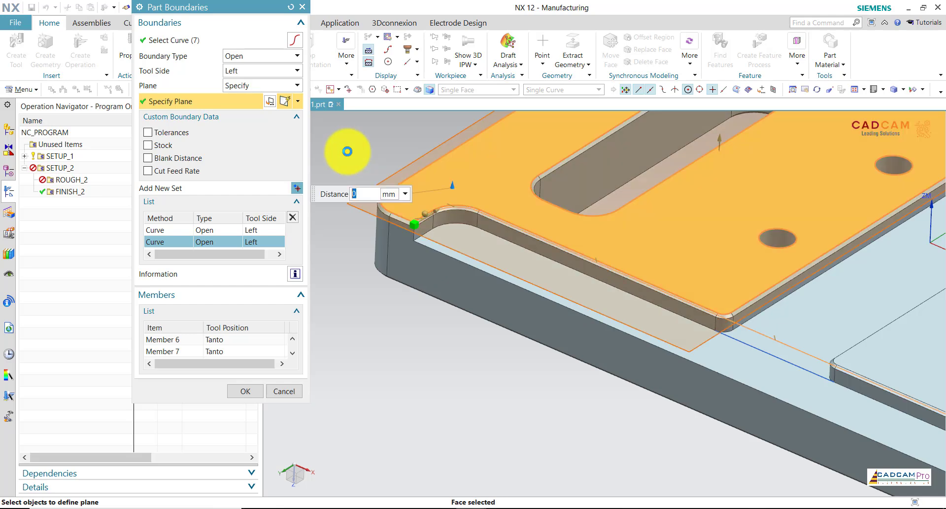
{"action": "scroll", "coordinate": [347, 139], "scroll_direction": "down", "scroll_amount": 2}
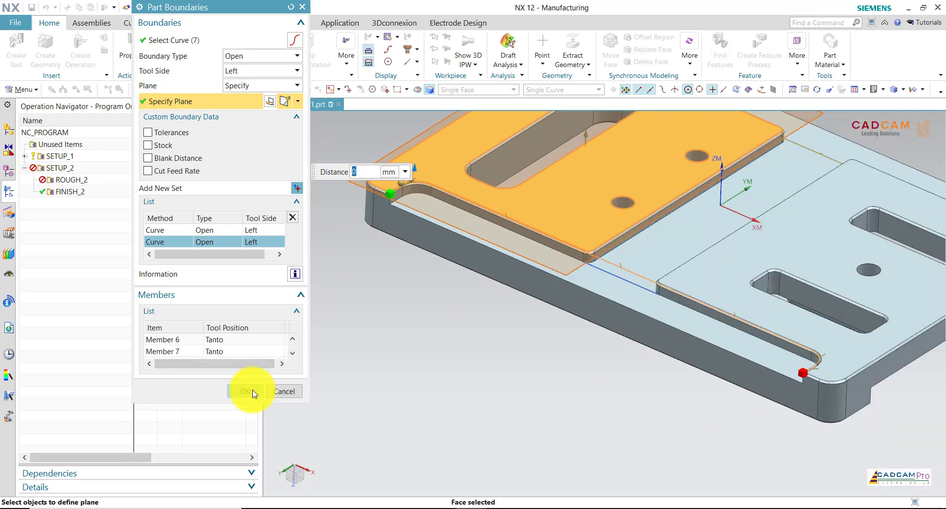
{"action": "scroll", "coordinate": [397, 325], "scroll_direction": "up", "scroll_amount": 2}
{"action": "scroll", "coordinate": [414, 230], "scroll_direction": "up", "scroll_amount": 2}
{"action": "scroll", "coordinate": [433, 207], "scroll_direction": "up", "scroll_amount": 1}
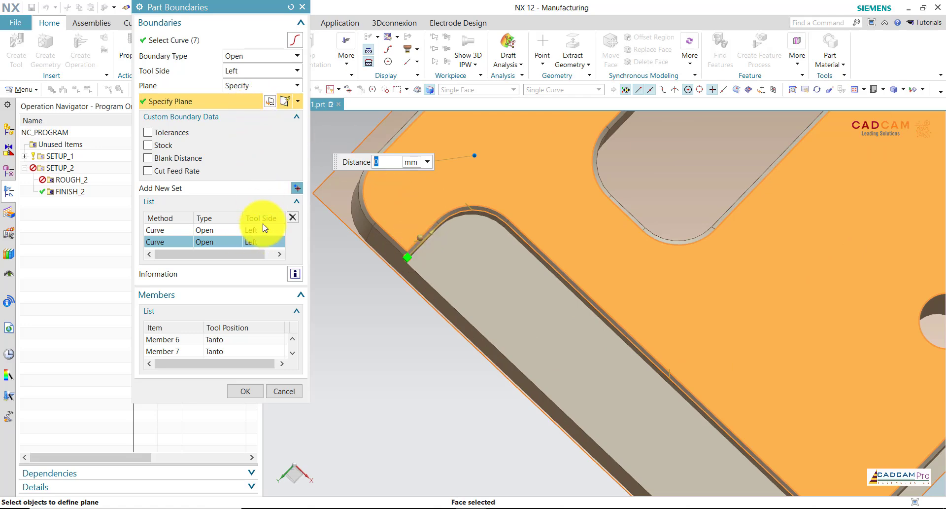
{"action": "left_click", "coordinate": [251, 71]}
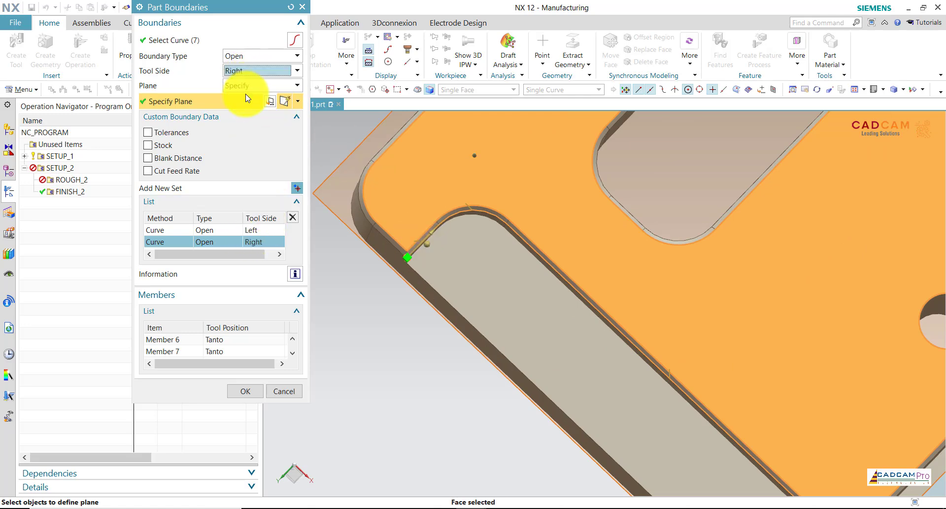
{"action": "scroll", "coordinate": [380, 277], "scroll_direction": "down", "scroll_amount": 2}
{"action": "scroll", "coordinate": [380, 278], "scroll_direction": "down", "scroll_amount": 2}
{"action": "left_click", "coordinate": [207, 230]}
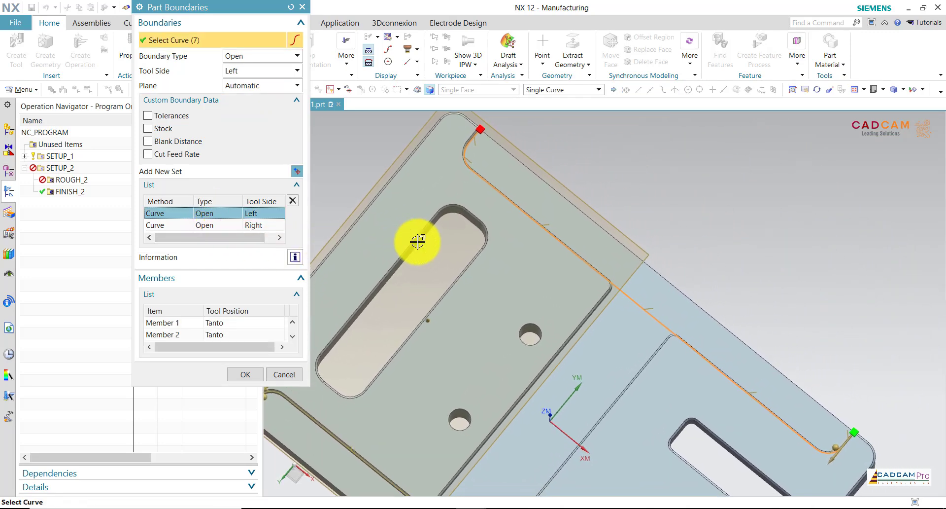
{"action": "key", "text": "Home"}
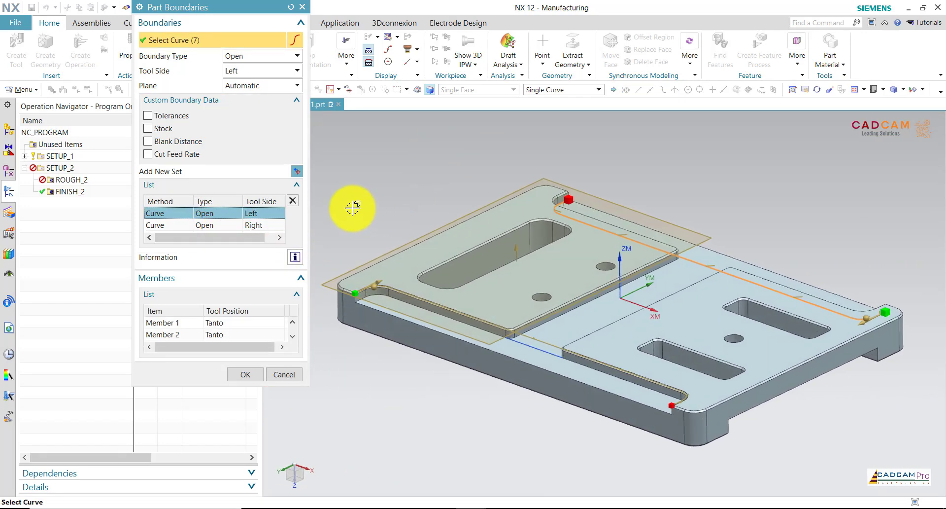
{"action": "left_click", "coordinate": [259, 374]}
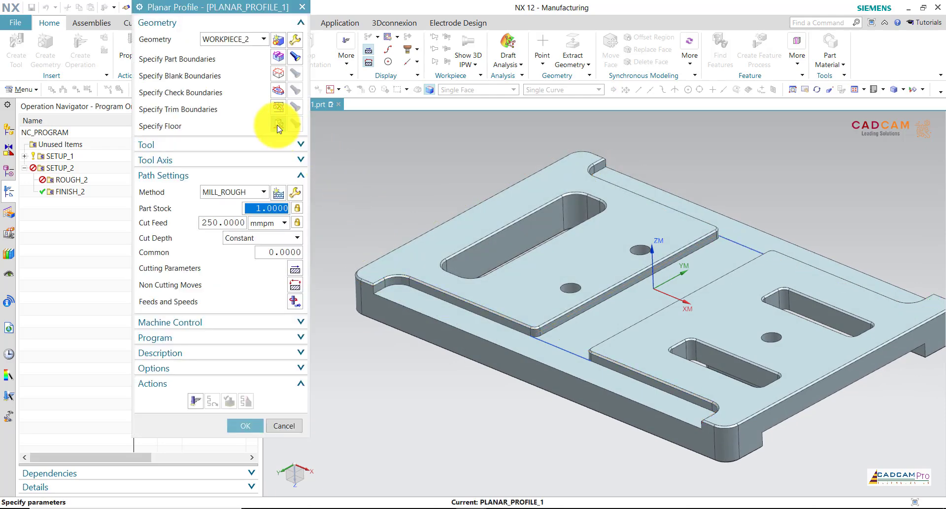
Specify the recessed channel face as the floor plane
{"action": "middle_click", "coordinate": [389, 298]}
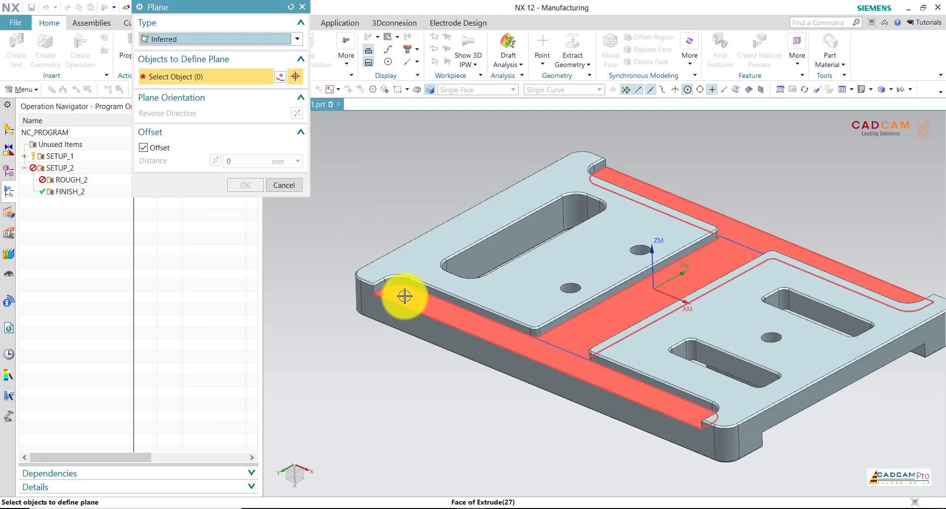
{"action": "left_click", "coordinate": [400, 294]}
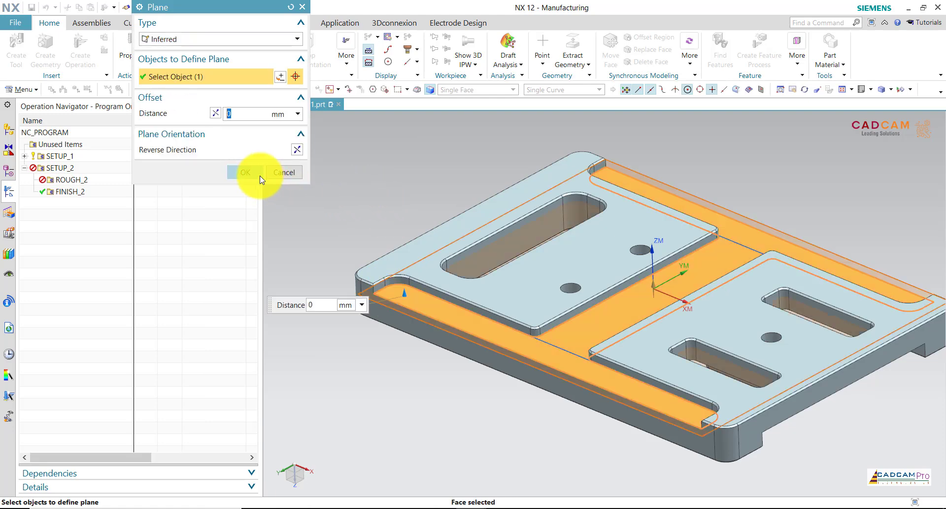
{"action": "left_click", "coordinate": [260, 175]}
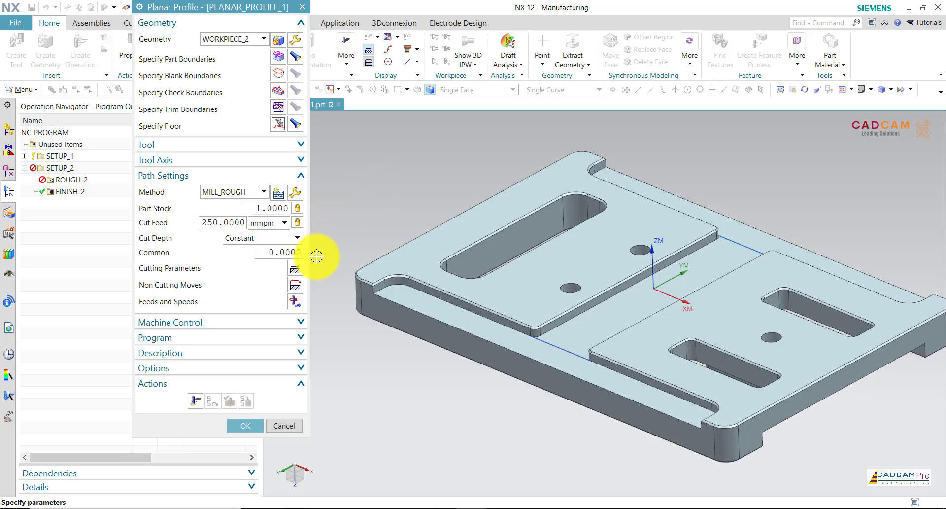
Set Part Stock to 0.1 in the Cutting Parameters Stock tab
{"action": "left_click", "coordinate": [295, 271]}
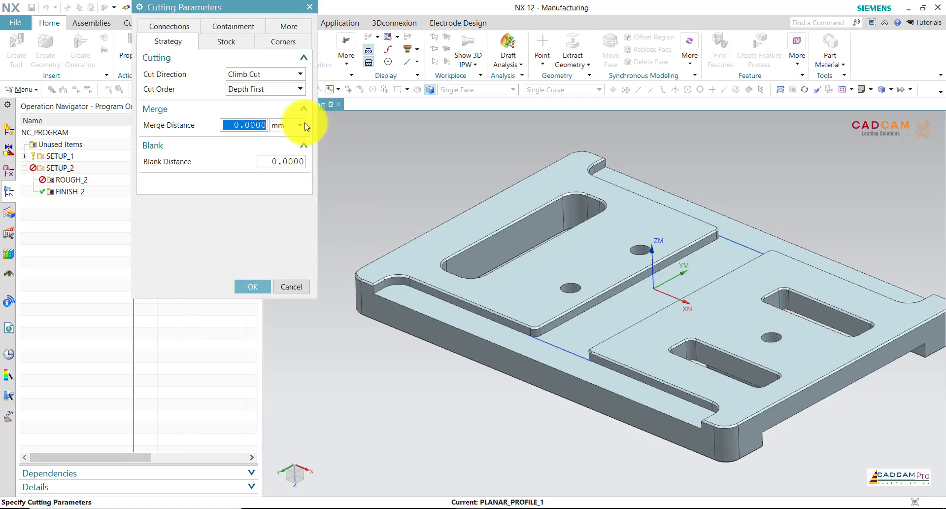
{"action": "left_click", "coordinate": [239, 43]}
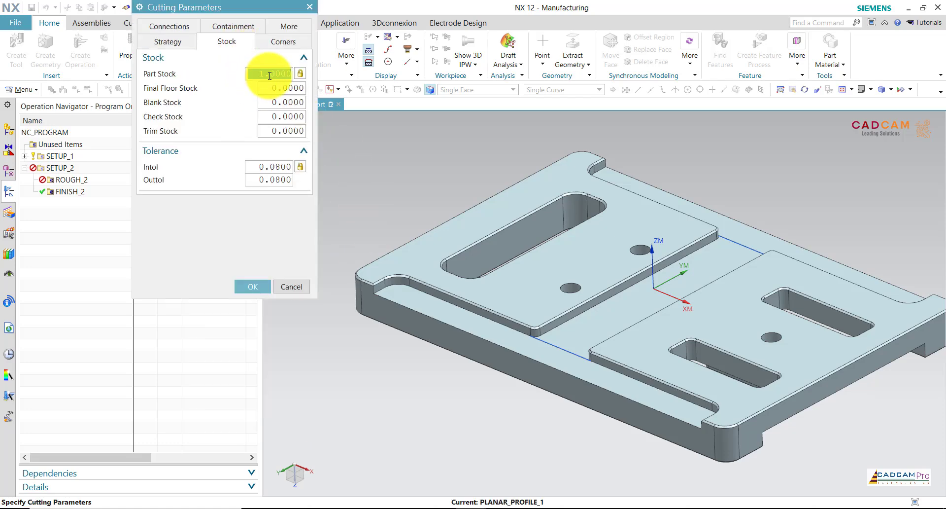
{"action": "type", "text": "0.1"}
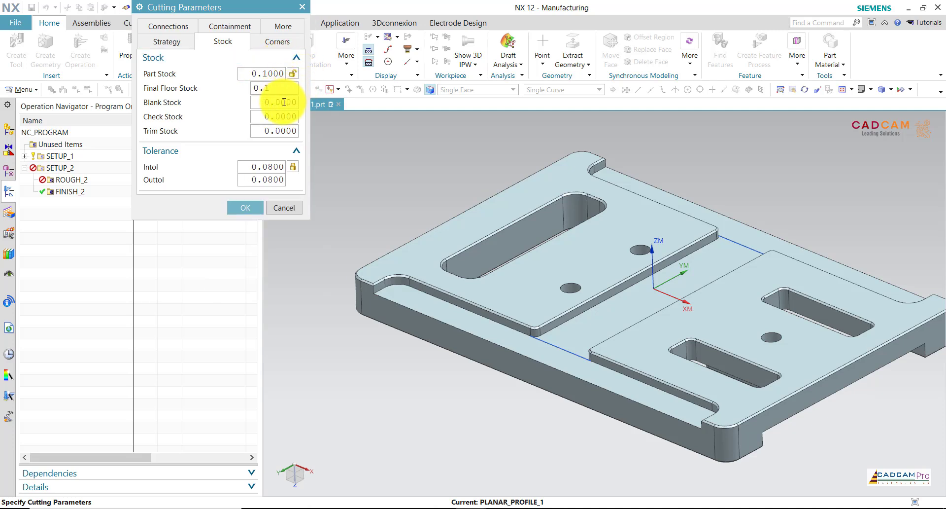
{"action": "left_click", "coordinate": [256, 206]}
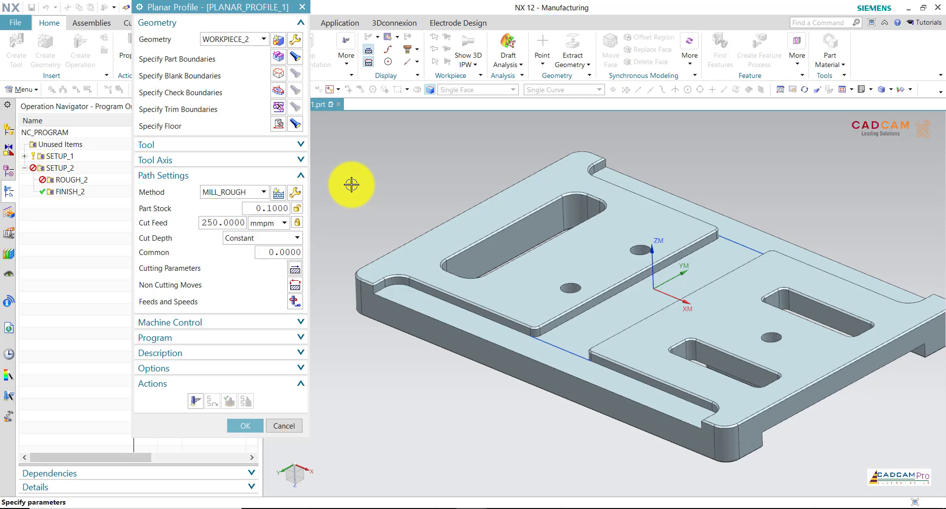
Assign tool D14 with cut feed 1000 and common depth 1.5, generate, and reopen the boundaries
{"action": "left_click", "coordinate": [260, 145]}
{"action": "type", "text": "1.5"}
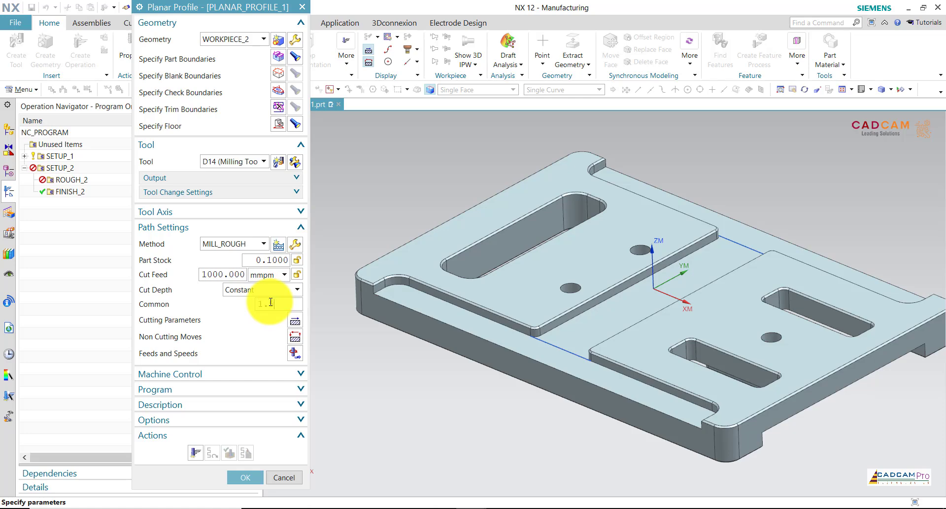
{"action": "left_click", "coordinate": [199, 454]}
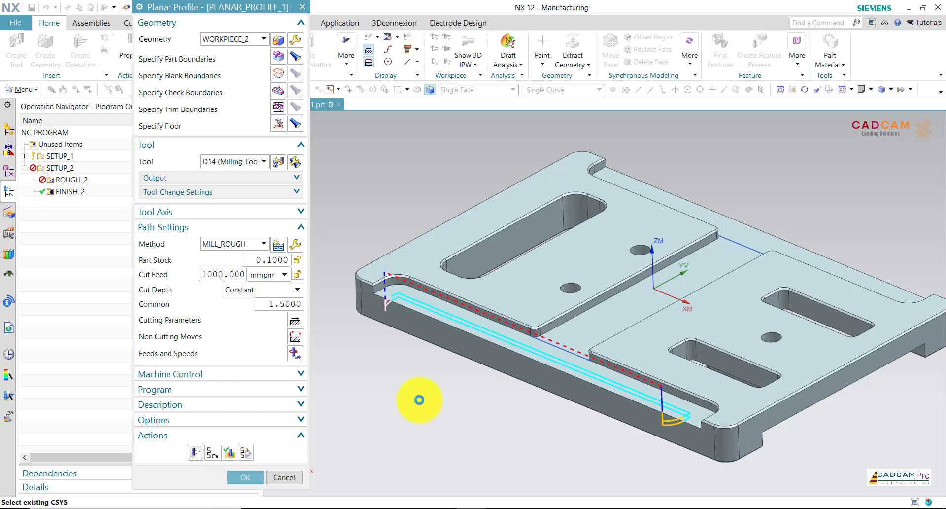
{"action": "middle_click_drag", "start_coordinate": [420, 397], "coordinate": [420, 398]}
{"action": "key", "text": "Home"}
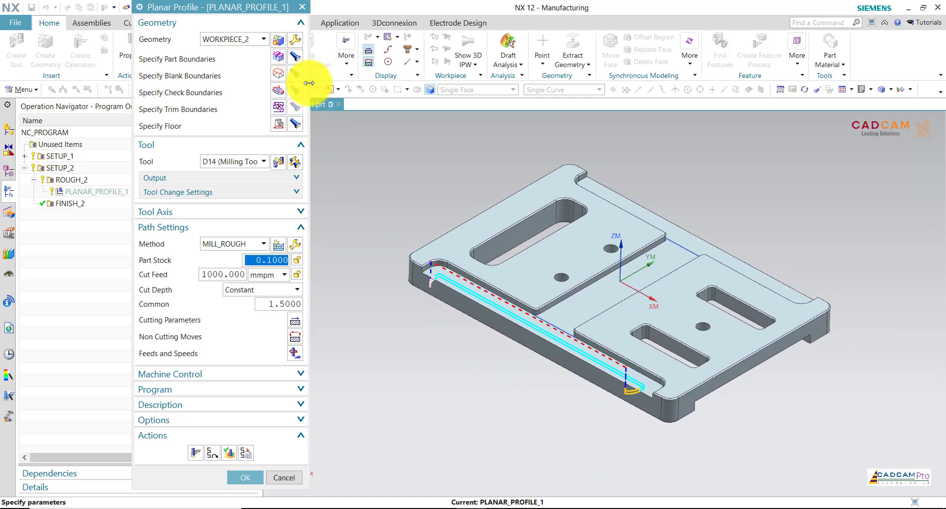
{"action": "left_click", "coordinate": [295, 58]}
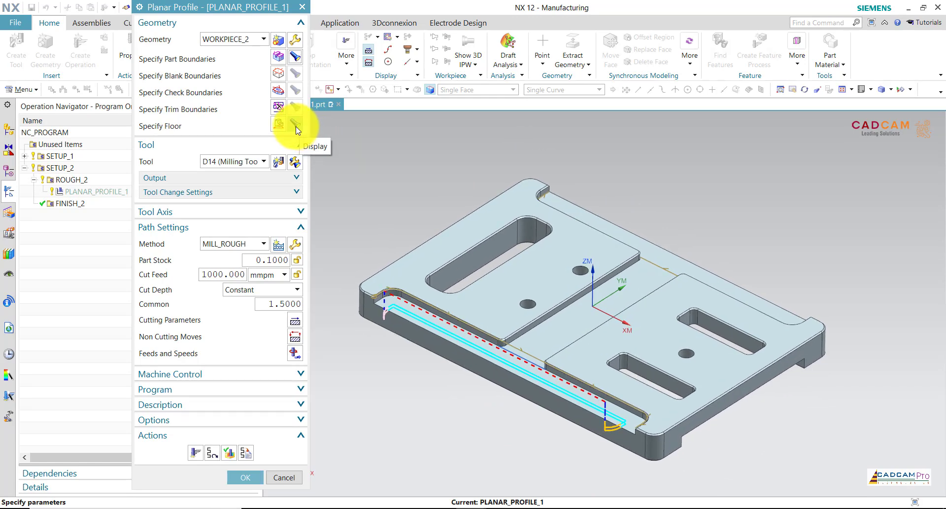
{"action": "middle_click", "coordinate": [395, 159]}
Compare the two boundary sets and reselect the first one
{"action": "middle_click_drag", "start_coordinate": [395, 158], "coordinate": [376, 158]}
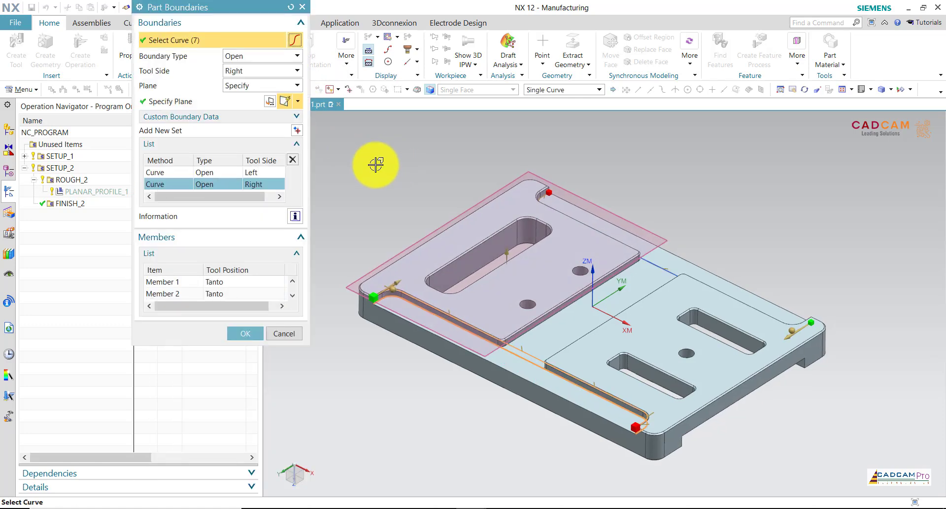
{"action": "left_click", "coordinate": [200, 176]}
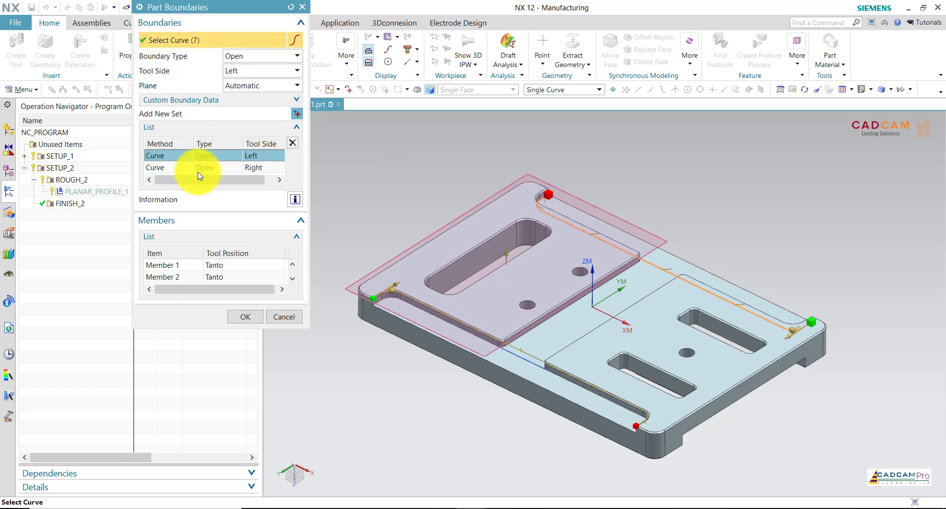
{"action": "left_click", "coordinate": [200, 157]}
{"action": "left_click", "coordinate": [197, 168]}
{"action": "left_click", "coordinate": [203, 166]}
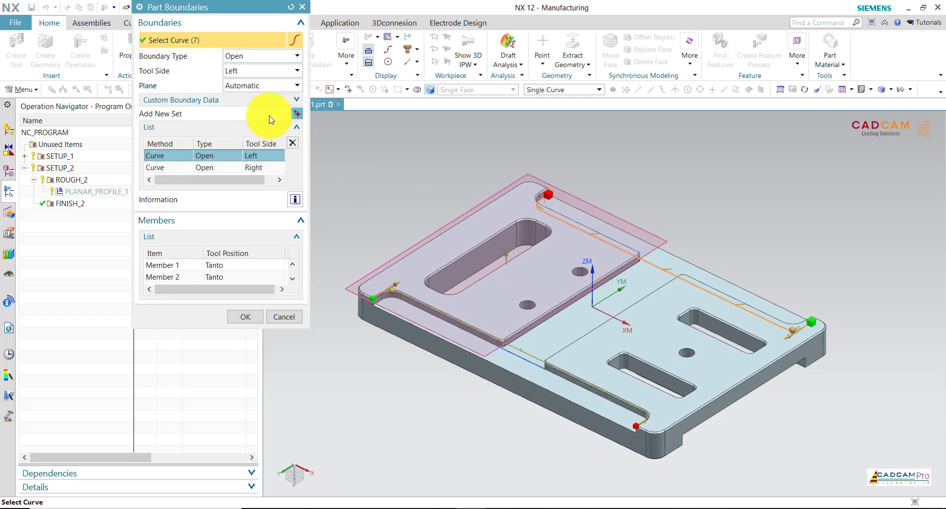
Place the boundaries on a specified plane at the raised pad's top face
{"action": "left_click", "coordinate": [241, 85]}
{"action": "left_click", "coordinate": [256, 109]}
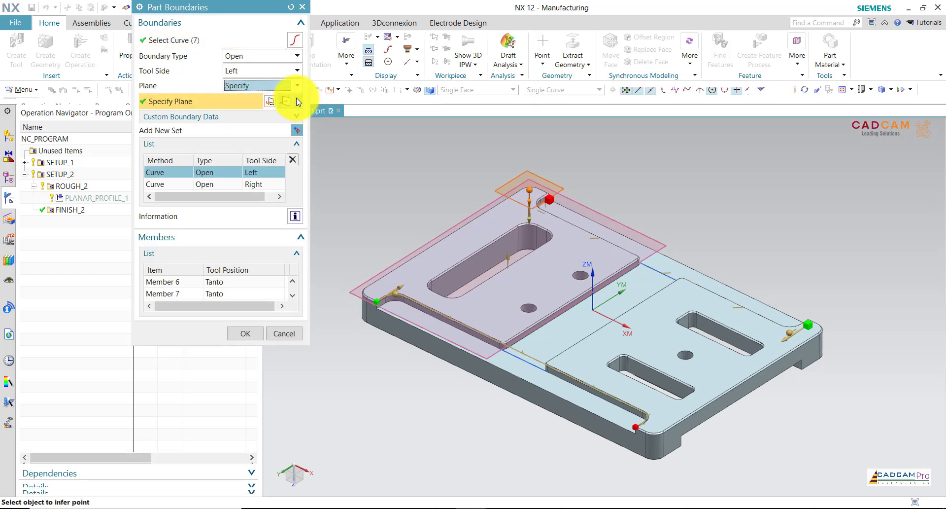
{"action": "left_click", "coordinate": [297, 101]}
{"action": "left_click", "coordinate": [288, 118]}
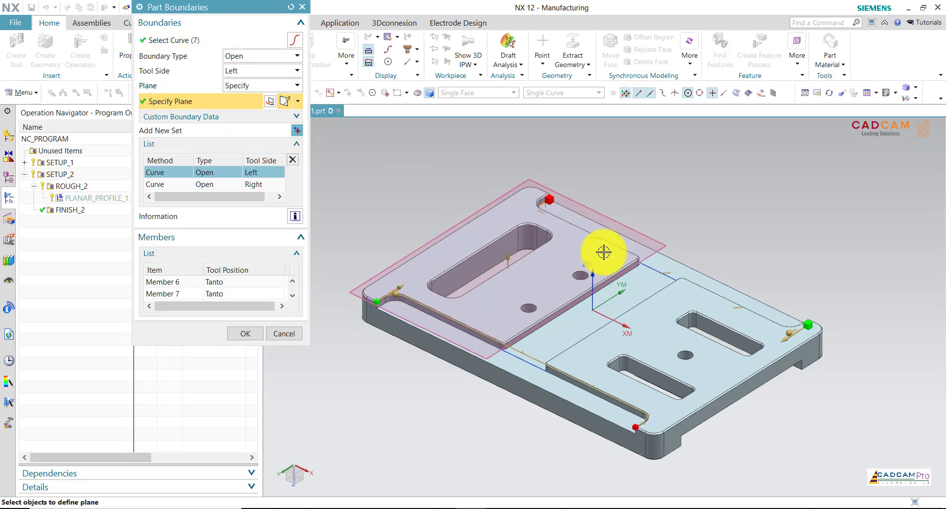
{"action": "left_click", "coordinate": [601, 249]}
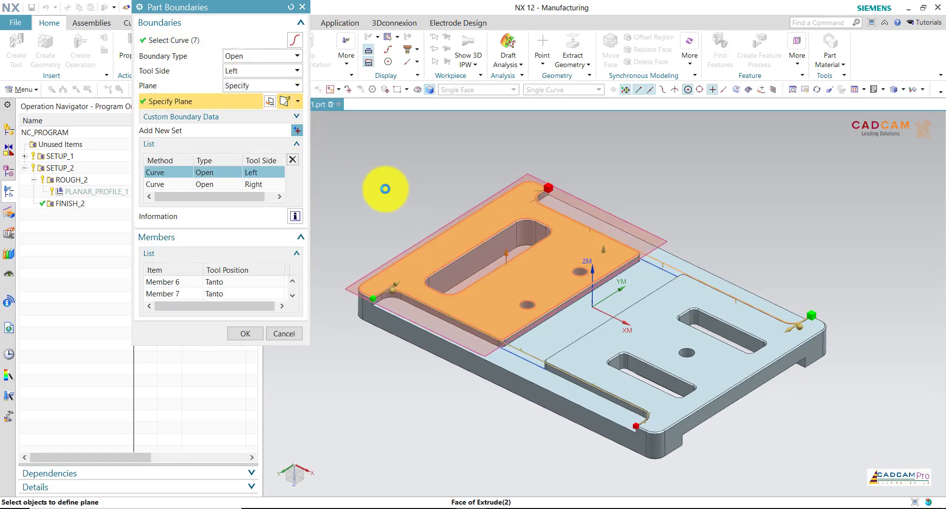
{"action": "left_click", "coordinate": [254, 339]}
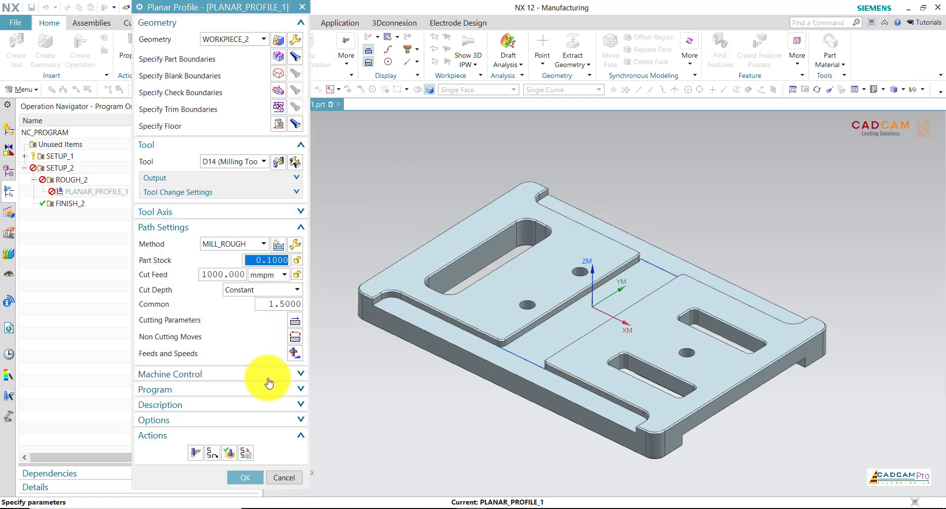
Generate the profile toolpath and inspect it on the part
{"action": "left_click", "coordinate": [196, 451]}
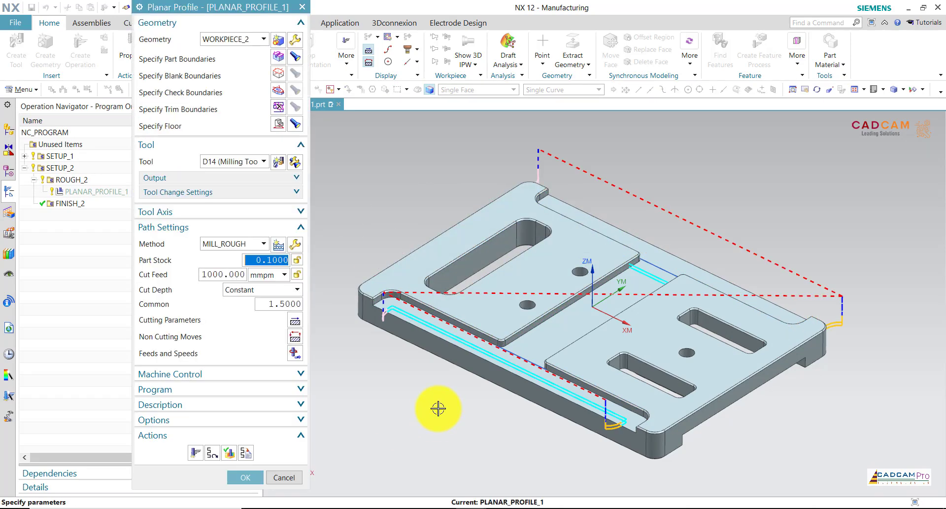
{"action": "middle_click_drag", "start_coordinate": [439, 408], "coordinate": [623, 427]}
{"action": "scroll", "coordinate": [671, 317], "scroll_direction": "up", "scroll_amount": 3}
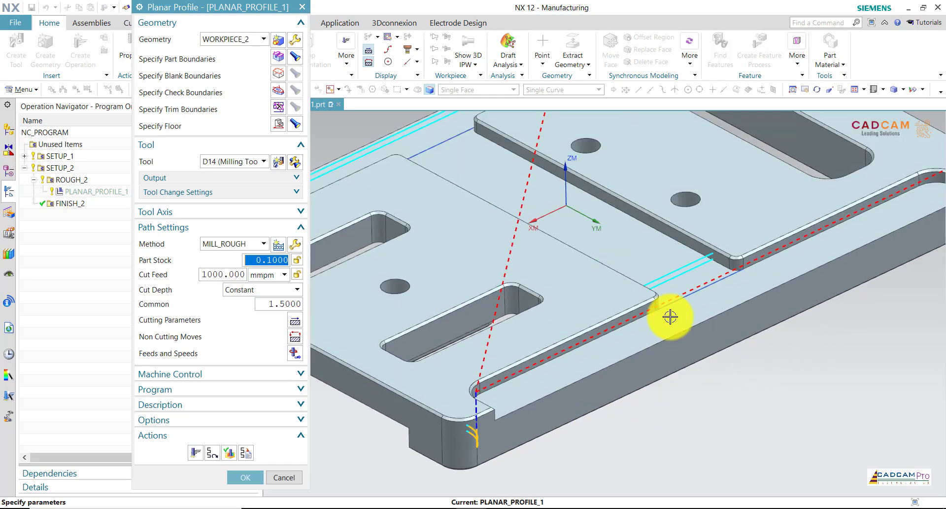
{"action": "scroll", "coordinate": [671, 280], "scroll_direction": "down", "scroll_amount": 3}
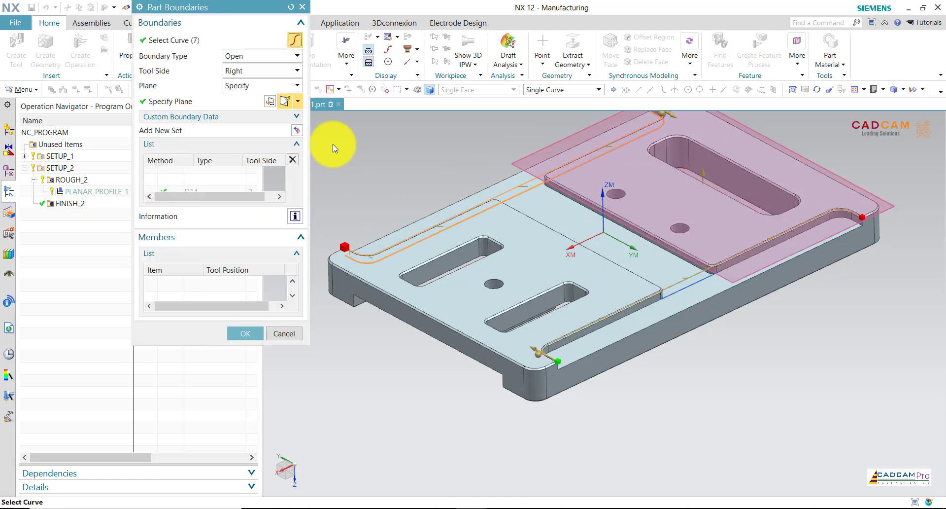
Change the first boundary set's tool side to Right and accept the boundaries
{"action": "left_click", "coordinate": [297, 130]}
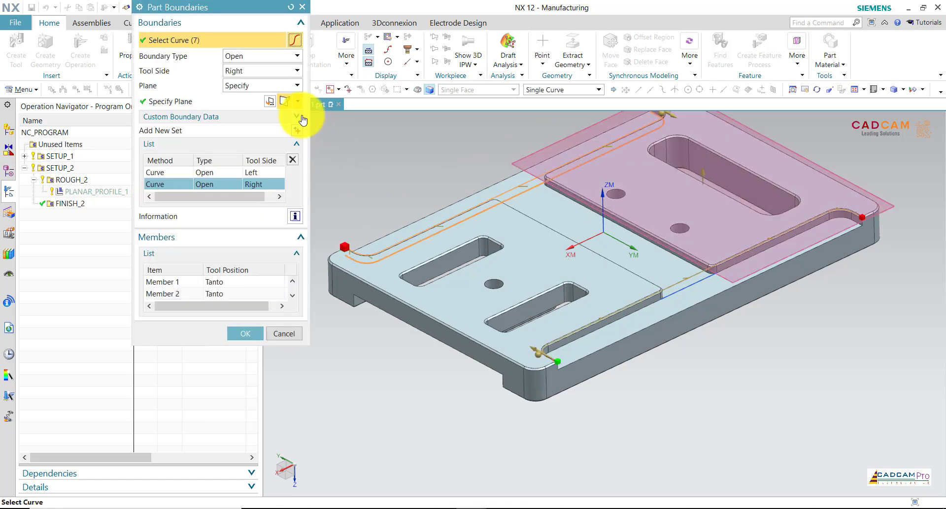
{"action": "left_click", "coordinate": [202, 174]}
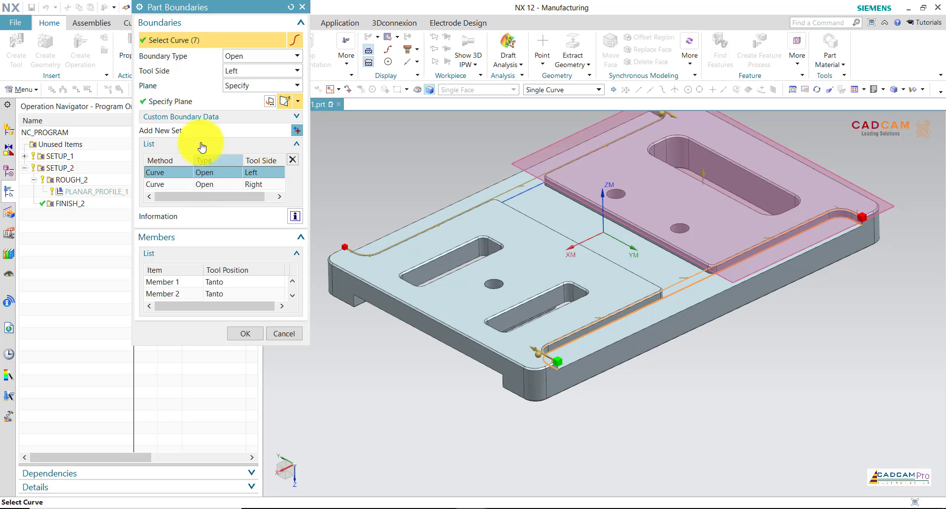
{"action": "left_click", "coordinate": [243, 94]}
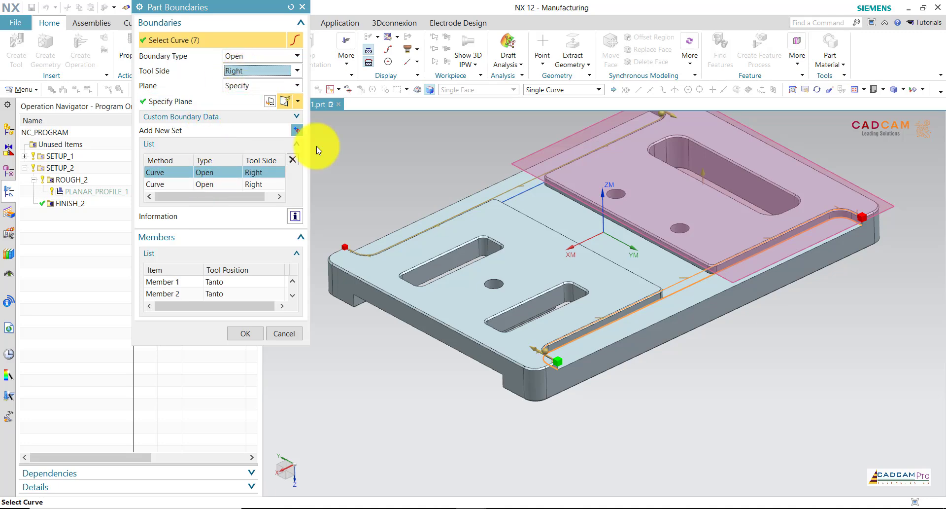
{"action": "scroll", "coordinate": [543, 352], "scroll_direction": "up", "scroll_amount": 3}
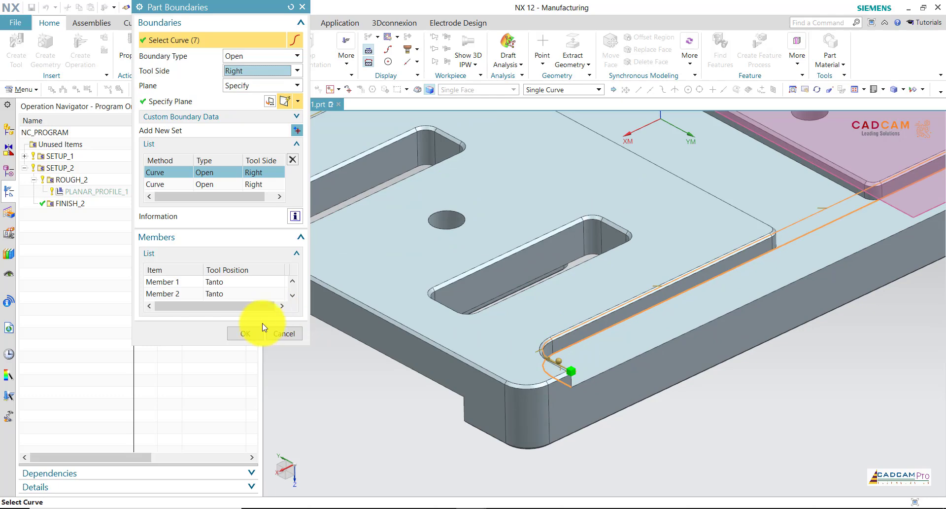
{"action": "left_click", "coordinate": [245, 334]}
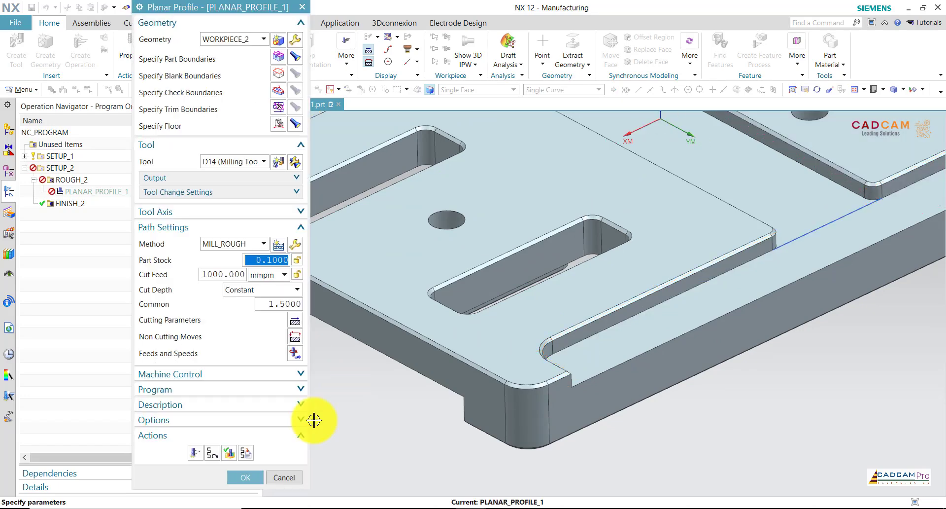
Generate the toolpath, change the common cut depth to 1.2, and regenerate it
{"action": "left_click", "coordinate": [197, 449]}
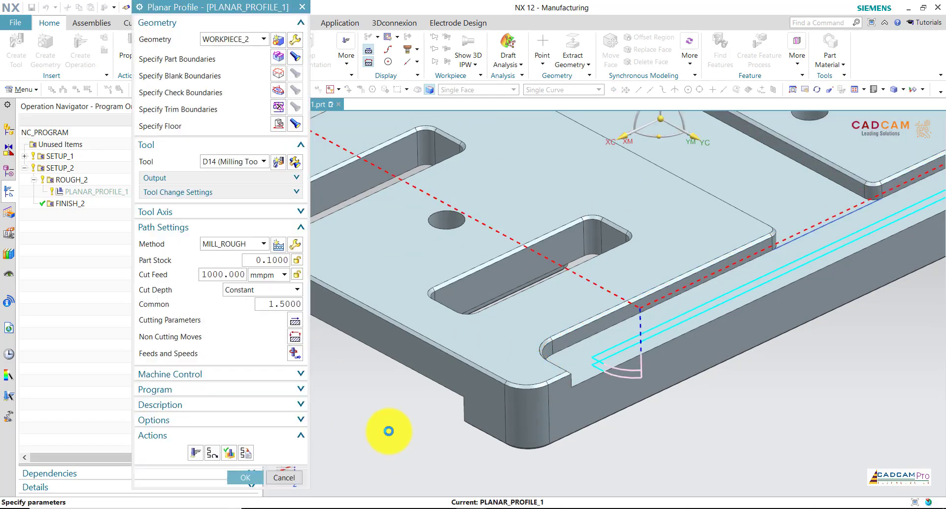
{"action": "scroll", "coordinate": [396, 418], "scroll_direction": "down", "scroll_amount": 5}
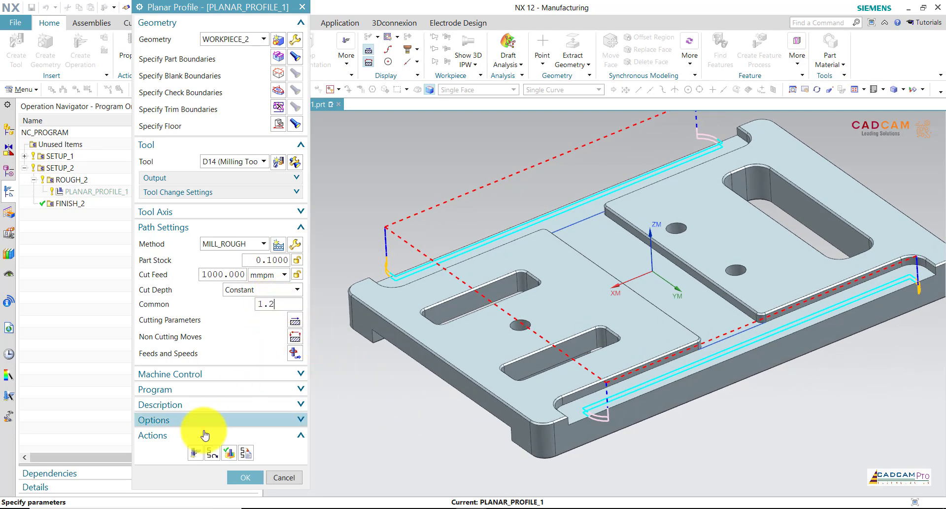
{"action": "left_click", "coordinate": [193, 453]}
{"action": "scroll", "coordinate": [383, 289], "scroll_direction": "up", "scroll_amount": 2}
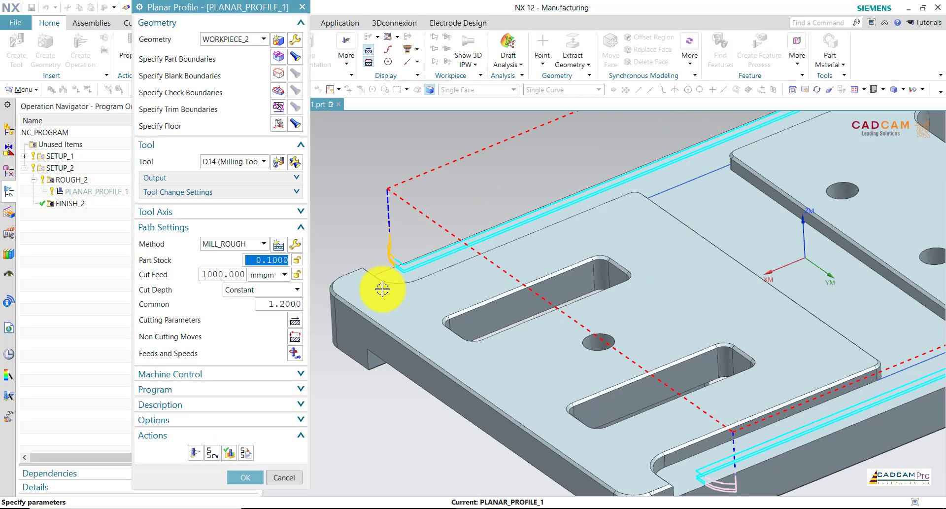
{"action": "scroll", "coordinate": [383, 251], "scroll_direction": "up", "scroll_amount": 5}
{"action": "scroll", "coordinate": [389, 248], "scroll_direction": "down", "scroll_amount": 6}
{"action": "scroll", "coordinate": [395, 245], "scroll_direction": "down", "scroll_amount": 1}
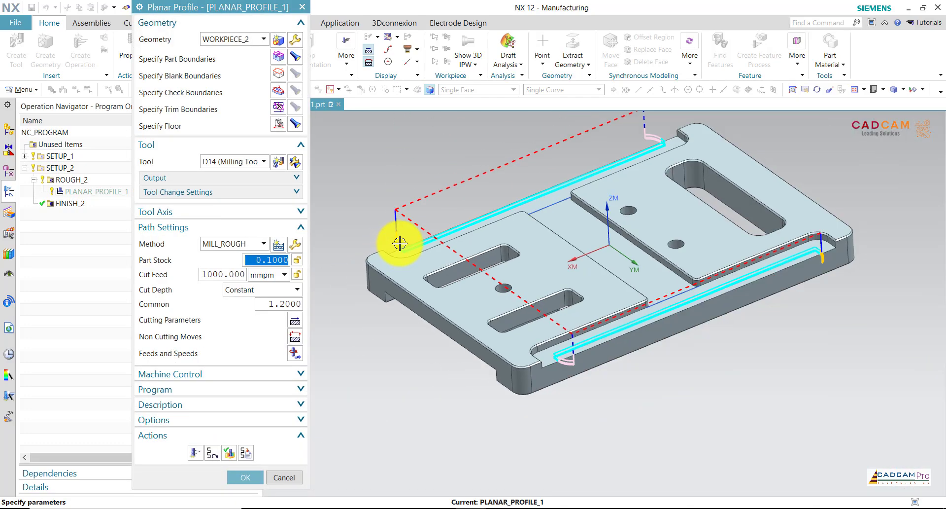
Inspect the toolpath along both plate edges and accept PLANAR_PROFILE_1
{"action": "middle_click_drag", "start_coordinate": [398, 241], "coordinate": [420, 239]}
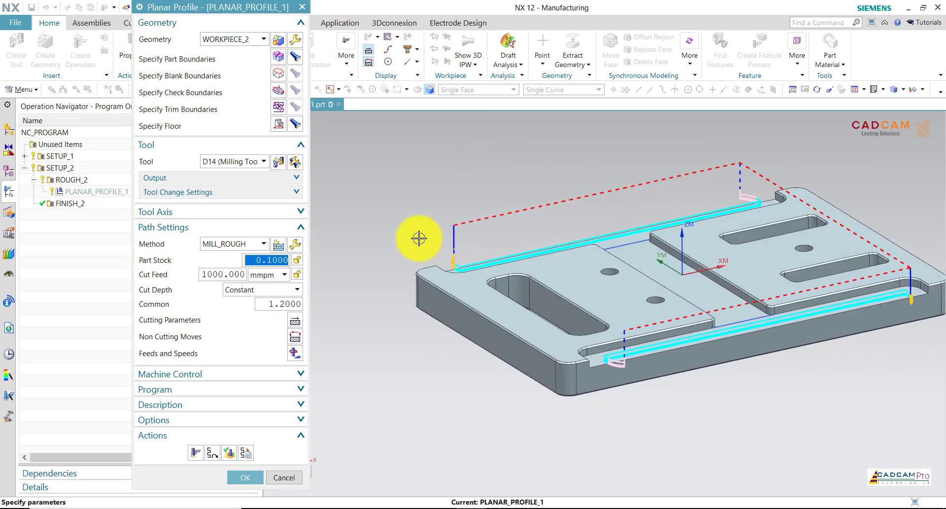
{"action": "scroll", "coordinate": [615, 369], "scroll_direction": "up", "scroll_amount": 5}
{"action": "scroll", "coordinate": [615, 369], "scroll_direction": "up", "scroll_amount": 2}
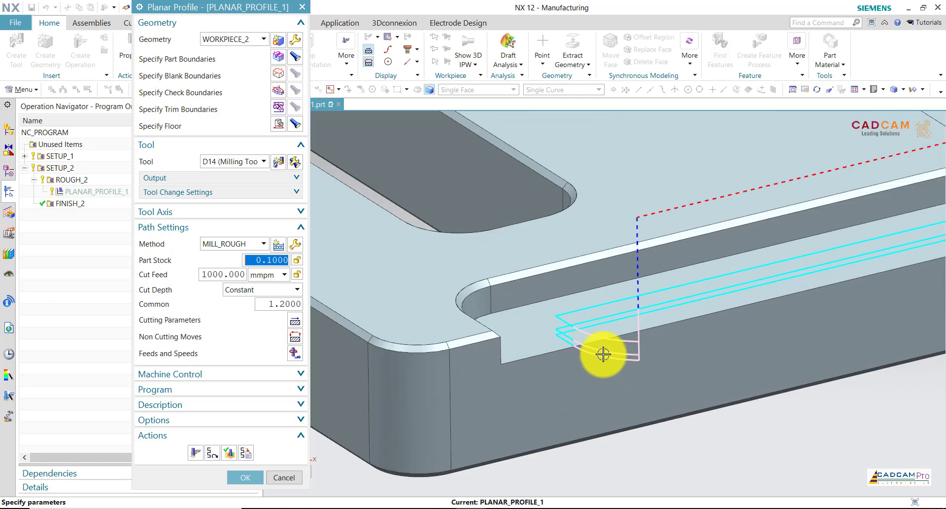
{"action": "scroll", "coordinate": [593, 344], "scroll_direction": "down", "scroll_amount": 5}
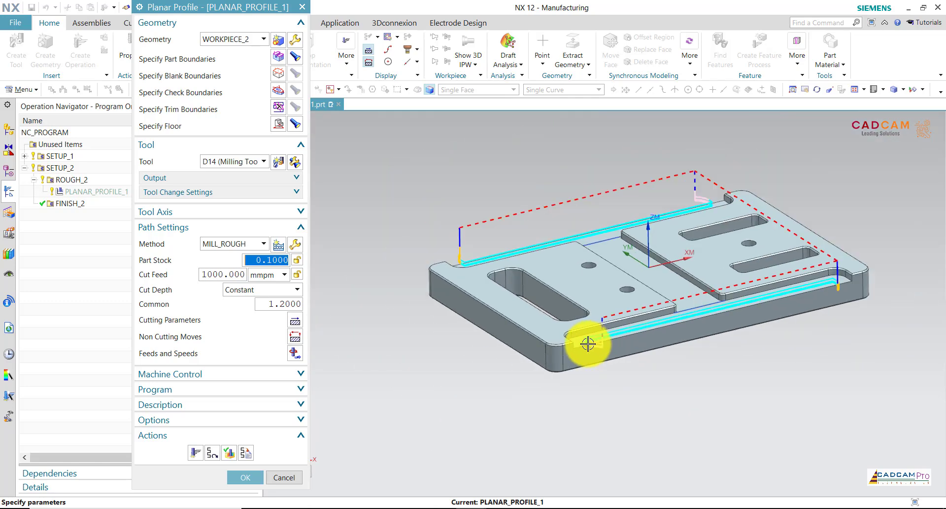
{"action": "middle_click_drag", "start_coordinate": [587, 342], "coordinate": [551, 302]}
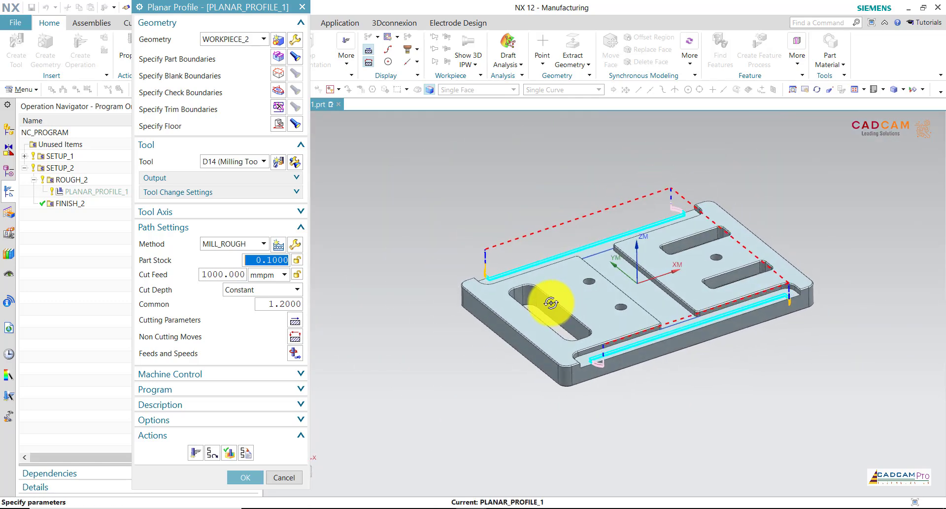
{"action": "scroll", "coordinate": [551, 303], "scroll_direction": "up", "scroll_amount": 2}
{"action": "middle_click", "coordinate": [407, 240]}
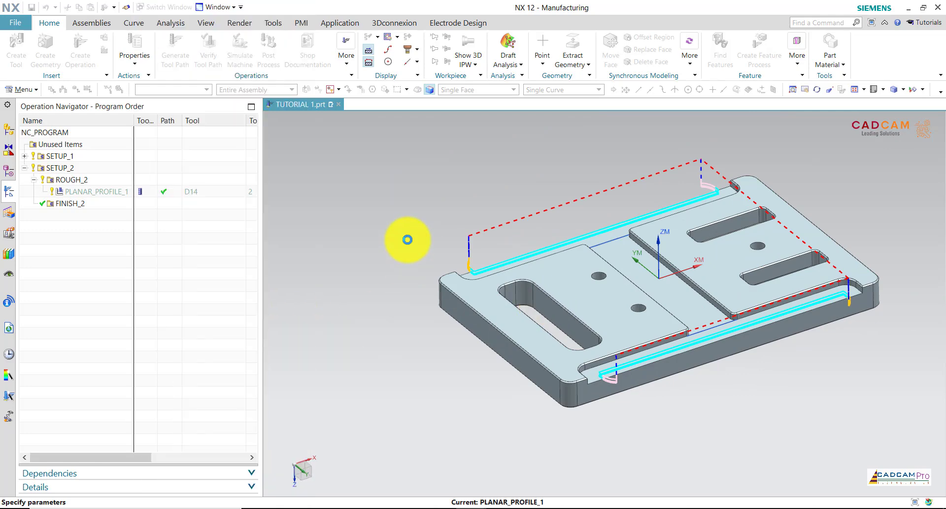
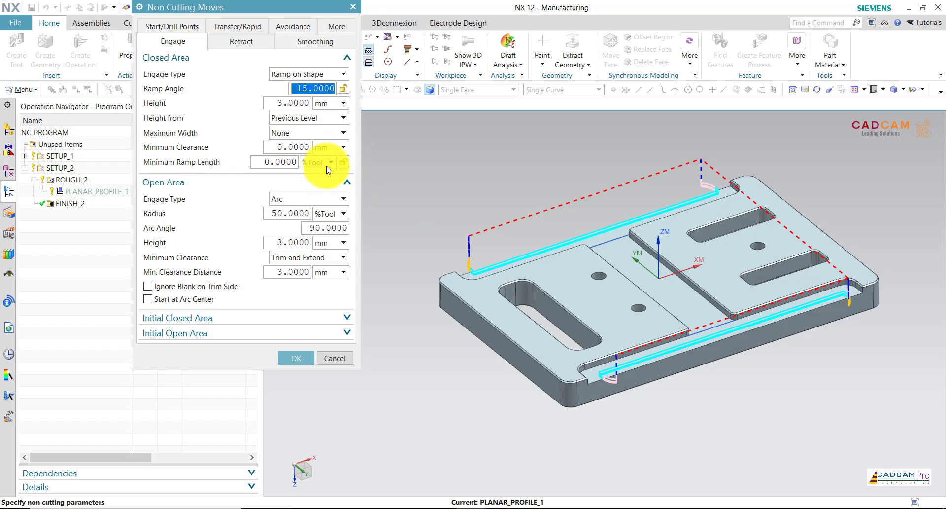
Set open-area engage to Linear and both approach and departure to Relative Plane
{"action": "left_click", "coordinate": [276, 198]}
{"action": "mouse_move", "coordinate": [281, 223]}
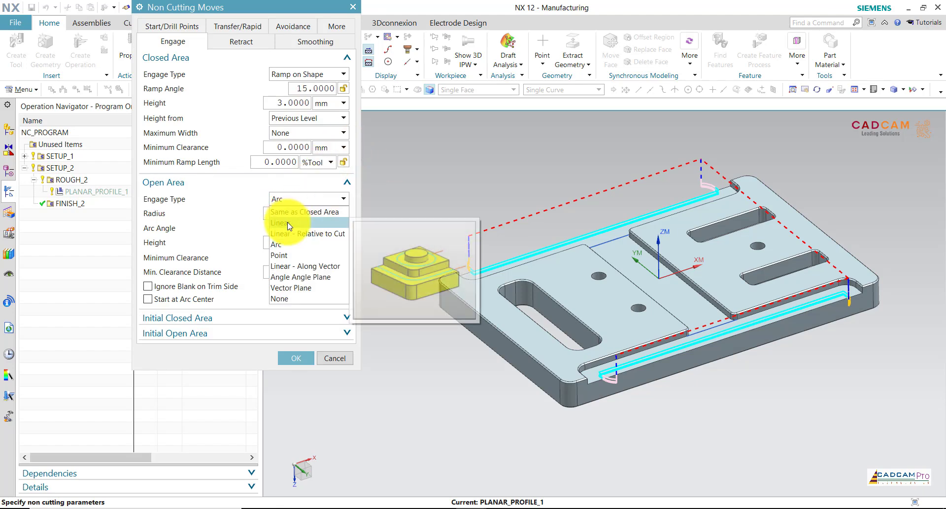
{"action": "left_click", "coordinate": [289, 223]}
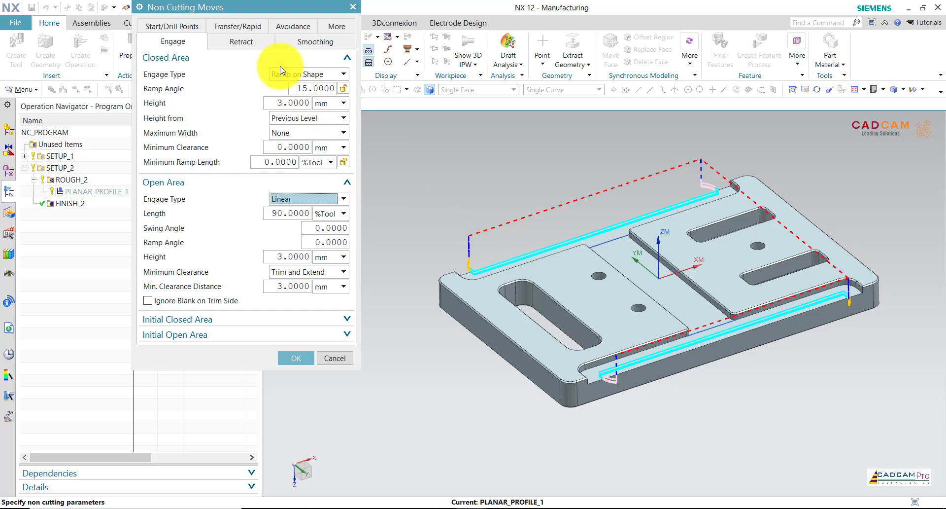
{"action": "left_click", "coordinate": [244, 28]}
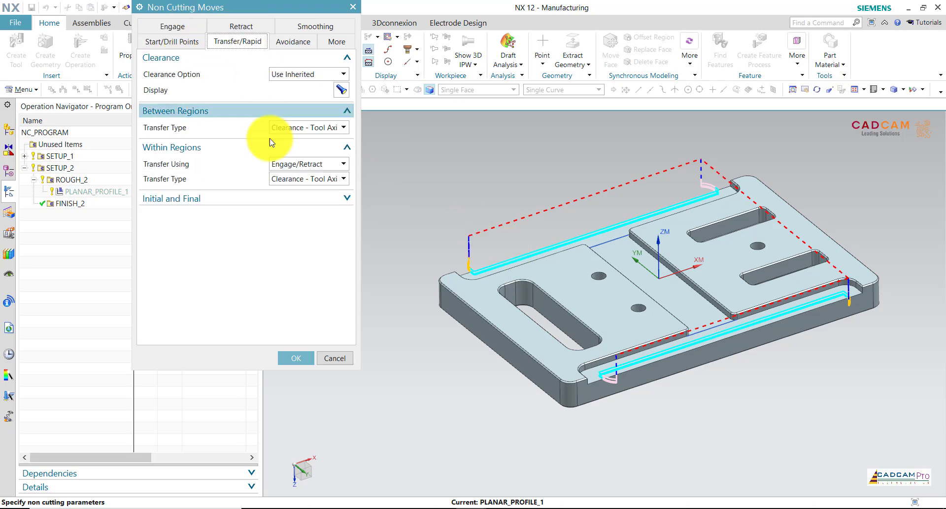
{"action": "left_click", "coordinate": [345, 199]}
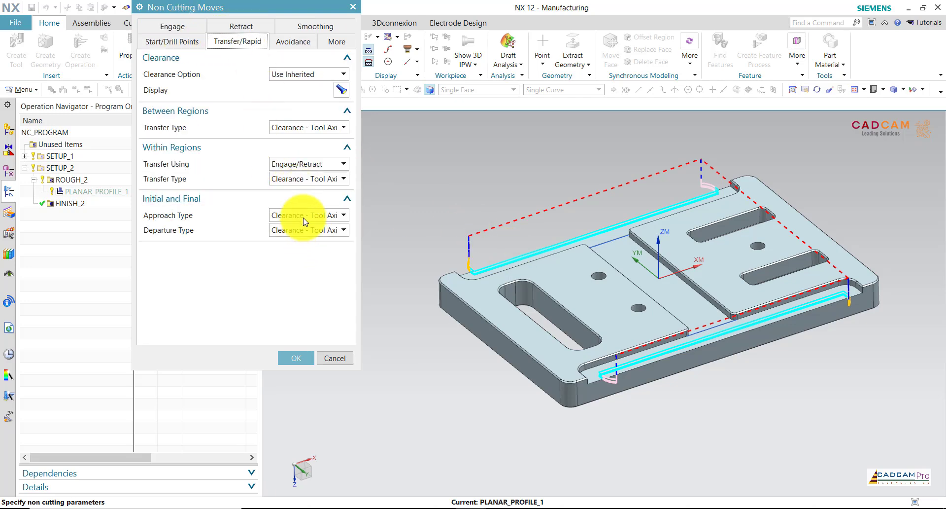
{"action": "left_click", "coordinate": [304, 220]}
{"action": "left_click", "coordinate": [305, 260]}
{"action": "left_click", "coordinate": [305, 244]}
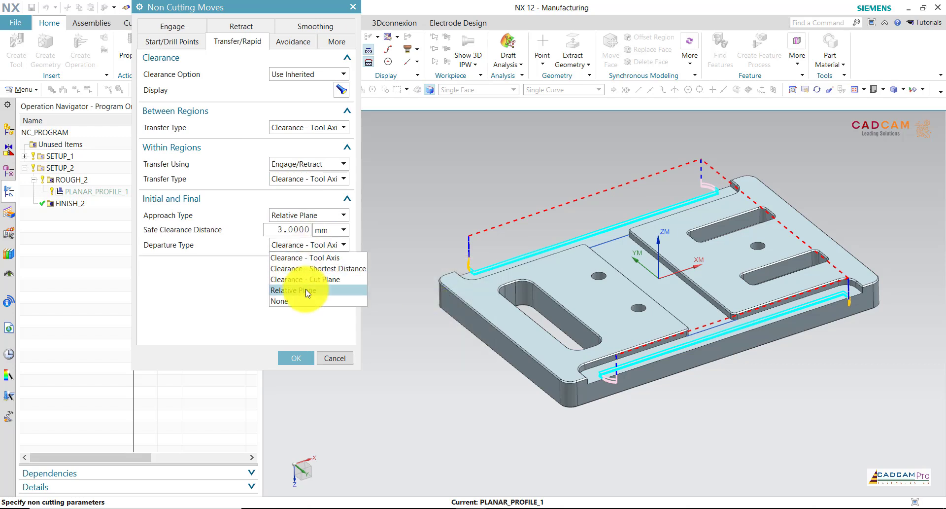
{"action": "left_click", "coordinate": [306, 291]}
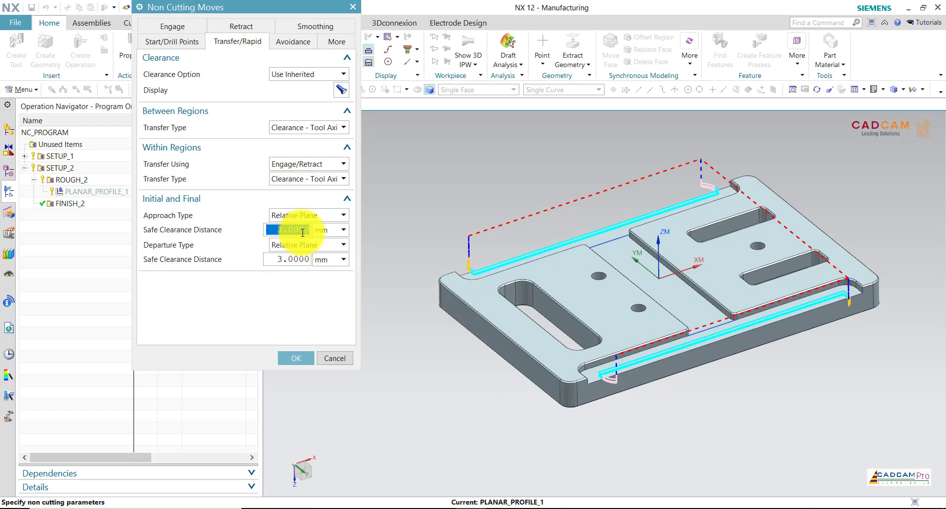
Set the departure distance to 100 and clearance to an automatic plane at 10, then accept
{"action": "type", "text": "00"}
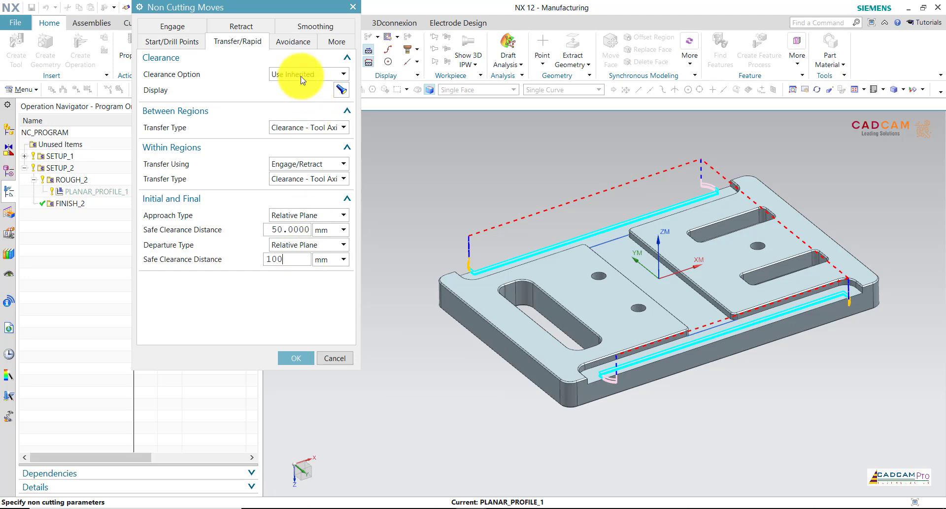
{"action": "left_click", "coordinate": [304, 75]}
{"action": "left_click", "coordinate": [303, 102]}
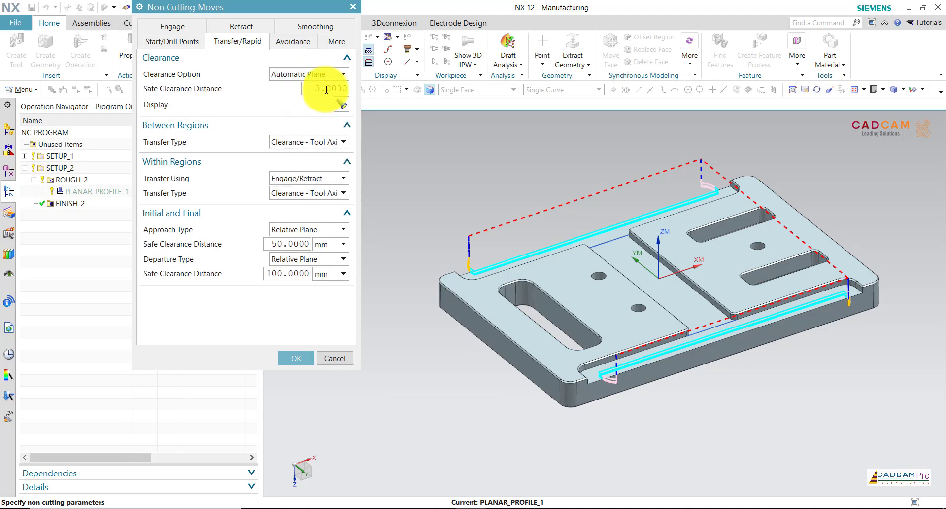
{"action": "left_click", "coordinate": [298, 363]}
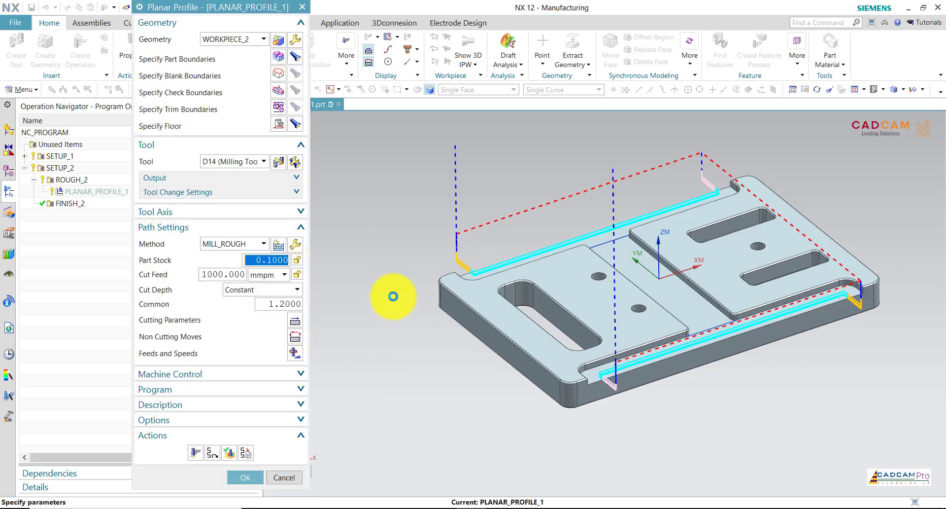
Inspect PLANAR_PROFILE_1's regenerated toolpath with its higher approach and departure moves, then launch Verify
{"action": "middle_click_drag", "start_coordinate": [393, 297], "coordinate": [393, 296]}
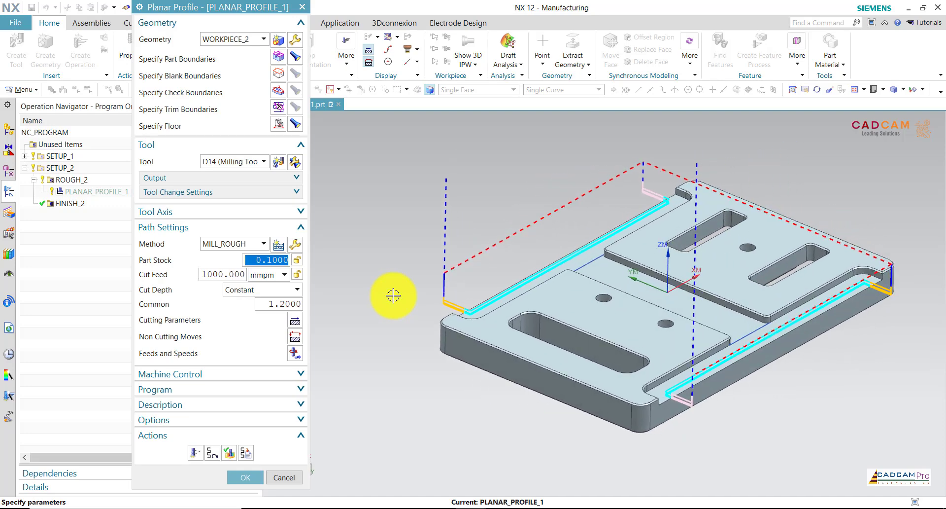
{"action": "scroll", "coordinate": [664, 411], "scroll_direction": "up", "scroll_amount": 2}
{"action": "scroll", "coordinate": [680, 407], "scroll_direction": "up", "scroll_amount": 2}
{"action": "scroll", "coordinate": [640, 353], "scroll_direction": "up", "scroll_amount": 2}
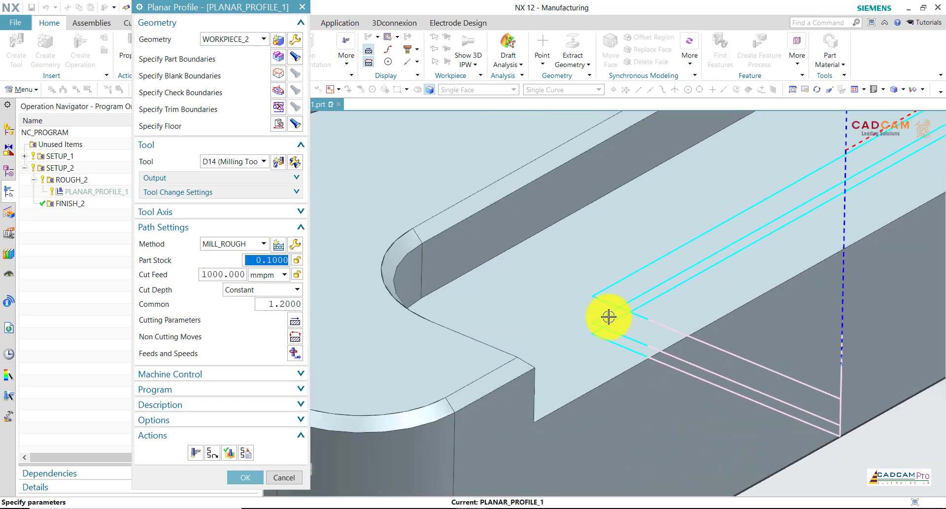
{"action": "scroll", "coordinate": [604, 307], "scroll_direction": "down", "scroll_amount": 2}
{"action": "scroll", "coordinate": [619, 325], "scroll_direction": "down", "scroll_amount": 2}
{"action": "scroll", "coordinate": [633, 391], "scroll_direction": "down", "scroll_amount": 1}
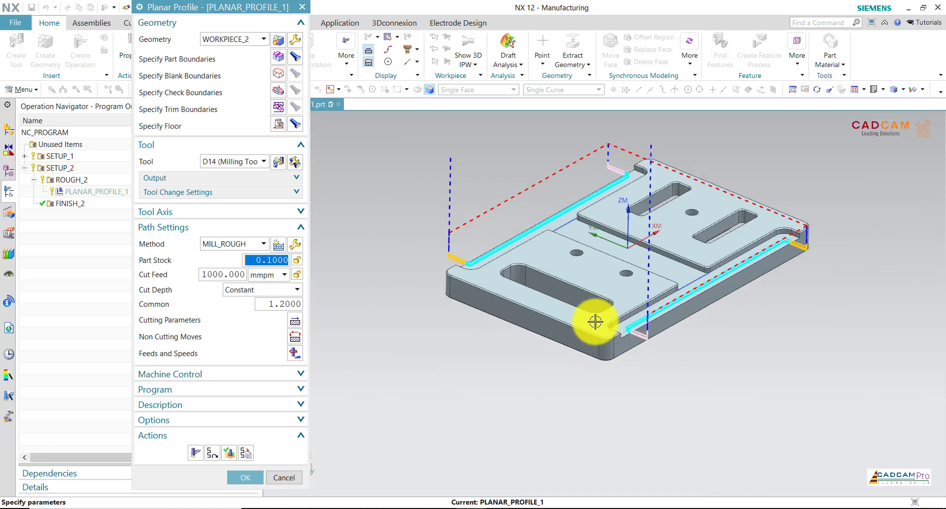
{"action": "left_click", "coordinate": [229, 452]}
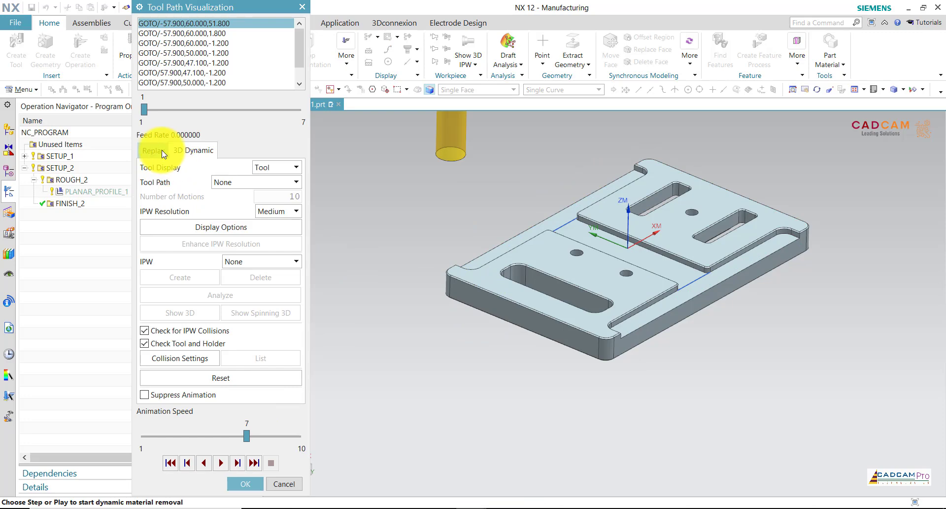
In the Replay tab, jump the tool to the toolpath's last GOTO position
{"action": "left_click", "coordinate": [162, 150]}
{"action": "middle_click_drag", "start_coordinate": [463, 251], "coordinate": [539, 289]}
{"action": "scroll", "coordinate": [544, 272], "scroll_direction": "up", "scroll_amount": 3}
{"action": "scroll", "coordinate": [558, 203], "scroll_direction": "up", "scroll_amount": 2}
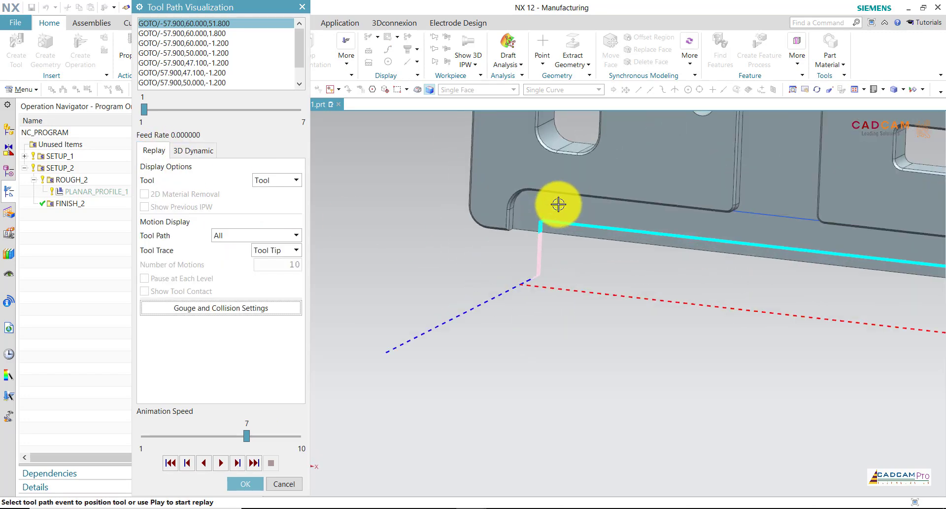
{"action": "scroll", "coordinate": [558, 203], "scroll_direction": "up", "scroll_amount": 2}
{"action": "scroll", "coordinate": [462, 300], "scroll_direction": "up", "scroll_amount": 2}
{"action": "left_click", "coordinate": [442, 316]}
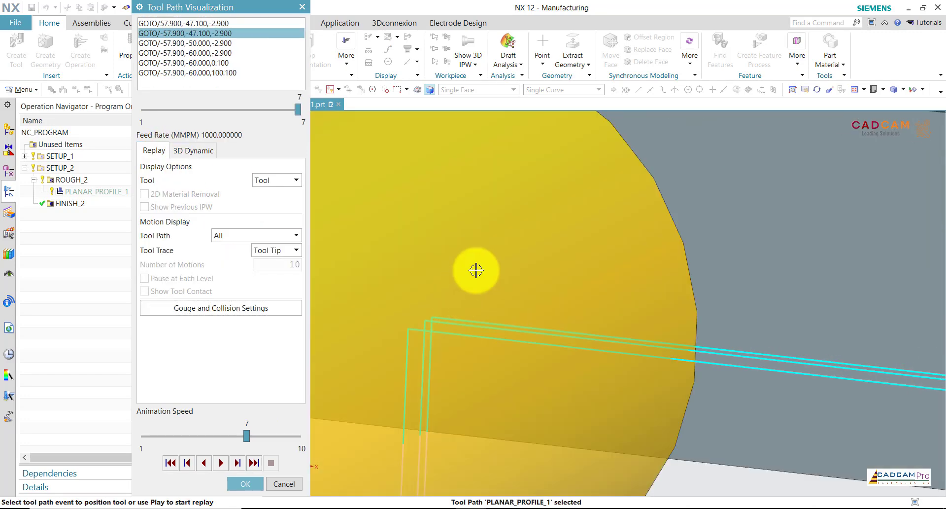
{"action": "scroll", "coordinate": [493, 257], "scroll_direction": "down", "scroll_amount": 2}
{"action": "scroll", "coordinate": [505, 248], "scroll_direction": "down", "scroll_amount": 2}
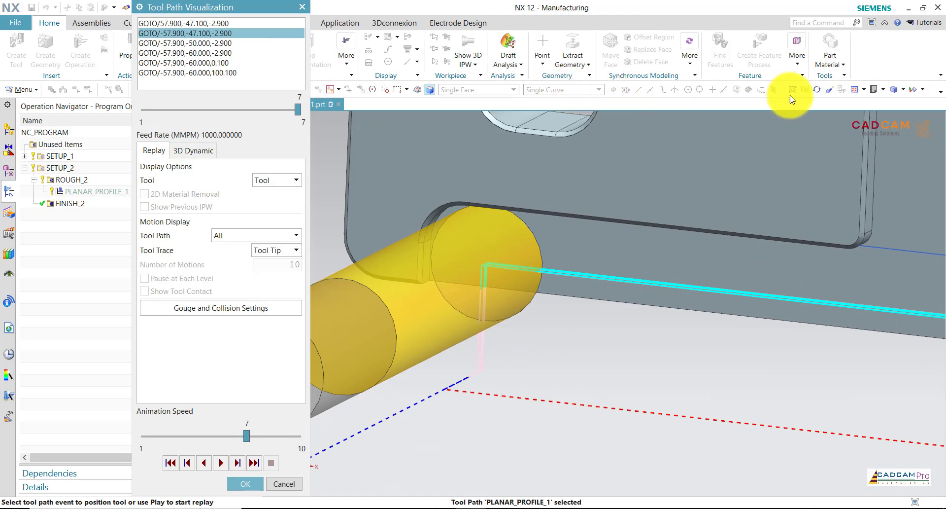
Check the tool's final position from the Top view and a re-oriented view, then fit the part
{"action": "left_click", "coordinate": [867, 90]}
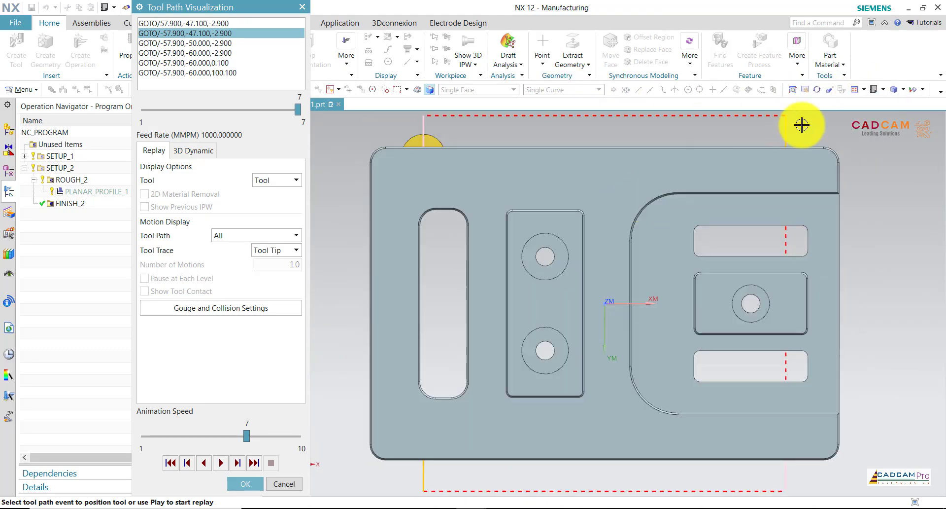
{"action": "left_click", "coordinate": [894, 135]}
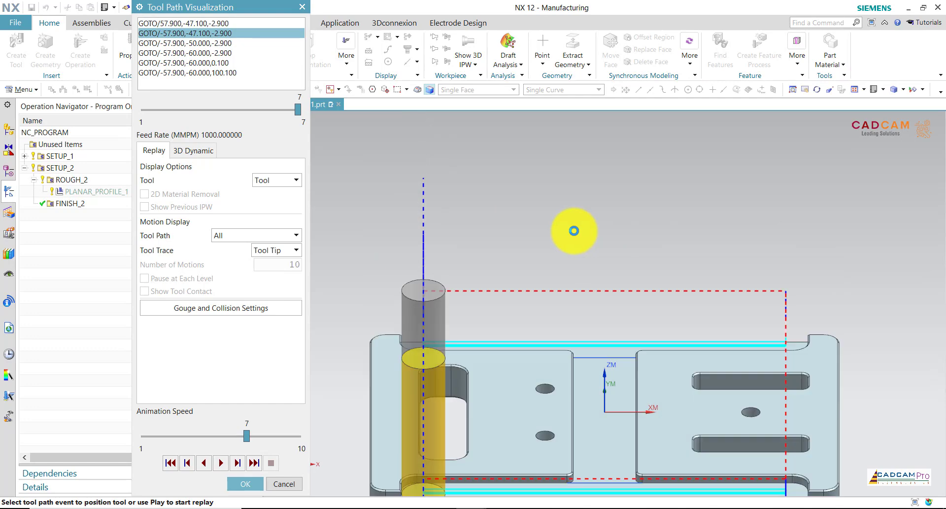
{"action": "scroll", "coordinate": [417, 481], "scroll_direction": "up", "scroll_amount": 2}
{"action": "scroll", "coordinate": [372, 422], "scroll_direction": "up", "scroll_amount": 2}
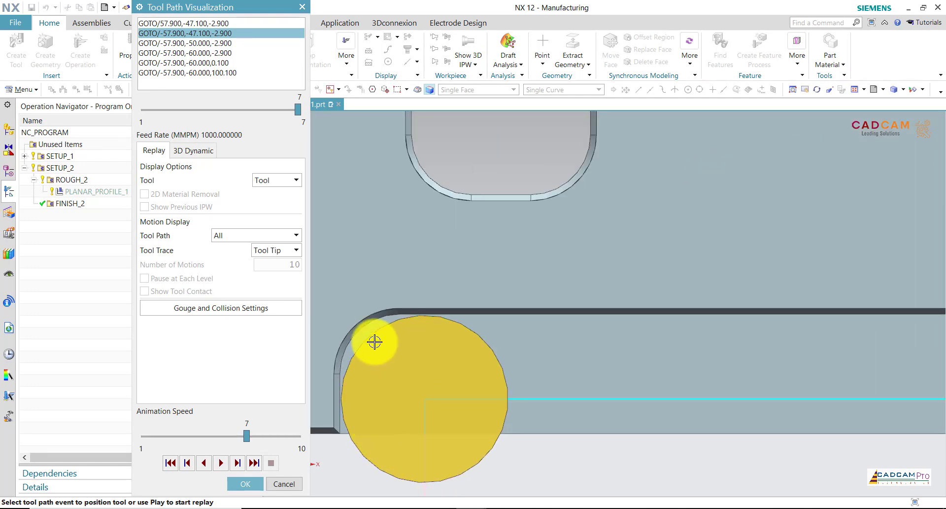
{"action": "scroll", "coordinate": [434, 281], "scroll_direction": "down", "scroll_amount": 1}
{"action": "scroll", "coordinate": [453, 266], "scroll_direction": "down", "scroll_amount": 3}
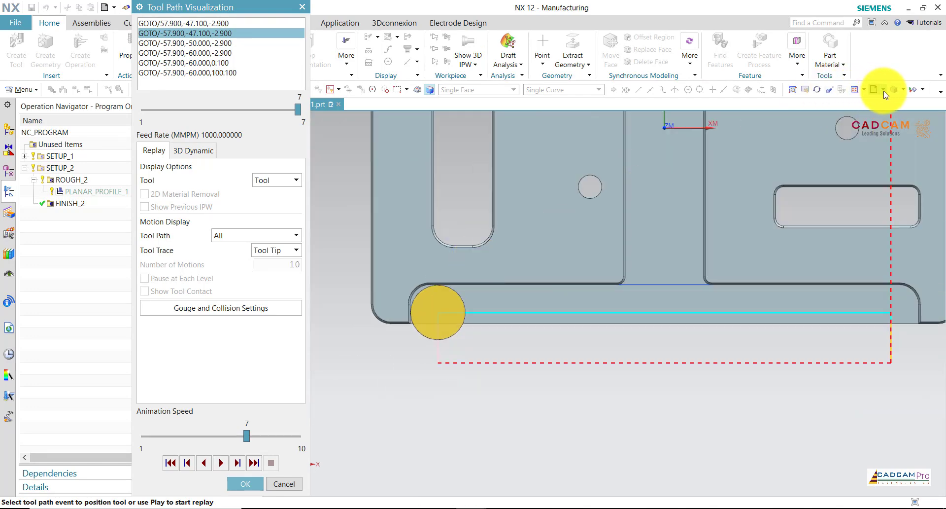
{"action": "left_click", "coordinate": [882, 106]}
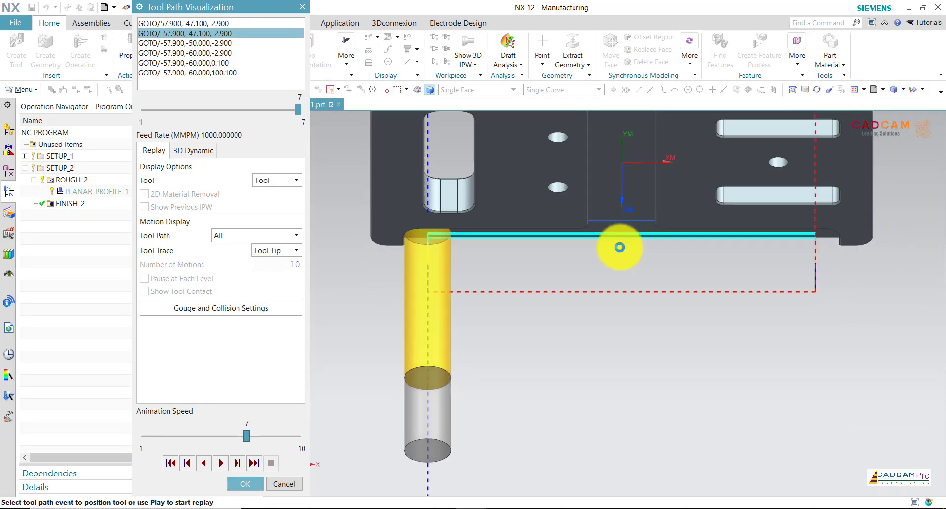
{"action": "scroll", "coordinate": [417, 172], "scroll_direction": "up", "scroll_amount": 5}
{"action": "scroll", "coordinate": [418, 172], "scroll_direction": "down", "scroll_amount": 1}
{"action": "key", "text": "Home"}
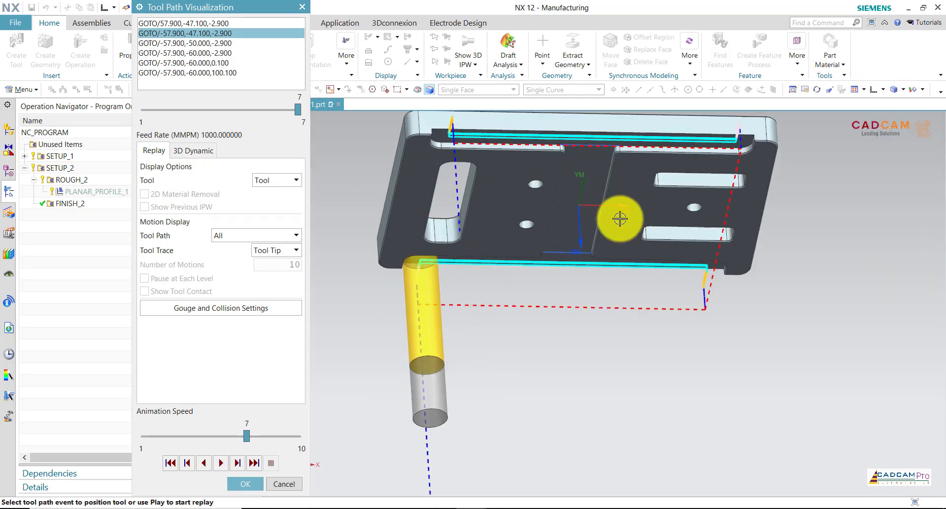
Check the part from Front and opposite-side views, orbit to an oblique view, and close the visualization
{"action": "left_click", "coordinate": [883, 90]}
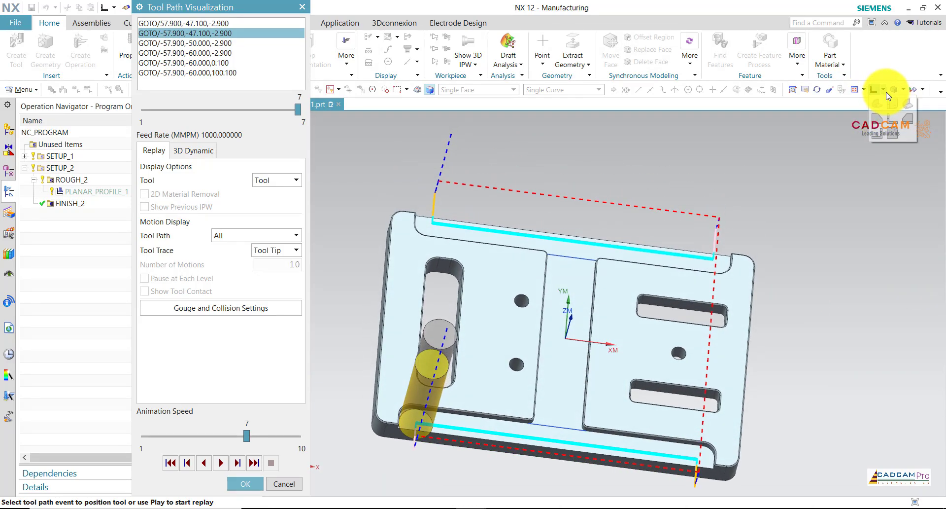
{"action": "left_click", "coordinate": [880, 122]}
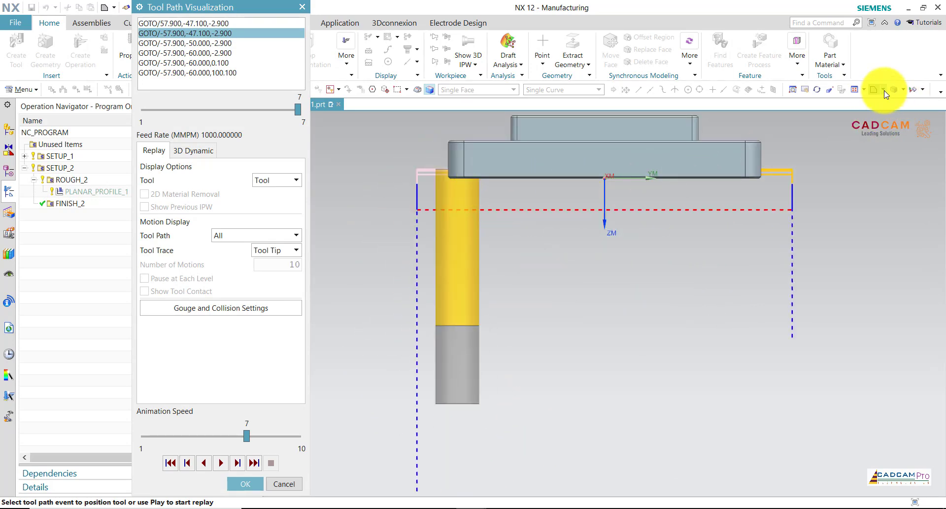
{"action": "left_click", "coordinate": [880, 136]}
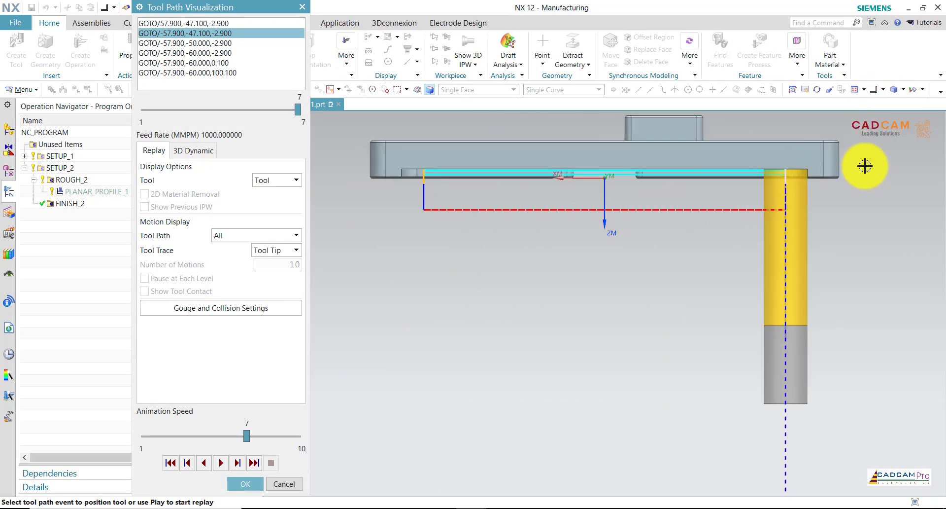
{"action": "scroll", "coordinate": [729, 173], "scroll_direction": "up", "scroll_amount": 2}
{"action": "scroll", "coordinate": [671, 170], "scroll_direction": "up", "scroll_amount": 2}
{"action": "scroll", "coordinate": [635, 193], "scroll_direction": "up", "scroll_amount": 1}
{"action": "scroll", "coordinate": [639, 195], "scroll_direction": "up", "scroll_amount": 1}
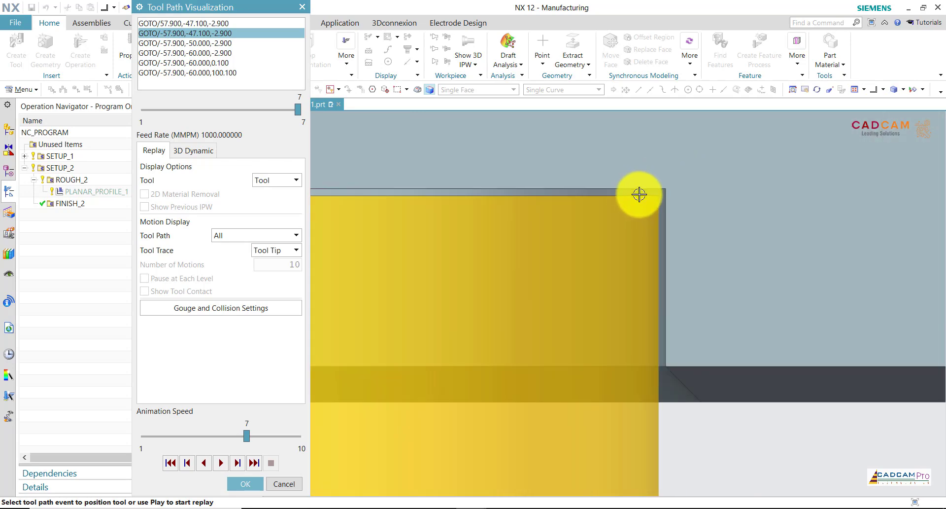
{"action": "scroll", "coordinate": [670, 200], "scroll_direction": "down", "scroll_amount": 2}
{"action": "scroll", "coordinate": [681, 205], "scroll_direction": "down", "scroll_amount": 2}
{"action": "scroll", "coordinate": [680, 205], "scroll_direction": "down", "scroll_amount": 2}
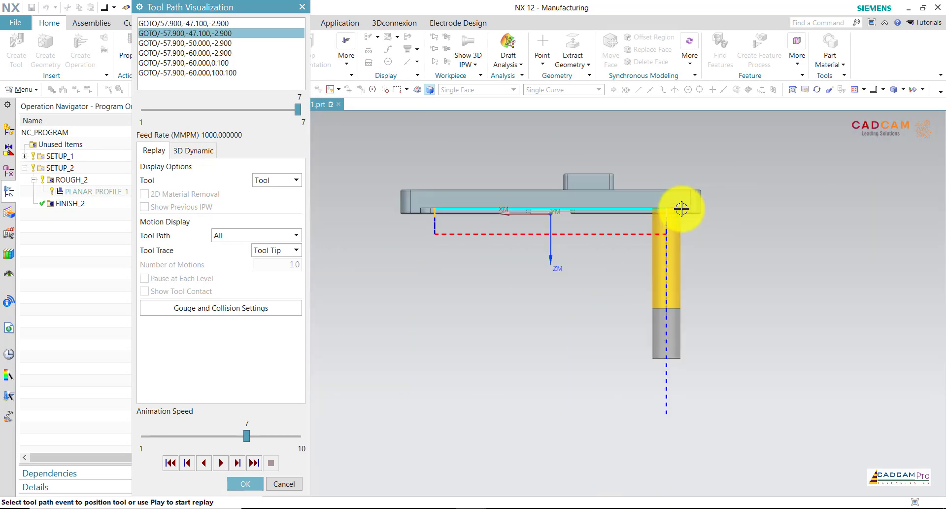
{"action": "key", "text": "Home"}
{"action": "mouse_move", "coordinate": [682, 209]}
{"action": "middle_mouse_down"}
{"action": "mouse_move", "coordinate": [679, 266]}
{"action": "mouse_move", "coordinate": [545, 392]}
{"action": "middle_mouse_up"}
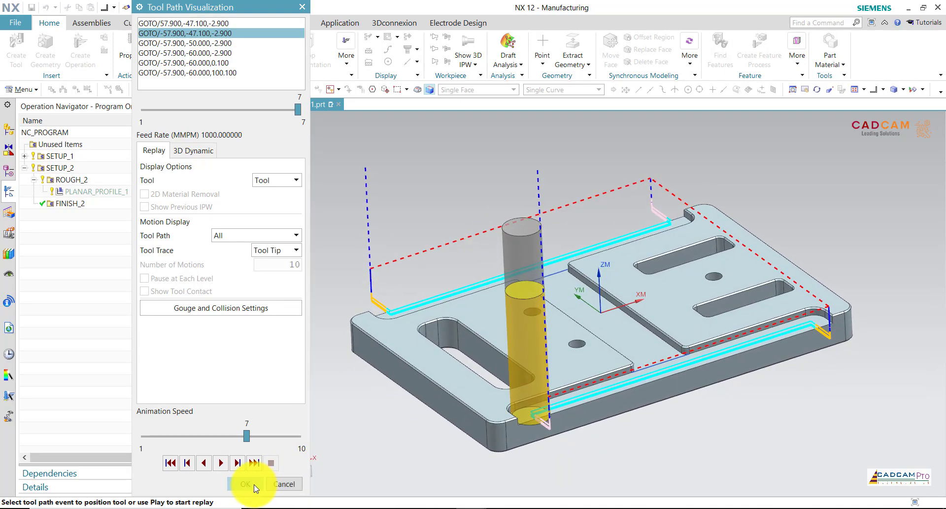
{"action": "left_click", "coordinate": [251, 483]}
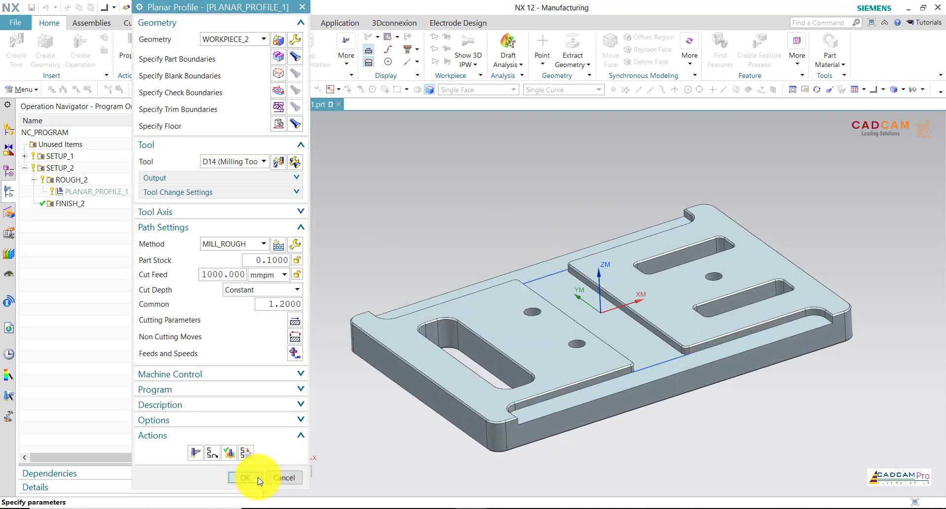
Accept PLANAR_PROFILE_1 with tool D14 and bring up the Curve ribbon commands
{"action": "left_click", "coordinate": [258, 477]}
{"action": "mouse_move", "coordinate": [442, 228]}
{"action": "middle_mouse_down"}
{"action": "mouse_move", "coordinate": [321, 203]}
{"action": "mouse_move", "coordinate": [552, 251]}
{"action": "middle_mouse_up"}
{"action": "scroll", "coordinate": [553, 250], "scroll_direction": "up", "scroll_amount": 2}
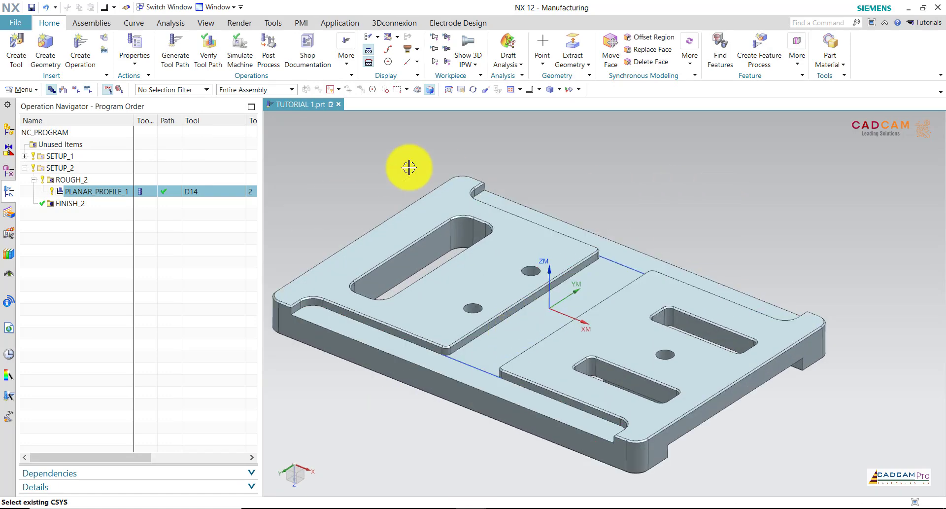
{"action": "left_click", "coordinate": [135, 25]}
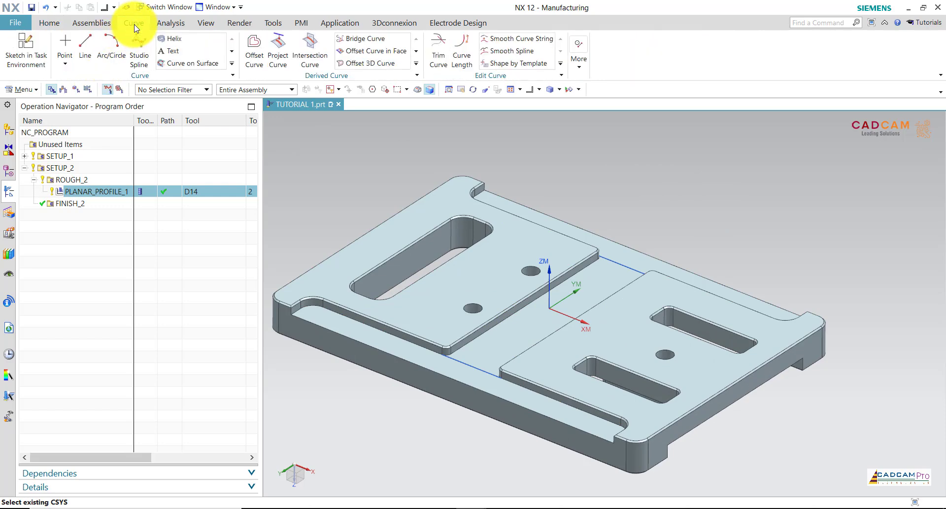
Draw the first line from a step corner, ending at an angle square to the plate's outer edge
{"action": "left_click", "coordinate": [85, 52]}
{"action": "scroll", "coordinate": [367, 408], "scroll_direction": "up", "scroll_amount": 2}
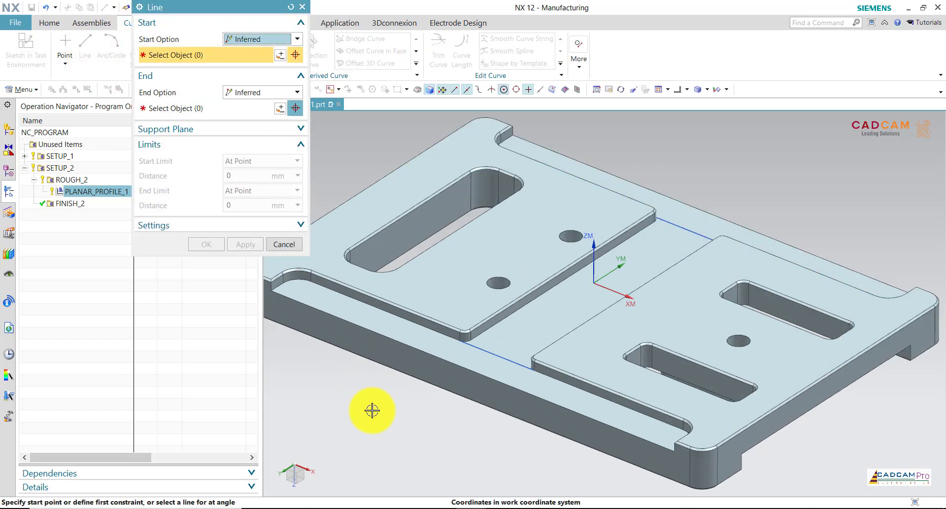
{"action": "scroll", "coordinate": [517, 378], "scroll_direction": "up", "scroll_amount": 3}
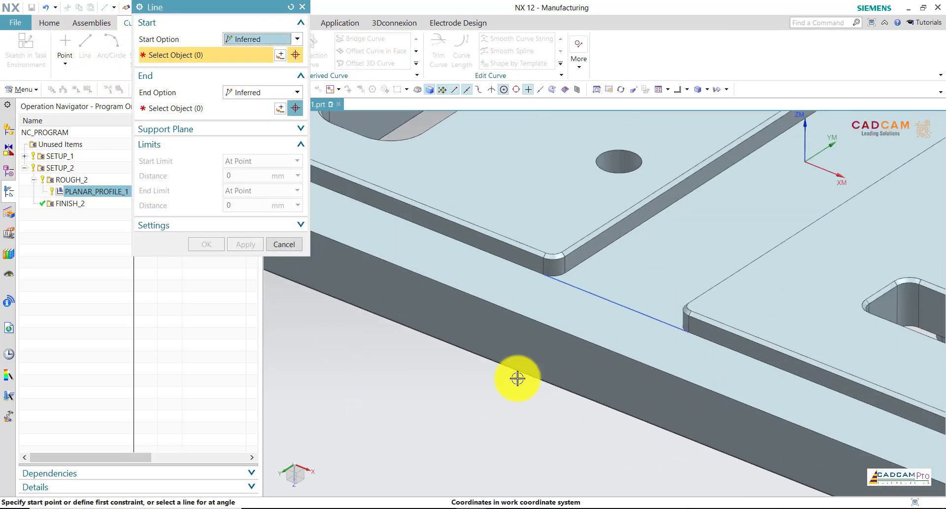
{"action": "left_click", "coordinate": [567, 274]}
{"action": "scroll", "coordinate": [491, 338], "scroll_direction": "down", "scroll_amount": 3}
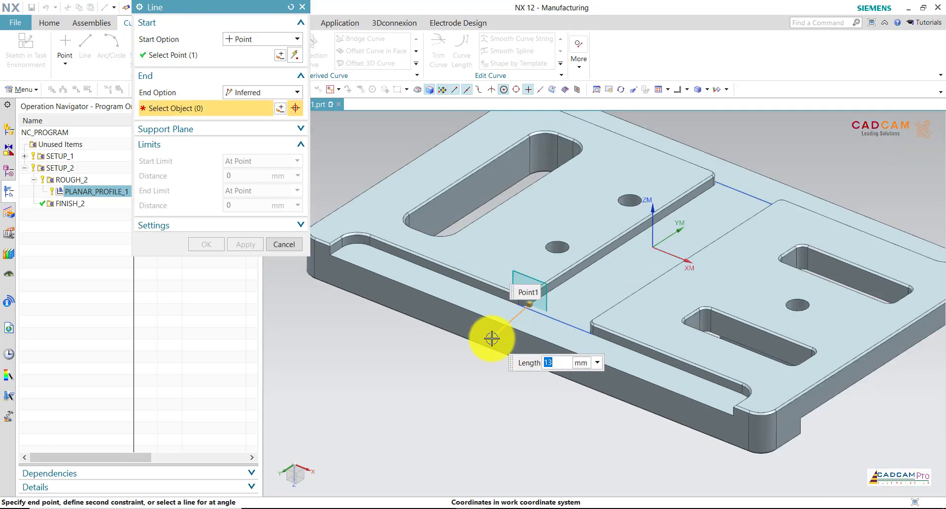
{"action": "scroll", "coordinate": [489, 339], "scroll_direction": "up", "scroll_amount": 1}
{"action": "scroll", "coordinate": [489, 339], "scroll_direction": "up", "scroll_amount": 2}
{"action": "scroll", "coordinate": [473, 339], "scroll_direction": "up", "scroll_amount": 1}
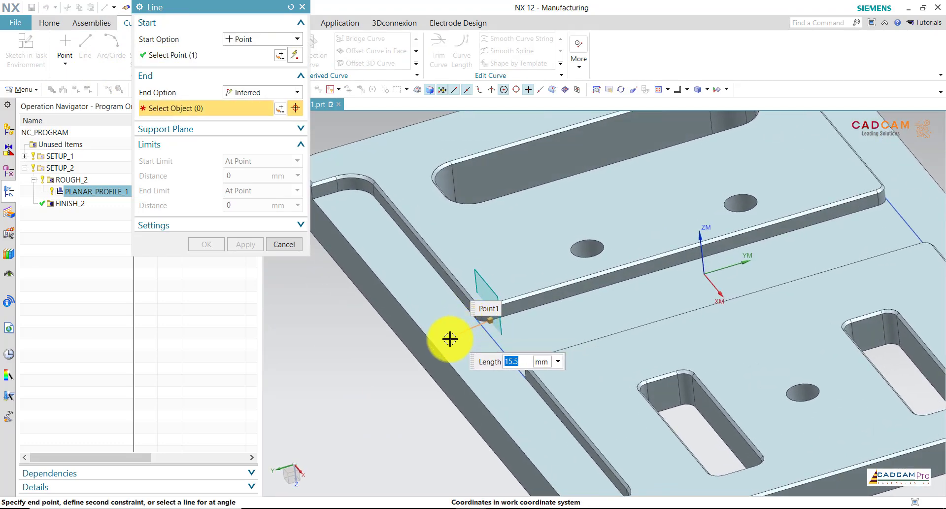
{"action": "left_click", "coordinate": [438, 347]}
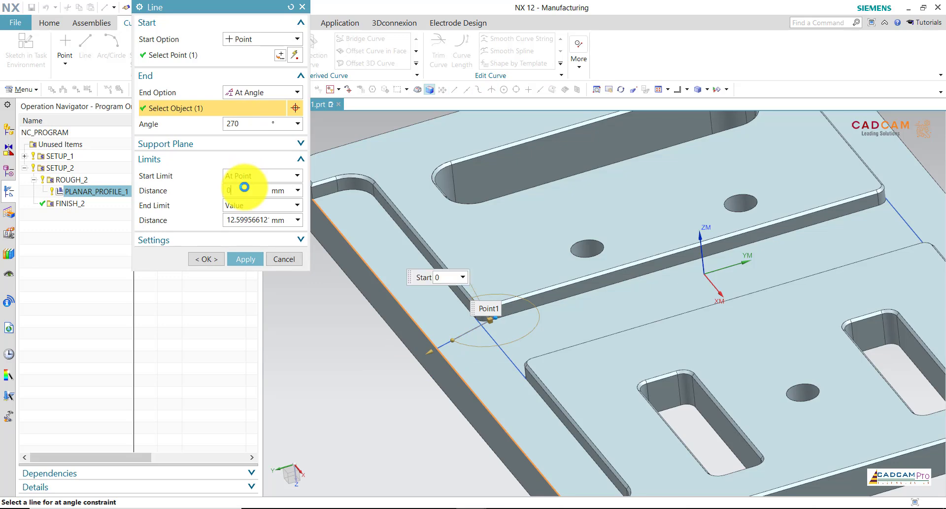
{"action": "left_click", "coordinate": [248, 124]}
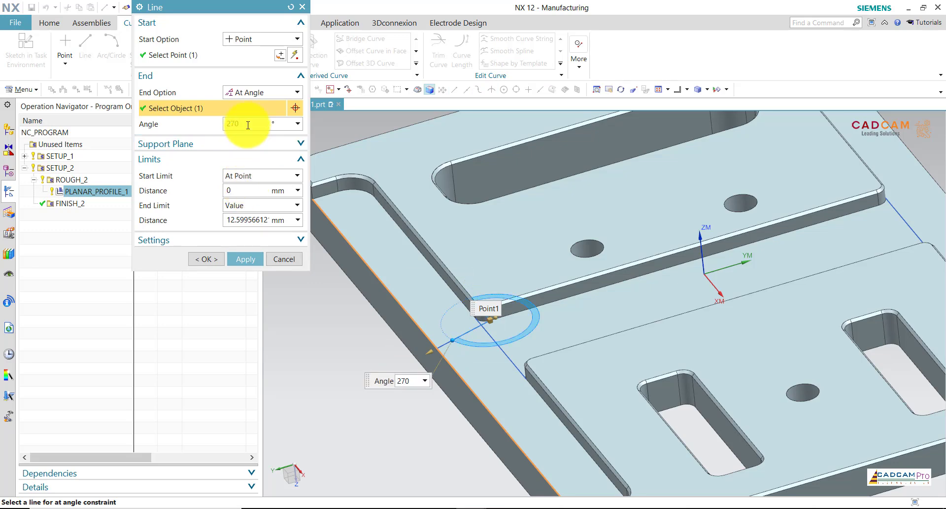
{"action": "middle_click_drag", "start_coordinate": [331, 249], "coordinate": [366, 264]}
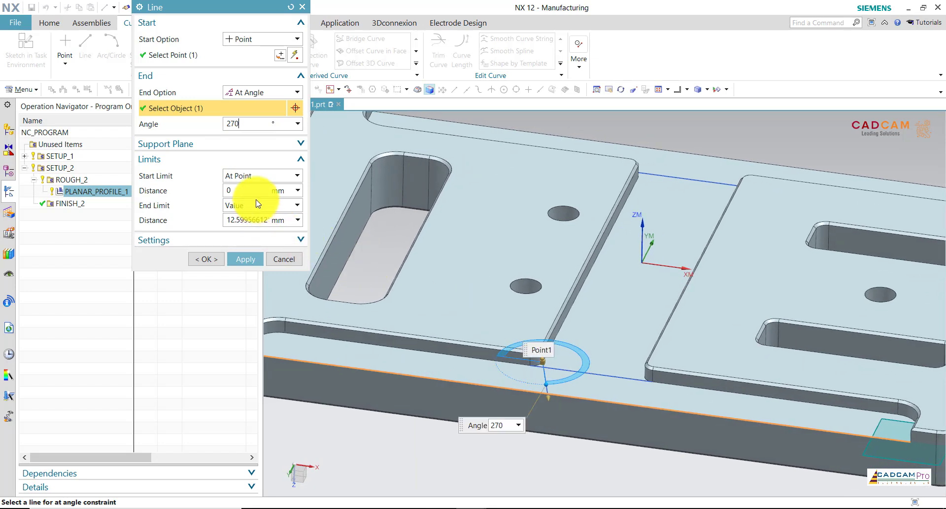
{"action": "left_click", "coordinate": [240, 92]}
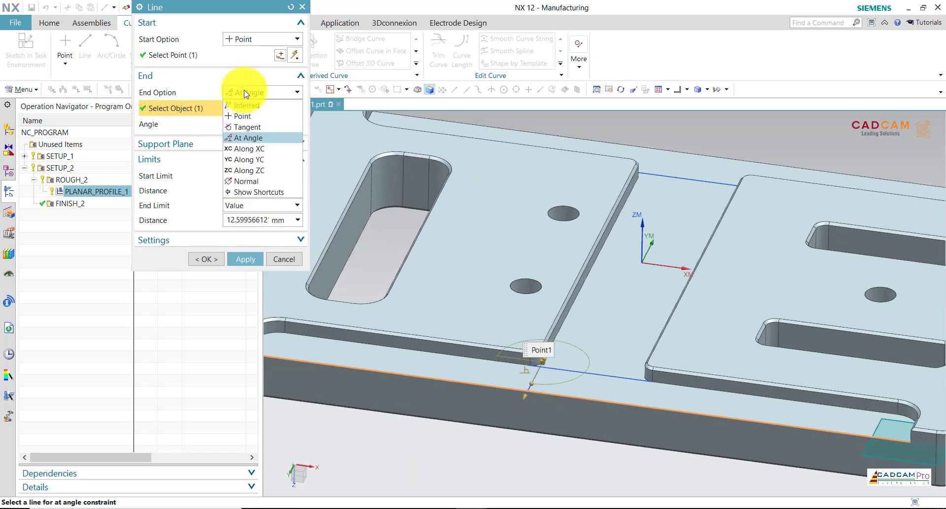
{"action": "left_click", "coordinate": [250, 138]}
{"action": "middle_click_drag", "start_coordinate": [467, 320], "coordinate": [467, 321]}
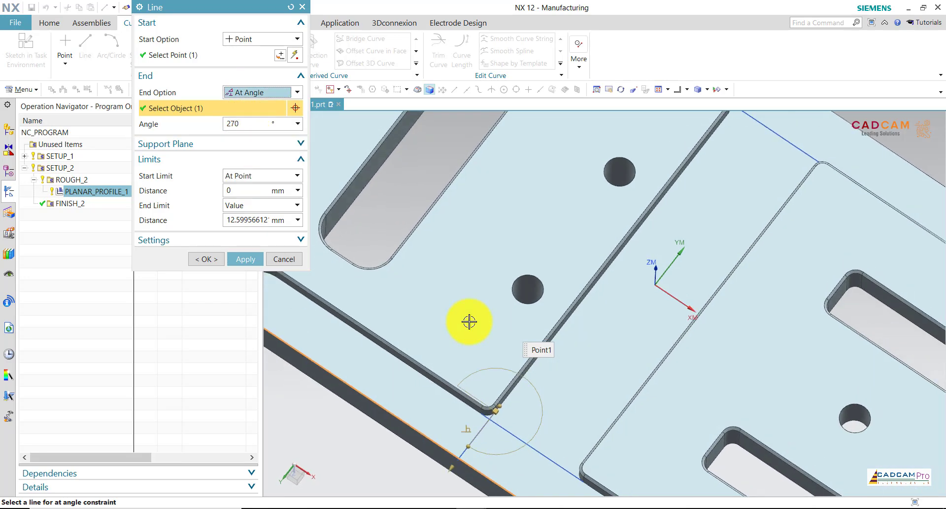
{"action": "left_click", "coordinate": [245, 259]}
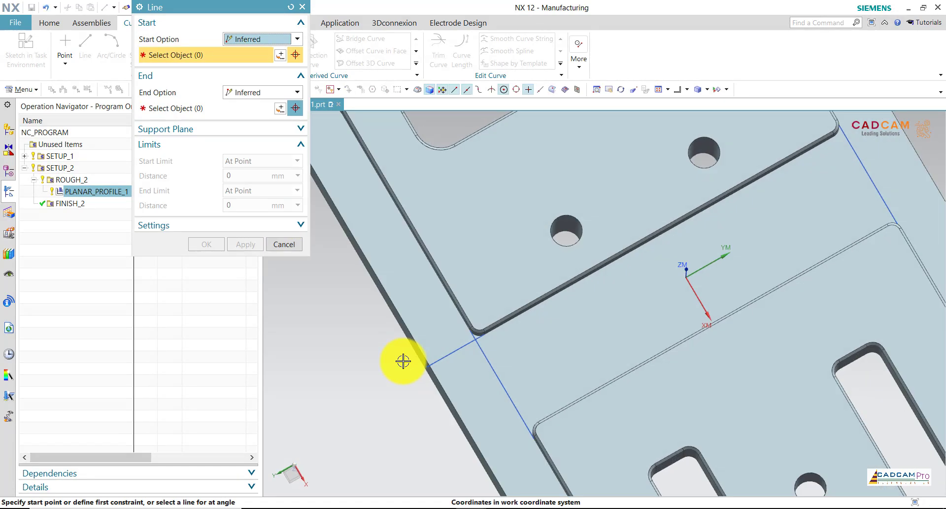
Draw two more lines from blend-edge corners at 270° to the outer edges
{"action": "mouse_move", "coordinate": [403, 361]}
{"action": "middle_mouse_down"}
{"action": "mouse_move", "coordinate": [490, 331]}
{"action": "mouse_move", "coordinate": [524, 338]}
{"action": "mouse_move", "coordinate": [352, 158]}
{"action": "mouse_move", "coordinate": [699, 307]}
{"action": "mouse_move", "coordinate": [741, 279]}
{"action": "mouse_move", "coordinate": [743, 247]}
{"action": "middle_mouse_up"}
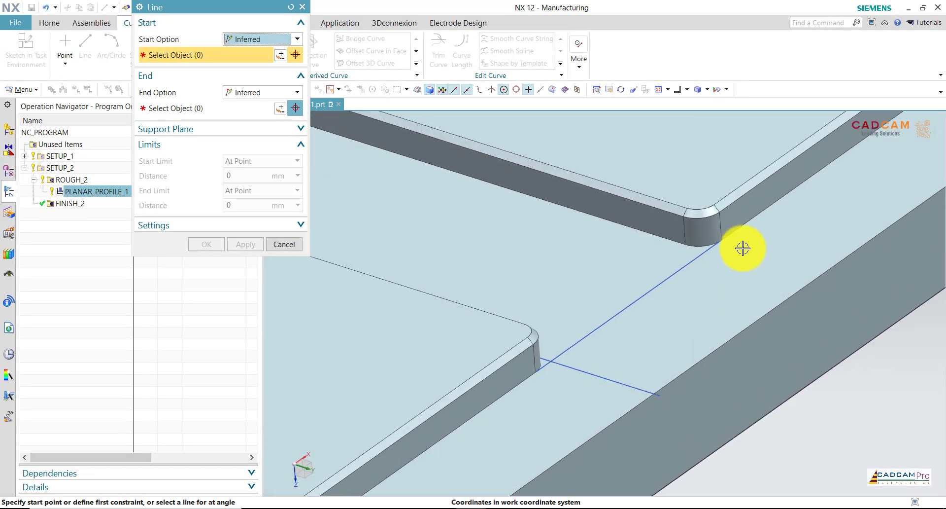
{"action": "left_click", "coordinate": [686, 244]}
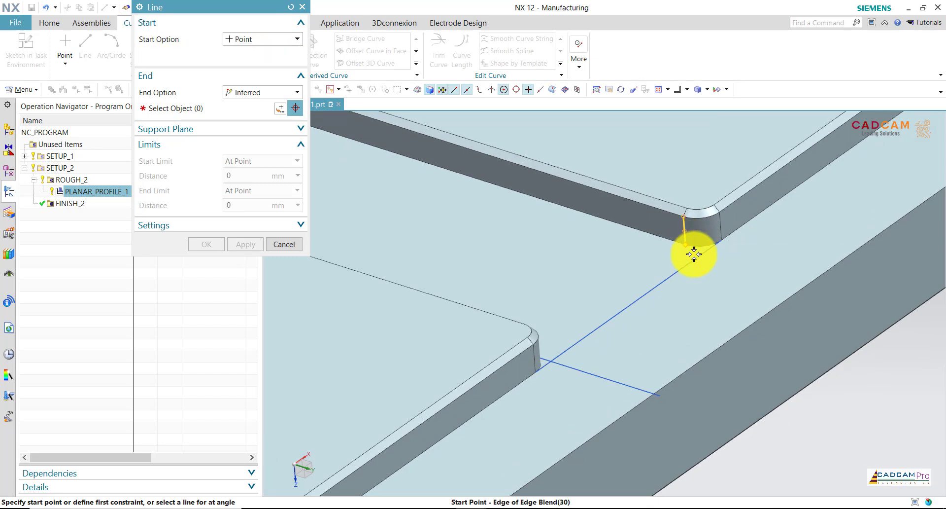
{"action": "left_click", "coordinate": [801, 290]}
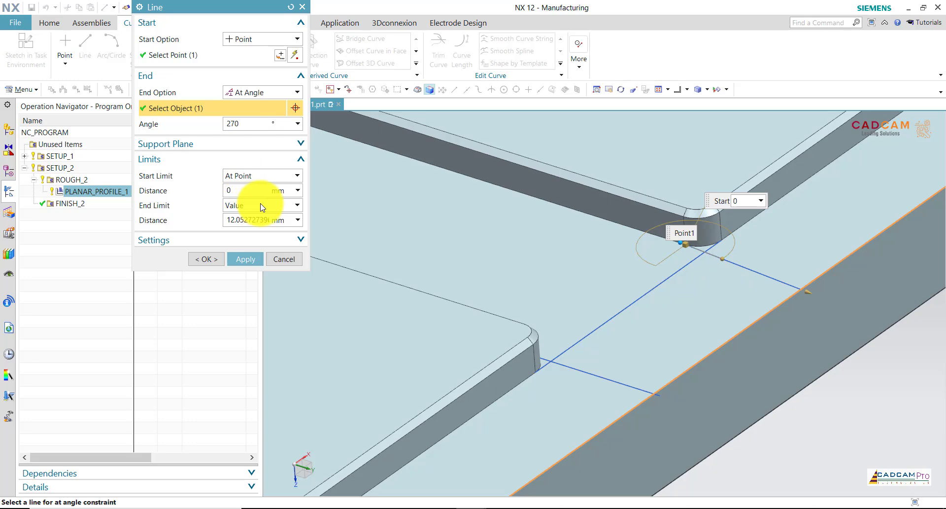
{"action": "middle_click_drag", "start_coordinate": [619, 274], "coordinate": [613, 275]}
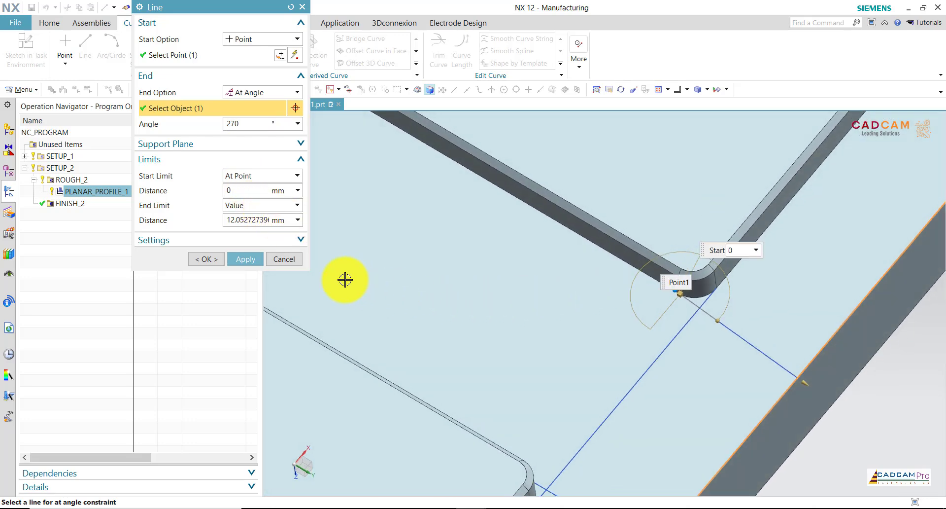
{"action": "left_click", "coordinate": [256, 264]}
{"action": "scroll", "coordinate": [627, 291], "scroll_direction": "down", "scroll_amount": 2}
{"action": "scroll", "coordinate": [728, 307], "scroll_direction": "down", "scroll_amount": 2}
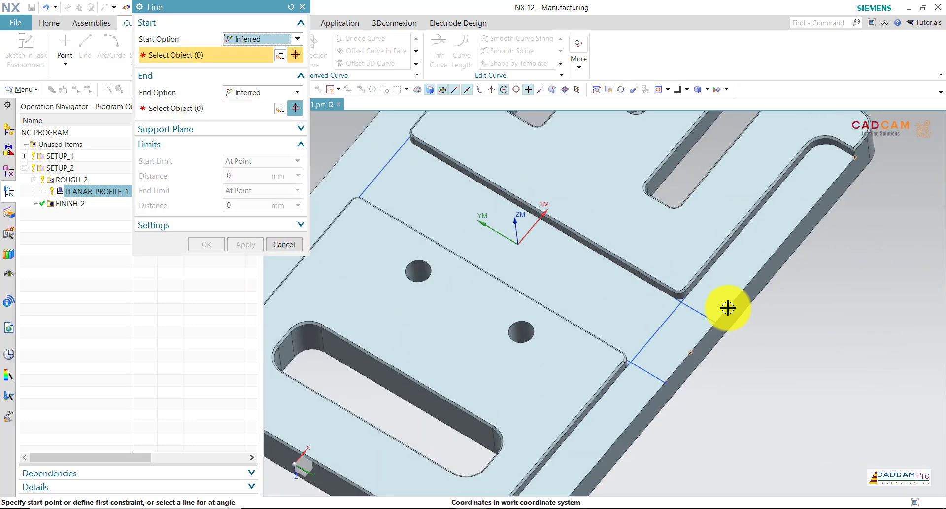
{"action": "middle_click_drag", "start_coordinate": [521, 230], "coordinate": [430, 220]}
{"action": "scroll", "coordinate": [405, 281], "scroll_direction": "up", "scroll_amount": 3}
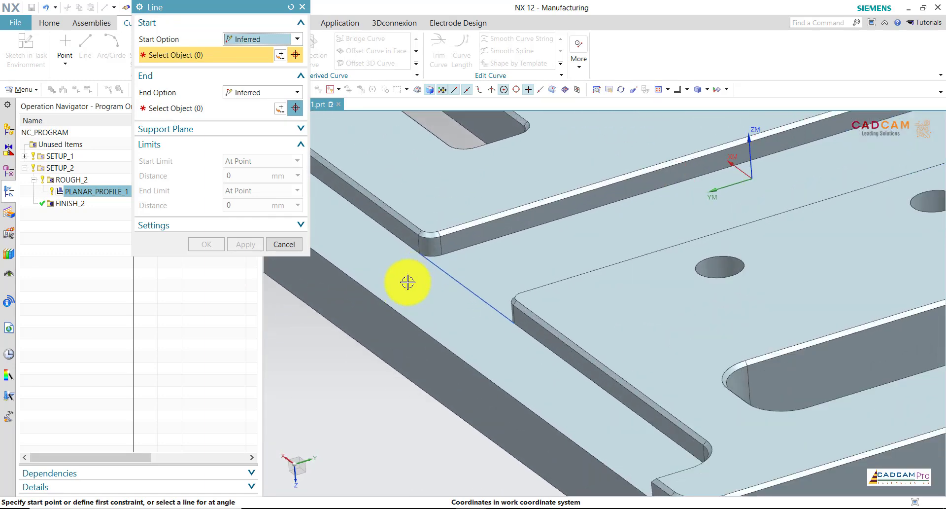
{"action": "left_click", "coordinate": [449, 250]}
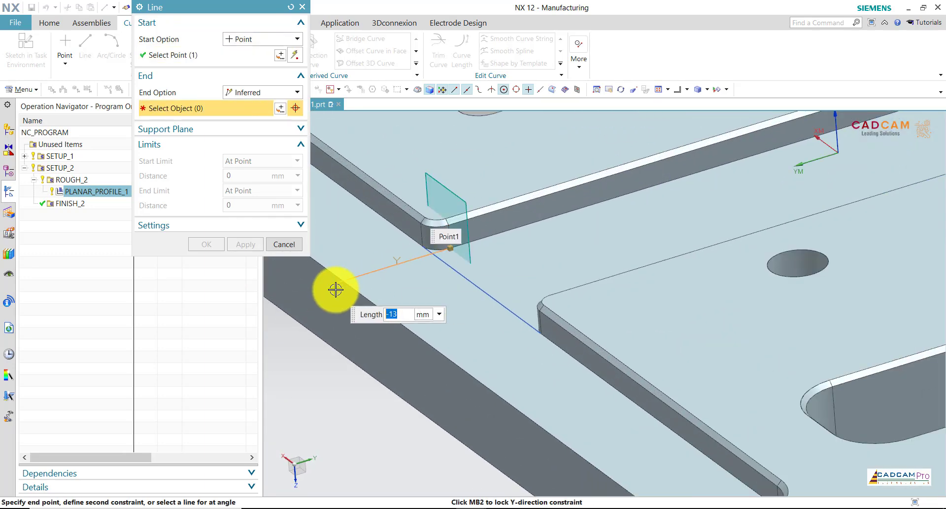
{"action": "left_click", "coordinate": [350, 287]}
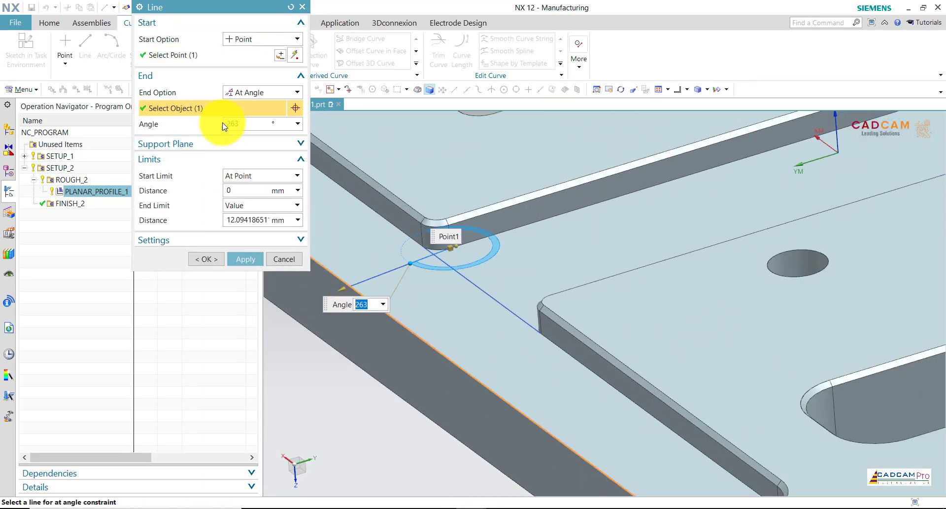
{"action": "type", "text": "270"}
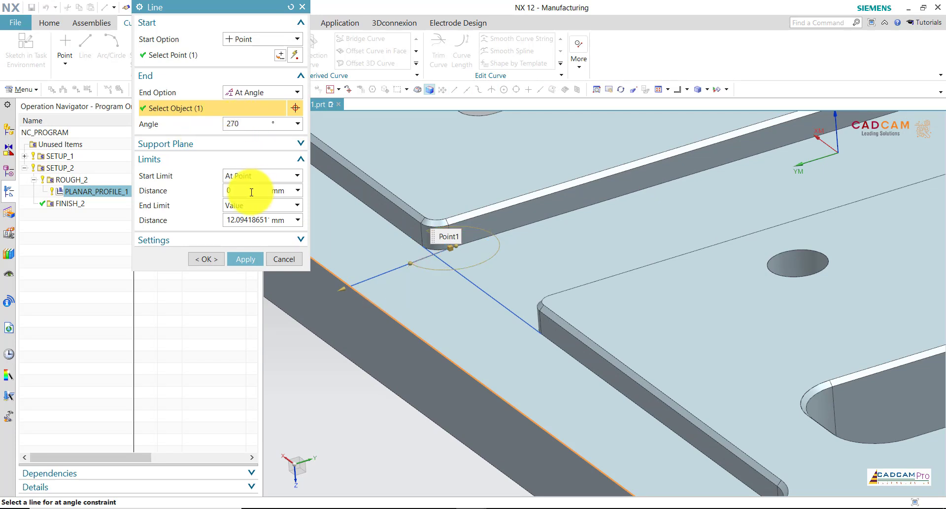
{"action": "left_click", "coordinate": [248, 256]}
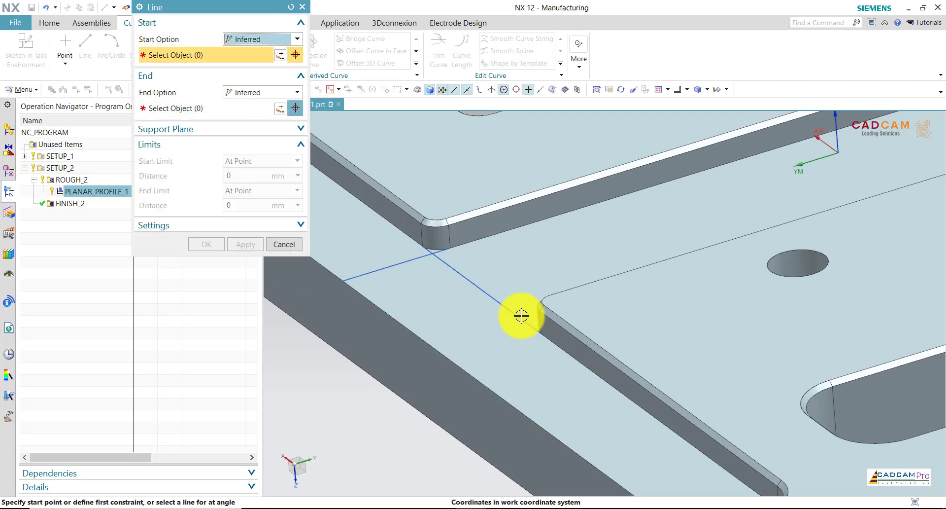
Draw the last corner line at 270° and a 20 mm closing line joining two line ends
{"action": "mouse_move", "coordinate": [483, 288]}
{"action": "middle_mouse_down"}
{"action": "mouse_move", "coordinate": [478, 258]}
{"action": "mouse_move", "coordinate": [659, 307]}
{"action": "mouse_move", "coordinate": [747, 305]}
{"action": "middle_mouse_up"}
{"action": "left_click", "coordinate": [704, 285]}
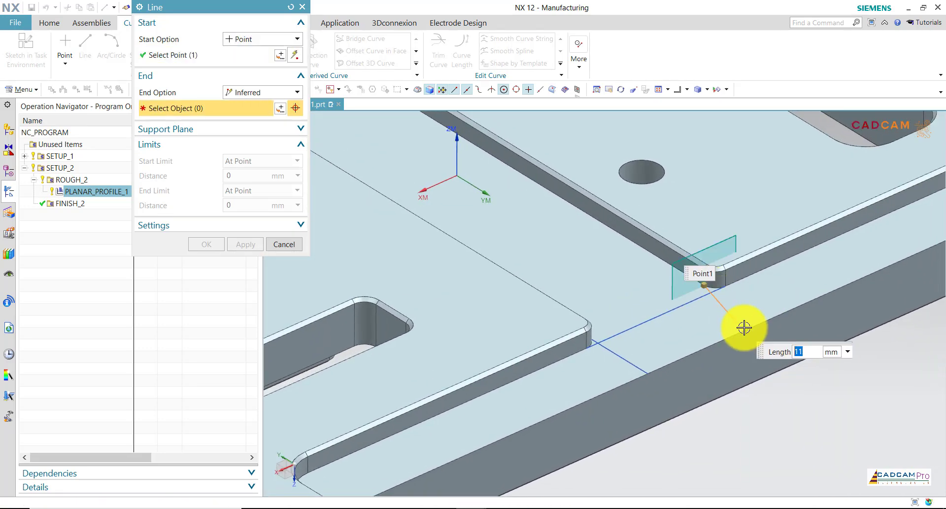
{"action": "left_click", "coordinate": [767, 321]}
{"action": "type", "text": "2"}
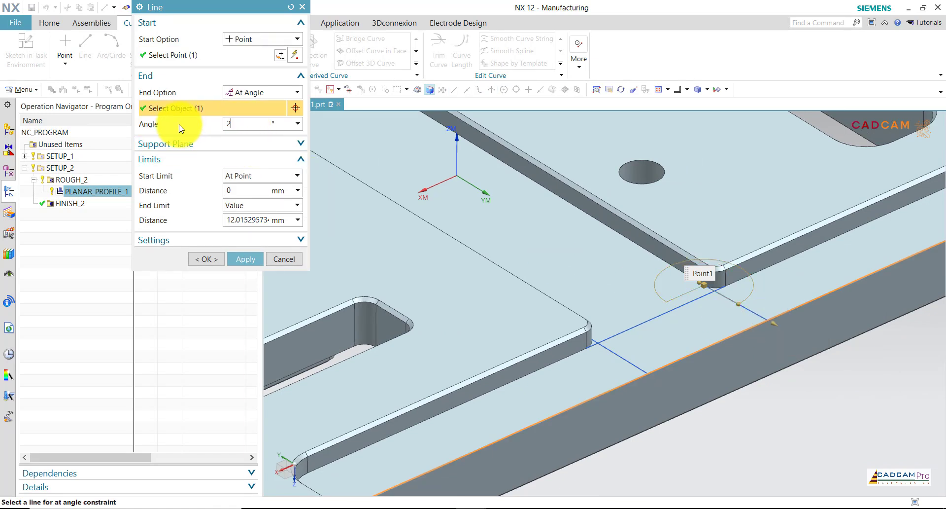
{"action": "type", "text": "70"}
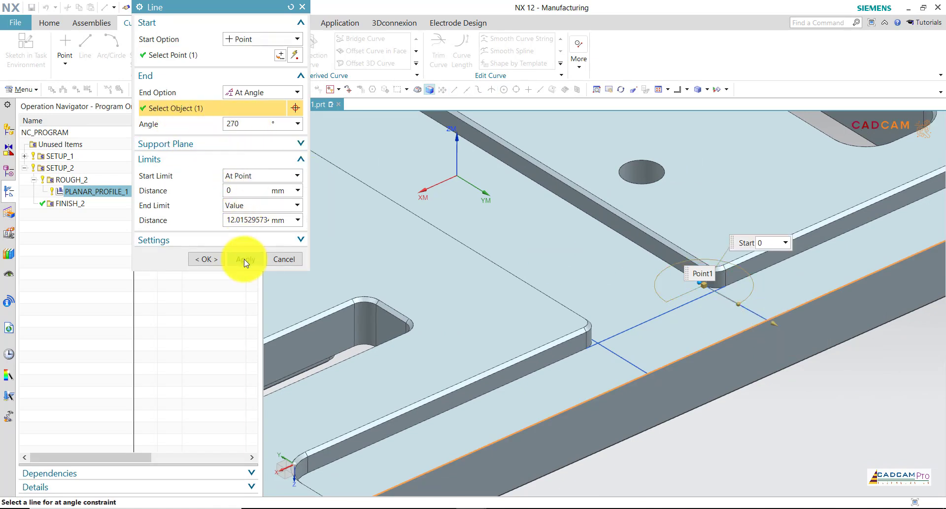
{"action": "left_click", "coordinate": [244, 259]}
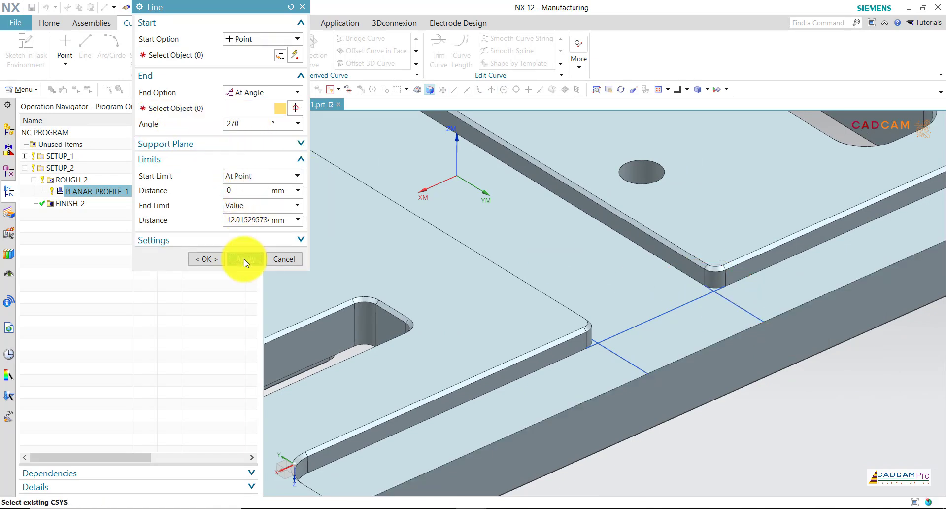
{"action": "left_click", "coordinate": [649, 373]}
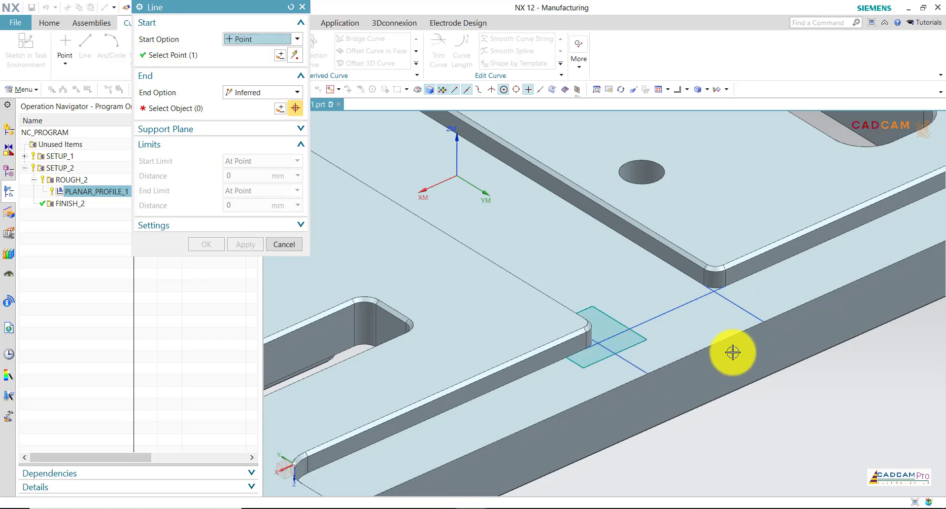
{"action": "left_click", "coordinate": [762, 323]}
Close the Line dialog and orbit out to view the whole plate
{"action": "left_click", "coordinate": [215, 249]}
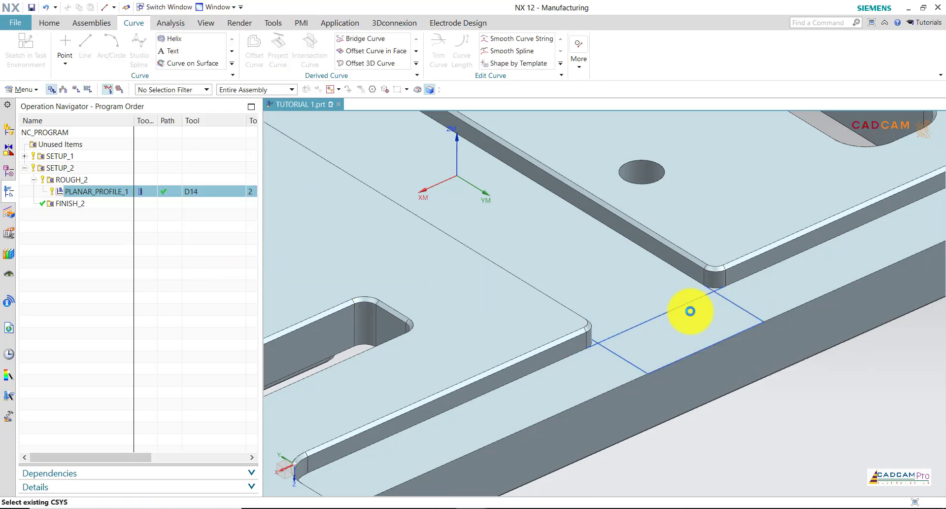
{"action": "scroll", "coordinate": [691, 310], "scroll_direction": "up", "scroll_amount": 5}
{"action": "mouse_move", "coordinate": [691, 310]}
{"action": "middle_mouse_down"}
{"action": "mouse_move", "coordinate": [518, 228]}
{"action": "mouse_move", "coordinate": [342, 196]}
{"action": "mouse_move", "coordinate": [437, 251]}
{"action": "middle_mouse_up"}
{"action": "scroll", "coordinate": [343, 196], "scroll_direction": "down", "scroll_amount": 2}
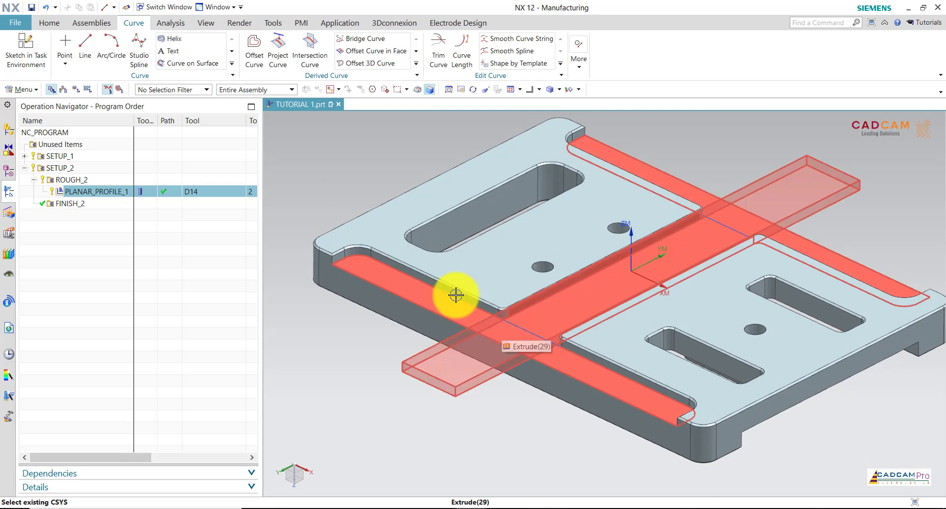
Copy PLANAR_PROFILE_1, paste it under ROUGH_2, and open the copy for editing
{"action": "right_click", "coordinate": [88, 190]}
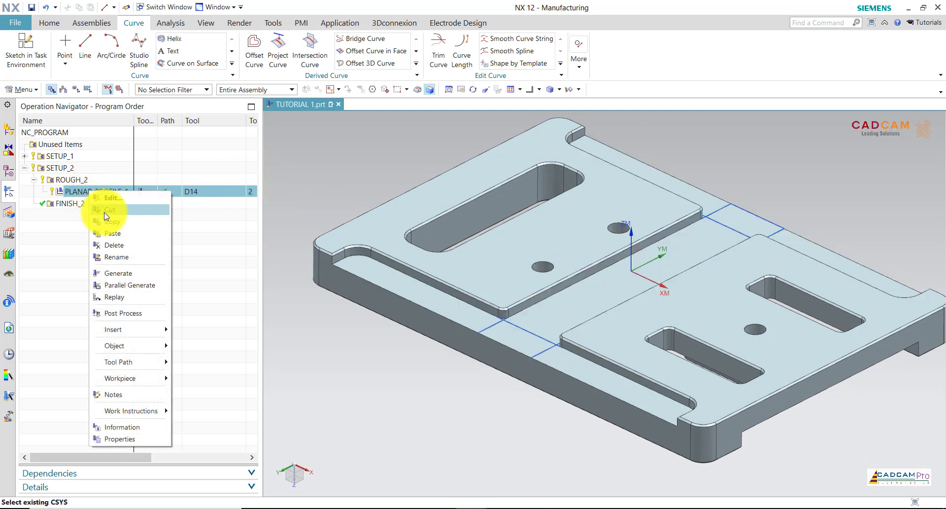
{"action": "left_click", "coordinate": [92, 194]}
{"action": "right_click", "coordinate": [93, 194]}
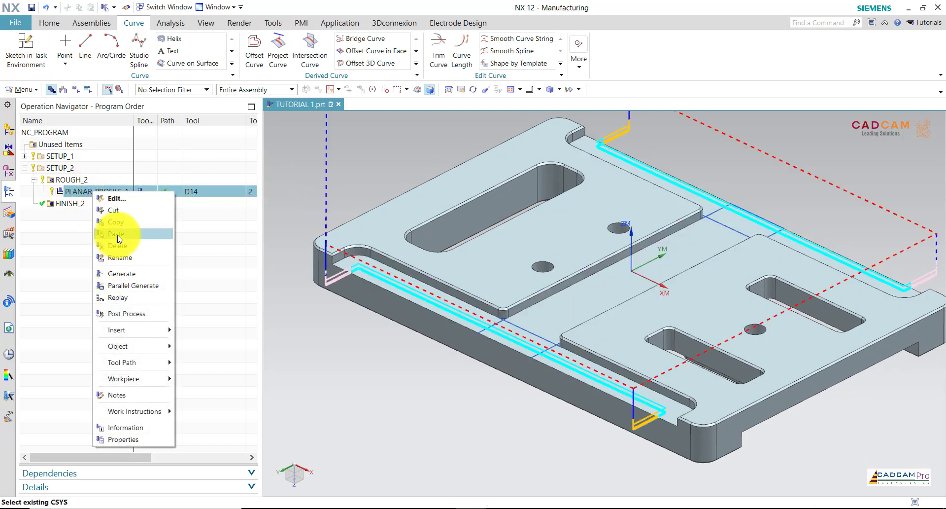
{"action": "left_click", "coordinate": [118, 238]}
{"action": "right_click", "coordinate": [100, 211]}
{"action": "left_click", "coordinate": [121, 226]}
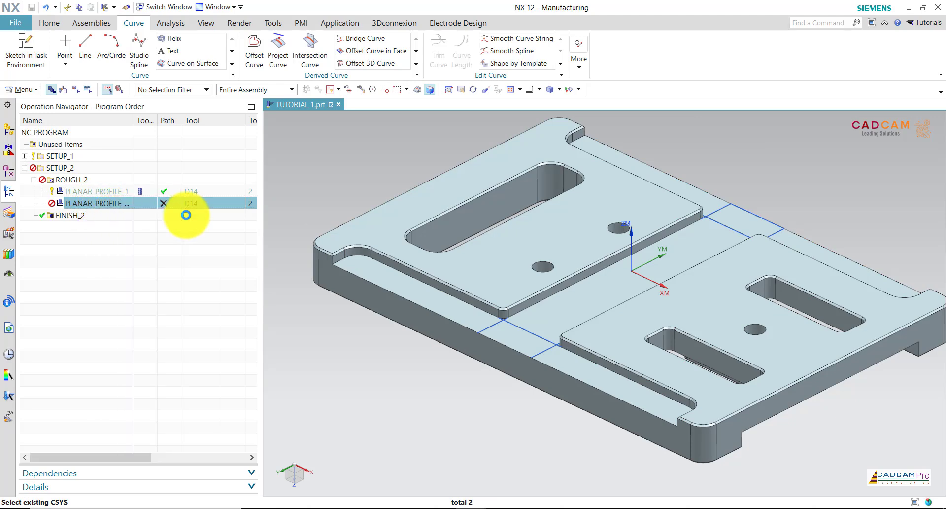
Delete the copy's two old part-boundary sets and switch the selection method to Curves
{"action": "left_click", "coordinate": [278, 56]}
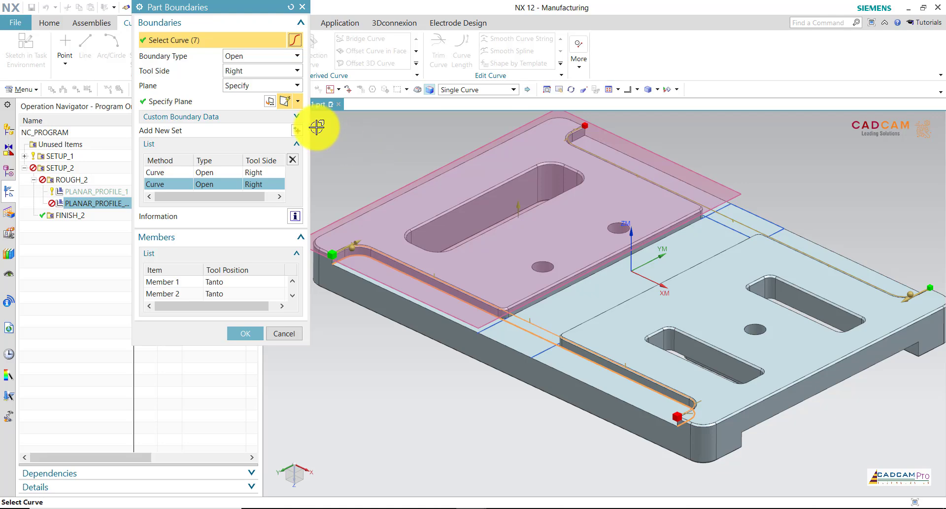
{"action": "left_click", "coordinate": [291, 160]}
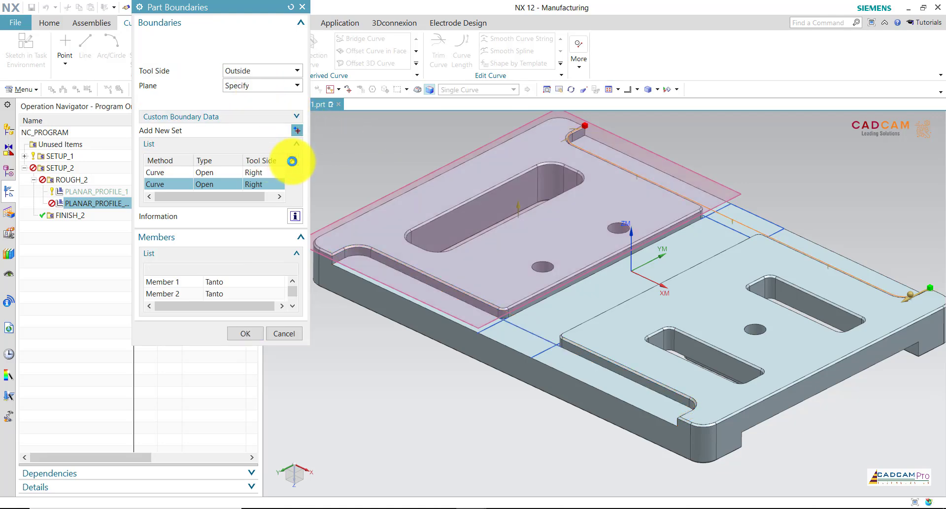
{"action": "left_click", "coordinate": [294, 159]}
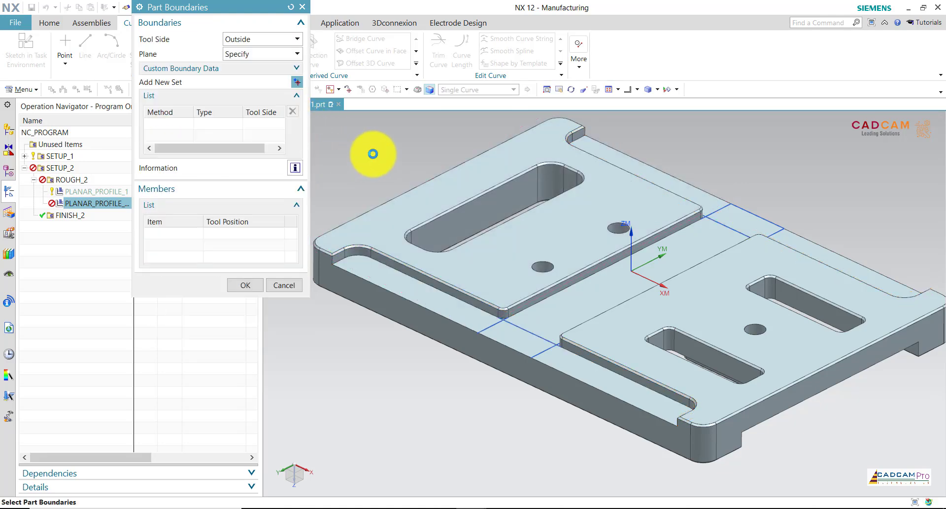
{"action": "left_click", "coordinate": [249, 40]}
{"action": "left_click", "coordinate": [248, 64]}
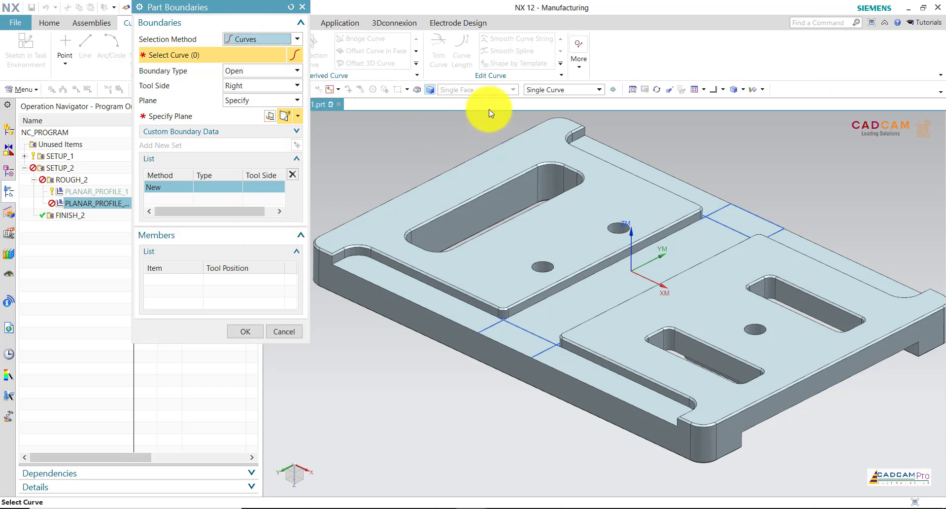
Pick seven edges along the middle step, set the boundary plane on the top face, and accept
{"action": "left_click", "coordinate": [482, 325]}
{"action": "left_click", "coordinate": [530, 306]}
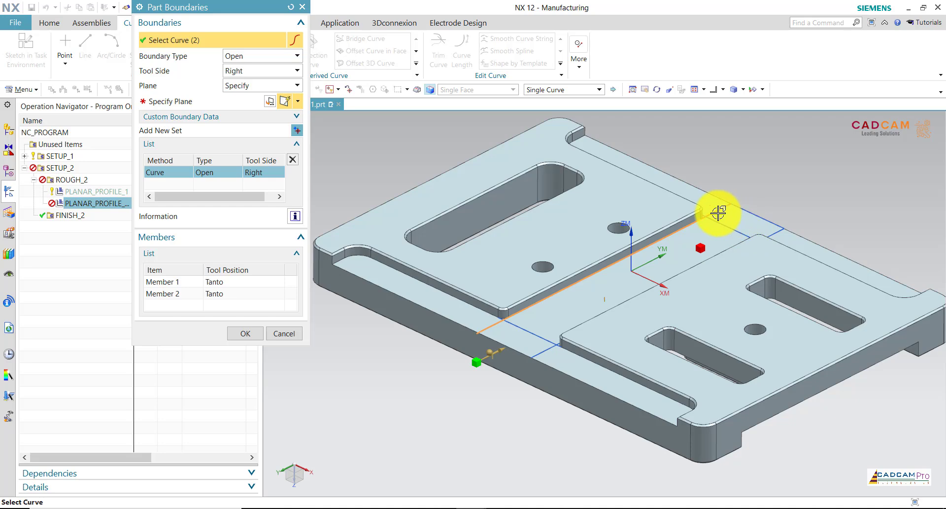
{"action": "left_click", "coordinate": [755, 208]}
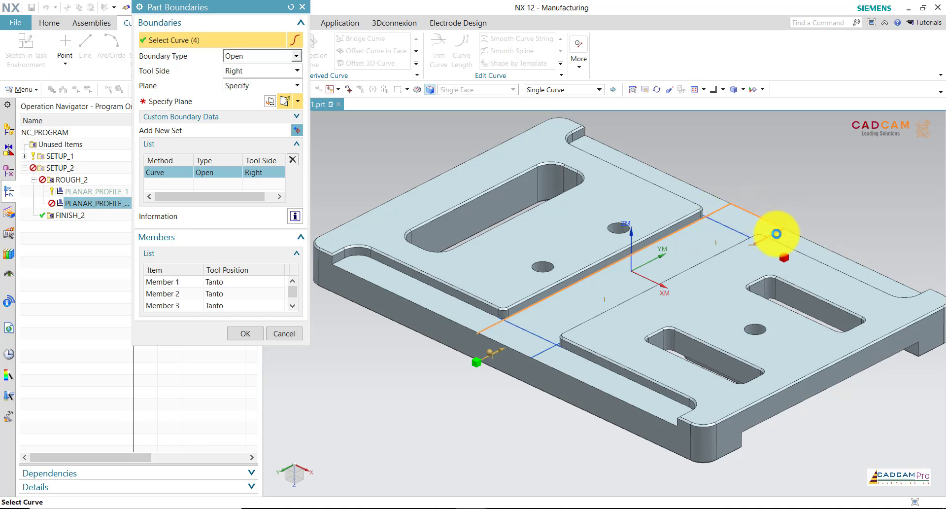
{"action": "left_click", "coordinate": [776, 234]}
{"action": "mouse_move", "coordinate": [754, 161]}
{"action": "middle_mouse_down"}
{"action": "mouse_move", "coordinate": [744, 154]}
{"action": "mouse_move", "coordinate": [735, 169]}
{"action": "middle_mouse_up"}
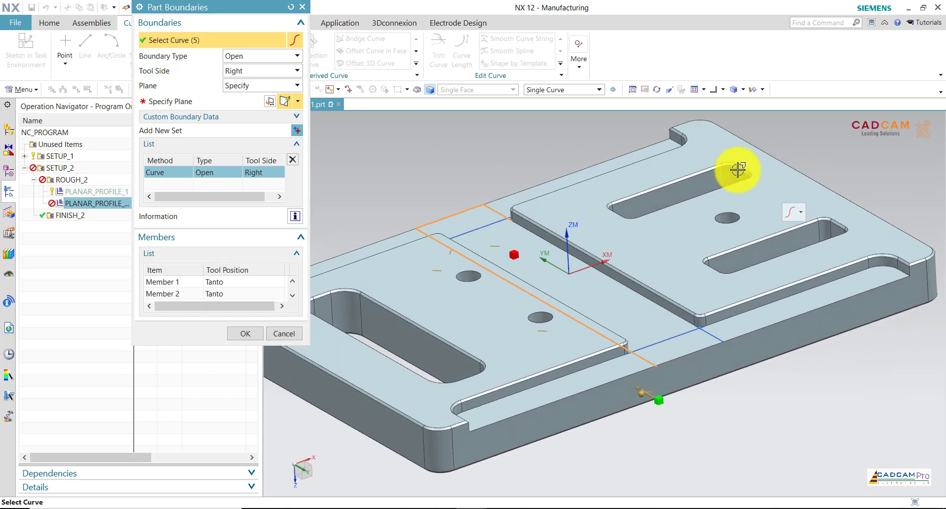
{"action": "left_click", "coordinate": [526, 229]}
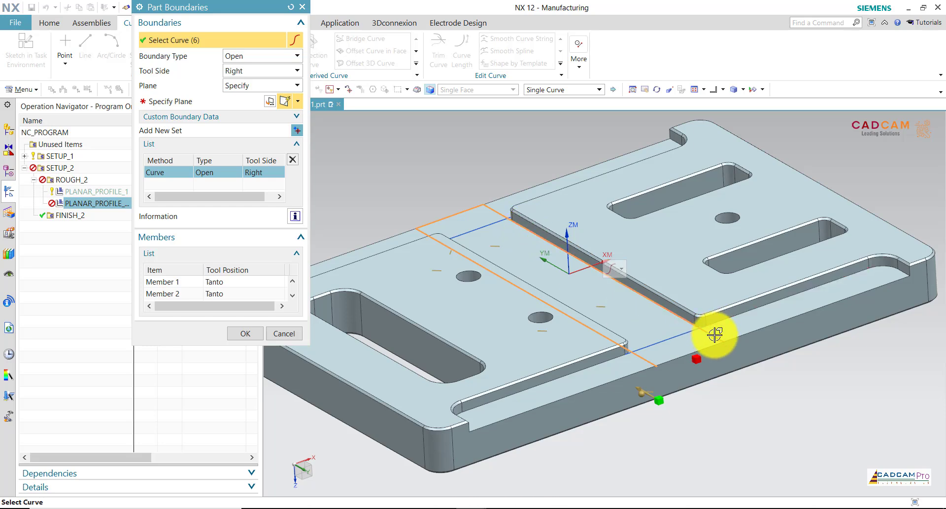
{"action": "left_click", "coordinate": [715, 334]}
{"action": "mouse_move", "coordinate": [739, 429]}
{"action": "middle_mouse_down"}
{"action": "mouse_move", "coordinate": [476, 389]}
{"action": "mouse_move", "coordinate": [203, 97]}
{"action": "middle_mouse_up"}
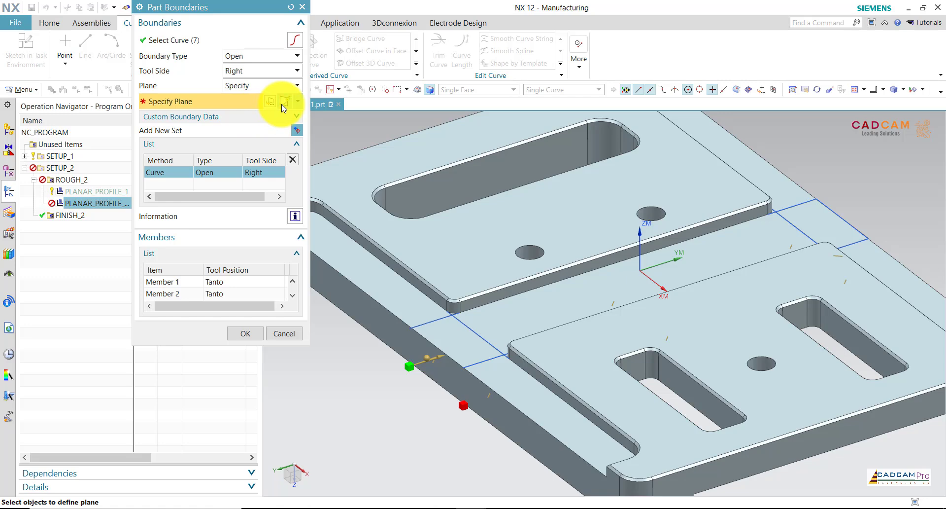
{"action": "left_click", "coordinate": [298, 101]}
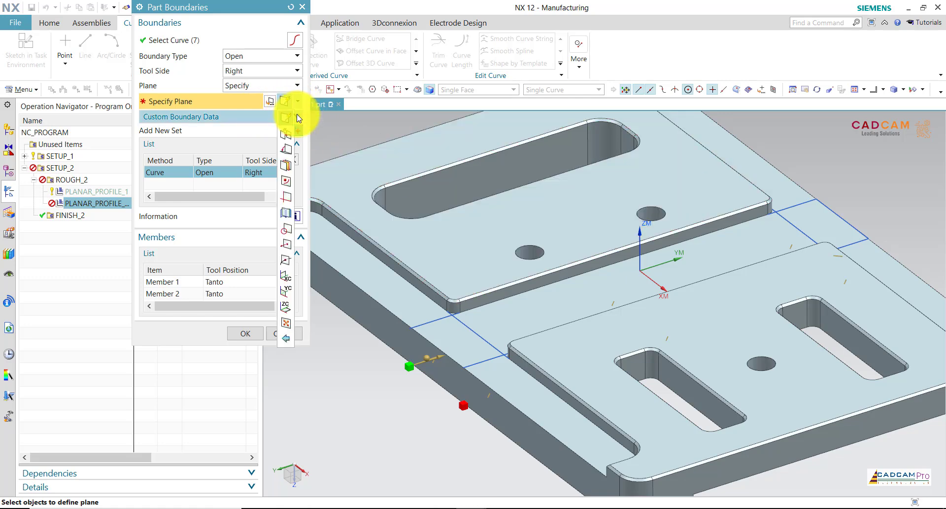
{"action": "left_click", "coordinate": [504, 269]}
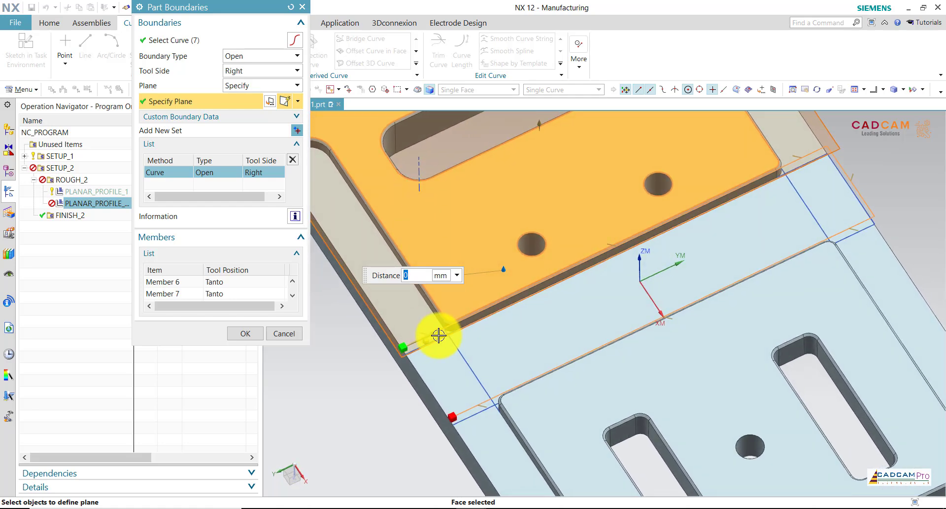
{"action": "left_click", "coordinate": [254, 337]}
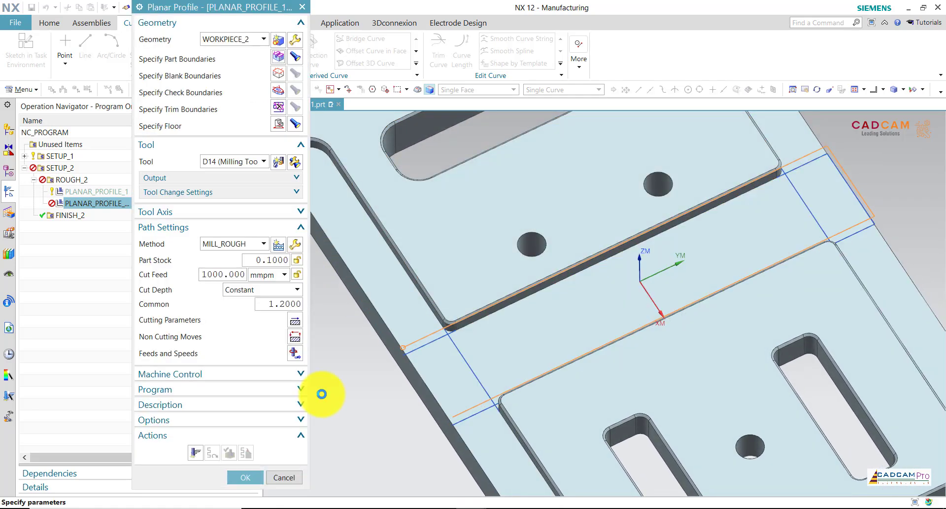
Generate the copy's D14 tool path along the middle step, inspect it, and accept the operation
{"action": "scroll", "coordinate": [333, 388], "scroll_direction": "down", "scroll_amount": 3}
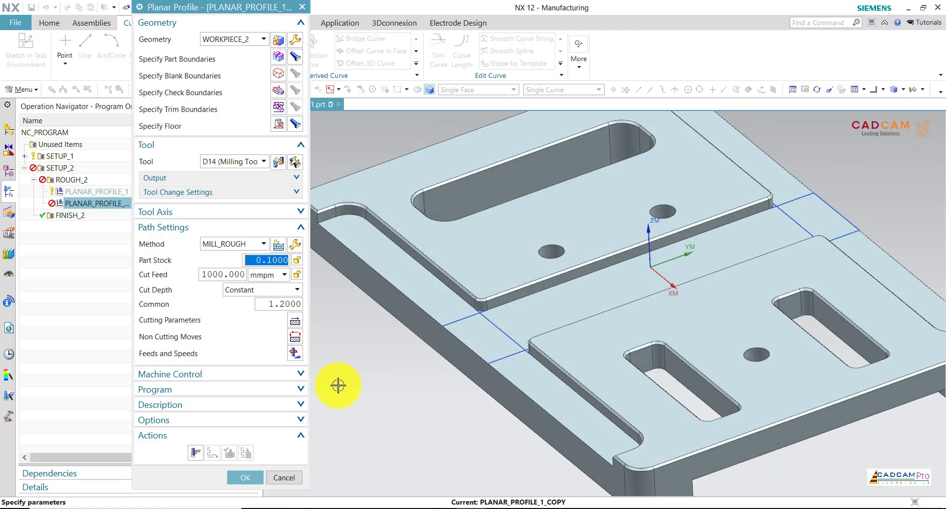
{"action": "middle_click_drag", "start_coordinate": [339, 387], "coordinate": [361, 378]}
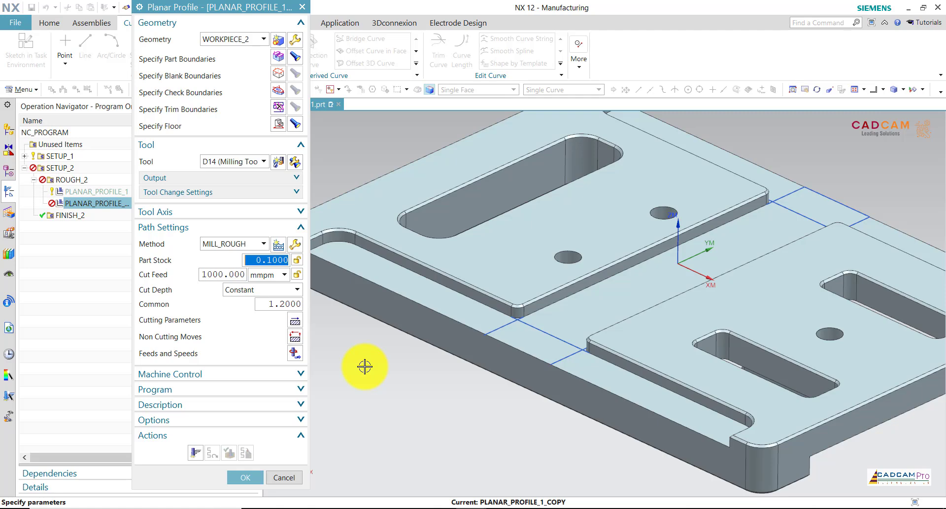
{"action": "left_click", "coordinate": [196, 453]}
{"action": "middle_click", "coordinate": [387, 420]}
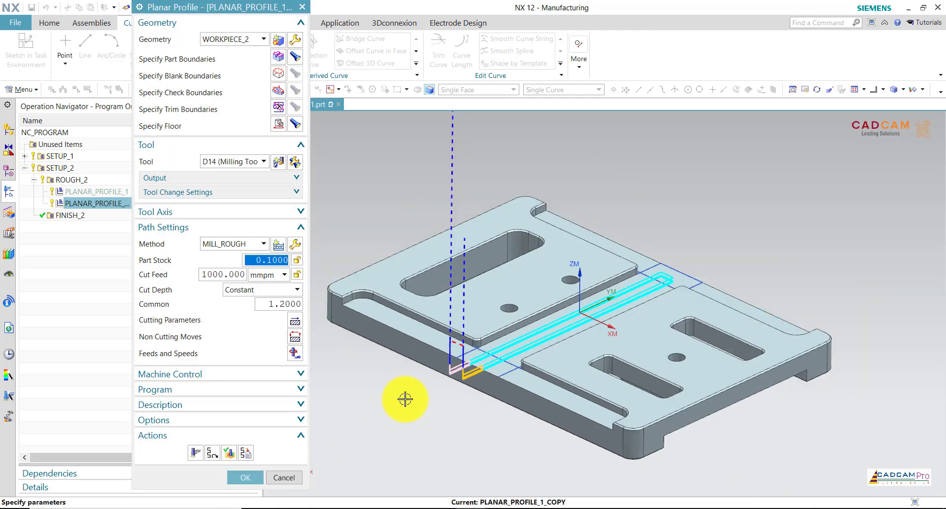
{"action": "middle_click_drag", "start_coordinate": [408, 399], "coordinate": [618, 421]}
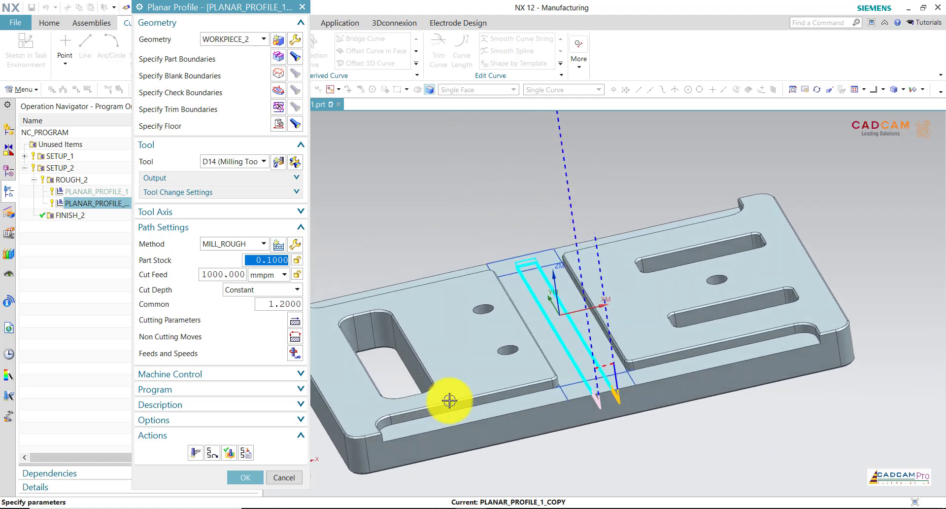
{"action": "scroll", "coordinate": [618, 421], "scroll_direction": "up", "scroll_amount": 2}
{"action": "scroll", "coordinate": [621, 420], "scroll_direction": "up", "scroll_amount": 1}
{"action": "scroll", "coordinate": [623, 419], "scroll_direction": "down", "scroll_amount": 1}
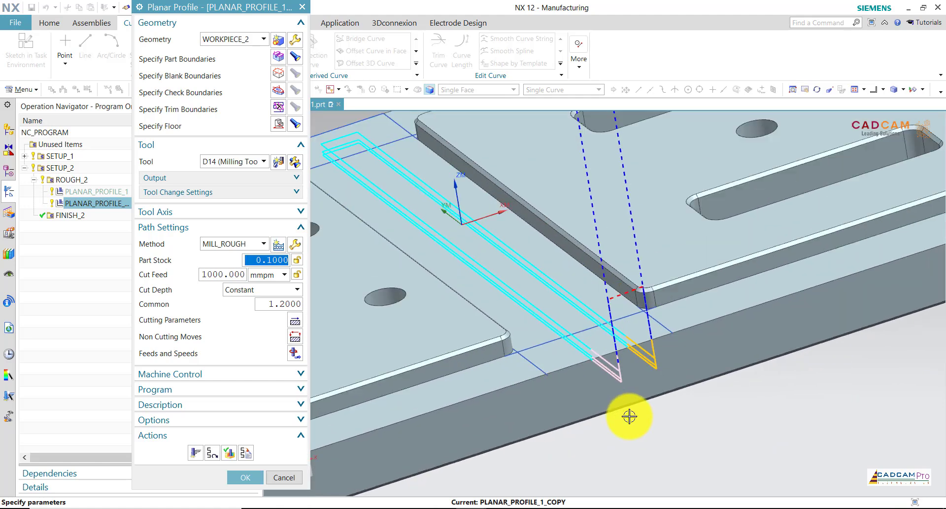
{"action": "scroll", "coordinate": [630, 416], "scroll_direction": "up", "scroll_amount": 1}
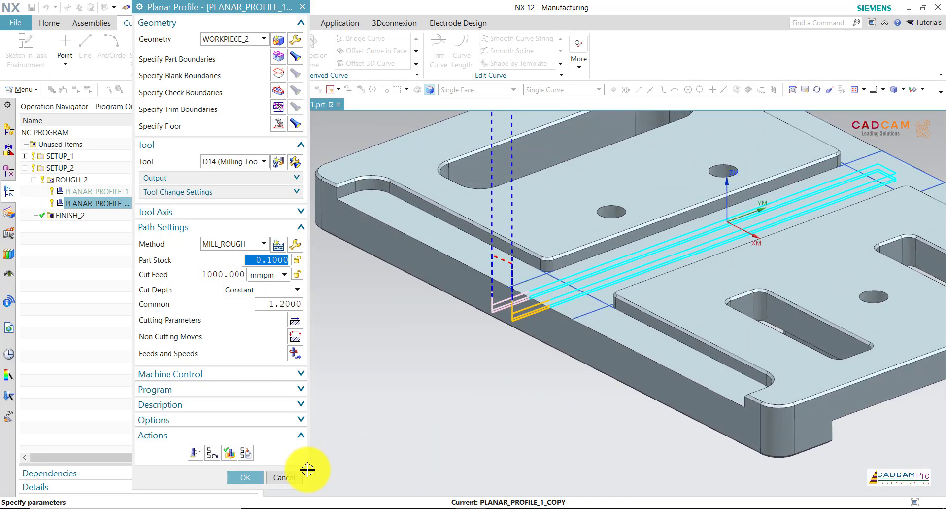
{"action": "left_click", "coordinate": [251, 478]}
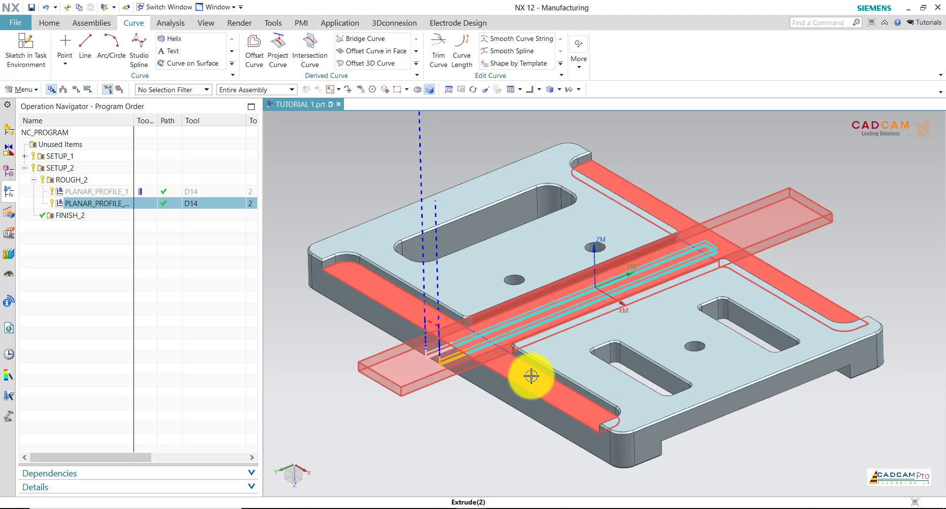
{"action": "left_click", "coordinate": [434, 346]}
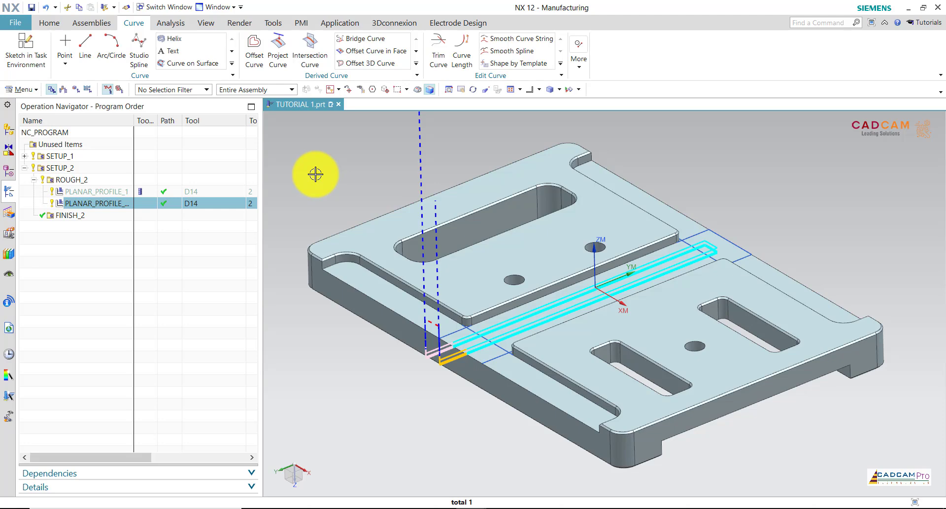
{"action": "scroll", "coordinate": [316, 174], "scroll_direction": "up", "scroll_amount": 1}
{"action": "scroll", "coordinate": [315, 174], "scroll_direction": "up", "scroll_amount": 1}
{"action": "scroll", "coordinate": [316, 174], "scroll_direction": "up", "scroll_amount": 1}
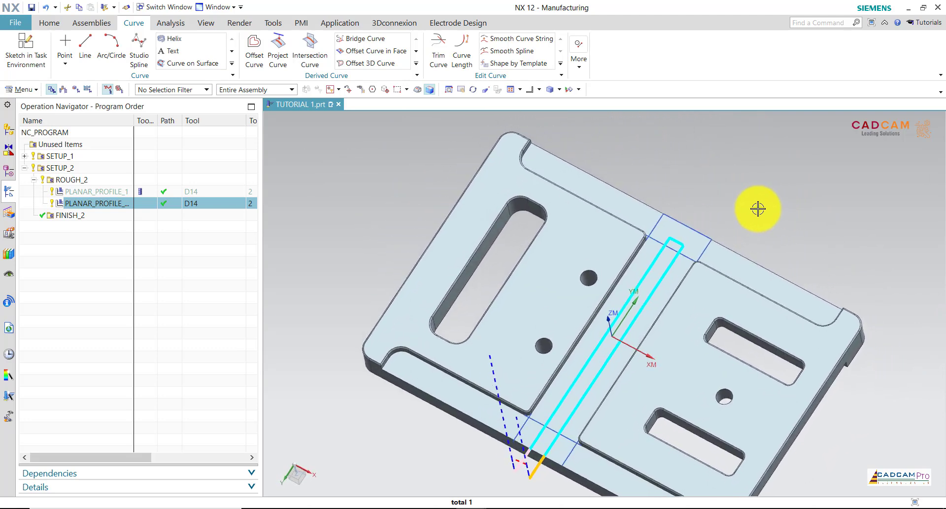
{"action": "scroll", "coordinate": [532, 154], "scroll_direction": "up", "scroll_amount": 2}
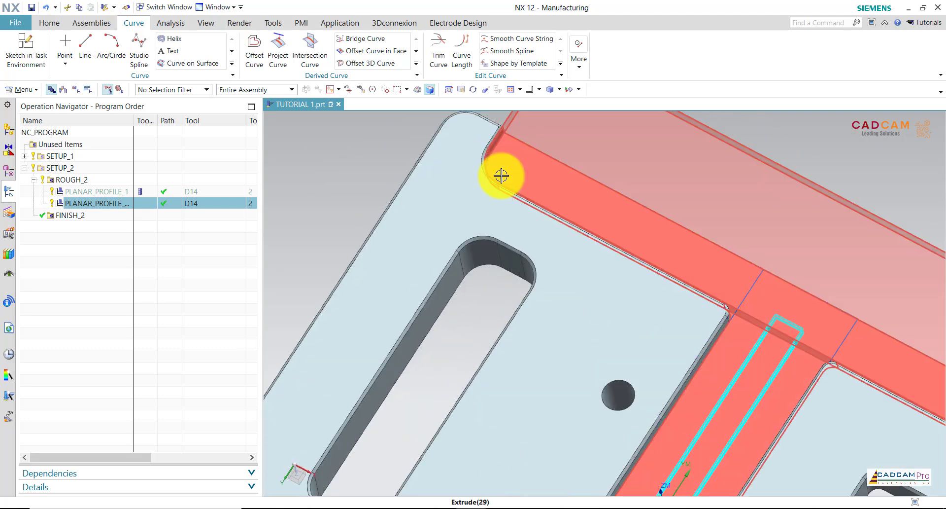
{"action": "scroll", "coordinate": [501, 176], "scroll_direction": "down", "scroll_amount": 3}
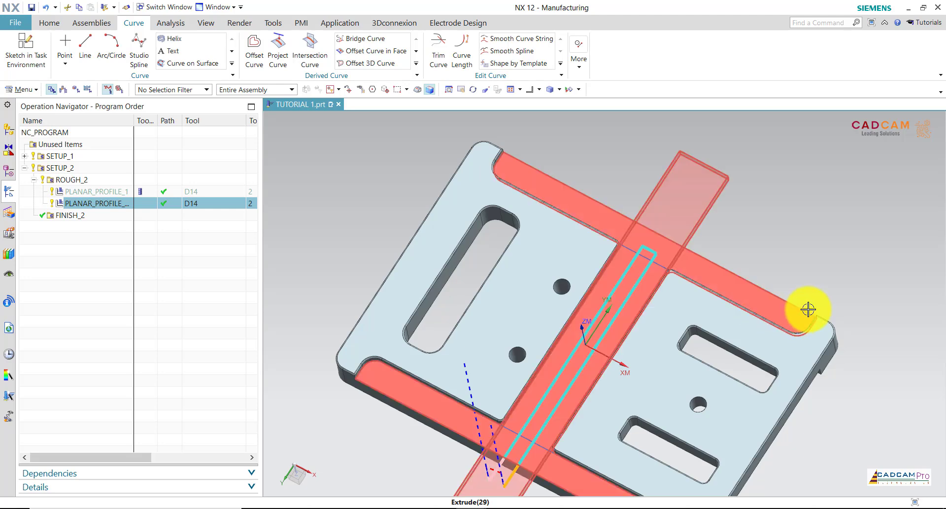
{"action": "mouse_move", "coordinate": [687, 227]}
{"action": "middle_mouse_down"}
{"action": "mouse_move", "coordinate": [705, 195]}
{"action": "mouse_move", "coordinate": [697, 195]}
{"action": "mouse_move", "coordinate": [708, 237]}
{"action": "mouse_move", "coordinate": [735, 289]}
{"action": "mouse_move", "coordinate": [434, 208]}
{"action": "mouse_move", "coordinate": [457, 205]}
{"action": "middle_mouse_up"}
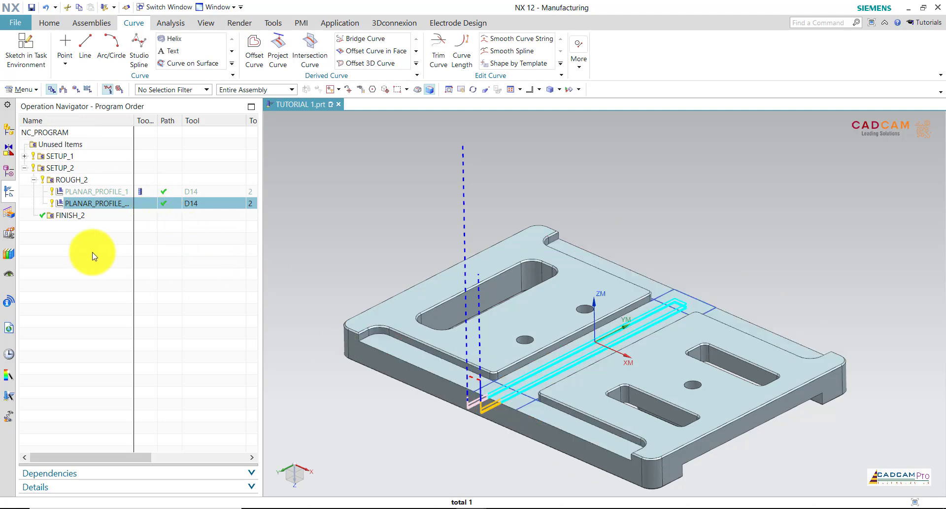
{"action": "left_click", "coordinate": [80, 216]}
{"action": "scroll", "coordinate": [476, 414], "scroll_direction": "up", "scroll_amount": 3}
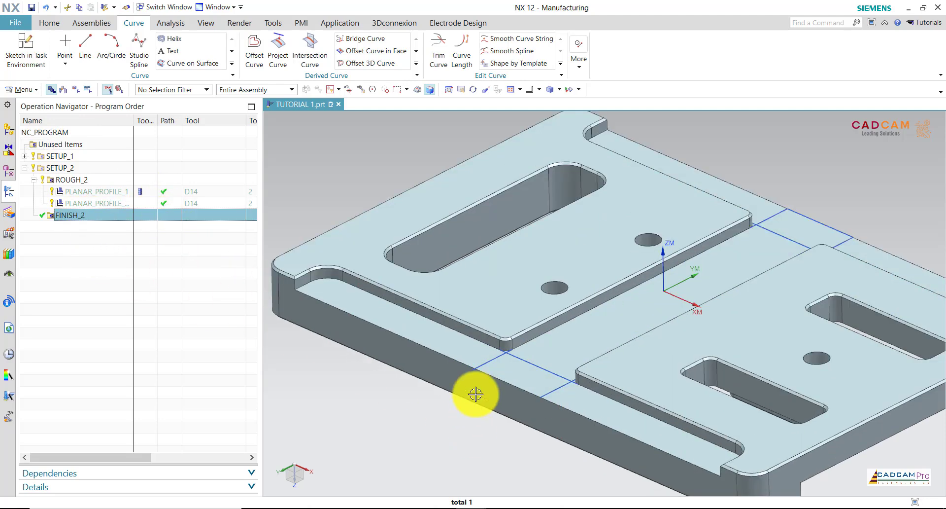
{"action": "scroll", "coordinate": [503, 348], "scroll_direction": "down", "scroll_amount": 1}
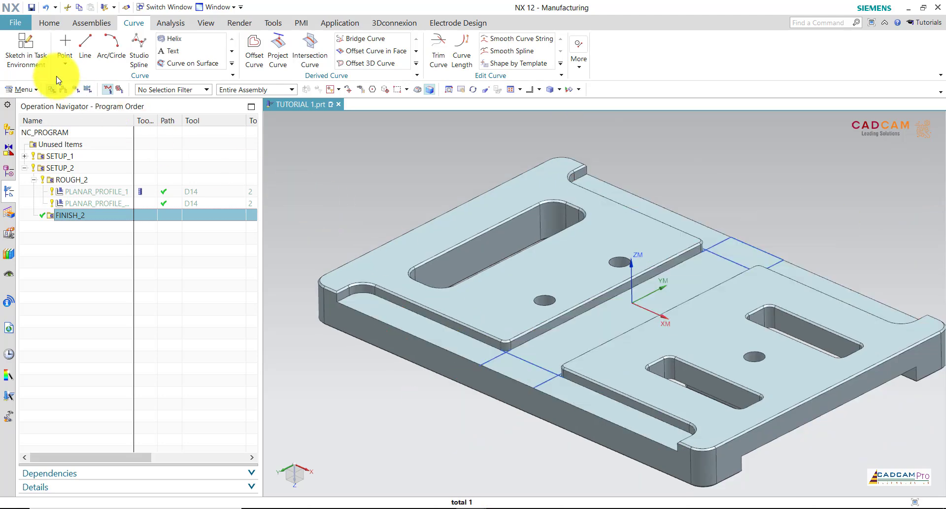
Start a standard mill tool from the Machine Tool view, cancel the D10 tool, fit the part, and return to Program Order
{"action": "left_click", "coordinate": [63, 89]}
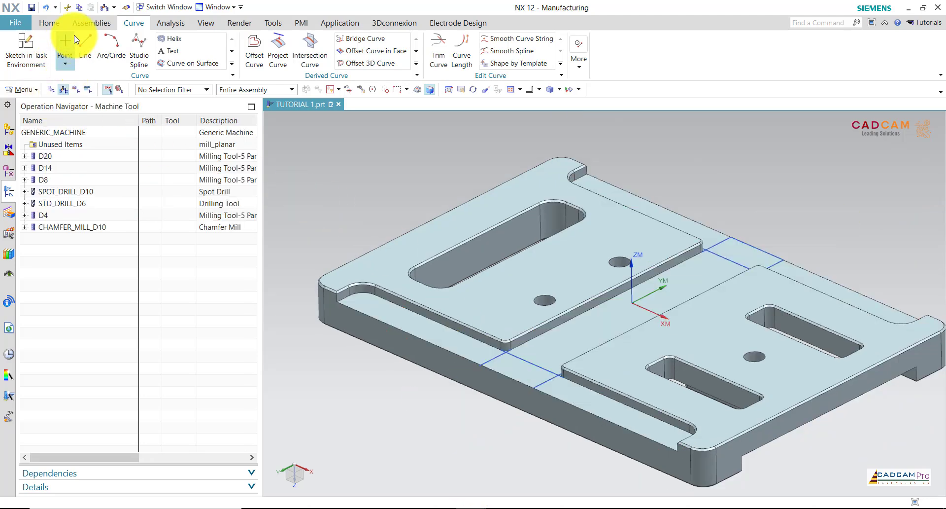
{"action": "left_click", "coordinate": [49, 23]}
{"action": "left_click", "coordinate": [18, 49]}
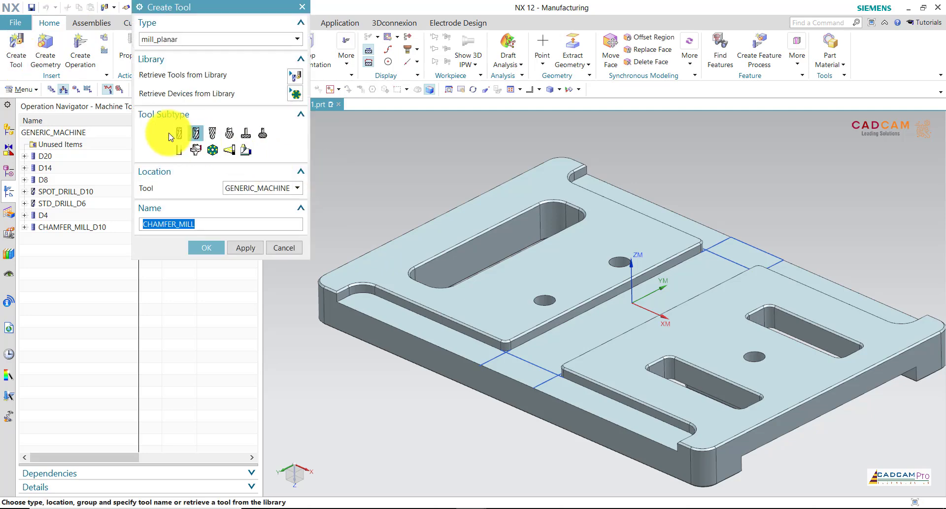
{"action": "left_click", "coordinate": [180, 133]}
{"action": "left_click_drag", "start_coordinate": [215, 224], "coordinate": [106, 222]}
{"action": "type", "text": "D10"}
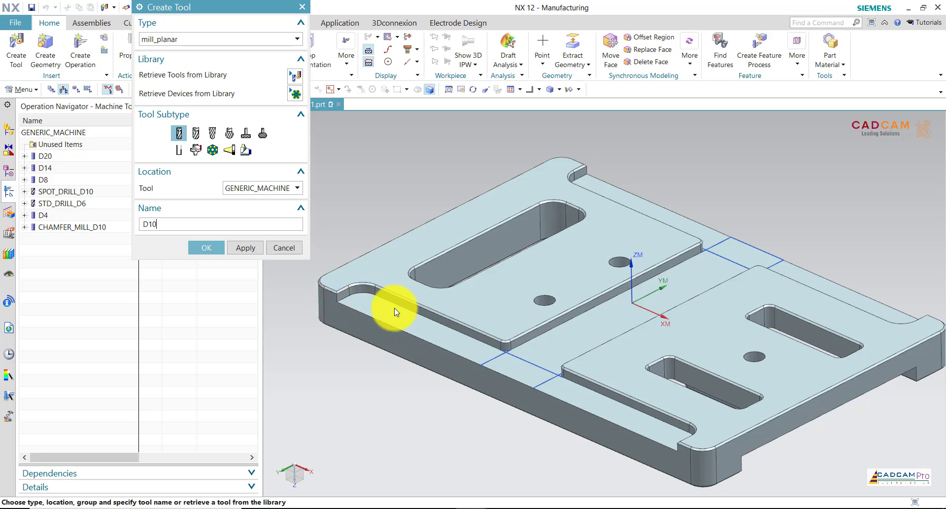
{"action": "left_click", "coordinate": [294, 249]}
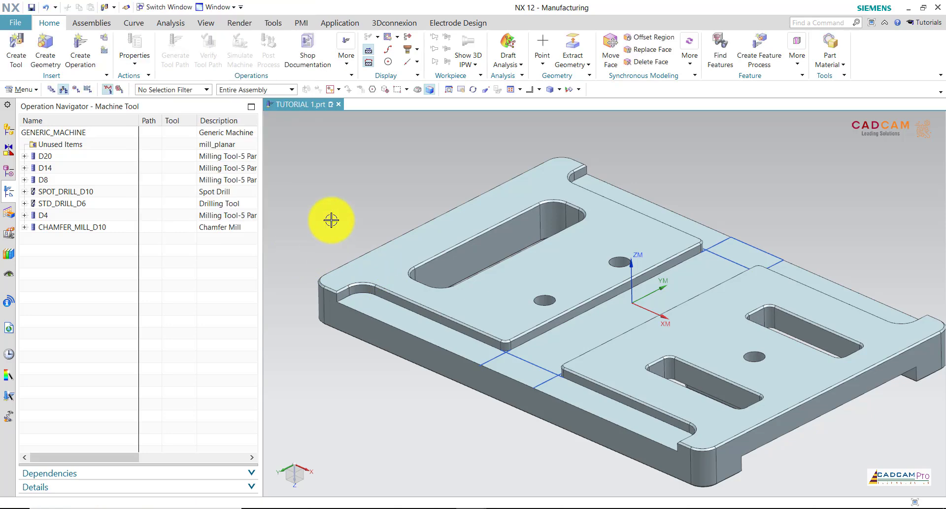
{"action": "key", "text": "ctrl+f"}
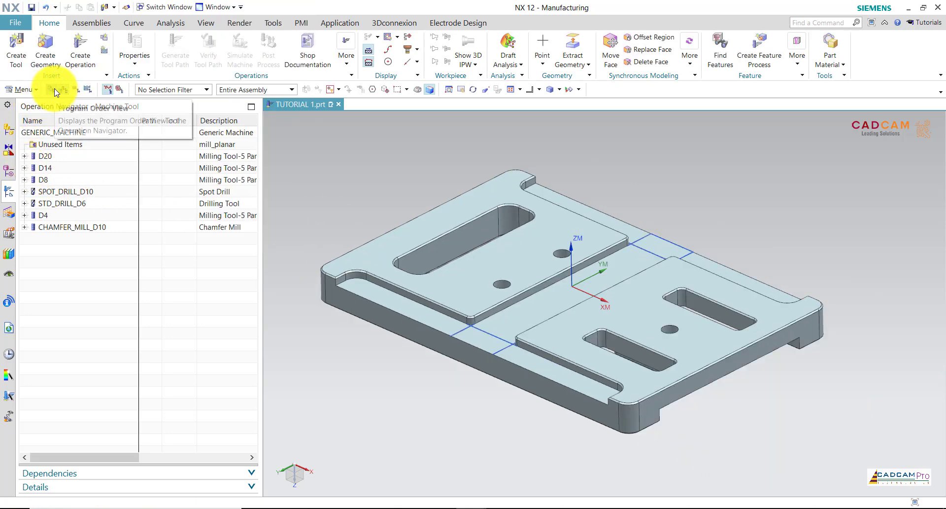
{"action": "left_click", "coordinate": [56, 92]}
Copy PLANAR_PROFILE_1 and paste it inside the FINISH_2 group
{"action": "left_click", "coordinate": [82, 197]}
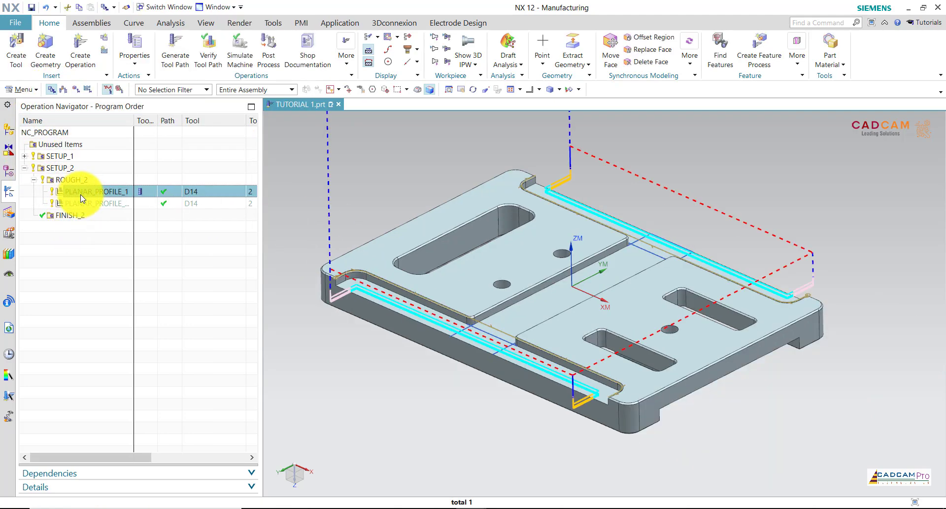
{"action": "right_click", "coordinate": [81, 190]}
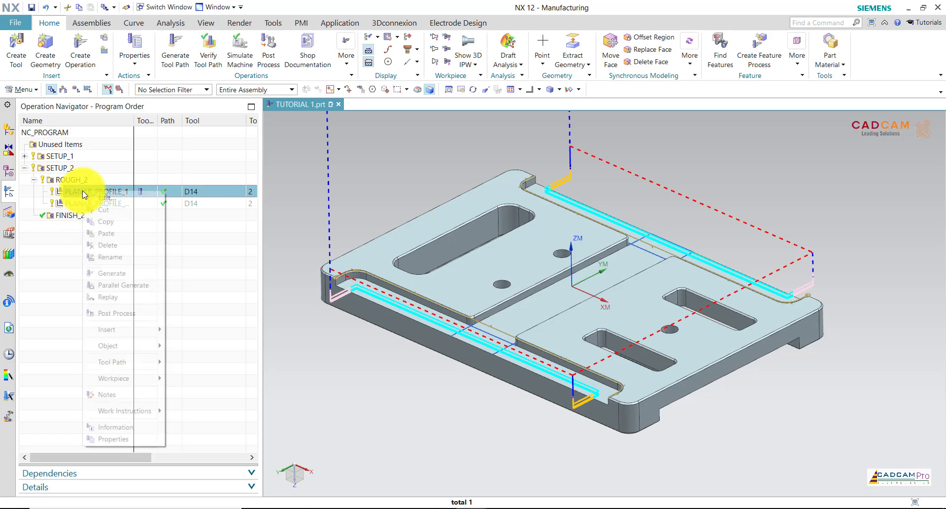
{"action": "left_click", "coordinate": [113, 220]}
{"action": "right_click", "coordinate": [71, 221]}
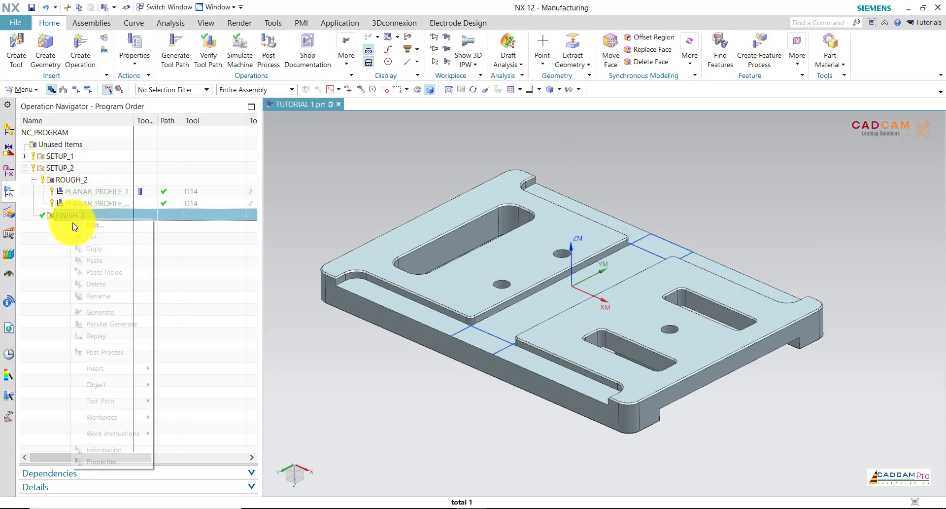
{"action": "left_click", "coordinate": [106, 268]}
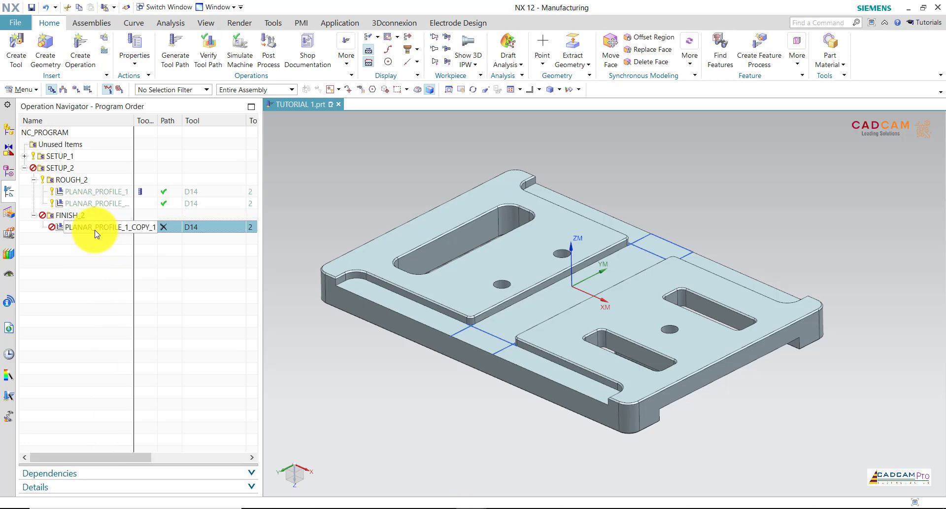
Edit the pasted PLANAR_PROFILE_1_COPY_1 and switch its tool to D8
{"action": "right_click", "coordinate": [94, 228]}
{"action": "left_click", "coordinate": [111, 238]}
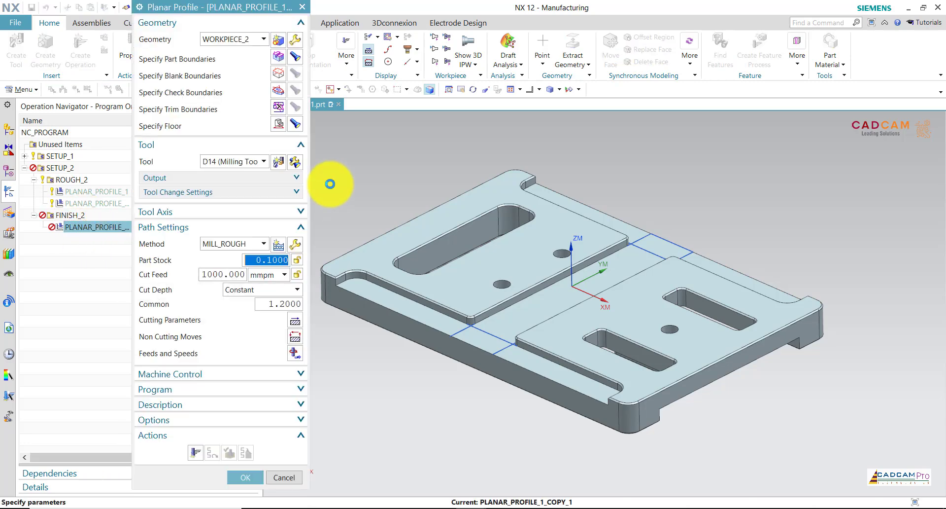
{"action": "left_click", "coordinate": [237, 245]}
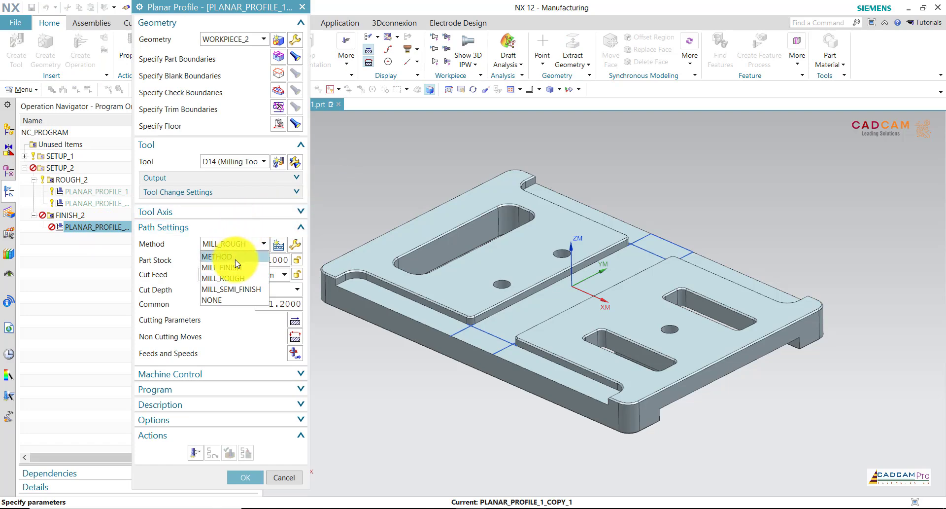
{"action": "left_click", "coordinate": [235, 260]}
{"action": "middle_click", "coordinate": [367, 231]}
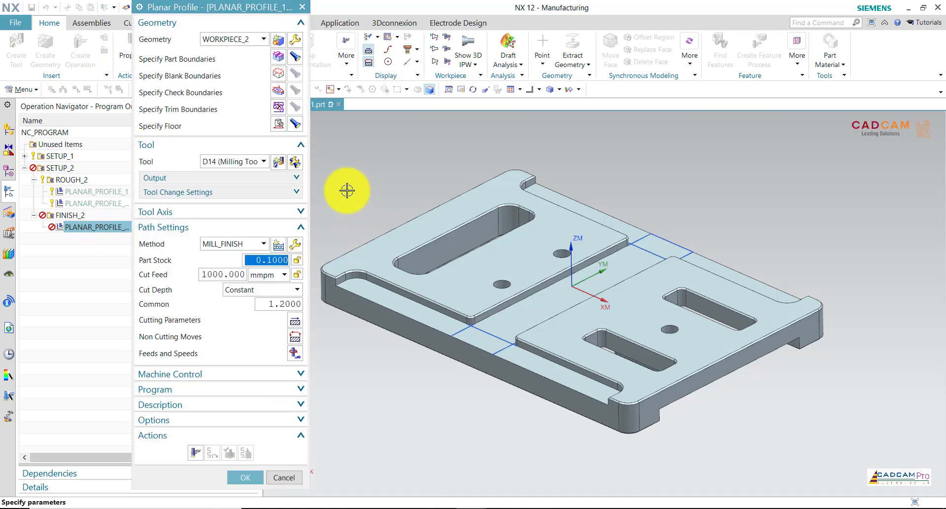
{"action": "left_click", "coordinate": [223, 163]}
{"action": "left_click", "coordinate": [224, 229]}
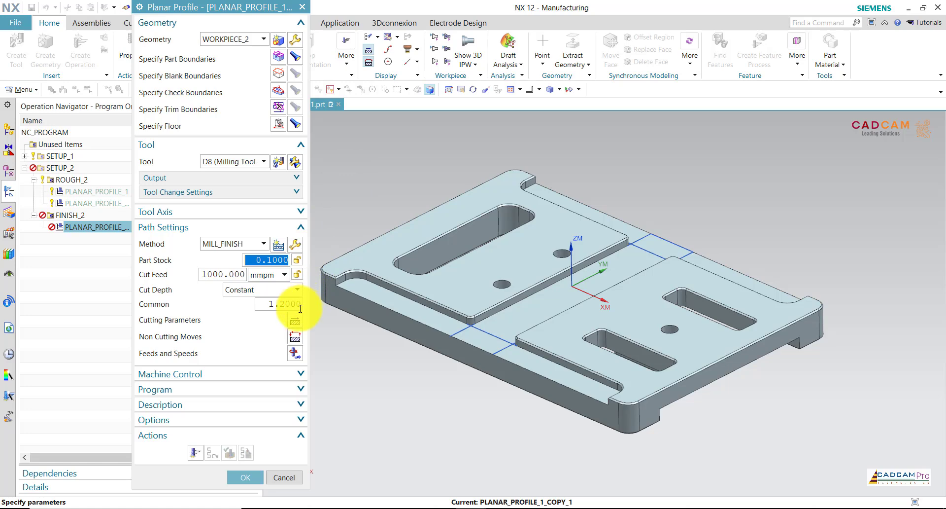
Set the method back to MILL_ROUGH and the cut feed to 500 mmpm
{"action": "left_click", "coordinate": [225, 243]}
{"action": "left_click", "coordinate": [225, 275]}
{"action": "middle_click", "coordinate": [232, 248]}
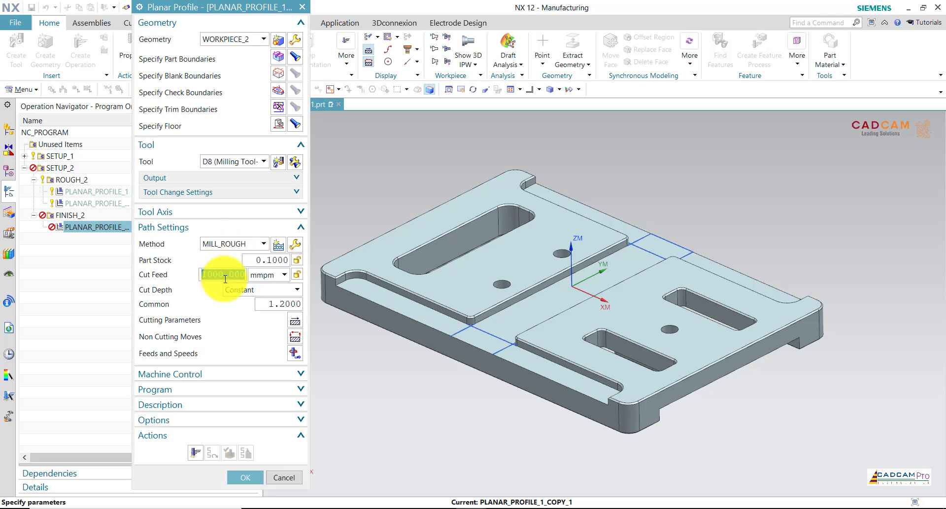
{"action": "type", "text": "500"}
{"action": "left_click", "coordinate": [280, 303]}
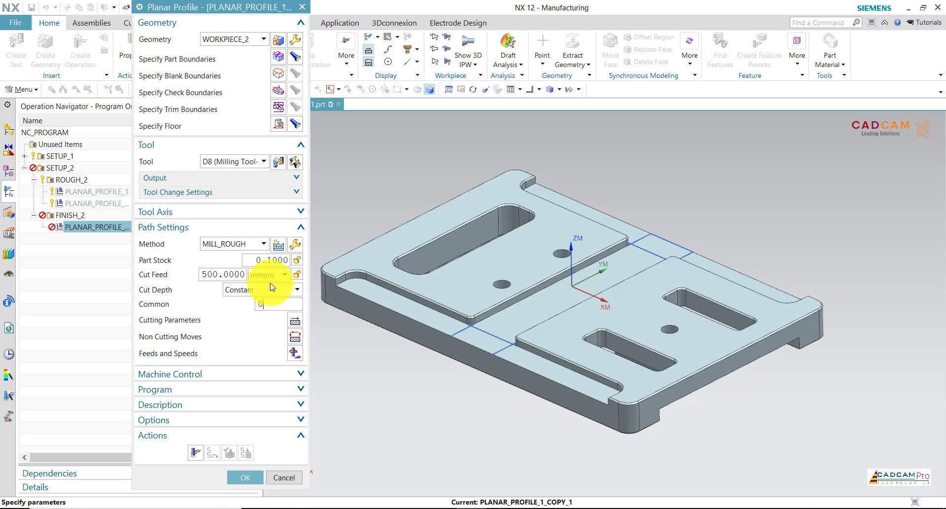
Set Part Stock to 1 in Cutting Parameters and generate the toolpath
{"action": "left_click", "coordinate": [296, 321]}
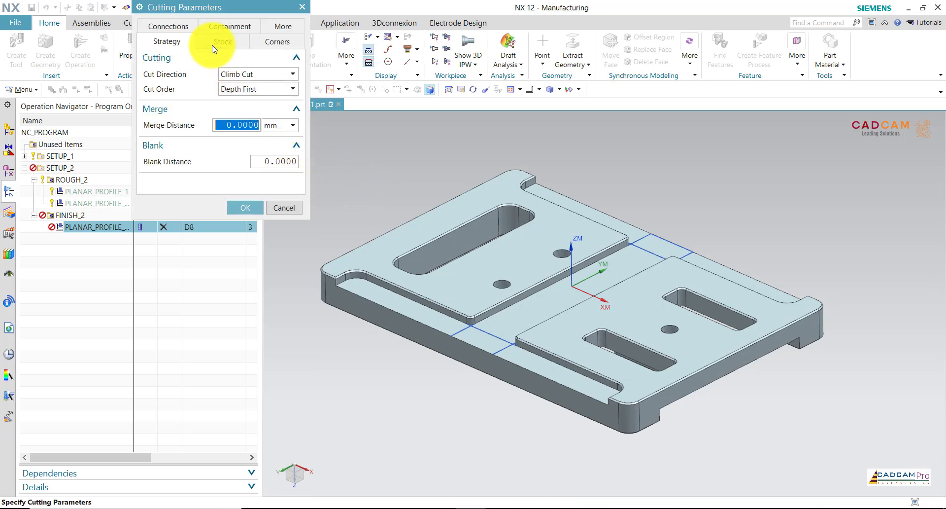
{"action": "left_click", "coordinate": [220, 42]}
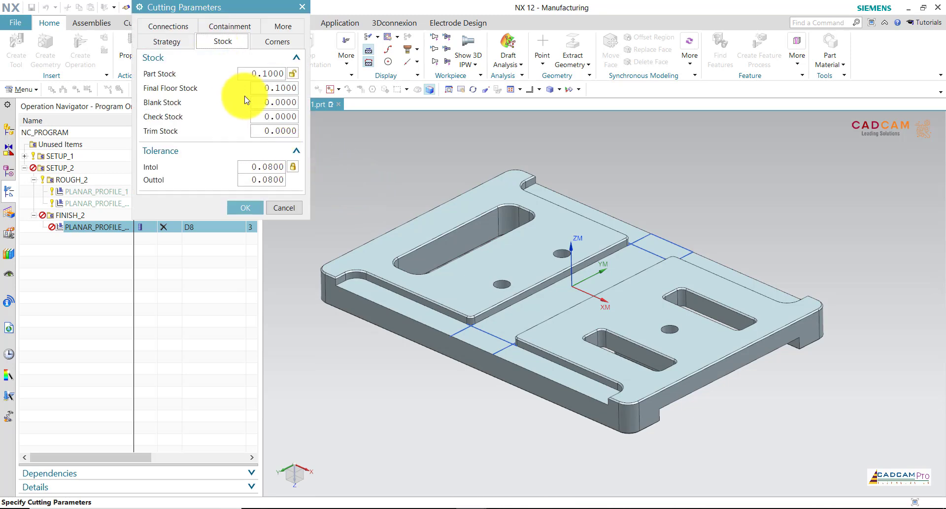
{"action": "double_click", "coordinate": [280, 89]}
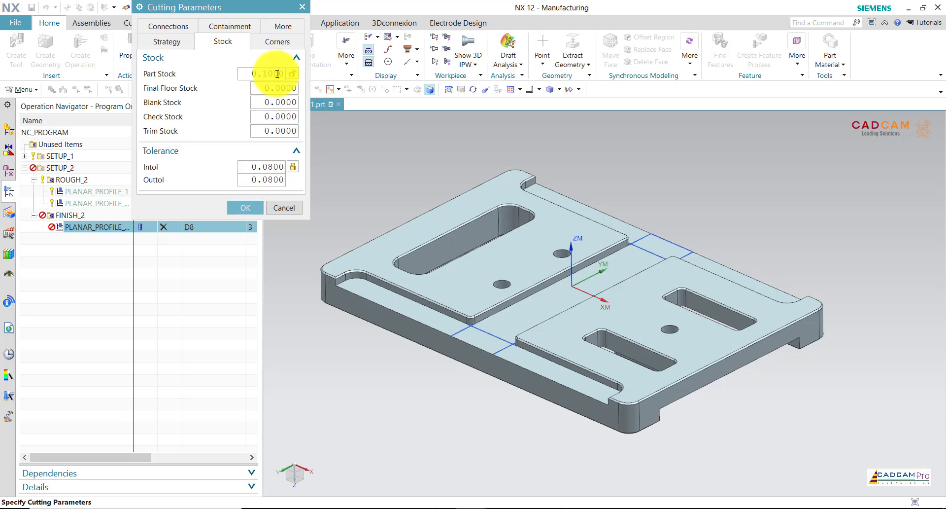
{"action": "double_click", "coordinate": [278, 74]}
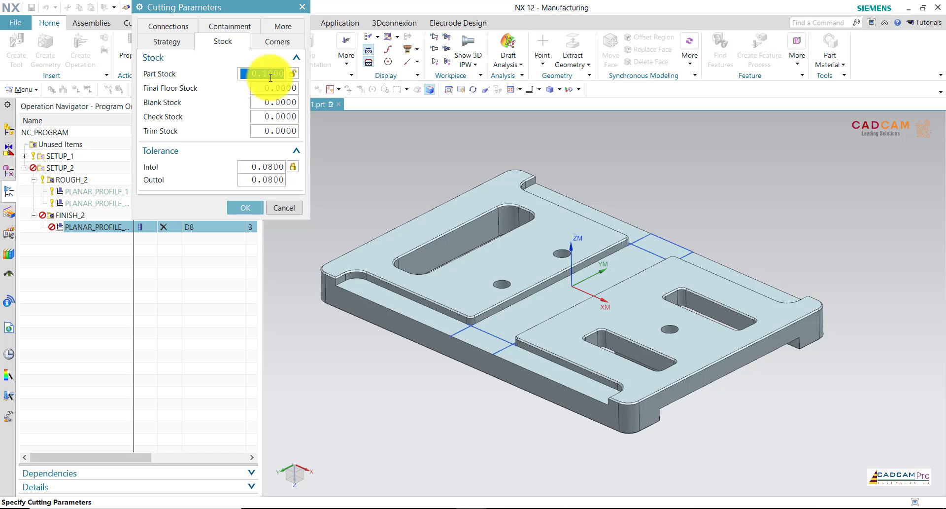
{"action": "type", "text": "1"}
{"action": "left_click", "coordinate": [256, 207]}
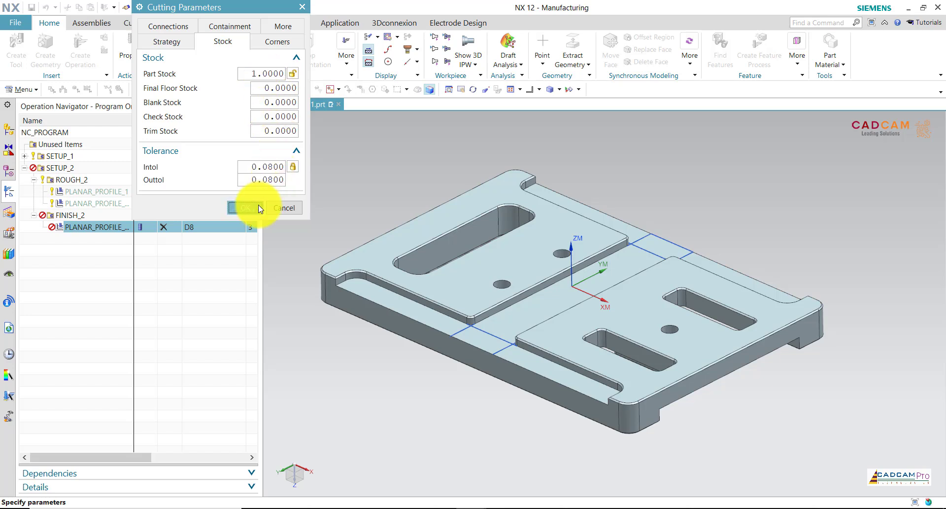
{"action": "left_click", "coordinate": [196, 452]}
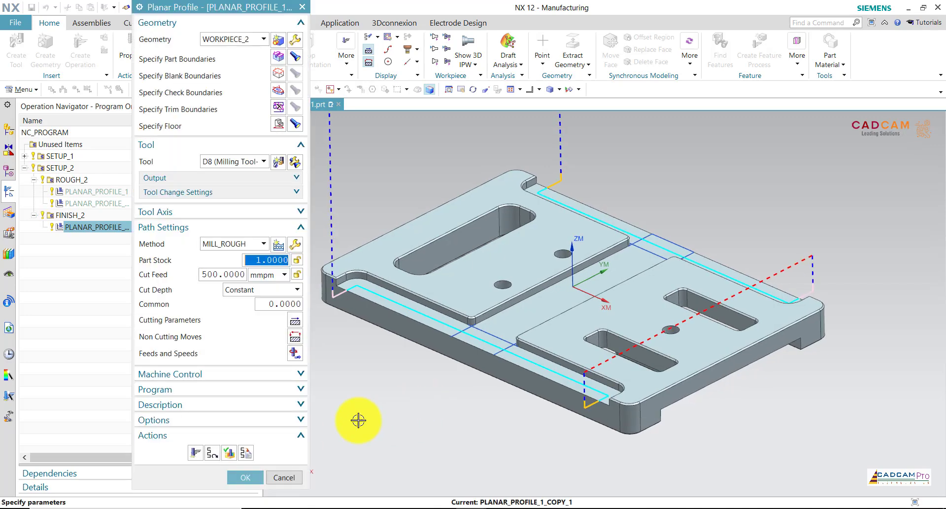
Replay the 1 mm-stock toolpath and orbit around the tool to check it
{"action": "left_click", "coordinate": [228, 454]}
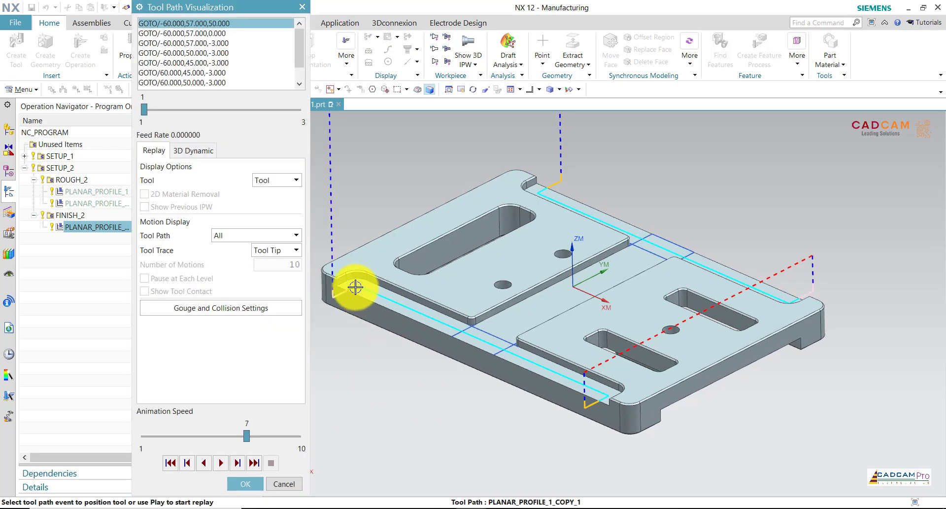
{"action": "left_click", "coordinate": [360, 286]}
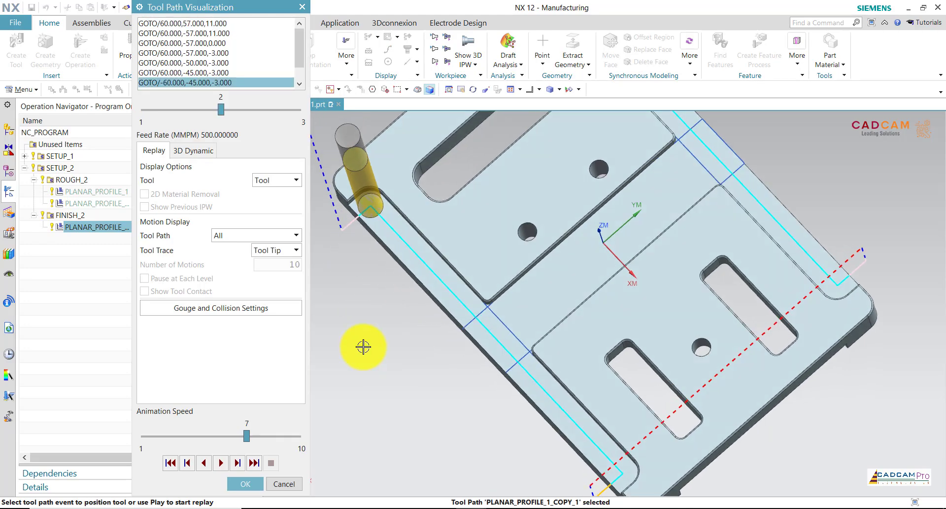
{"action": "scroll", "coordinate": [389, 210], "scroll_direction": "up", "scroll_amount": 3}
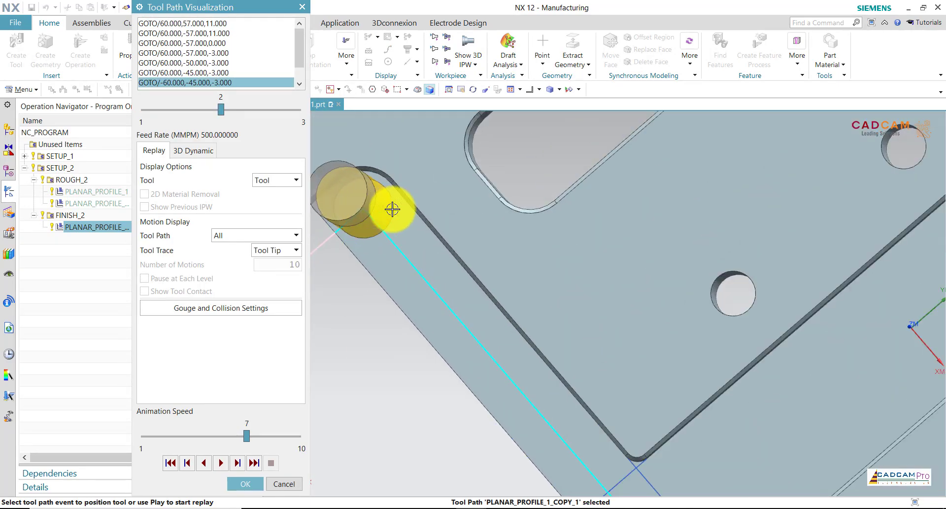
{"action": "middle_click_drag", "start_coordinate": [393, 209], "coordinate": [374, 247]}
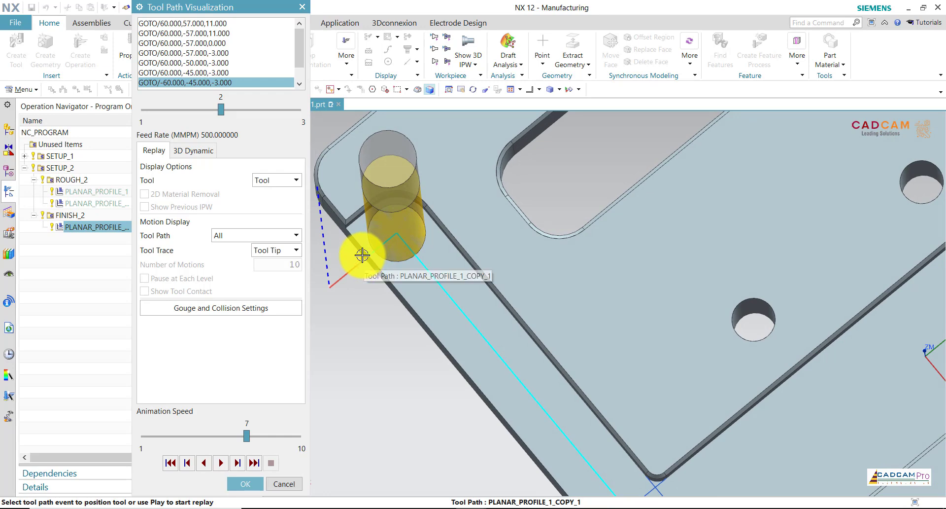
{"action": "left_click", "coordinate": [241, 483]}
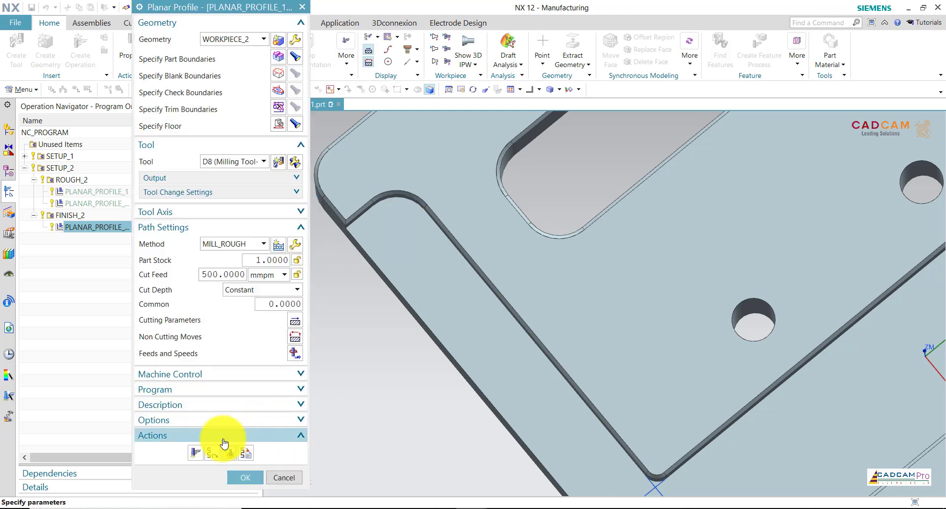
Change Part Stock to 3, regenerate and replay the path, then accept the operation
{"action": "middle_click", "coordinate": [310, 328]}
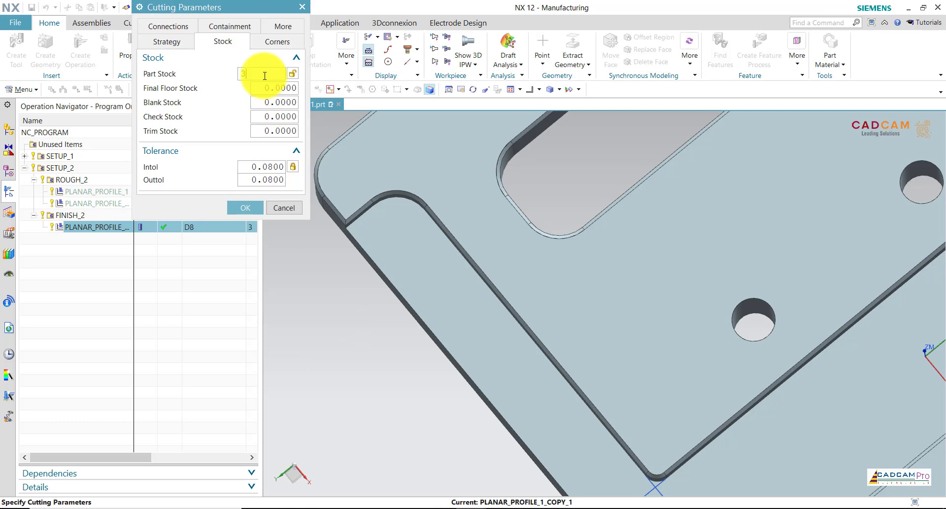
{"action": "left_click", "coordinate": [245, 207]}
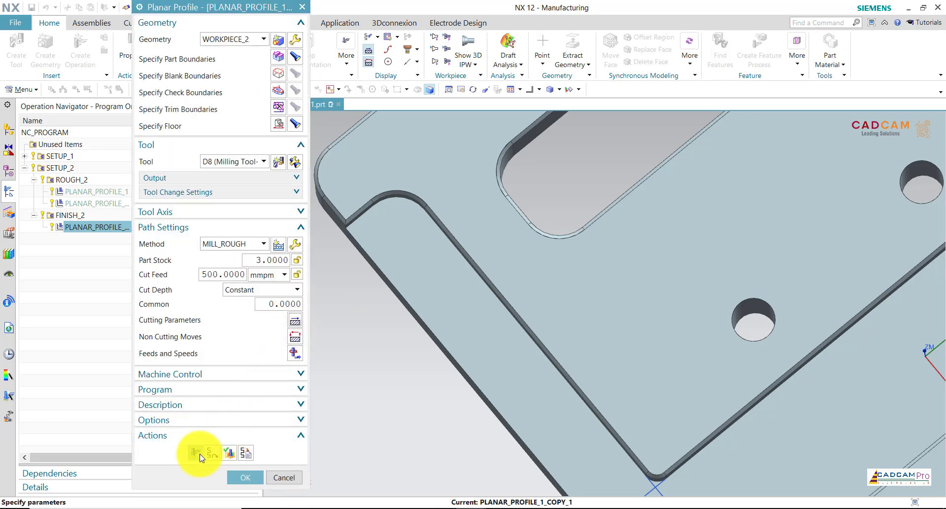
{"action": "left_click", "coordinate": [197, 453]}
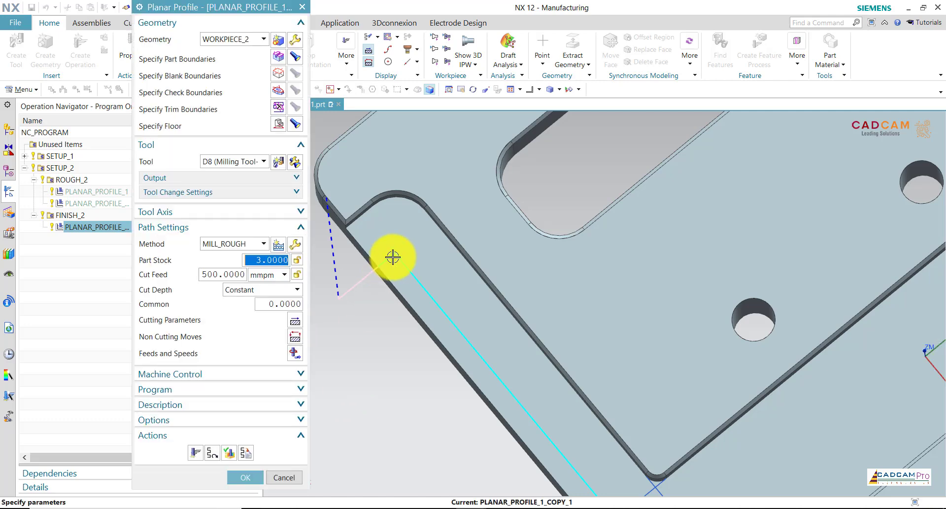
{"action": "left_click", "coordinate": [245, 477]}
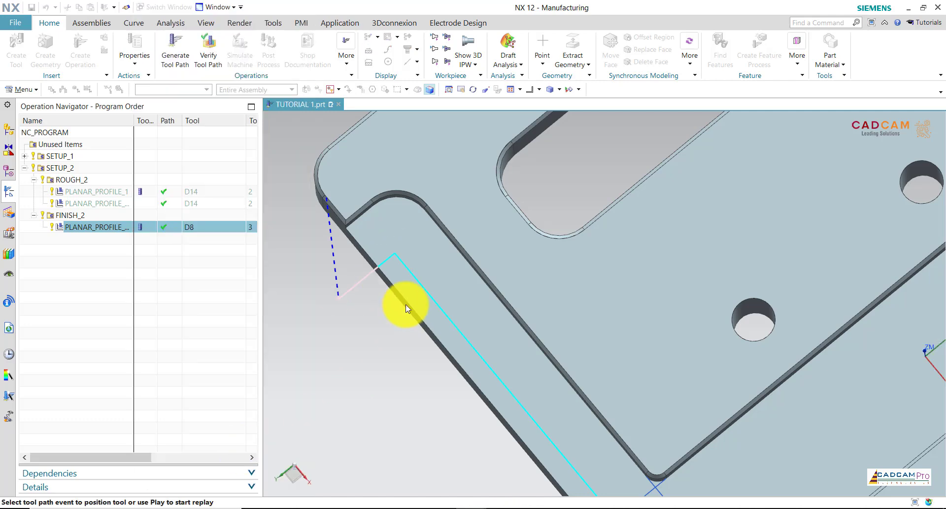
{"action": "left_click", "coordinate": [397, 255]}
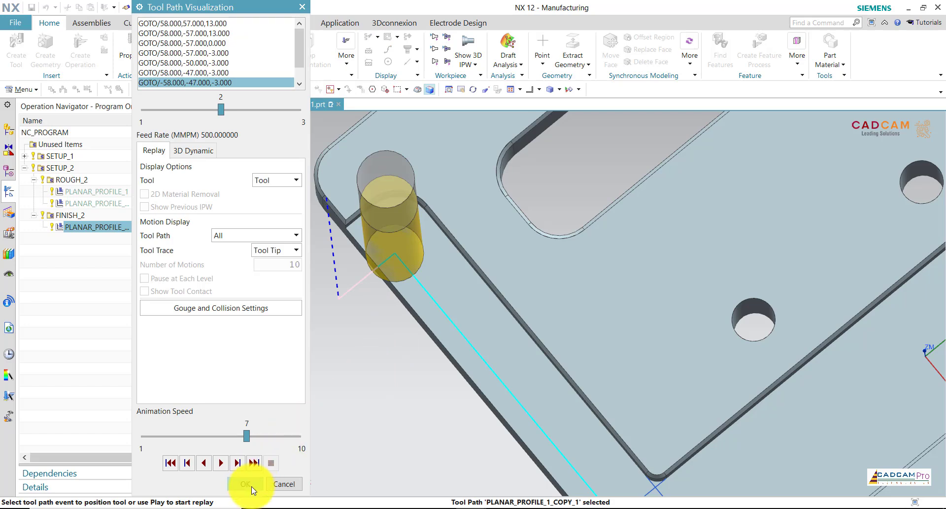
{"action": "left_click", "coordinate": [251, 486]}
{"action": "left_click", "coordinate": [237, 474]}
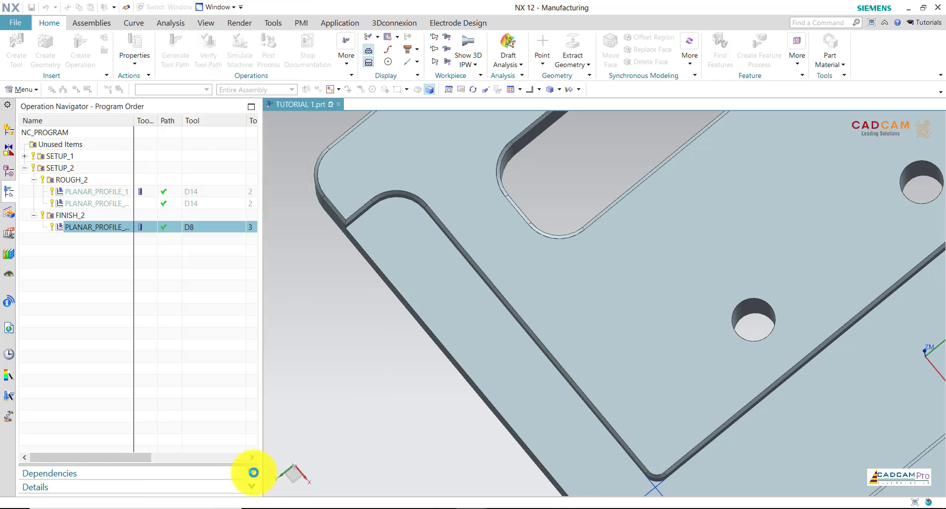
{"action": "scroll", "coordinate": [344, 300], "scroll_direction": "down", "scroll_amount": 5}
{"action": "middle_click_drag", "start_coordinate": [352, 313], "coordinate": [345, 345]}
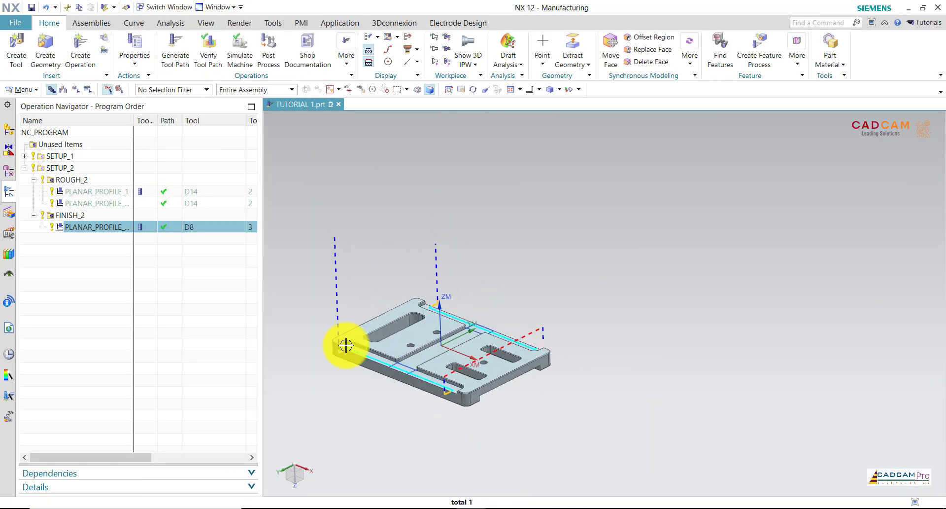
Copy PLANAR_PROFILE_1_COPY and paste it after the finish profile under FINISH_2
{"action": "scroll", "coordinate": [346, 345], "scroll_direction": "up", "scroll_amount": 1}
{"action": "scroll", "coordinate": [346, 345], "scroll_direction": "up", "scroll_amount": 1}
{"action": "scroll", "coordinate": [345, 345], "scroll_direction": "up", "scroll_amount": 1}
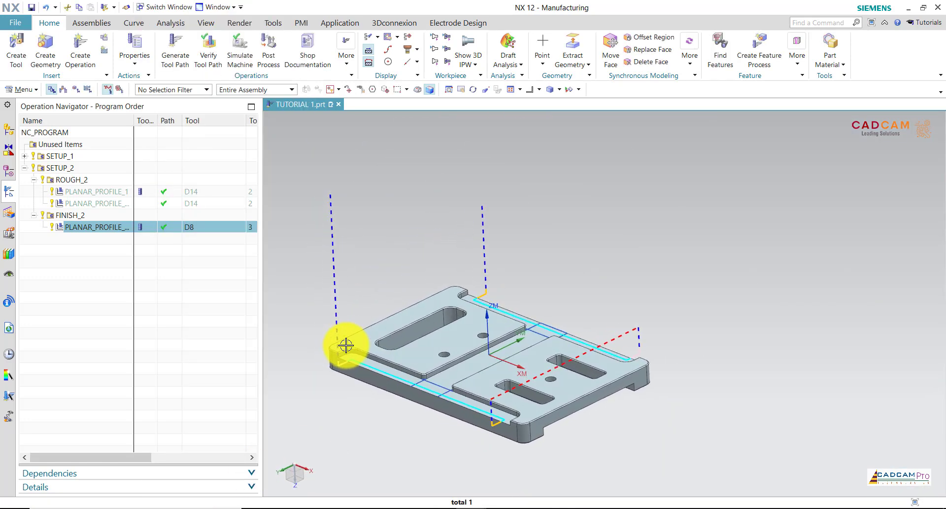
{"action": "scroll", "coordinate": [344, 429], "scroll_direction": "up", "scroll_amount": 1}
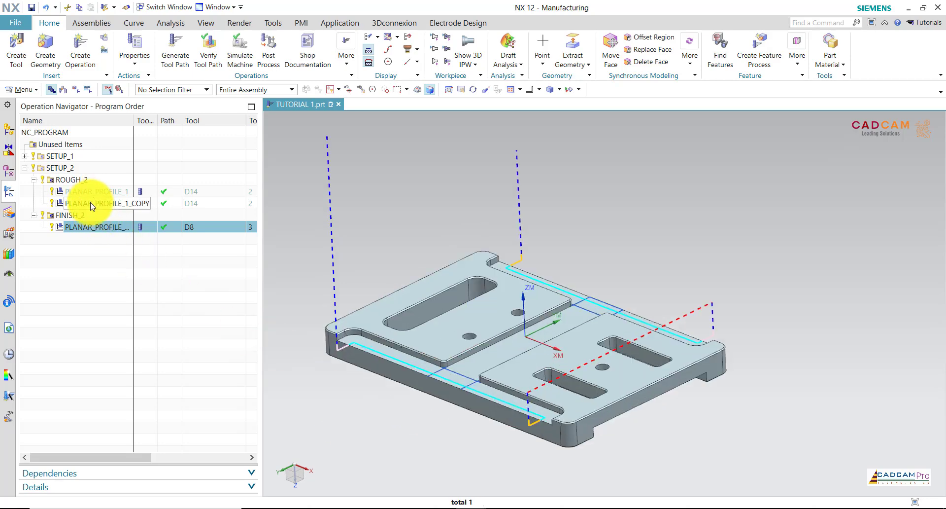
{"action": "left_click", "coordinate": [92, 206]}
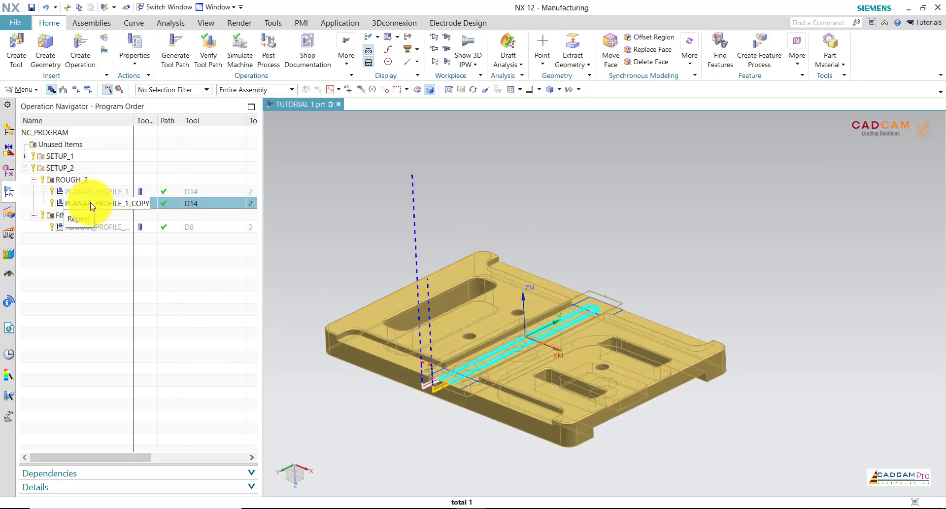
{"action": "right_click", "coordinate": [91, 205]}
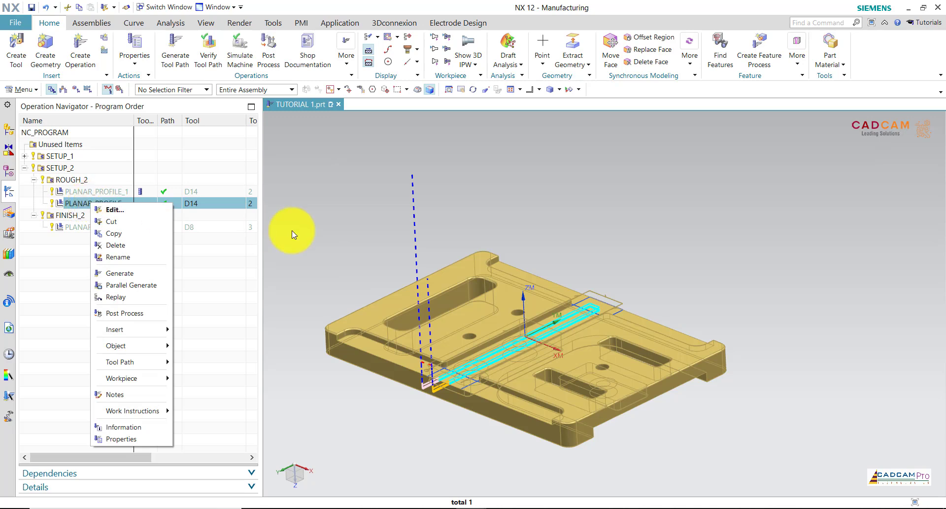
{"action": "left_click", "coordinate": [129, 233]}
{"action": "left_click", "coordinate": [84, 226]}
{"action": "right_click", "coordinate": [87, 226]}
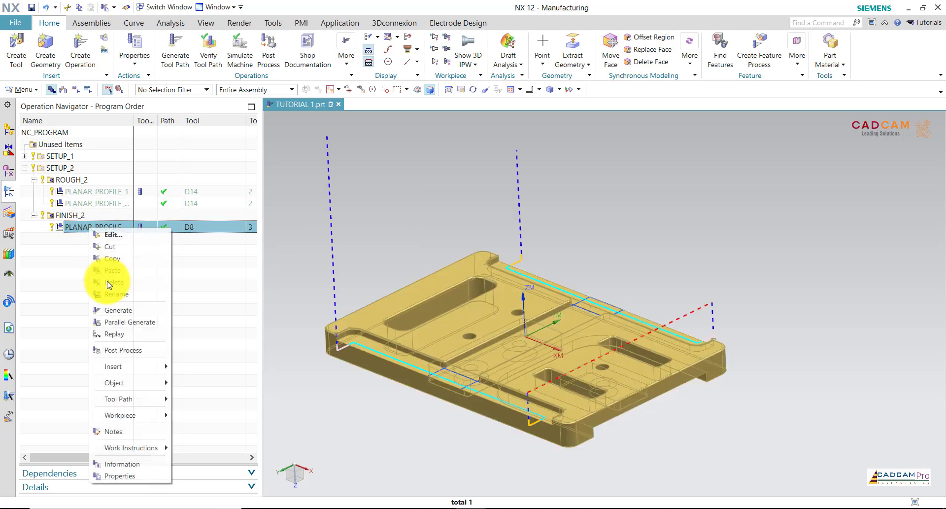
{"action": "left_click", "coordinate": [119, 269]}
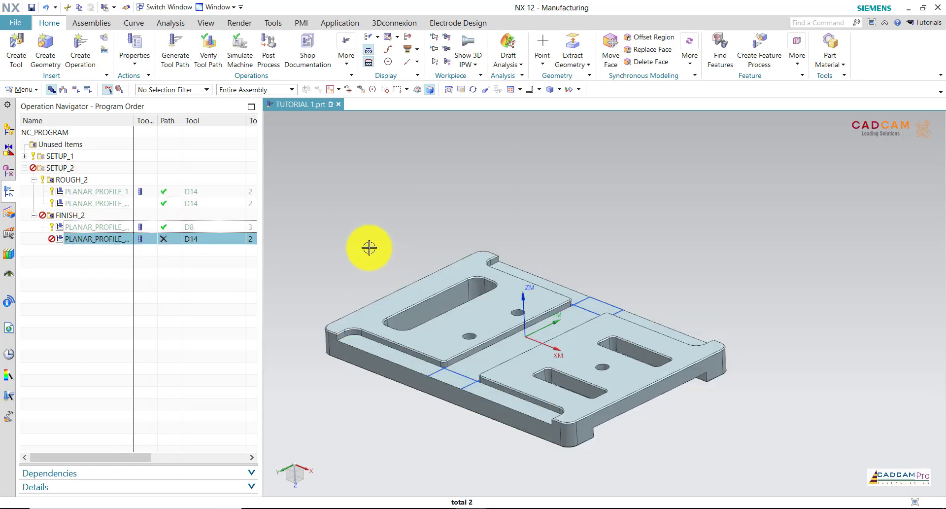
{"action": "right_click", "coordinate": [106, 239]}
Give the pasted operation 500 cut feed and Part Stock 1, then accept it
{"action": "left_click", "coordinate": [144, 247]}
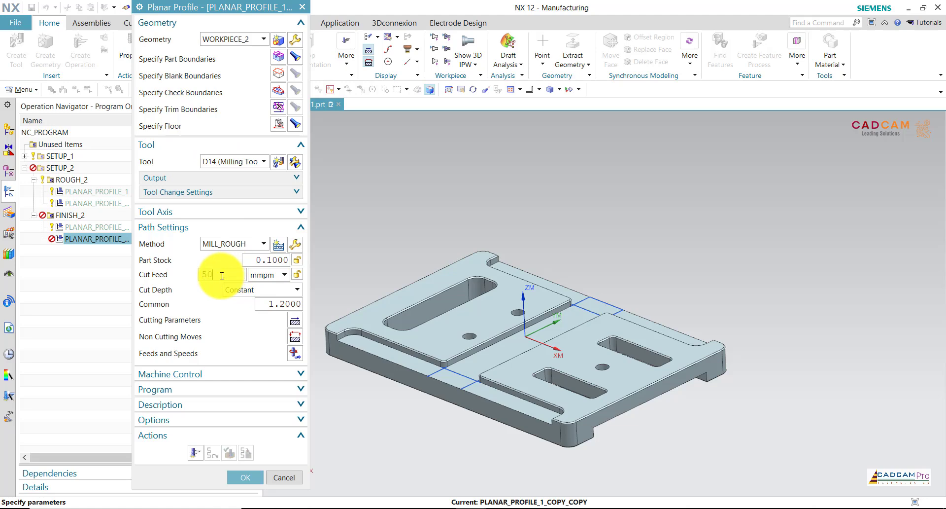
{"action": "type", "text": "0"}
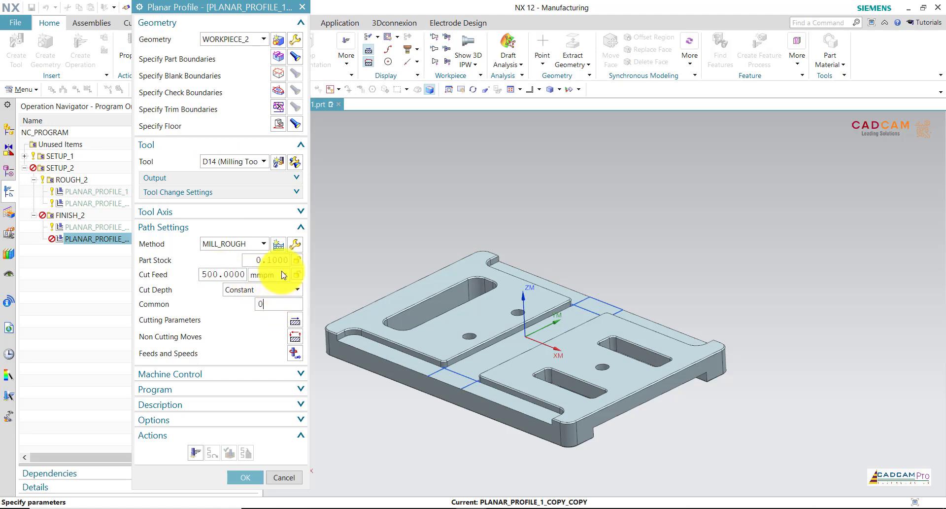
{"action": "left_click", "coordinate": [295, 324]}
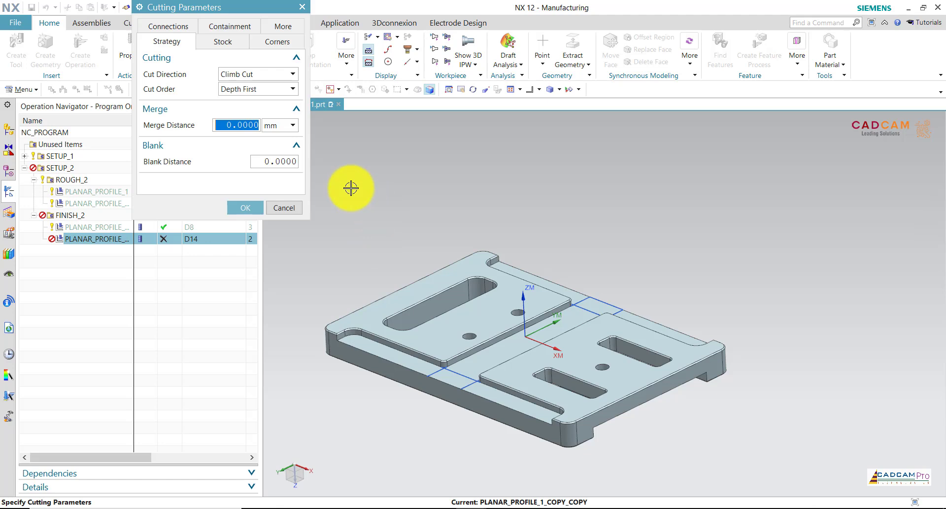
{"action": "left_click", "coordinate": [222, 42]}
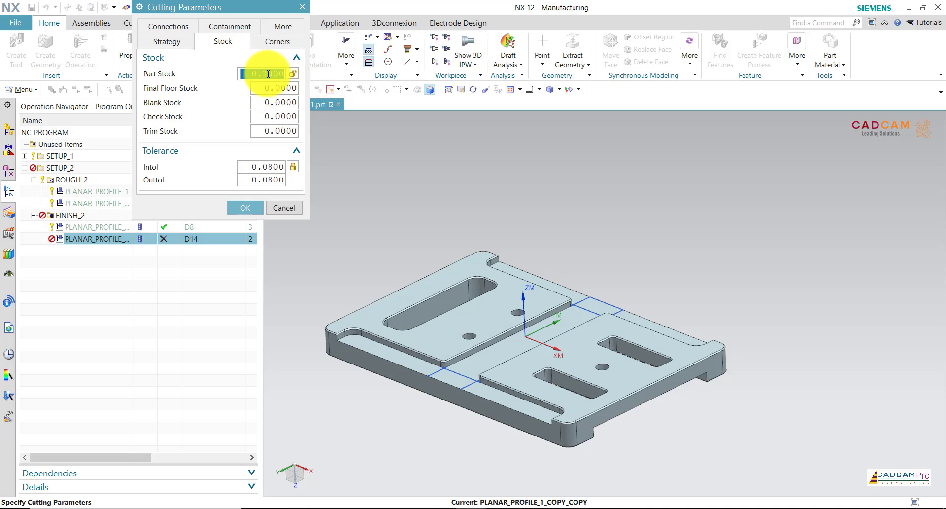
{"action": "left_click", "coordinate": [261, 213]}
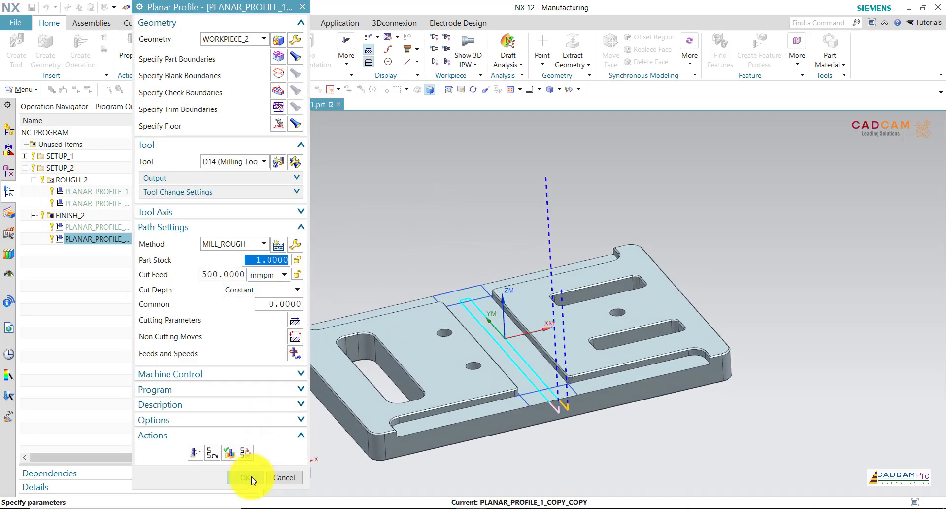
{"action": "left_click", "coordinate": [251, 476]}
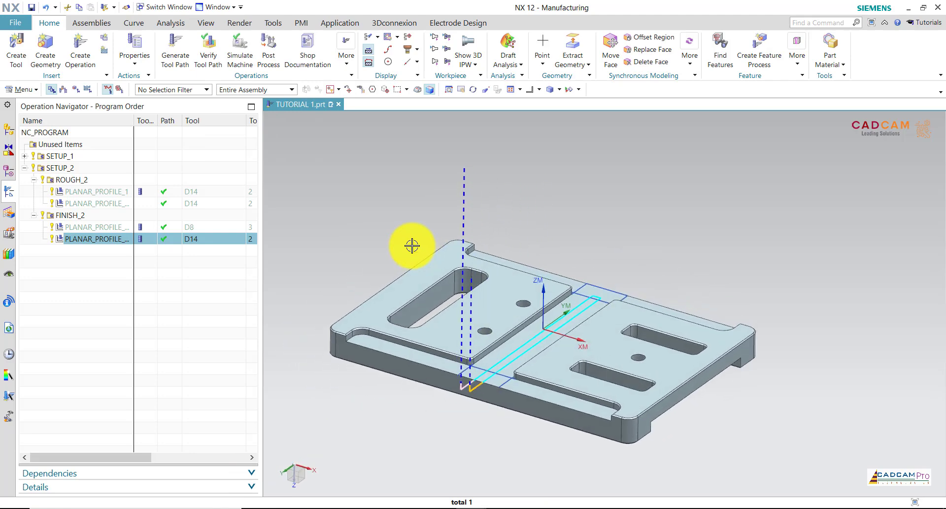
Copy the edited operation and paste another copy under FINISH_2
{"action": "right_click", "coordinate": [100, 241]}
{"action": "left_click", "coordinate": [92, 239]}
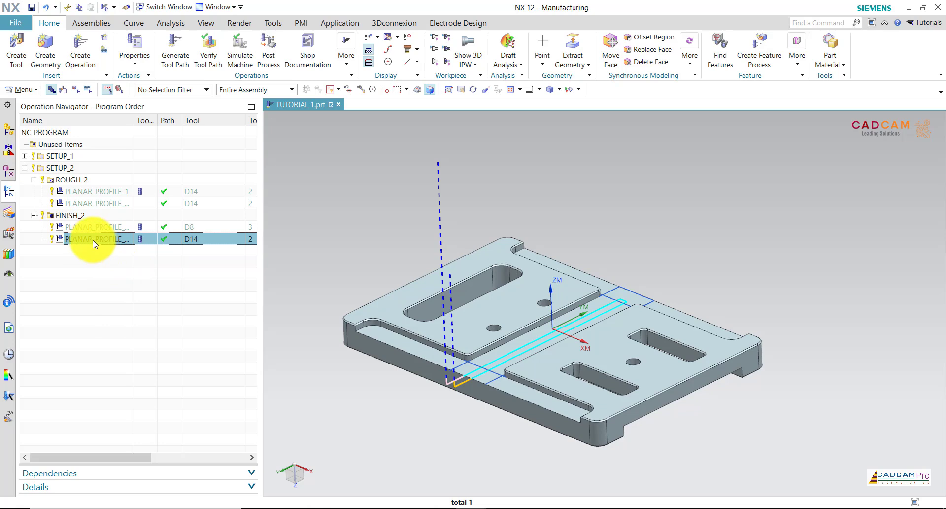
{"action": "right_click", "coordinate": [93, 240]}
{"action": "left_click", "coordinate": [126, 275]}
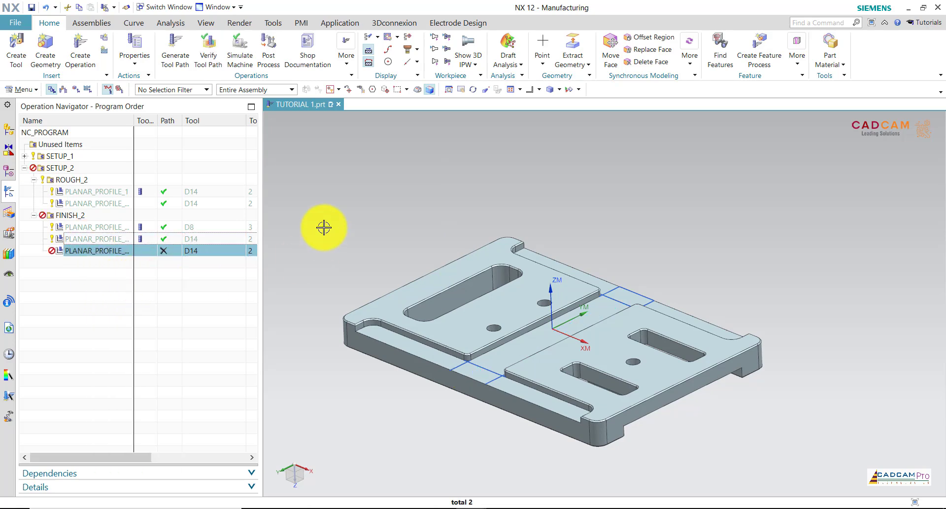
{"action": "right_click", "coordinate": [102, 252]}
Switch PLANAR_PROFILE_1_COPY_COPY_COPY's tool to D8 and open its part boundaries
{"action": "left_click", "coordinate": [136, 259]}
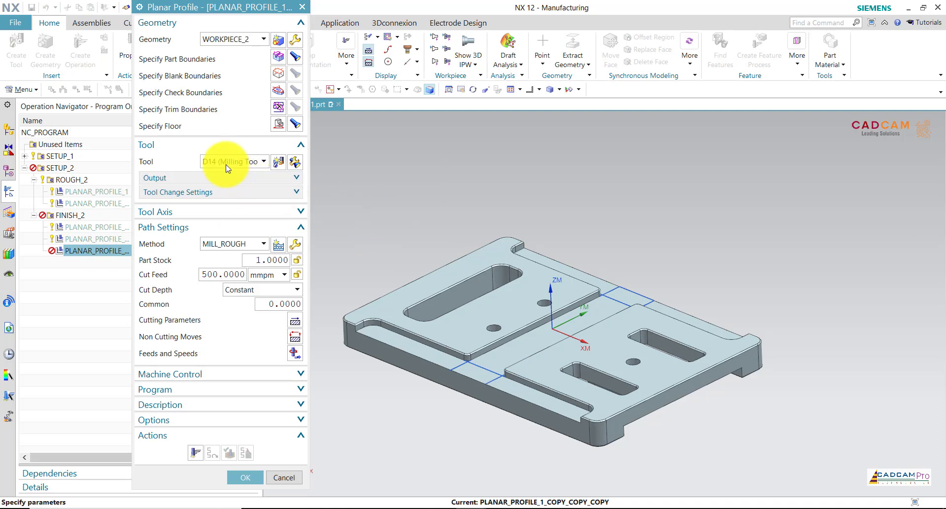
{"action": "left_click", "coordinate": [225, 161]}
{"action": "left_click", "coordinate": [230, 228]}
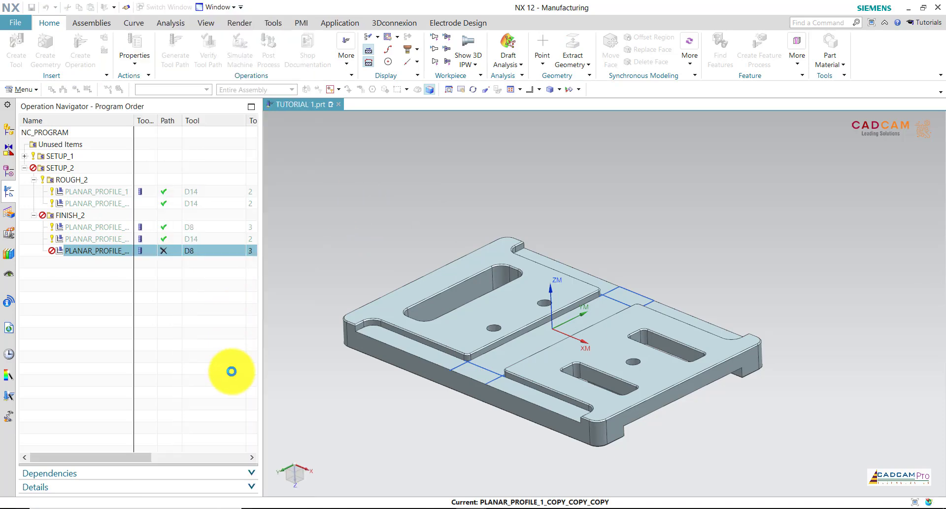
{"action": "left_click", "coordinate": [279, 59]}
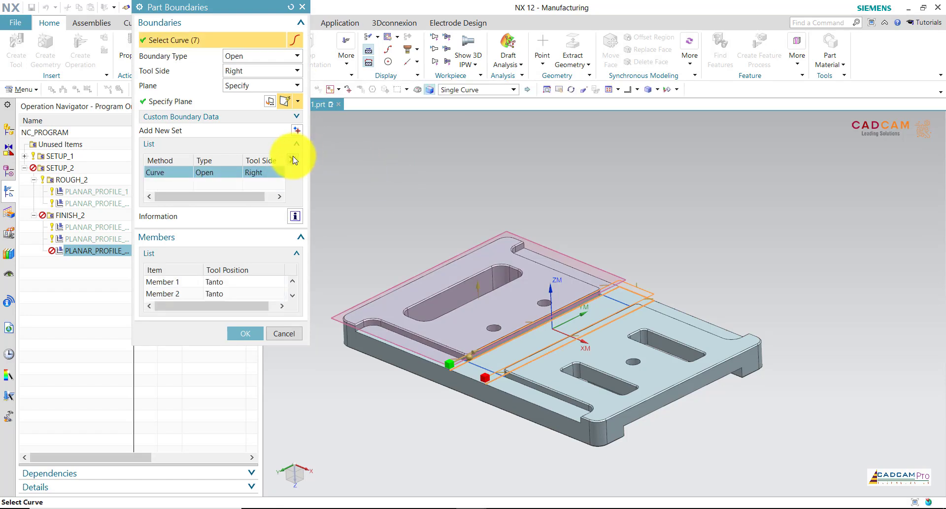
Replace the old boundary set with the left pad's tangent edge chain, selected by curves
{"action": "left_click", "coordinate": [292, 159]}
{"action": "left_click", "coordinate": [251, 40]}
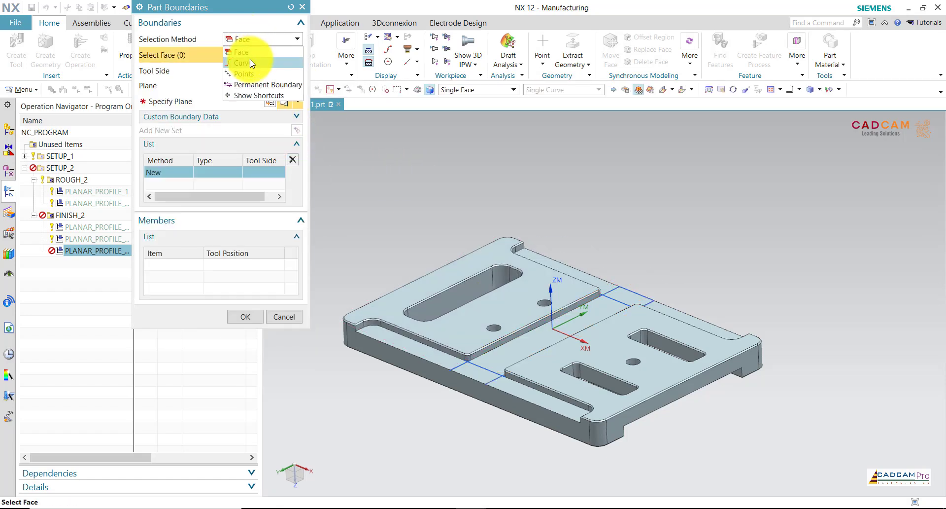
{"action": "left_click", "coordinate": [251, 63]}
{"action": "left_click", "coordinate": [529, 91]}
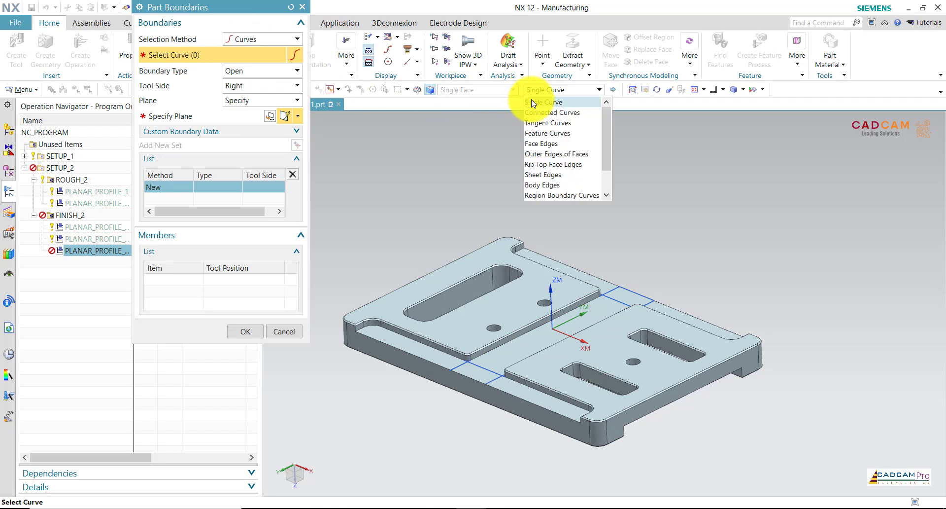
{"action": "left_click", "coordinate": [541, 123]}
{"action": "scroll", "coordinate": [390, 231], "scroll_direction": "up", "scroll_amount": 3}
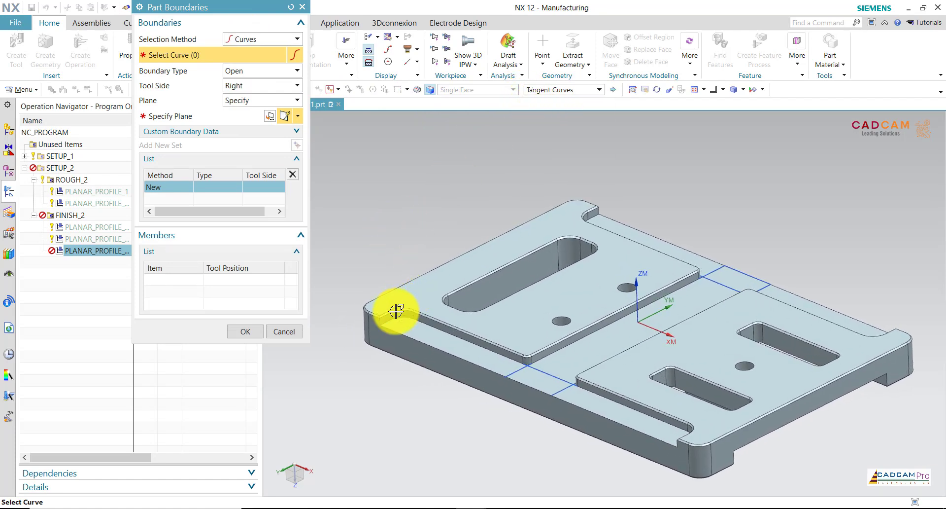
{"action": "left_click", "coordinate": [380, 321]}
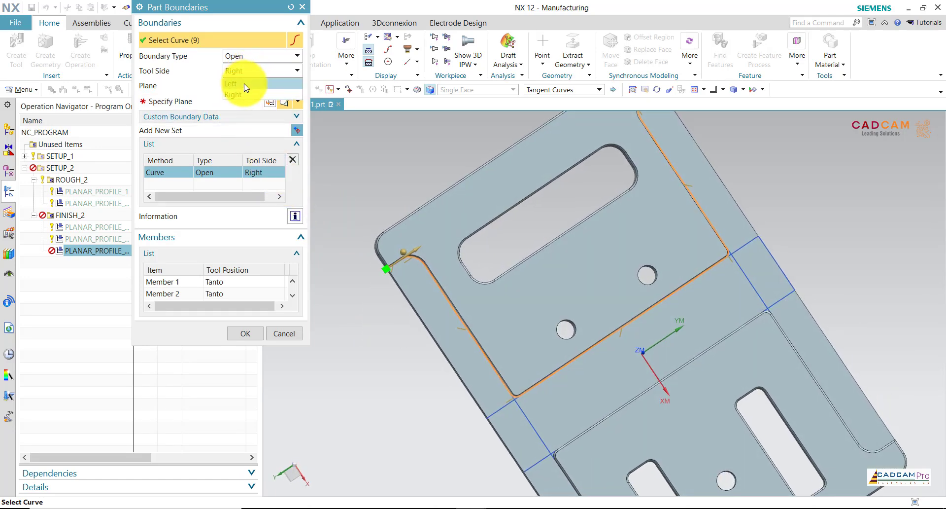
Set tool side Left, plane on the left pad's top face, and add a second set
{"action": "left_click", "coordinate": [243, 84]}
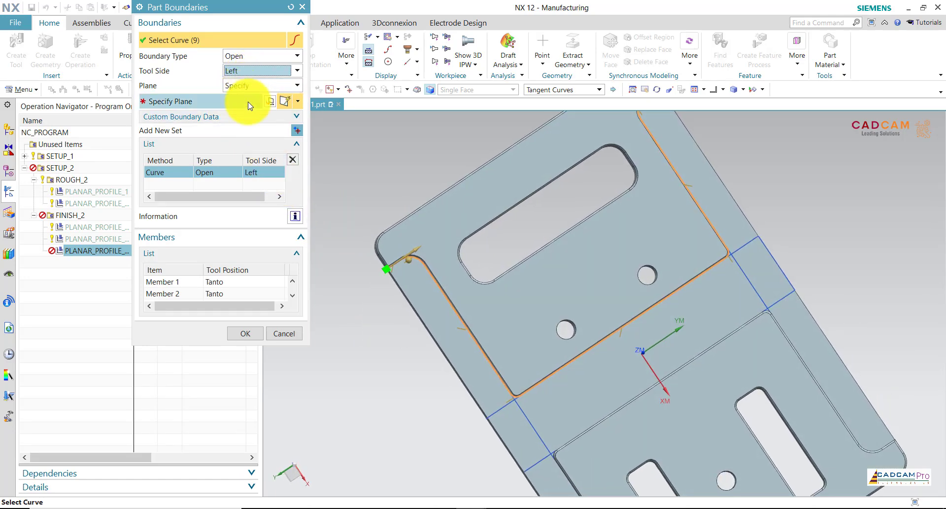
{"action": "left_click", "coordinate": [176, 101]}
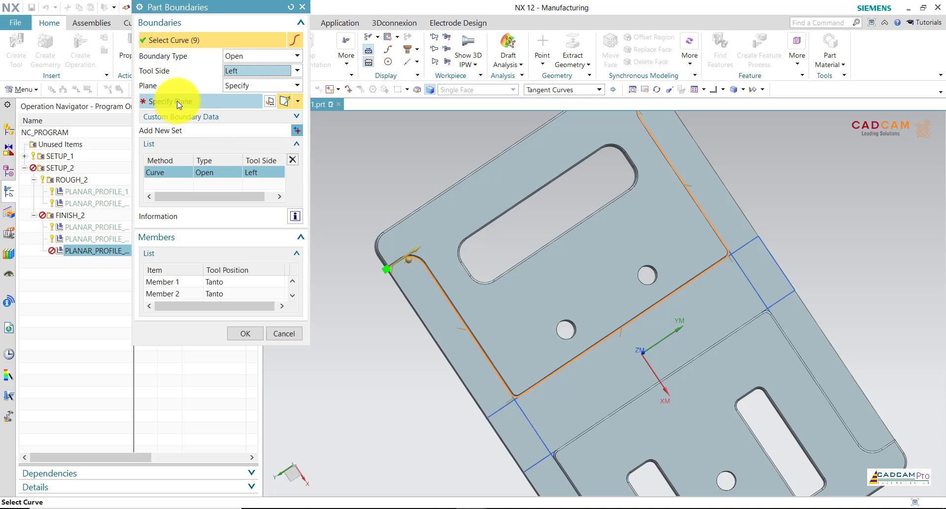
{"action": "left_click", "coordinate": [408, 232]}
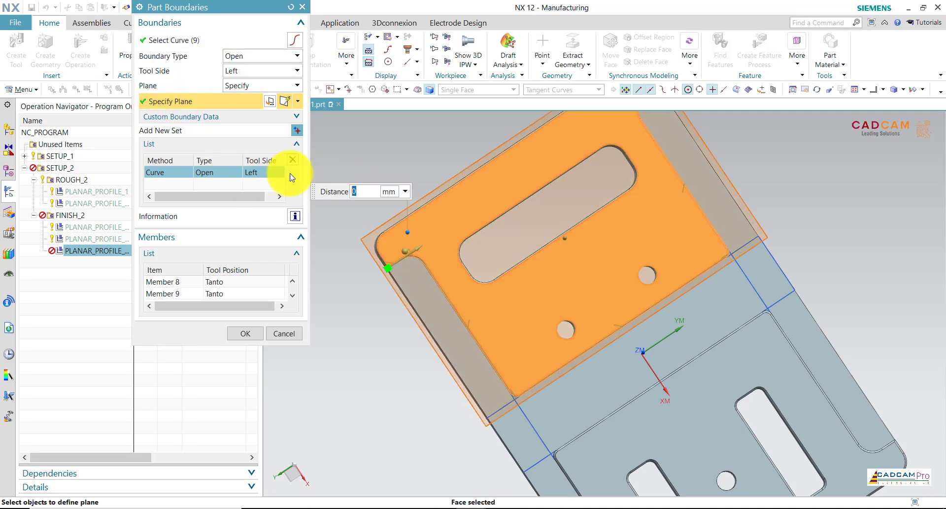
{"action": "key", "text": "Home"}
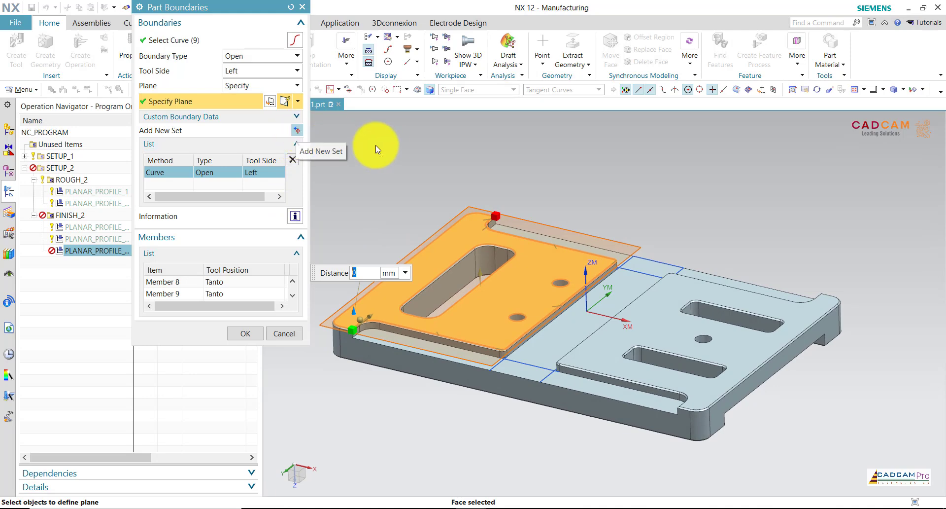
{"action": "middle_click", "coordinate": [389, 148]}
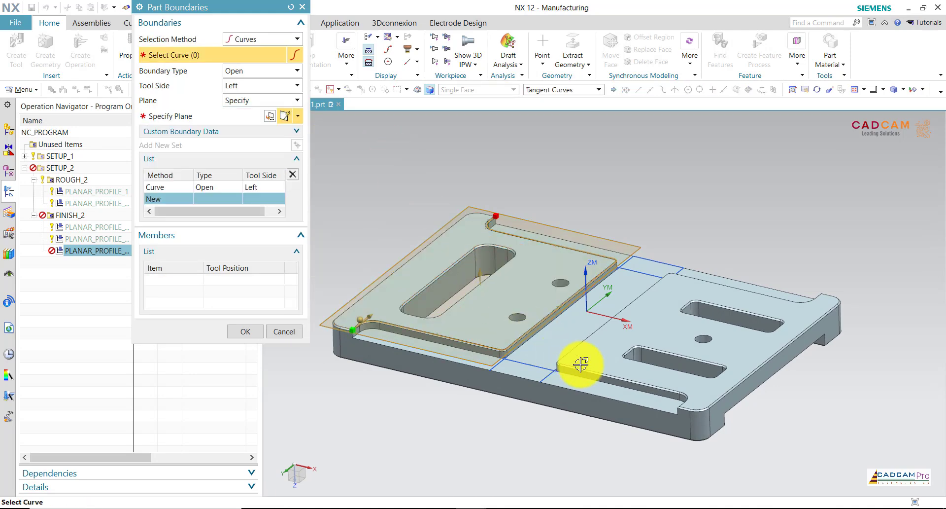
Define the second boundary as the right pad's edge chain on its top face
{"action": "mouse_move", "coordinate": [682, 409]}
{"action": "middle_mouse_down"}
{"action": "mouse_move", "coordinate": [718, 397]}
{"action": "mouse_move", "coordinate": [767, 322]}
{"action": "middle_mouse_up"}
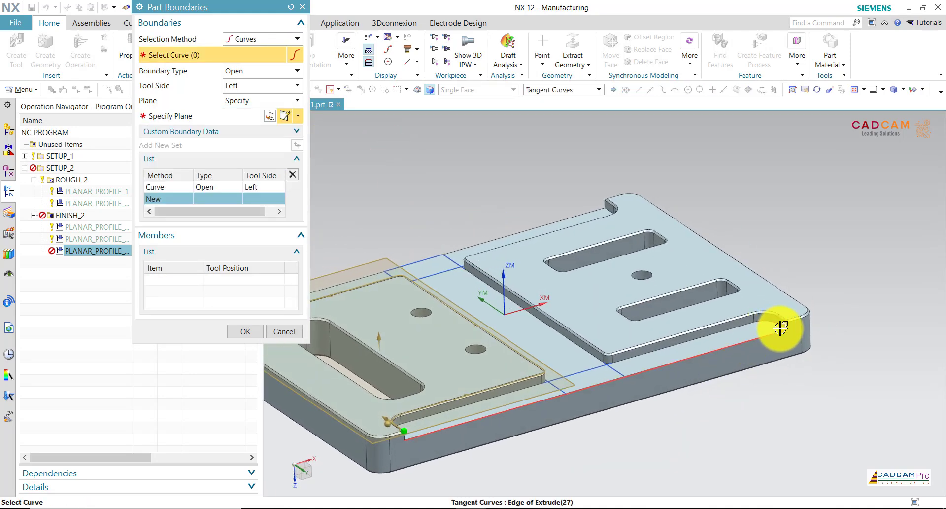
{"action": "left_click", "coordinate": [782, 327]}
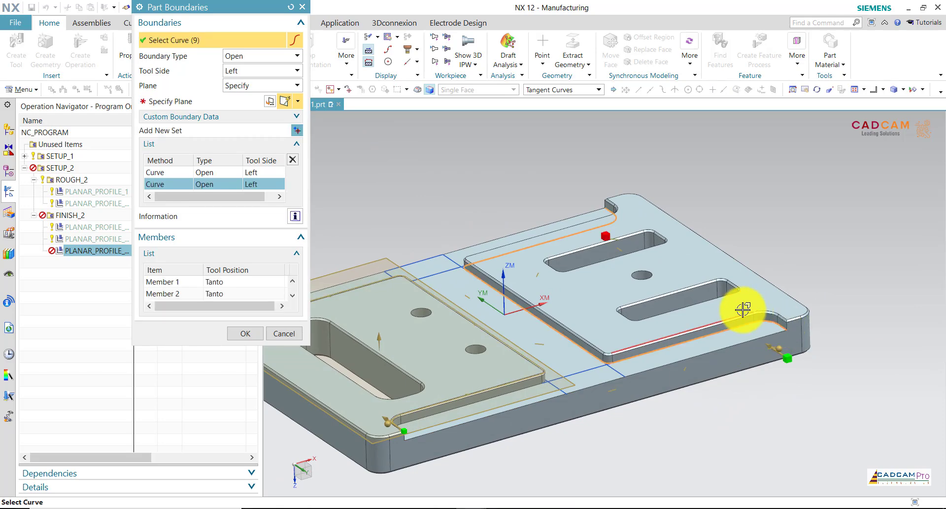
{"action": "mouse_move", "coordinate": [743, 312]}
{"action": "middle_mouse_down"}
{"action": "mouse_move", "coordinate": [661, 317]}
{"action": "mouse_move", "coordinate": [405, 177]}
{"action": "middle_mouse_up"}
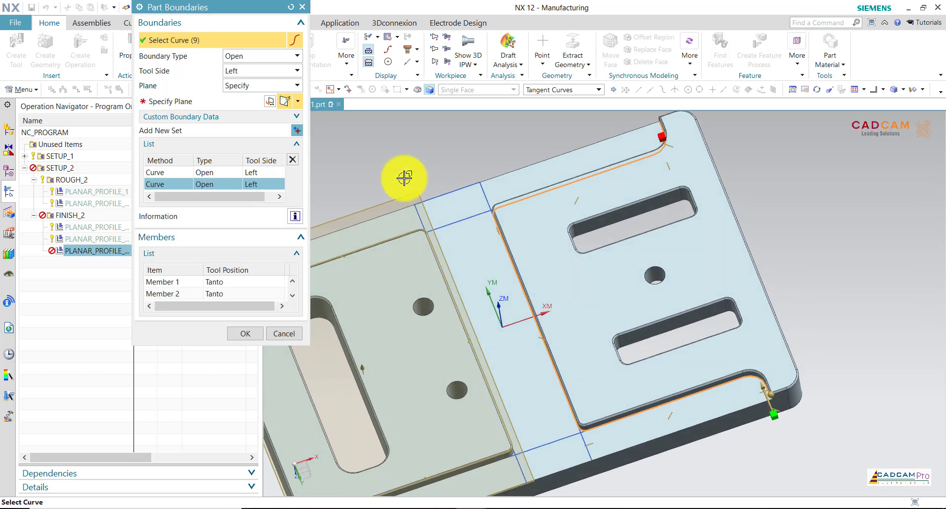
{"action": "left_click", "coordinate": [211, 101]}
{"action": "left_click", "coordinate": [576, 292]}
{"action": "left_click", "coordinate": [438, 201]}
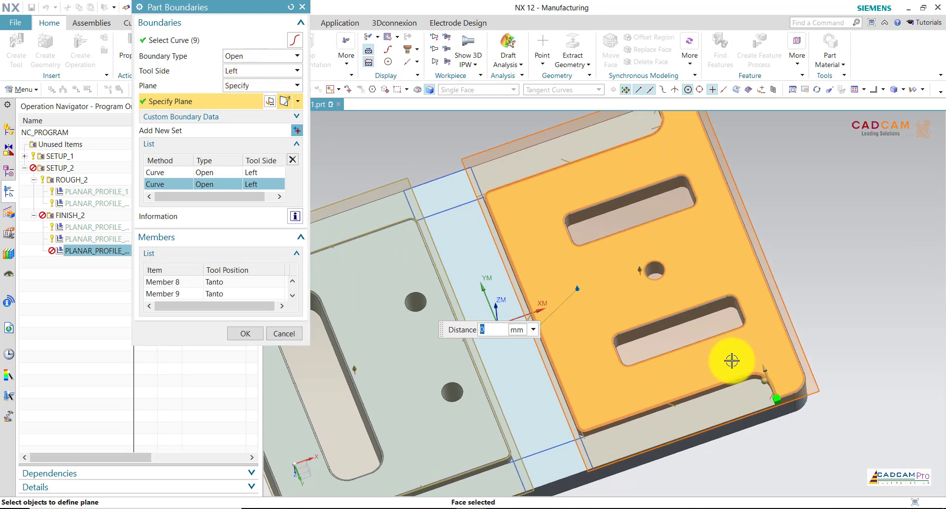
{"action": "scroll", "coordinate": [739, 374], "scroll_direction": "up", "scroll_amount": 1}
{"action": "scroll", "coordinate": [766, 399], "scroll_direction": "up", "scroll_amount": 3}
{"action": "scroll", "coordinate": [761, 415], "scroll_direction": "up", "scroll_amount": 2}
{"action": "scroll", "coordinate": [761, 415], "scroll_direction": "up", "scroll_amount": 1}
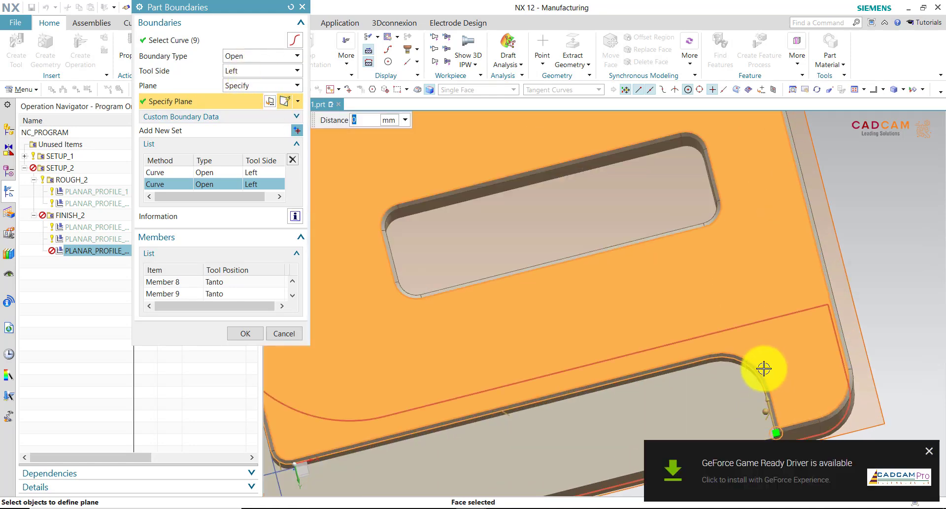
{"action": "scroll", "coordinate": [761, 416], "scroll_direction": "down", "scroll_amount": 5}
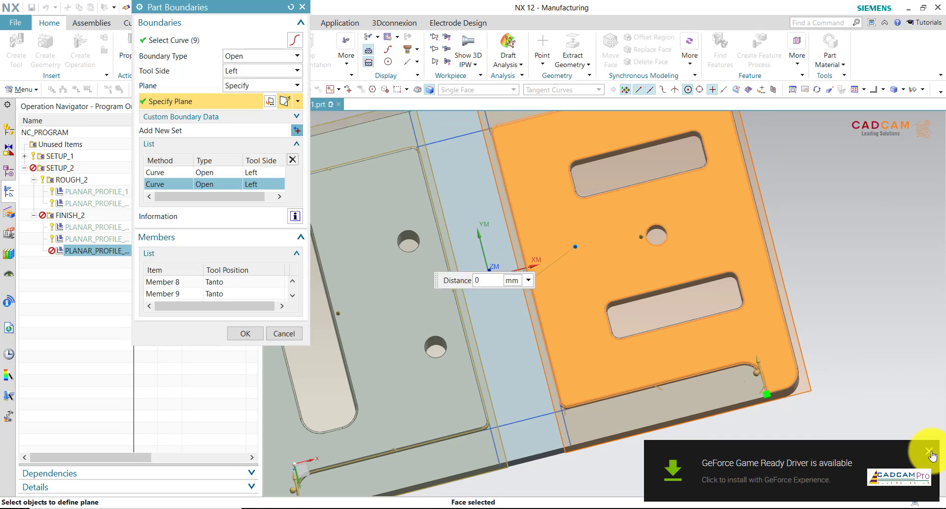
Switch the first boundary set to the Right tool side and confirm the boundaries
{"action": "left_click", "coordinate": [929, 452]}
{"action": "mouse_move", "coordinate": [820, 318]}
{"action": "middle_mouse_down"}
{"action": "mouse_move", "coordinate": [697, 285]}
{"action": "mouse_move", "coordinate": [516, 190]}
{"action": "mouse_move", "coordinate": [262, 159]}
{"action": "middle_mouse_up"}
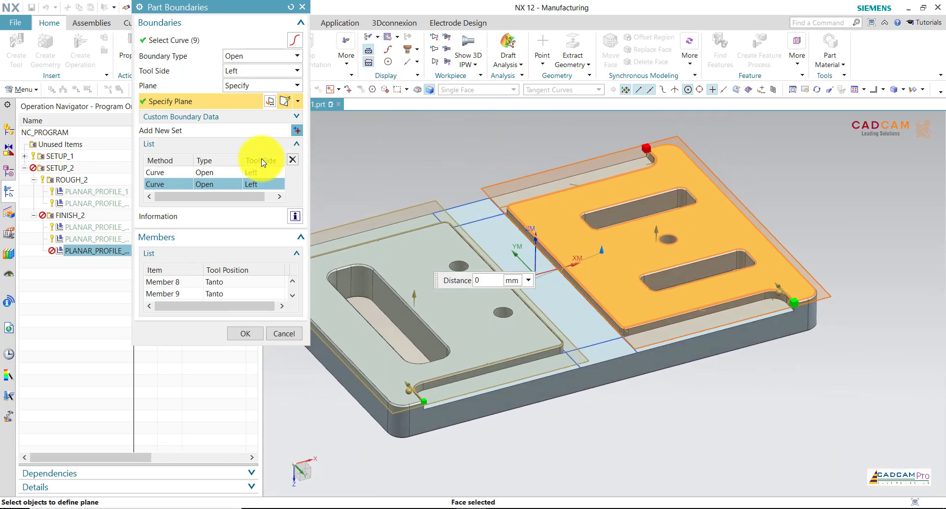
{"action": "left_click", "coordinate": [200, 172]}
{"action": "middle_click_drag", "start_coordinate": [363, 348], "coordinate": [267, 165]}
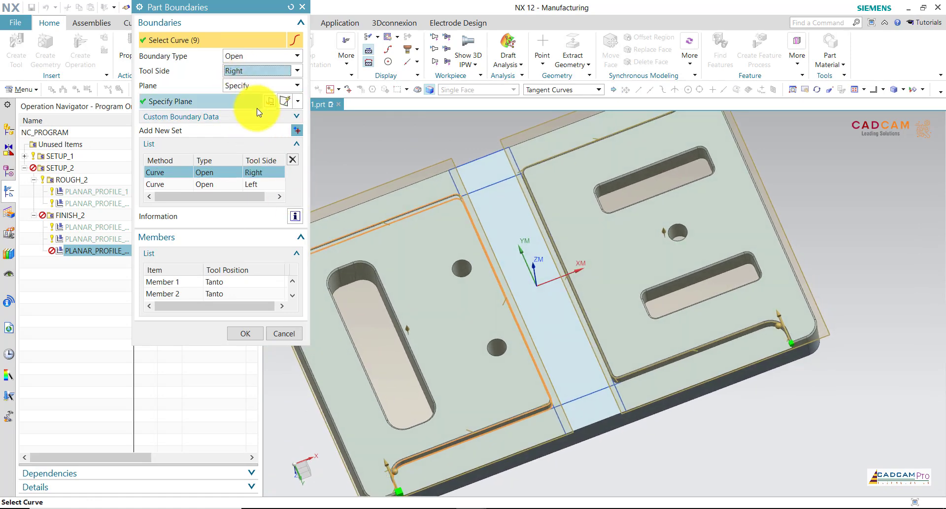
{"action": "mouse_move", "coordinate": [254, 101]}
{"action": "middle_mouse_down"}
{"action": "mouse_move", "coordinate": [338, 271]}
{"action": "mouse_move", "coordinate": [249, 334]}
{"action": "middle_mouse_up"}
{"action": "left_click", "coordinate": [246, 334]}
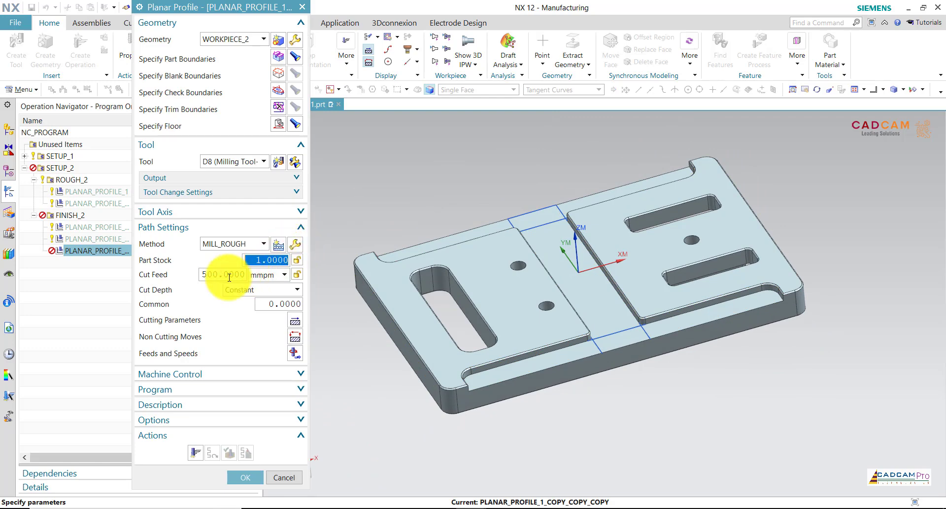
Generate the toolpath from the new boundaries and inspect it
{"action": "left_click", "coordinate": [195, 453]}
{"action": "middle_click", "coordinate": [389, 182]}
{"action": "mouse_move", "coordinate": [454, 173]}
{"action": "middle_mouse_down"}
{"action": "mouse_move", "coordinate": [455, 202]}
{"action": "mouse_move", "coordinate": [456, 168]}
{"action": "middle_mouse_up"}
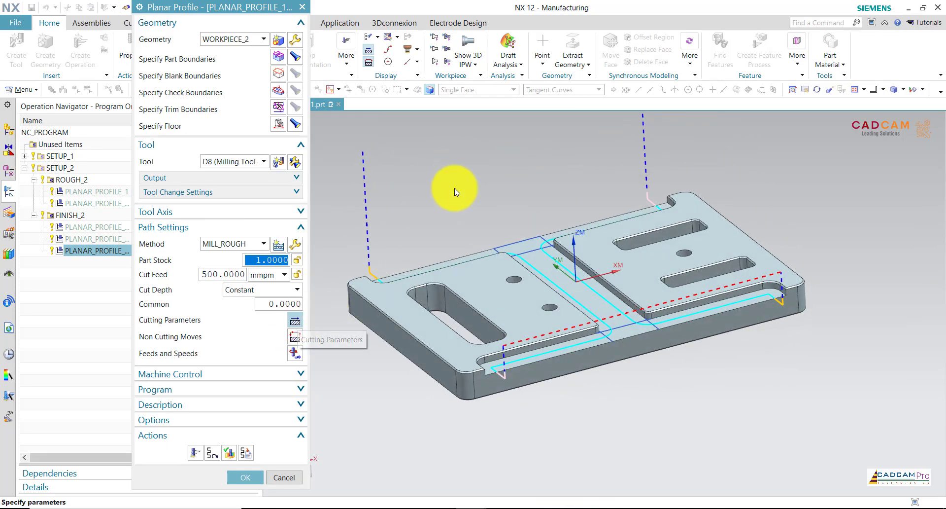
Set Part Stock to 0, regenerate the toolpath and replay it along the edges
{"action": "left_click", "coordinate": [295, 321]}
{"action": "left_click", "coordinate": [223, 42]}
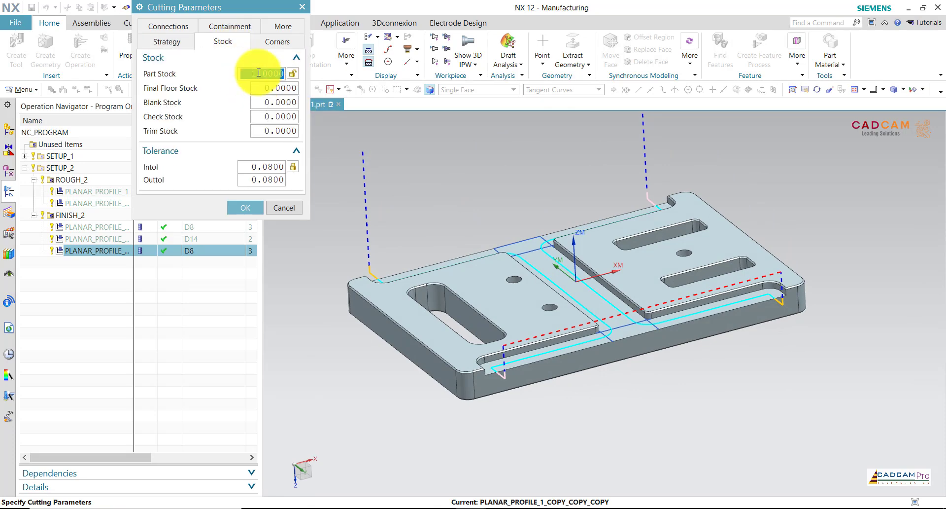
{"action": "left_click", "coordinate": [254, 211]}
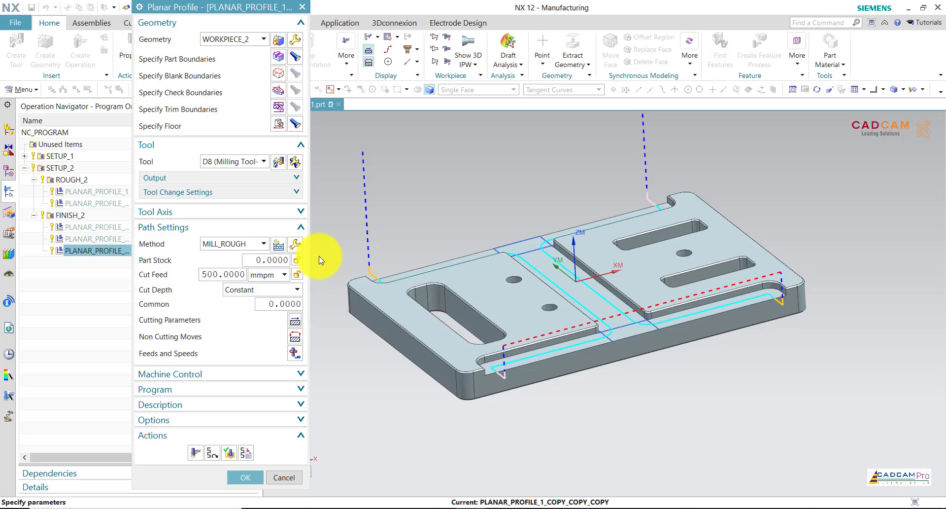
{"action": "left_click", "coordinate": [194, 449]}
{"action": "middle_click", "coordinate": [393, 434]}
{"action": "double_click", "coordinate": [393, 433]}
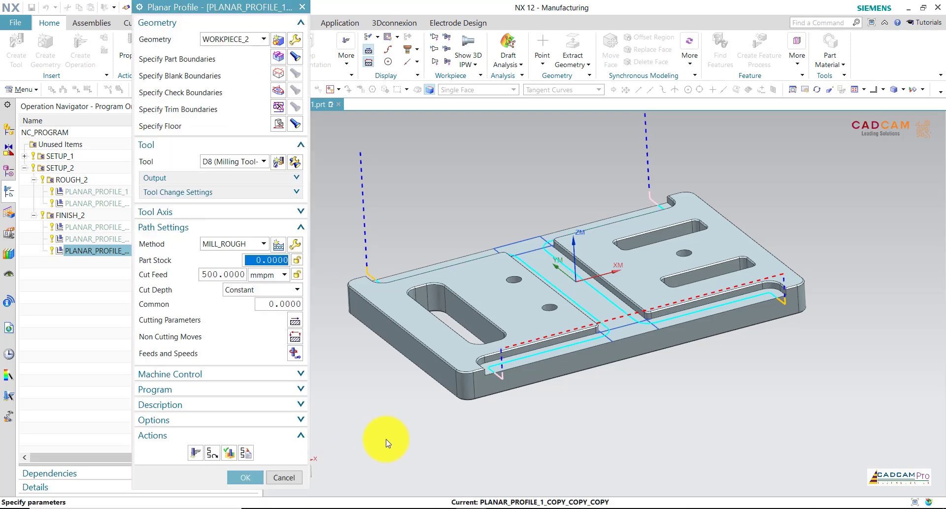
{"action": "left_click", "coordinate": [234, 452]}
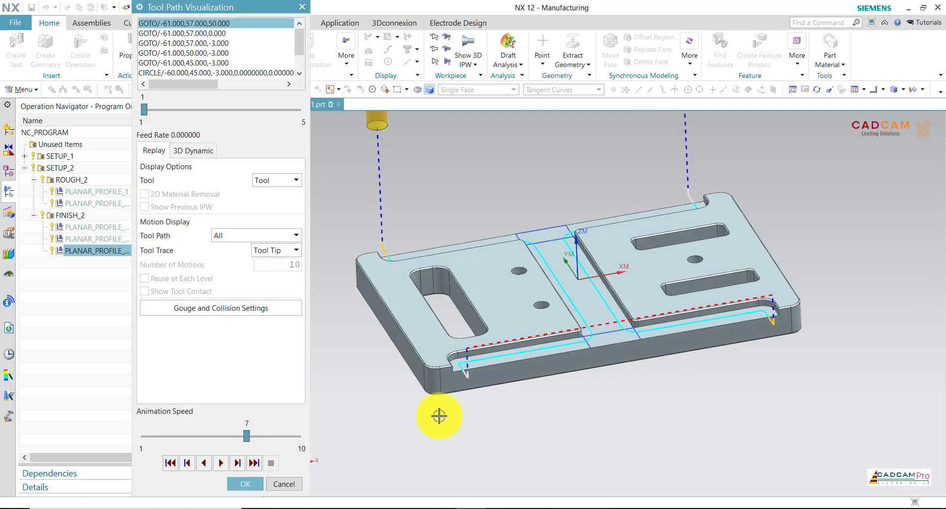
{"action": "scroll", "coordinate": [395, 327], "scroll_direction": "down", "scroll_amount": 3}
{"action": "scroll", "coordinate": [437, 307], "scroll_direction": "down", "scroll_amount": 3}
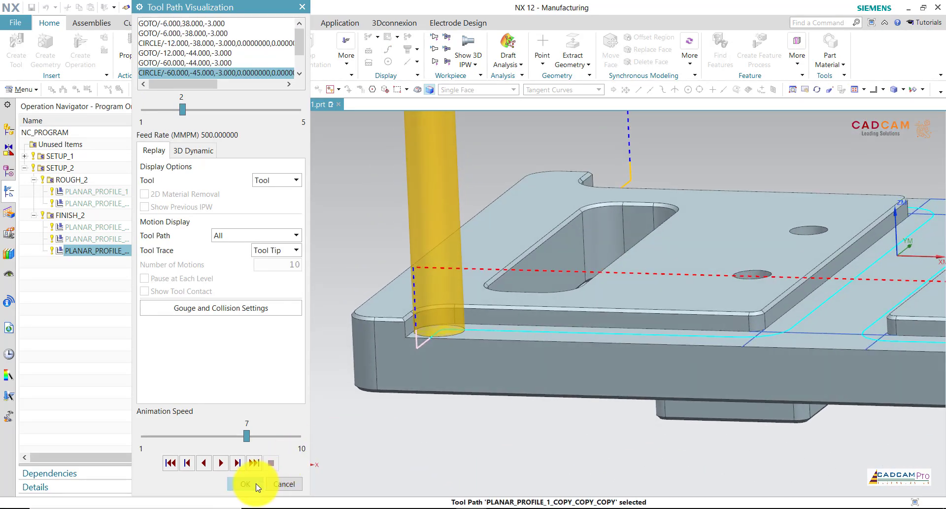
Close the operation, paste a copy of the last finishing operation, and edit it
{"action": "left_click", "coordinate": [251, 485]}
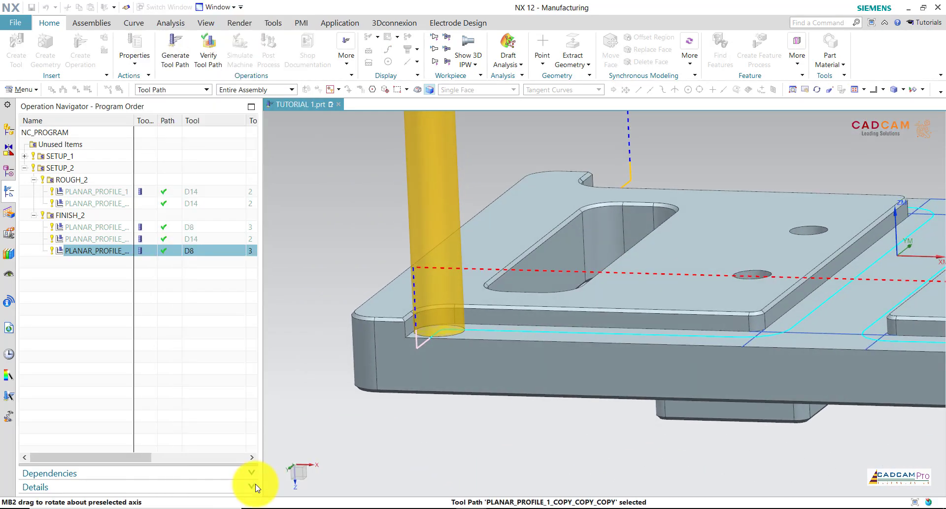
{"action": "left_click", "coordinate": [246, 477]}
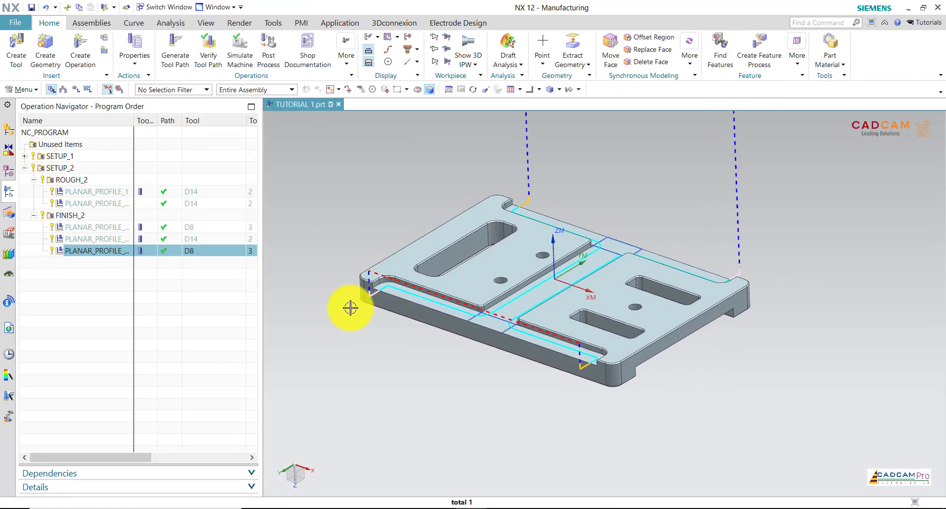
{"action": "right_click", "coordinate": [96, 255]}
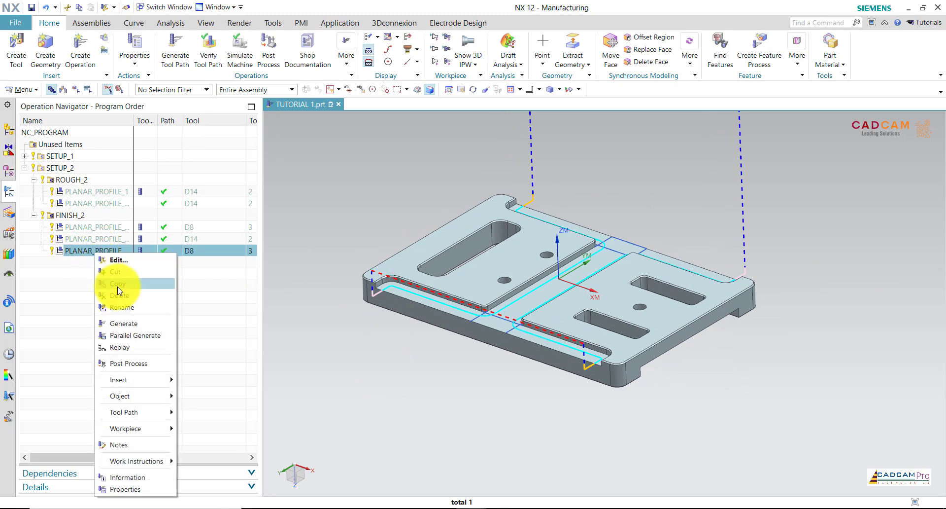
{"action": "left_click", "coordinate": [117, 284]}
{"action": "right_click", "coordinate": [92, 250]}
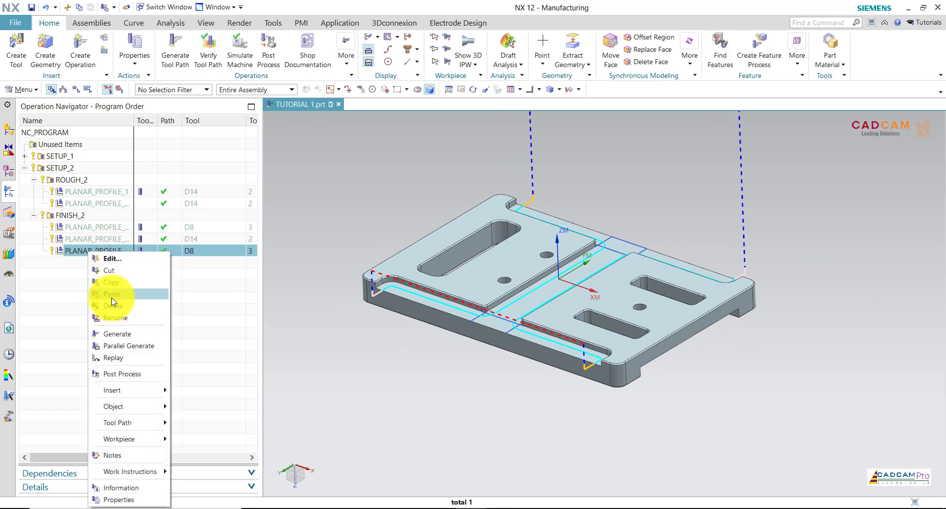
{"action": "left_click", "coordinate": [112, 297]}
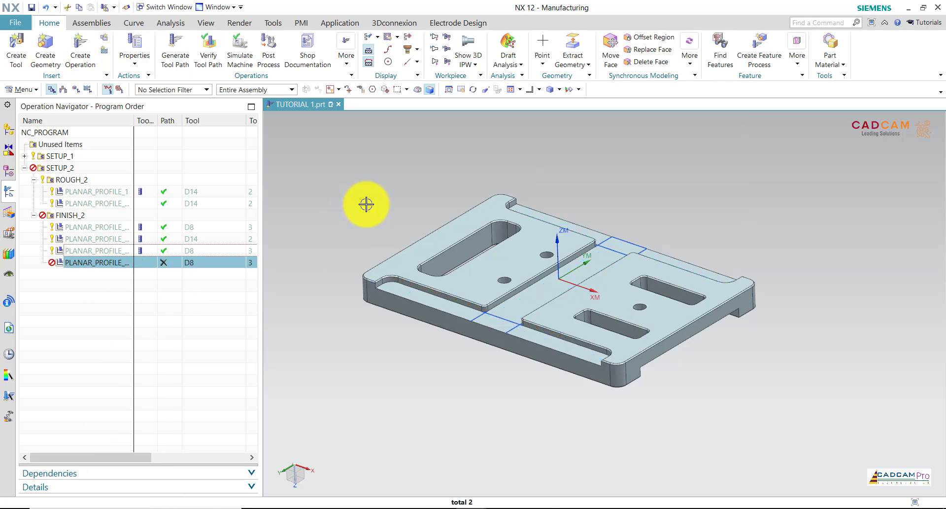
{"action": "right_click", "coordinate": [92, 267]}
{"action": "left_click", "coordinate": [124, 18]}
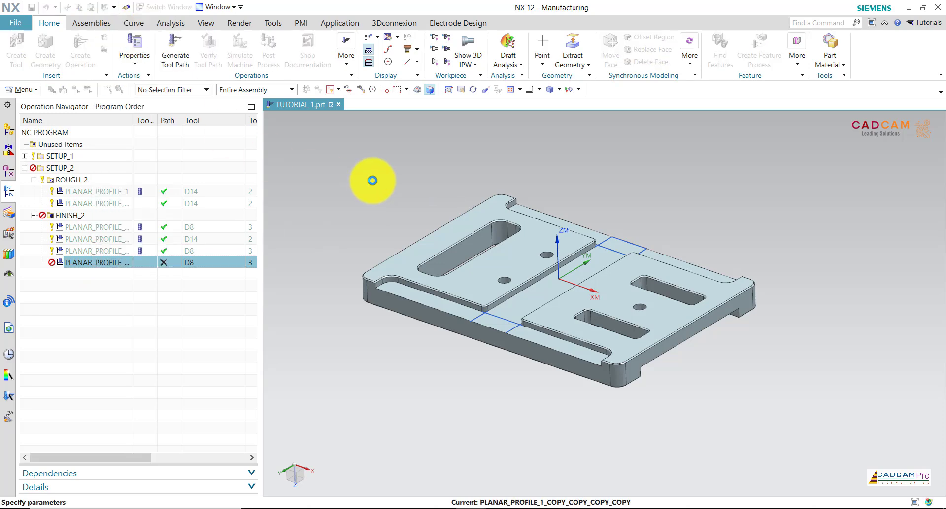
Switch the new copy's tool to CHAMFER_MILL_D10, then display and open its part boundaries
{"action": "left_click", "coordinate": [234, 162]}
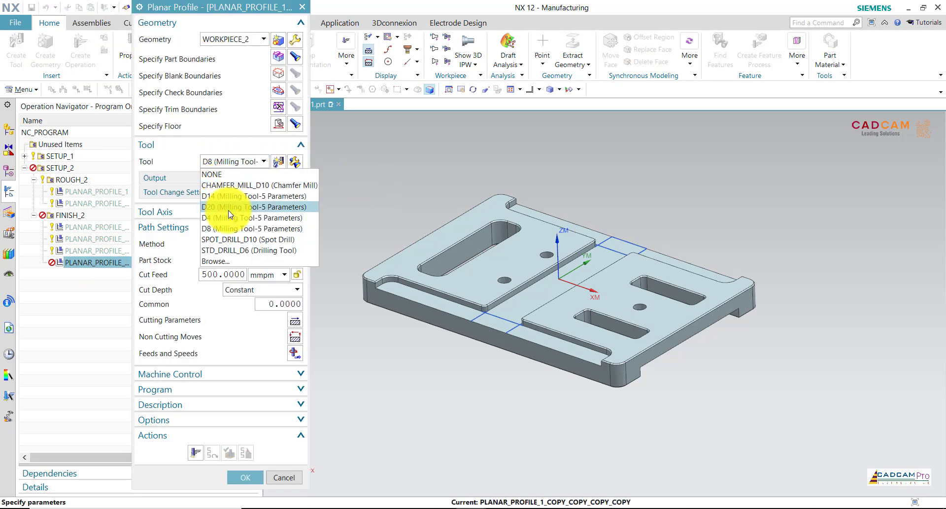
{"action": "left_click", "coordinate": [242, 190]}
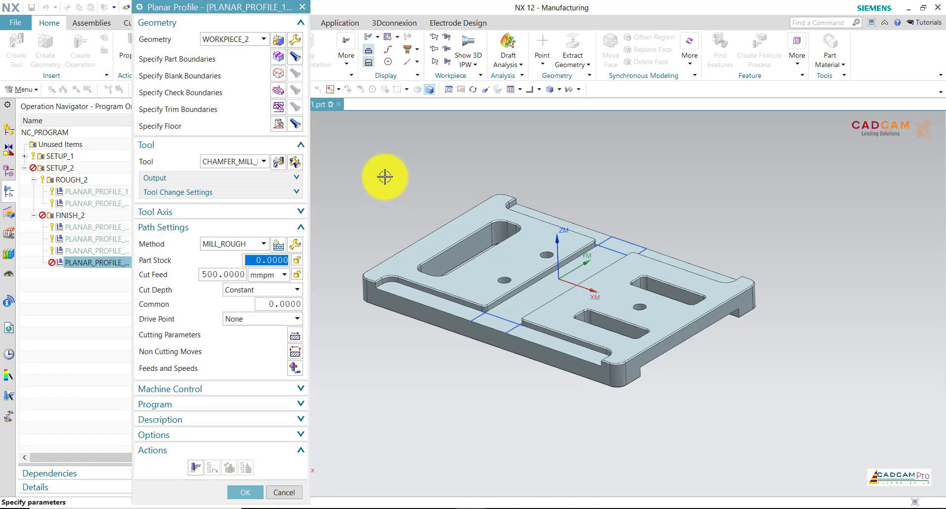
{"action": "left_click", "coordinate": [296, 58]}
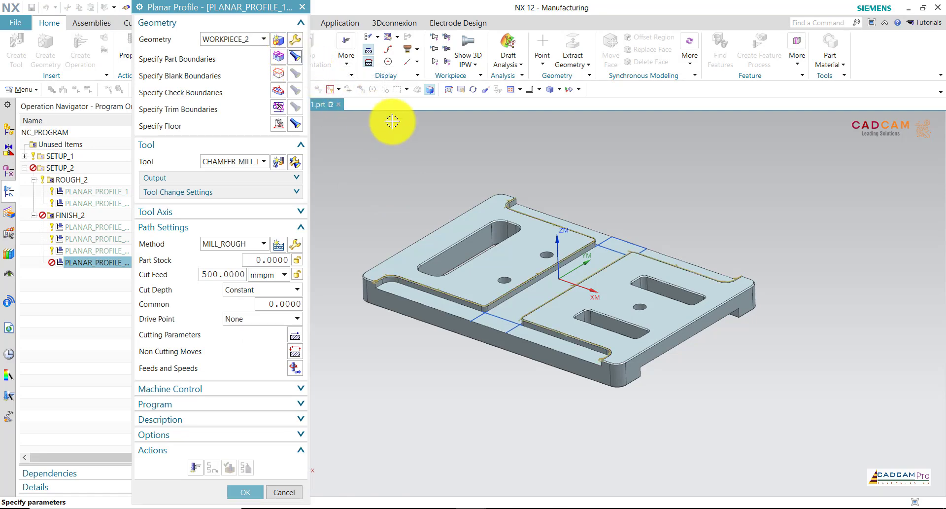
{"action": "scroll", "coordinate": [392, 121], "scroll_direction": "up", "scroll_amount": 5}
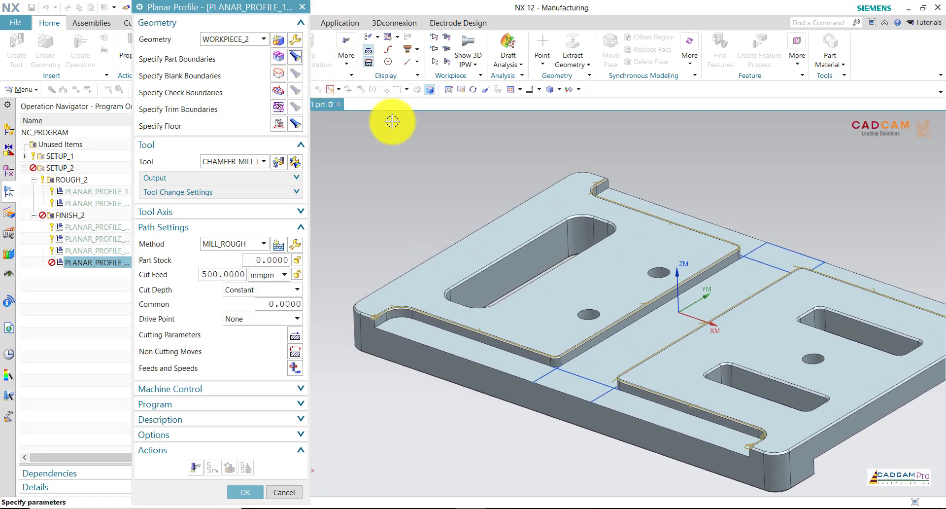
{"action": "left_click", "coordinate": [284, 60]}
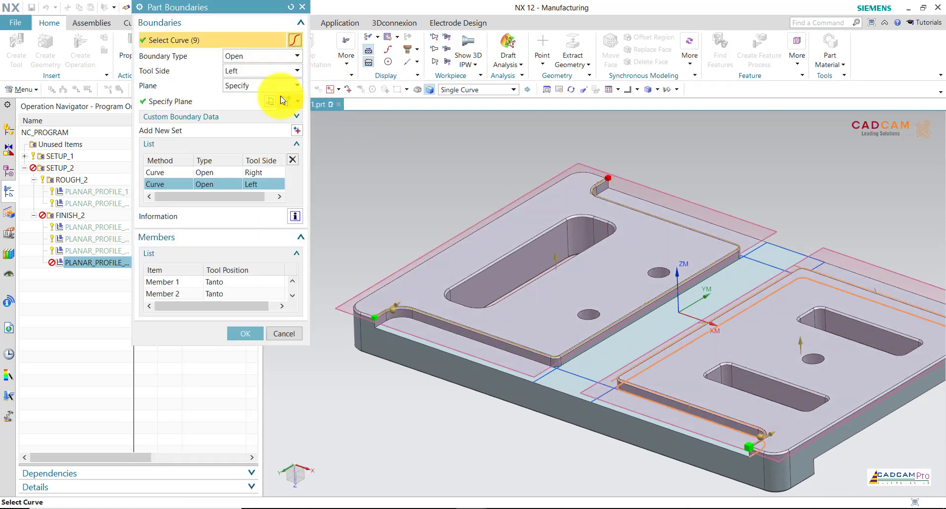
Delete the existing boundary sets and switch selection to curves with the Tangent Curves rule
{"action": "left_click", "coordinate": [292, 159]}
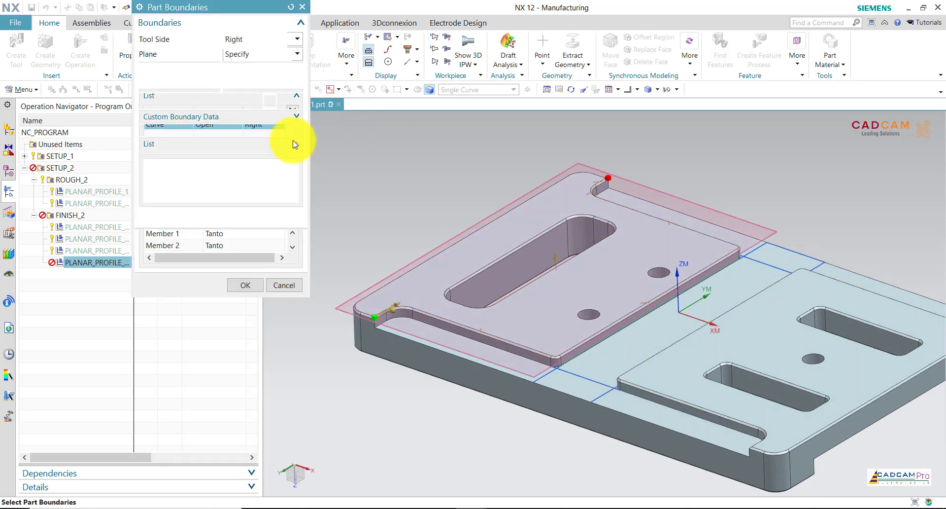
{"action": "left_click", "coordinate": [292, 158]}
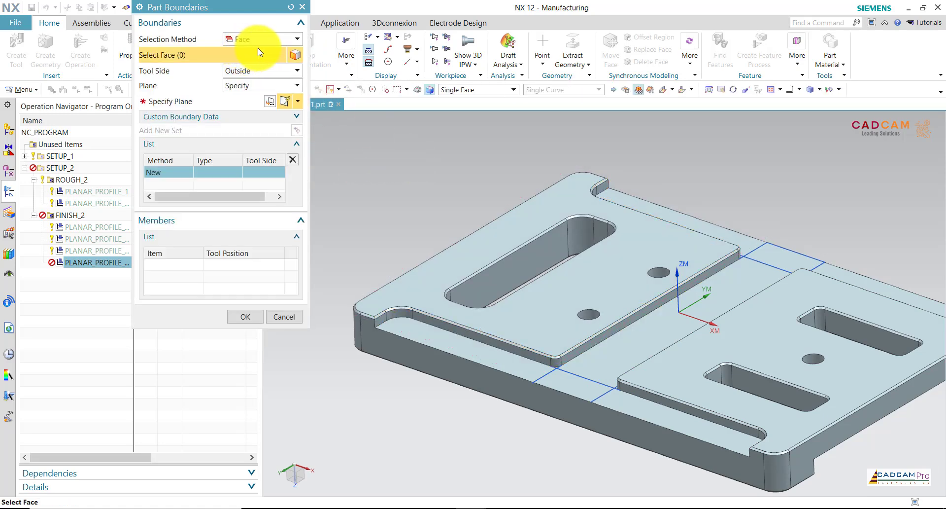
{"action": "left_click", "coordinate": [262, 40]}
{"action": "left_click", "coordinate": [259, 64]}
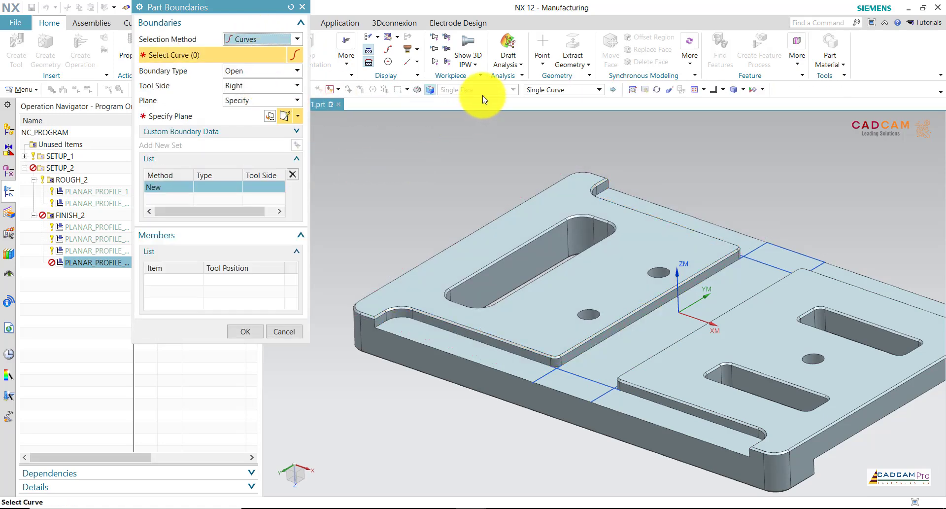
{"action": "left_click", "coordinate": [545, 90]}
{"action": "left_click", "coordinate": [548, 123]}
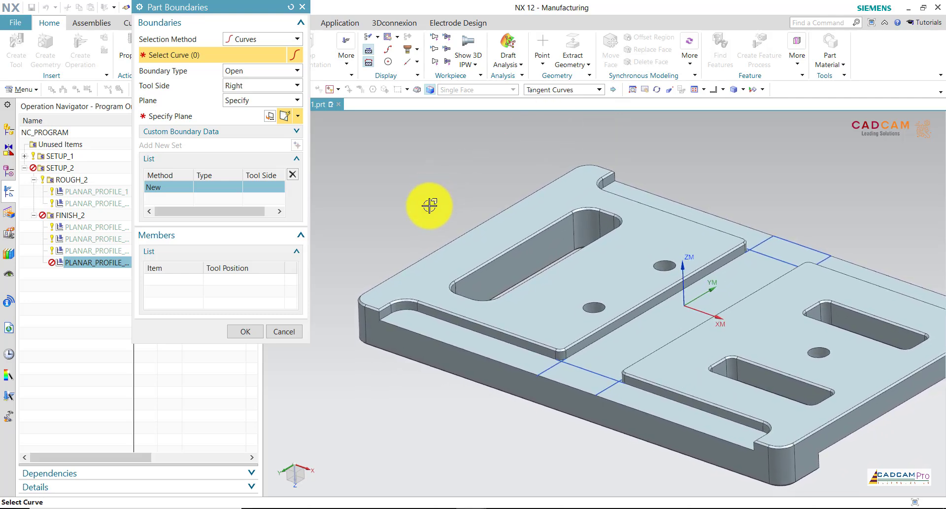
Select the outer tangent chamfer edge chain of 14 curves as the boundary
{"action": "mouse_move", "coordinate": [429, 205]}
{"action": "middle_mouse_down"}
{"action": "mouse_move", "coordinate": [408, 207]}
{"action": "mouse_move", "coordinate": [431, 228]}
{"action": "mouse_move", "coordinate": [442, 308]}
{"action": "middle_mouse_up"}
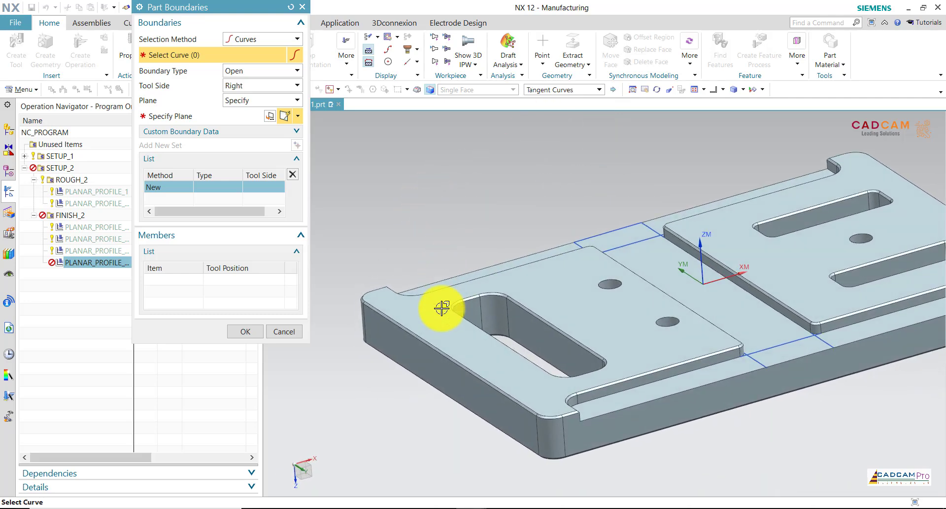
{"action": "left_click", "coordinate": [443, 358]}
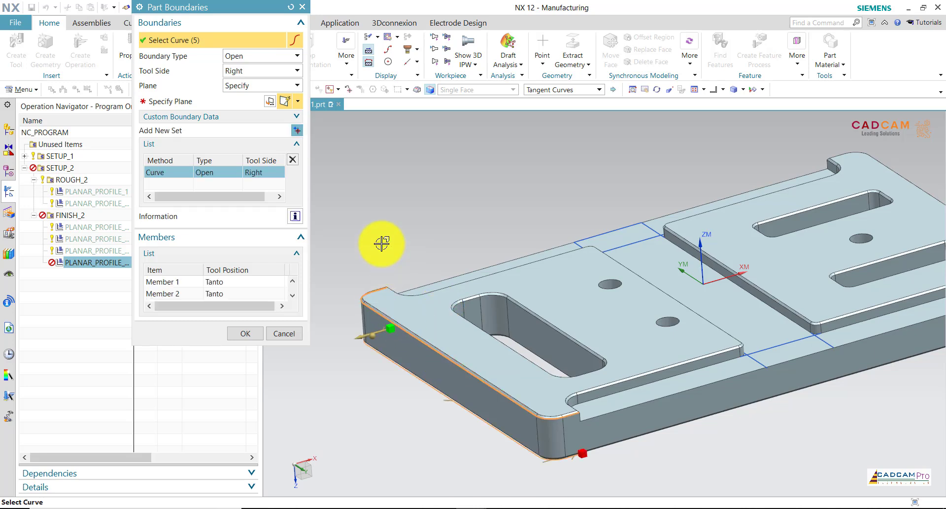
{"action": "left_click", "coordinate": [292, 160]}
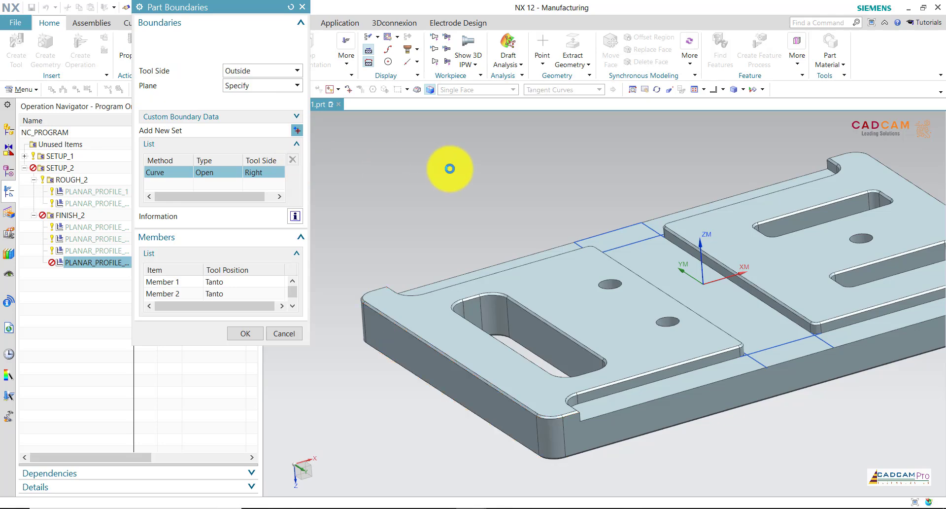
{"action": "middle_click_drag", "start_coordinate": [465, 165], "coordinate": [637, 269]}
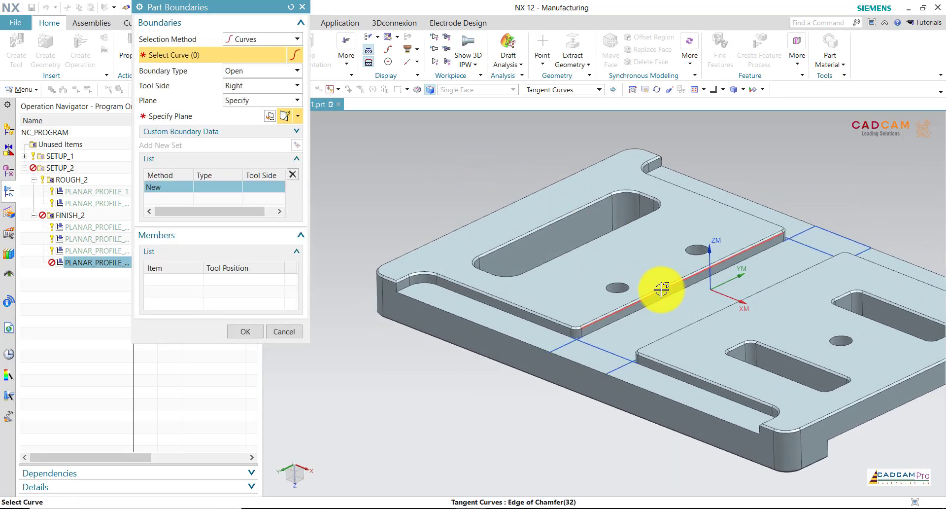
{"action": "left_click", "coordinate": [661, 289]}
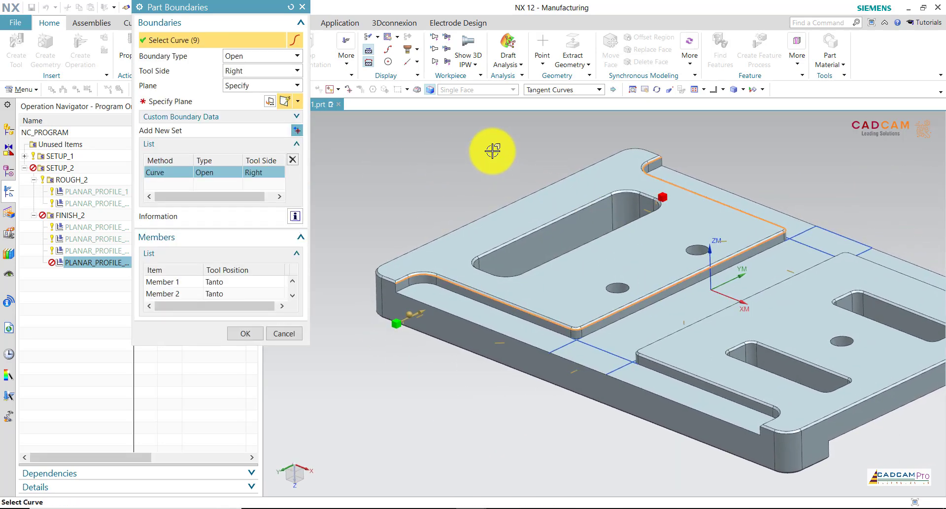
{"action": "mouse_move", "coordinate": [587, 126]}
{"action": "middle_mouse_down"}
{"action": "mouse_move", "coordinate": [642, 291]}
{"action": "mouse_move", "coordinate": [712, 379]}
{"action": "middle_mouse_up"}
{"action": "left_click", "coordinate": [692, 376]}
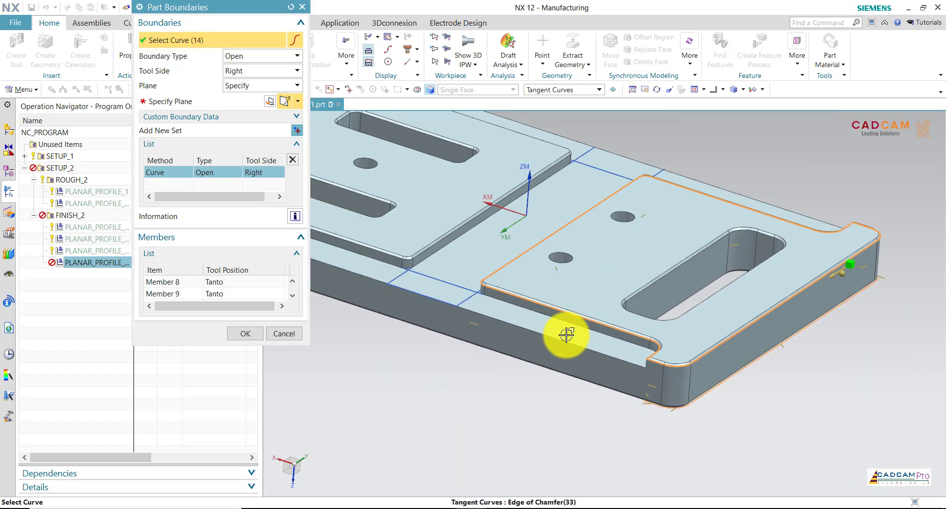
{"action": "mouse_move", "coordinate": [492, 321]}
{"action": "middle_mouse_down"}
{"action": "mouse_move", "coordinate": [441, 226]}
{"action": "mouse_move", "coordinate": [378, 198]}
{"action": "middle_mouse_up"}
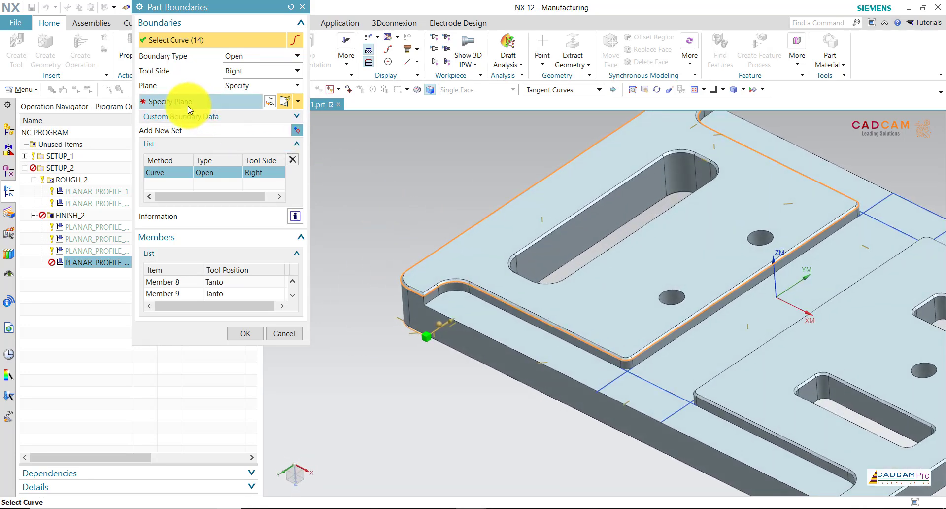
Try the top face as the boundary plane, then set Plane back to Automatic
{"action": "left_click", "coordinate": [186, 101]}
{"action": "left_click", "coordinate": [484, 244]}
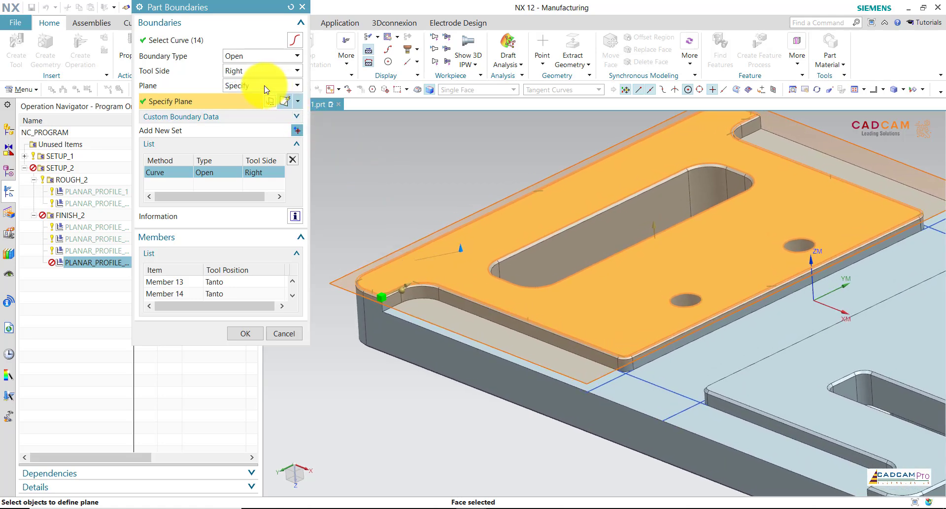
{"action": "left_click", "coordinate": [253, 99]}
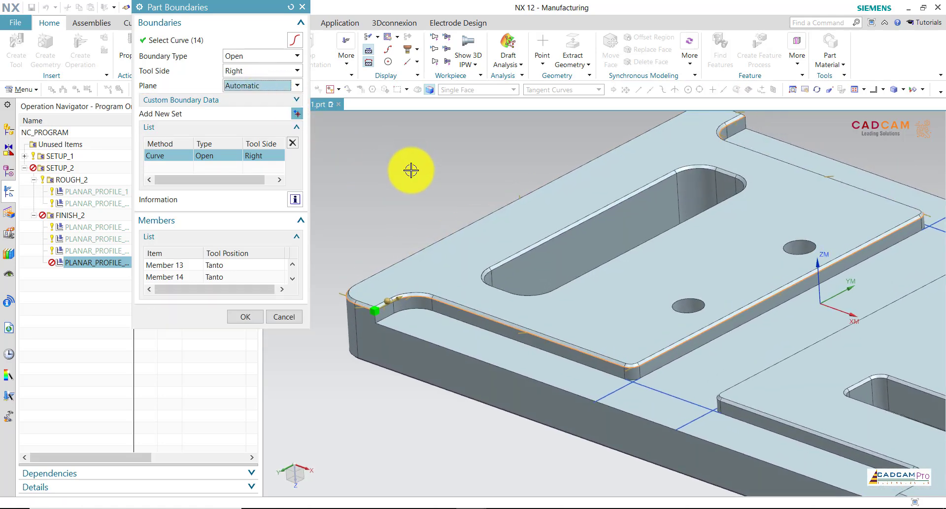
{"action": "scroll", "coordinate": [359, 268], "scroll_direction": "down", "scroll_amount": 2}
{"action": "scroll", "coordinate": [368, 260], "scroll_direction": "up", "scroll_amount": 5}
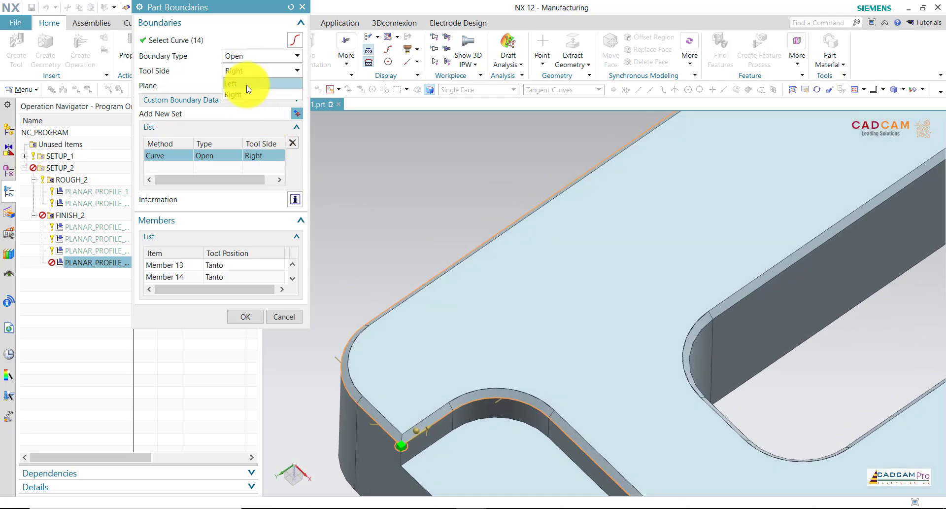
Set Tool Side to Left and add the pocket's edge loop as a new boundary set
{"action": "left_click", "coordinate": [248, 84]}
{"action": "scroll", "coordinate": [374, 175], "scroll_direction": "down", "scroll_amount": 3}
{"action": "middle_click_drag", "start_coordinate": [374, 174], "coordinate": [302, 138]}
{"action": "left_click", "coordinate": [296, 116]}
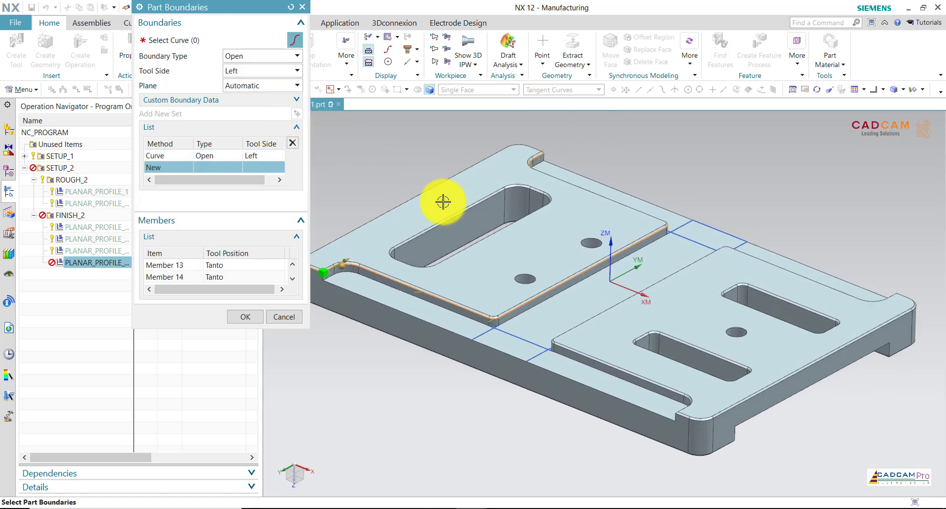
{"action": "scroll", "coordinate": [447, 217], "scroll_direction": "up", "scroll_amount": 3}
{"action": "left_click", "coordinate": [455, 222]}
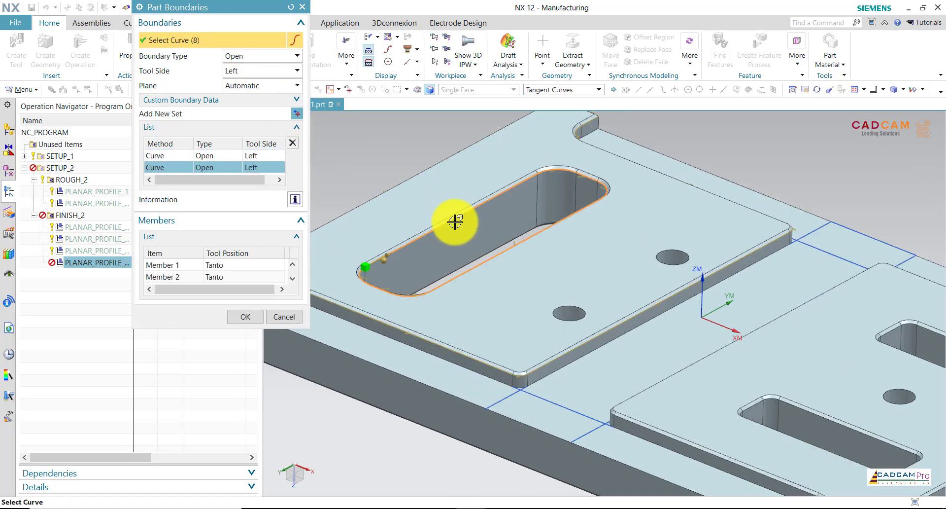
{"action": "middle_click_drag", "start_coordinate": [407, 223], "coordinate": [403, 224]}
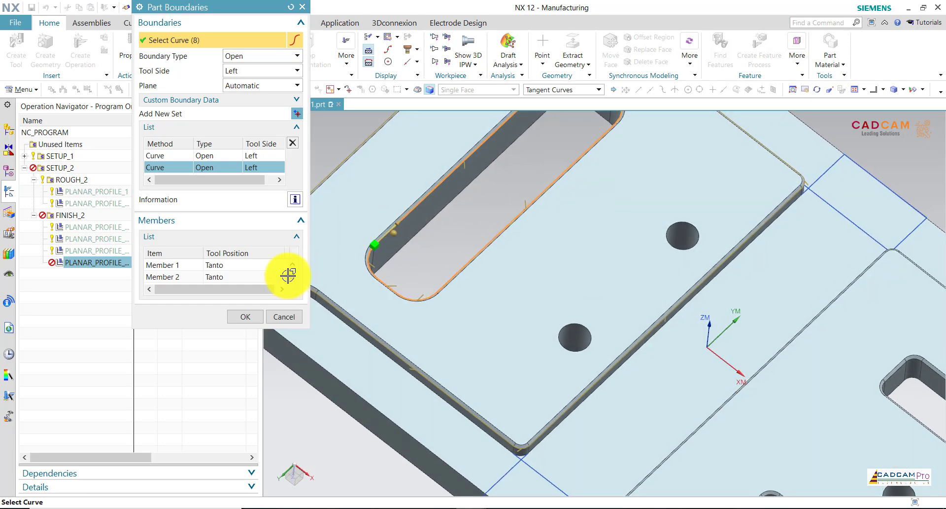
Add the chamfer edge chain along the step as another boundary set
{"action": "left_click", "coordinate": [295, 114]}
{"action": "scroll", "coordinate": [468, 236], "scroll_direction": "down", "scroll_amount": 3}
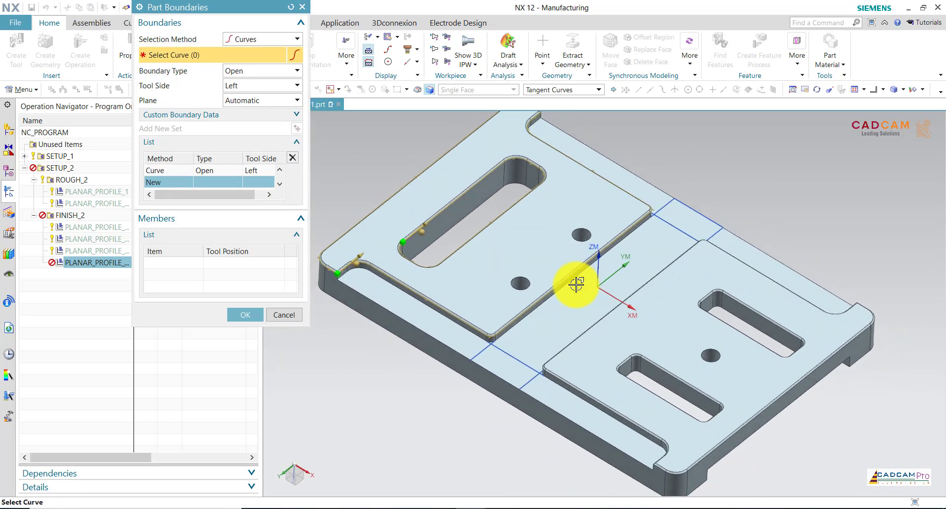
{"action": "middle_click_drag", "start_coordinate": [577, 284], "coordinate": [606, 303]}
{"action": "scroll", "coordinate": [606, 303], "scroll_direction": "up", "scroll_amount": 3}
{"action": "scroll", "coordinate": [595, 284], "scroll_direction": "up", "scroll_amount": 3}
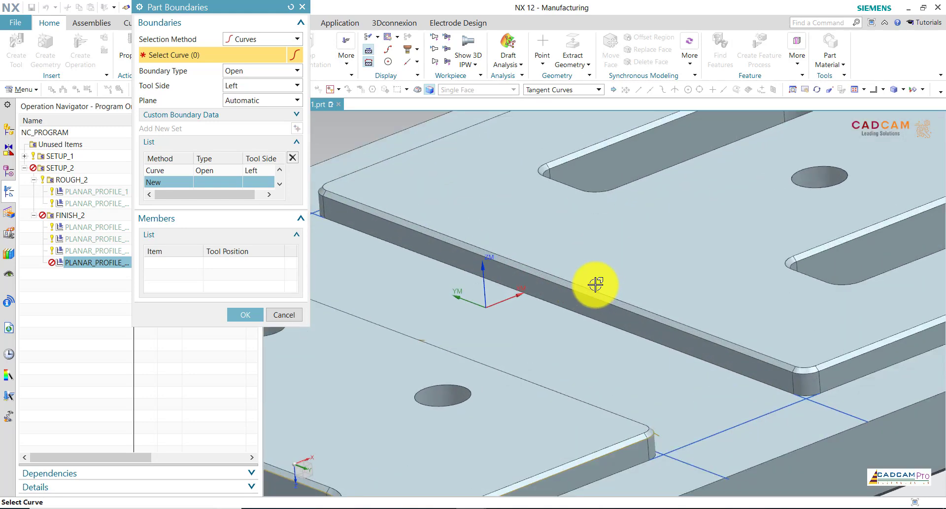
{"action": "left_click", "coordinate": [569, 289]}
{"action": "scroll", "coordinate": [492, 234], "scroll_direction": "down", "scroll_amount": 3}
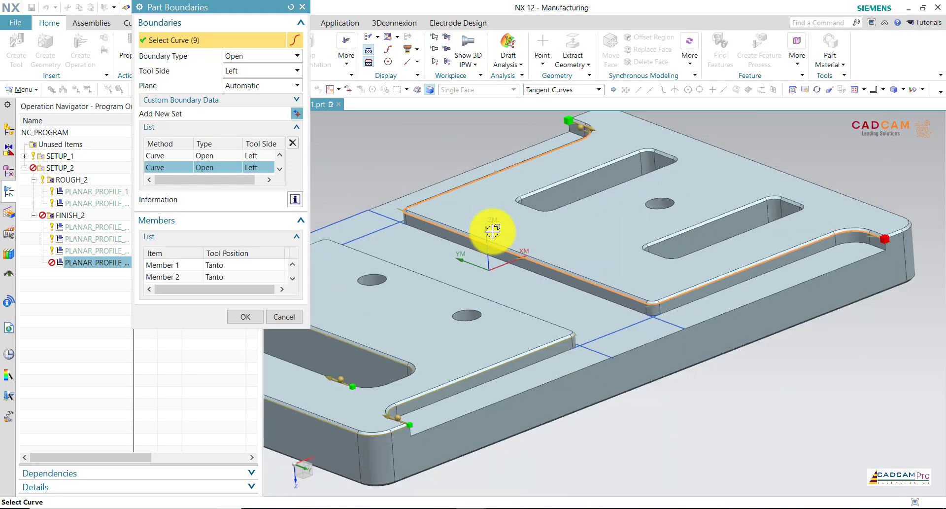
{"action": "scroll", "coordinate": [492, 228], "scroll_direction": "down", "scroll_amount": 2}
{"action": "scroll", "coordinate": [707, 353], "scroll_direction": "up", "scroll_amount": 1}
{"action": "scroll", "coordinate": [570, 353], "scroll_direction": "up", "scroll_amount": 3}
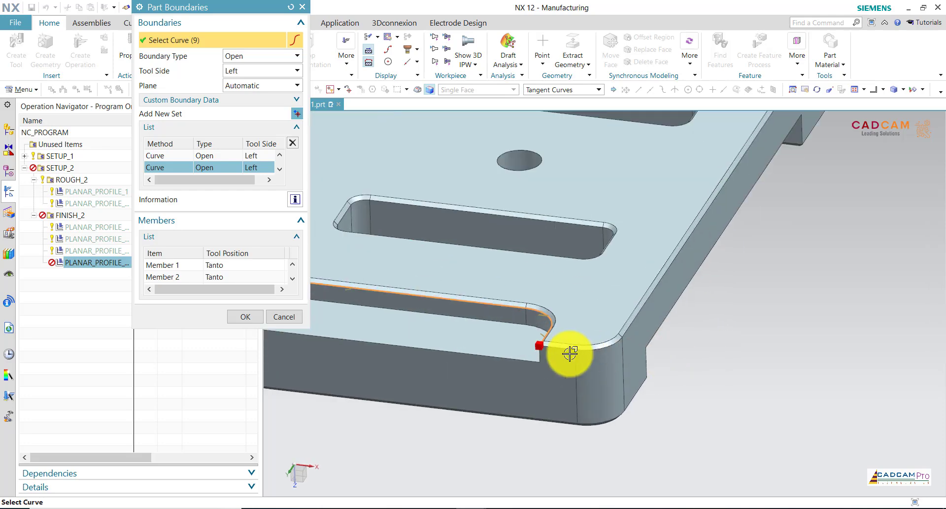
{"action": "scroll", "coordinate": [721, 379], "scroll_direction": "down", "scroll_amount": 3}
{"action": "middle_click_drag", "start_coordinate": [722, 379], "coordinate": [770, 239]}
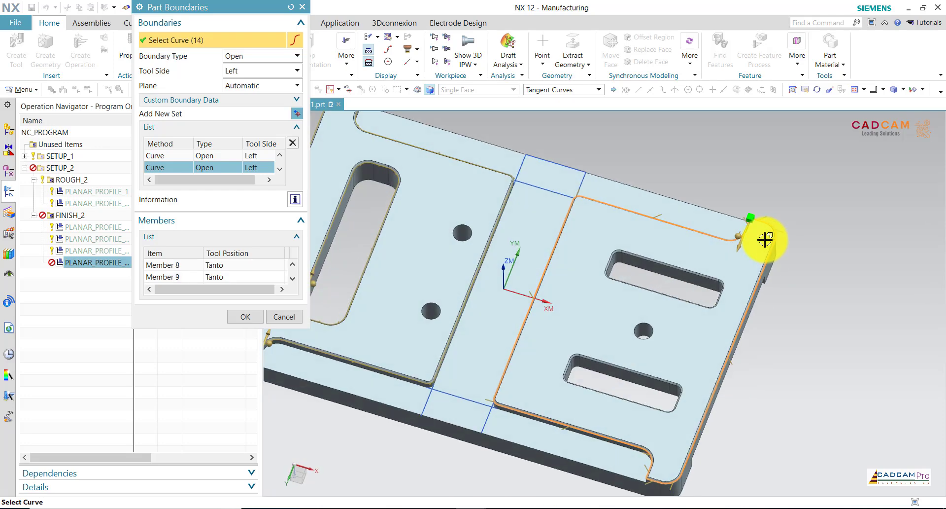
{"action": "scroll", "coordinate": [765, 235], "scroll_direction": "up", "scroll_amount": 2}
{"action": "scroll", "coordinate": [767, 237], "scroll_direction": "up", "scroll_amount": 1}
{"action": "scroll", "coordinate": [766, 237], "scroll_direction": "down", "scroll_amount": 3}
{"action": "middle_click_drag", "start_coordinate": [513, 220], "coordinate": [332, 132]}
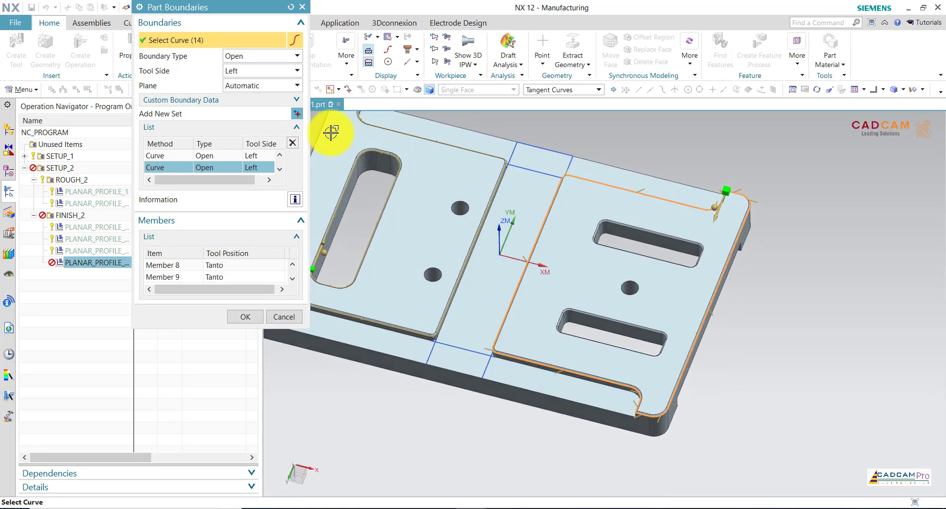
Add the upper and lower slot edge loops as separate sets and confirm the boundaries
{"action": "middle_click", "coordinate": [587, 231]}
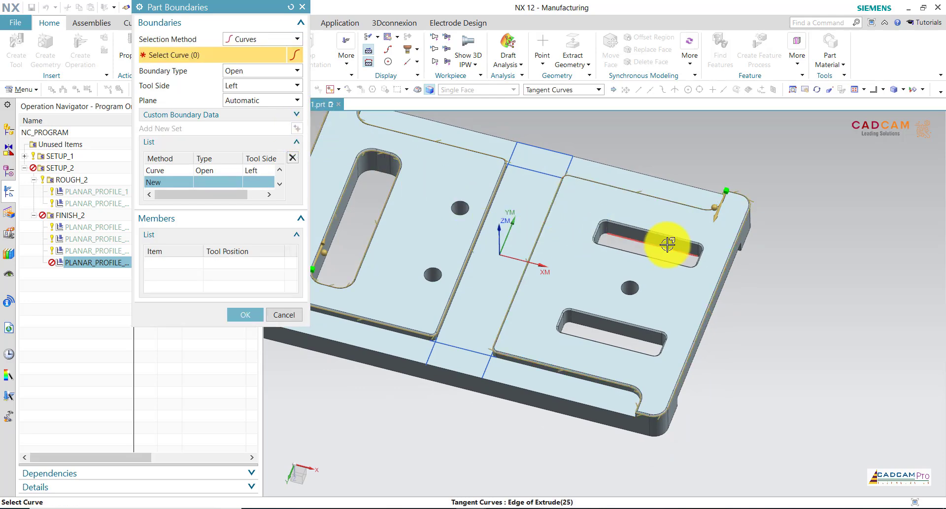
{"action": "scroll", "coordinate": [667, 245], "scroll_direction": "up", "scroll_amount": 2}
{"action": "left_click", "coordinate": [640, 223]}
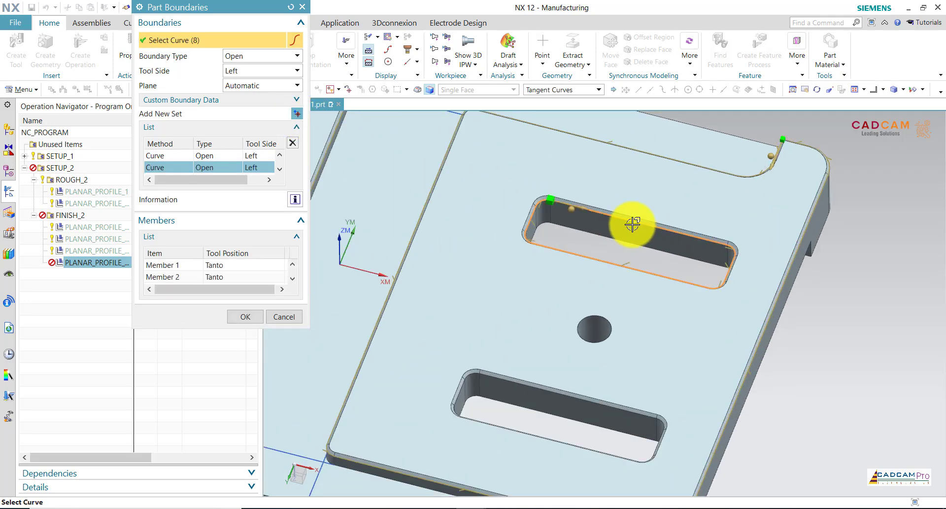
{"action": "left_click", "coordinate": [297, 114]}
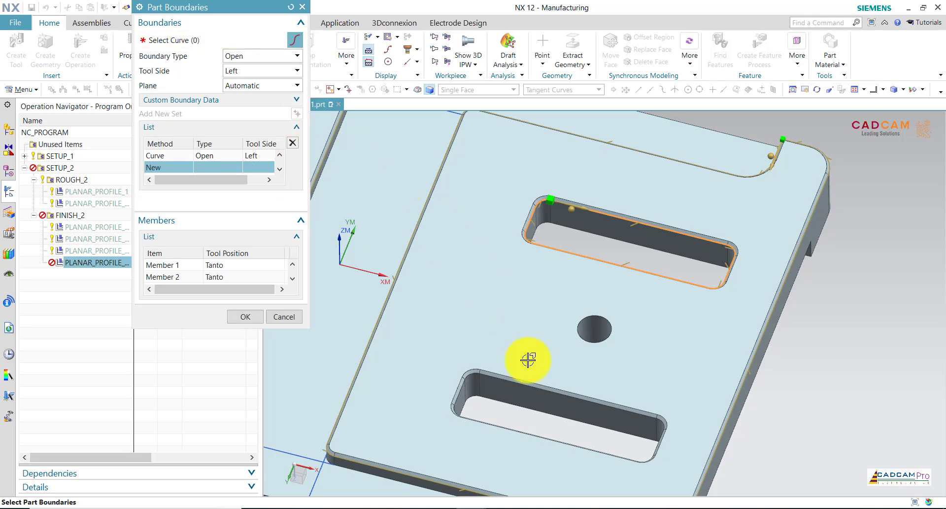
{"action": "left_click", "coordinate": [542, 389]}
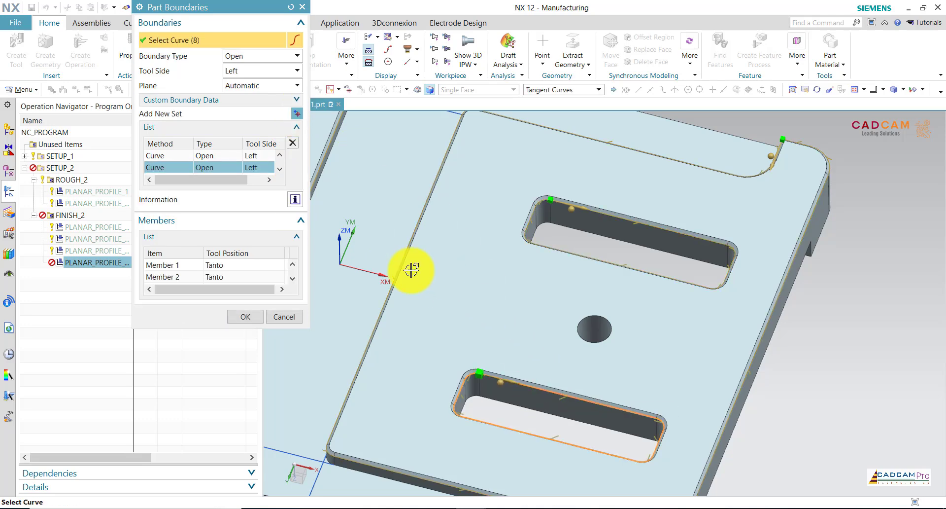
{"action": "mouse_move", "coordinate": [607, 242]}
{"action": "middle_mouse_down"}
{"action": "mouse_move", "coordinate": [437, 217]}
{"action": "mouse_move", "coordinate": [443, 186]}
{"action": "mouse_move", "coordinate": [425, 180]}
{"action": "middle_mouse_up"}
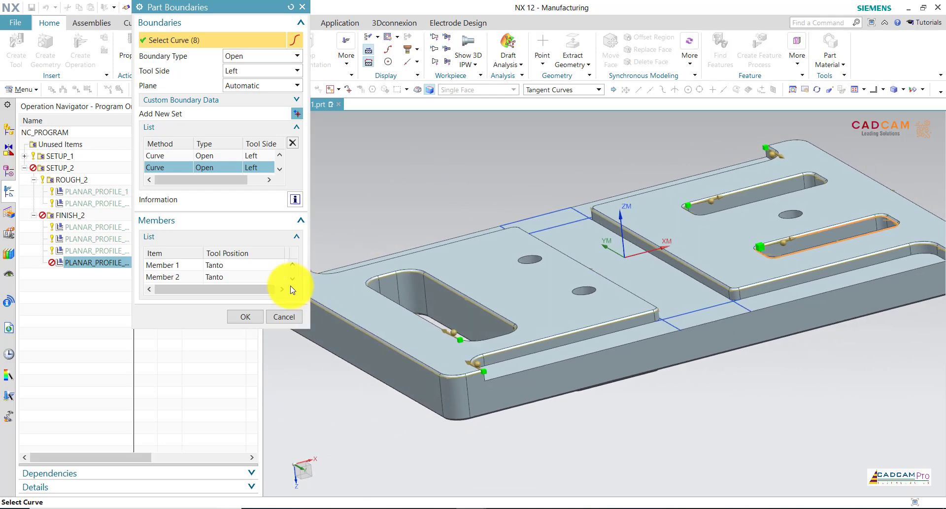
{"action": "left_click", "coordinate": [256, 320]}
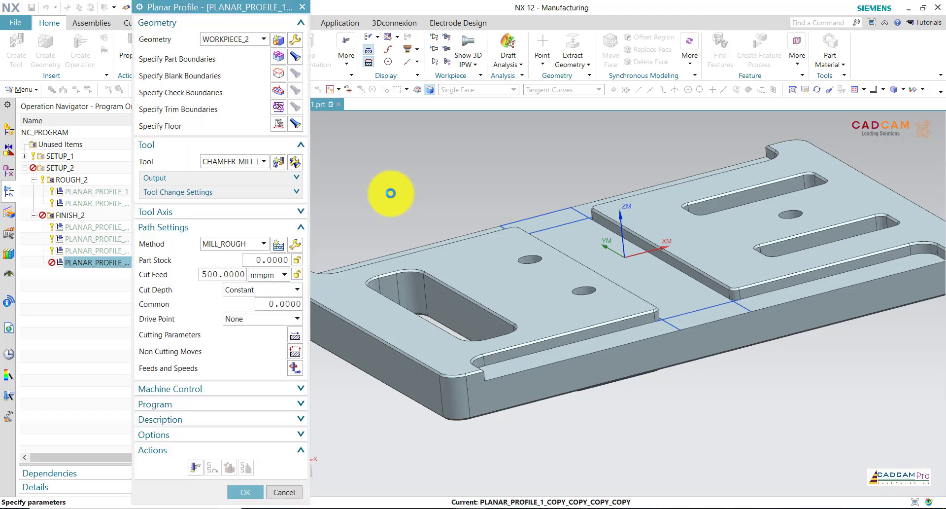
Set the floor to the top face offset by -1 mm
{"action": "middle_click", "coordinate": [282, 129]}
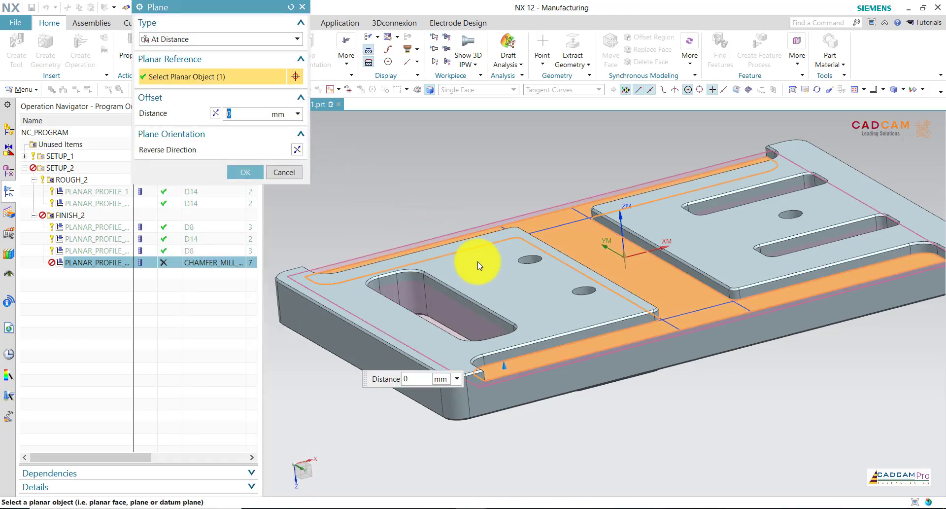
{"action": "left_click", "coordinate": [478, 261]}
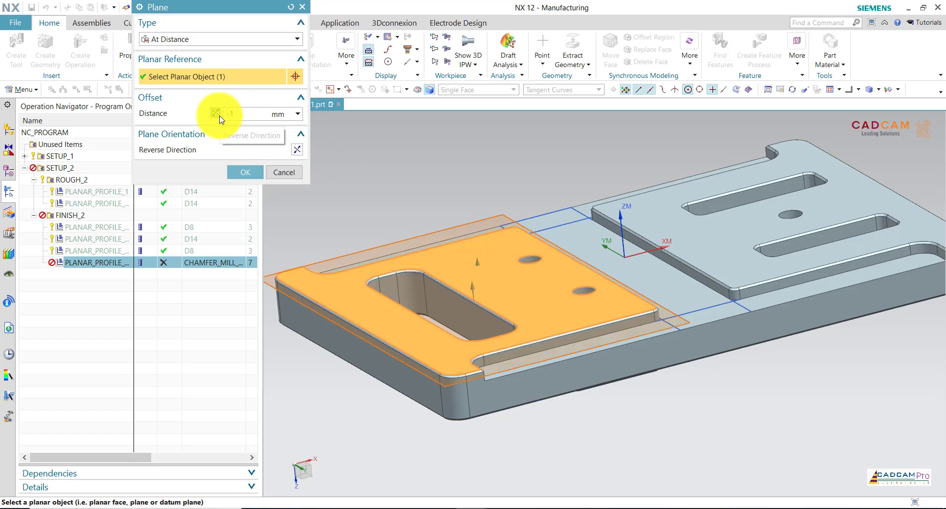
{"action": "mouse_move", "coordinate": [437, 196]}
{"action": "middle_mouse_down"}
{"action": "mouse_move", "coordinate": [421, 184]}
{"action": "mouse_move", "coordinate": [436, 173]}
{"action": "middle_mouse_up"}
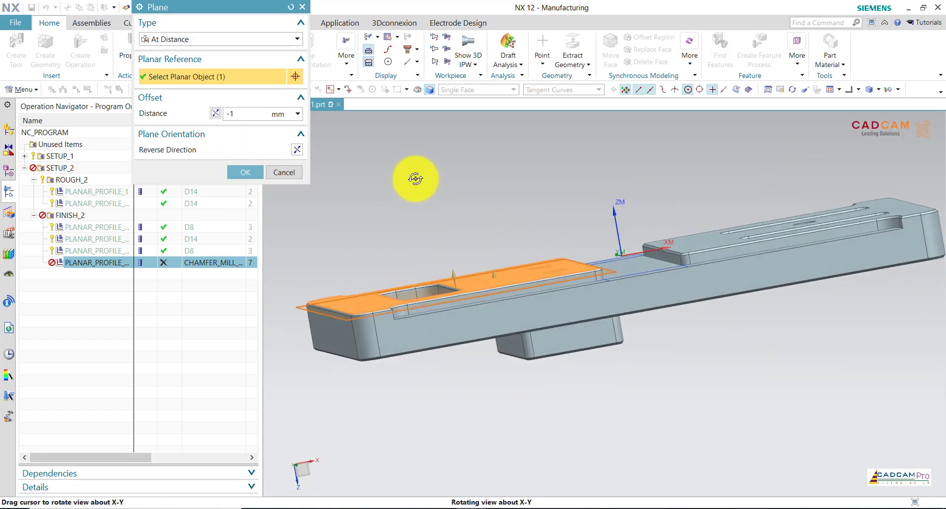
{"action": "scroll", "coordinate": [437, 173], "scroll_direction": "up", "scroll_amount": 3}
{"action": "left_click", "coordinate": [274, 169]}
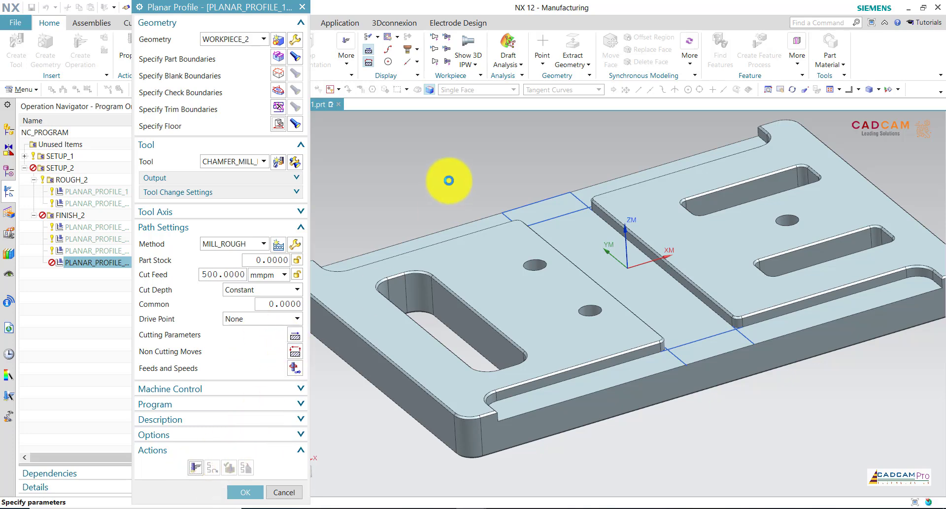
Inspect the generated chamfer toolpath and reopen Part Boundaries for review
{"action": "scroll", "coordinate": [442, 162], "scroll_direction": "down", "scroll_amount": 2}
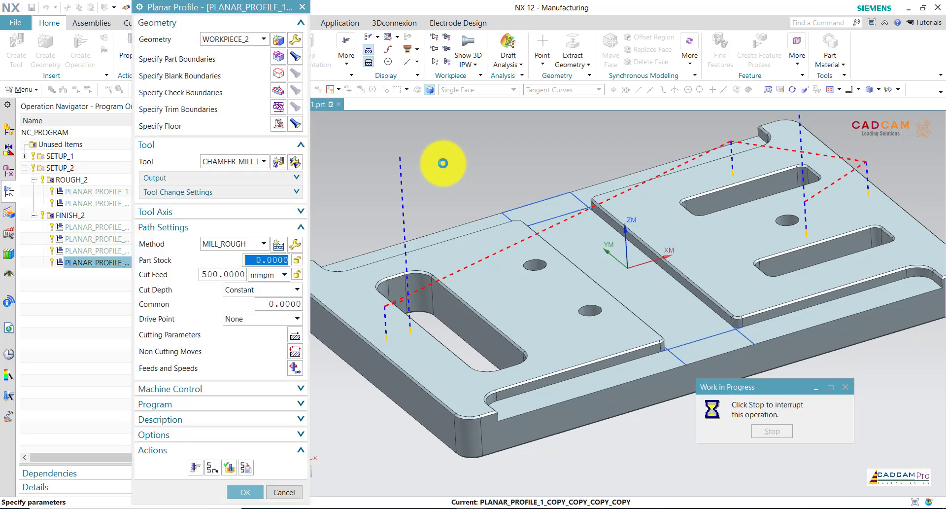
{"action": "scroll", "coordinate": [447, 176], "scroll_direction": "down", "scroll_amount": 1}
{"action": "middle_click_drag", "start_coordinate": [447, 176], "coordinate": [449, 177]}
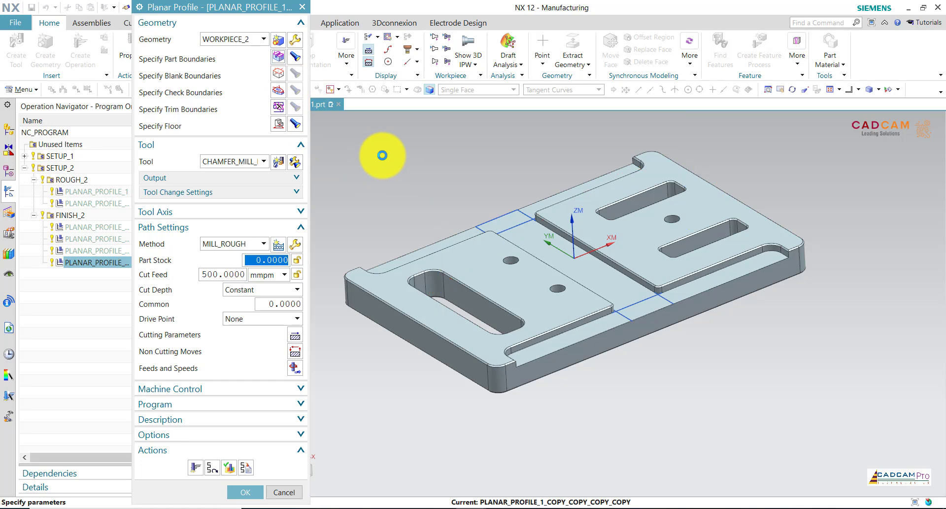
{"action": "left_click", "coordinate": [279, 56]}
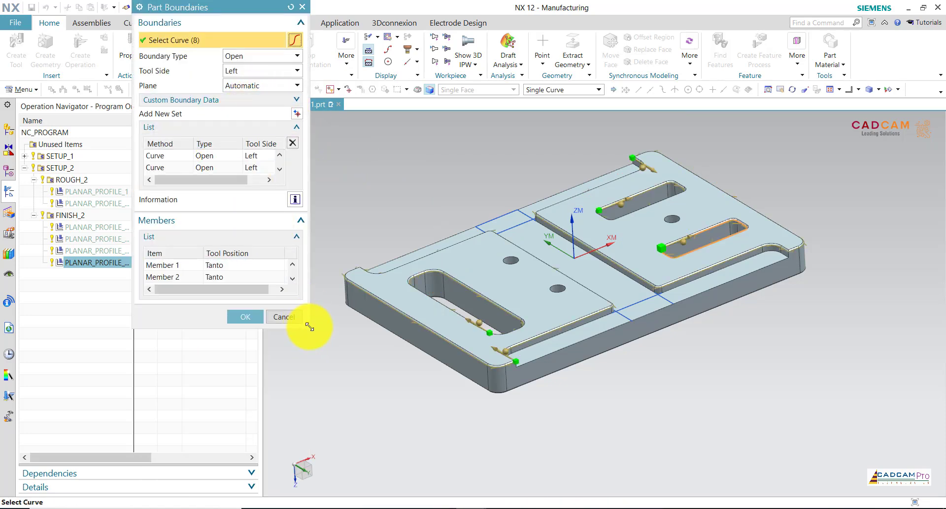
Make the first boundary set Closed with tool side Outside
{"action": "left_click_drag", "start_coordinate": [309, 326], "coordinate": [394, 433]}
{"action": "scroll", "coordinate": [575, 367], "scroll_direction": "down", "scroll_amount": 1}
{"action": "scroll", "coordinate": [551, 372], "scroll_direction": "up", "scroll_amount": 5}
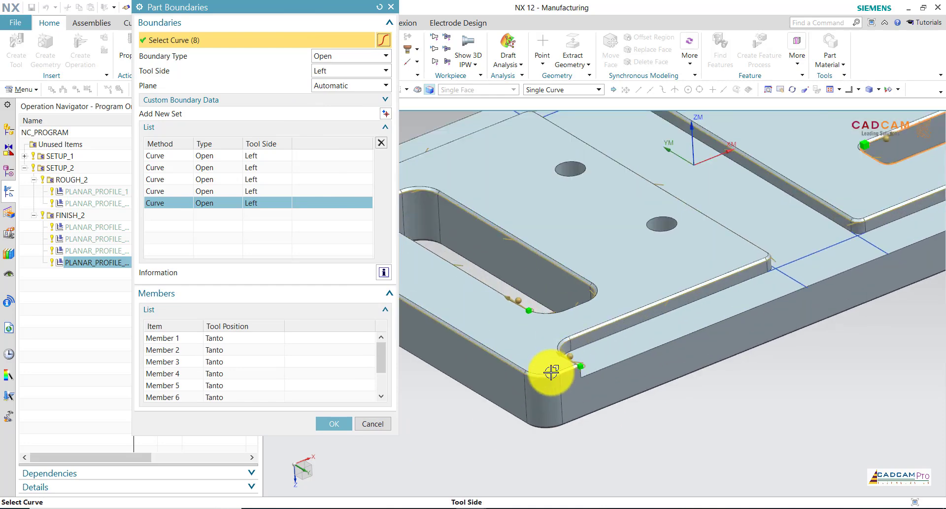
{"action": "middle_click_drag", "start_coordinate": [551, 372], "coordinate": [640, 389]}
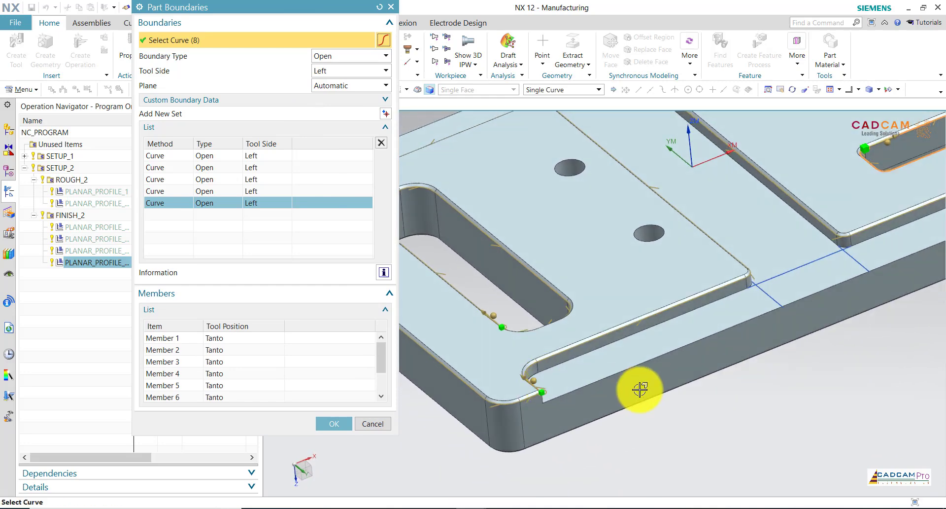
{"action": "scroll", "coordinate": [640, 389], "scroll_direction": "down", "scroll_amount": 4}
{"action": "scroll", "coordinate": [605, 362], "scroll_direction": "up", "scroll_amount": 5}
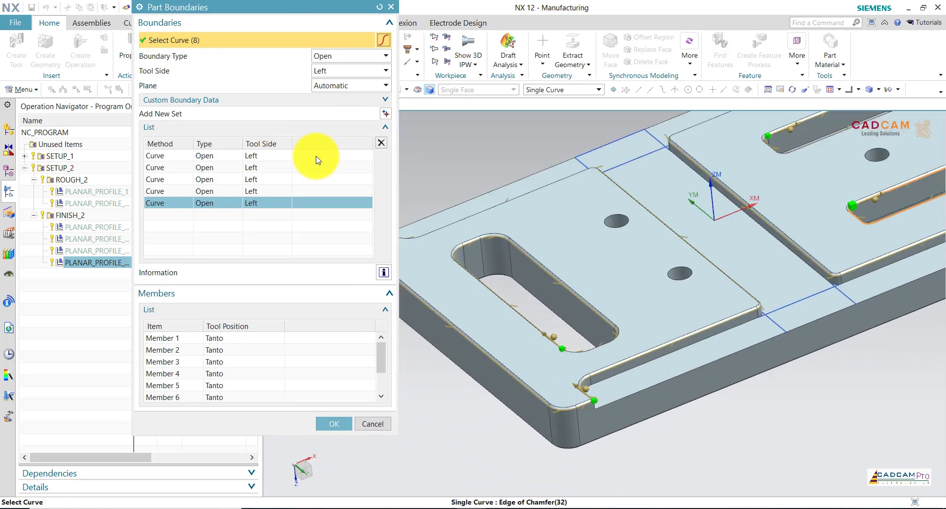
{"action": "middle_click_drag", "start_coordinate": [520, 282], "coordinate": [532, 332]}
{"action": "scroll", "coordinate": [523, 306], "scroll_direction": "down", "scroll_amount": 2}
{"action": "scroll", "coordinate": [543, 276], "scroll_direction": "down", "scroll_amount": 2}
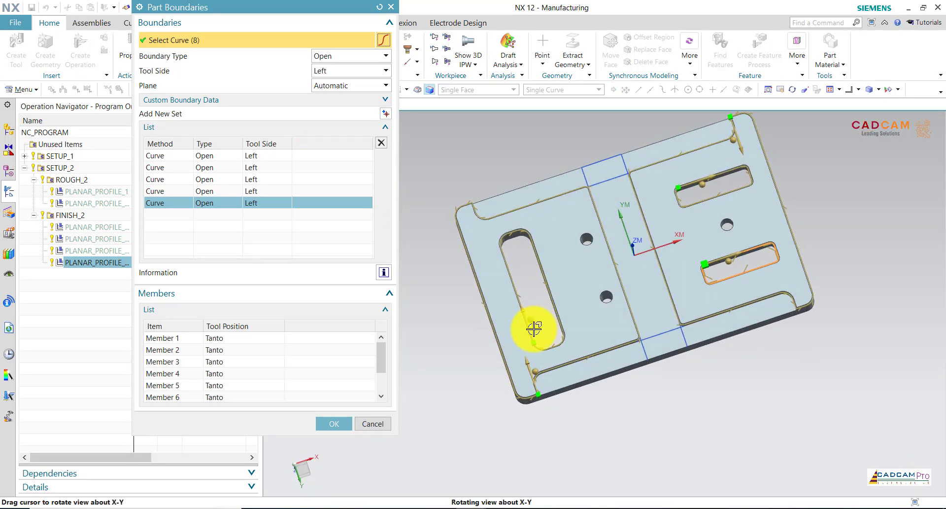
{"action": "scroll", "coordinate": [523, 330], "scroll_direction": "up", "scroll_amount": 3}
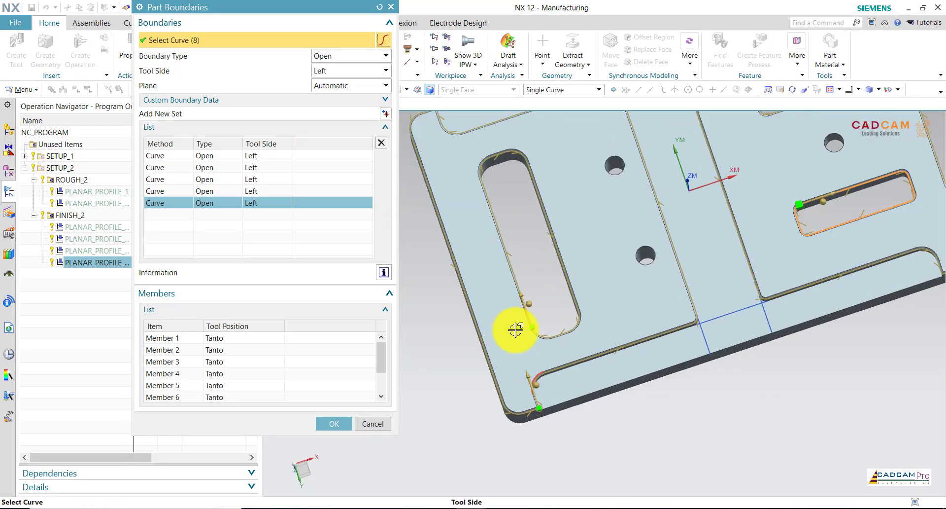
{"action": "left_click", "coordinate": [282, 155]}
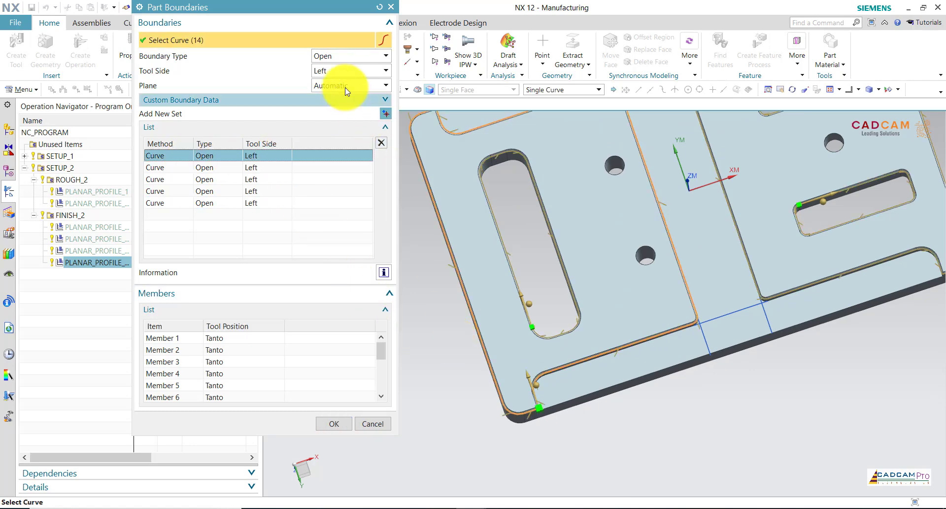
{"action": "left_click", "coordinate": [338, 58]}
{"action": "left_click", "coordinate": [335, 72]}
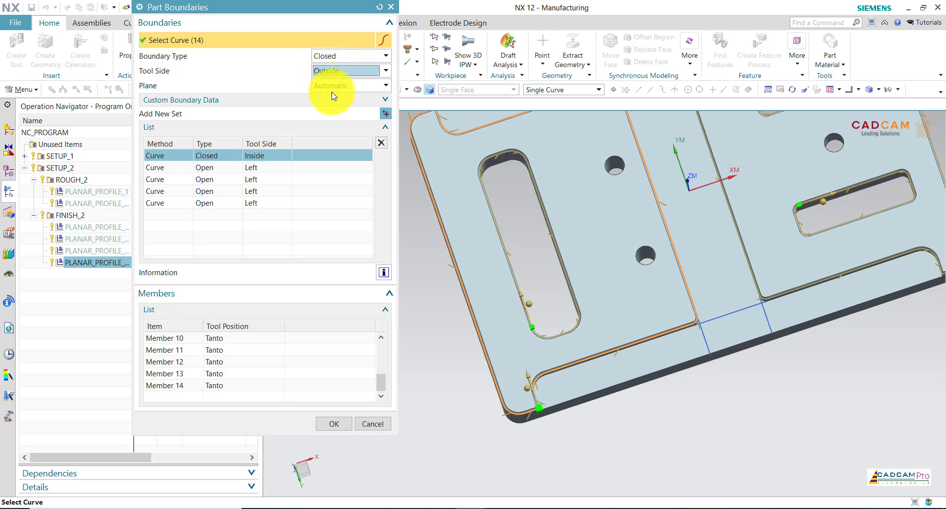
{"action": "left_click", "coordinate": [213, 167]}
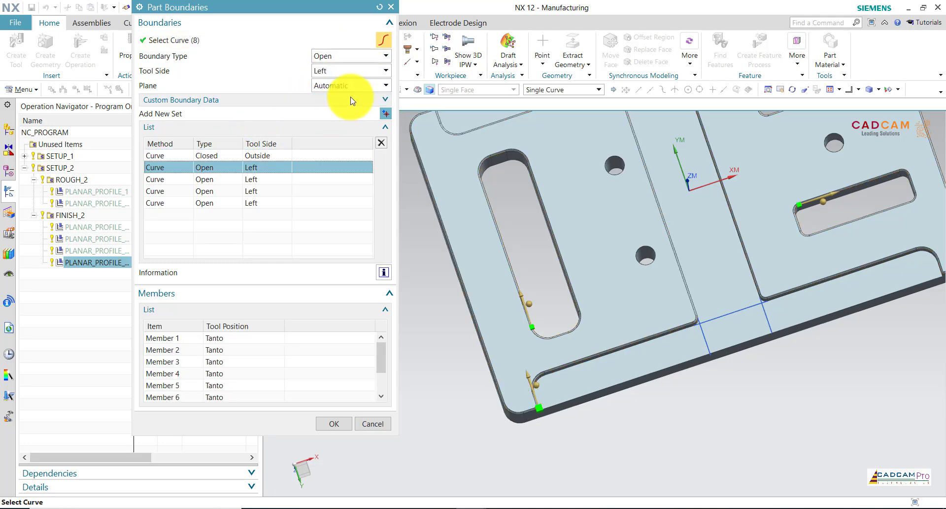
Set boundary sets two through five to Closed, with Outside or Inside tool sides
{"action": "left_click", "coordinate": [329, 60]}
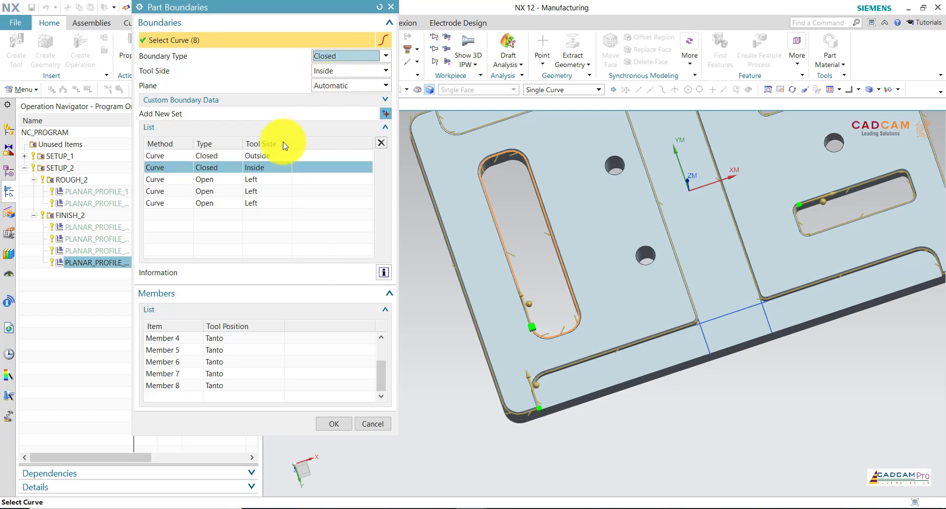
{"action": "left_click", "coordinate": [204, 183]}
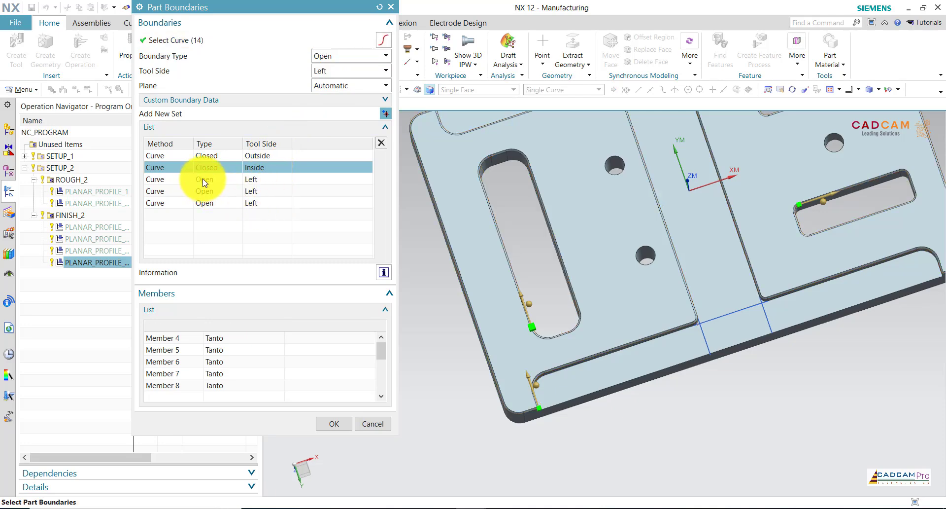
{"action": "scroll", "coordinate": [443, 386], "scroll_direction": "down", "scroll_amount": 3}
{"action": "scroll", "coordinate": [661, 177], "scroll_direction": "up", "scroll_amount": 3}
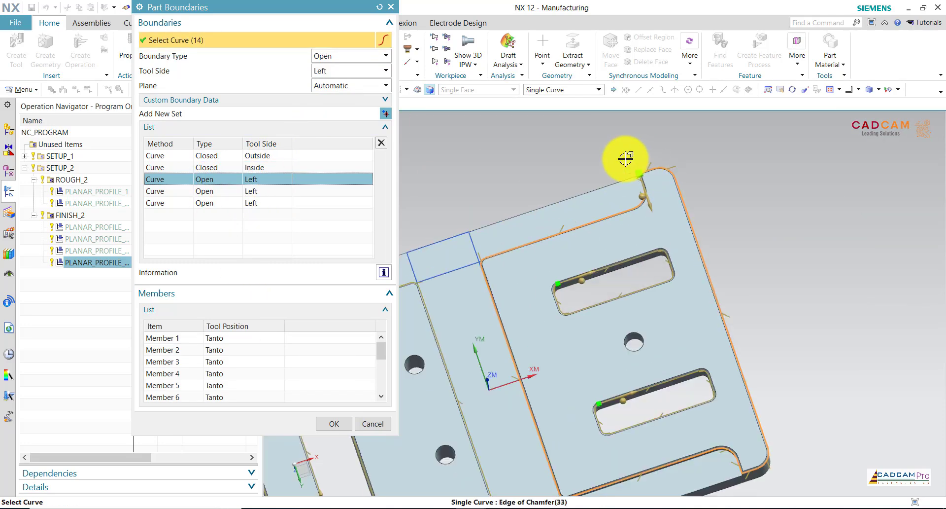
{"action": "left_click", "coordinate": [335, 70]}
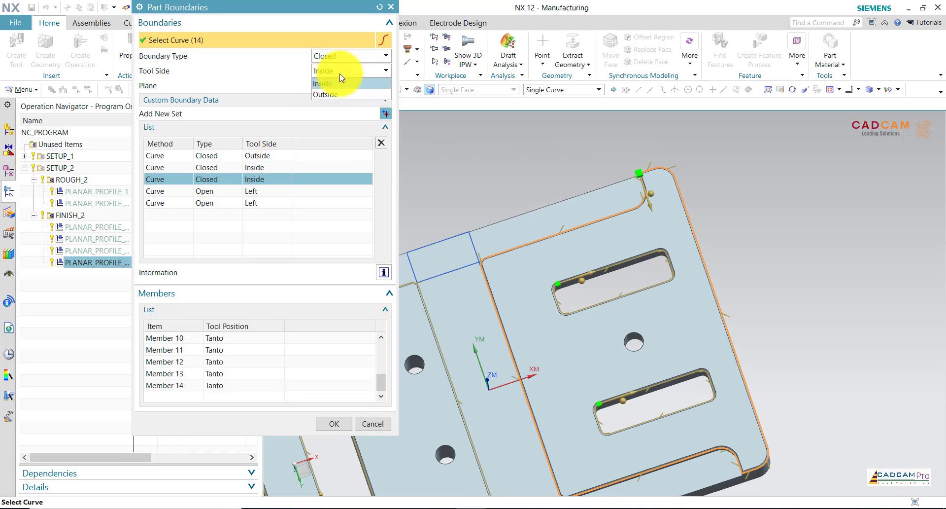
{"action": "left_click", "coordinate": [330, 96]}
{"action": "left_click", "coordinate": [205, 191]}
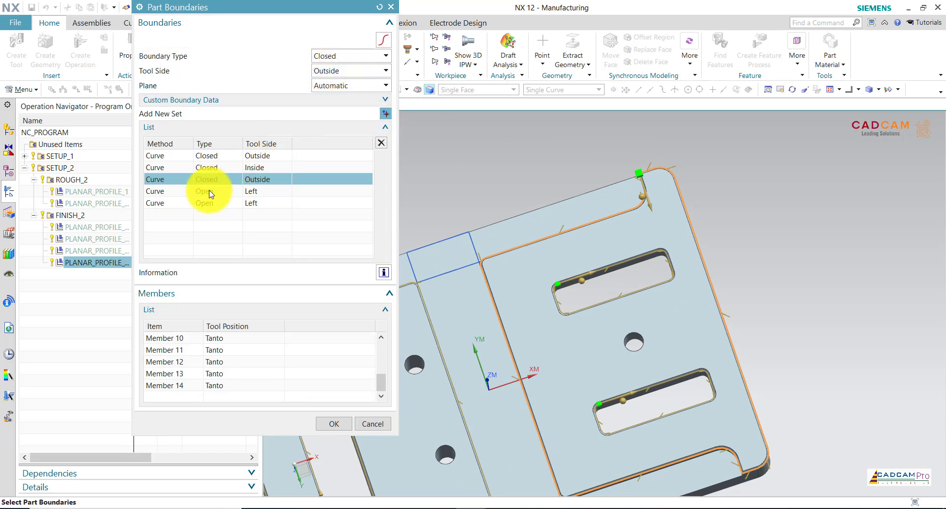
{"action": "left_click", "coordinate": [330, 72]}
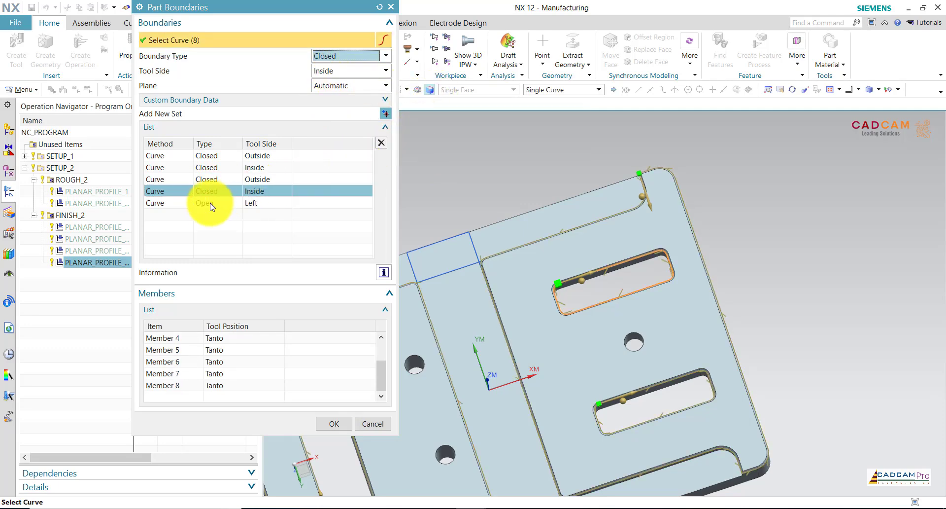
{"action": "left_click", "coordinate": [205, 202]}
{"action": "left_click", "coordinate": [340, 56]}
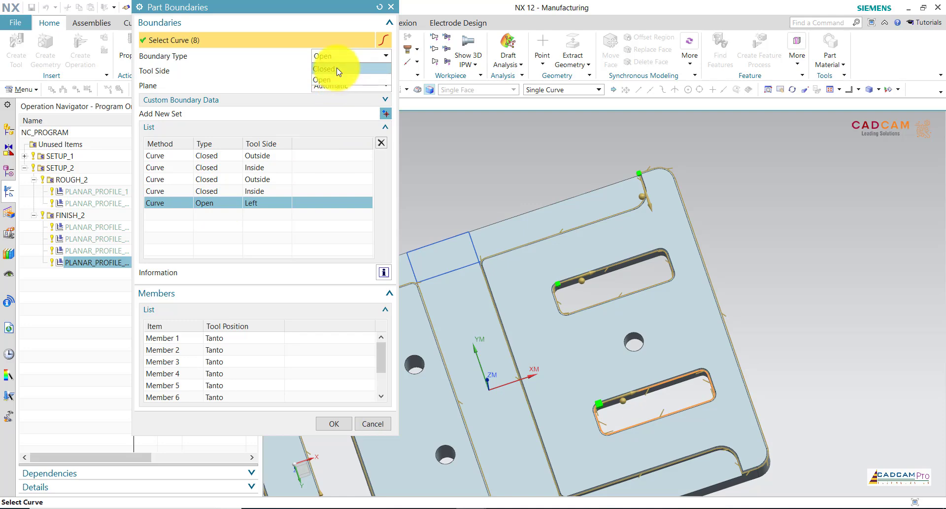
{"action": "left_click", "coordinate": [338, 70]}
{"action": "scroll", "coordinate": [474, 124], "scroll_direction": "down", "scroll_amount": 3}
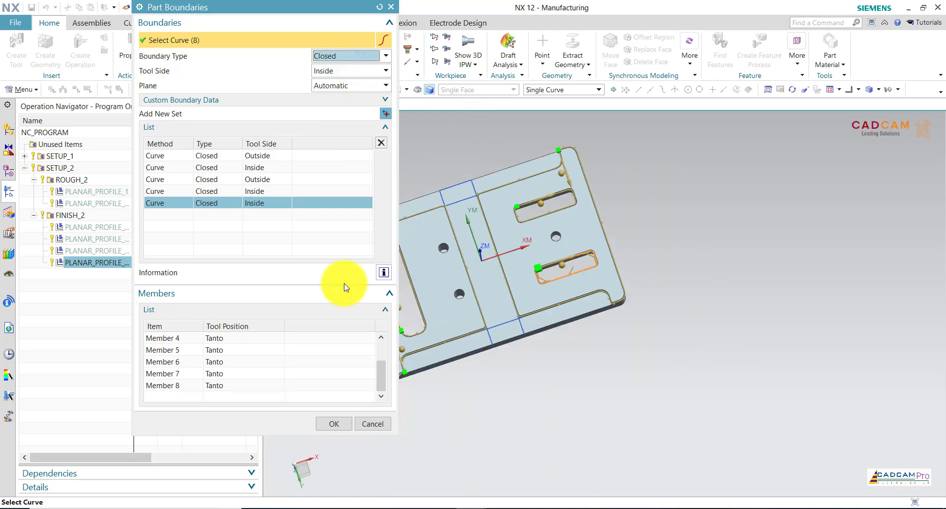
Accept the boundaries, regenerate the toolpath, and open Non Cutting Moves
{"action": "left_click", "coordinate": [351, 425]}
{"action": "left_click", "coordinate": [212, 466]}
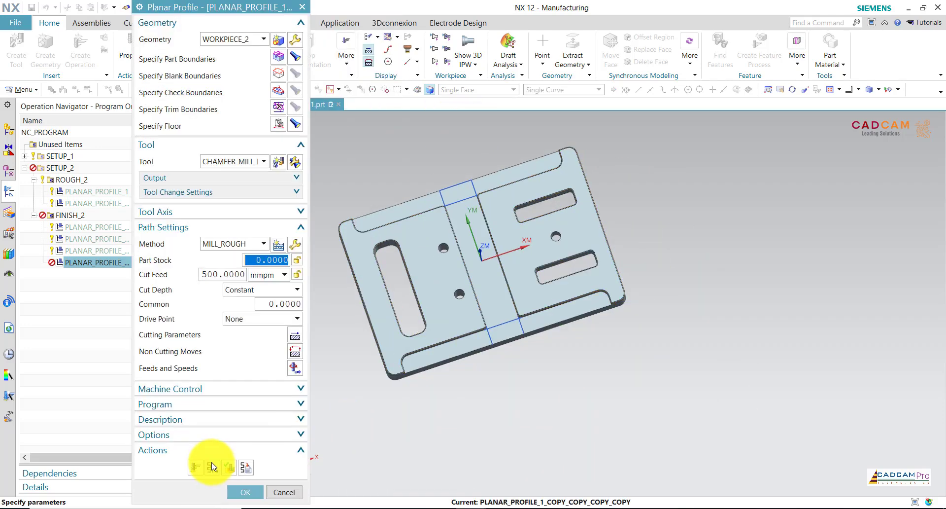
{"action": "mouse_move", "coordinate": [566, 382]}
{"action": "middle_mouse_down"}
{"action": "mouse_move", "coordinate": [554, 323]}
{"action": "mouse_move", "coordinate": [561, 318]}
{"action": "mouse_move", "coordinate": [556, 323]}
{"action": "middle_mouse_up"}
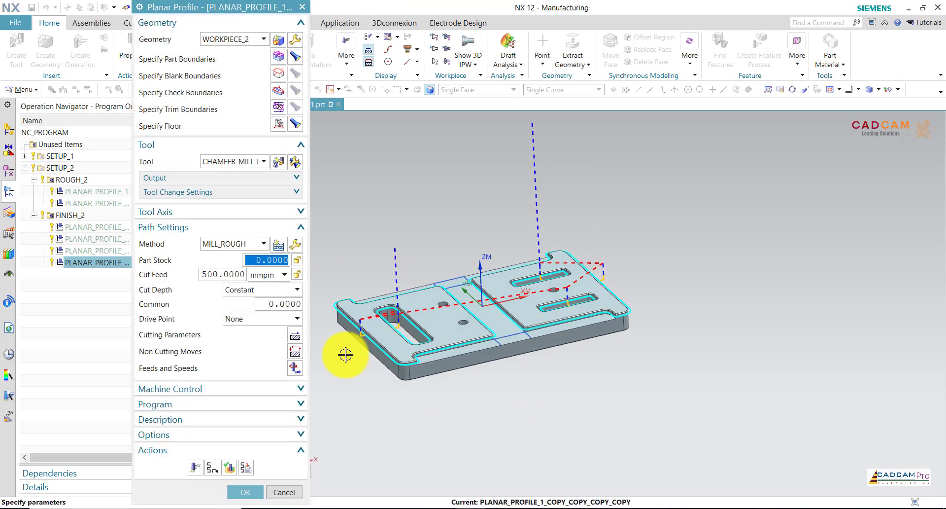
{"action": "scroll", "coordinate": [353, 360], "scroll_direction": "up", "scroll_amount": 4}
{"action": "scroll", "coordinate": [354, 361], "scroll_direction": "down", "scroll_amount": 2}
{"action": "scroll", "coordinate": [359, 348], "scroll_direction": "down", "scroll_amount": 2}
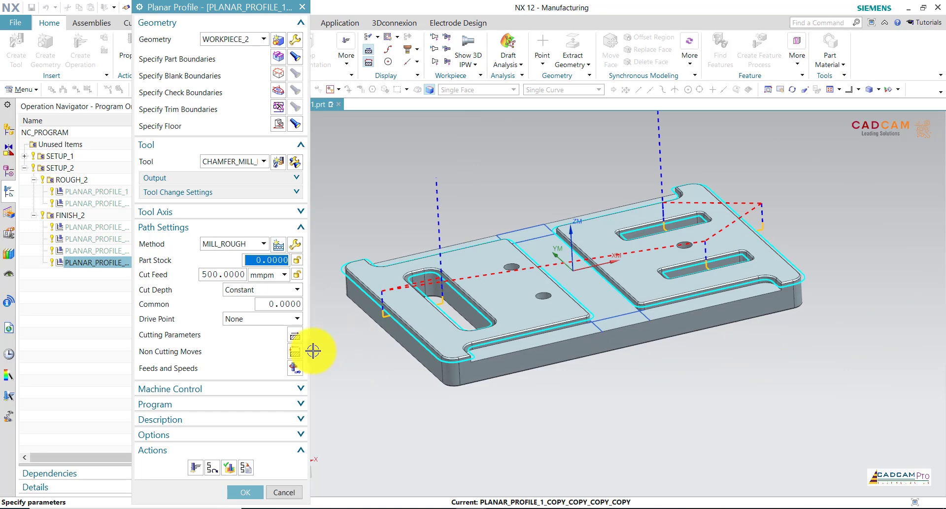
{"action": "middle_click", "coordinate": [396, 196]}
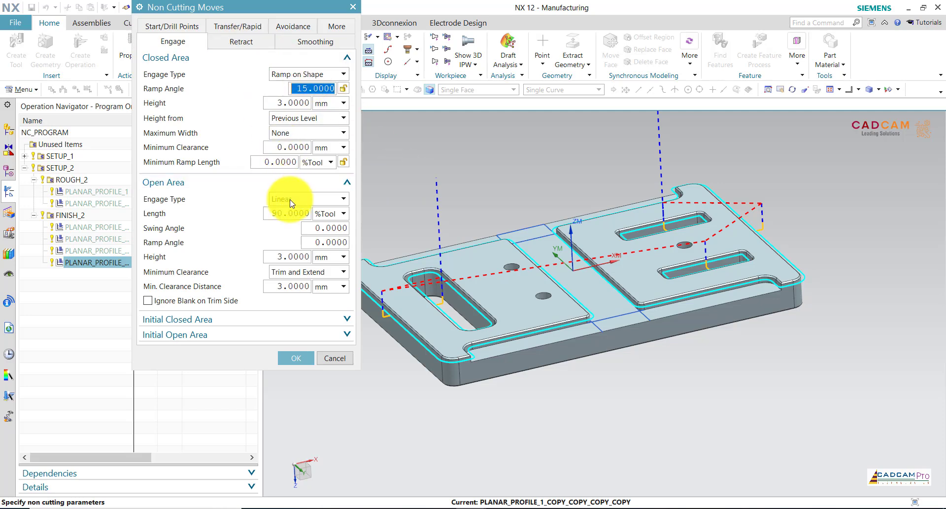
Change the Open Area engage type from Linear to Arc and accept
{"action": "left_click", "coordinate": [292, 200]}
{"action": "left_click", "coordinate": [292, 245]}
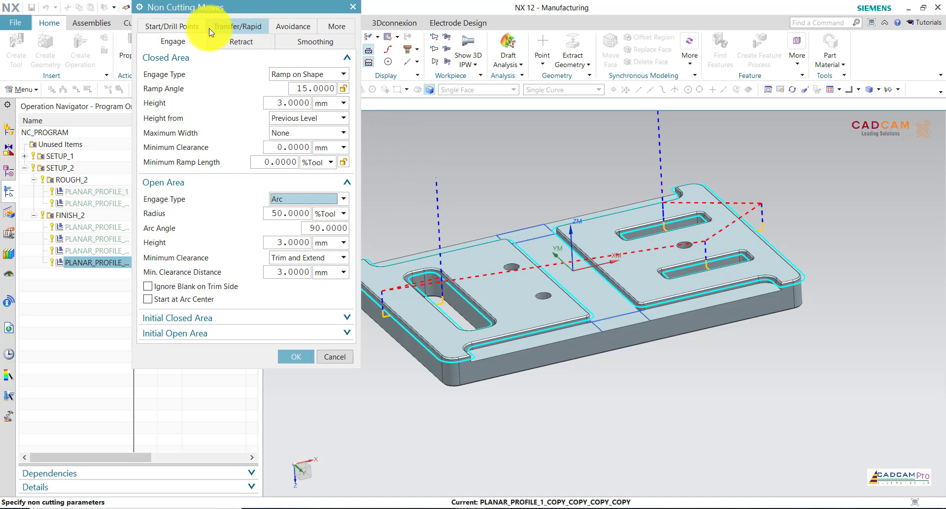
{"action": "left_click", "coordinate": [179, 26]}
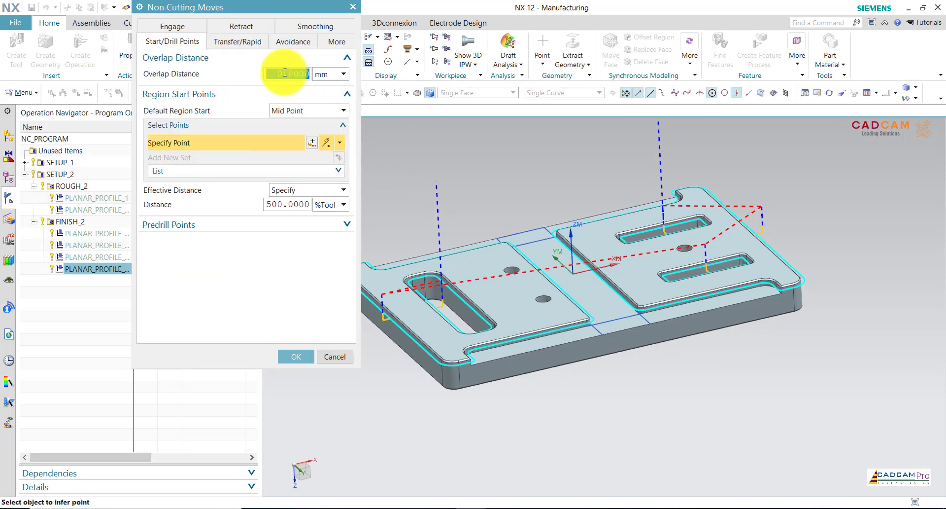
{"action": "left_click", "coordinate": [296, 355]}
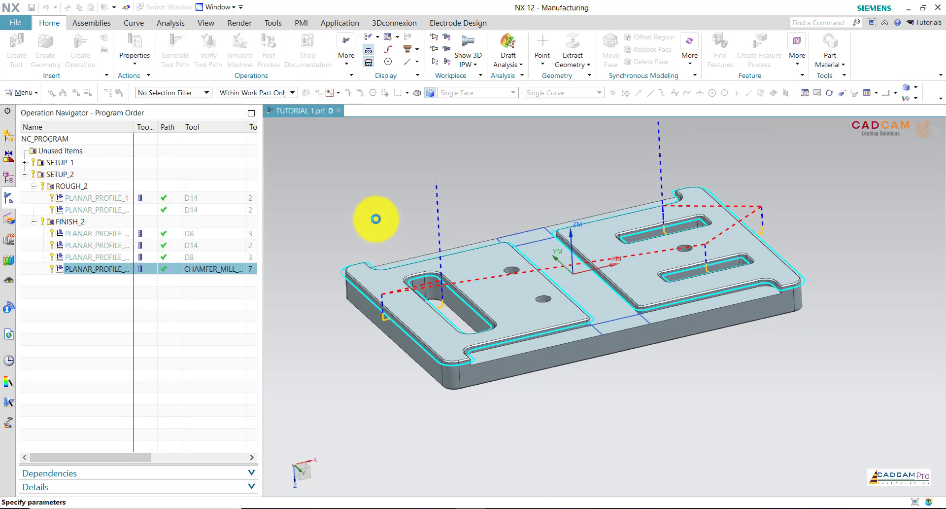
Regenerate the chamfer toolpath, inspect it, and start its replay
{"action": "left_click", "coordinate": [199, 469]}
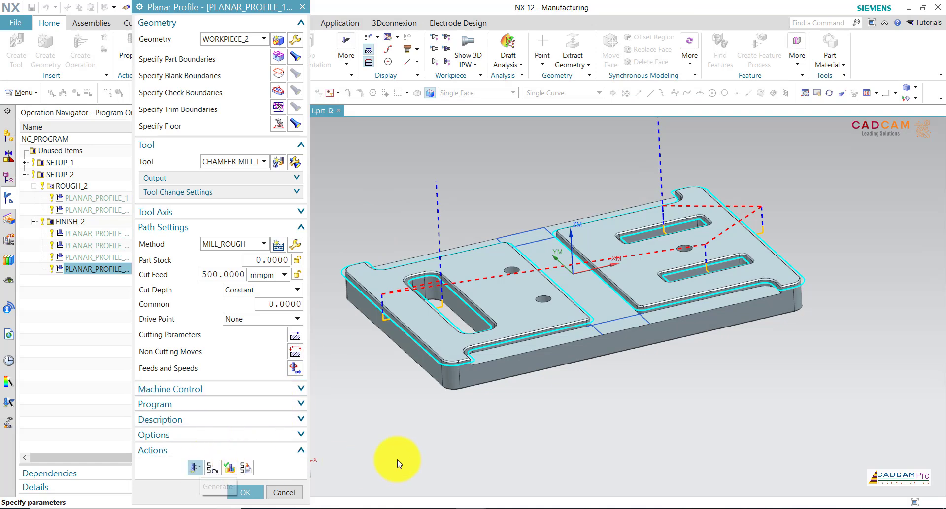
{"action": "middle_click_drag", "start_coordinate": [417, 442], "coordinate": [620, 231]}
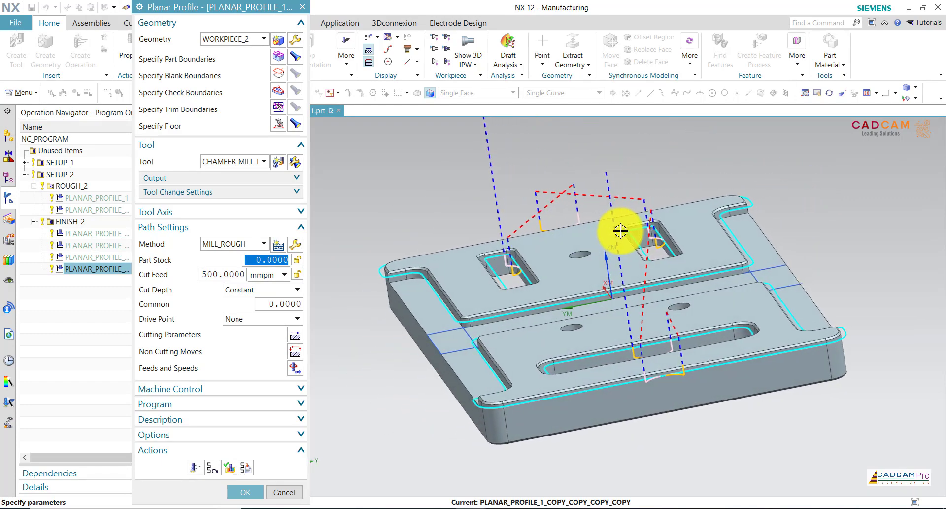
{"action": "middle_click_drag", "start_coordinate": [620, 230], "coordinate": [623, 228]}
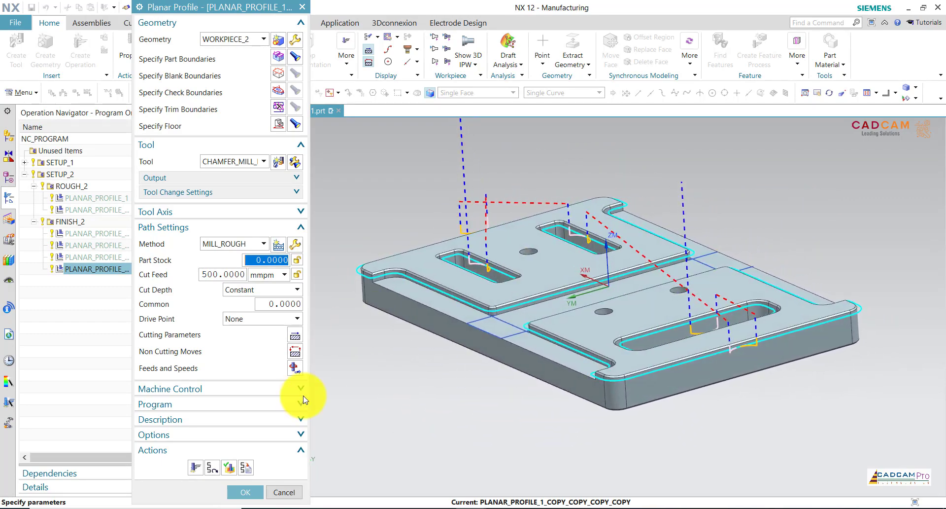
{"action": "left_click", "coordinate": [233, 474]}
Step through the replayed toolpath events to check the tool motion
{"action": "scroll", "coordinate": [488, 243], "scroll_direction": "up", "scroll_amount": 3}
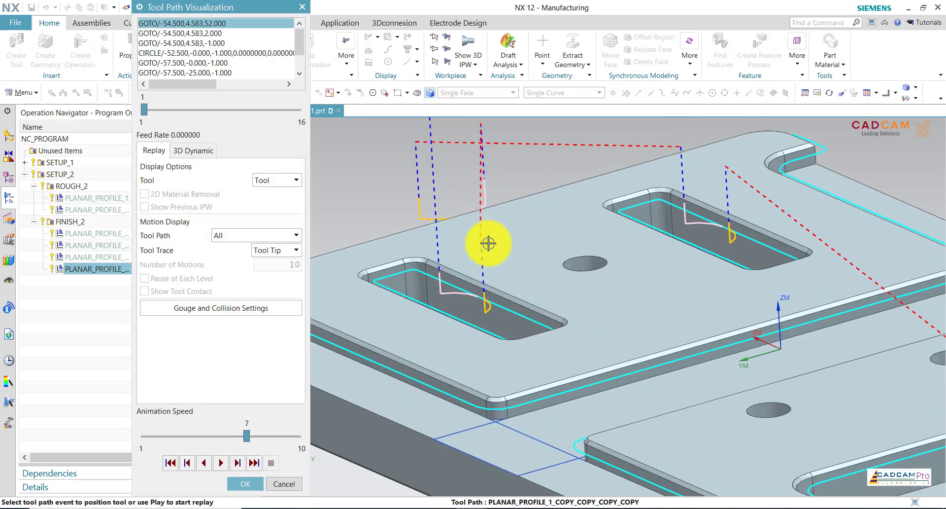
{"action": "left_click", "coordinate": [442, 291]}
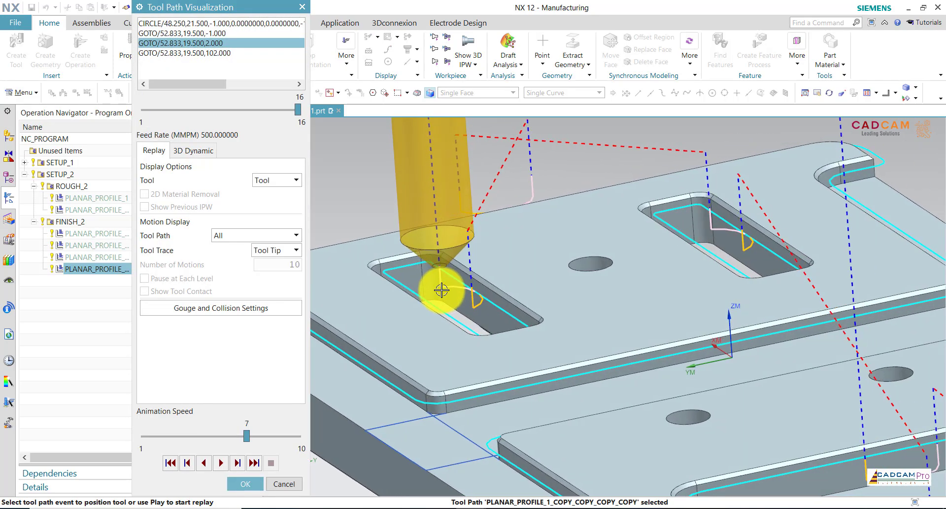
{"action": "mouse_move", "coordinate": [442, 290]}
{"action": "middle_mouse_down"}
{"action": "mouse_move", "coordinate": [462, 291]}
{"action": "mouse_move", "coordinate": [425, 296]}
{"action": "middle_mouse_up"}
{"action": "left_click", "coordinate": [475, 290]}
{"action": "scroll", "coordinate": [419, 316], "scroll_direction": "up", "scroll_amount": 2}
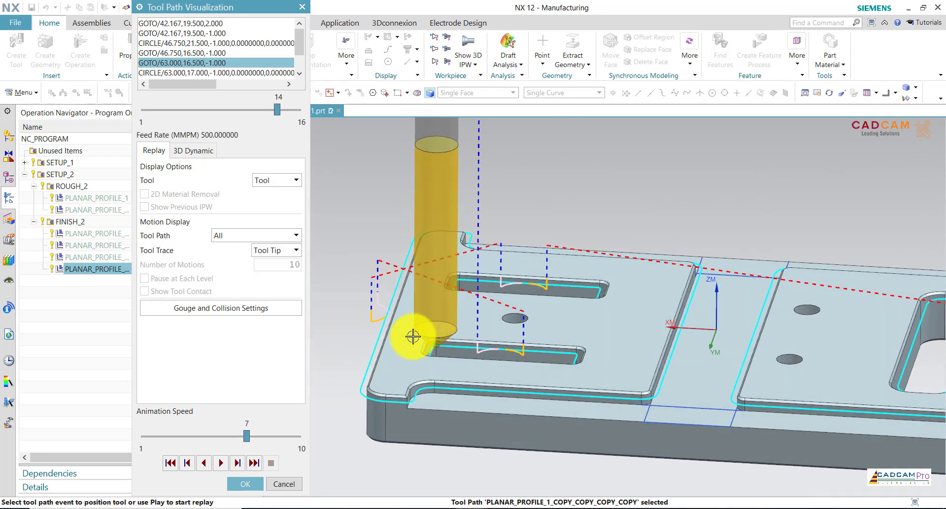
{"action": "scroll", "coordinate": [496, 342], "scroll_direction": "up", "scroll_amount": 2}
{"action": "scroll", "coordinate": [545, 324], "scroll_direction": "up", "scroll_amount": 2}
{"action": "scroll", "coordinate": [534, 309], "scroll_direction": "up", "scroll_amount": 2}
{"action": "scroll", "coordinate": [534, 309], "scroll_direction": "down", "scroll_amount": 4}
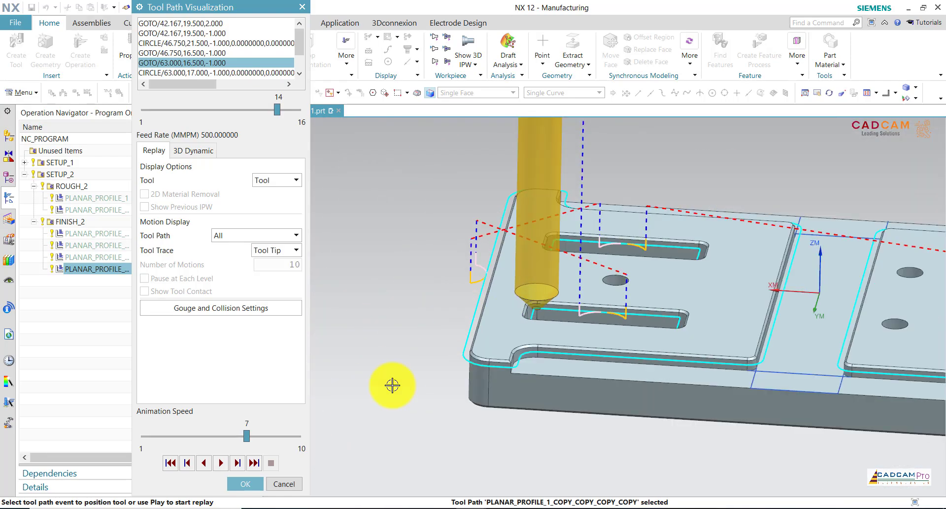
Close the replay, fit the part in view, and accept the chamfer operation
{"action": "left_click", "coordinate": [255, 485]}
{"action": "scroll", "coordinate": [376, 311], "scroll_direction": "down", "scroll_amount": 3}
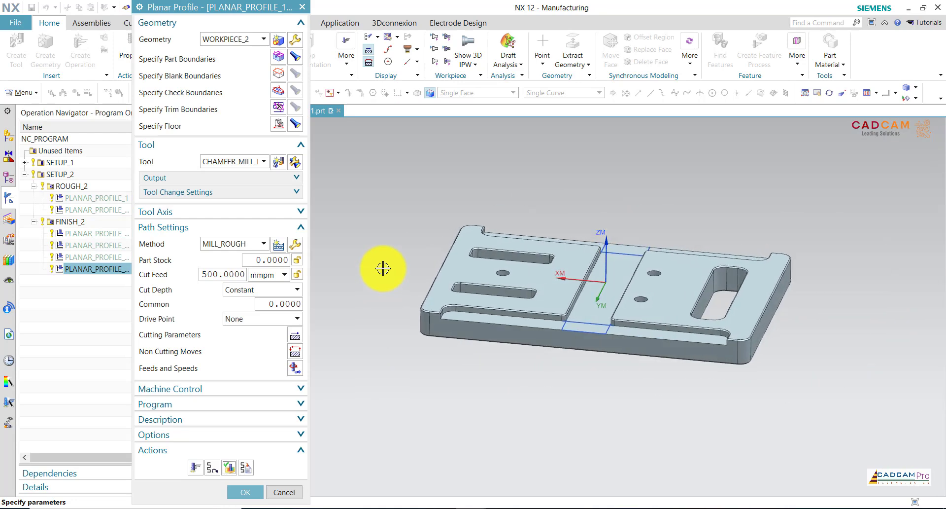
{"action": "key", "text": "ctrl+f"}
{"action": "left_click", "coordinate": [244, 492]}
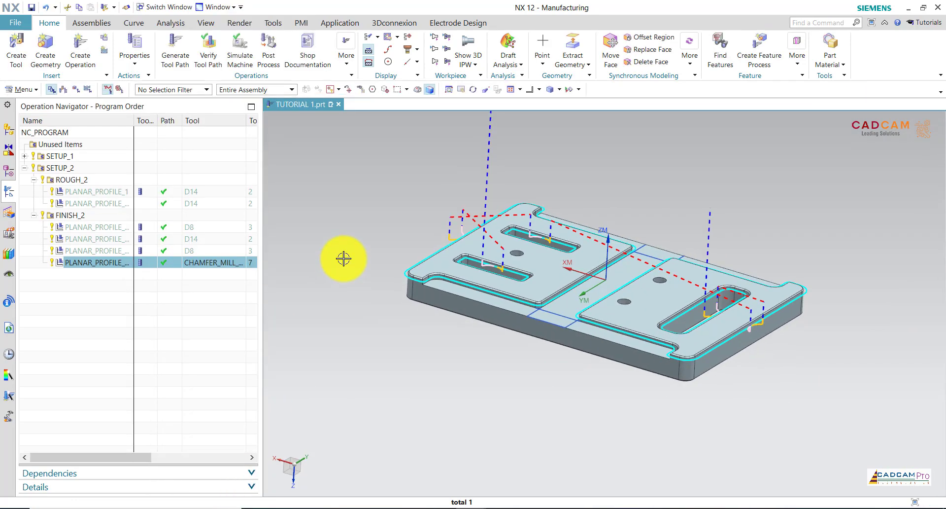
Show the Operation Navigator in Geometry View and review WORKPIECE_1 and WORKPIECE_2 operations
{"action": "left_click", "coordinate": [346, 255]}
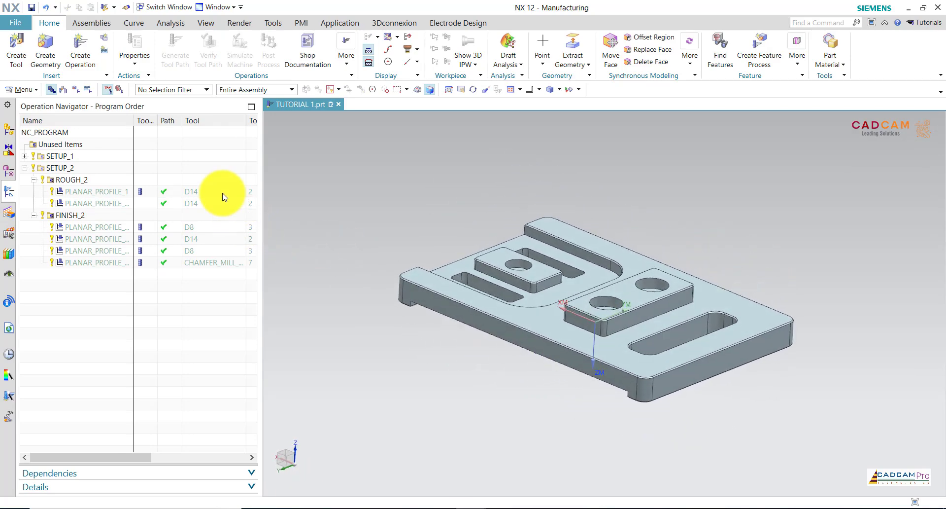
{"action": "left_click", "coordinate": [75, 91]}
{"action": "left_click", "coordinate": [64, 90]}
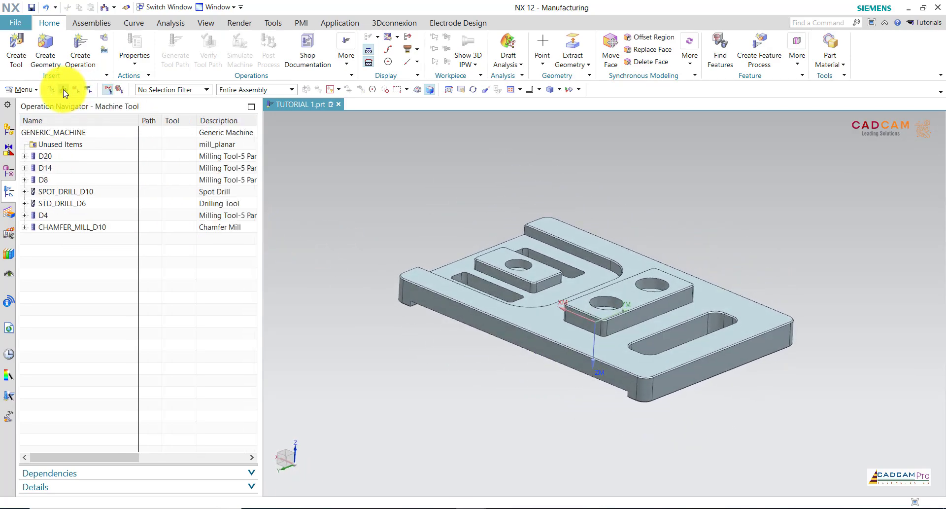
{"action": "left_click", "coordinate": [75, 90]}
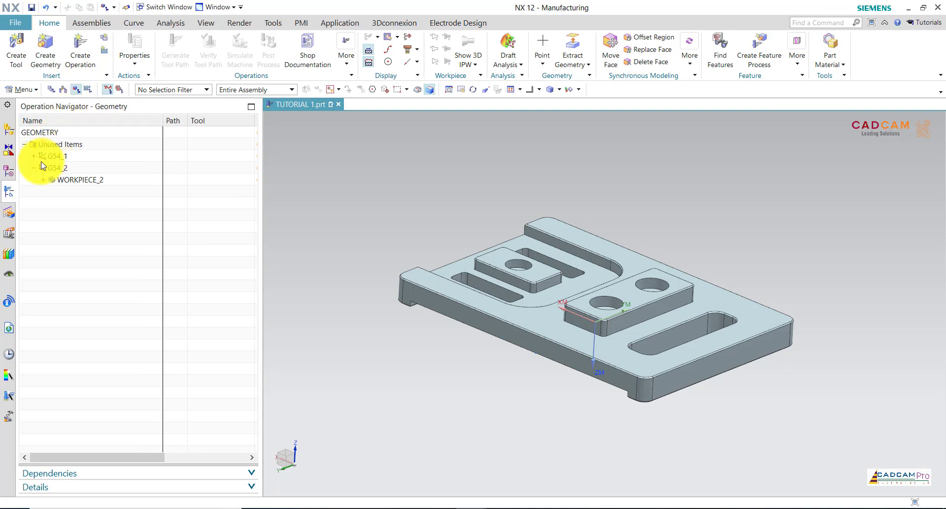
{"action": "left_click", "coordinate": [42, 180]}
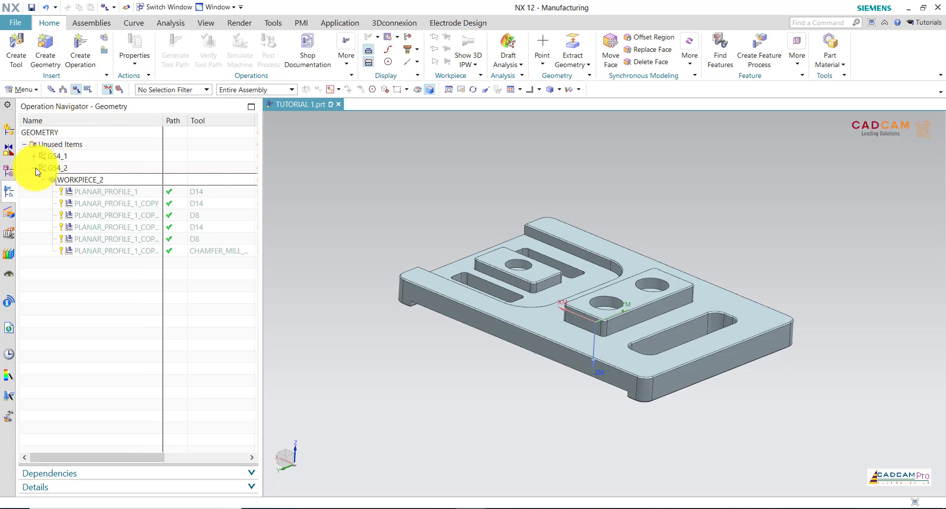
{"action": "left_click", "coordinate": [34, 156]}
{"action": "left_click", "coordinate": [43, 168]}
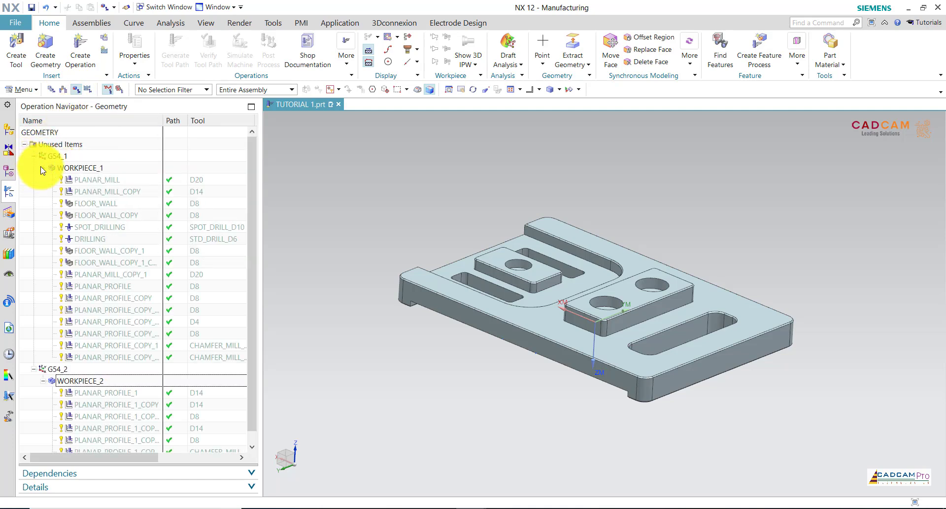
{"action": "scroll", "coordinate": [248, 247], "scroll_direction": "down", "scroll_amount": 1}
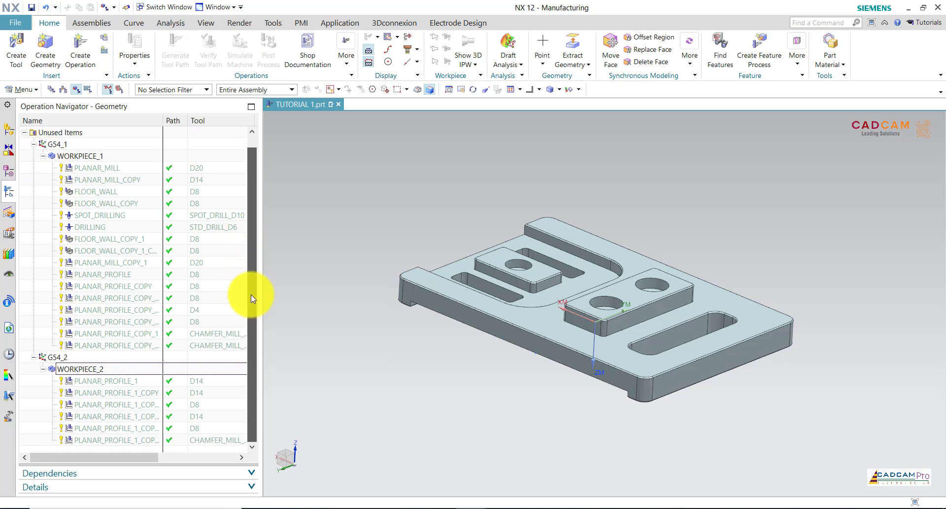
{"action": "left_click", "coordinate": [43, 156]}
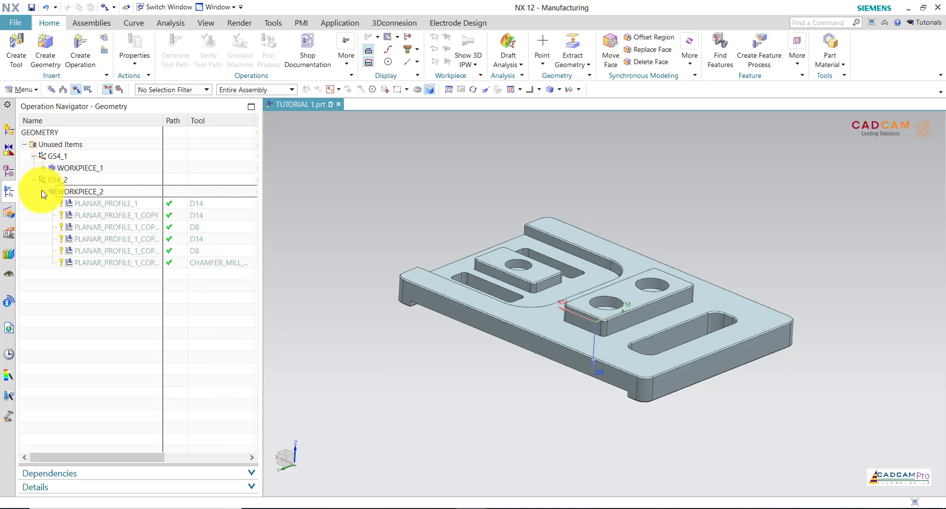
{"action": "left_click", "coordinate": [43, 192]}
Select G54_1 and G54_2 together and verify their tool paths
{"action": "left_click", "coordinate": [59, 157]}
{"action": "left_click", "coordinate": [60, 180], "text": "ctrl"}
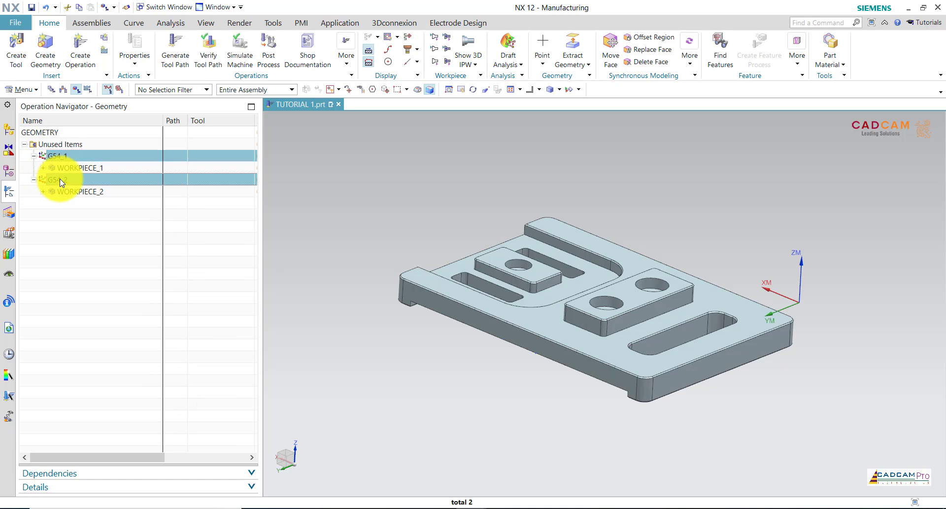
{"action": "right_click", "coordinate": [60, 180]}
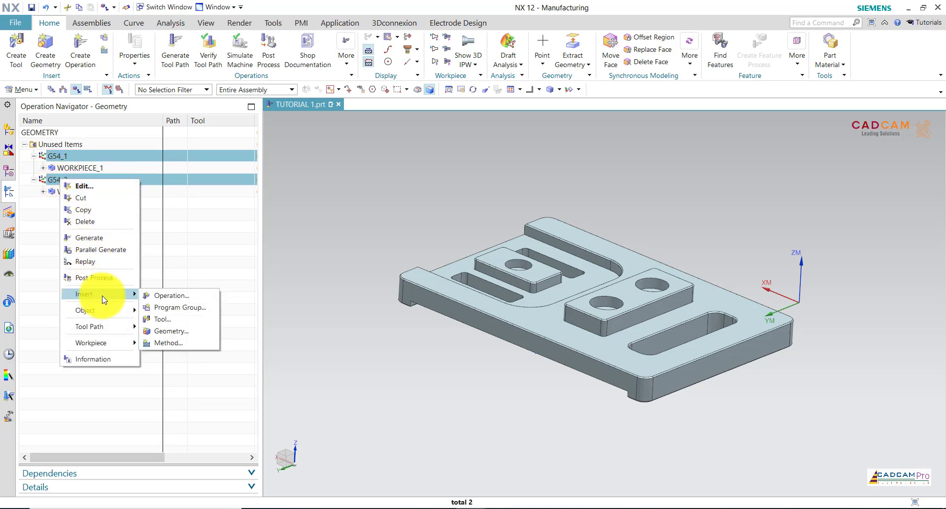
{"action": "mouse_move", "coordinate": [90, 326]}
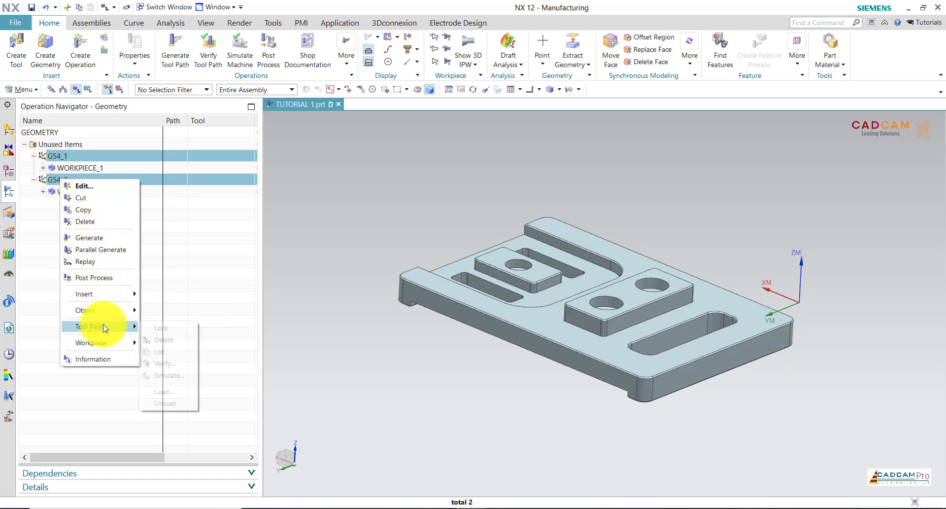
{"action": "left_click", "coordinate": [158, 365]}
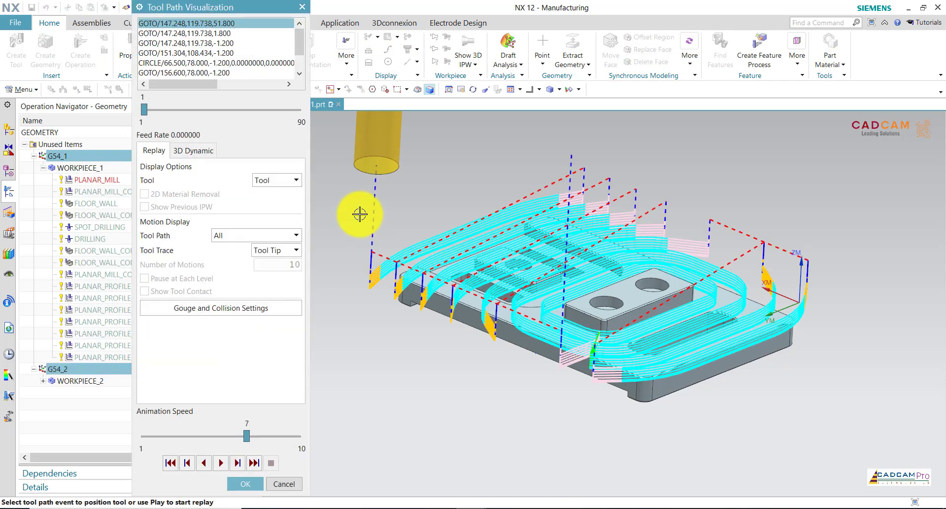
Run the 3D Dynamic material-removal simulation at animation speed 5
{"action": "middle_click_drag", "start_coordinate": [358, 212], "coordinate": [354, 344]}
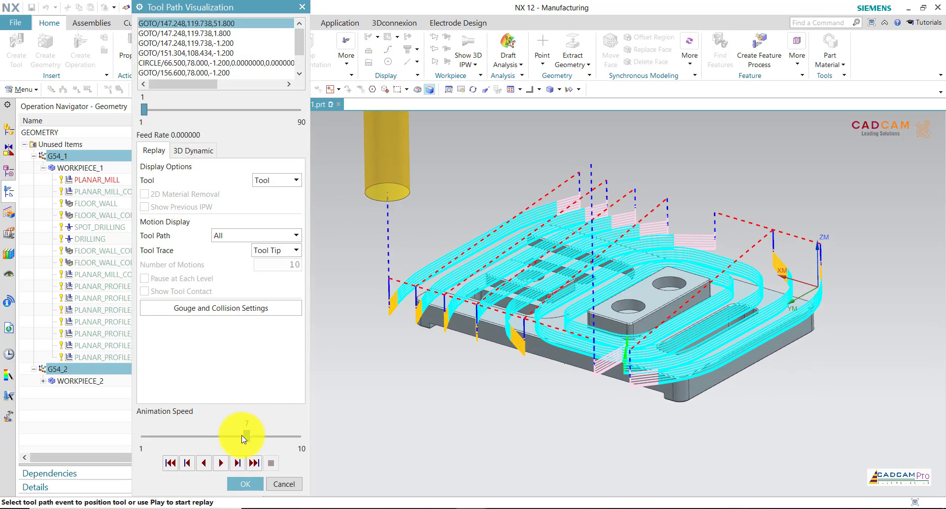
{"action": "left_click_drag", "start_coordinate": [240, 440], "coordinate": [213, 436]}
{"action": "left_click", "coordinate": [193, 150]}
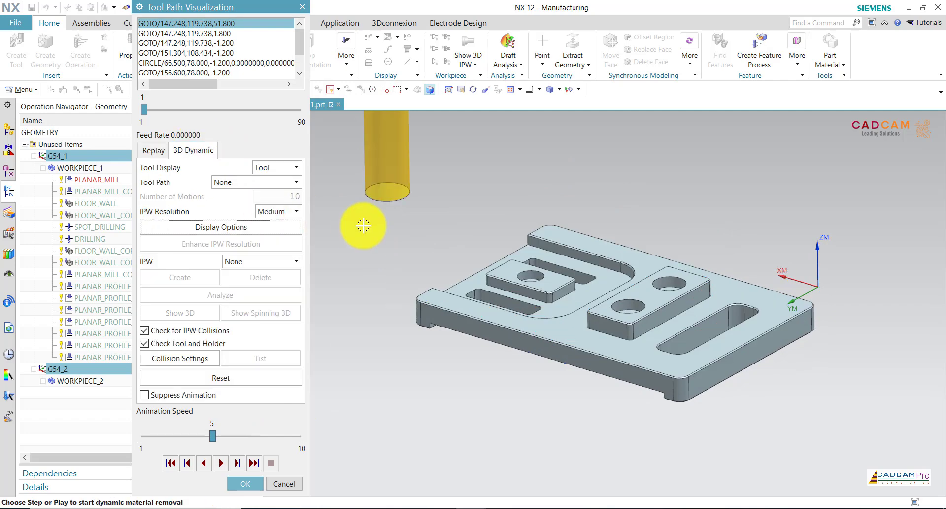
{"action": "left_click", "coordinate": [225, 463]}
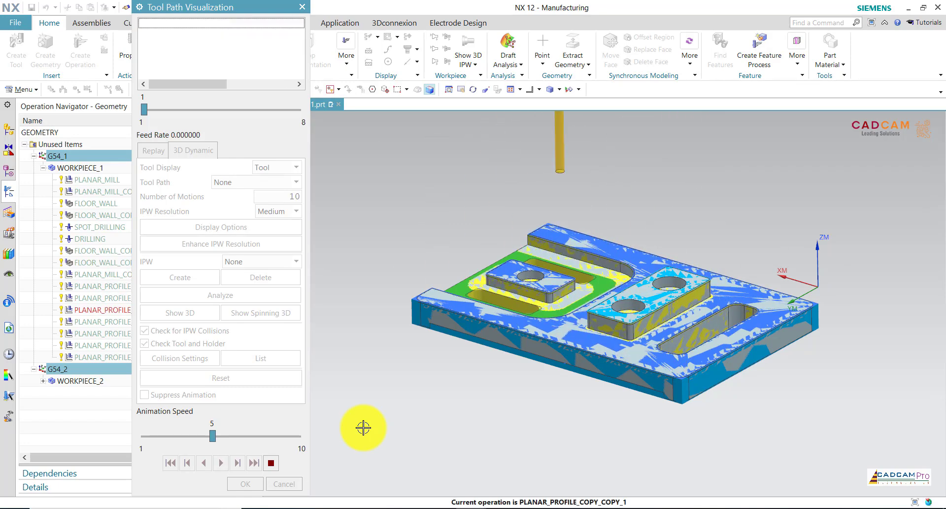
Slow the simulation to speed 3, stop it in G54_2's profiling, and close visualization
{"action": "left_click_drag", "start_coordinate": [213, 440], "coordinate": [189, 440]}
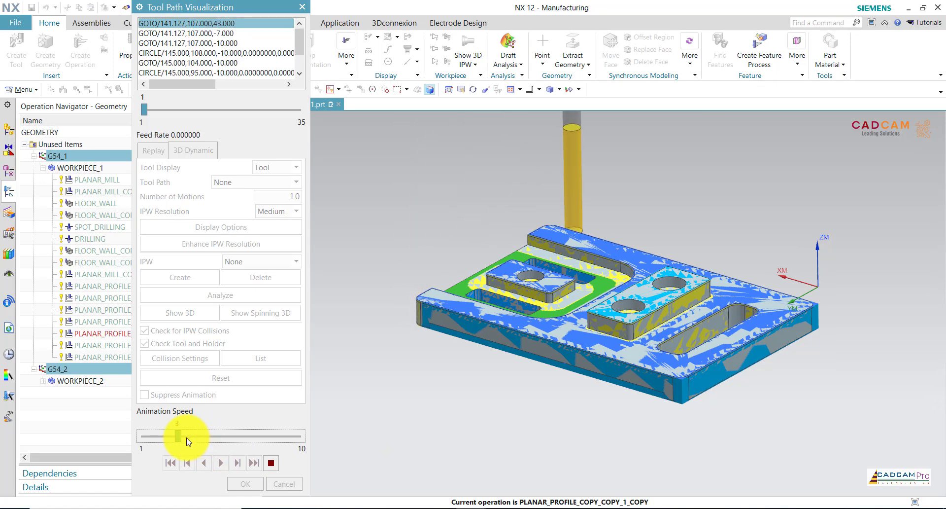
{"action": "mouse_move", "coordinate": [407, 414]}
{"action": "middle_mouse_down"}
{"action": "mouse_move", "coordinate": [467, 420]}
{"action": "mouse_move", "coordinate": [541, 446]}
{"action": "mouse_move", "coordinate": [494, 429]}
{"action": "mouse_move", "coordinate": [502, 442]}
{"action": "mouse_move", "coordinate": [481, 434]}
{"action": "middle_mouse_up"}
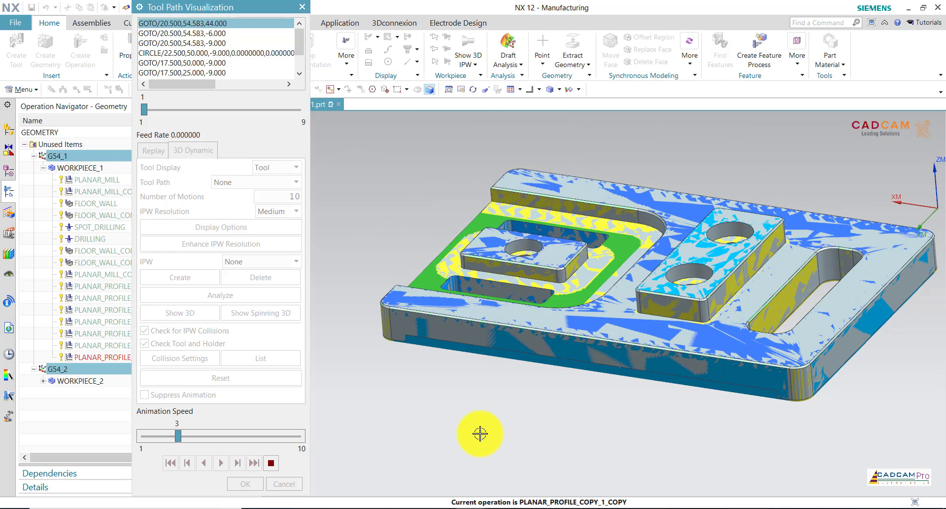
{"action": "scroll", "coordinate": [518, 407], "scroll_direction": "down", "scroll_amount": 1}
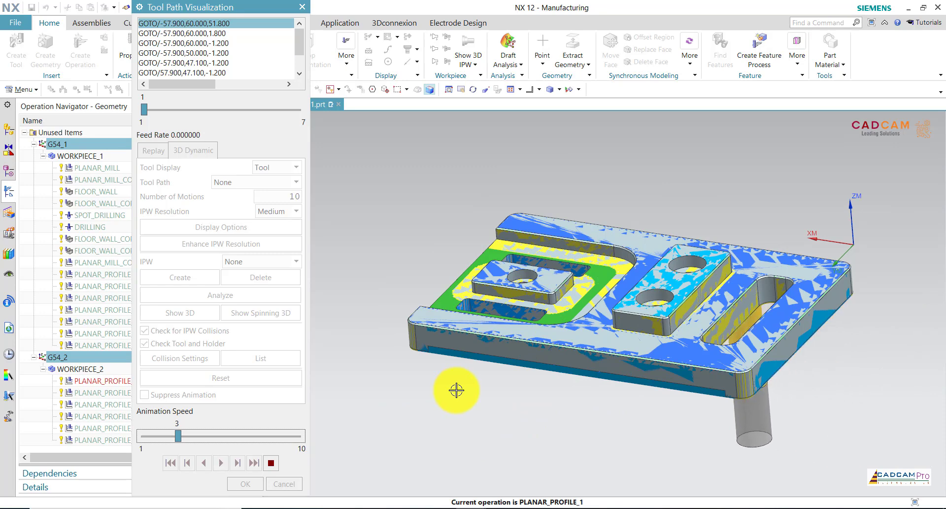
{"action": "scroll", "coordinate": [456, 392], "scroll_direction": "down", "scroll_amount": 1}
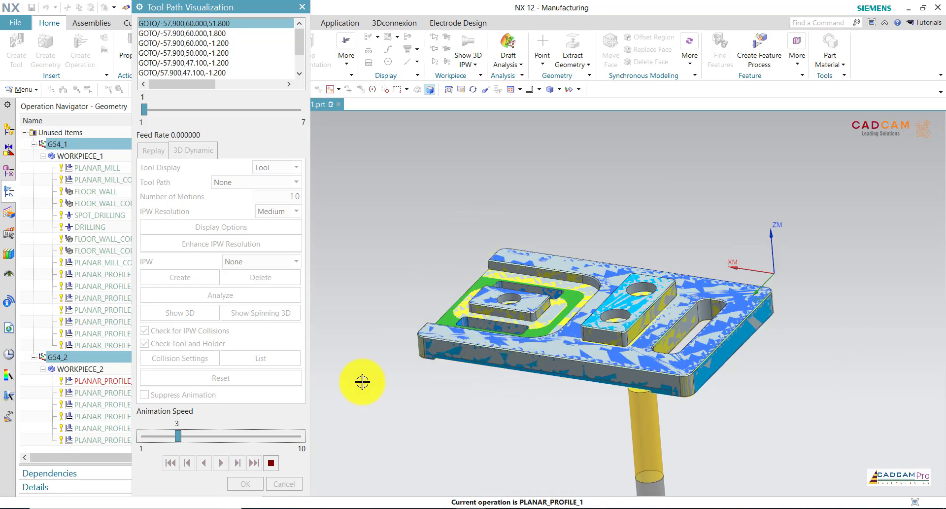
{"action": "left_click", "coordinate": [271, 464]}
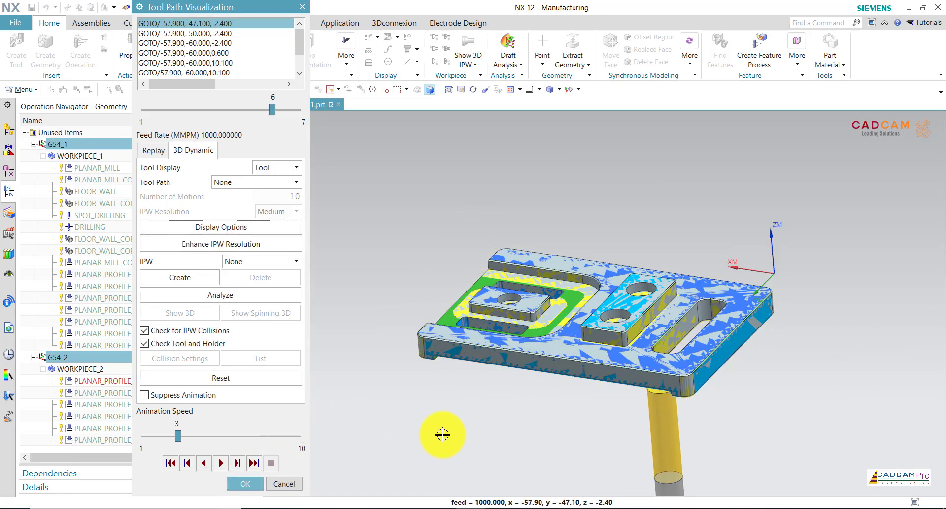
{"action": "middle_click", "coordinate": [492, 351]}
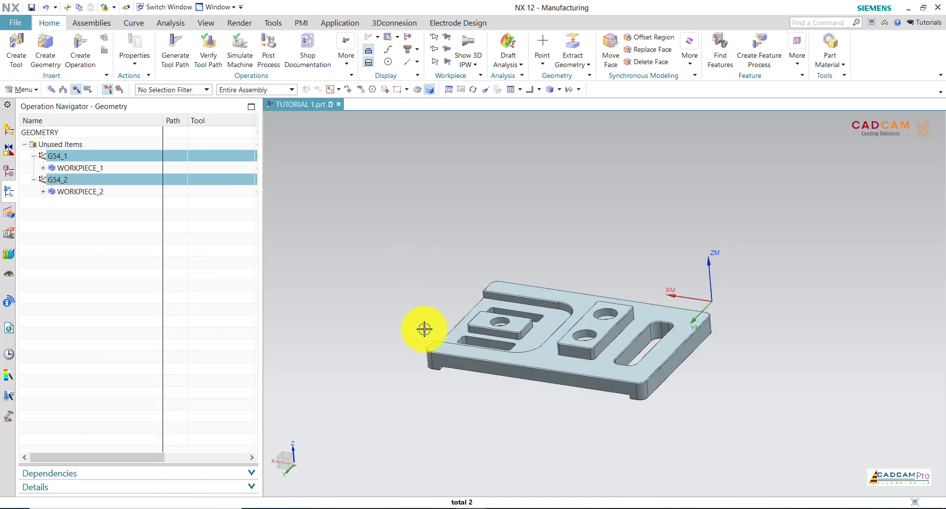
Select only the G54_2 setup and run its 3D Dynamic material-removal simulation
{"action": "scroll", "coordinate": [457, 383], "scroll_direction": "up", "scroll_amount": 3}
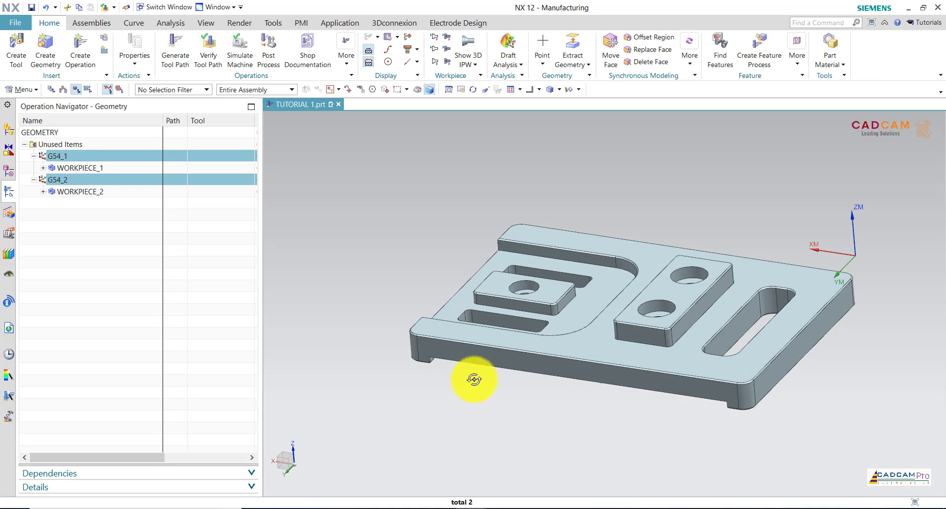
{"action": "mouse_move", "coordinate": [474, 379]}
{"action": "middle_mouse_down"}
{"action": "mouse_move", "coordinate": [484, 256]}
{"action": "mouse_move", "coordinate": [462, 245]}
{"action": "middle_mouse_up"}
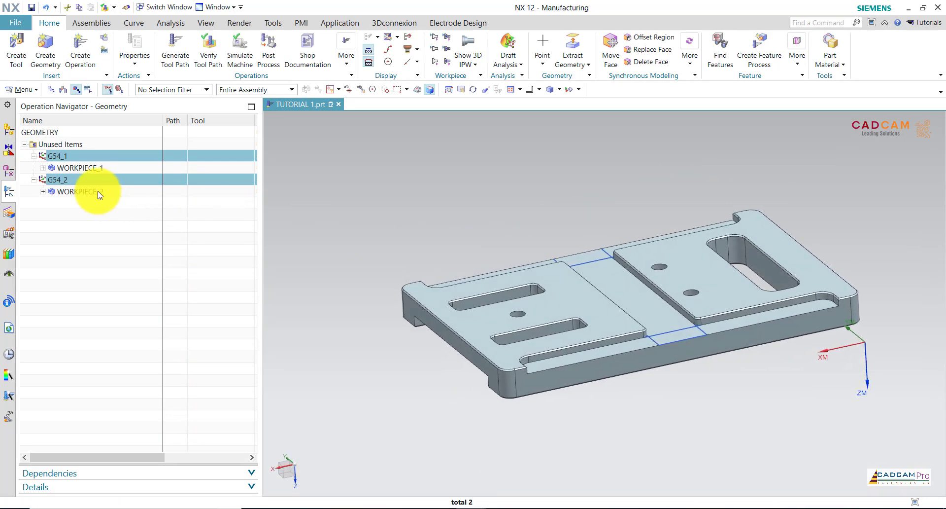
{"action": "left_click", "coordinate": [57, 179]}
{"action": "right_click", "coordinate": [57, 179]}
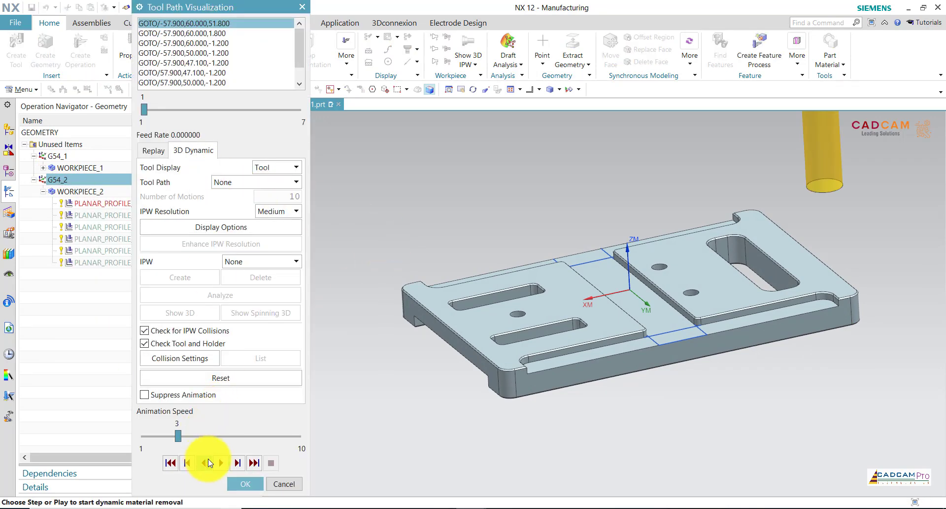
{"action": "left_click", "coordinate": [221, 462]}
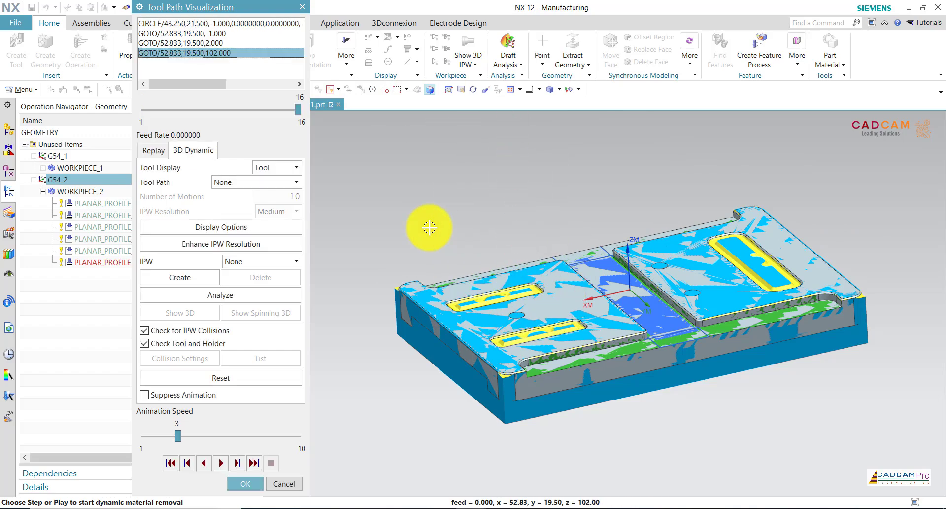
Inspect the simulated part's left pockets from a low side view, then close Tool Path Visualization
{"action": "scroll", "coordinate": [422, 304], "scroll_direction": "up", "scroll_amount": 2}
{"action": "scroll", "coordinate": [422, 309], "scroll_direction": "up", "scroll_amount": 2}
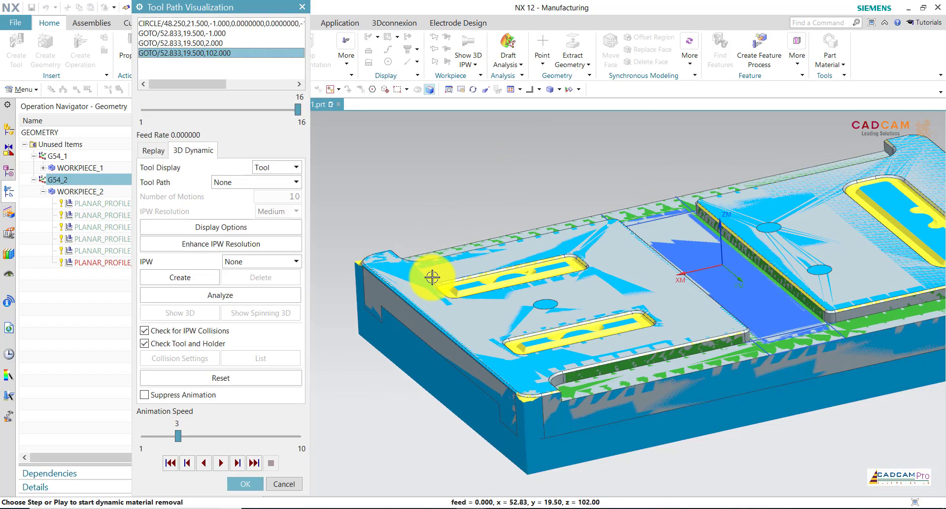
{"action": "mouse_move", "coordinate": [432, 278]}
{"action": "middle_mouse_down"}
{"action": "mouse_move", "coordinate": [391, 277]}
{"action": "mouse_move", "coordinate": [454, 277]}
{"action": "mouse_move", "coordinate": [463, 291]}
{"action": "mouse_move", "coordinate": [806, 304]}
{"action": "mouse_move", "coordinate": [786, 303]}
{"action": "middle_mouse_up"}
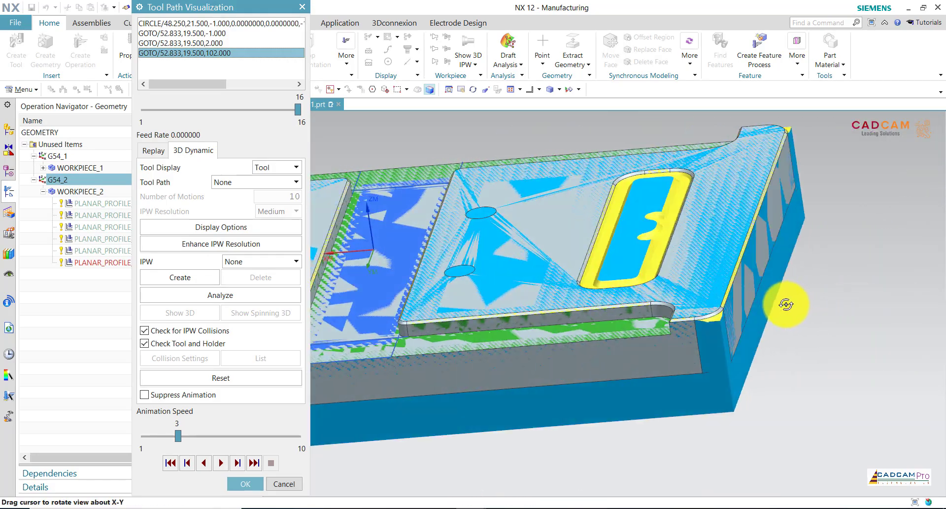
{"action": "scroll", "coordinate": [816, 293], "scroll_direction": "down", "scroll_amount": 2}
{"action": "mouse_move", "coordinate": [481, 269]}
{"action": "middle_mouse_down"}
{"action": "mouse_move", "coordinate": [492, 276]}
{"action": "mouse_move", "coordinate": [385, 291]}
{"action": "mouse_move", "coordinate": [434, 275]}
{"action": "mouse_move", "coordinate": [433, 338]}
{"action": "mouse_move", "coordinate": [430, 307]}
{"action": "mouse_move", "coordinate": [421, 307]}
{"action": "middle_mouse_up"}
{"action": "scroll", "coordinate": [398, 292], "scroll_direction": "up", "scroll_amount": 3}
{"action": "scroll", "coordinate": [387, 290], "scroll_direction": "down", "scroll_amount": 2}
{"action": "scroll", "coordinate": [392, 294], "scroll_direction": "down", "scroll_amount": 1}
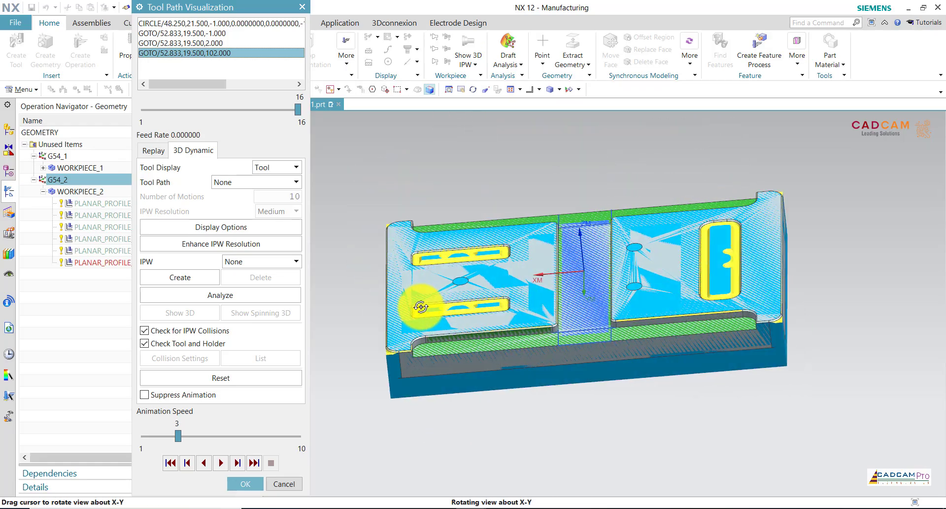
{"action": "left_click", "coordinate": [270, 486]}
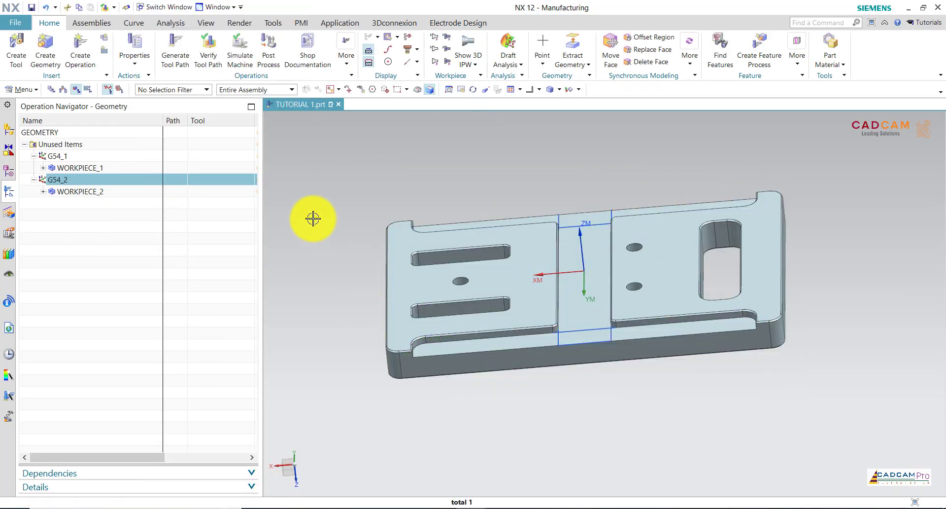
List WORKPIECE_1's operations and return the part to the trimetric view
{"action": "left_click", "coordinate": [44, 168]}
{"action": "key", "text": "Home"}
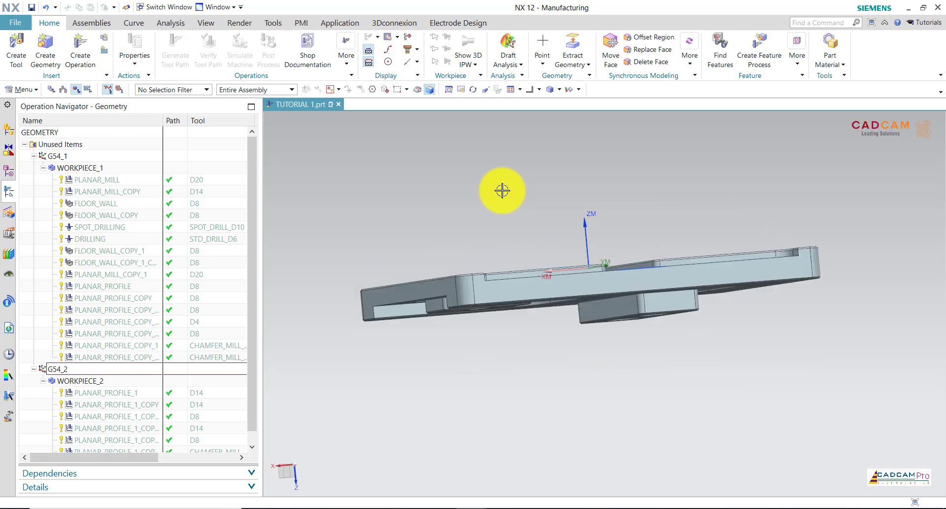